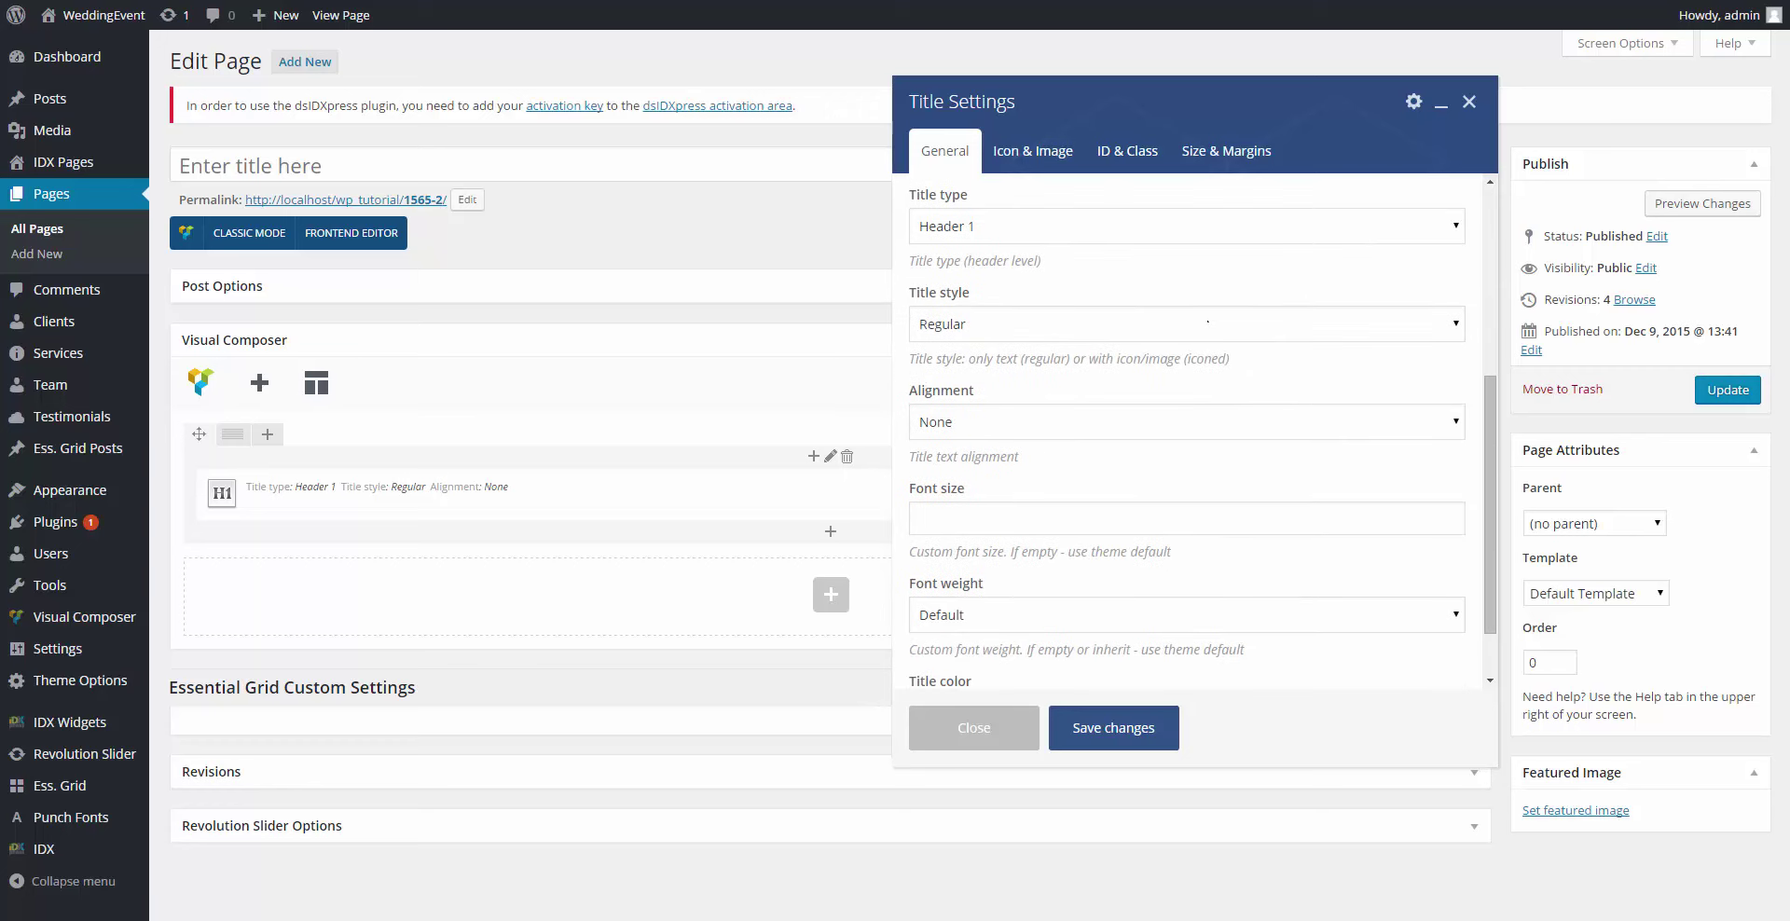
# Step: Set the title's type to Header 6, its style to Divider and its alignment to Center
pyautogui.click(1082, 230)
pyautogui.click(1026, 337)
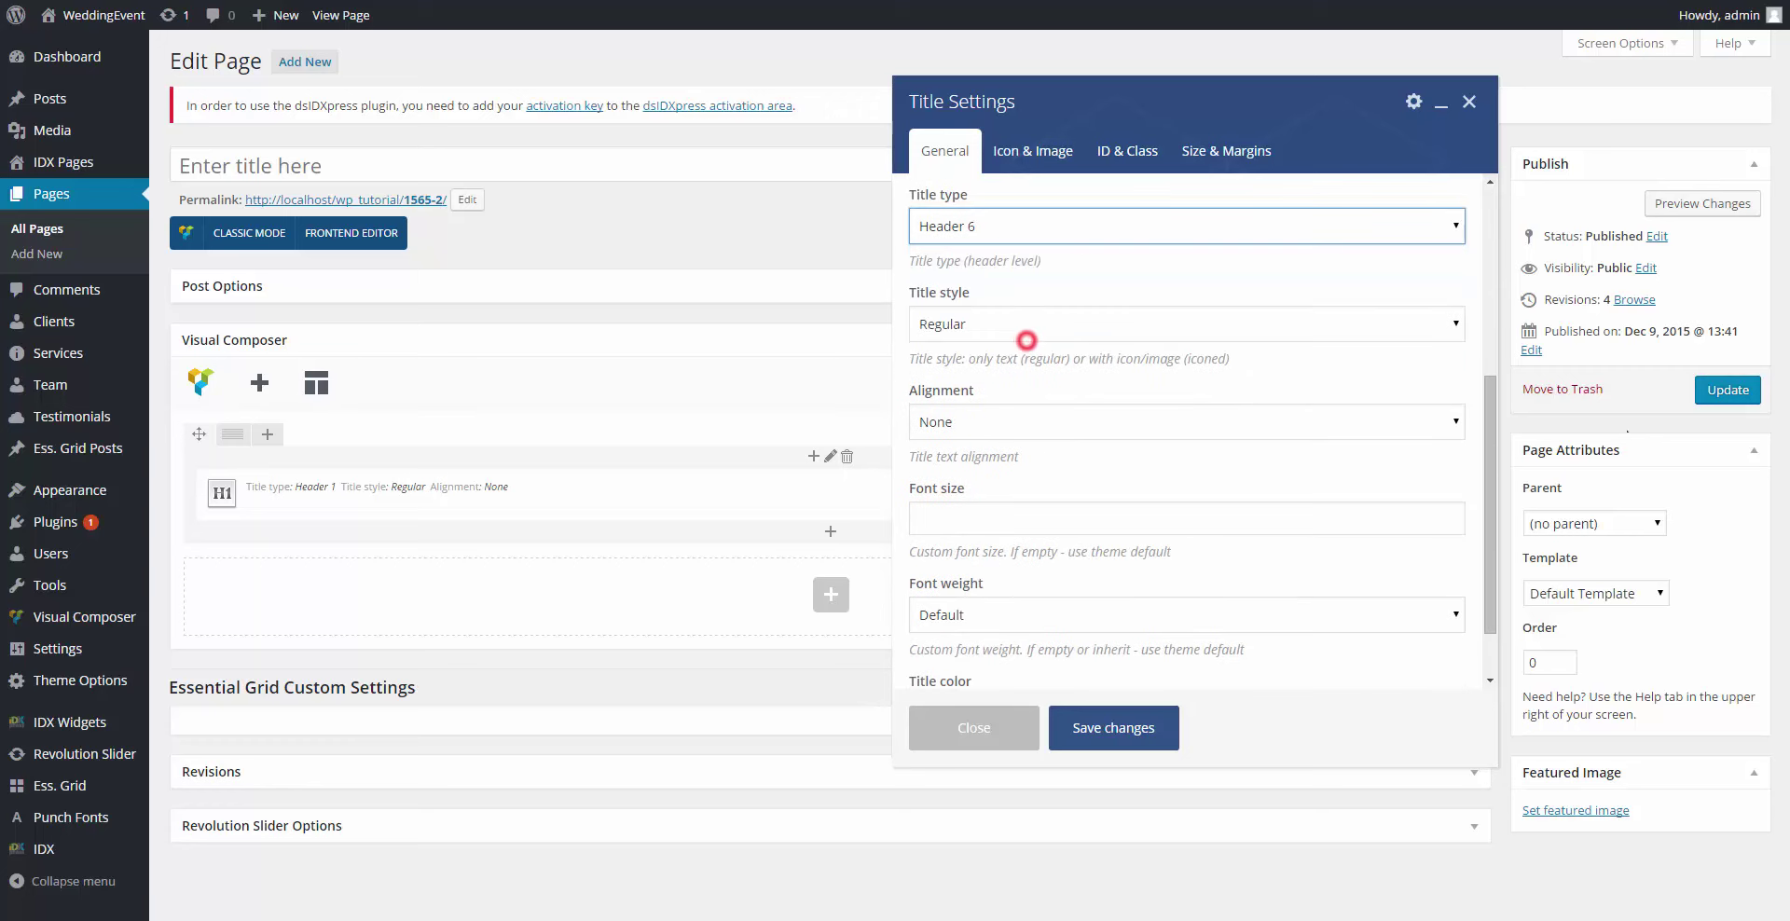
pyautogui.click(1038, 313)
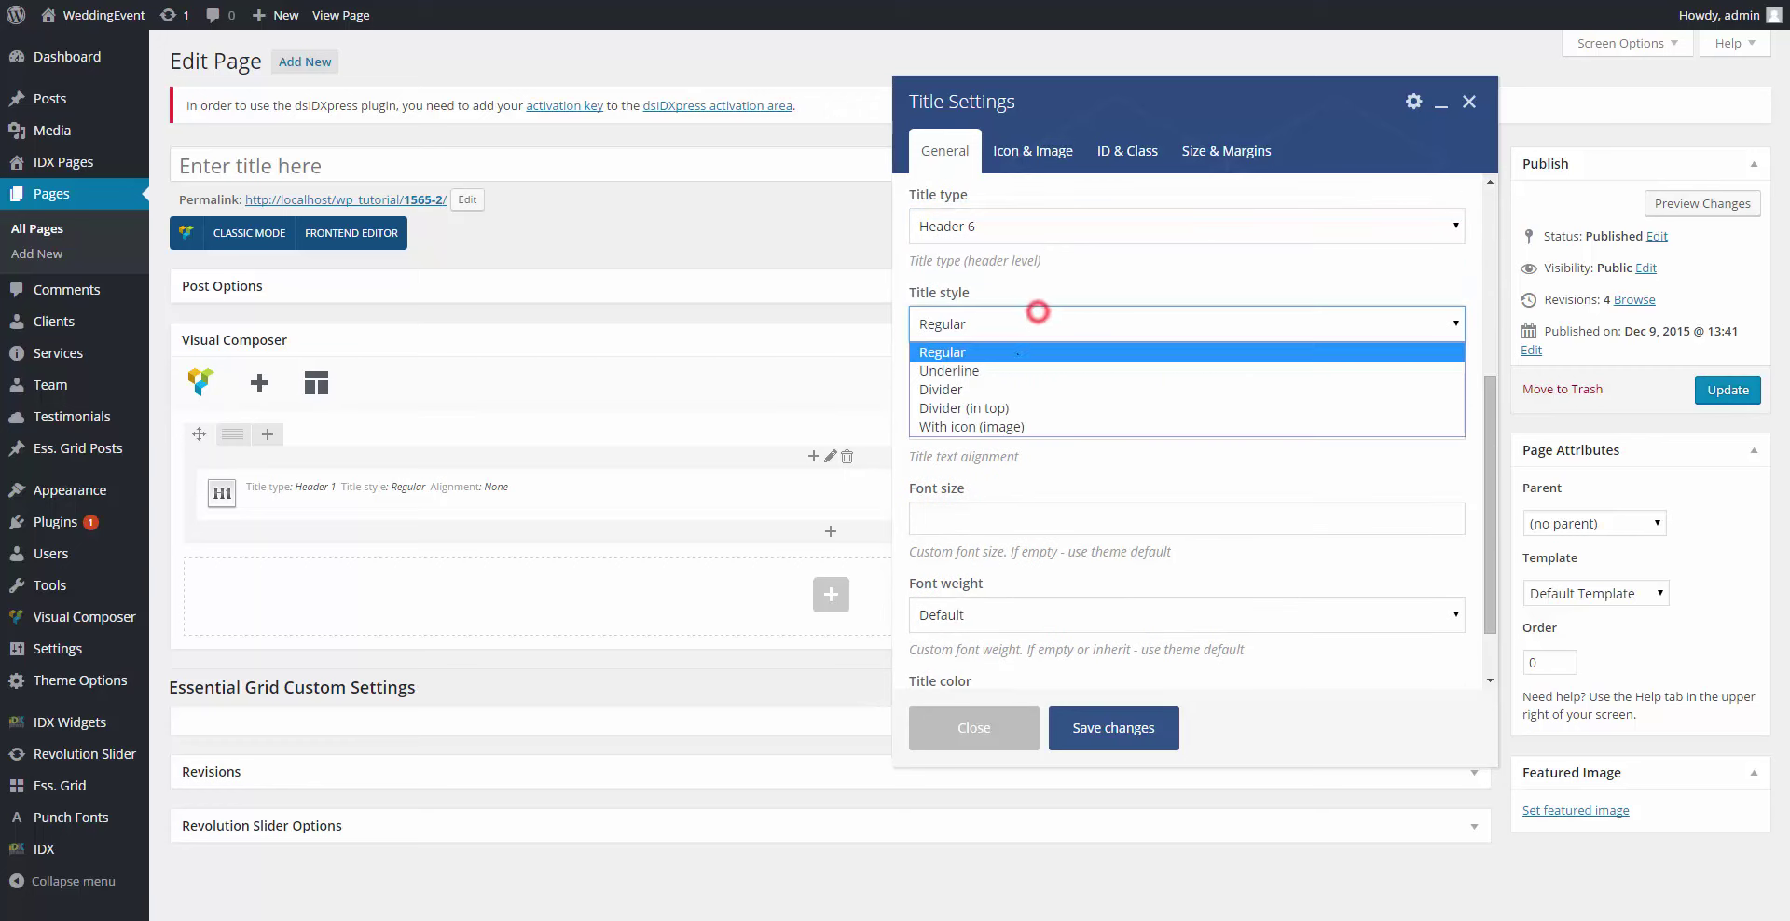
pyautogui.click(1007, 386)
pyautogui.click(992, 418)
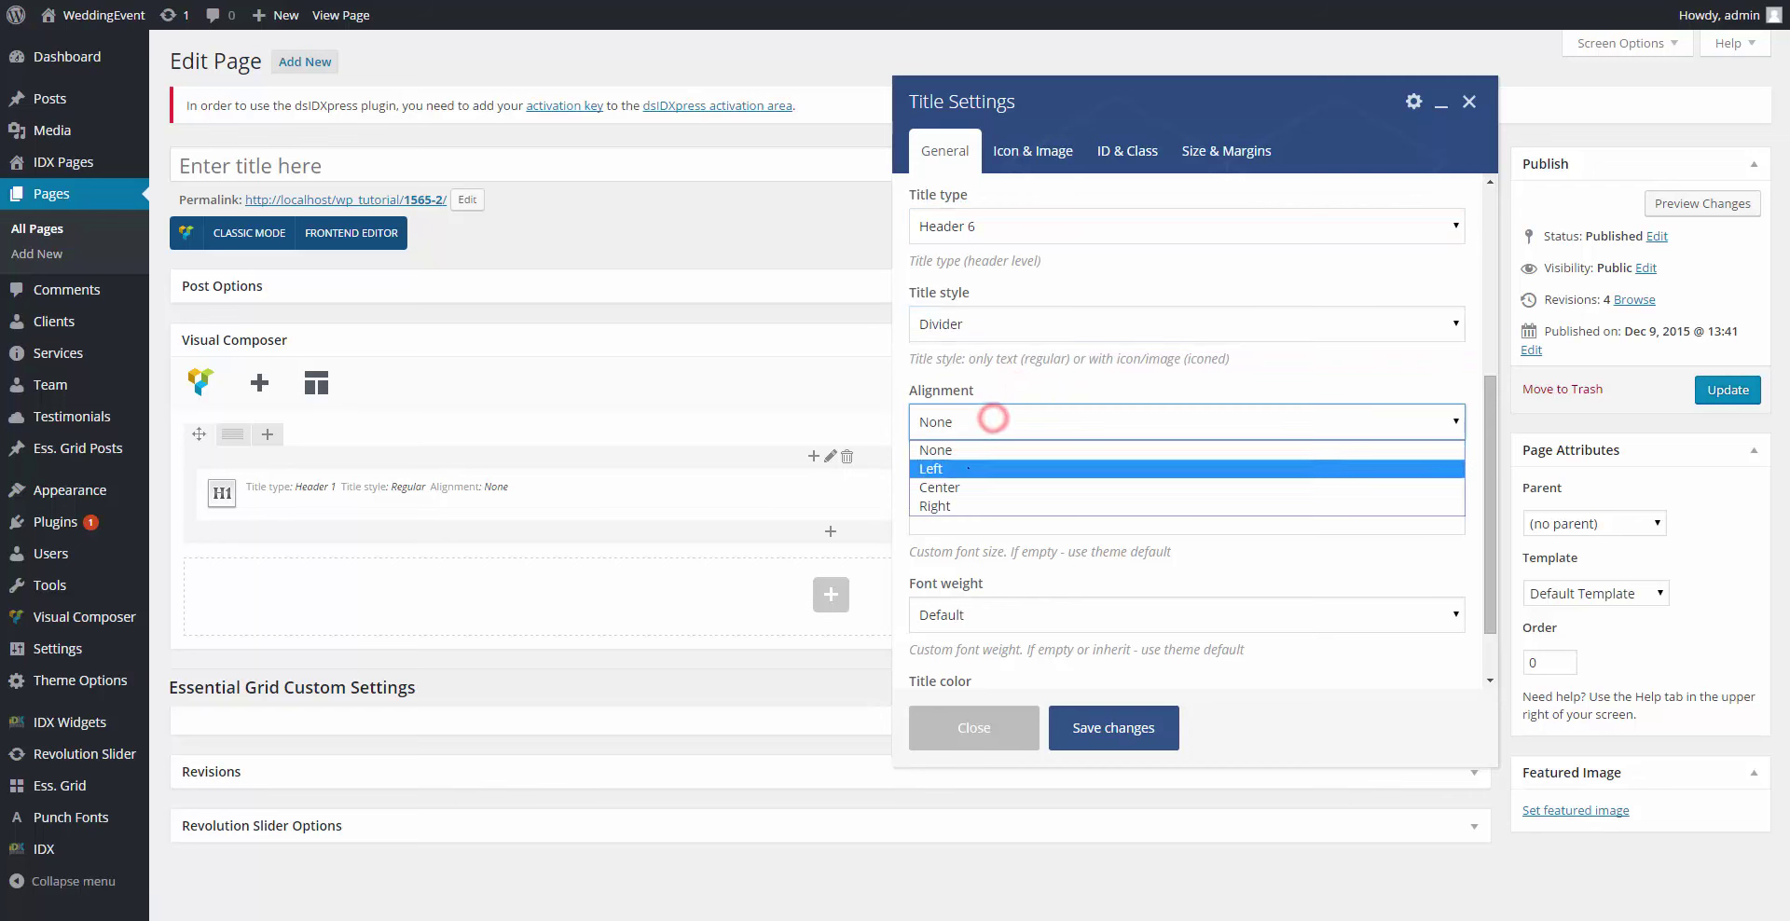
pyautogui.click(967, 469)
pyautogui.scroll(-1, 967, 481)
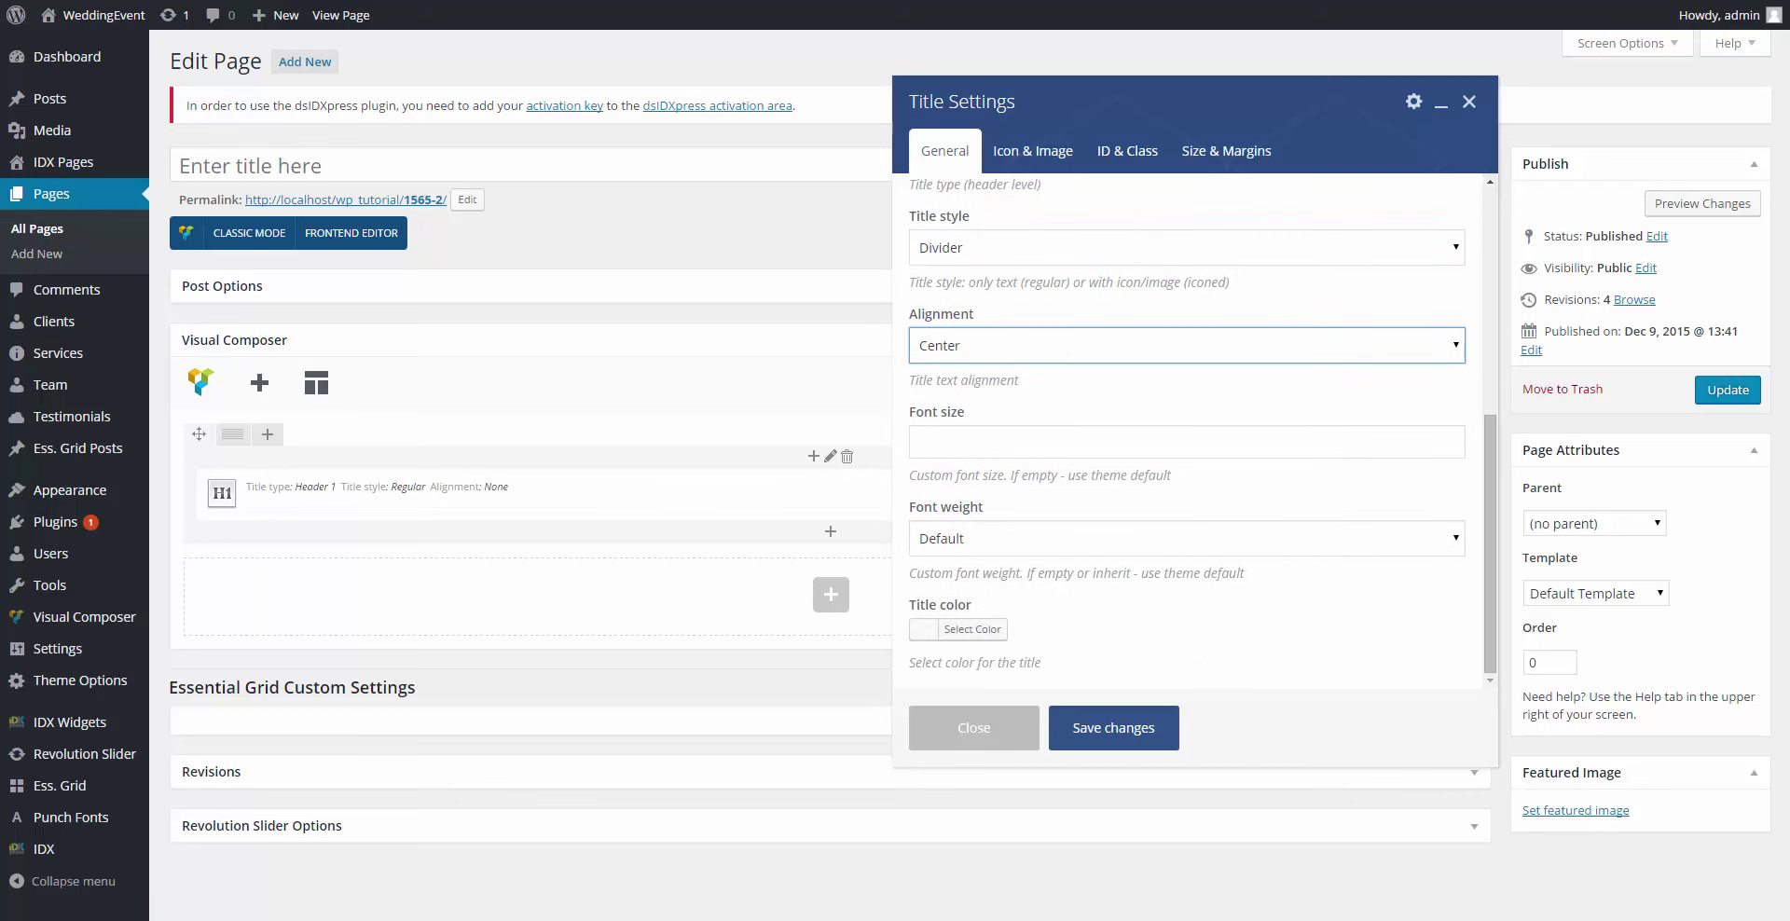
# Step: Give the title the CSS style "margin-top:4.15em;" and save its settings
pyautogui.click(999, 151)
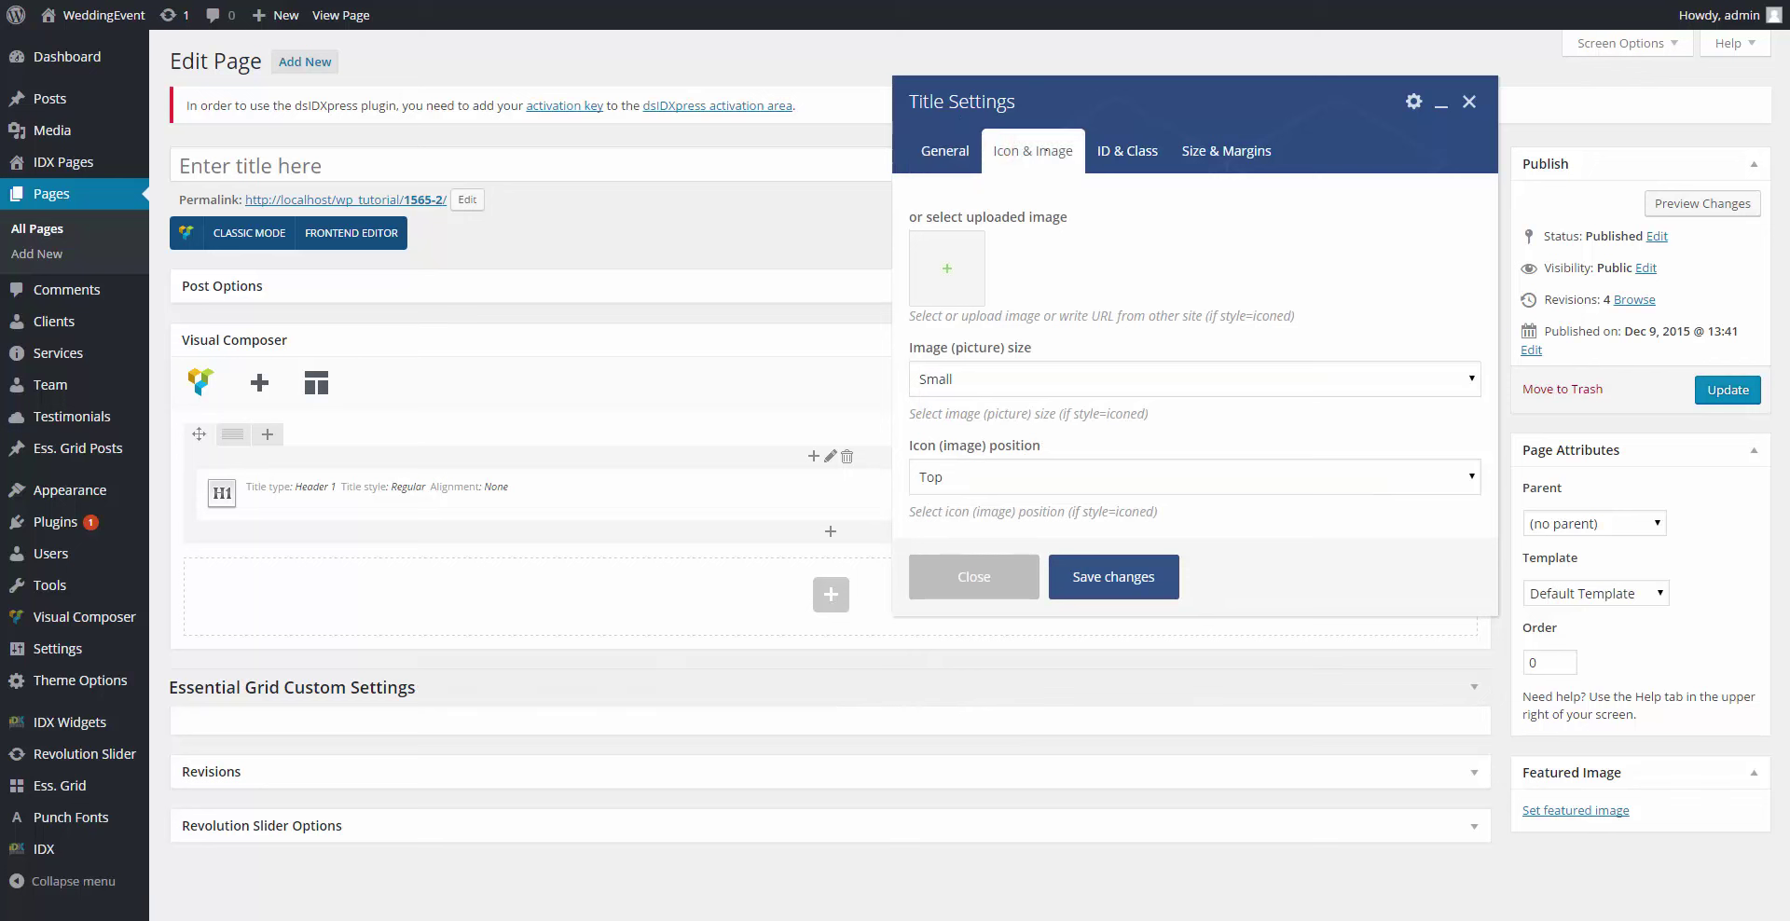
pyautogui.click(1117, 150)
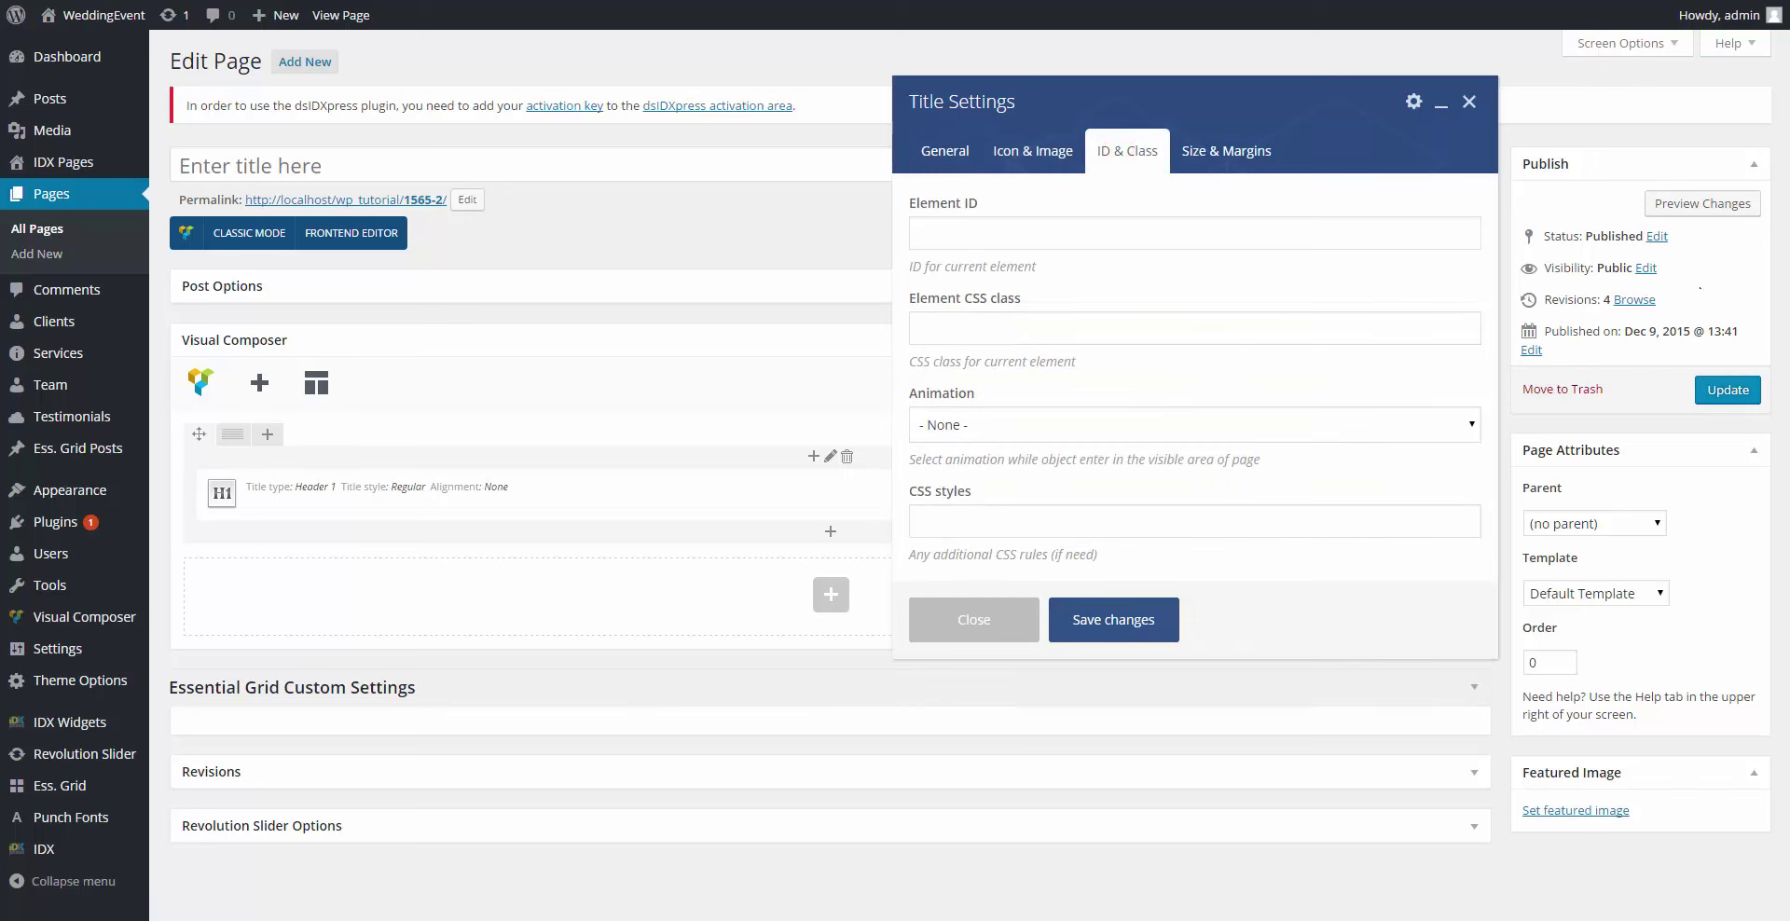
pyautogui.click(1216, 529)
pyautogui.write('ma')
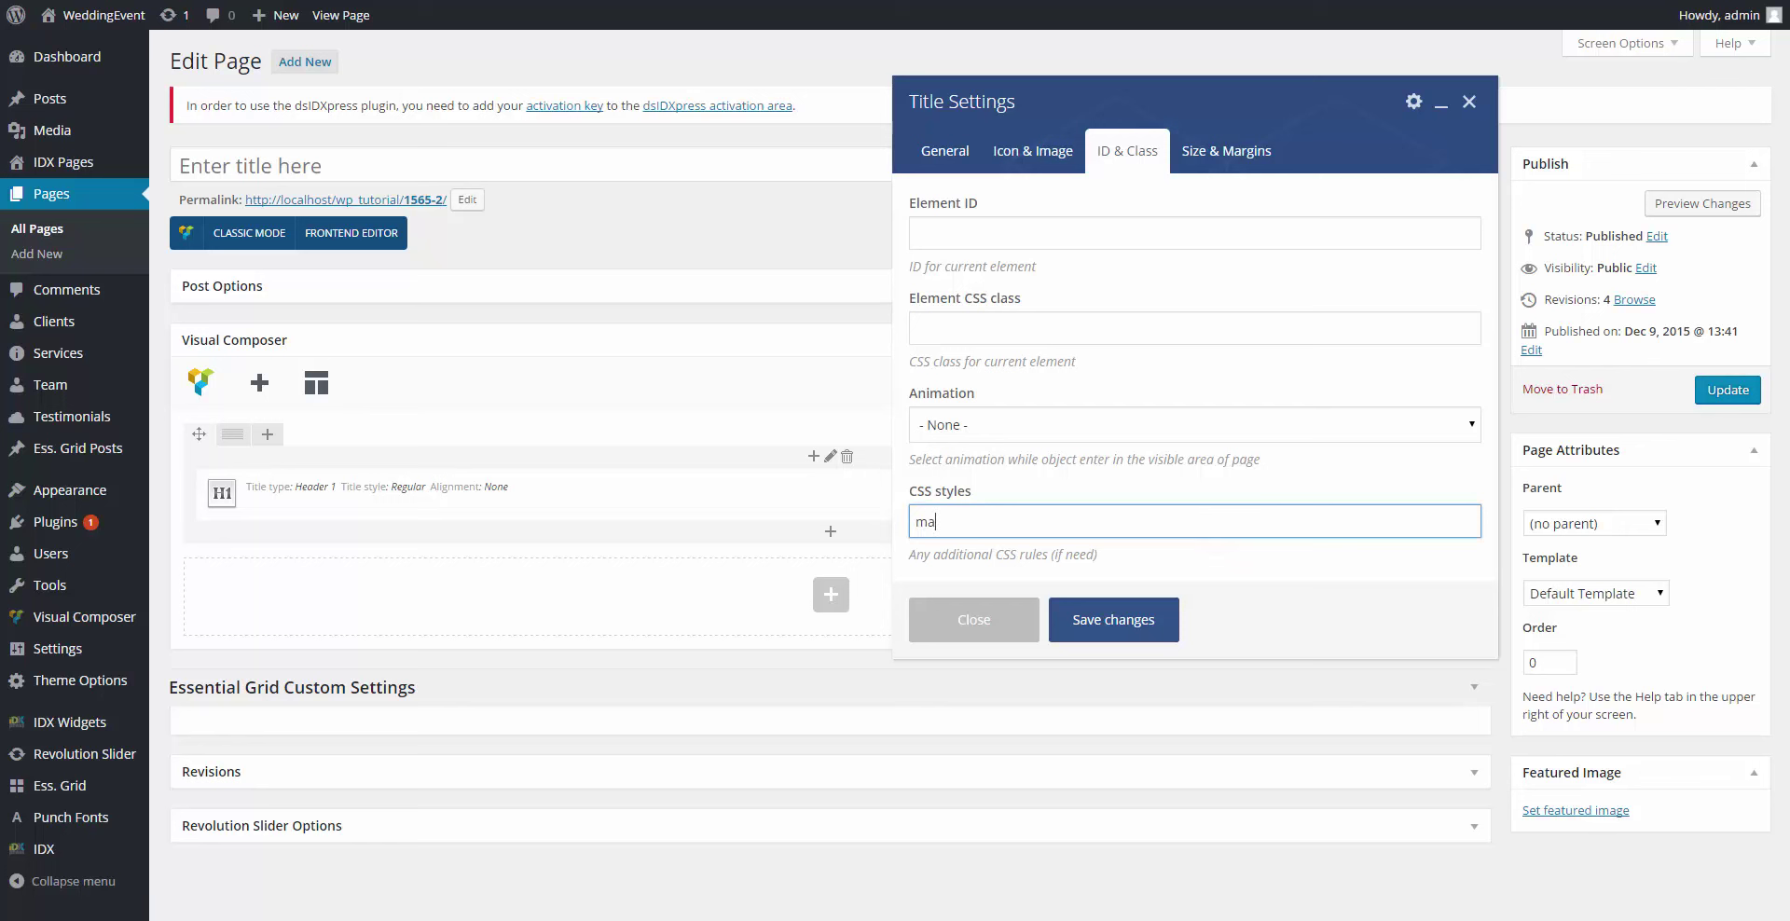
pyautogui.write('rgin-top:4.15em;')
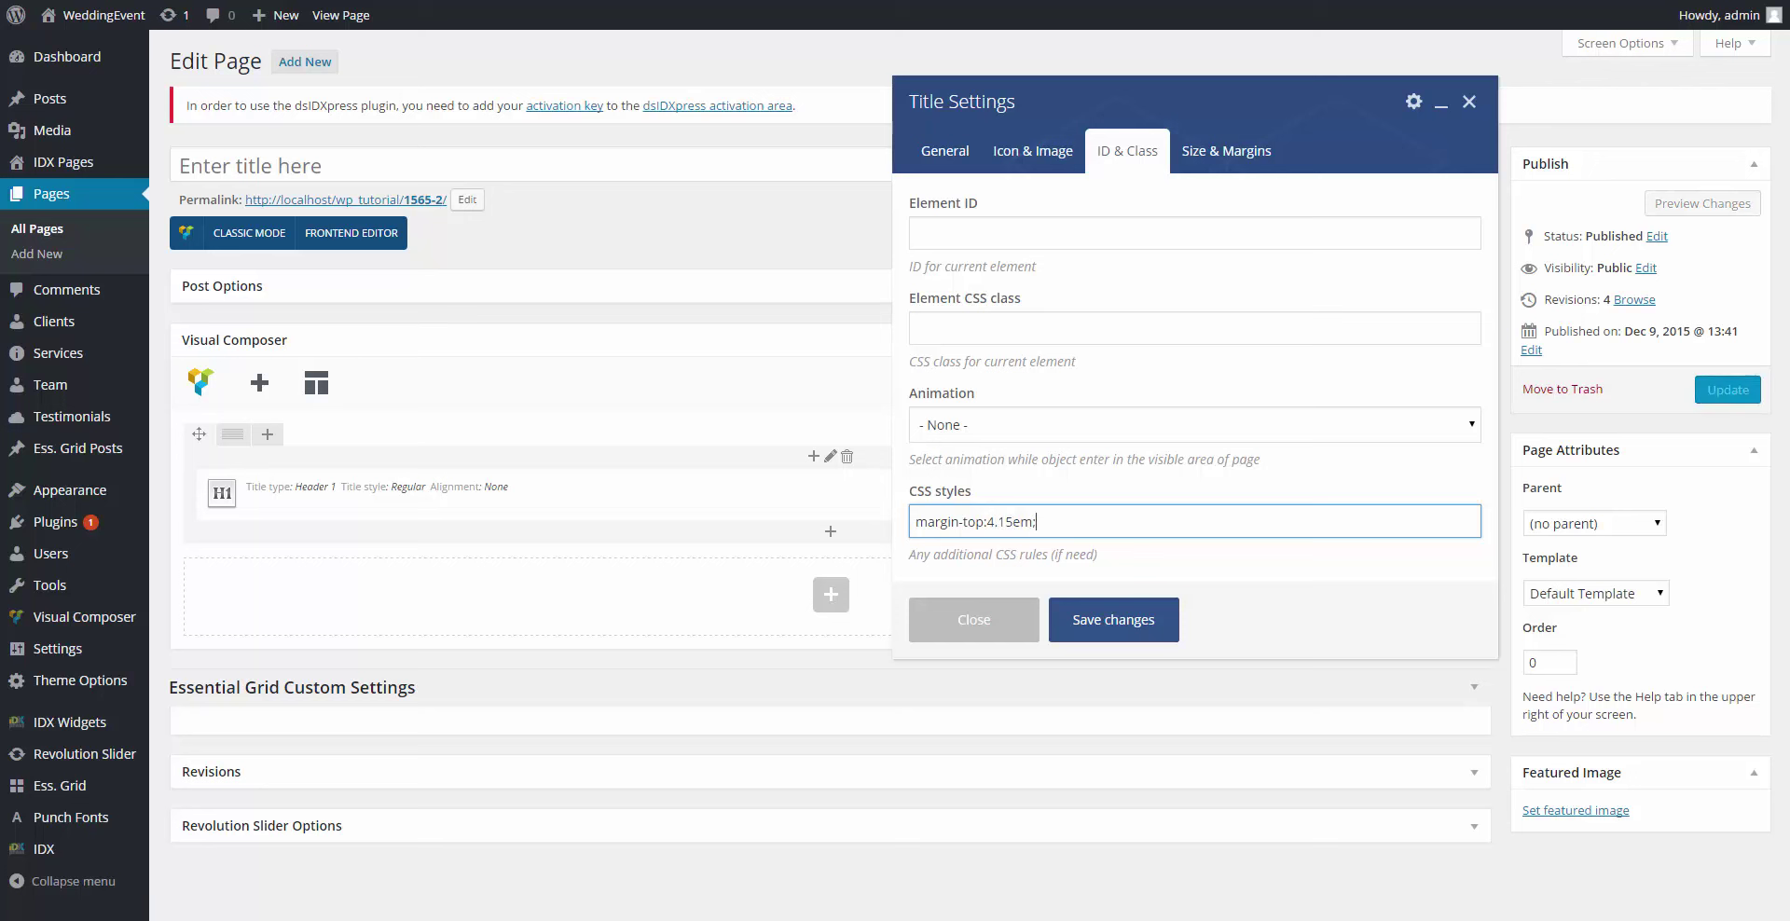
pyautogui.click(990, 520)
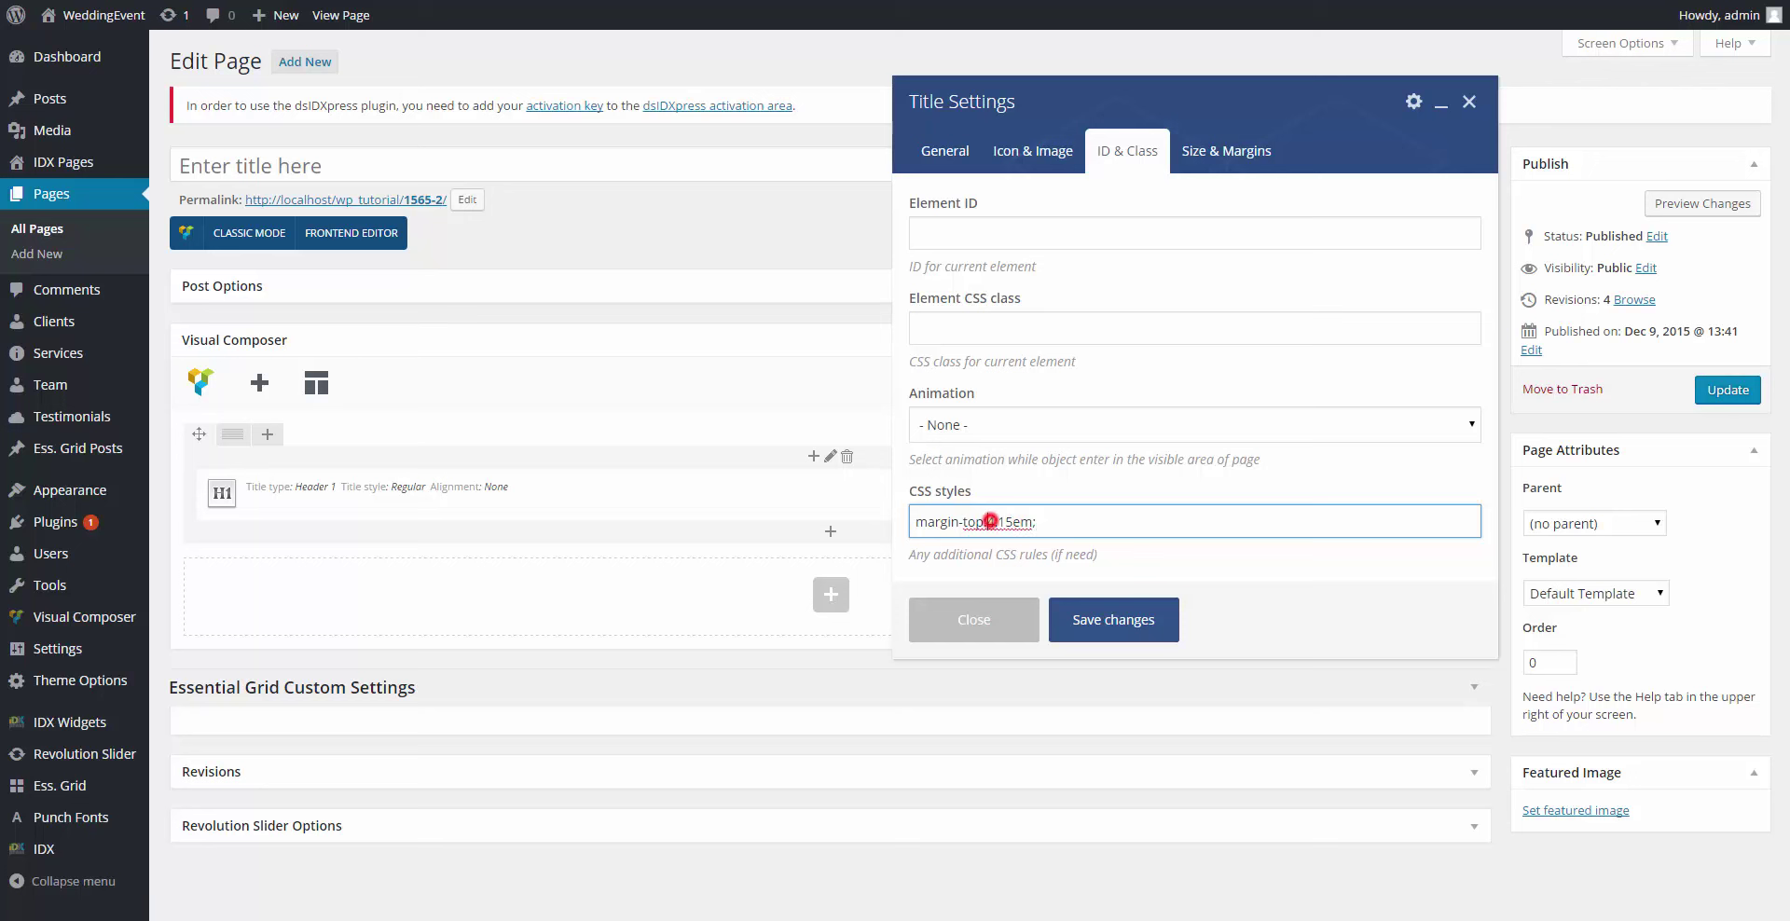
pyautogui.click(1211, 151)
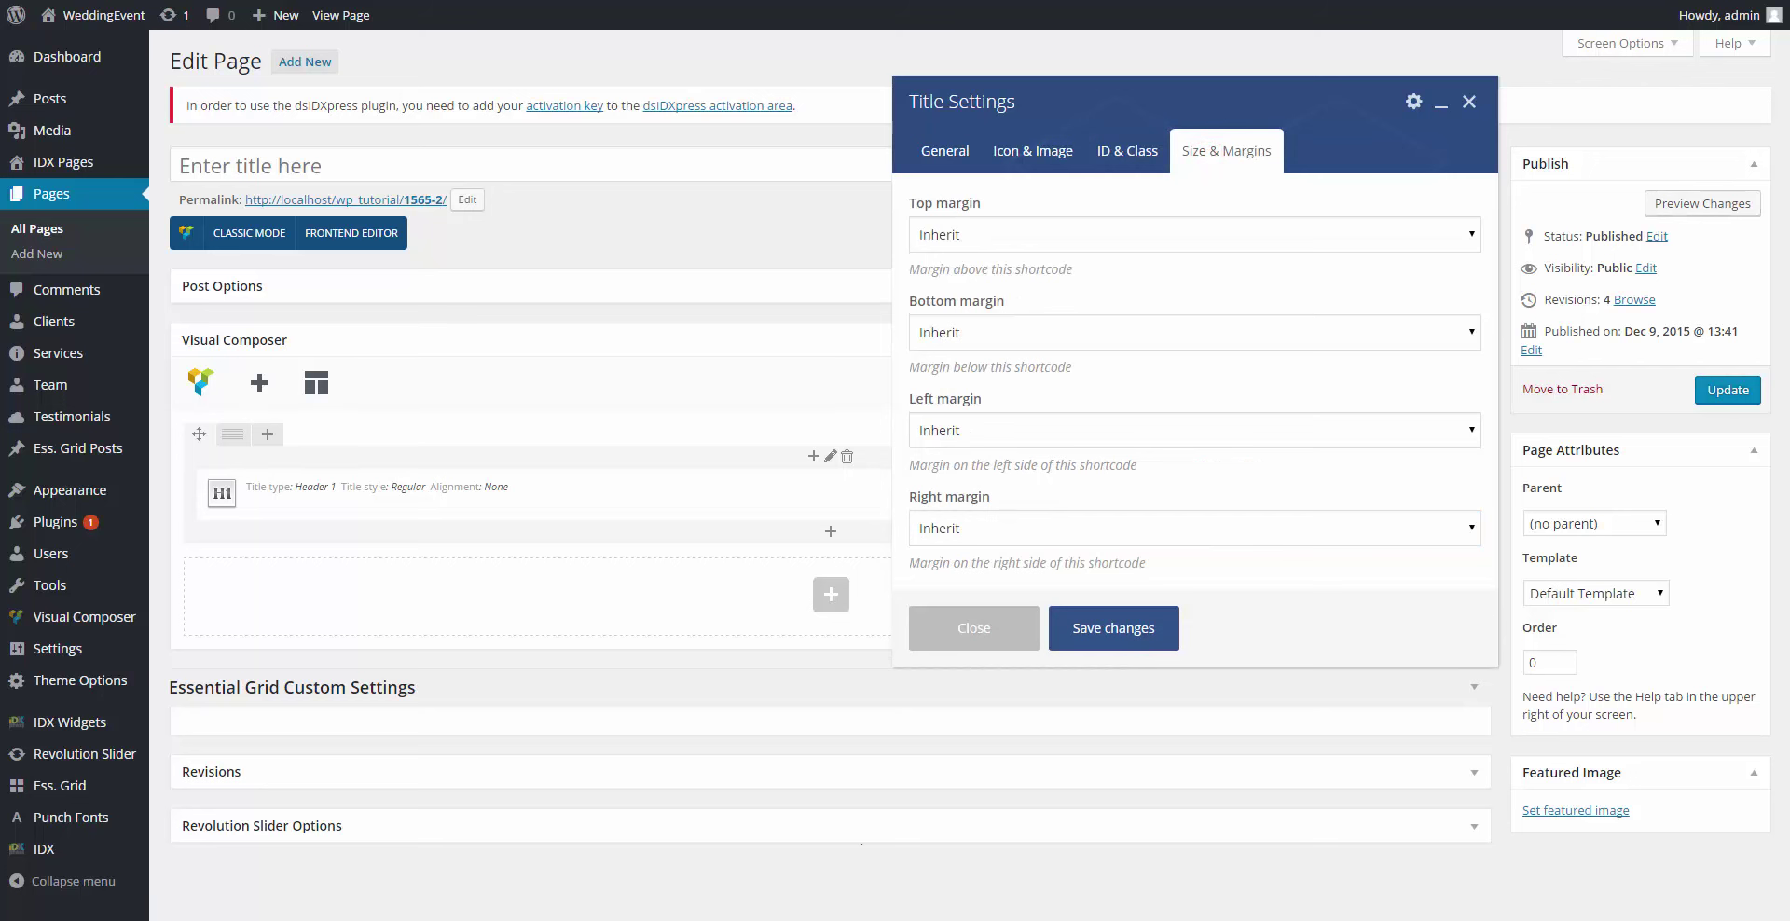
pyautogui.click(1088, 643)
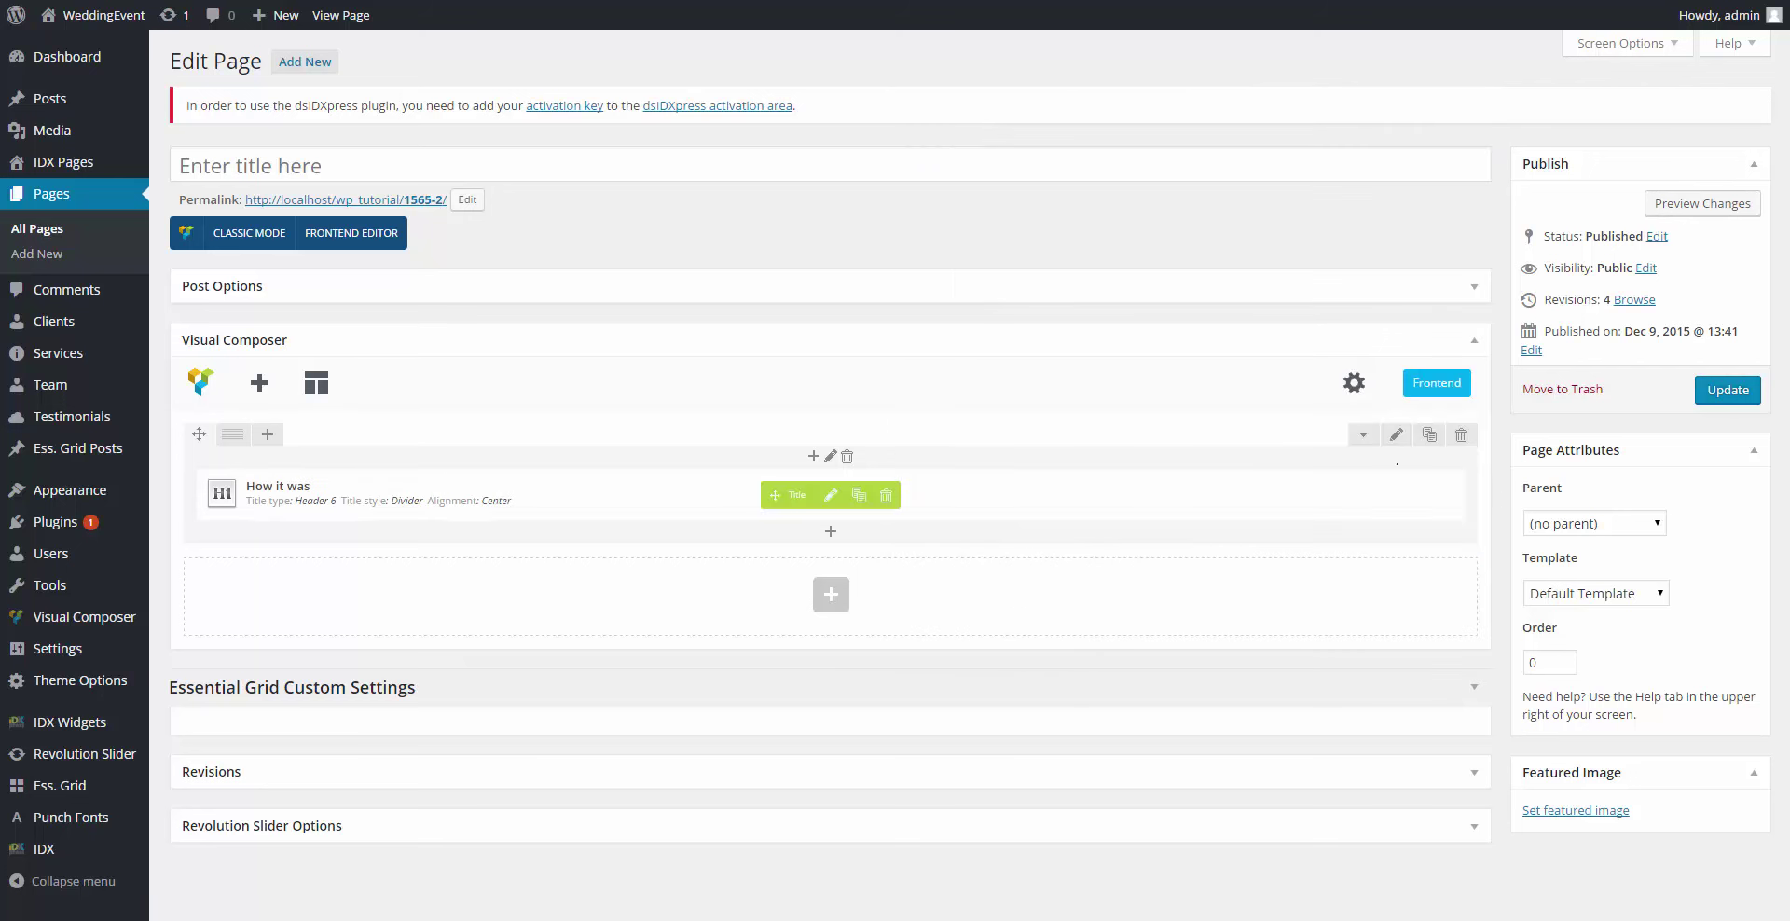
# Step: Review the row's general, design and color scheme settings, choose Default row stretch, and save them
pyautogui.click(1395, 434)
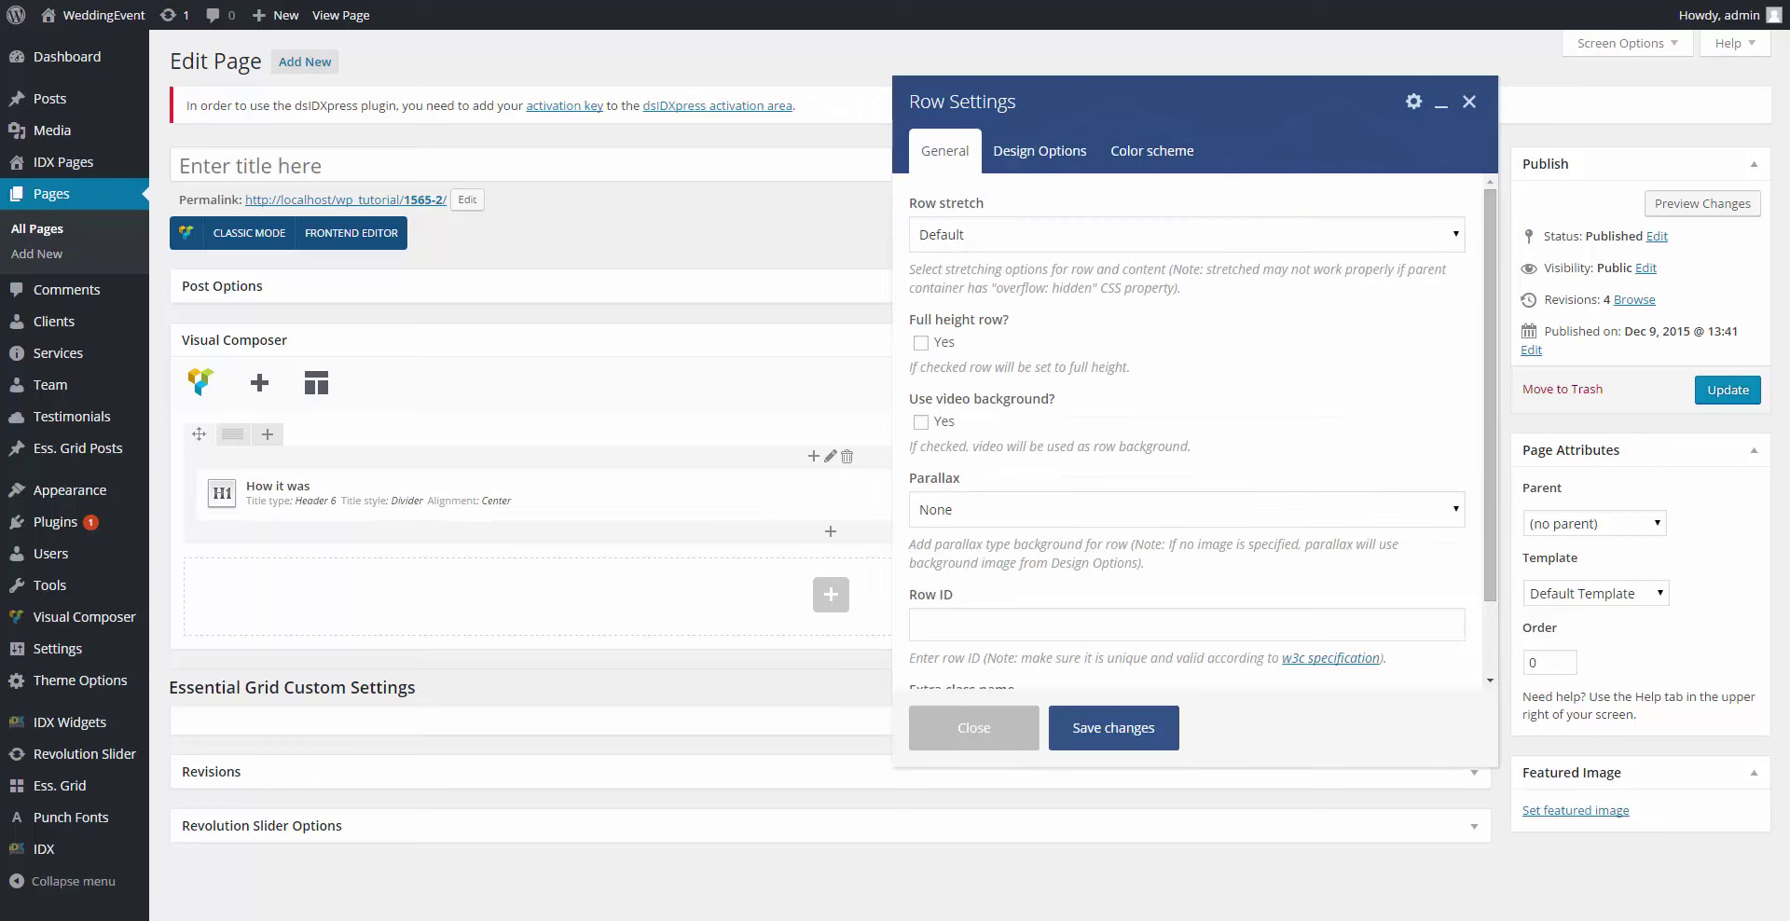
pyautogui.click(1013, 229)
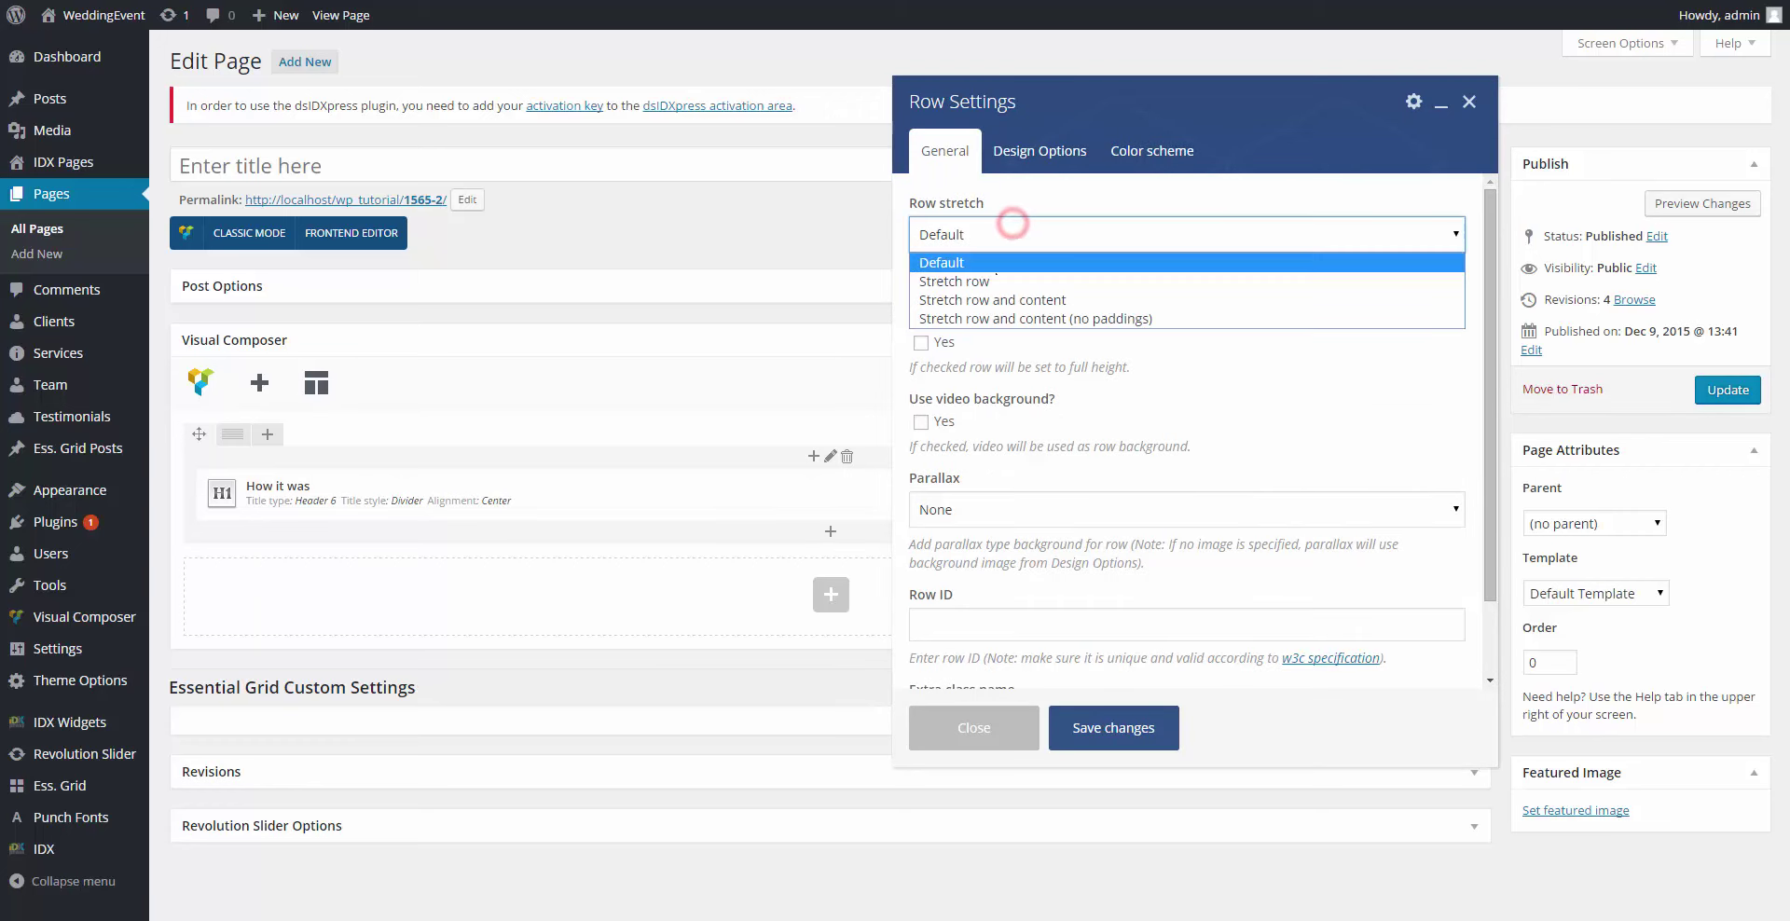
pyautogui.click(983, 263)
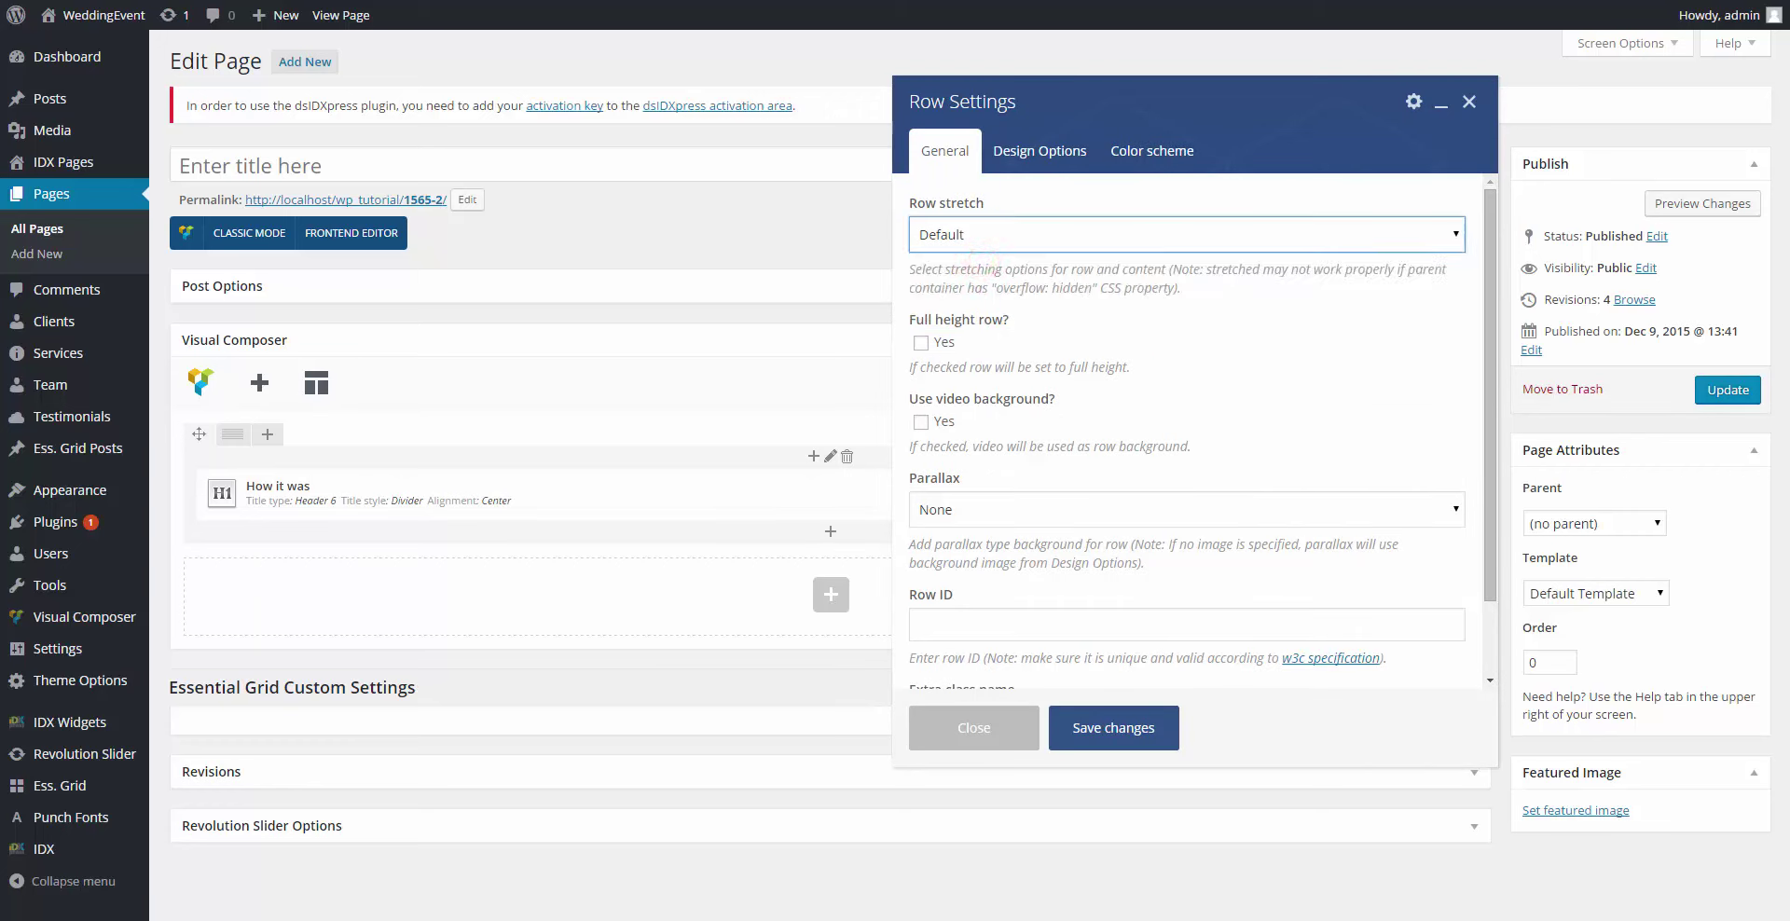
pyautogui.scroll(-1, 982, 263)
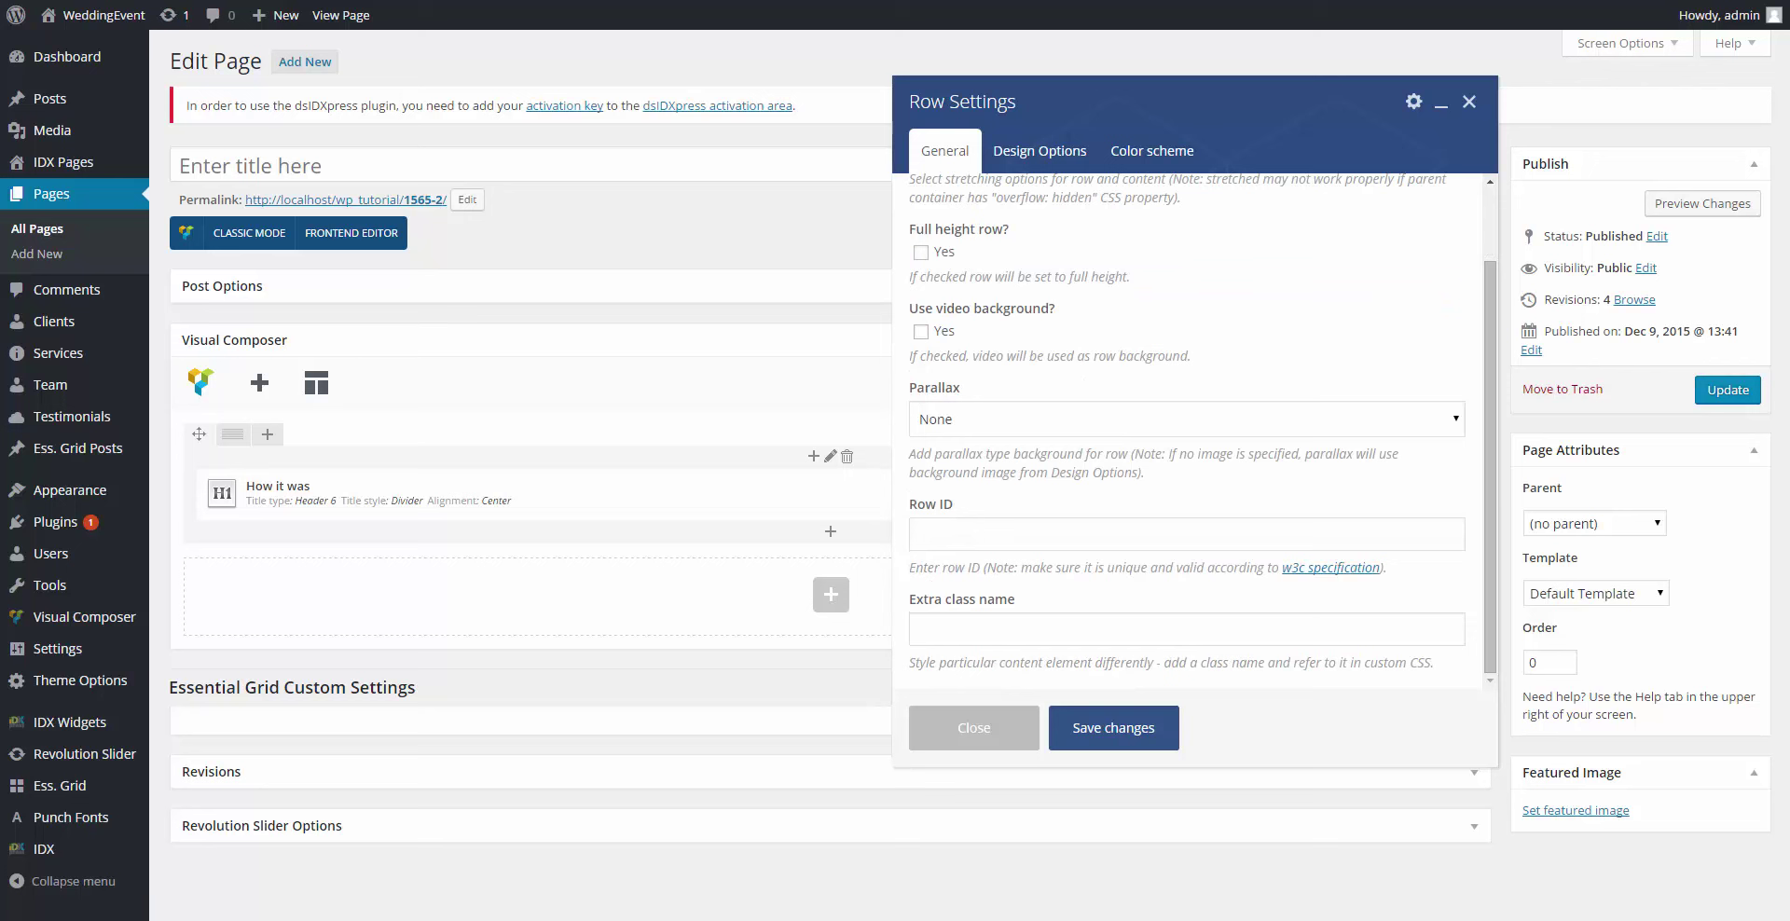
pyautogui.click(1030, 152)
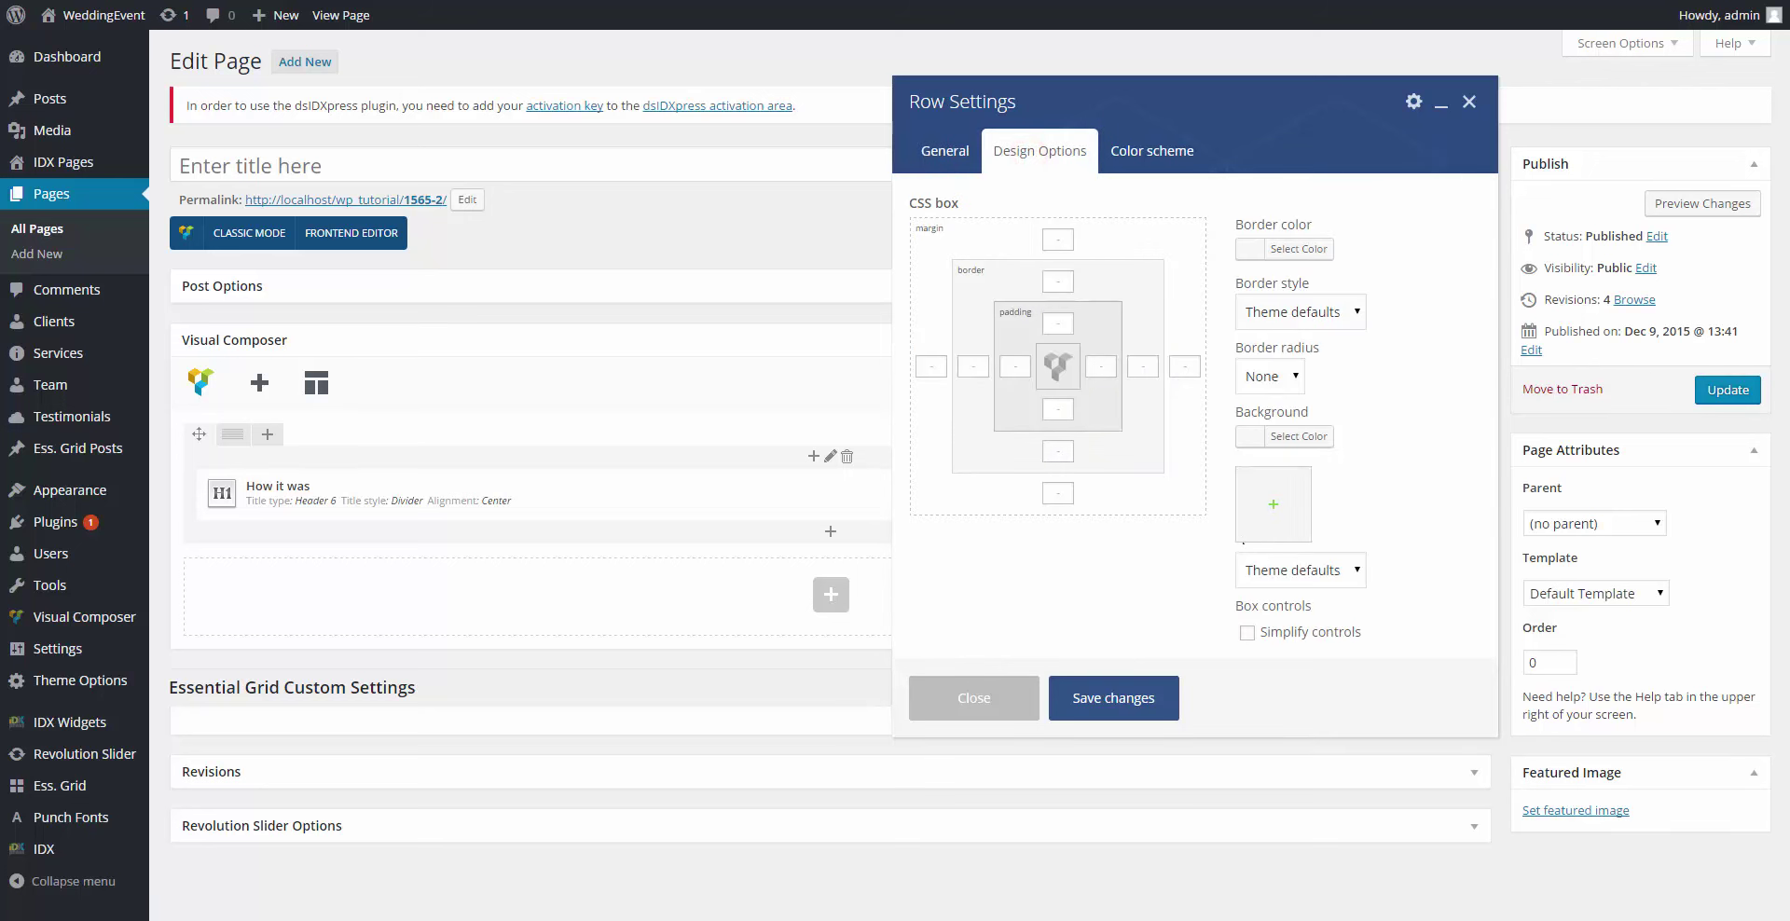
pyautogui.click(1139, 154)
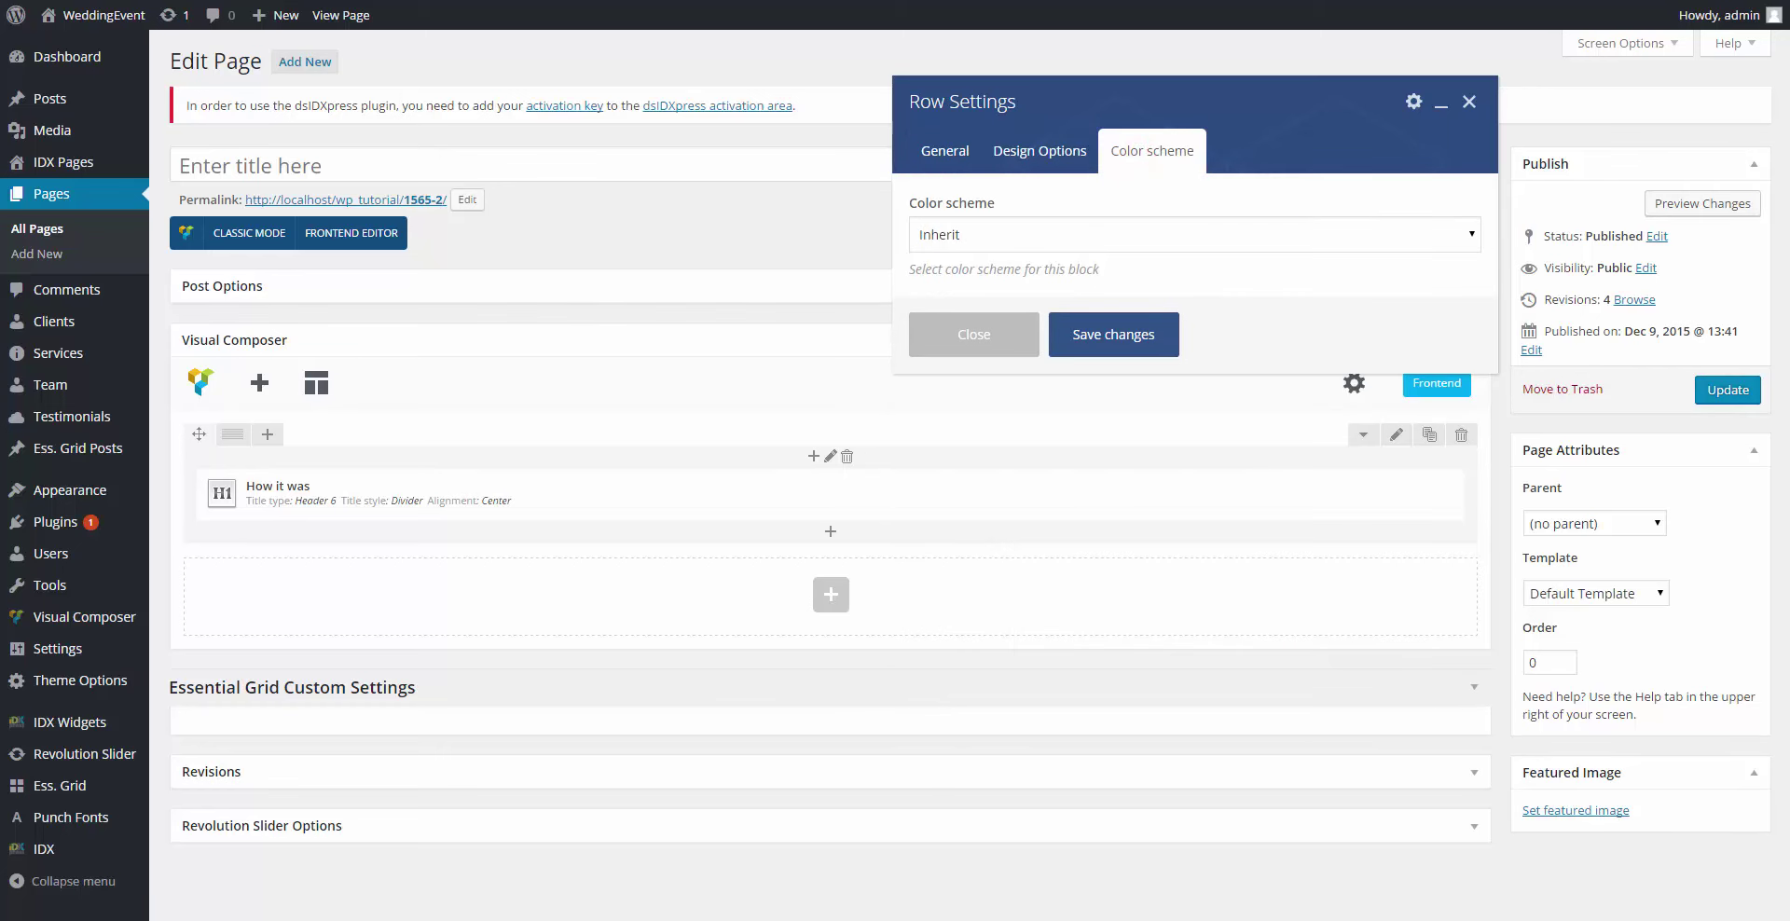
pyautogui.click(1121, 333)
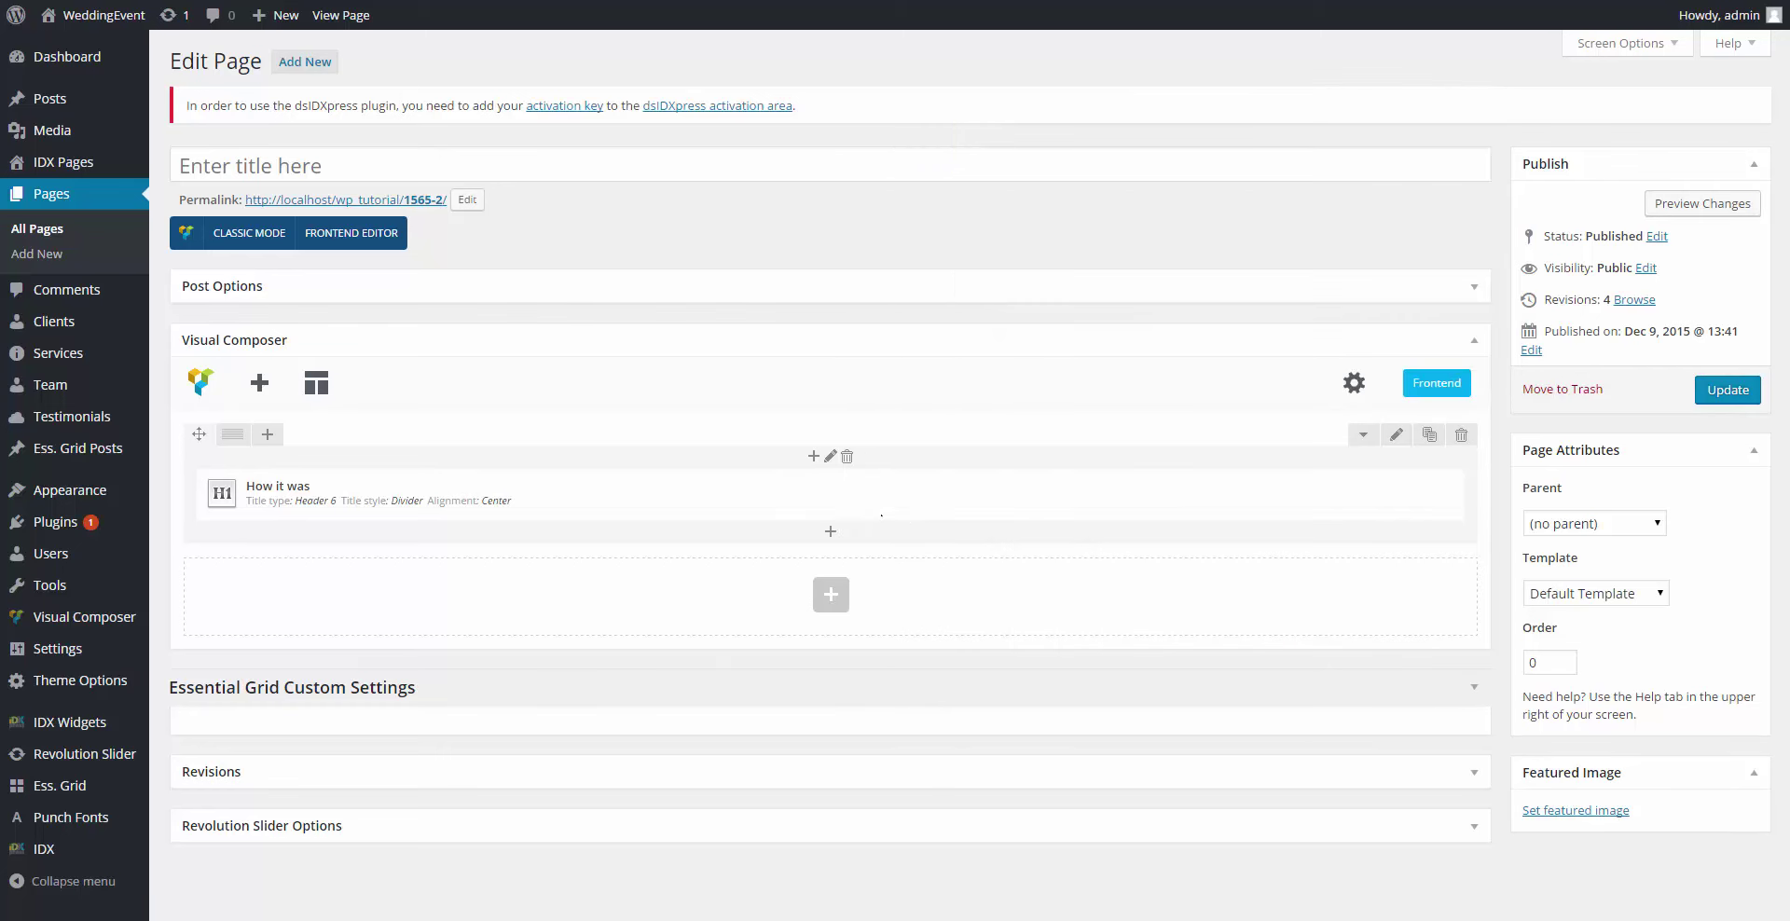
# Step: Add a Columns element below the "How it was" title in the same row
pyautogui.click(830, 531)
pyautogui.write('c')
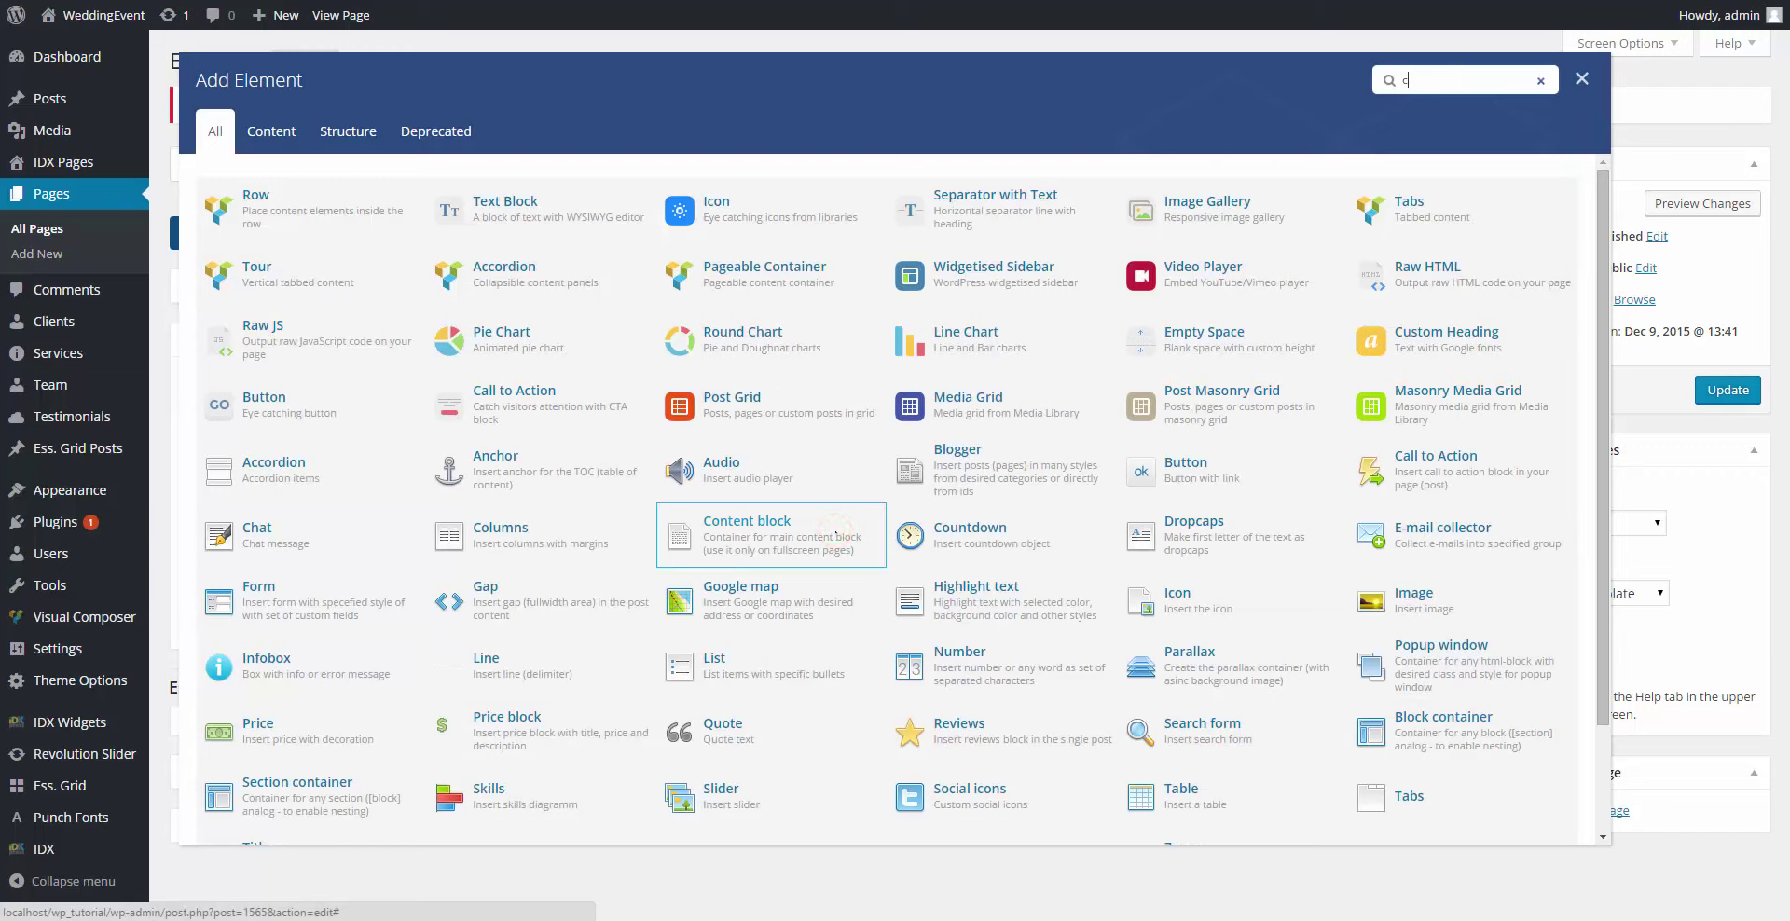
pyautogui.write('olu')
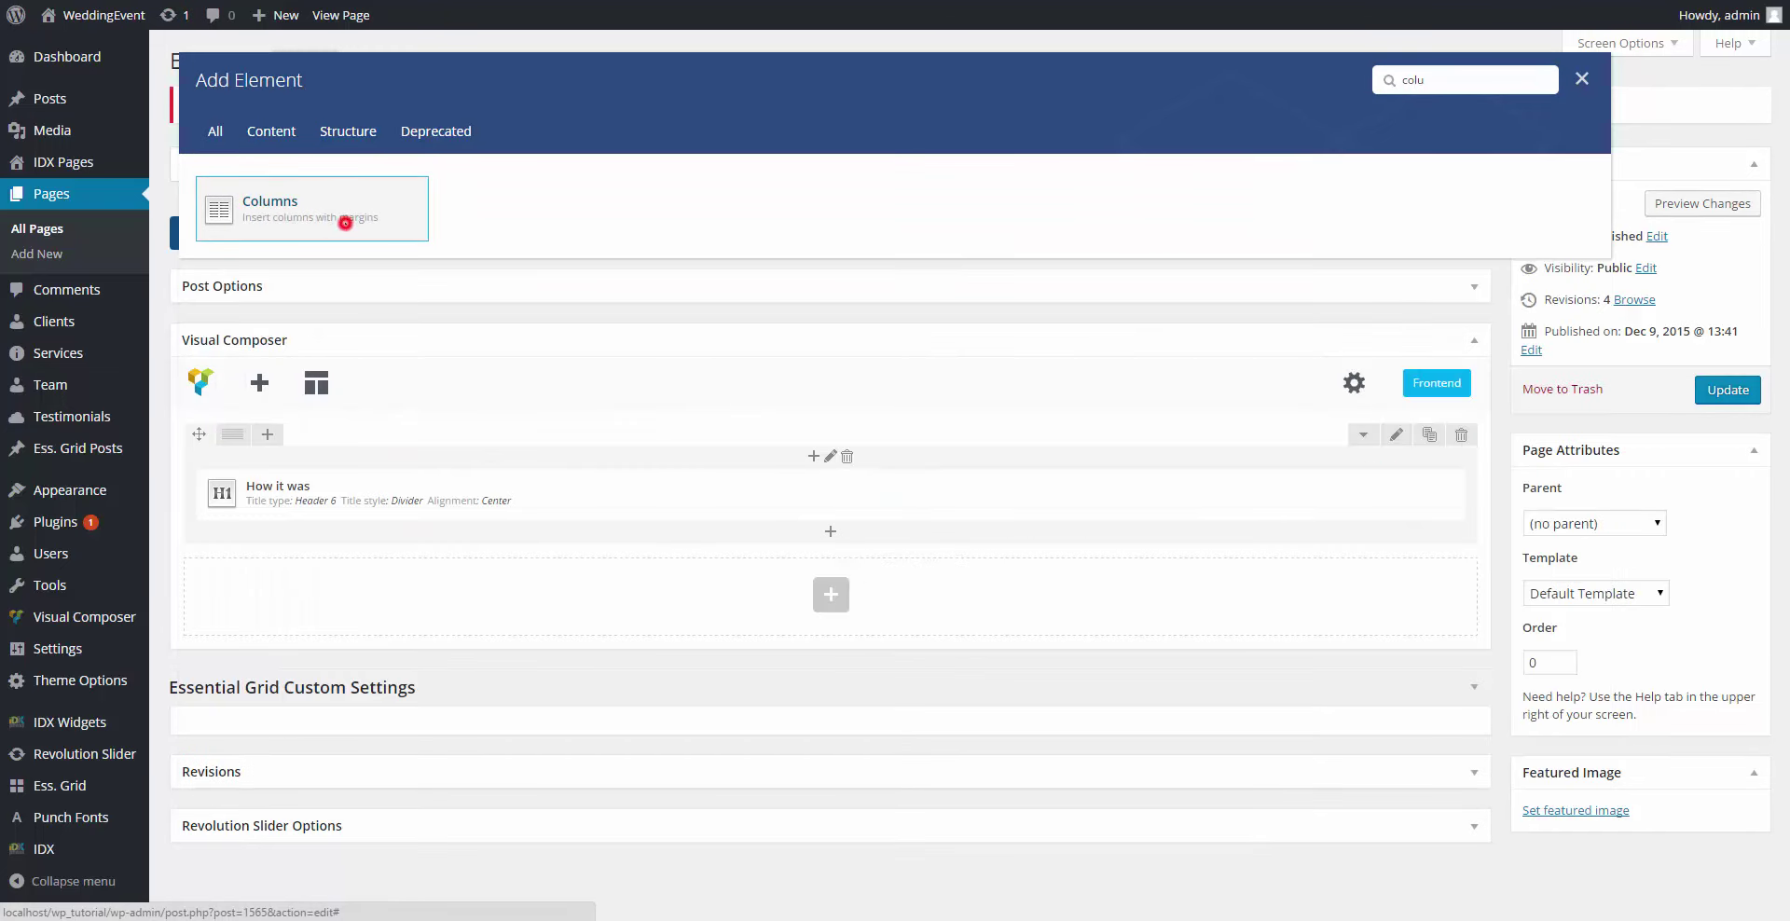
pyautogui.click(346, 220)
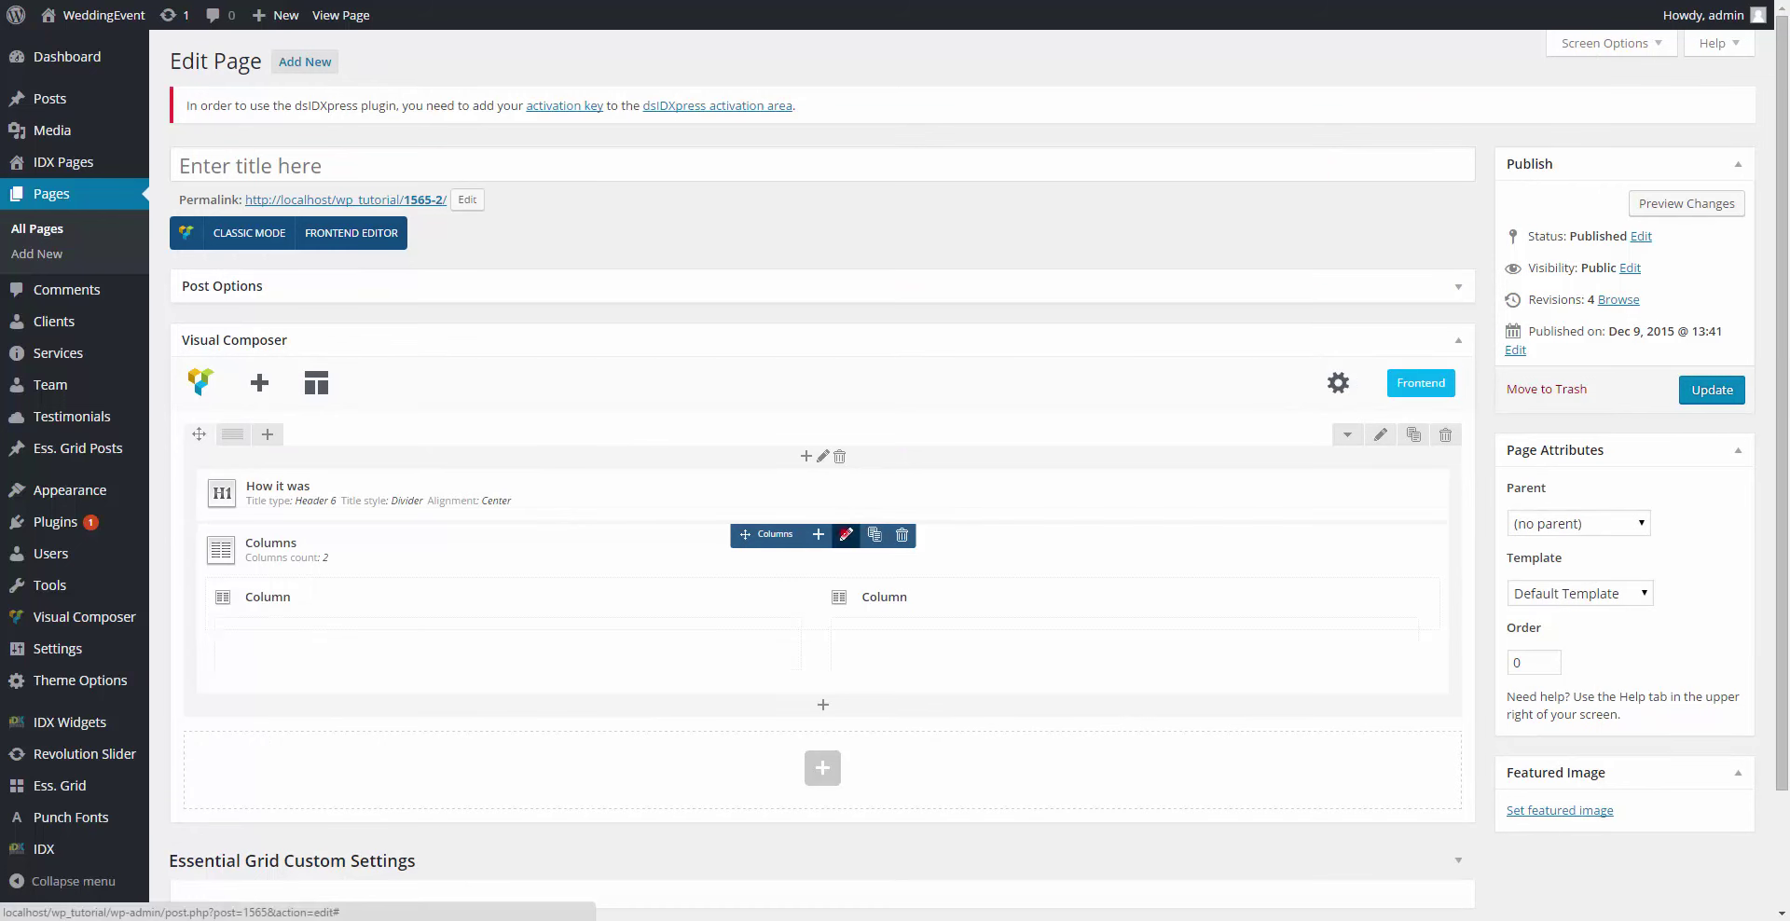
# Step: Set the Columns element's column count to 4 and save its settings
pyautogui.click(846, 534)
pyautogui.click(959, 236)
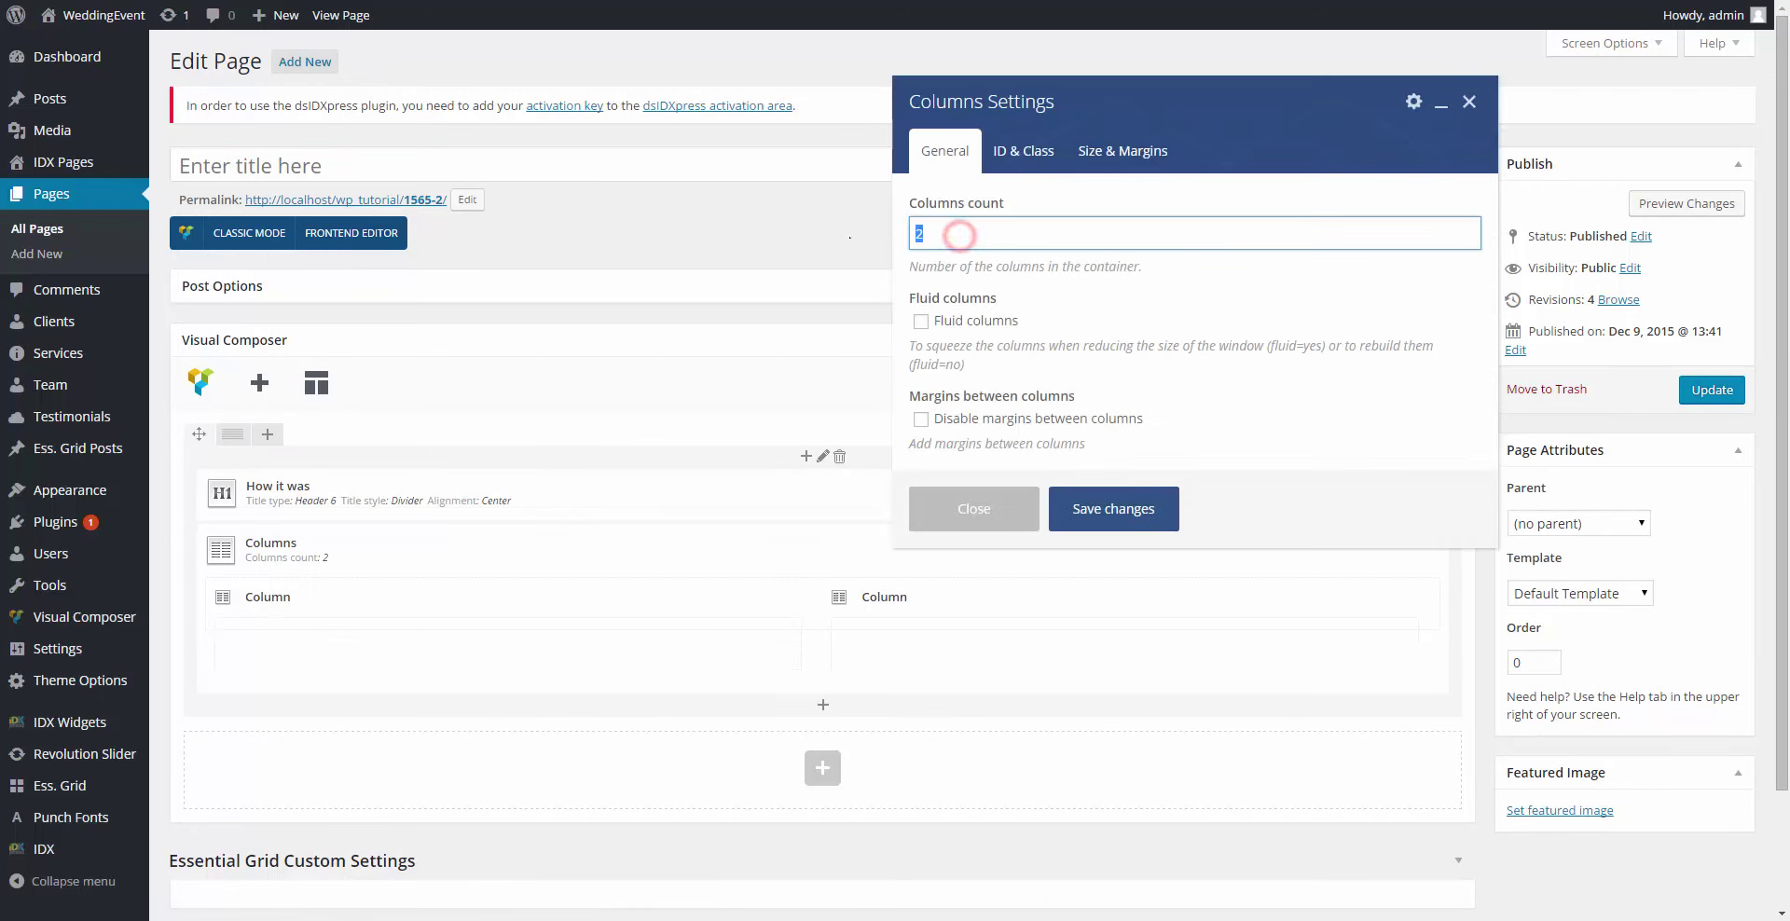
pyautogui.press('BackSpace')
pyautogui.write('4')
pyautogui.click(1023, 150)
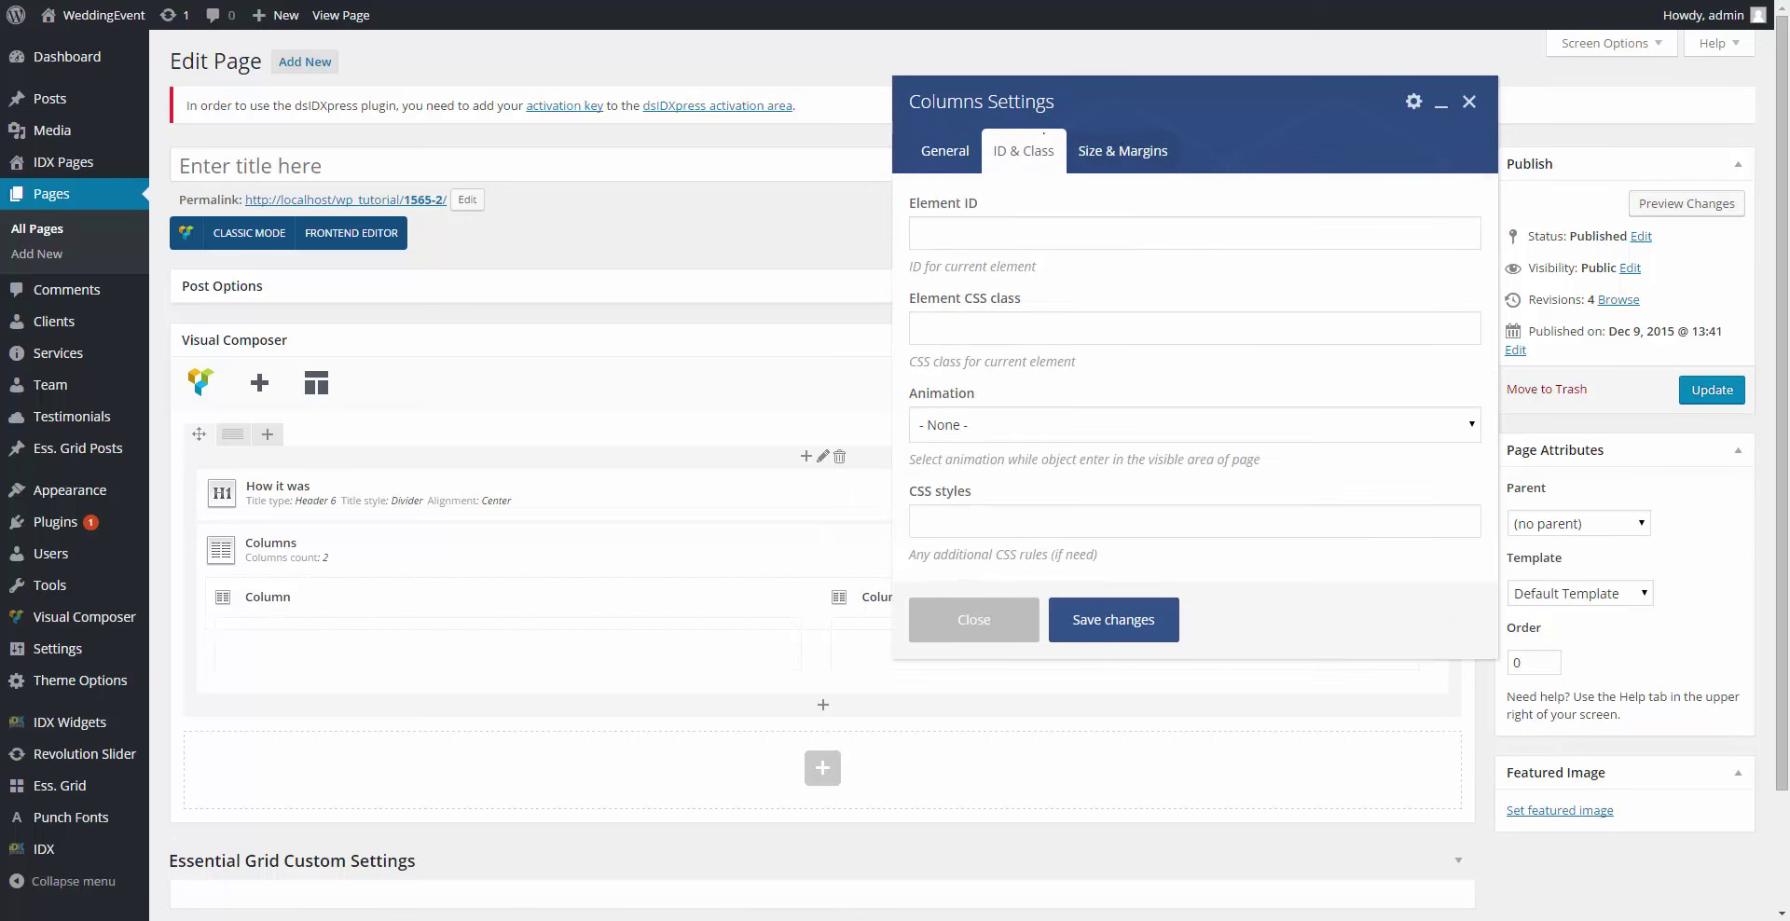
pyautogui.click(1122, 151)
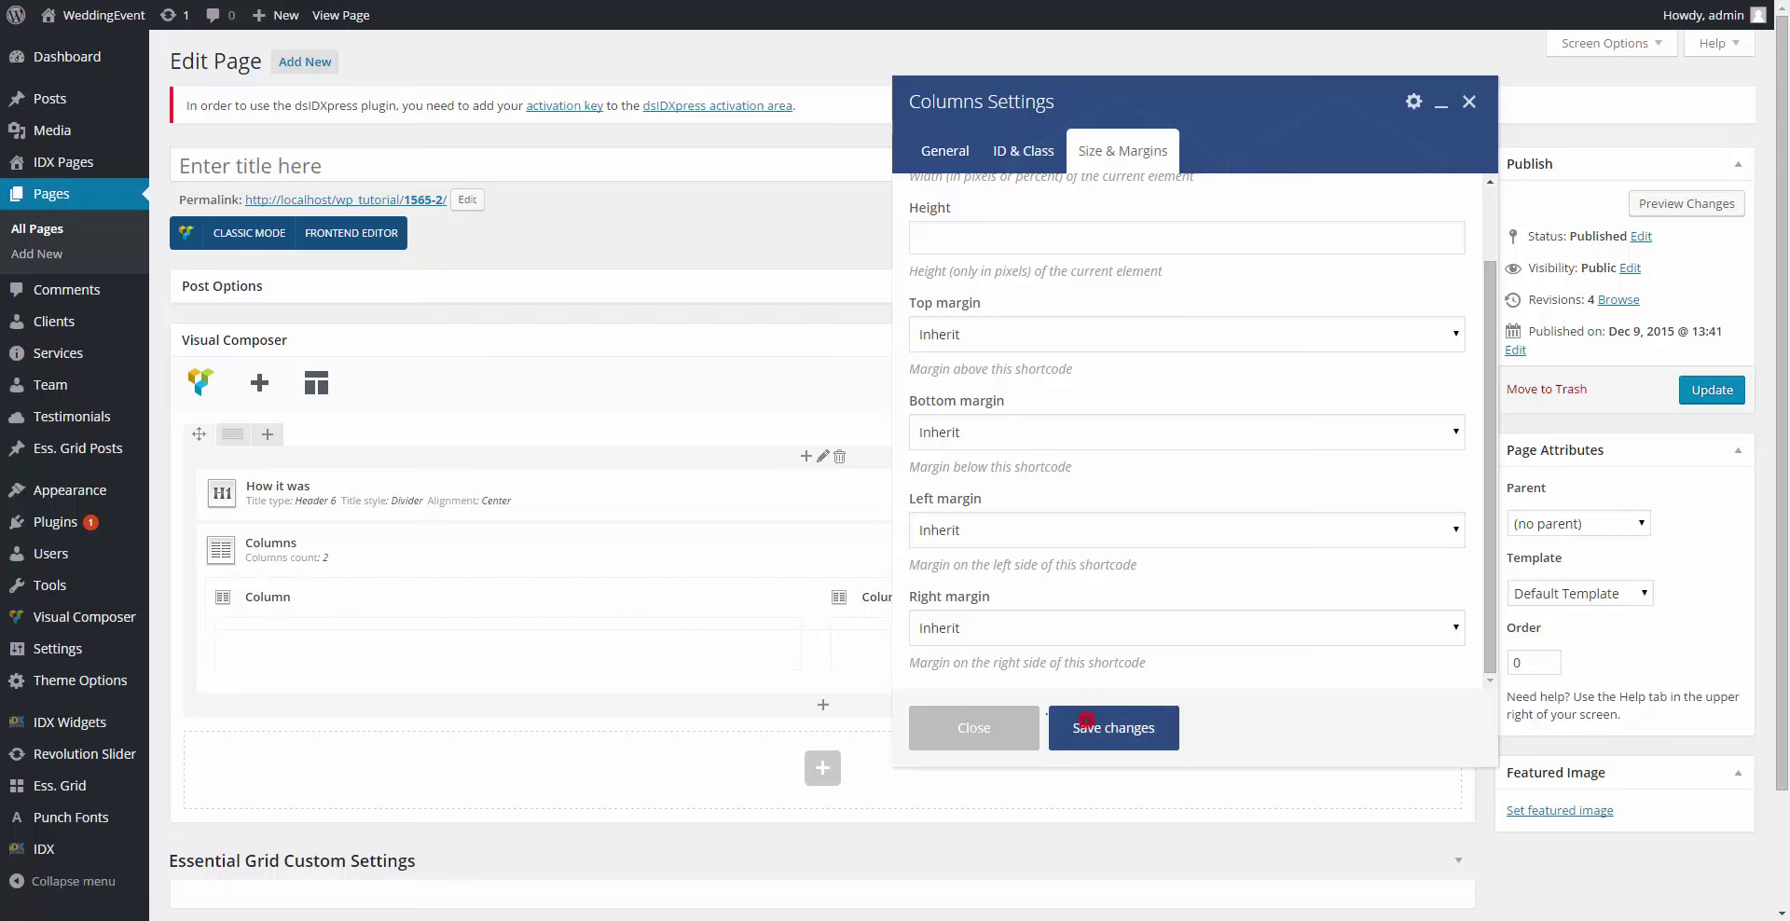
pyautogui.click(1086, 725)
# Step: Add two more Column items with default settings to the Columns container
pyautogui.click(818, 534)
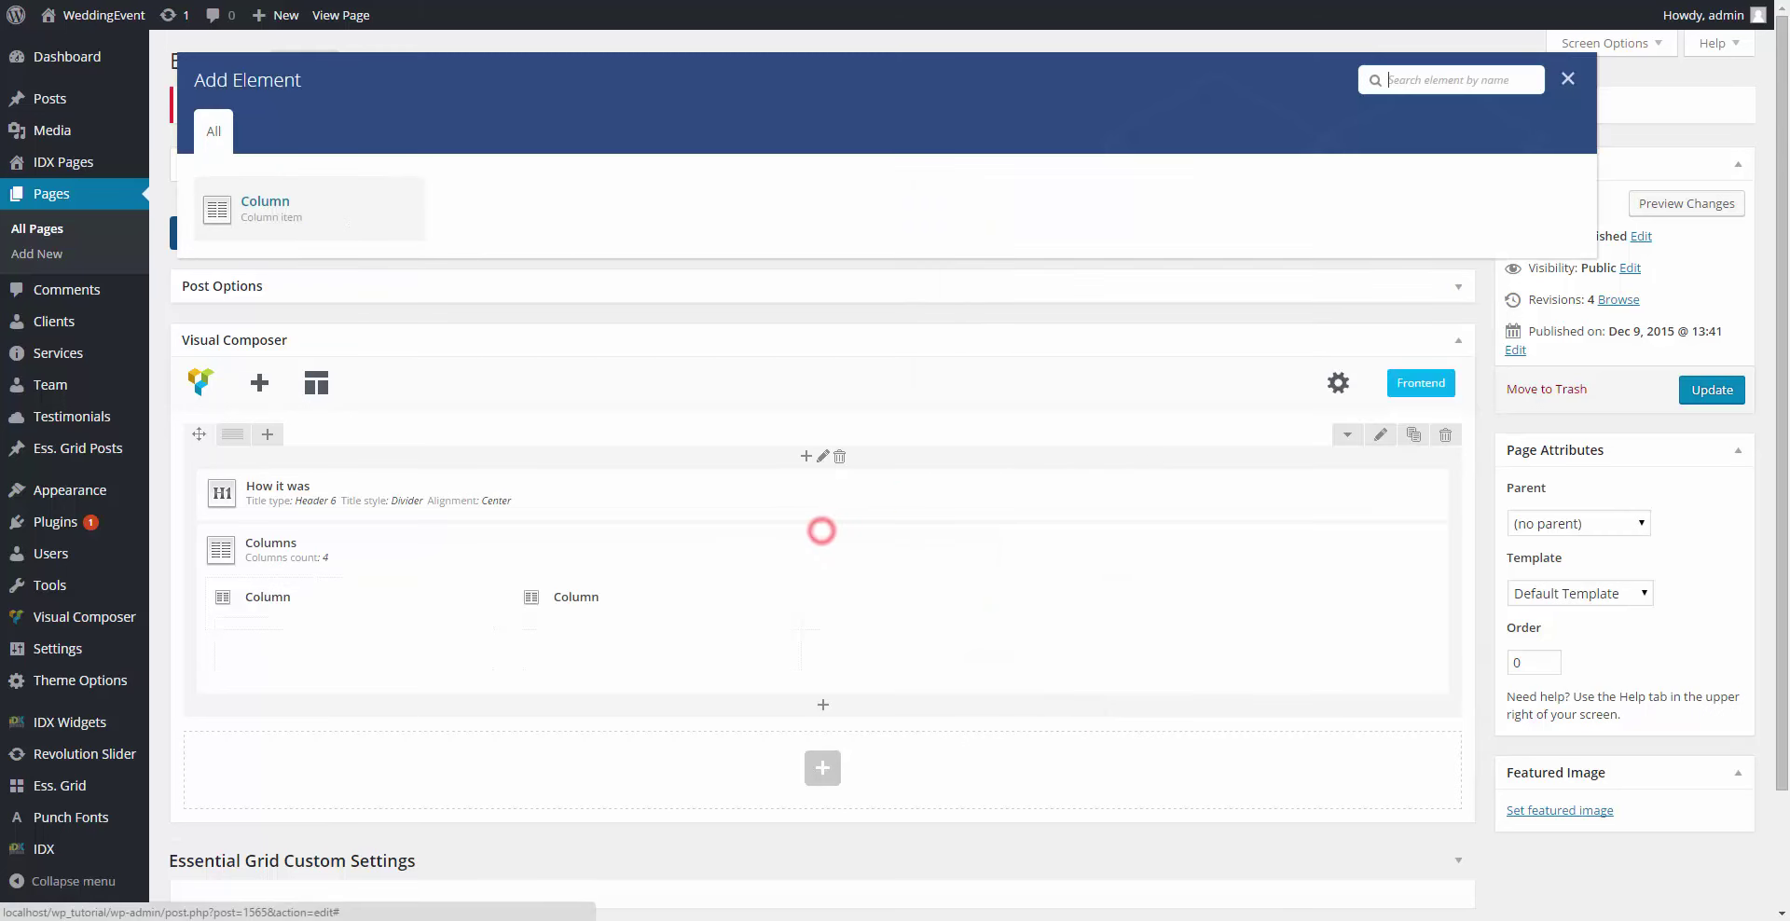
pyautogui.click(345, 216)
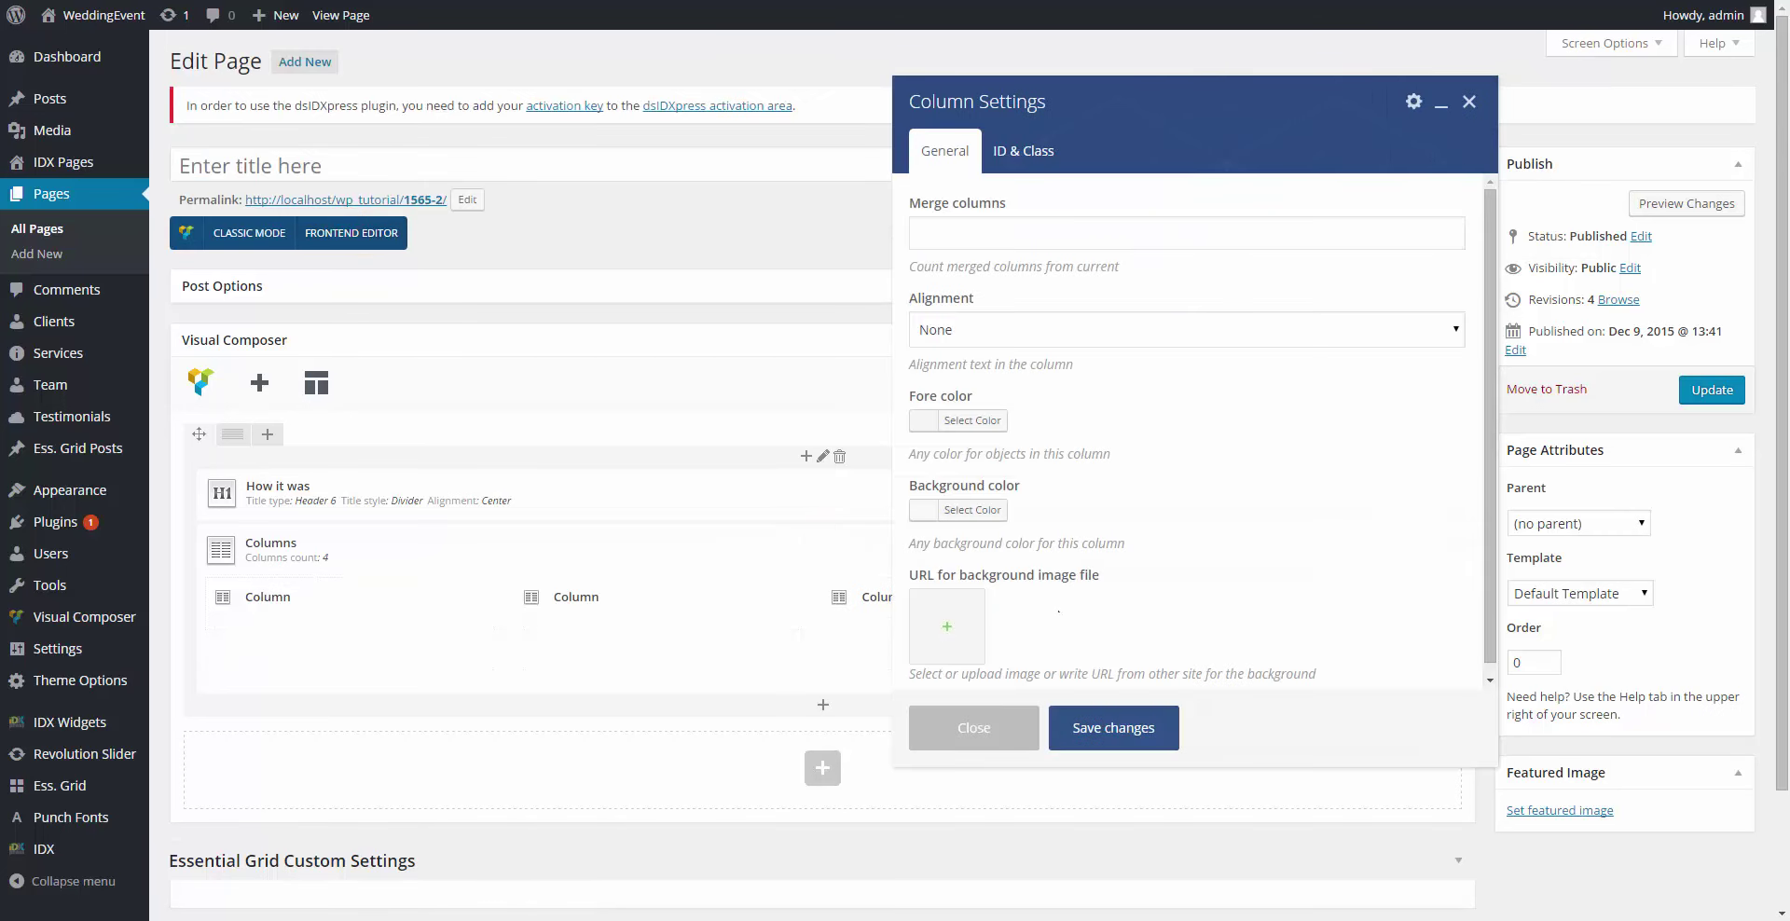
pyautogui.click(1084, 728)
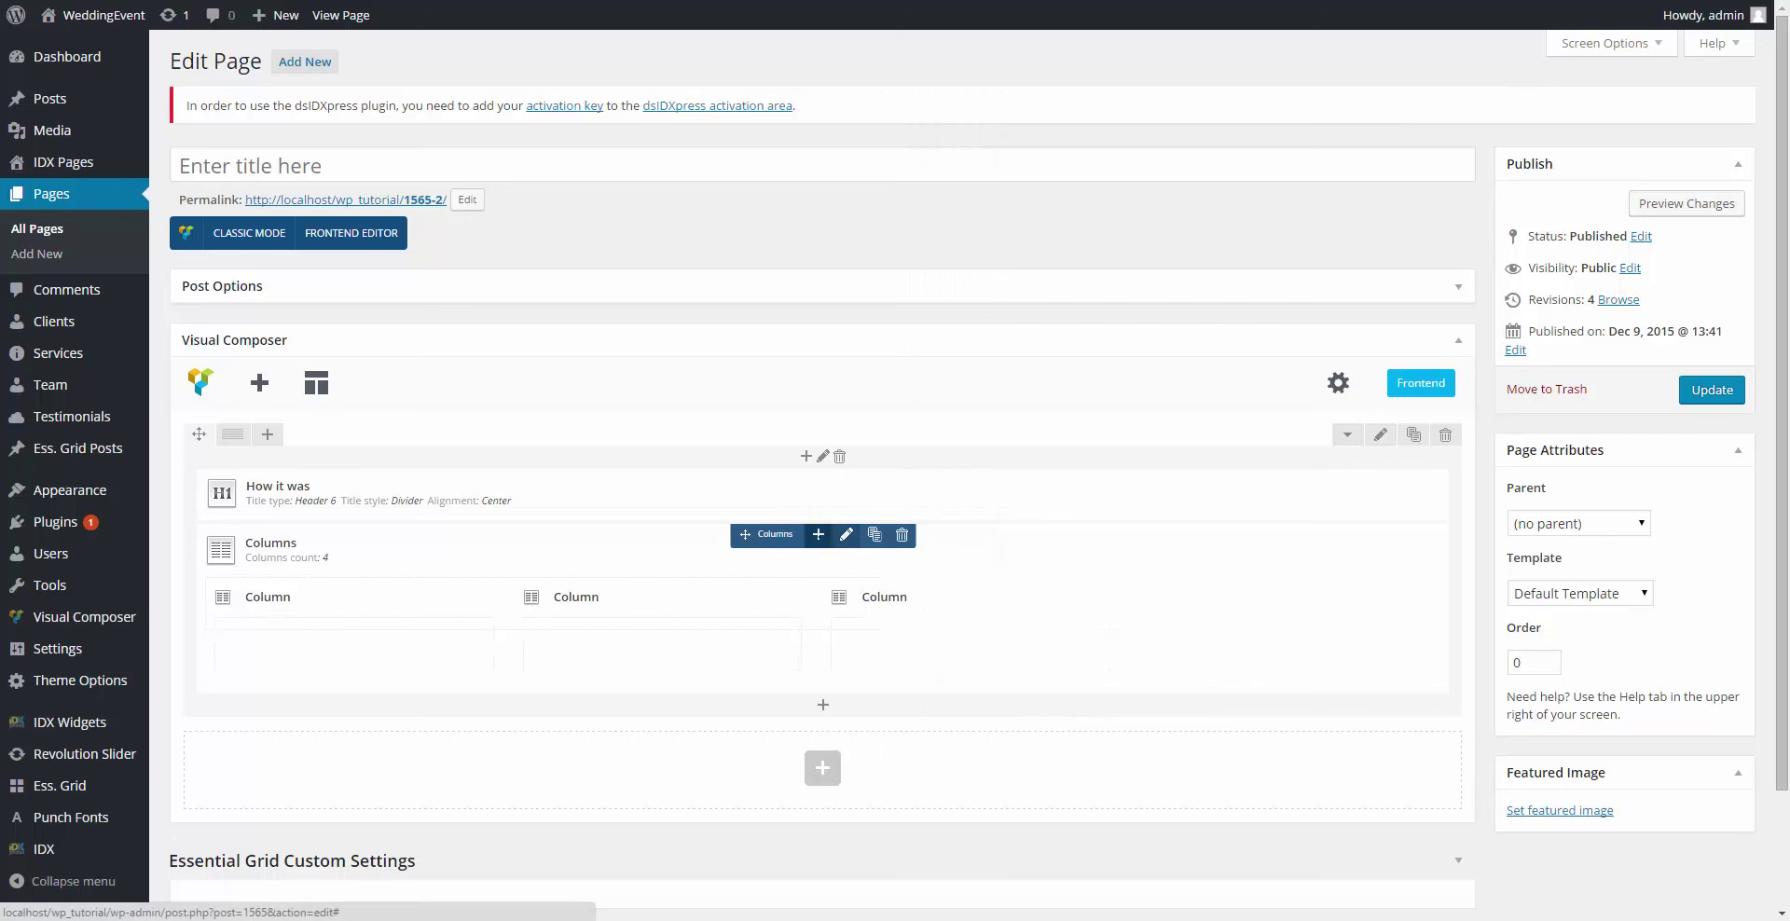
pyautogui.click(818, 534)
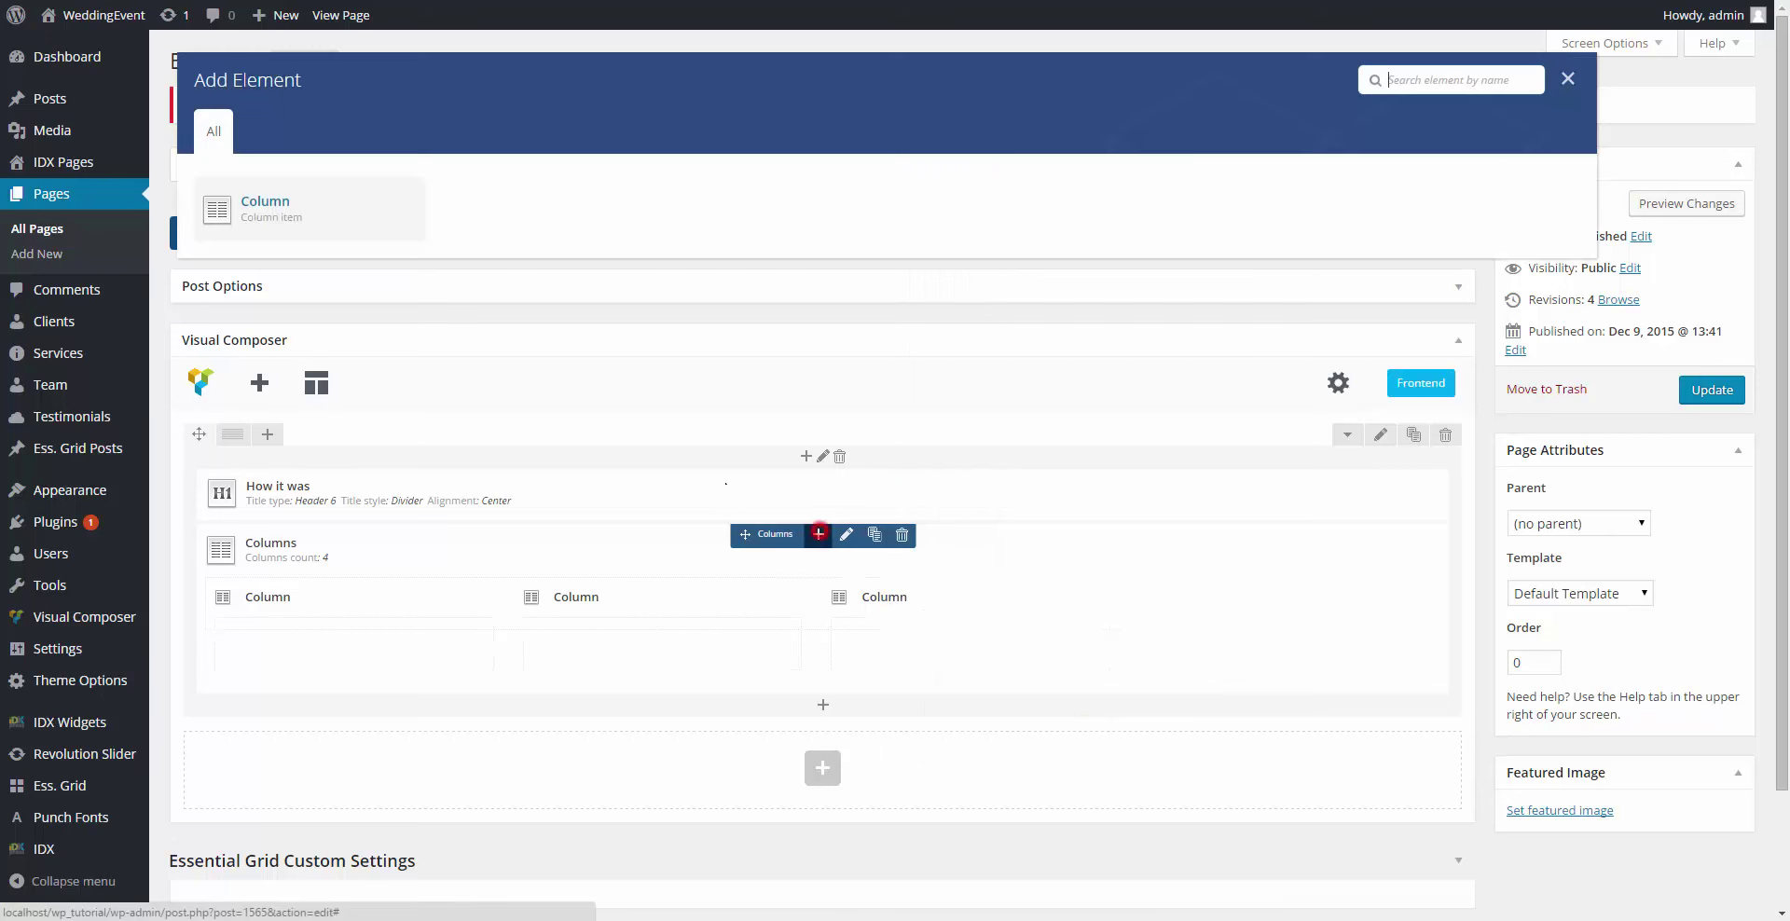
pyautogui.click(298, 221)
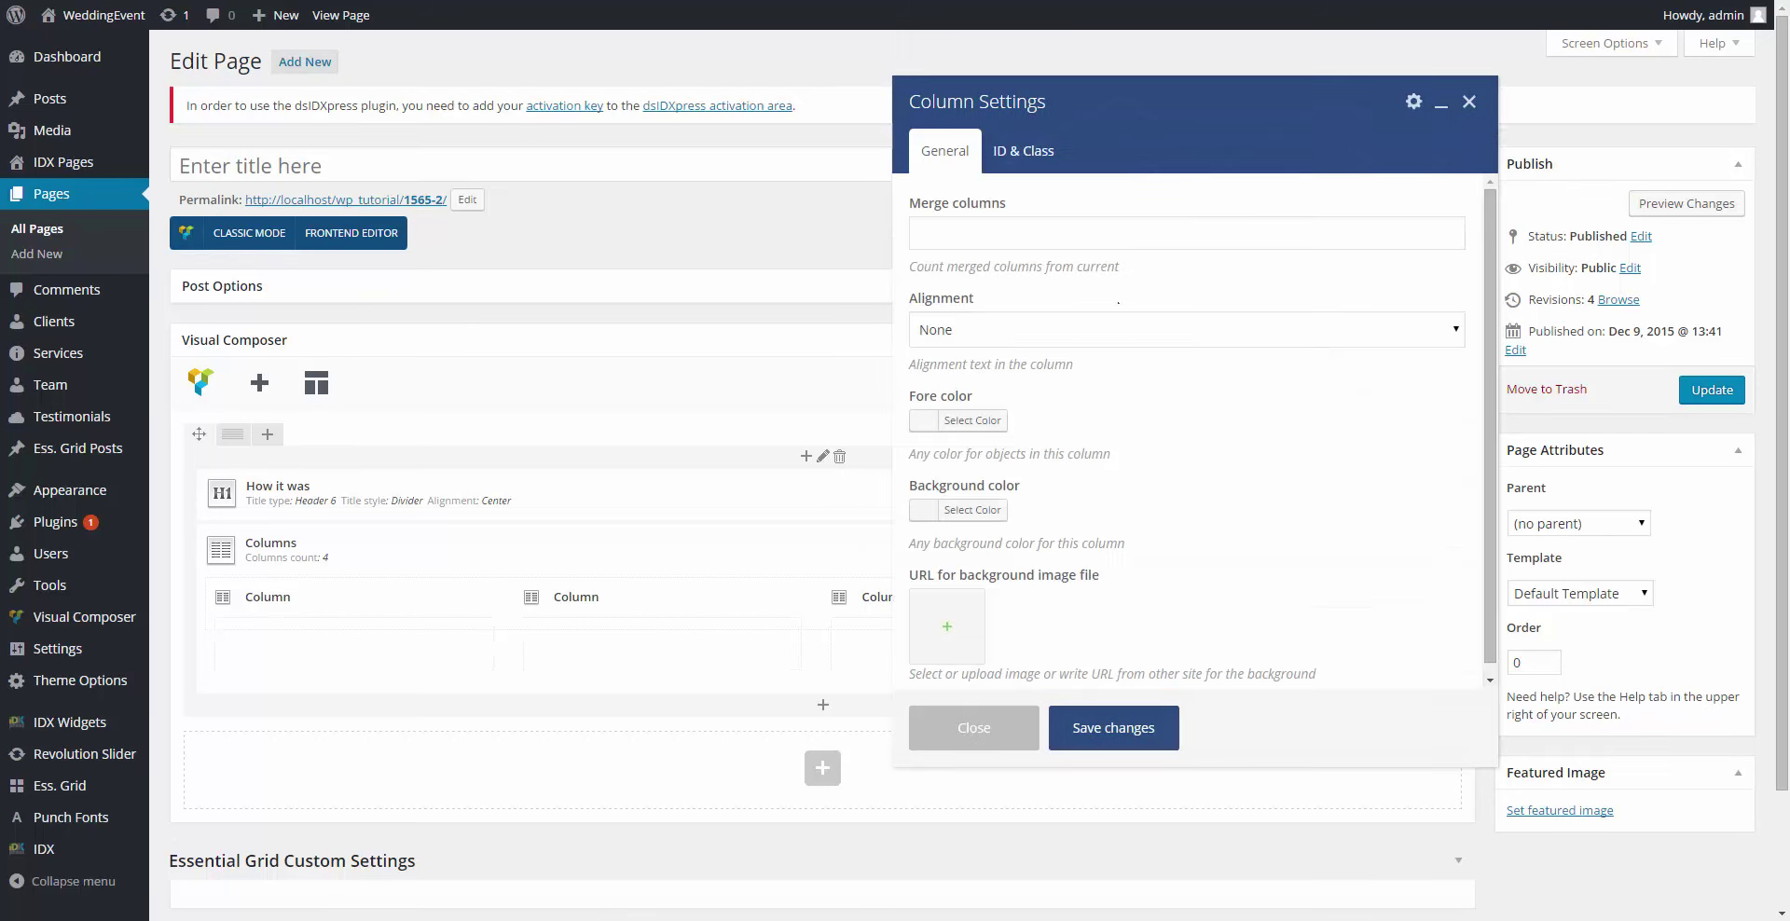
pyautogui.click(1112, 718)
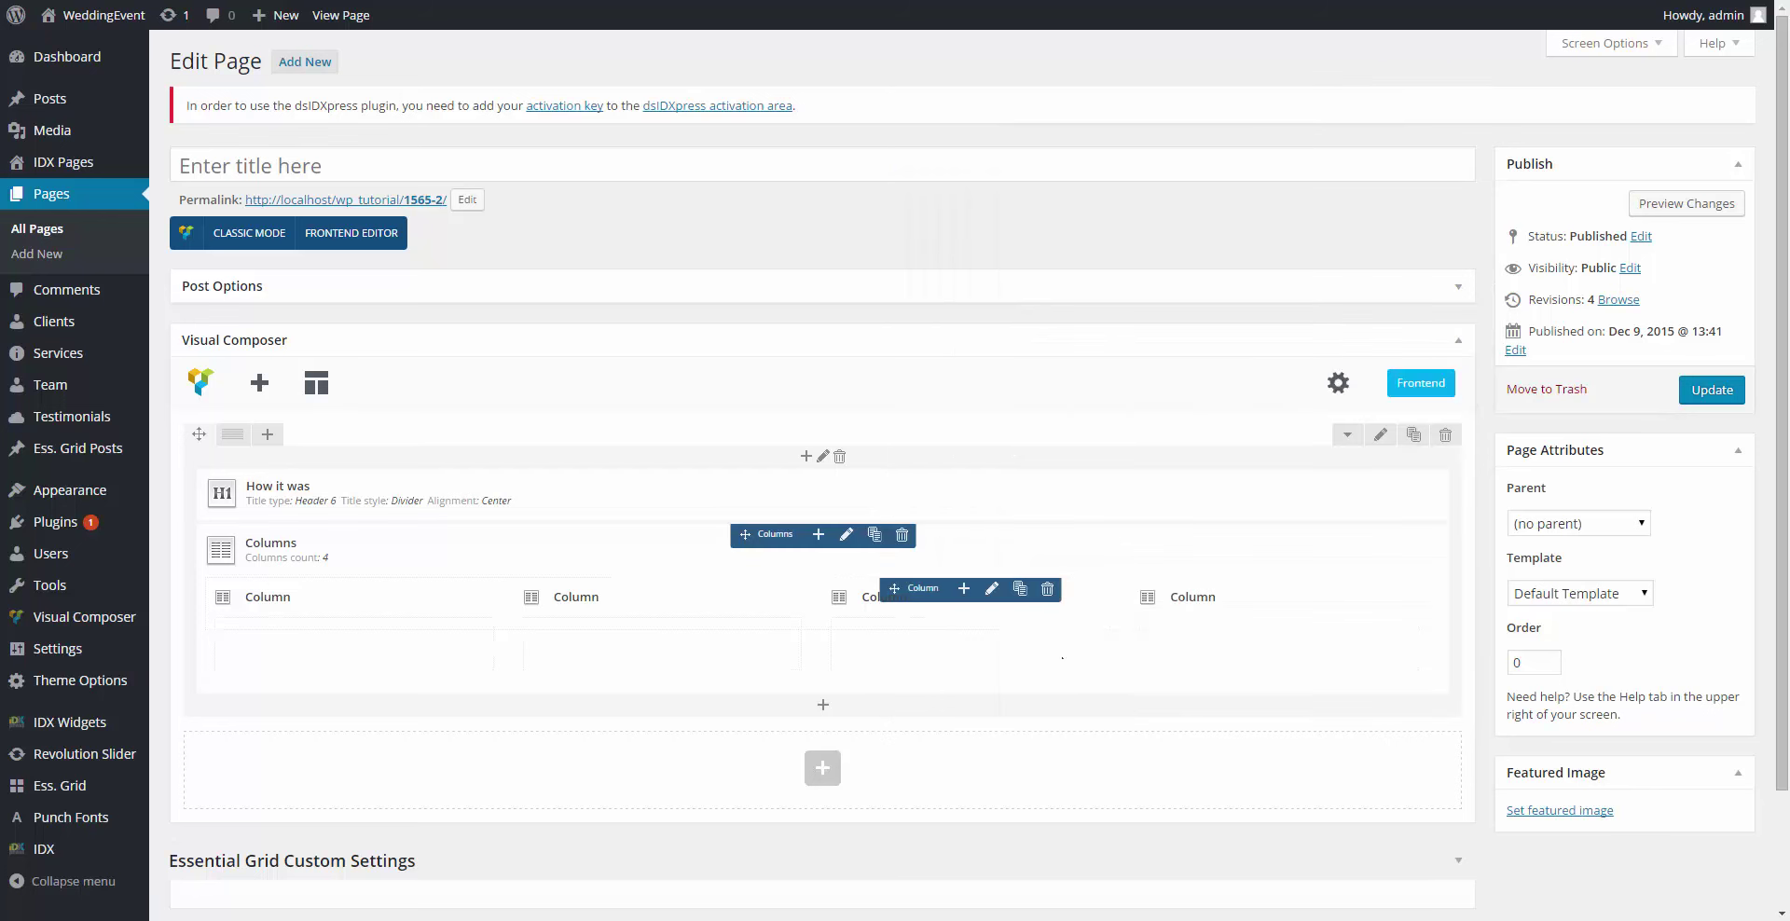
# Step: Review the first column's general and ID & Class settings and save them with their defaults
pyautogui.click(375, 588)
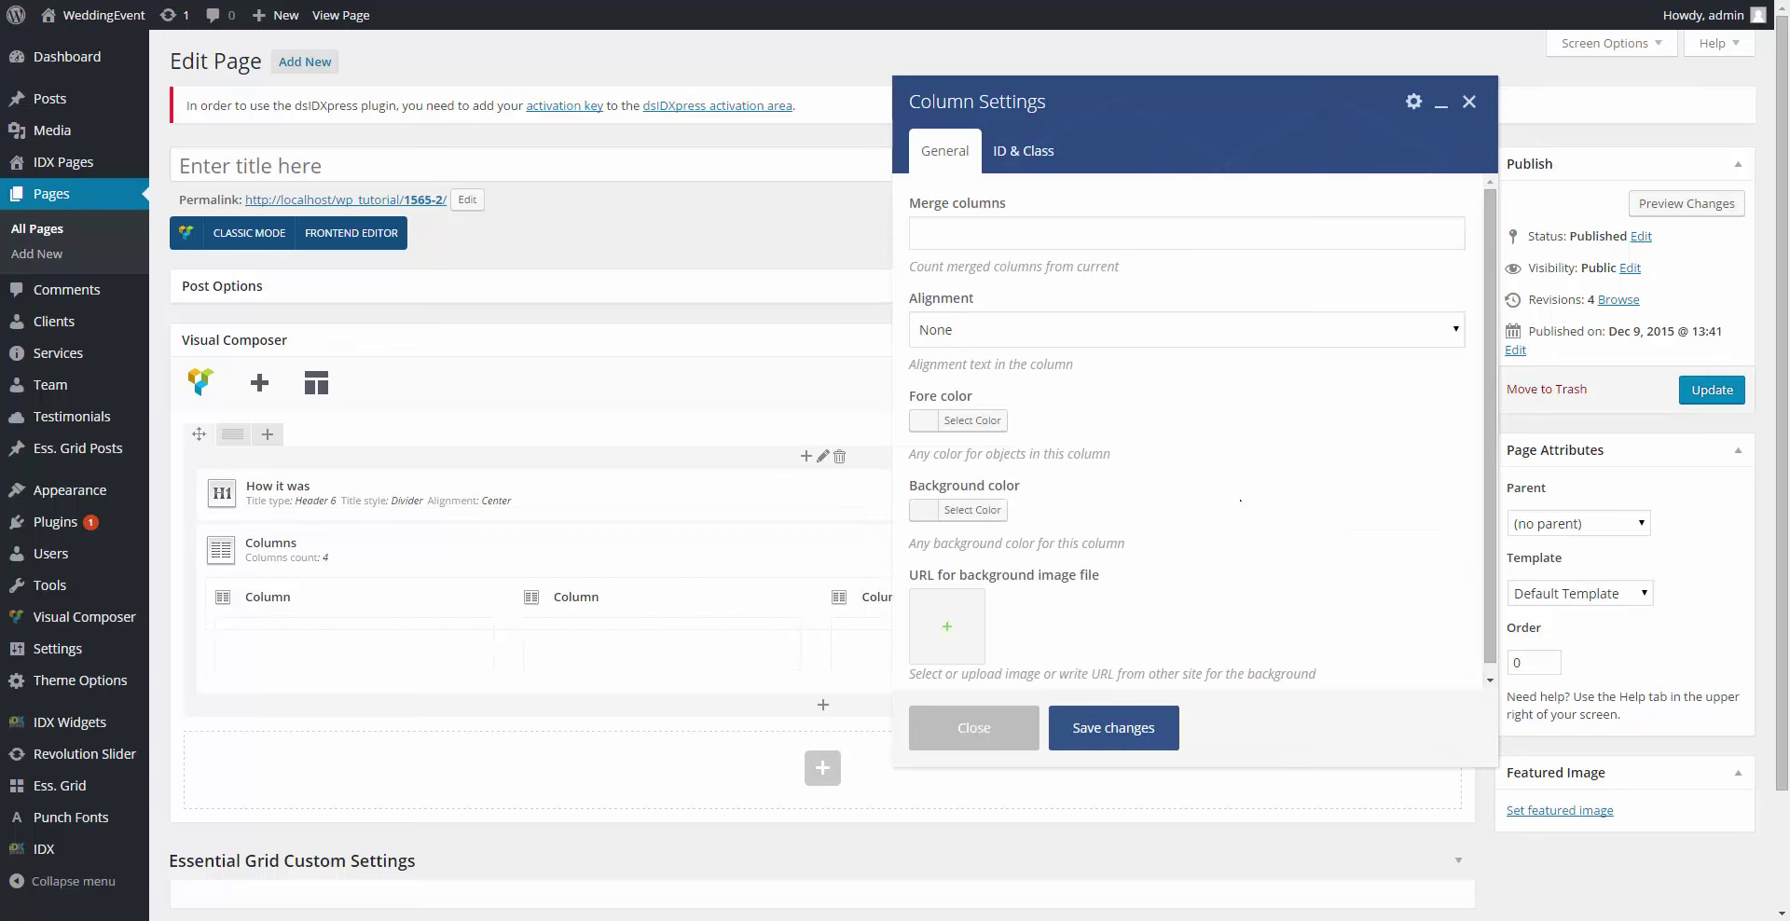
pyautogui.scroll(-1, 1230, 427)
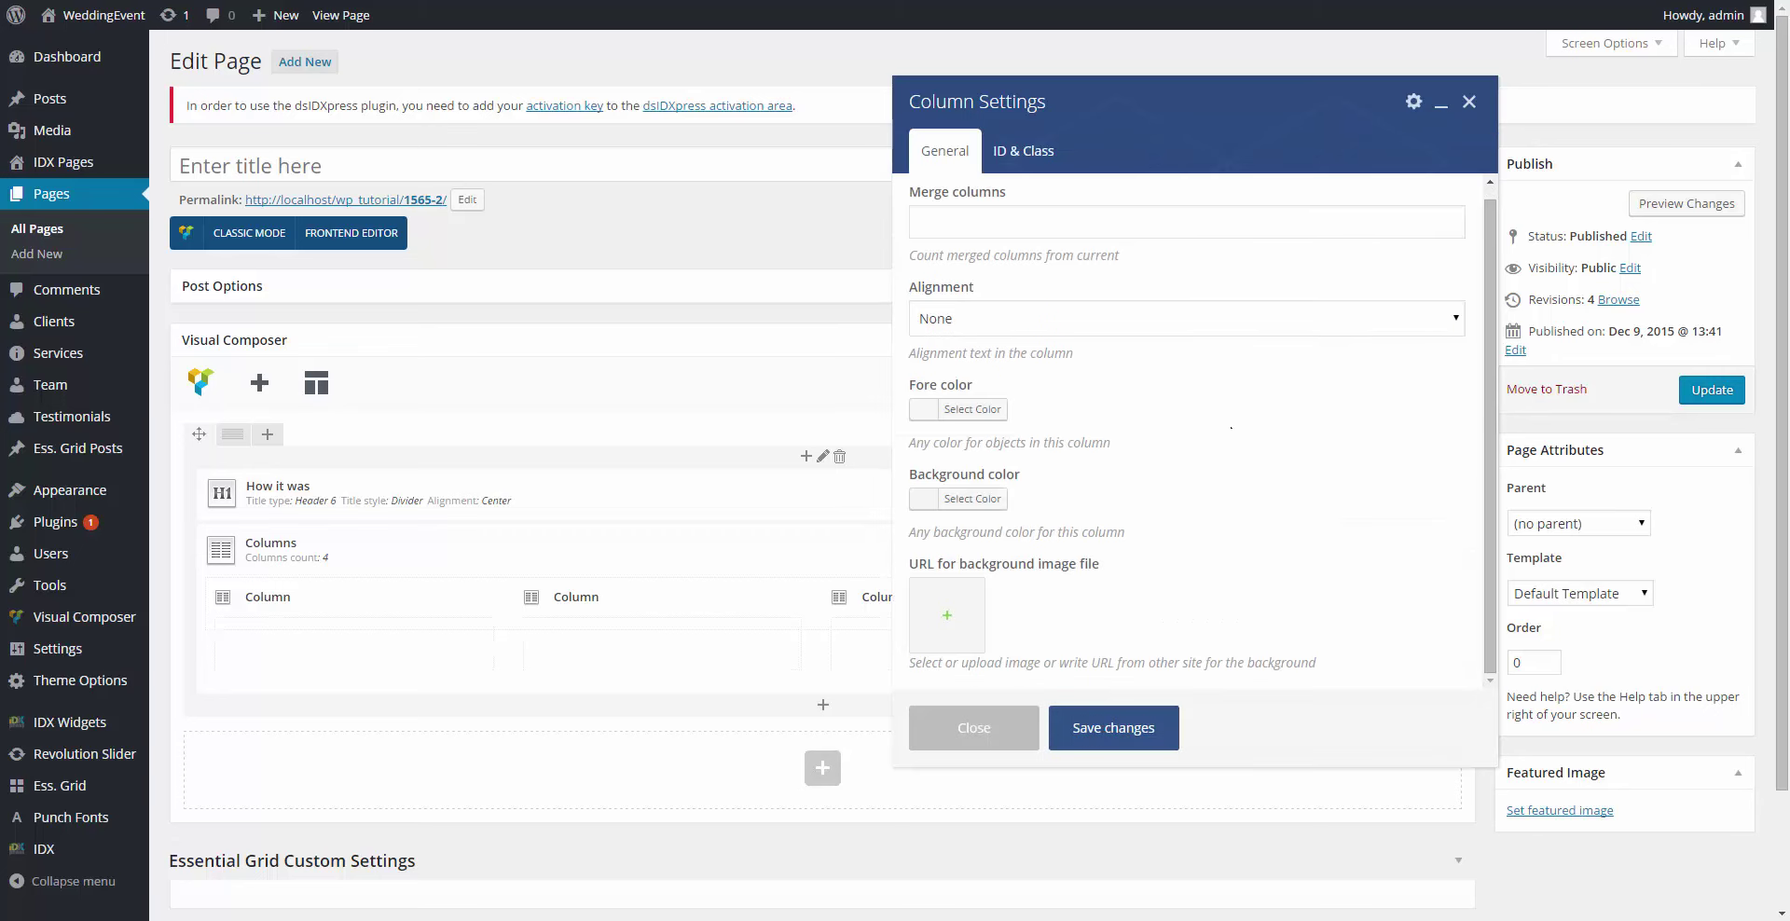
pyautogui.click(1011, 149)
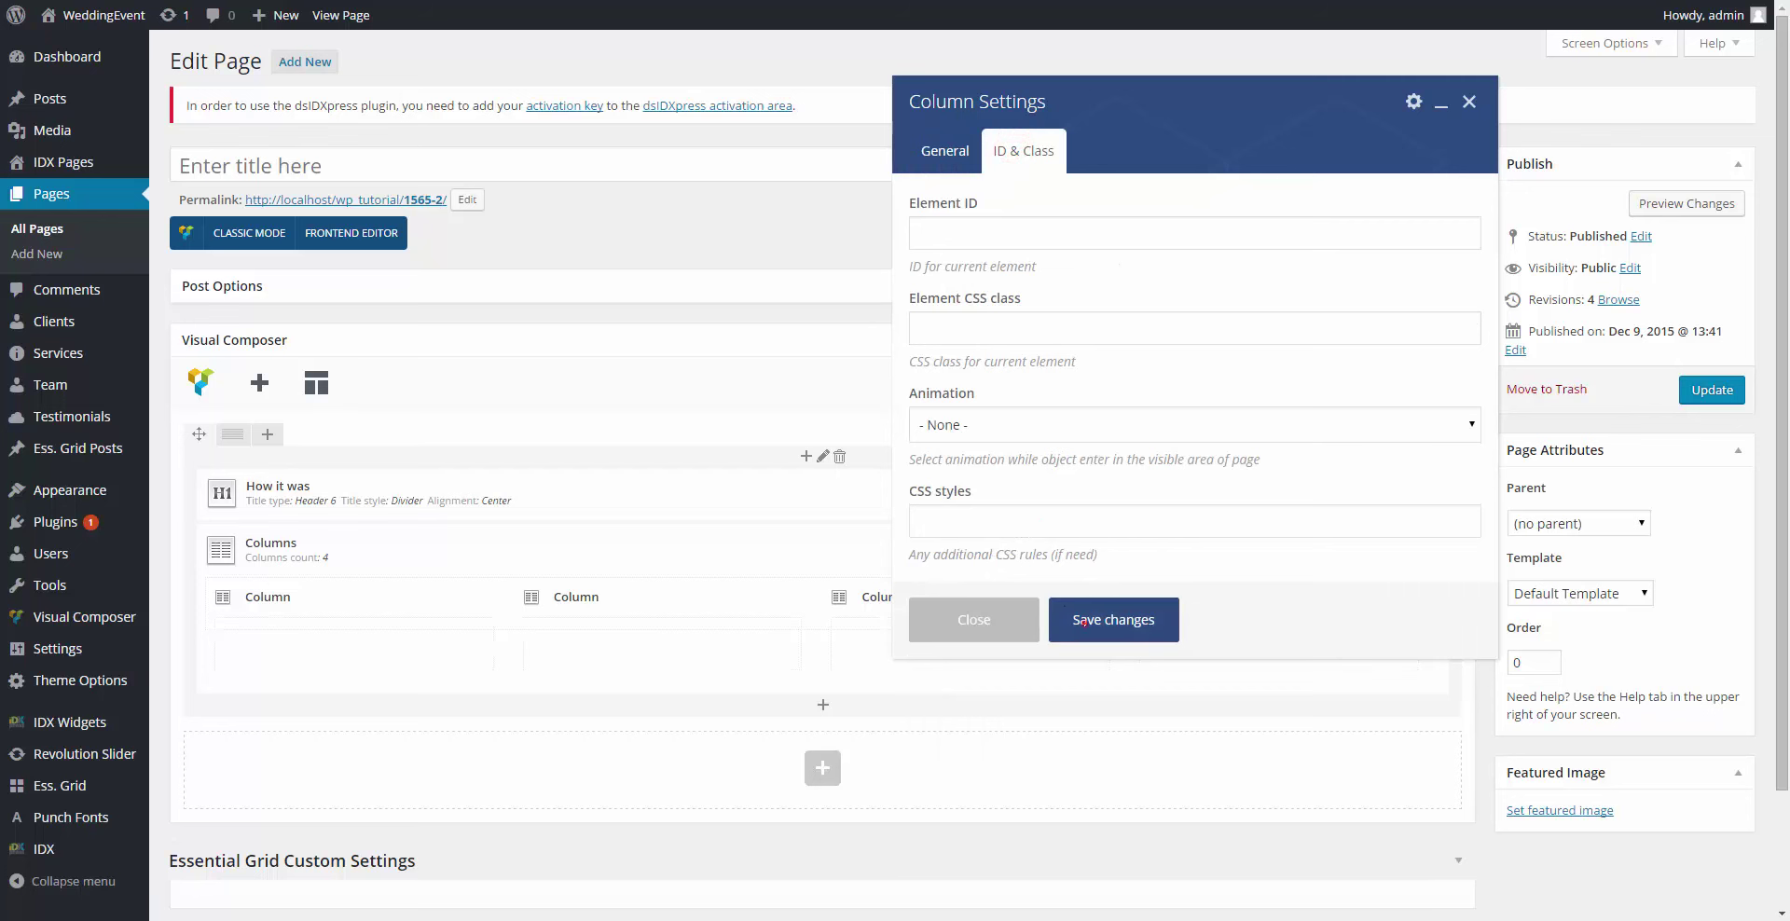
pyautogui.click(1081, 620)
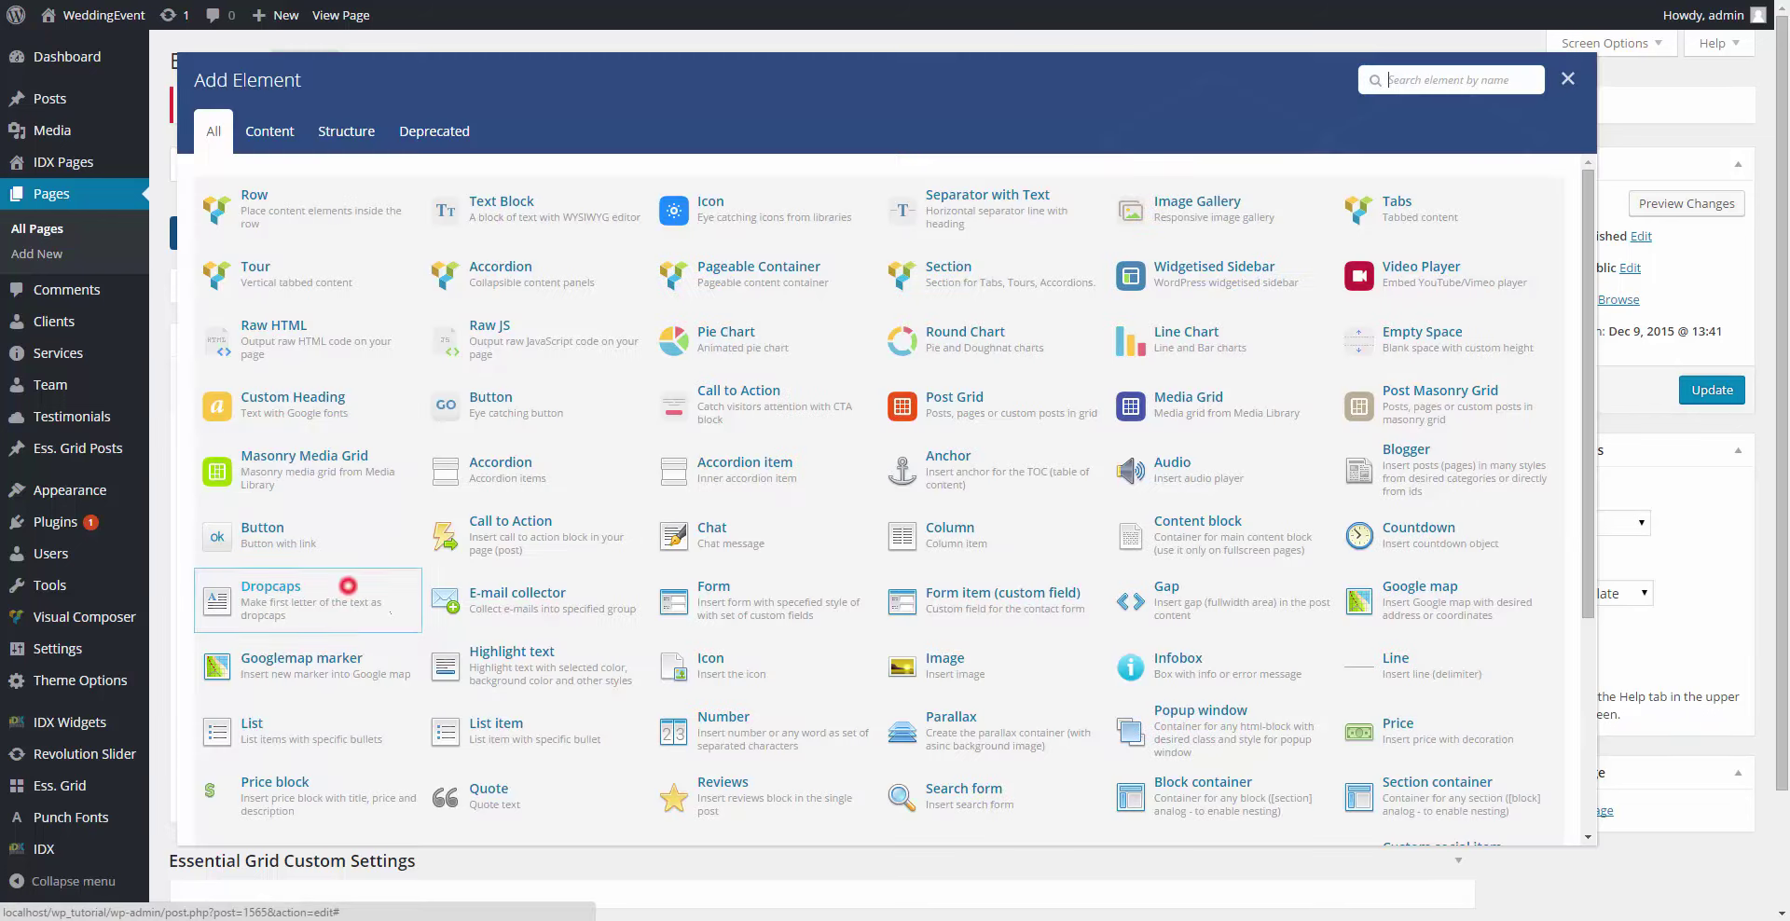
# Step: Add a Title element to the first column with the content "He proposed"
pyautogui.click(346, 588)
pyautogui.write('tit')
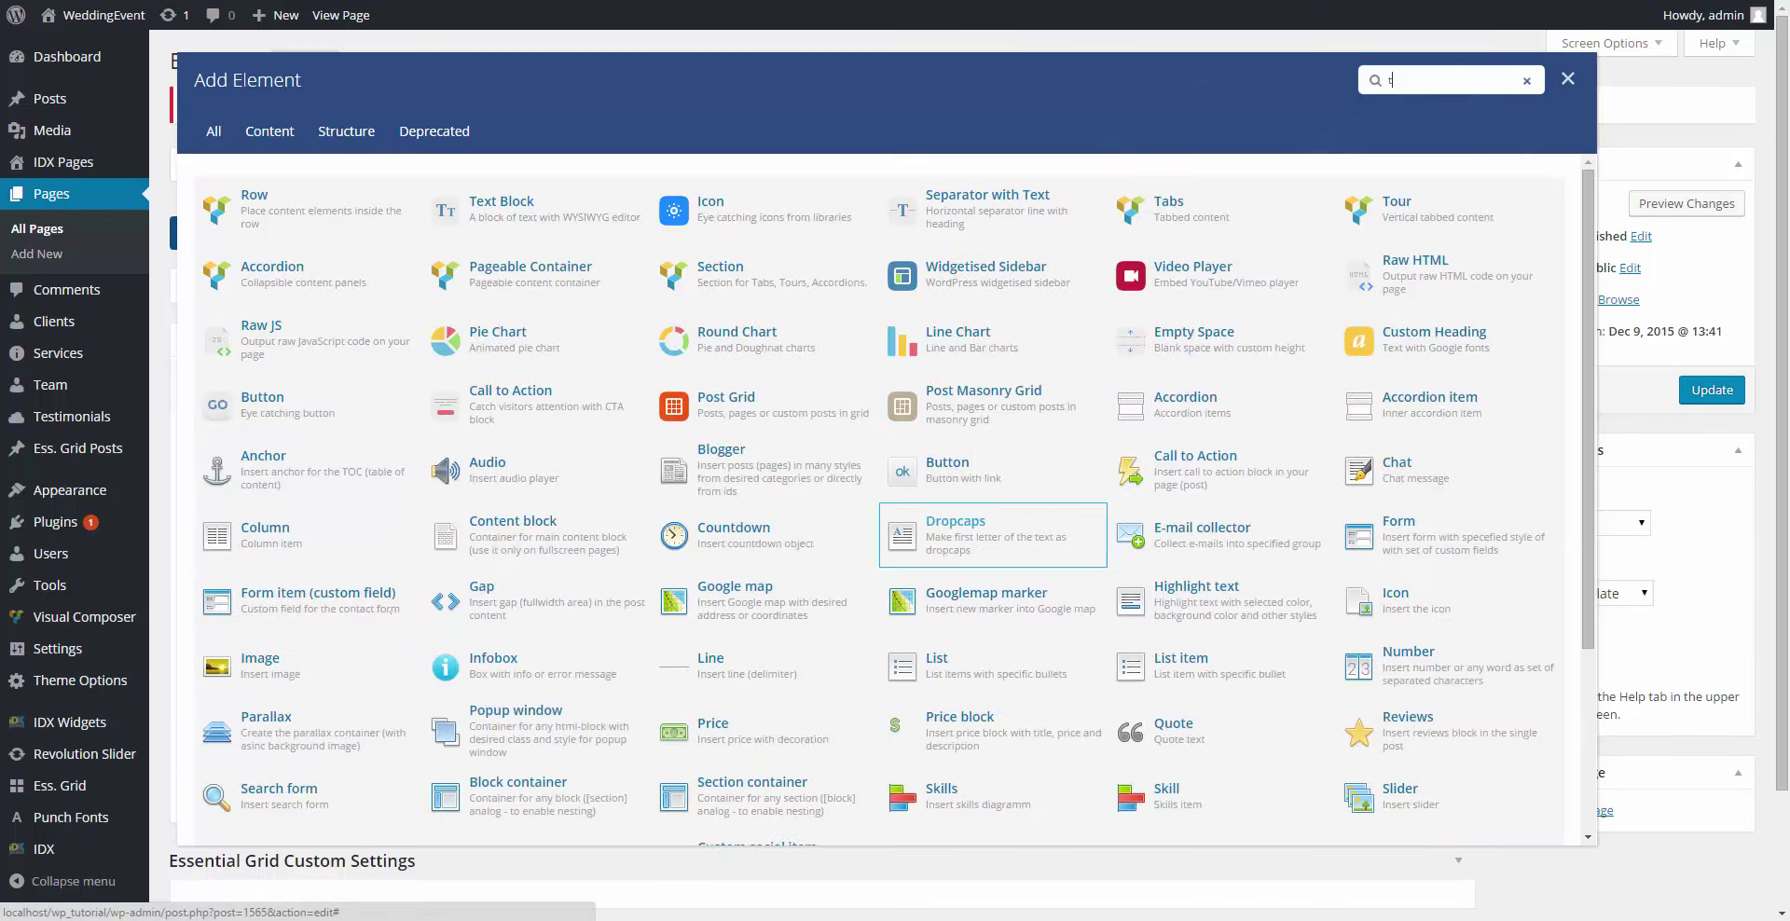
pyautogui.click(477, 207)
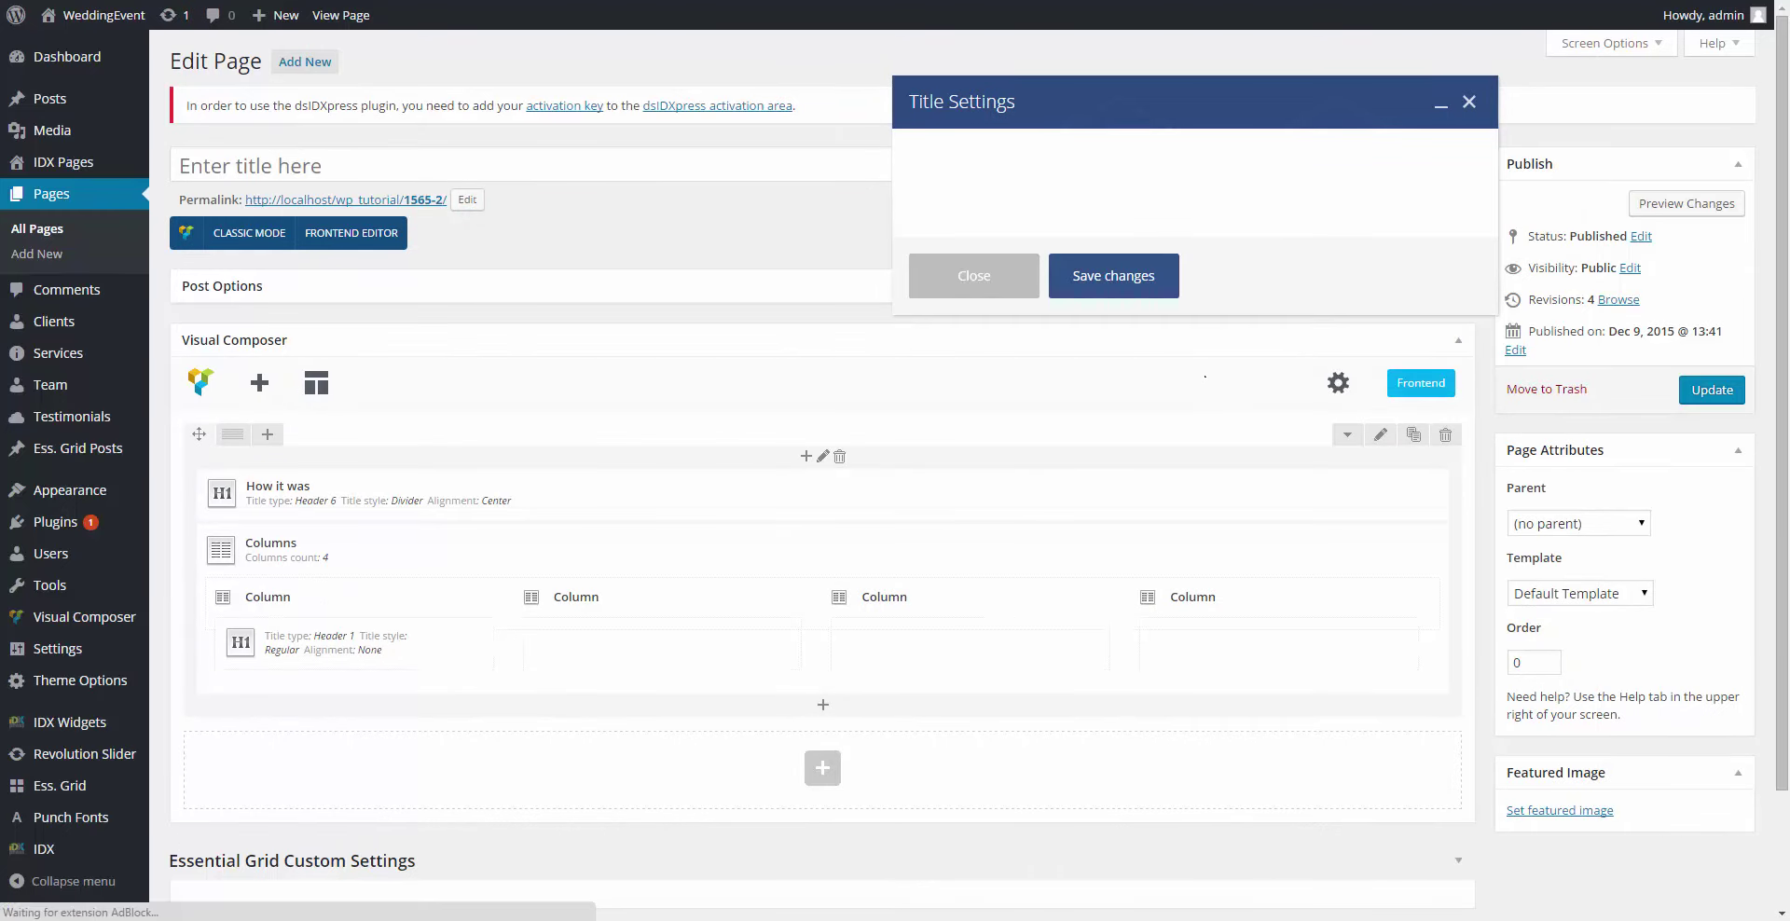
pyautogui.click(1173, 349)
pyautogui.write('H')
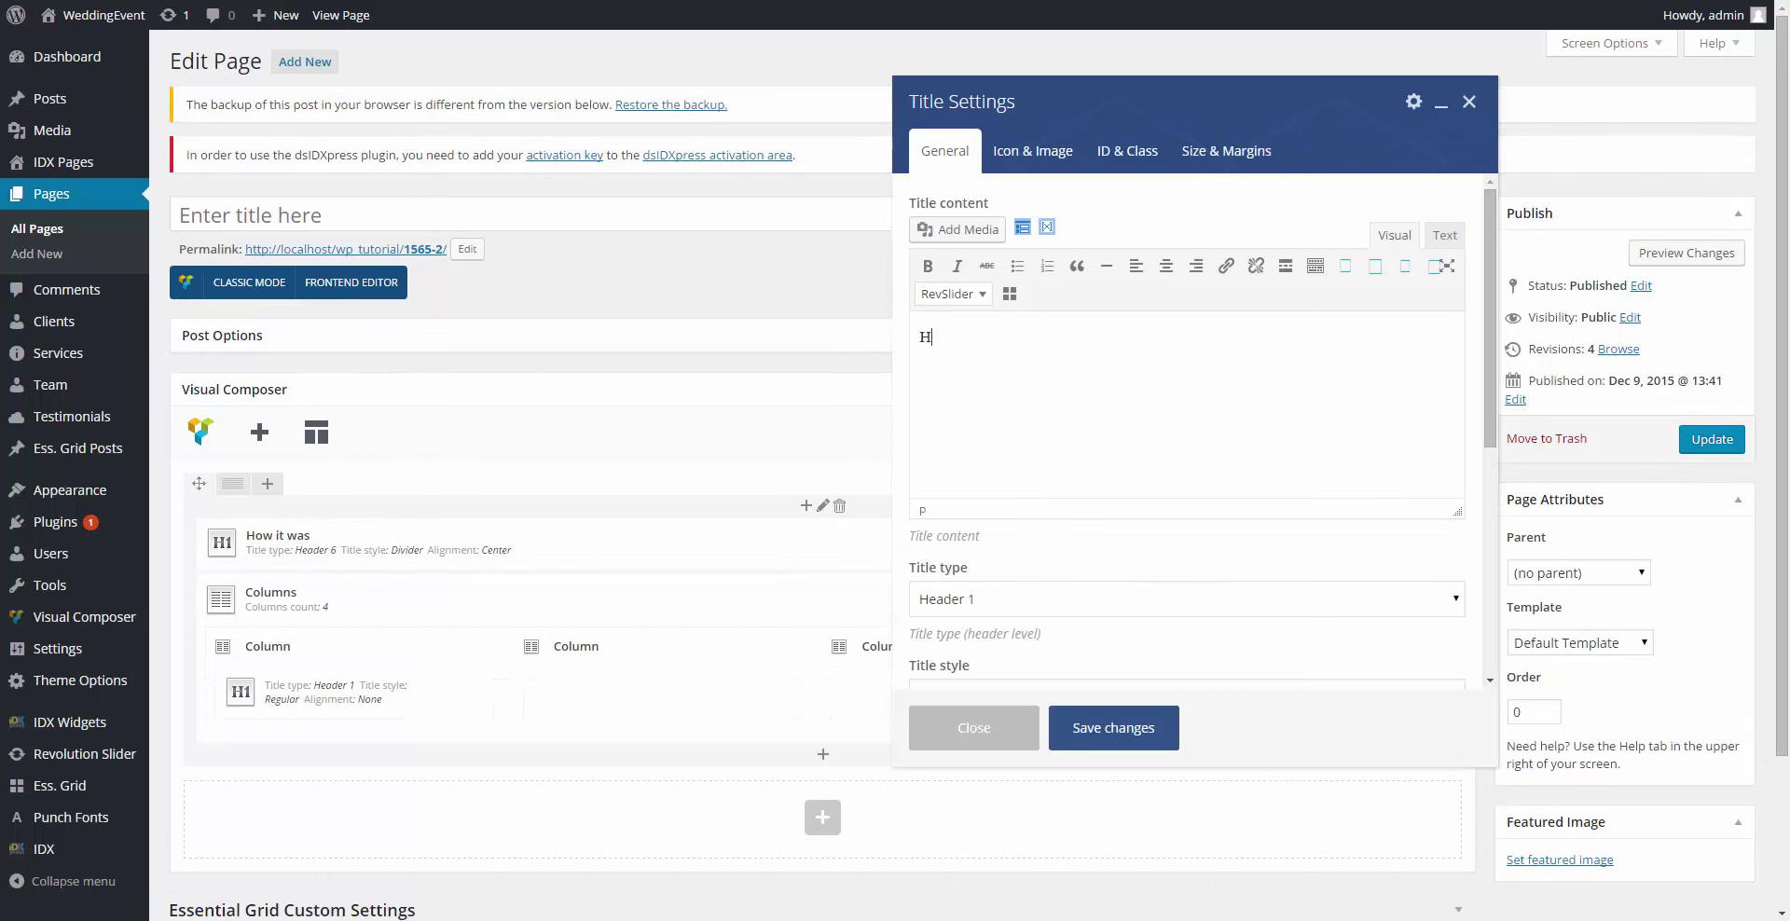
pyautogui.write('e proposed')
pyautogui.scroll(-1, 1193, 429)
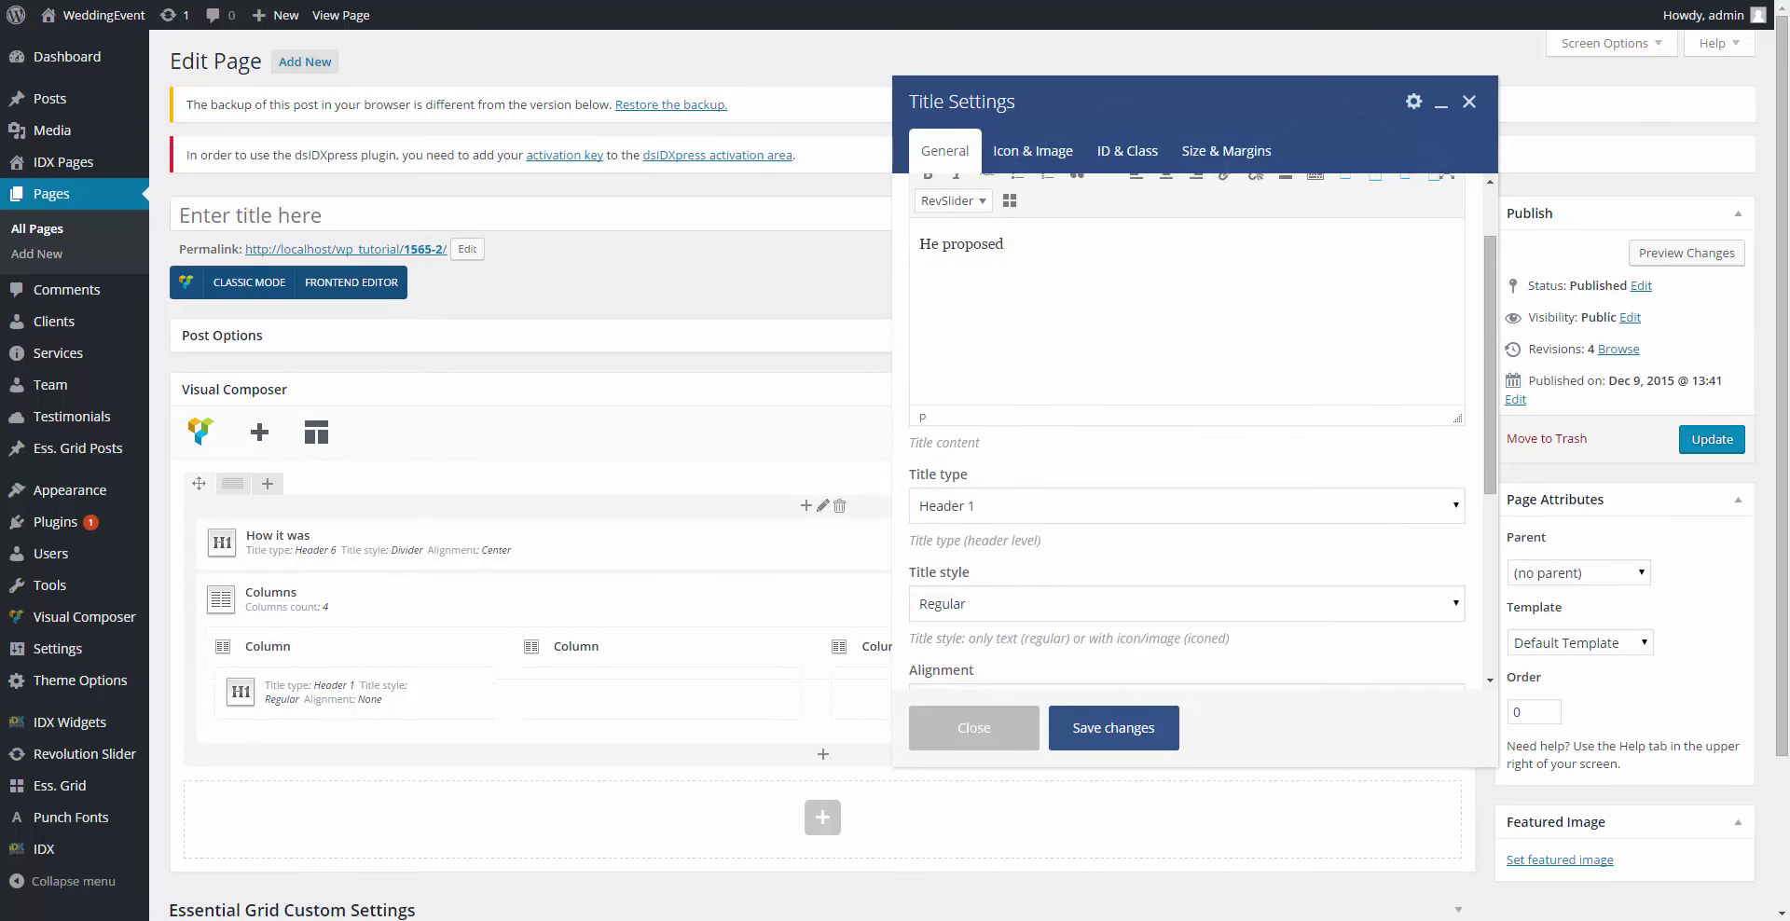
pyautogui.scroll(1, 1193, 428)
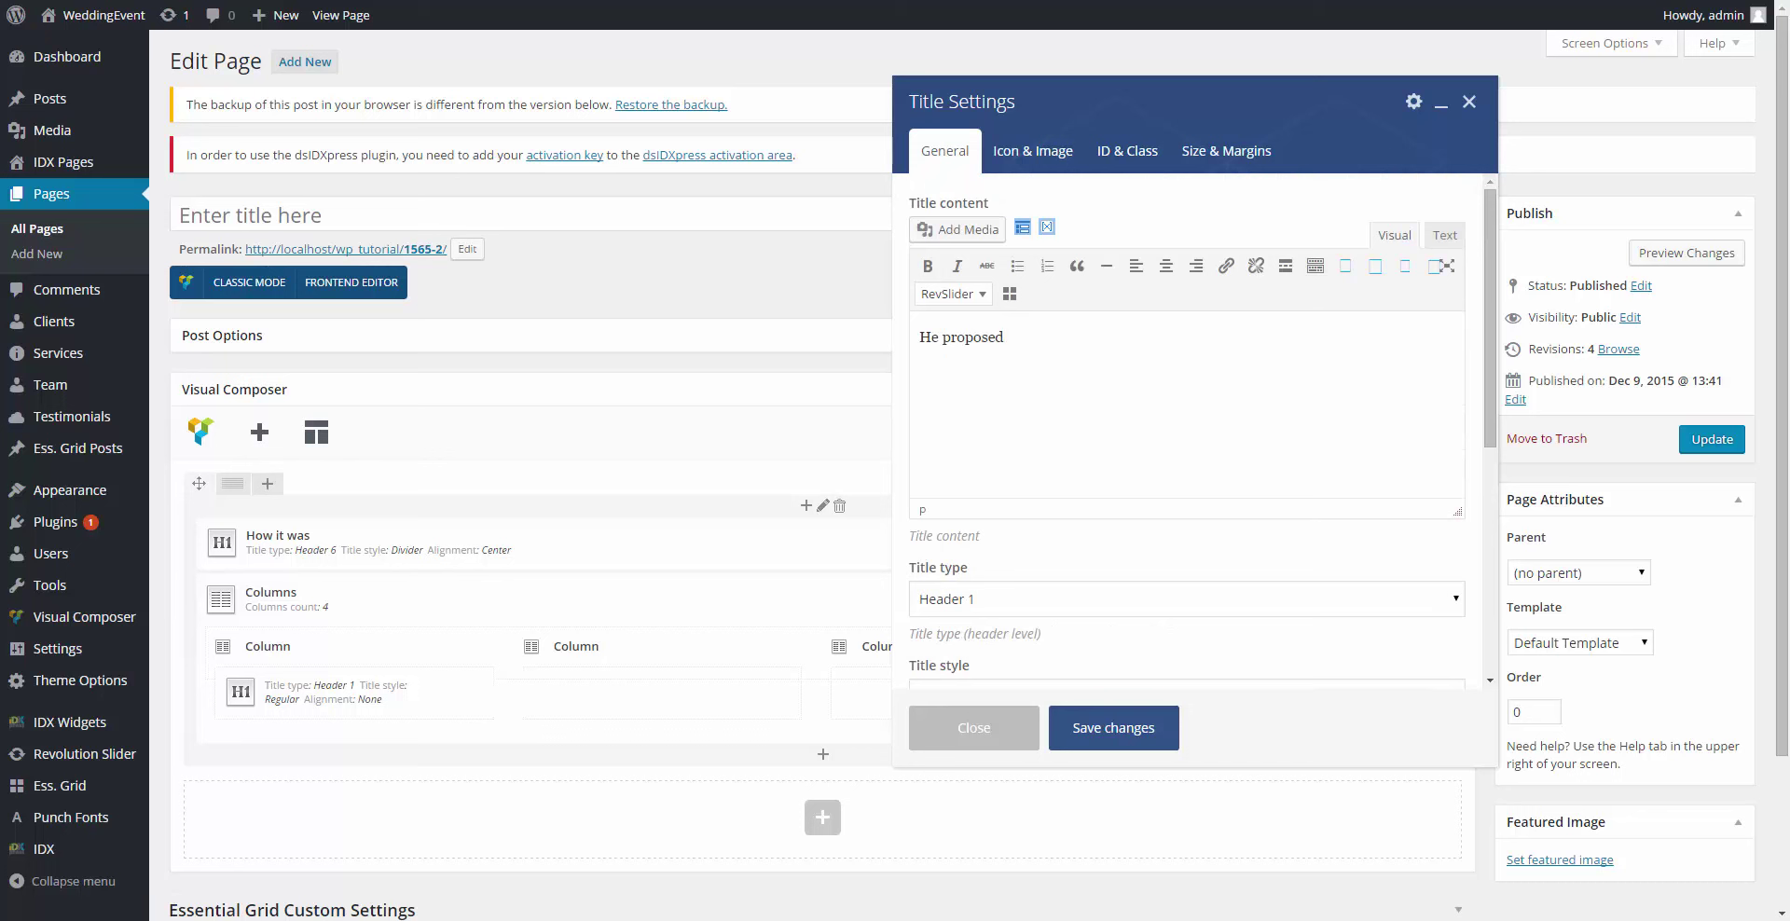
# Step: Split the title content into two lines, "He" and "proposed", and set the title type to Header 2
pyautogui.click(942, 337)
pyautogui.press('Return')
pyautogui.click(961, 597)
pyautogui.click(952, 643)
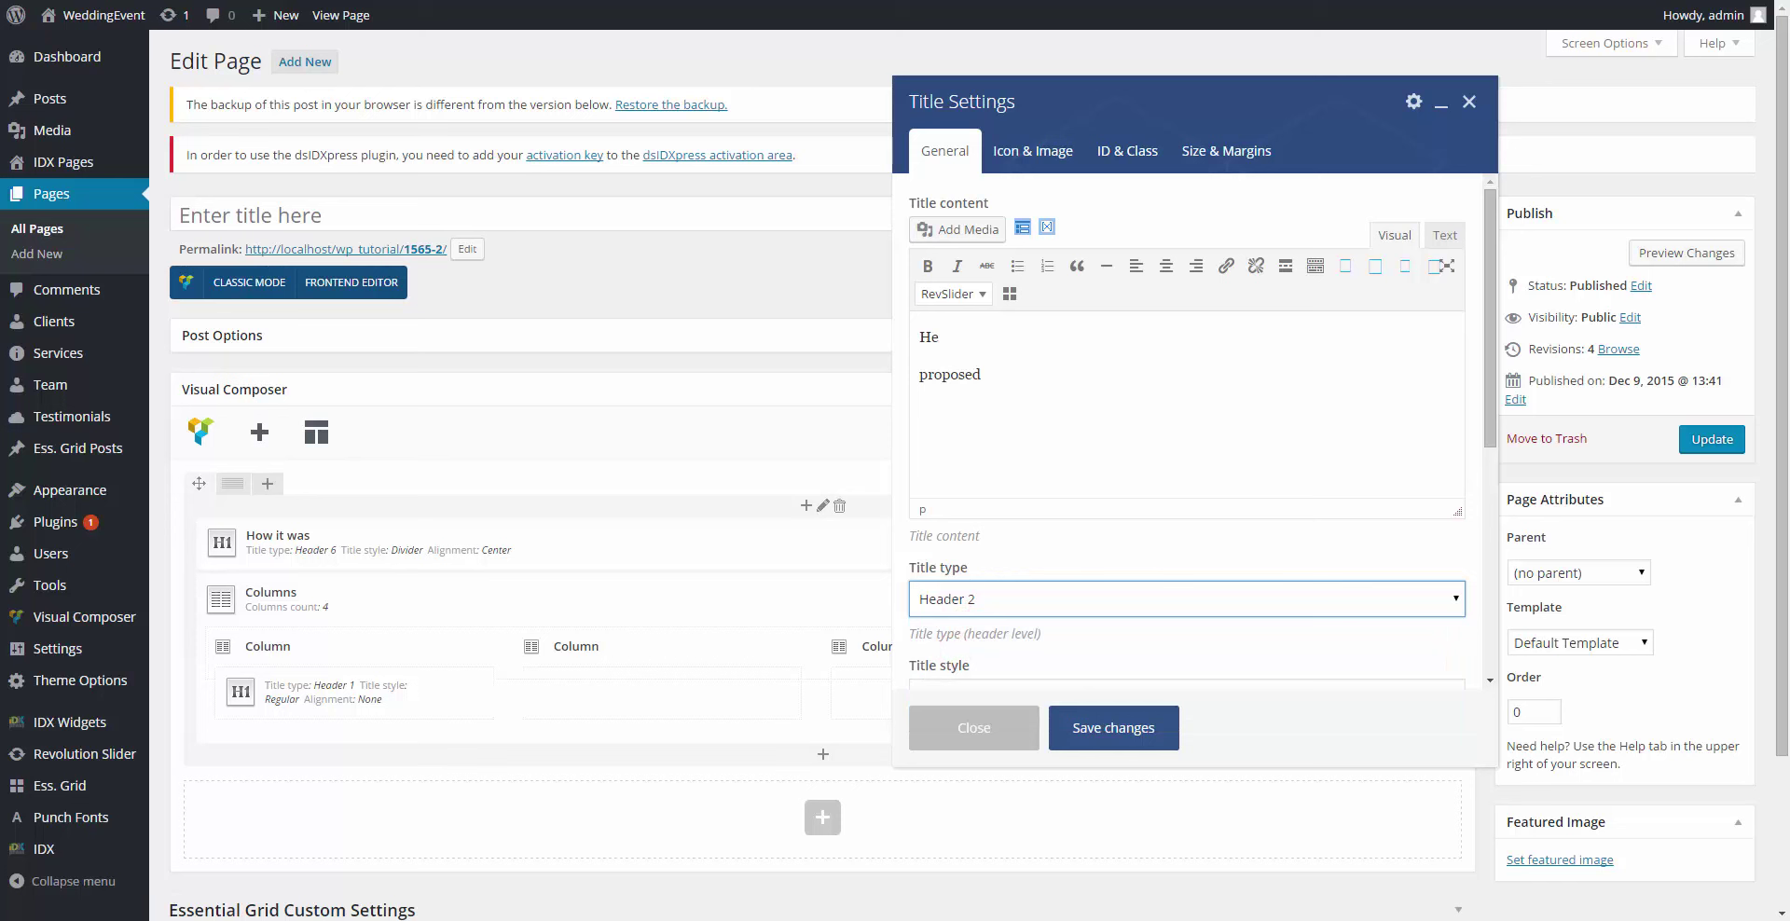
pyautogui.scroll(-3, 1018, 433)
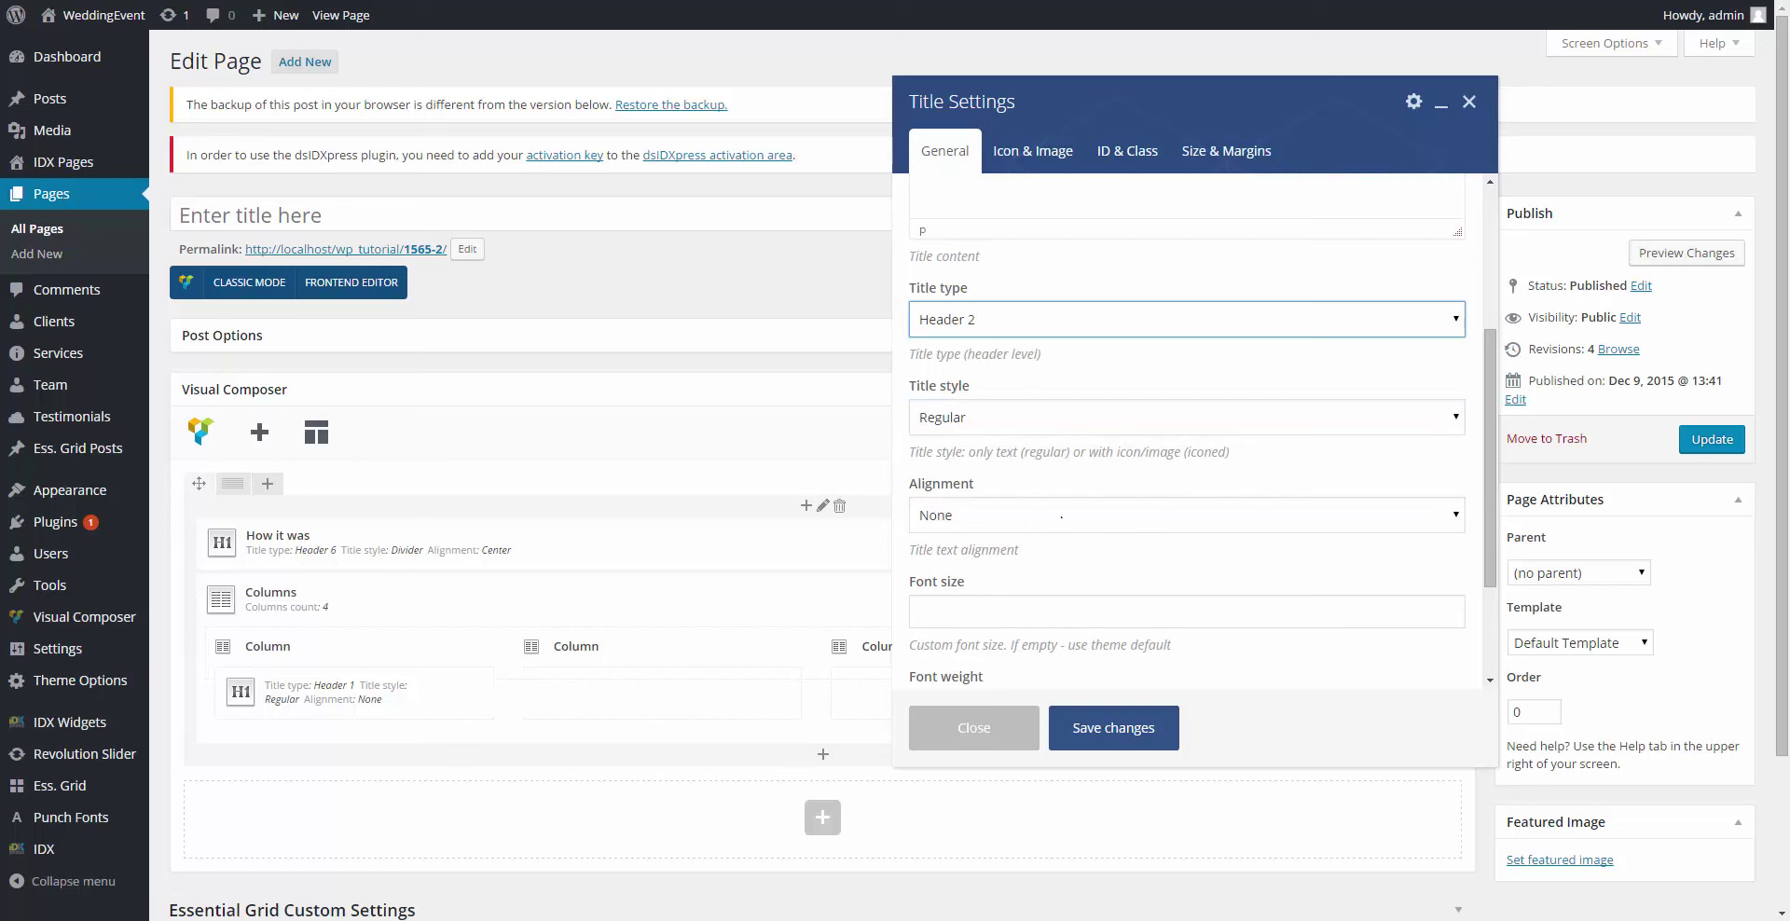
pyautogui.scroll(-2, 1184, 434)
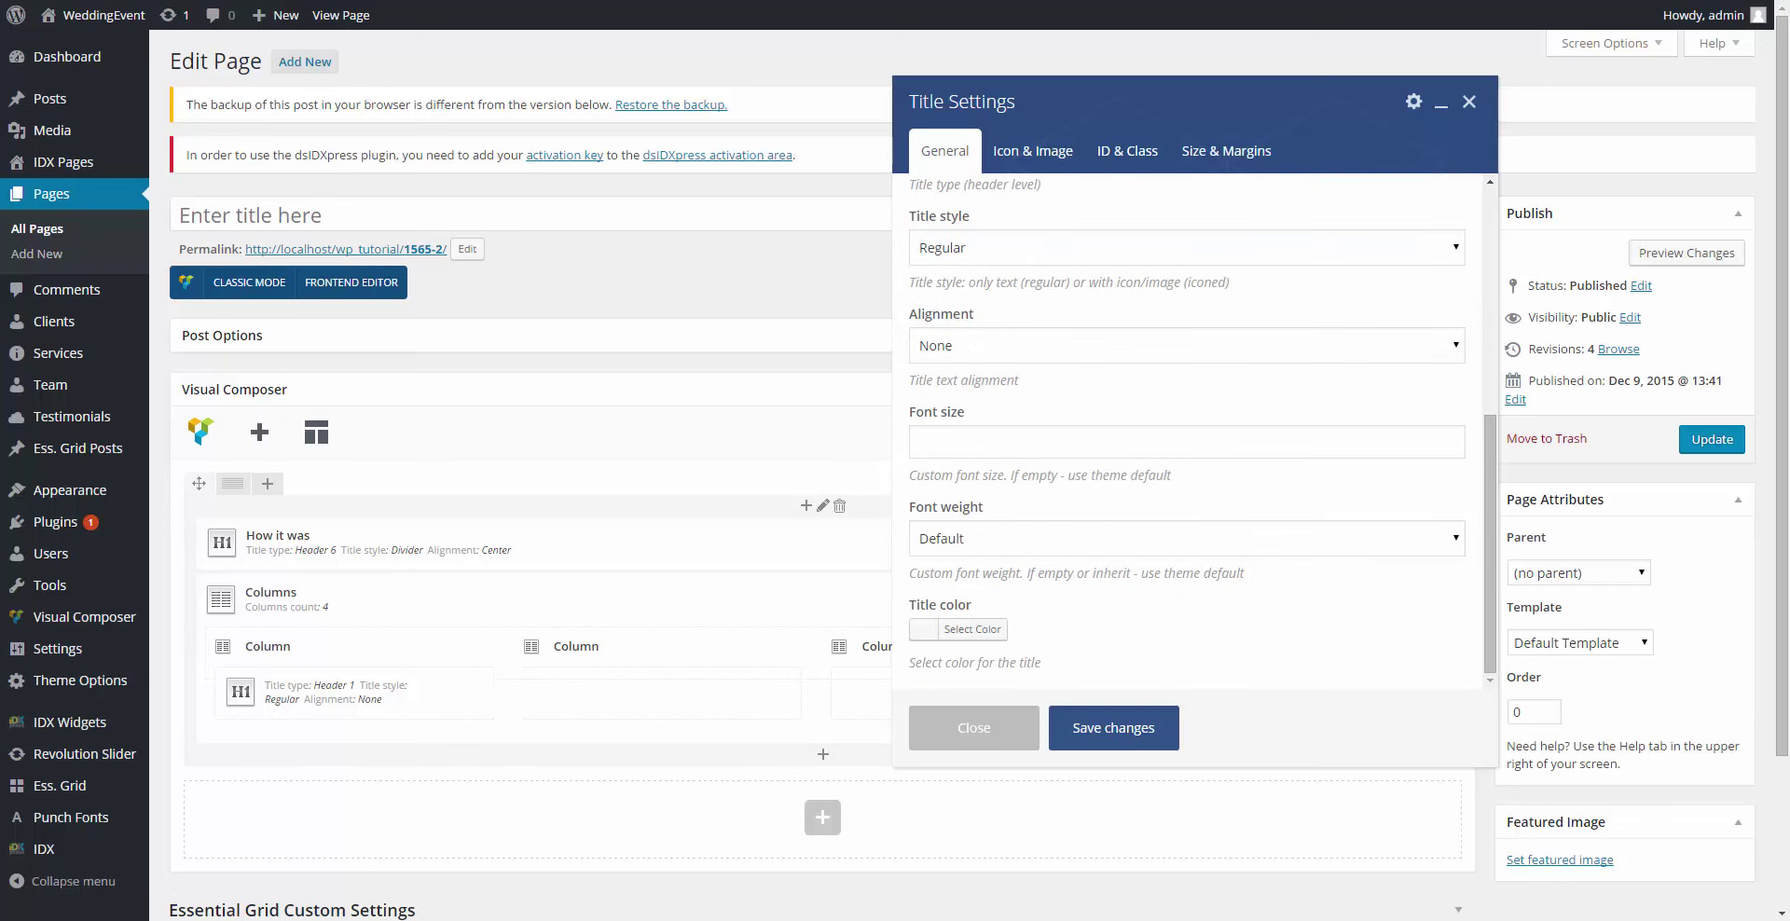
# Step: Set the title's CSS styles to "margin-top: 1.21em; line-height: 1.12; margin-bottom: 0.63em;" and save the title settings with inherited margins
pyautogui.click(1028, 151)
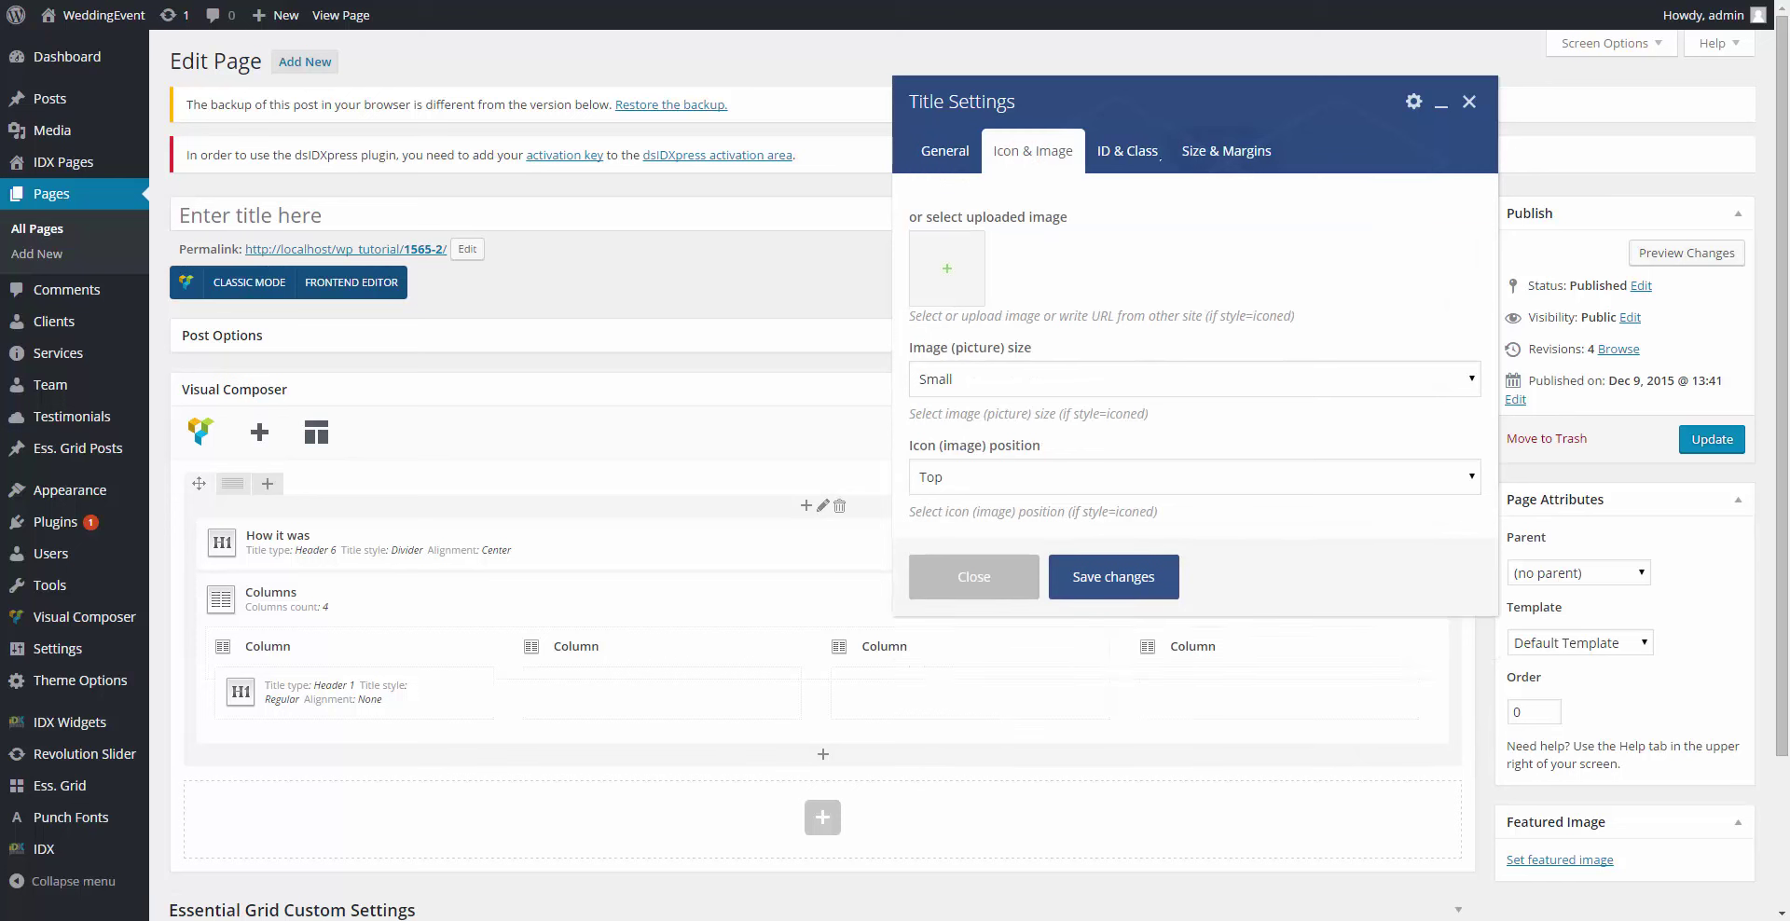
pyautogui.click(1136, 150)
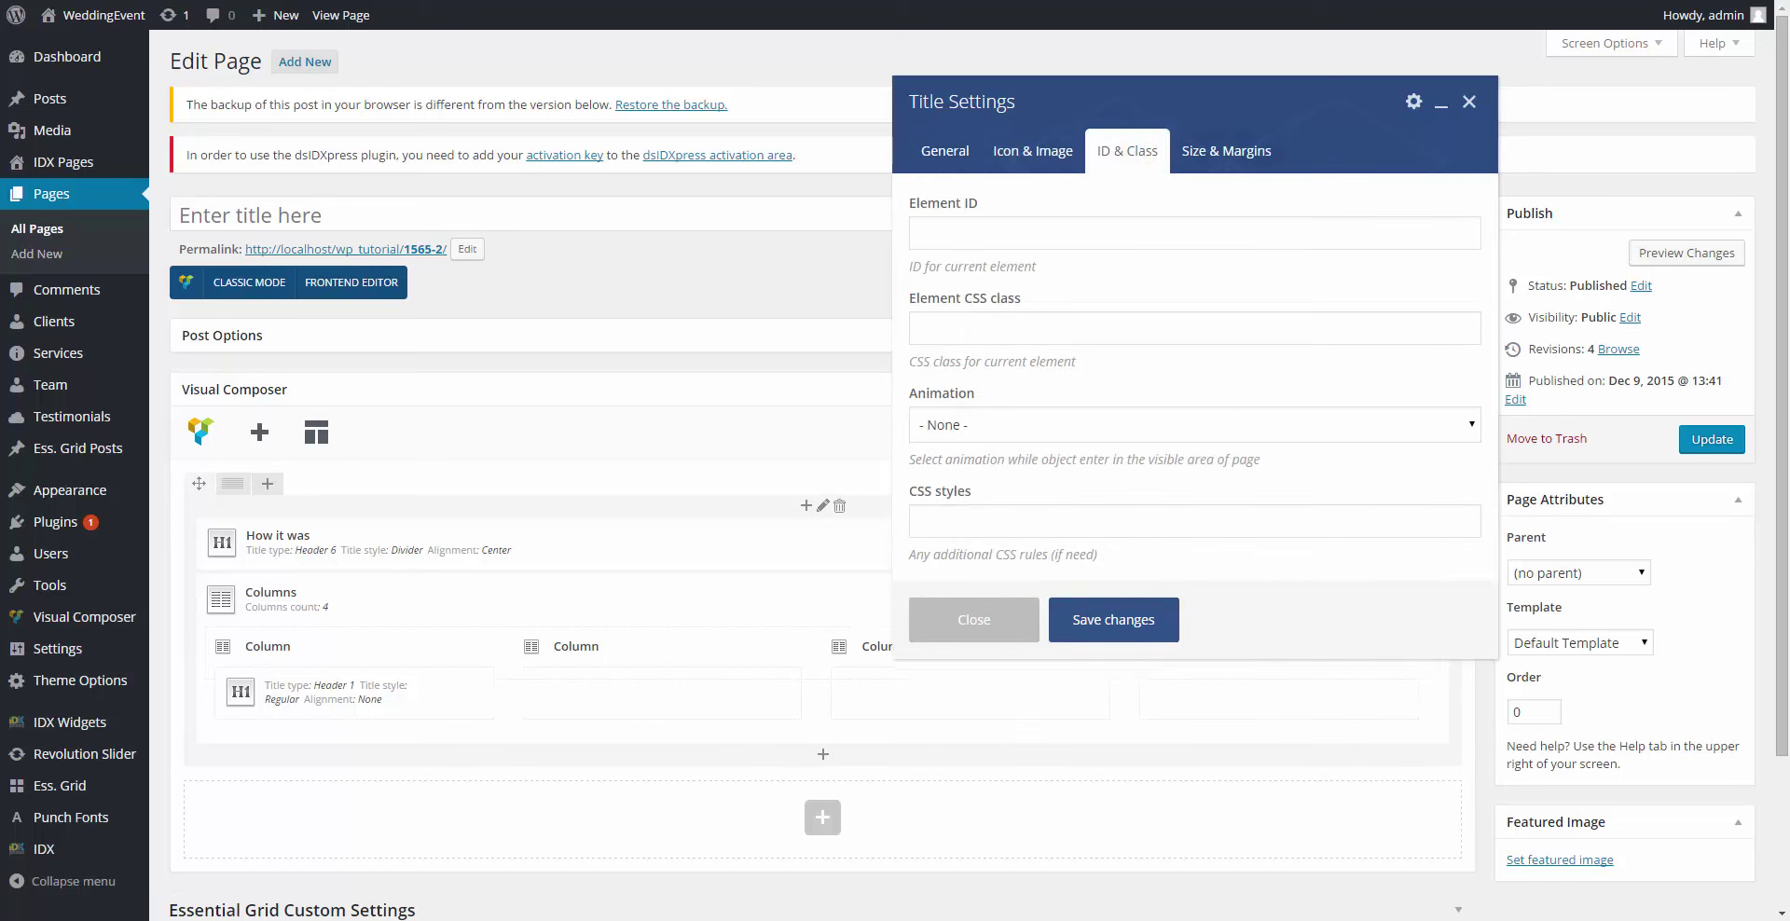
pyautogui.click(990, 531)
pyautogui.write('ma')
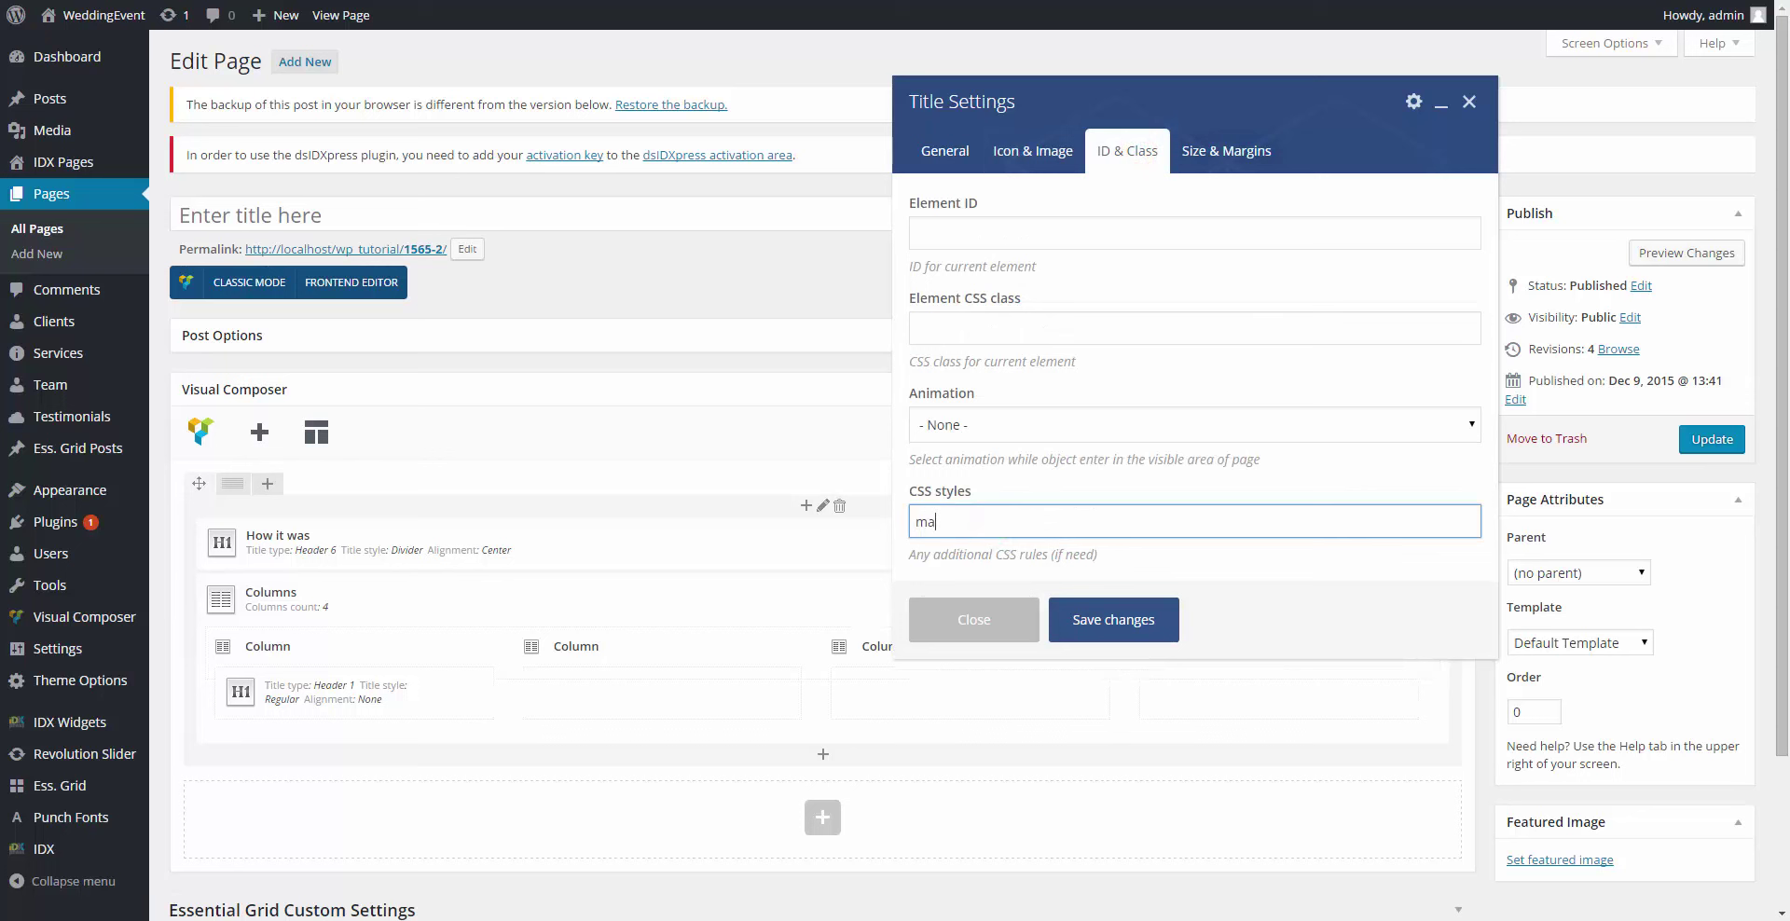
pyautogui.write('rgin-top: 1.21em; line-height')
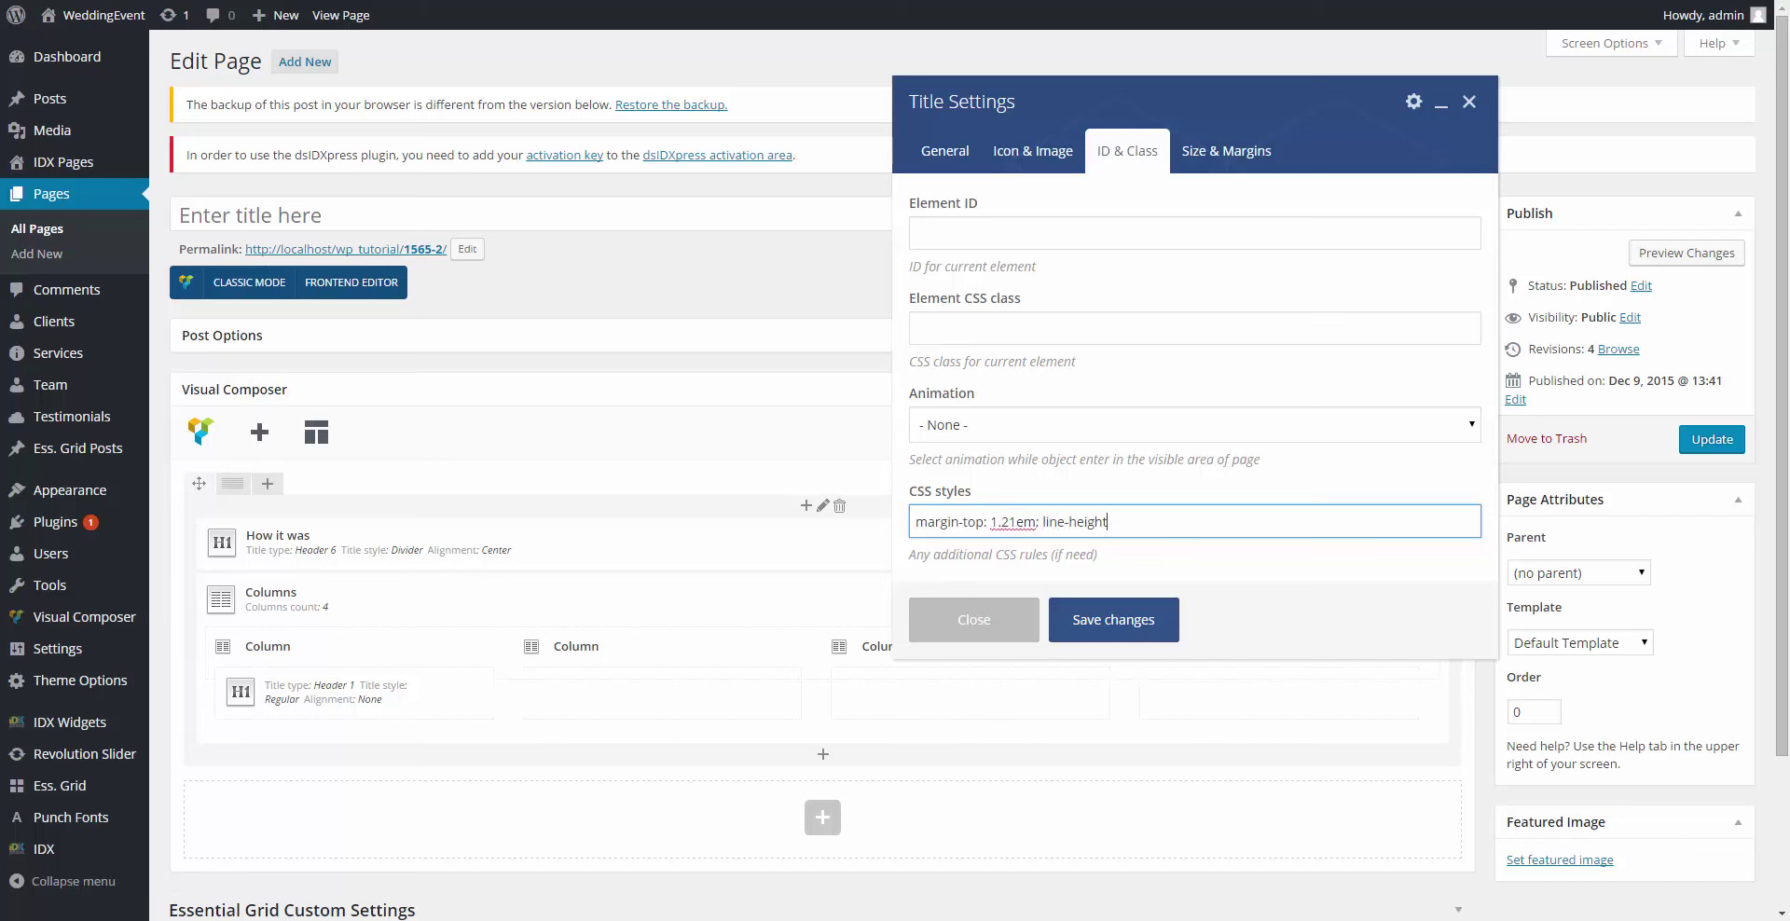
pyautogui.write(': 1.12; ')
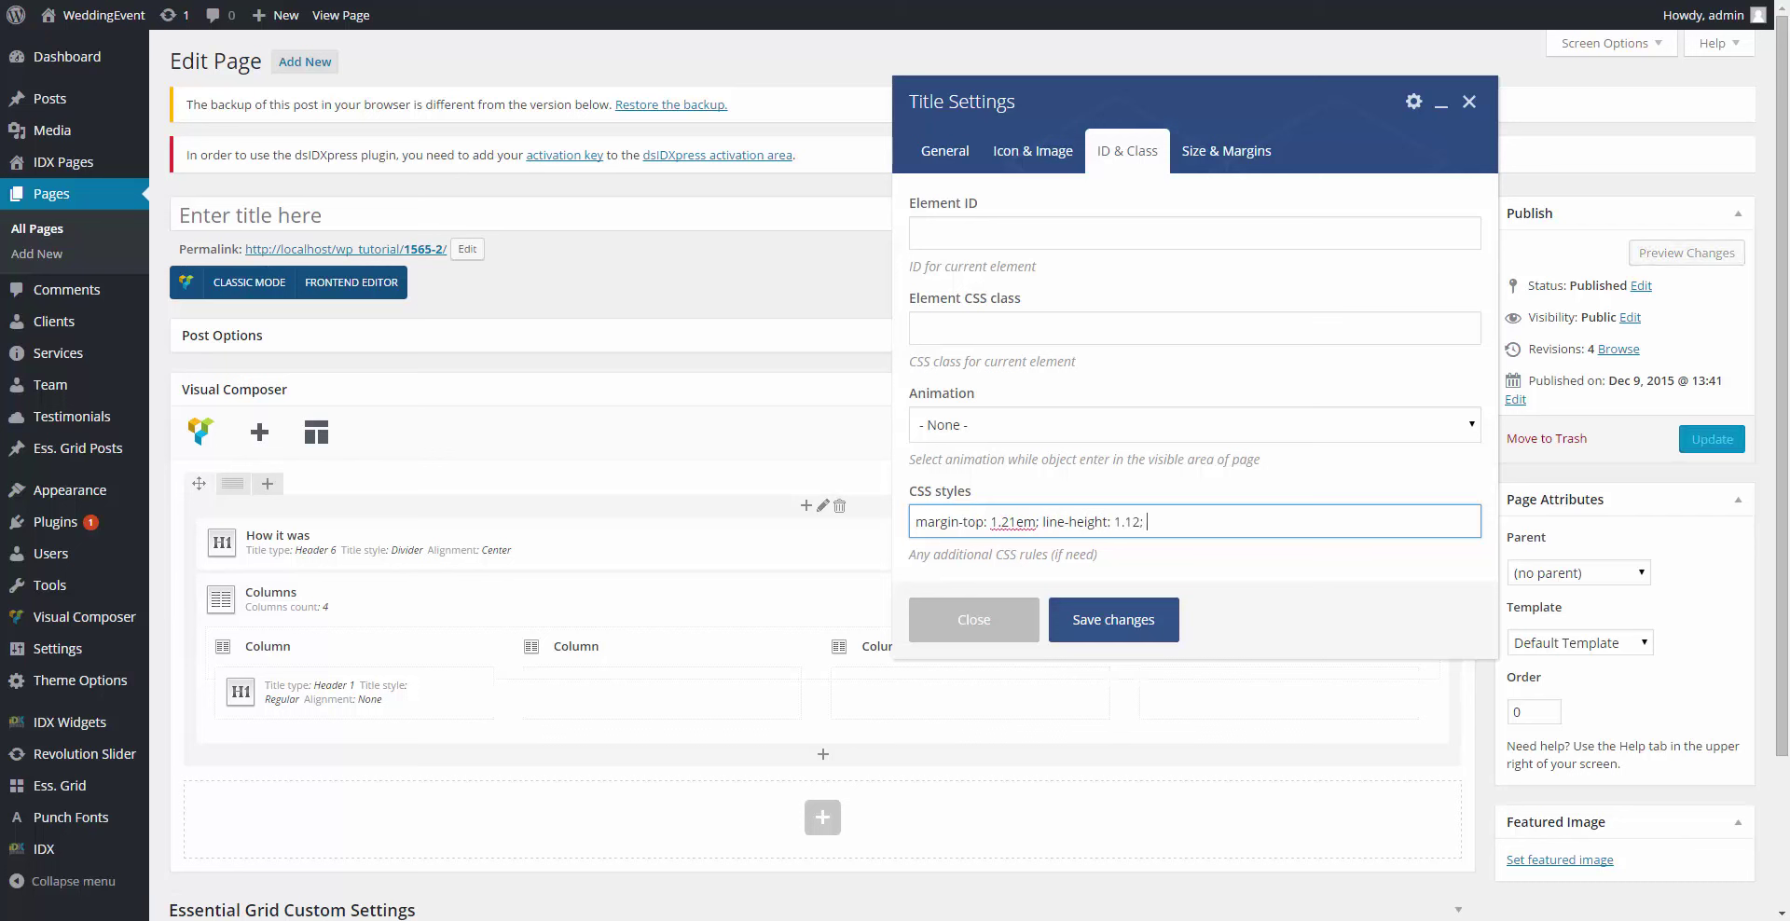
pyautogui.write('margin')
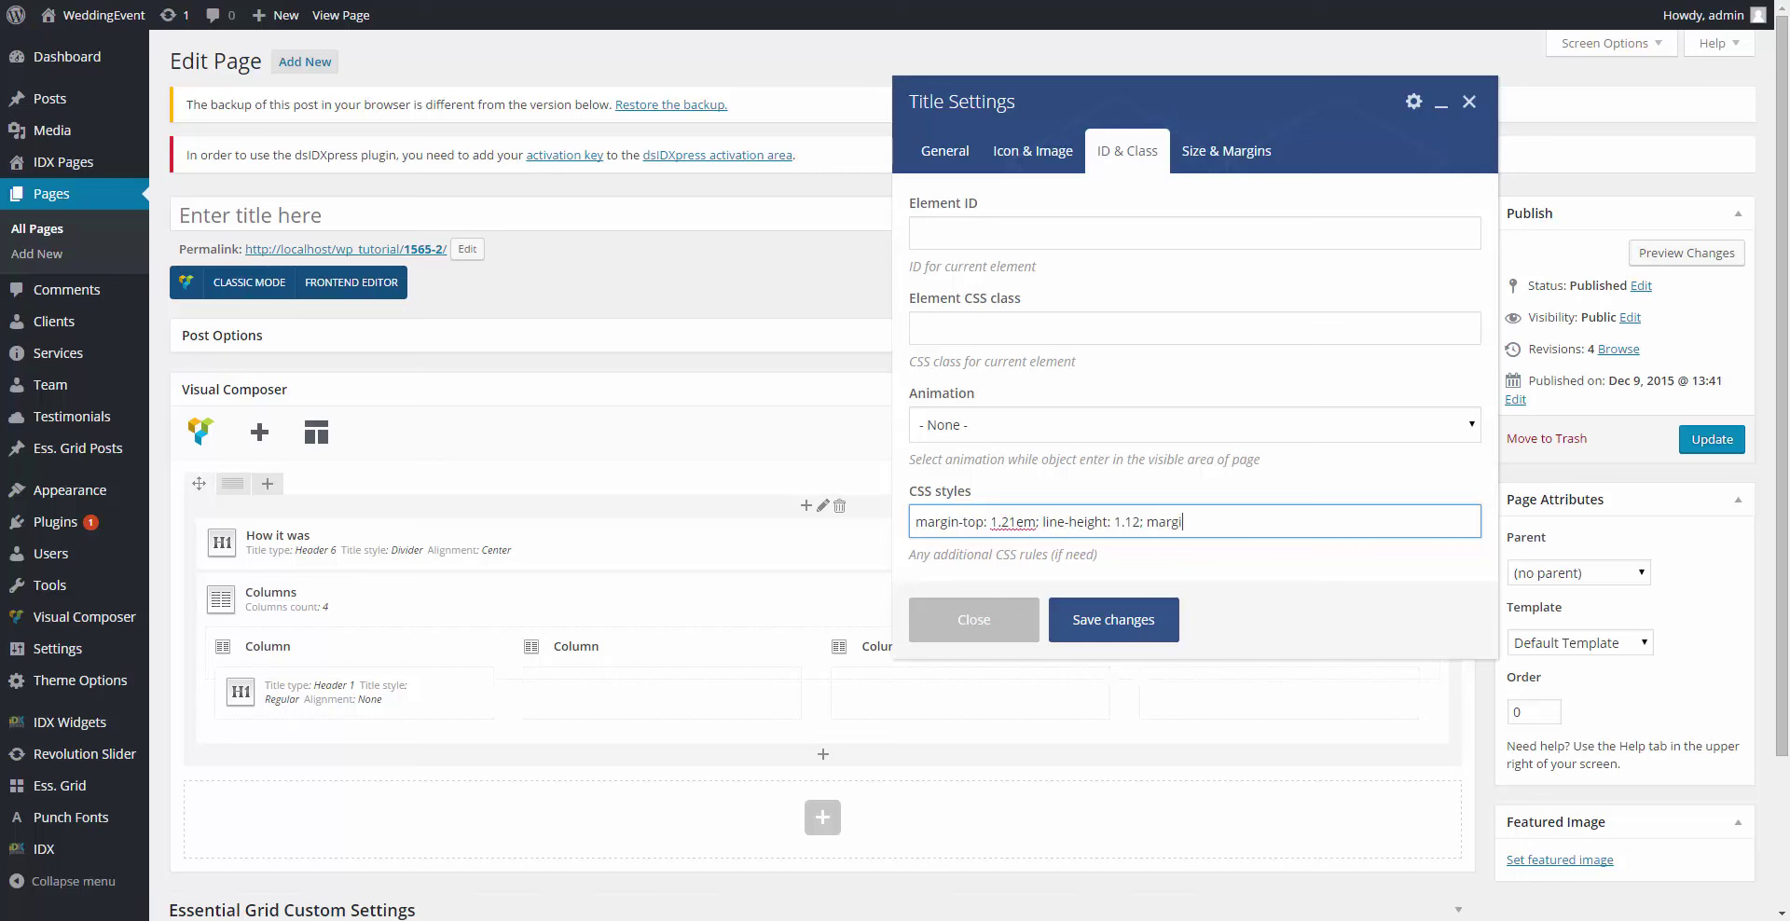
pyautogui.write('-bottom')
pyautogui.write(': 0;')
pyautogui.write('63em;')
pyautogui.click(1216, 158)
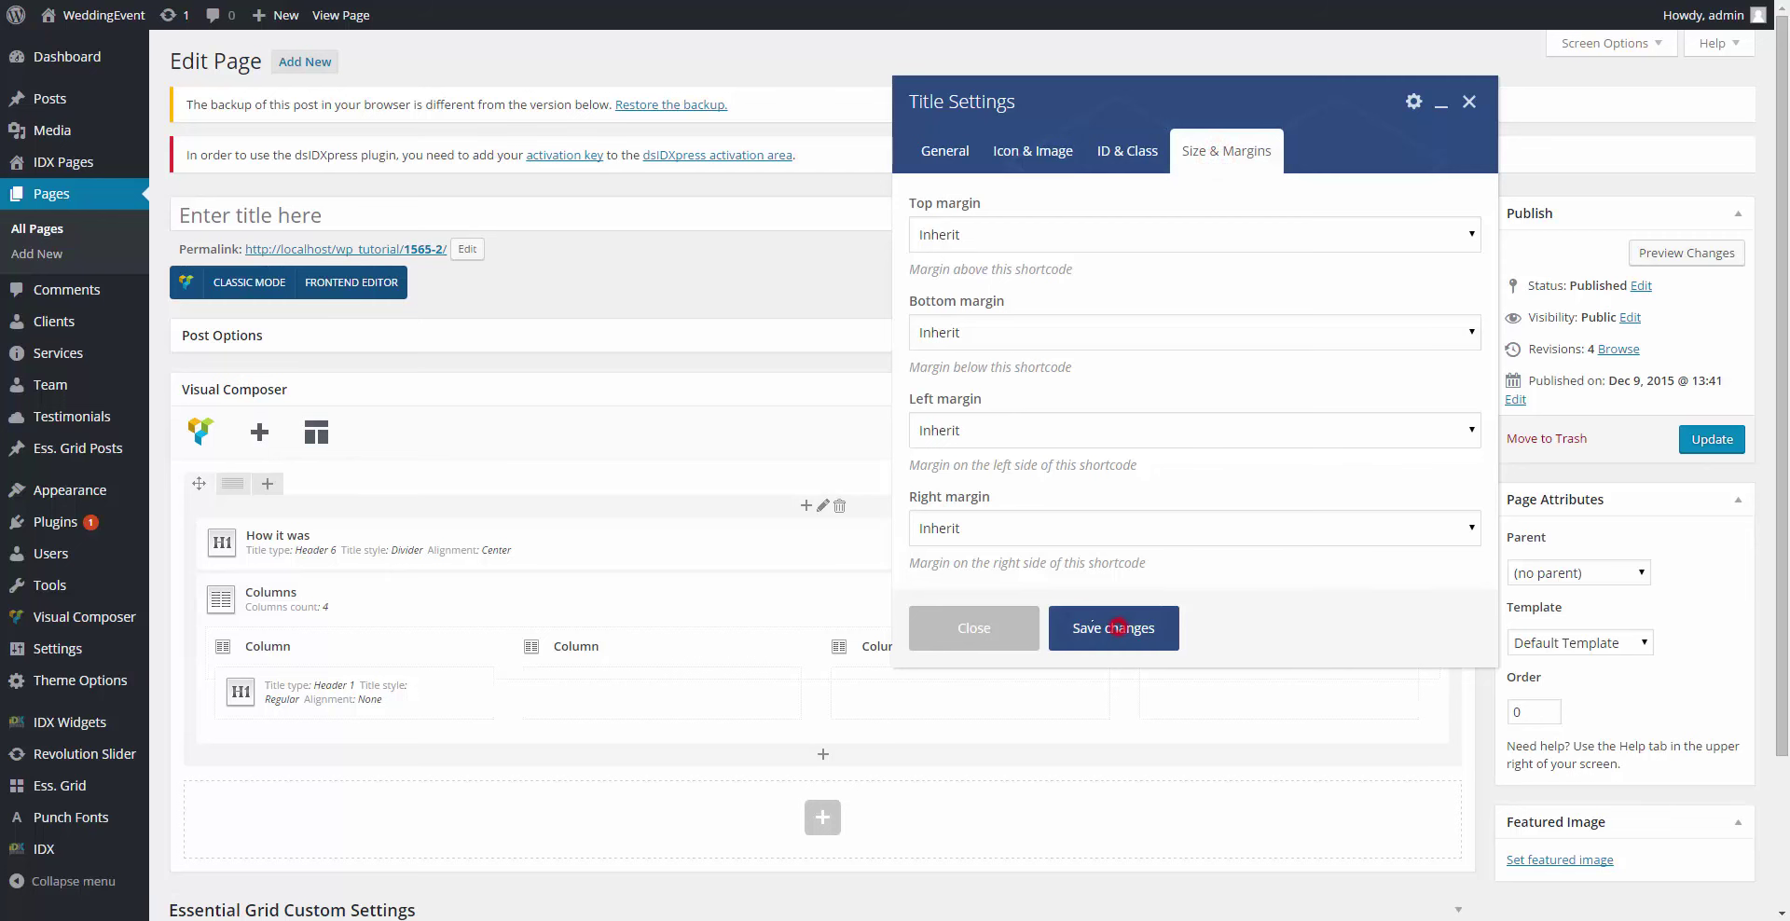
pyautogui.click(1116, 627)
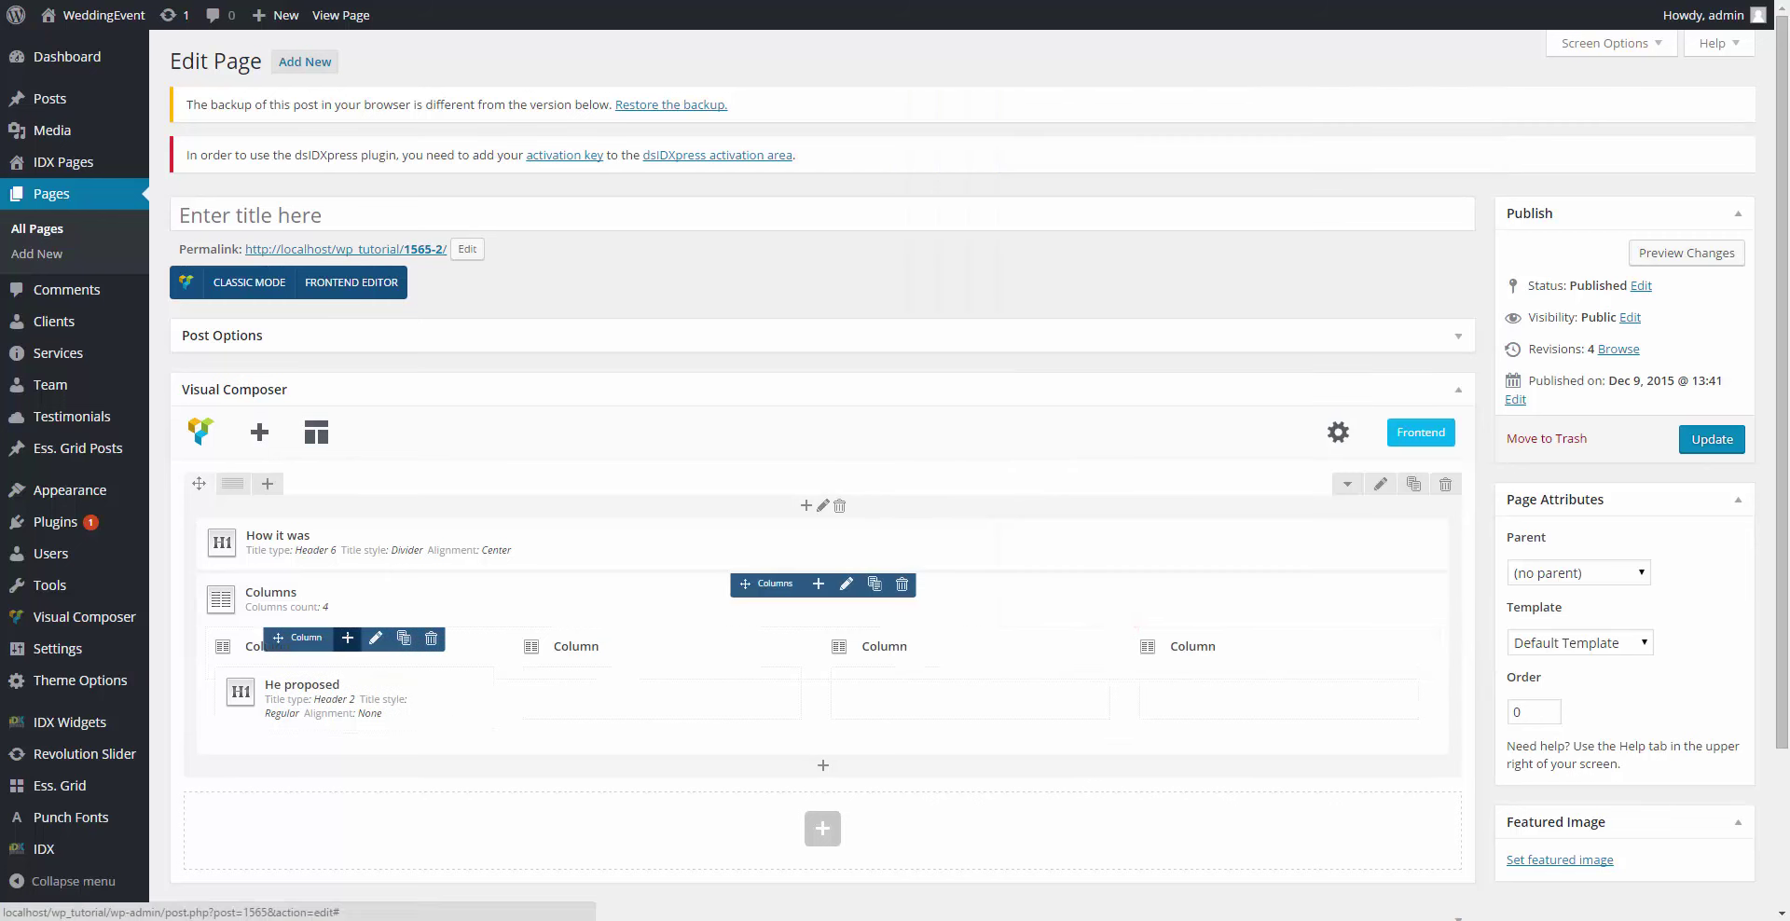
# Step: Add a Text Block element to the first column
pyautogui.click(346, 638)
pyautogui.write('text')
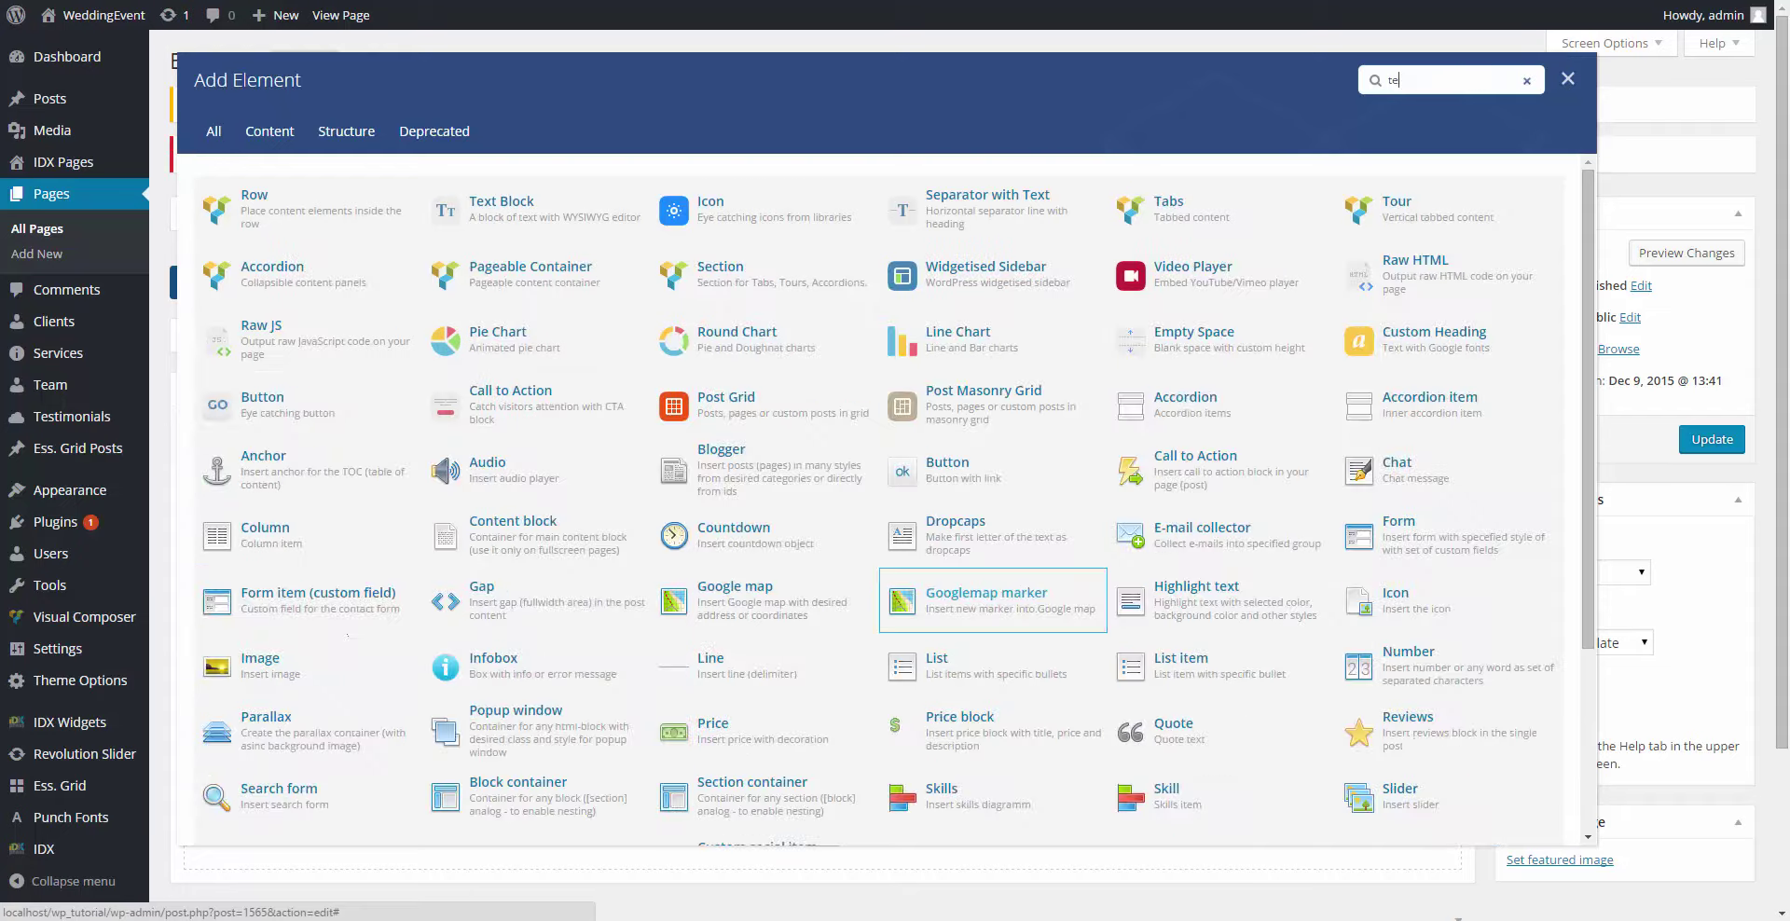
pyautogui.click(317, 220)
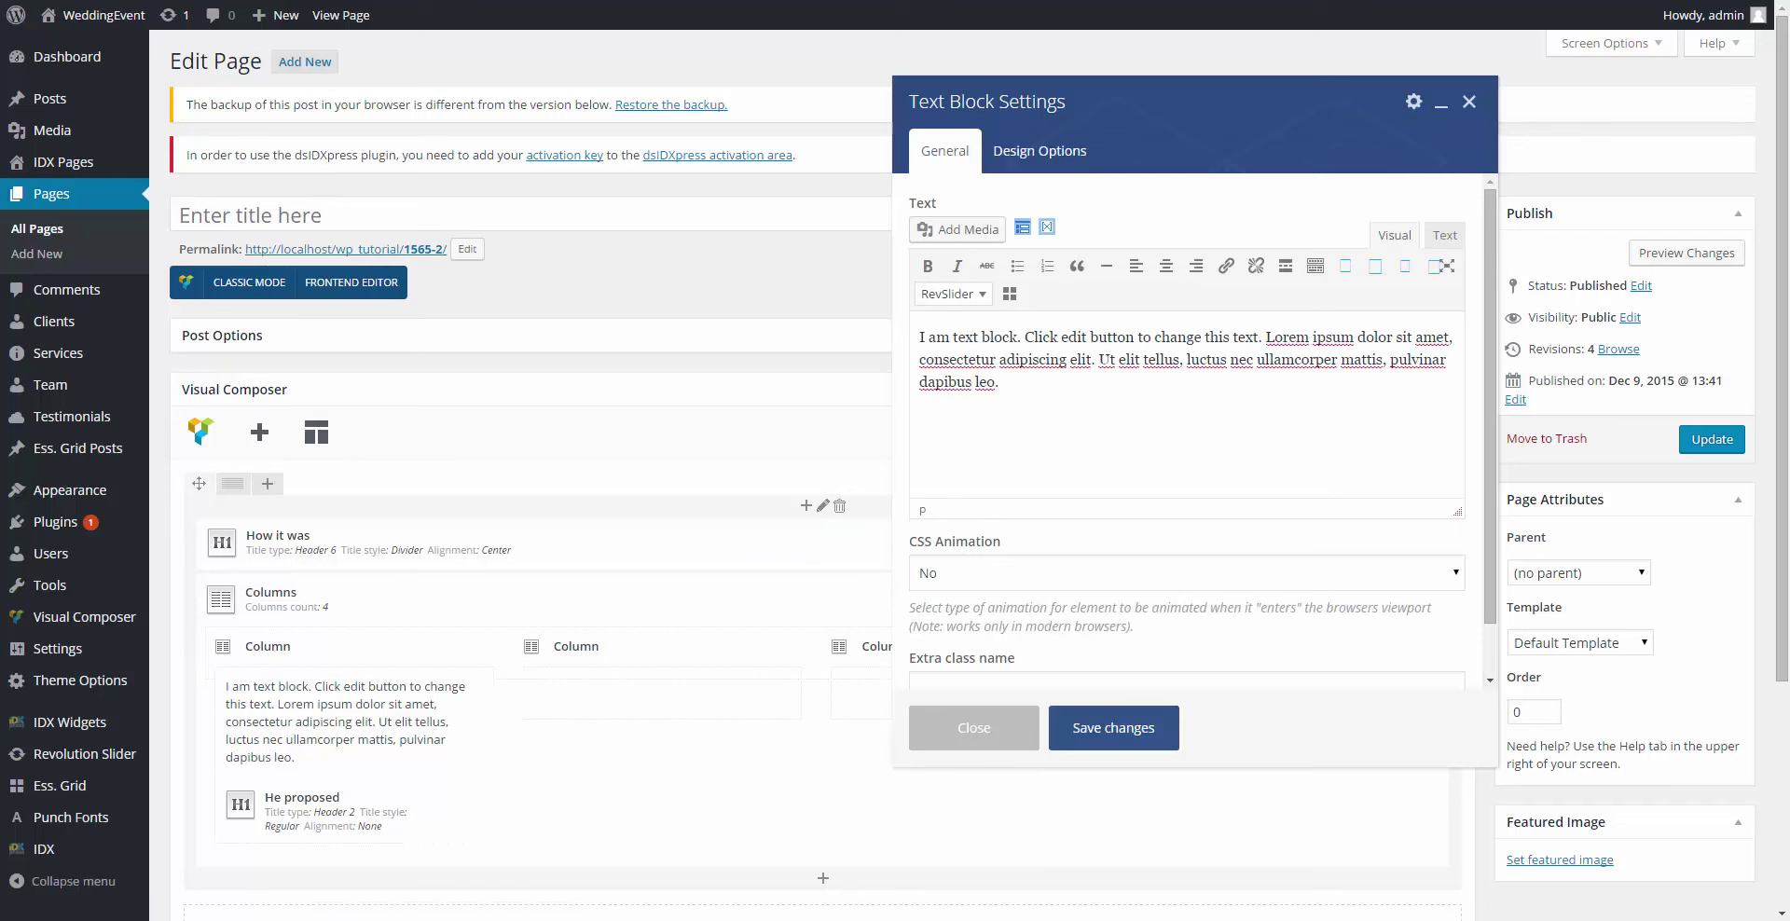
# Step: Give the text block the extra class name pr_5, save it, and move the block below the "He proposed" title
pyautogui.scroll(-1, 1202, 429)
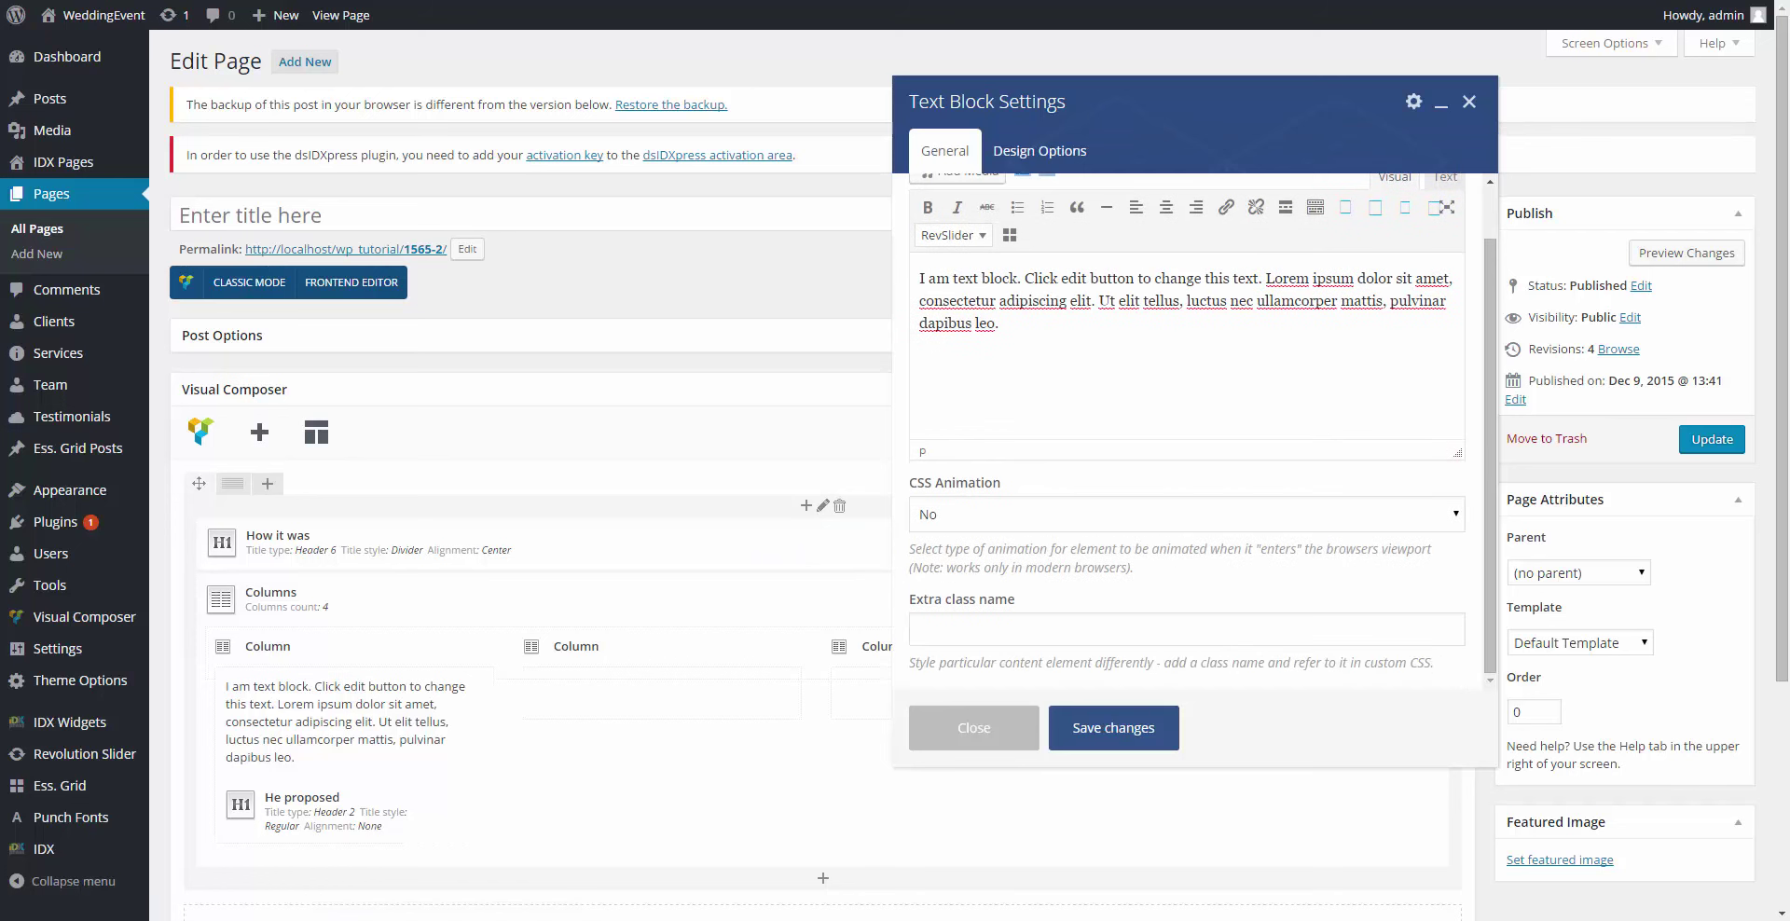
pyautogui.click(1173, 626)
pyautogui.write('pr_')
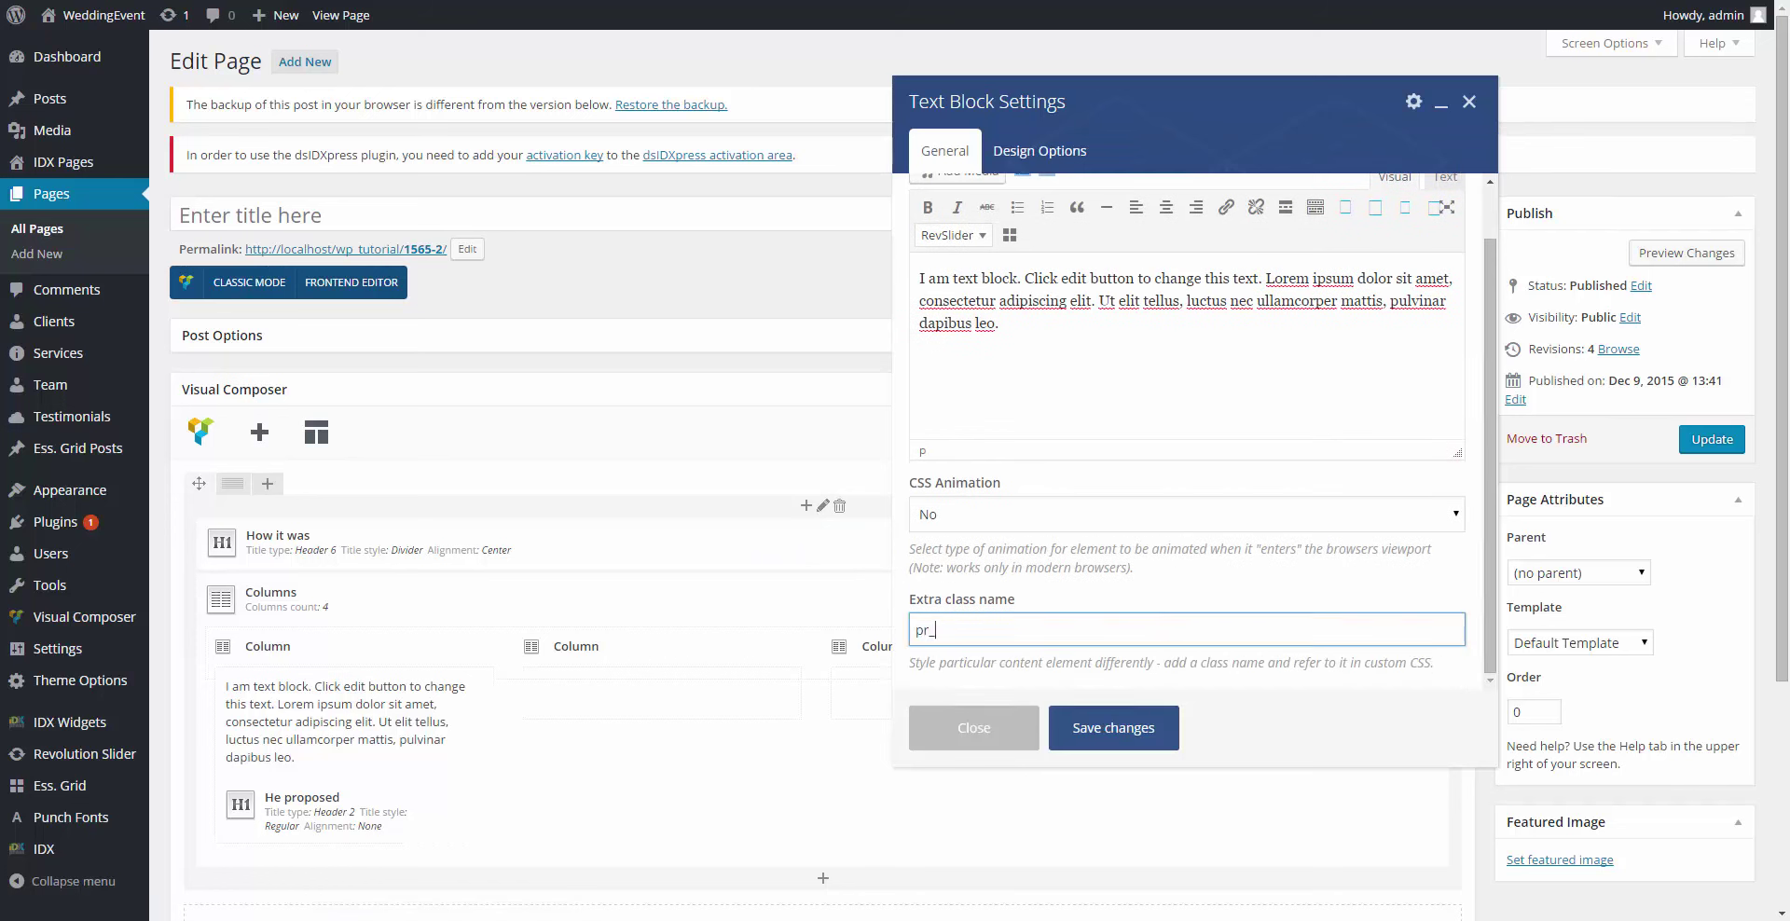
pyautogui.write('5')
pyautogui.click(1044, 151)
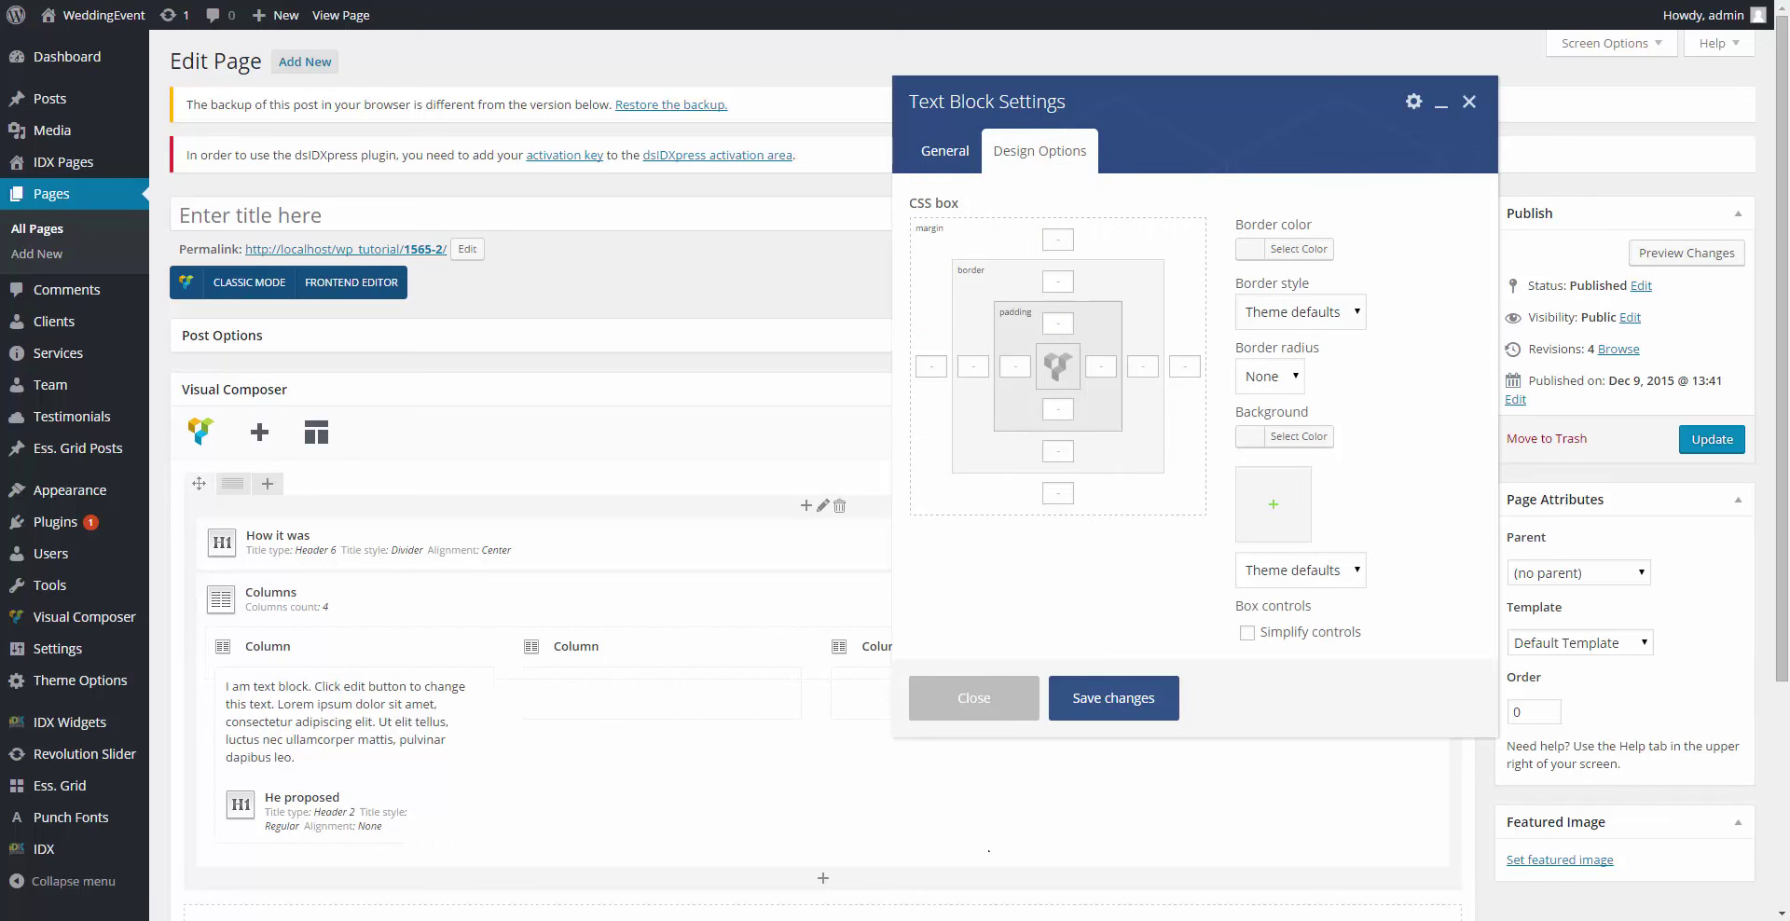
pyautogui.click(1100, 699)
pyautogui.moveTo(321, 722)
pyautogui.mouseDown()
pyautogui.moveTo(322, 890)
pyautogui.moveTo(306, 809)
pyautogui.moveTo(322, 737)
pyautogui.mouseUp()
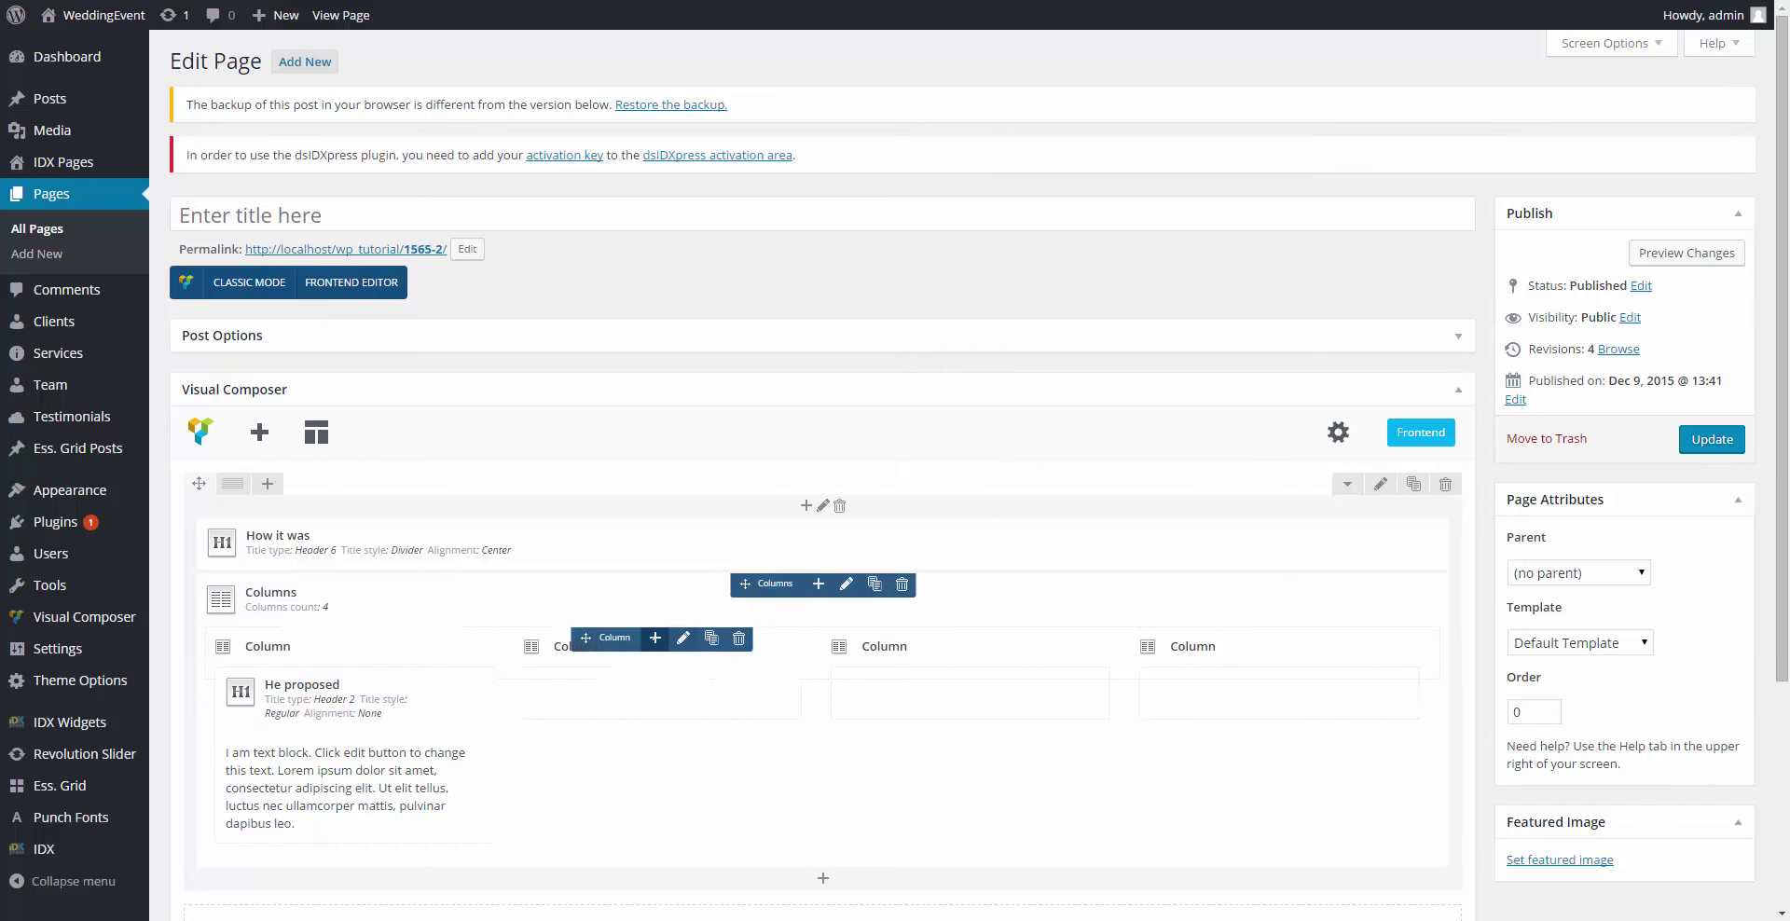
# Step: Add an Image element to the second column
pyautogui.click(652, 639)
pyautogui.write('ima')
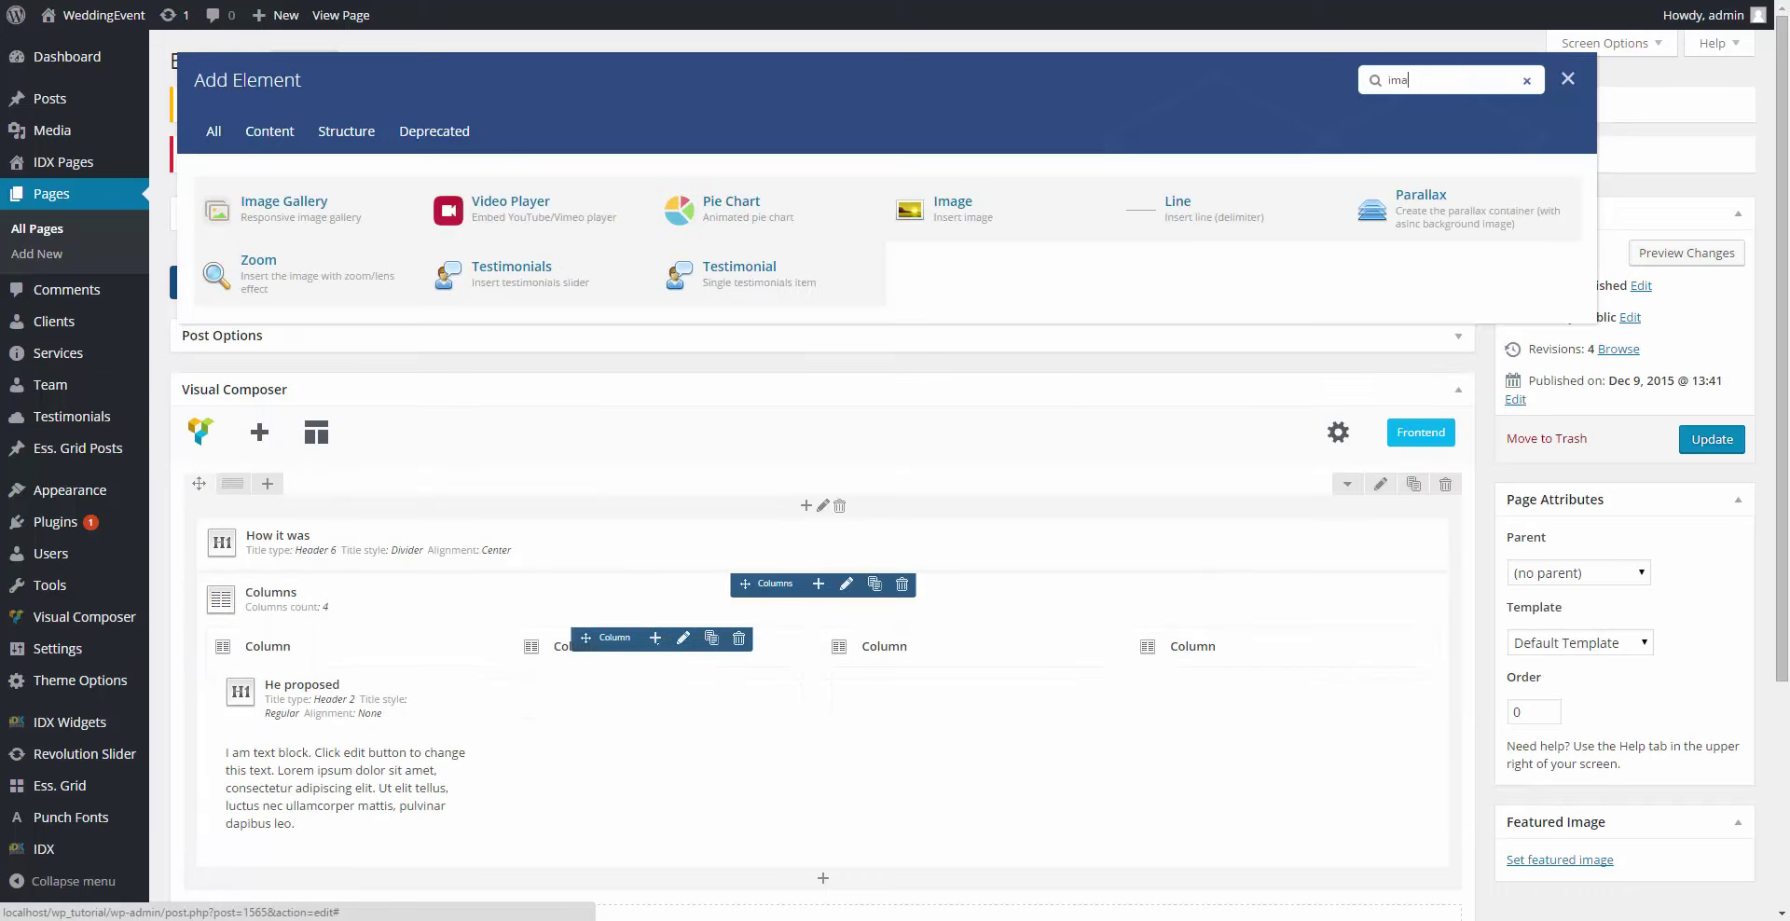
pyautogui.click(722, 207)
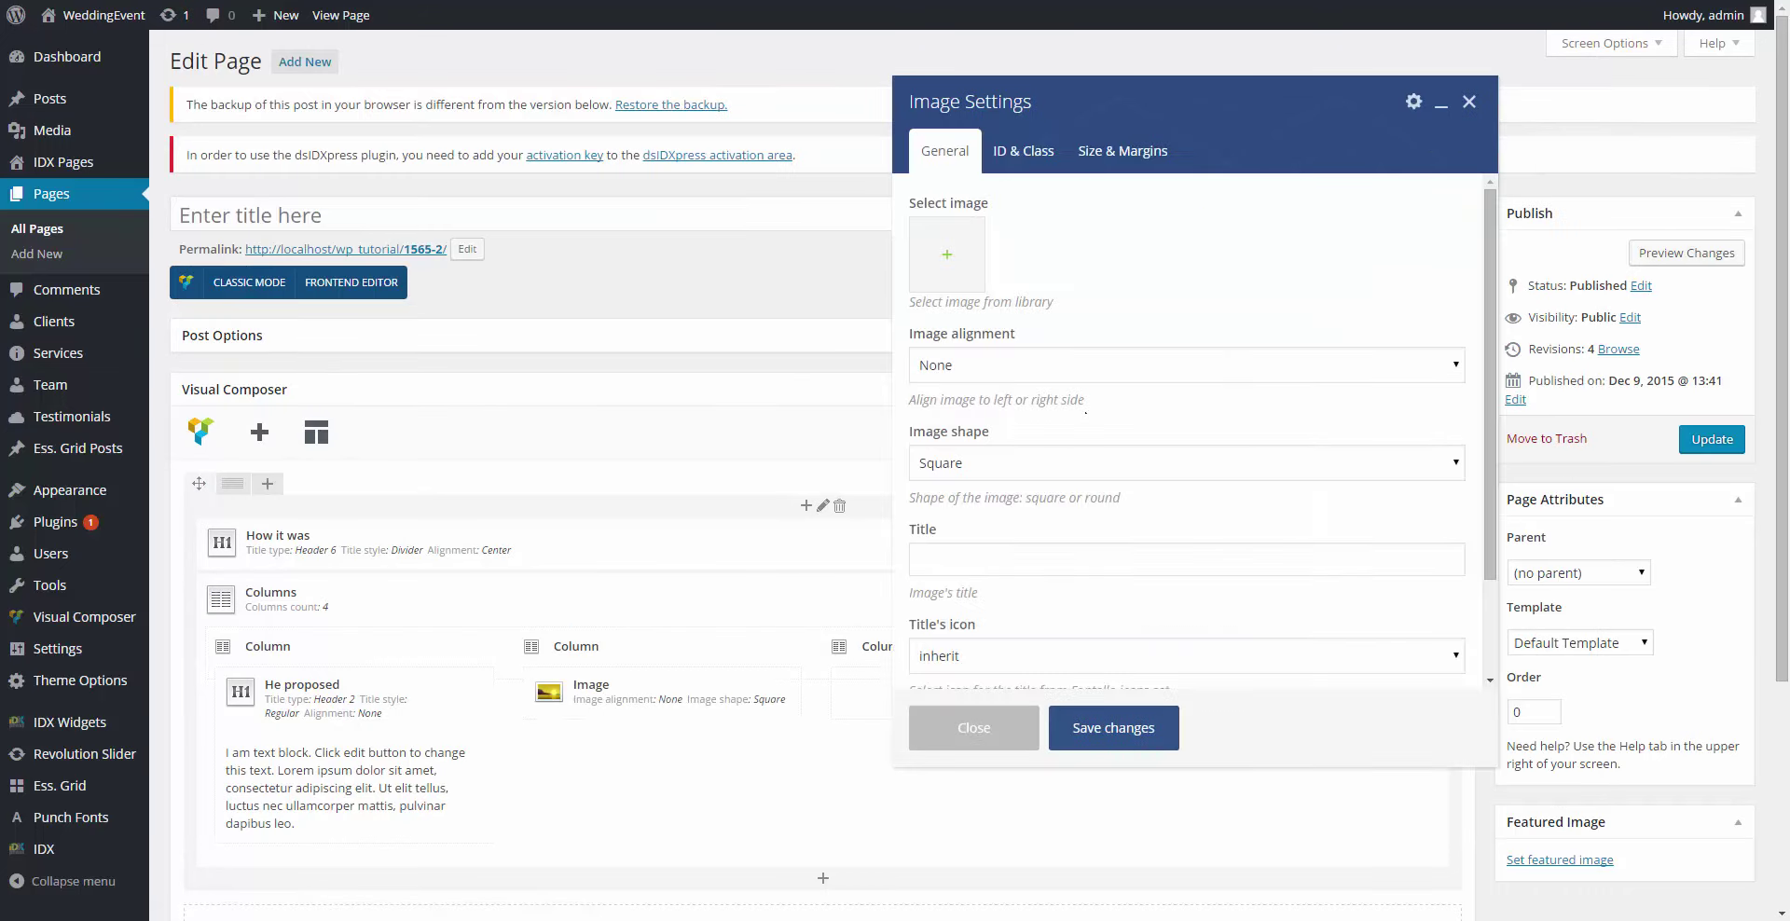
# Step: Set asher.jpg from the media library as the image of the second column's Image element
pyautogui.click(947, 245)
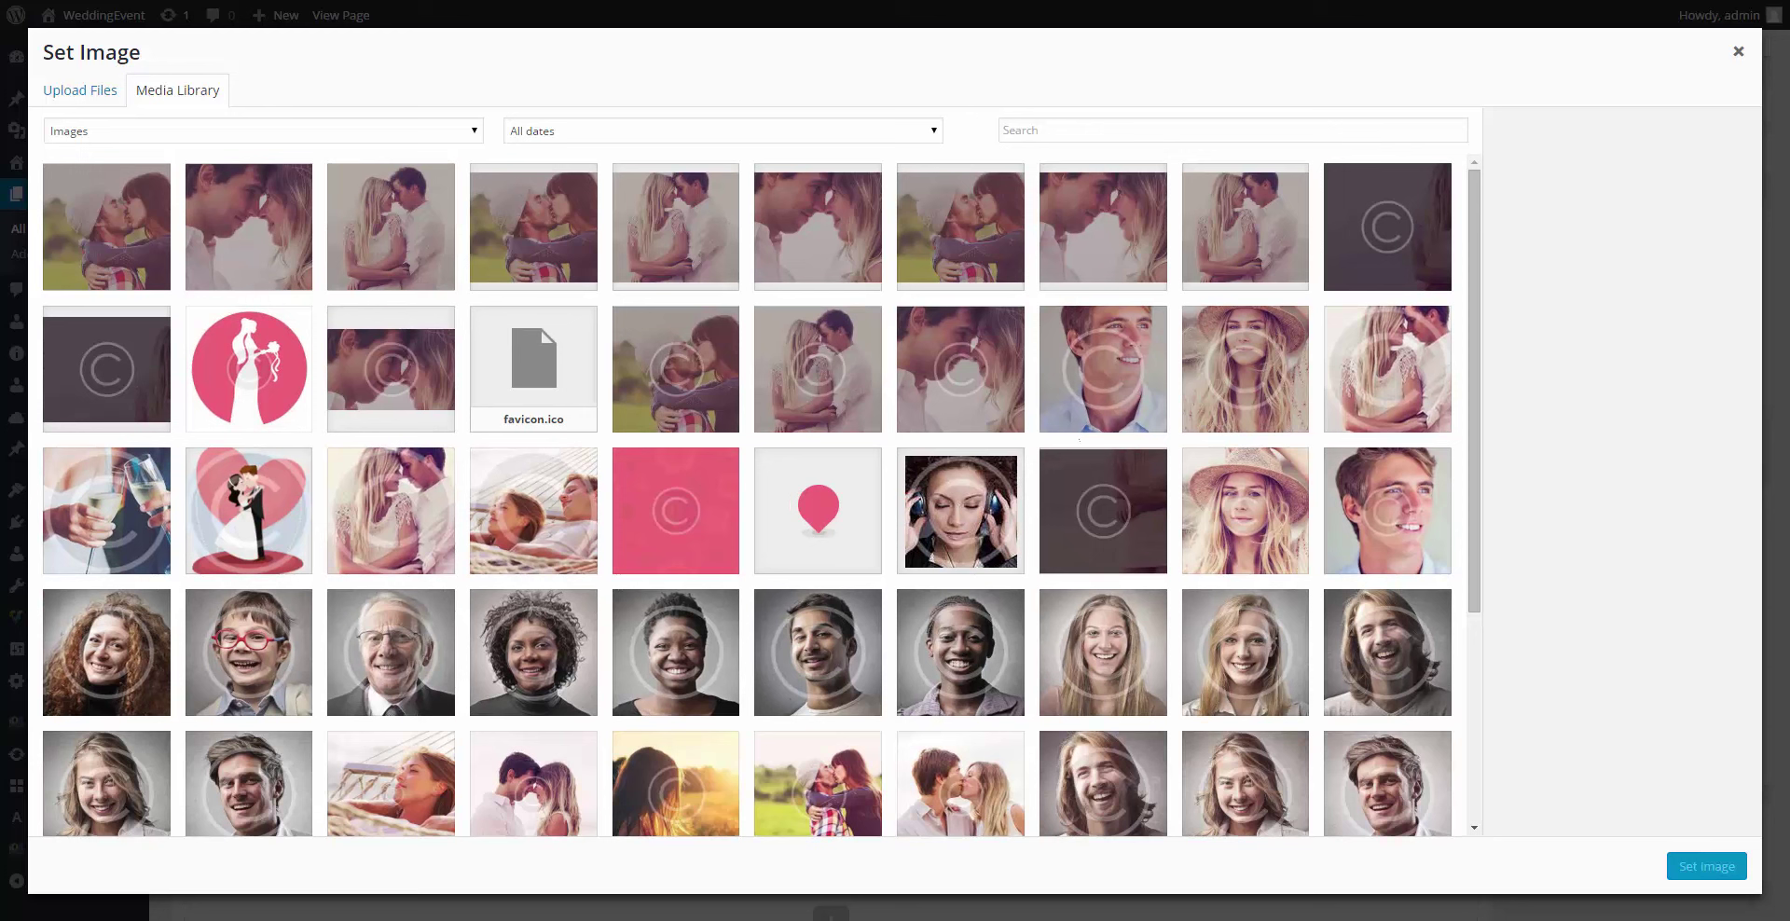
pyautogui.click(1077, 420)
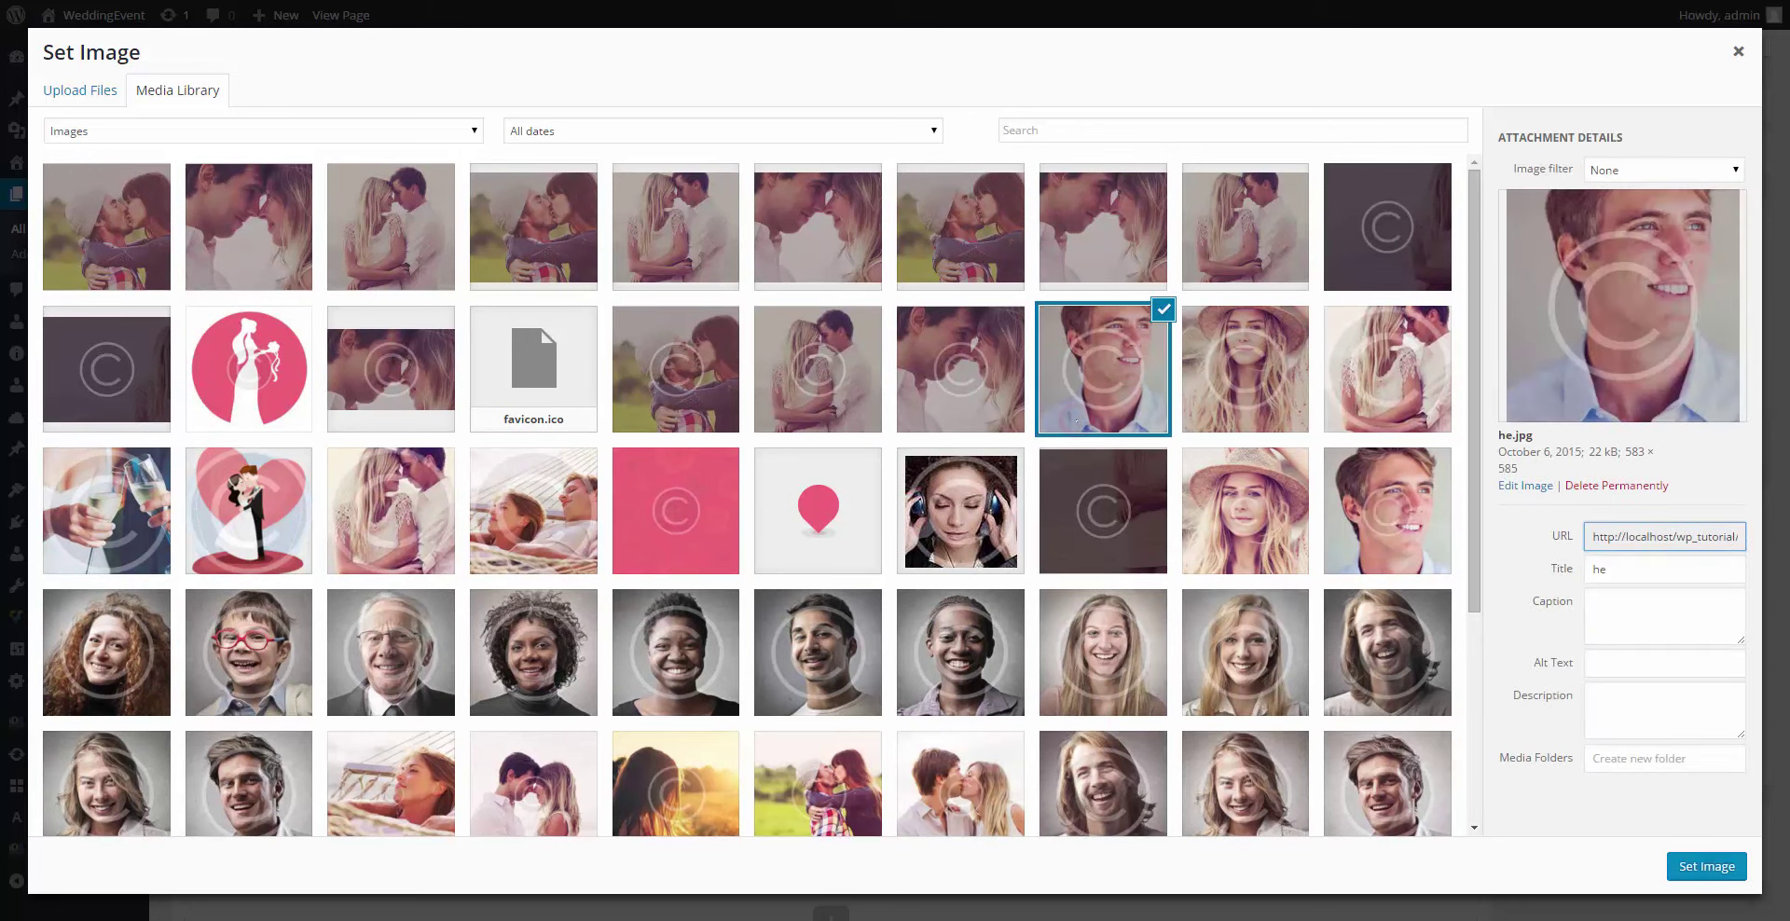
pyautogui.click(1398, 555)
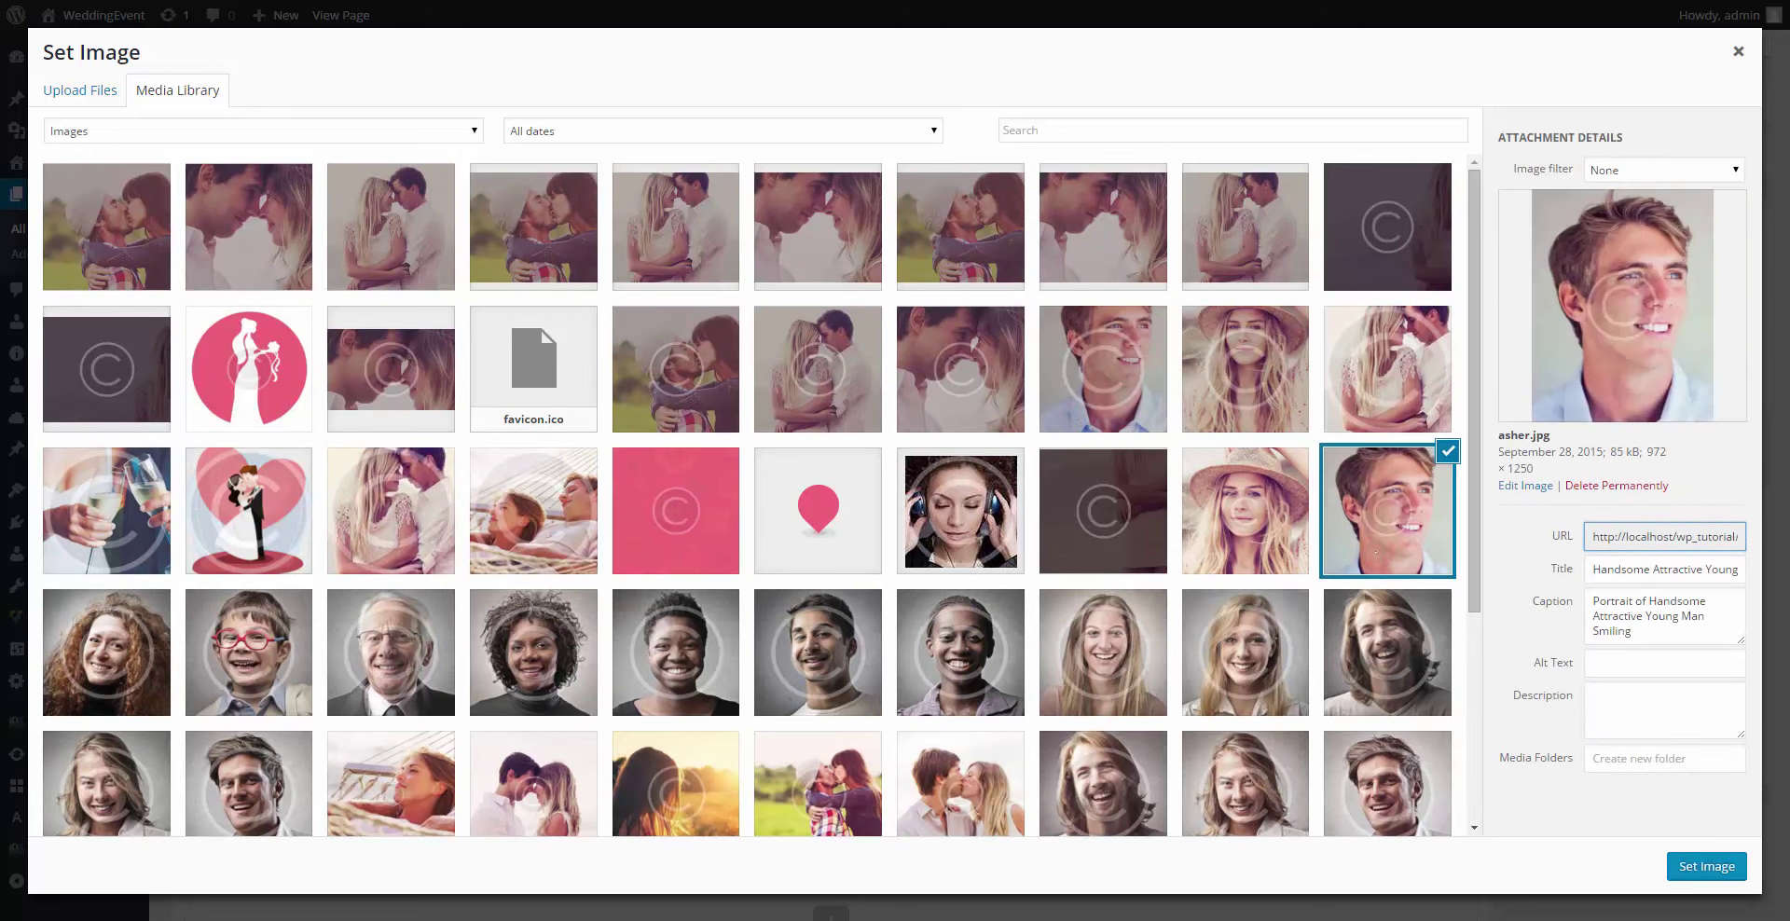
pyautogui.click(1116, 407)
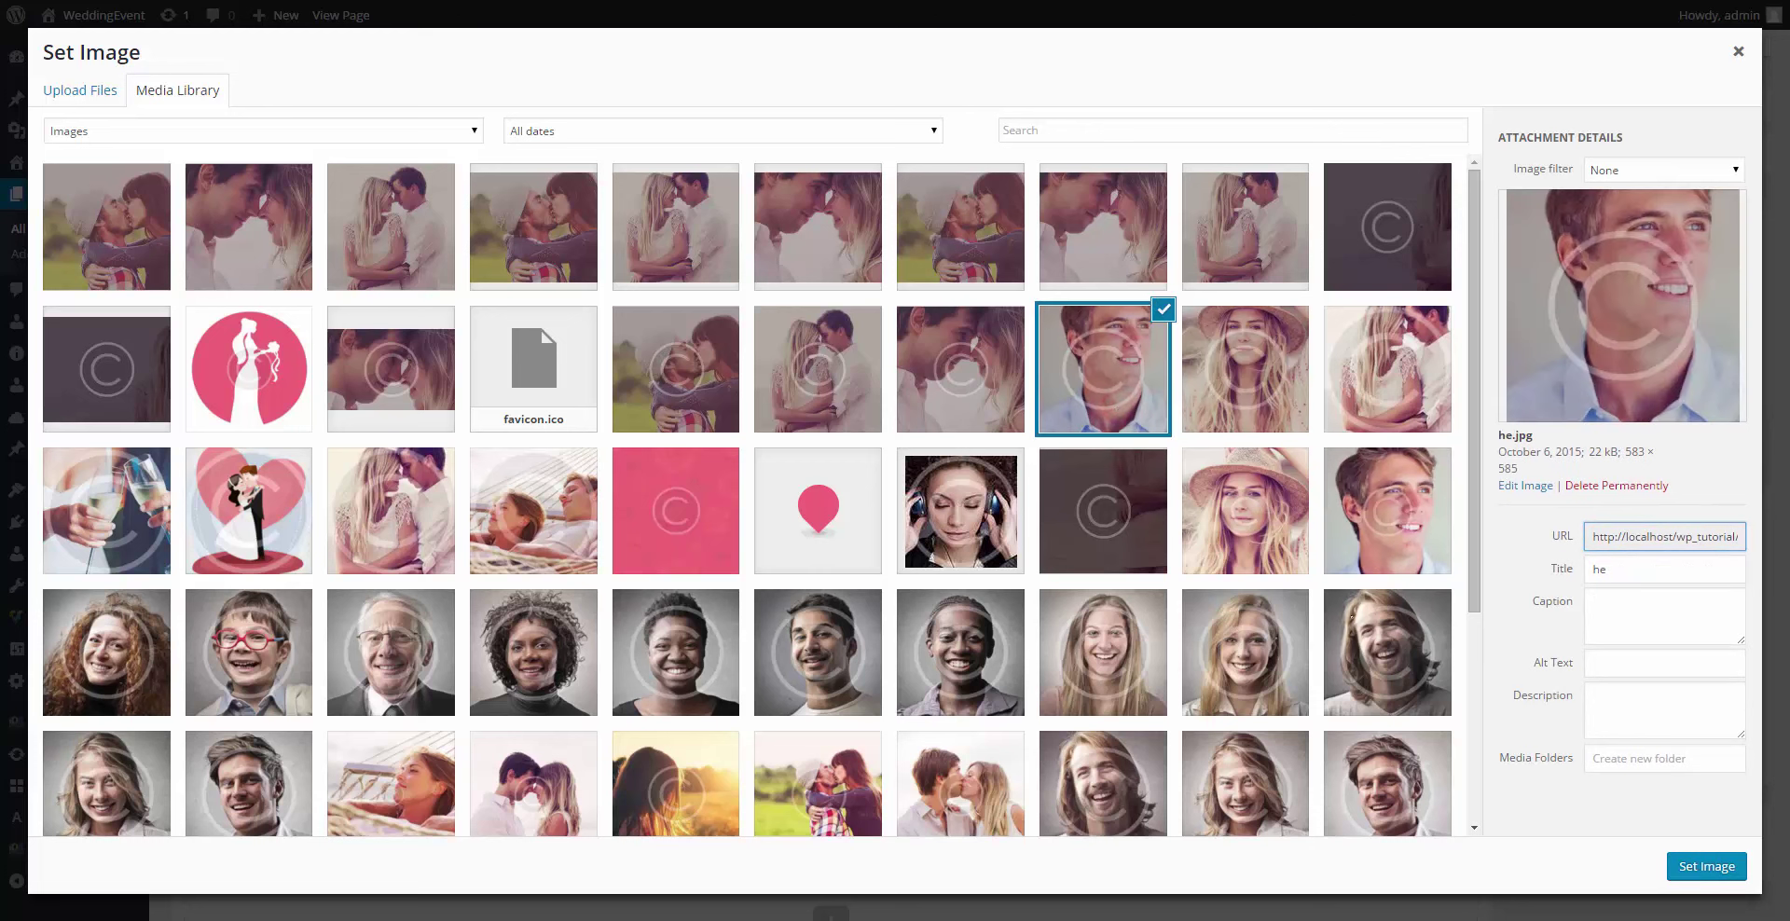
pyautogui.click(1337, 551)
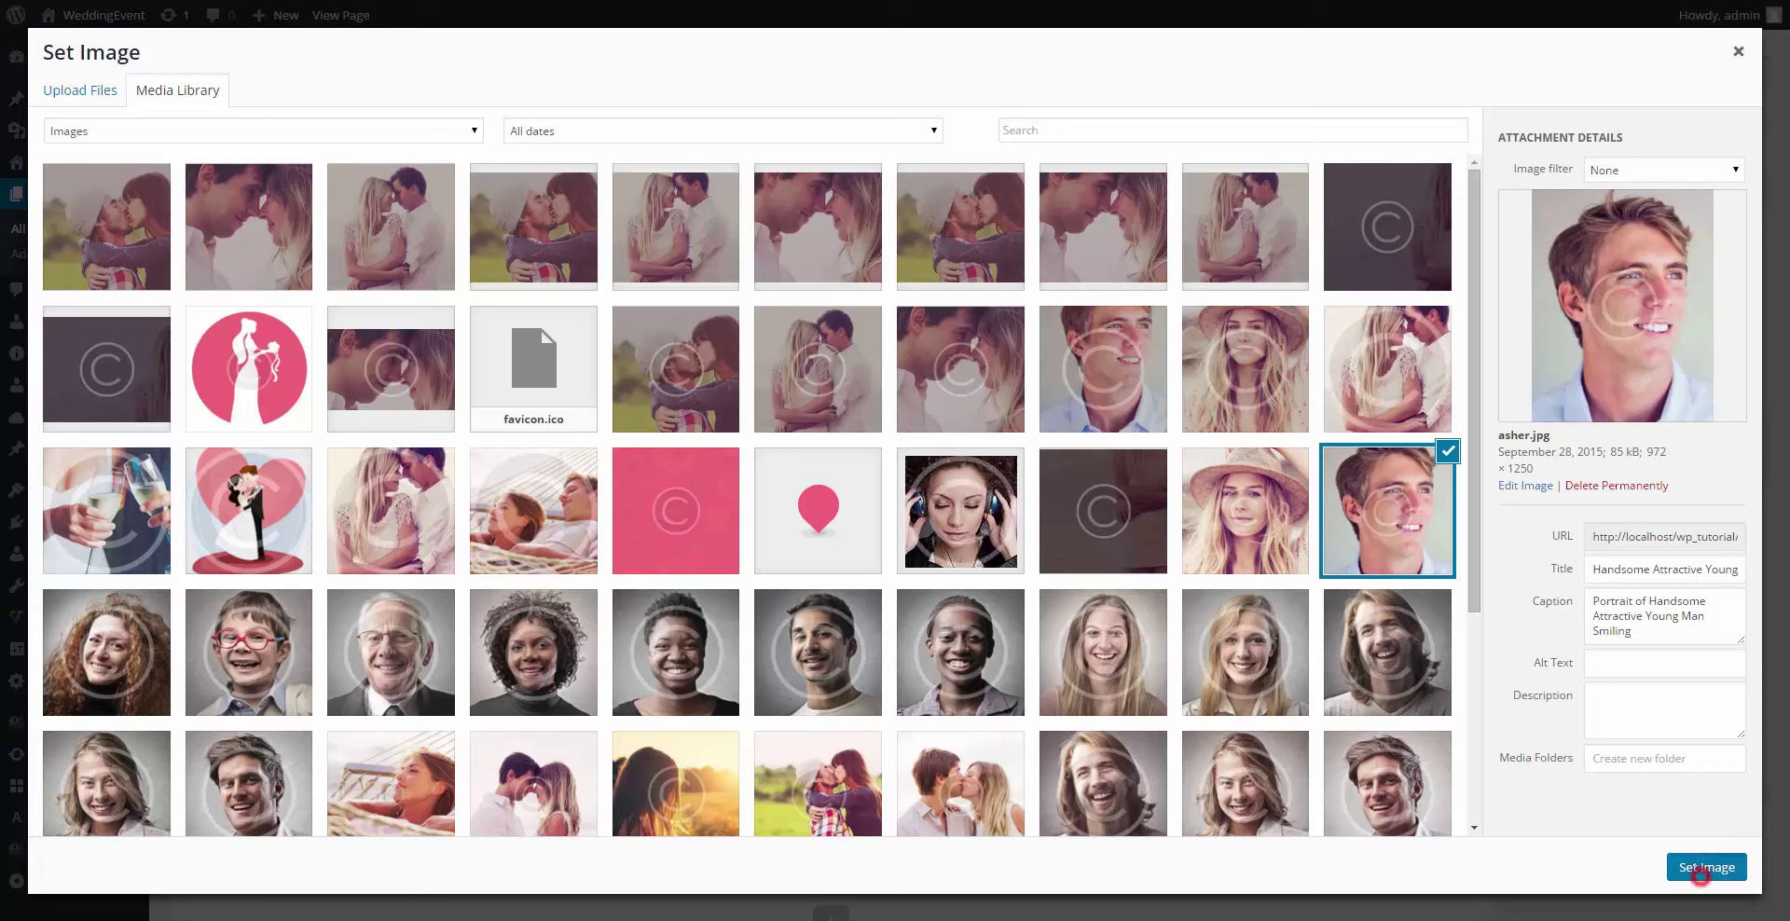
pyautogui.click(1697, 867)
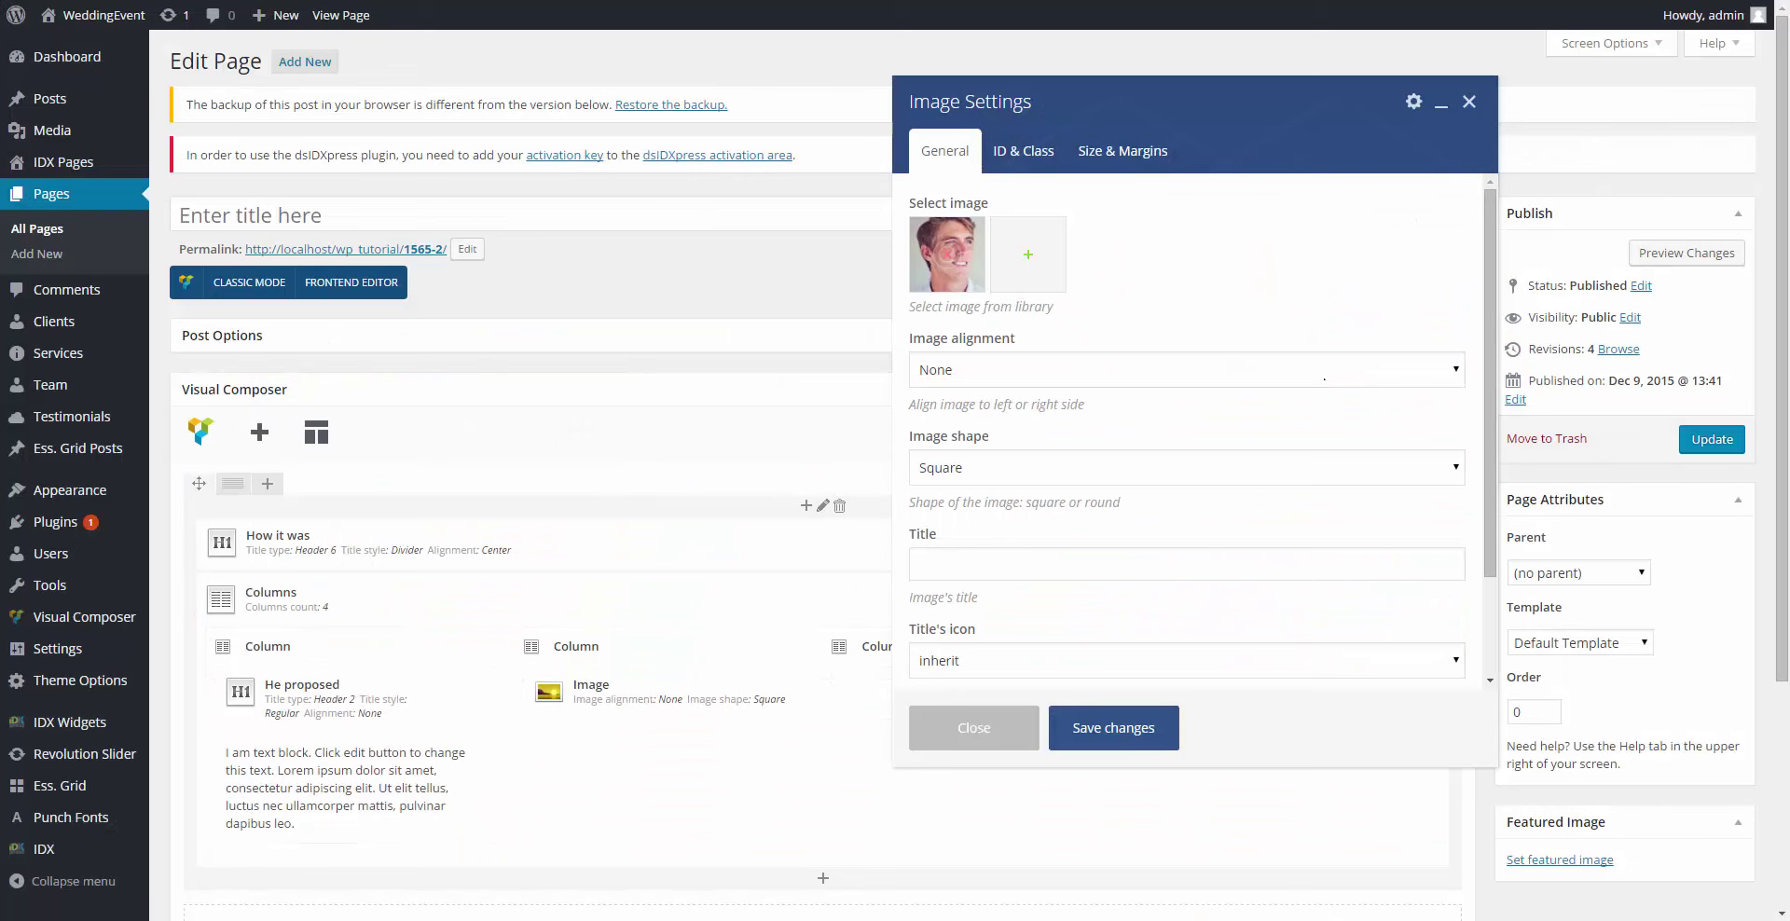
# Step: Review the image's general, ID & Class and Size & Margins settings and save them with their defaults
pyautogui.scroll(-3, 1158, 403)
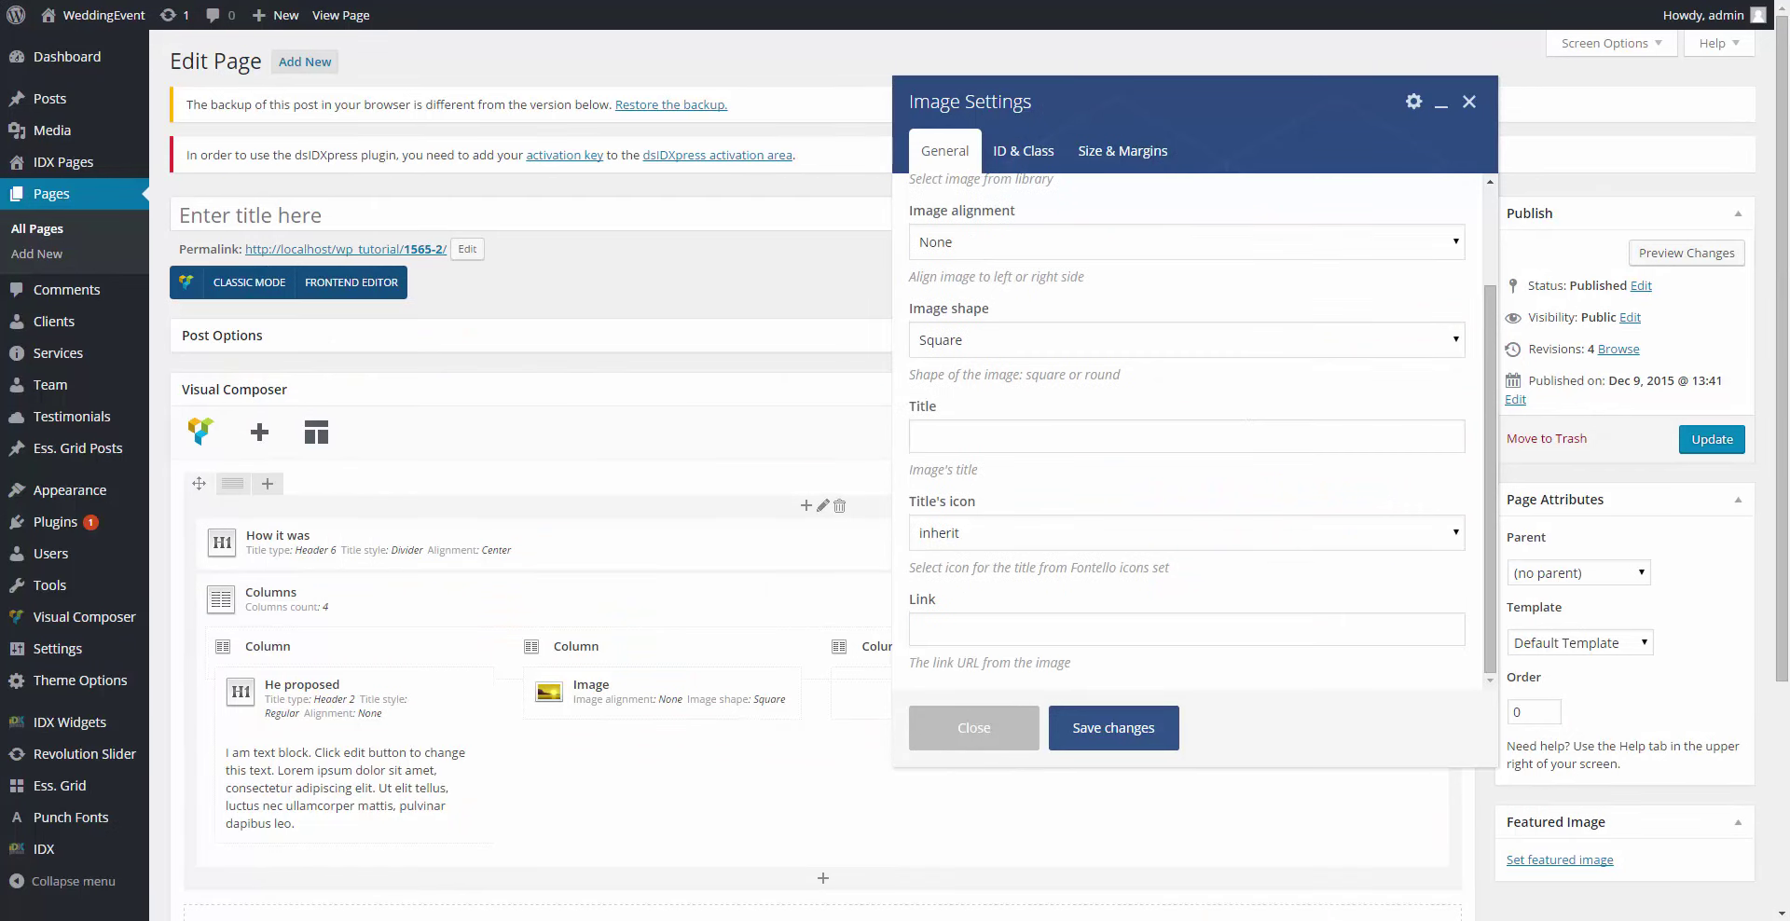
pyautogui.click(1022, 151)
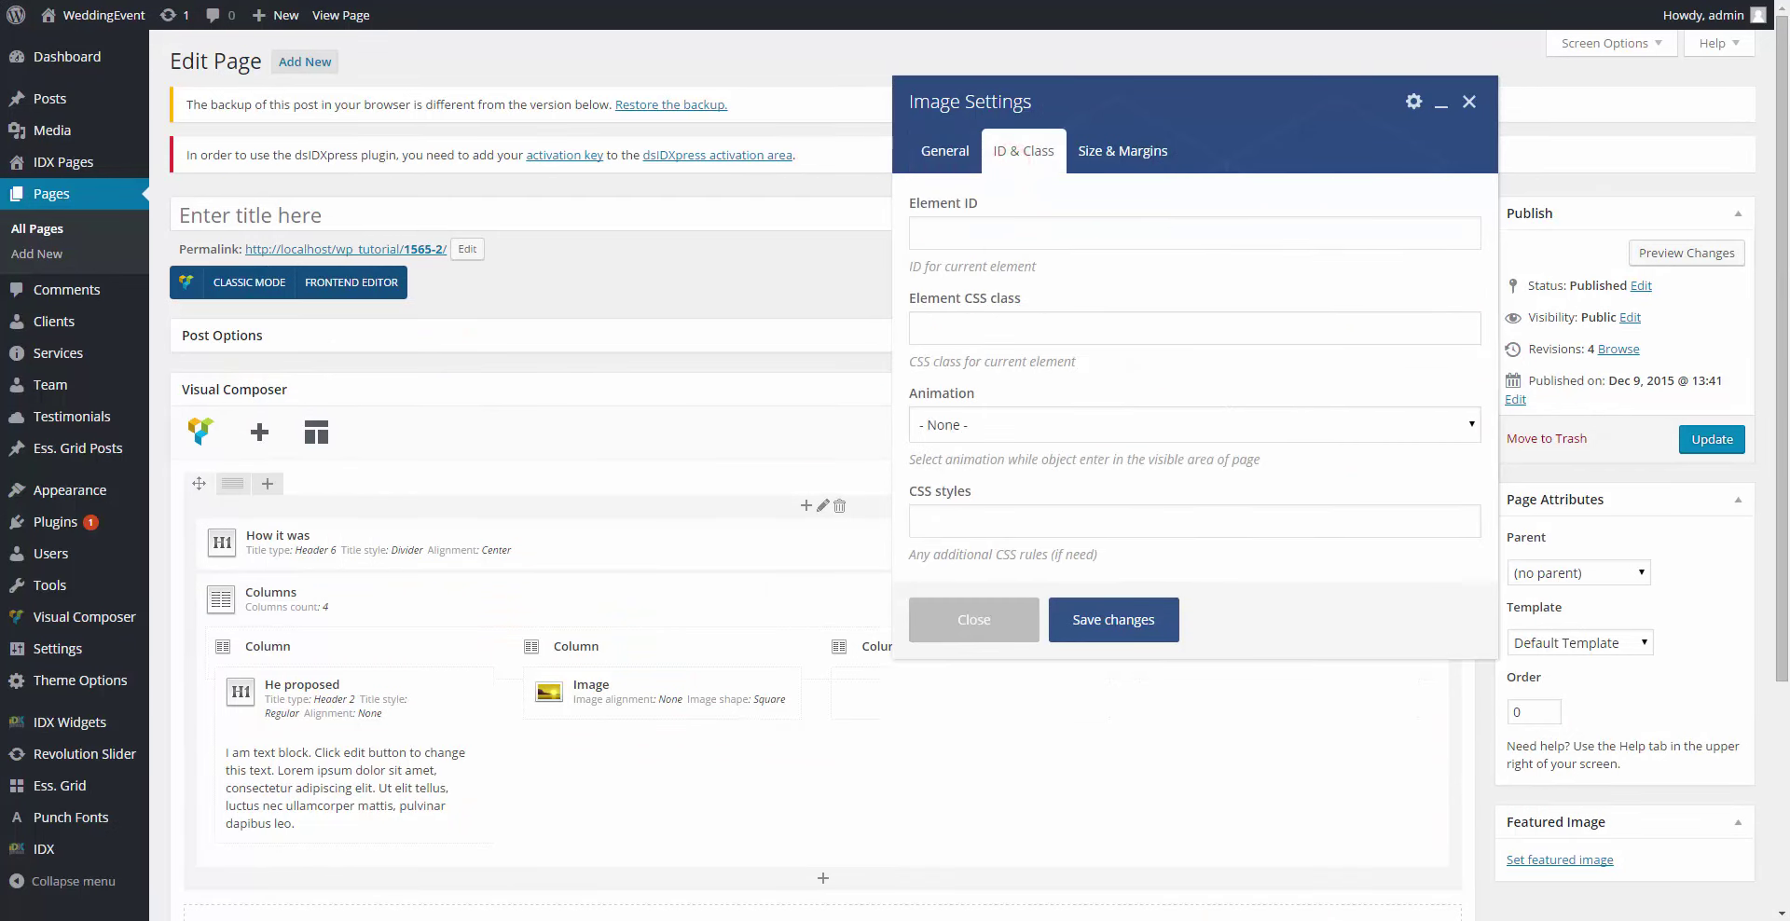
pyautogui.click(1114, 152)
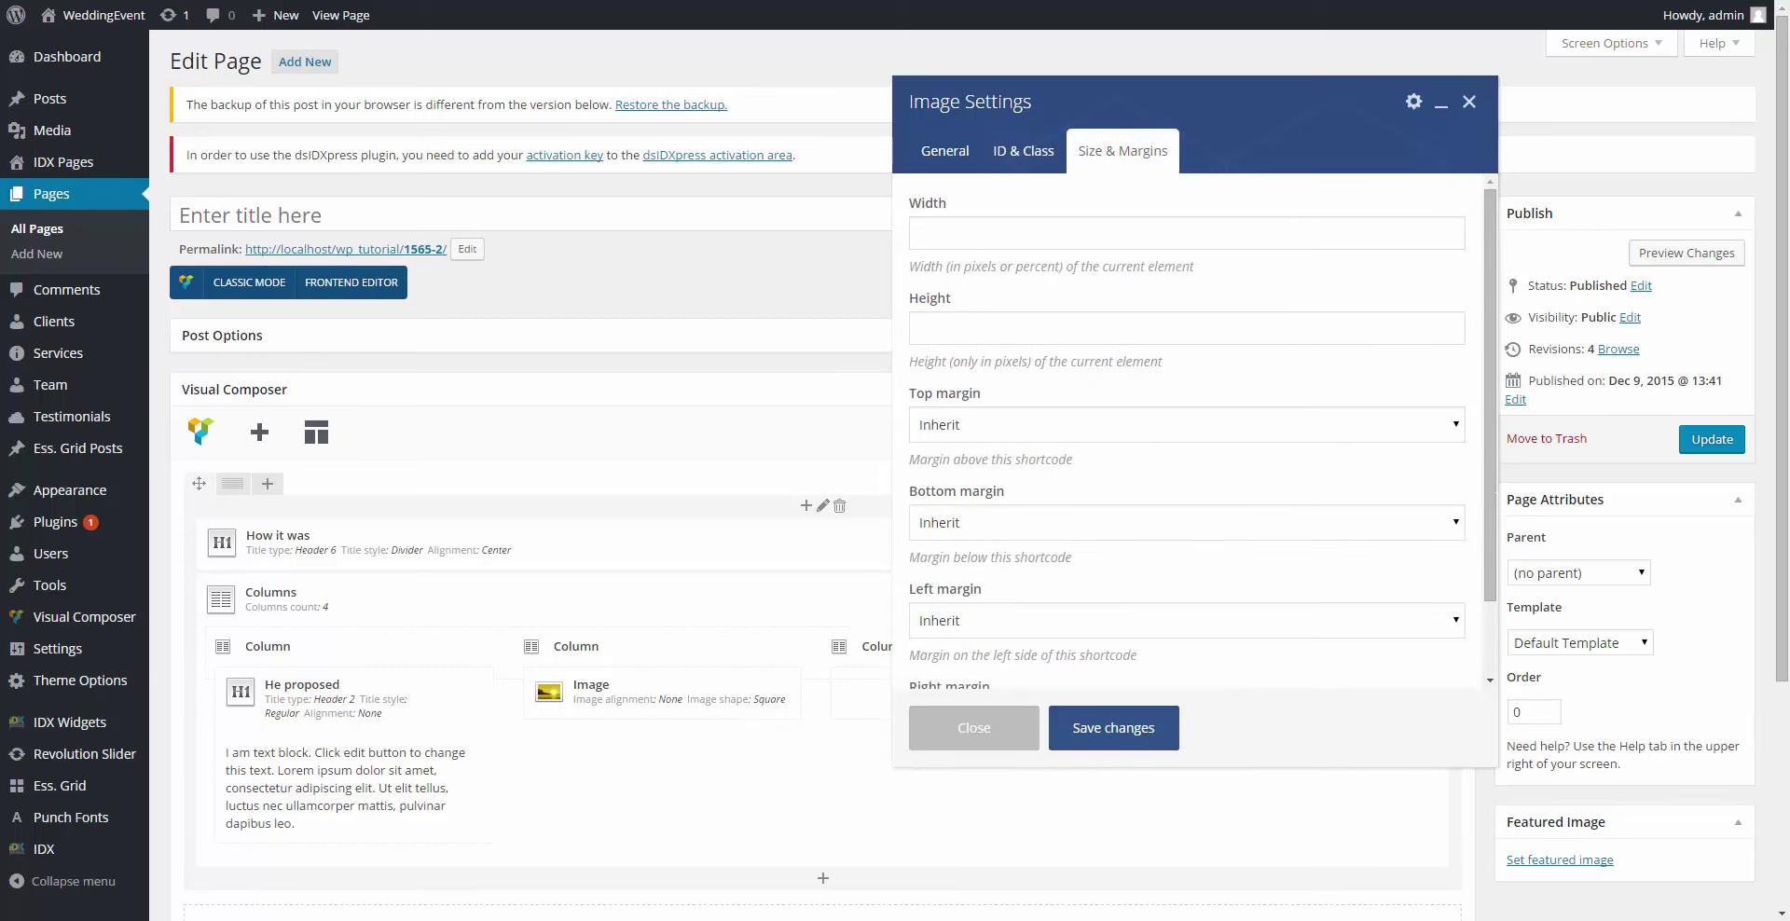
pyautogui.scroll(-1, 1166, 463)
pyautogui.click(1109, 728)
# Step: Add an Image element to the third column
pyautogui.scroll(-2, 1107, 731)
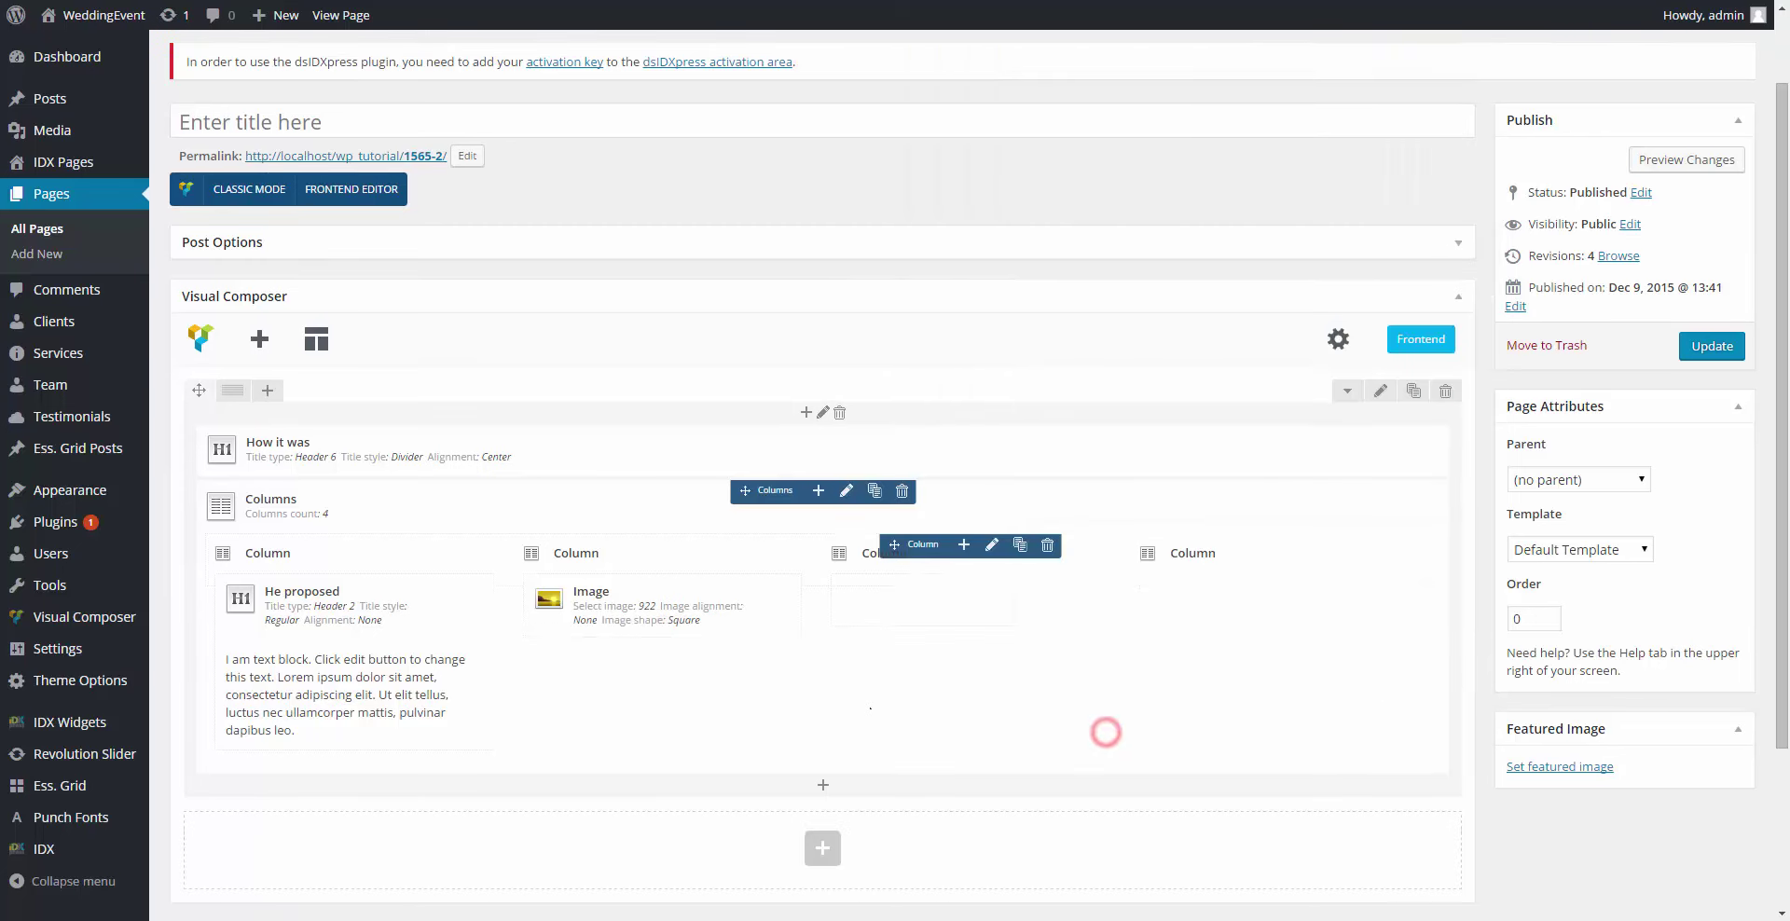
pyautogui.click(962, 450)
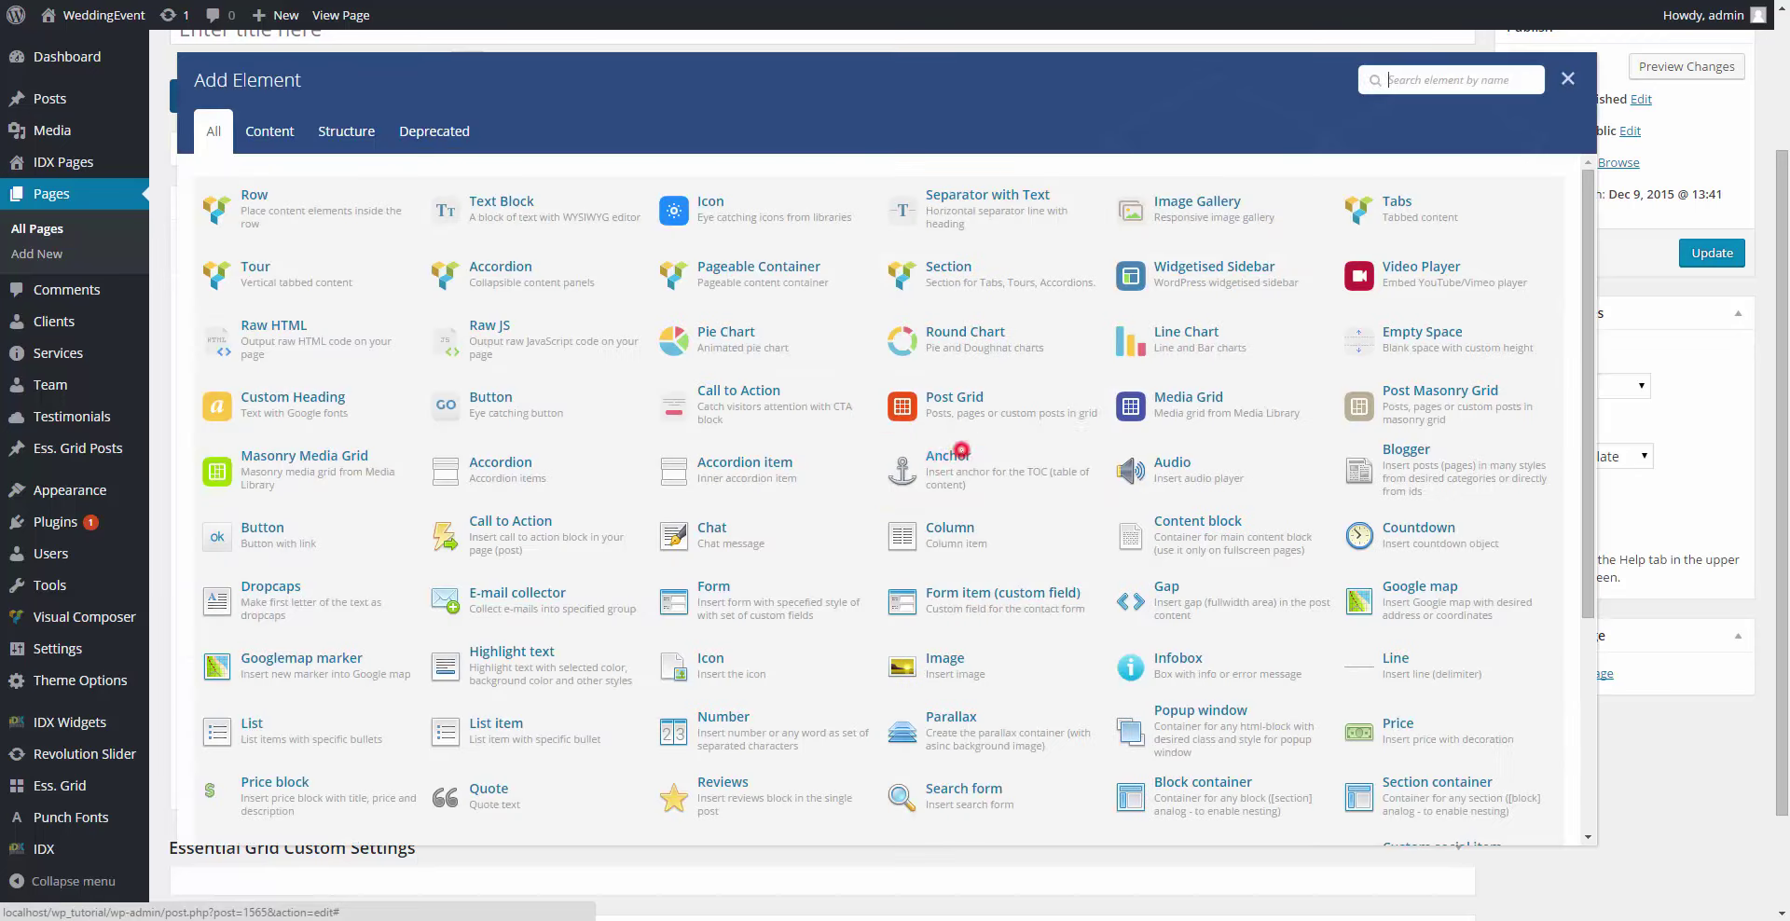
pyautogui.write('ima')
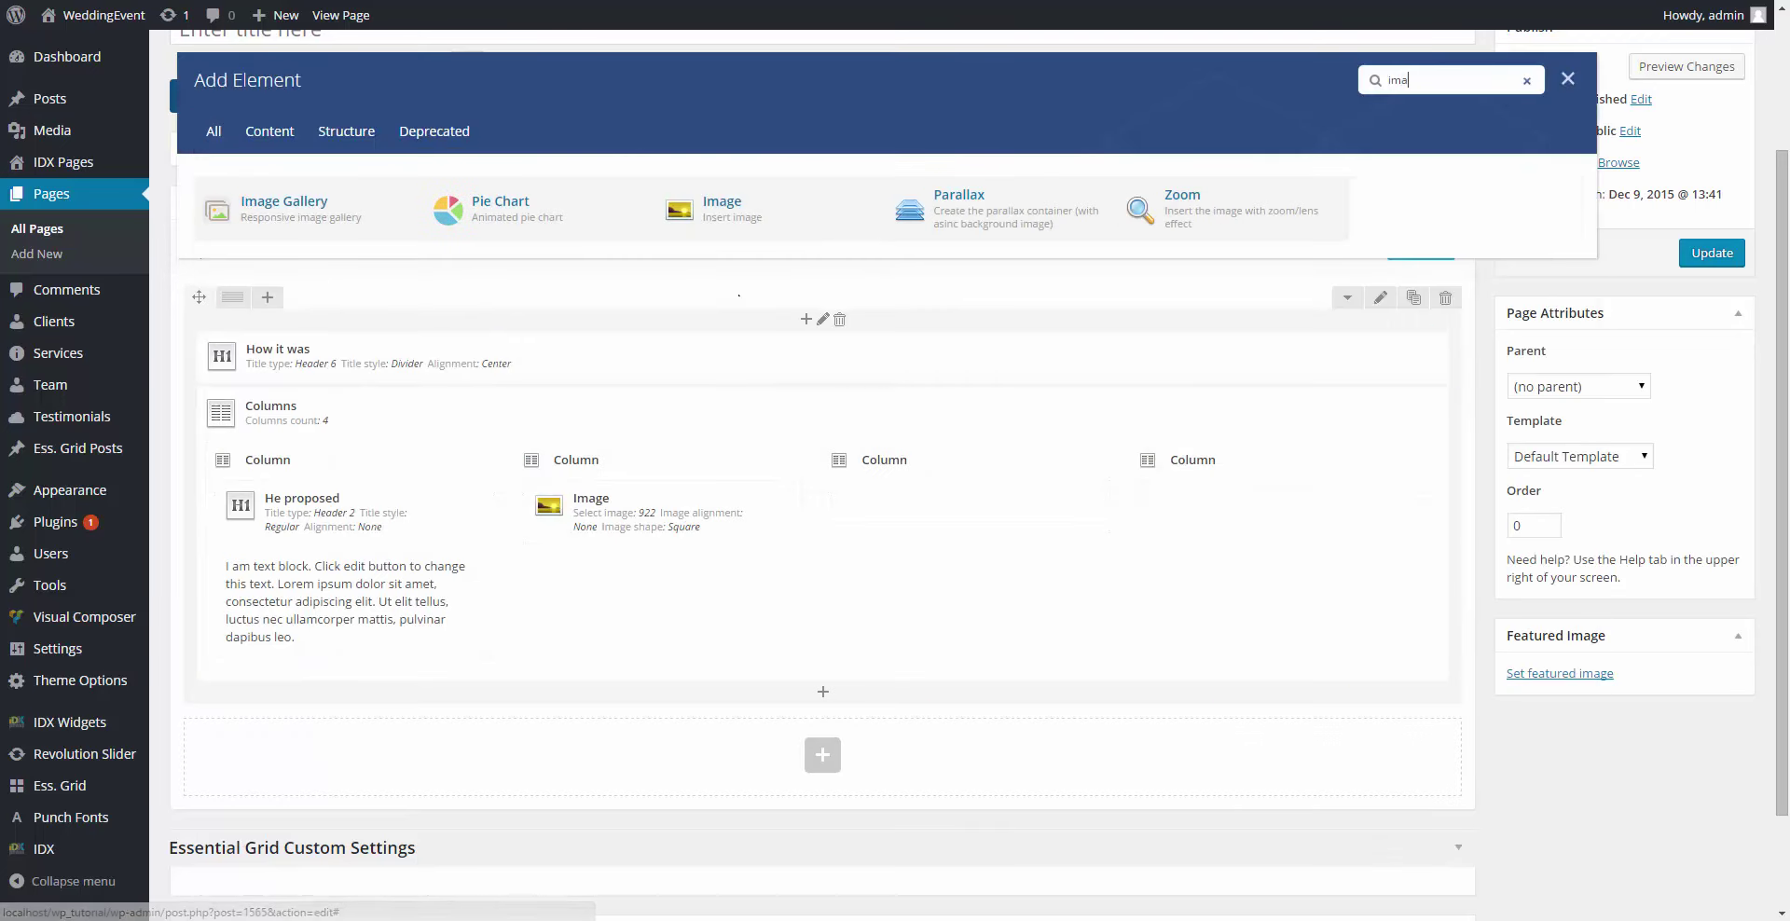
pyautogui.click(707, 217)
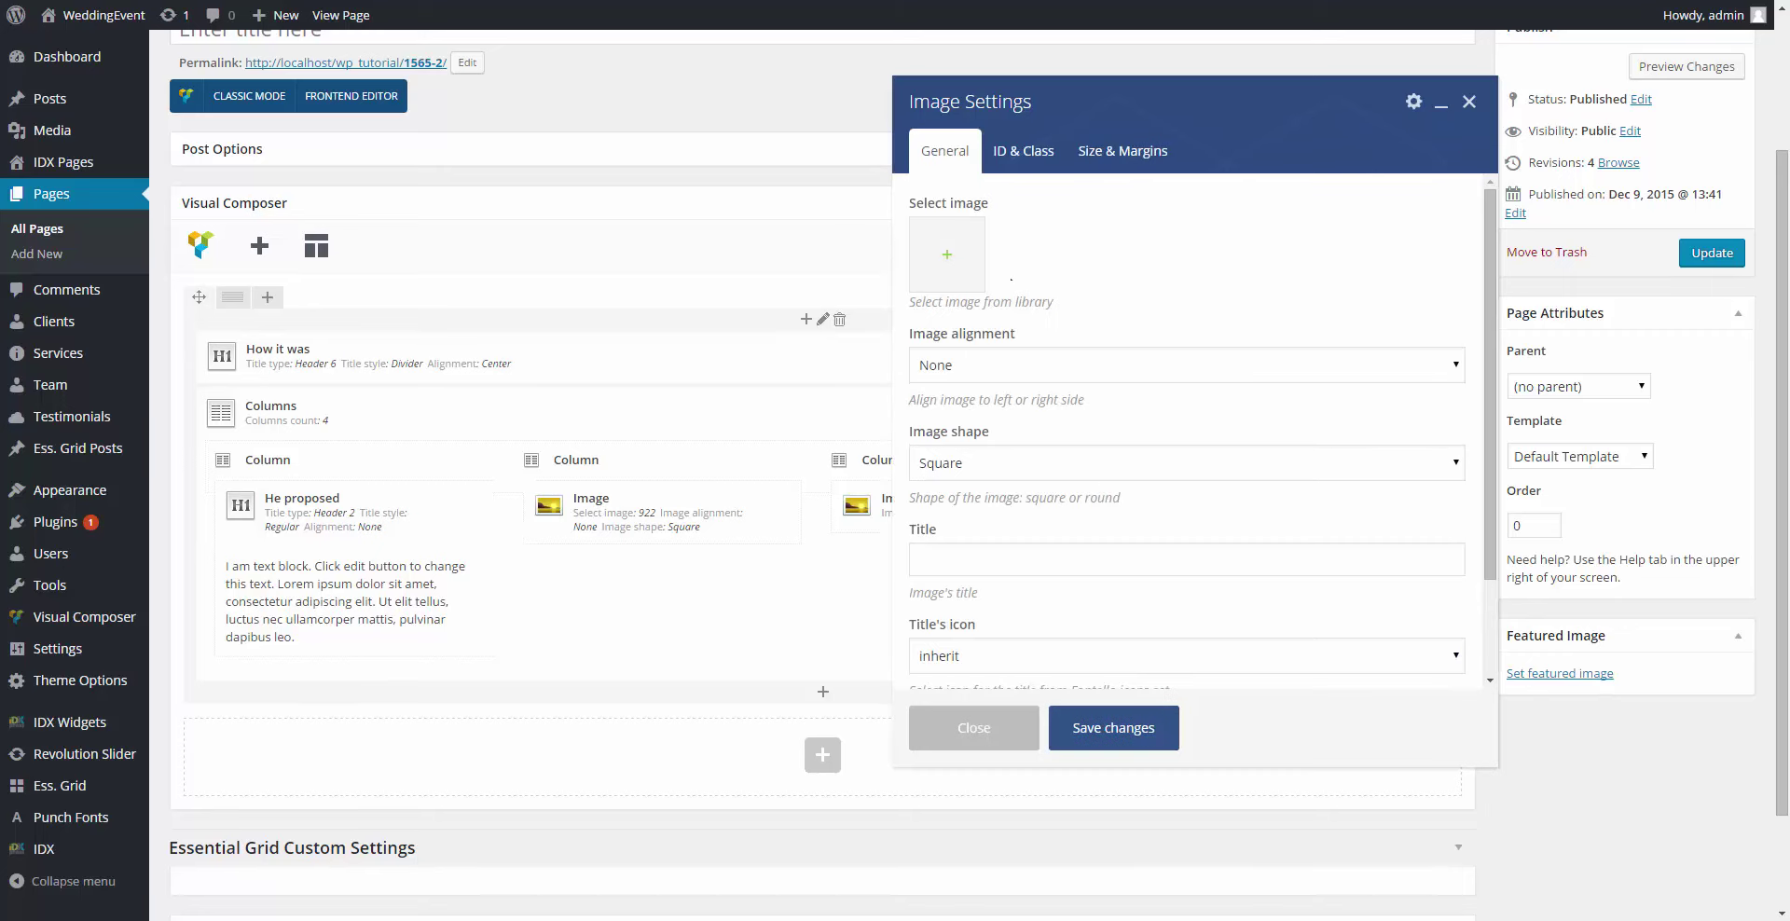
# Step: Set joanna.jpg from the media library as the image of the third column's Image element
pyautogui.click(947, 268)
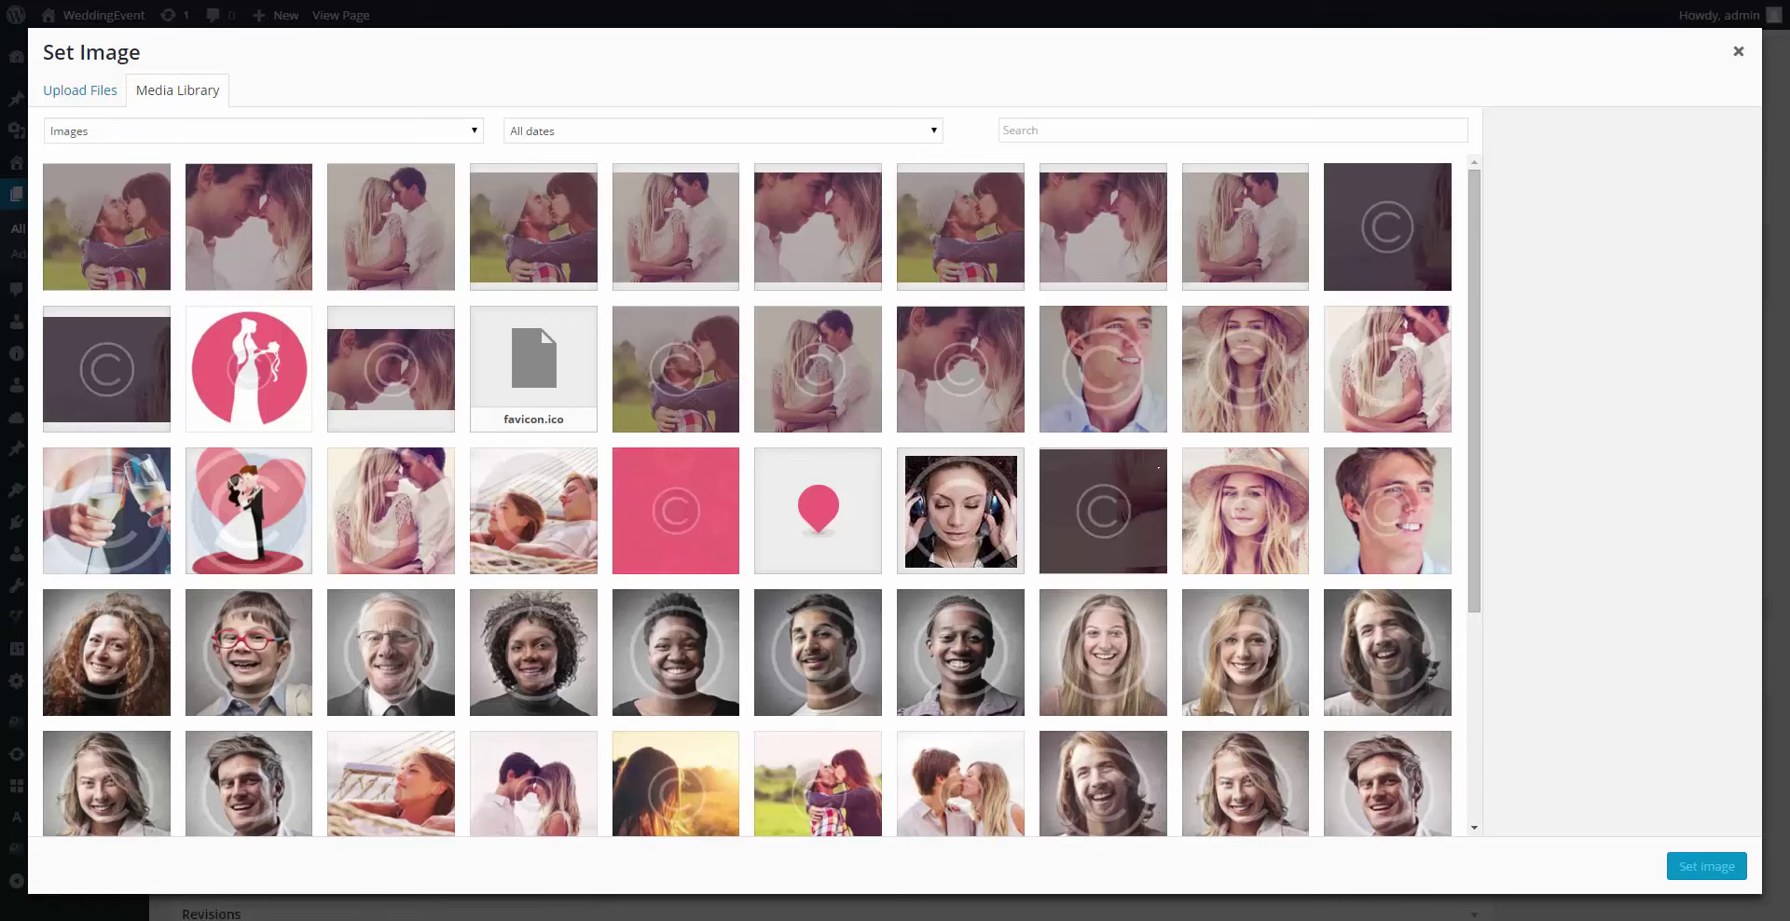
pyautogui.click(1205, 523)
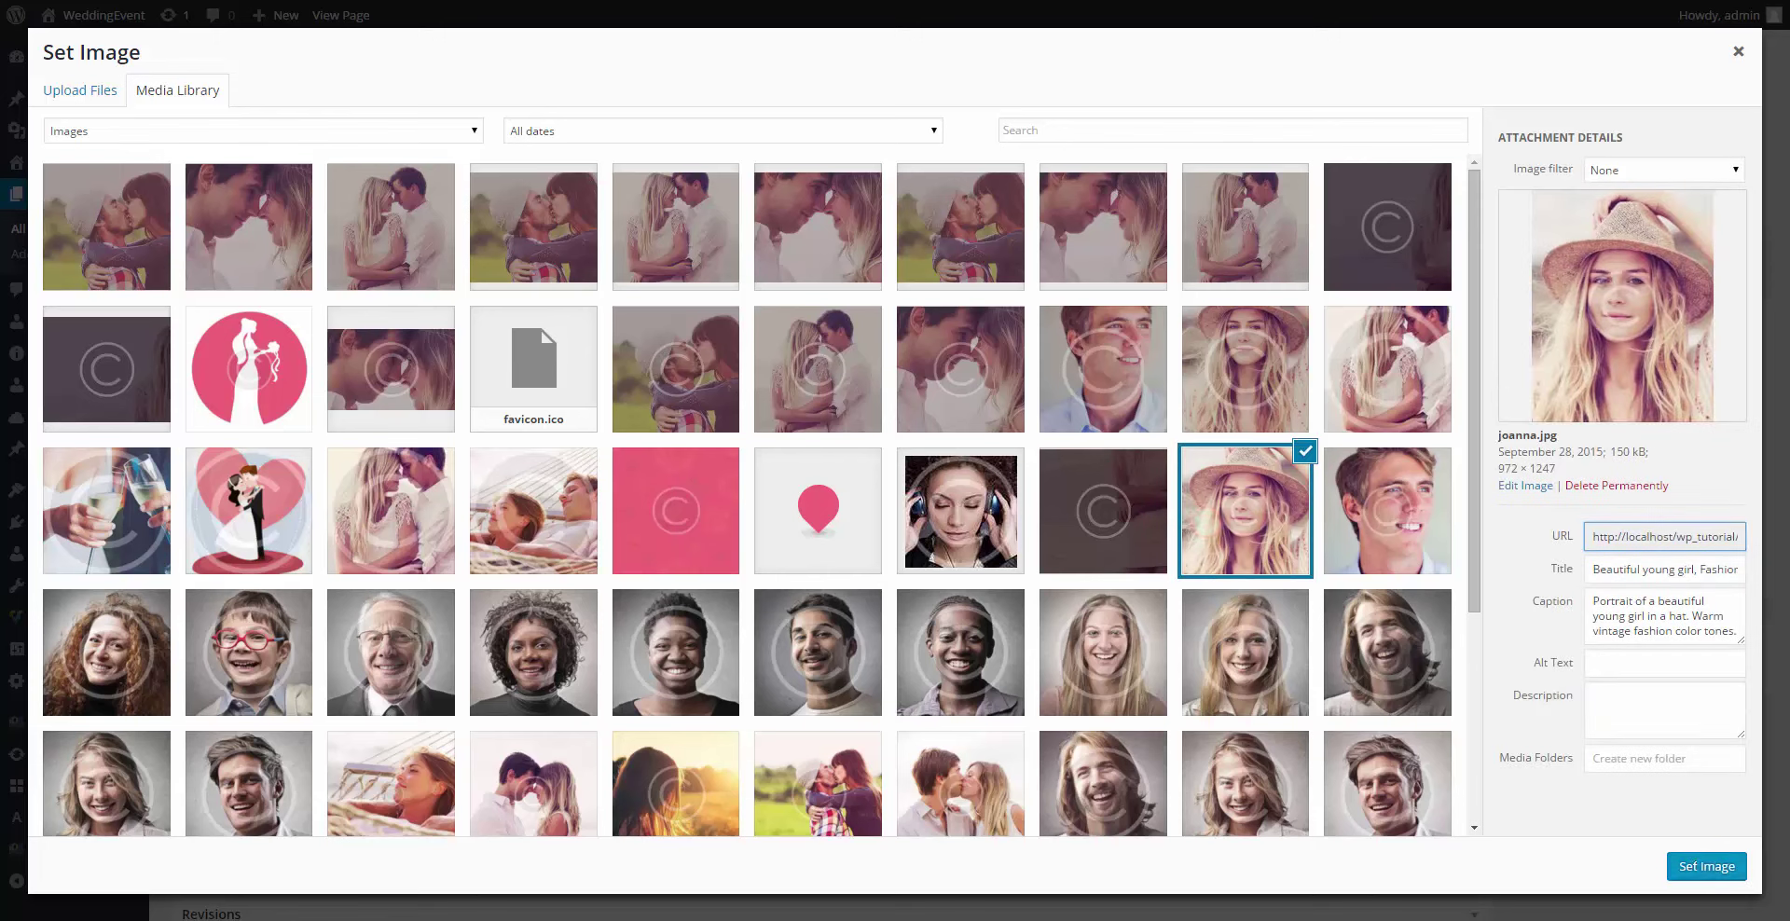
pyautogui.click(1695, 865)
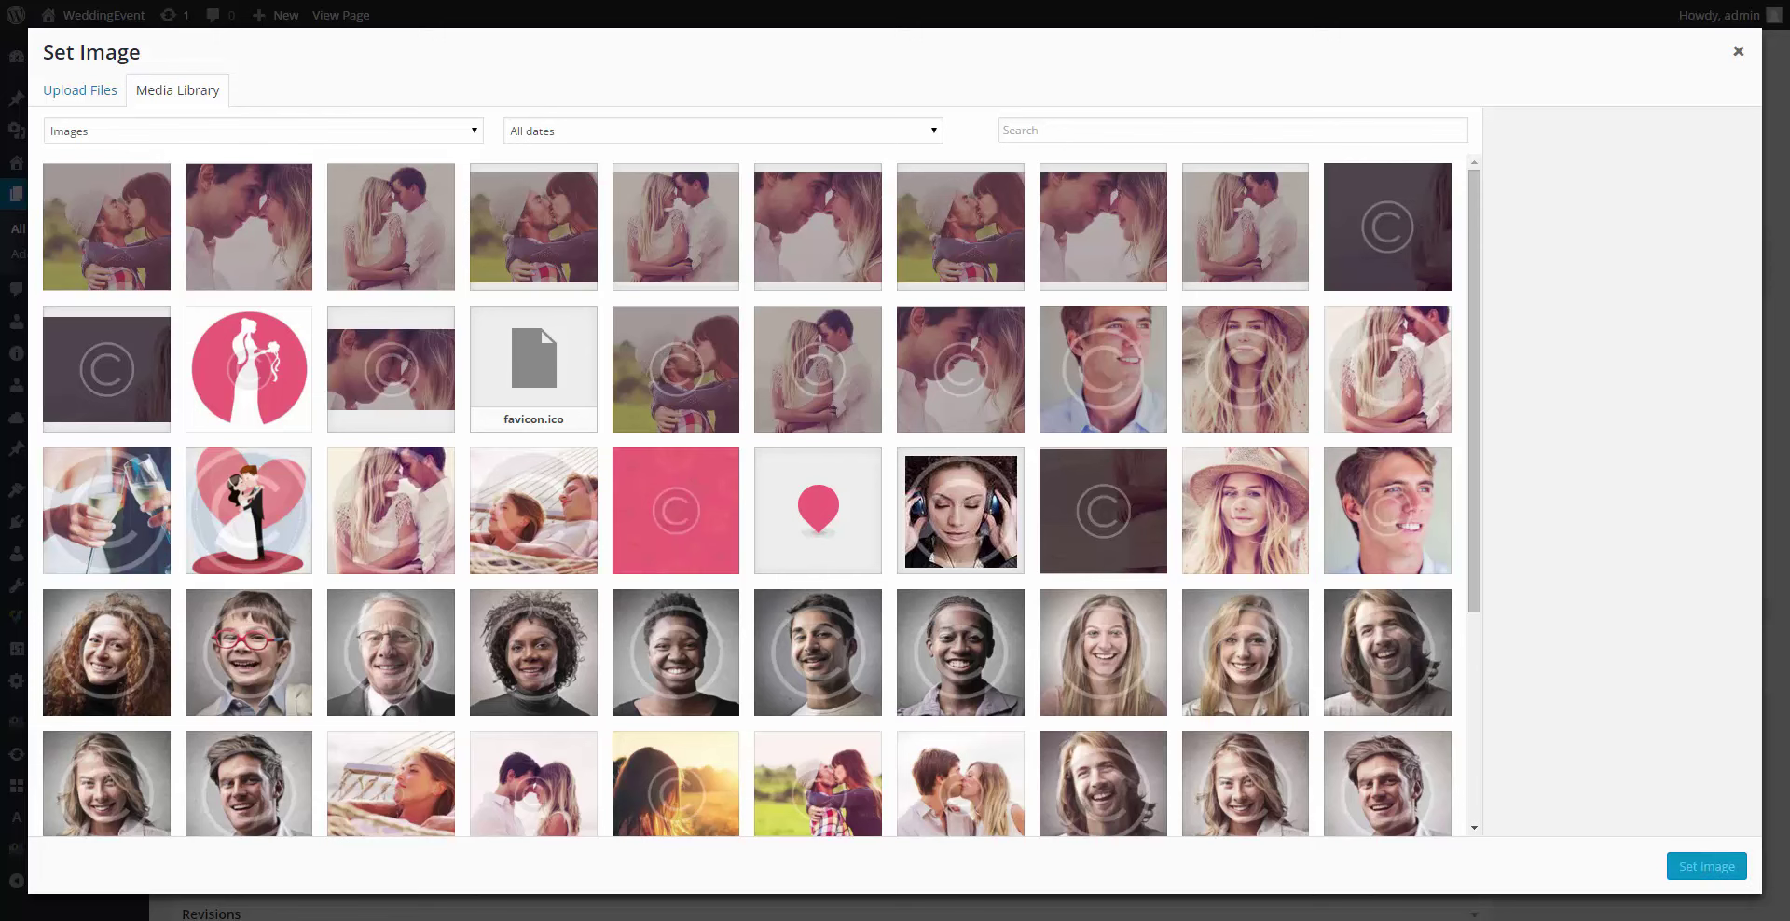
# Step: Review the third column image's general, ID & Class and Size & Margins settings and save them with their defaults
pyautogui.scroll(-1, 1092, 426)
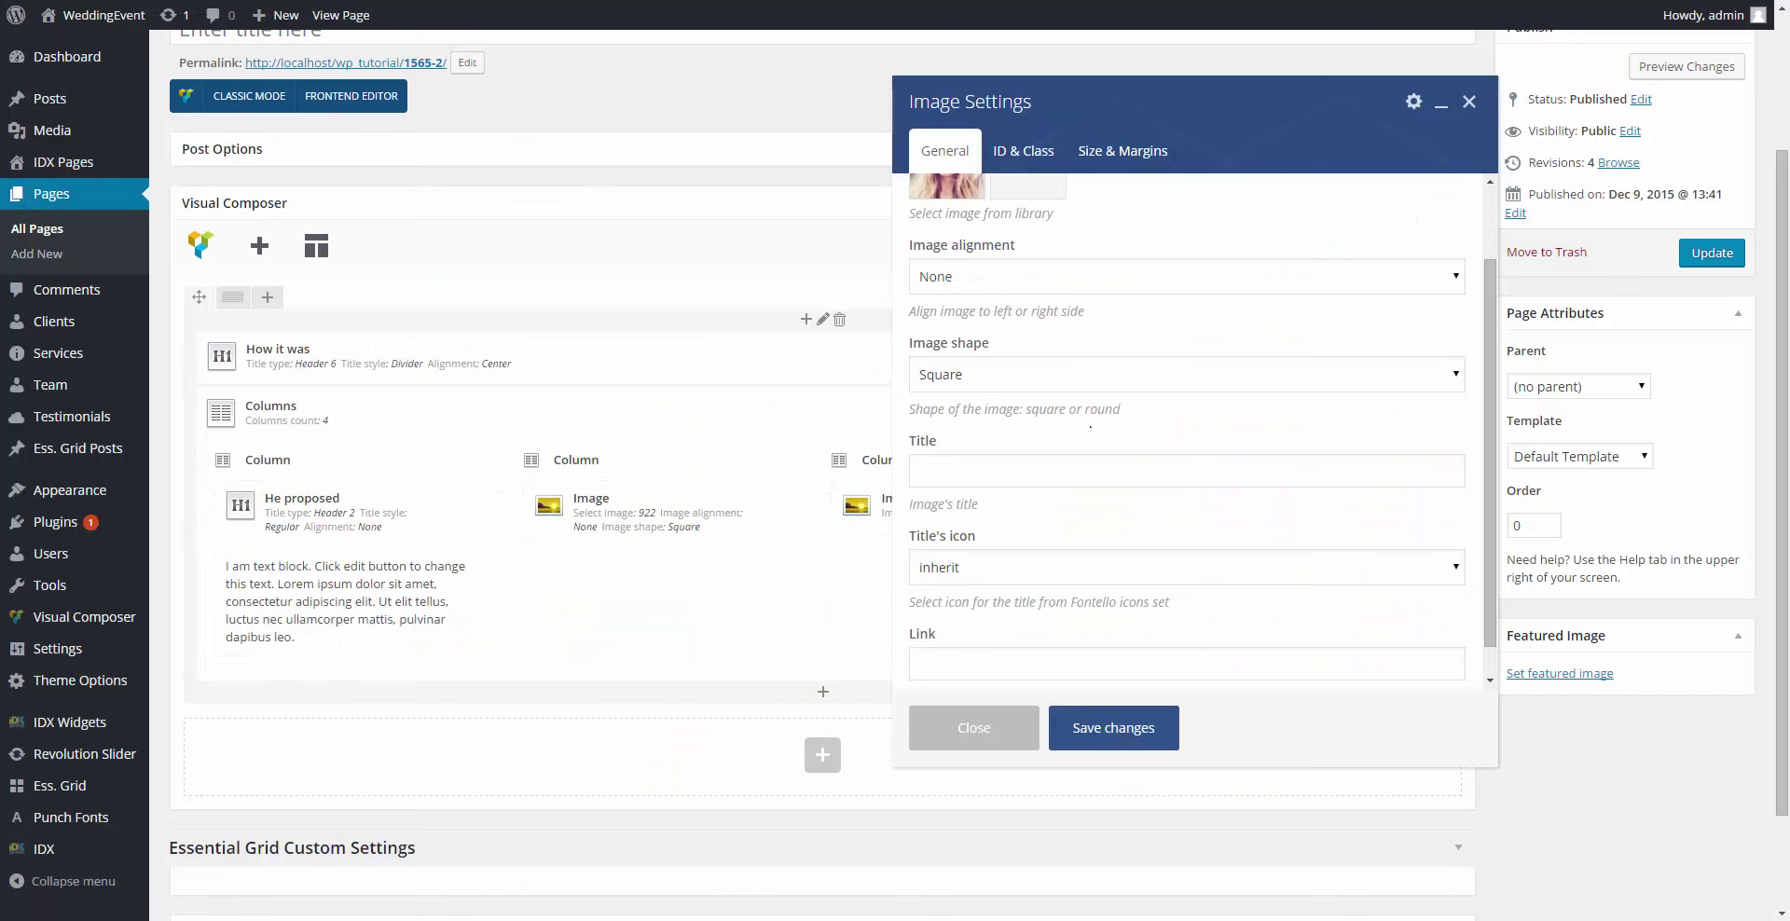
pyautogui.scroll(-1, 1096, 431)
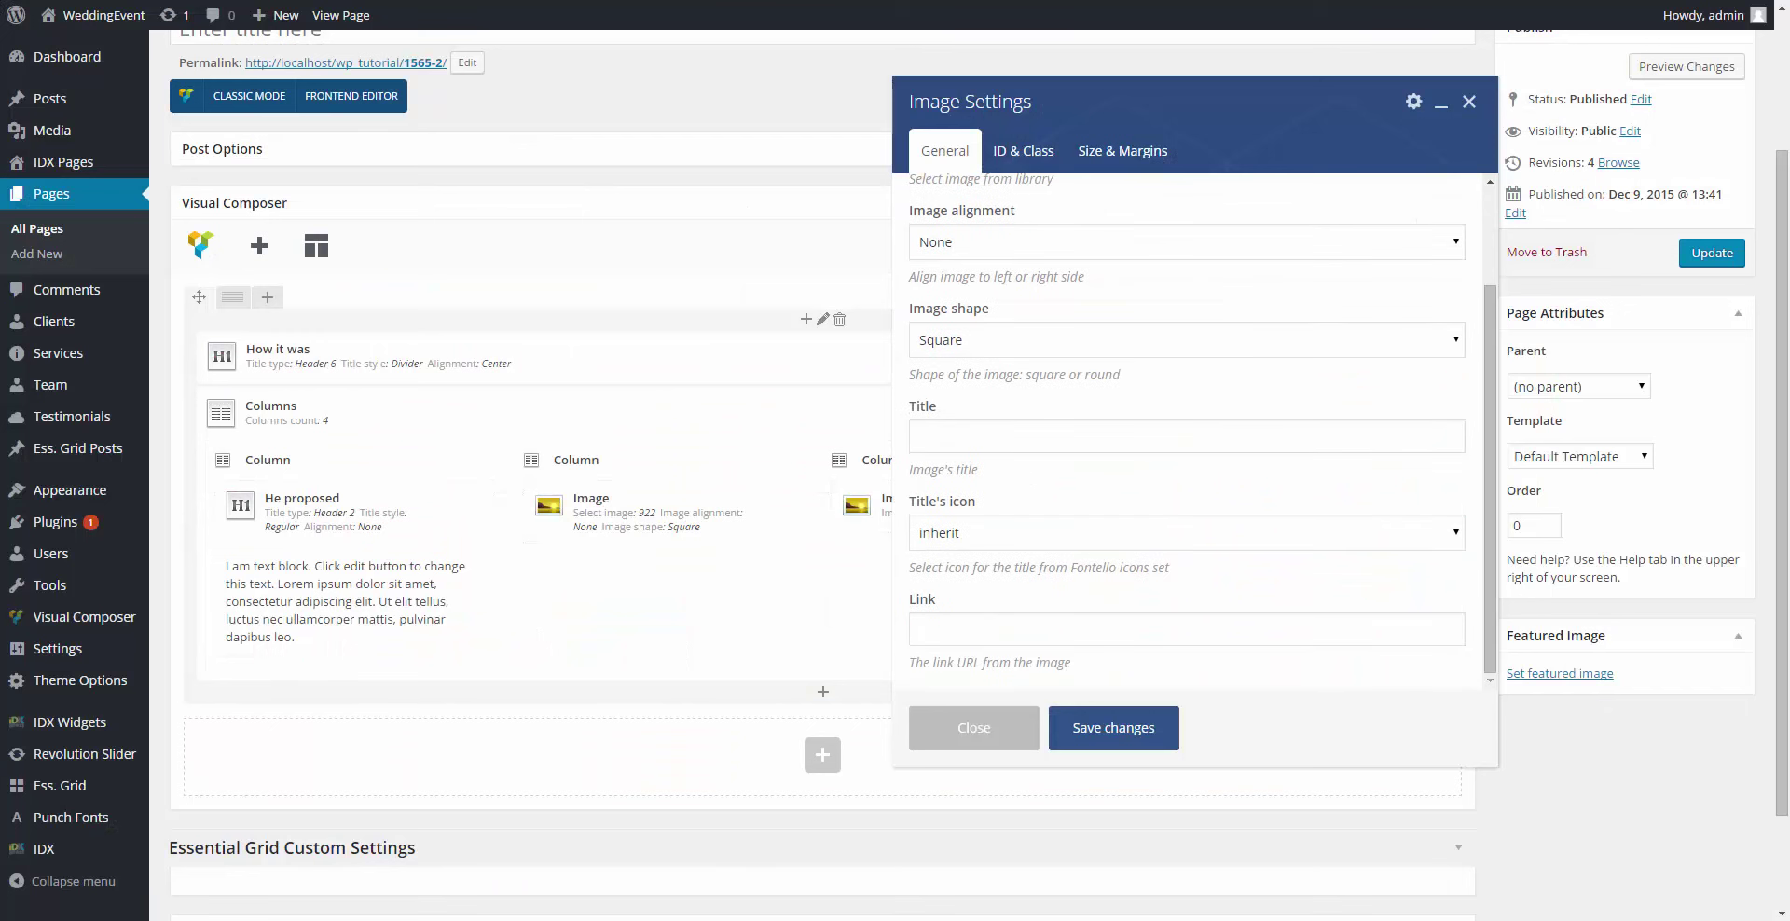
pyautogui.click(1024, 150)
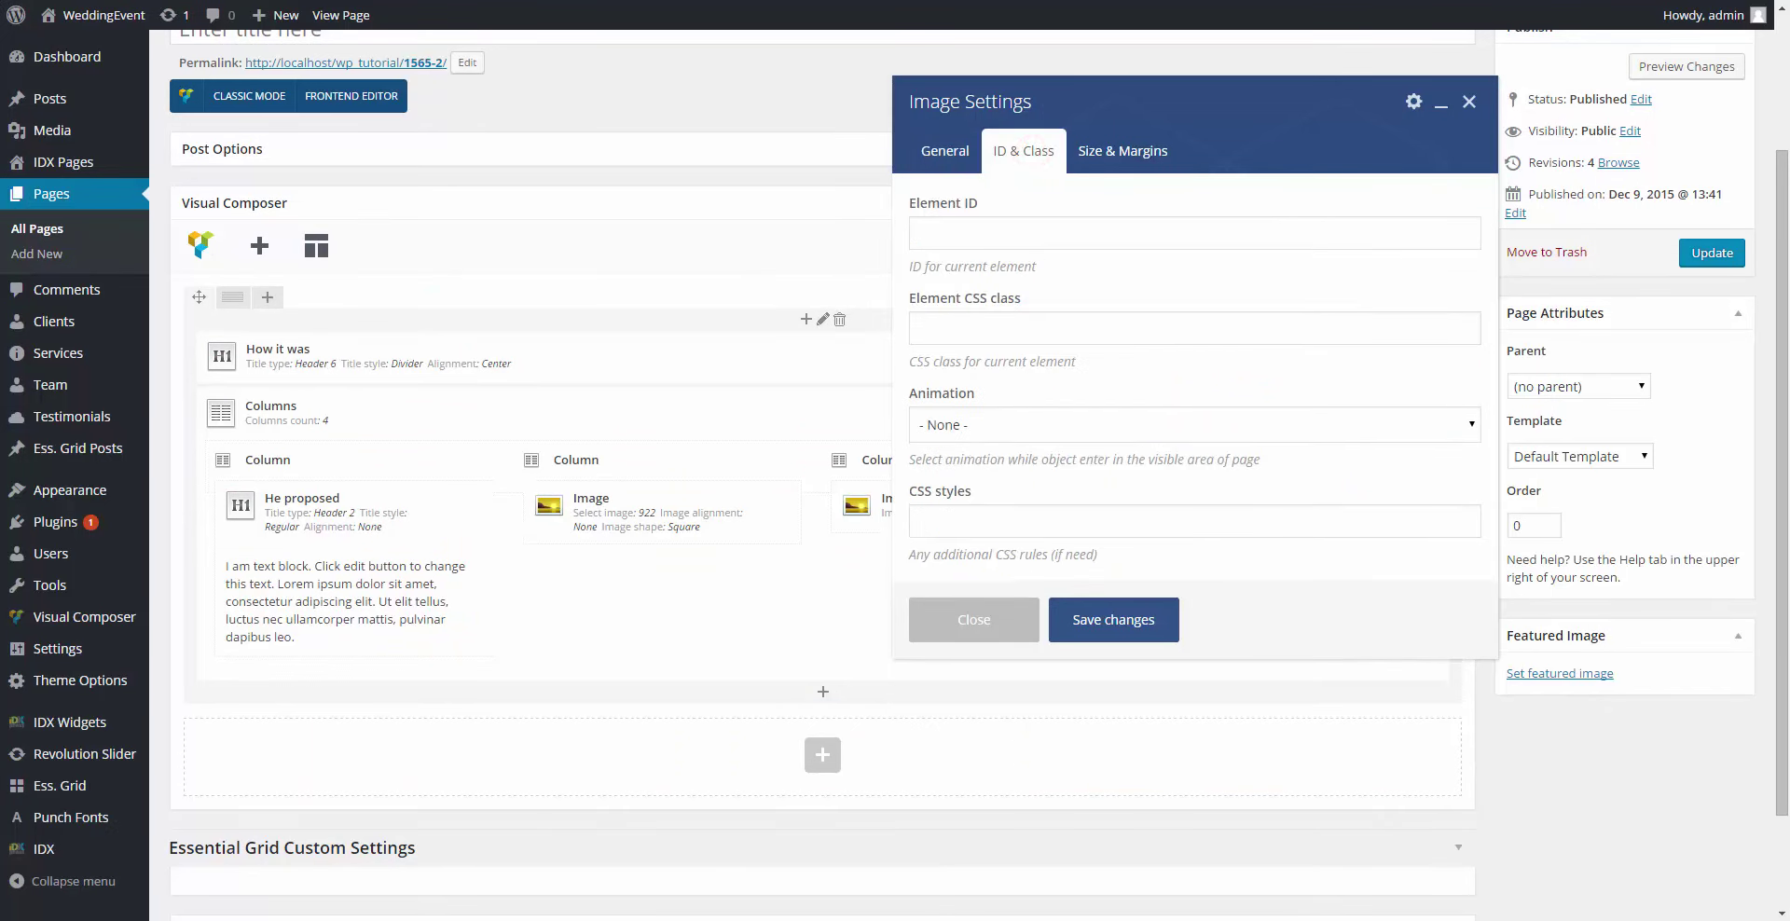
pyautogui.click(1110, 151)
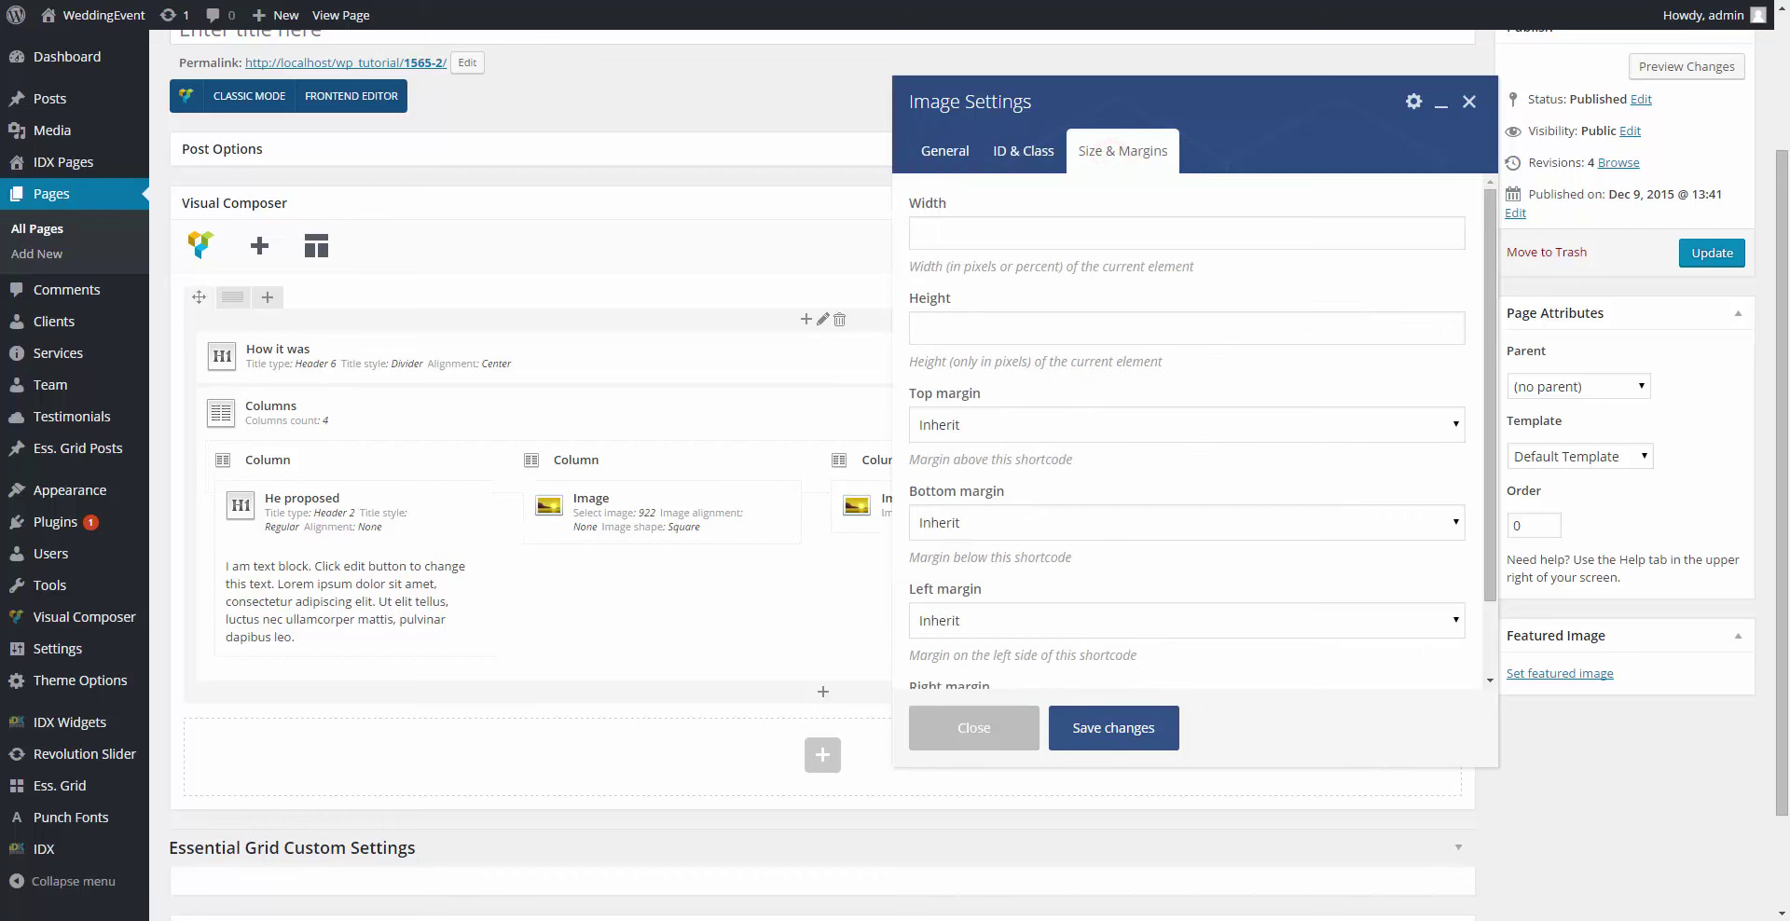
pyautogui.scroll(-4, 1112, 511)
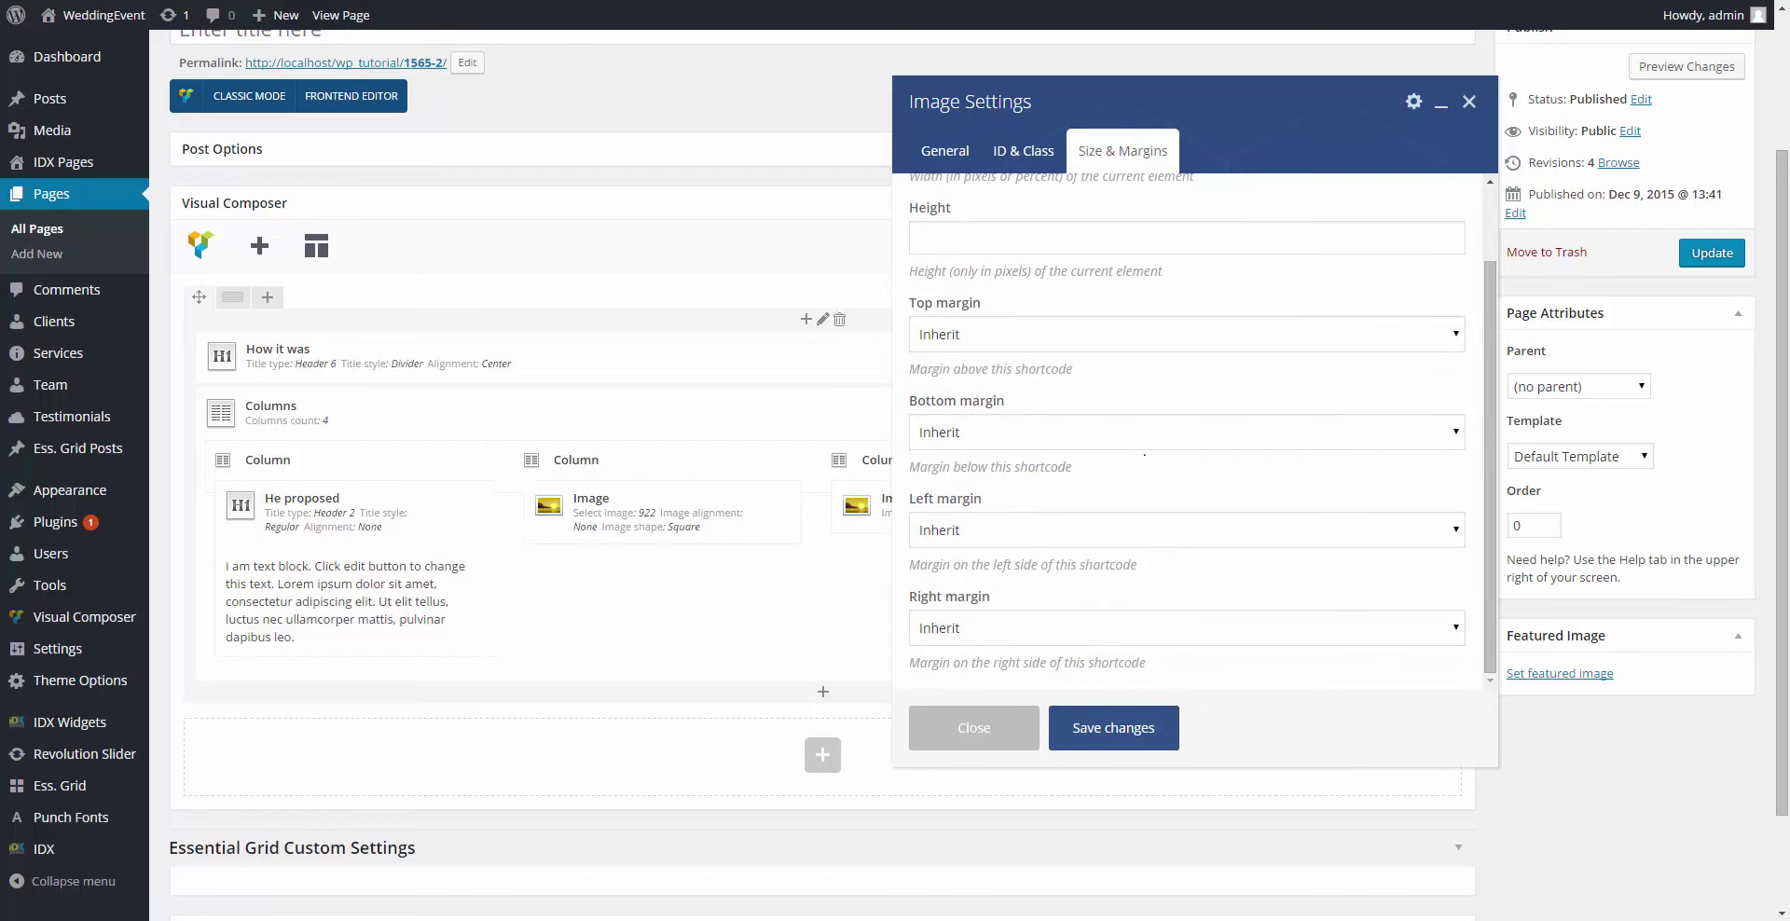
pyautogui.click(1065, 718)
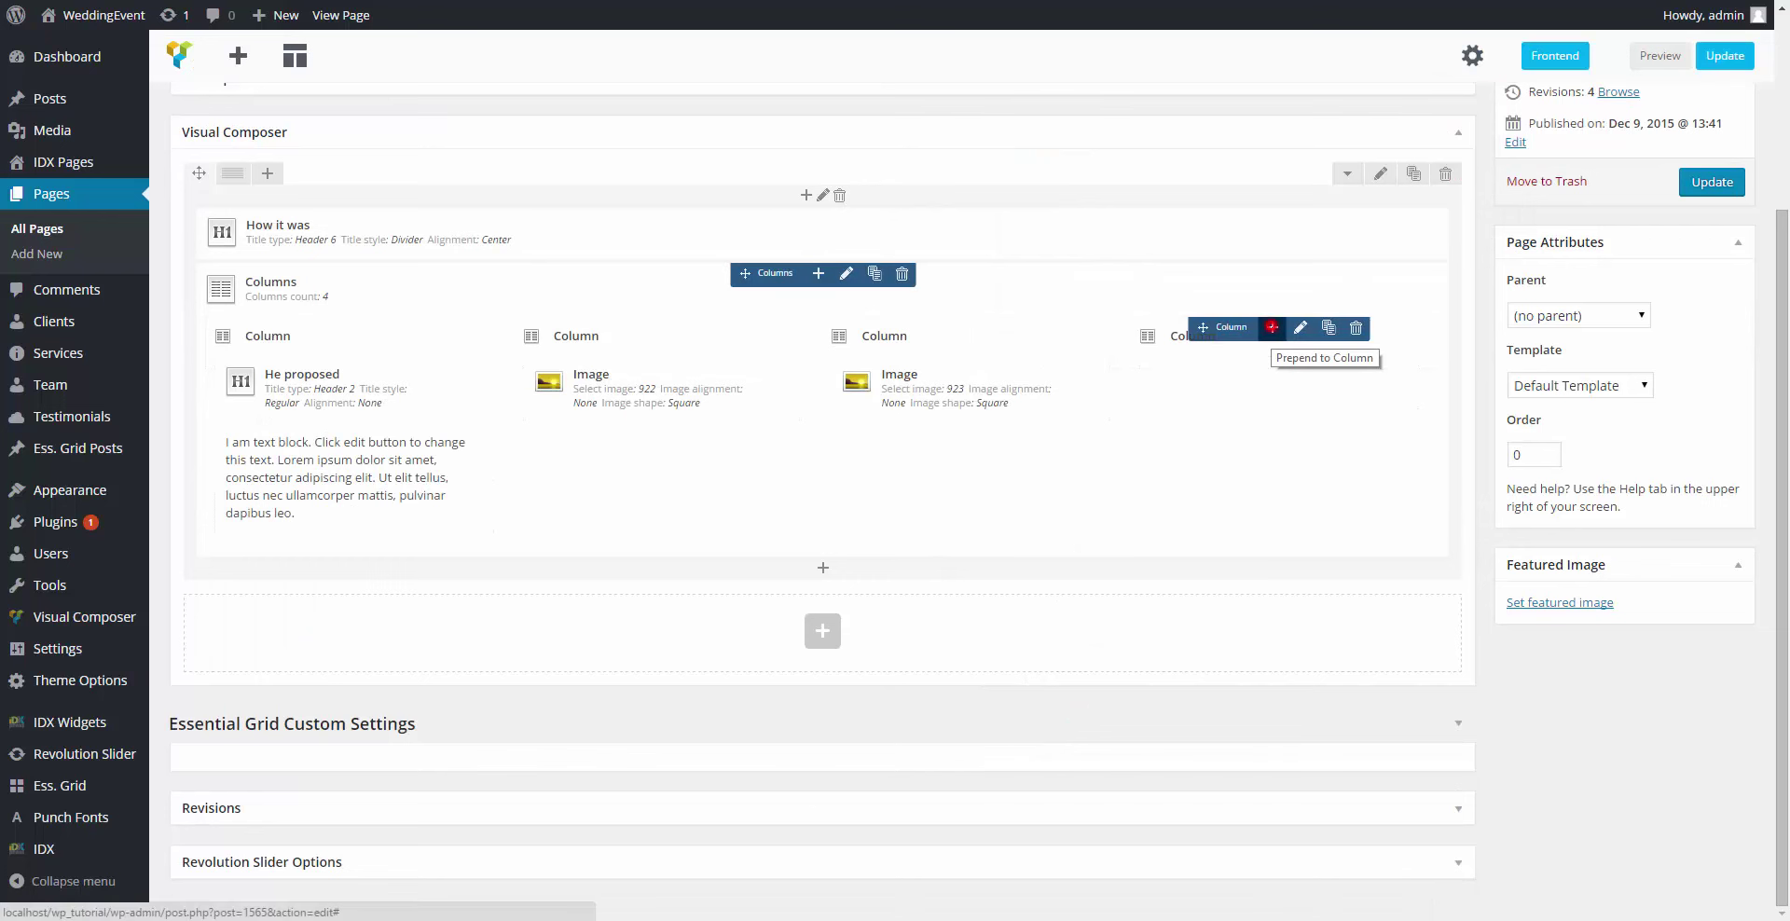
# Step: Add a Title element to the fourth column with the content "She" and "Said yes!" on separate lines
pyautogui.click(1271, 327)
pyautogui.write('tit')
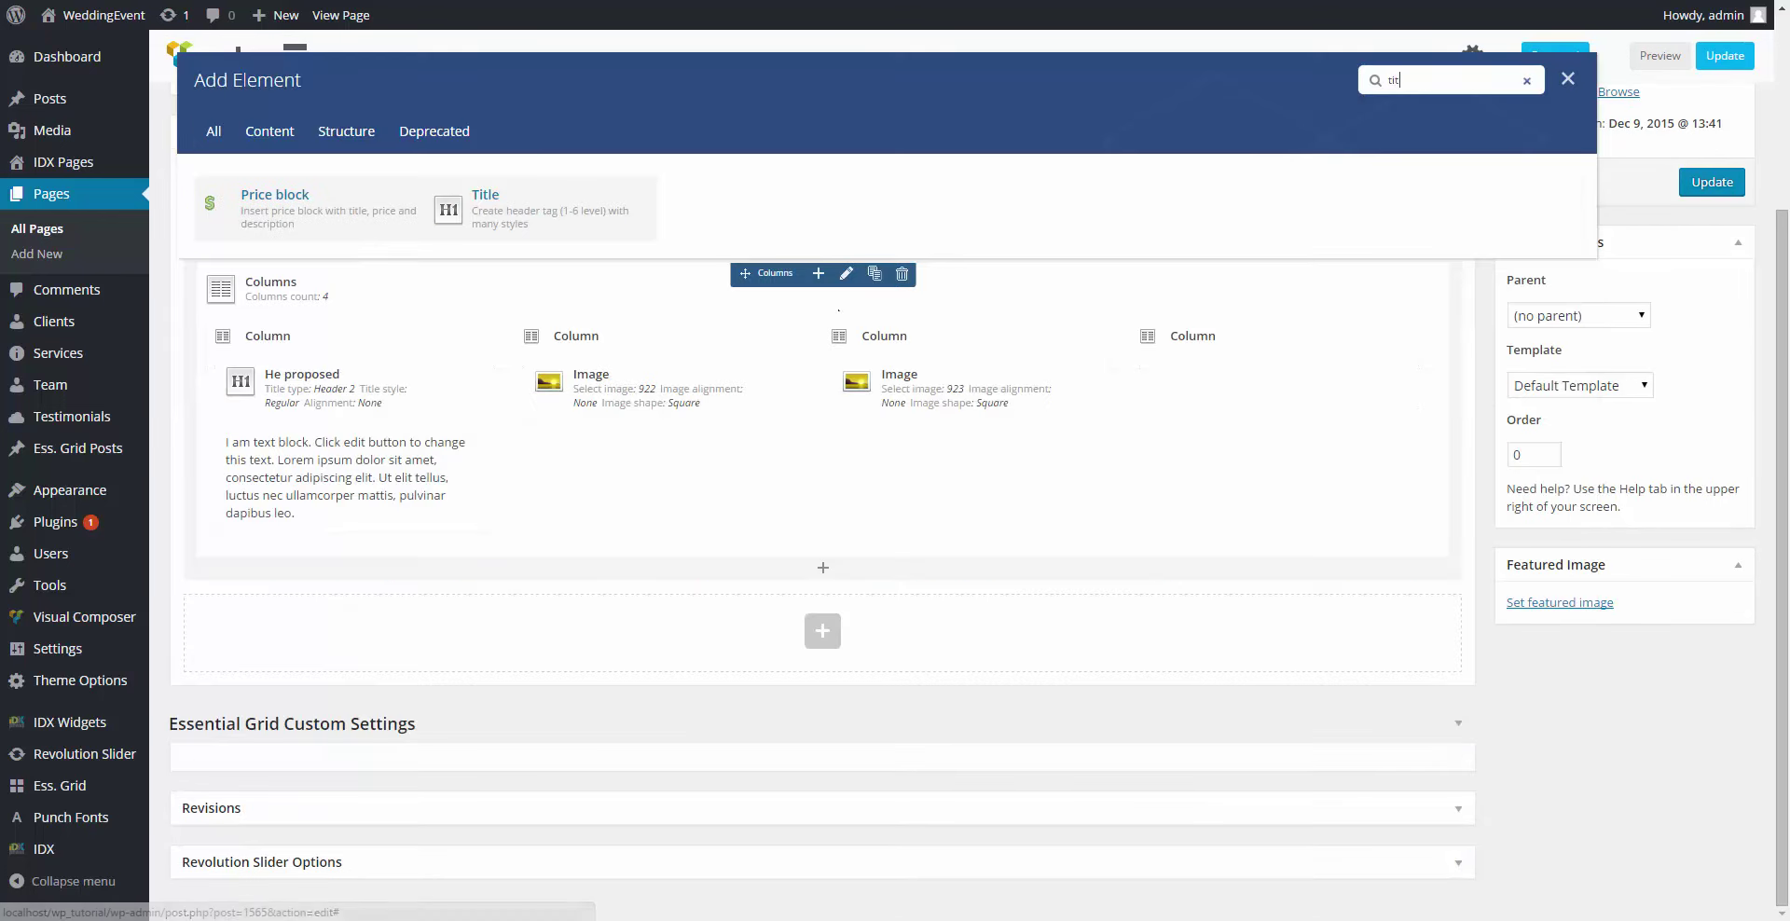
pyautogui.click(477, 210)
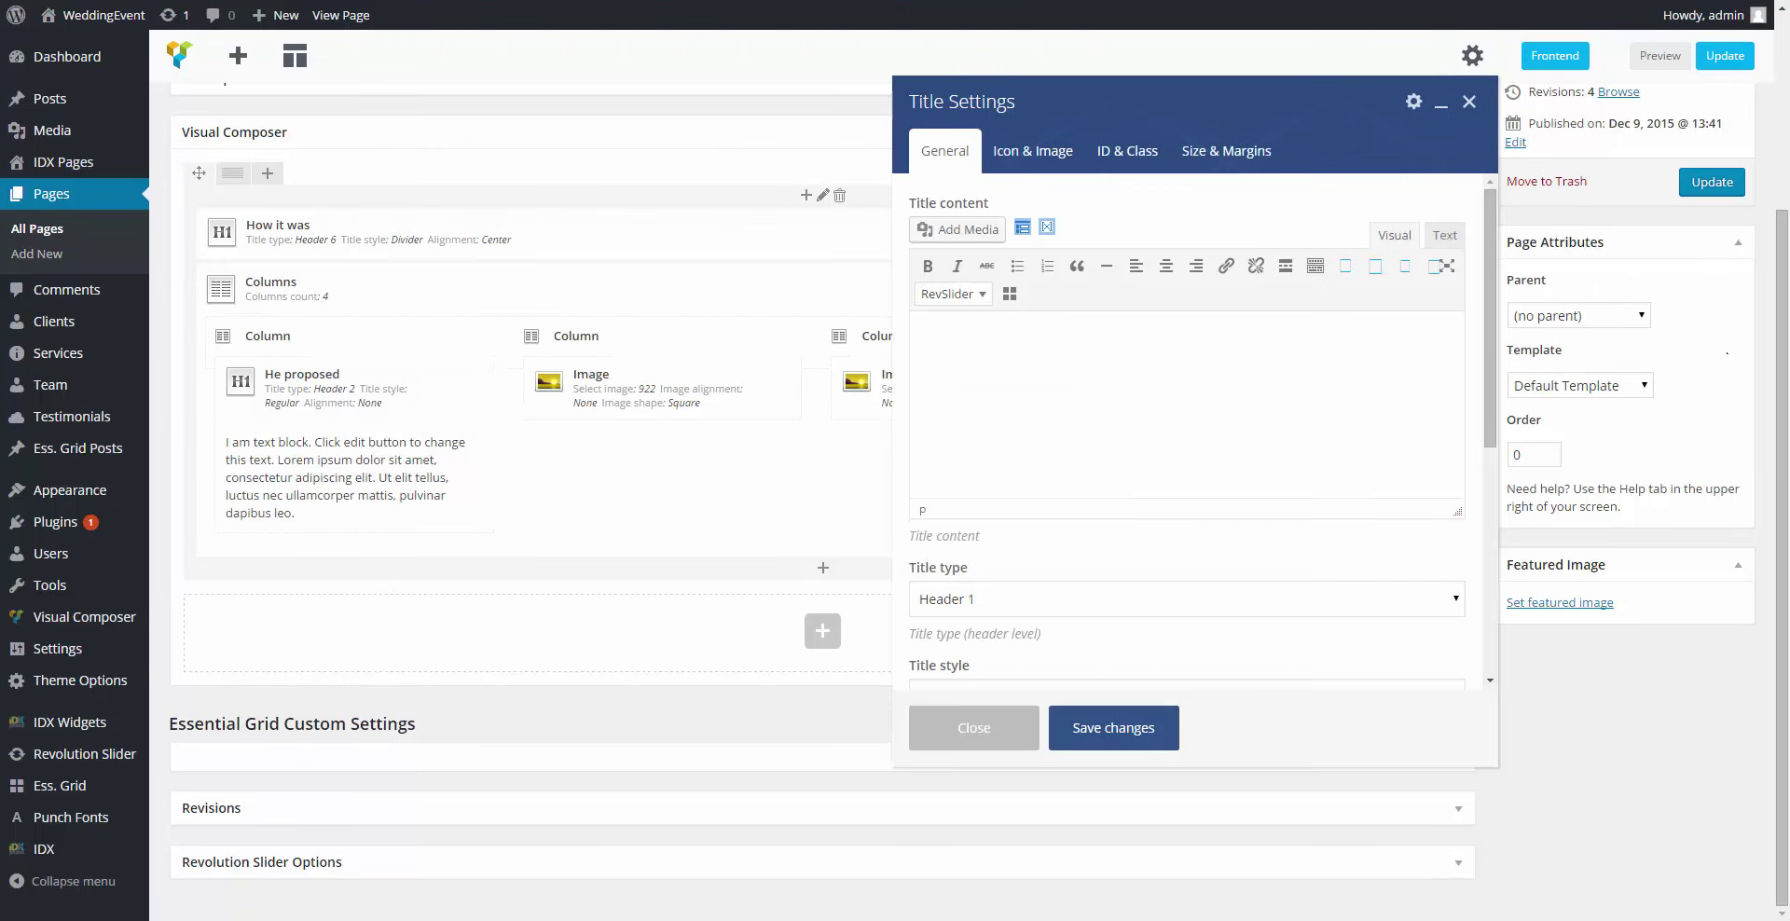
pyautogui.click(1114, 362)
pyautogui.write('She')
pyautogui.press('Return')
pyautogui.write('Said yes')
# Step: In the title content's HTML source, start a span tag with the class "damion accent1" before "yes!"
pyautogui.click(1445, 235)
pyautogui.click(950, 337)
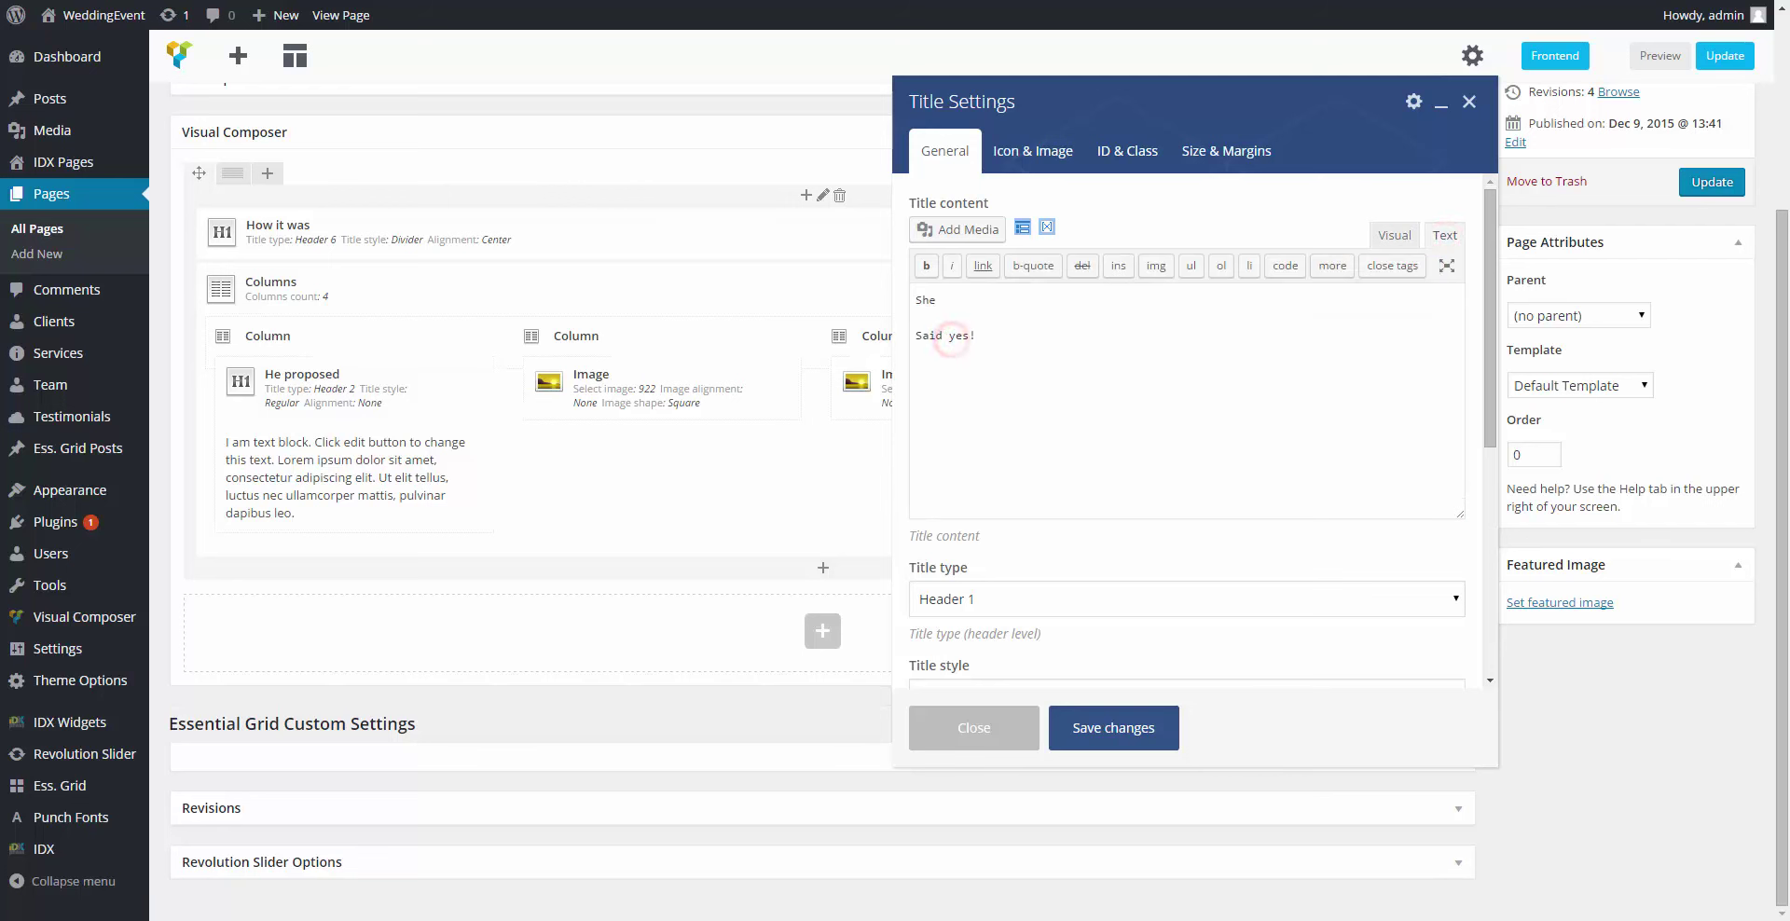
pyautogui.write('<spa')
pyautogui.write('n')
pyautogui.write(' class=')
pyautogui.write('""')
pyautogui.write('damion')
pyautogui.write(' accent')
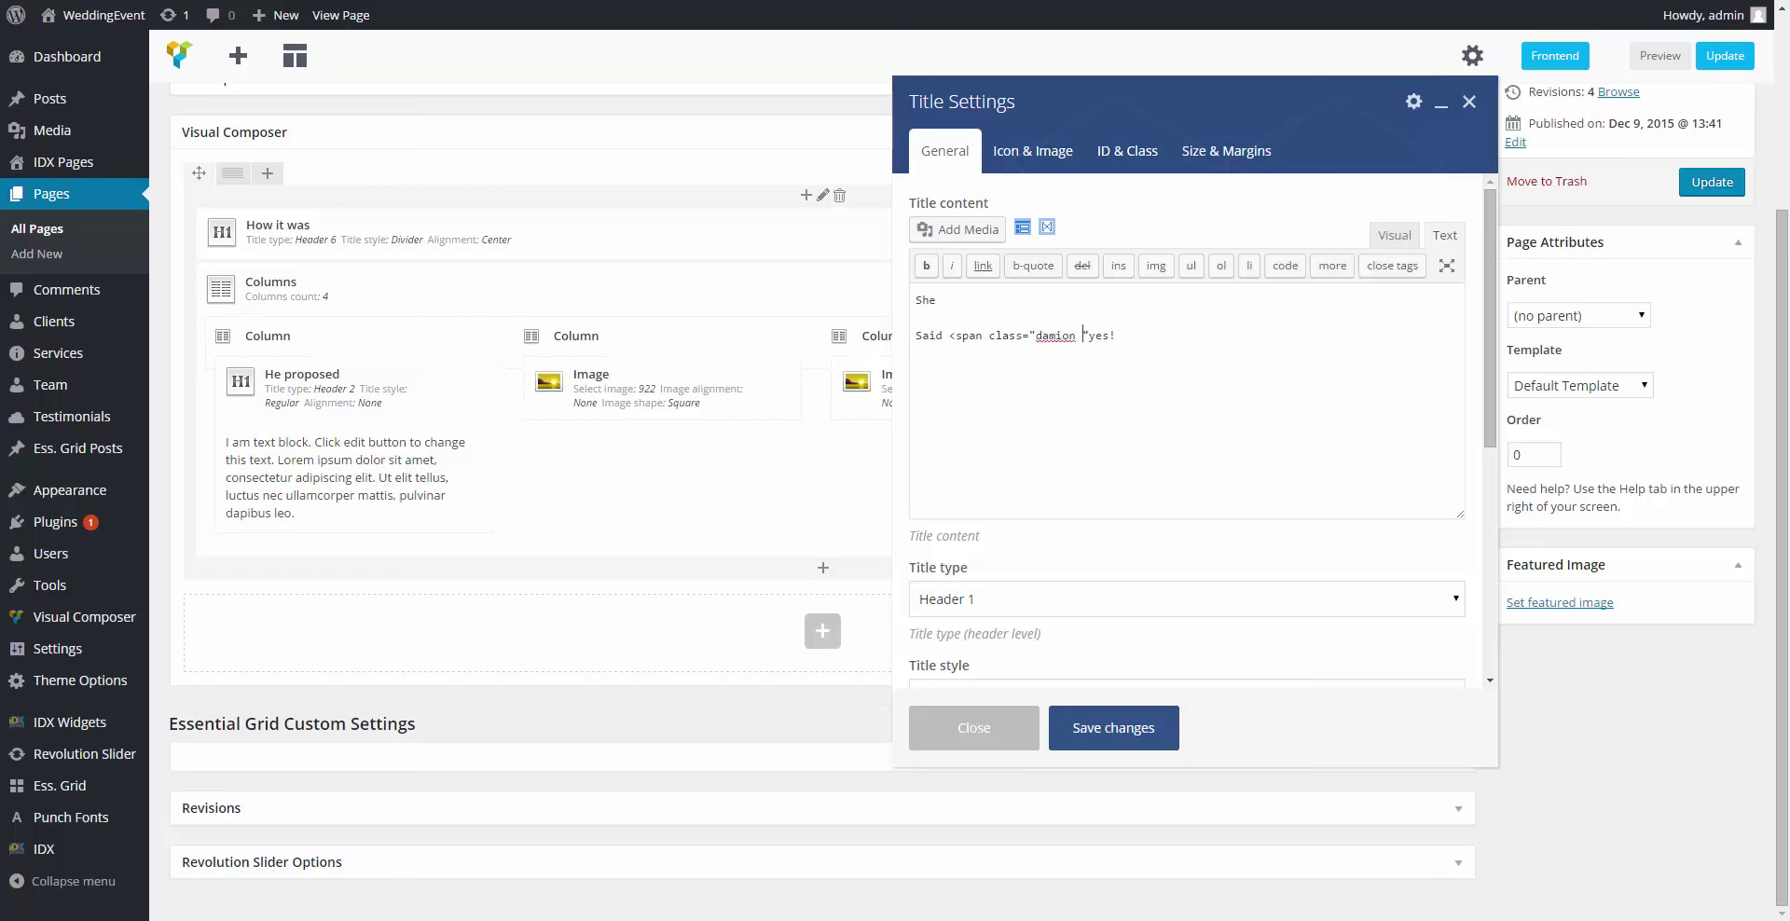
pyautogui.write('1')
# Step: Add the inline style "margin-right: 4px" to the span tag
pyautogui.click(1135, 335)
pyautogui.write('style')
pyautogui.write('=""')
pyautogui.write('margin')
pyautogui.write('-right')
pyautogui.write(': 4p')
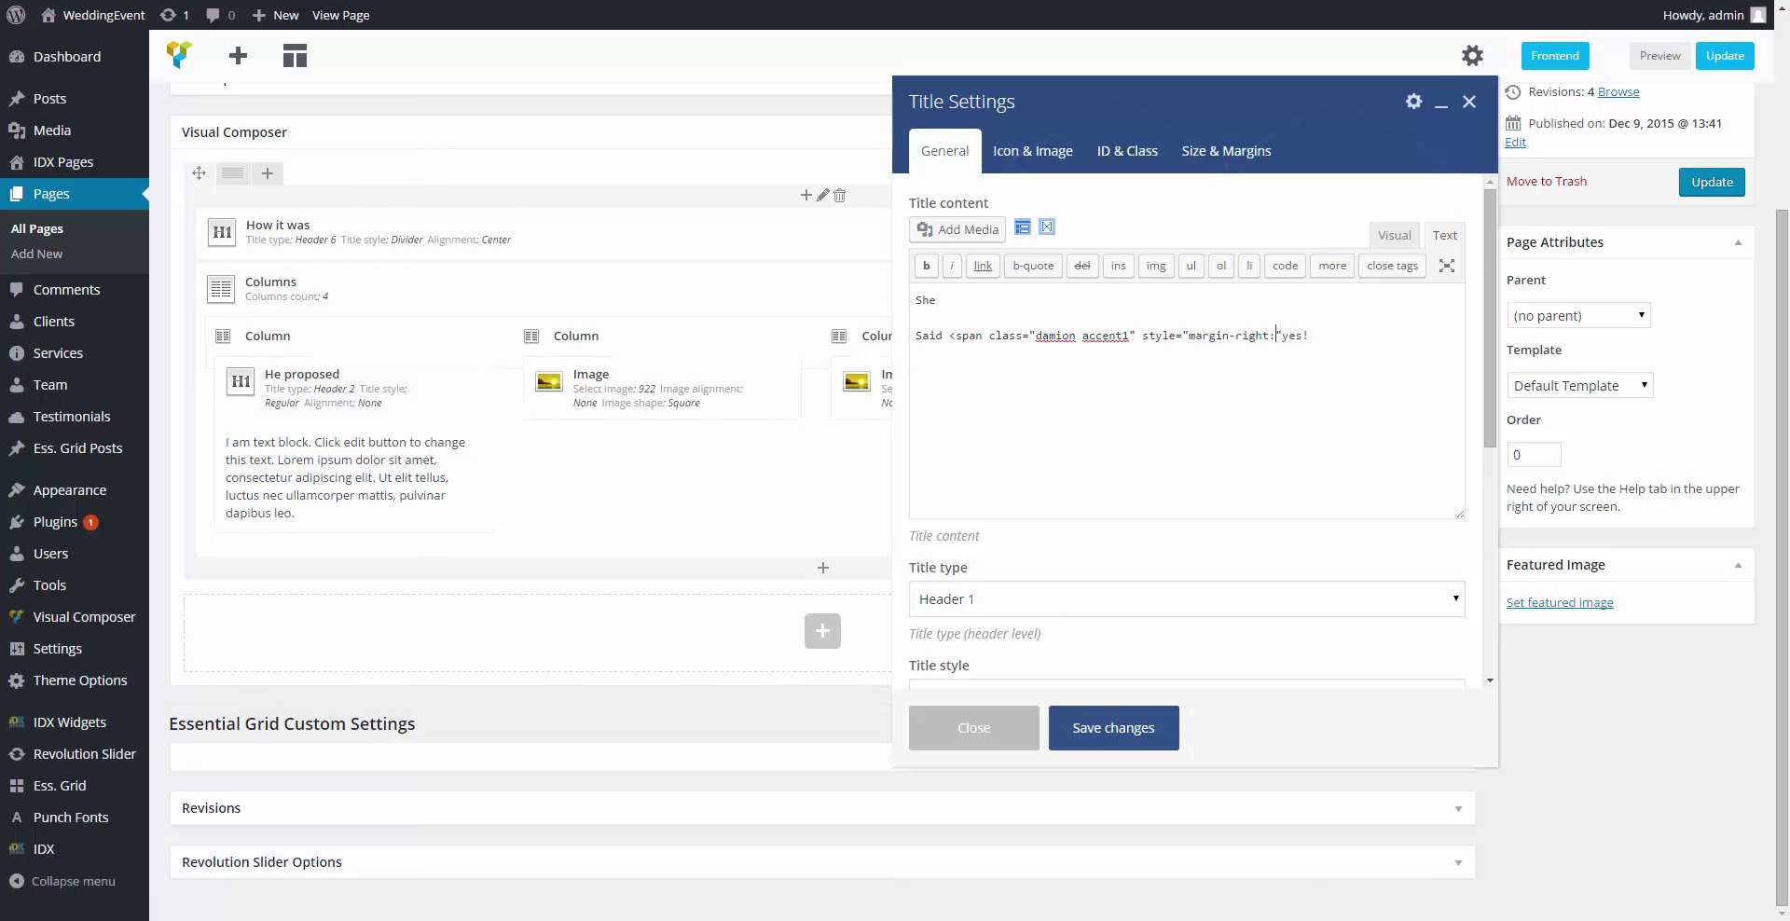
pyautogui.write('x')
# Step: Complete the span around "yes!" with its closing tag and return the title content to the visual view
pyautogui.press('Right')
pyautogui.write('>yes!<s')
pyautogui.press('BackSpace')
pyautogui.write('/span')
pyautogui.click(1395, 234)
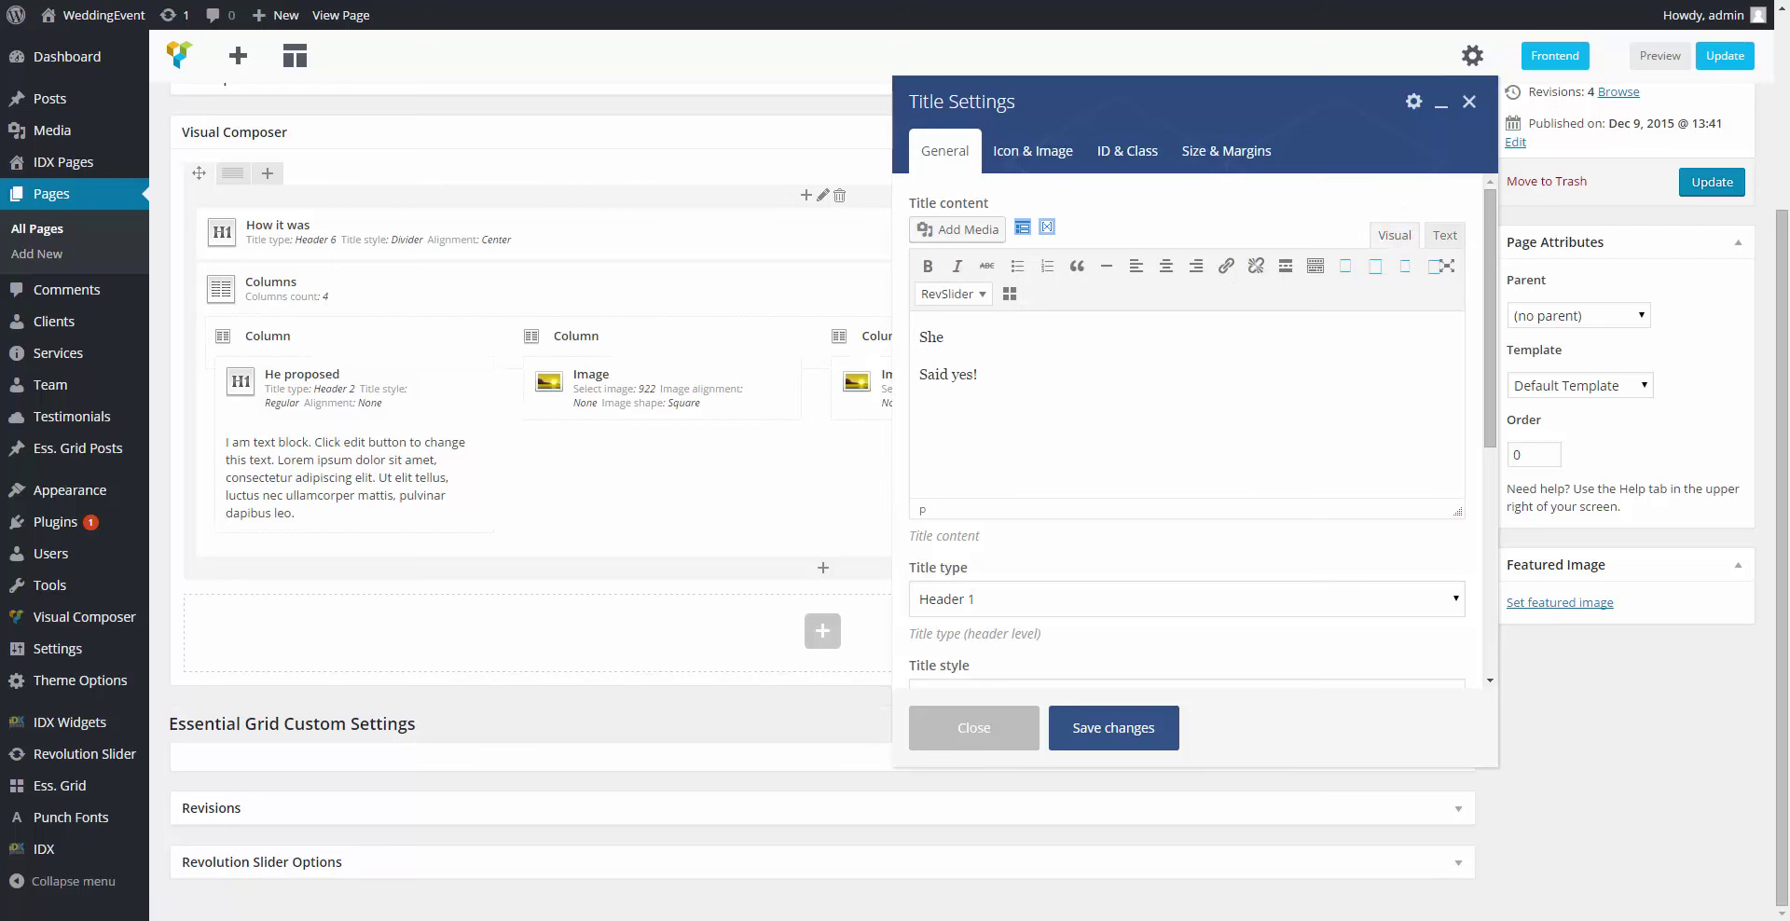
# Step: Set the title type to Header 2 and its alignment to Right, keeping the Regular title style
pyautogui.scroll(-2, 1187, 428)
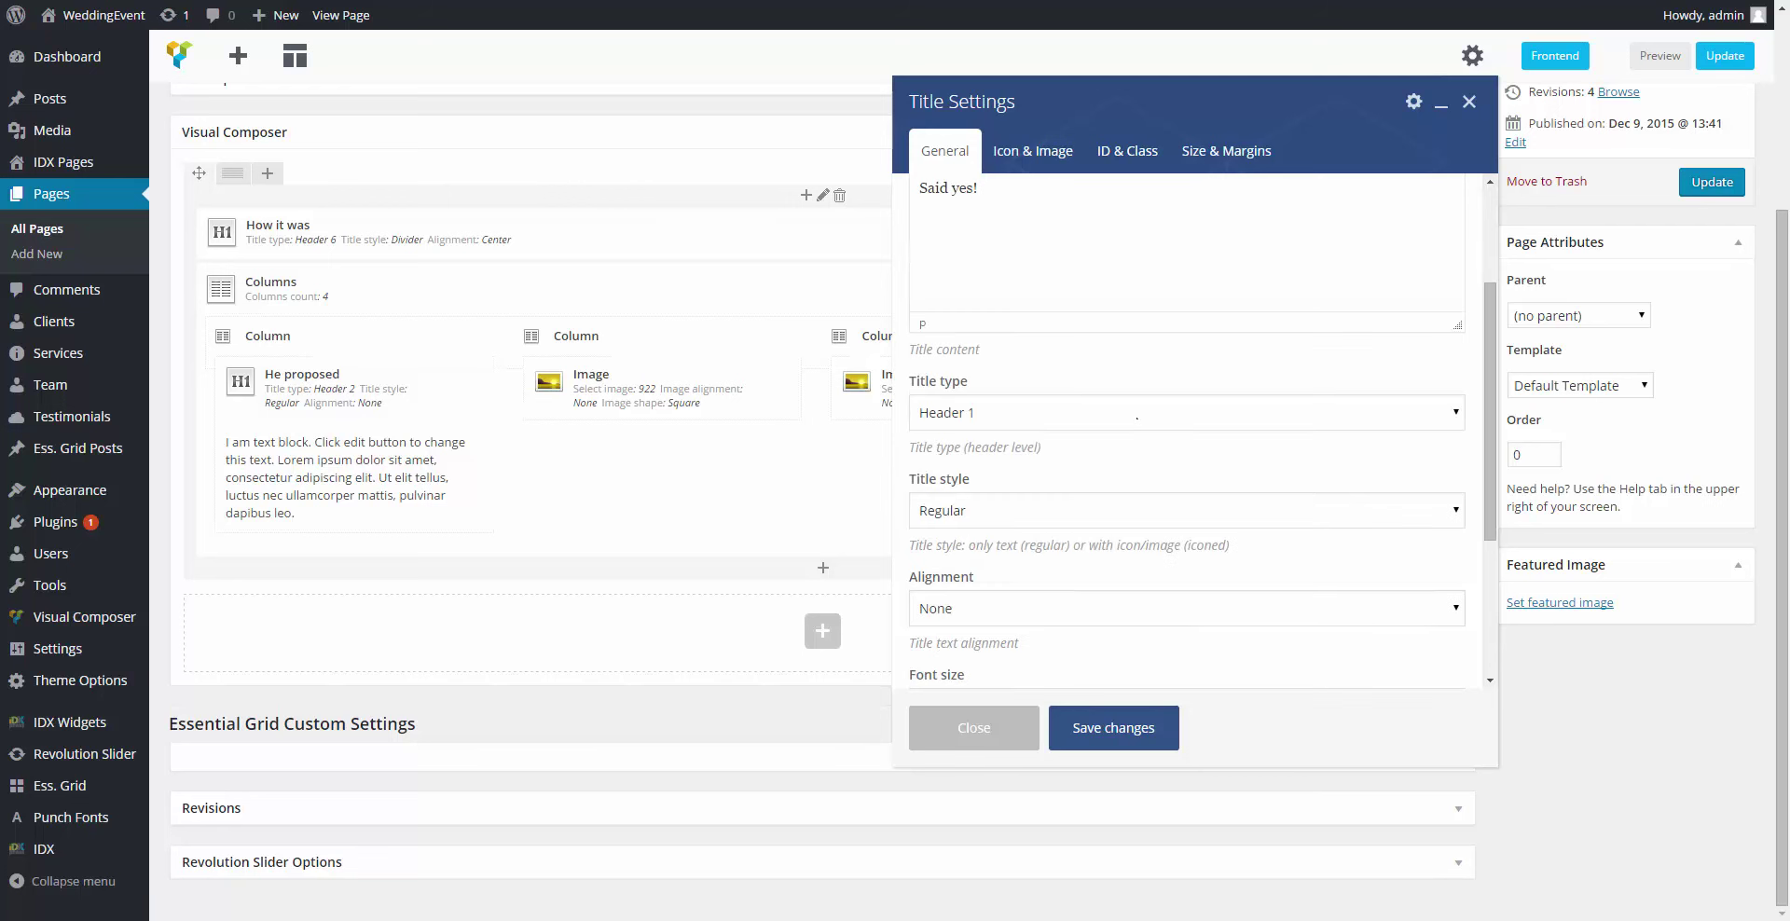
pyautogui.scroll(2, 1187, 429)
pyautogui.scroll(-4, 1187, 429)
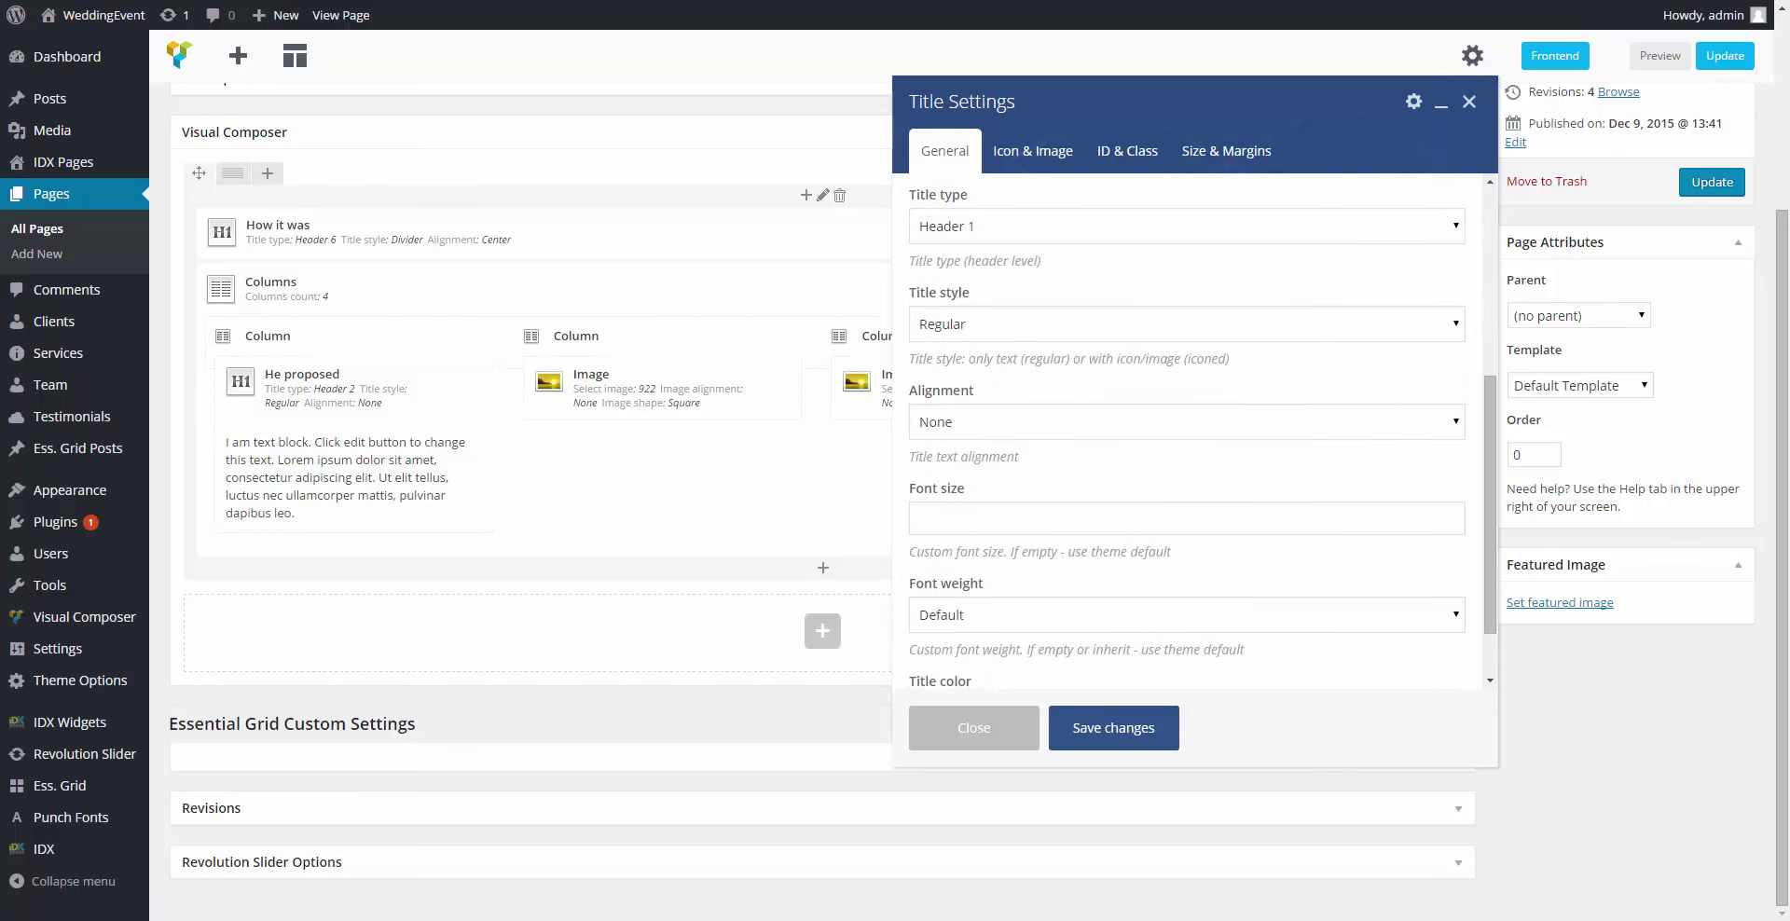
pyautogui.click(1052, 235)
pyautogui.click(1034, 259)
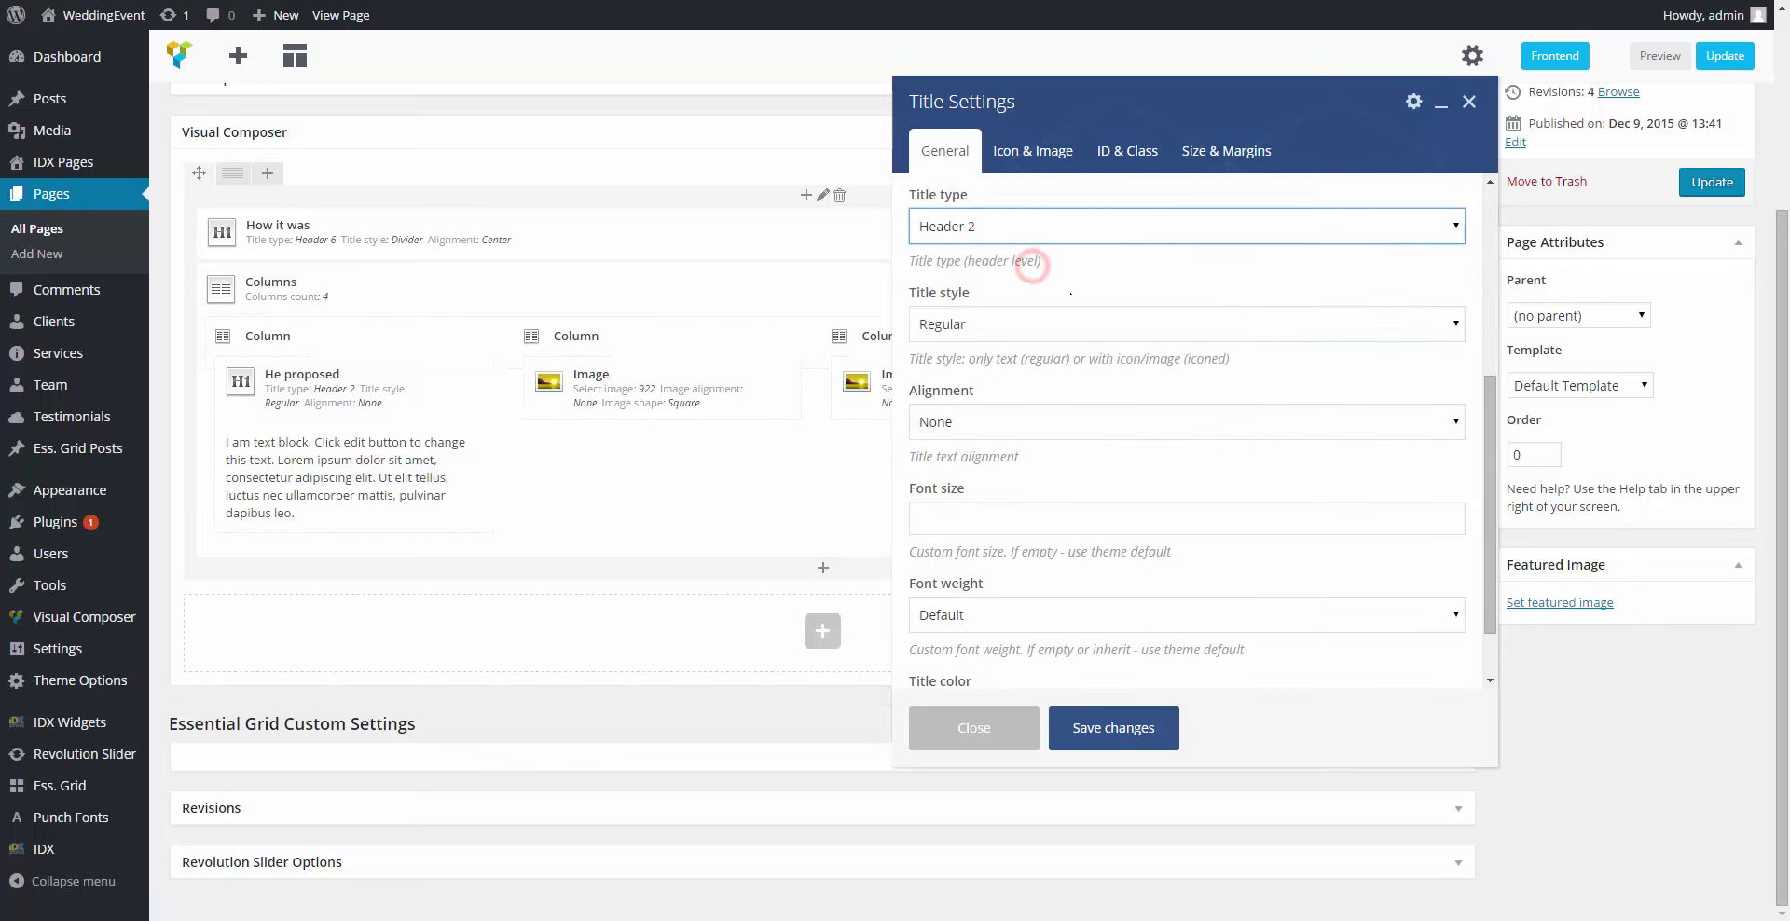
pyautogui.click(974, 326)
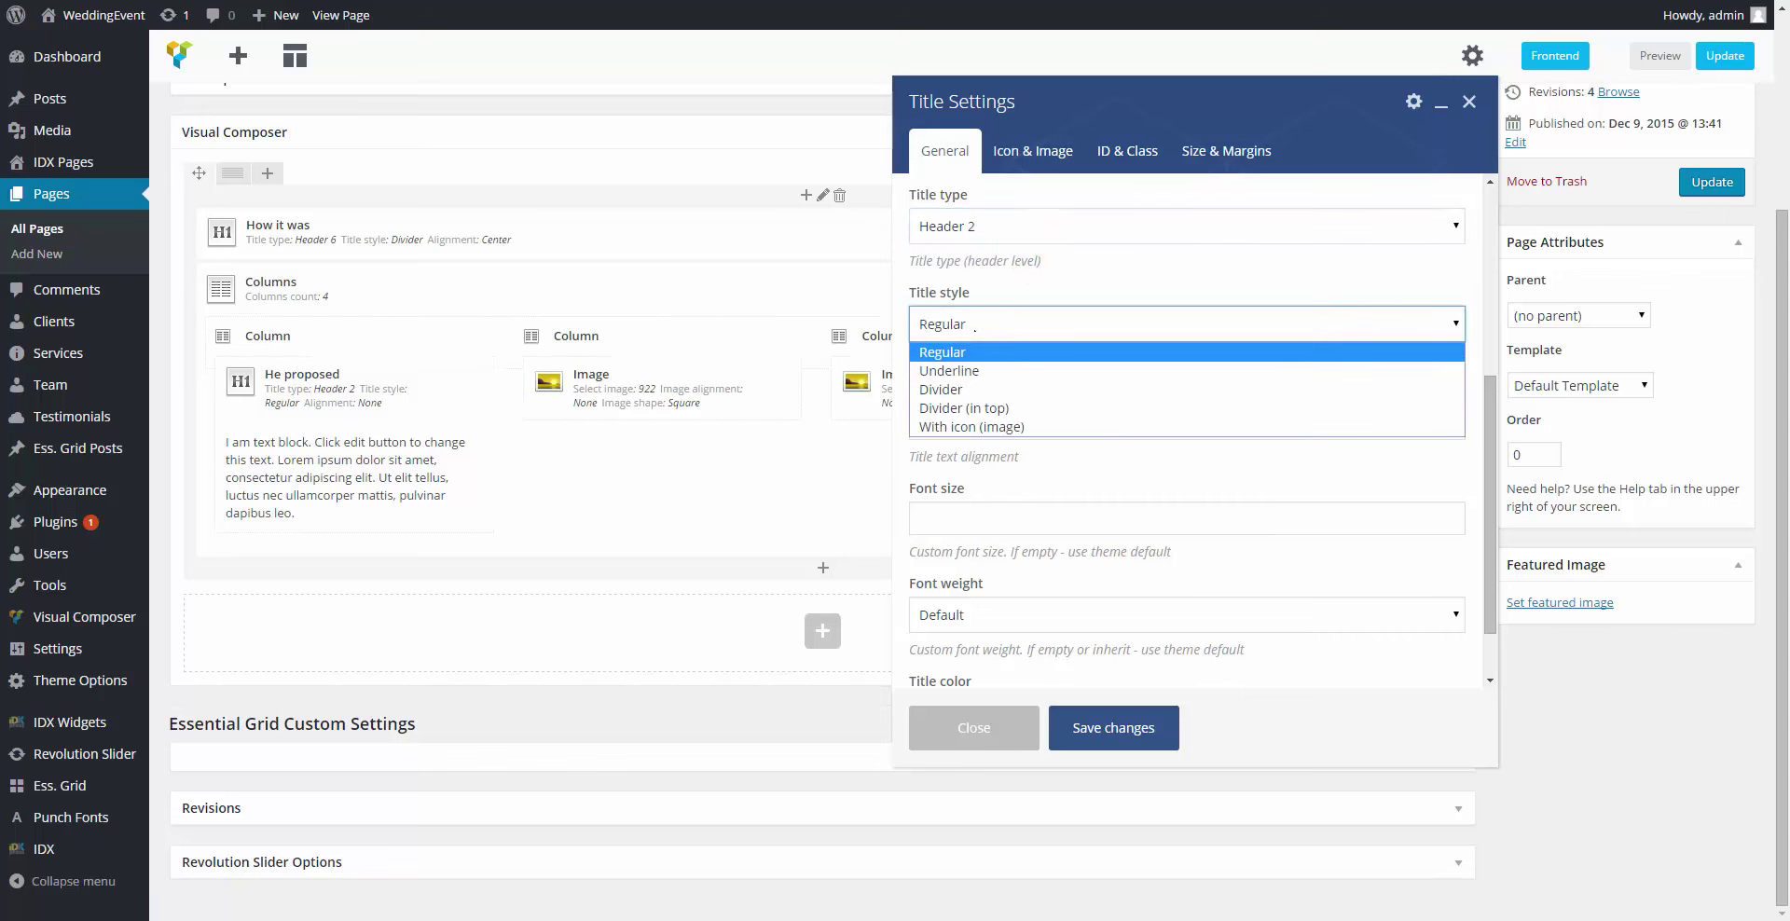
pyautogui.click(974, 325)
pyautogui.click(975, 421)
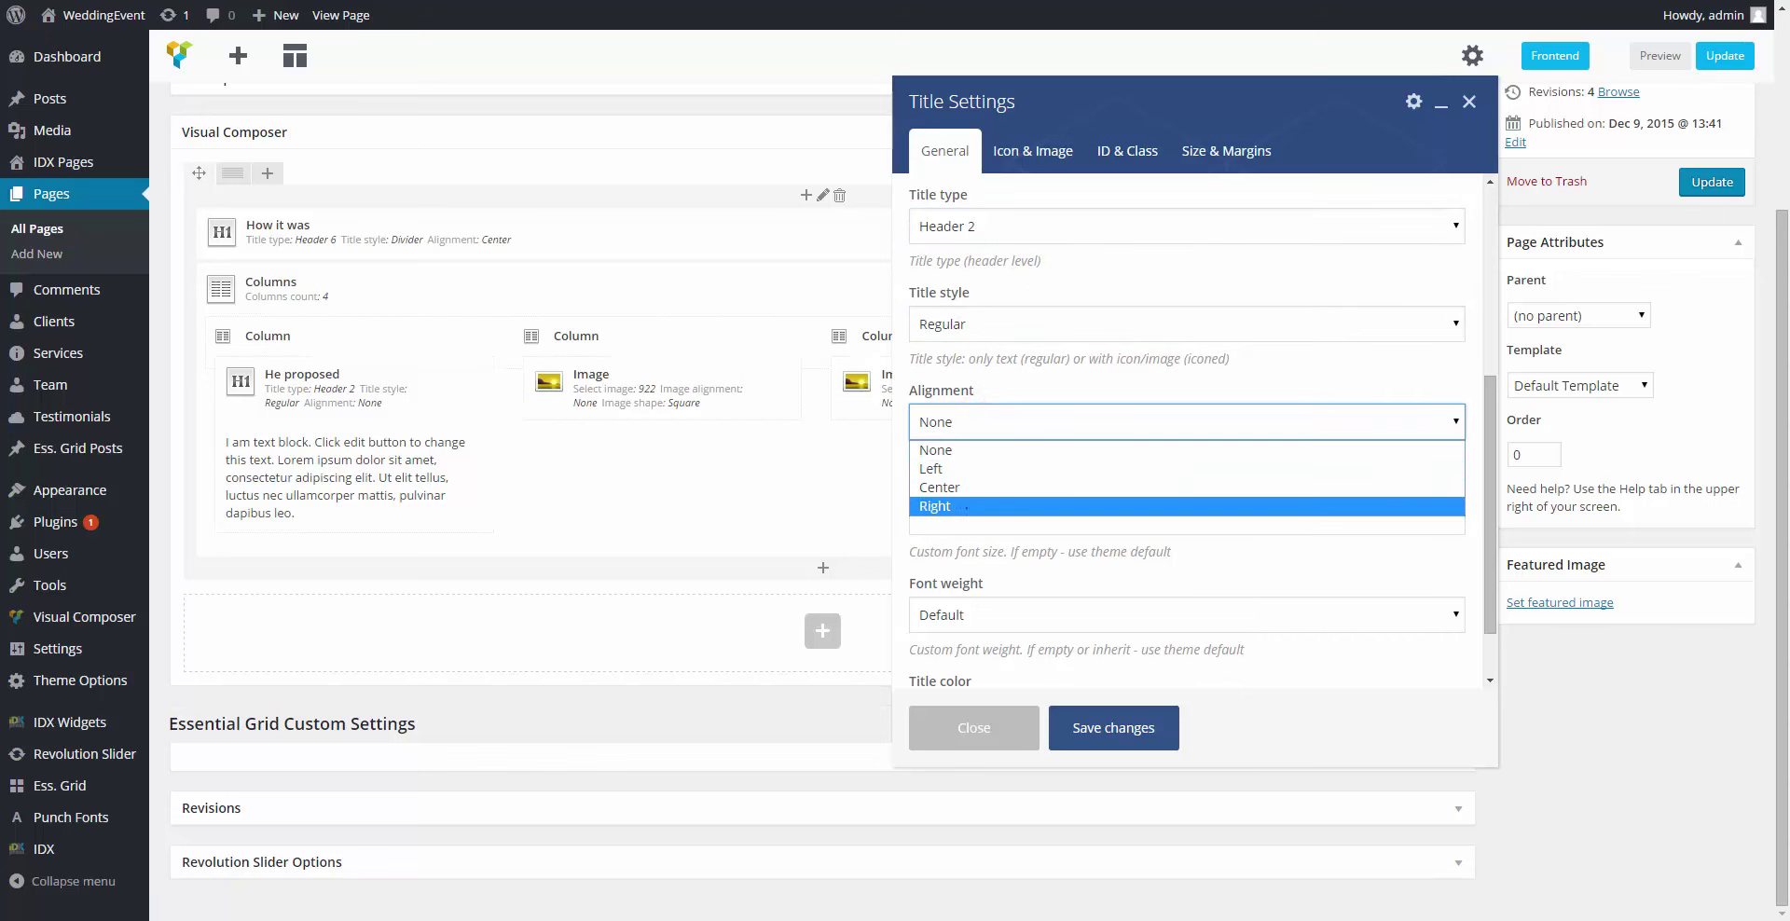
pyautogui.click(965, 504)
pyautogui.scroll(-2, 1031, 489)
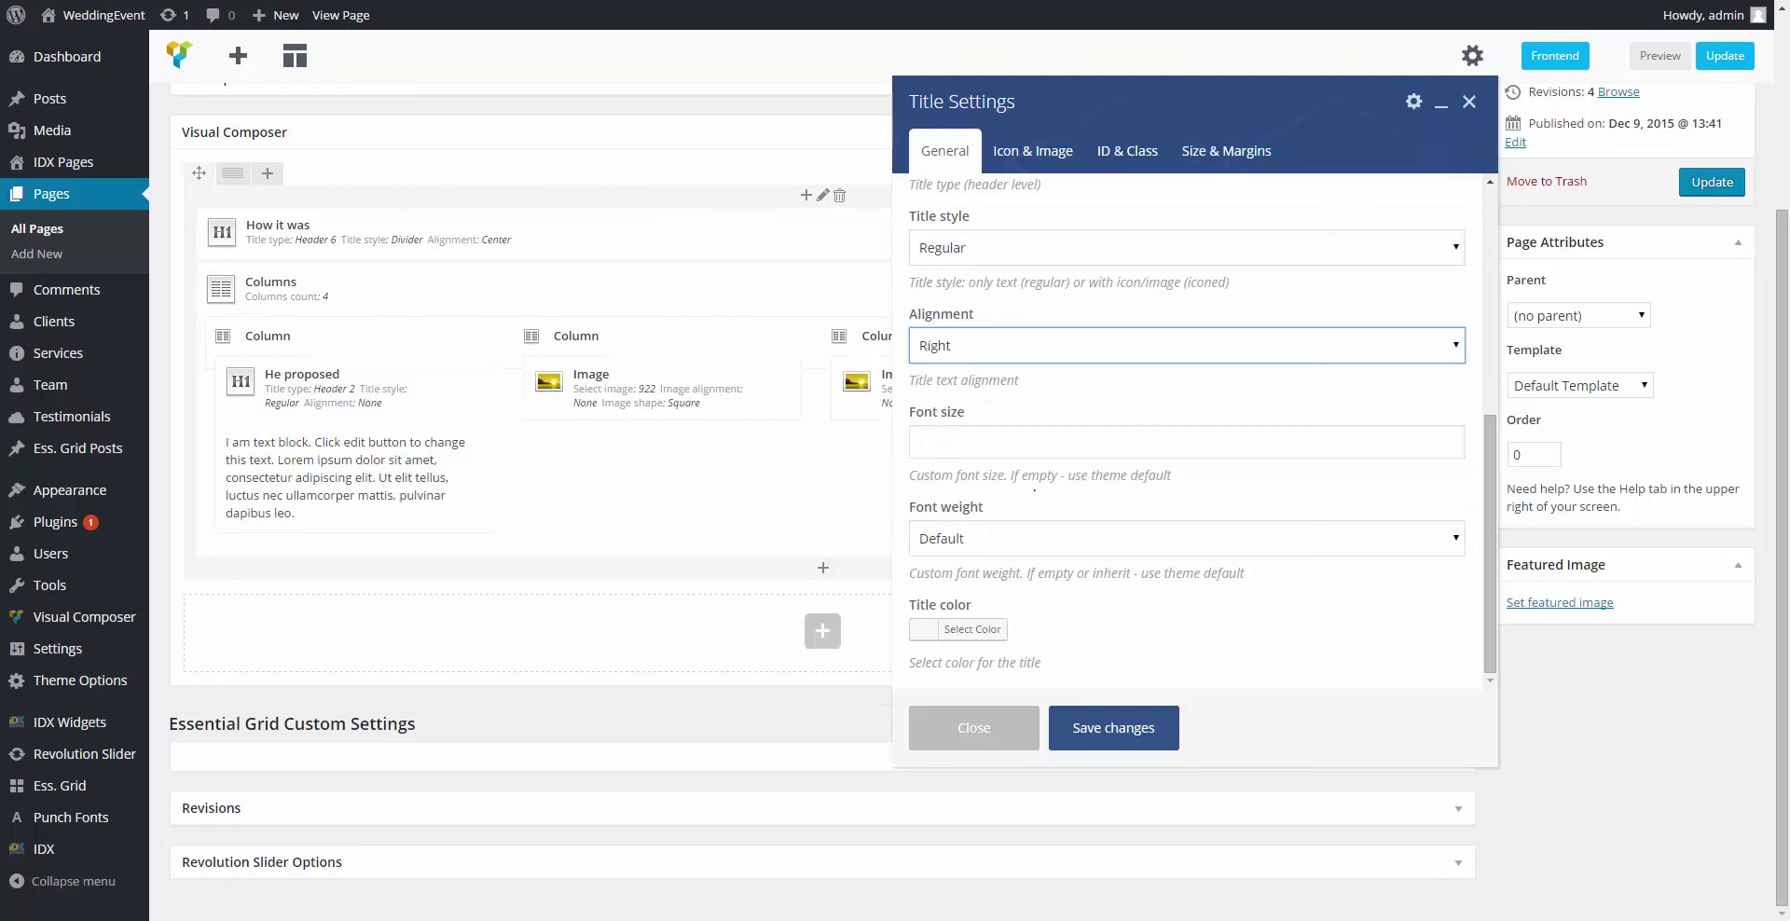
# Step: Set the title's CSS styles to "margin-top: 1.33em; line-height: 0.86; overflow: visible; margin-bottom: 0.7em;" and save the title with inherited margins
pyautogui.click(1029, 145)
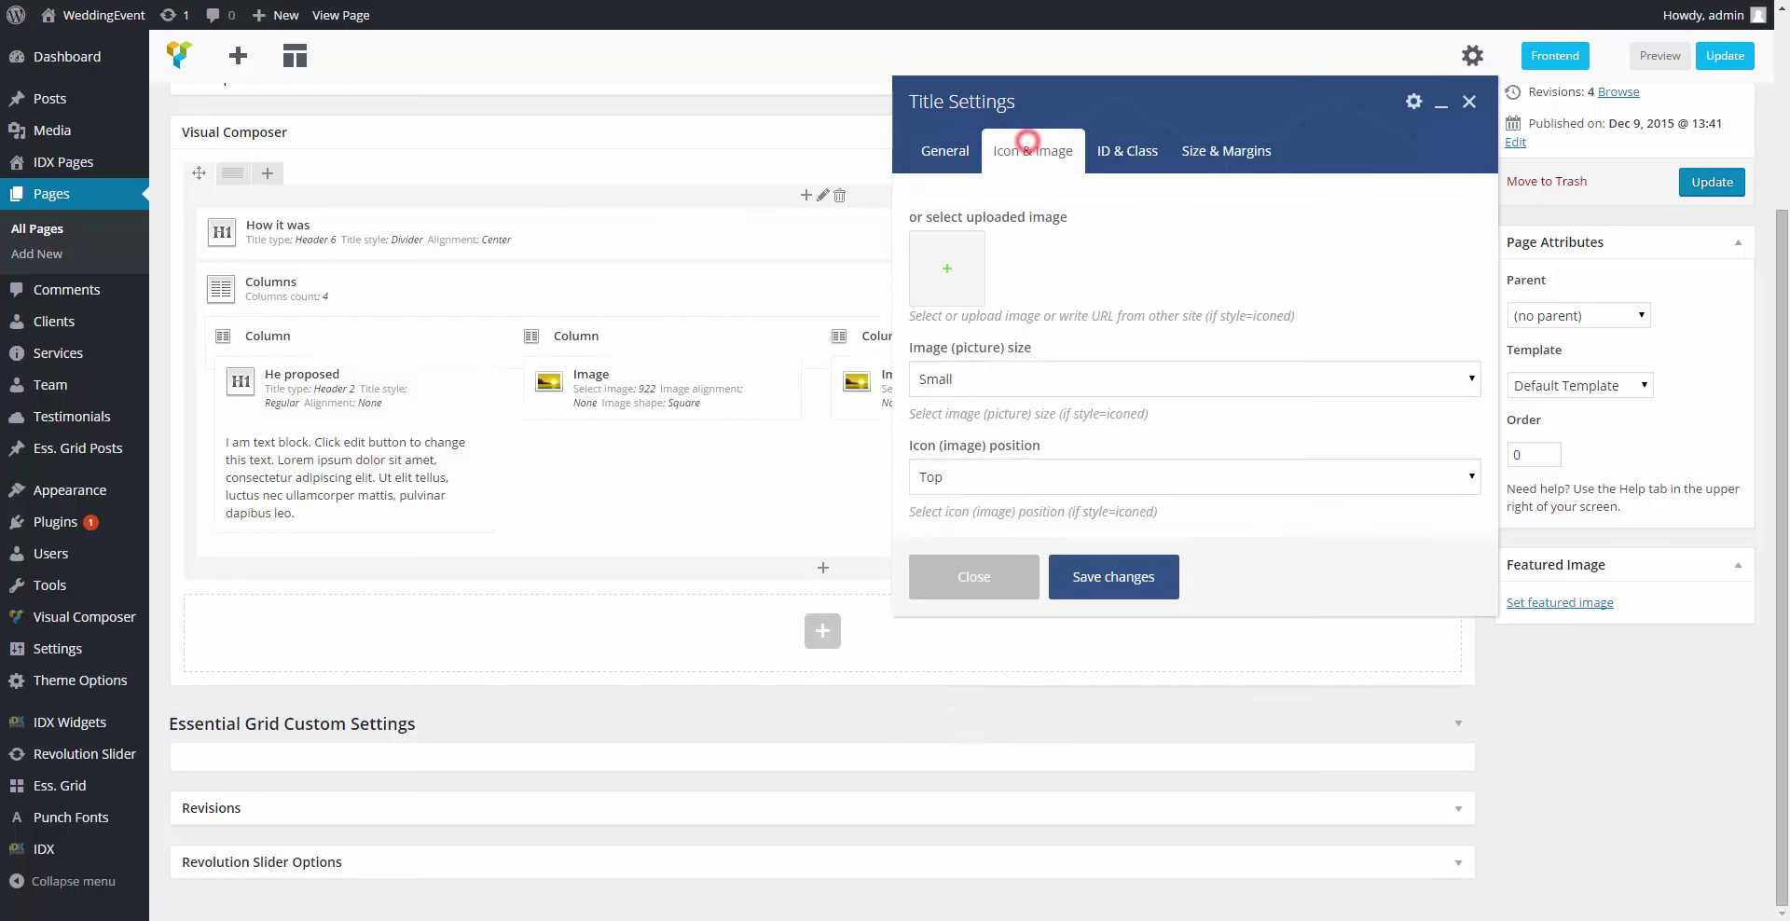
pyautogui.click(1139, 154)
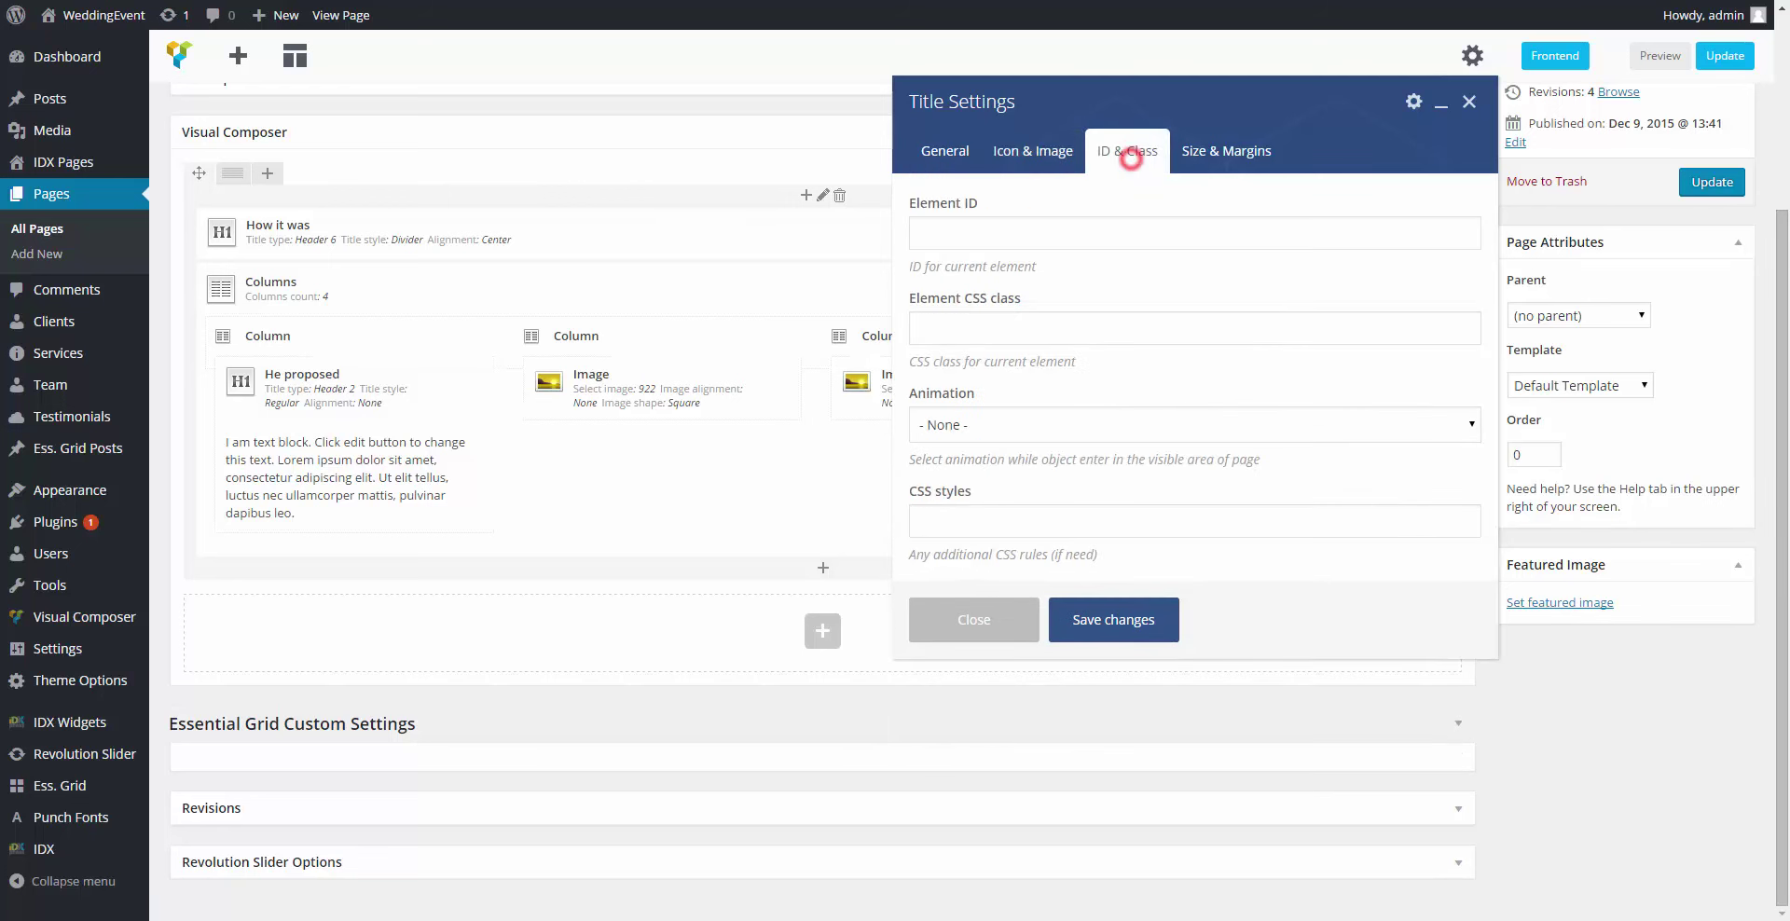
pyautogui.click(1055, 513)
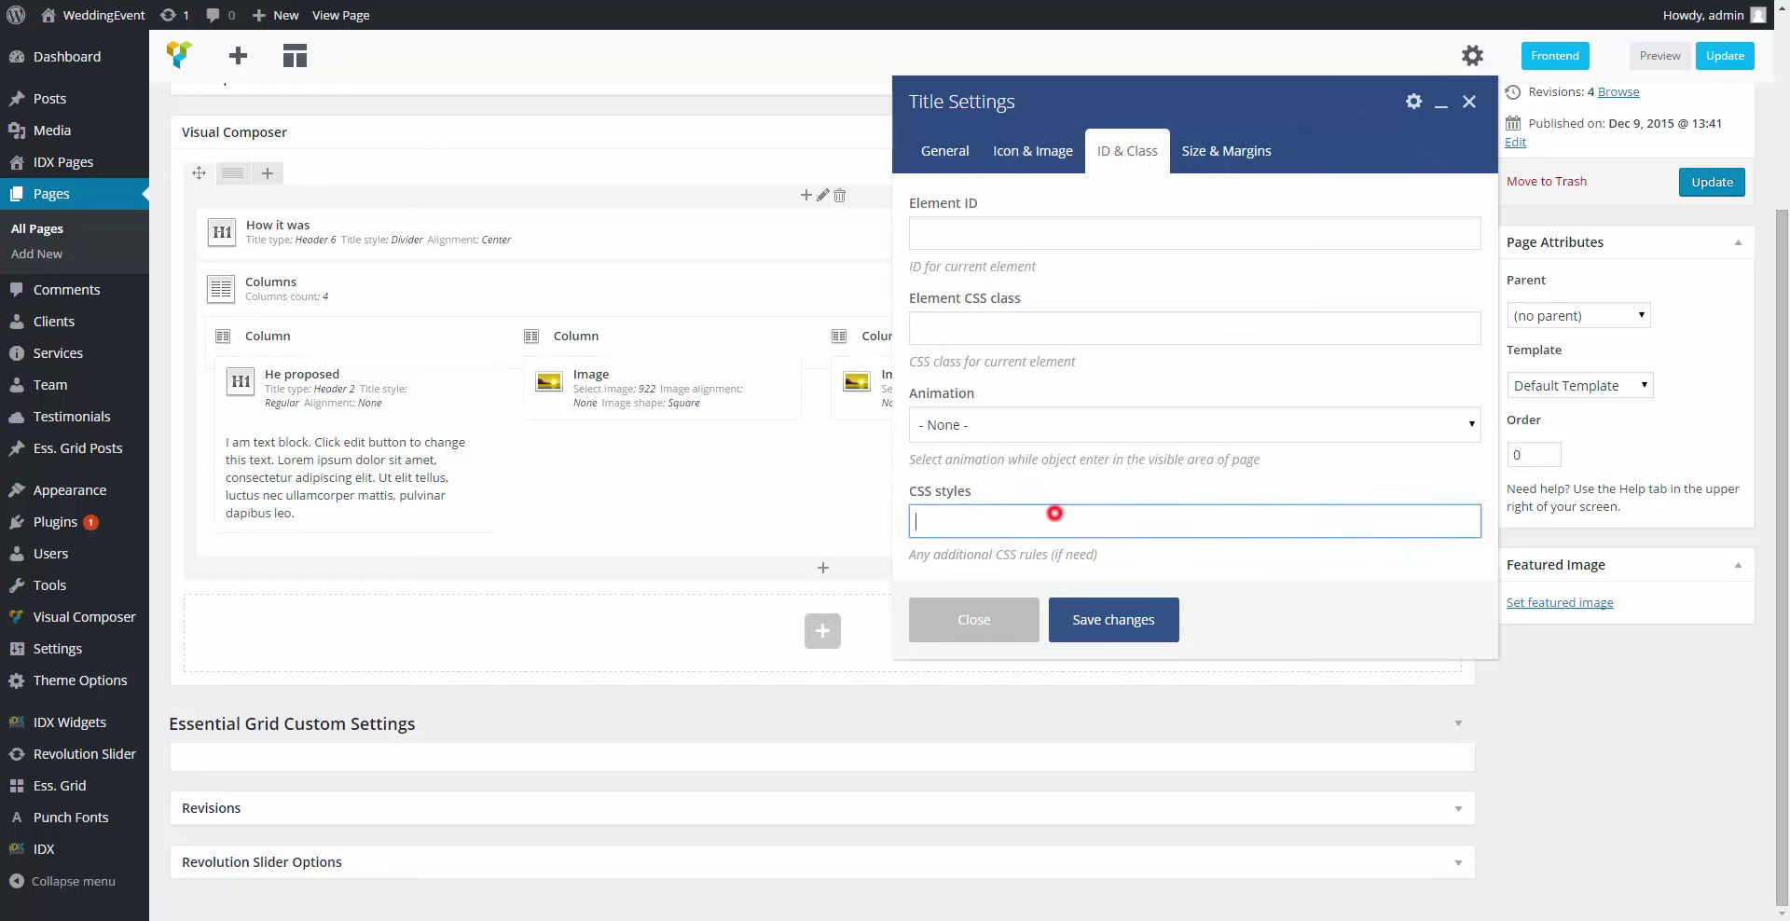
pyautogui.write('margin-top: 1.33em; line')
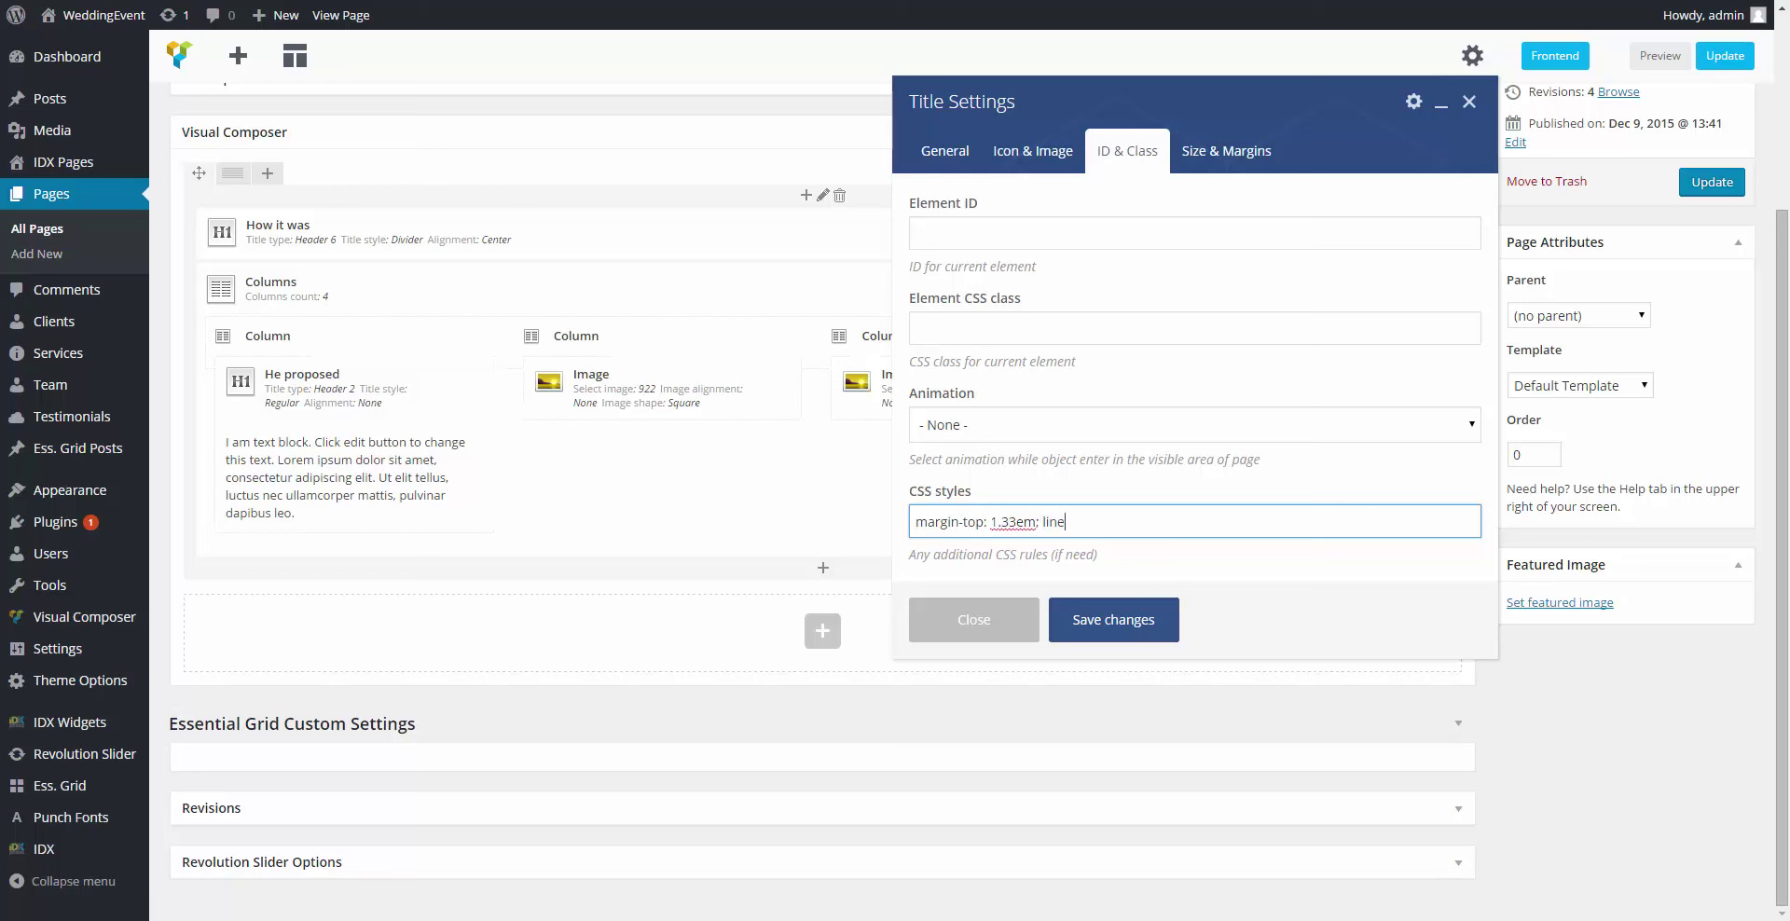
pyautogui.write('-height: 0.86; overflow: visib')
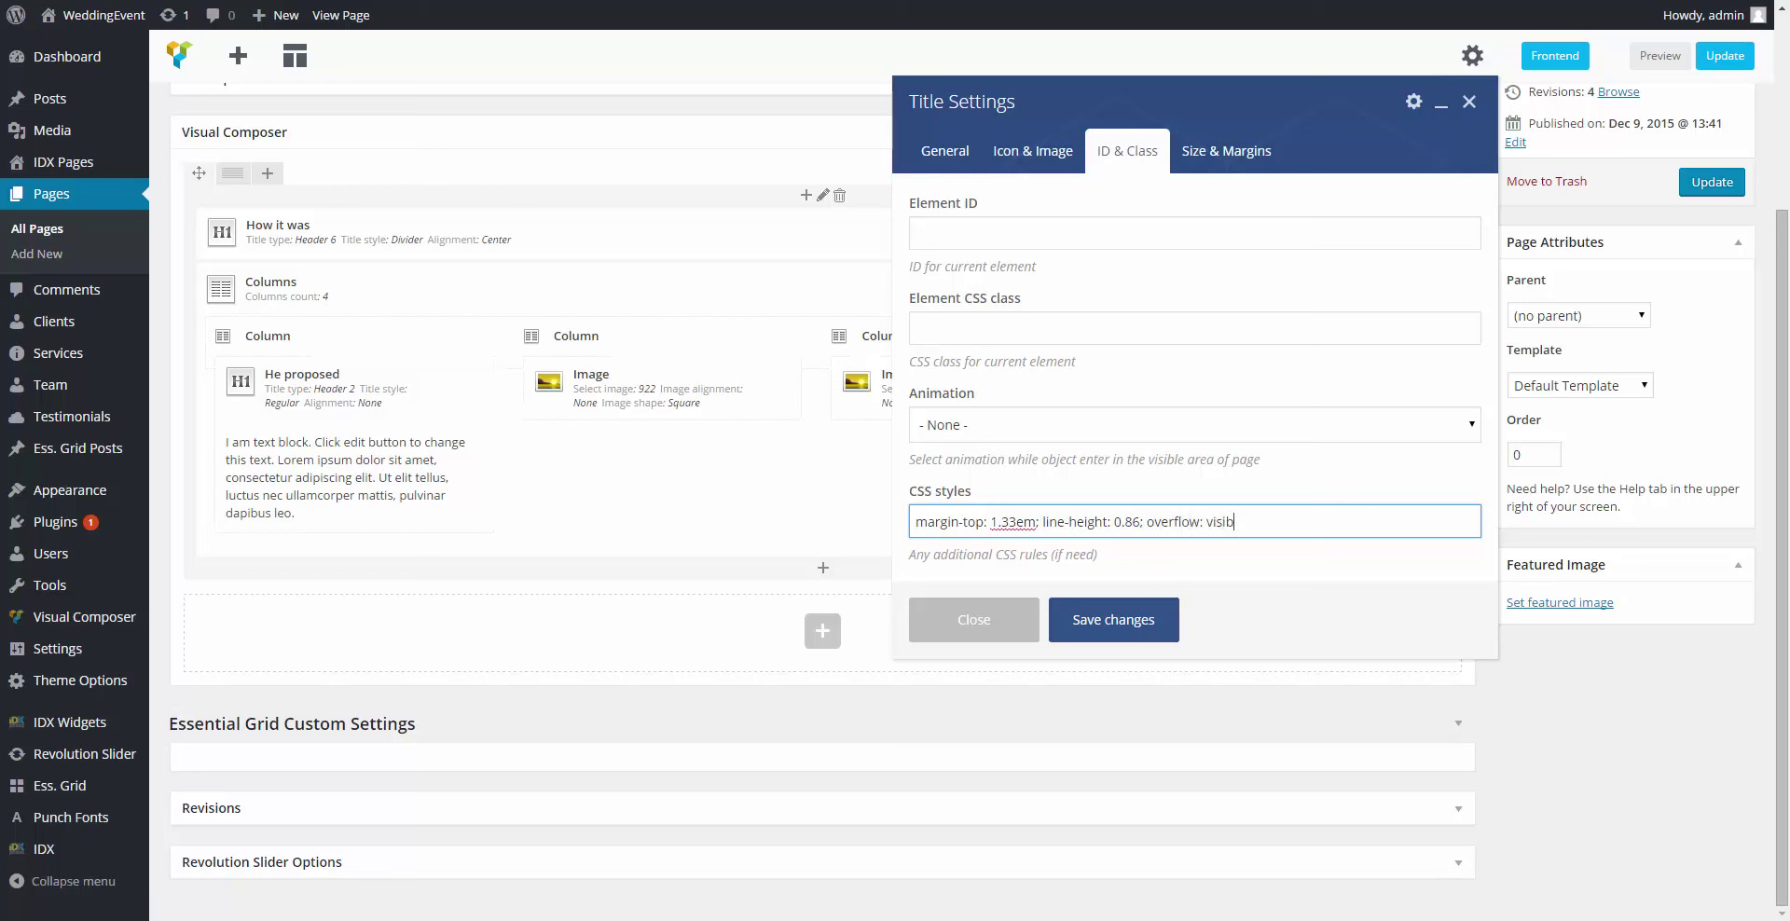
pyautogui.write('le; margin-bottom: 0.7em;')
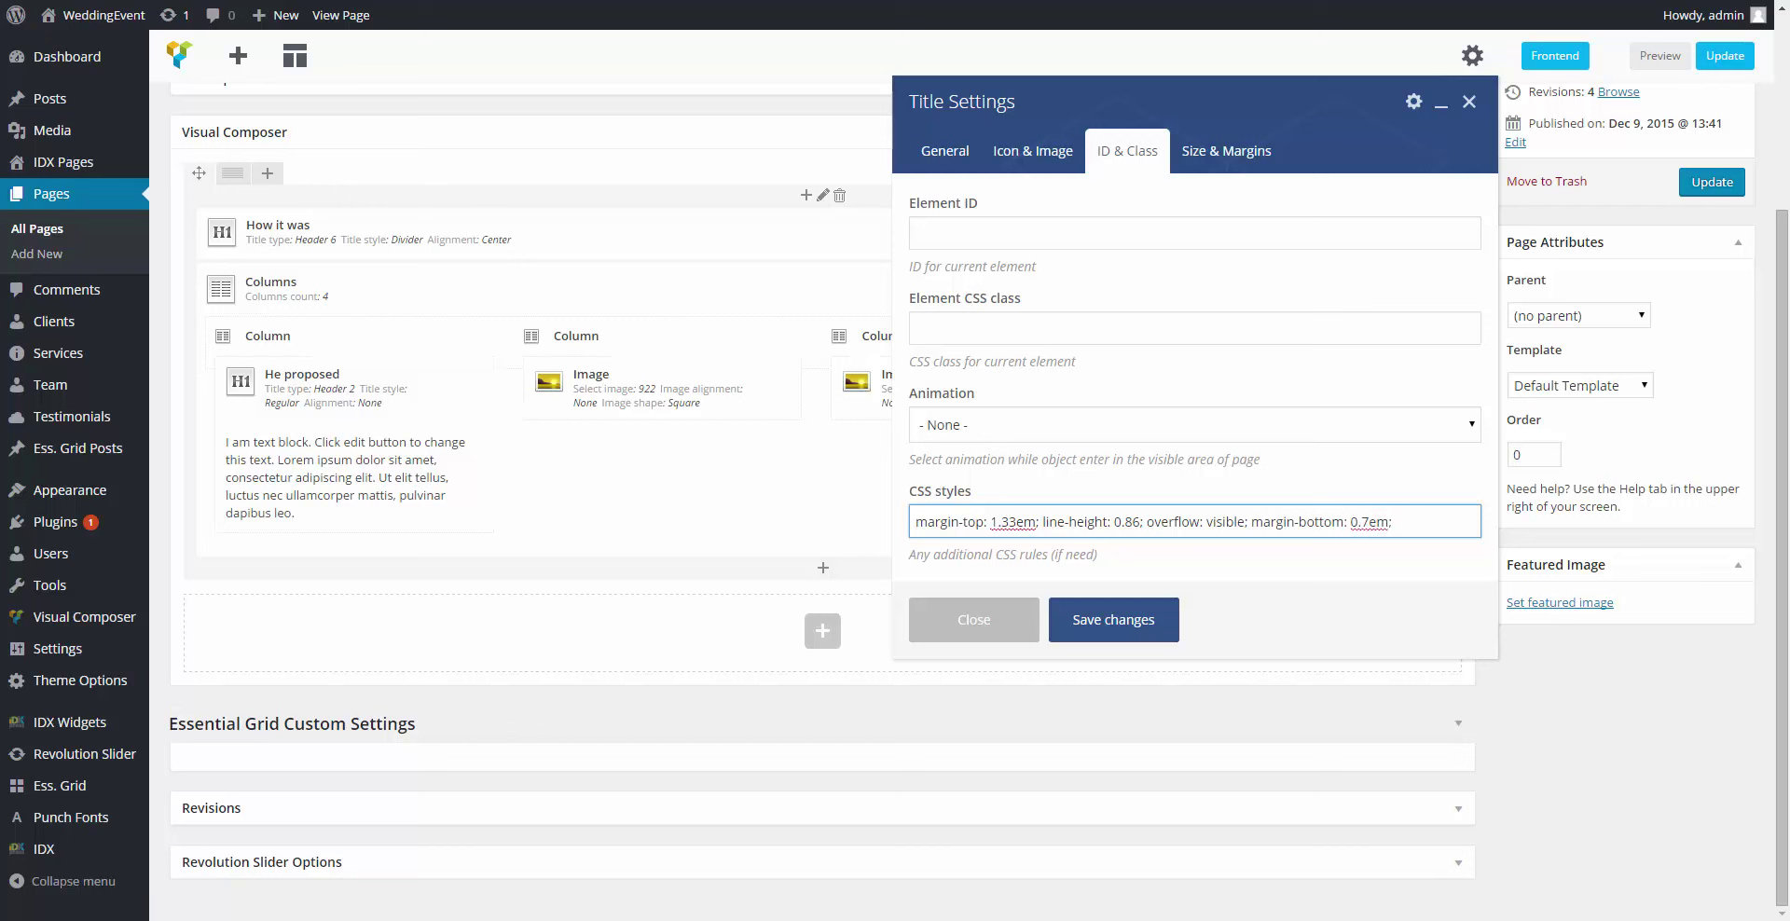
pyautogui.click(1228, 151)
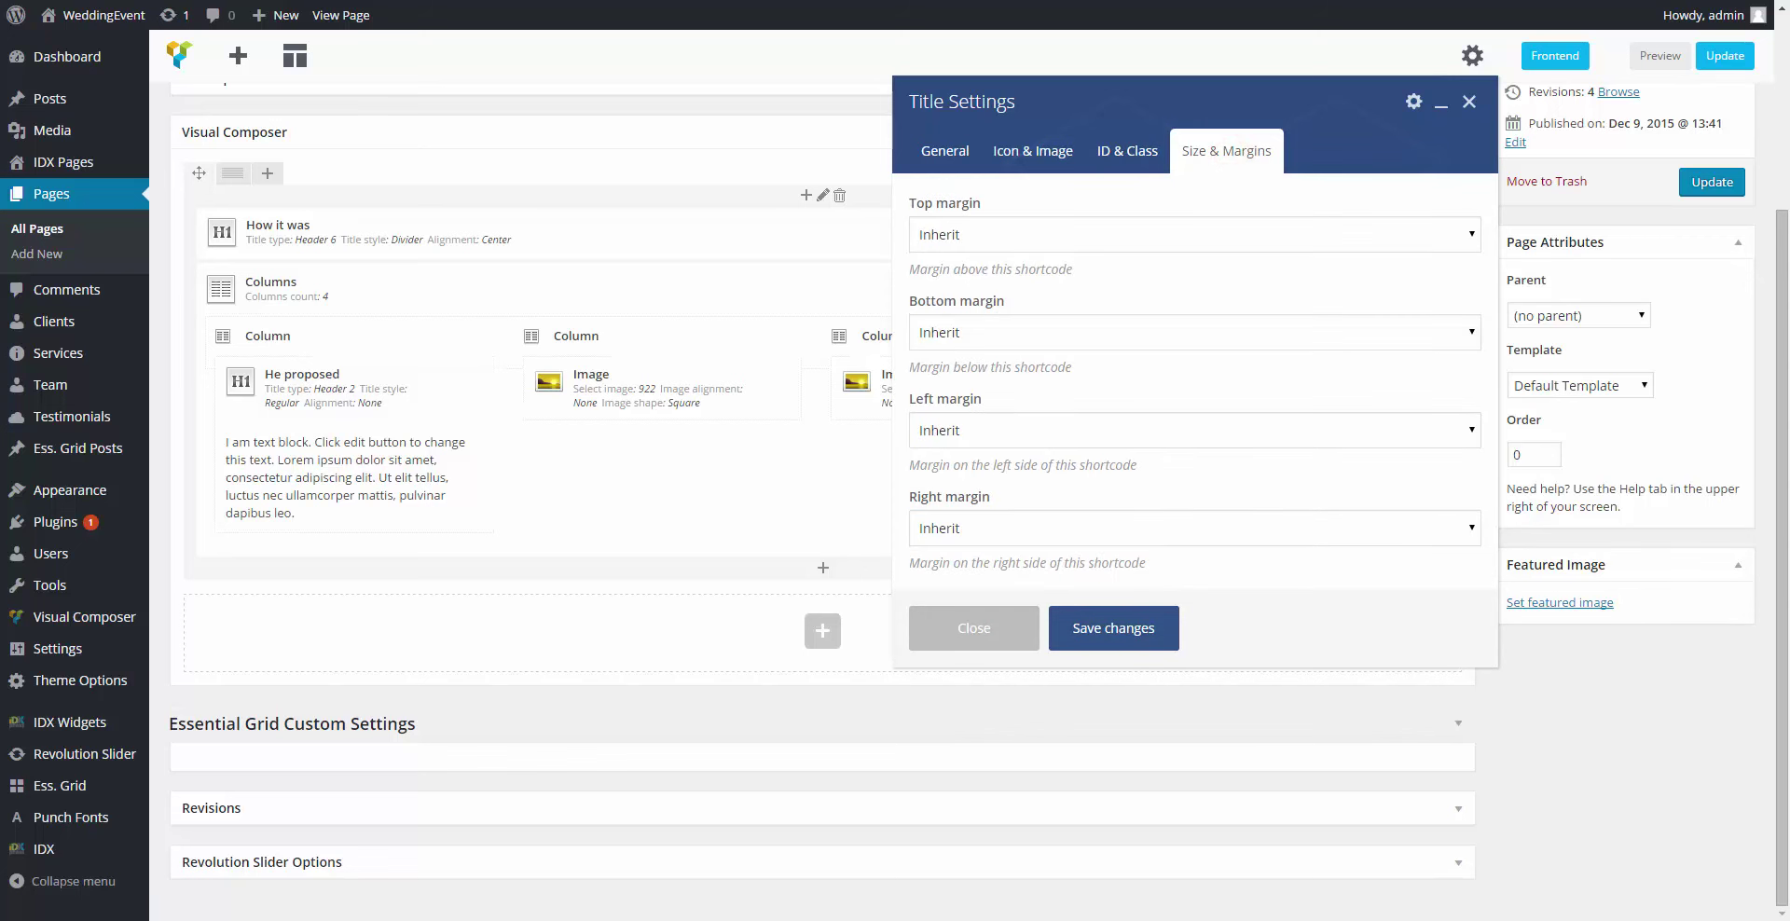
pyautogui.click(1102, 615)
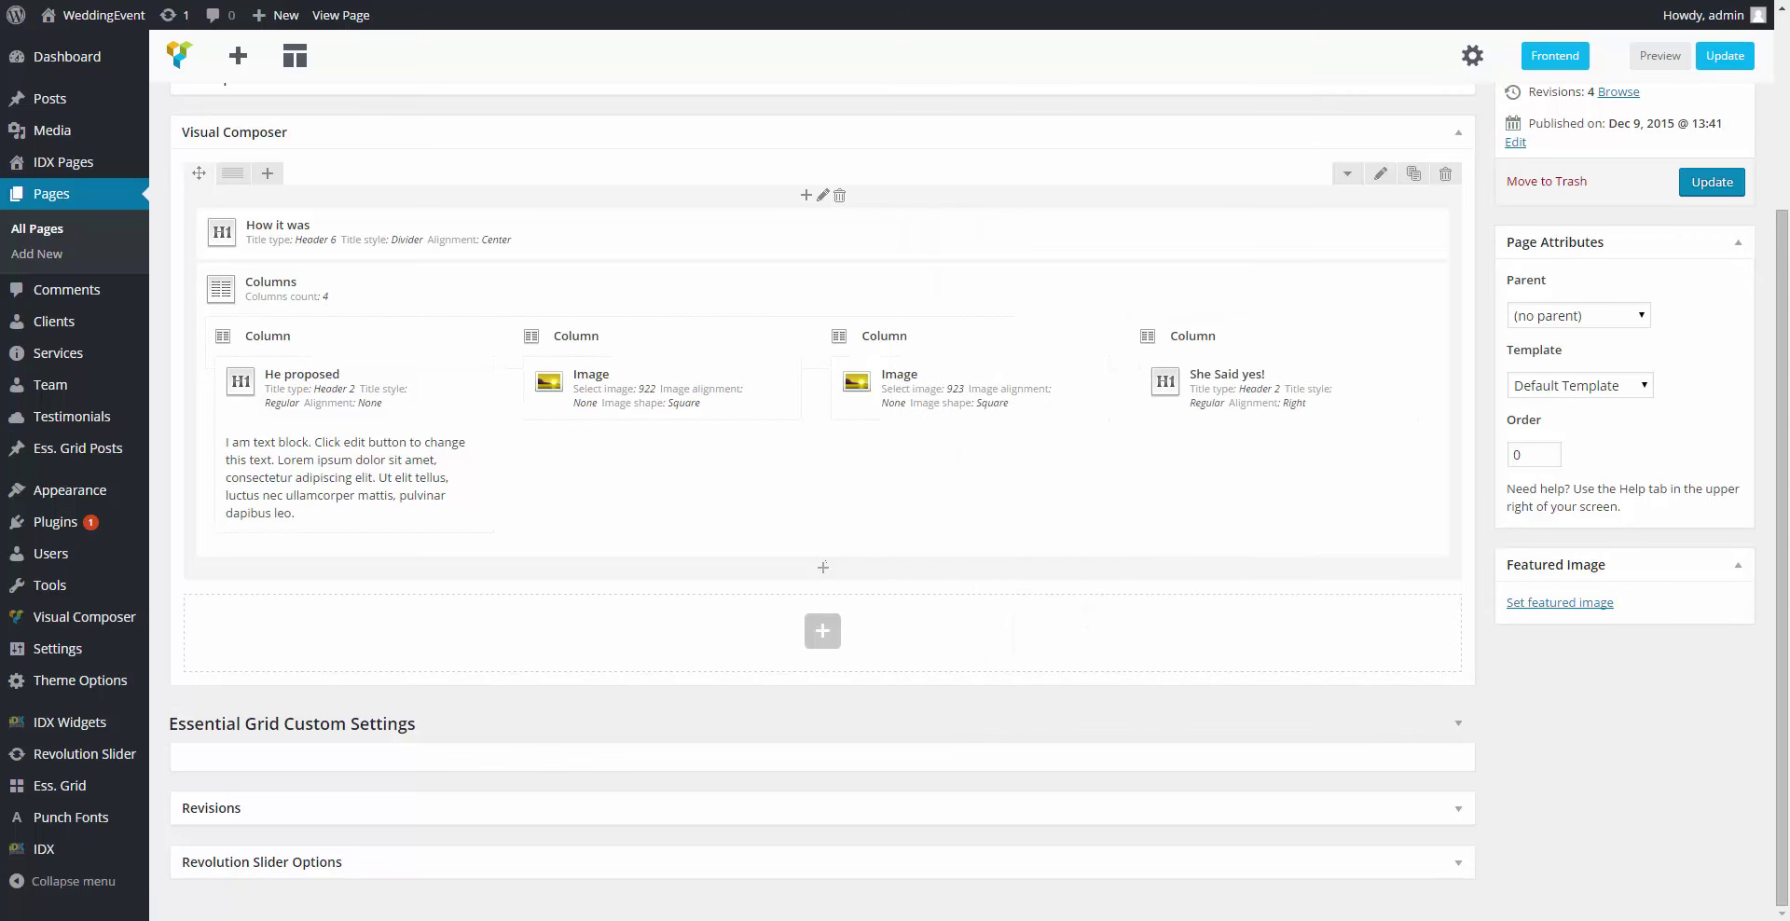
# Step: Add a Section container element below the four-column block in the same row
pyautogui.click(822, 566)
pyautogui.write('sec')
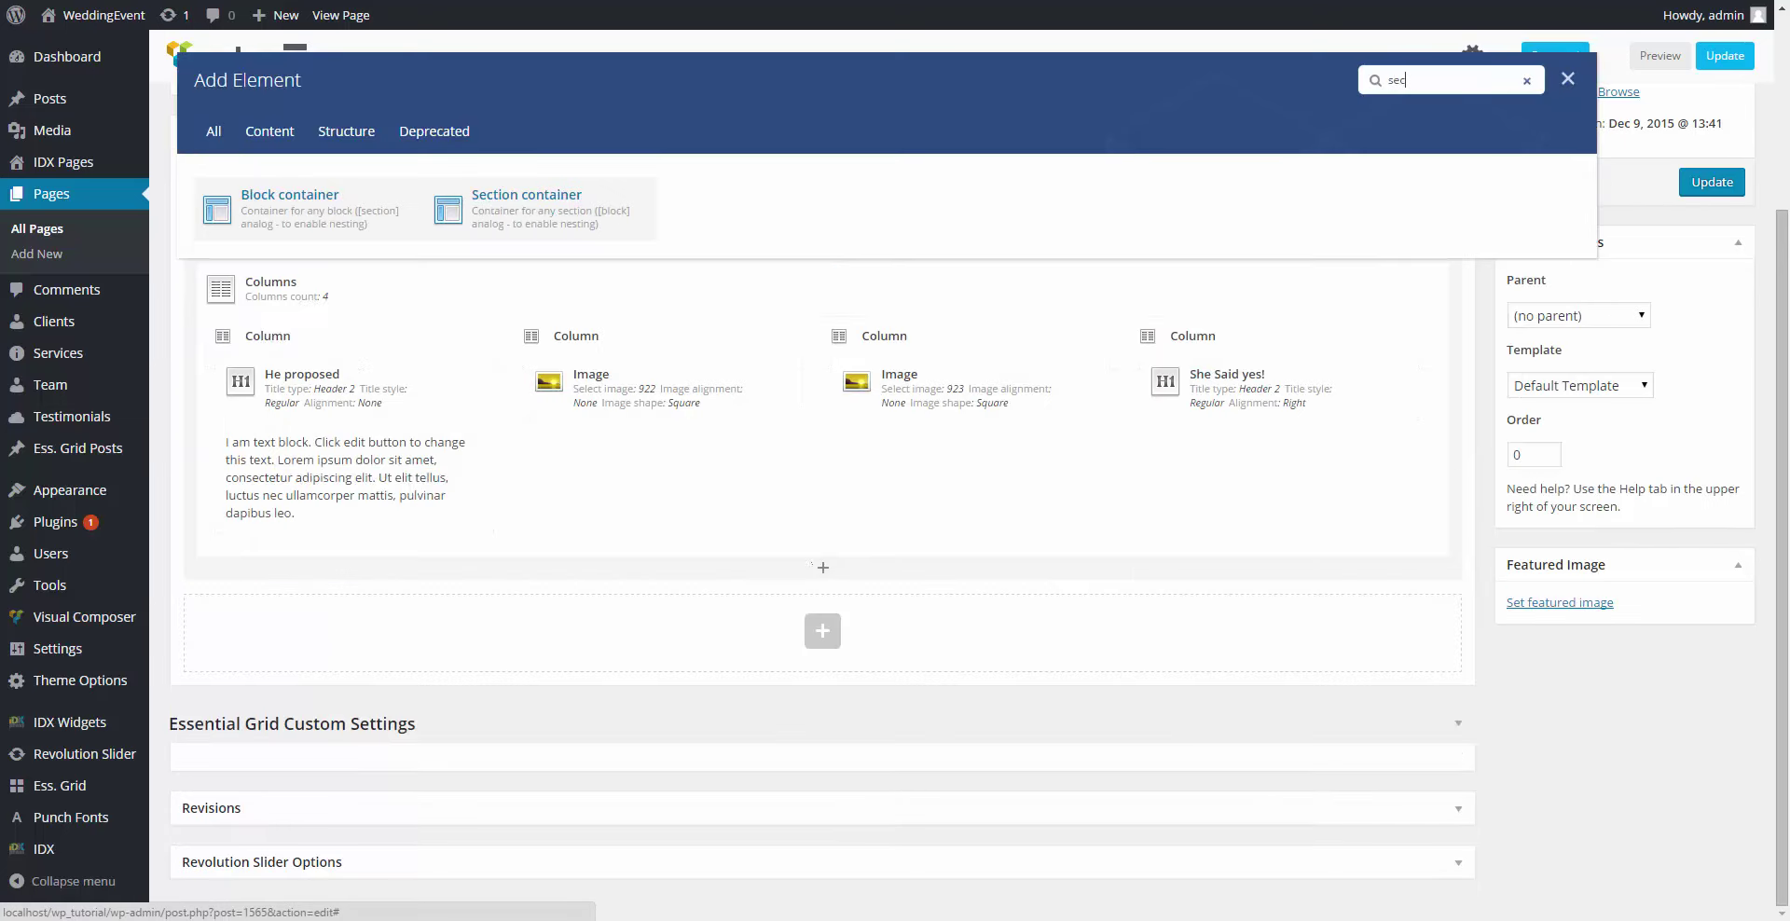
pyautogui.click(562, 194)
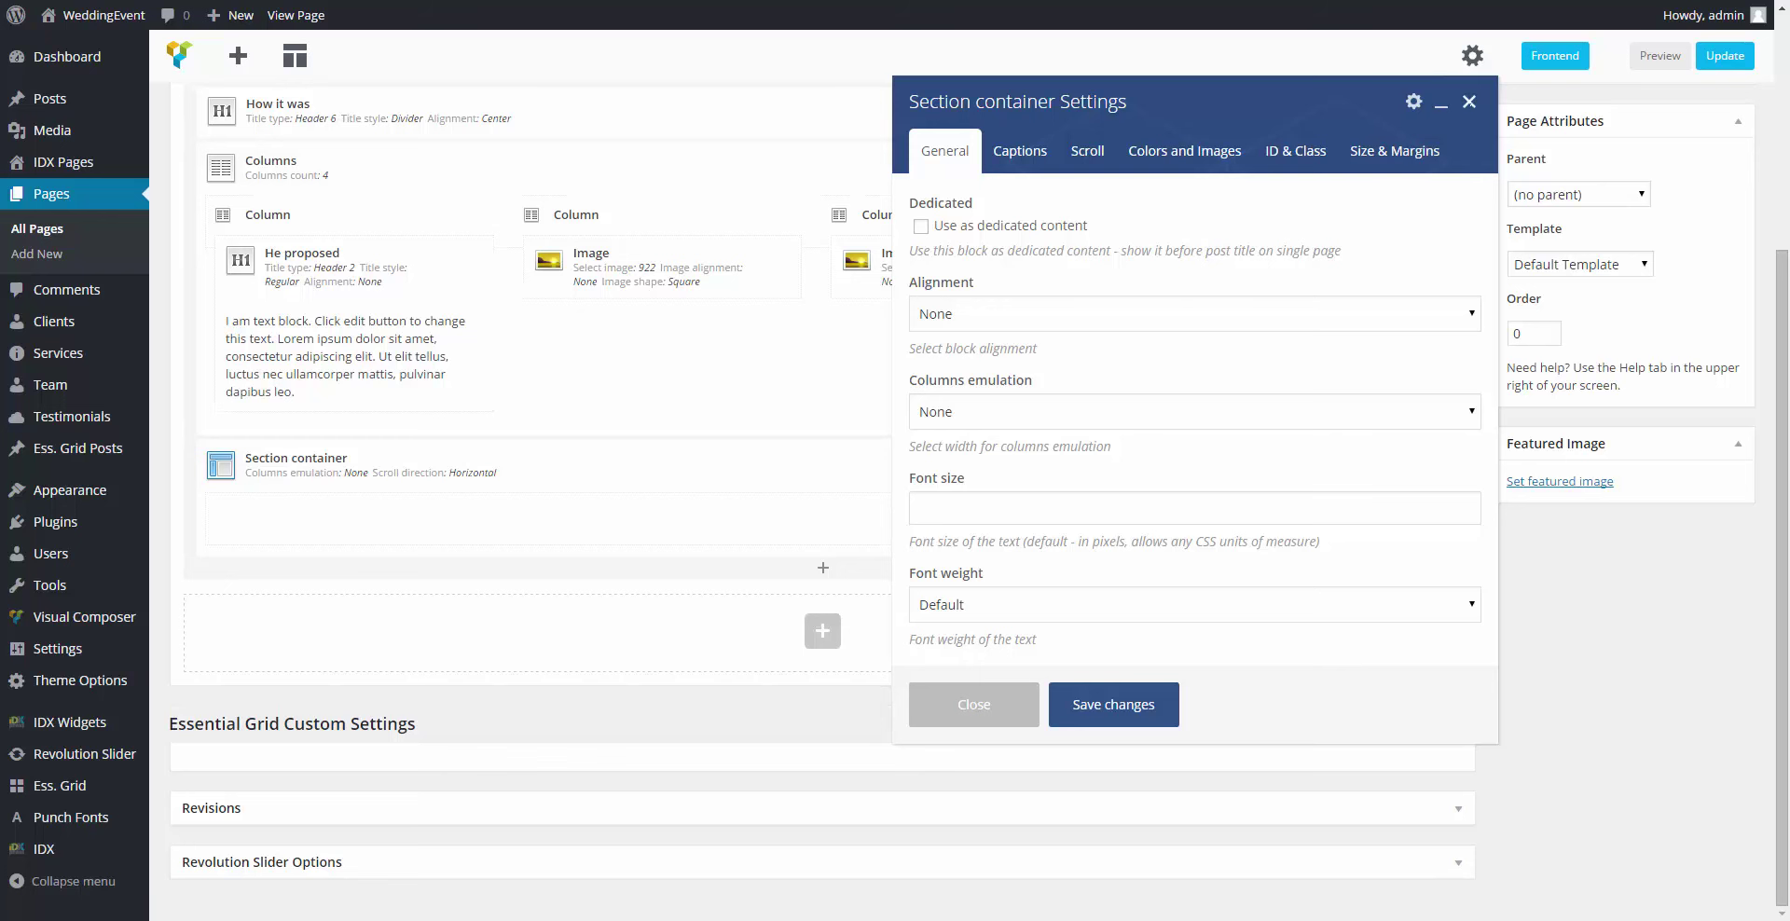
# Step: Review the section container's general, caption, scroll, color, ID and margin settings and save them with the defaults
pyautogui.click(1469, 102)
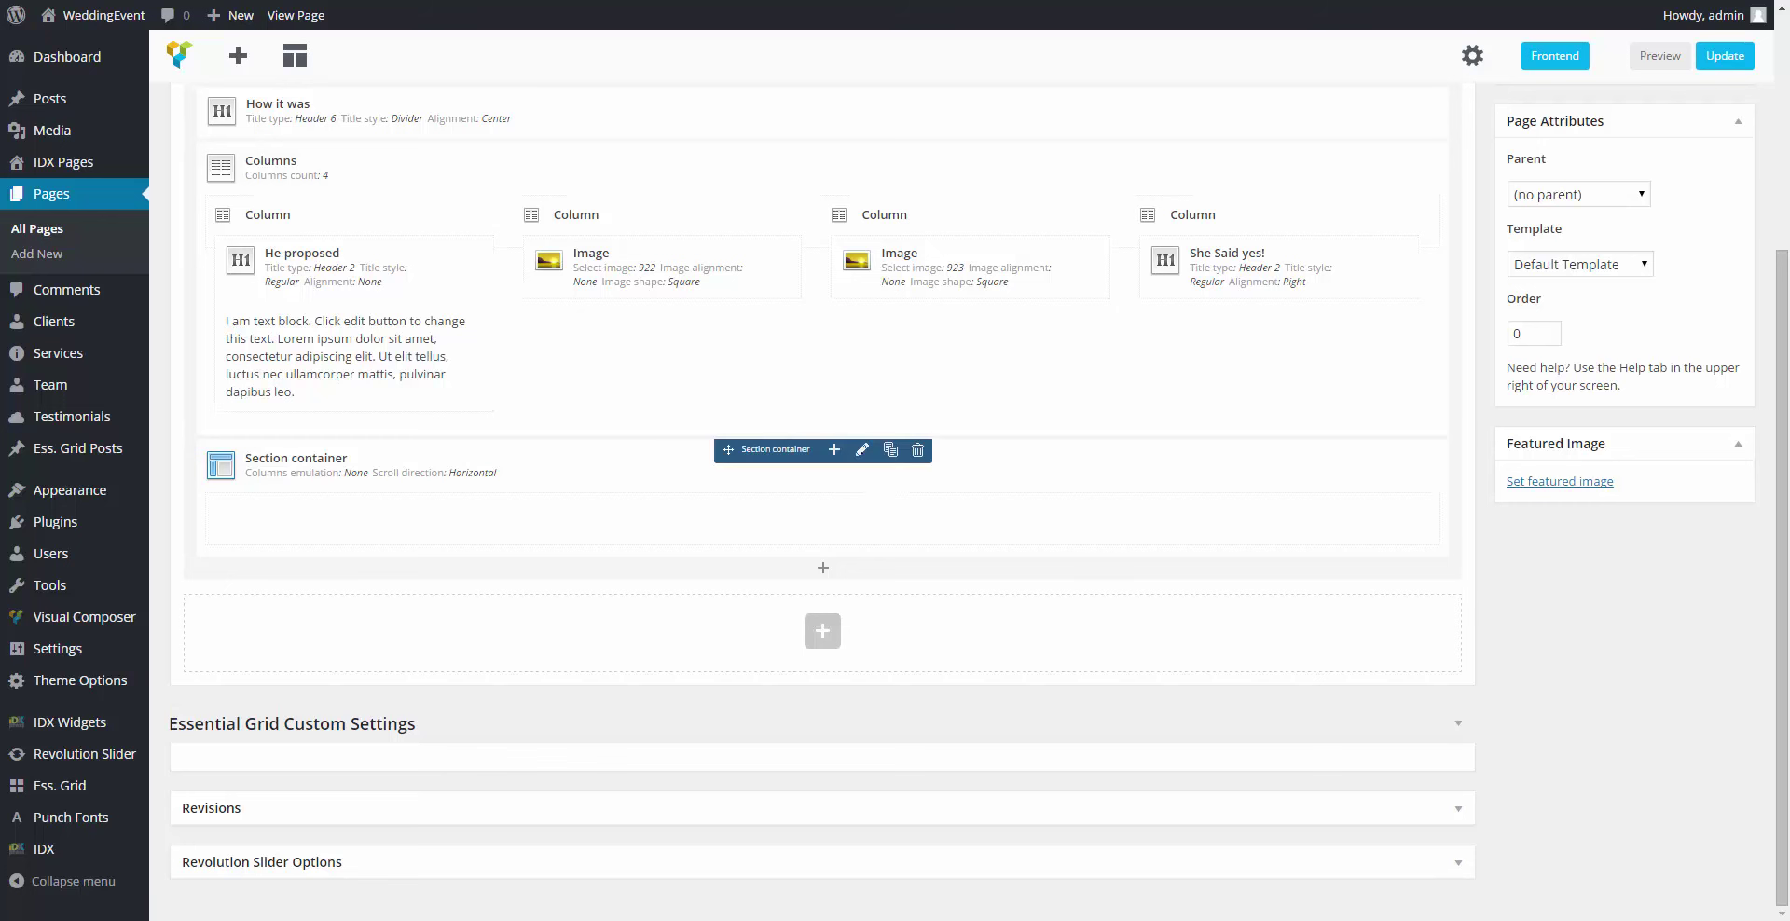
pyautogui.click(862, 450)
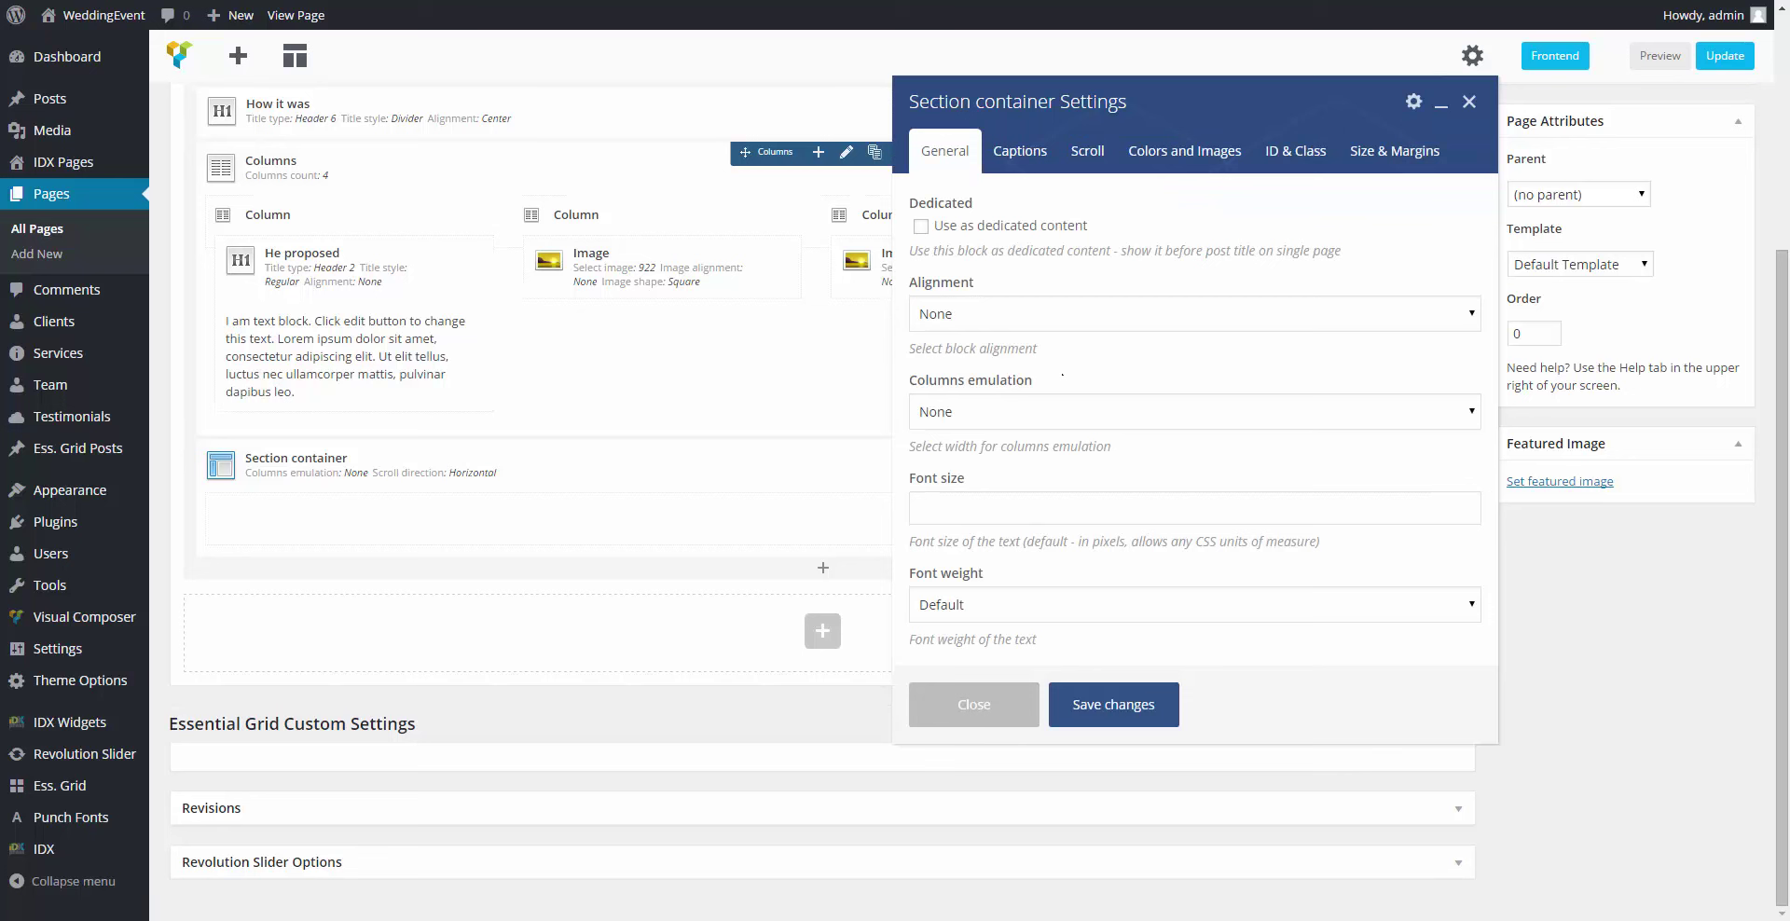
pyautogui.click(1020, 150)
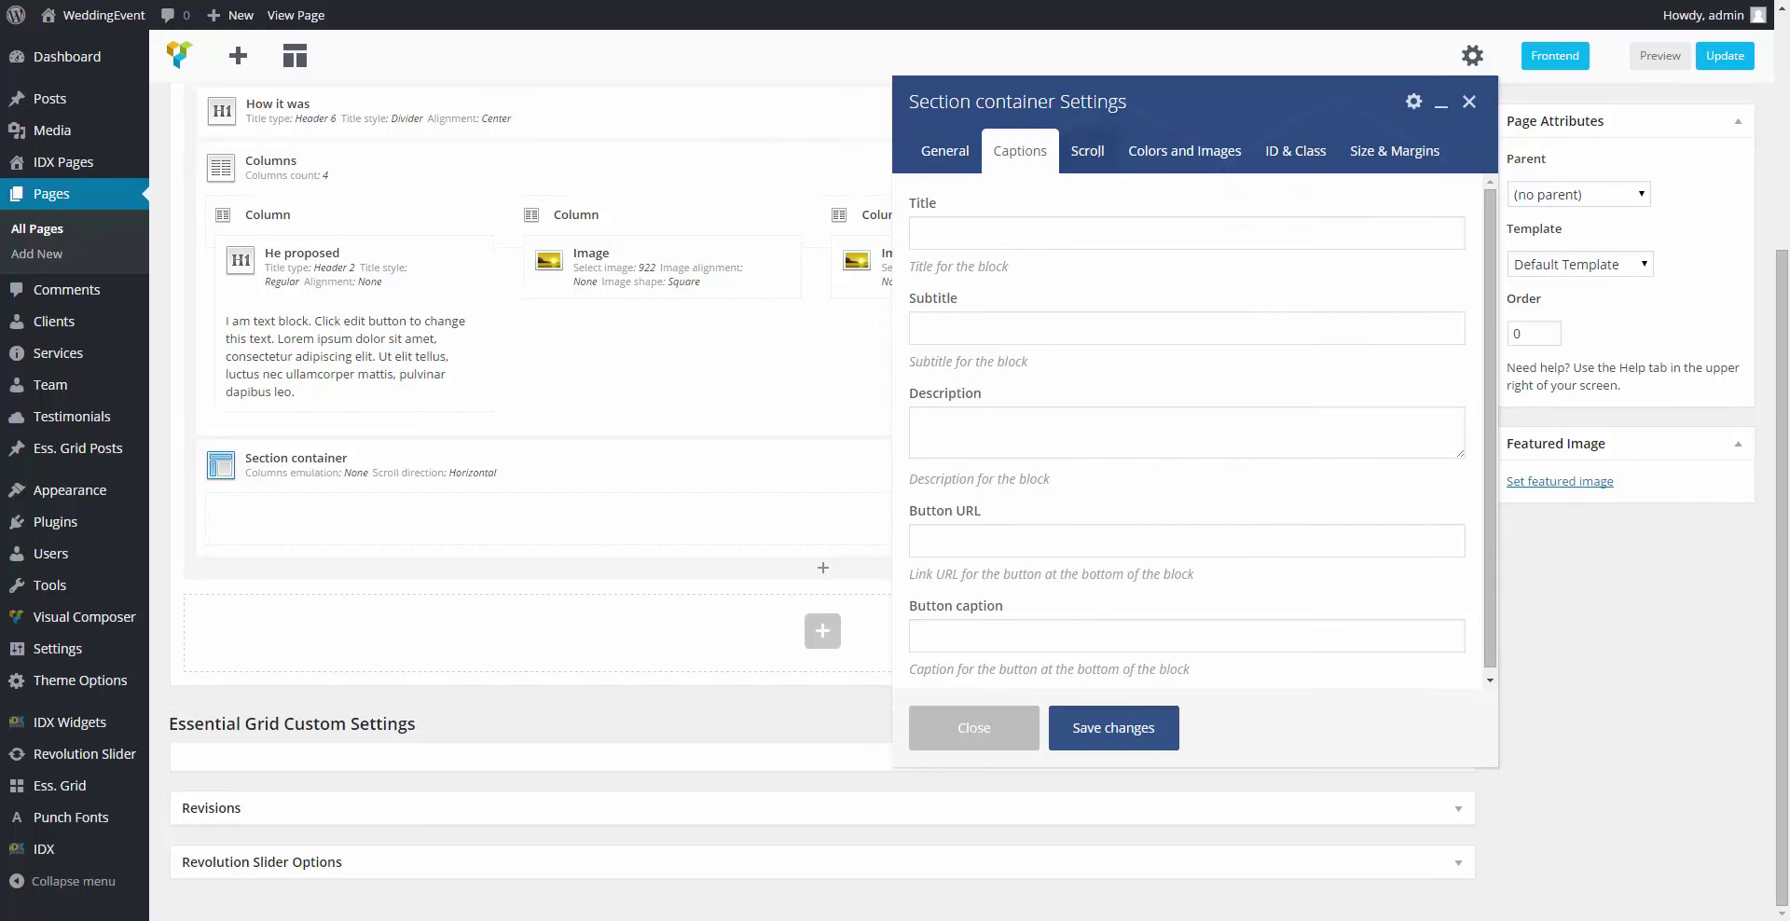
pyautogui.click(1087, 150)
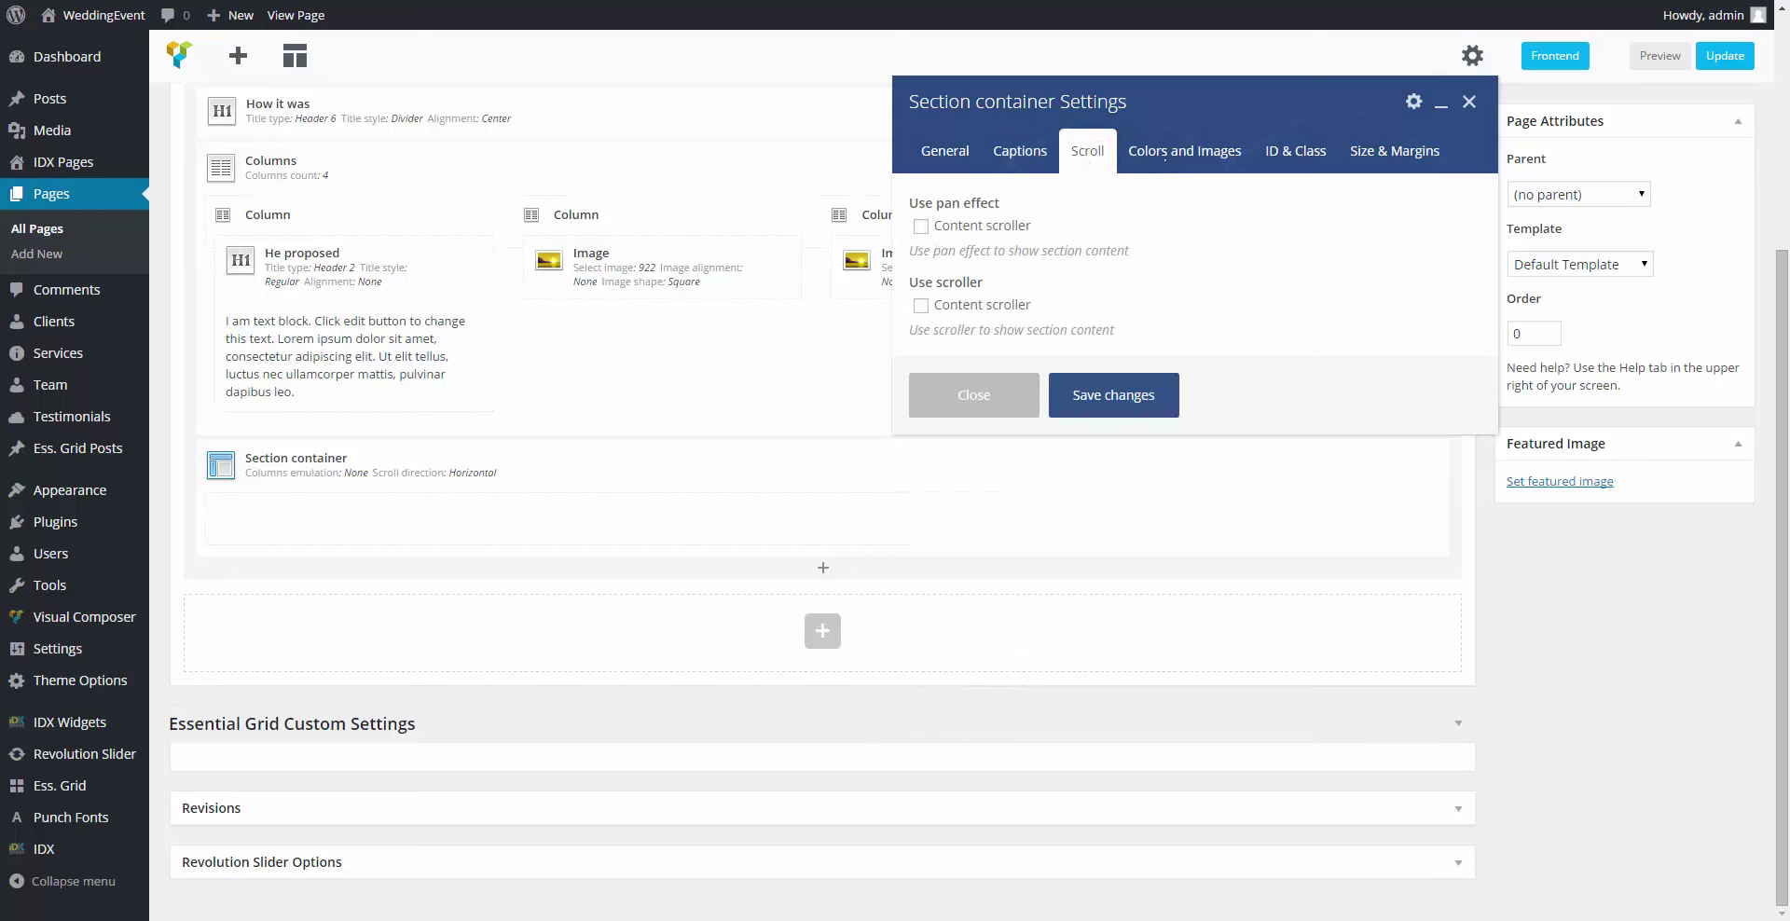
pyautogui.click(1164, 153)
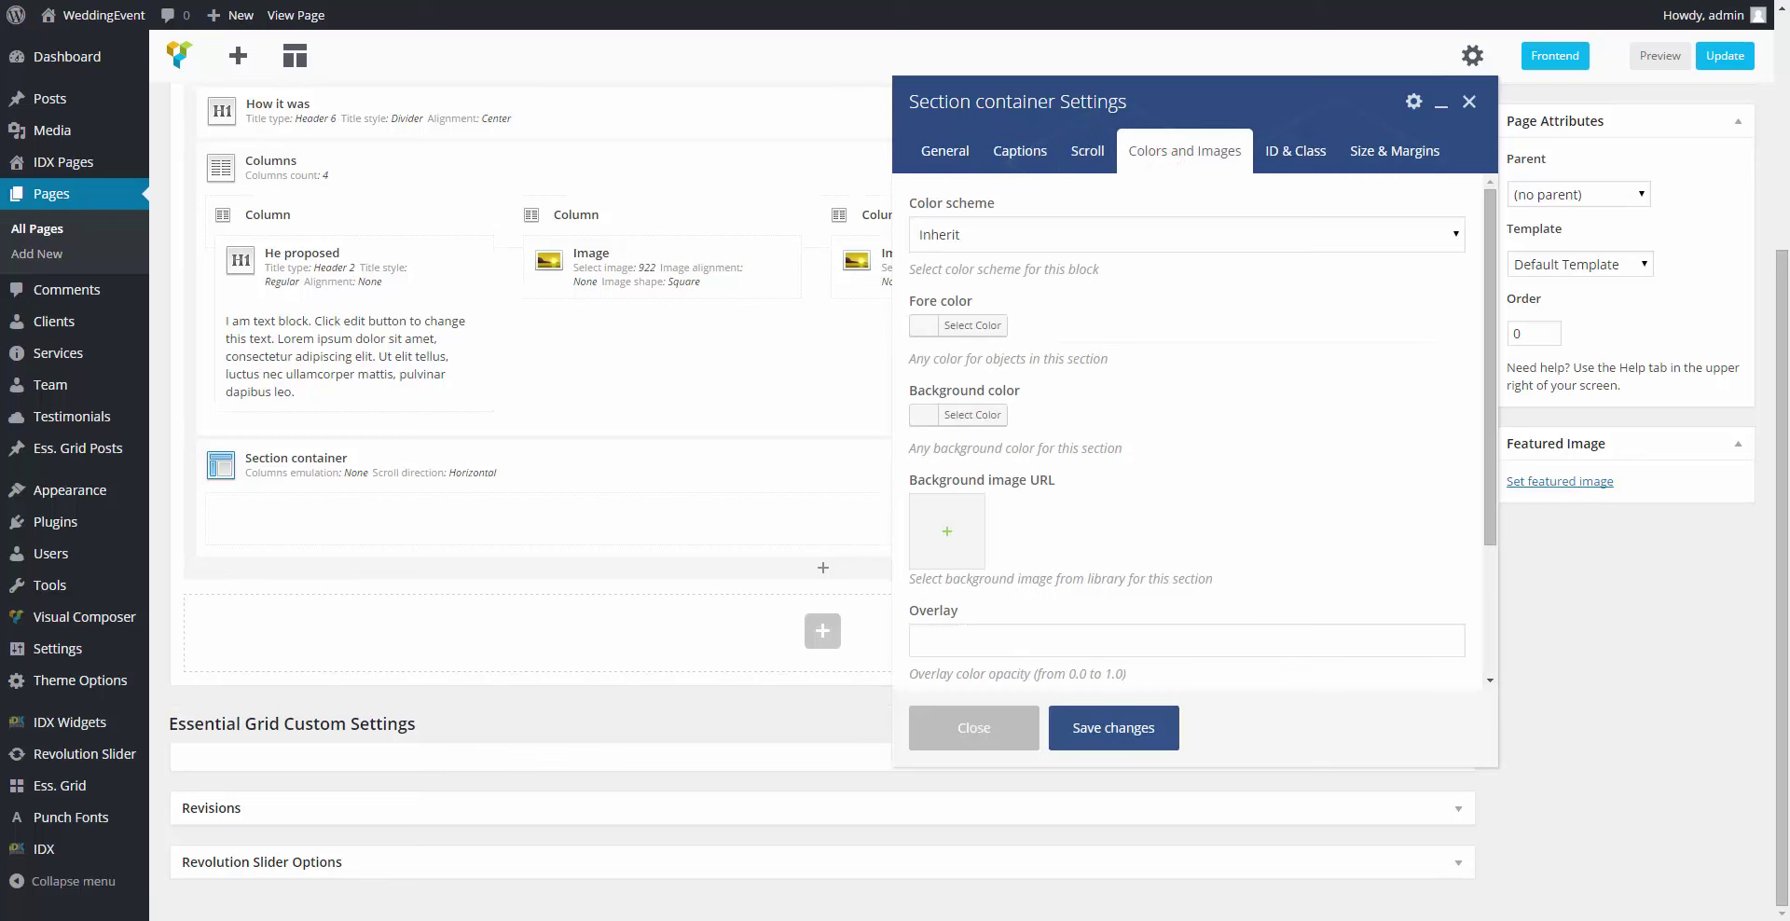
pyautogui.scroll(-2, 1095, 392)
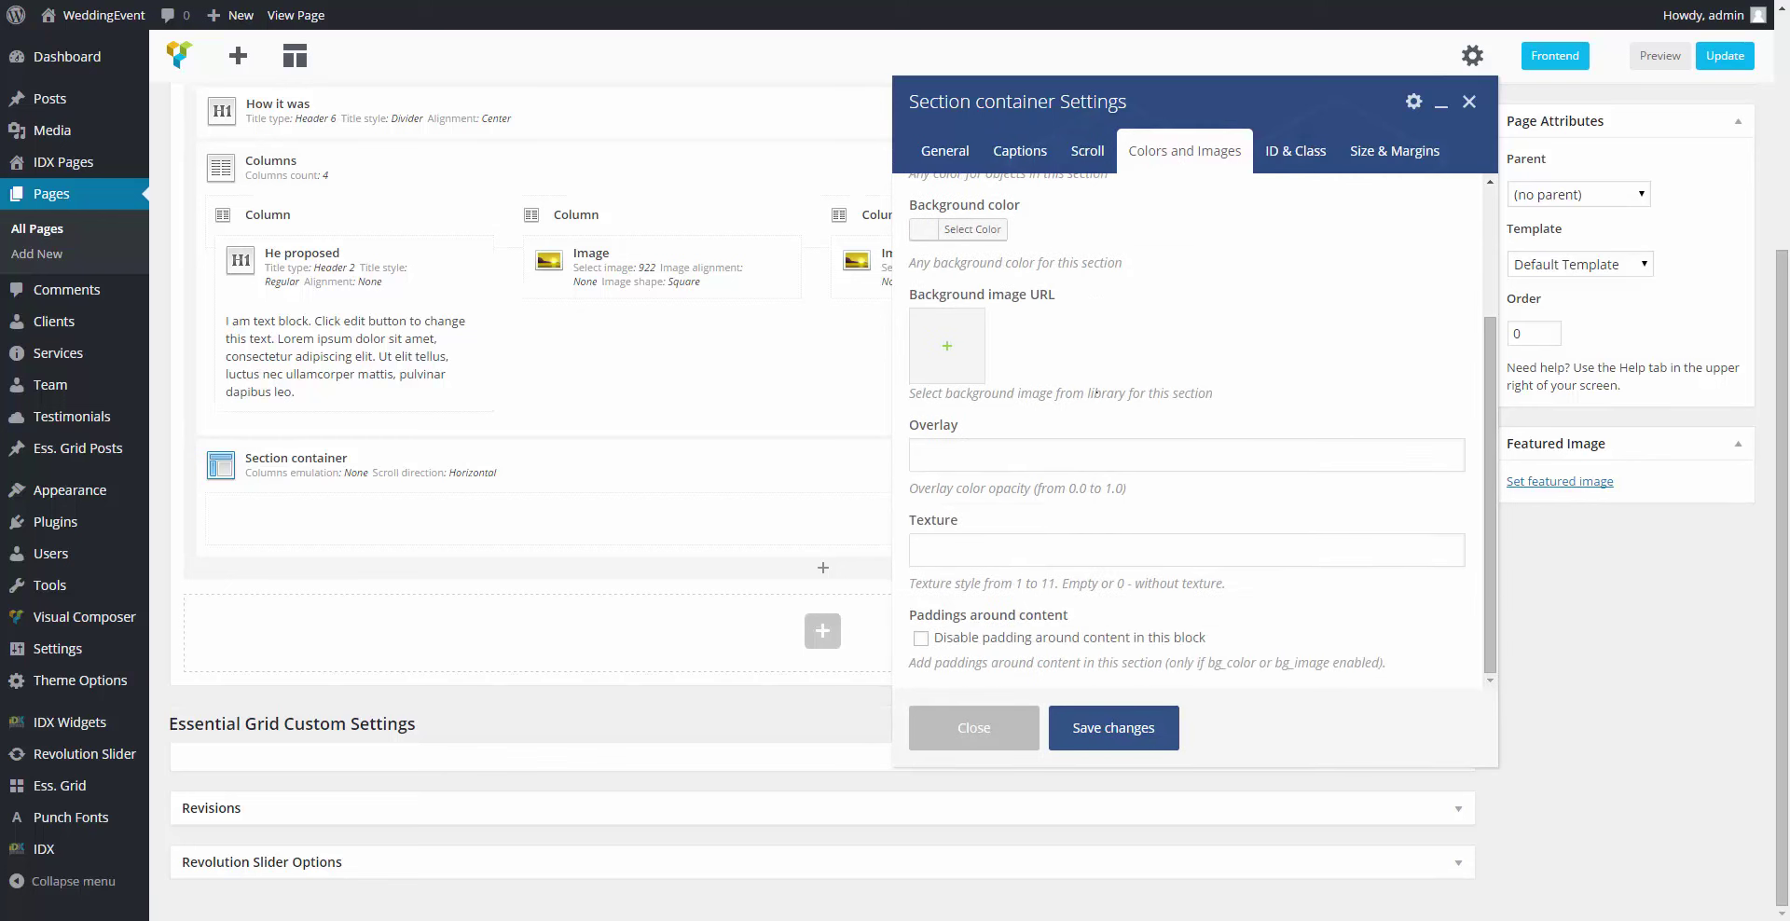
pyautogui.click(1265, 151)
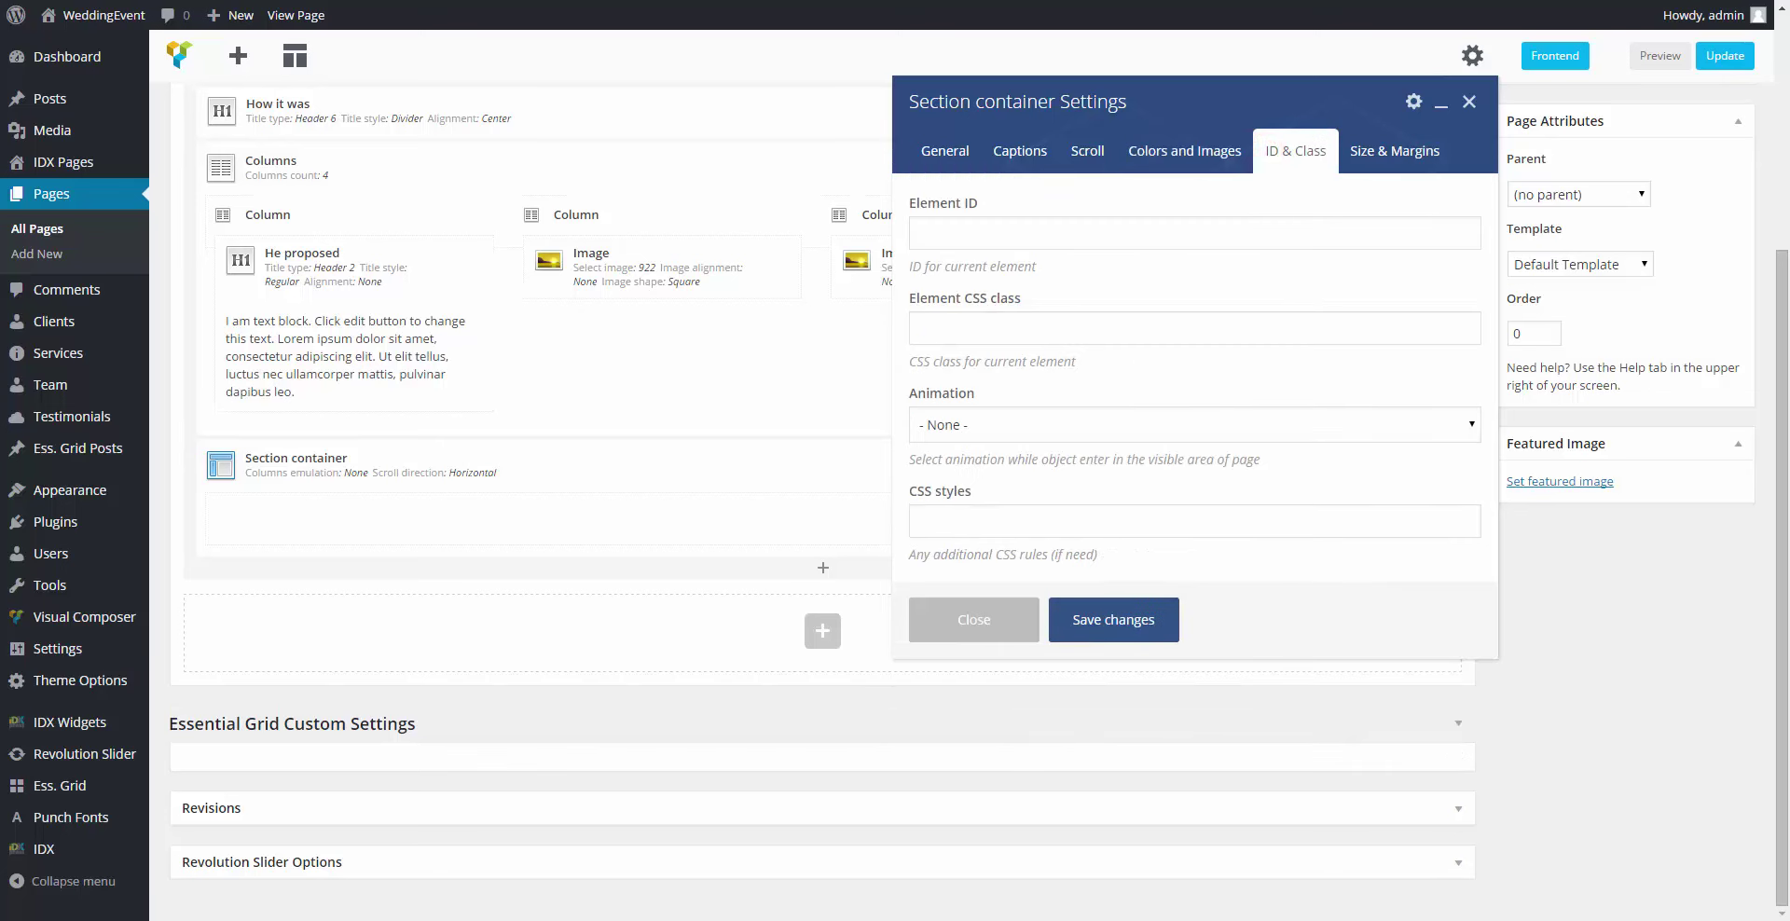
pyautogui.click(1380, 152)
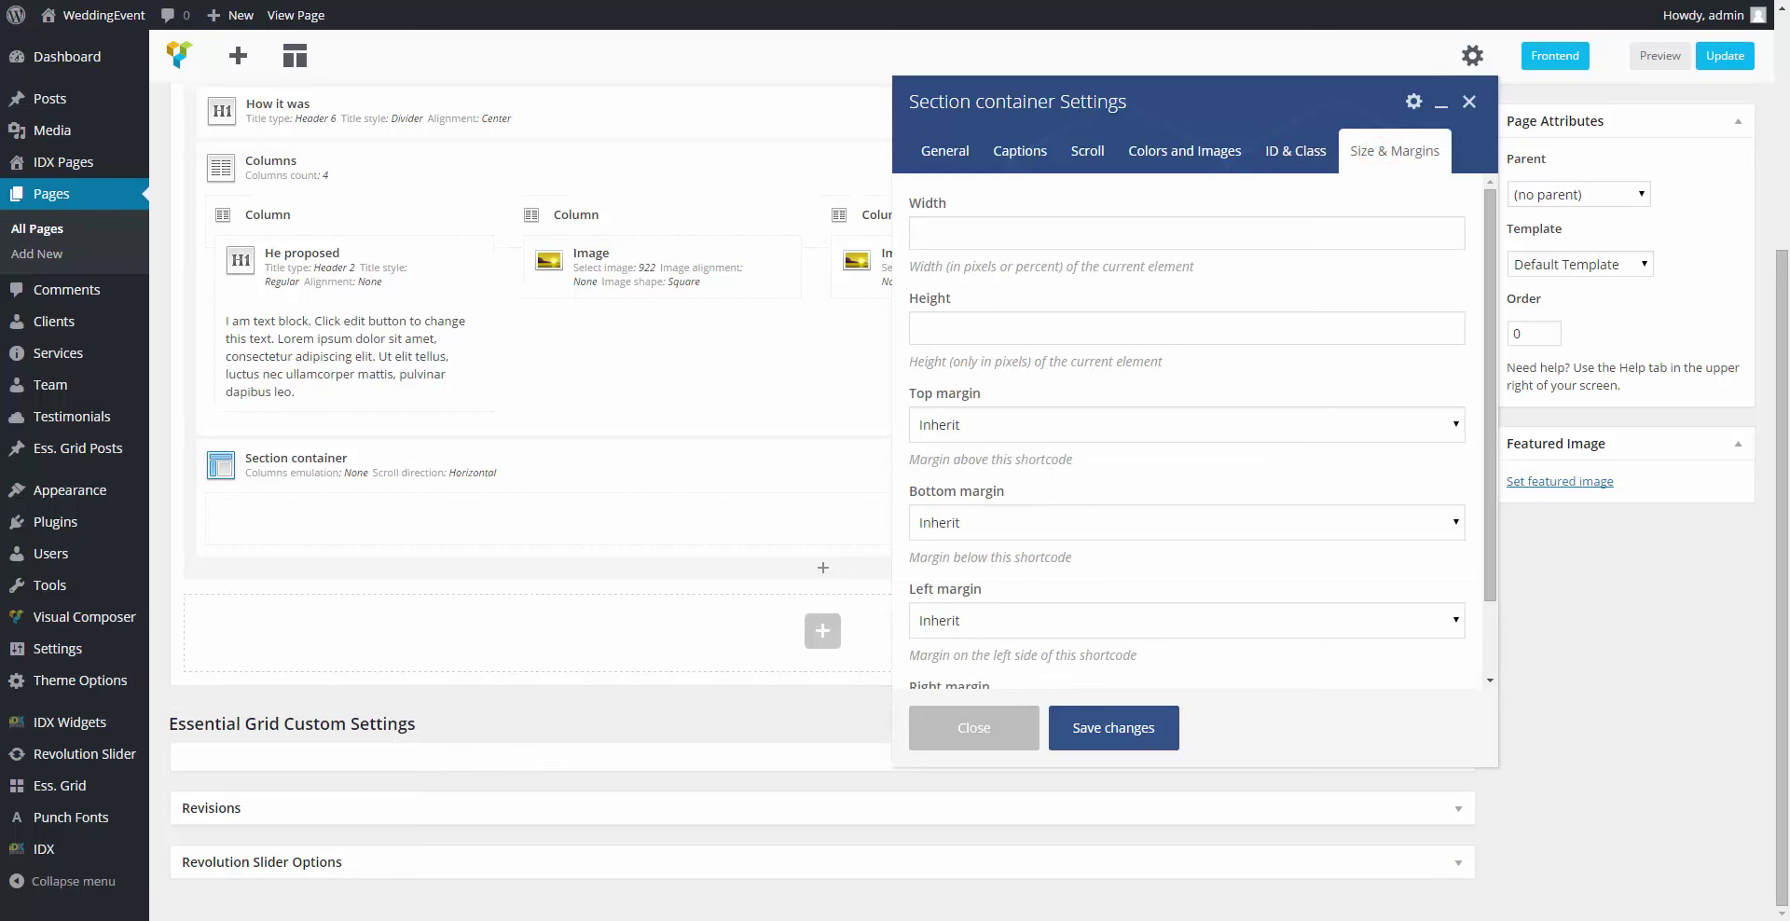
pyautogui.click(1104, 742)
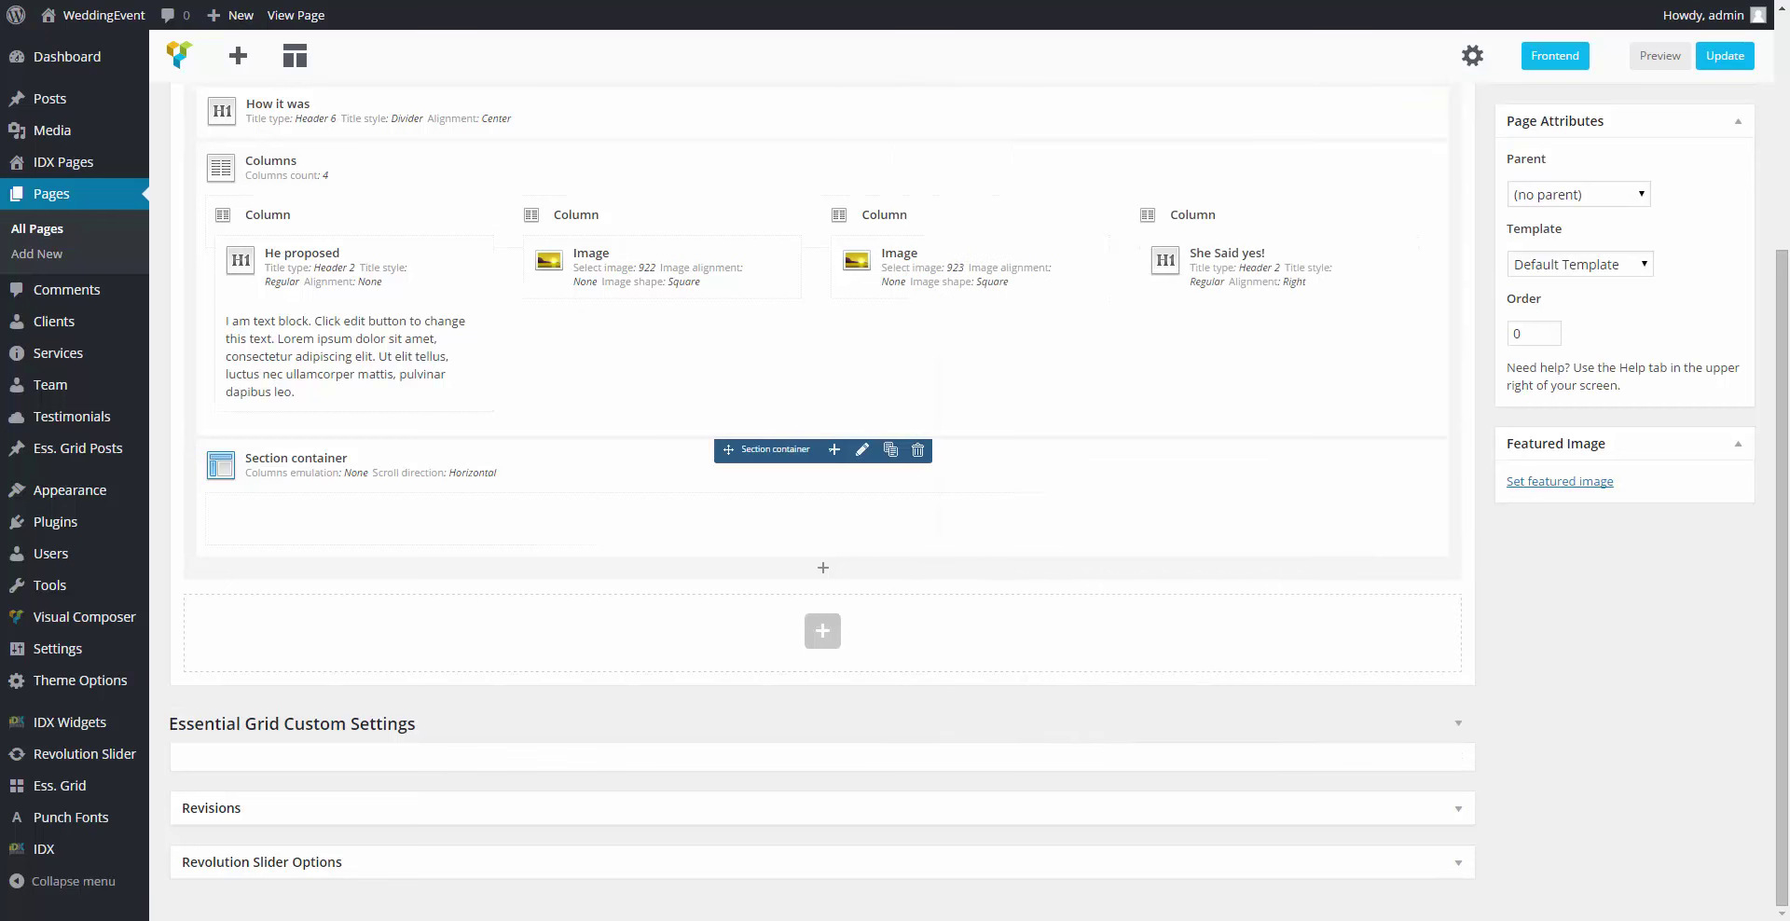
# Step: Add a Button with link element inside the section container, captioned "Read full story", keeping the Round, Filled and Small options
pyautogui.click(830, 446)
pyautogui.write('button')
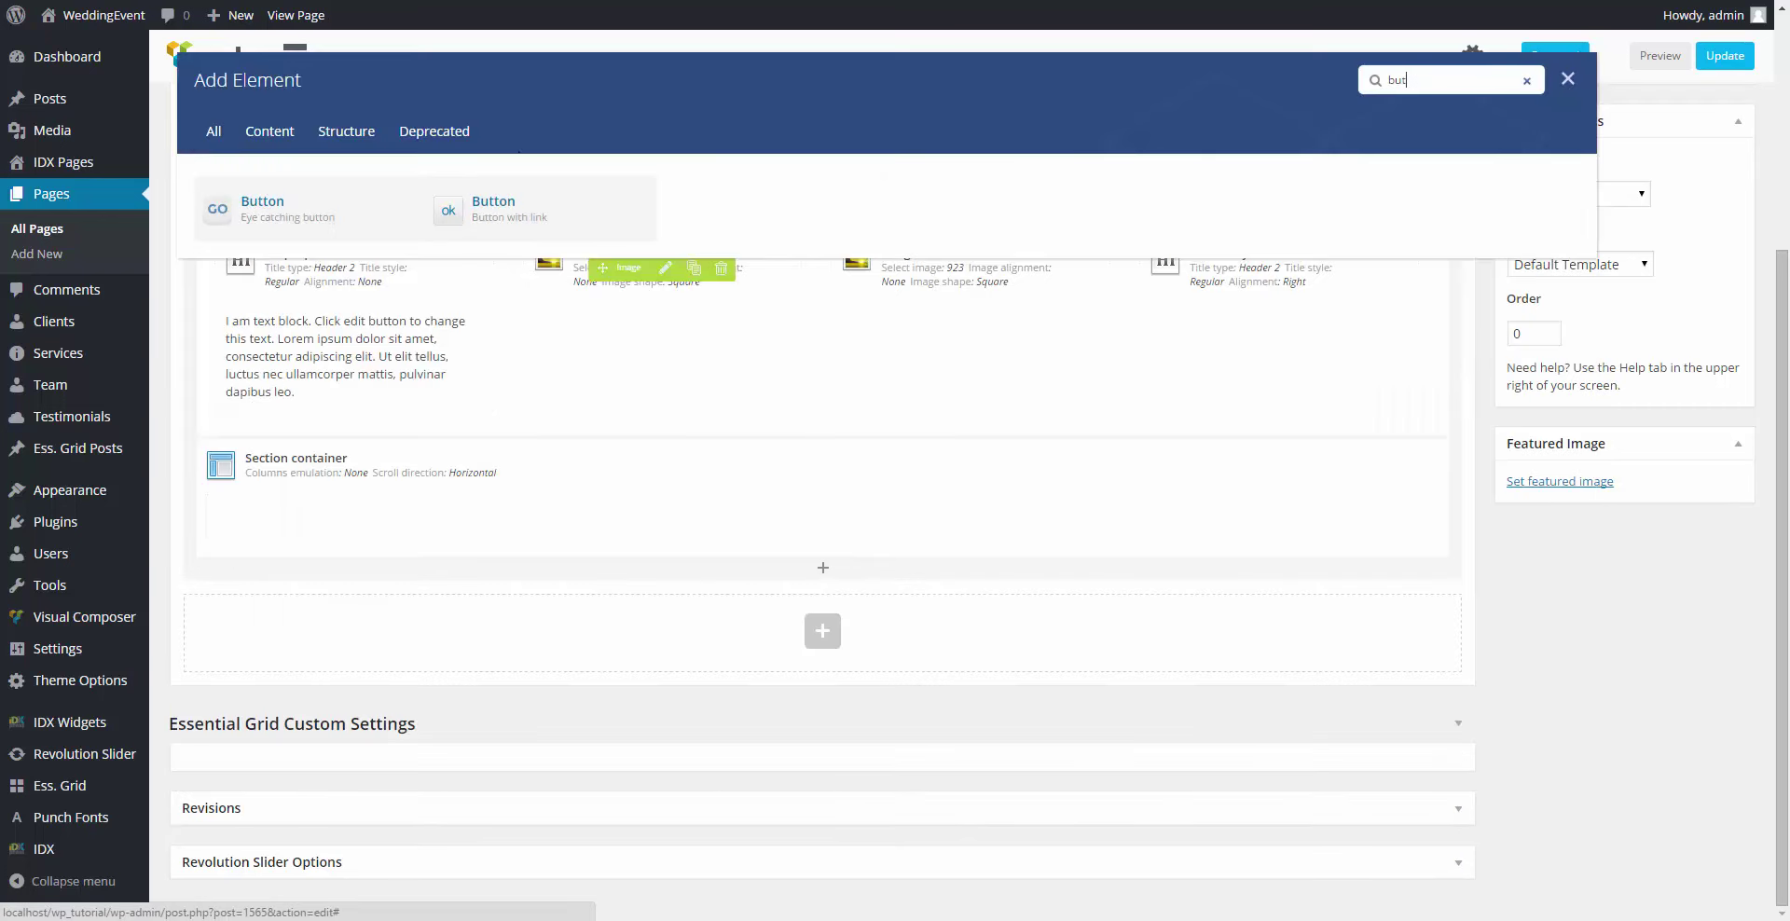
pyautogui.click(503, 200)
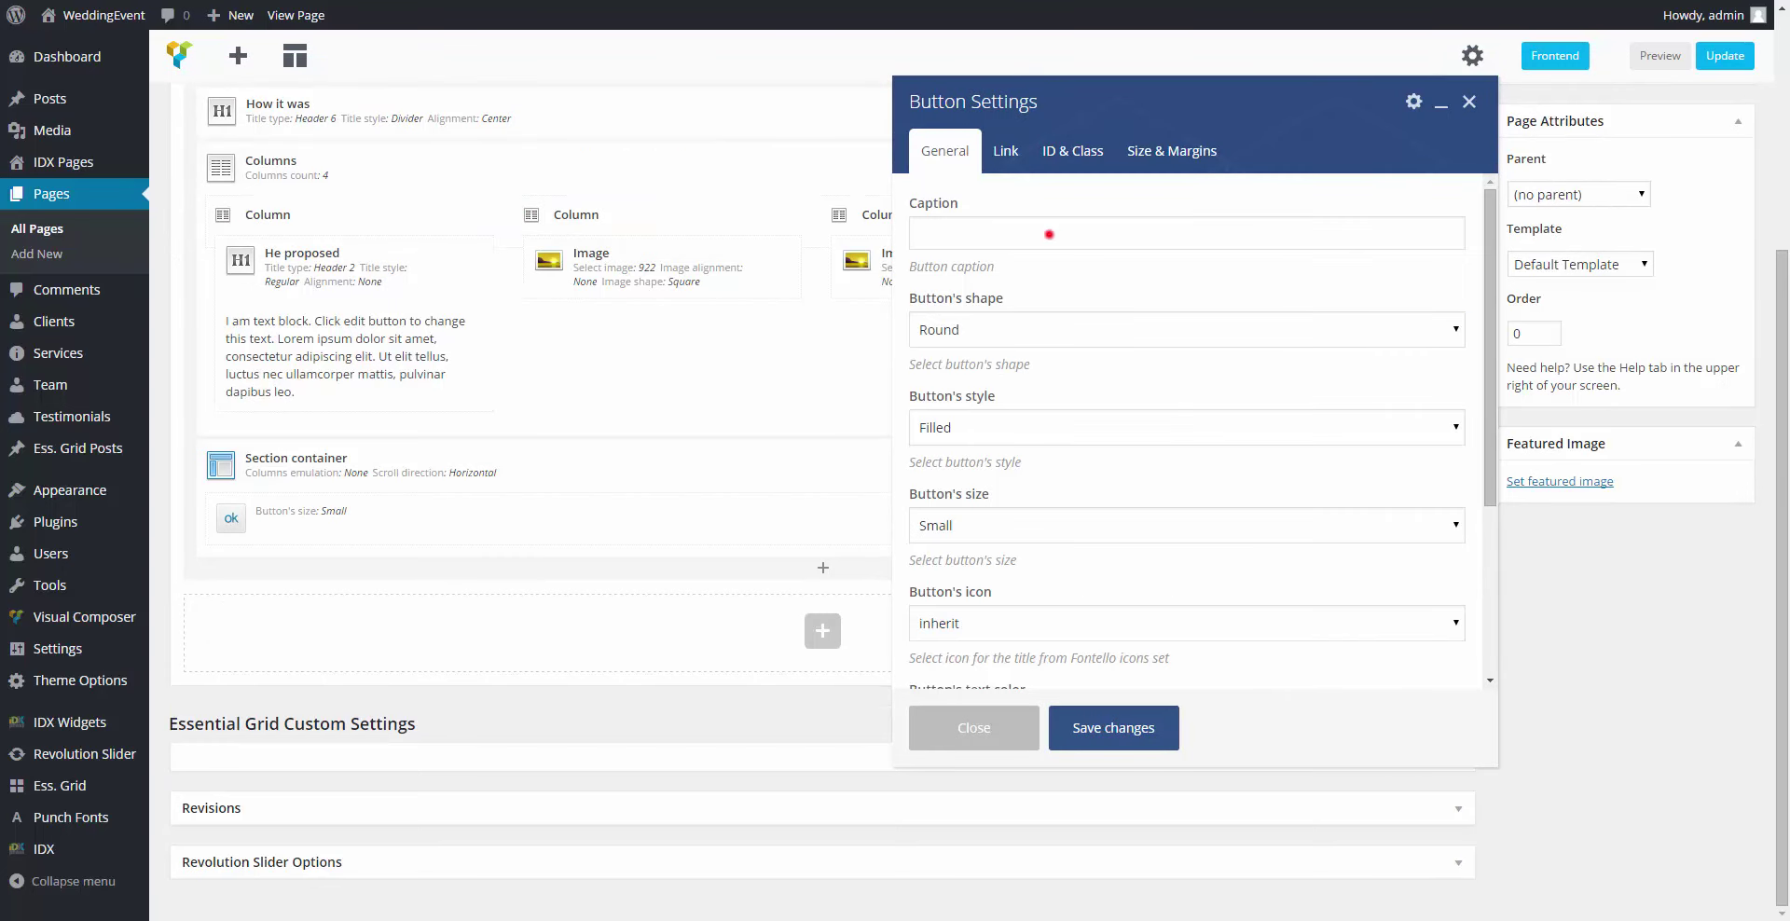
pyautogui.click(1049, 233)
pyautogui.write('Read full story')
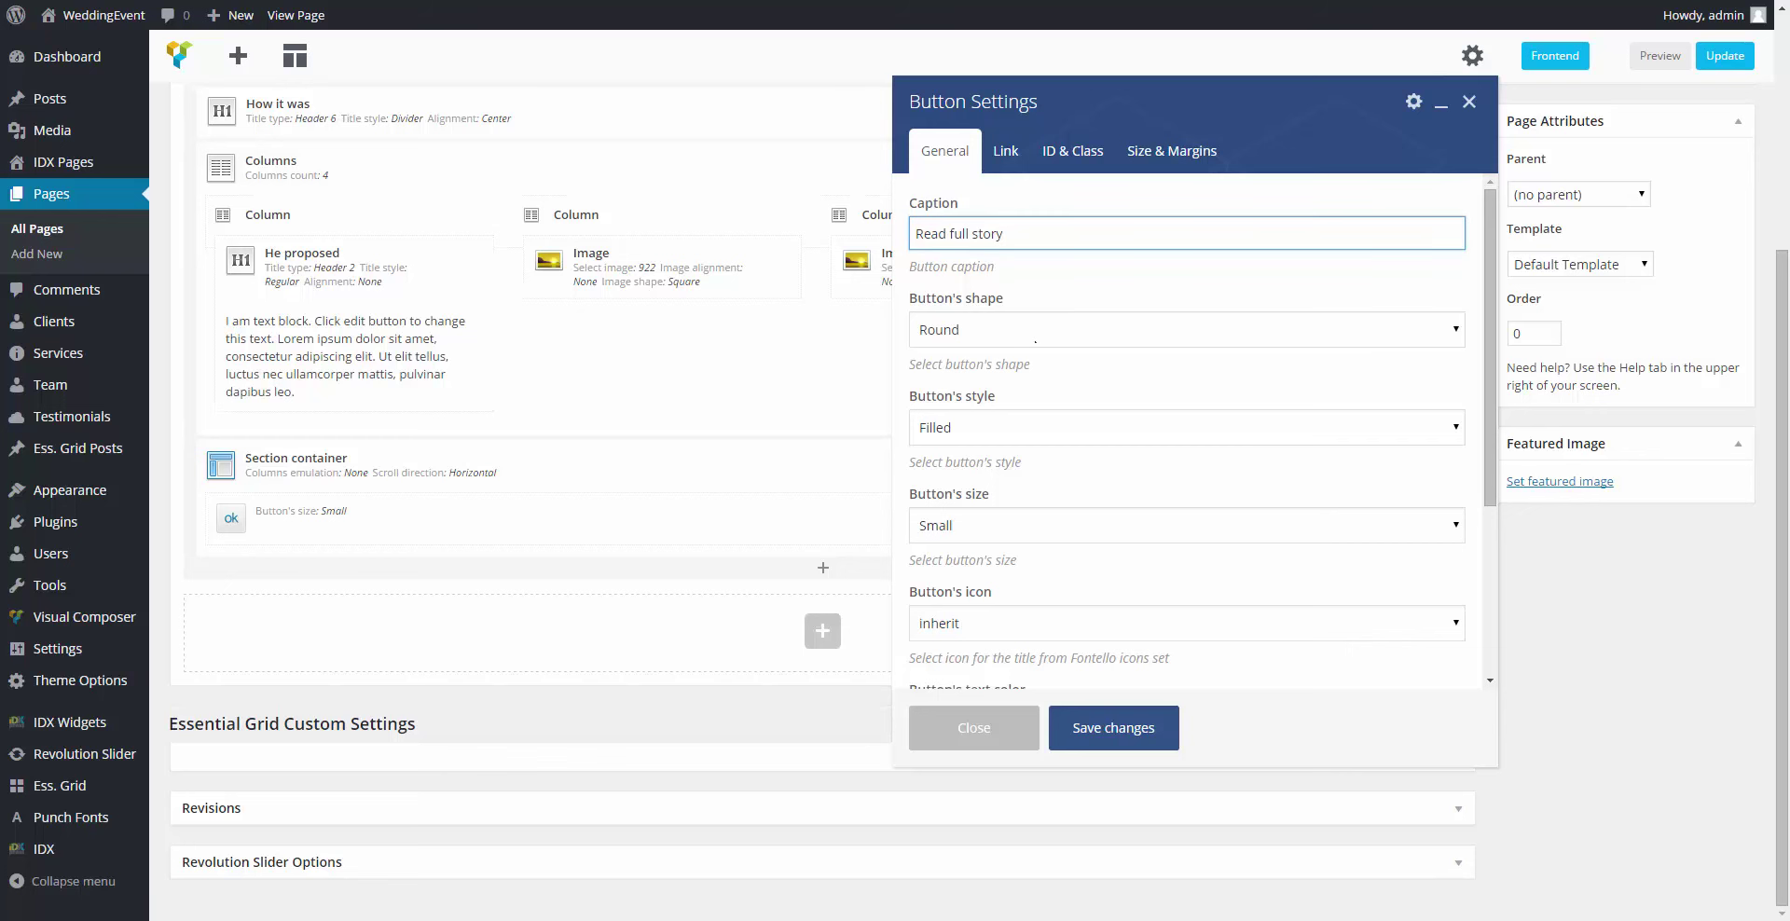
pyautogui.scroll(-1, 1011, 520)
pyautogui.scroll(-2, 1014, 517)
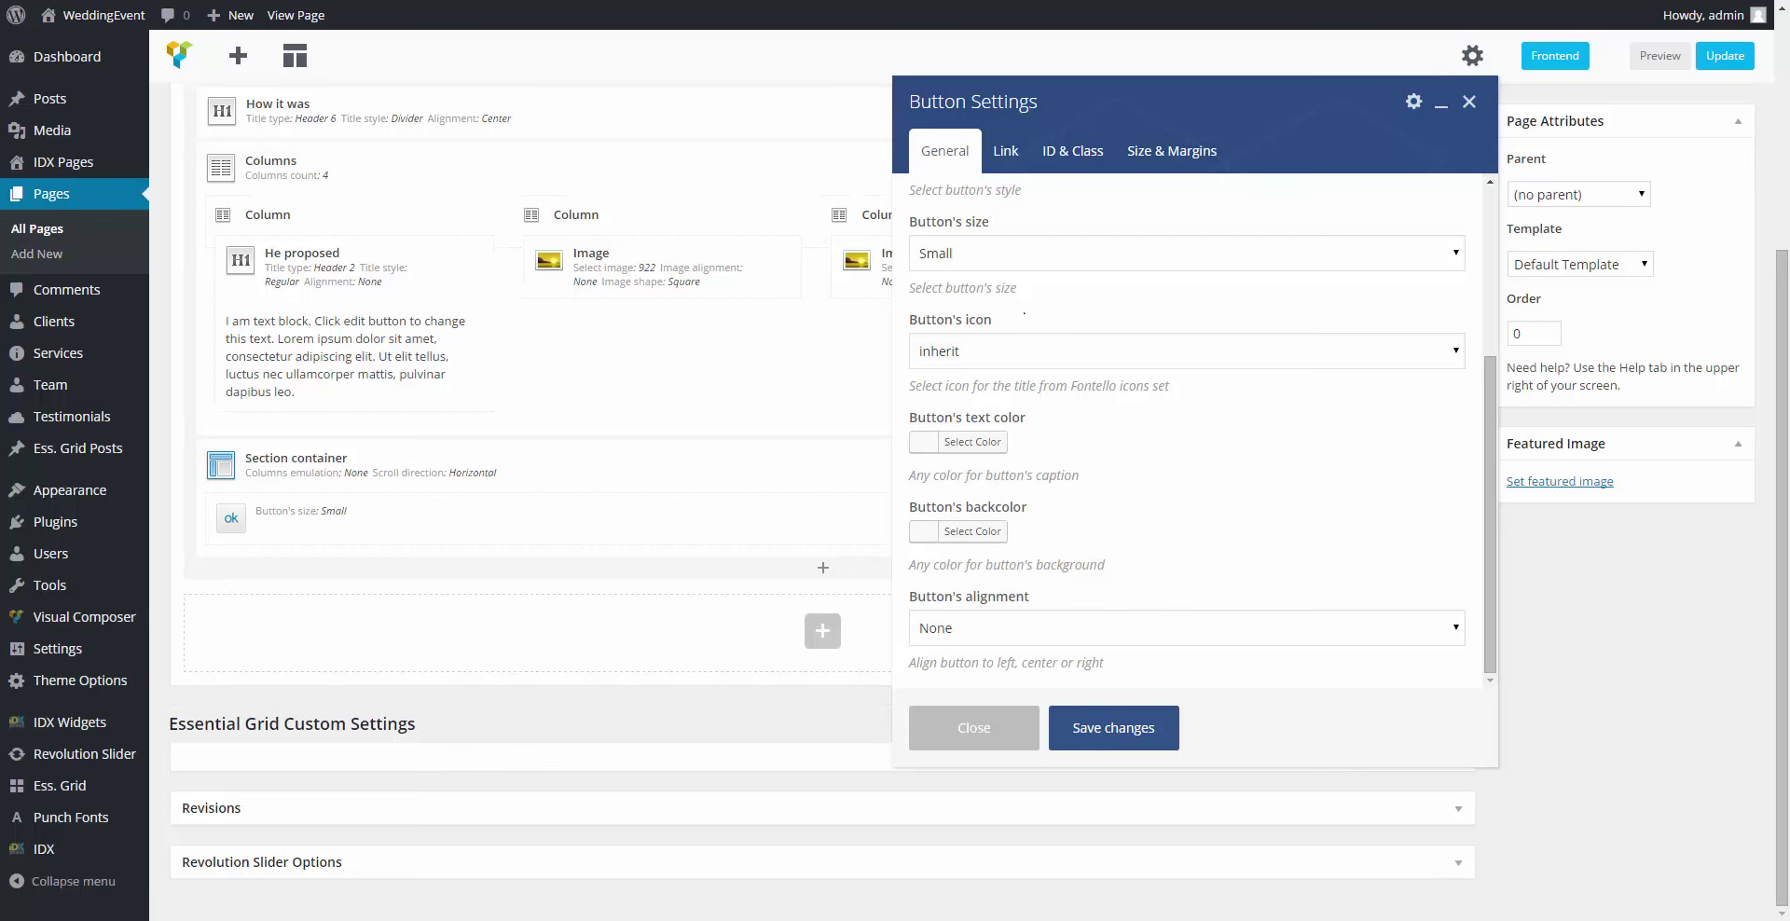
# Step: Set the button's CSS styles to "margin-top: 2.2em;", leaving its link fields empty
pyautogui.click(1006, 150)
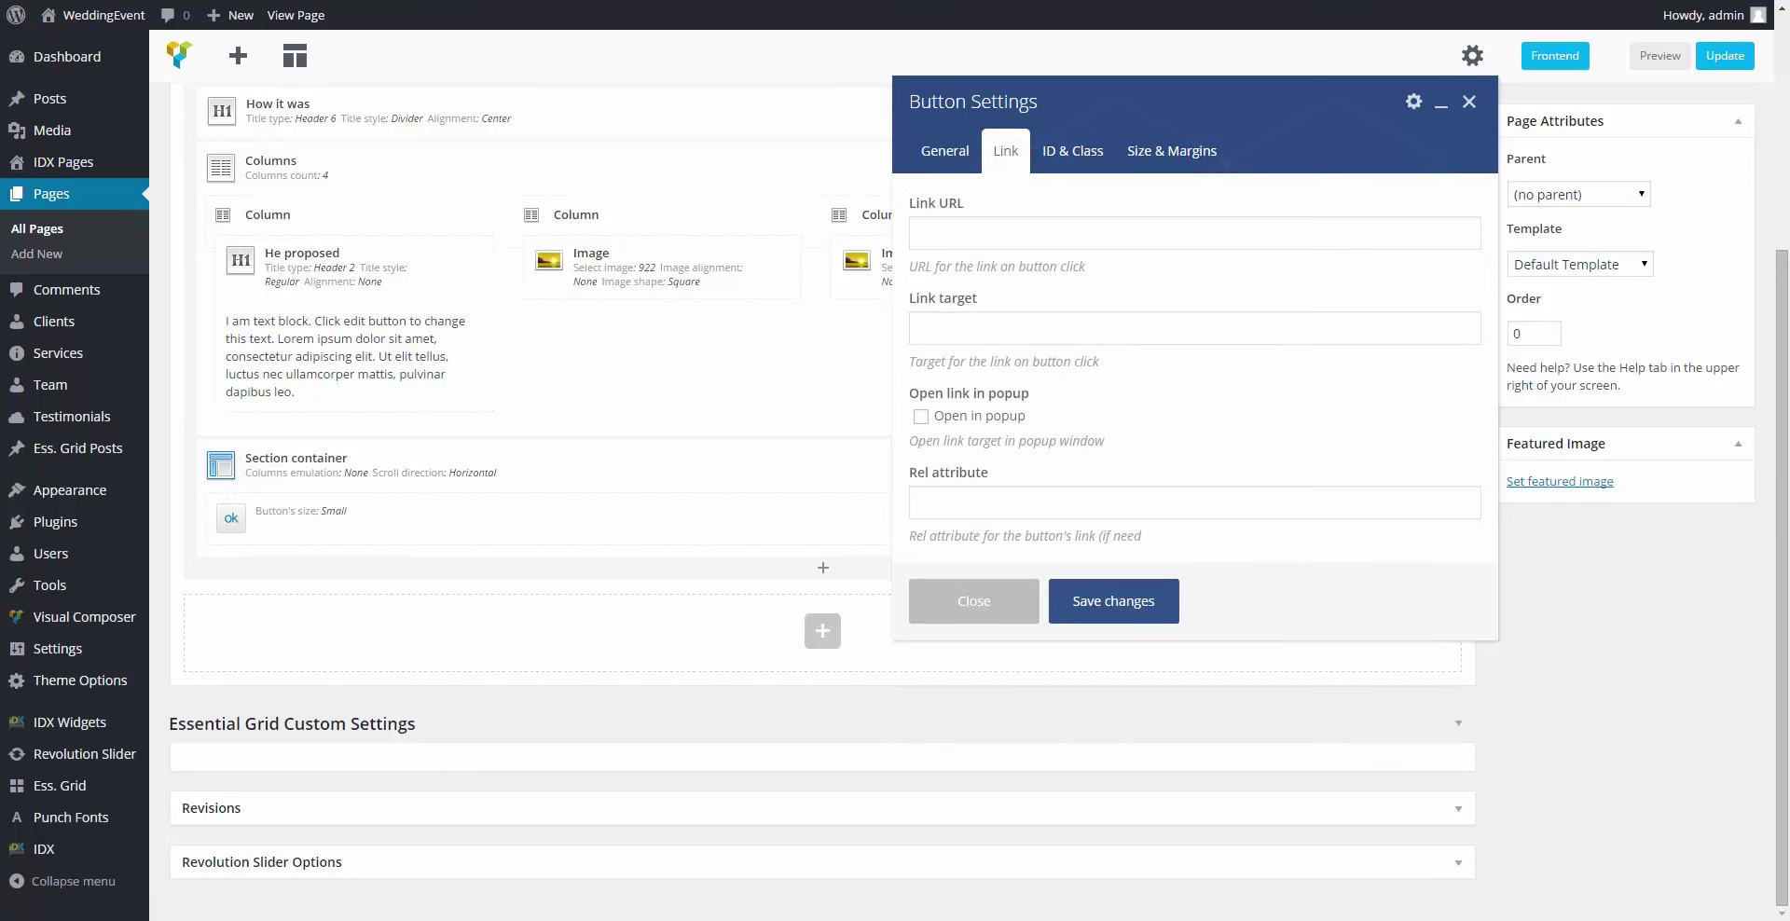
pyautogui.click(1062, 151)
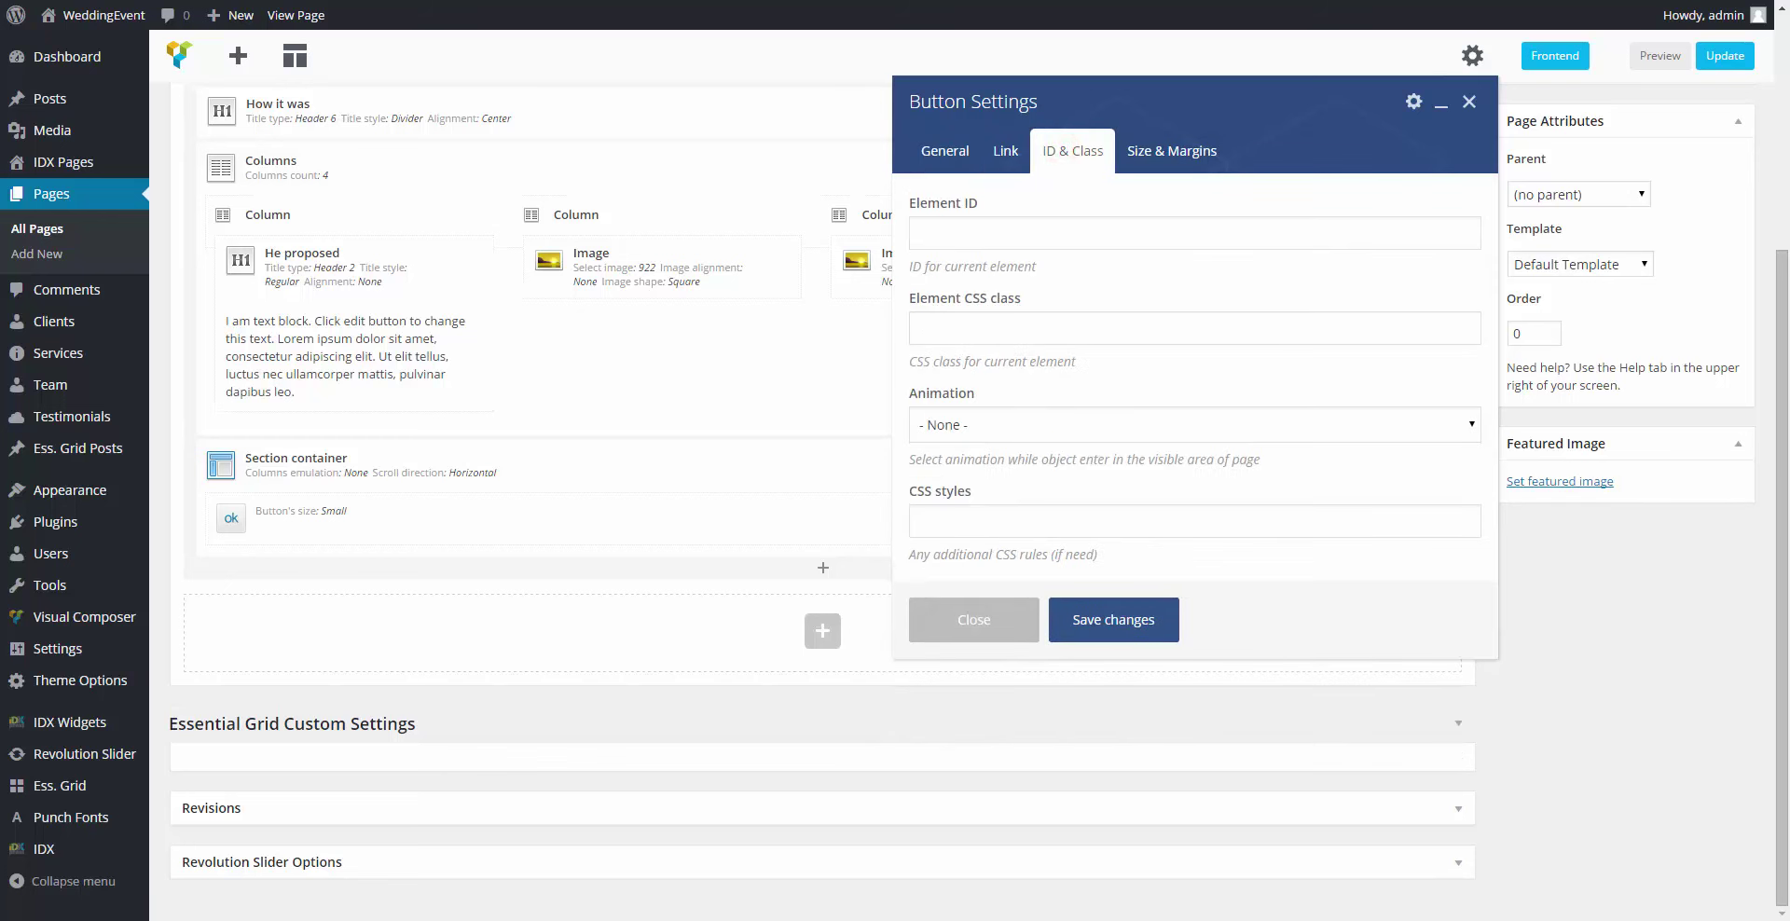
pyautogui.click(1102, 520)
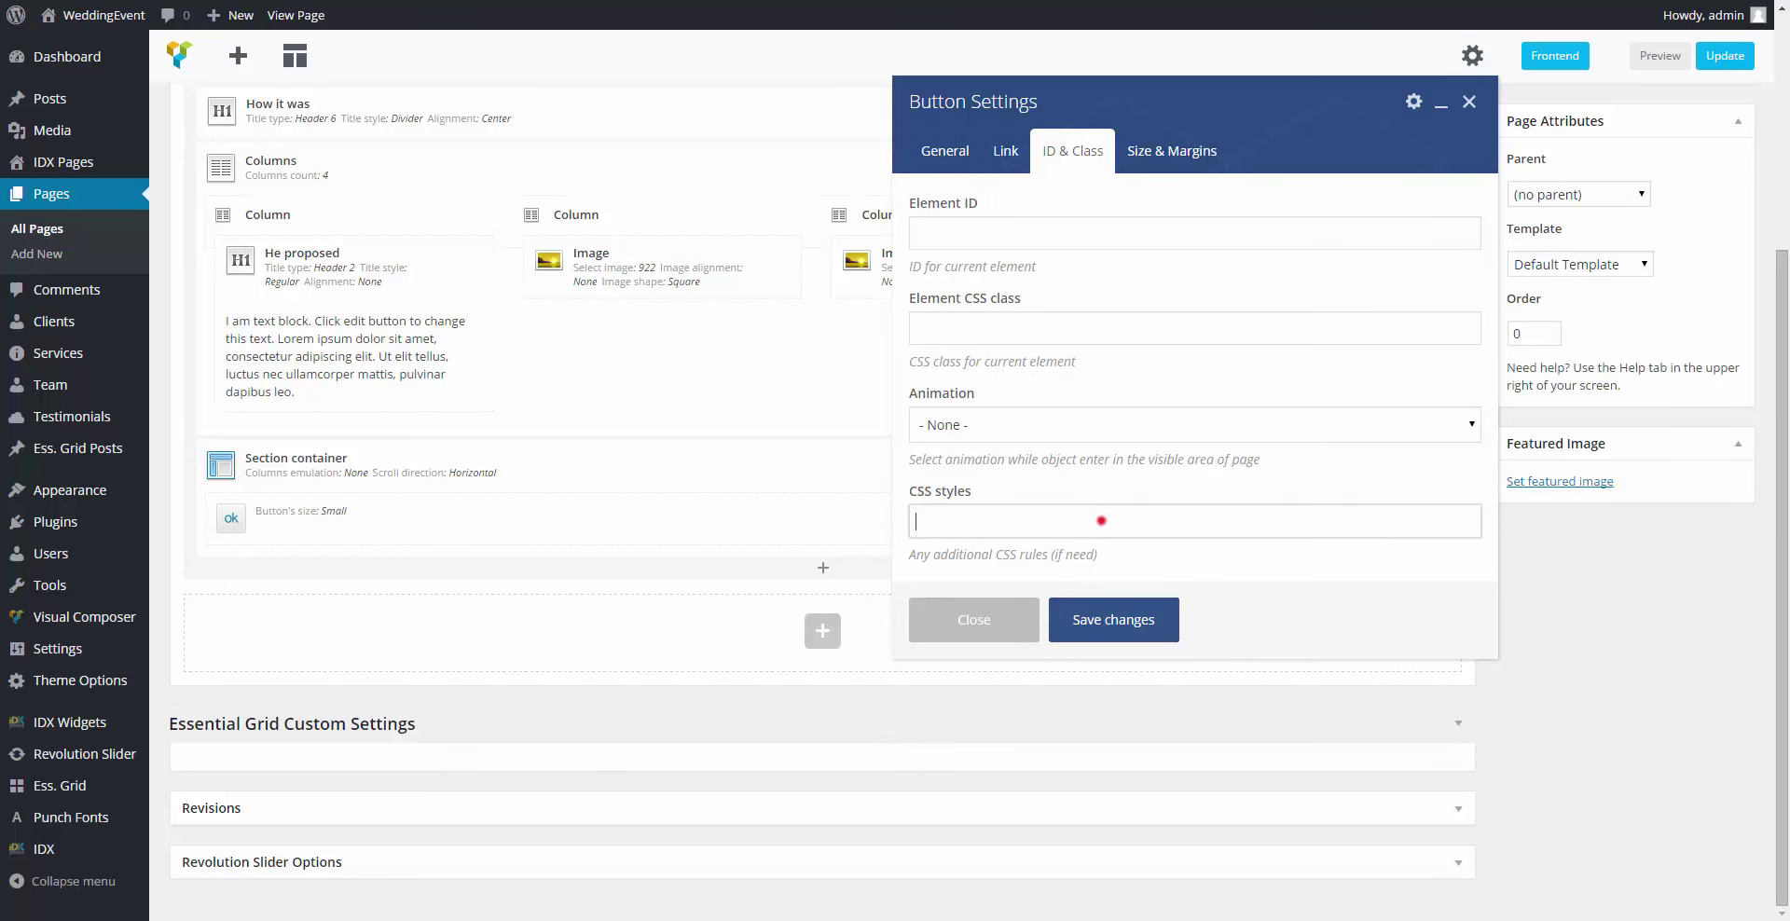
pyautogui.write('margin-')
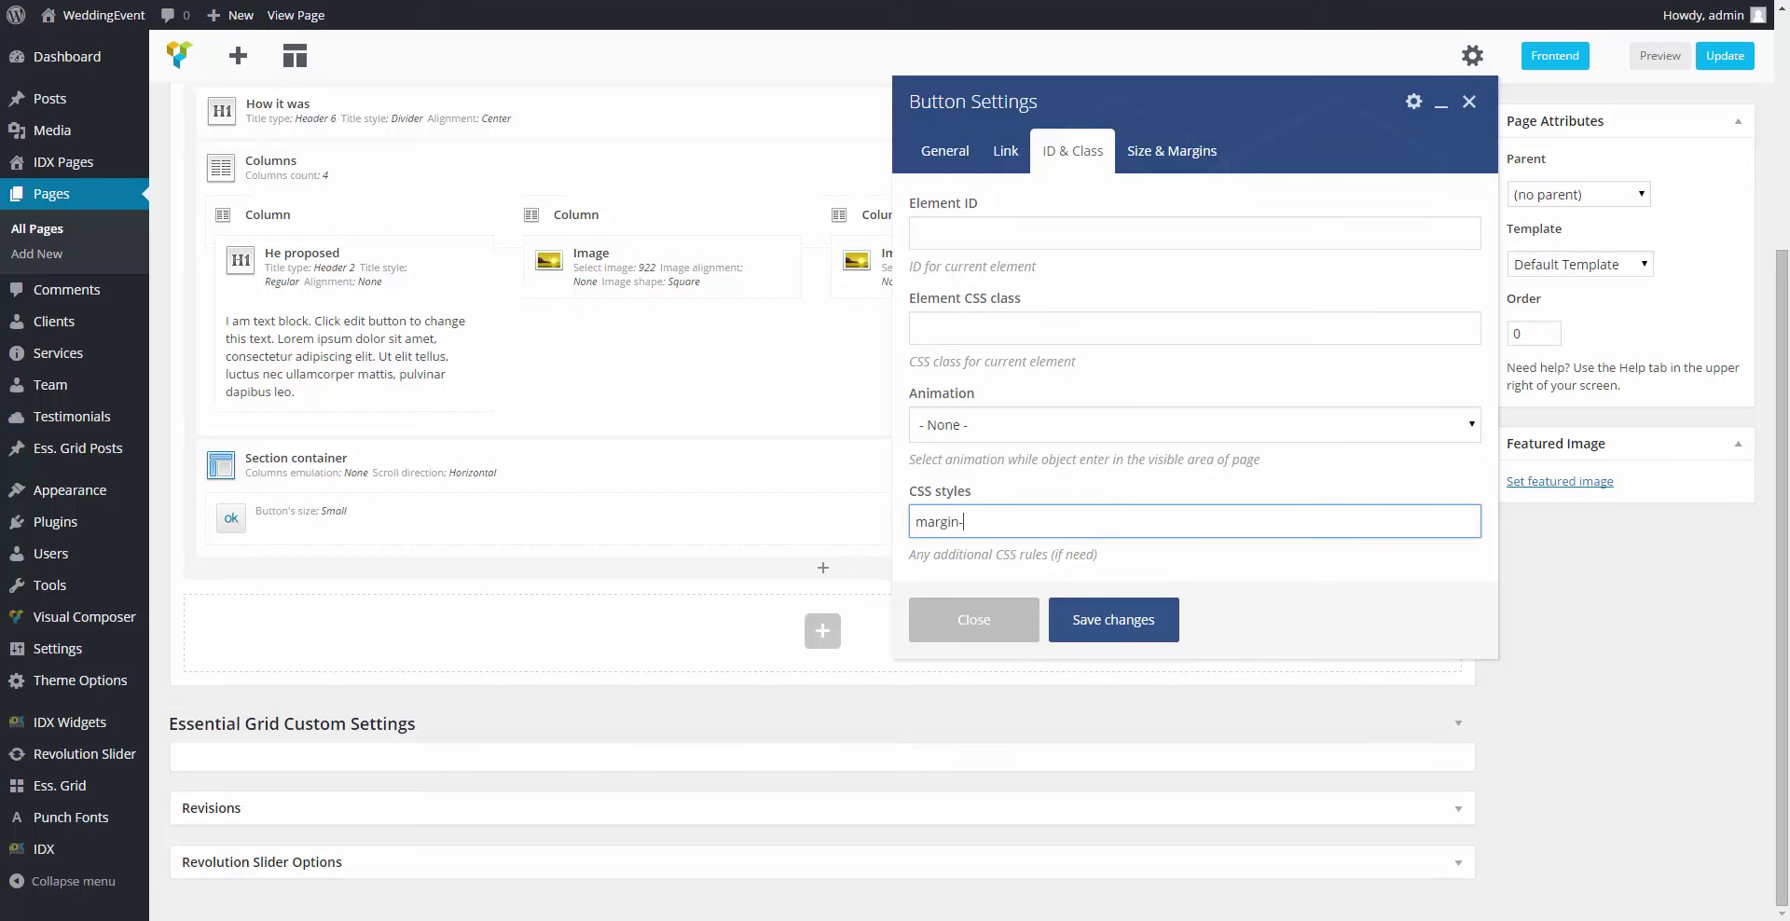
pyautogui.write('top: 2.2em;')
# Step: Set the button's bottom margin to Large and save the button
pyautogui.click(1143, 142)
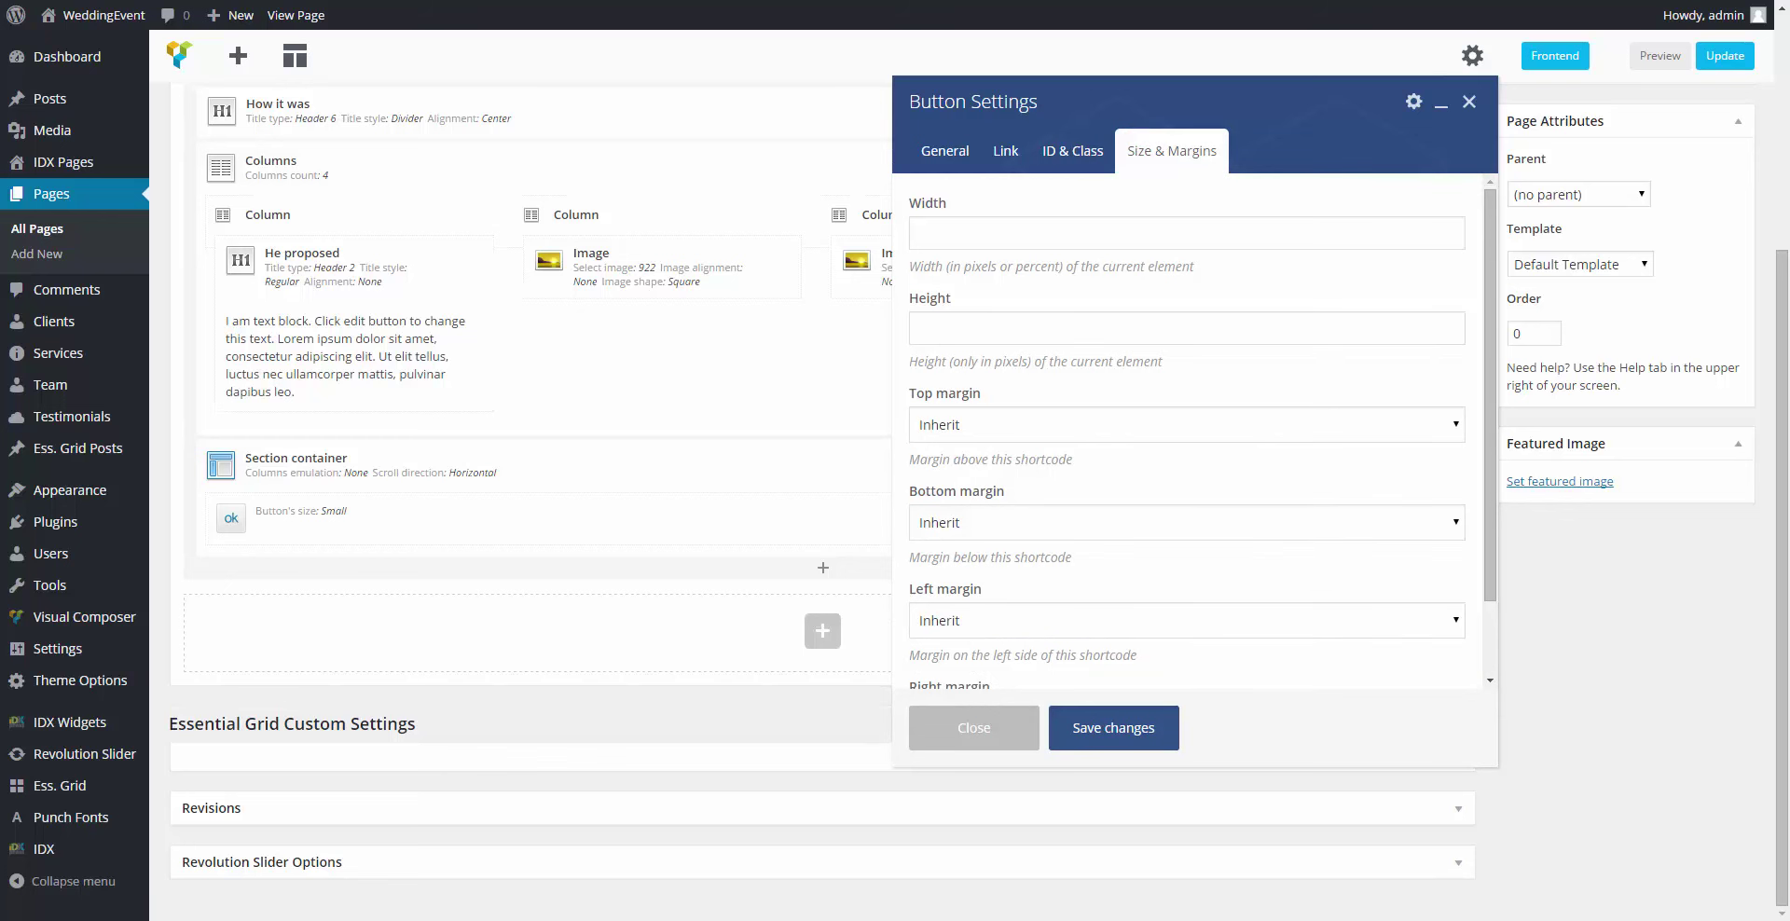
pyautogui.scroll(-1, 1142, 511)
pyautogui.click(941, 432)
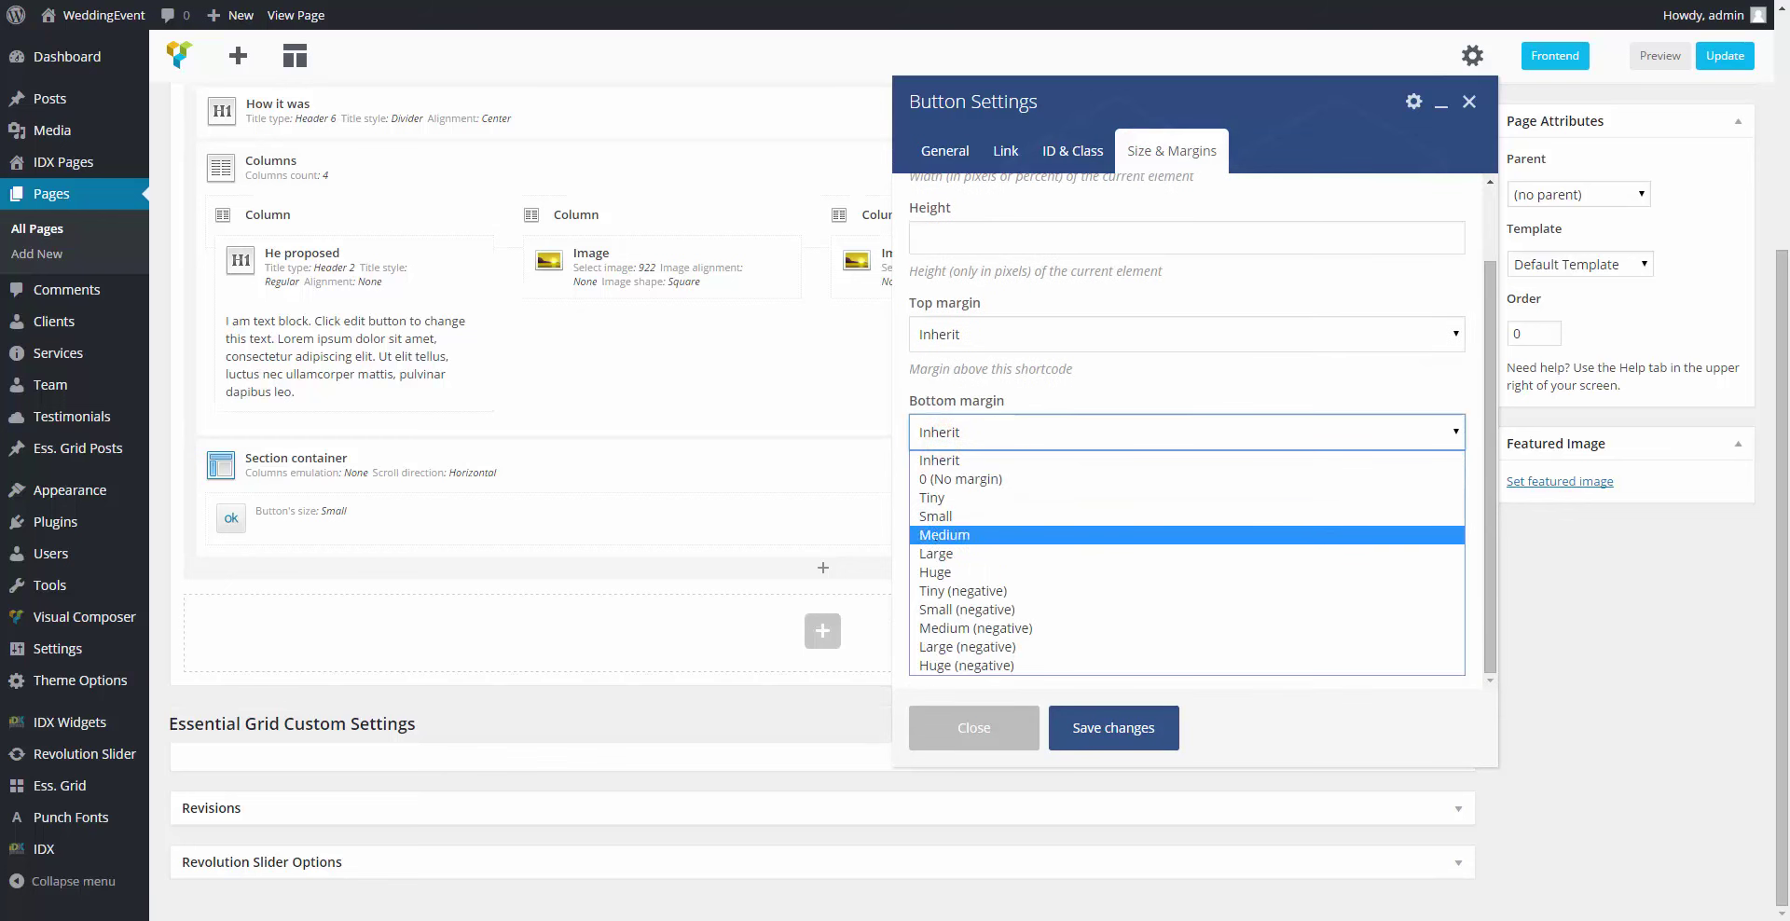
pyautogui.click(932, 558)
pyautogui.click(1105, 725)
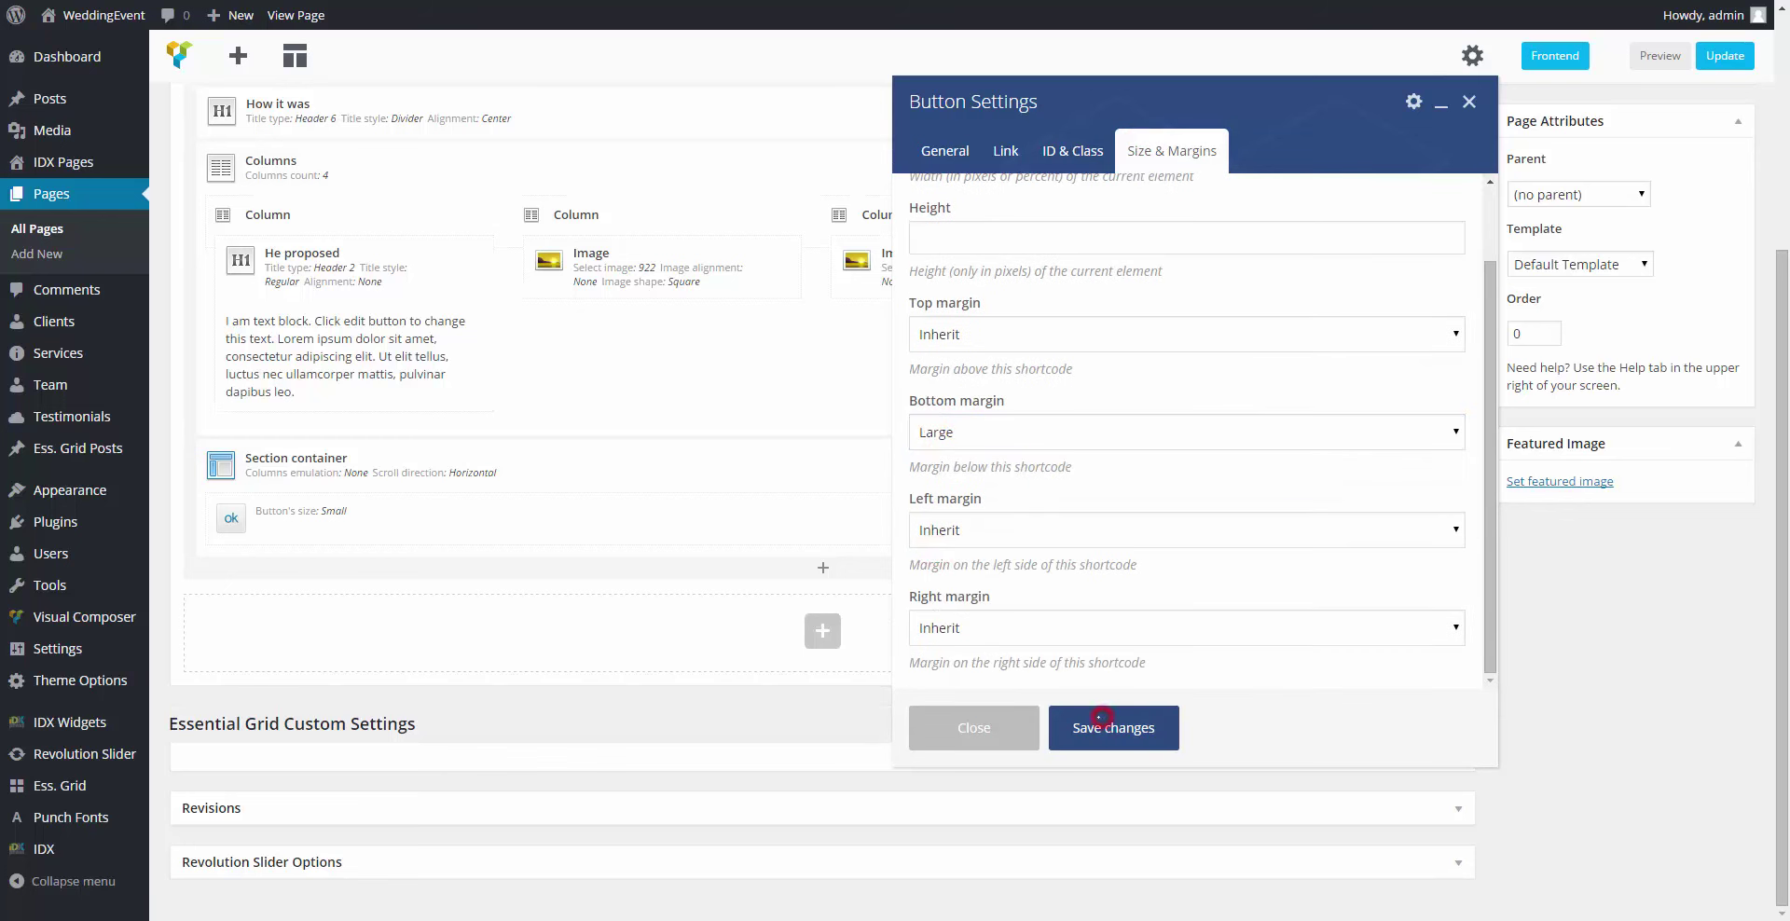
# Step: Collapse the finished row and add a Content block element with default settings in a new row below it
pyautogui.scroll(2, 904, 653)
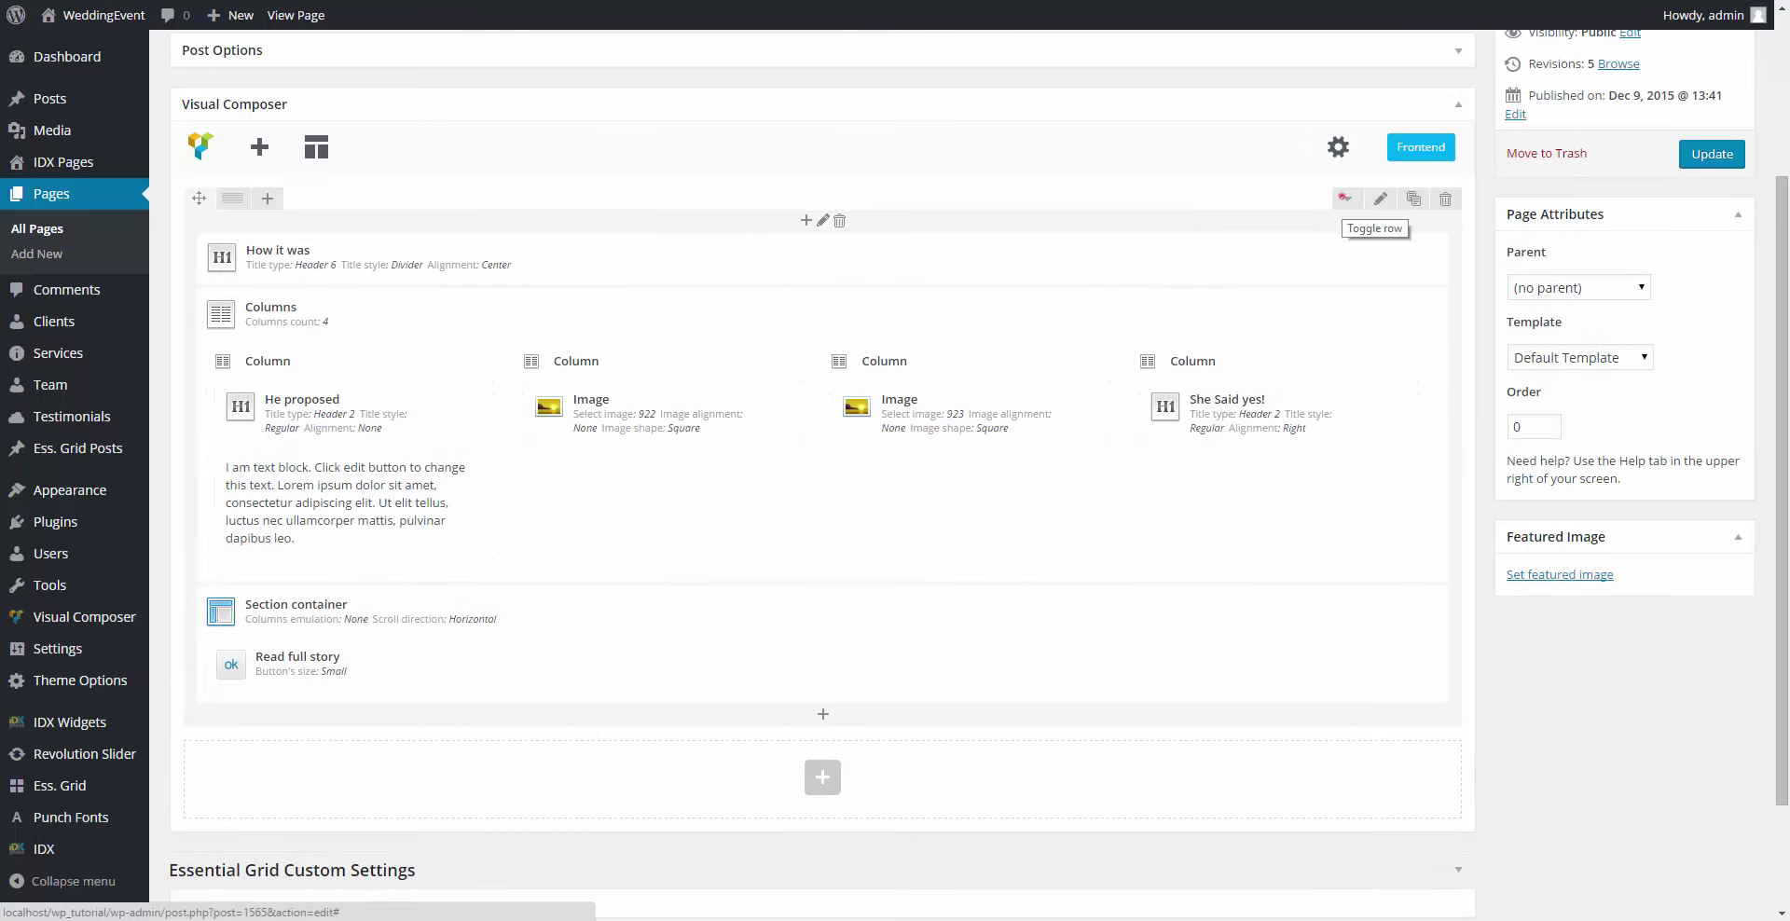
pyautogui.click(1344, 198)
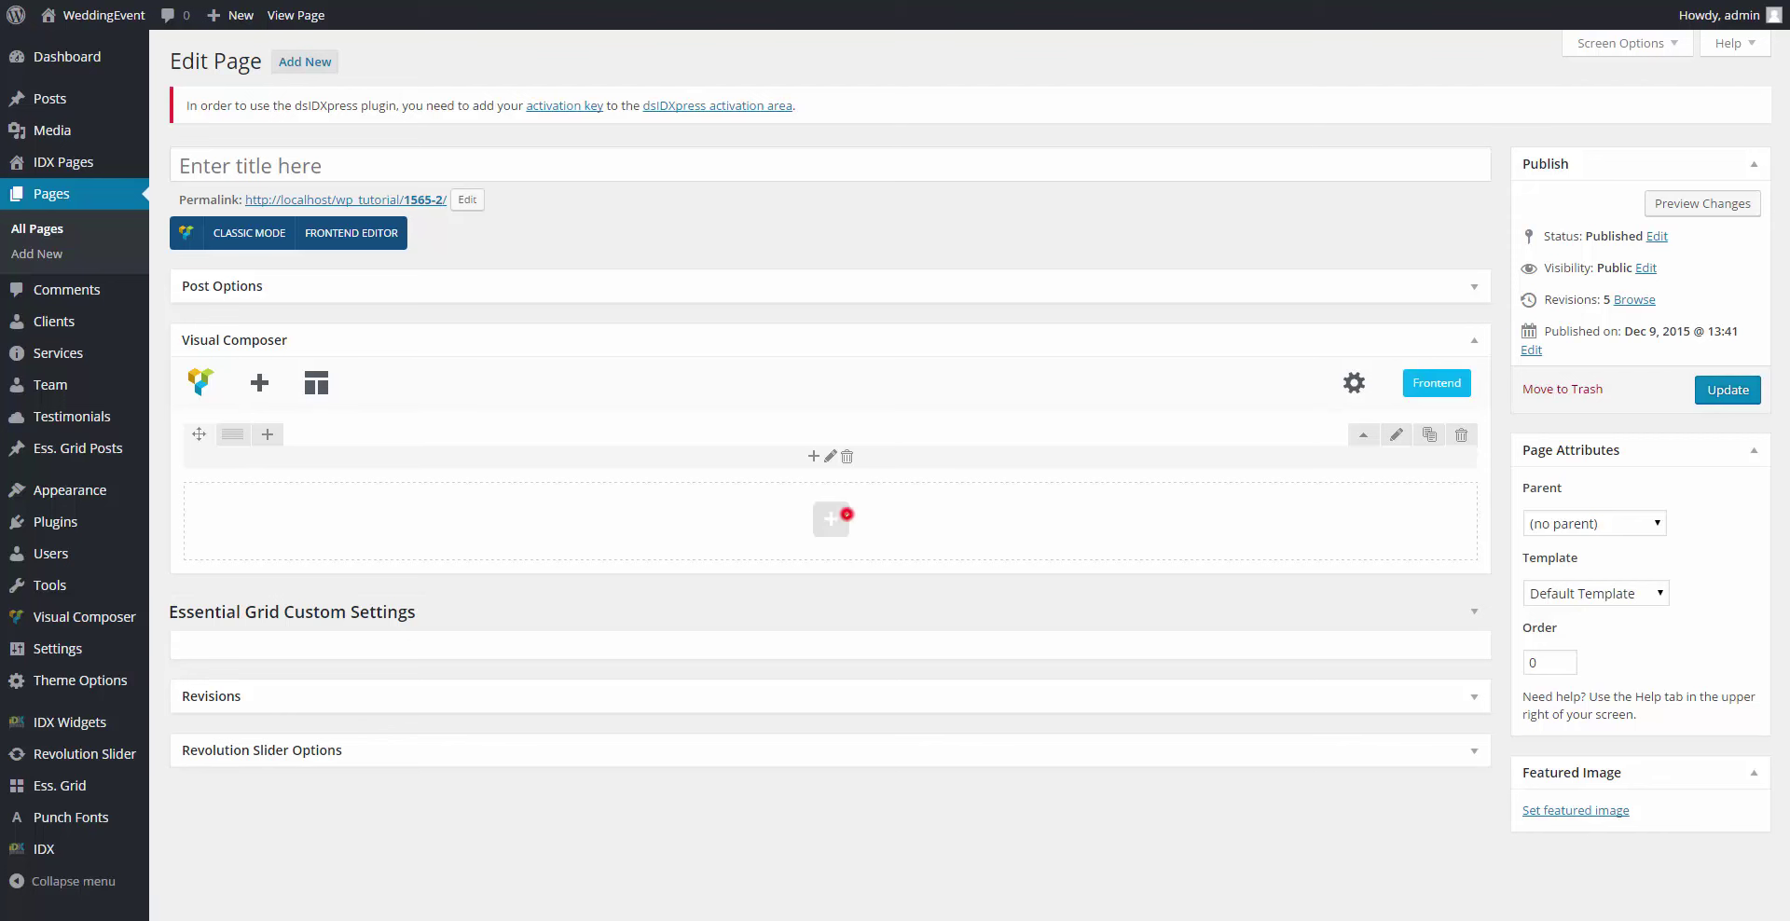
pyautogui.click(833, 518)
pyautogui.write('cont')
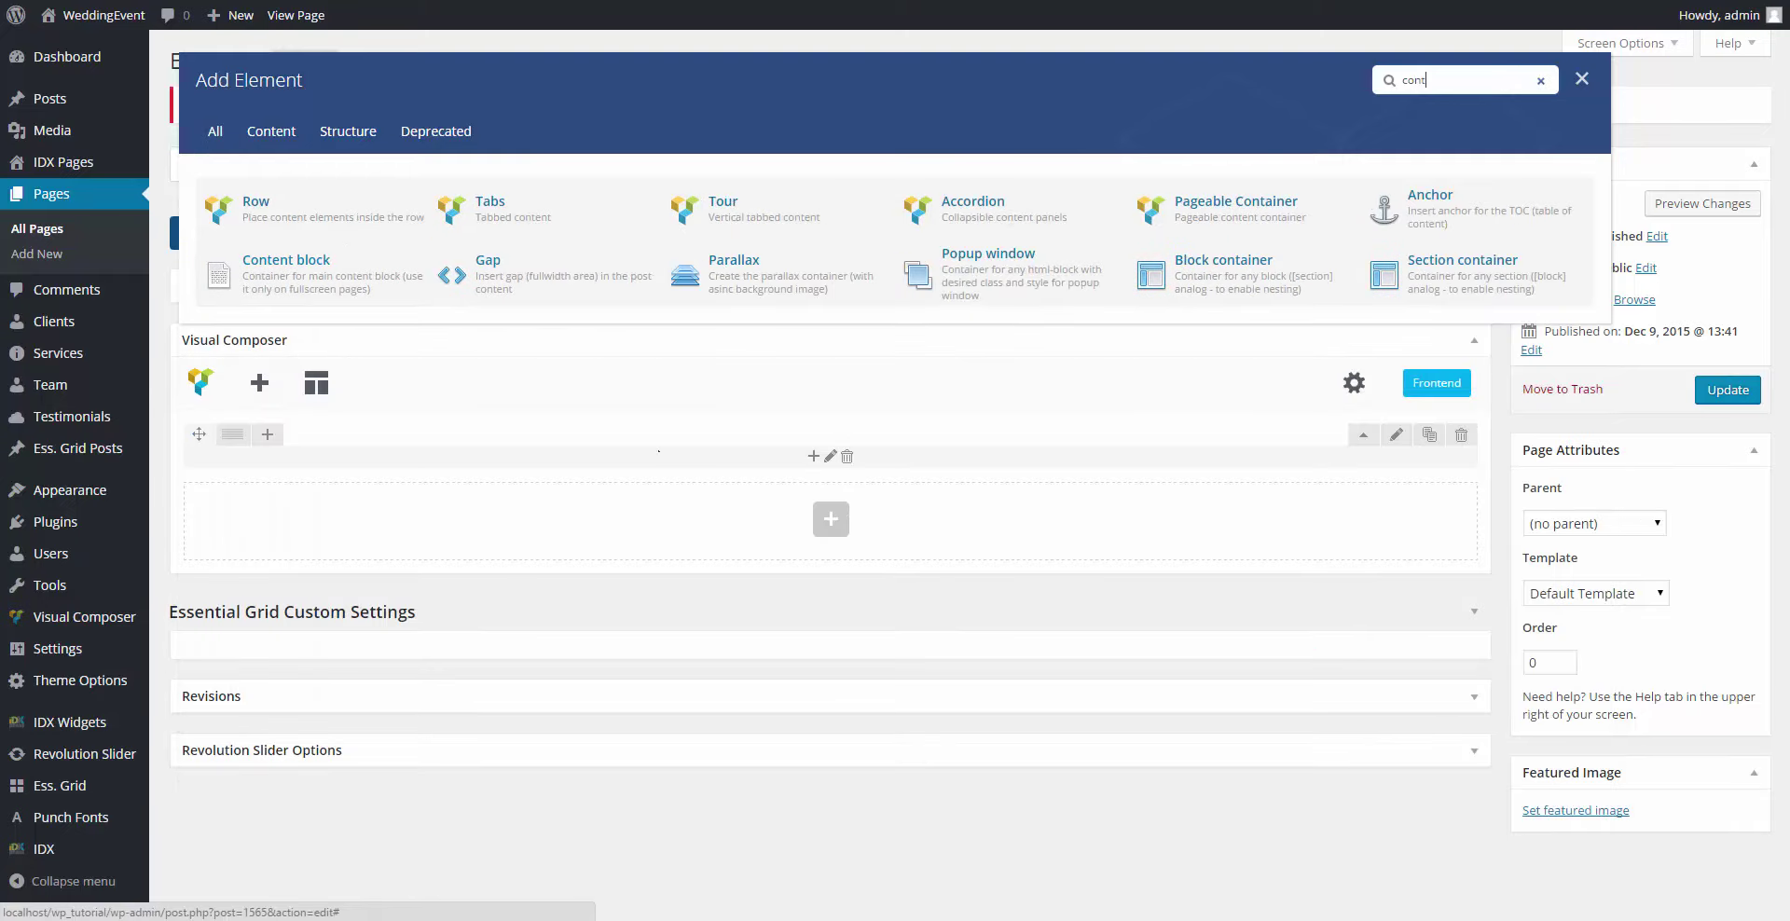
pyautogui.click(346, 264)
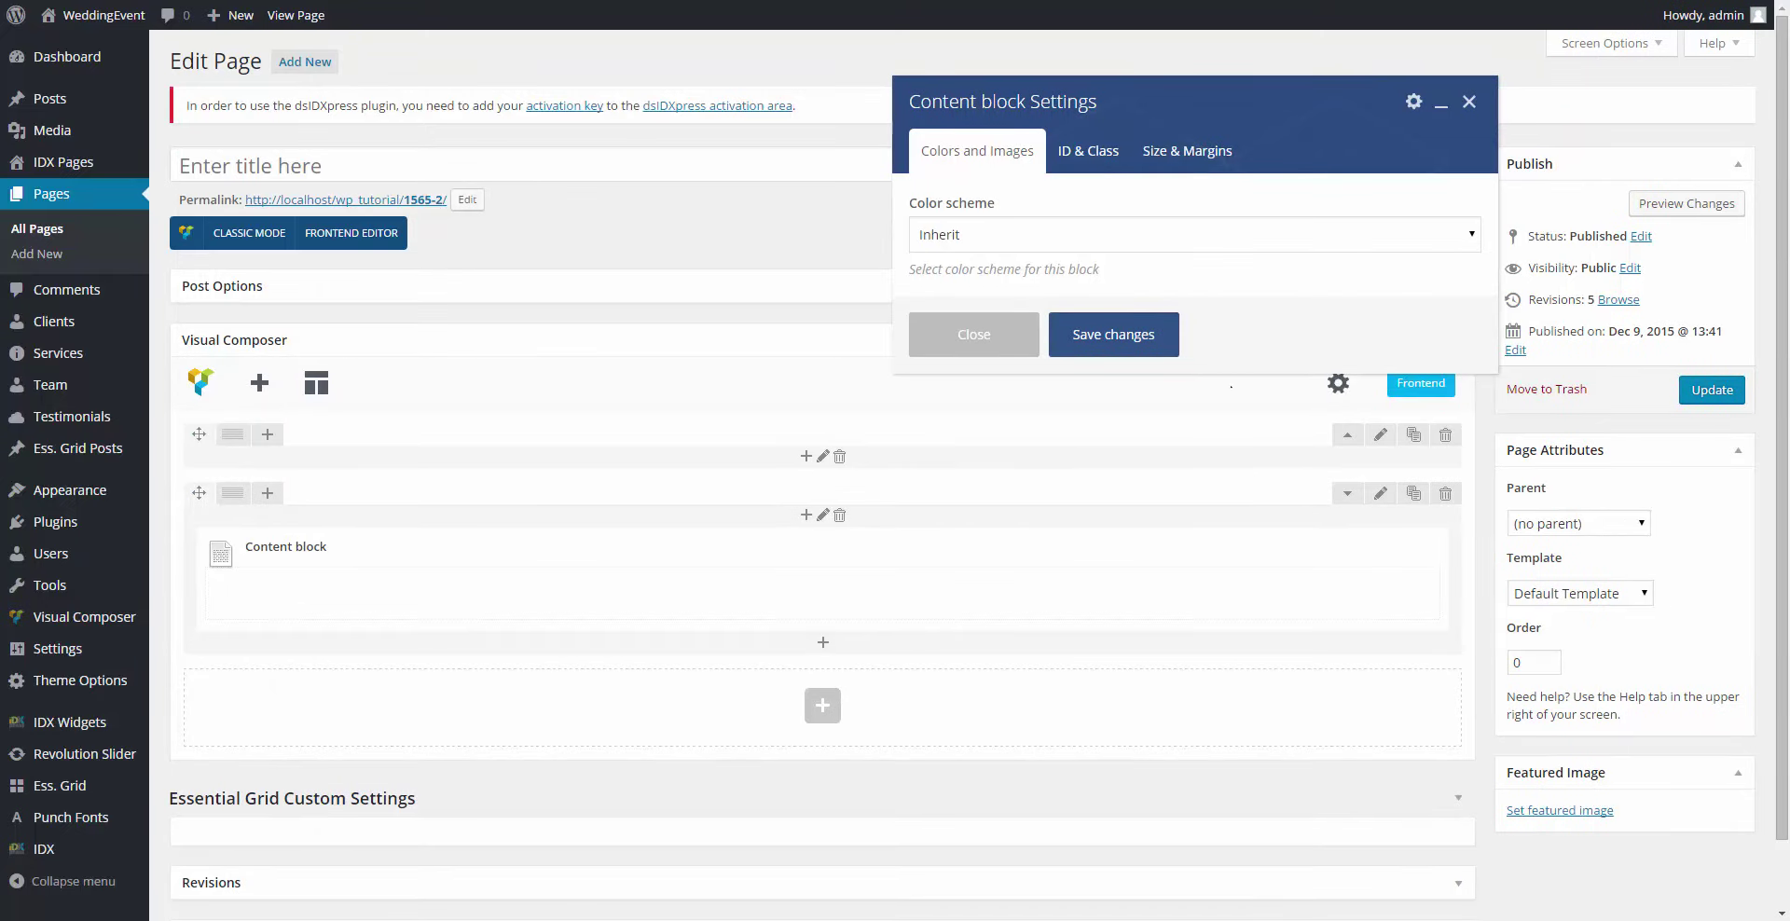
pyautogui.click(1087, 154)
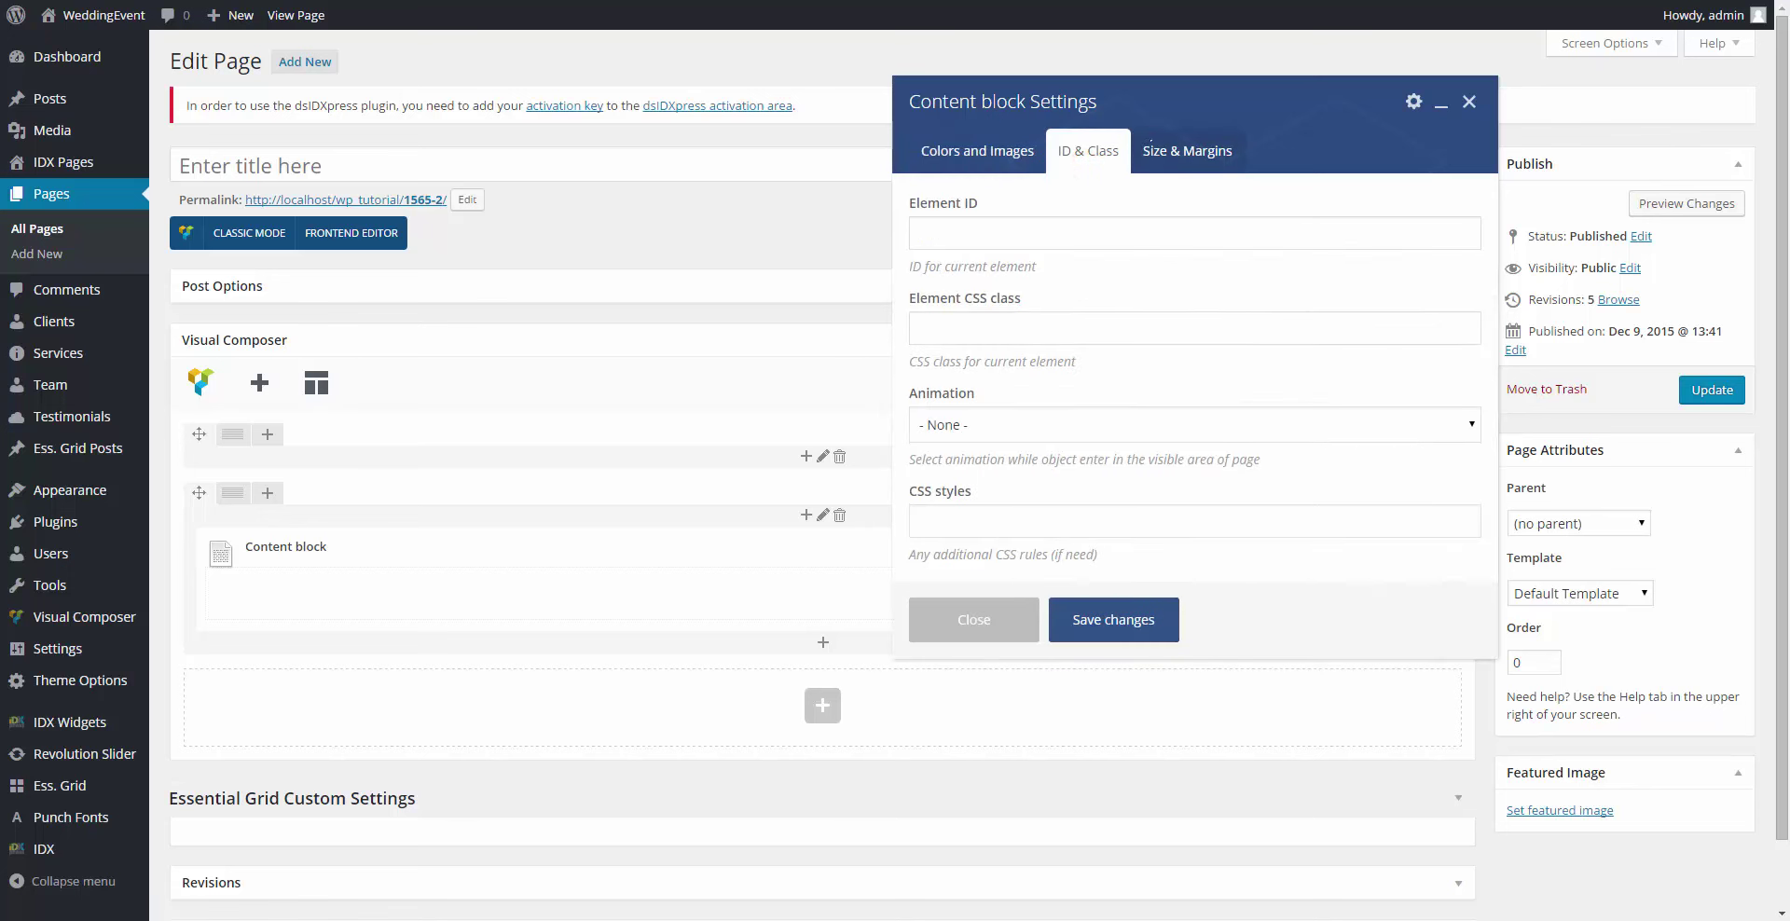
pyautogui.click(1156, 148)
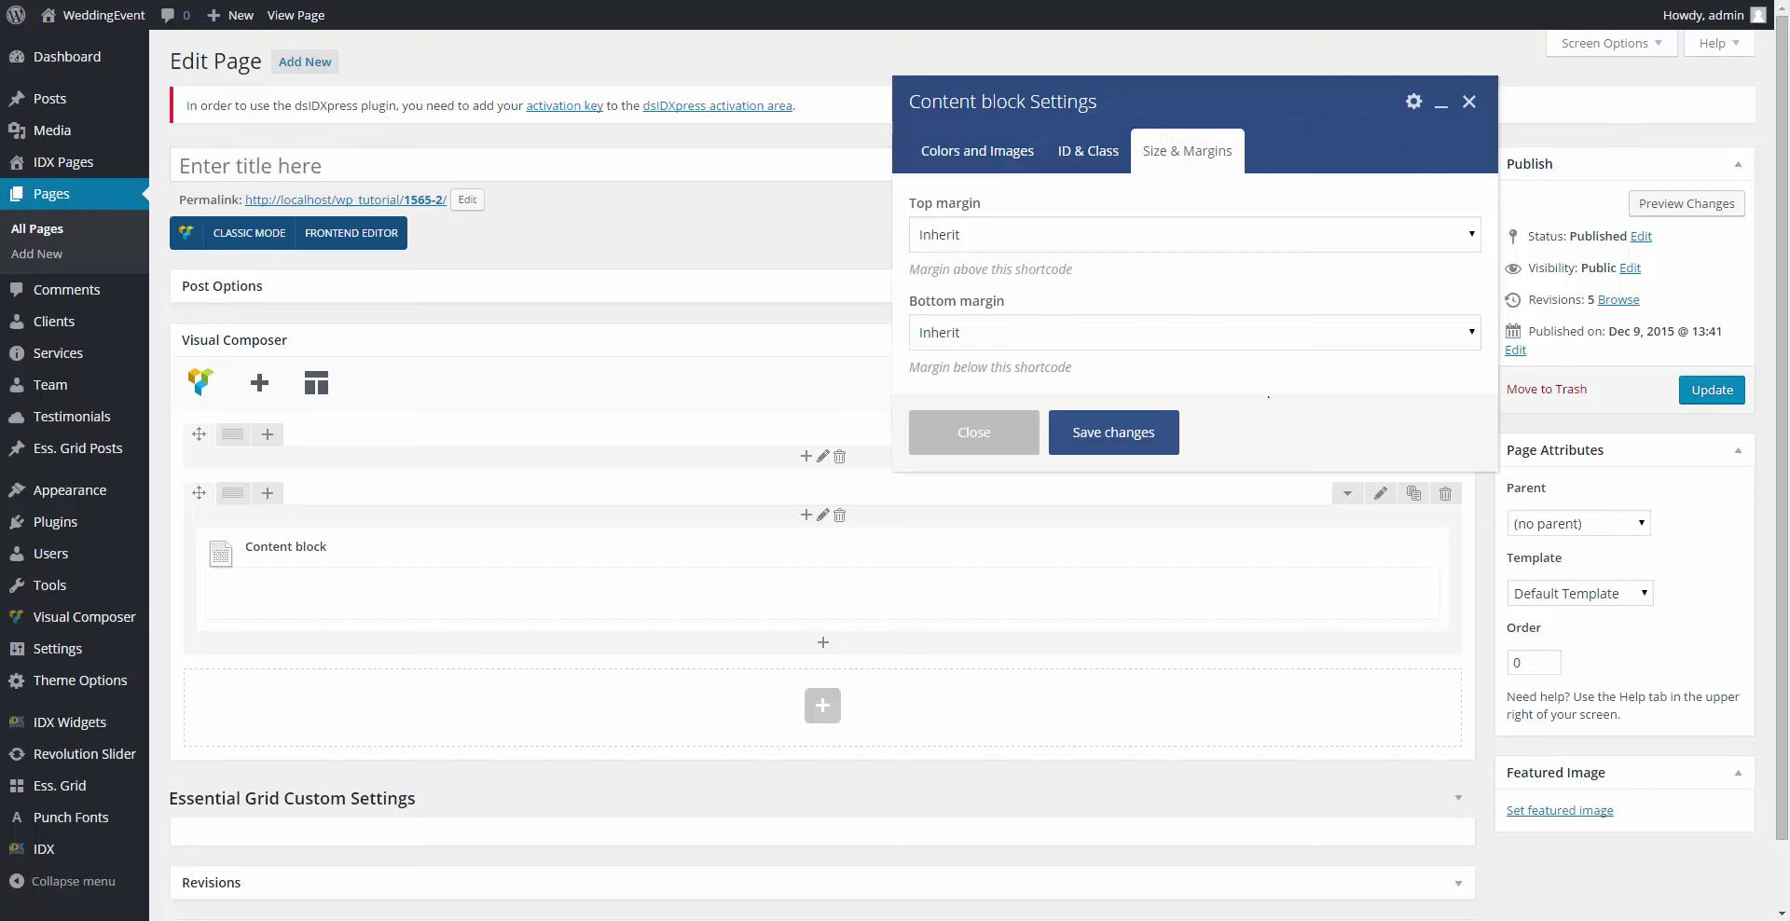
pyautogui.click(1146, 428)
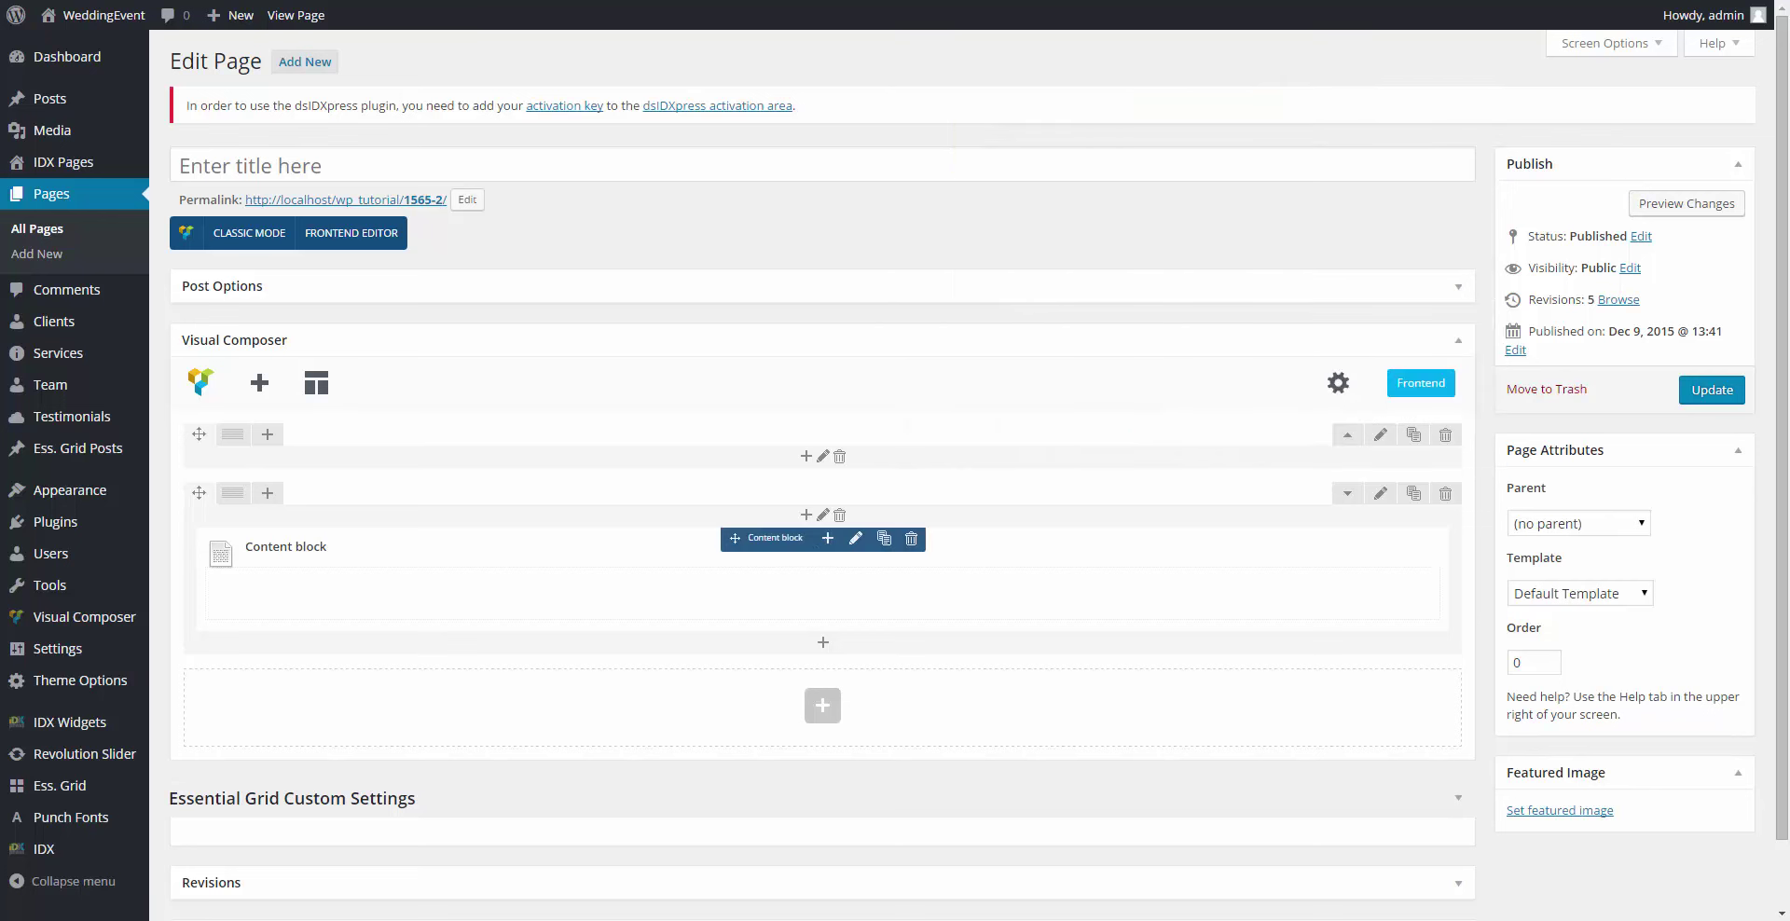
# Step: Add a Title element inside the content block with the content "gallery"
pyautogui.click(827, 538)
pyautogui.write('t')
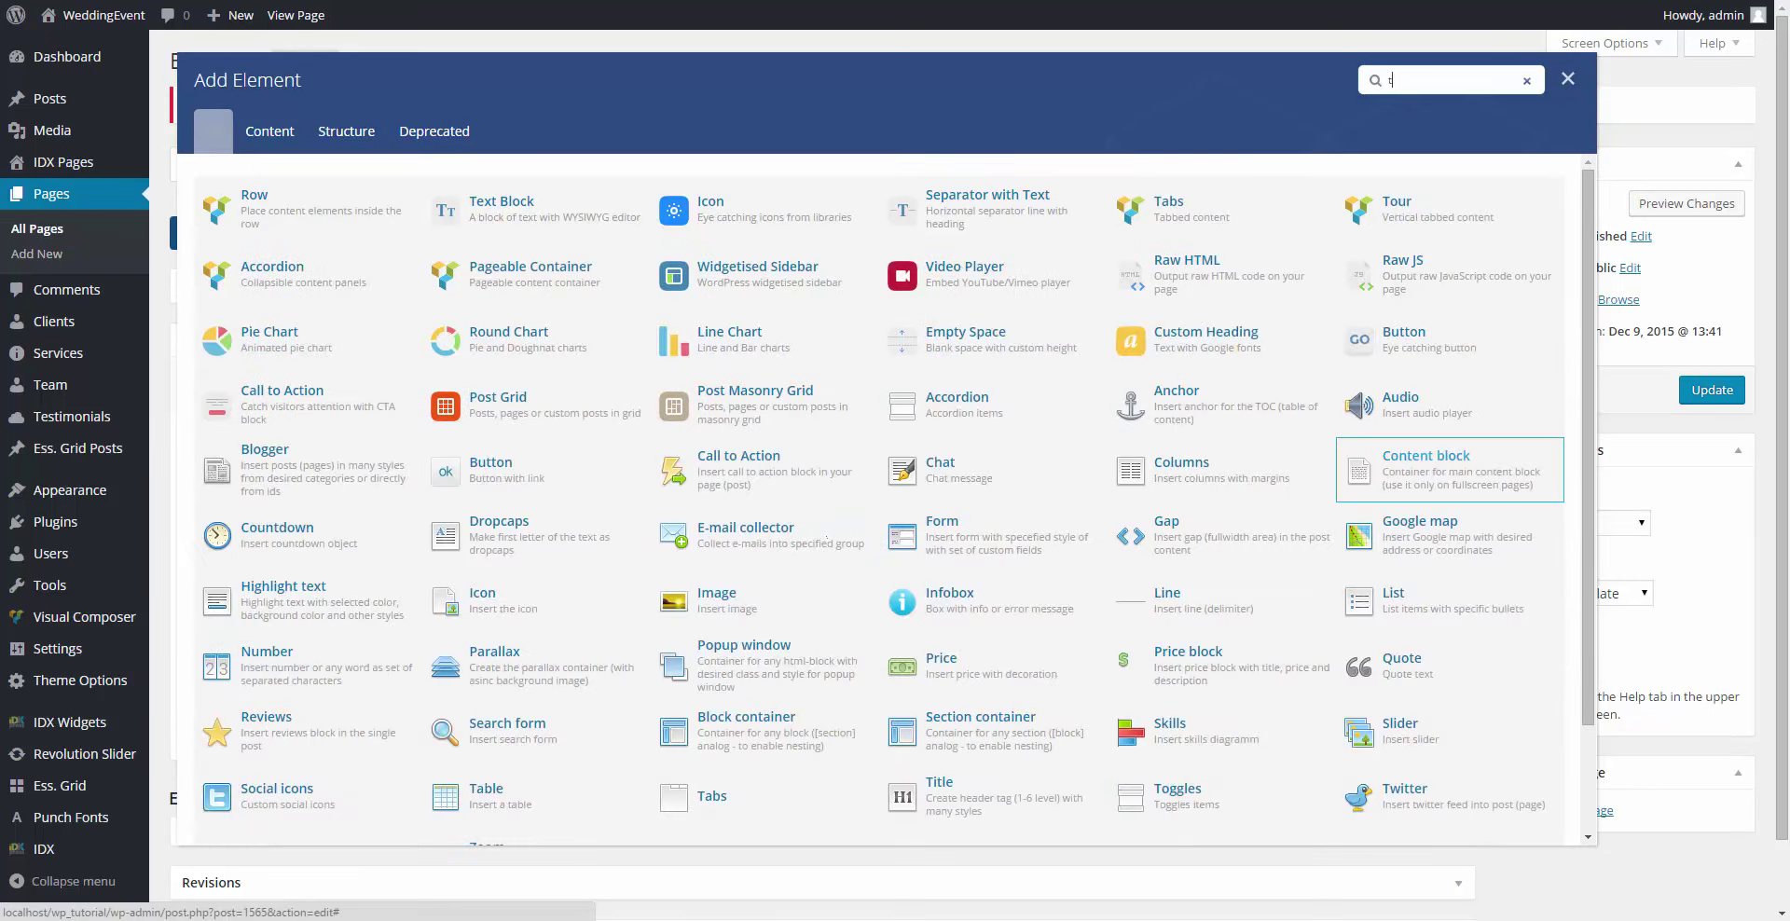
pyautogui.write('itle')
pyautogui.click(537, 212)
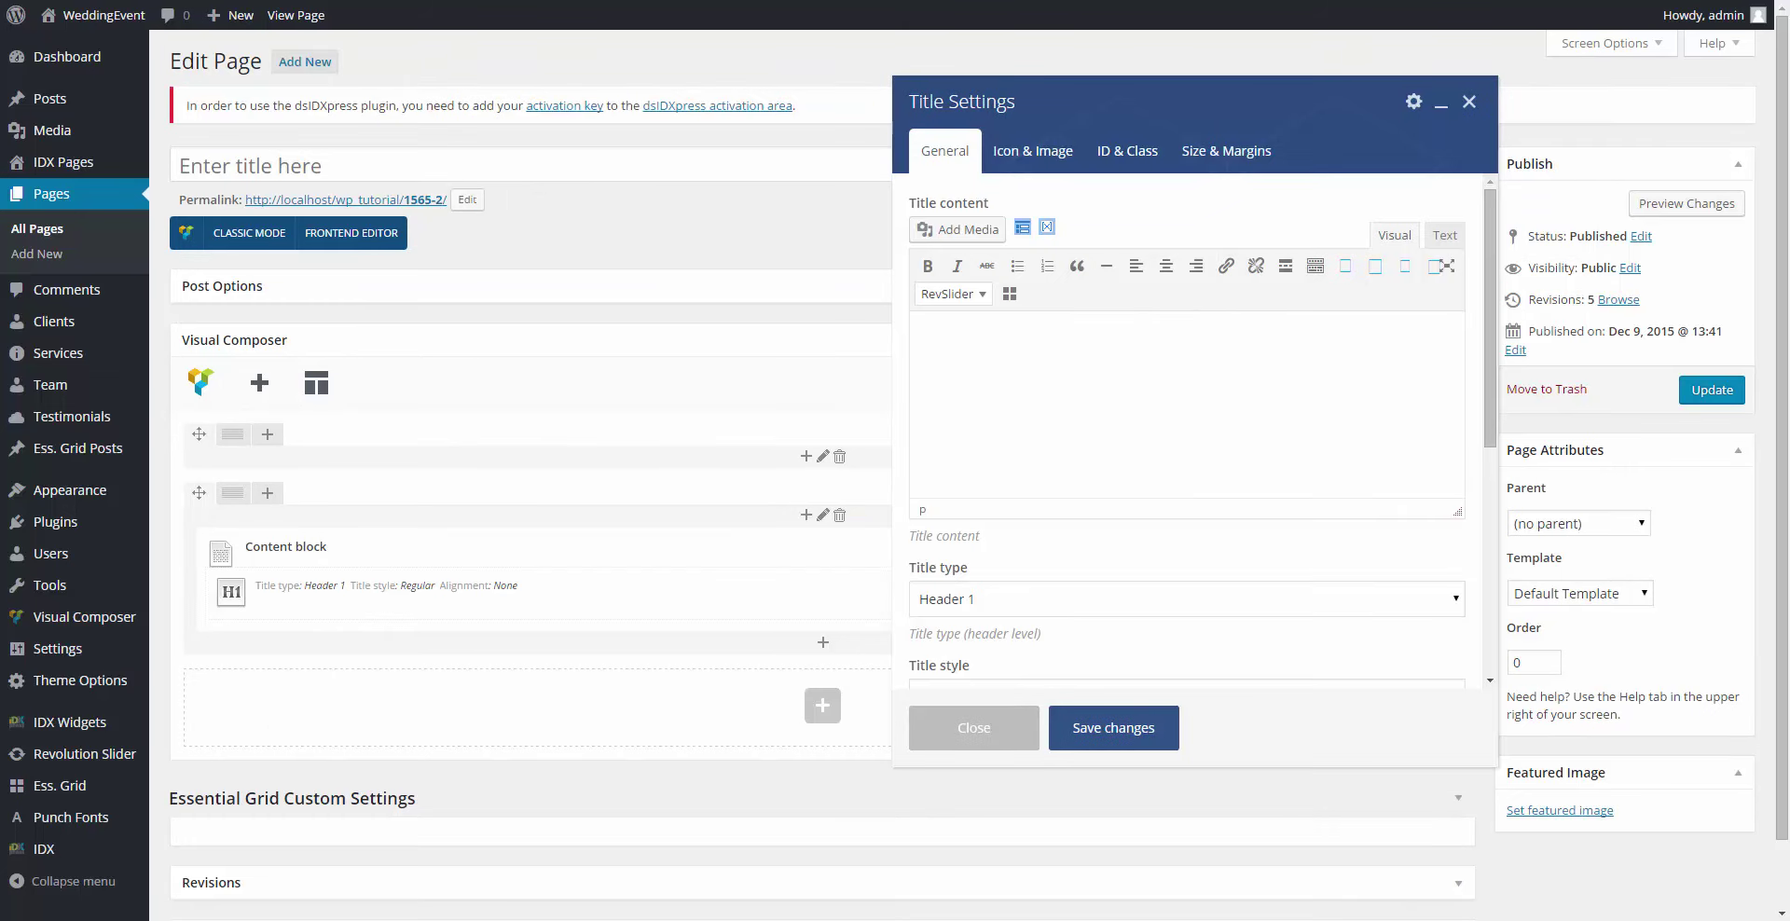
pyautogui.click(1199, 365)
pyautogui.write('gallery')
# Step: Set the gallery title's style to Divider (in top) and its alignment to Center, keeping the Header 1 type
pyautogui.scroll(-2, 1181, 403)
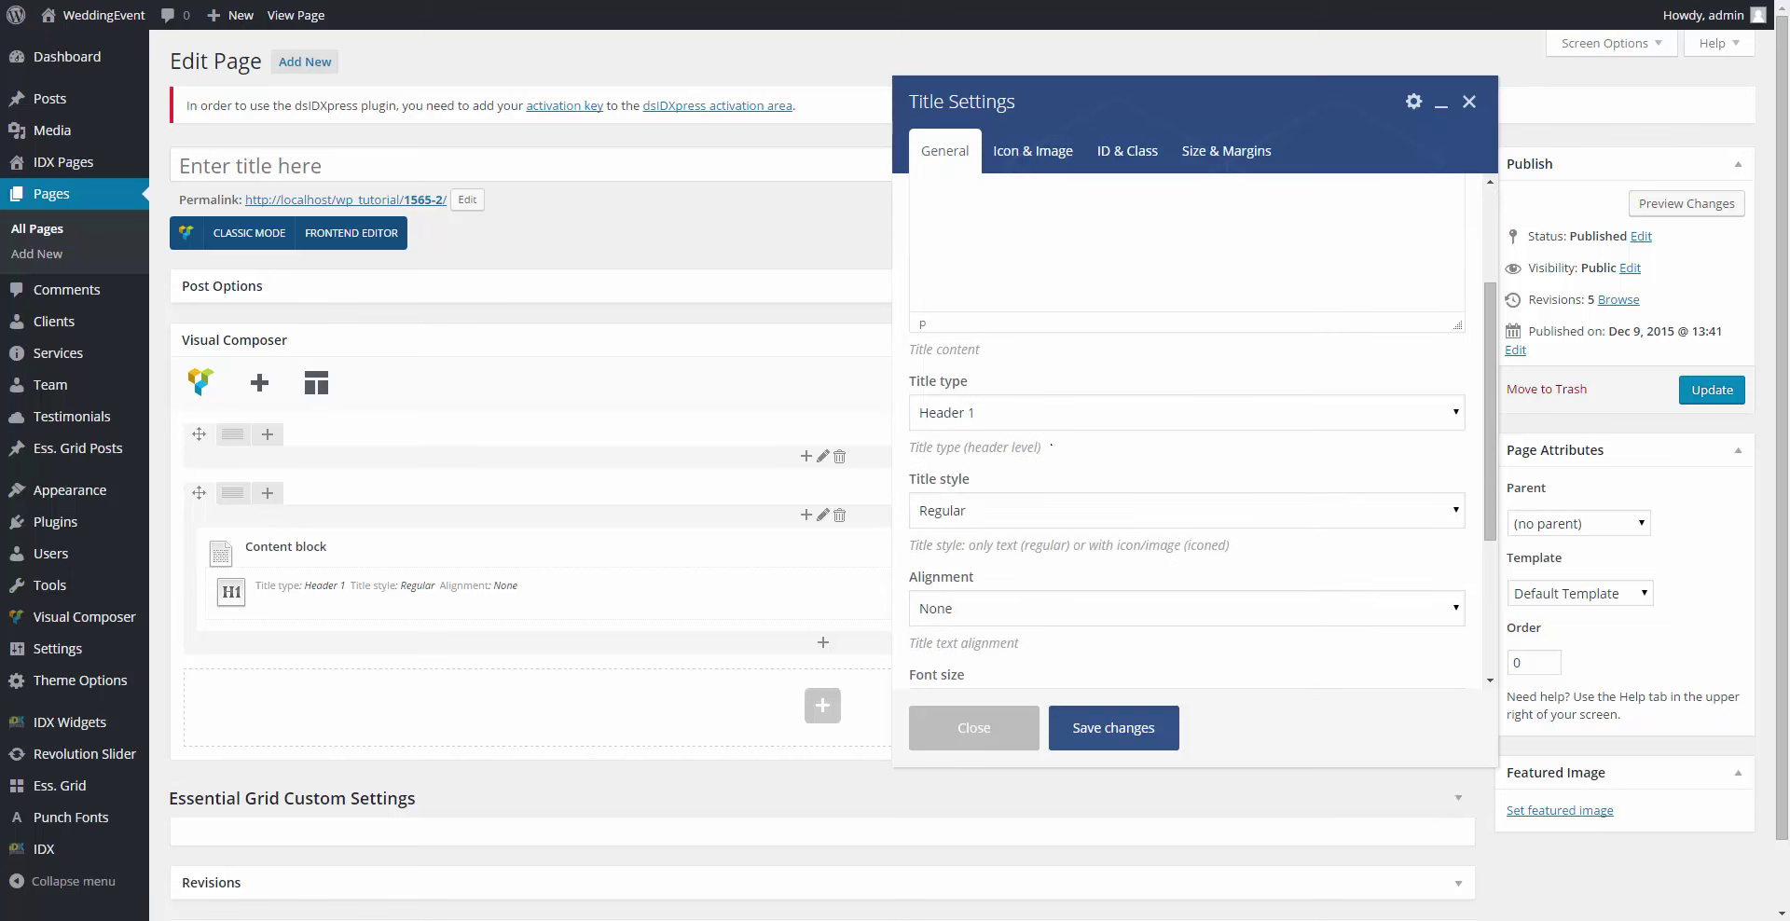
pyautogui.scroll(-3, 1050, 446)
pyautogui.click(1011, 264)
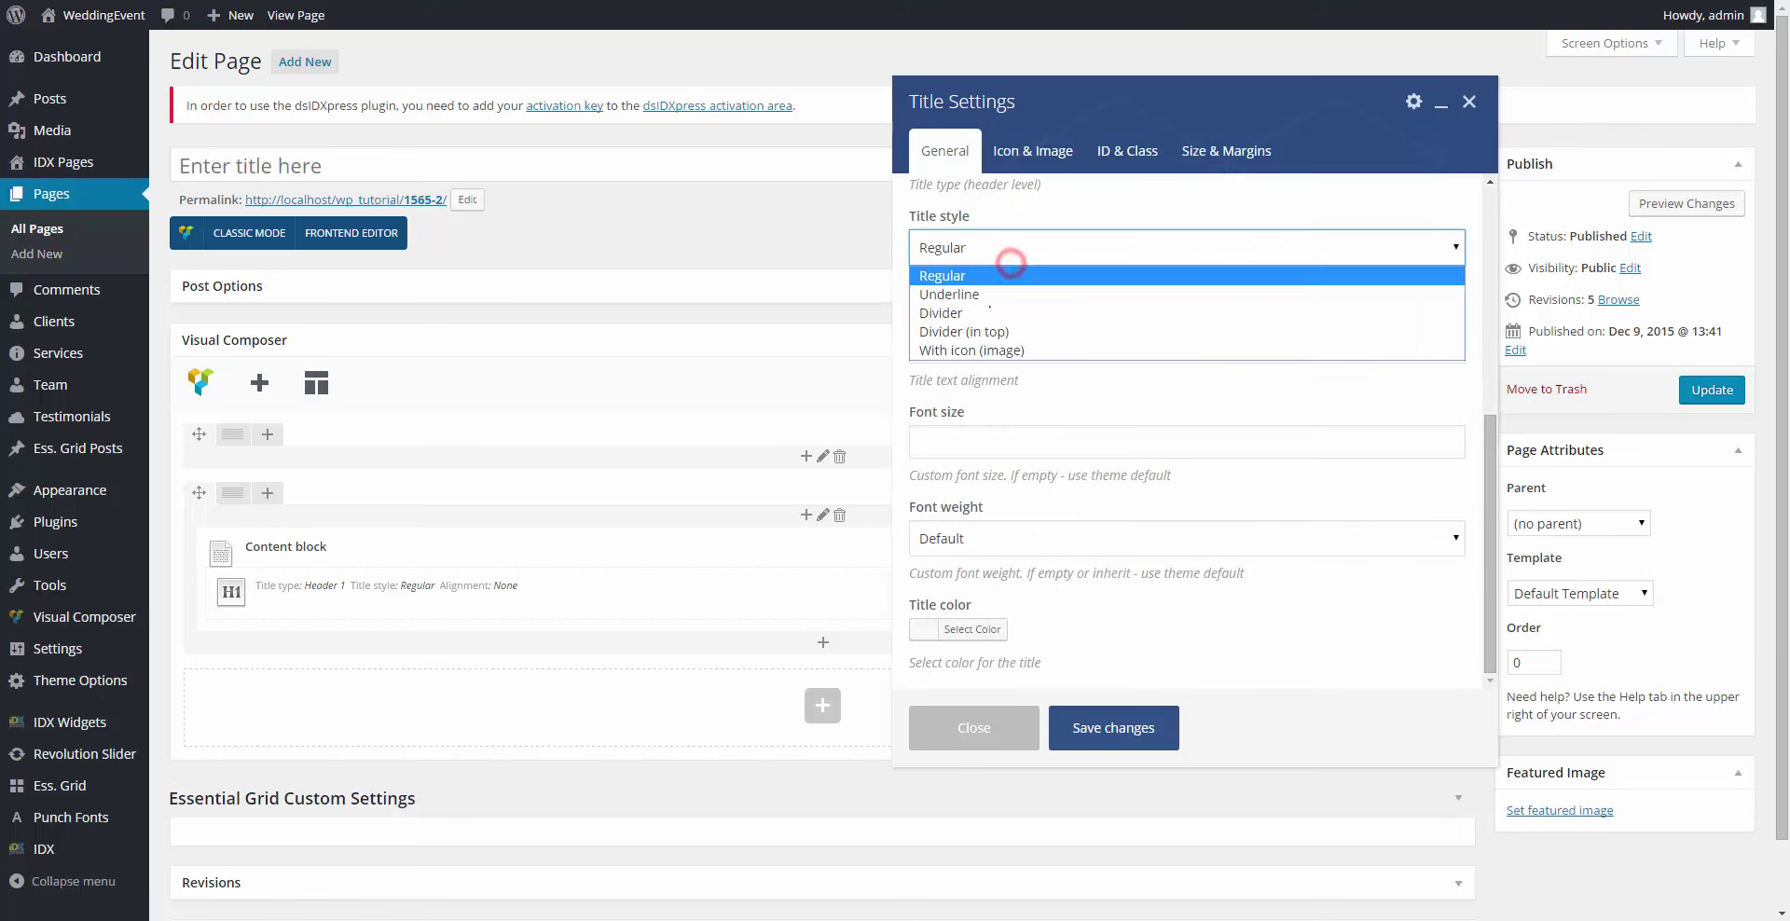
pyautogui.click(980, 337)
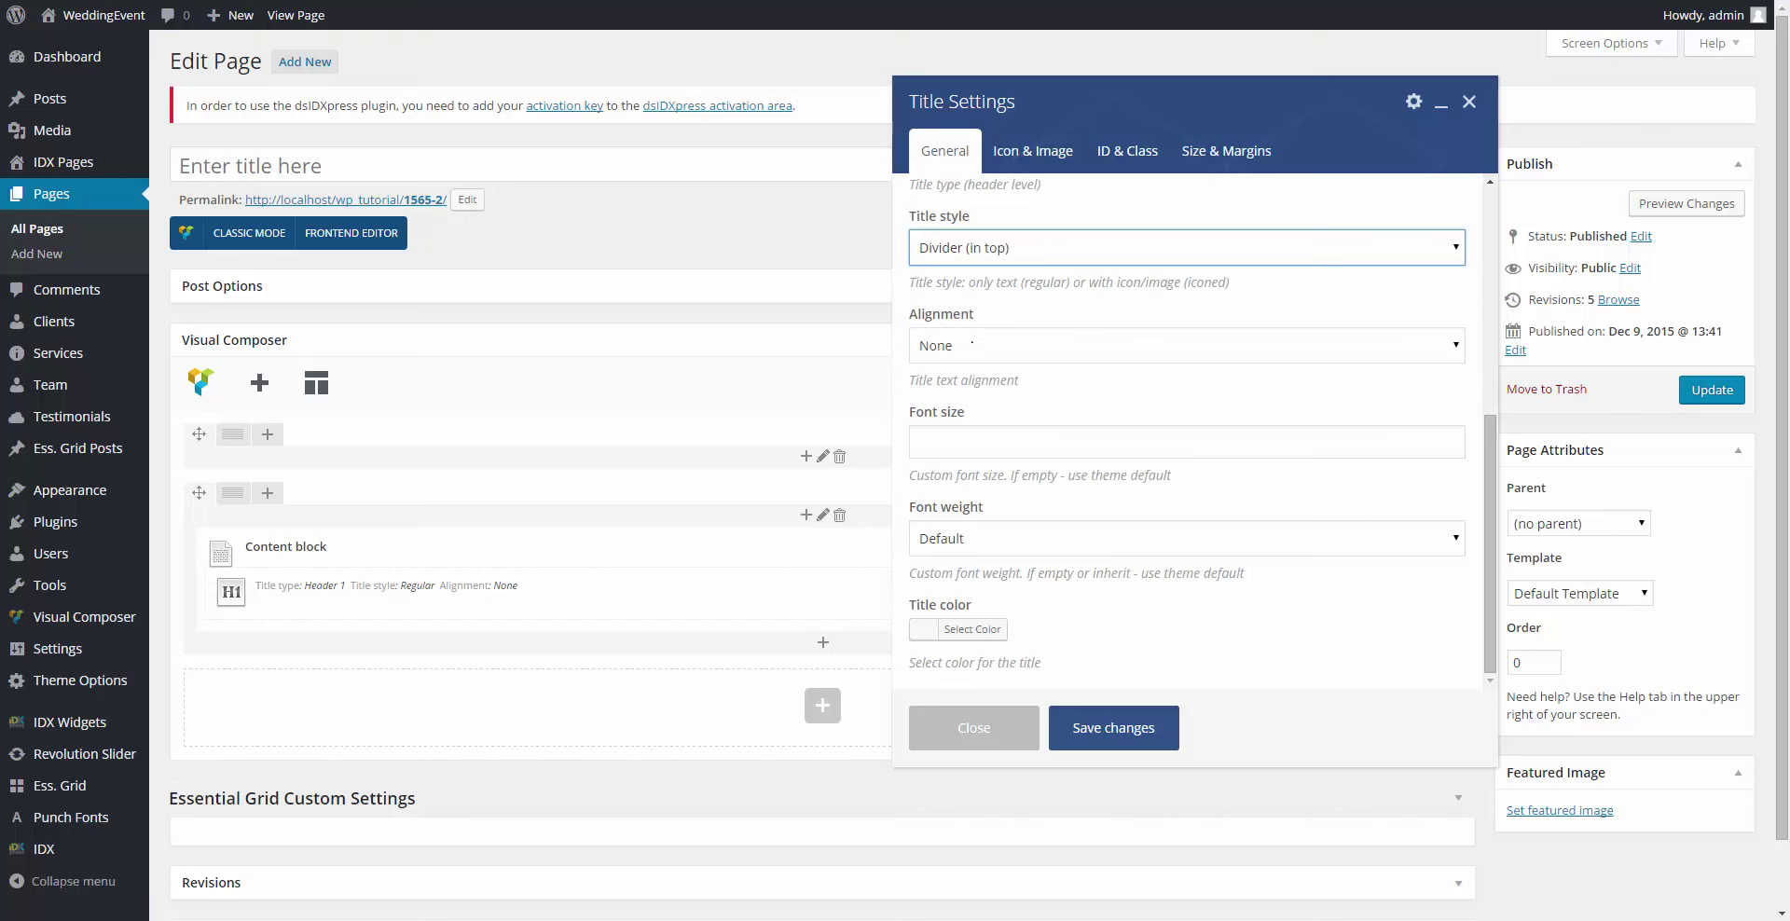
pyautogui.click(972, 345)
pyautogui.click(959, 402)
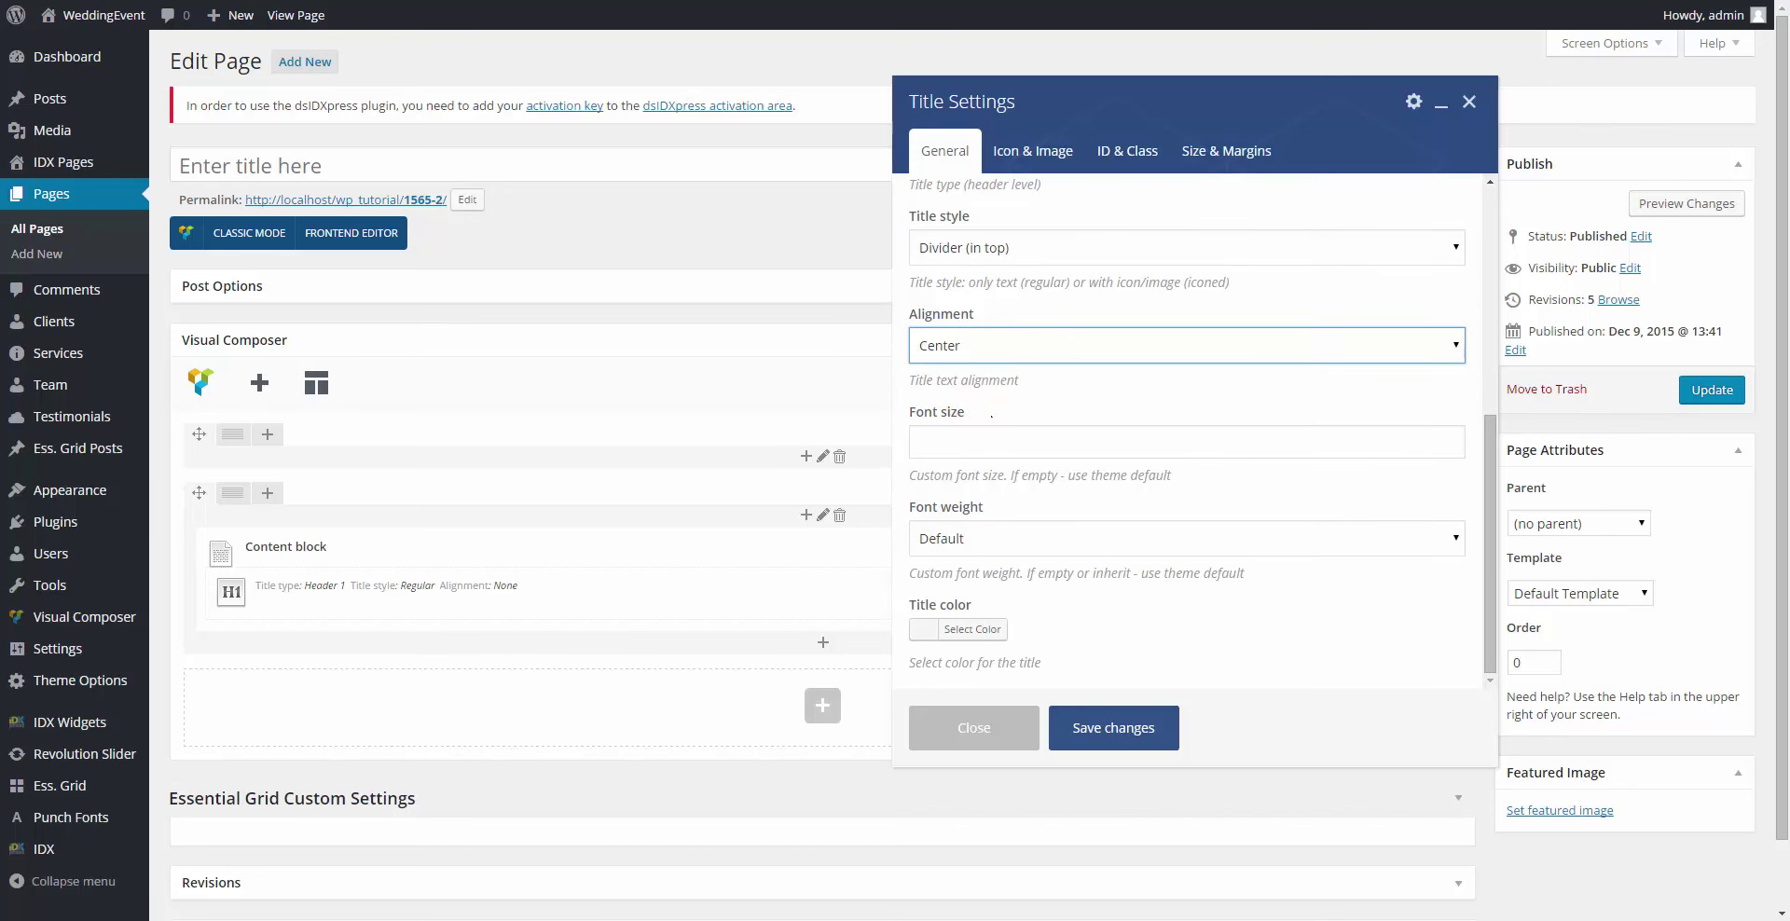
# Step: Add the CSS styles "margin-top: 1.51em; margin-bottom: 1.25em;" to the gallery title and save it
pyautogui.click(1010, 161)
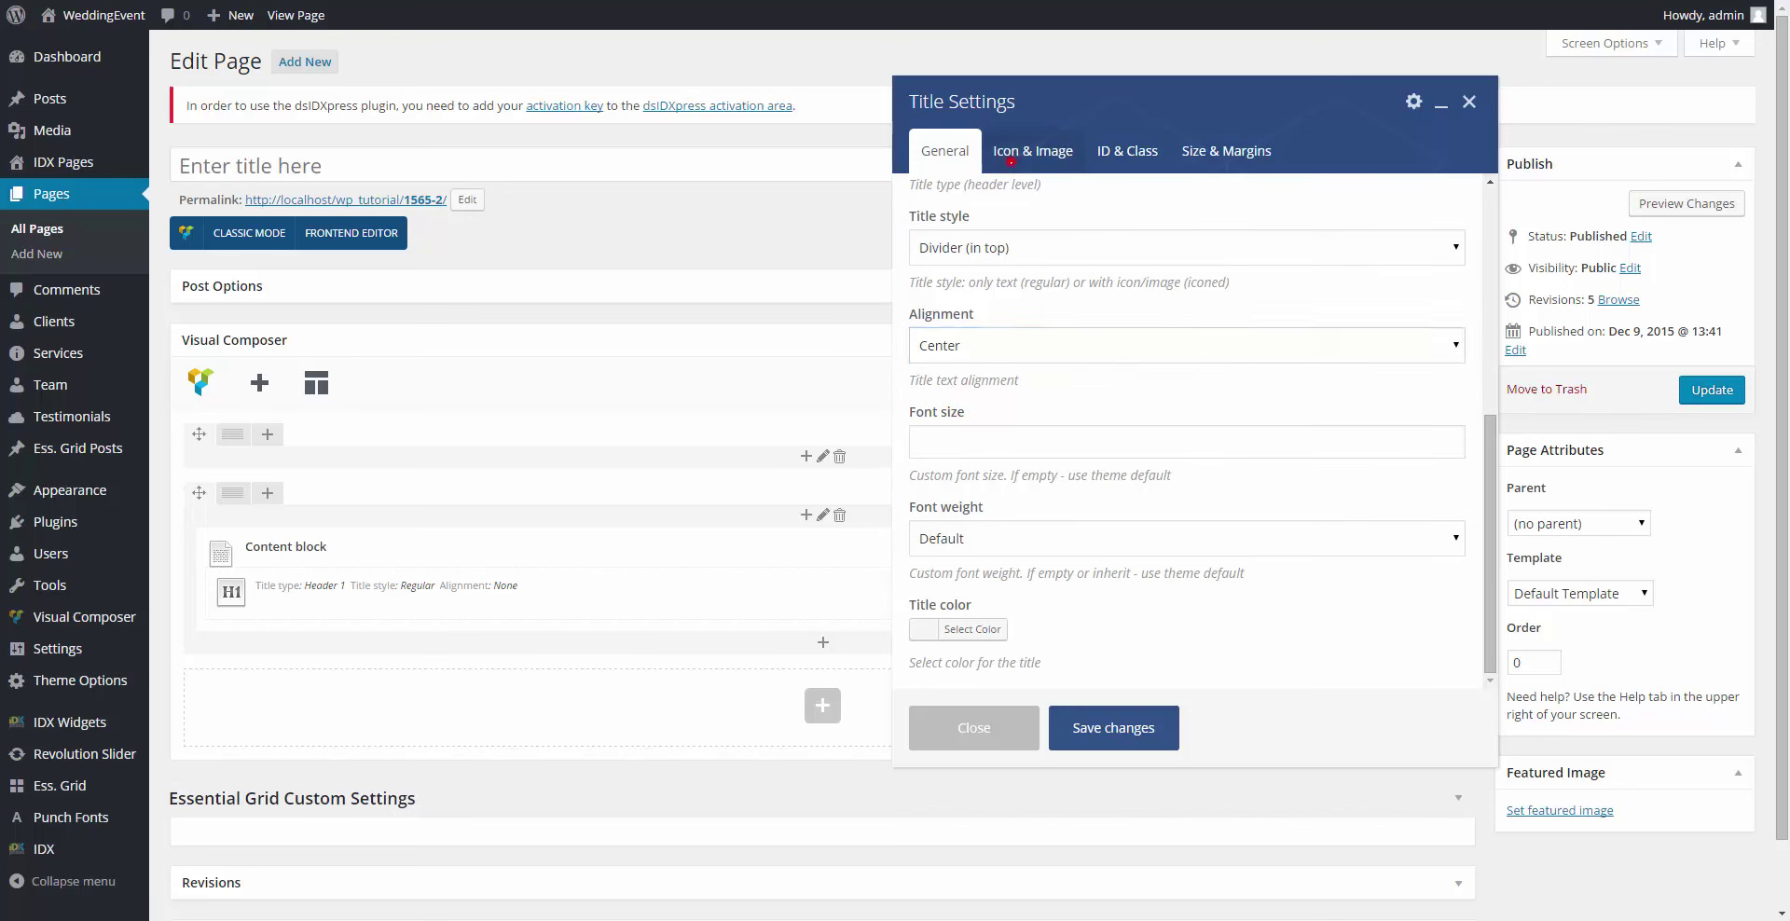
pyautogui.click(1131, 154)
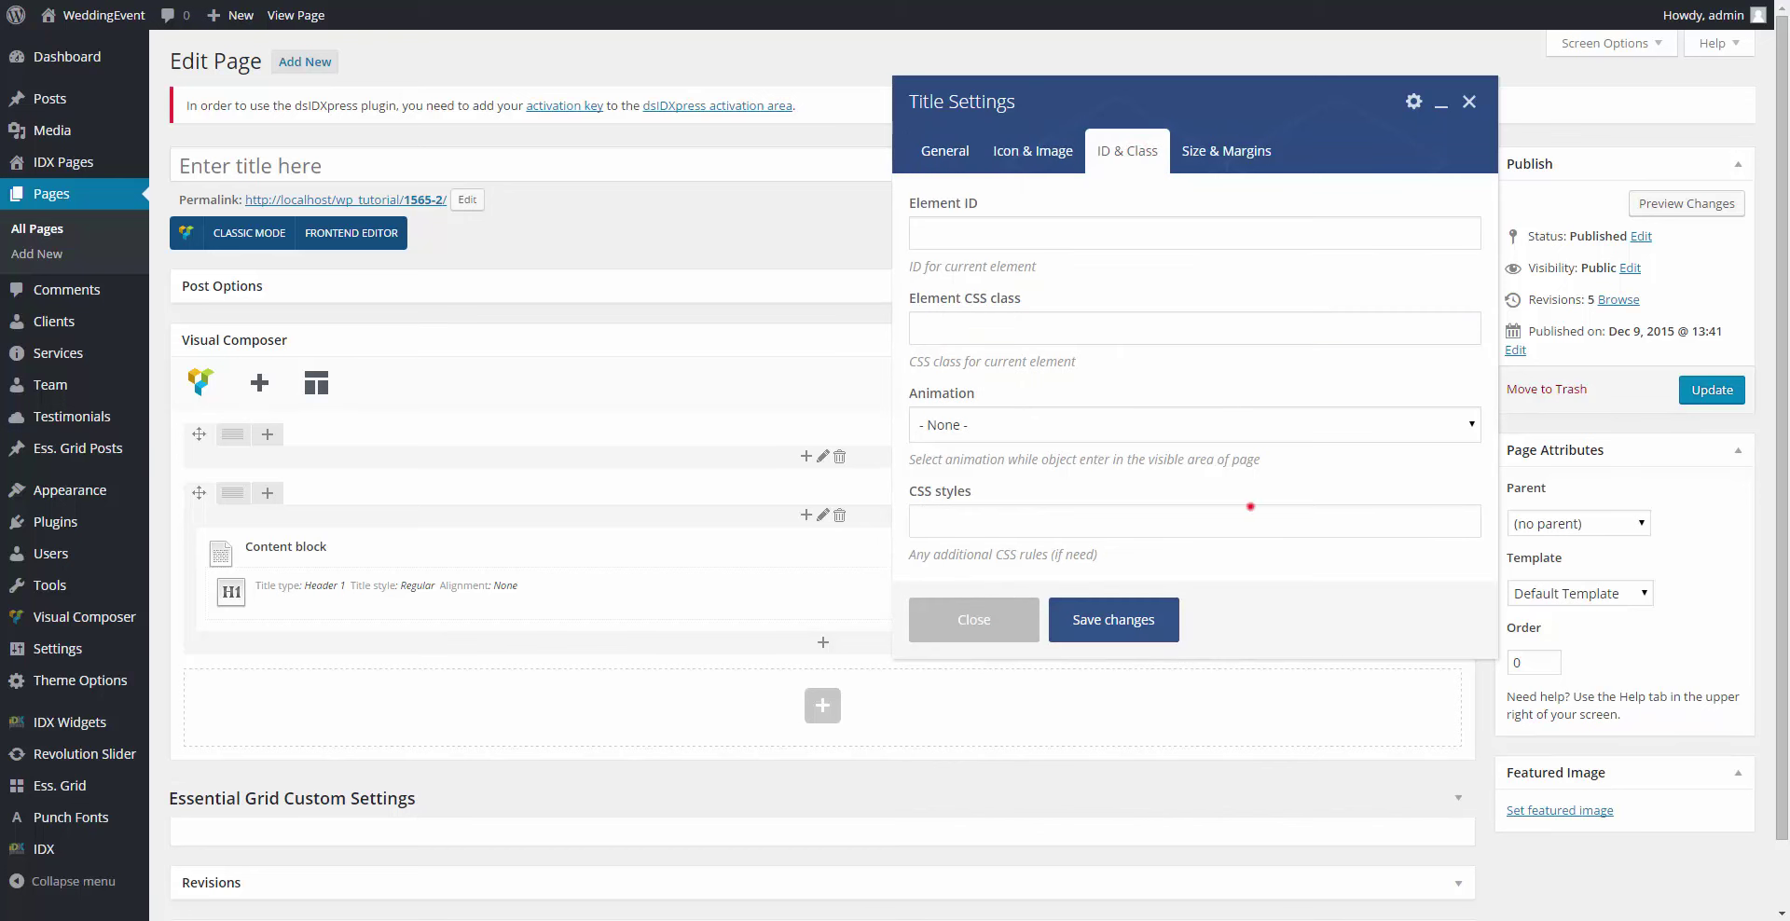
pyautogui.click(1250, 509)
pyautogui.write('margin')
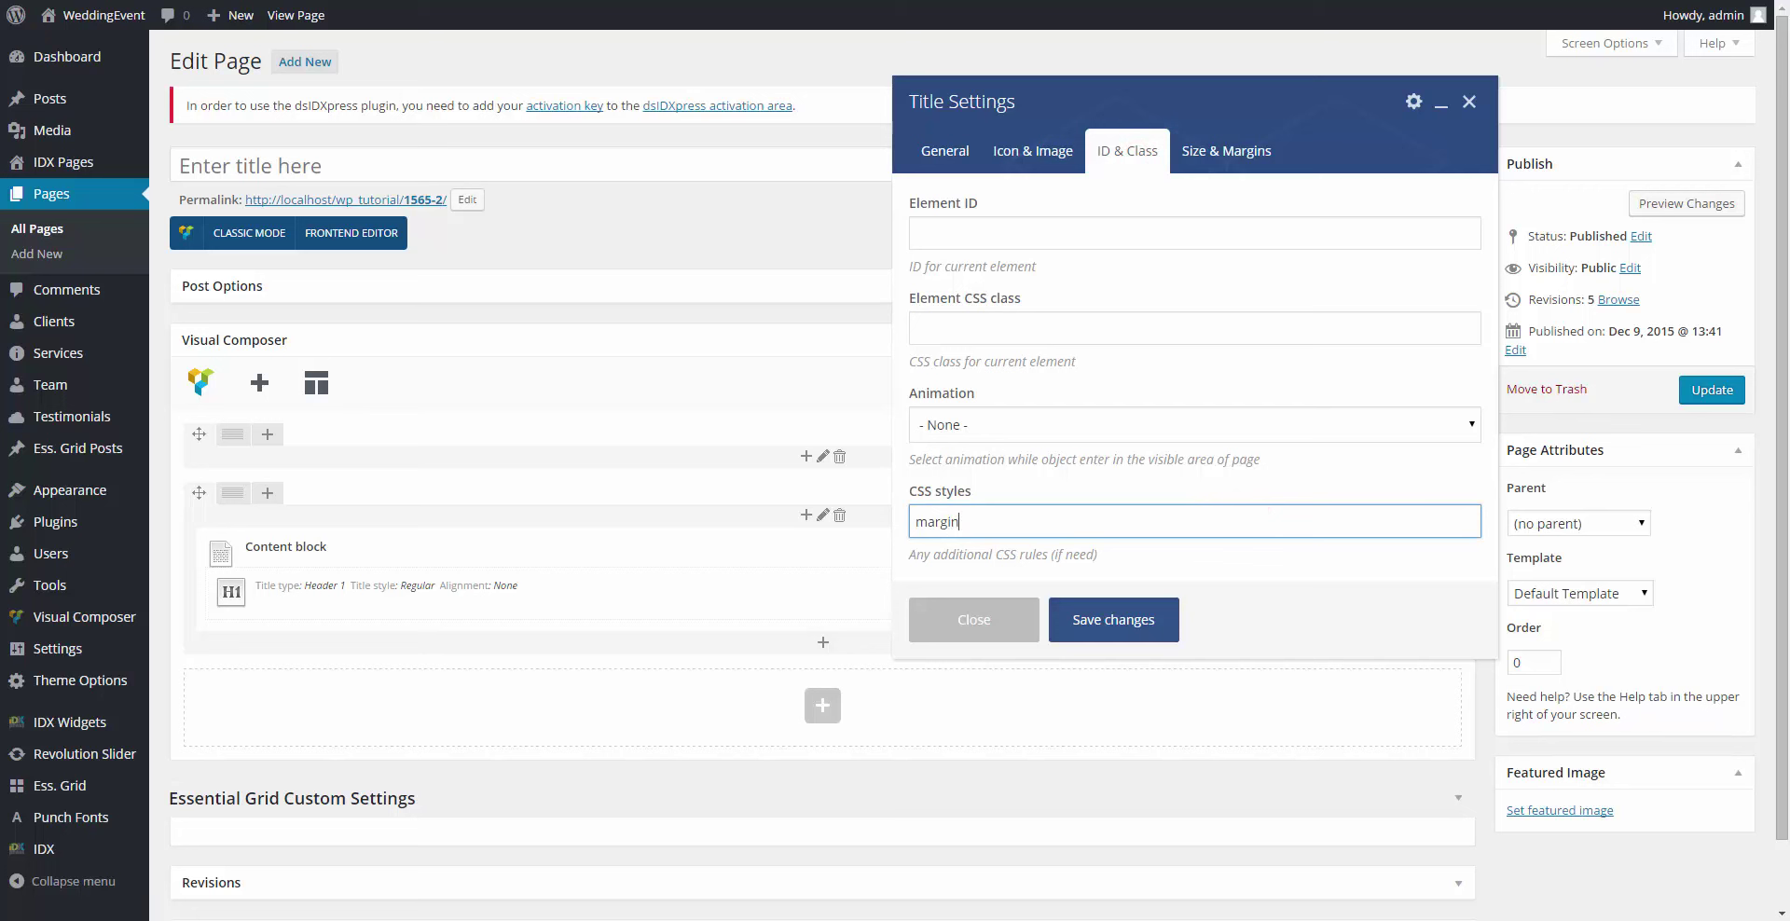
pyautogui.write('-top: 1.51em; margin-bottom:')
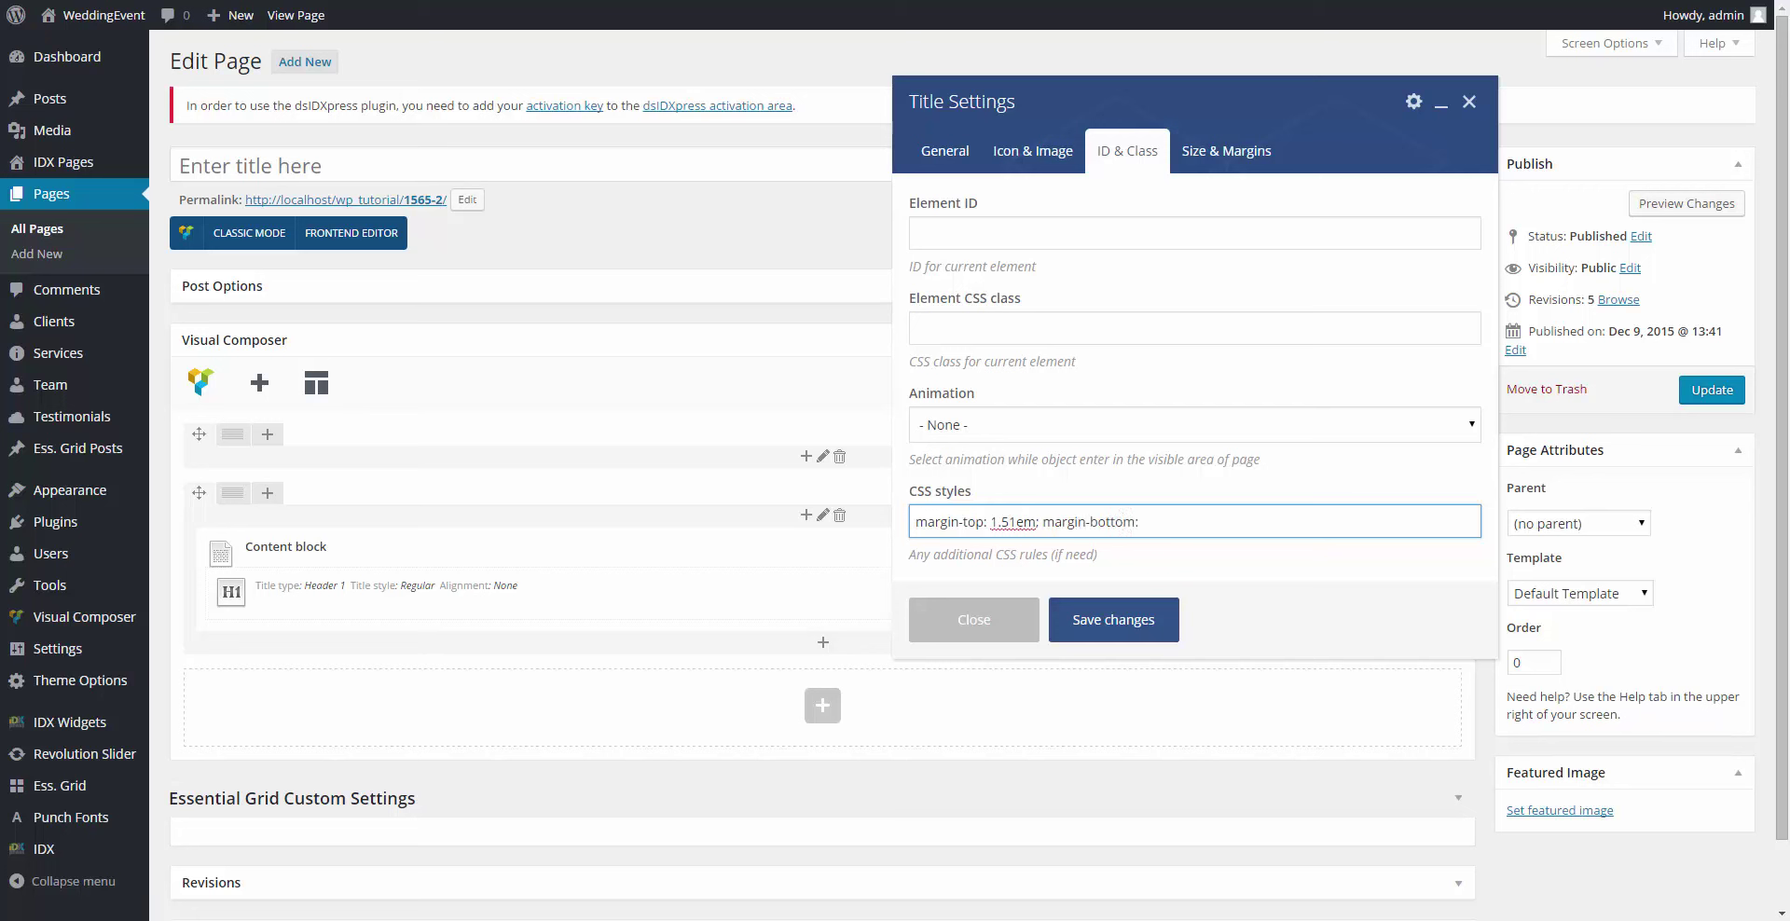
pyautogui.write(' 1.25em;')
pyautogui.click(1222, 149)
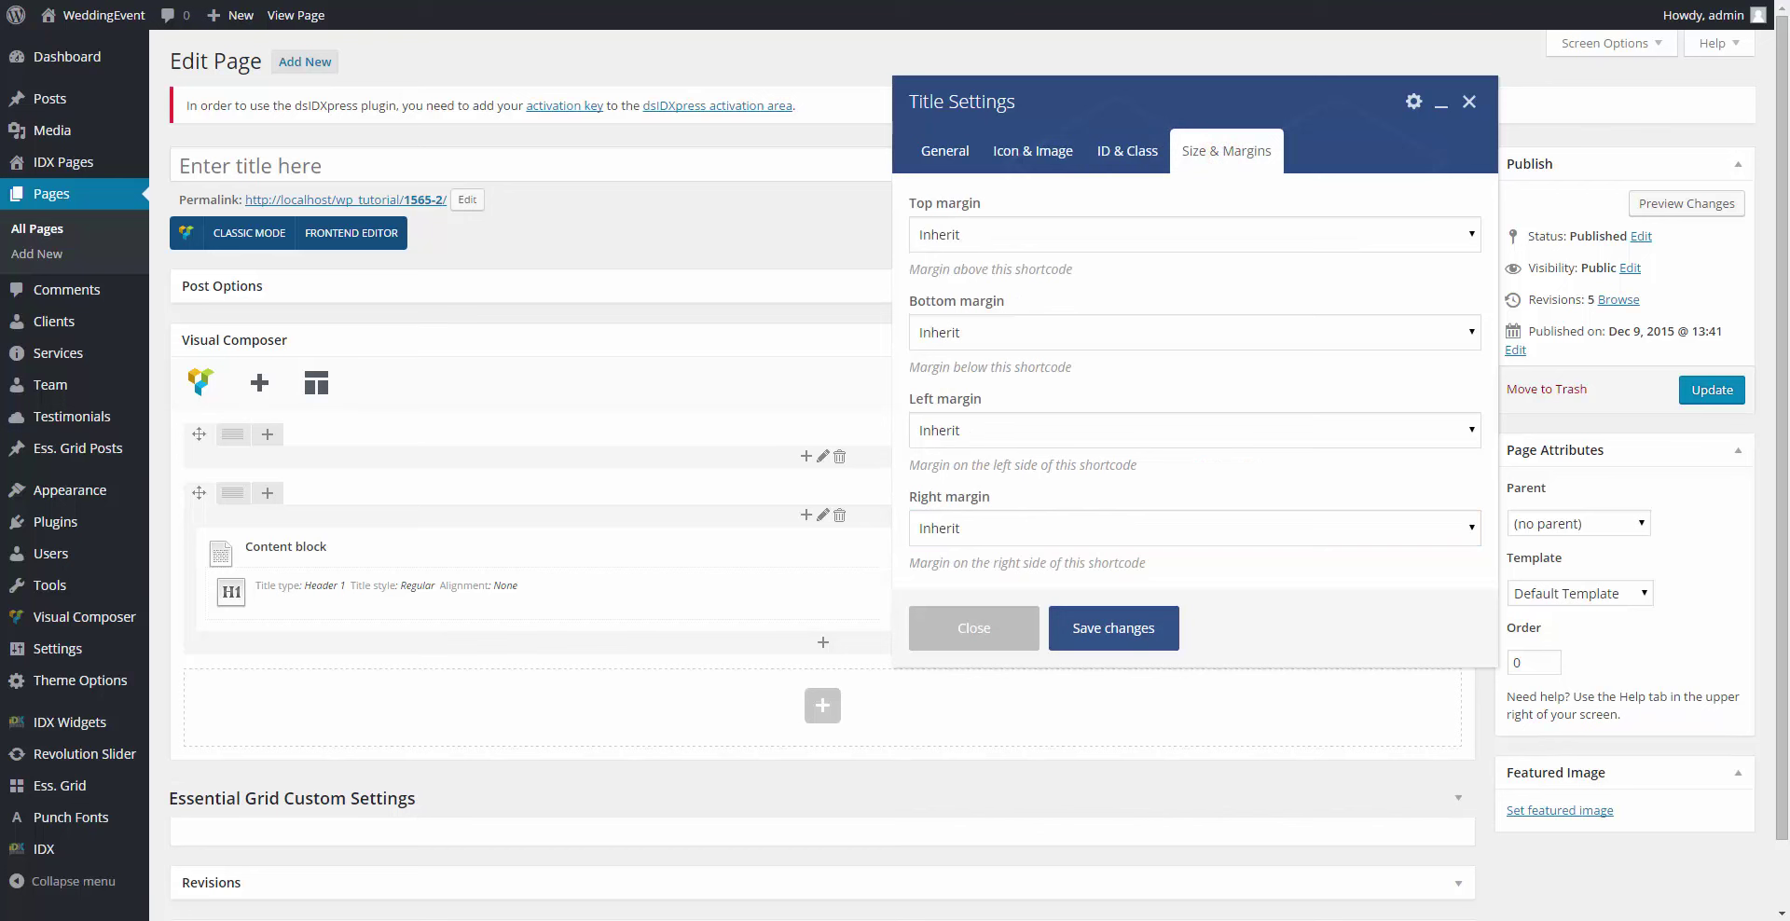
pyautogui.click(1111, 627)
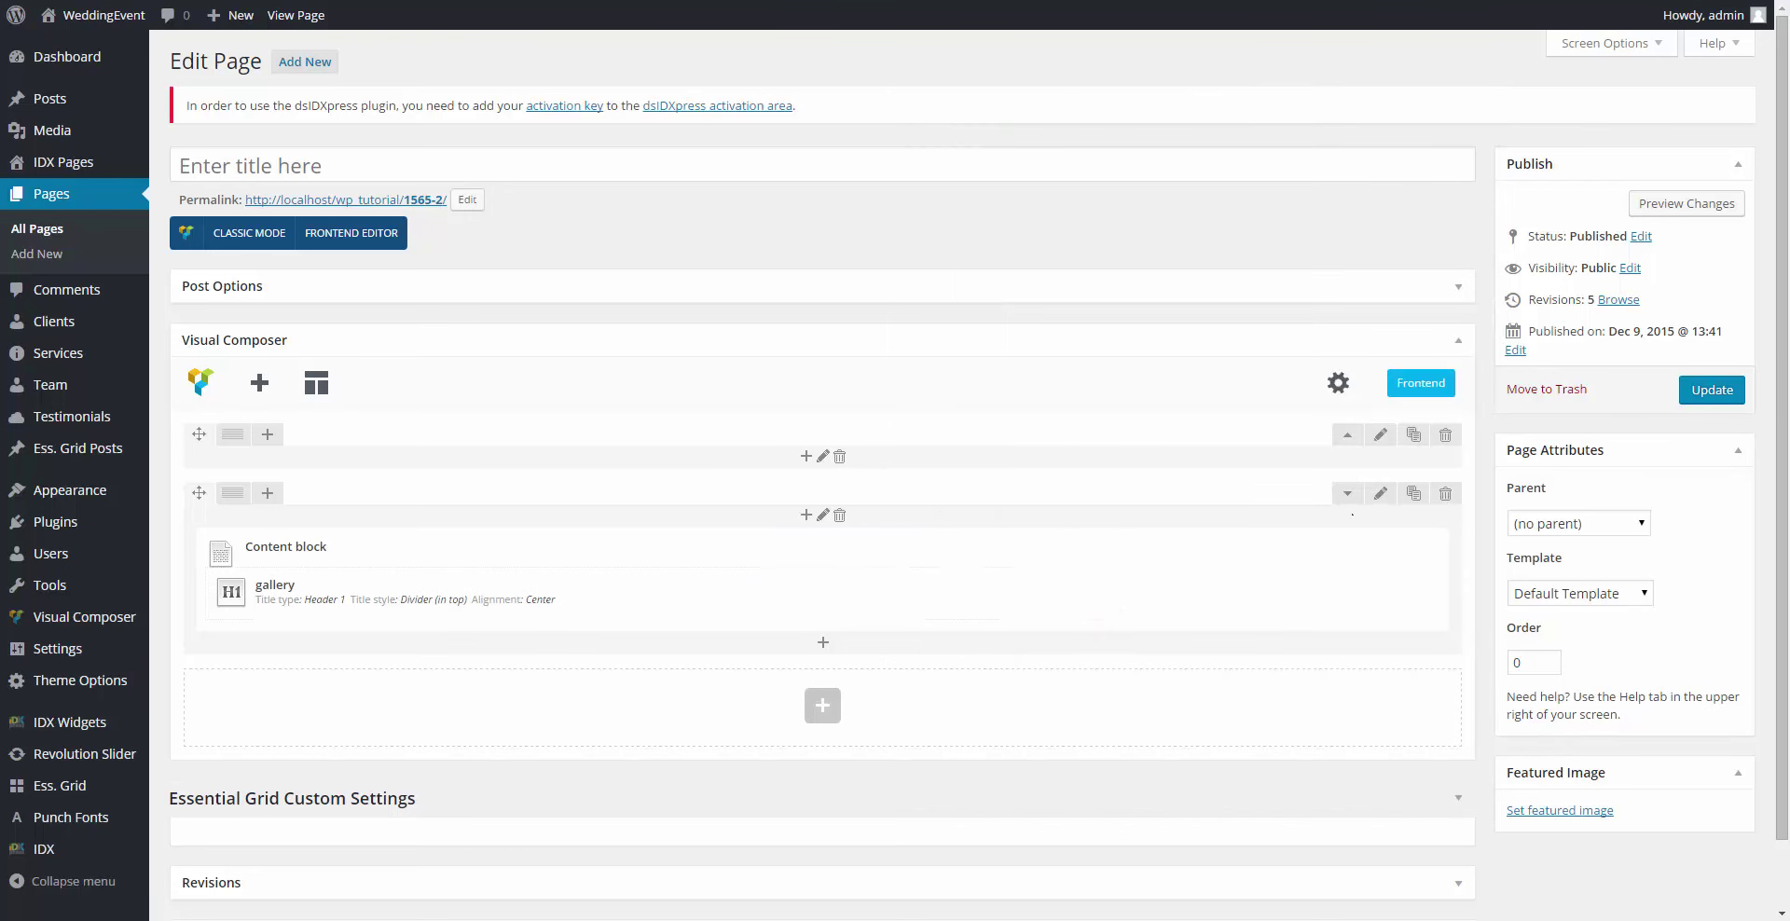
# Step: Change the row stretch option of the gallery row, leave its design and color scheme at default, and save the row
pyautogui.click(1380, 493)
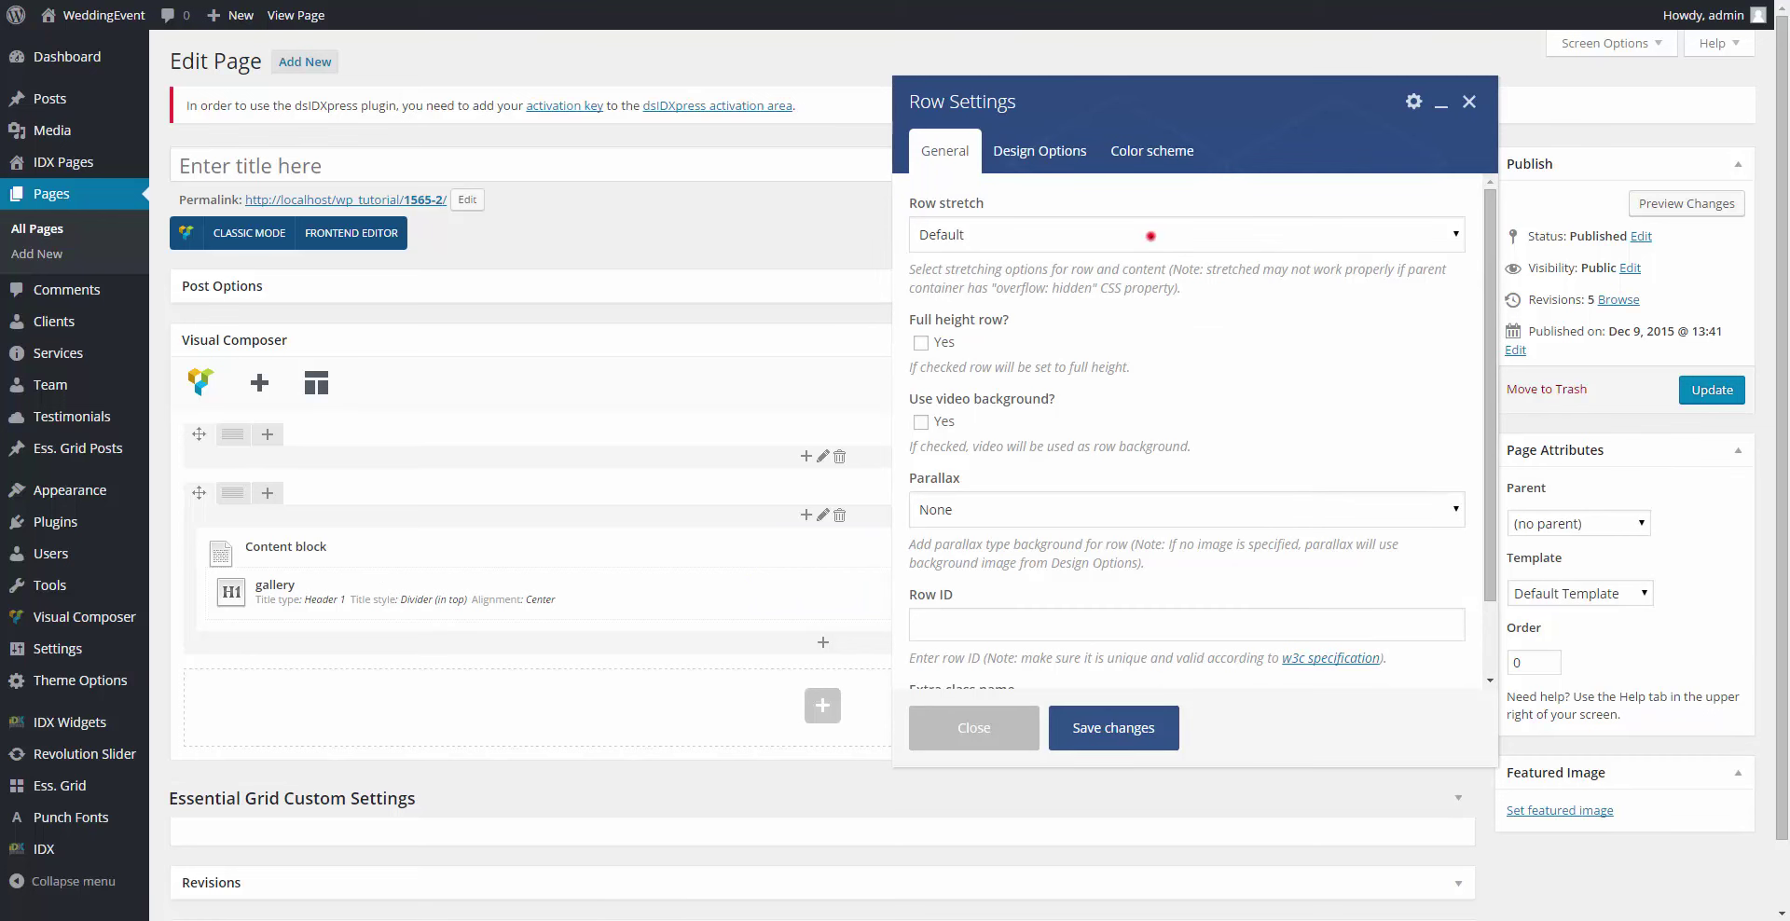
pyautogui.click(1150, 234)
pyautogui.click(1095, 318)
pyautogui.scroll(-1, 1156, 329)
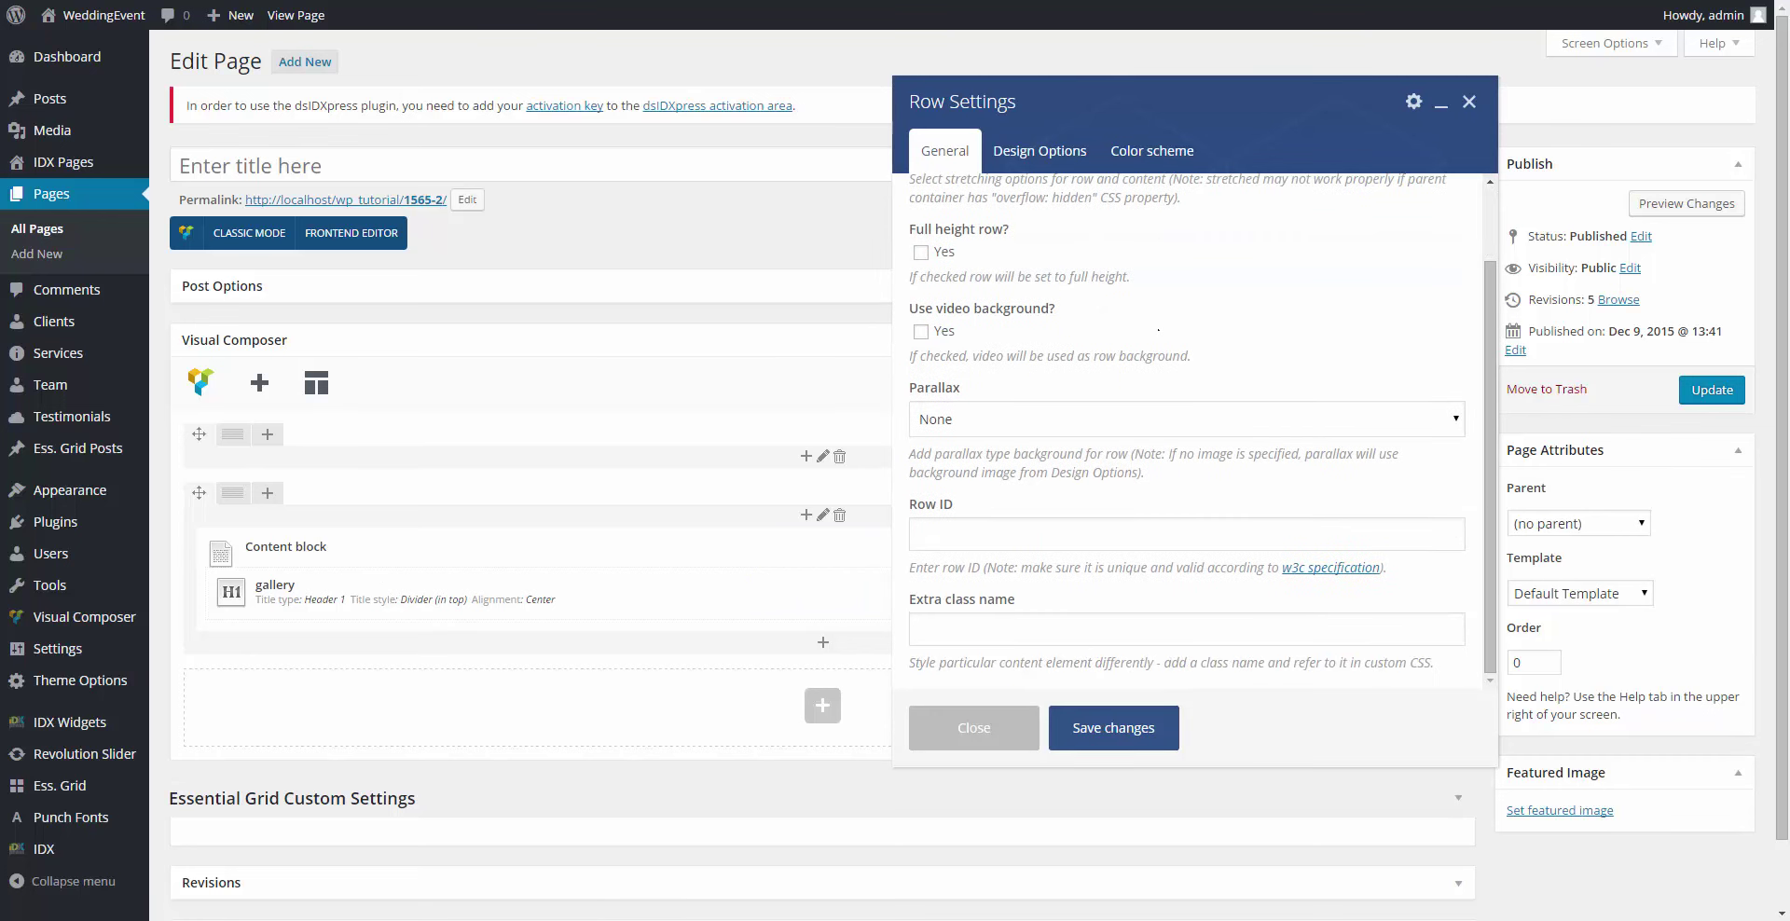
pyautogui.scroll(-1, 1157, 329)
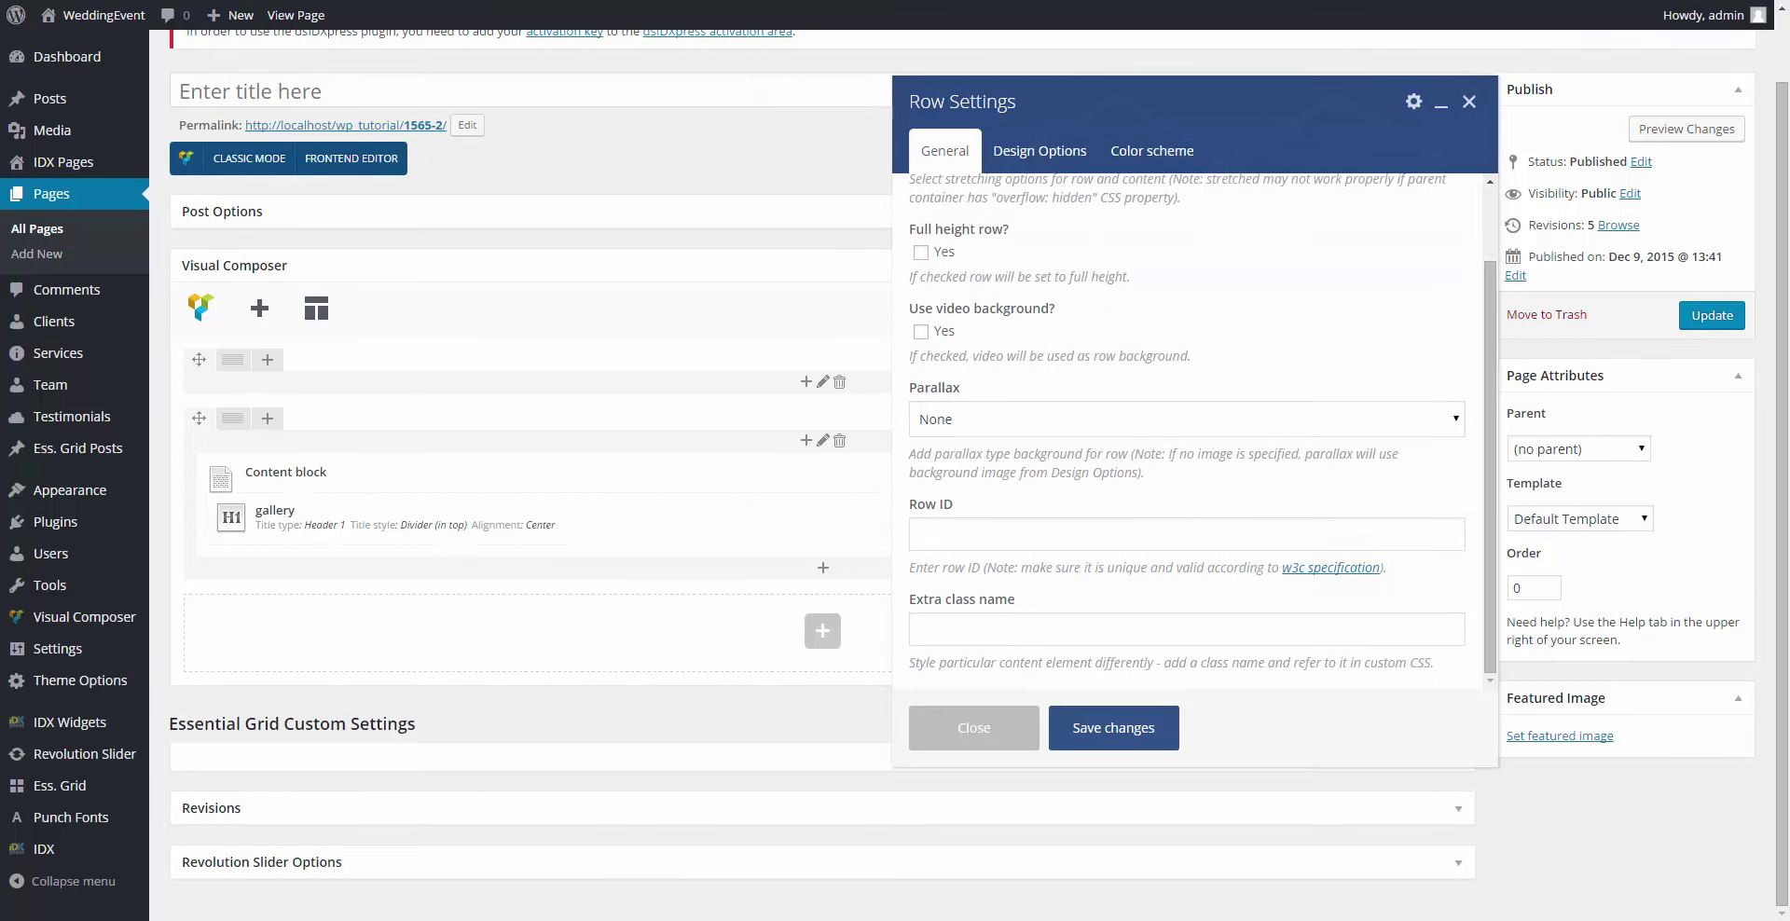
pyautogui.click(1054, 154)
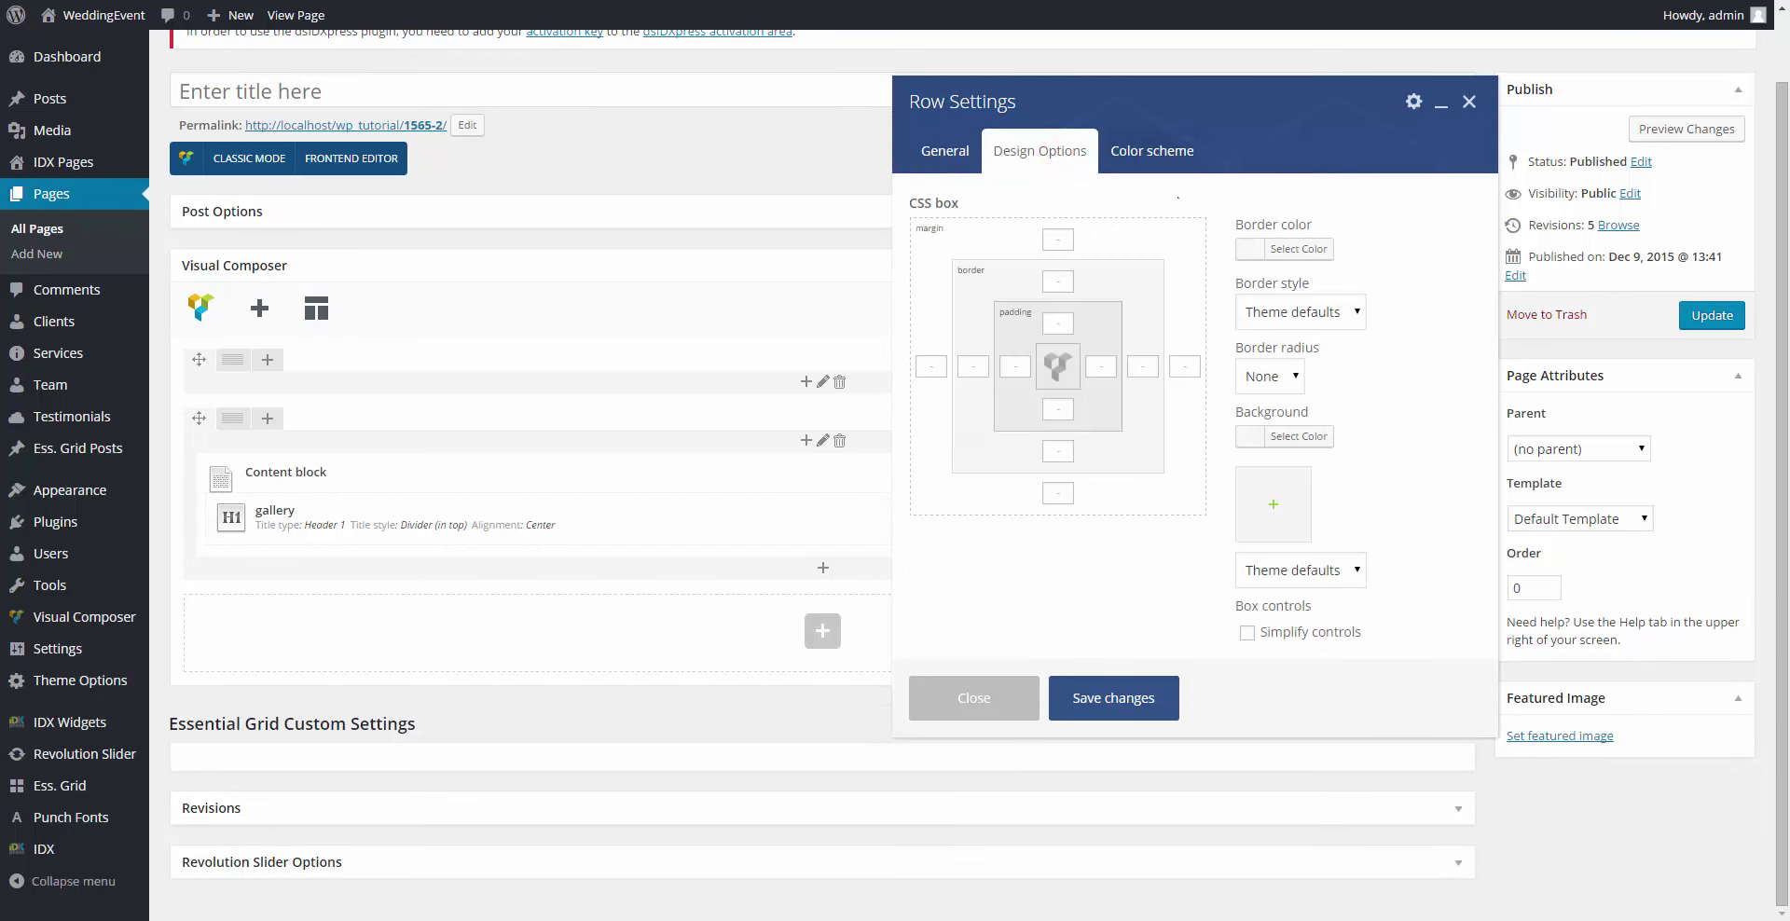
pyautogui.click(1145, 150)
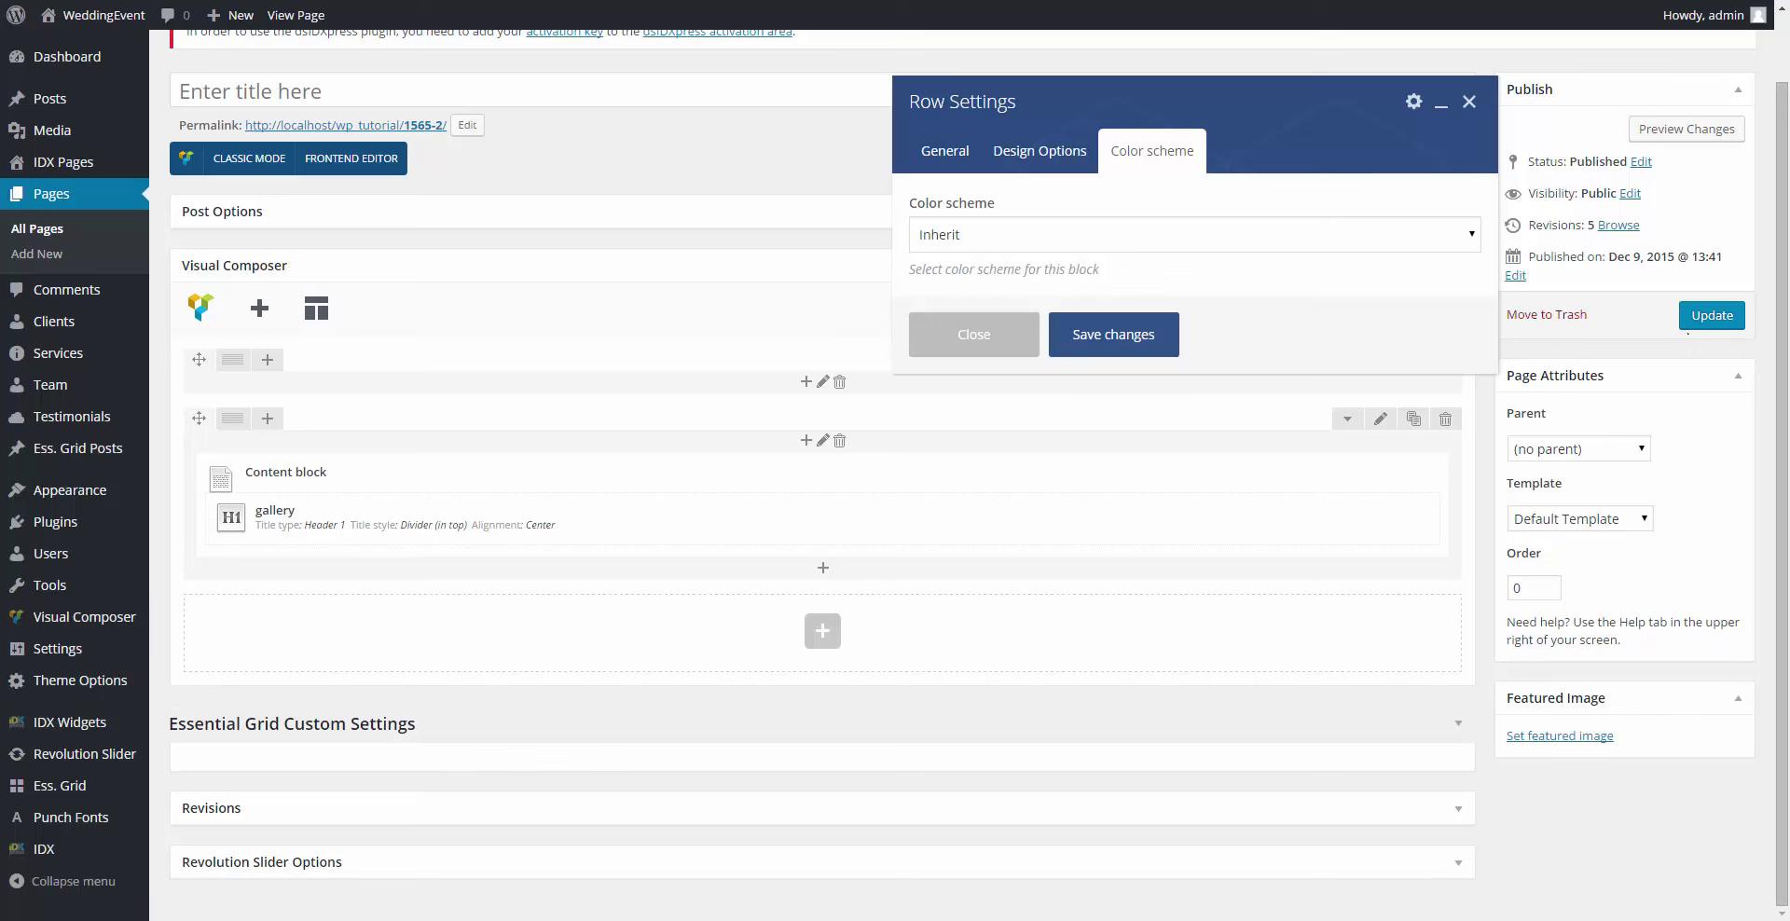
pyautogui.click(1166, 341)
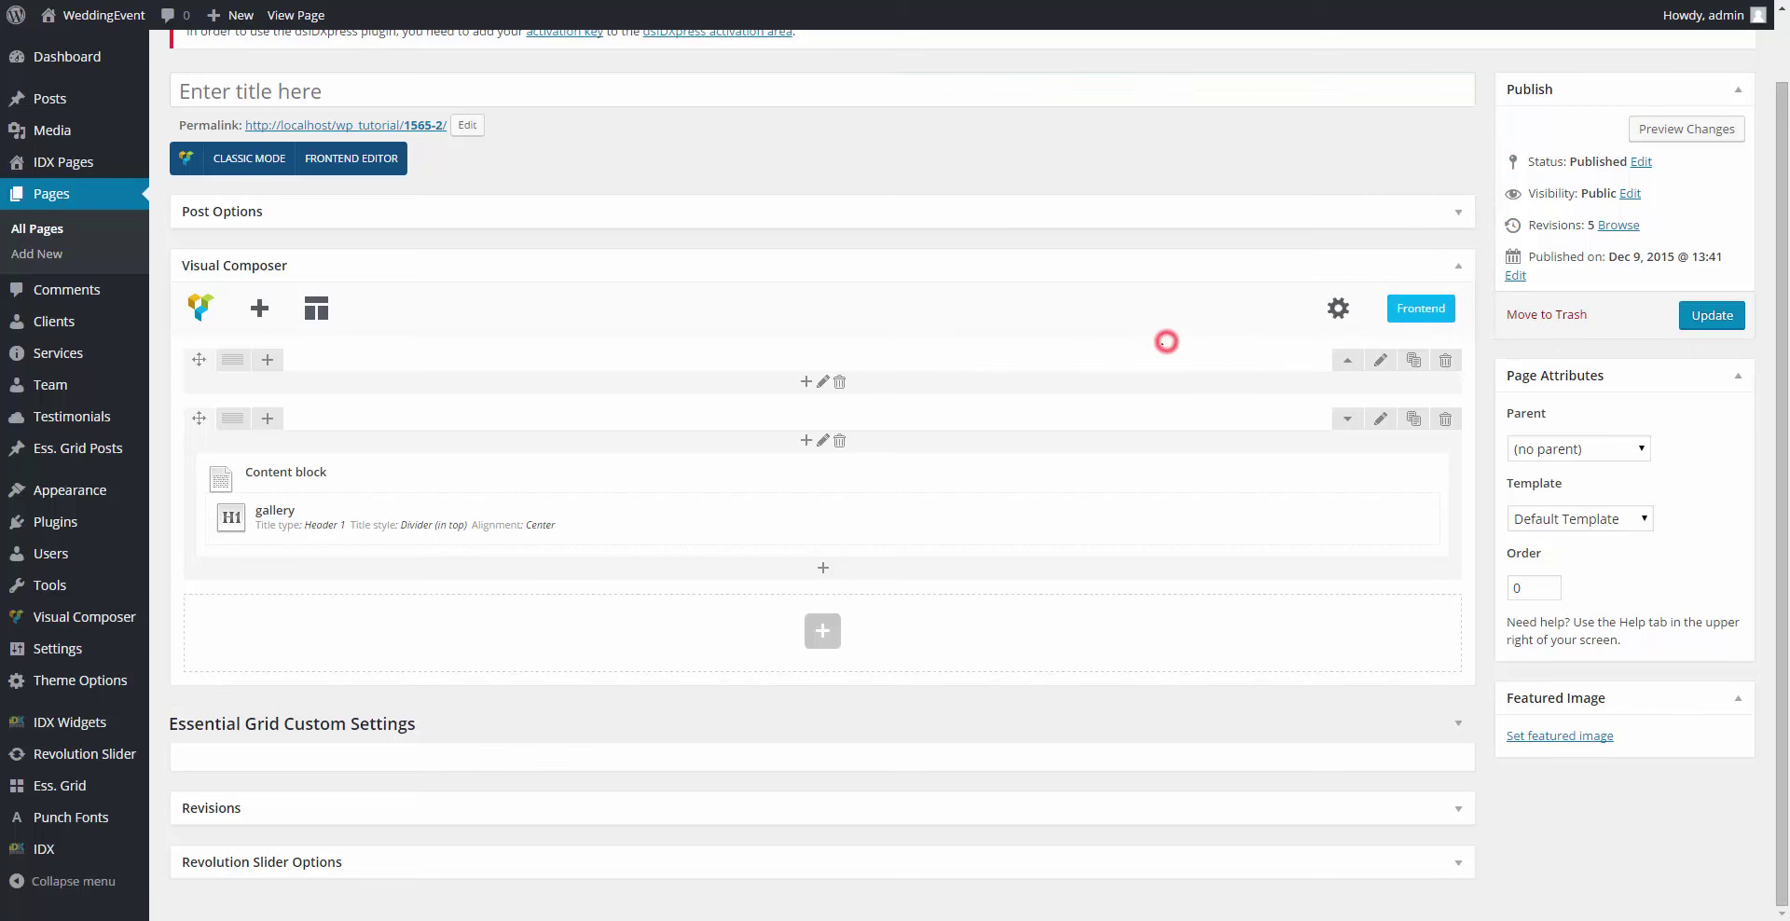
# Step: Add an Essential Grid element below the gallery content block using the predefined grid home-1
pyautogui.click(822, 566)
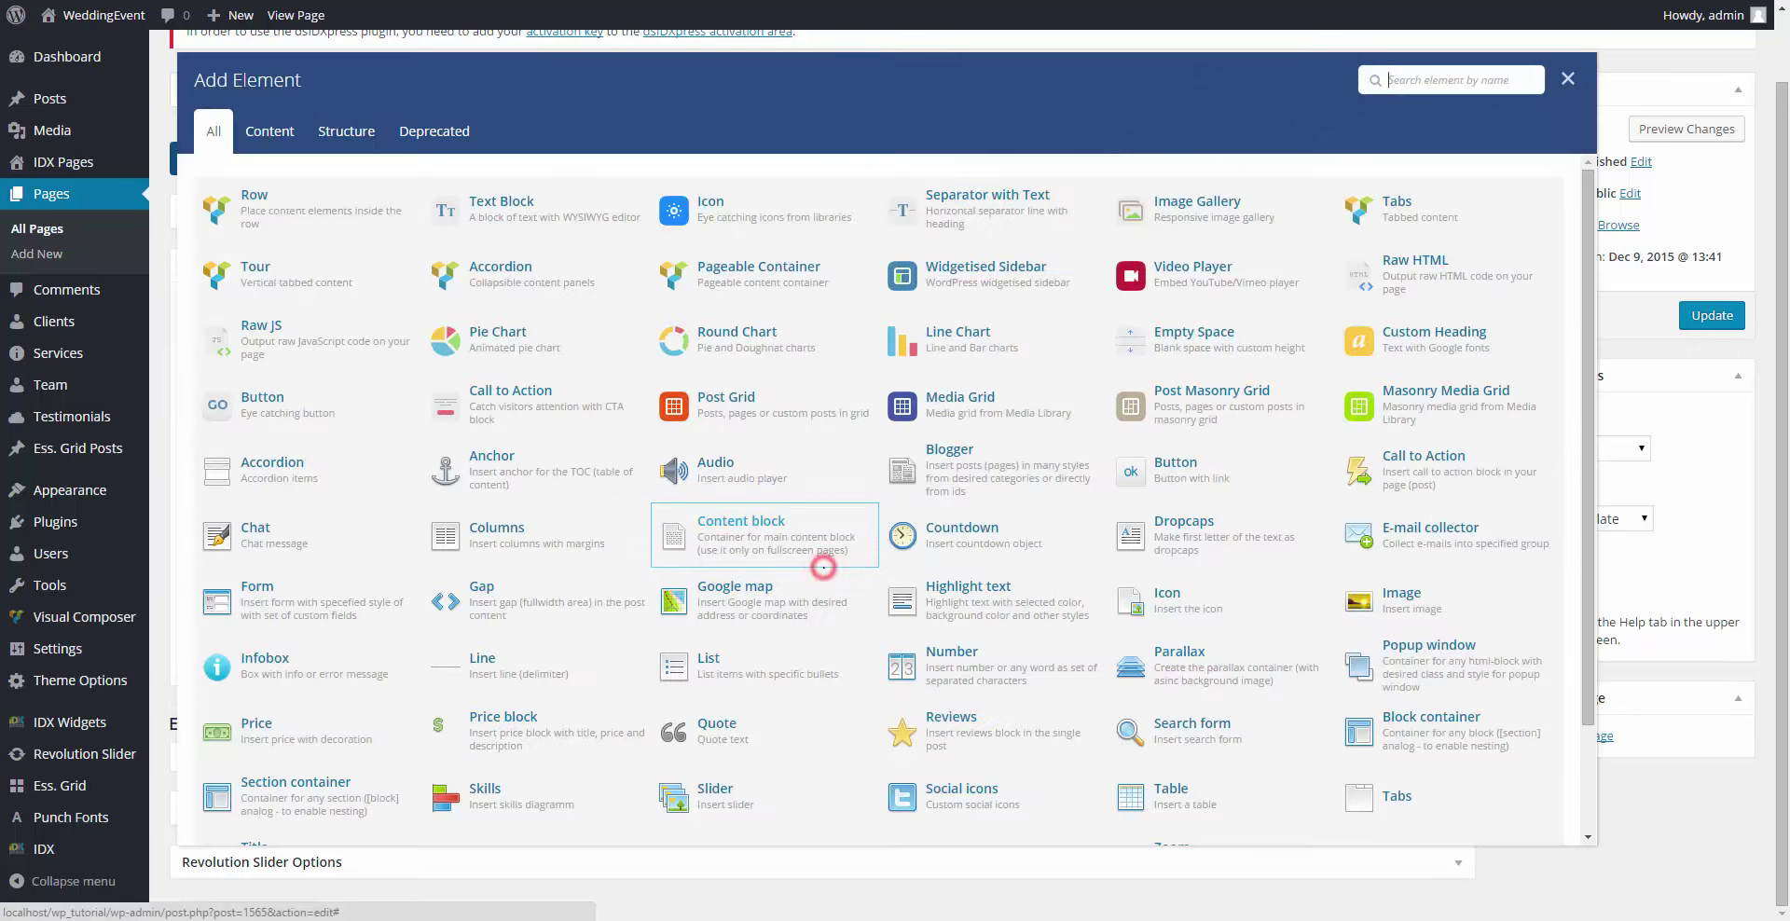
pyautogui.write('ess')
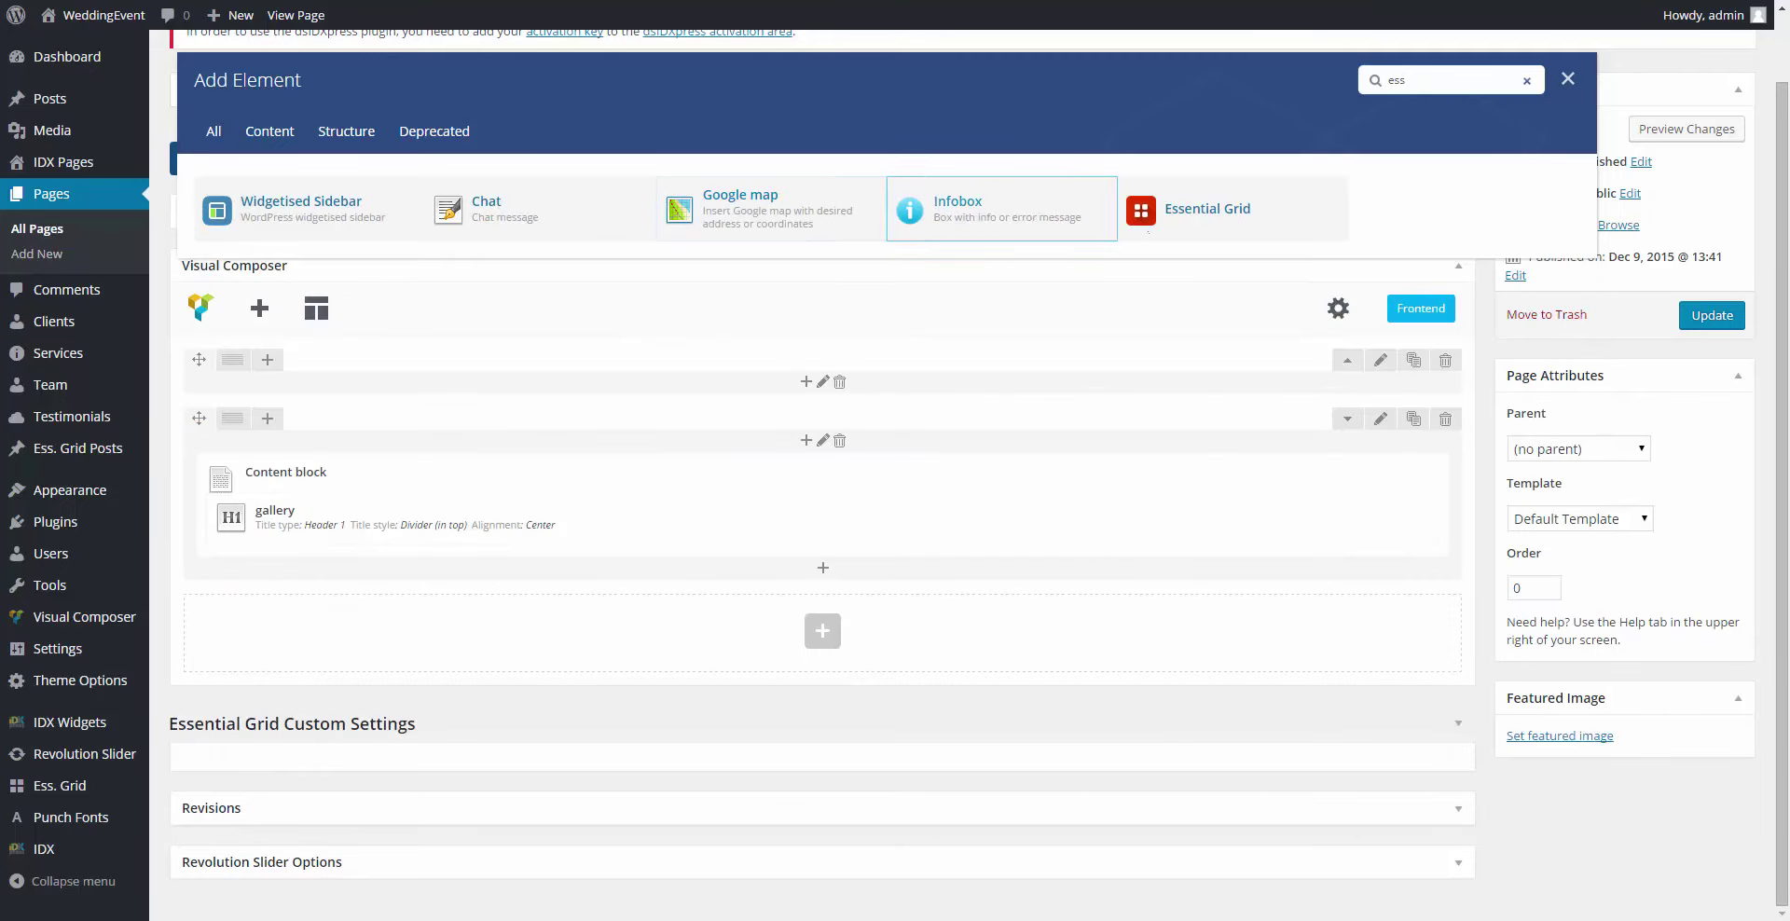
pyautogui.click(1189, 208)
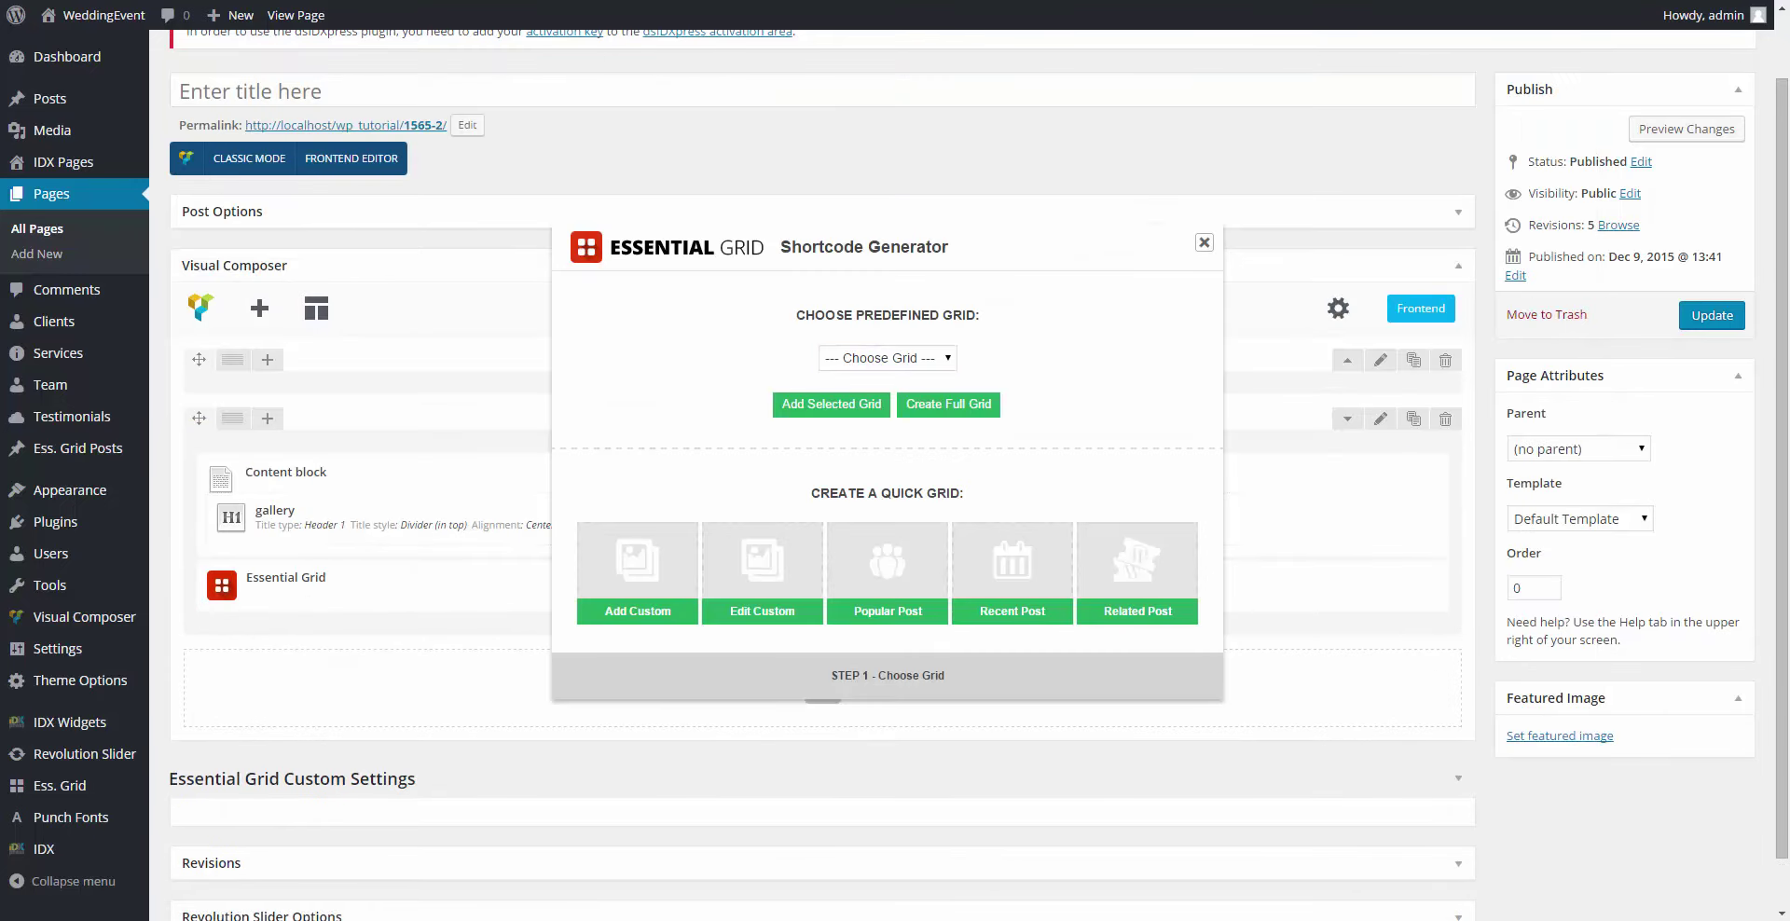
pyautogui.click(839, 358)
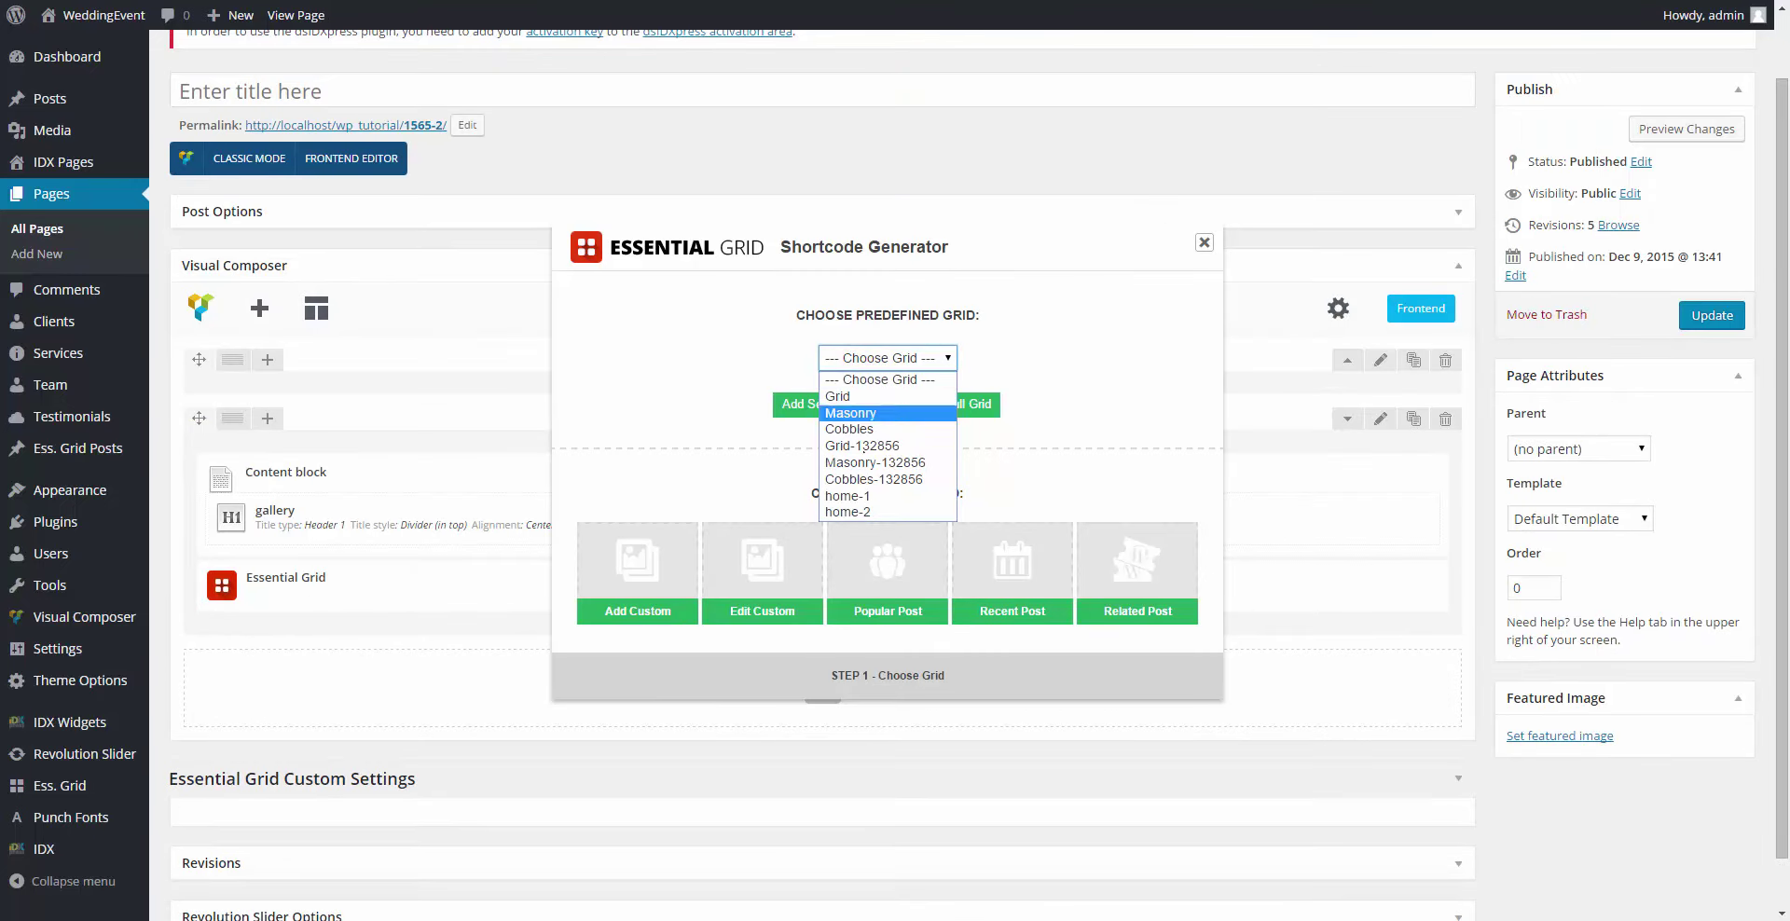
pyautogui.click(865, 495)
pyautogui.press('Down')
pyautogui.click(827, 404)
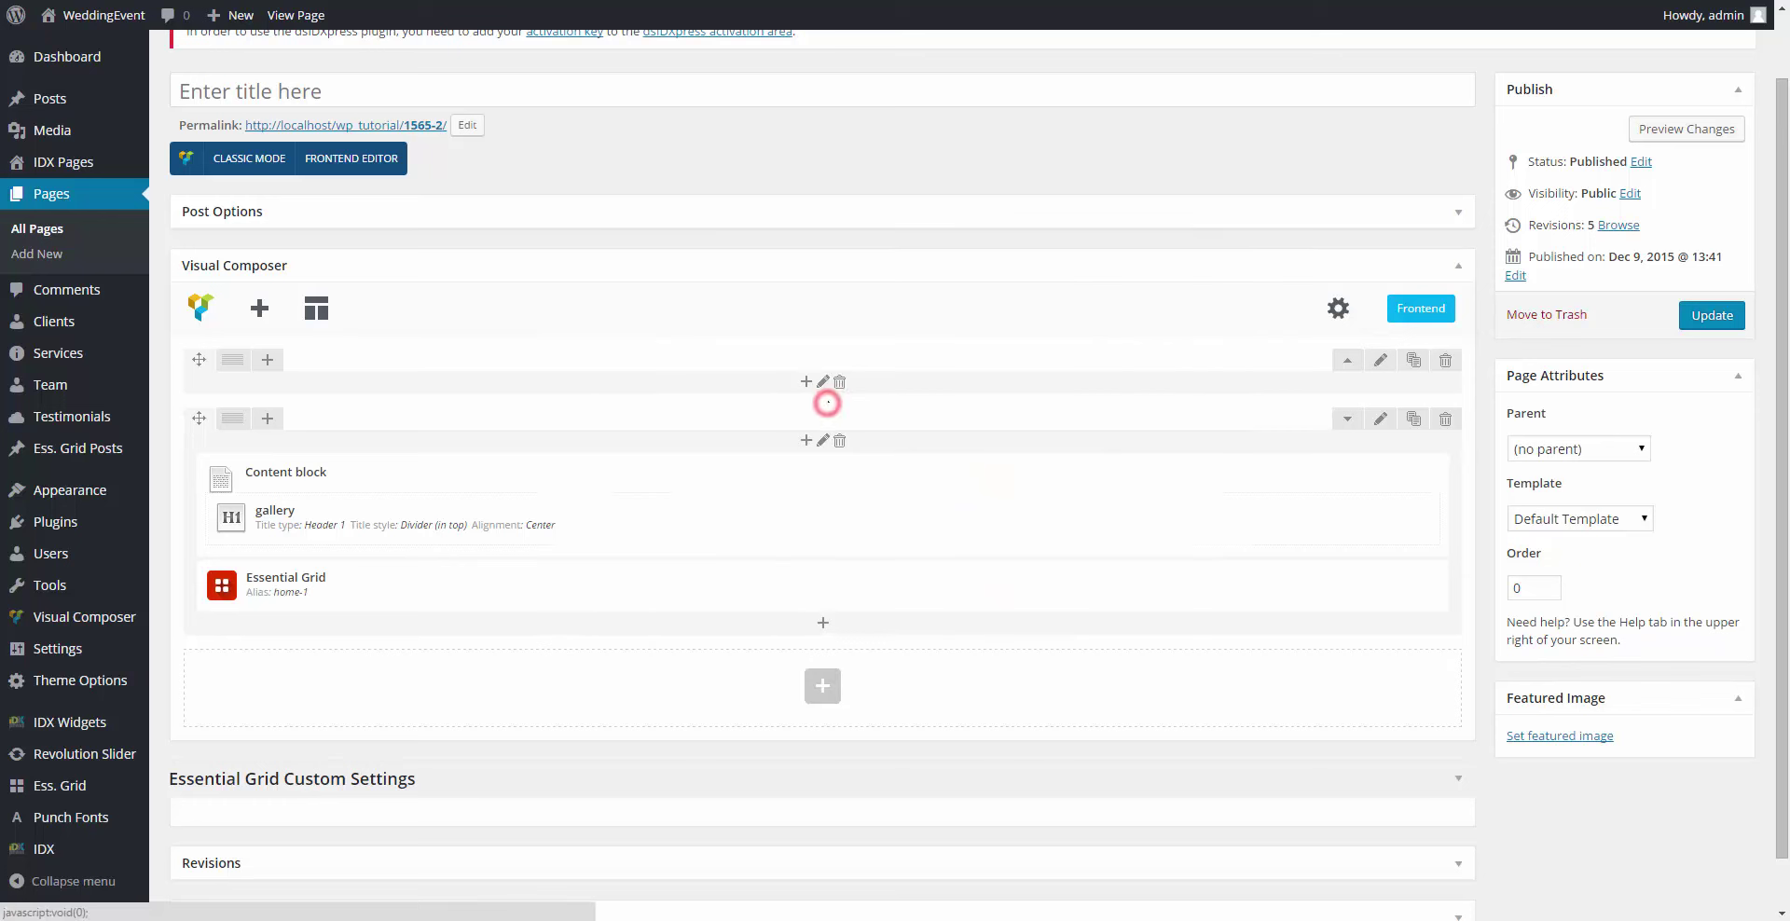
# Step: Add a Section container element below the Essential Grid in the gallery row
pyautogui.click(821, 622)
pyautogui.write('sec')
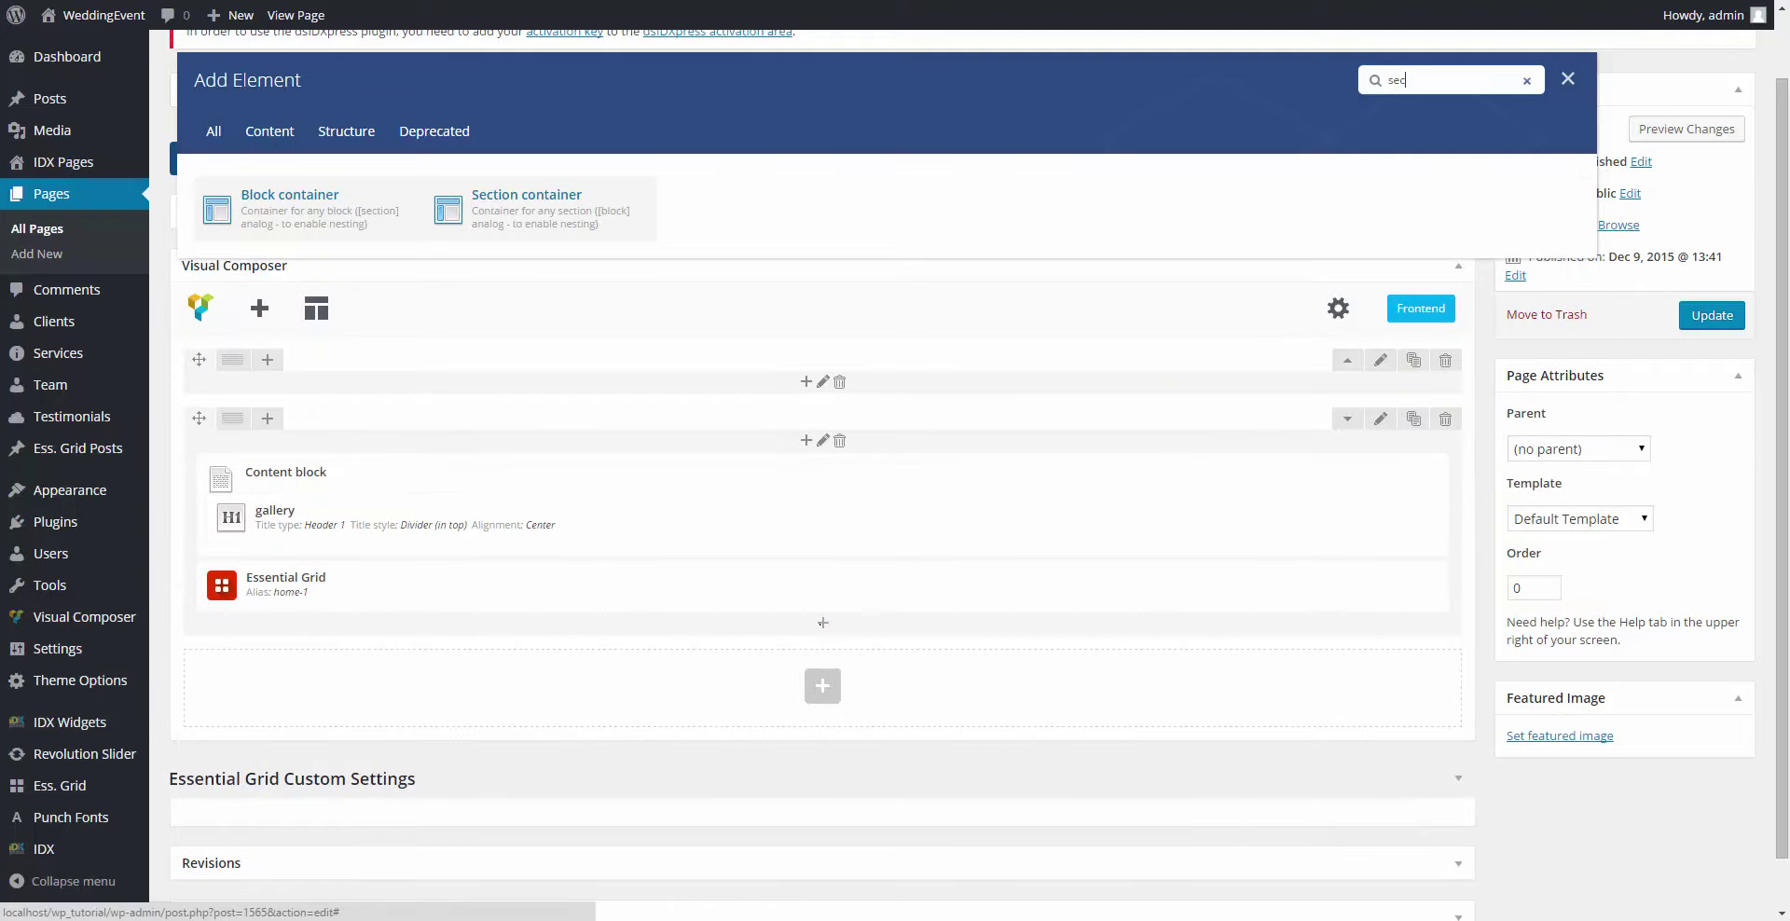
pyautogui.click(550, 205)
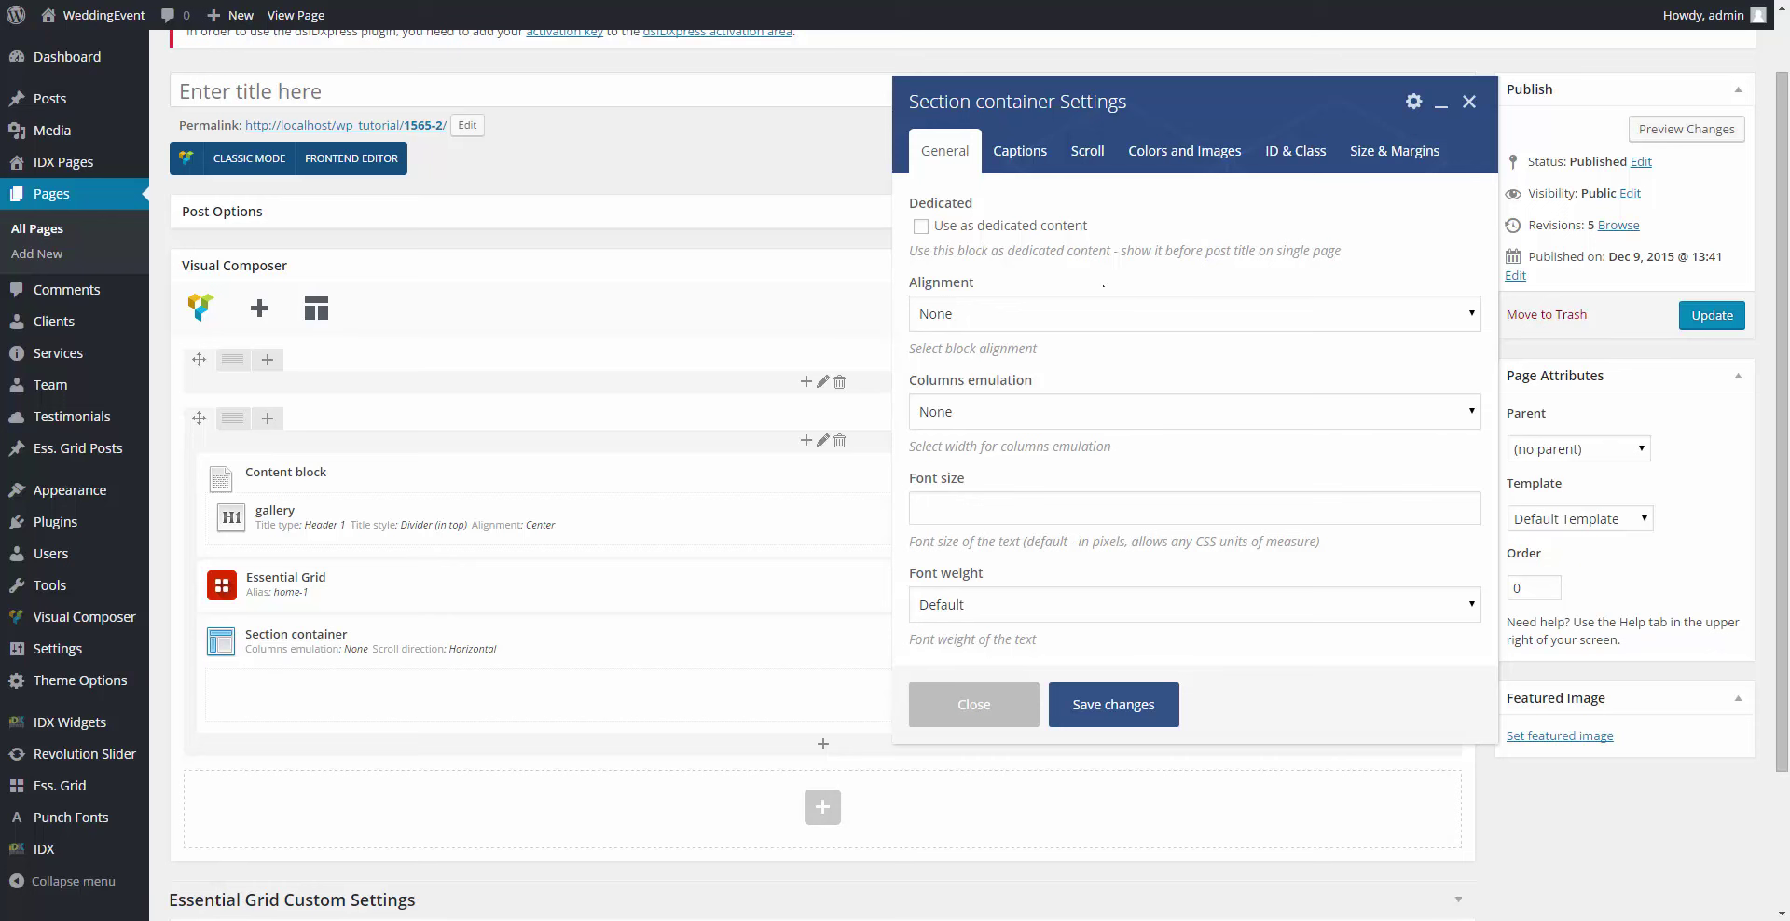
# Step: Set the section container's alignment to Center, keep its other settings at default, and save it
pyautogui.click(1085, 308)
pyautogui.click(1032, 377)
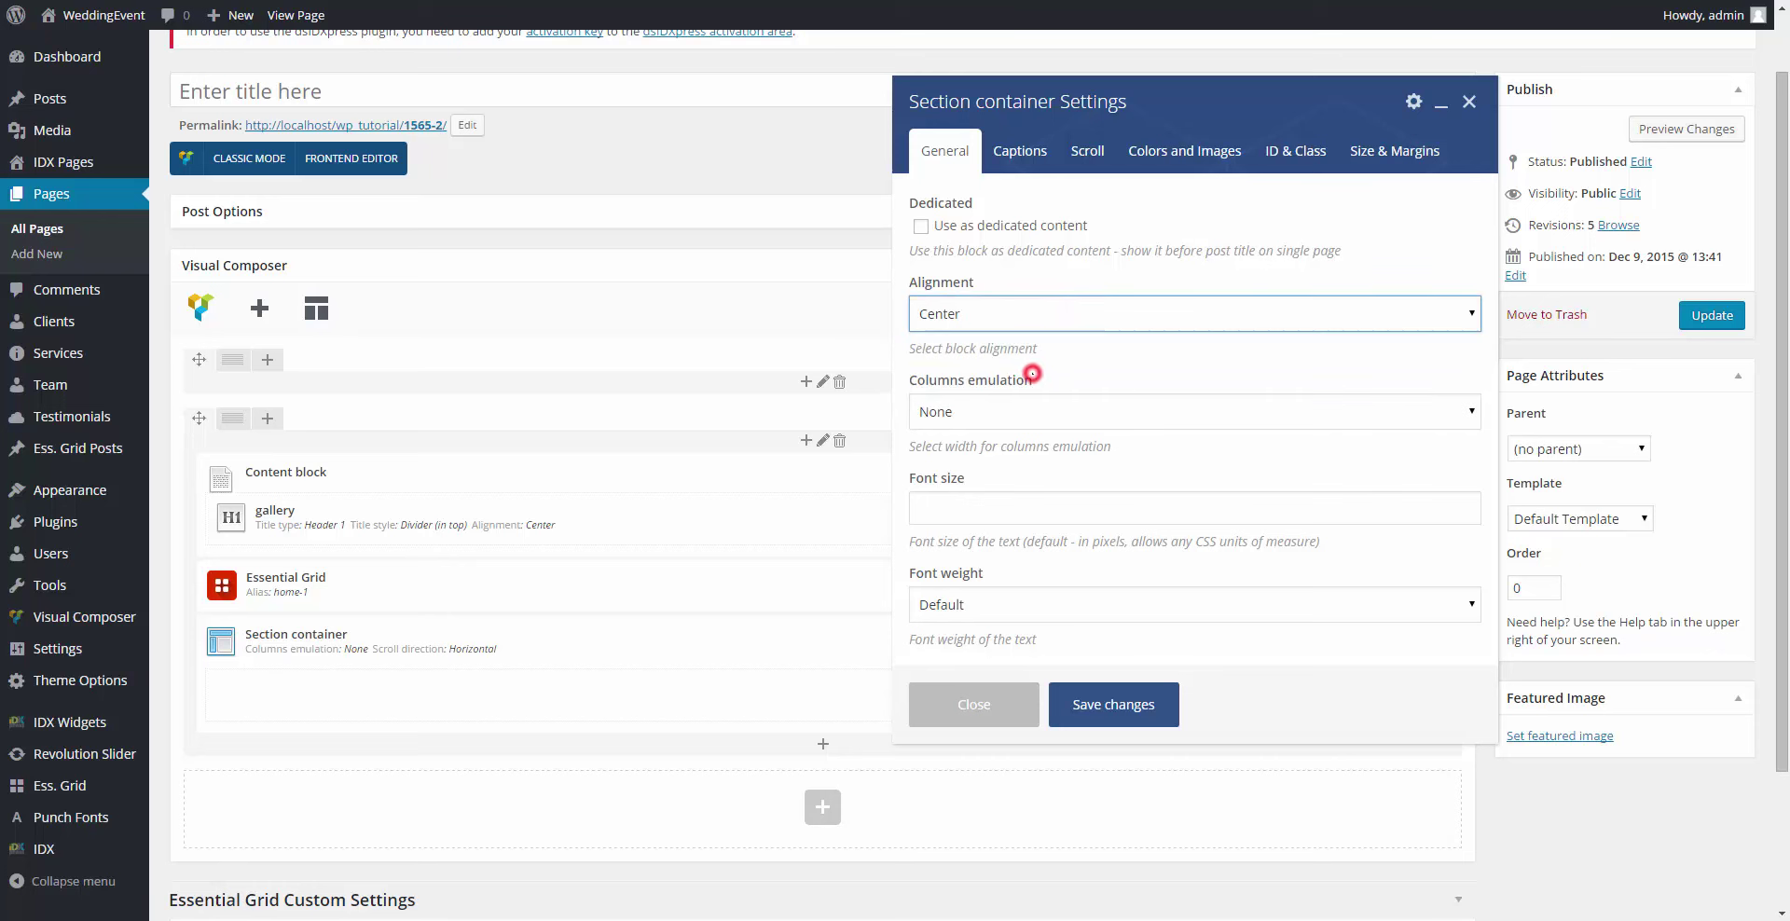
pyautogui.scroll(-1, 1032, 377)
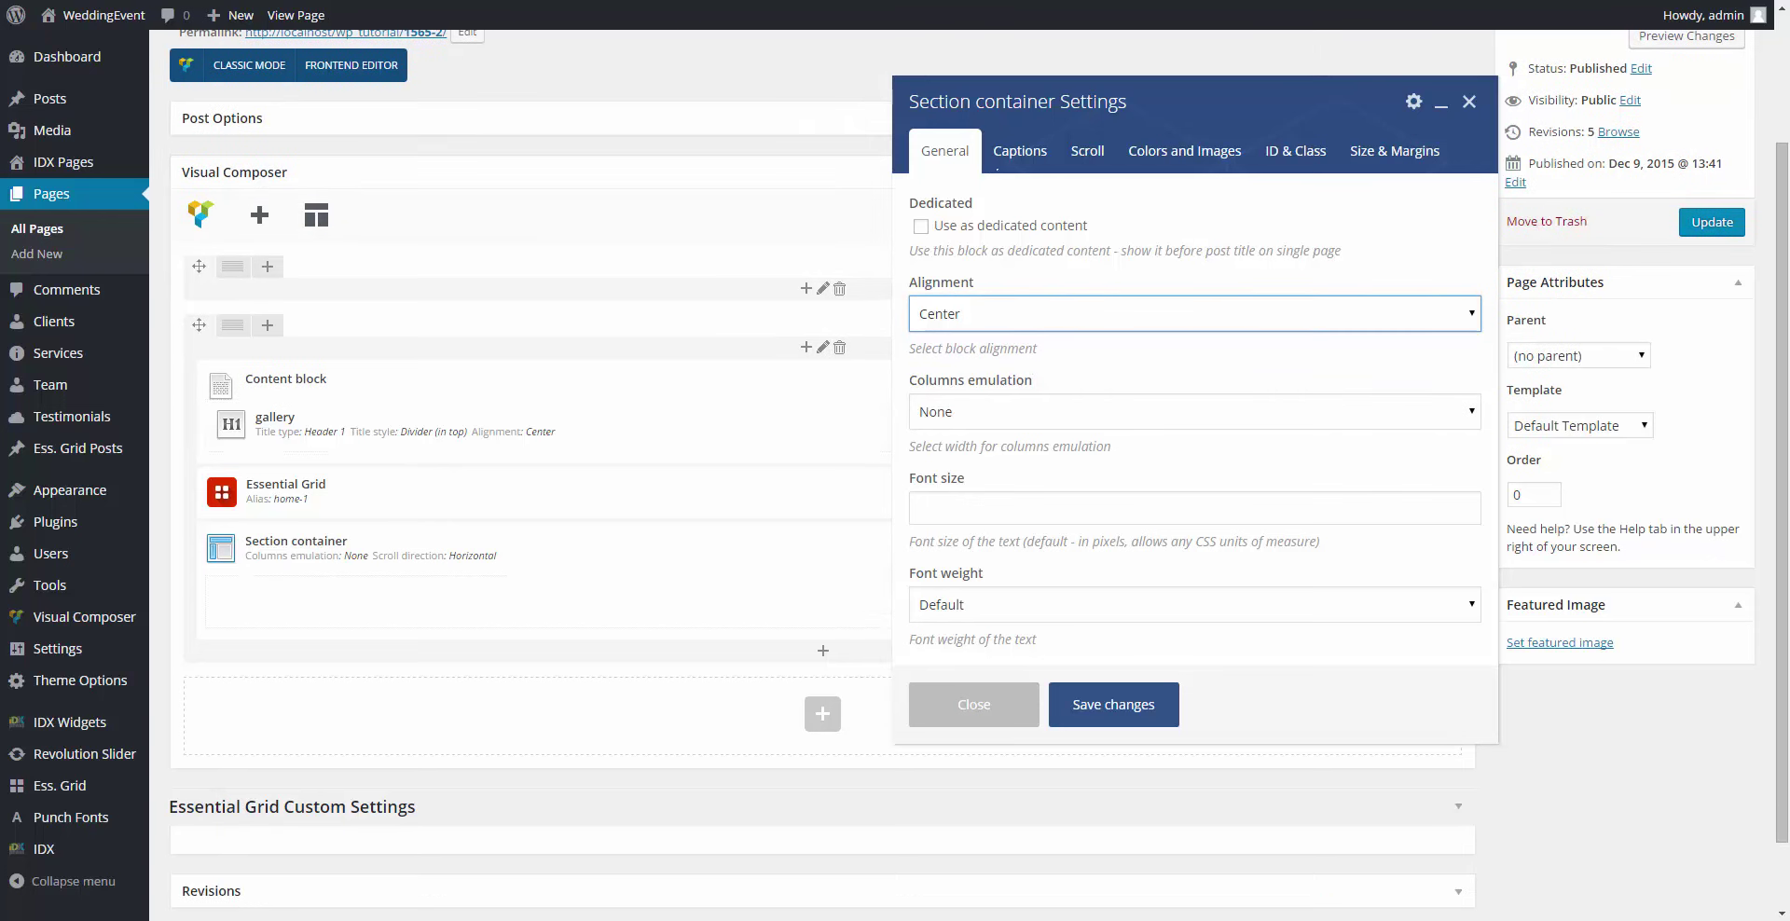
pyautogui.click(997, 168)
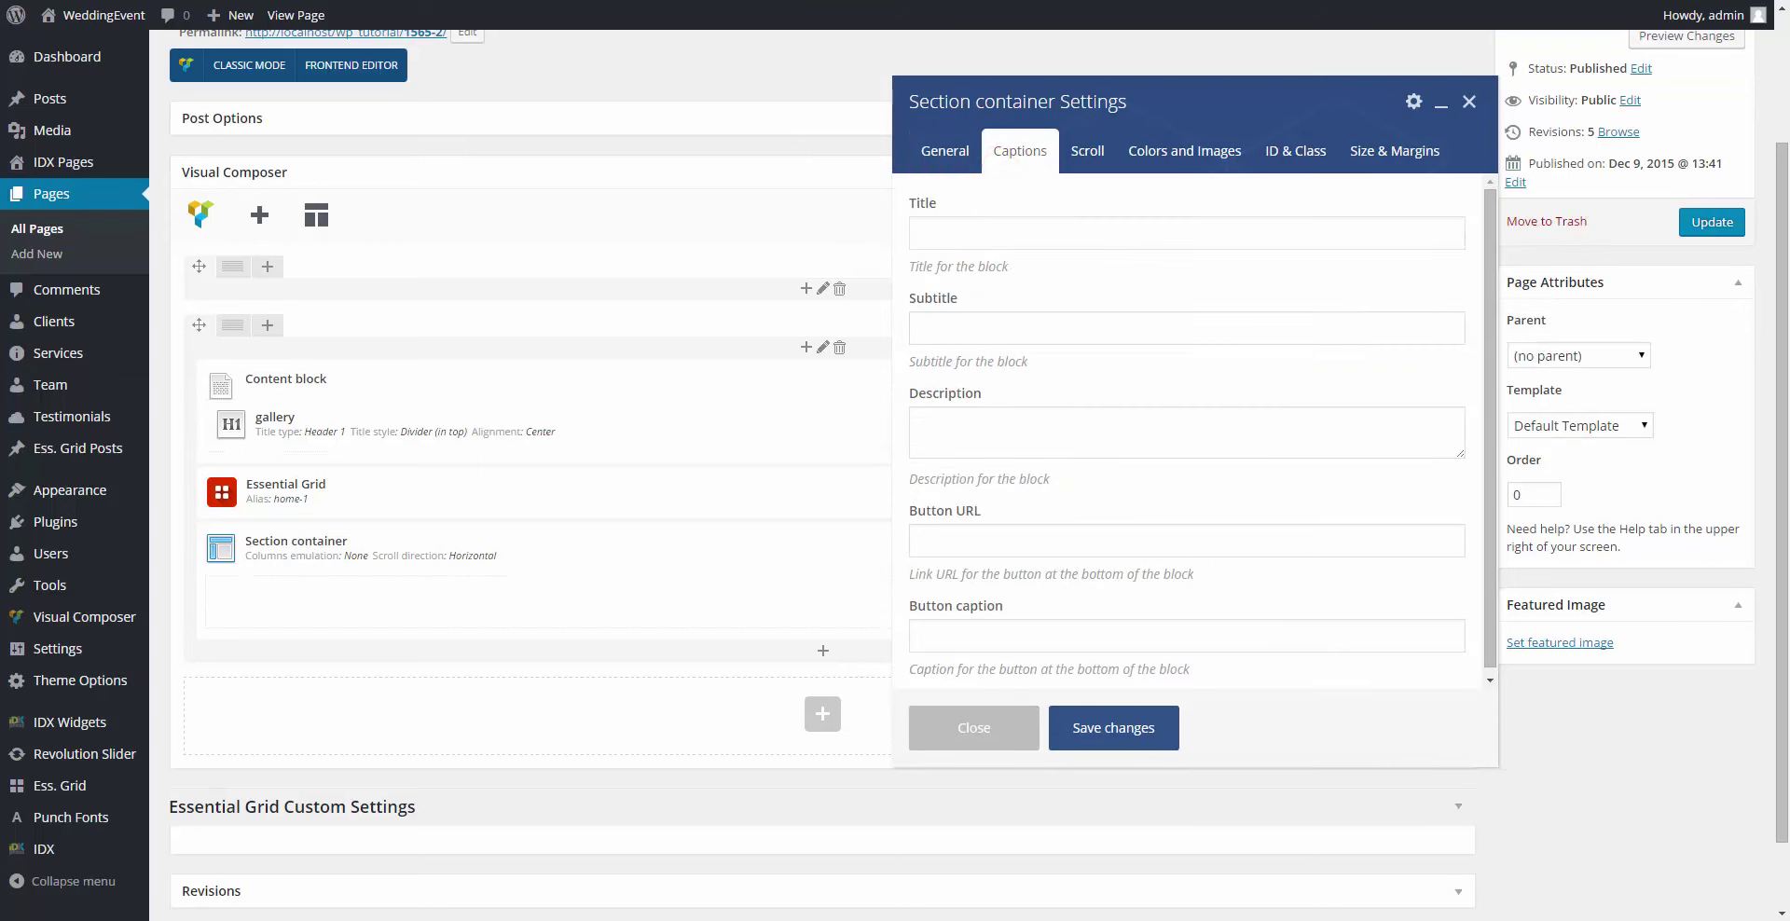
pyautogui.click(1064, 154)
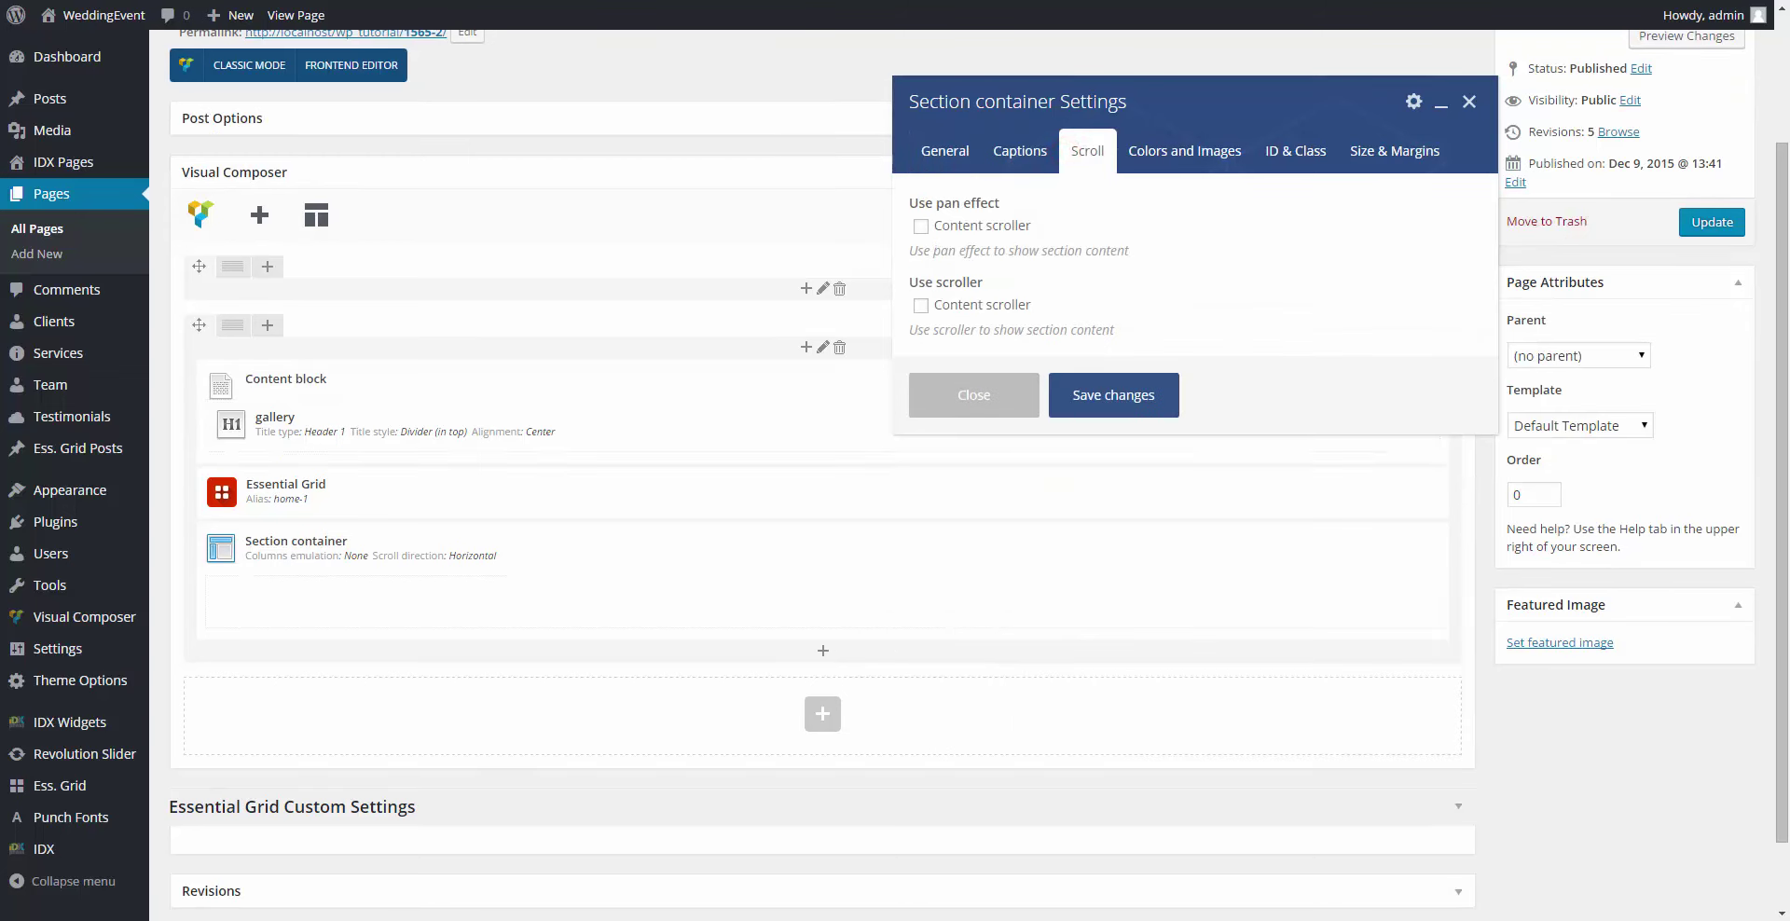
pyautogui.click(1151, 150)
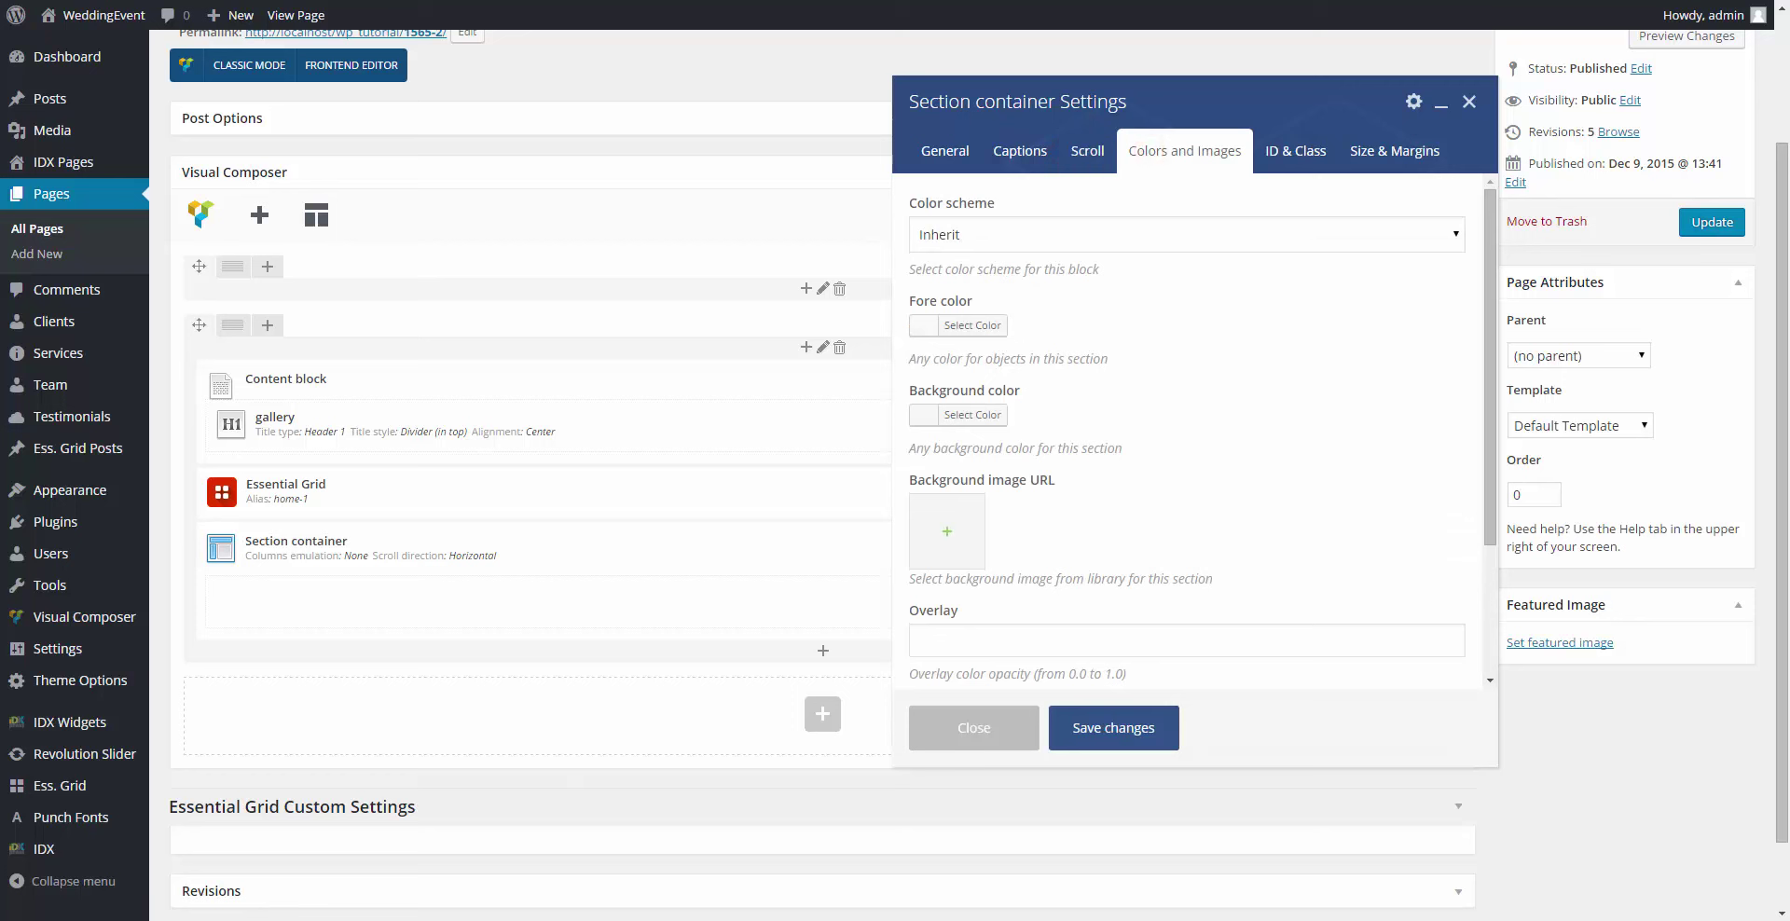
pyautogui.scroll(-2, 960, 335)
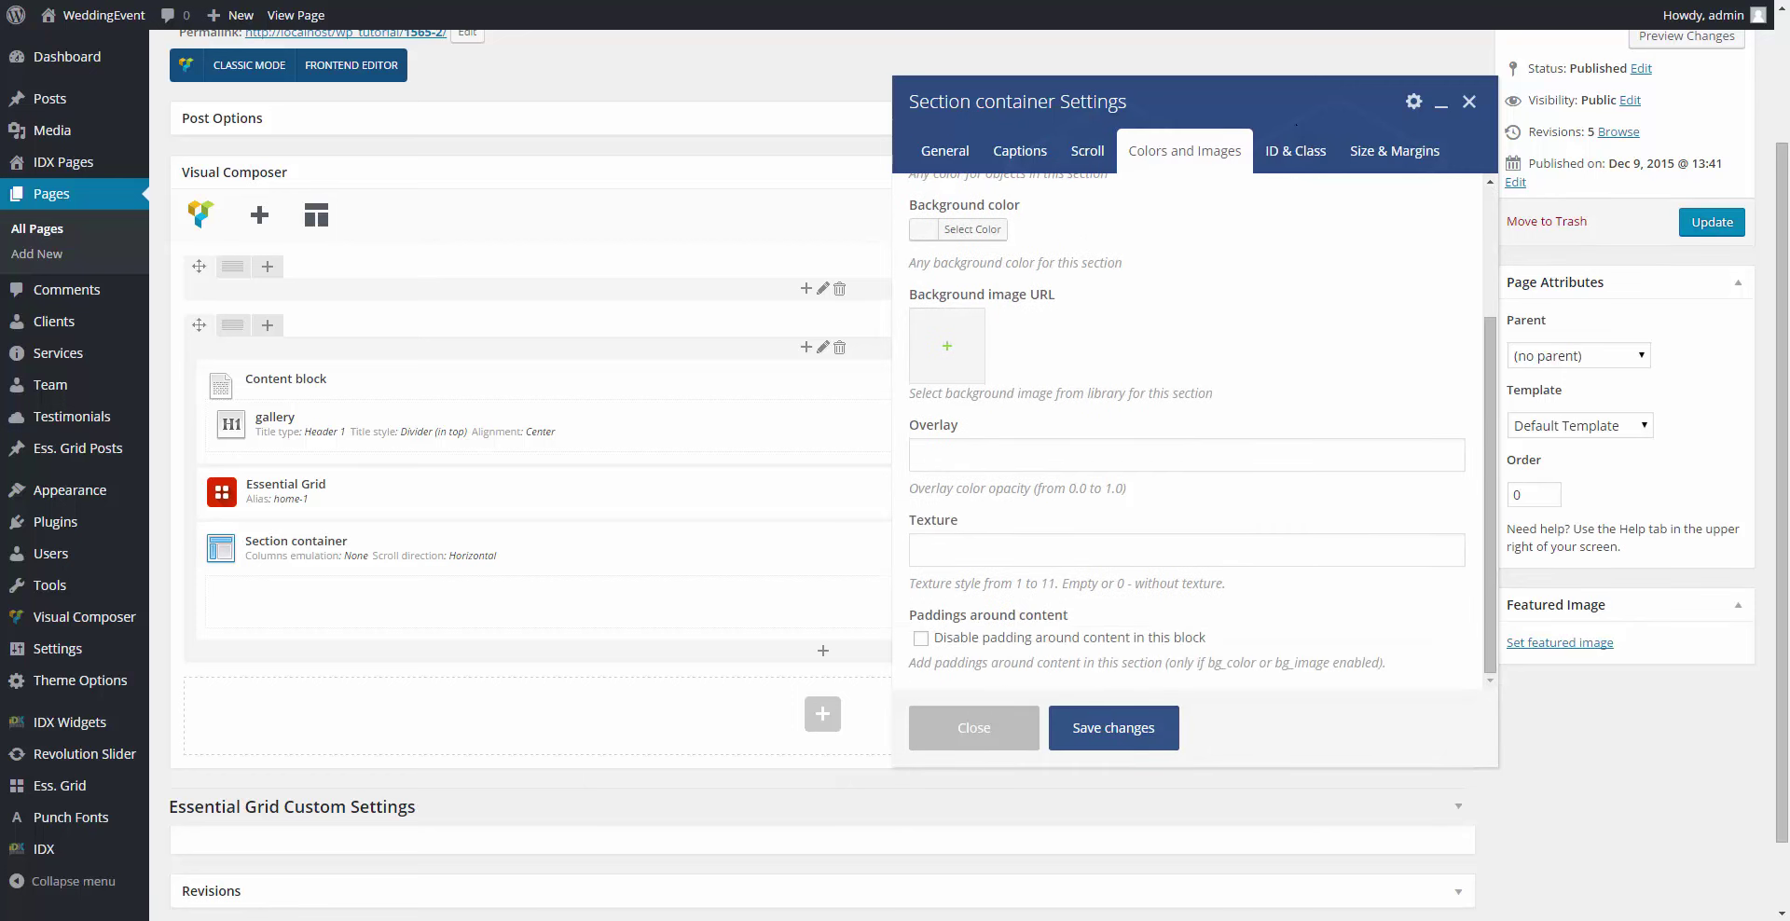
pyautogui.click(1292, 154)
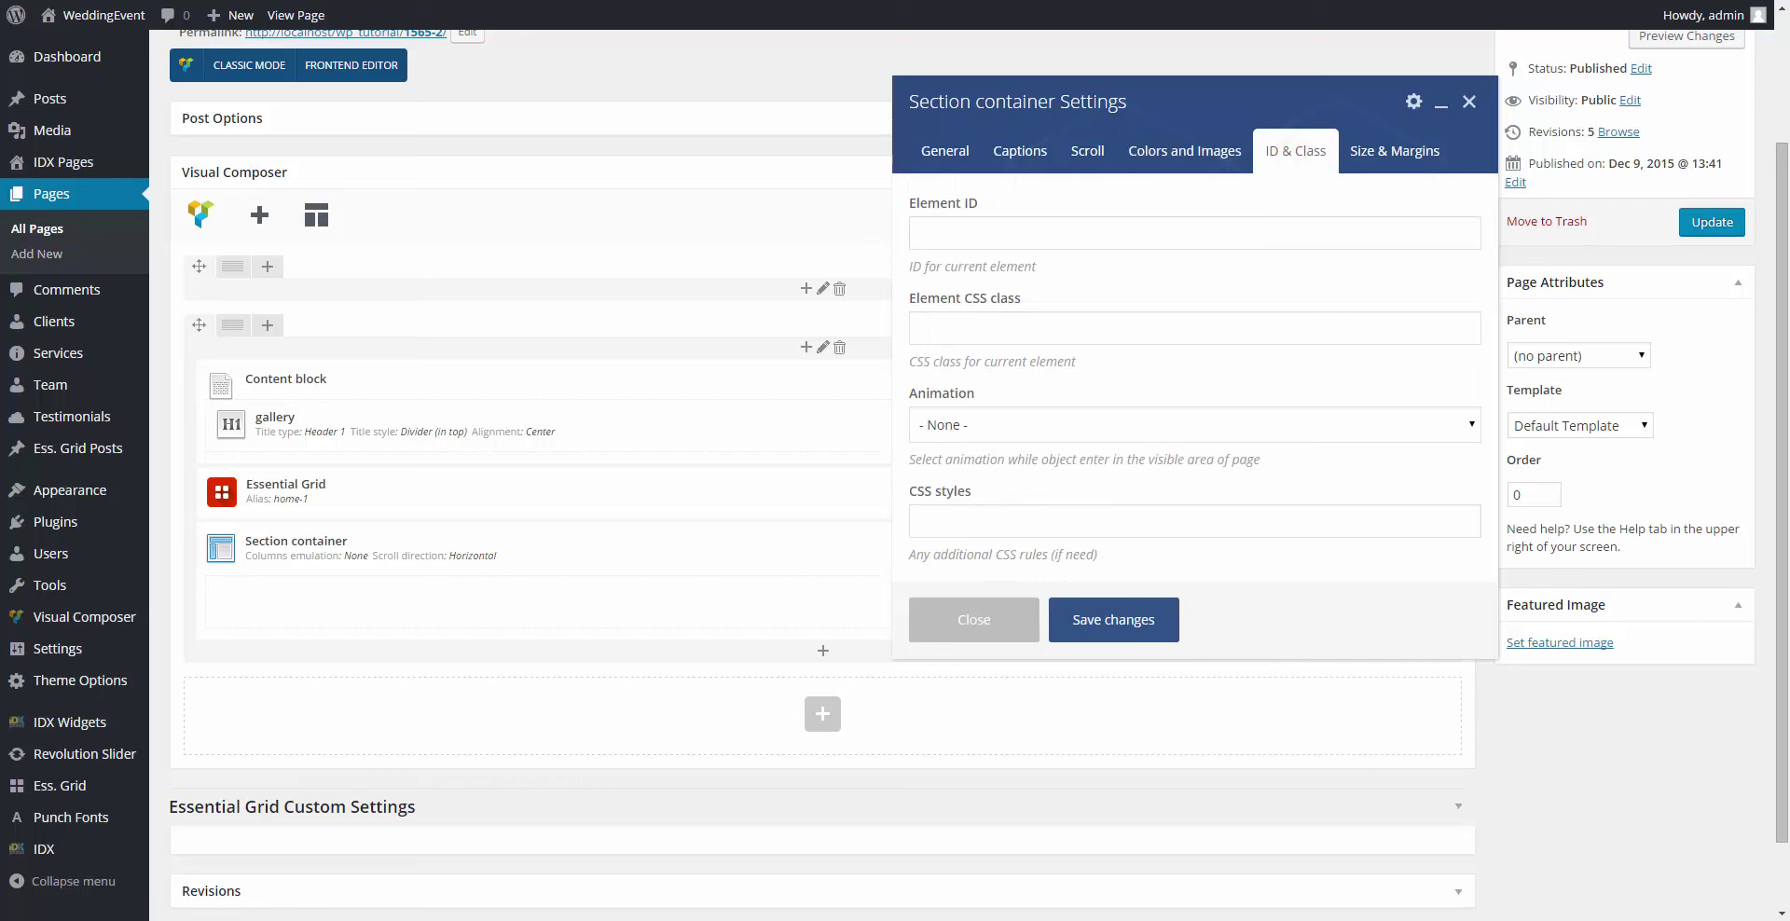
pyautogui.click(1398, 158)
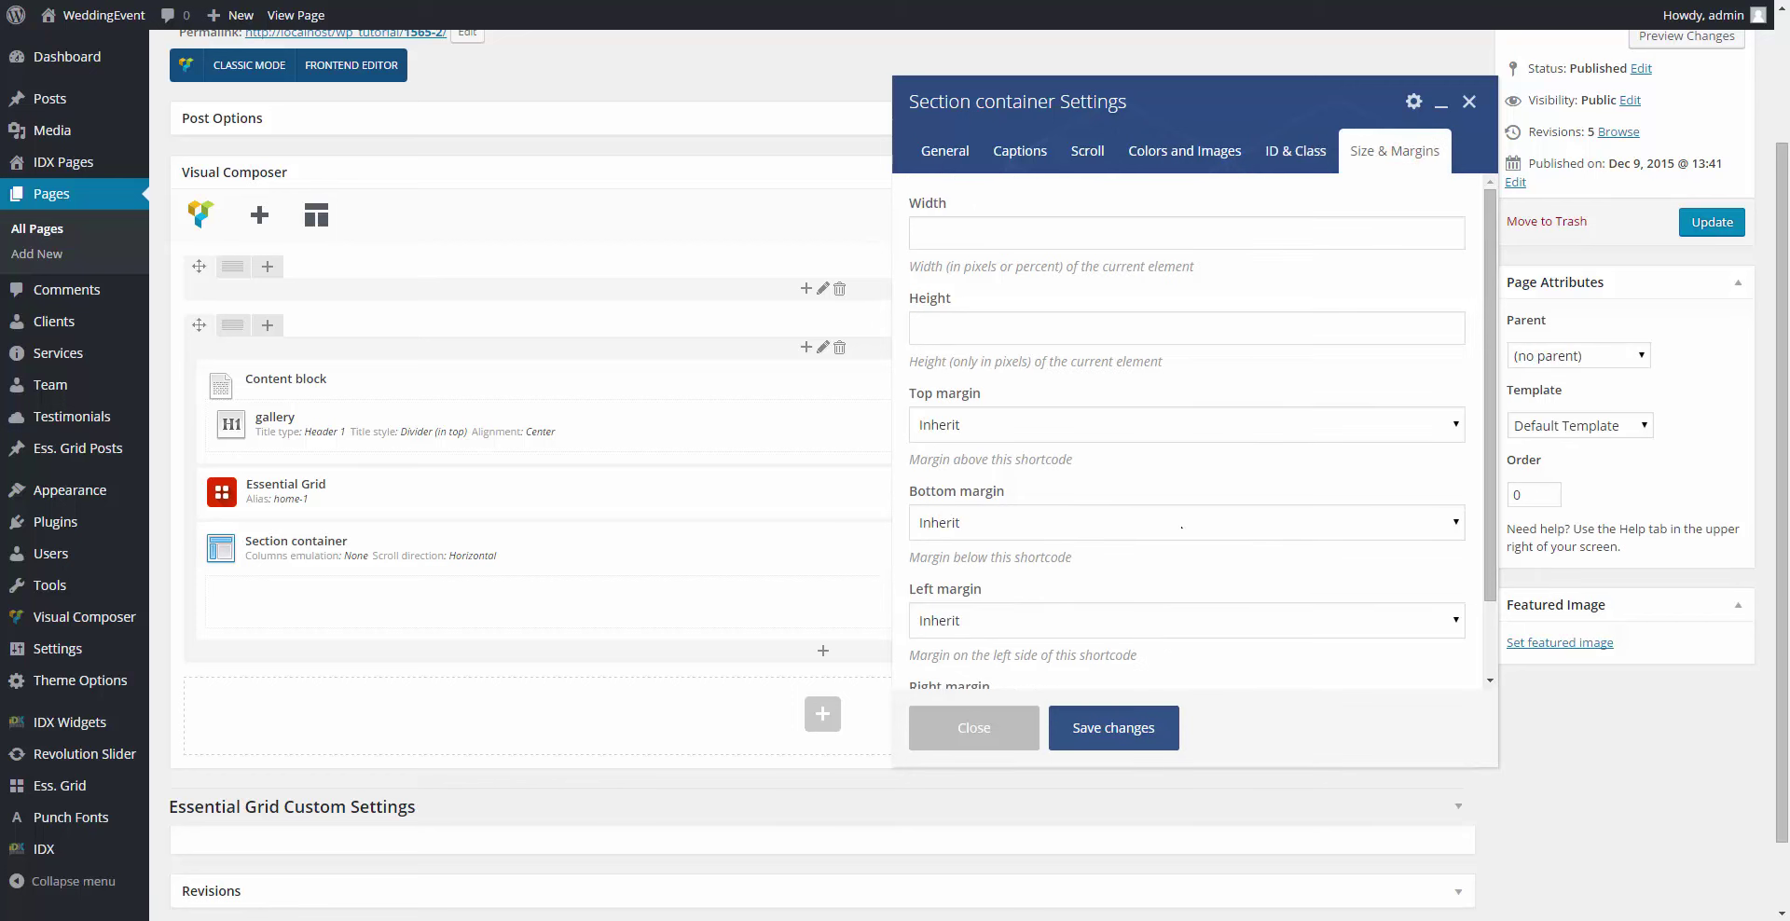
pyautogui.click(1105, 718)
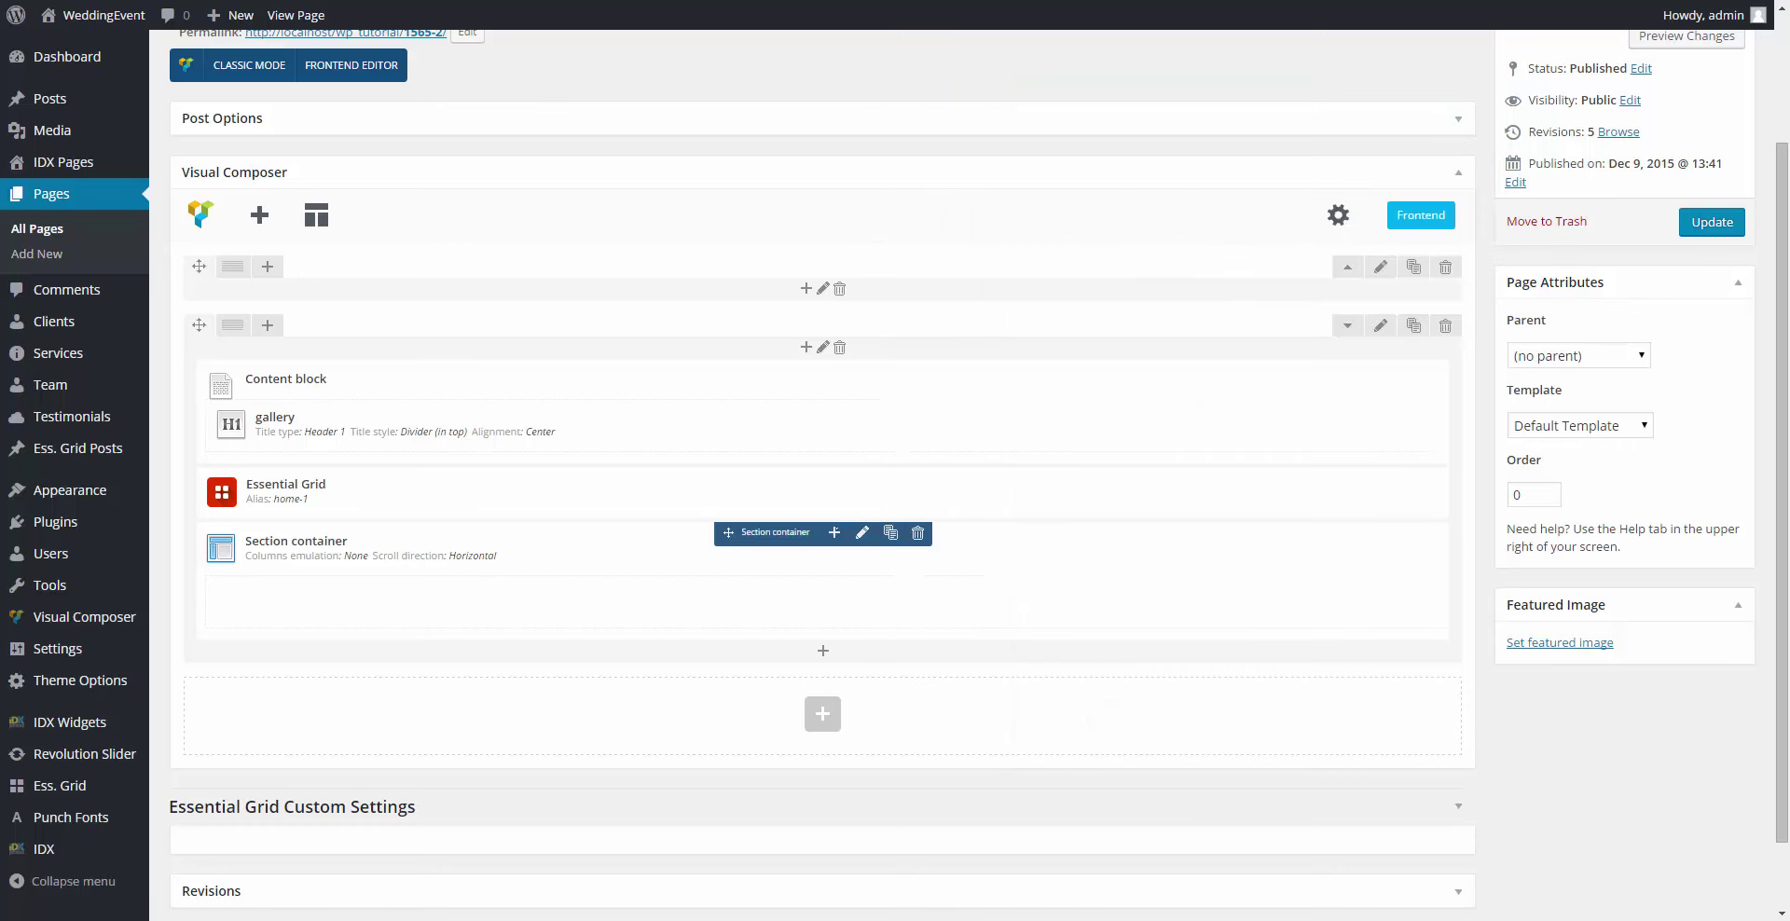
# Step: Add a Button element (button with link) inside the section container with the caption "View more"
pyautogui.click(835, 532)
pyautogui.write('b')
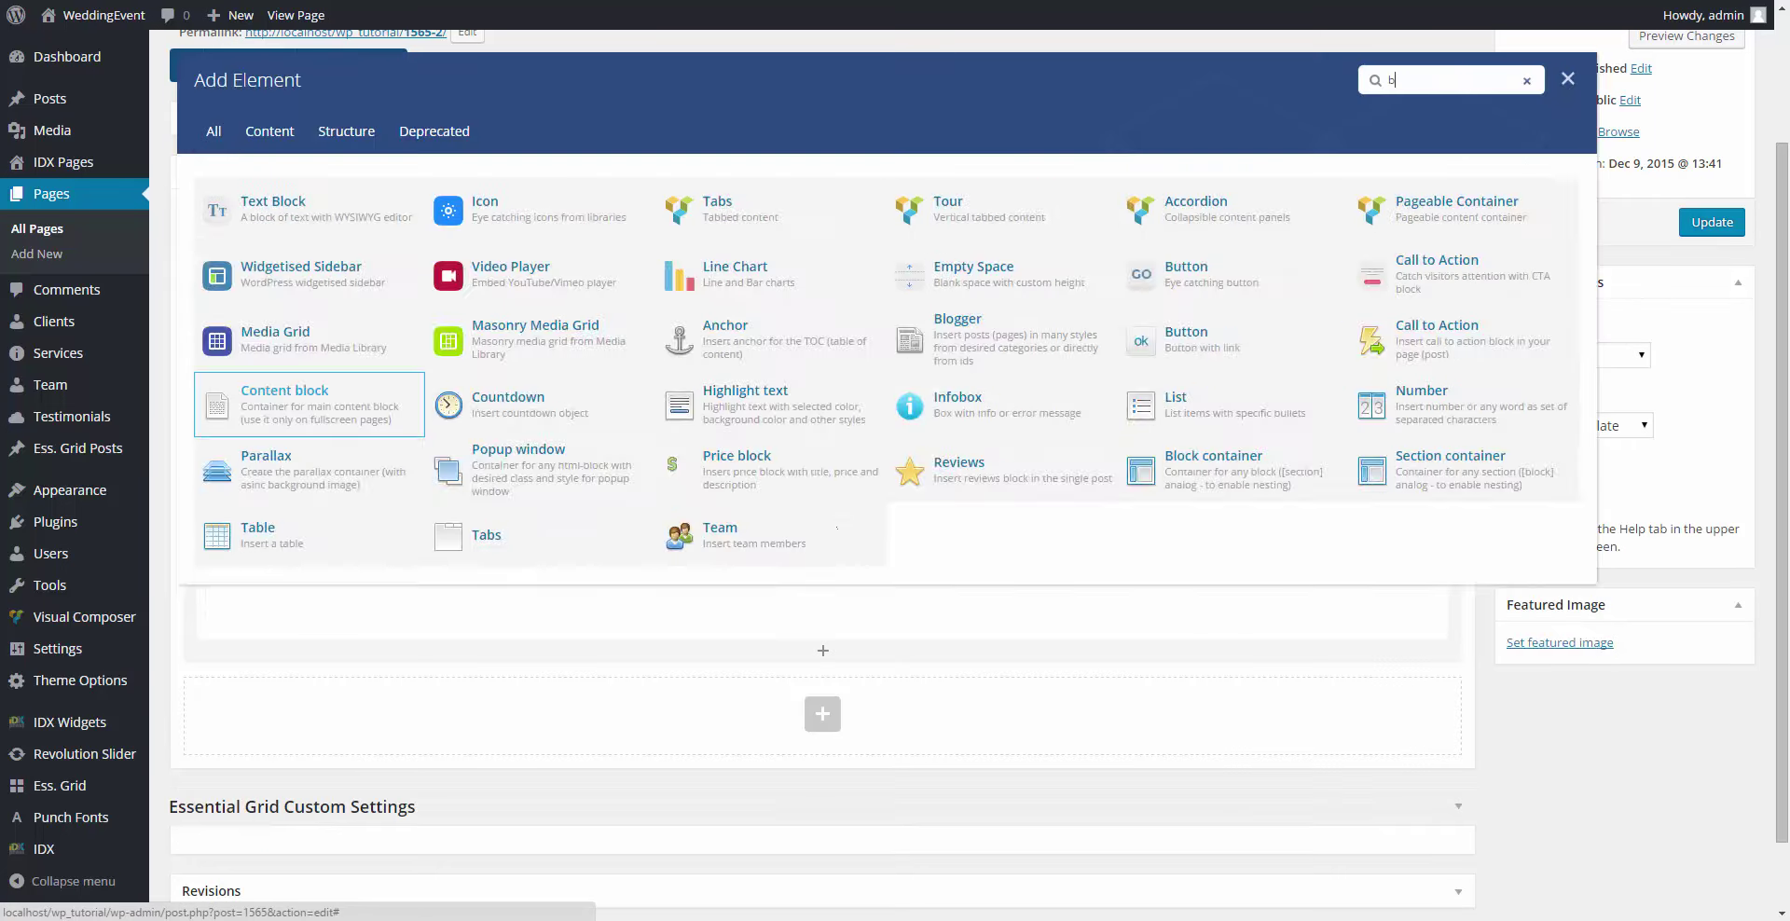
pyautogui.write('utton')
pyautogui.click(499, 193)
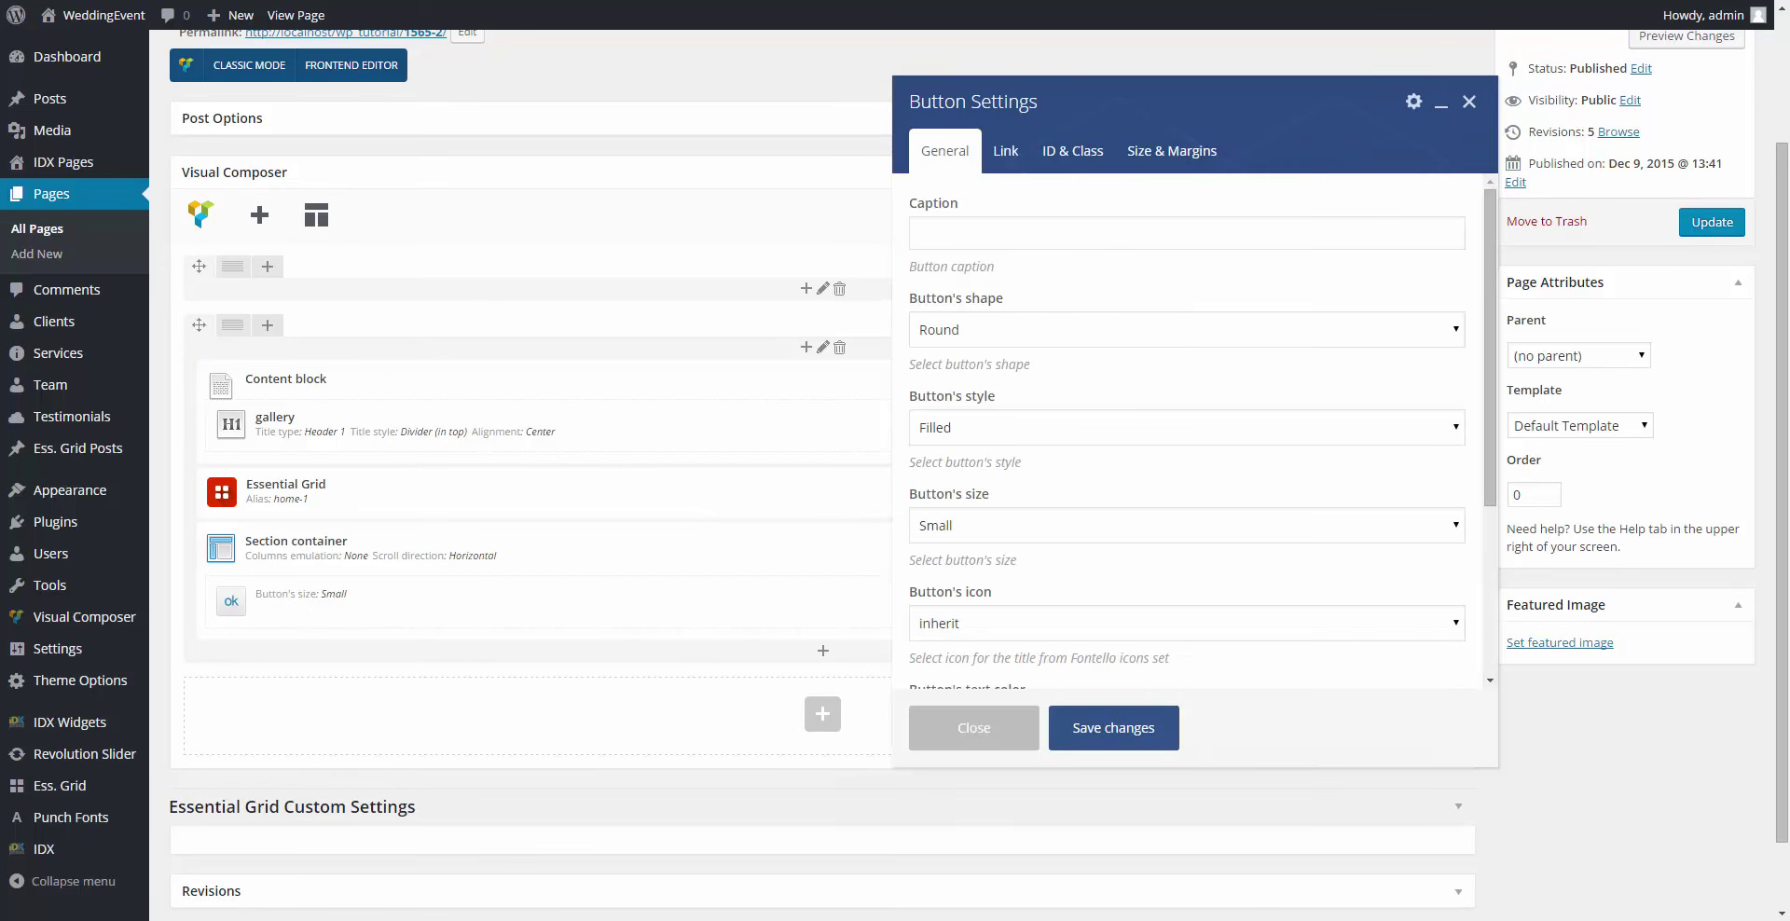
pyautogui.click(1100, 233)
pyautogui.write('Vie')
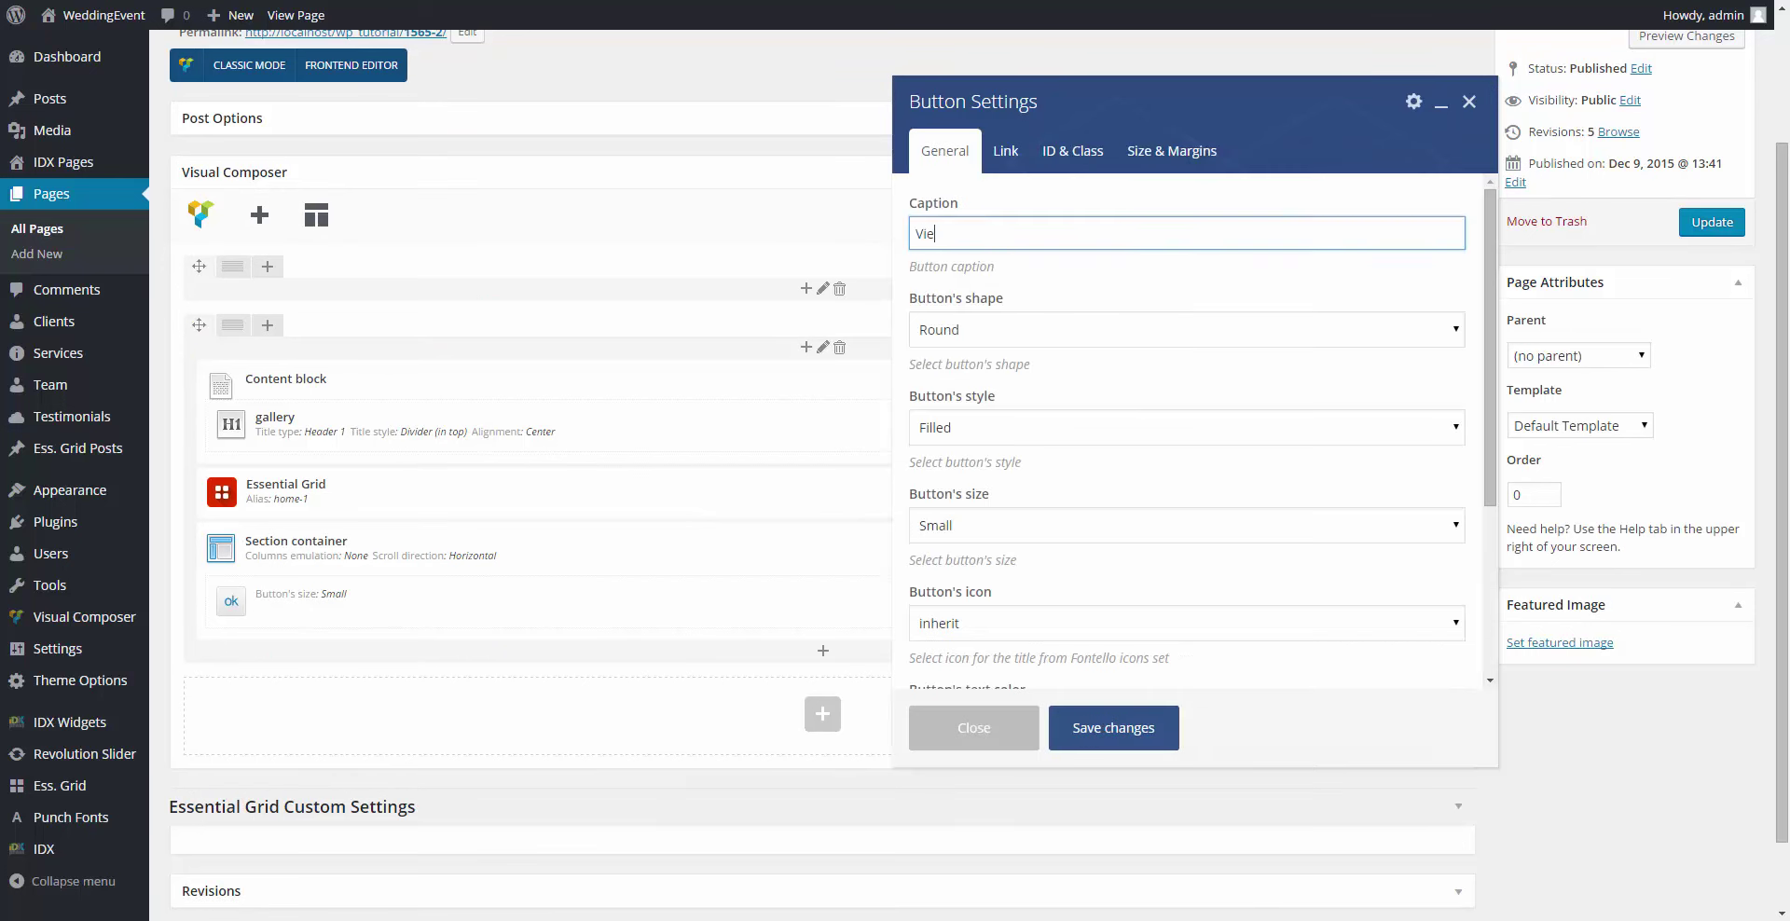
pyautogui.write('w more')
pyautogui.scroll(-4, 982, 433)
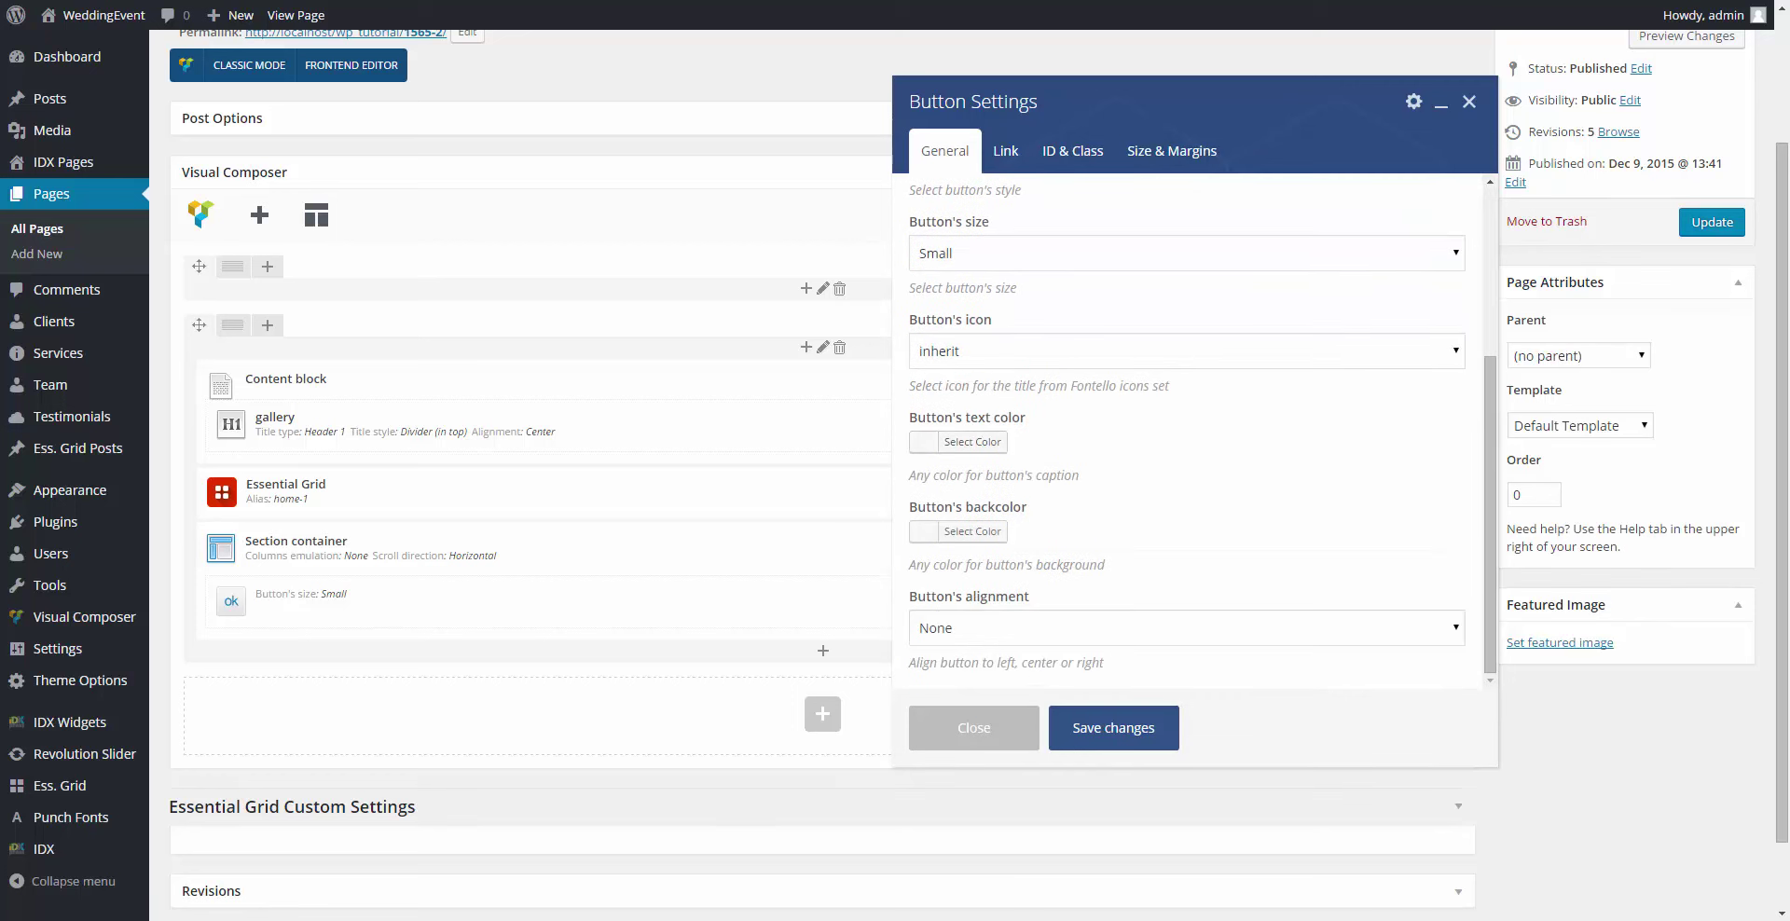
# Step: Set the button's link URL to "/gallery/"
pyautogui.click(1006, 150)
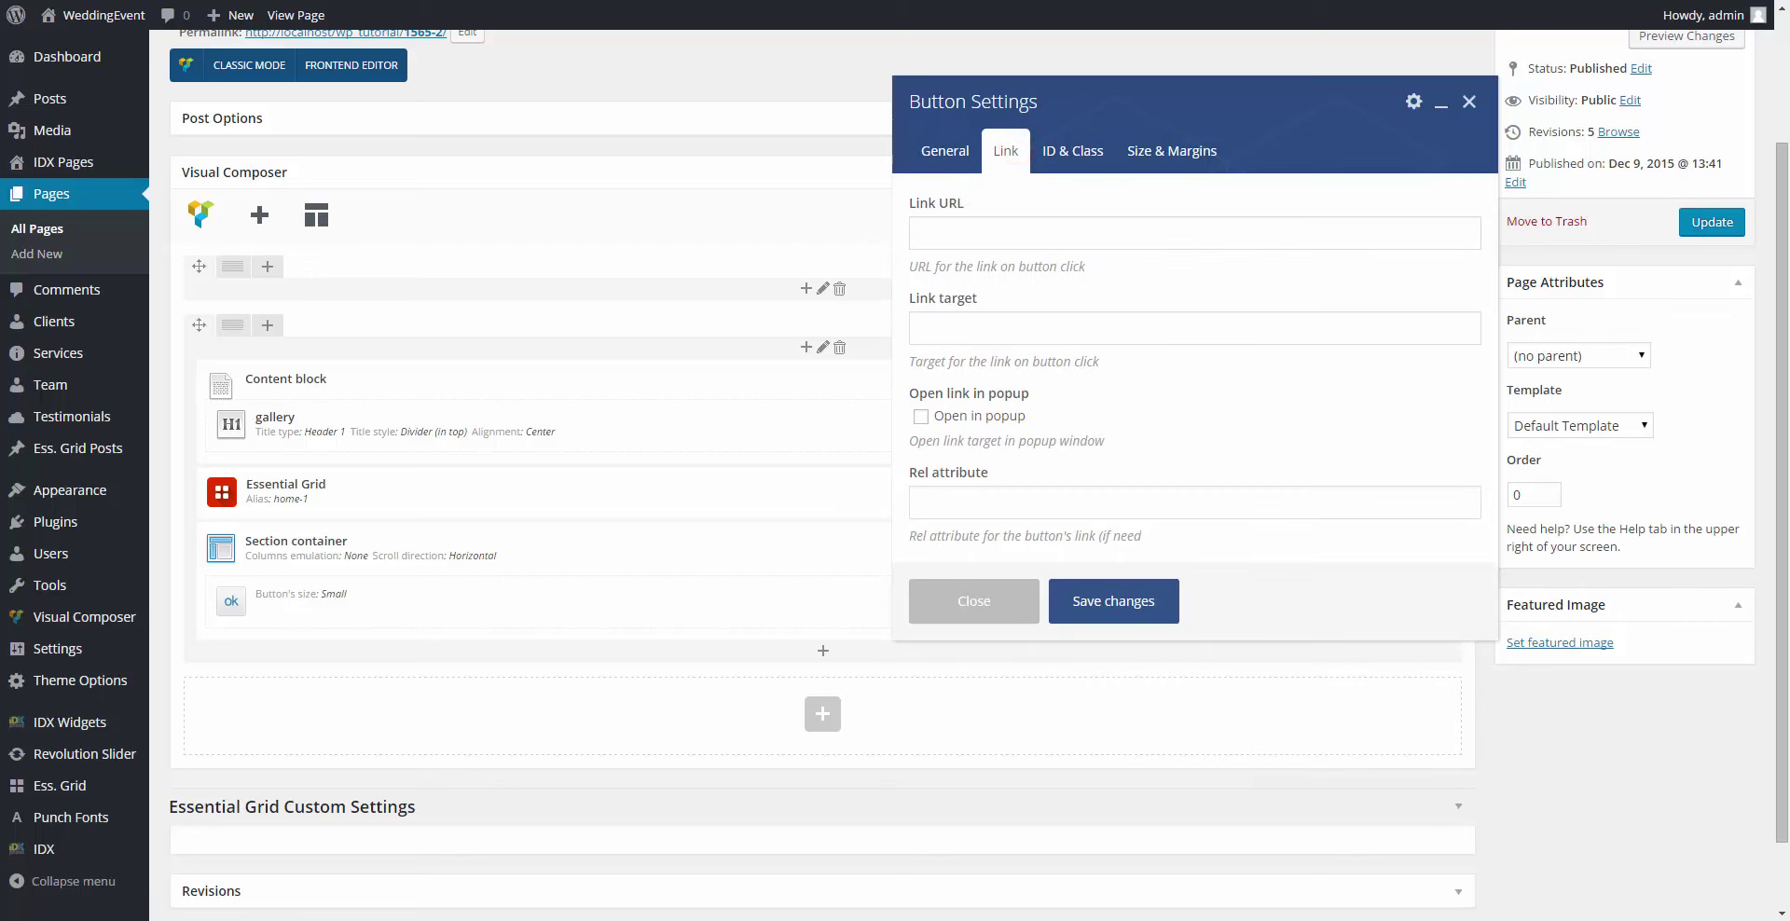
pyautogui.click(1096, 224)
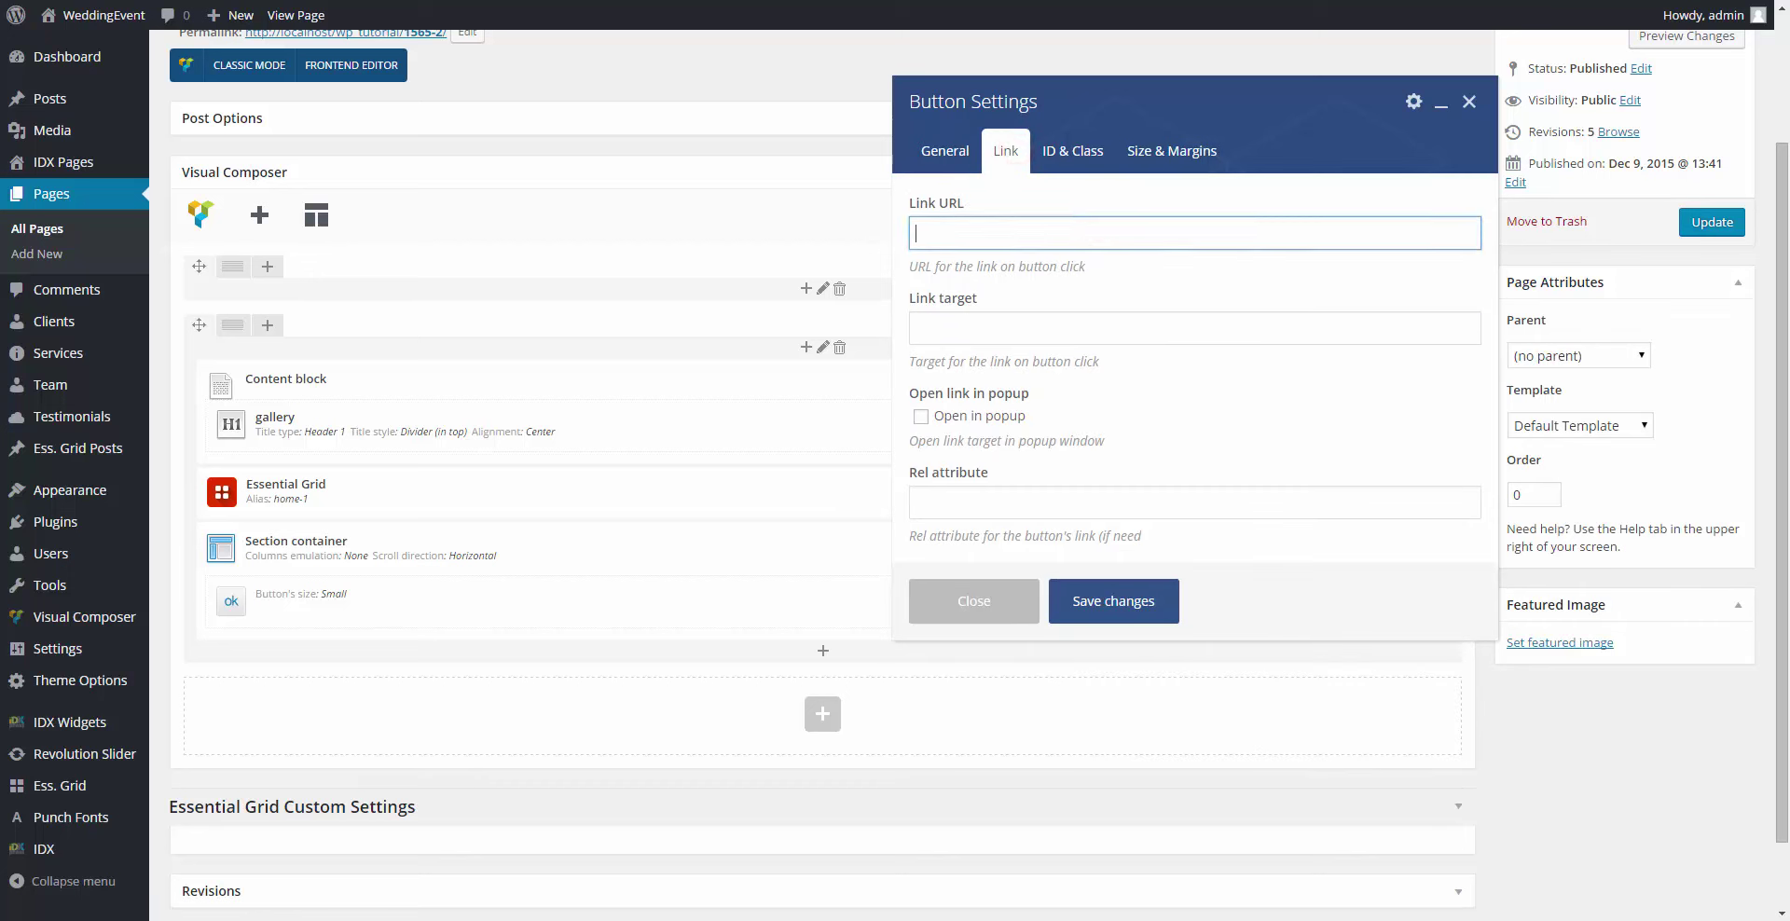
pyautogui.write('/gallery/')
pyautogui.click(1072, 151)
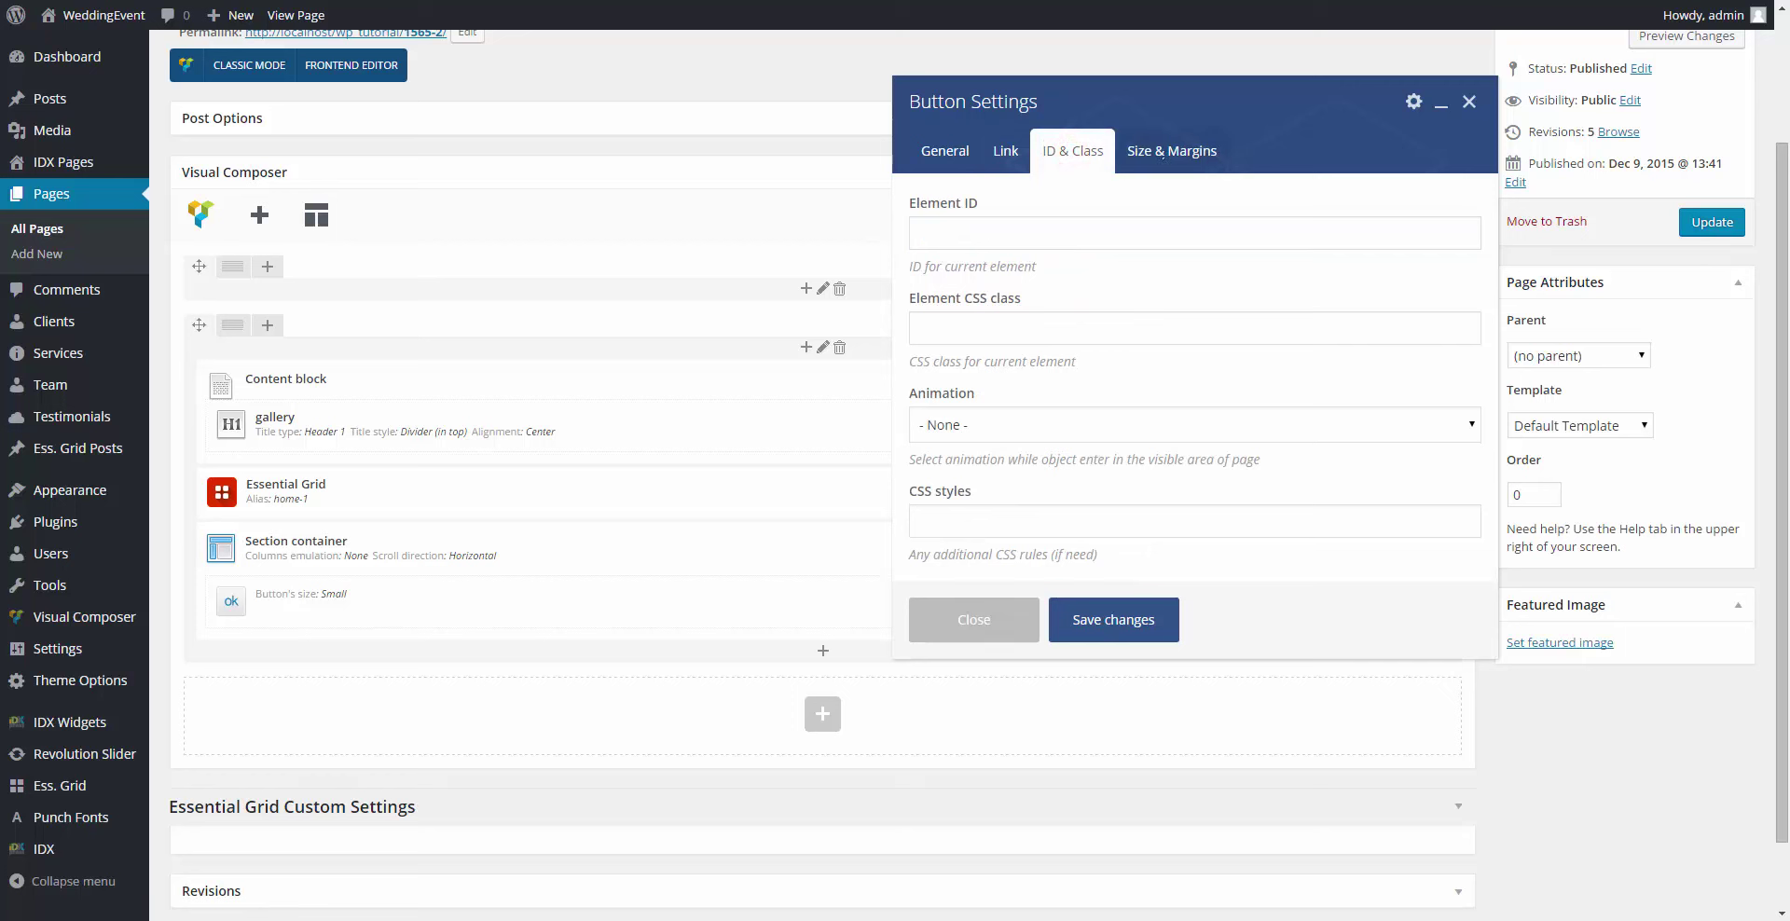
# Step: Set the button's top margin to Medium and bottom margin to Huge, then save the button settings
pyautogui.click(1165, 152)
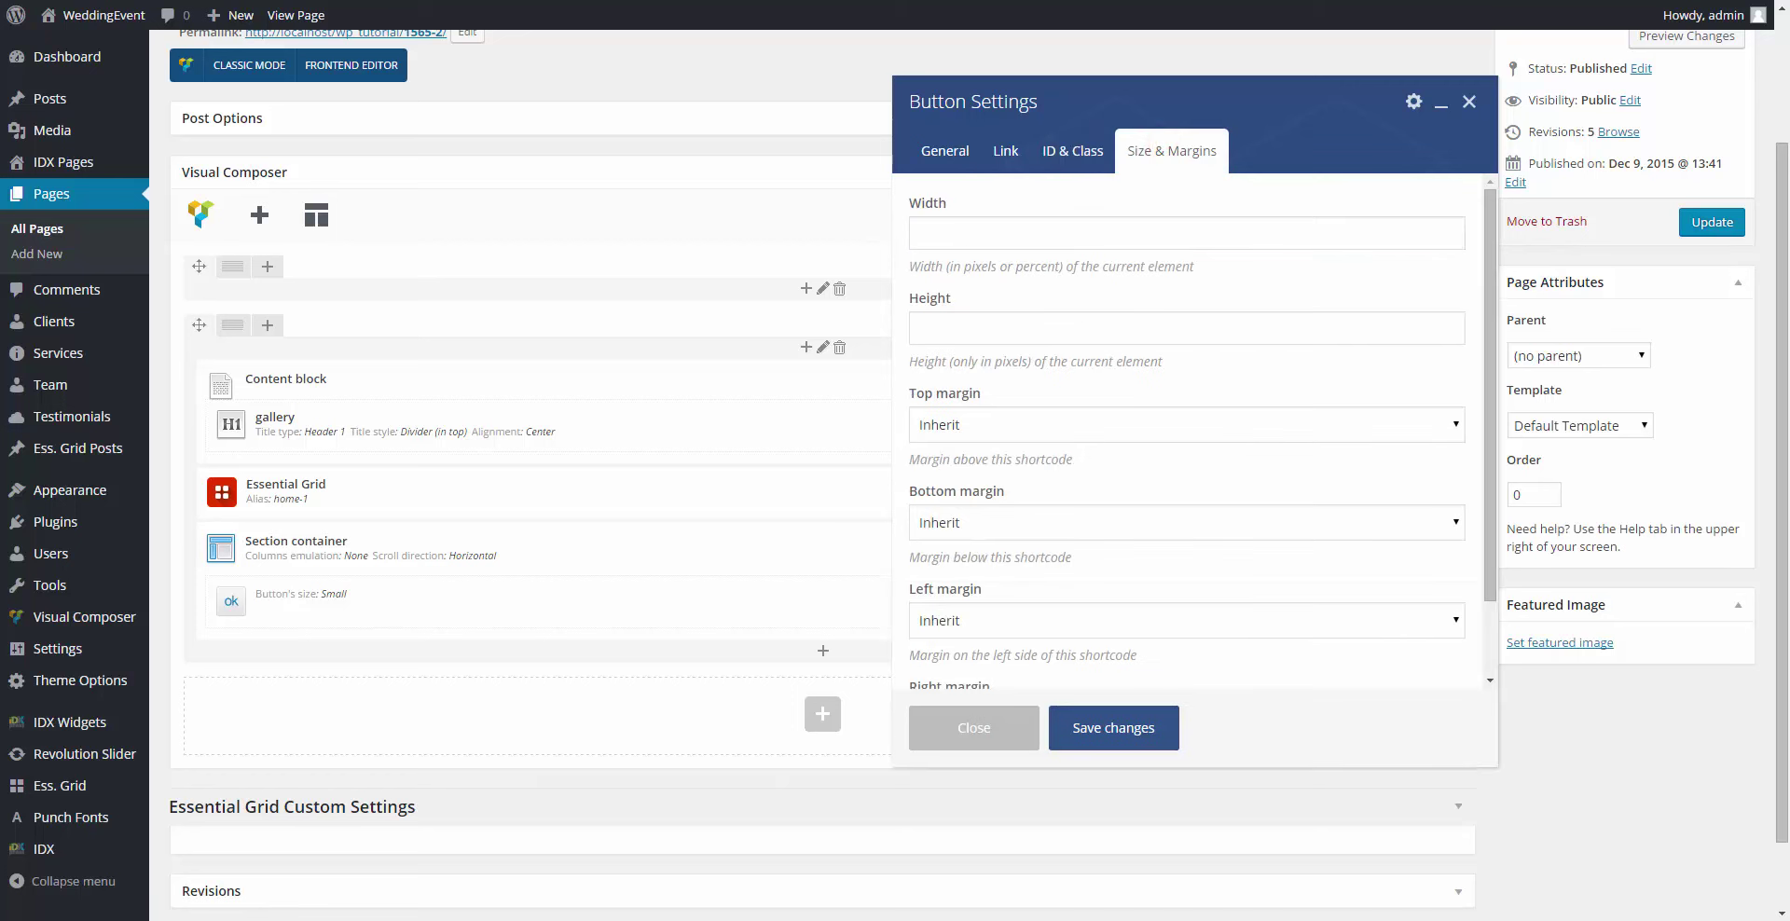
pyautogui.scroll(-2, 1186, 429)
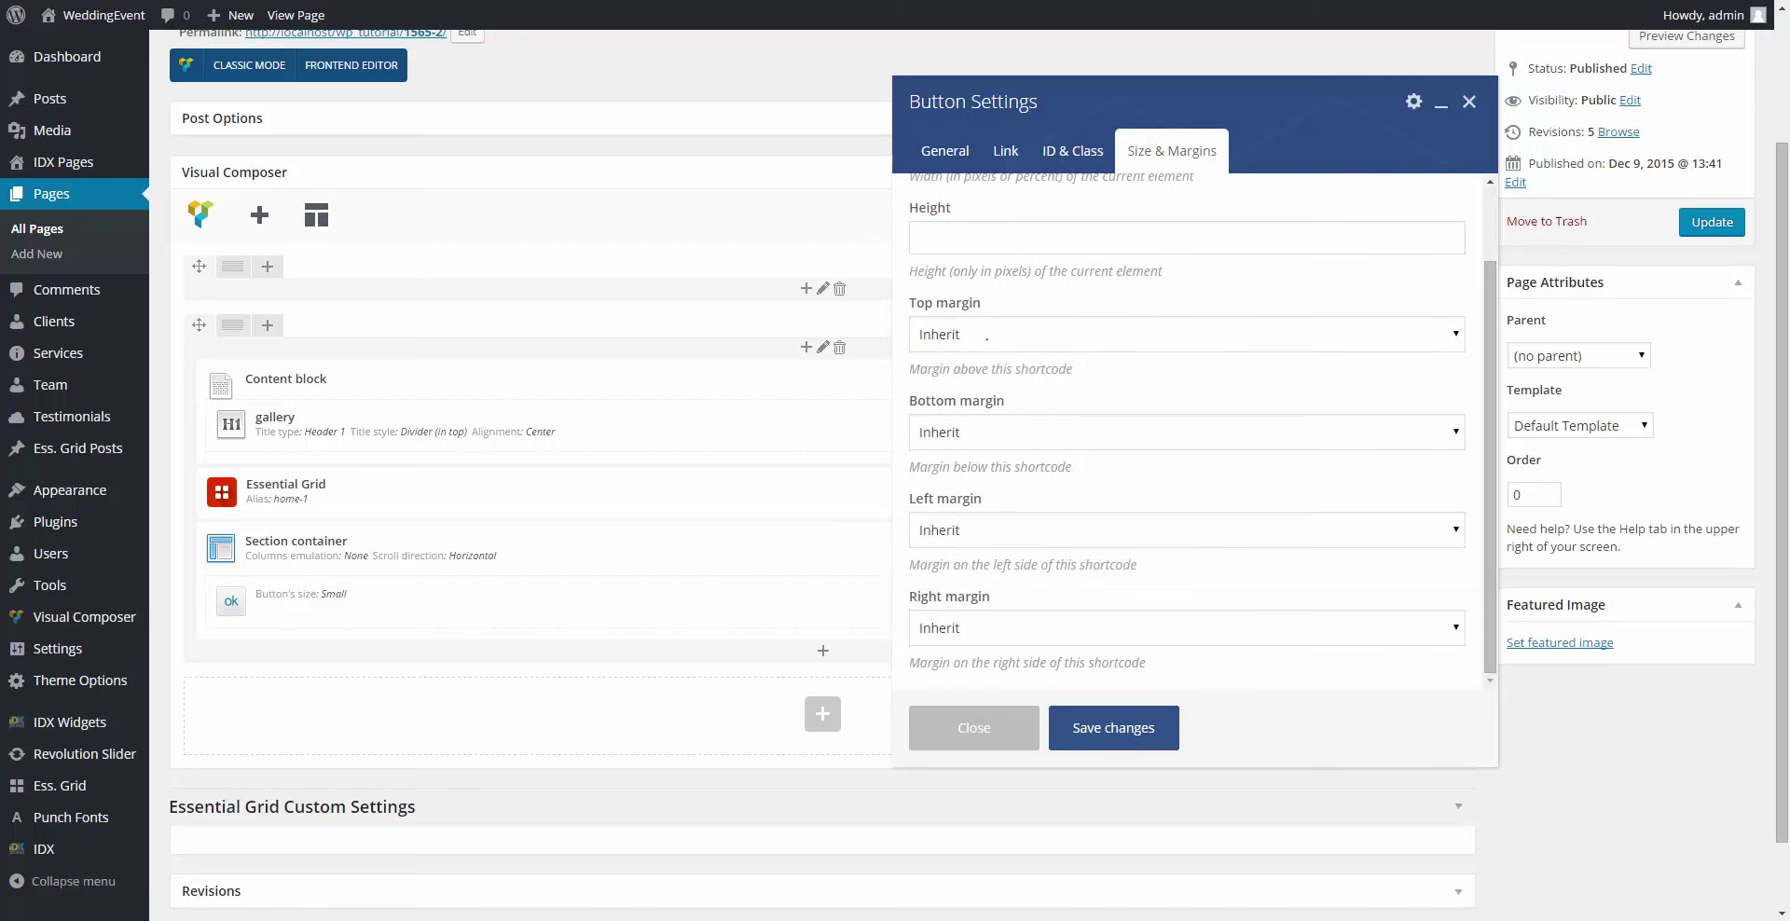
pyautogui.click(986, 335)
pyautogui.click(963, 436)
pyautogui.click(963, 433)
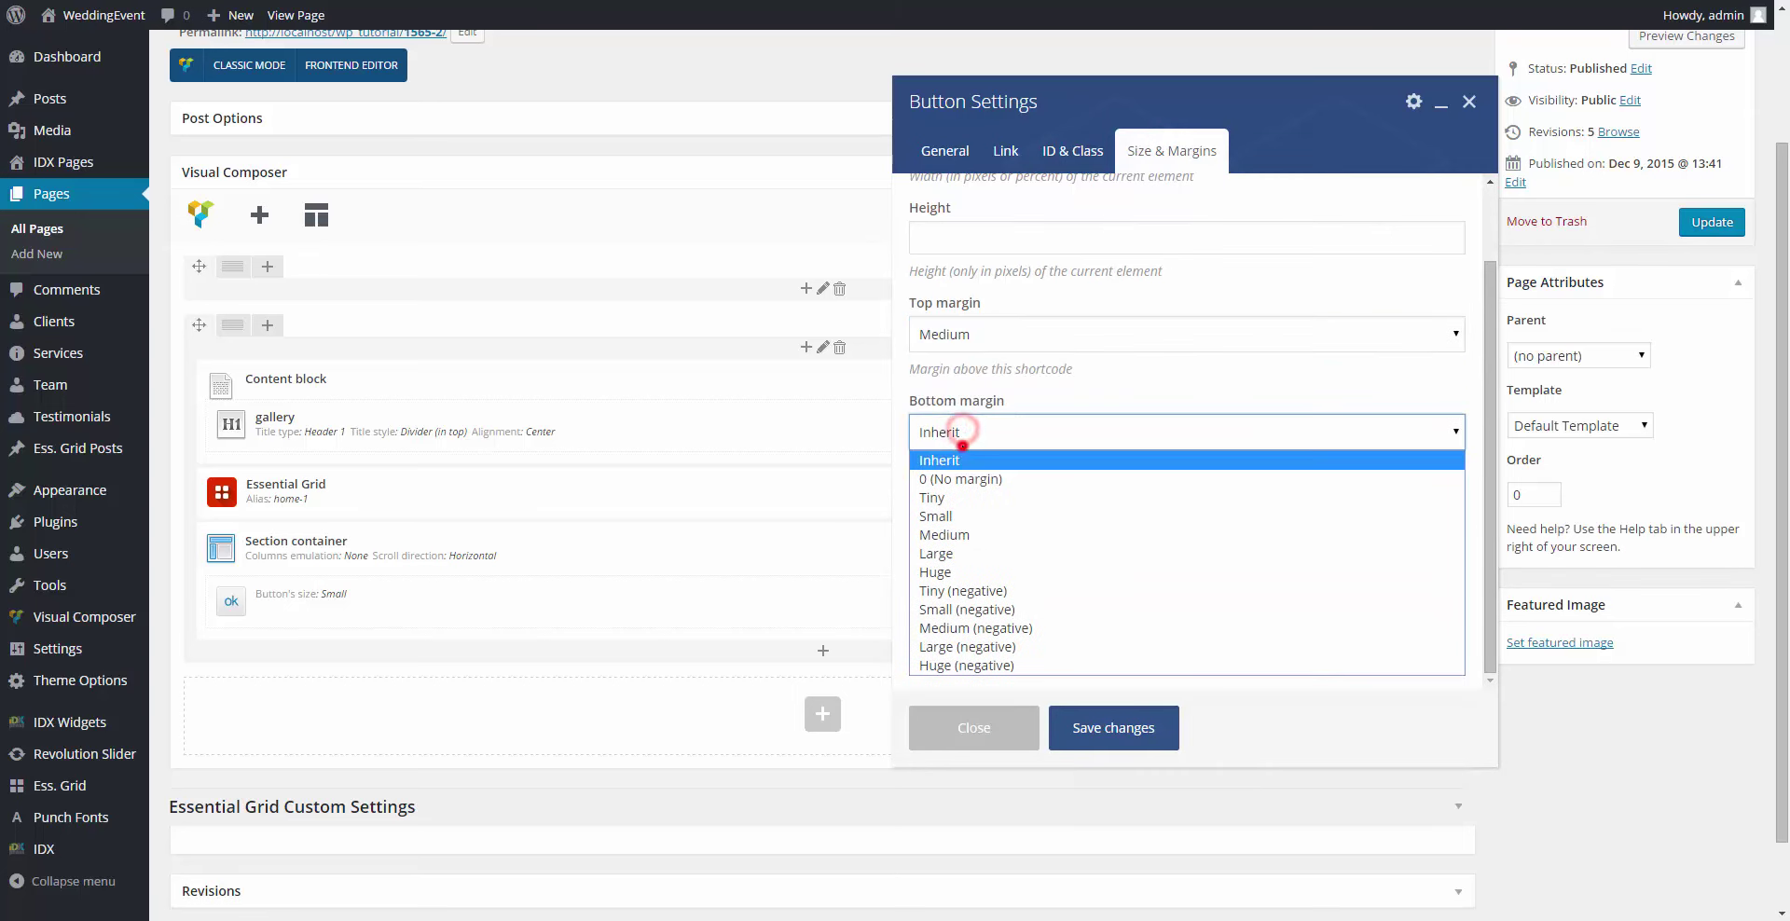
pyautogui.click(949, 571)
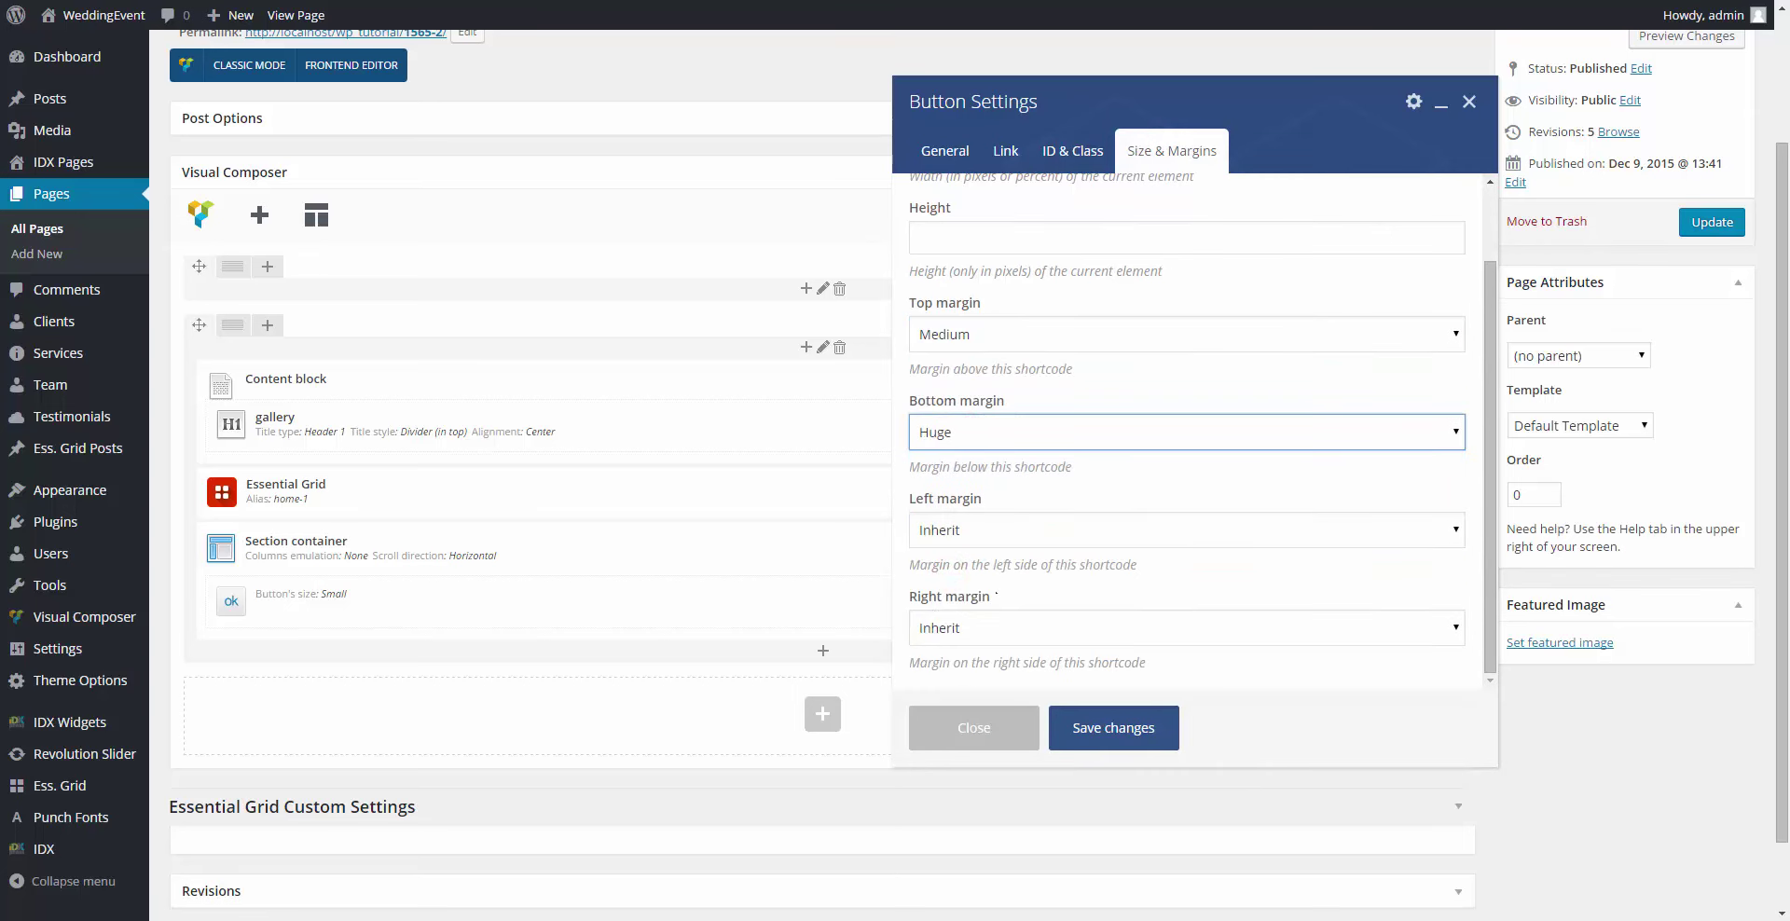
pyautogui.click(1089, 719)
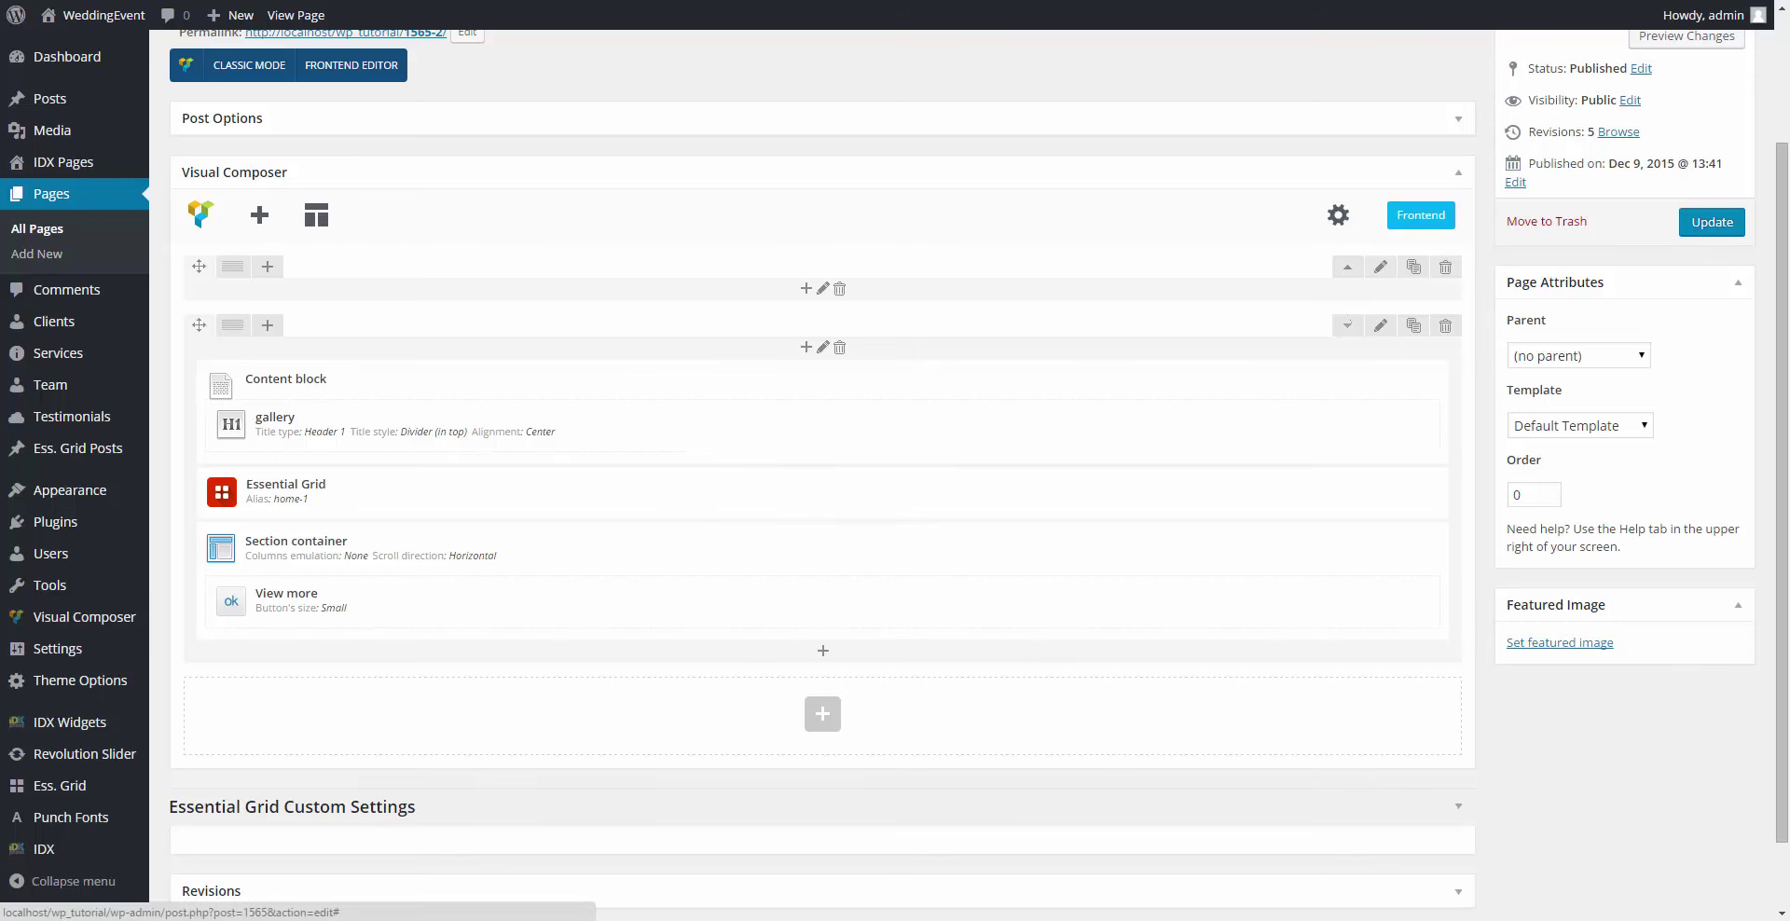
# Step: Collapse the gallery row and add a Content block element in a new row below it, saving it with default settings
pyautogui.click(1347, 325)
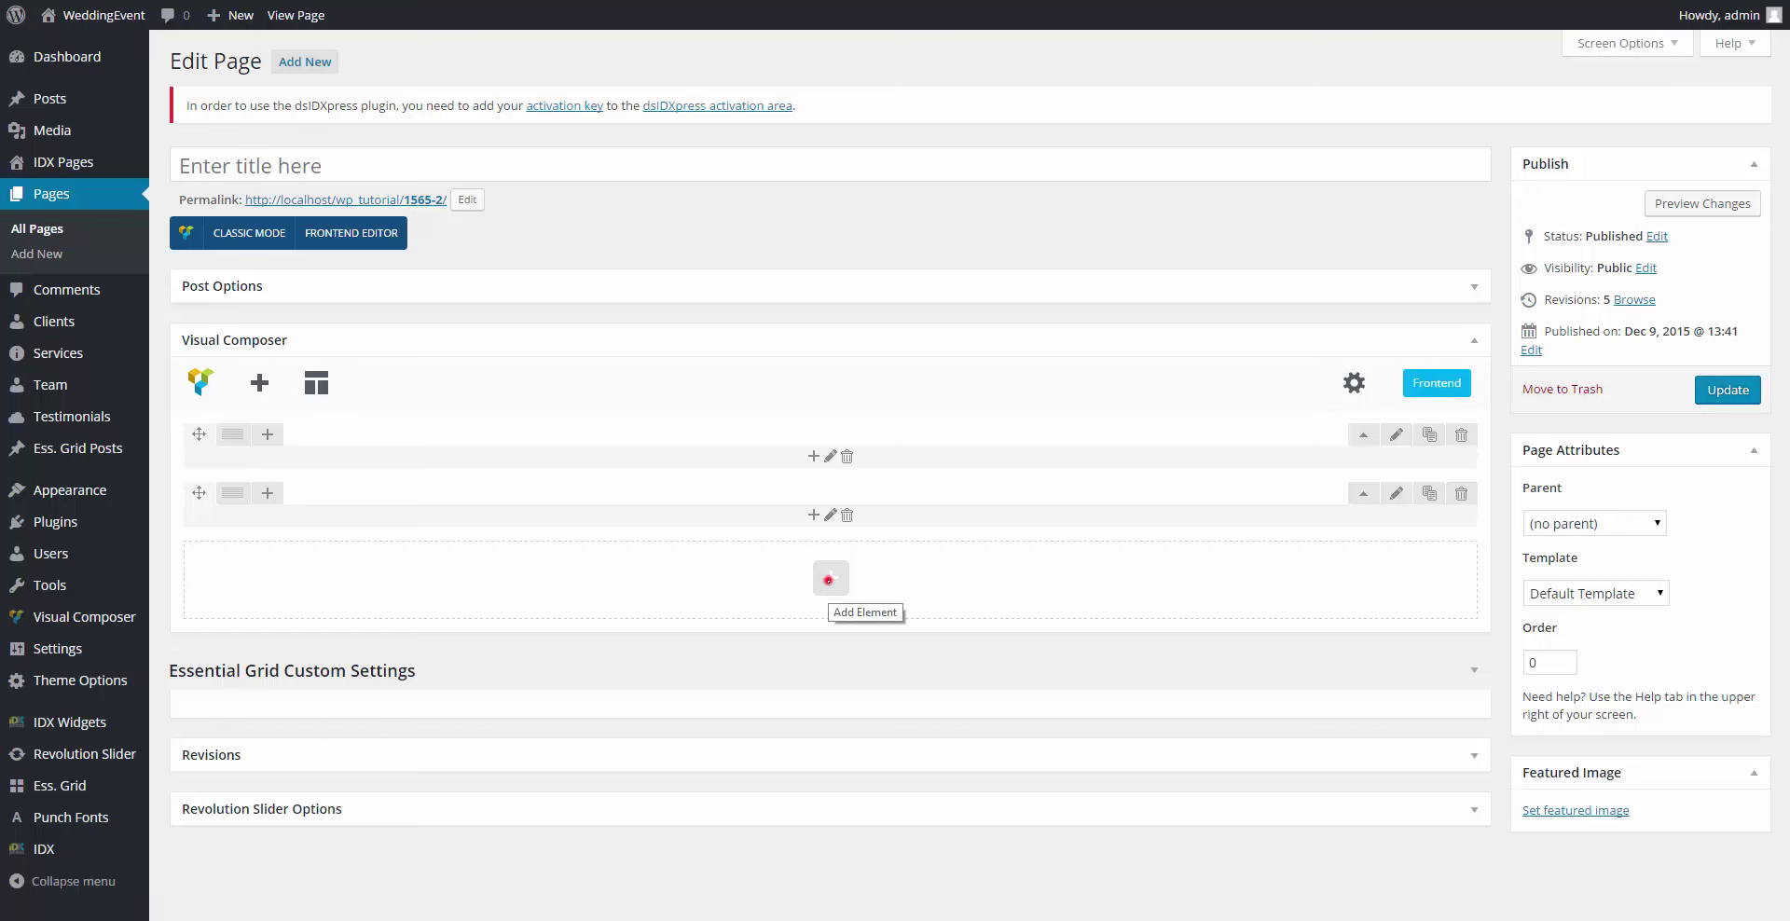
pyautogui.click(828, 579)
pyautogui.write('co')
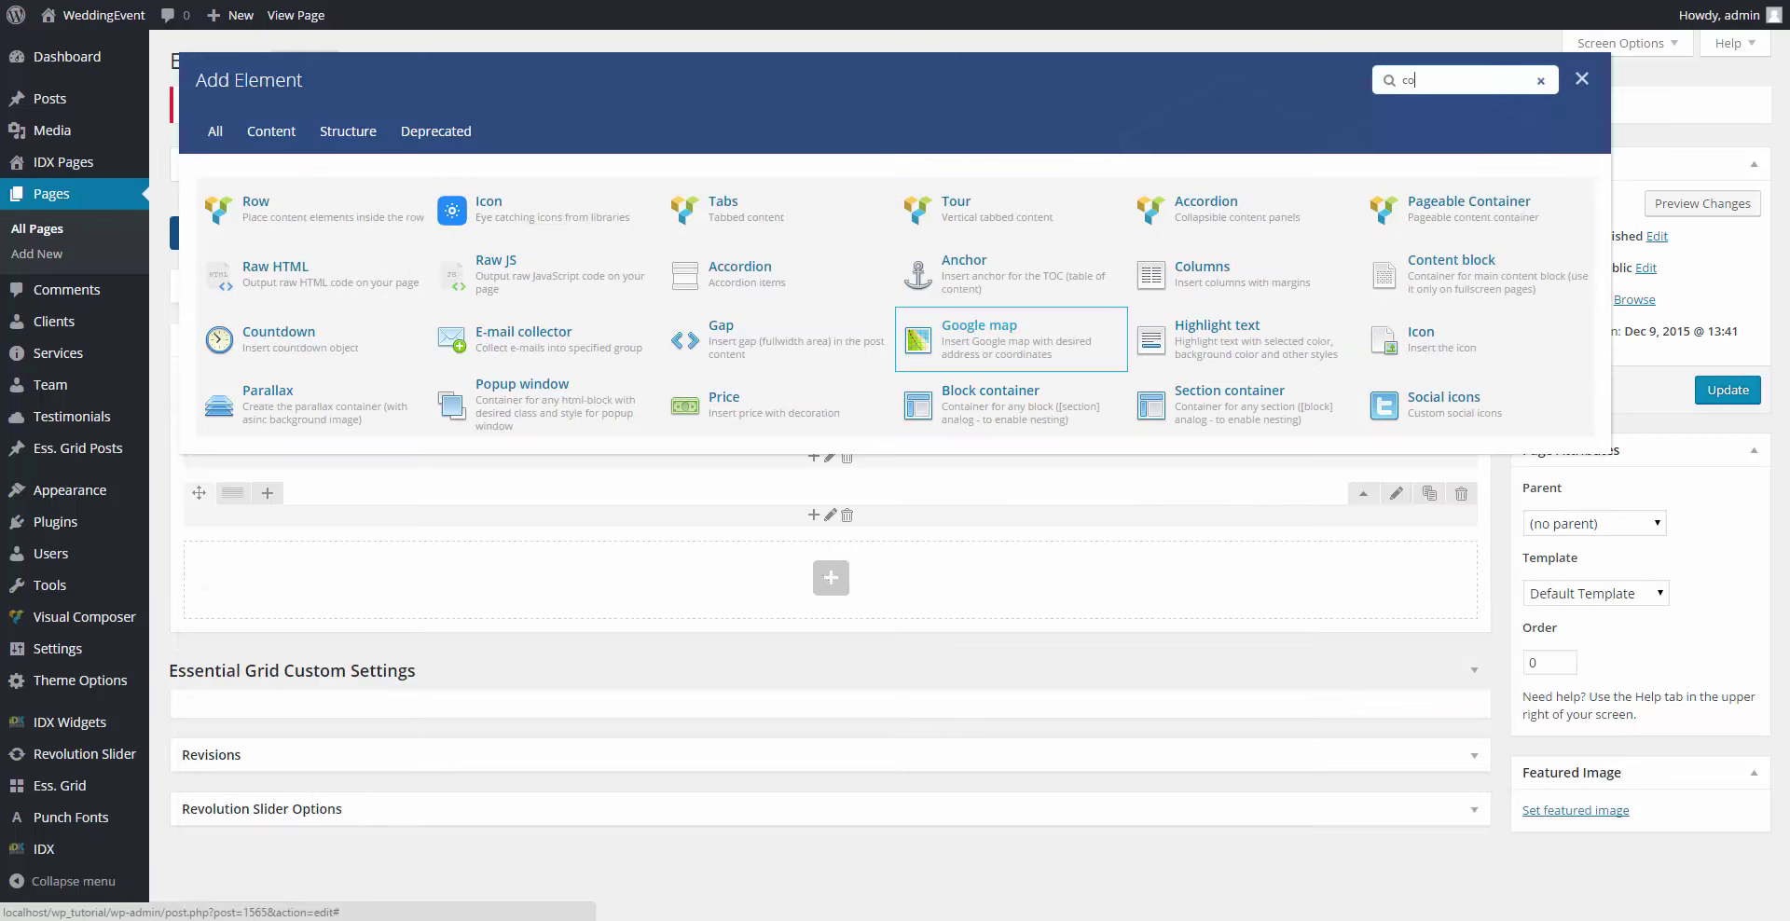
pyautogui.write('n')
pyautogui.click(557, 274)
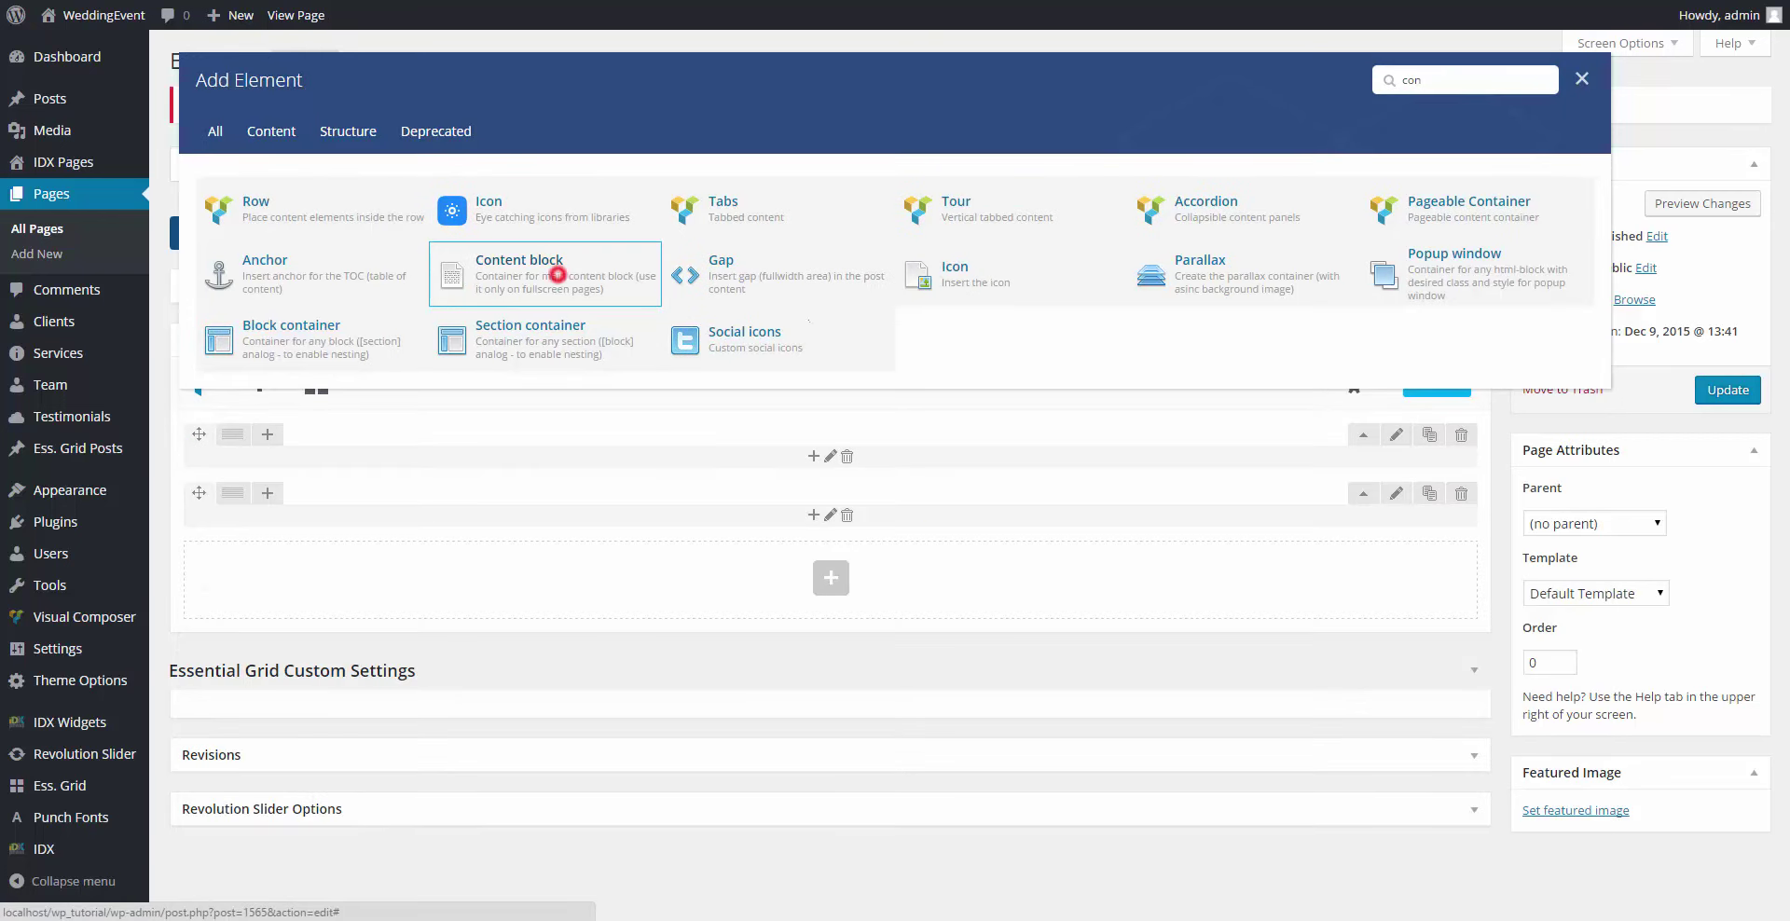
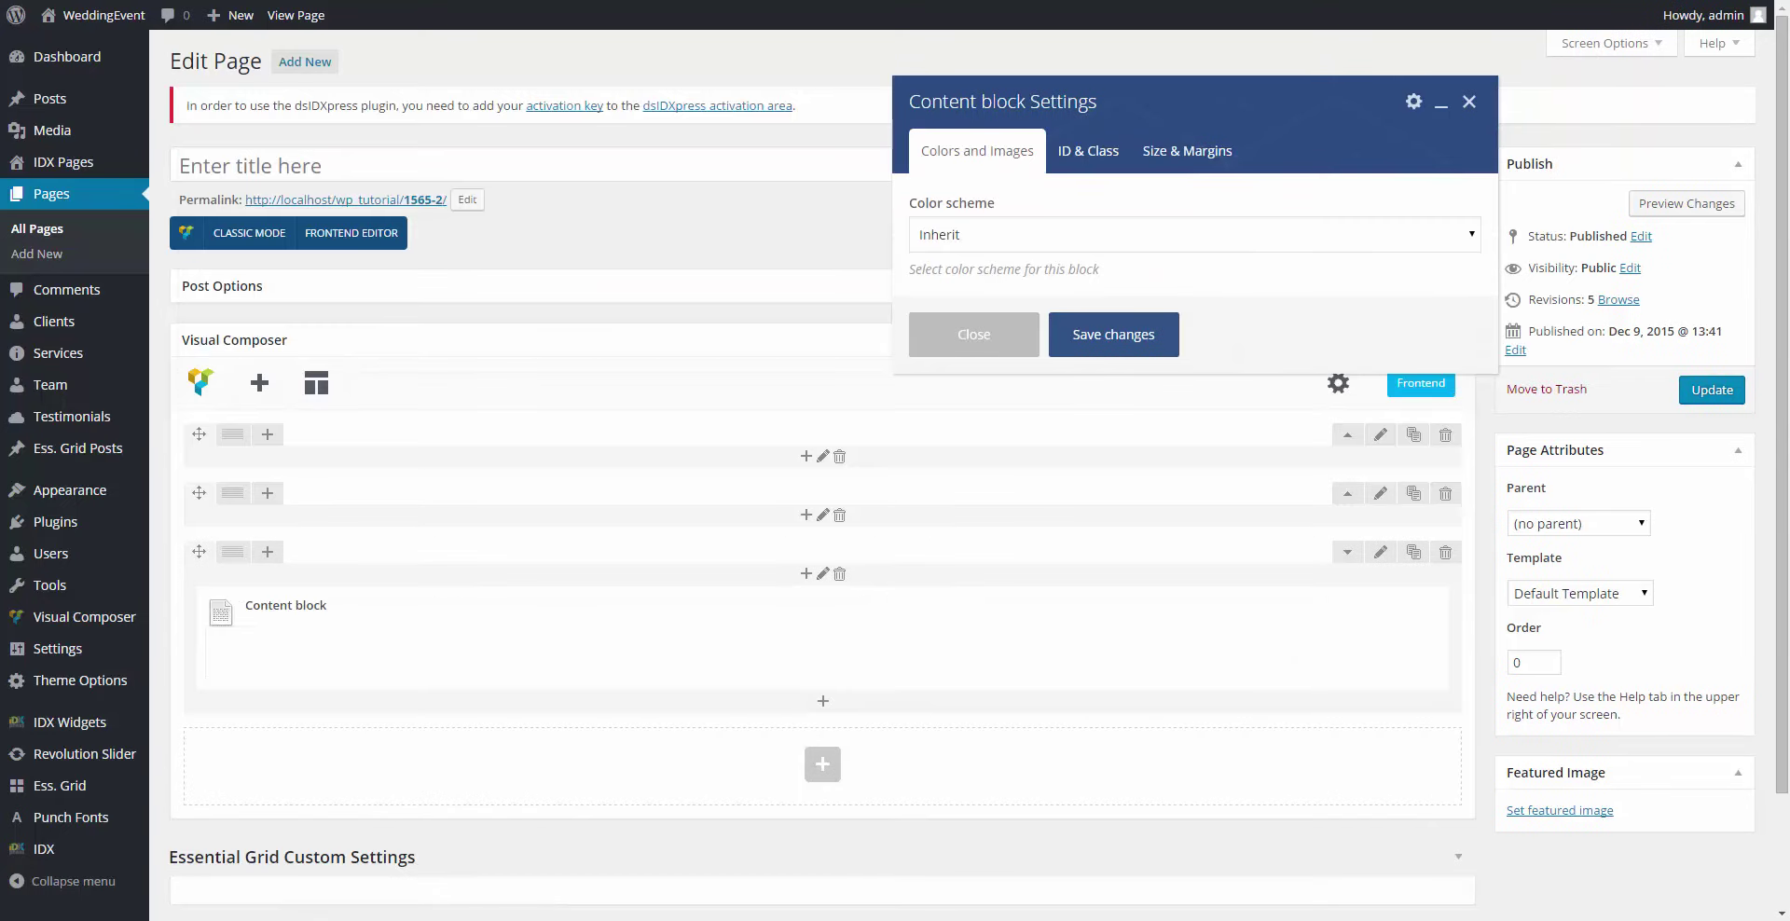
pyautogui.click(1081, 141)
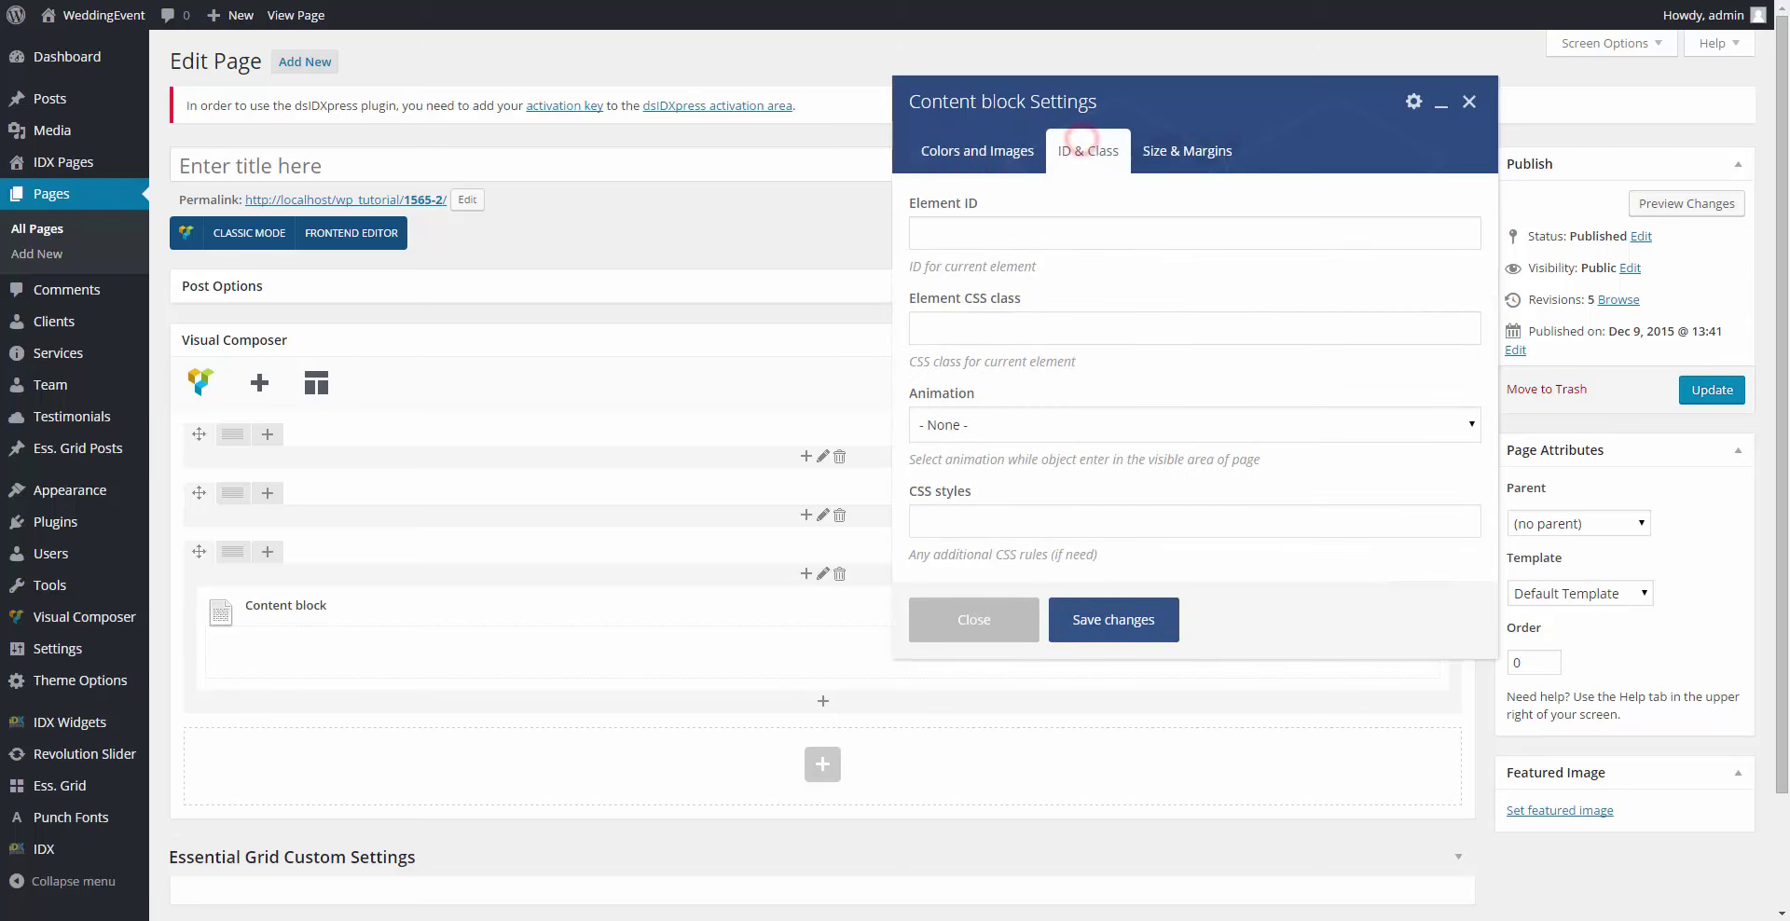
pyautogui.click(1208, 144)
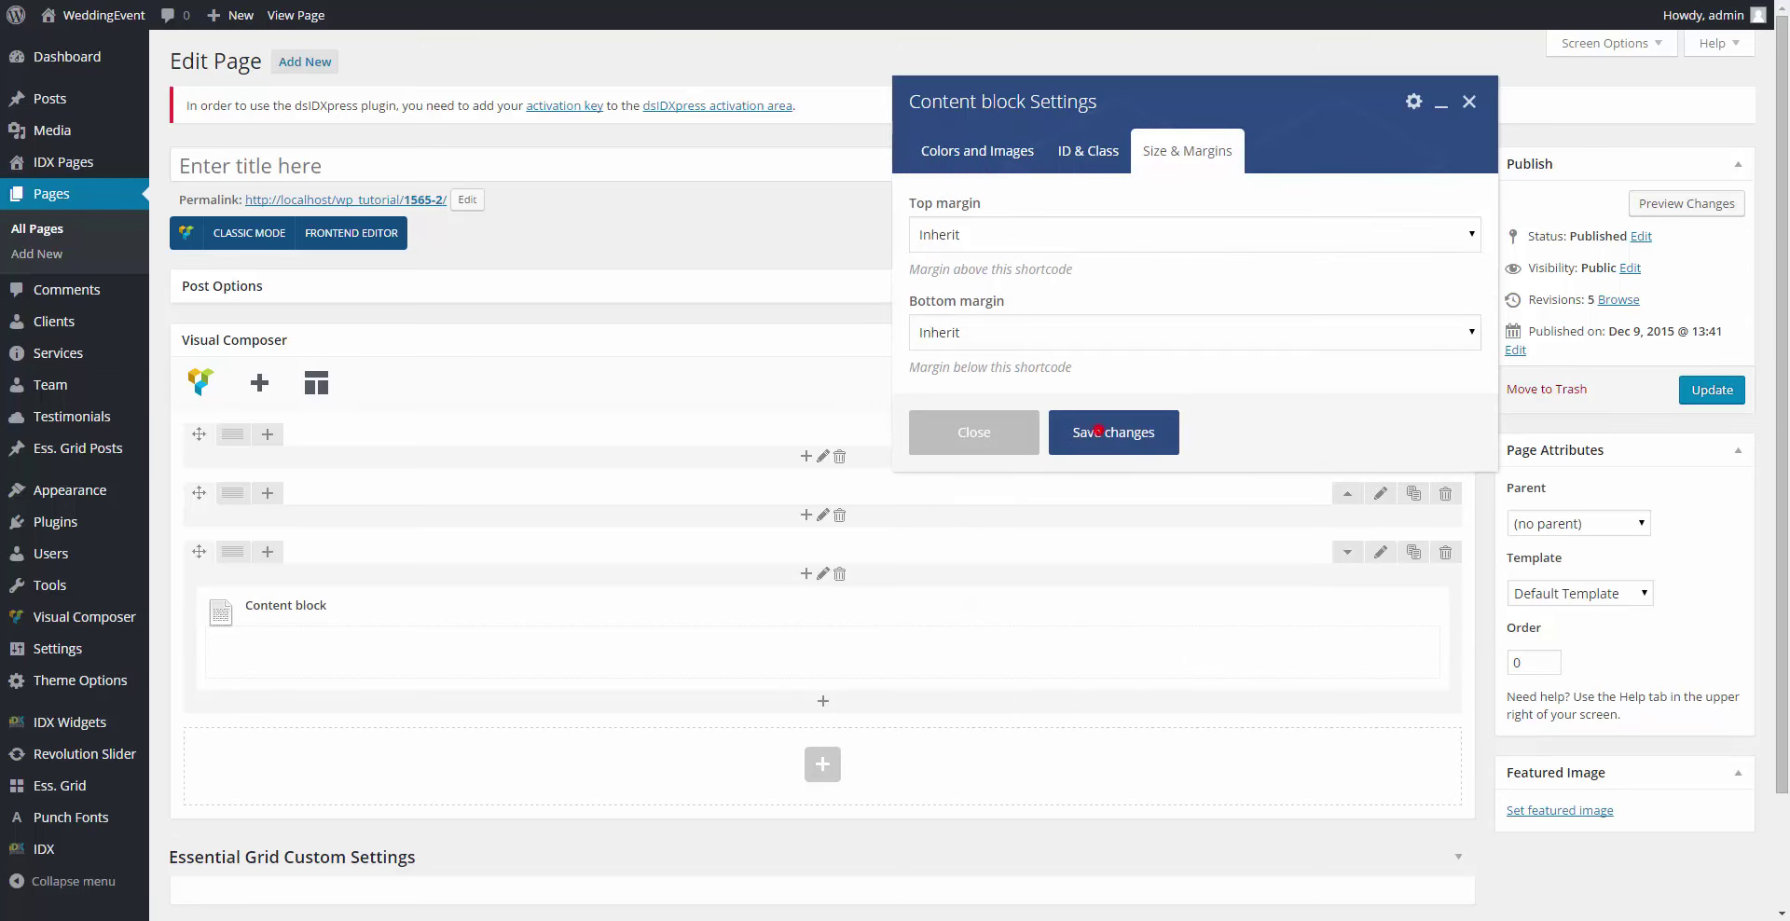
pyautogui.click(1097, 430)
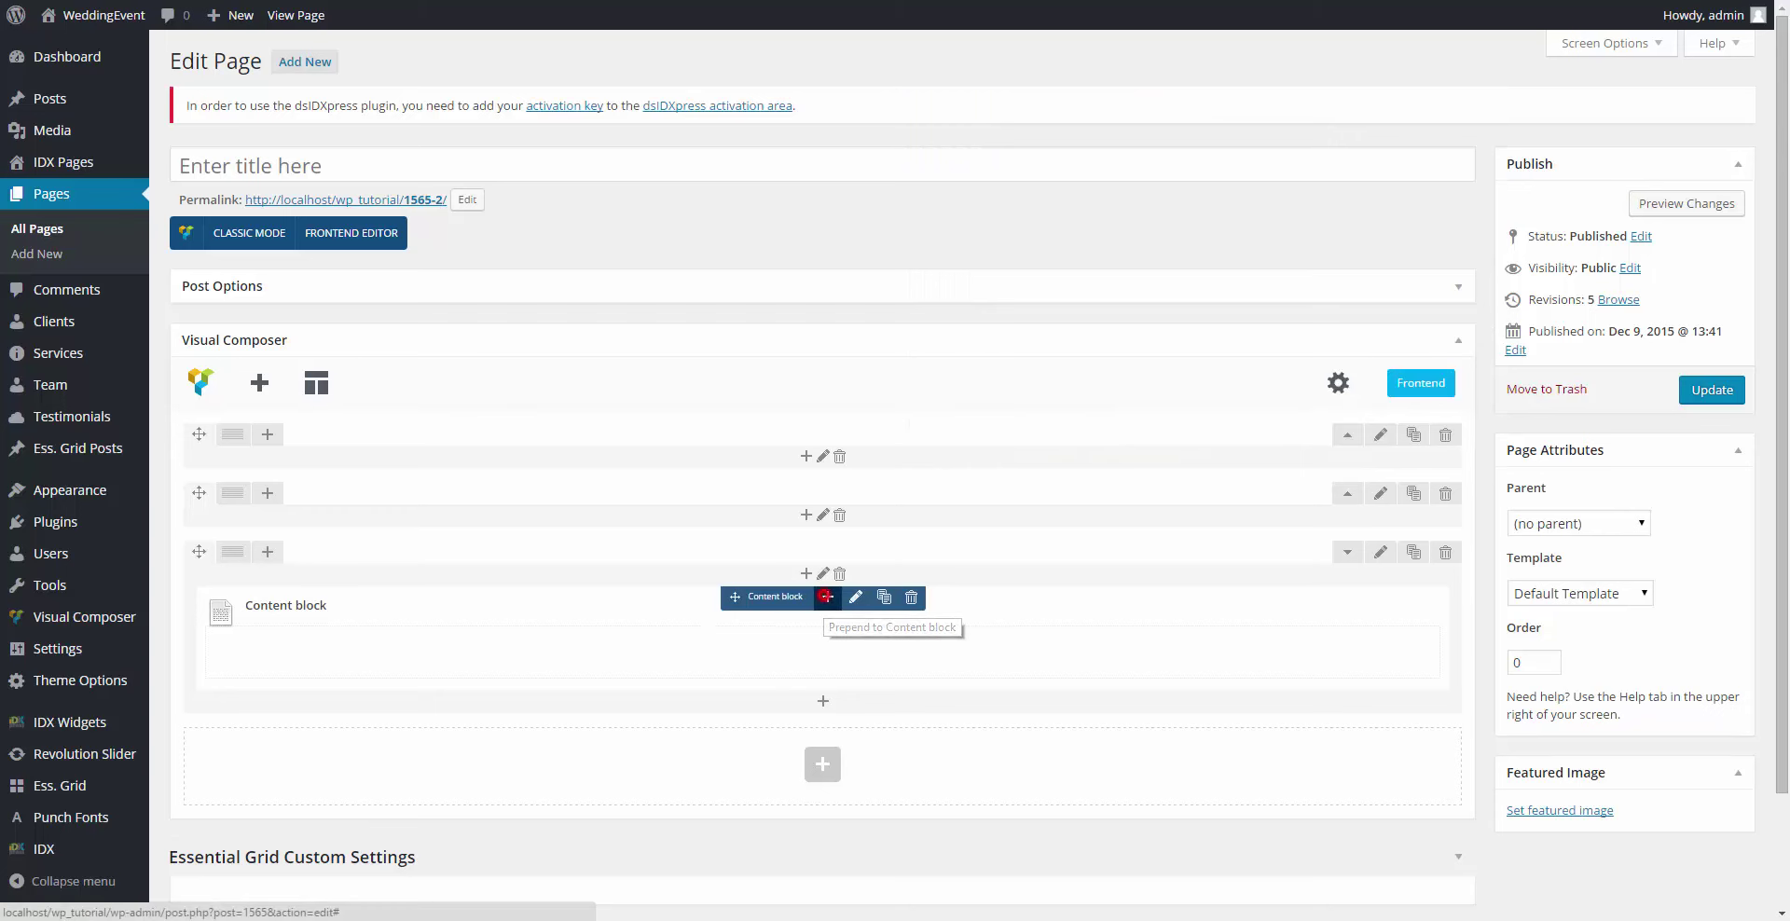
# Step: Add a Title element inside the new content block with the content "Love story"
pyautogui.click(825, 596)
pyautogui.write('tit')
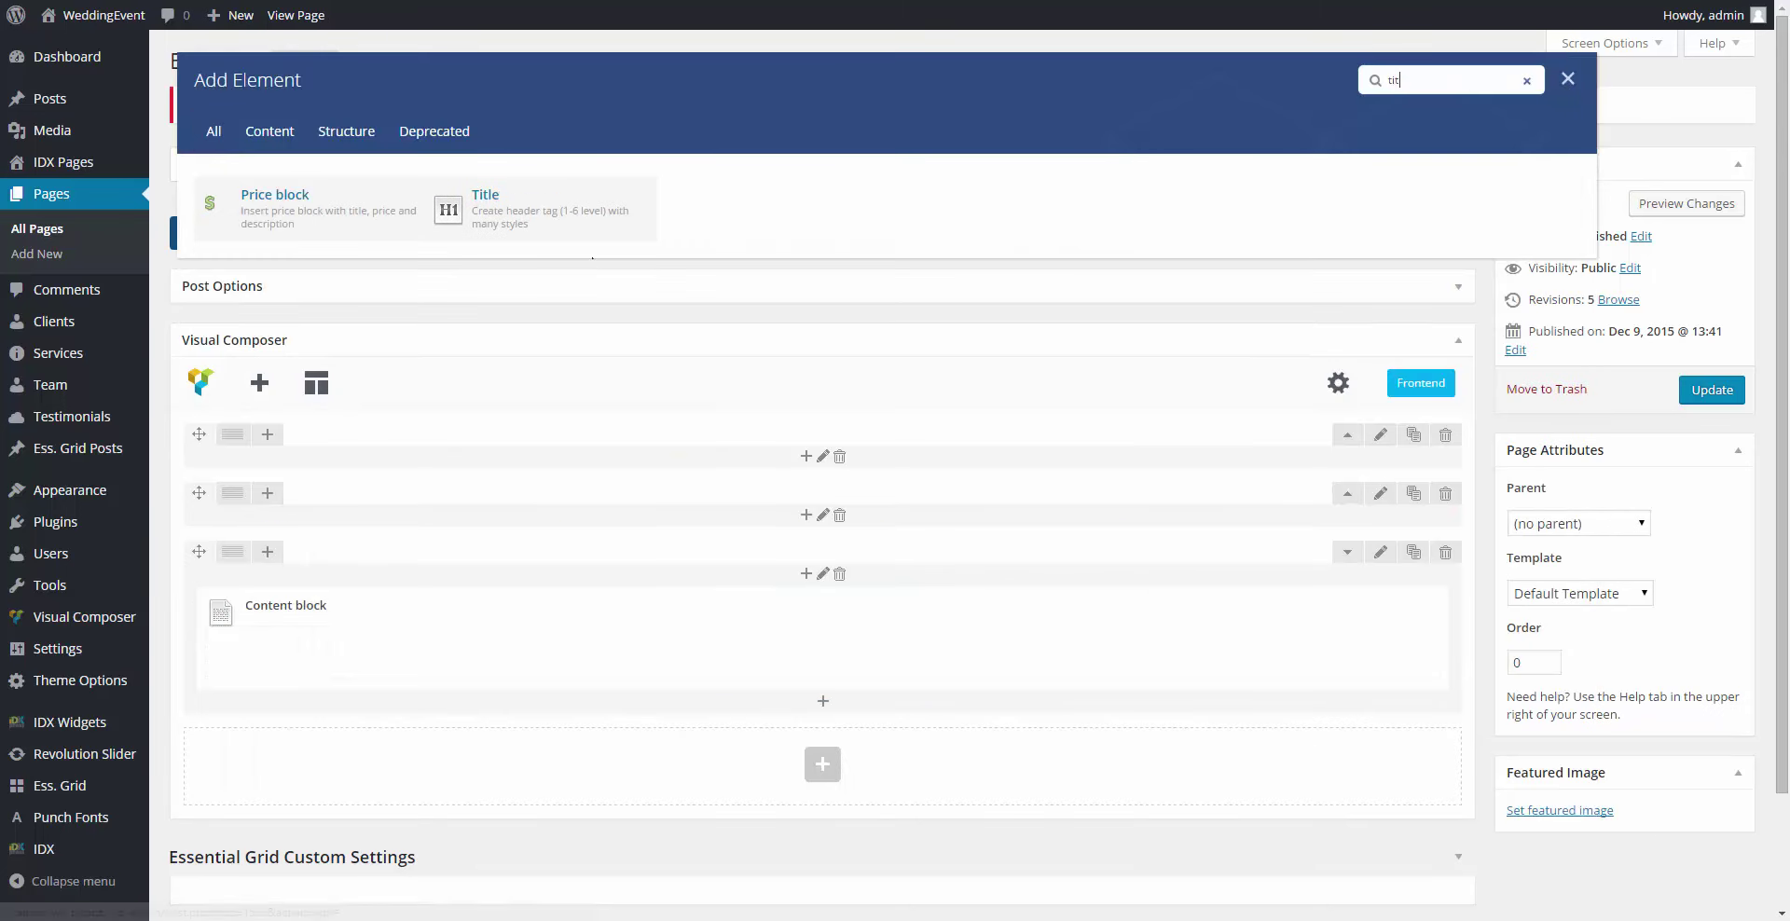
pyautogui.click(588, 229)
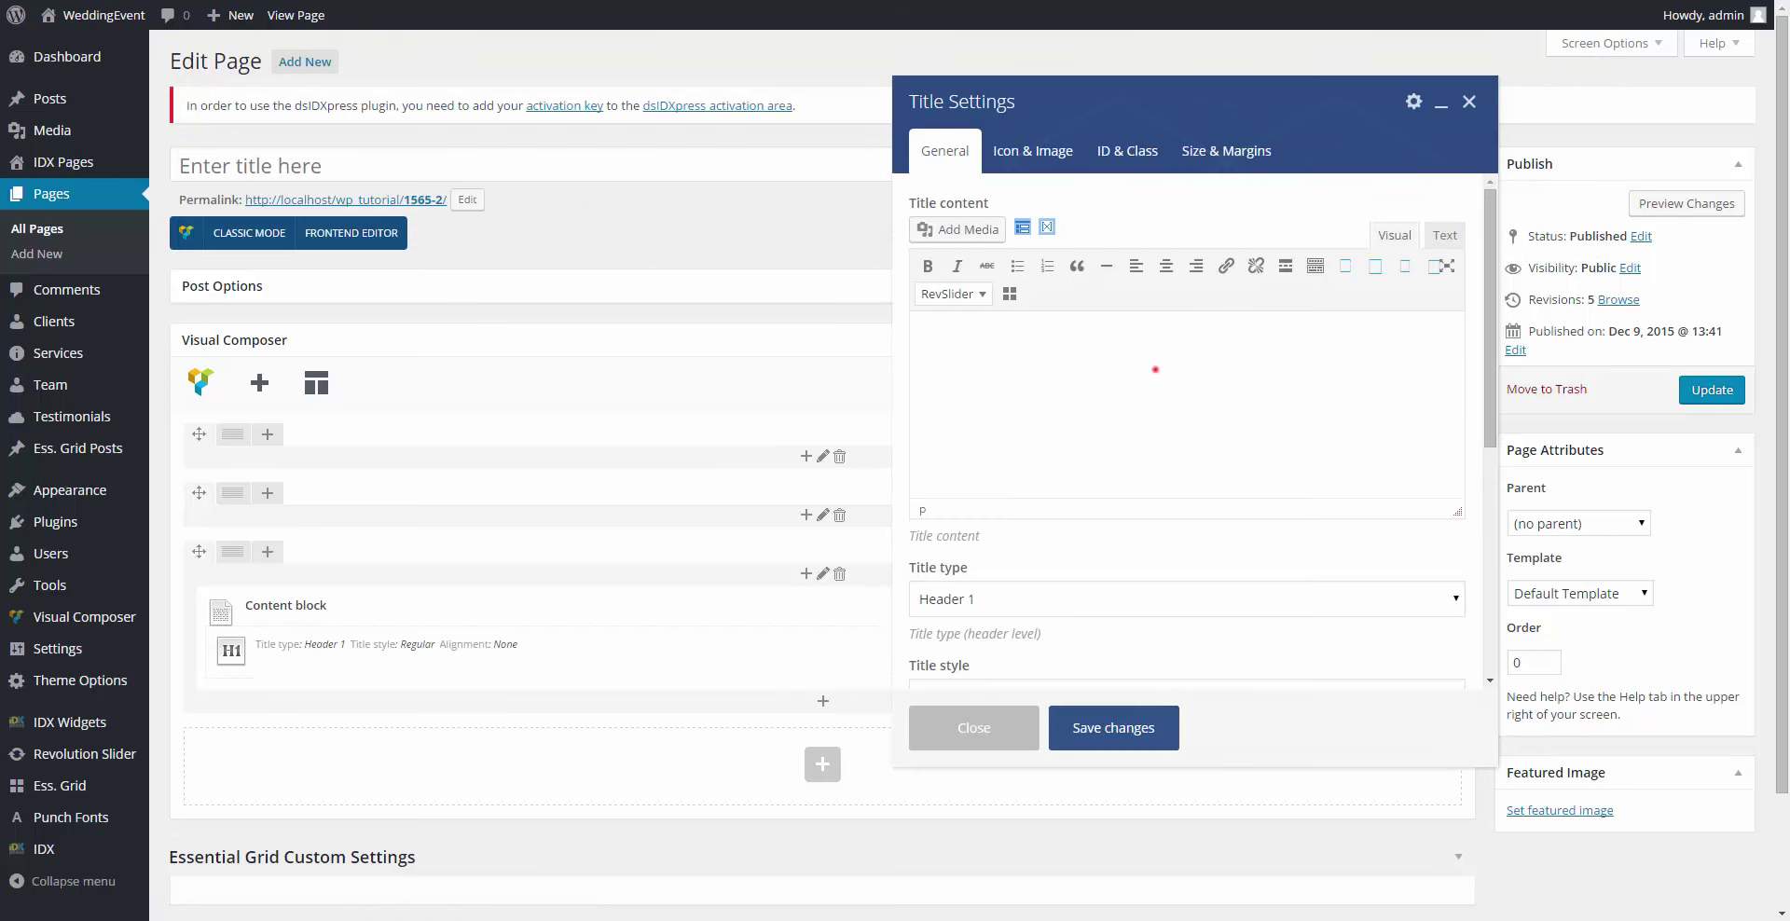
pyautogui.write('Love story')
# Step: Set the "Love story" title's type to Header 6, style to Divider and alignment to Center
pyautogui.scroll(-5, 1187, 429)
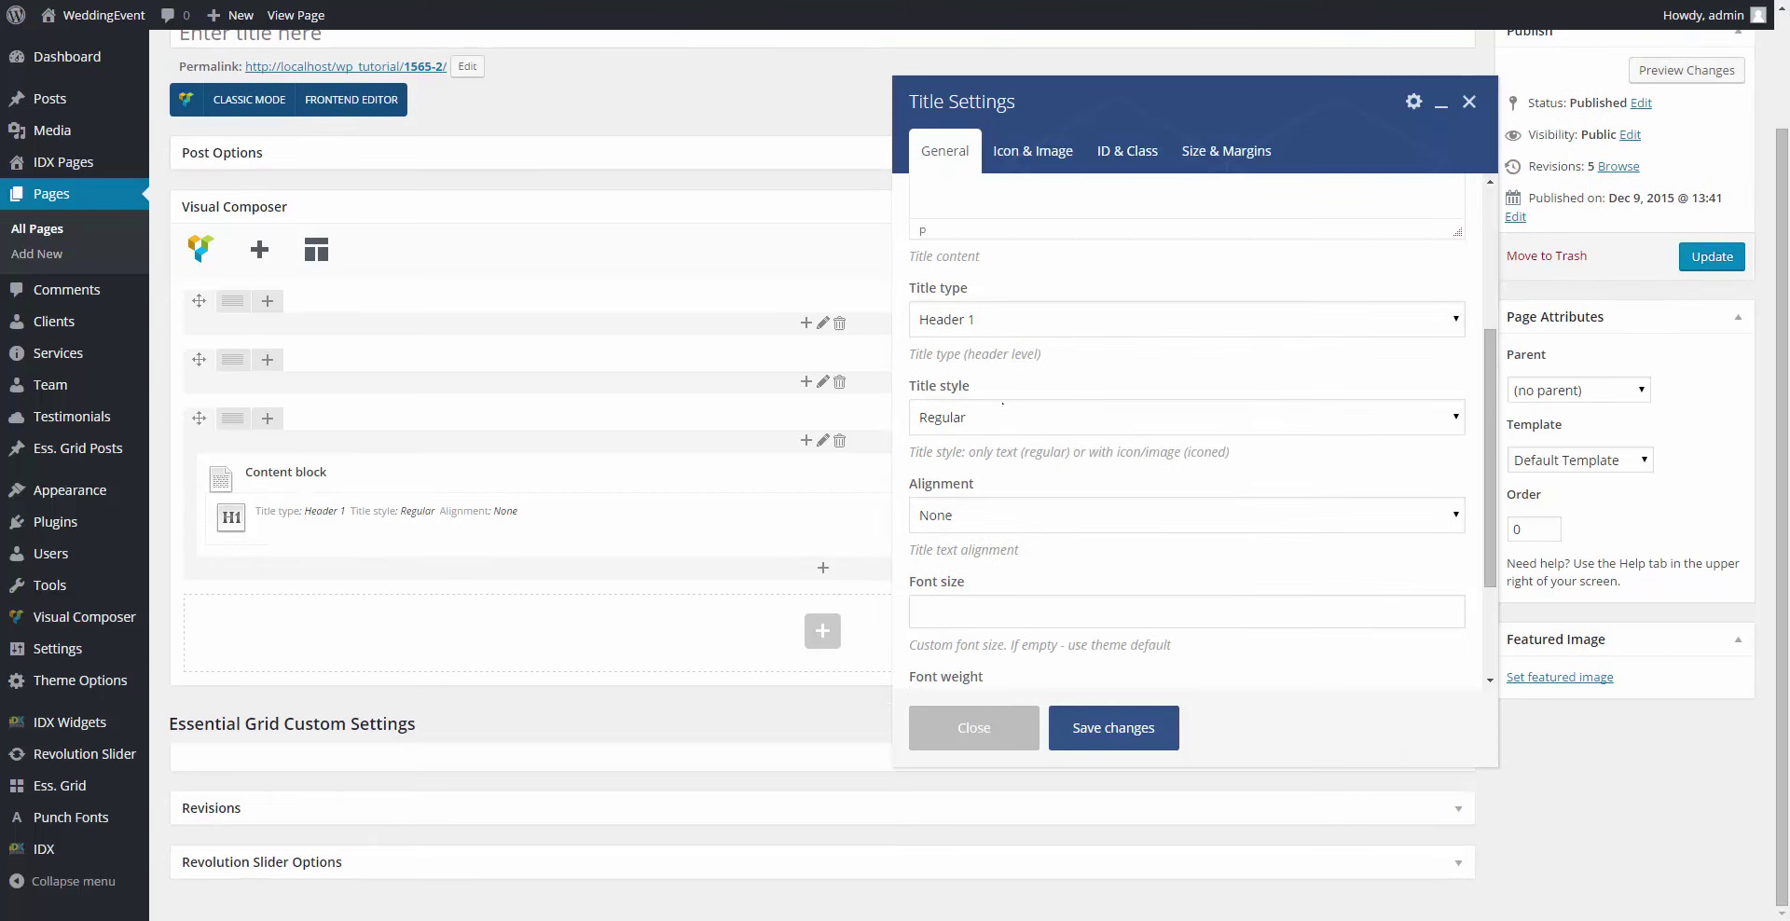
pyautogui.scroll(-2, 1002, 403)
pyautogui.click(983, 227)
pyautogui.click(980, 343)
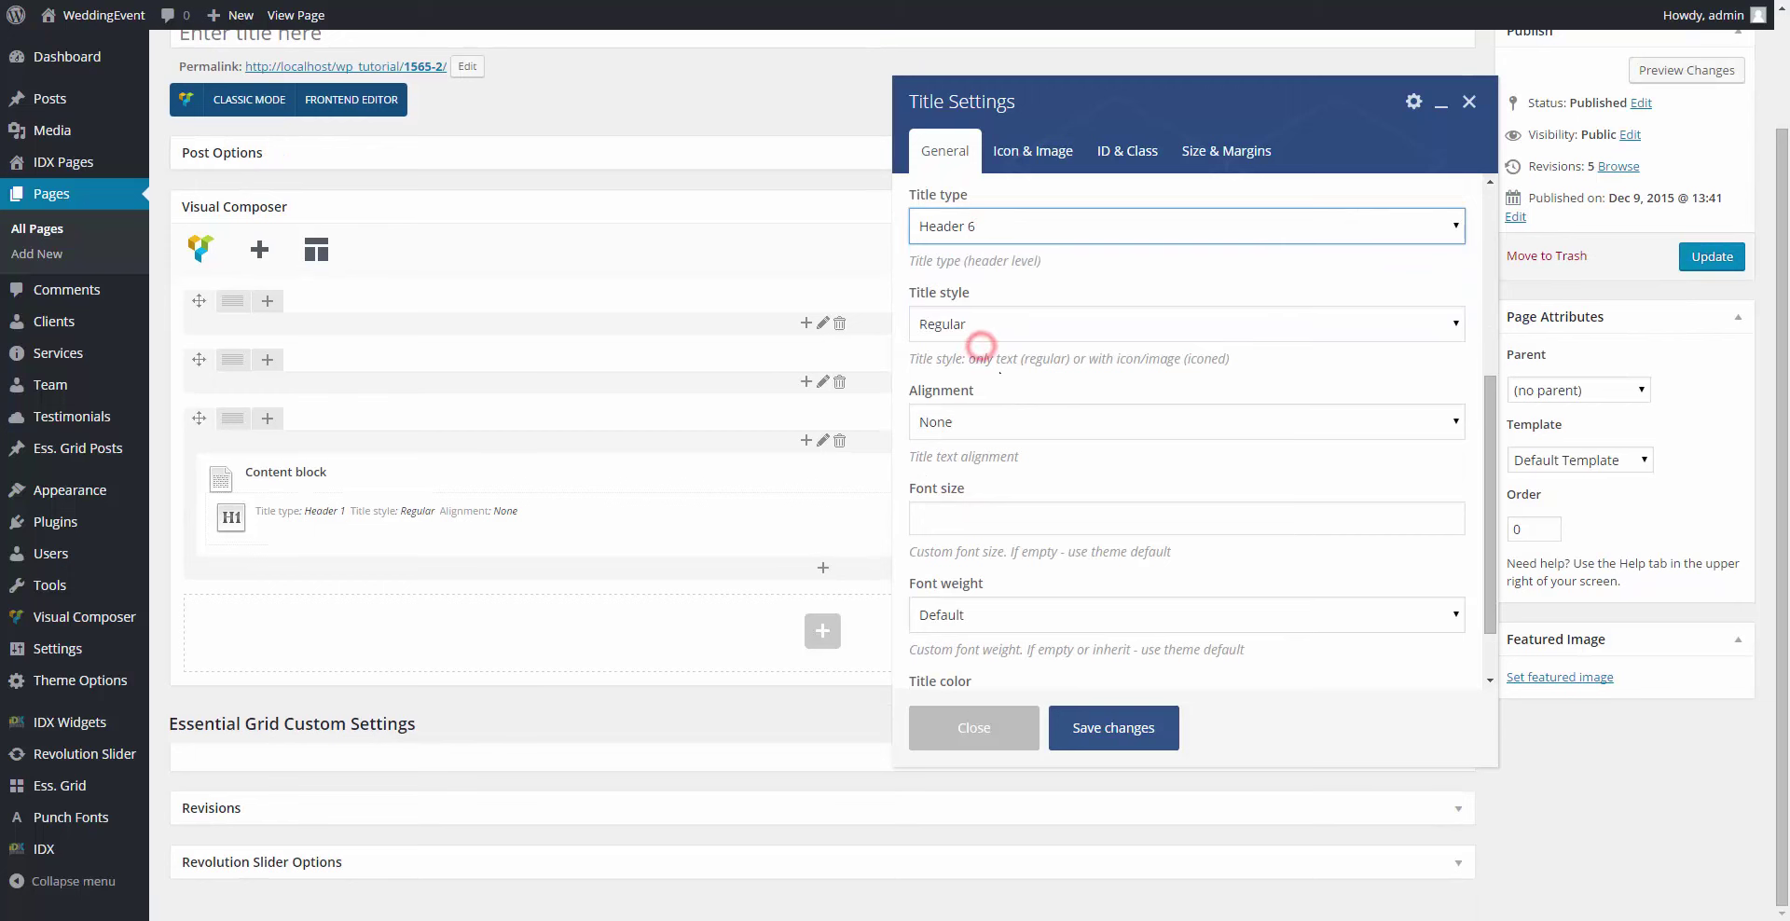
pyautogui.click(993, 324)
pyautogui.click(986, 386)
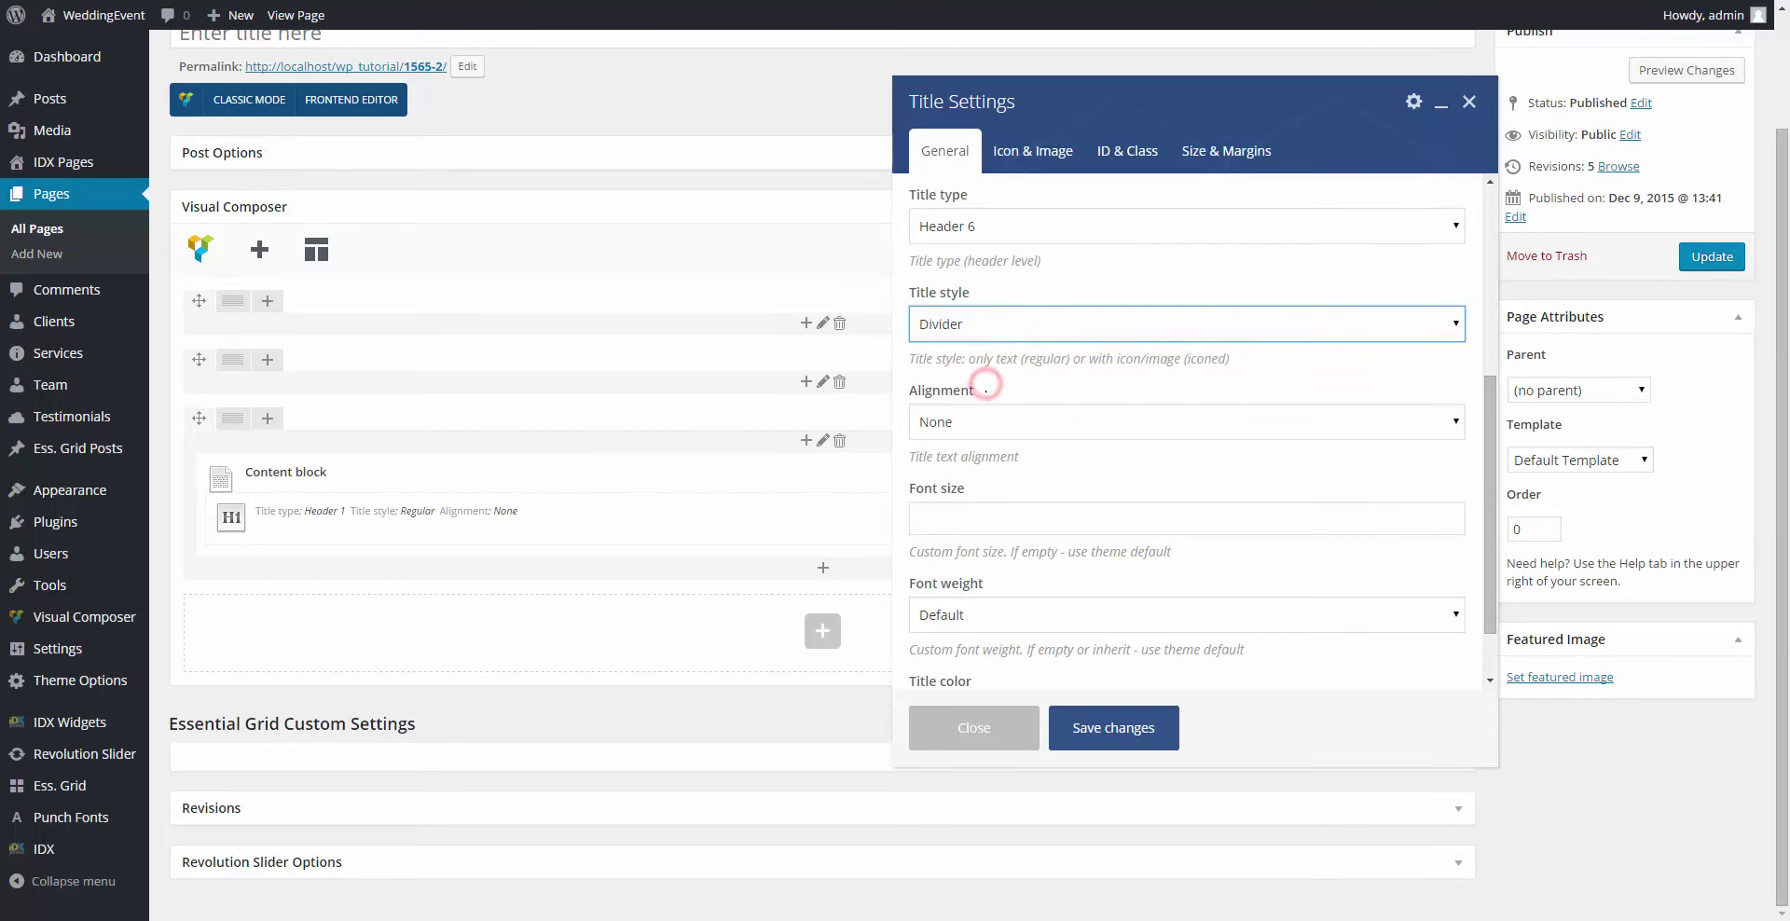
pyautogui.click(985, 421)
pyautogui.click(974, 481)
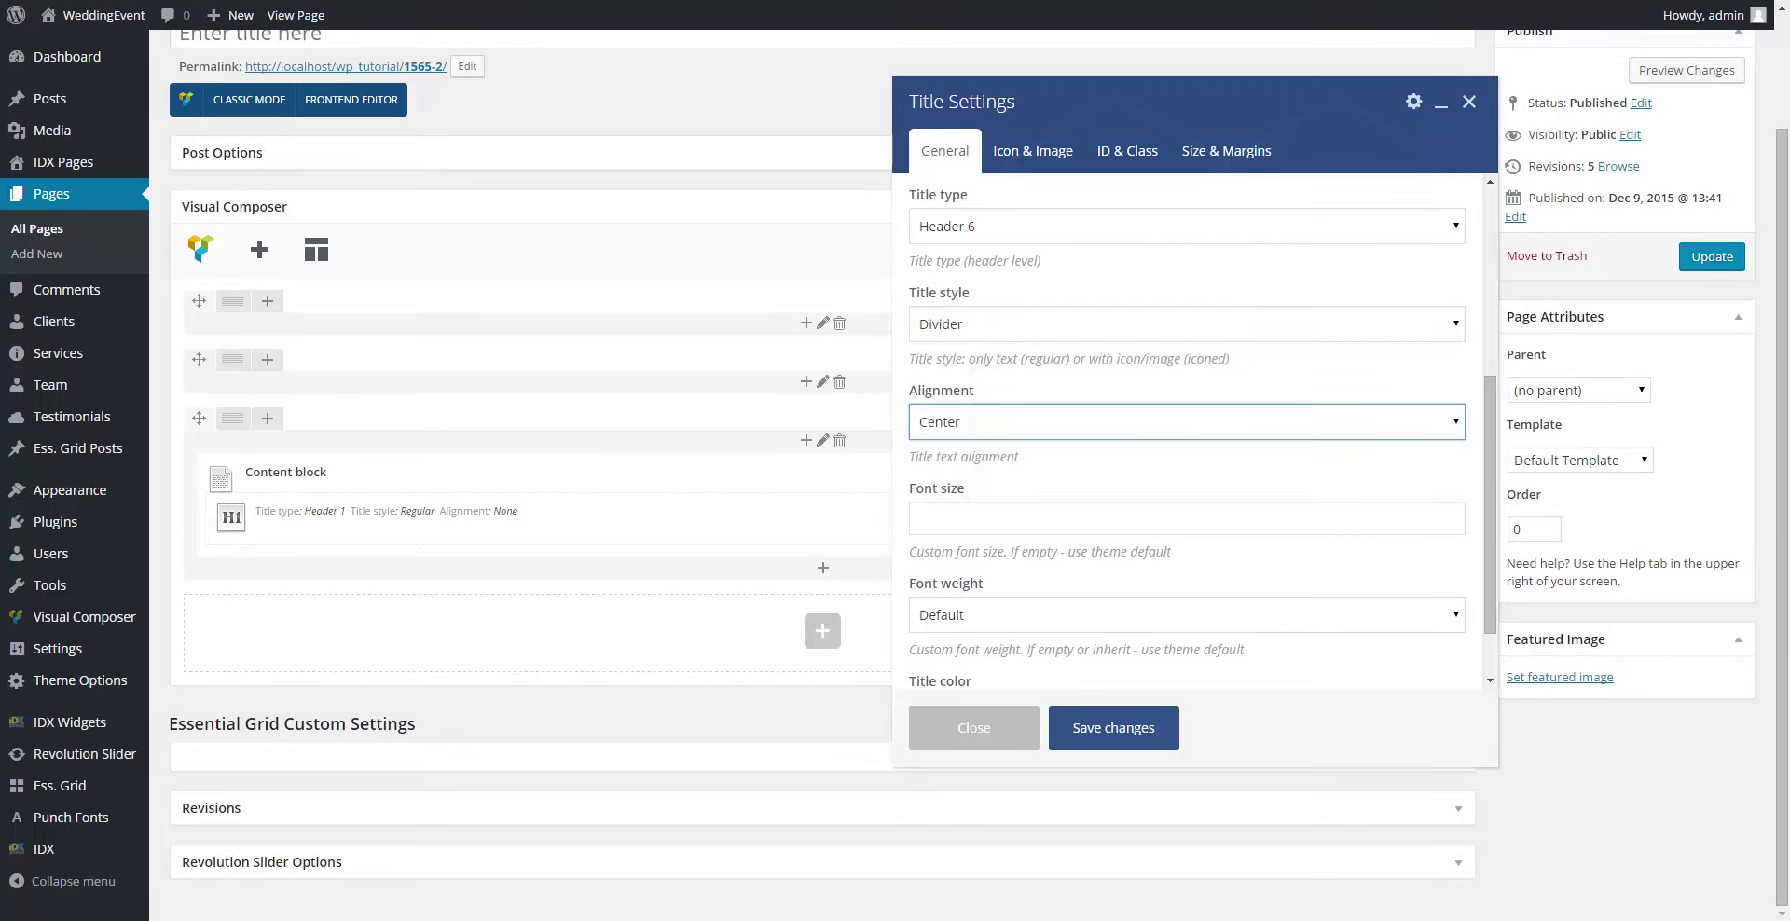
pyautogui.scroll(-1, 1187, 433)
# Step: Give the title the CSS styles "margin-top: 4.25em; margin-bottom: 2.5em;" and save it with inherited margins
pyautogui.click(1016, 152)
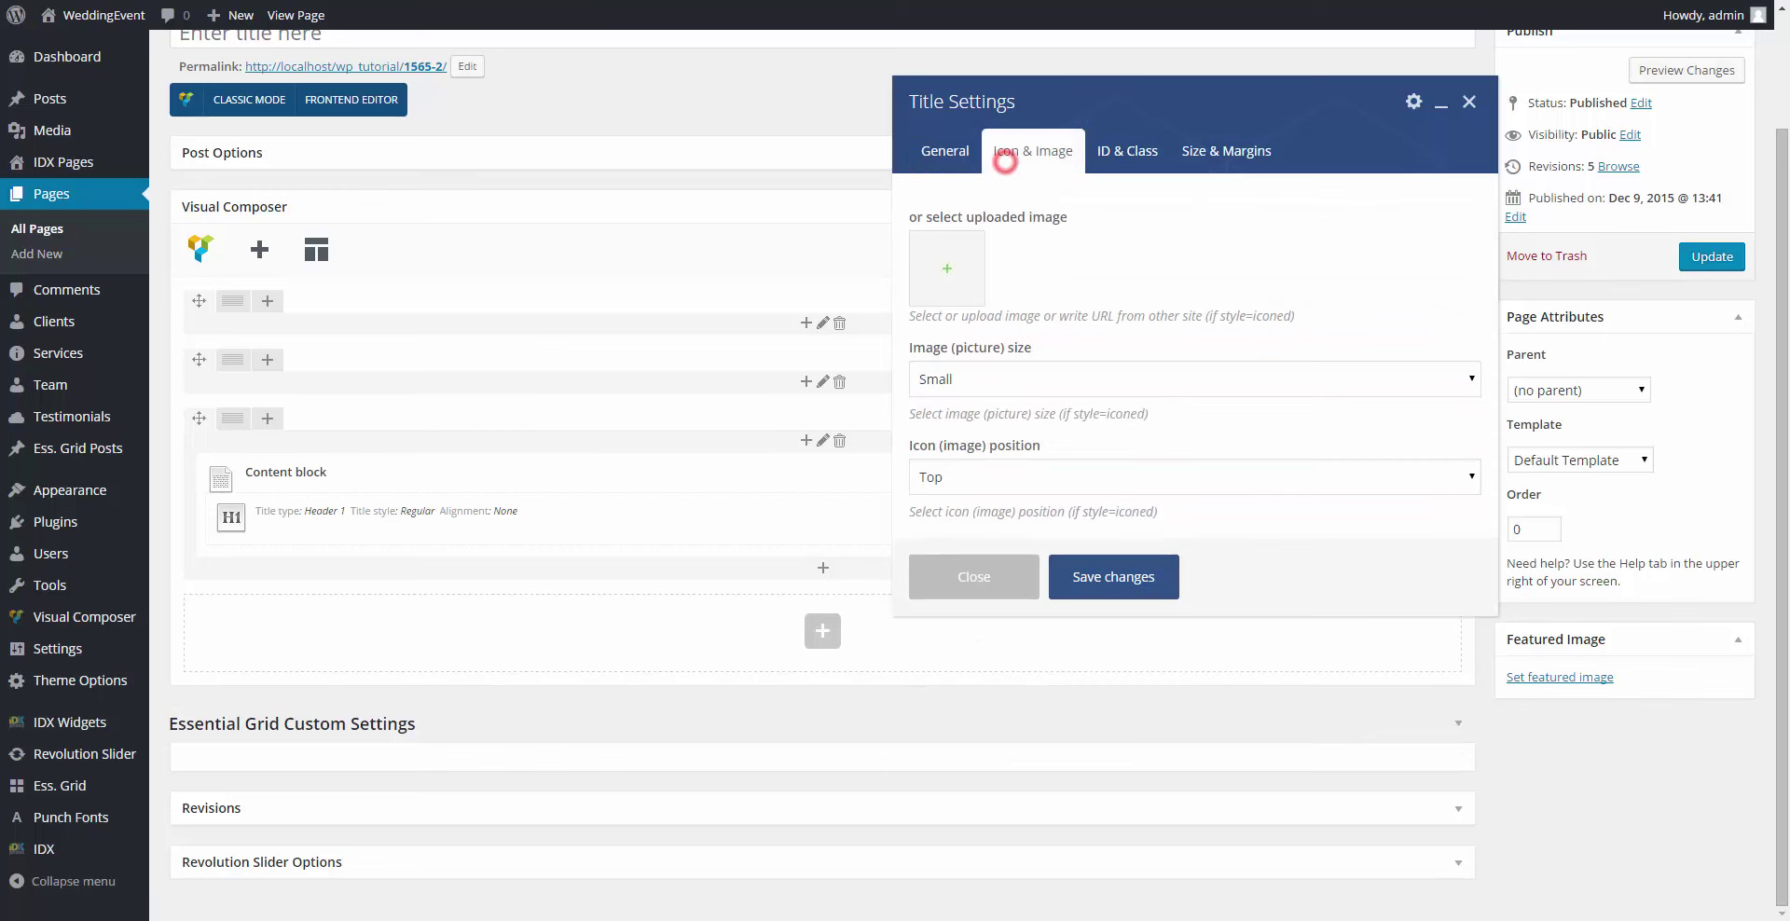
pyautogui.click(1127, 151)
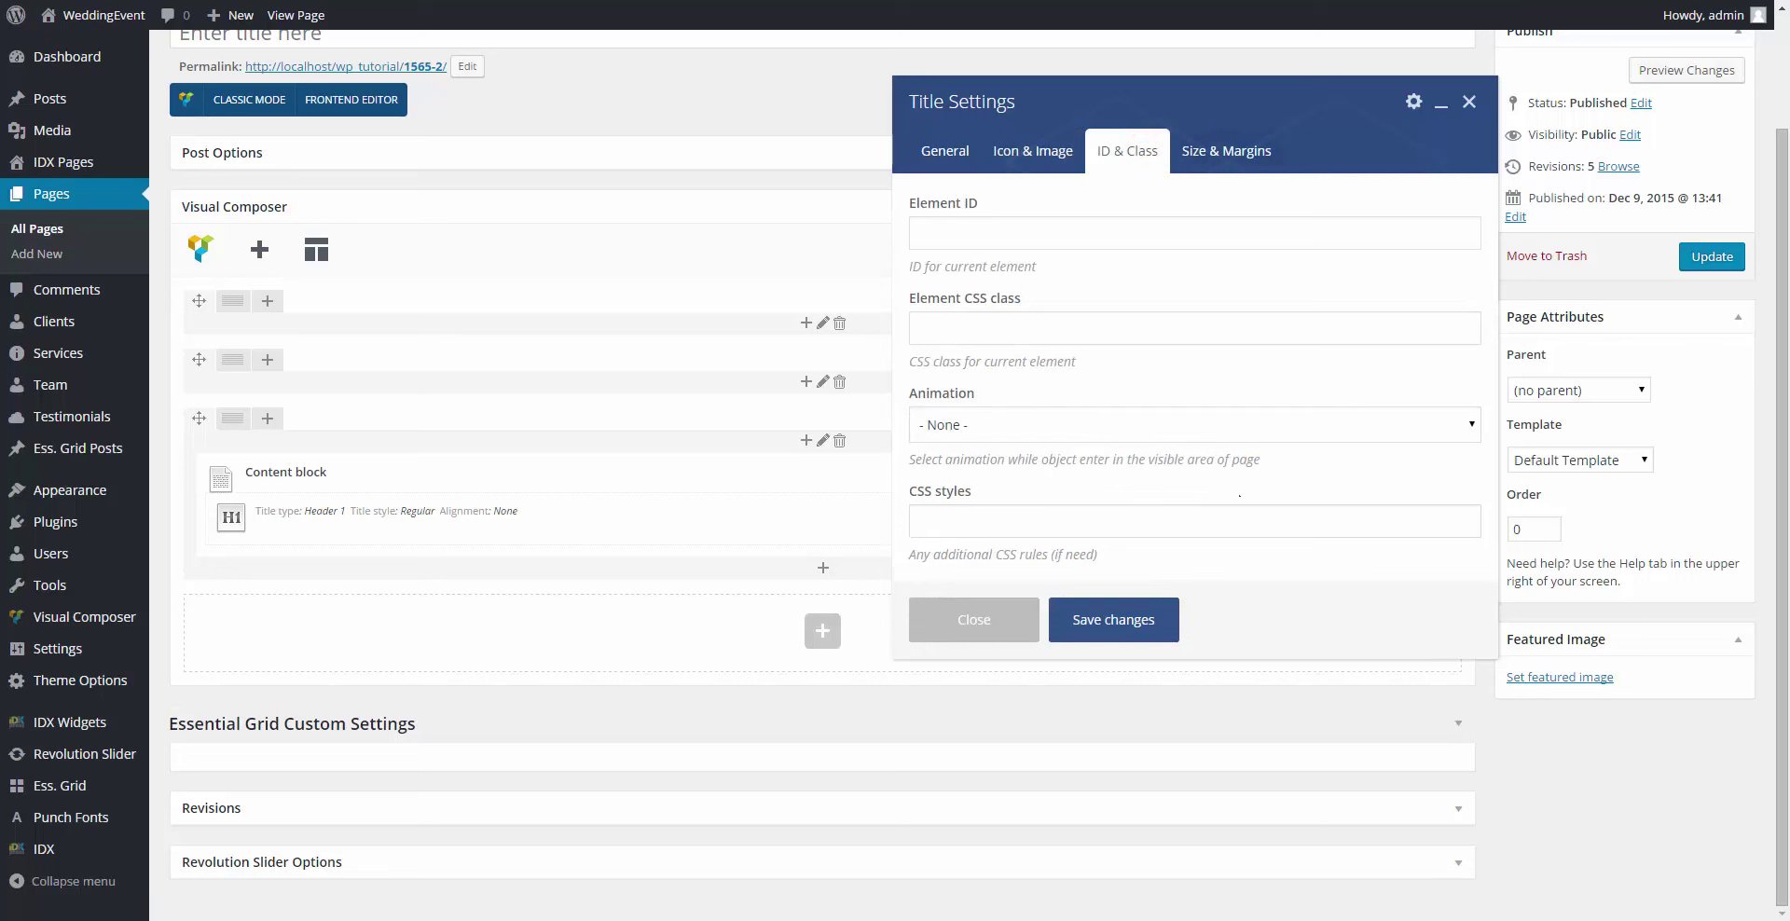
pyautogui.click(1238, 515)
pyautogui.write('margin')
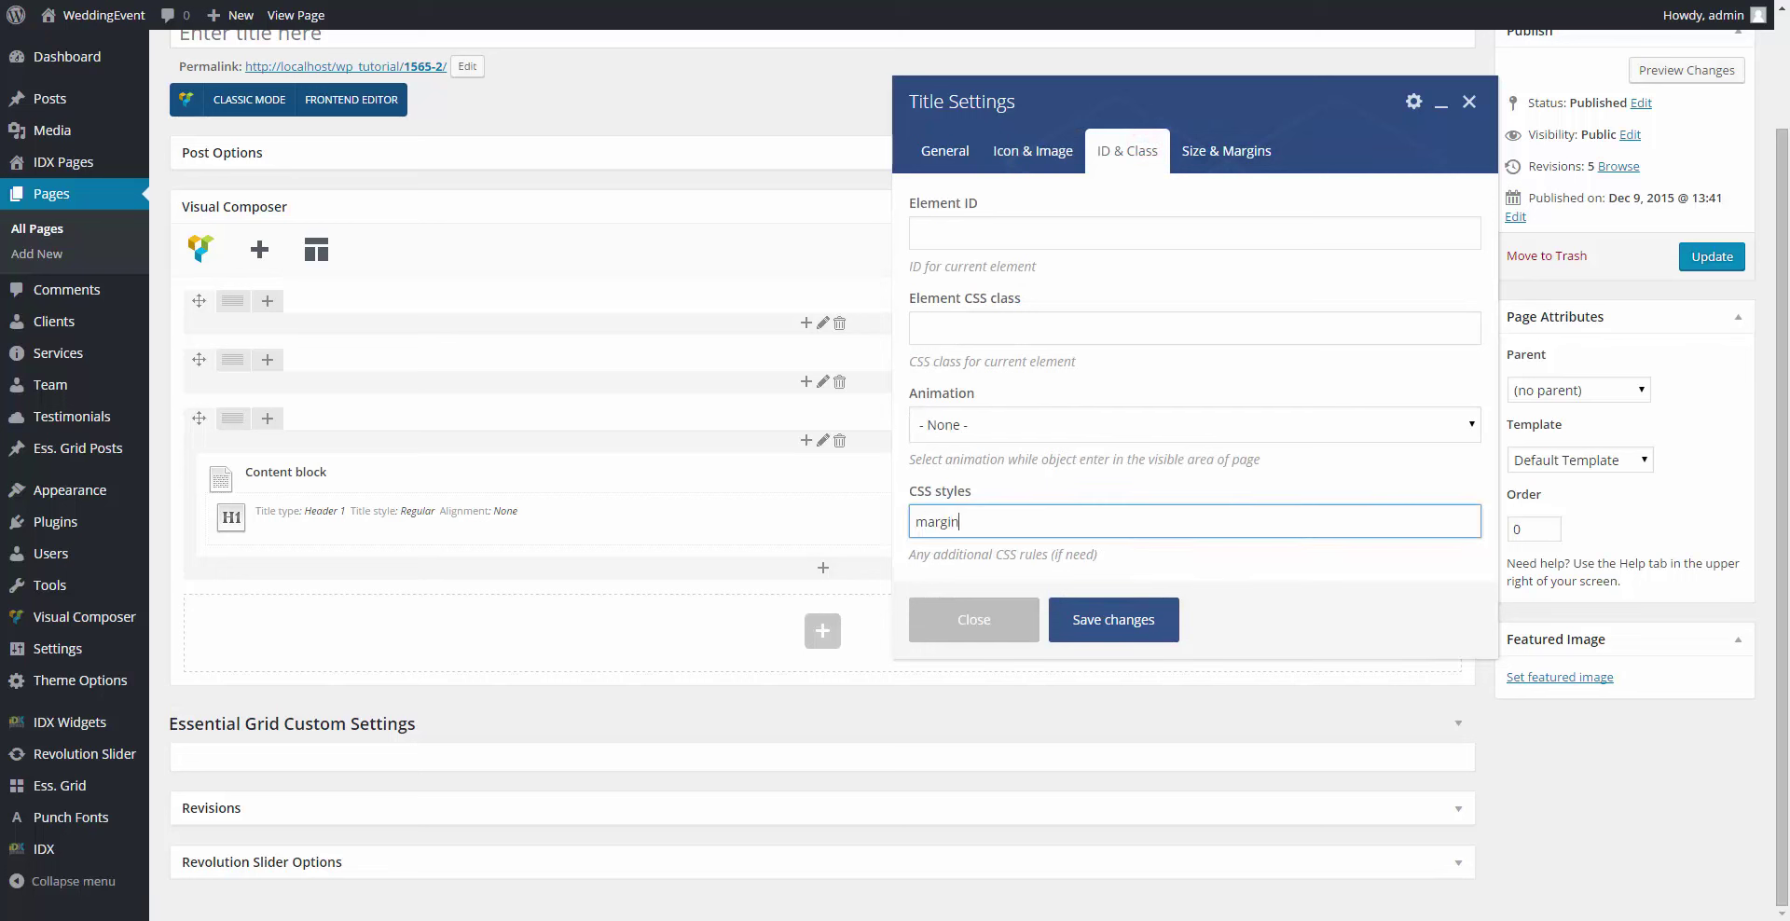
pyautogui.write('-top: 4.25em; margin-bottom: ')
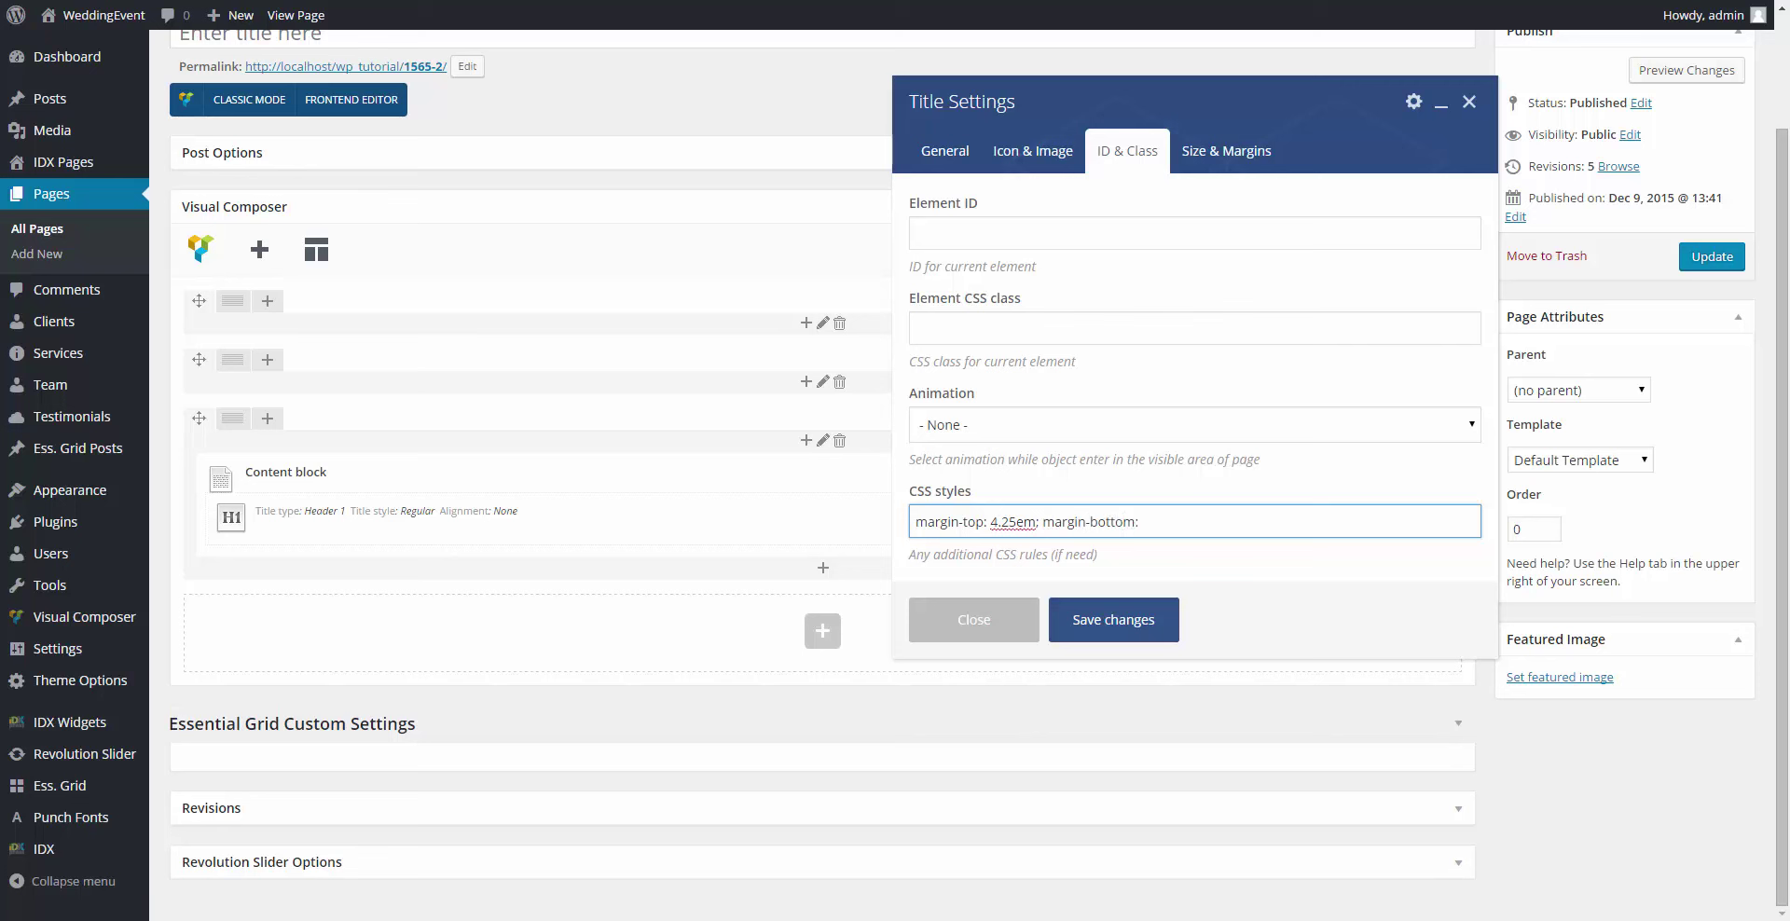
pyautogui.write('2.5em;')
pyautogui.click(1223, 147)
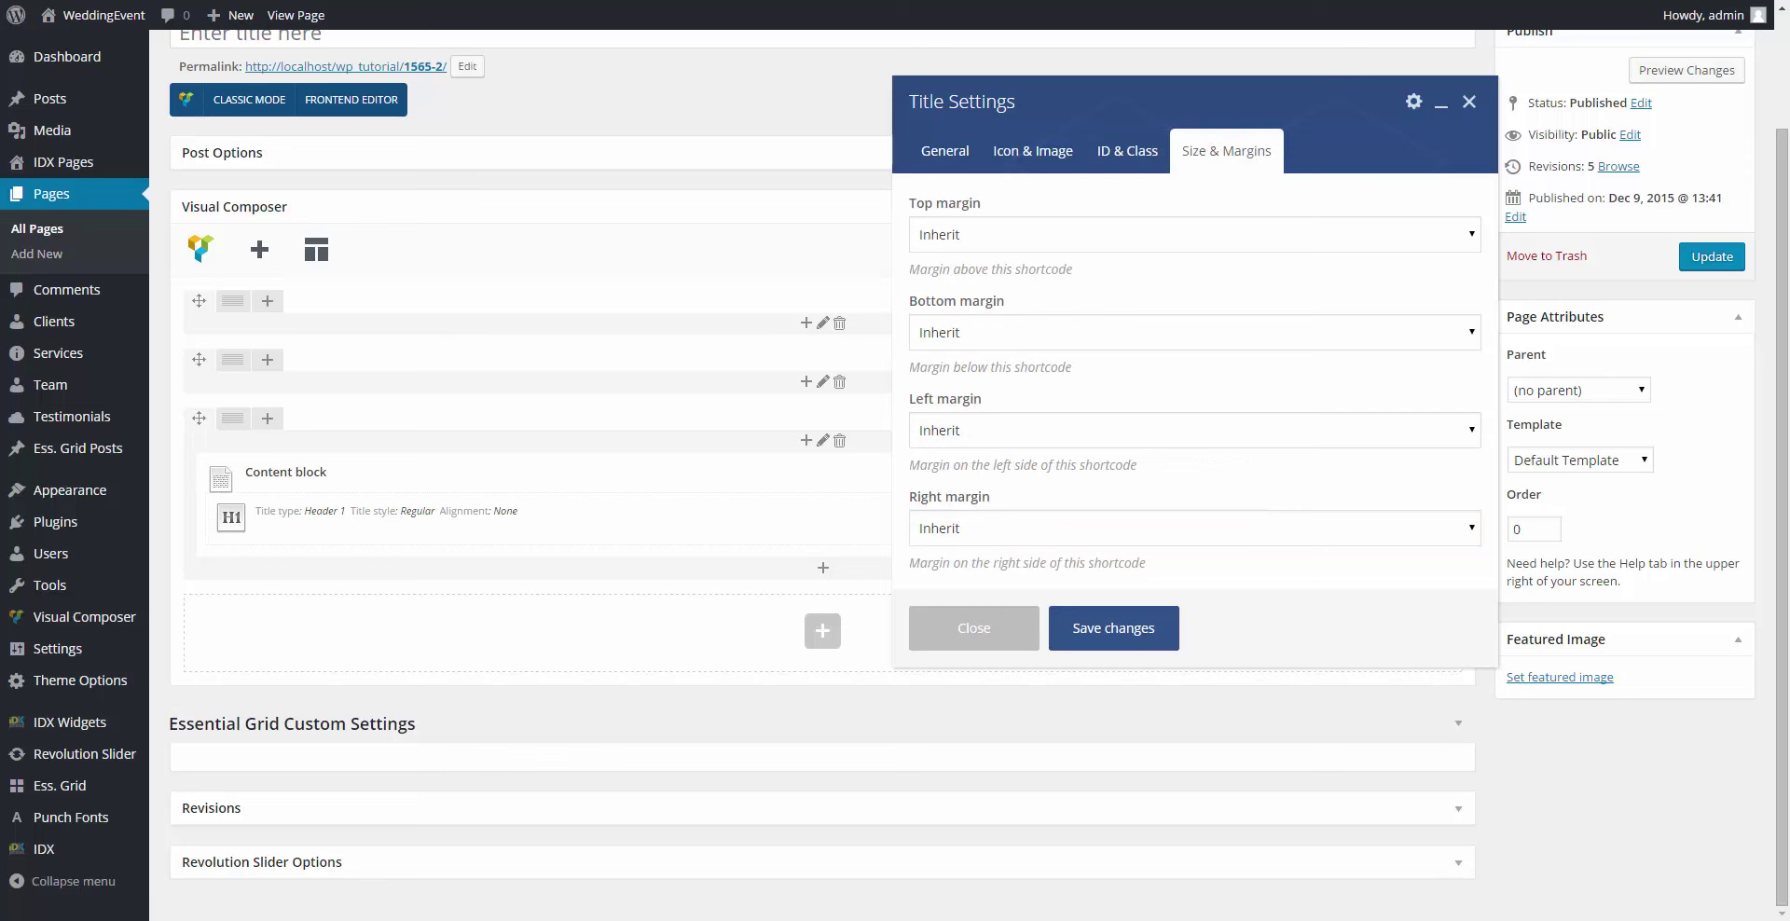
pyautogui.click(1123, 622)
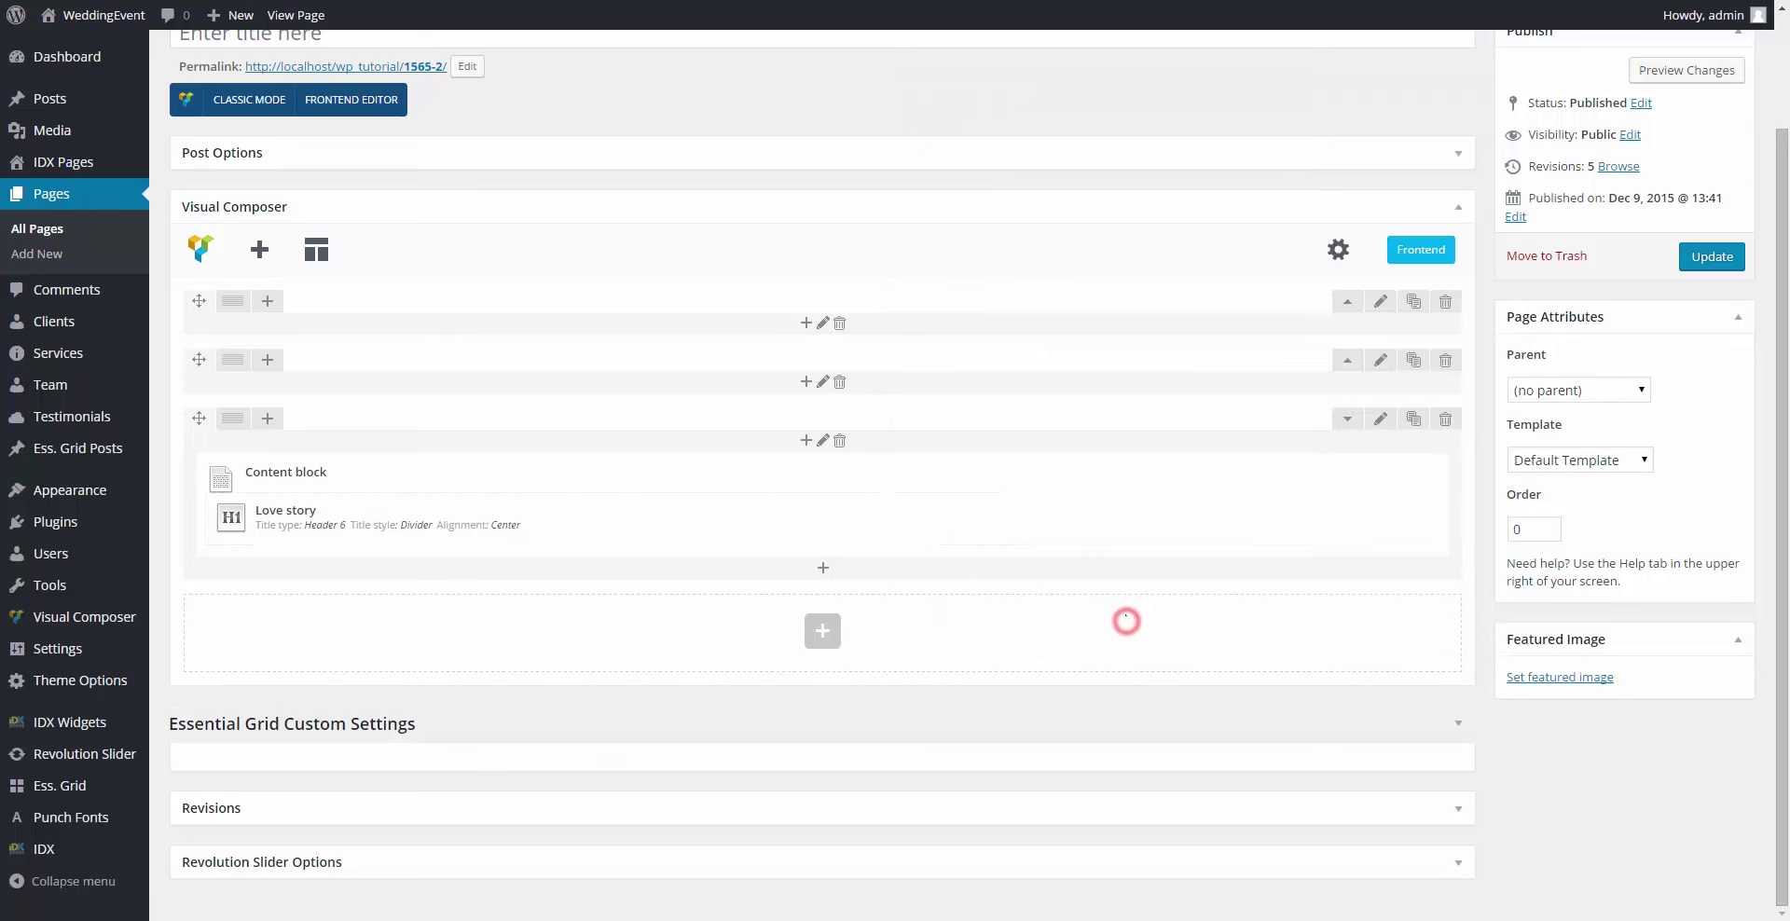
# Step: Add a second Title element to the content block with the two-line content "How we decided that we should" / "be together forever!"
pyautogui.click(826, 463)
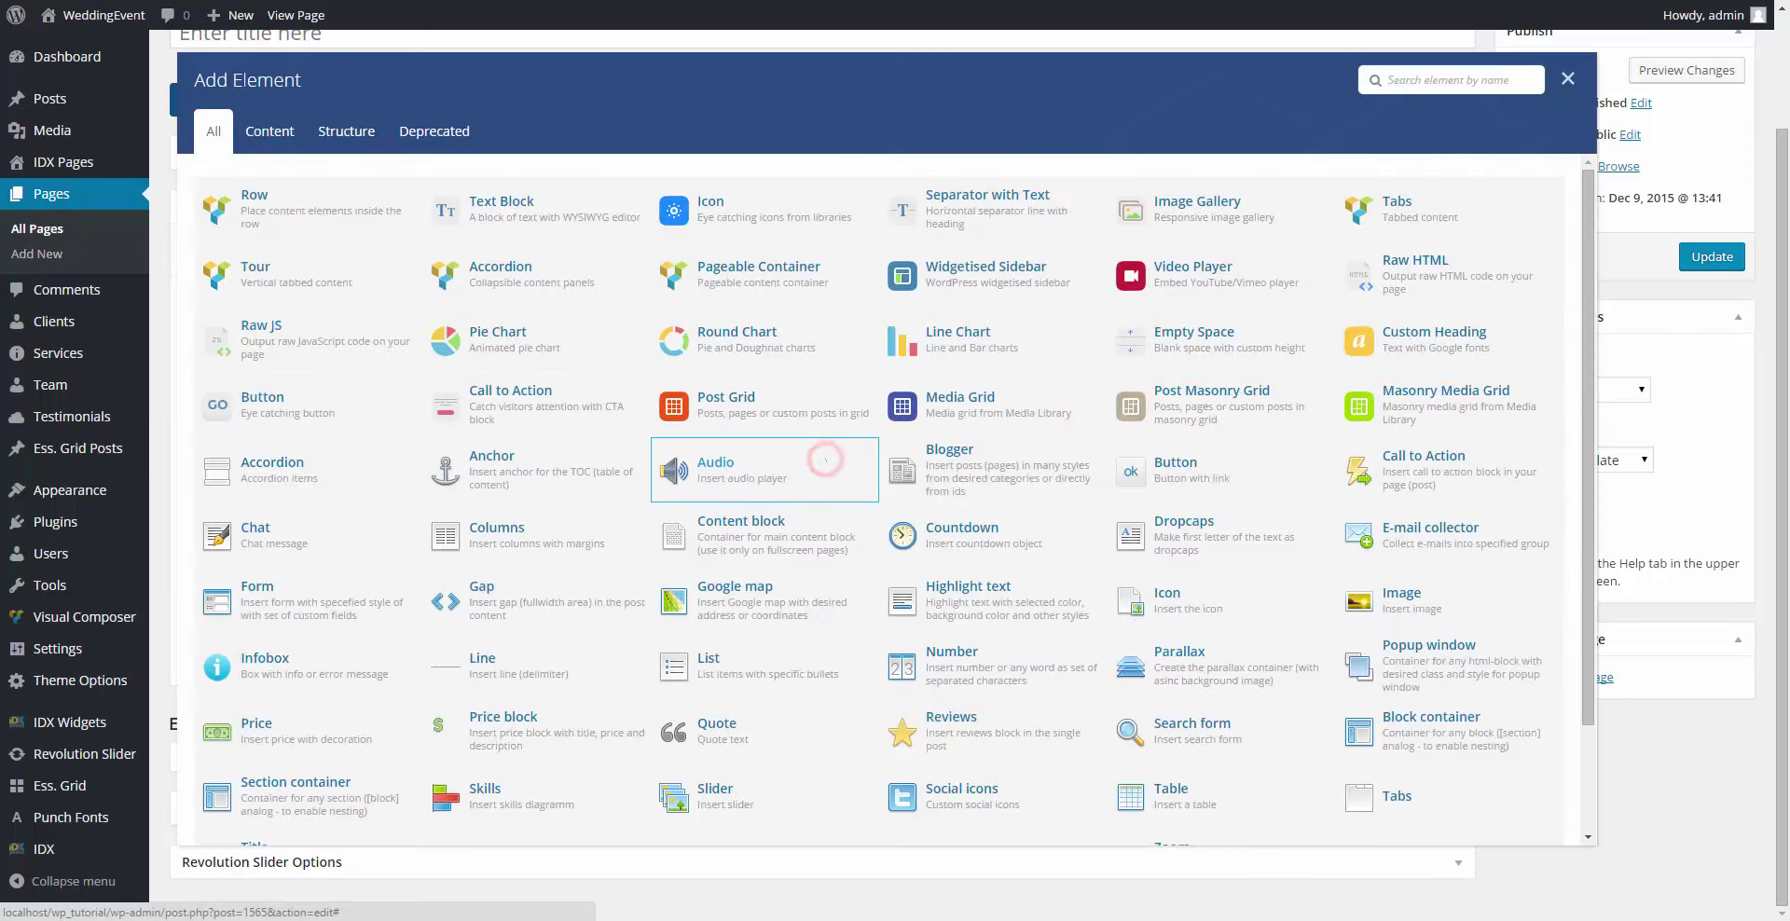
pyautogui.write('tit')
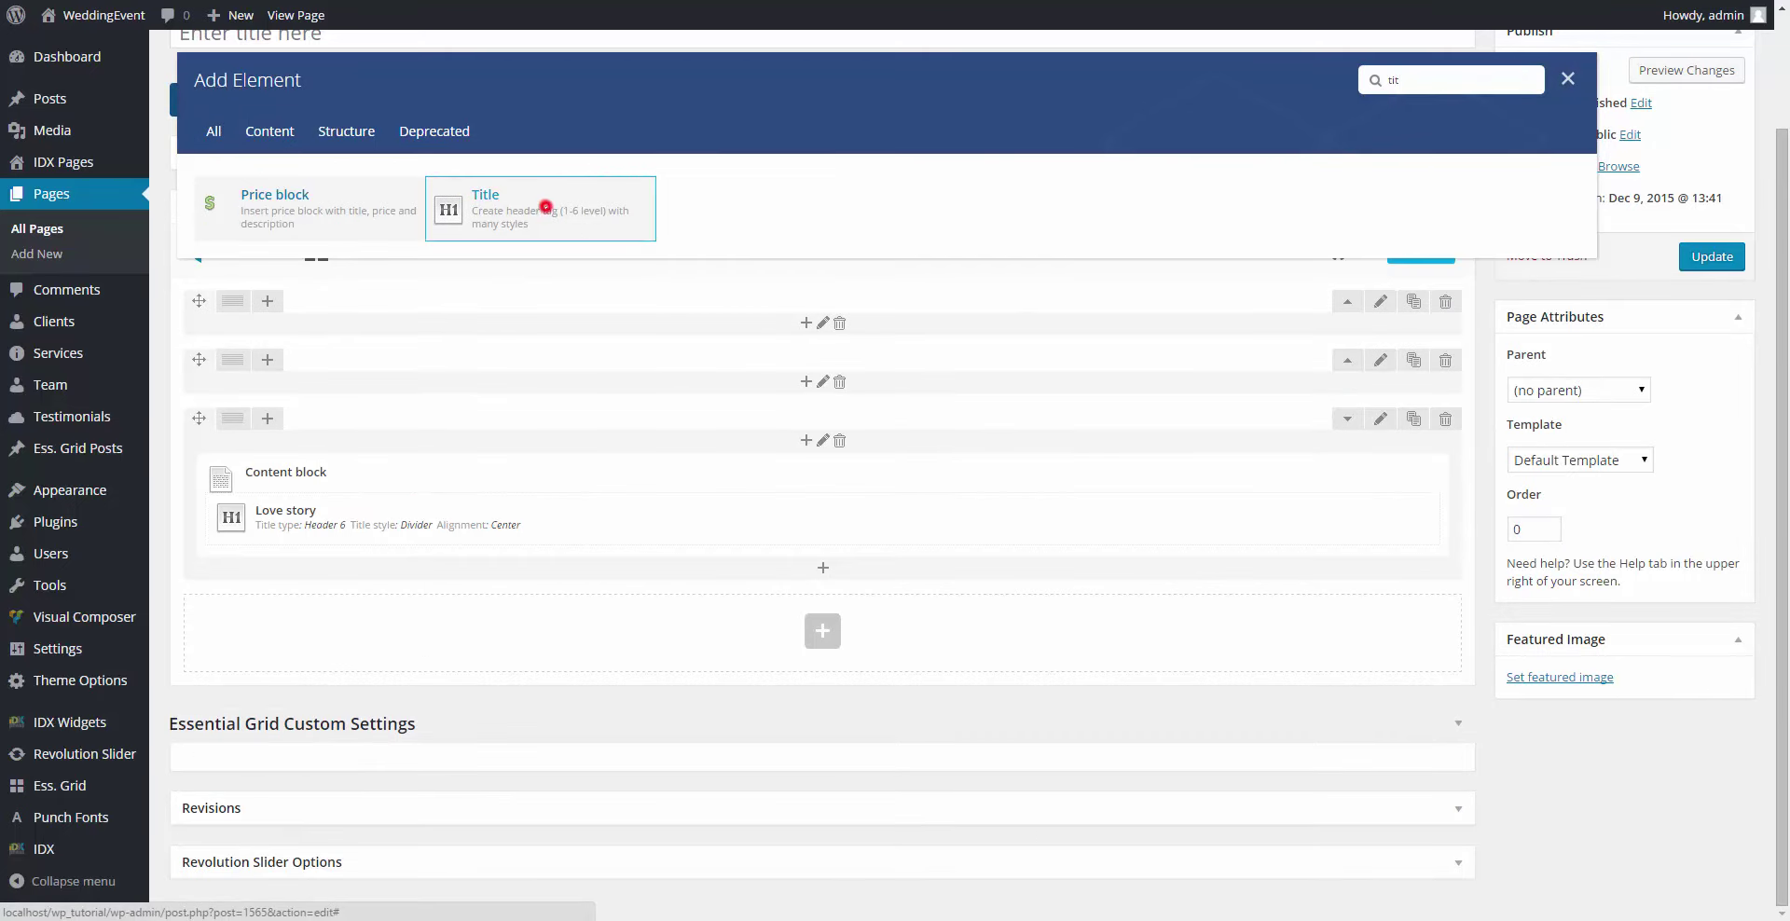
pyautogui.click(544, 203)
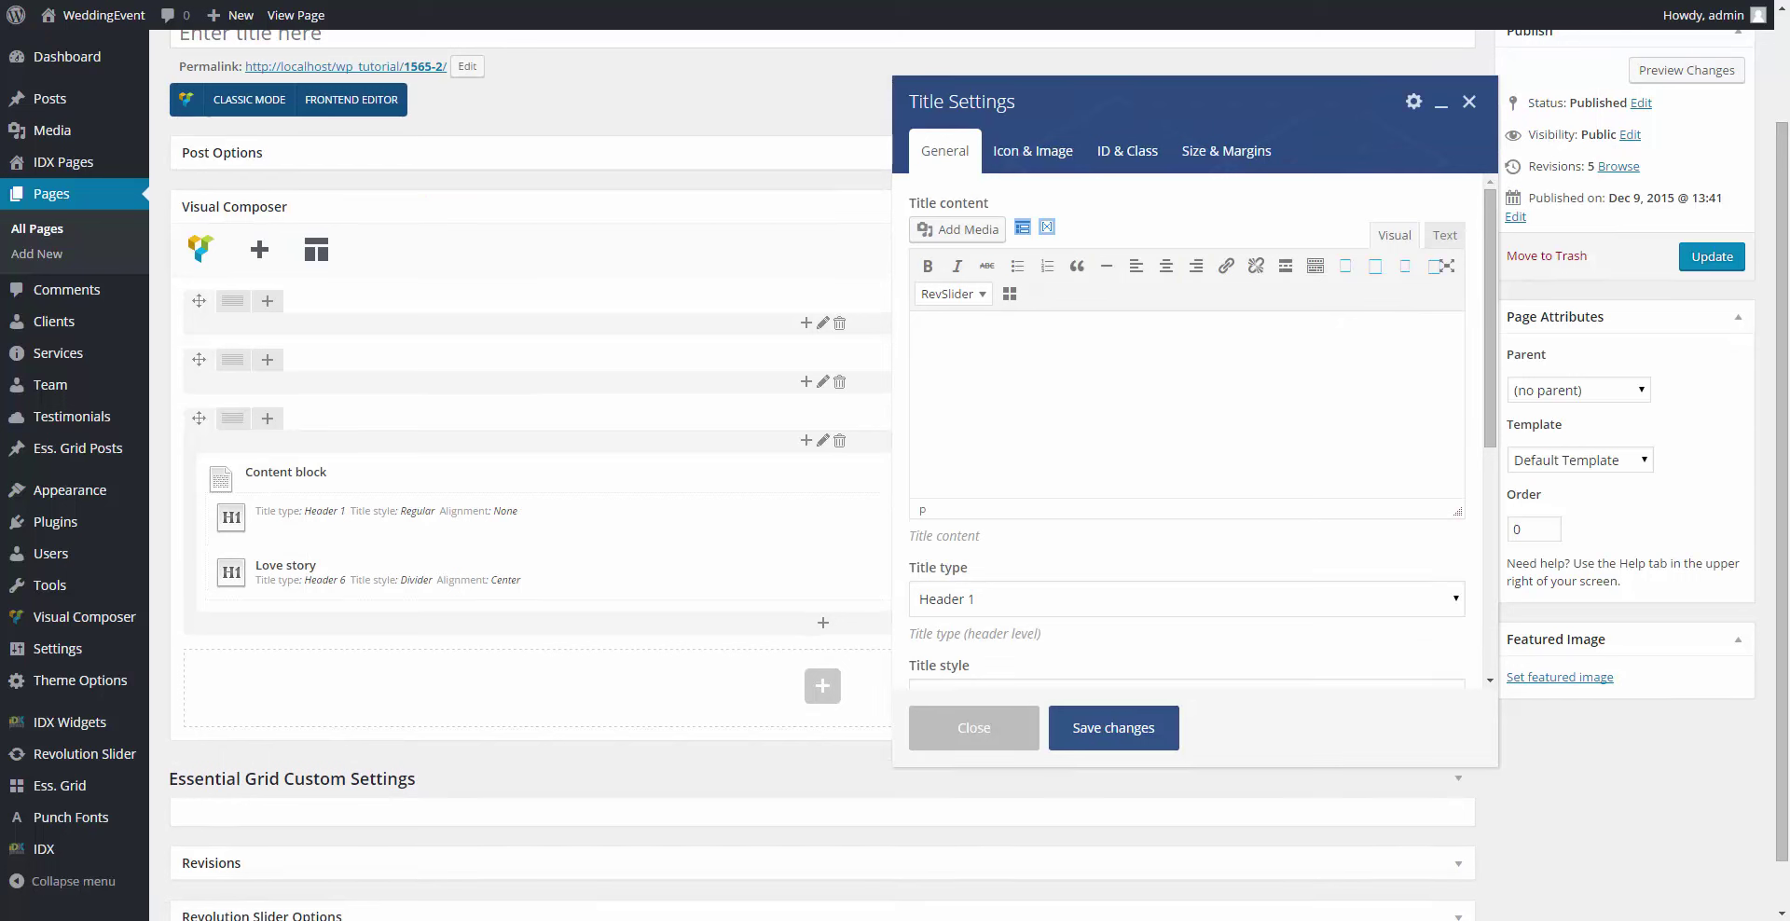
pyautogui.click(1338, 363)
pyautogui.write('How we decided that we should')
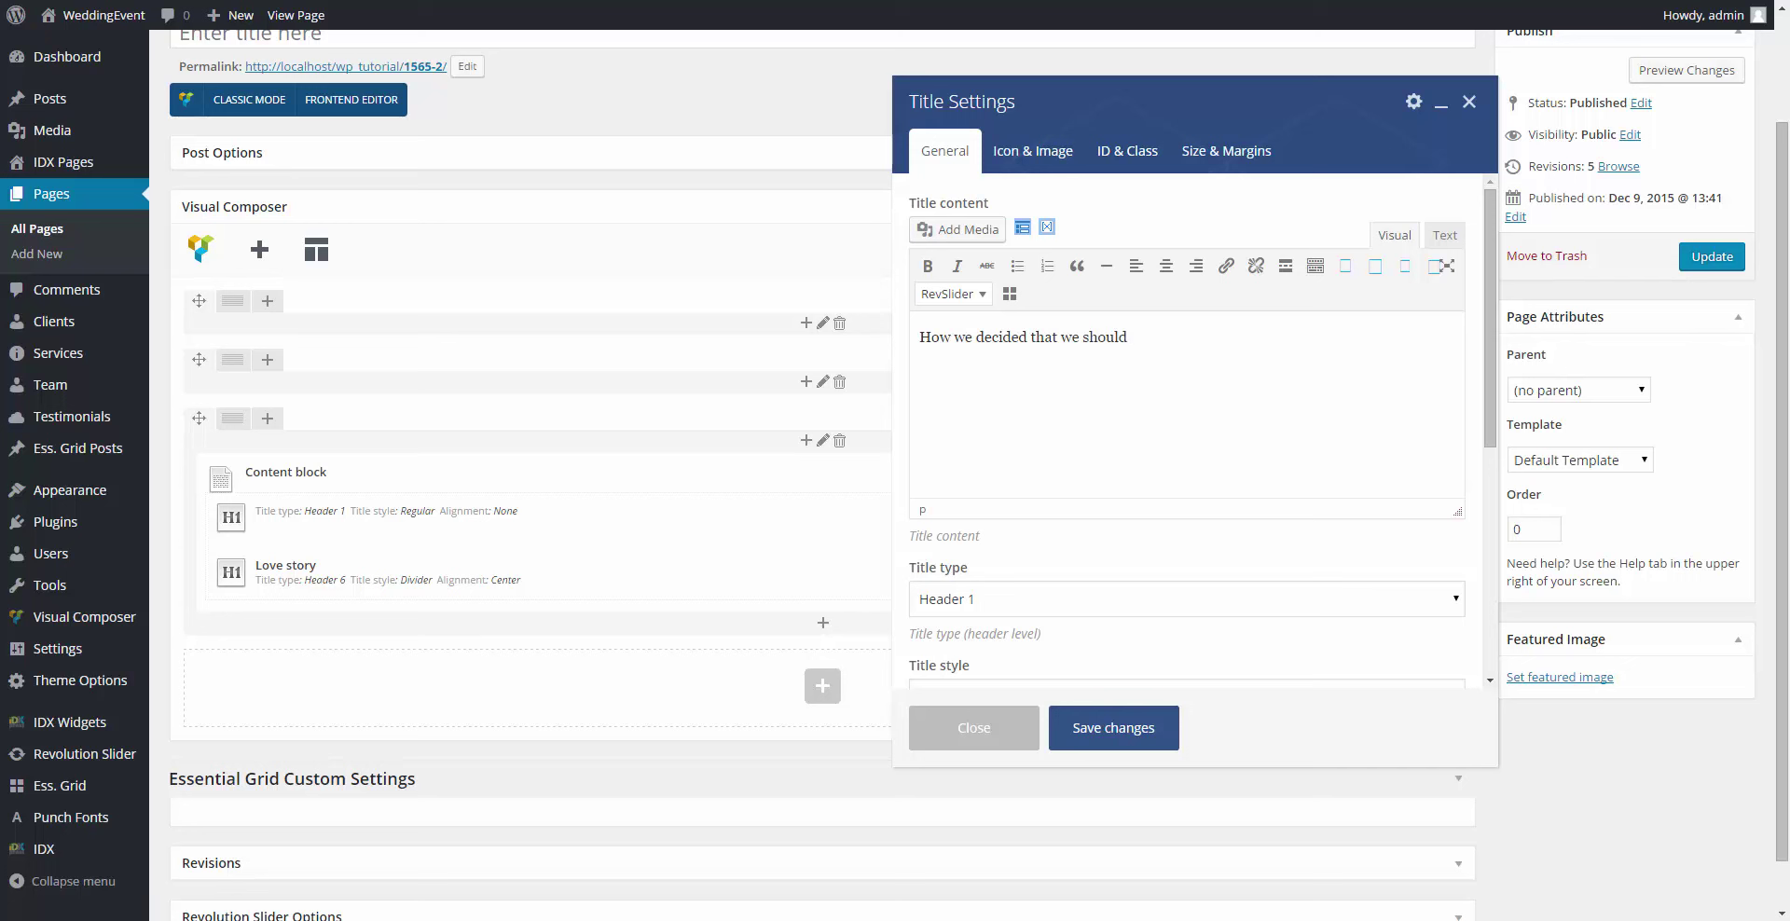
pyautogui.press('Return')
pyautogui.write('be together forever!')
# Step: Wrap the word "forever!" in the title's HTML source in a span with class "damion accent1", then return to visual editing
pyautogui.click(1444, 234)
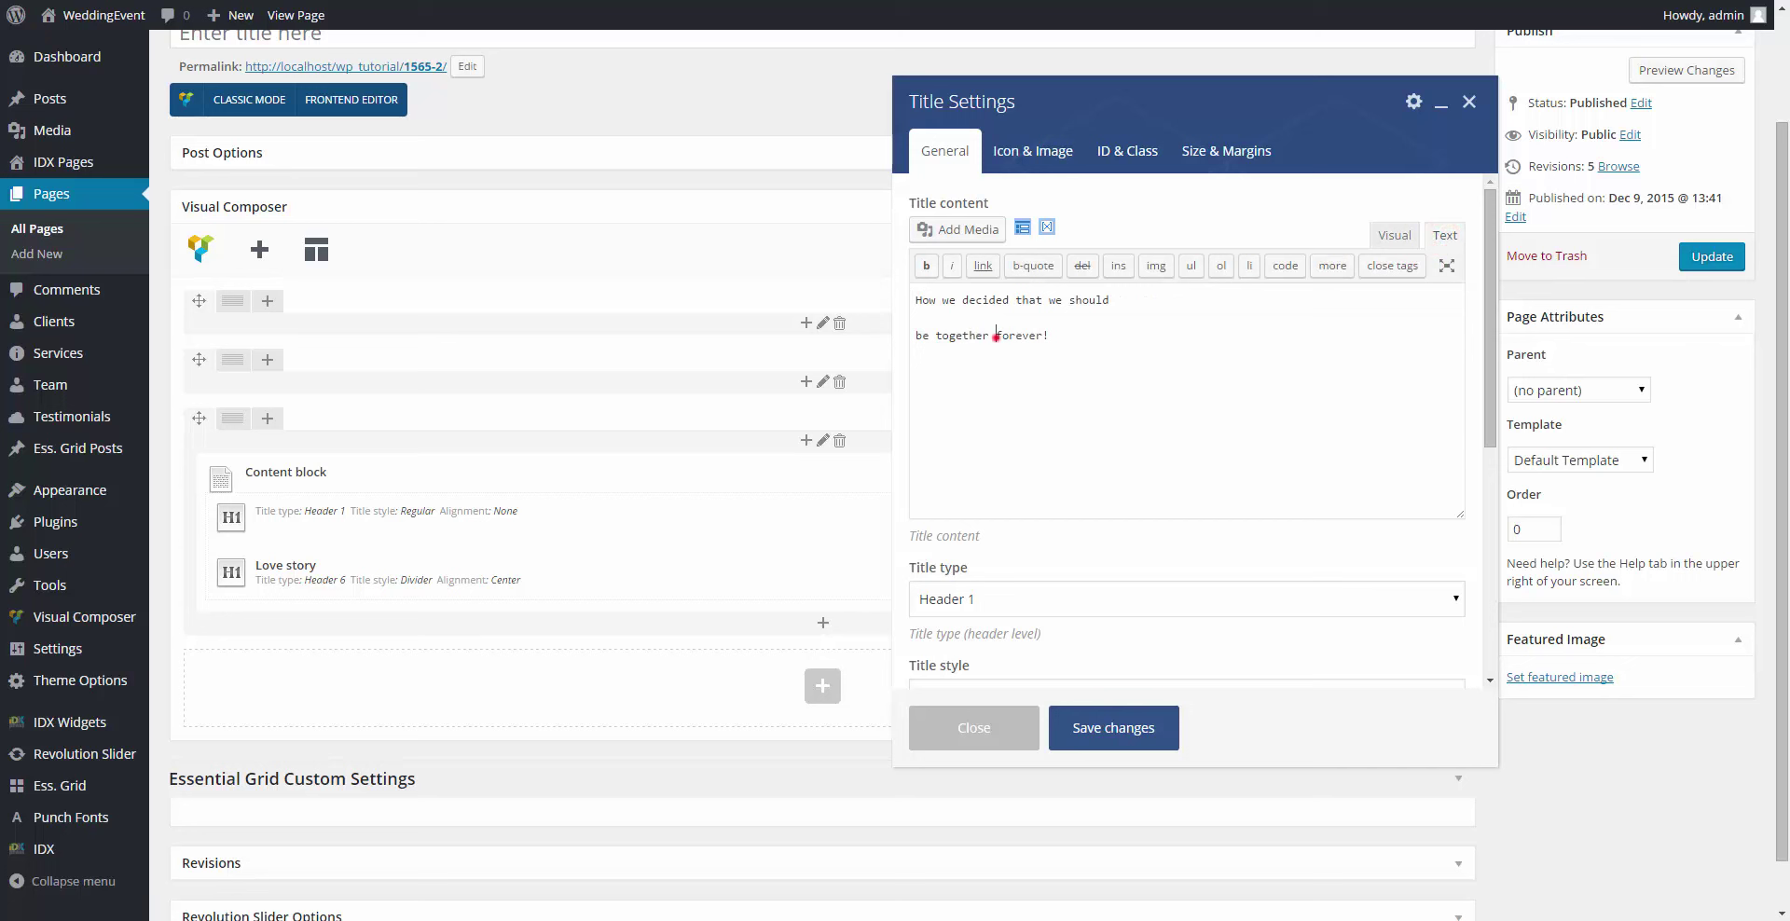
pyautogui.write('<>')
pyautogui.write('span class')
pyautogui.write('=""')
pyautogui.write('damio')
pyautogui.write('n ')
pyautogui.write('accent1">')
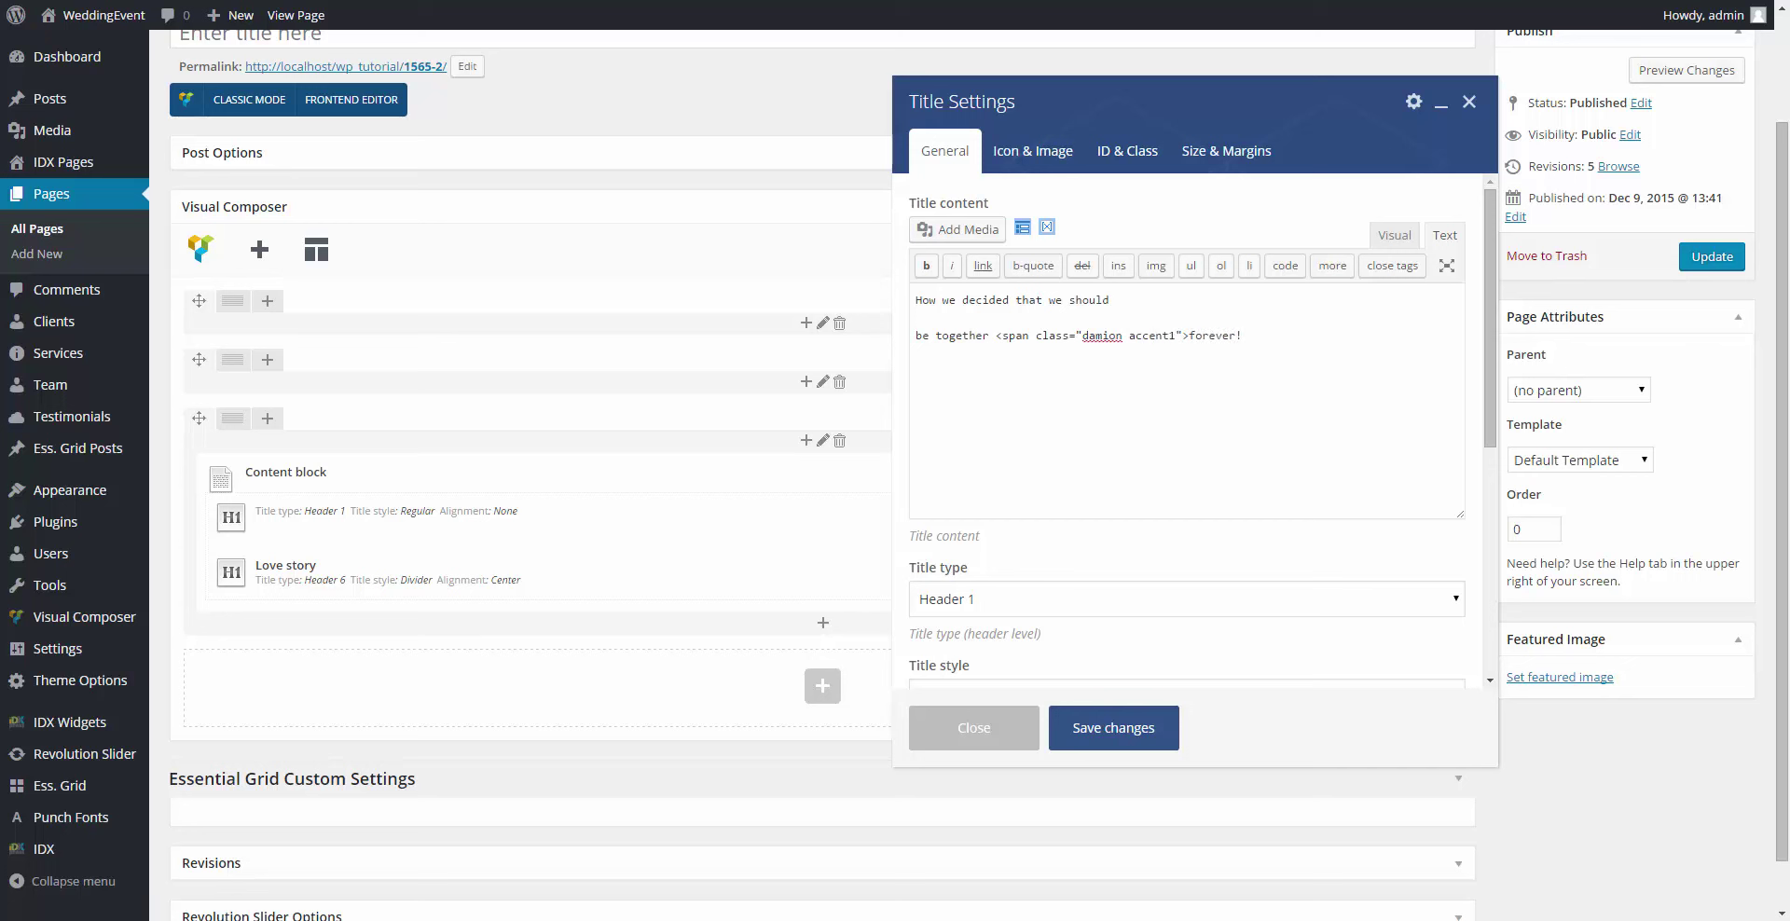
pyautogui.click(1242, 336)
pyautogui.write('</span>')
pyautogui.click(1389, 235)
# Step: Set the second title's type to Header 3 and its alignment to Center, keeping the Regular style
pyautogui.scroll(-3, 1208, 389)
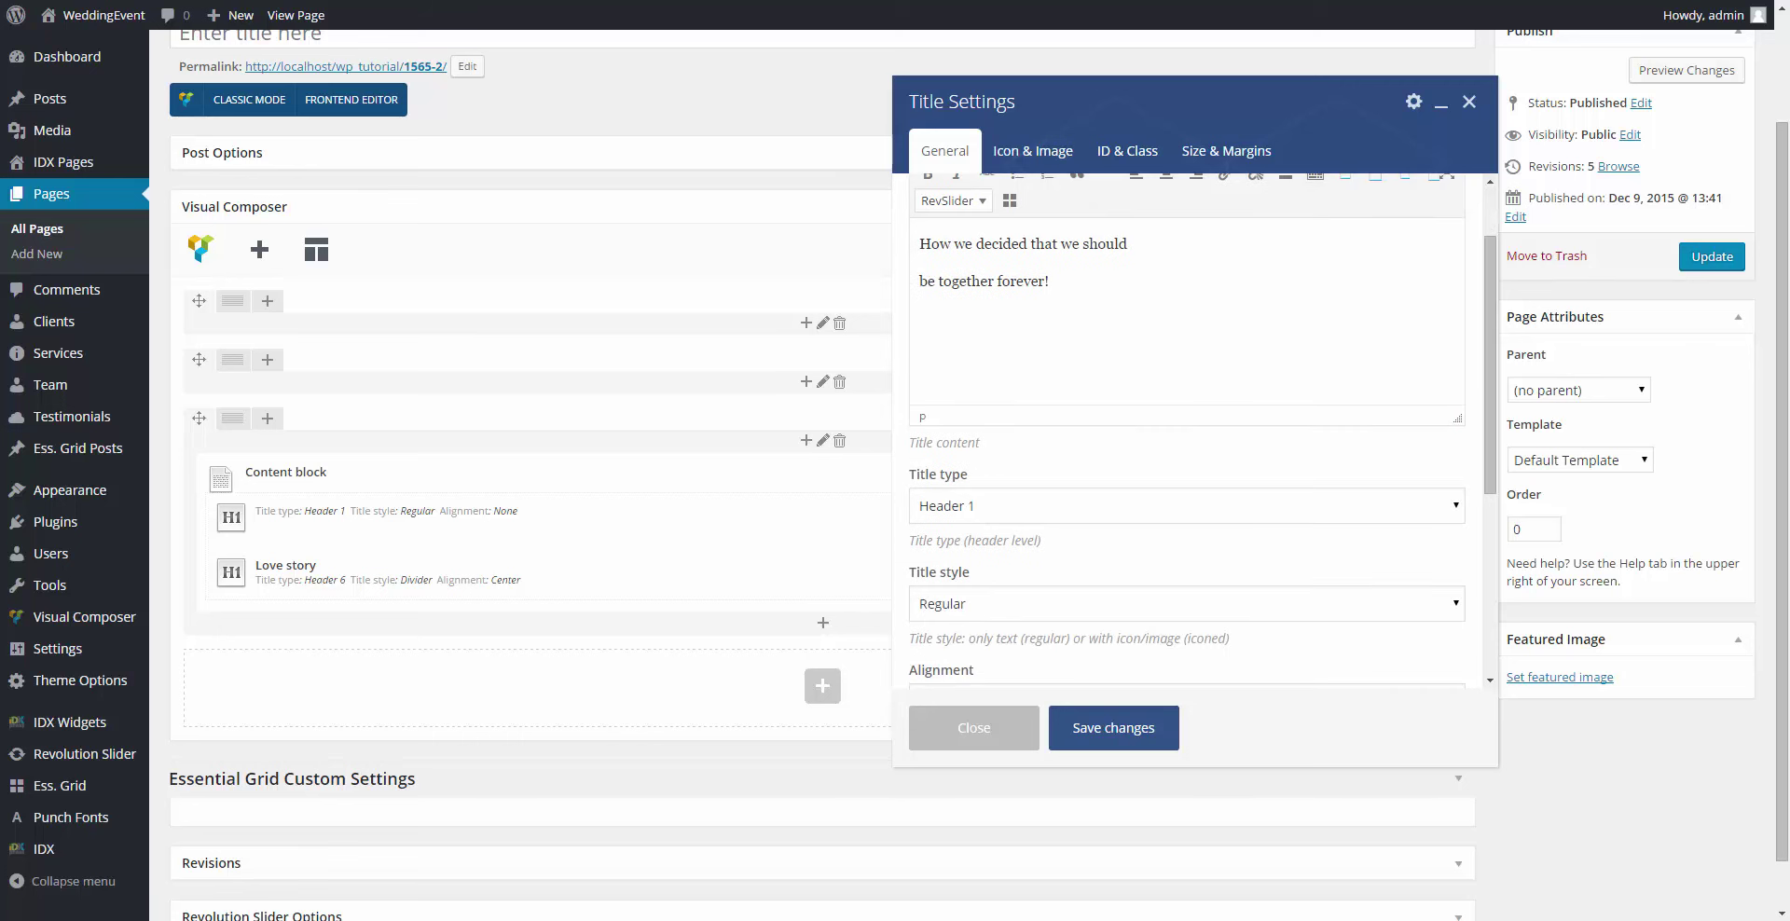
pyautogui.scroll(-1, 1208, 389)
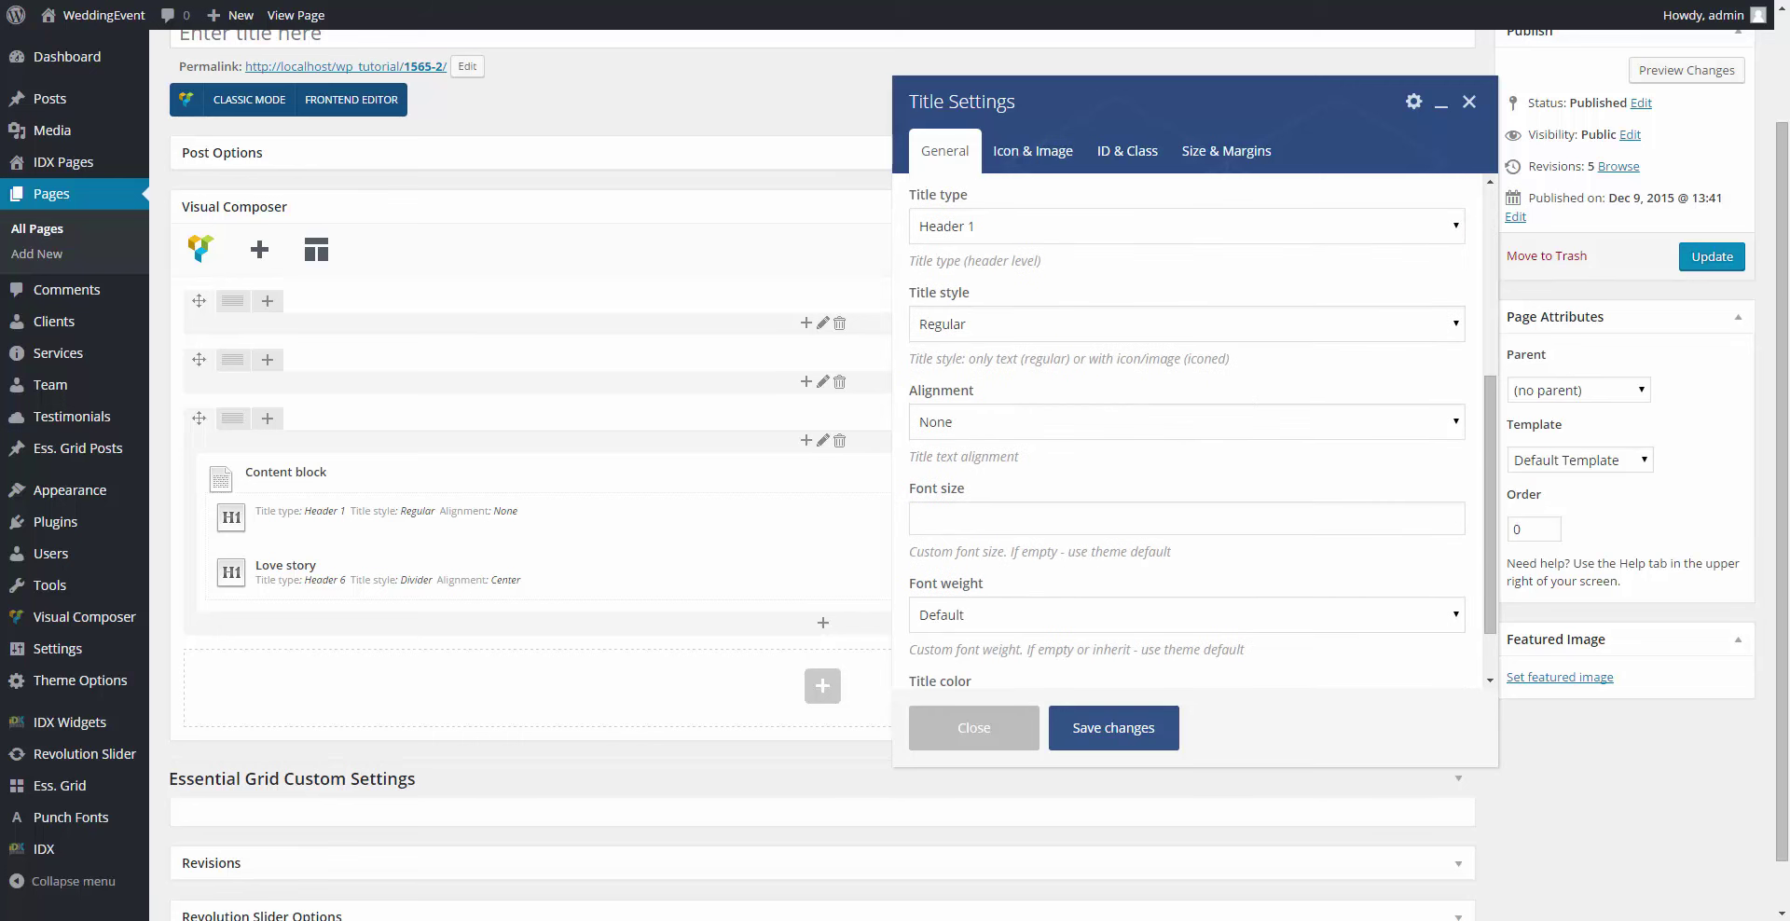
pyautogui.click(979, 214)
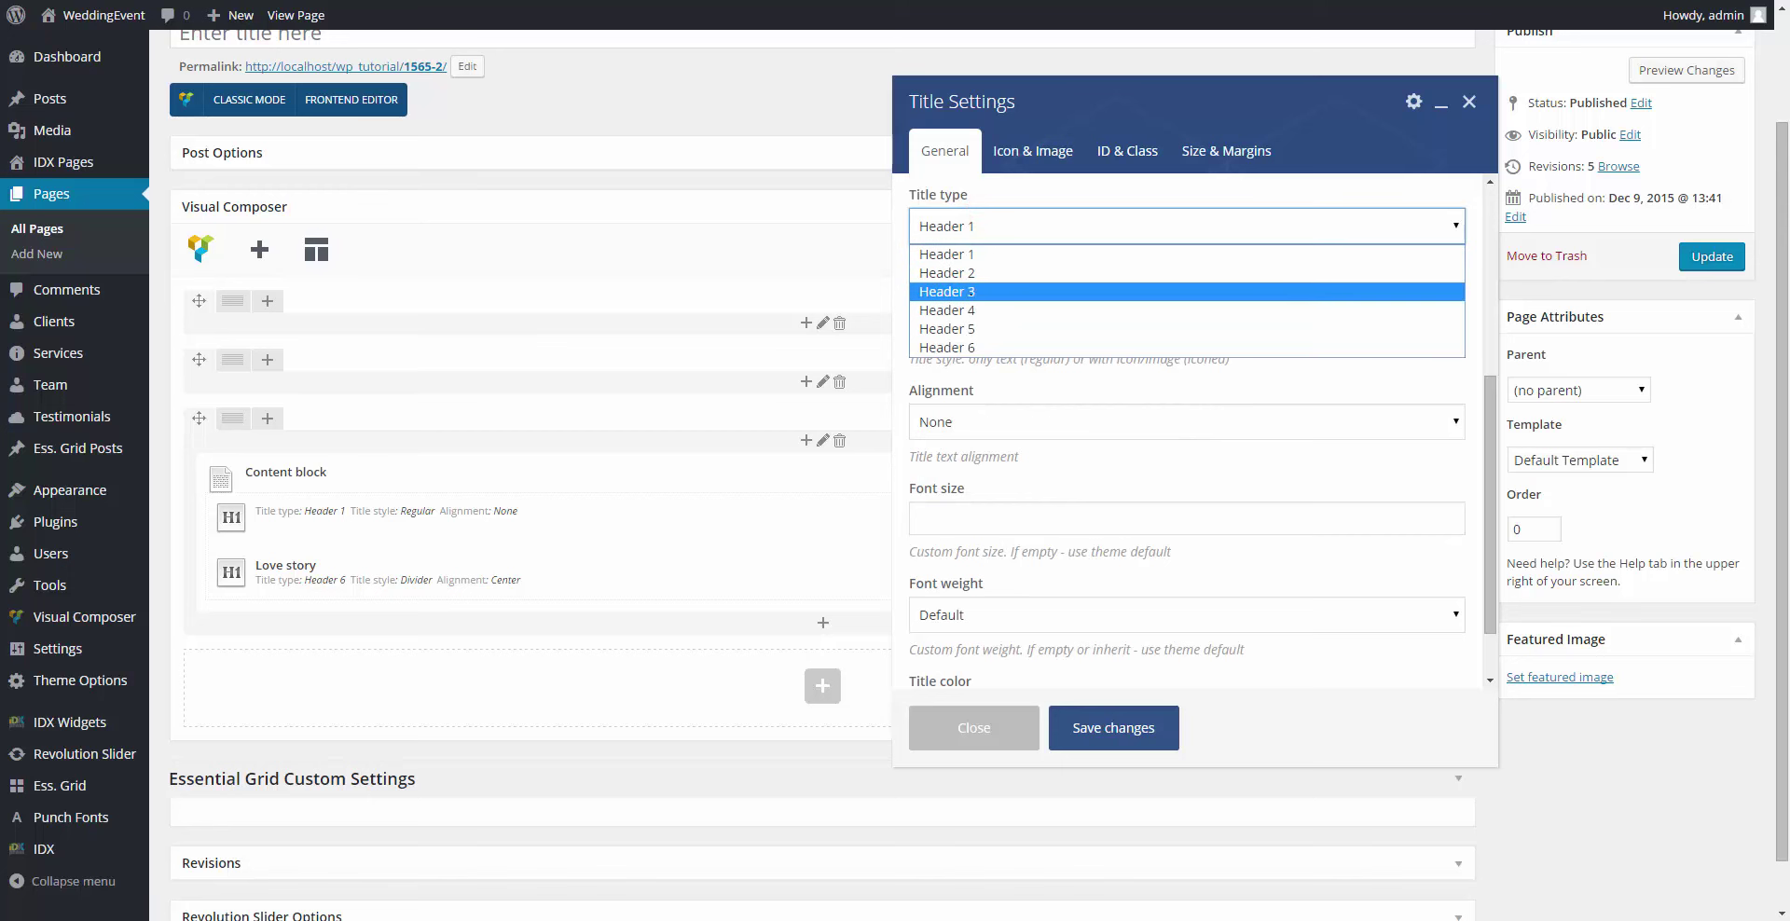
pyautogui.click(969, 290)
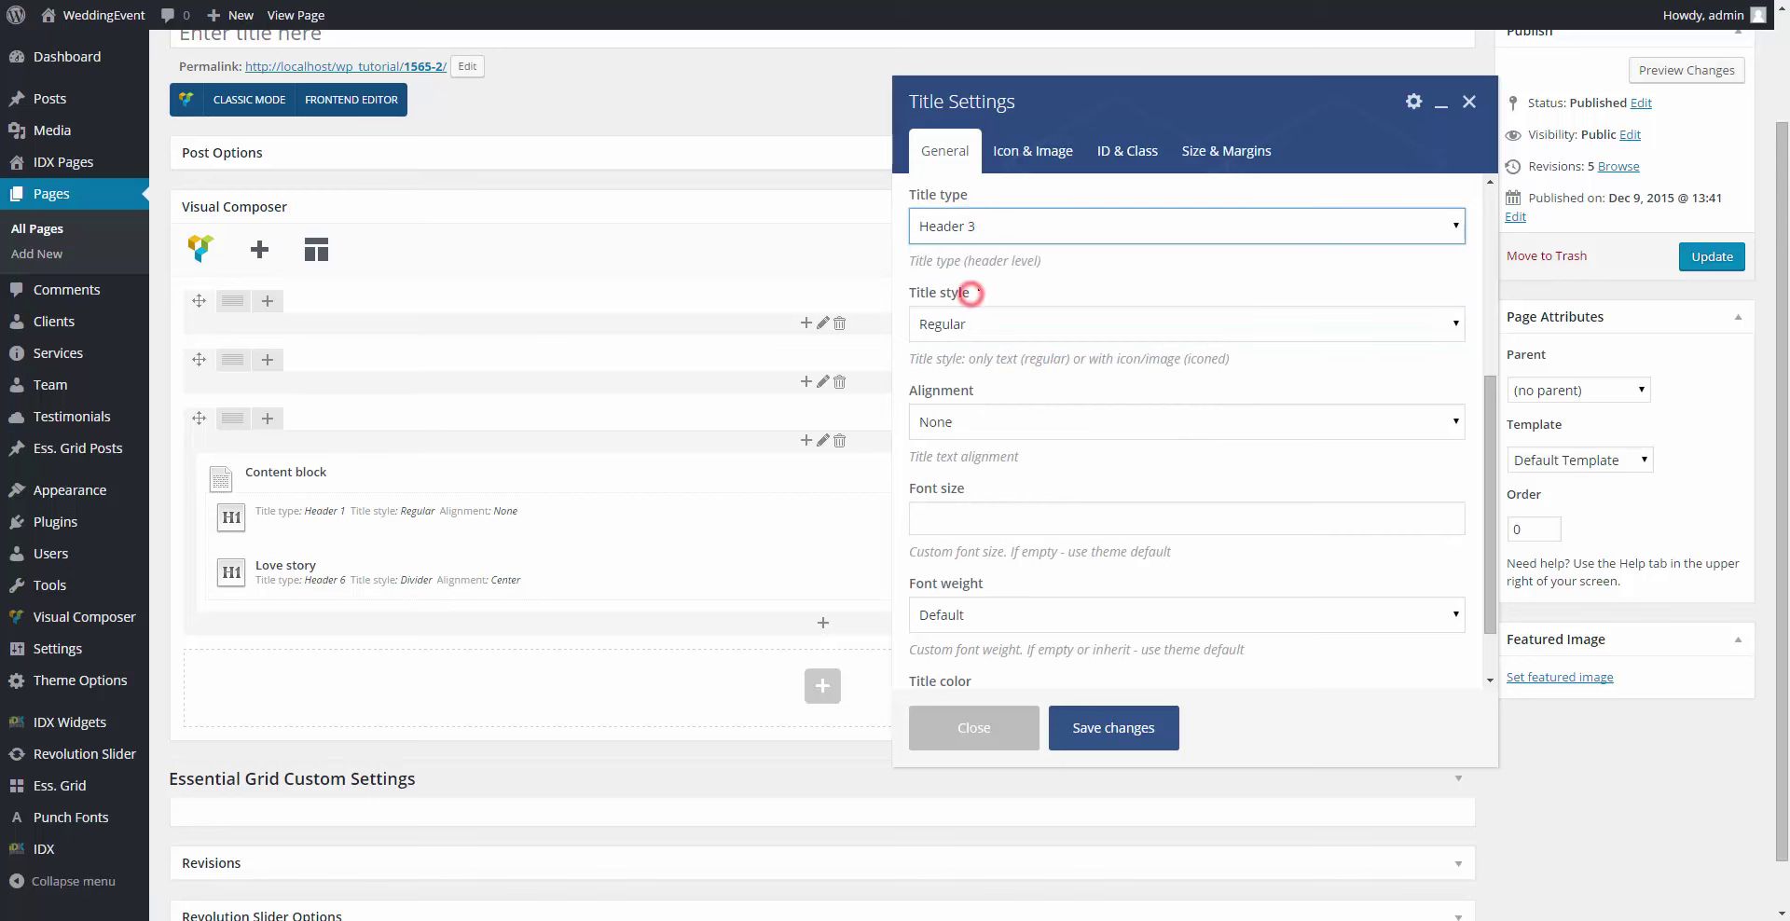
pyautogui.click(994, 419)
pyautogui.click(979, 478)
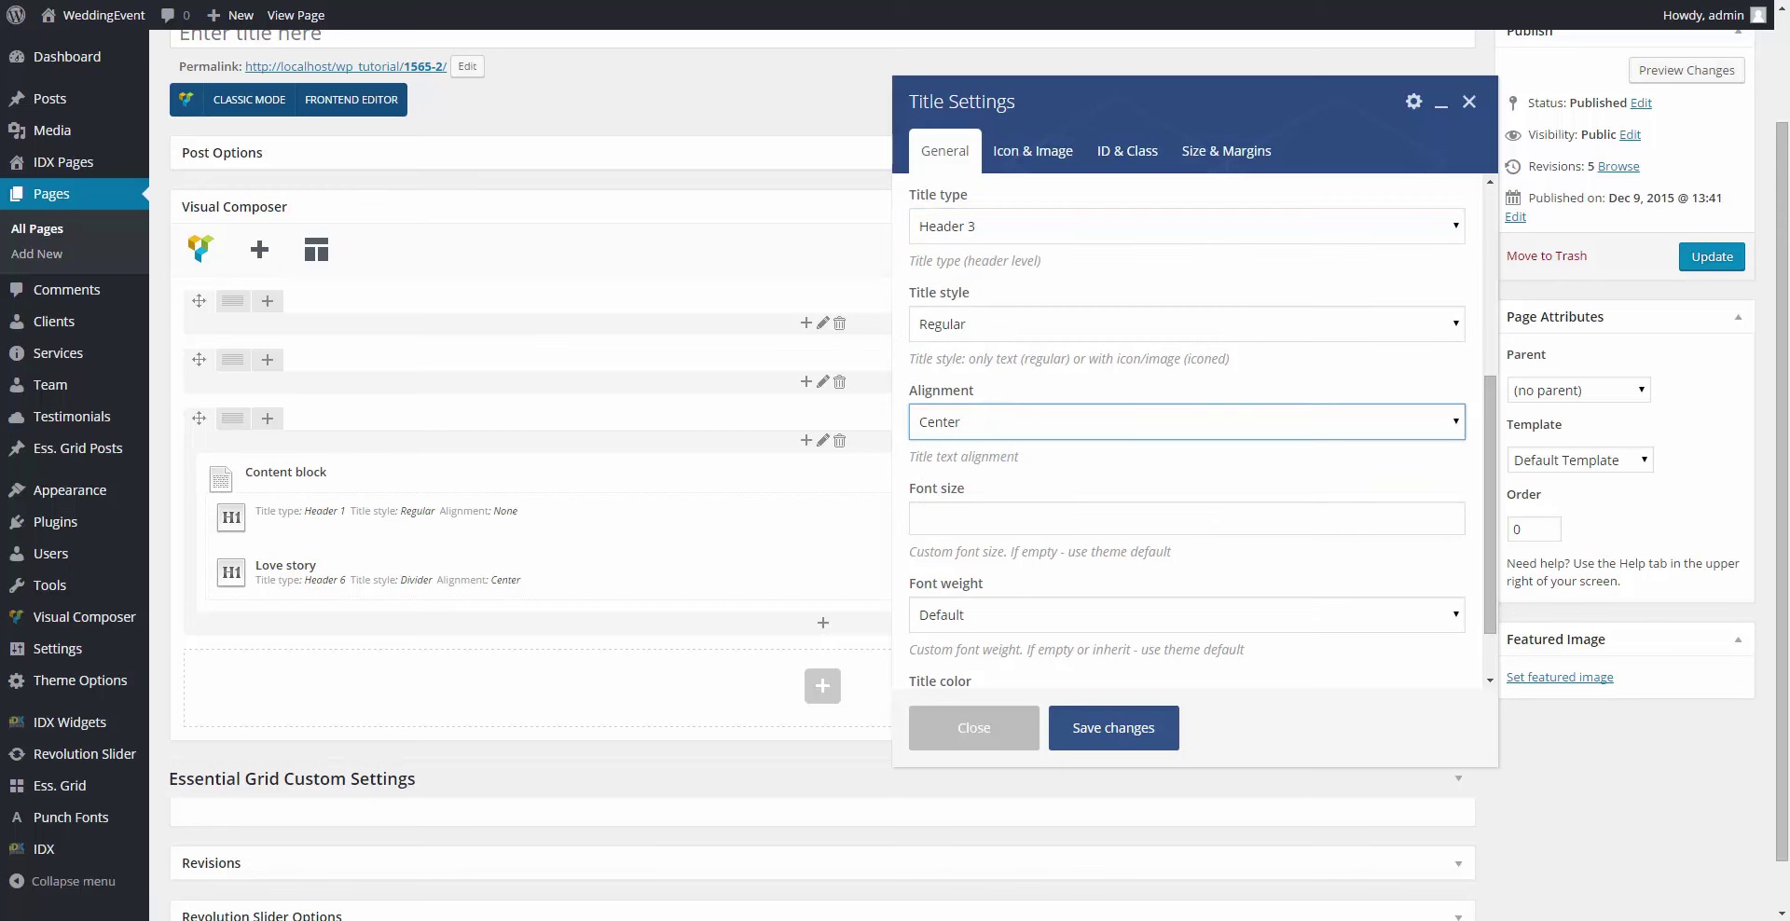
# Step: Set the title color of the Header 3 title to #ffffff
pyautogui.scroll(-1, 1003, 568)
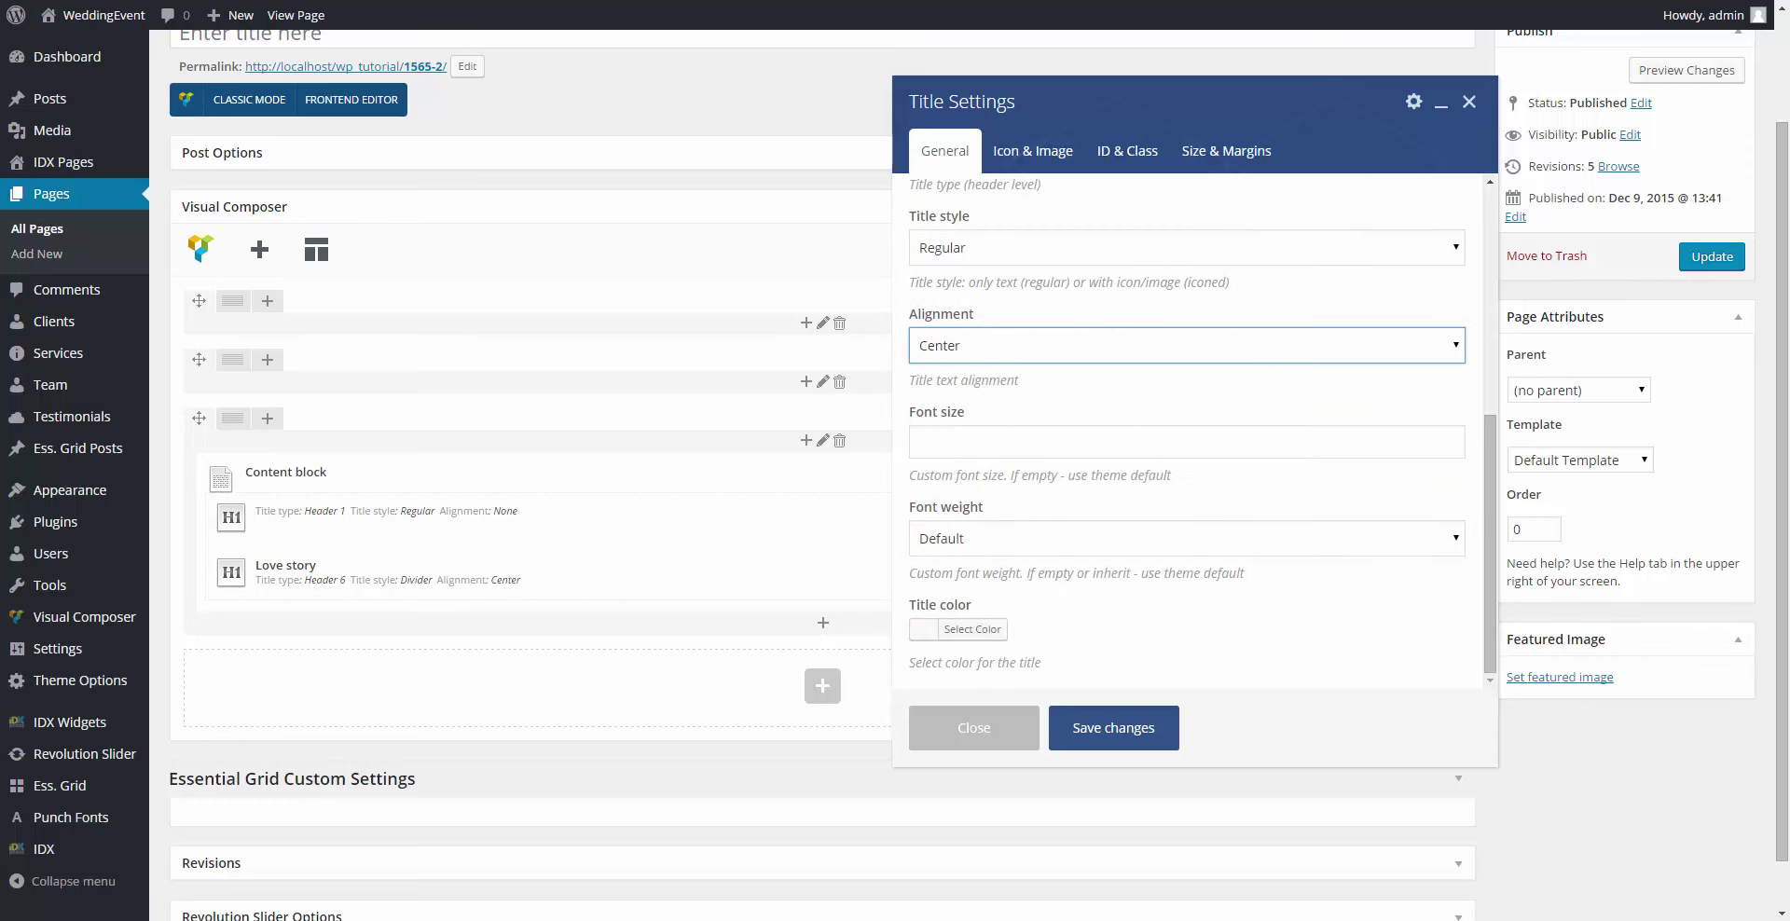
pyautogui.click(972, 629)
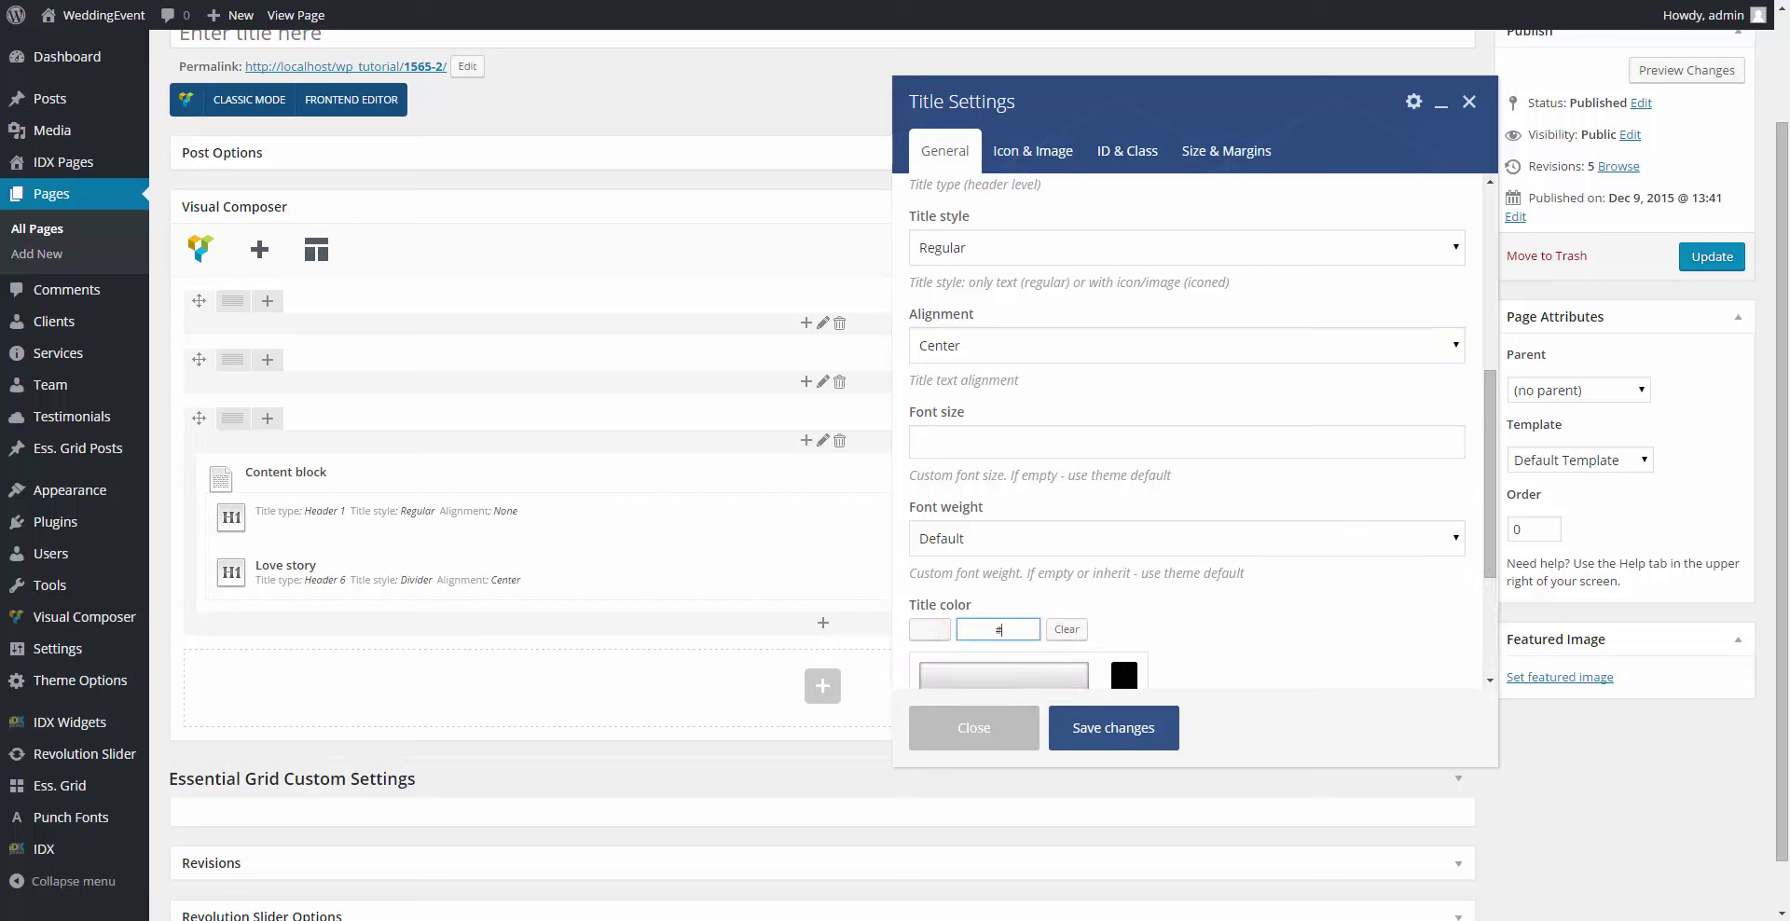
pyautogui.write('#ffffff')
pyautogui.click(1180, 607)
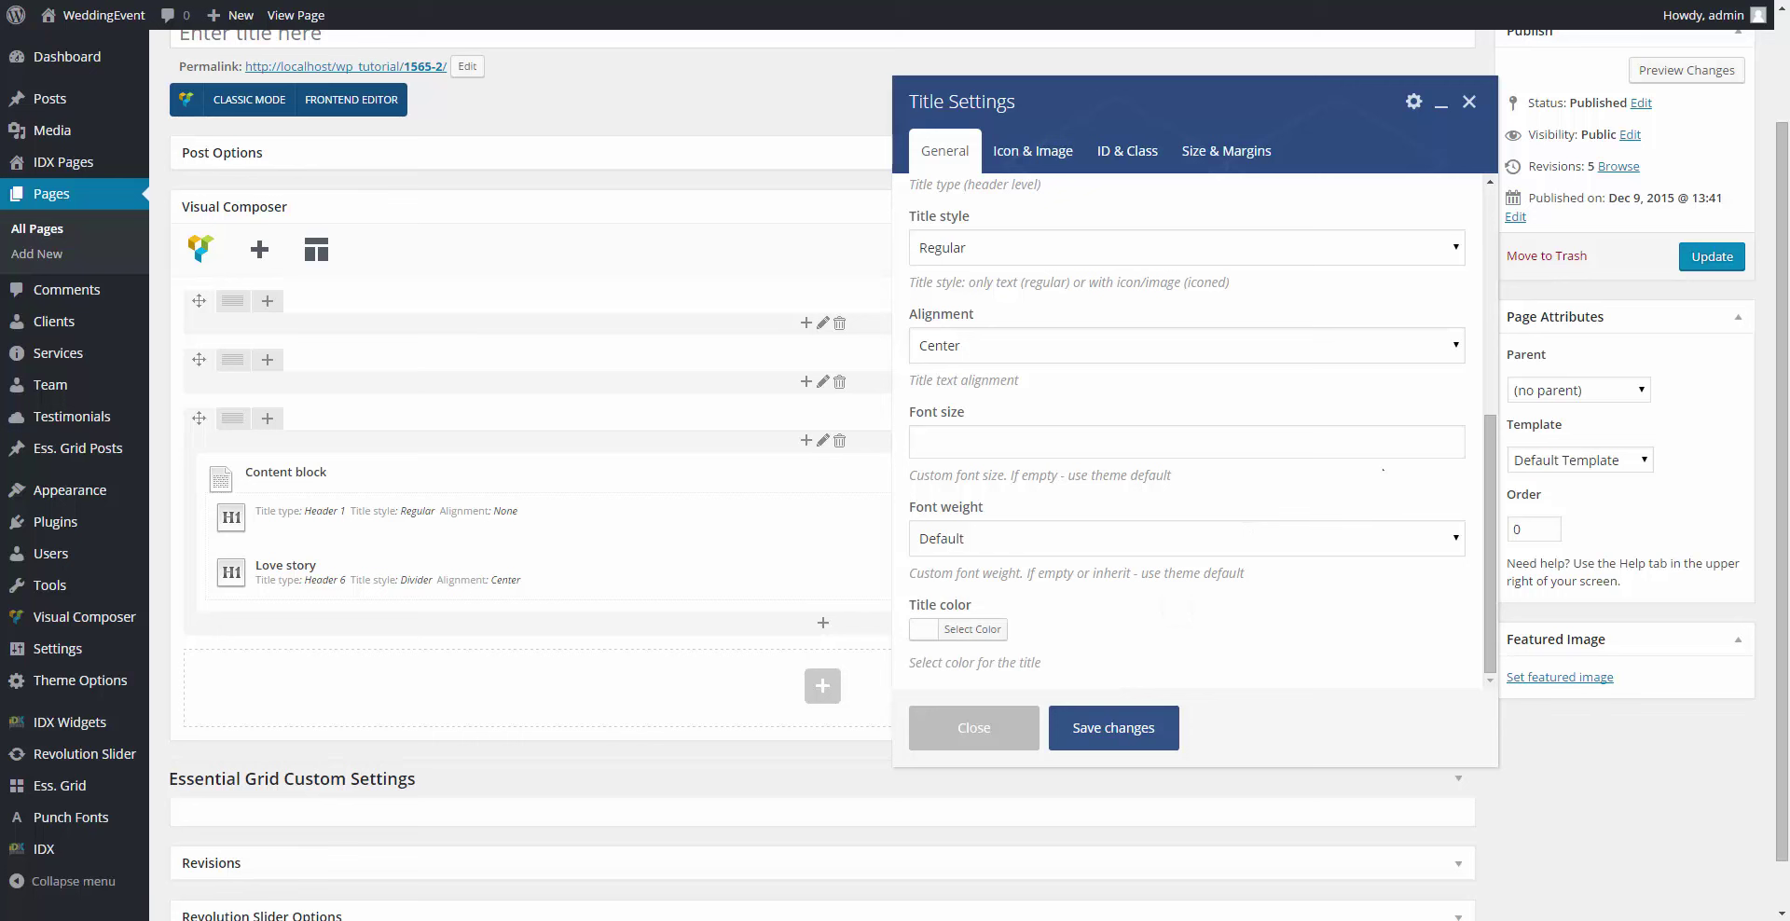
pyautogui.scroll(2, 1382, 469)
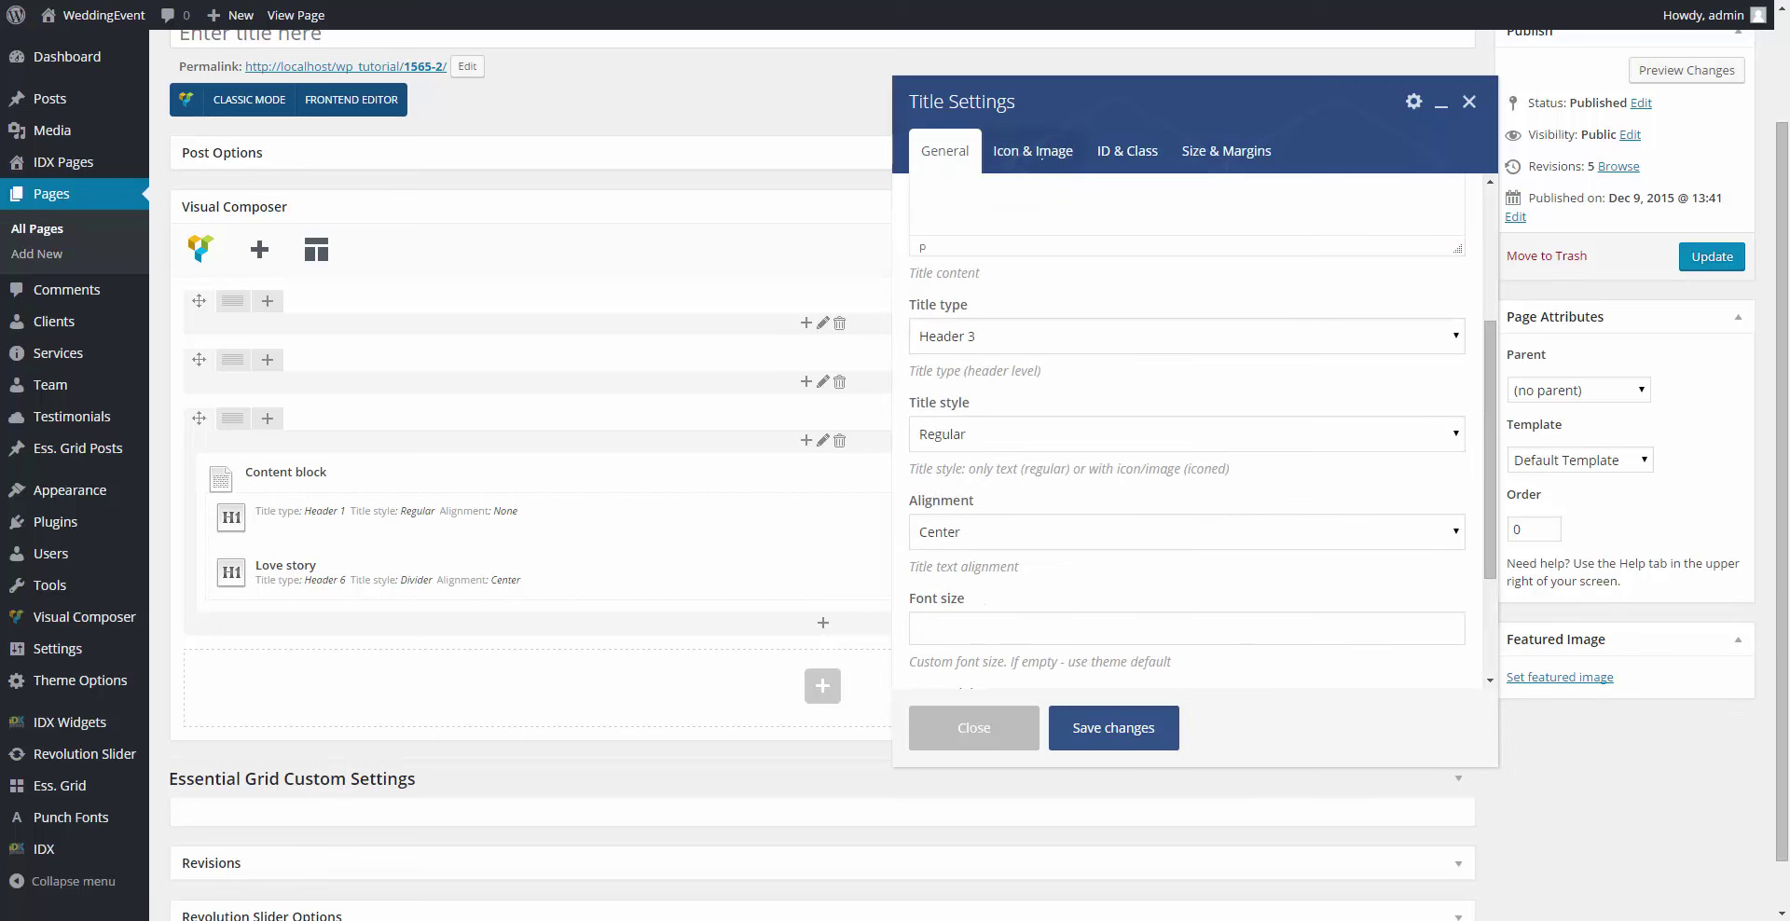
# Step: Give the title the CSS styles "margin-top: 0.8em; line-height: 1em; overflow: visible; margin-bottom: 1.1em;" and save it with inherited margins
pyautogui.click(1042, 157)
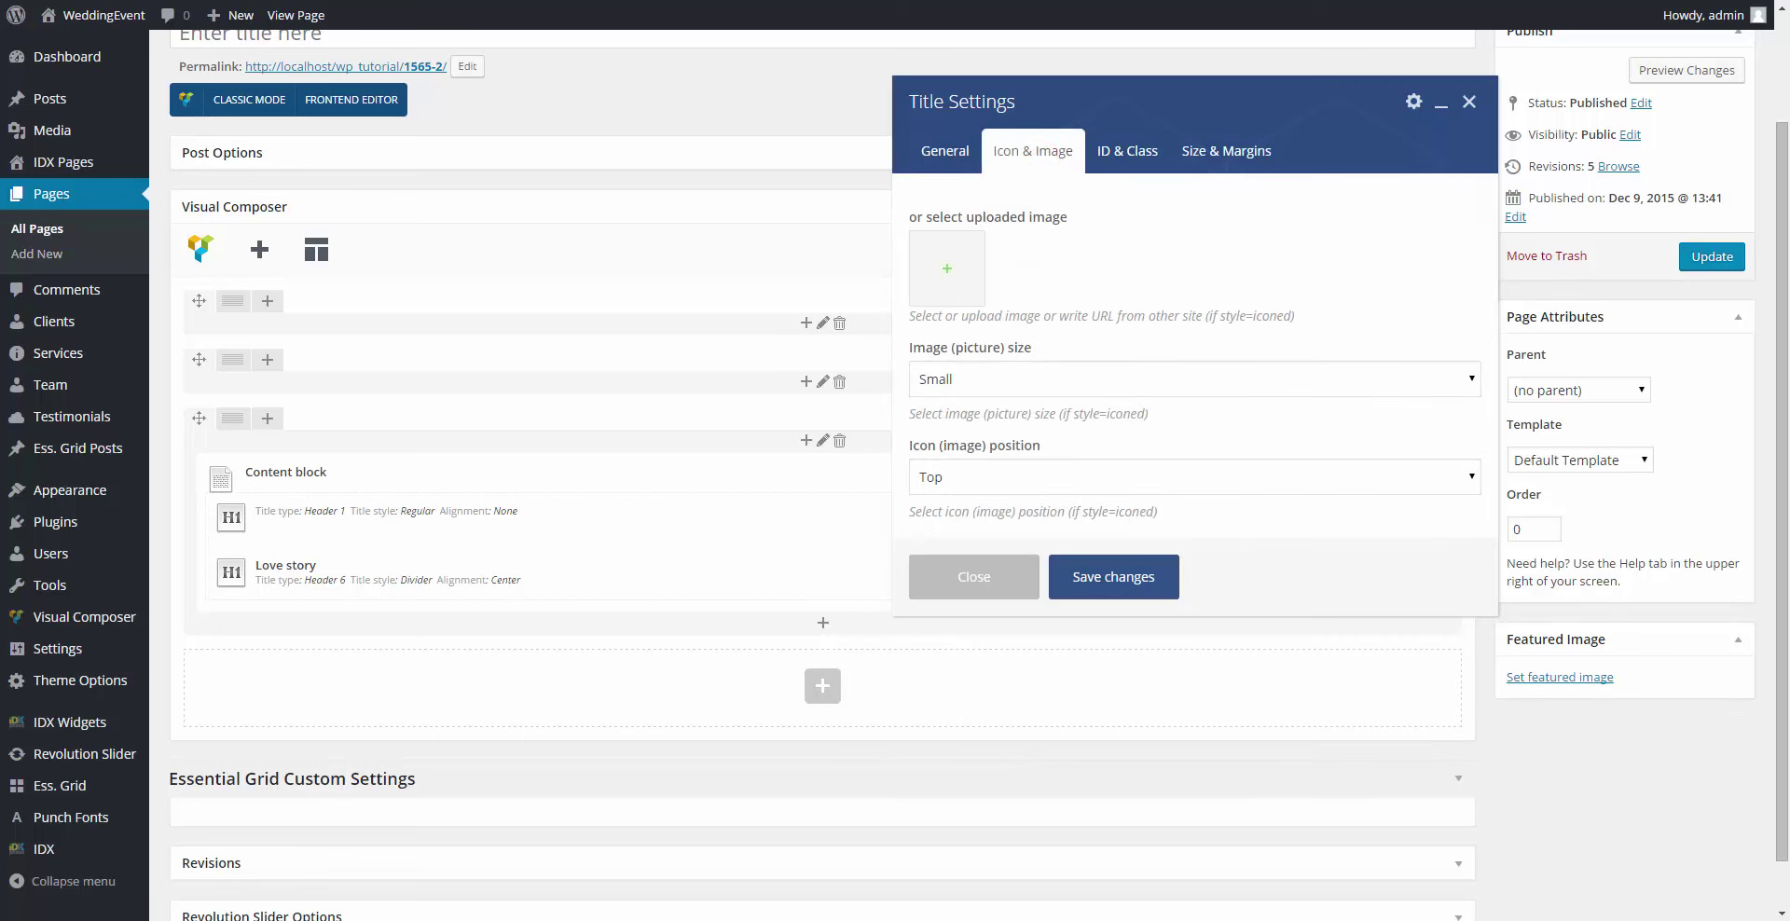
pyautogui.click(1120, 159)
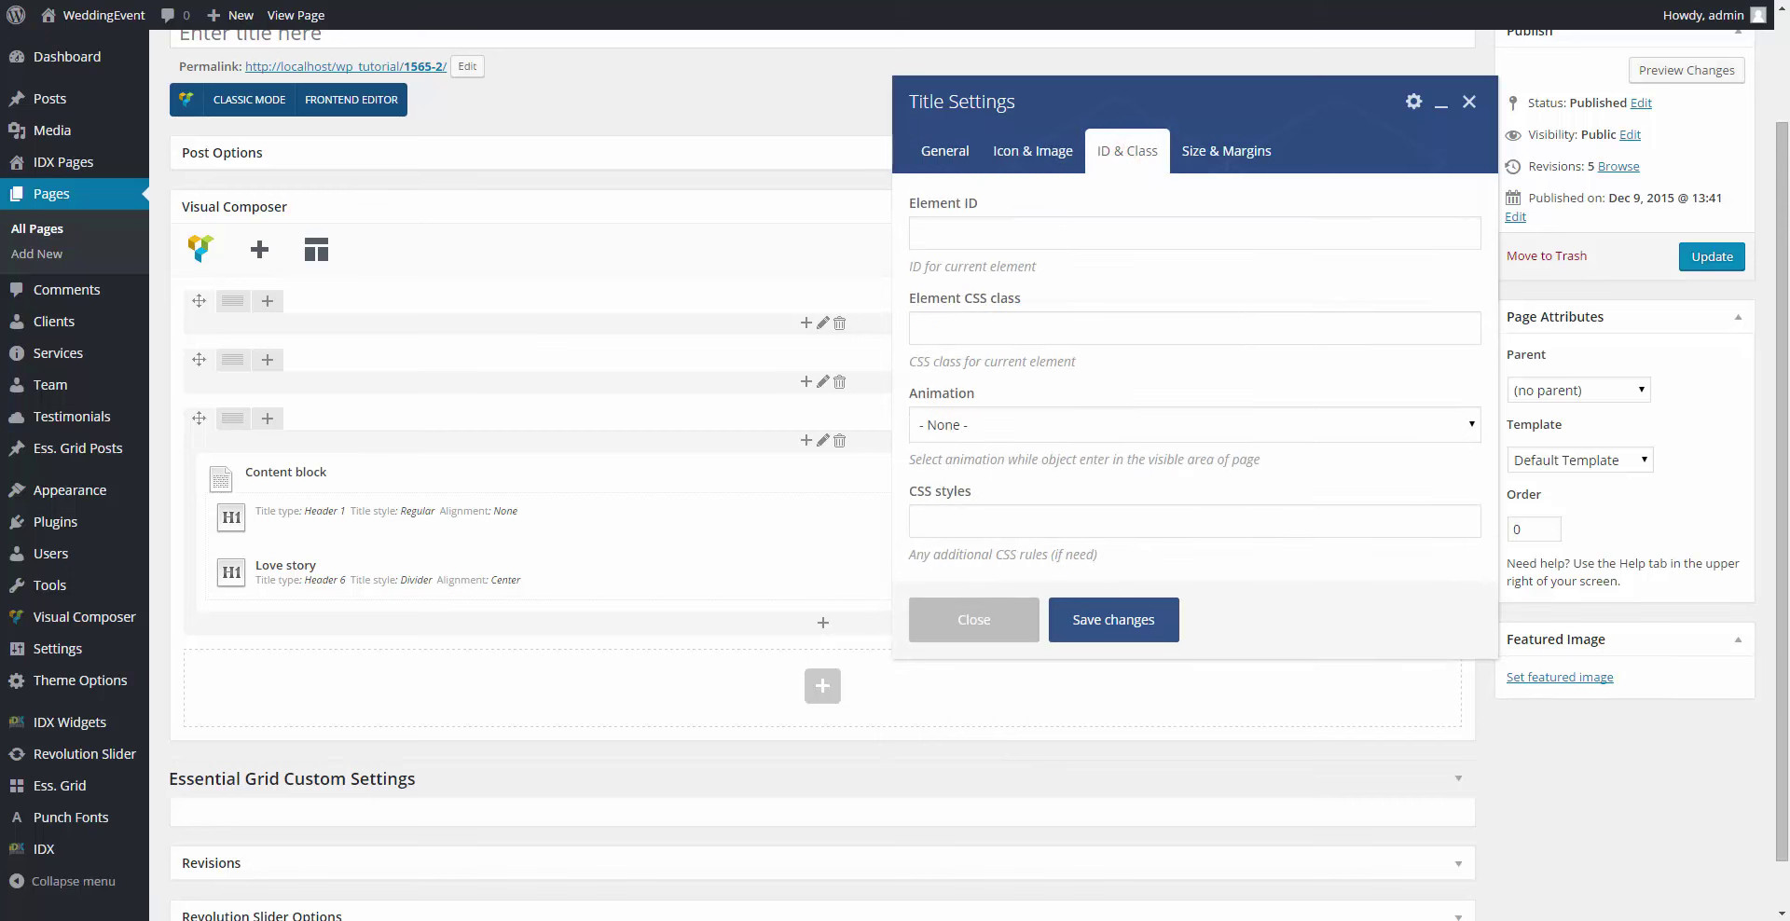
pyautogui.click(1090, 518)
pyautogui.write('mar')
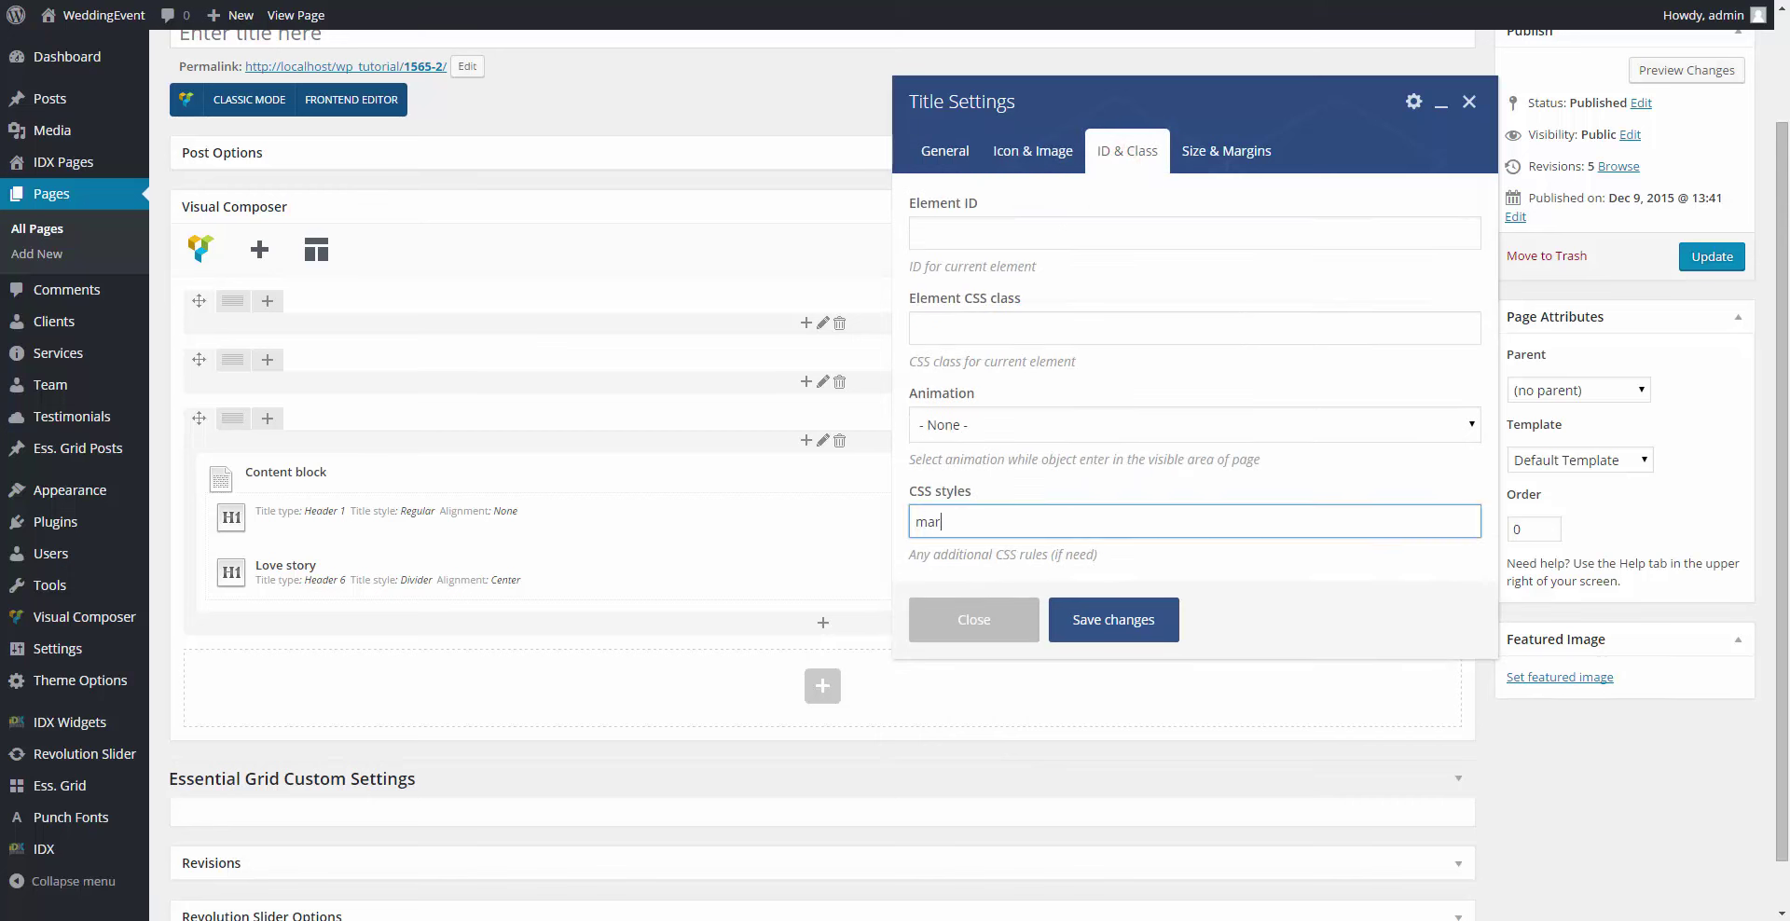
pyautogui.write('gin-top: 0.8em; line-height')
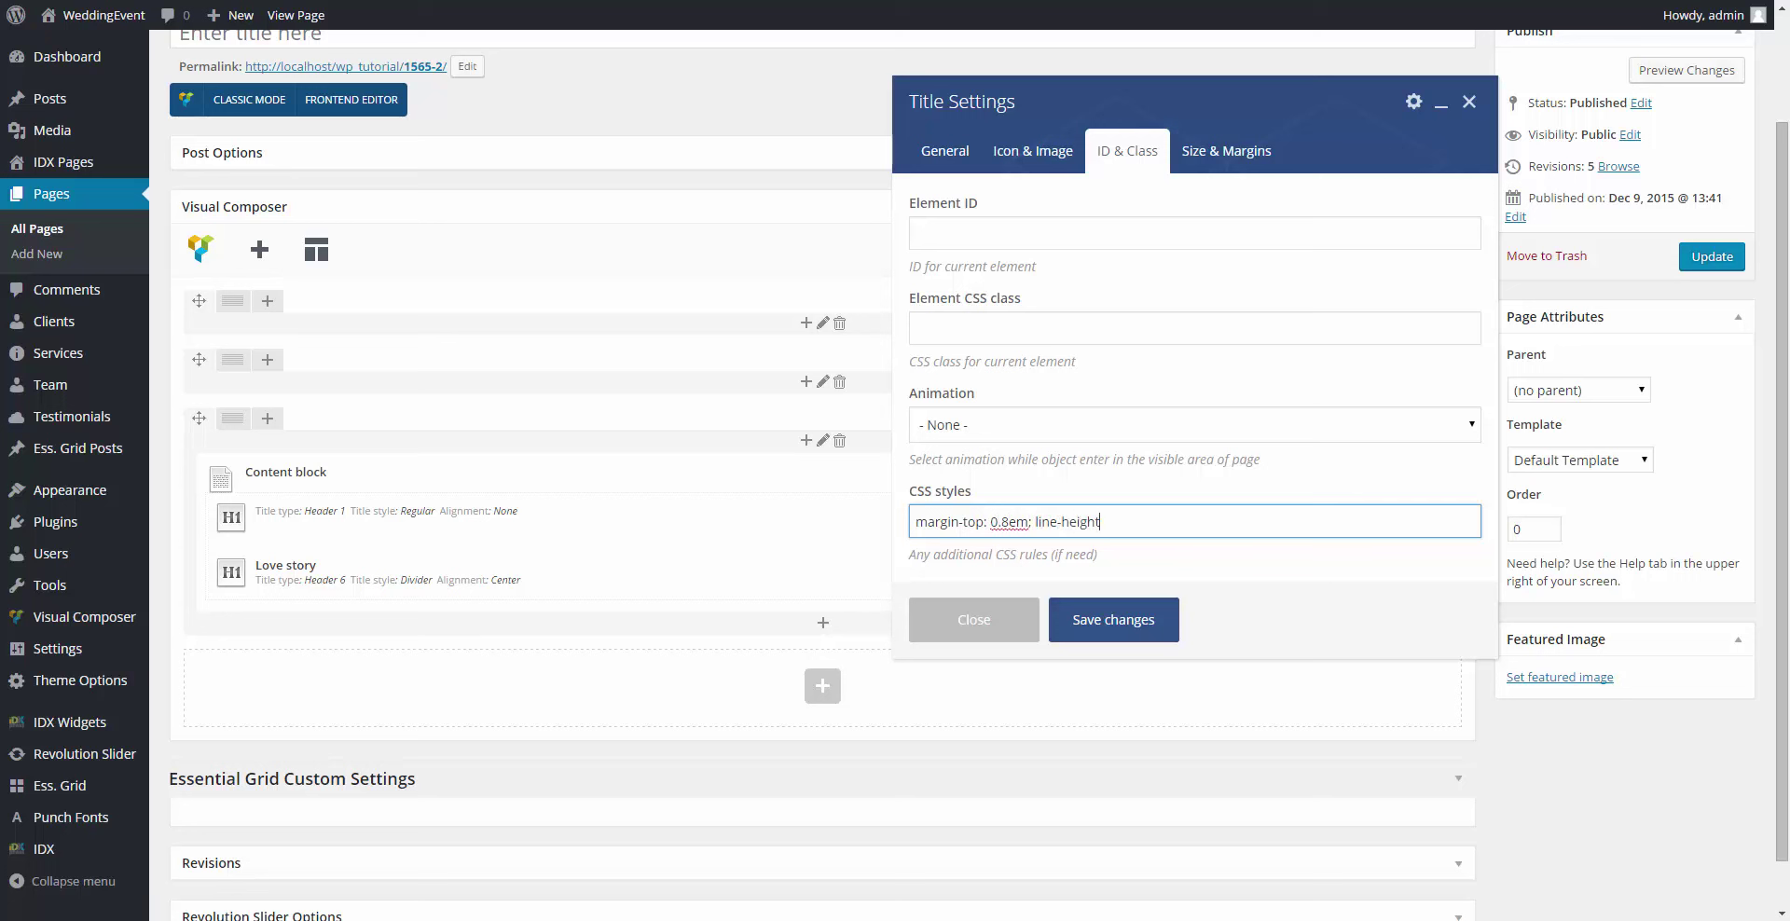
pyautogui.write(': 1em; overflow: visible; margin-bottom')
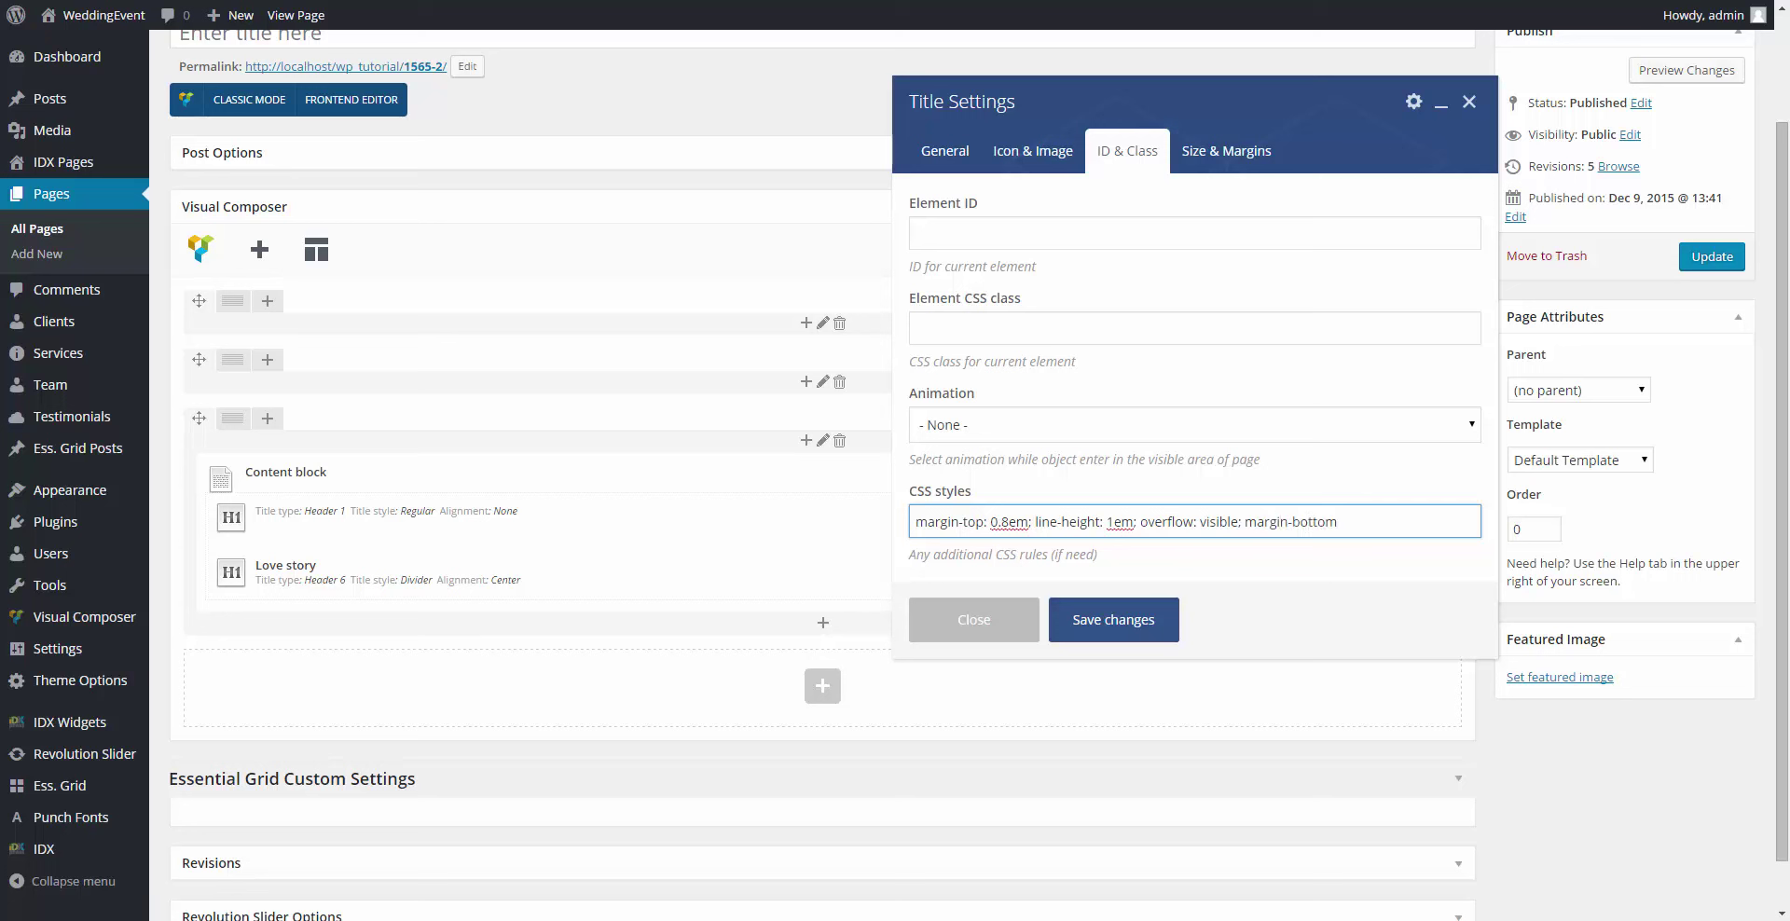
pyautogui.write(': 1.1em;')
pyautogui.click(1221, 149)
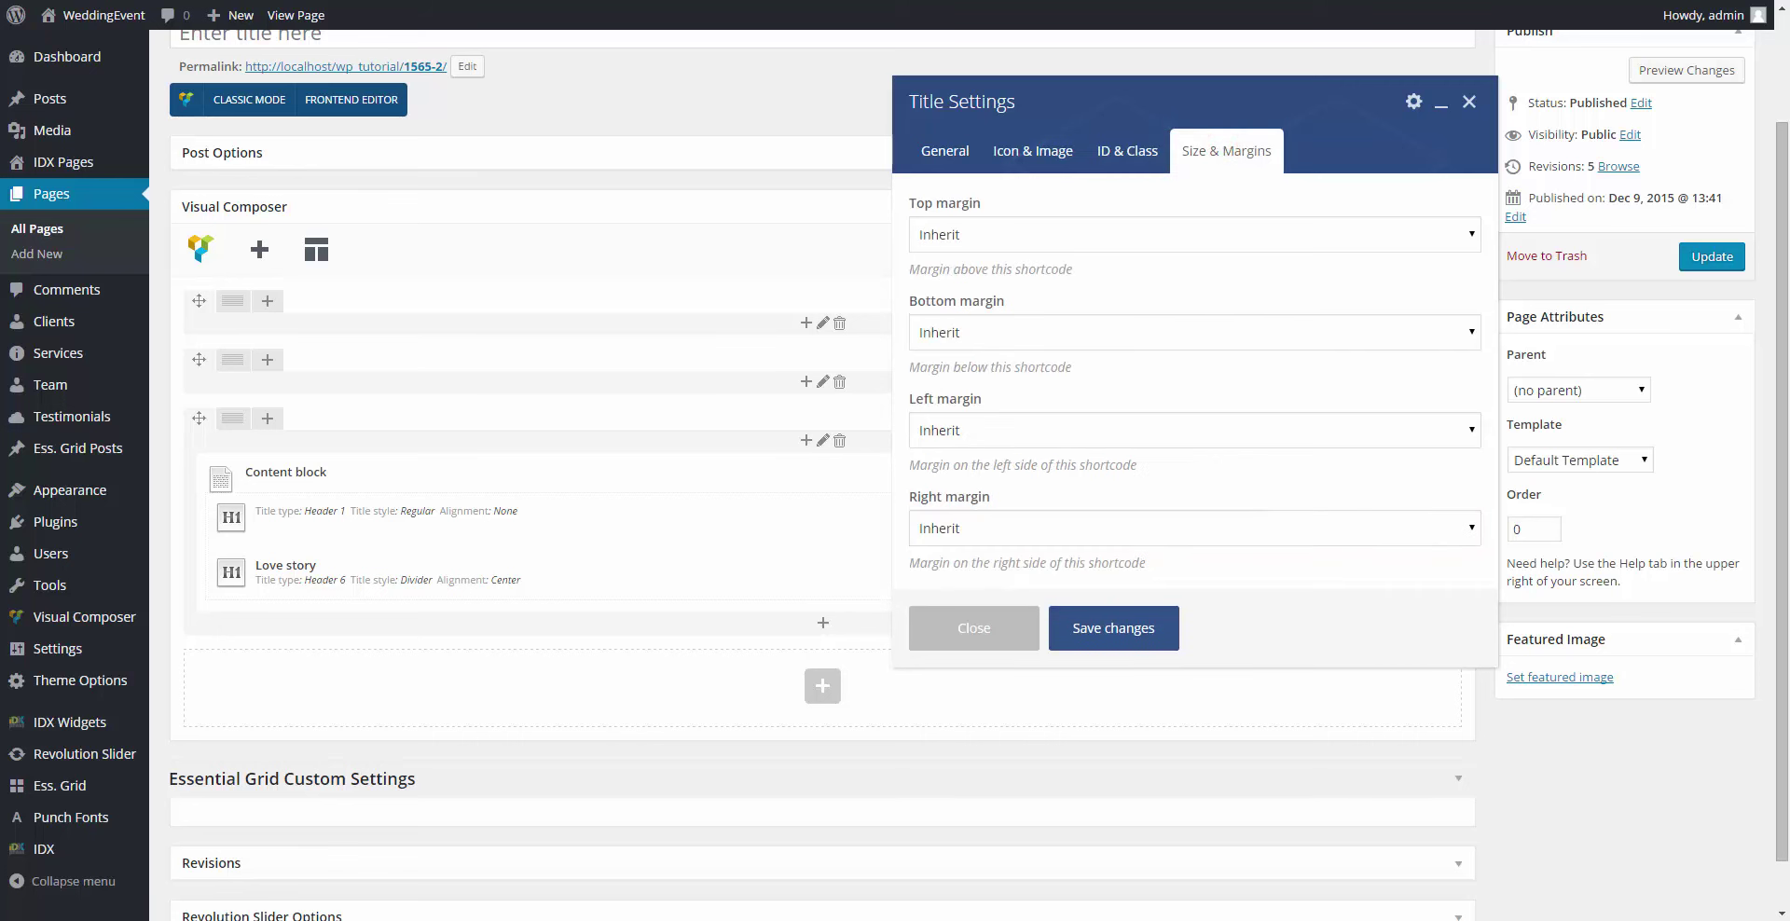
pyautogui.click(1123, 631)
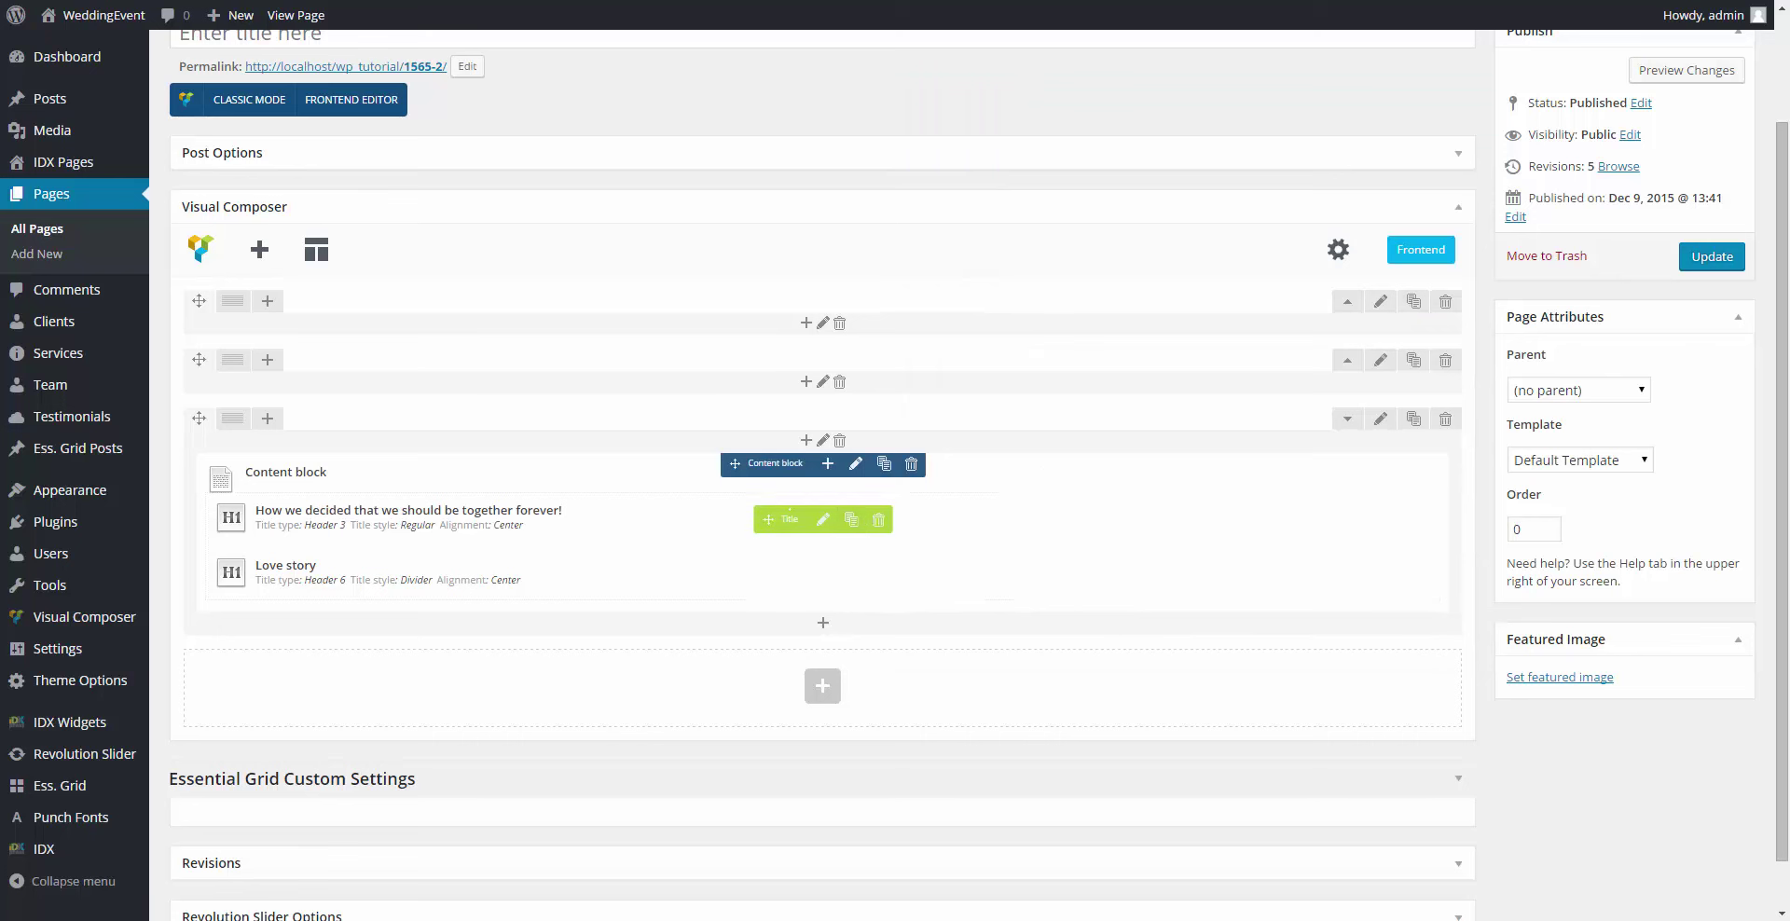
# Step: Move the "How we decided..." title below "Love story" and add a Columns element to the content block
pyautogui.moveTo(781, 516); pyautogui.dragTo(785, 578)
pyautogui.click(827, 463)
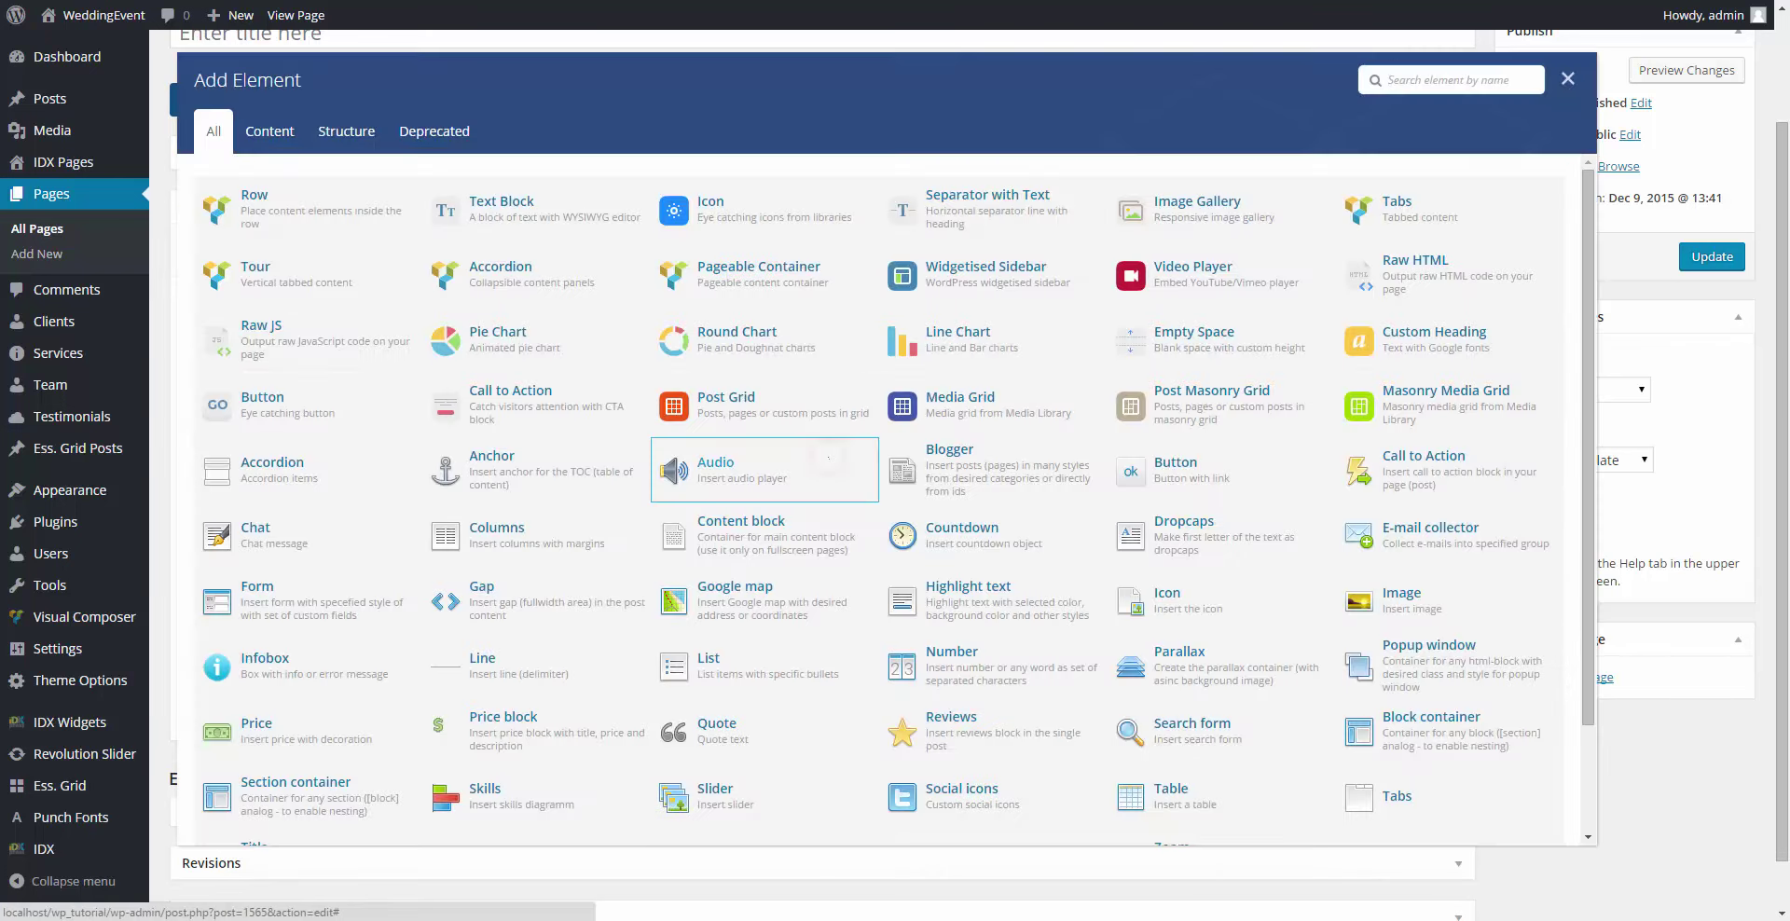
pyautogui.write('col')
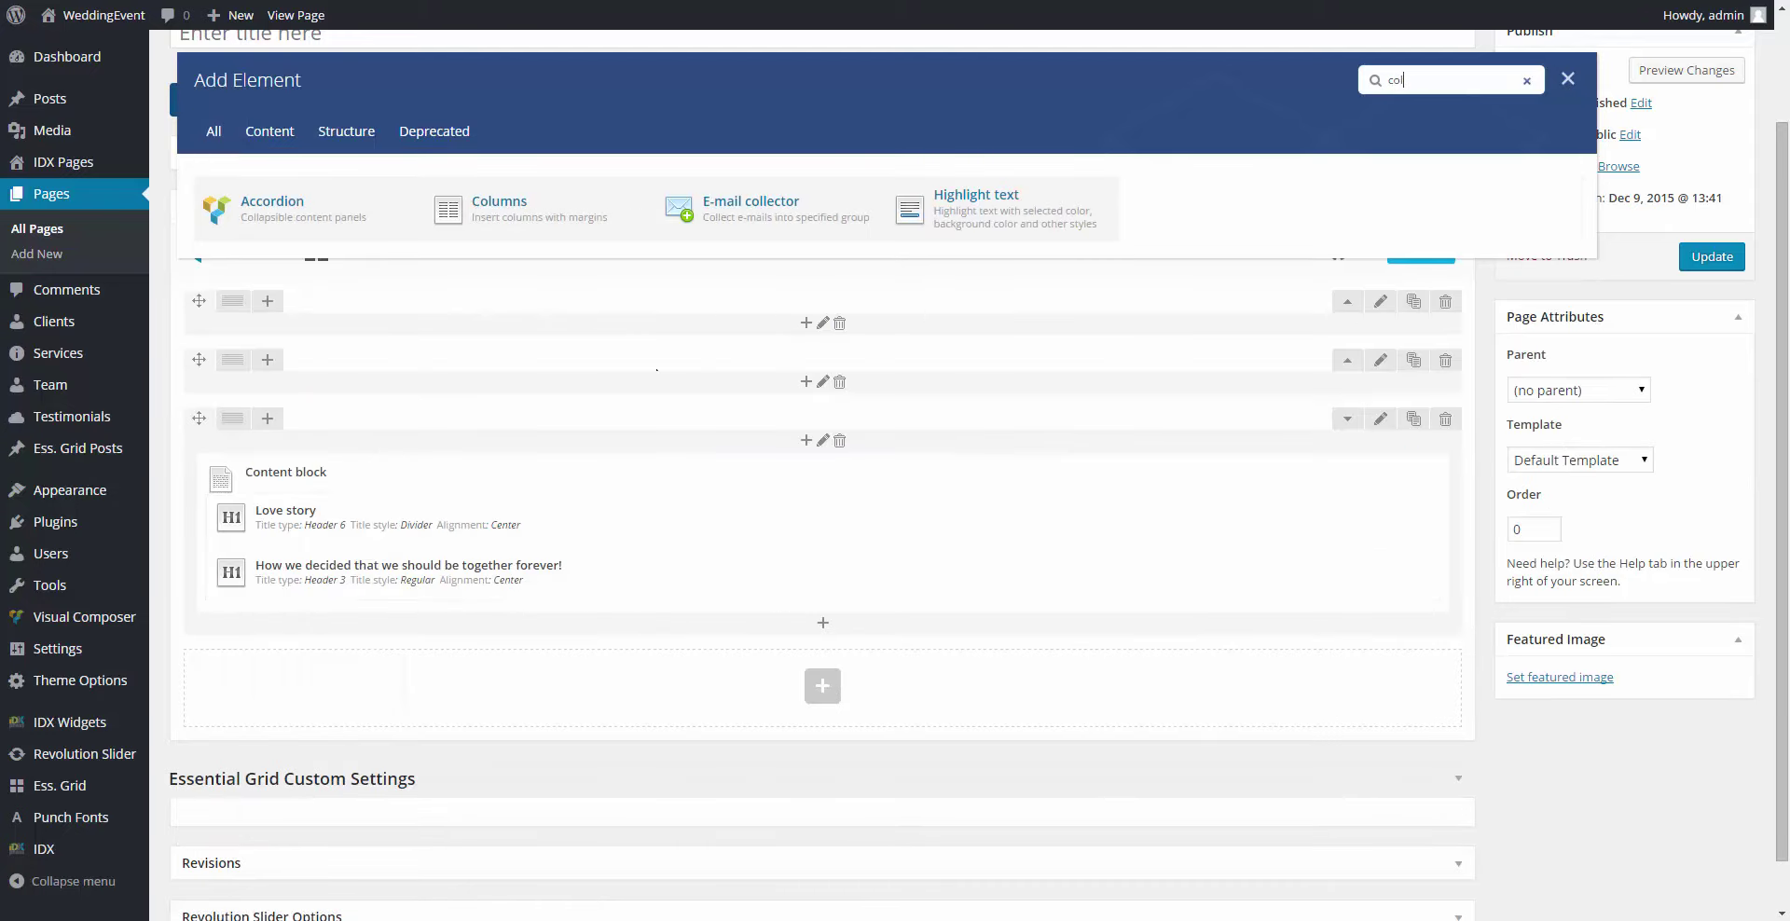
pyautogui.click(548, 200)
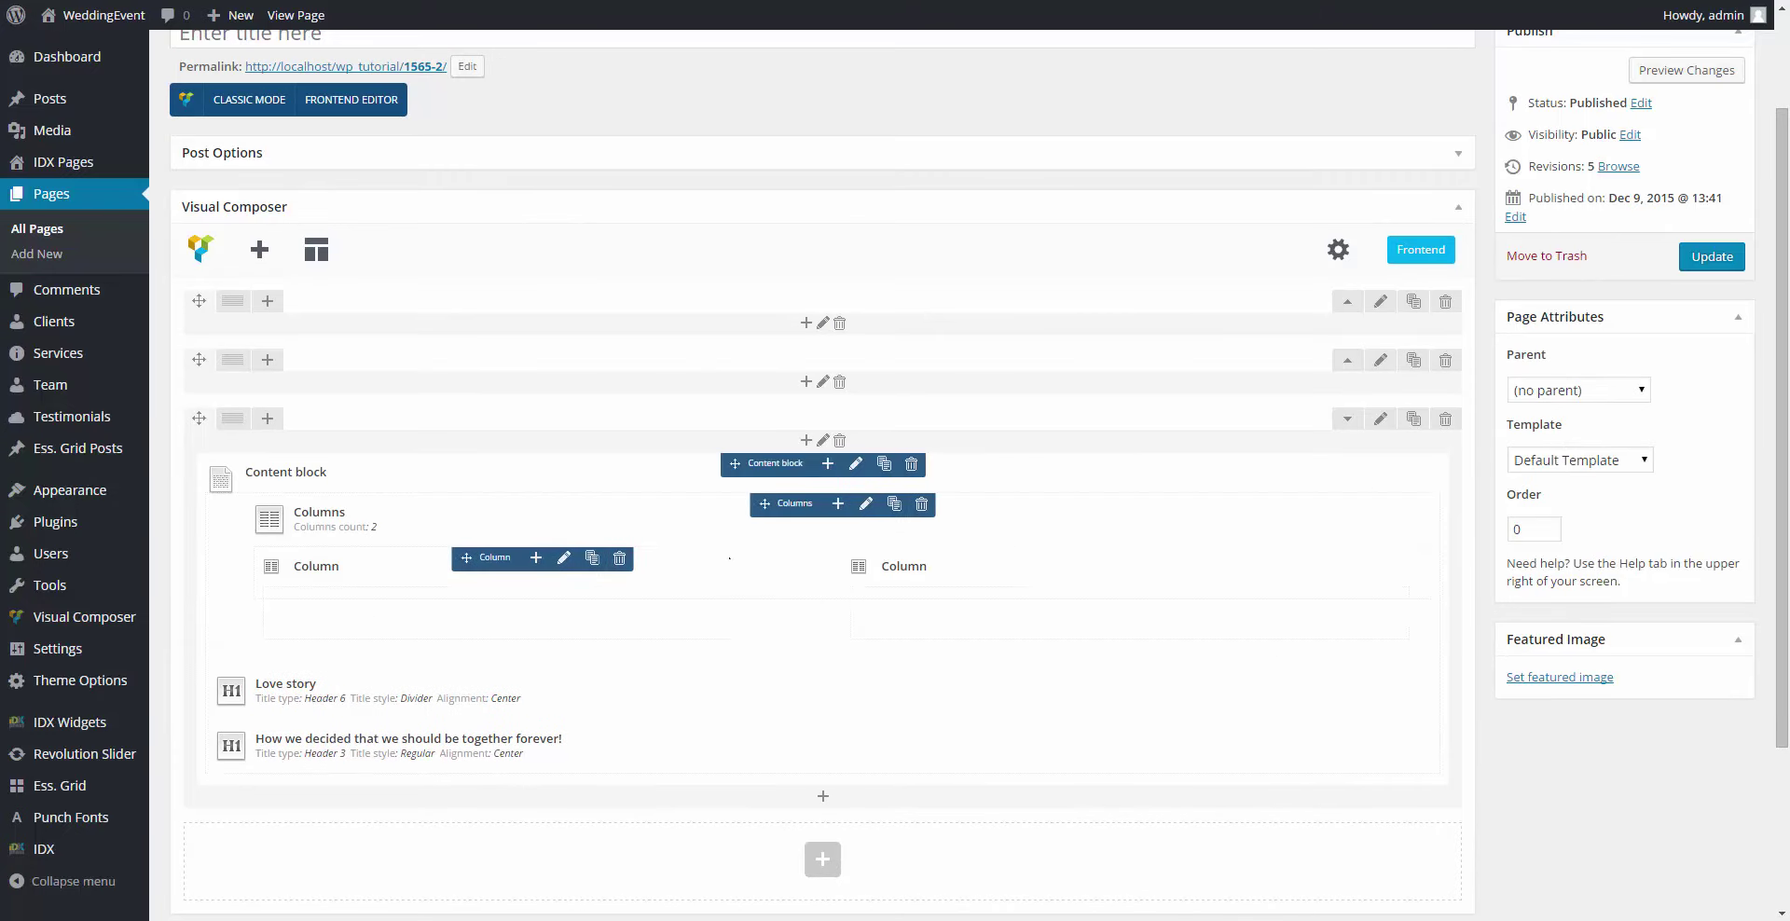
# Step: Set the Columns element's count to 3 and its CSS class to "forever", and save it with inherited margins
pyautogui.click(865, 504)
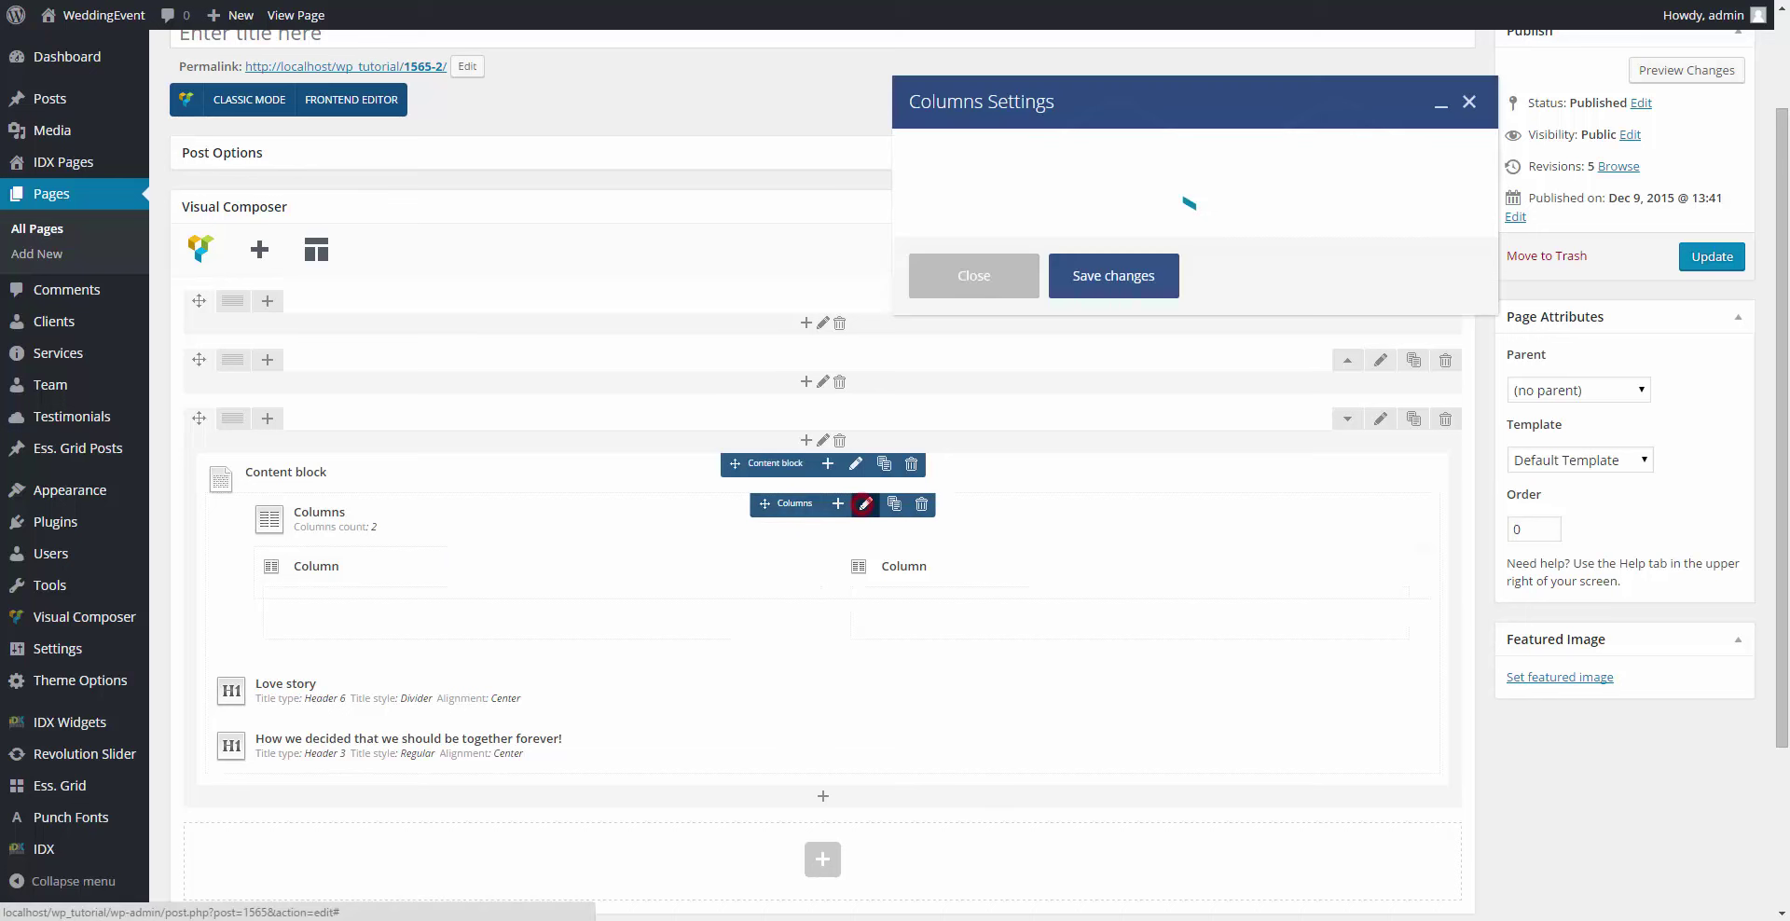
pyautogui.doubleClick(943, 237)
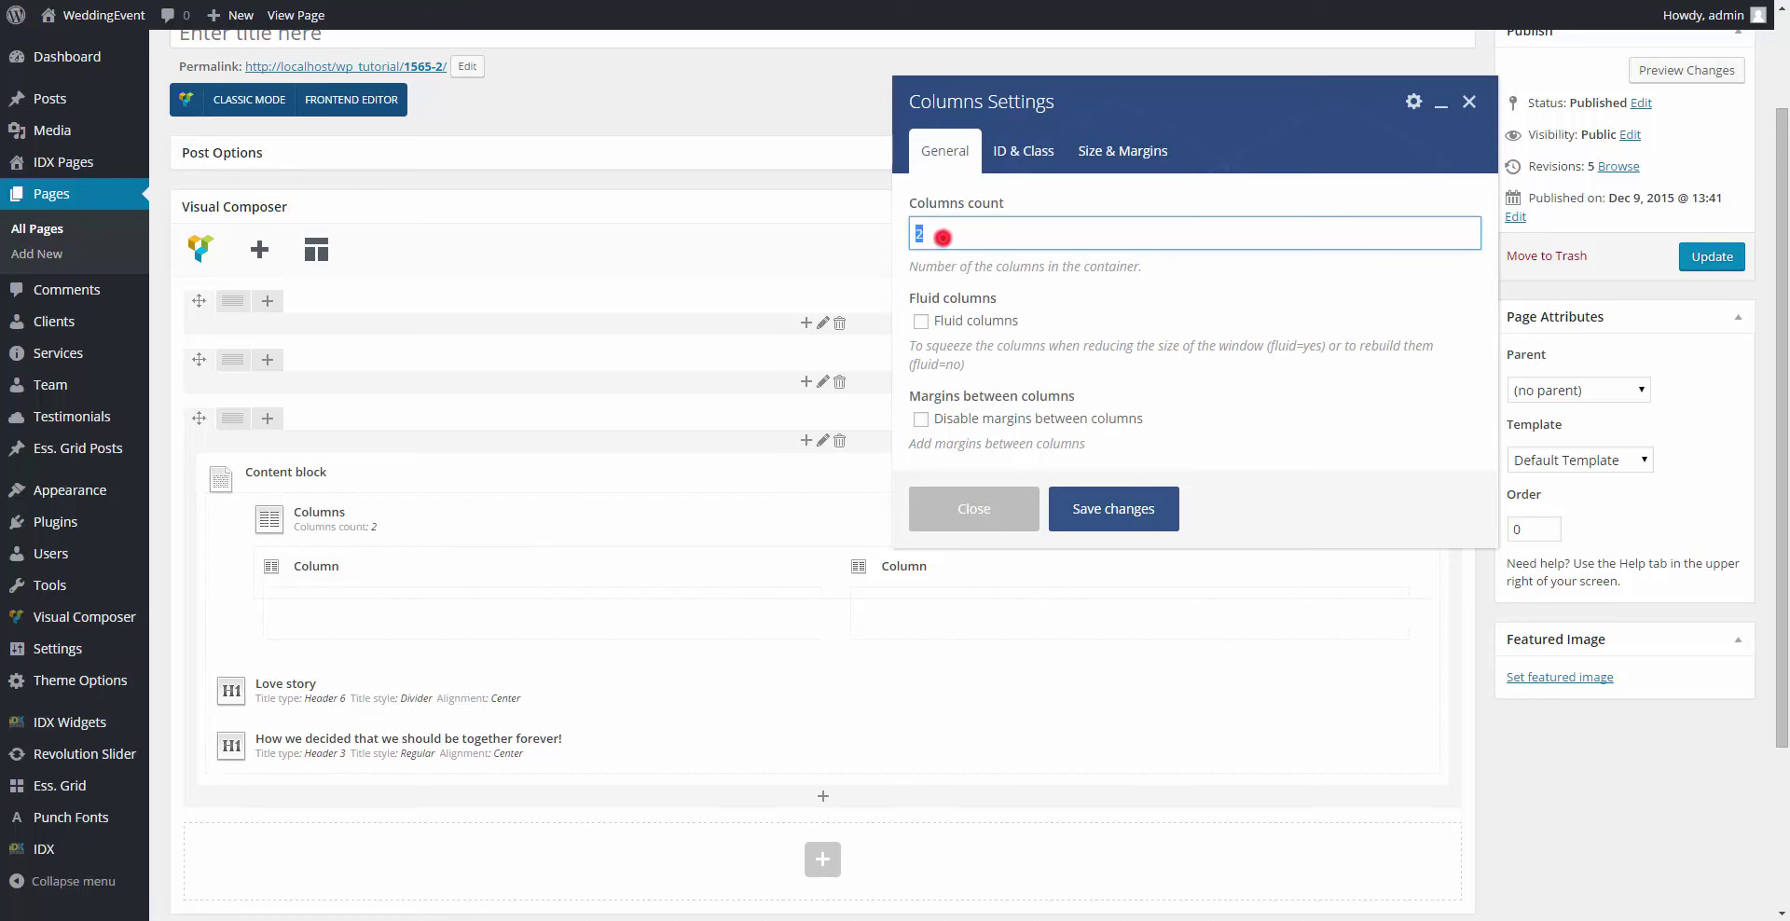
pyautogui.write('3')
pyautogui.click(1004, 153)
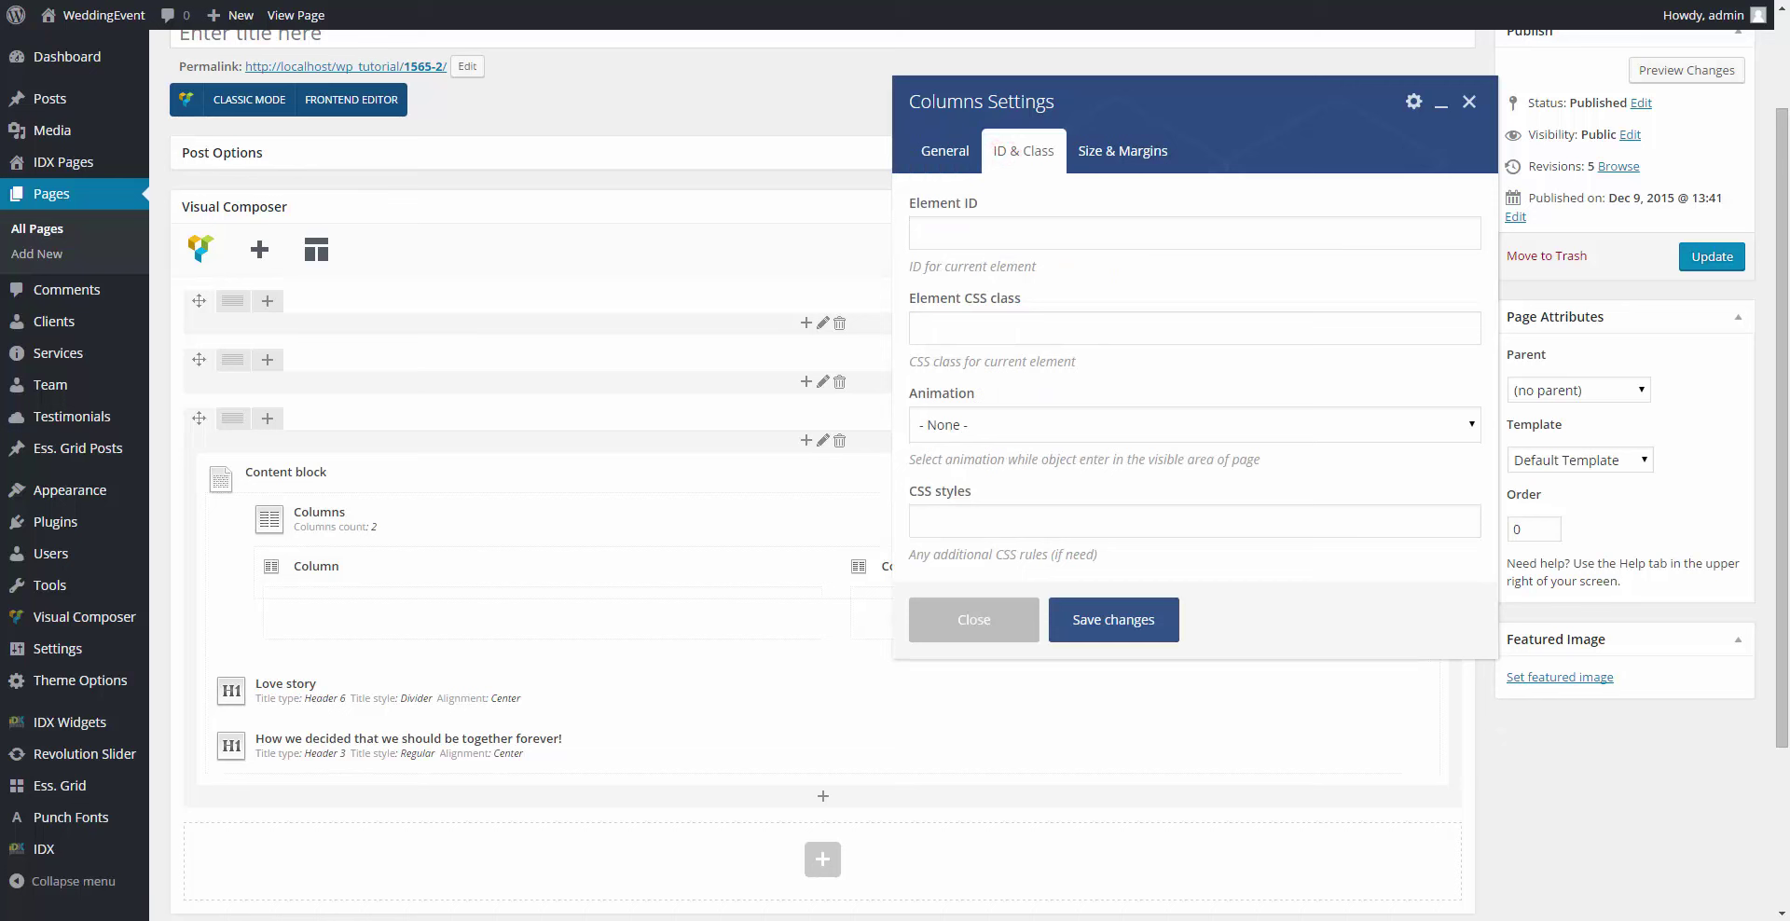
pyautogui.click(1175, 330)
pyautogui.write('forever')
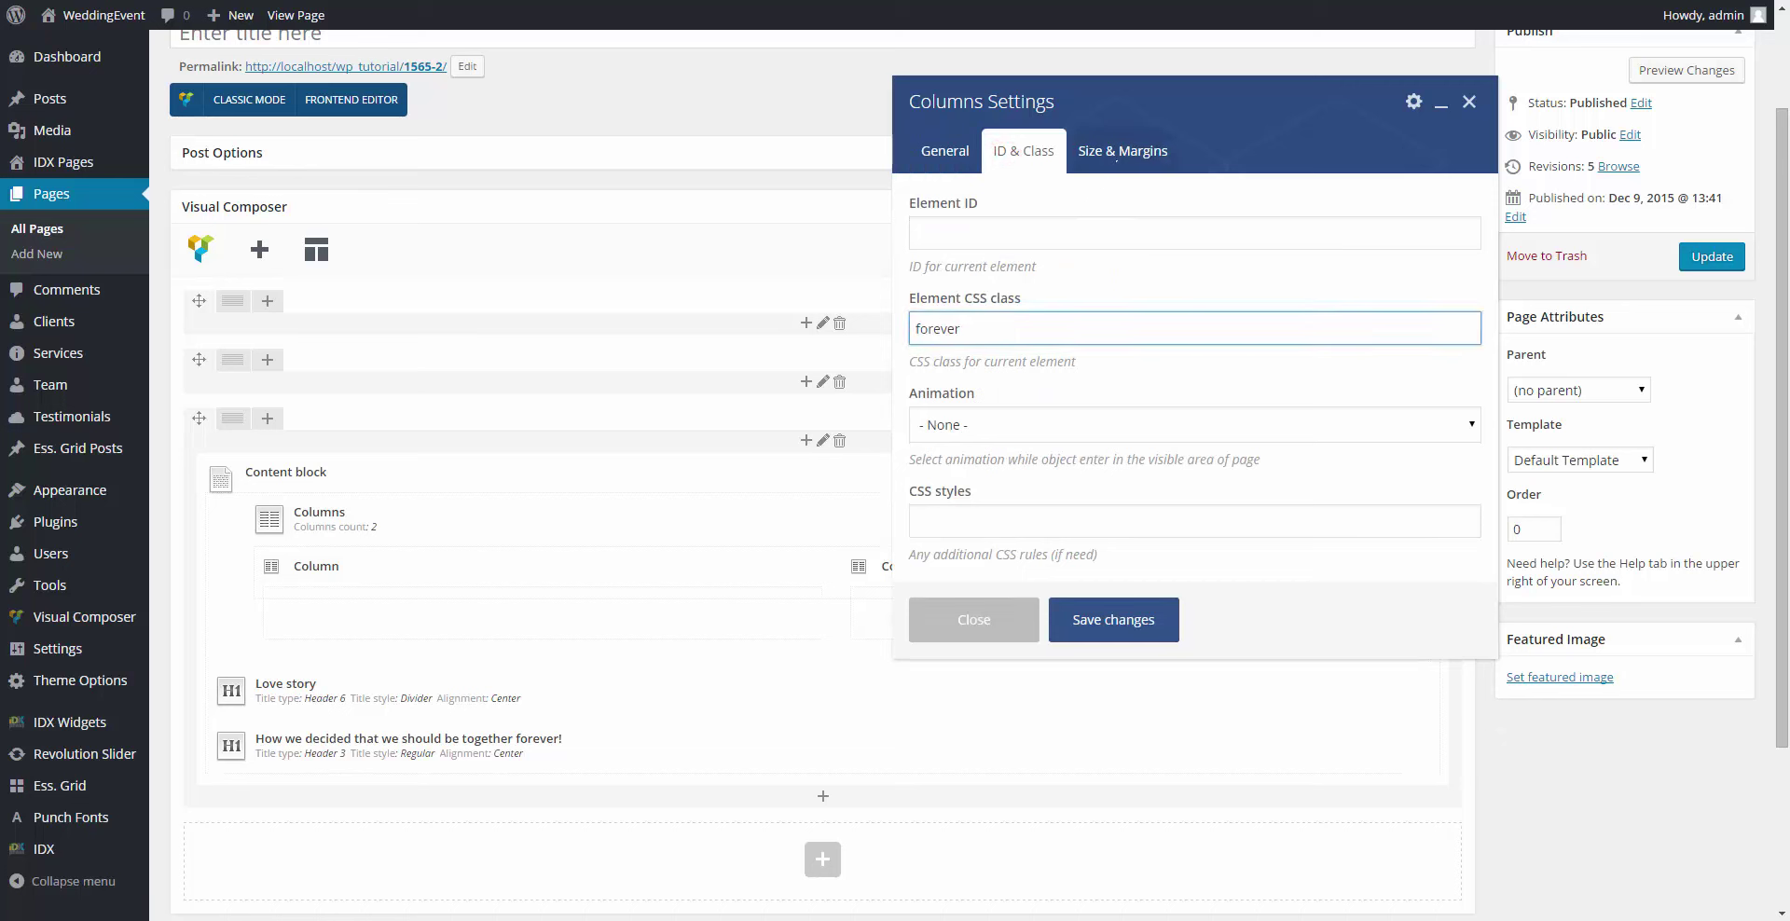
pyautogui.click(1119, 151)
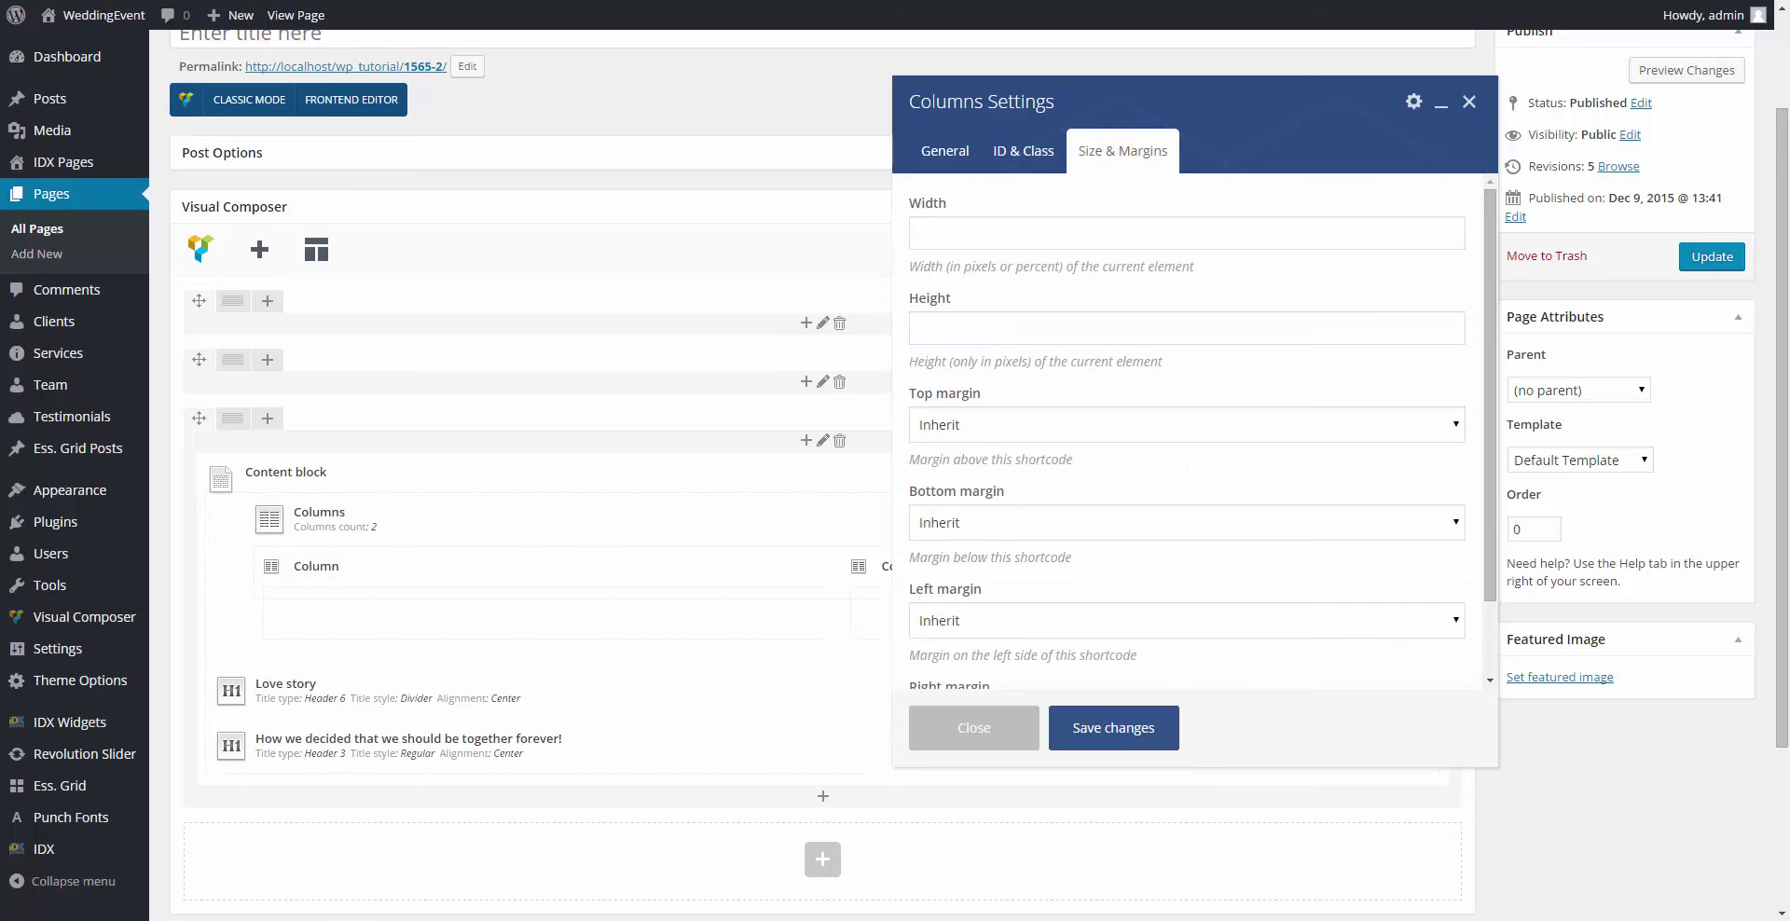
pyautogui.scroll(-1, 1186, 428)
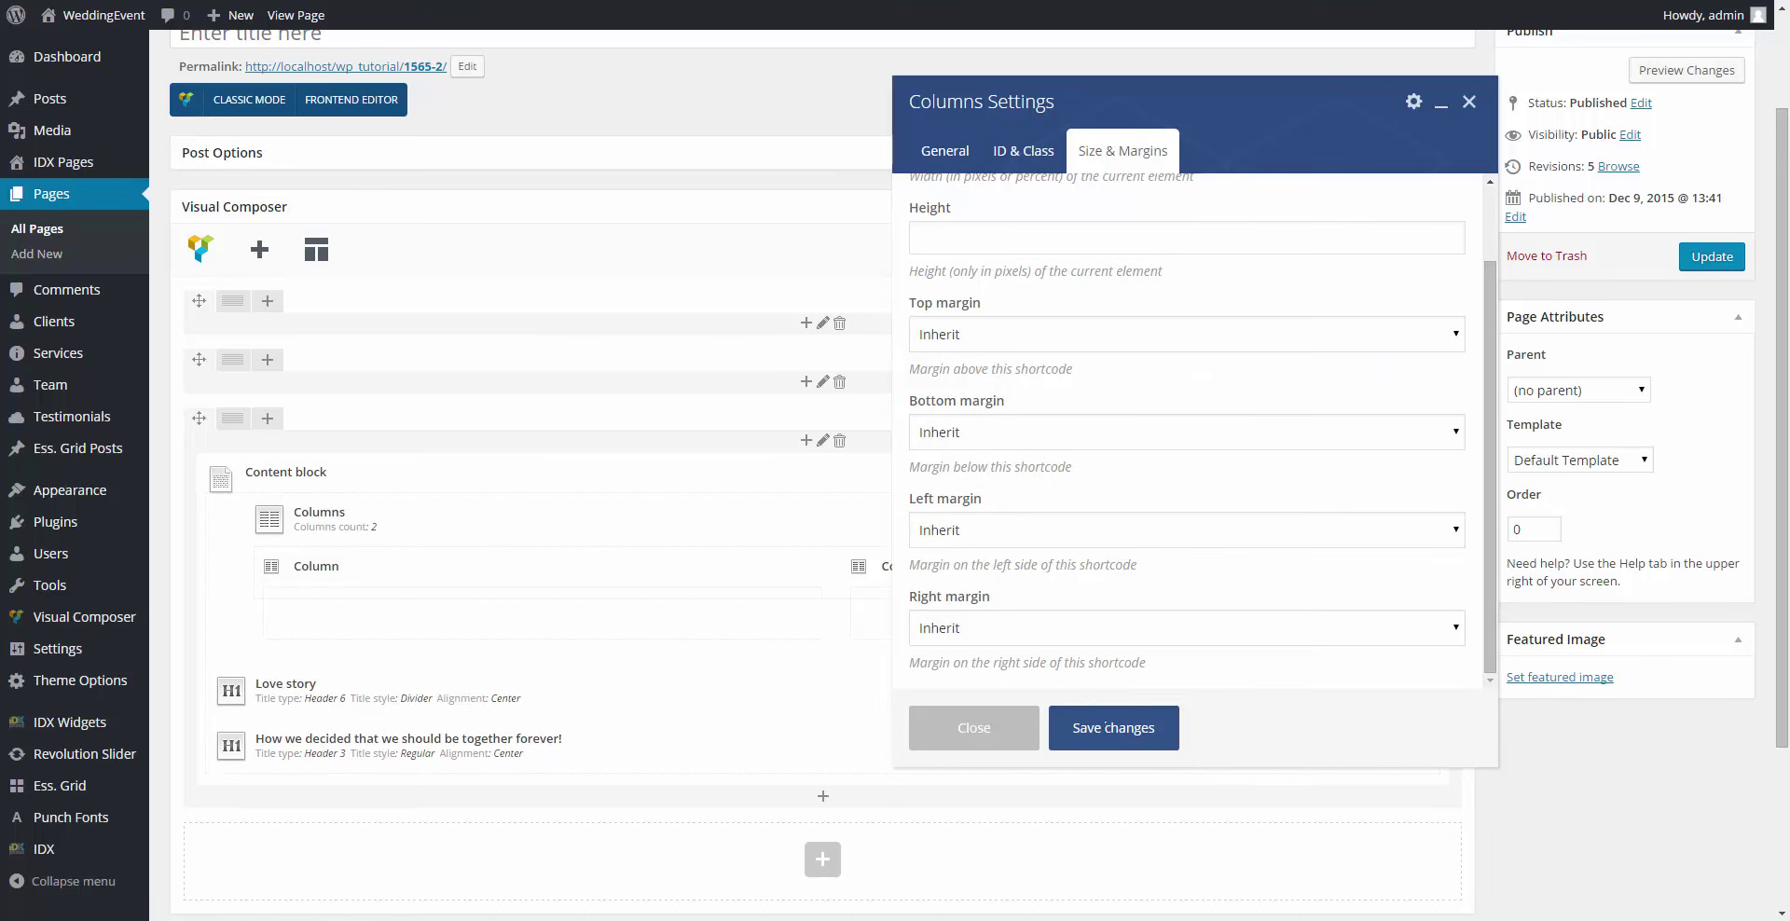
pyautogui.click(1114, 728)
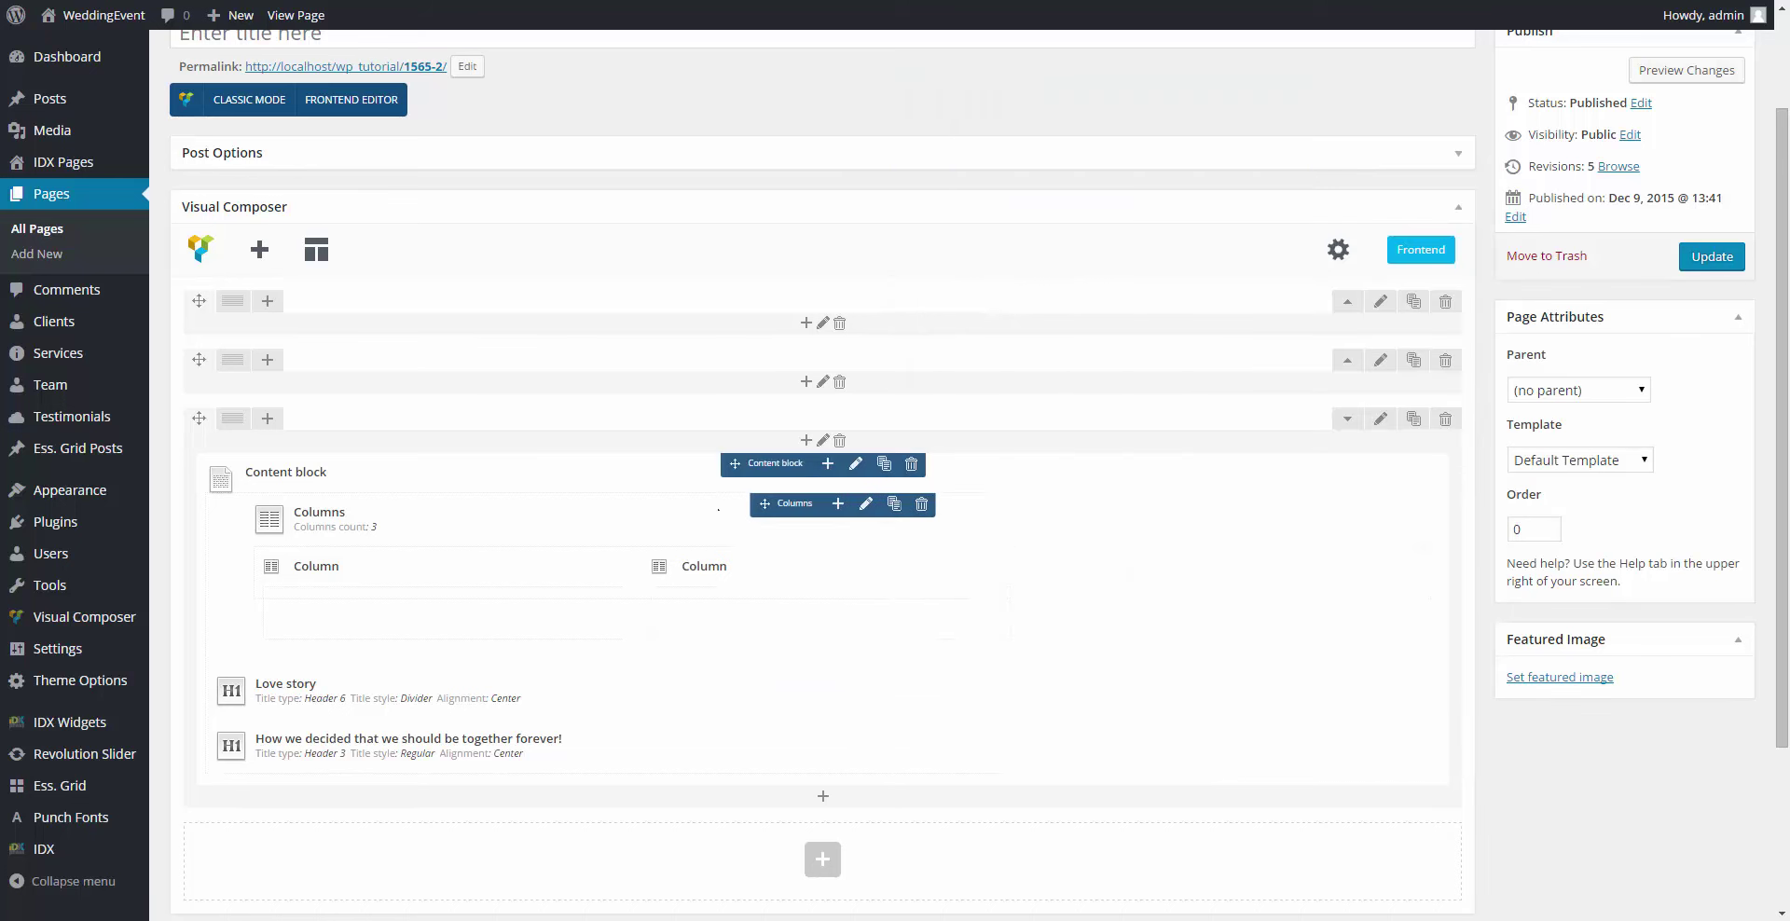
# Step: Move the Columns element below both titles and add a third Column to it, leaving that column's settings at their defaults
pyautogui.moveTo(783, 502); pyautogui.dragTo(765, 753)
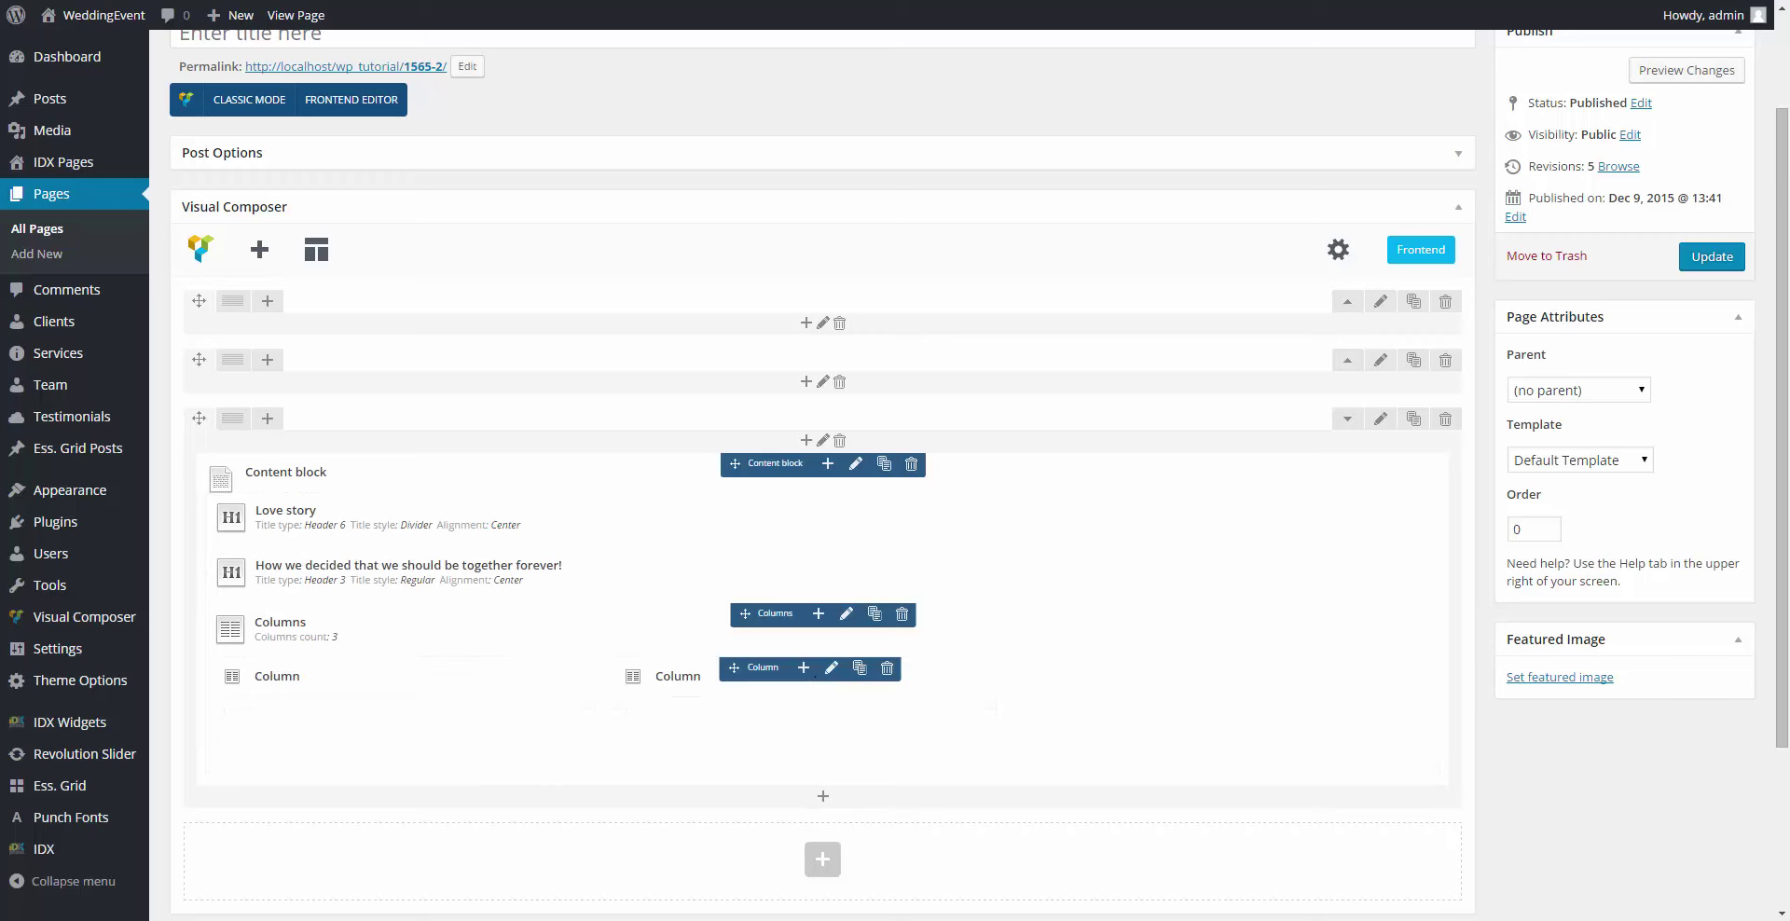
pyautogui.click(802, 667)
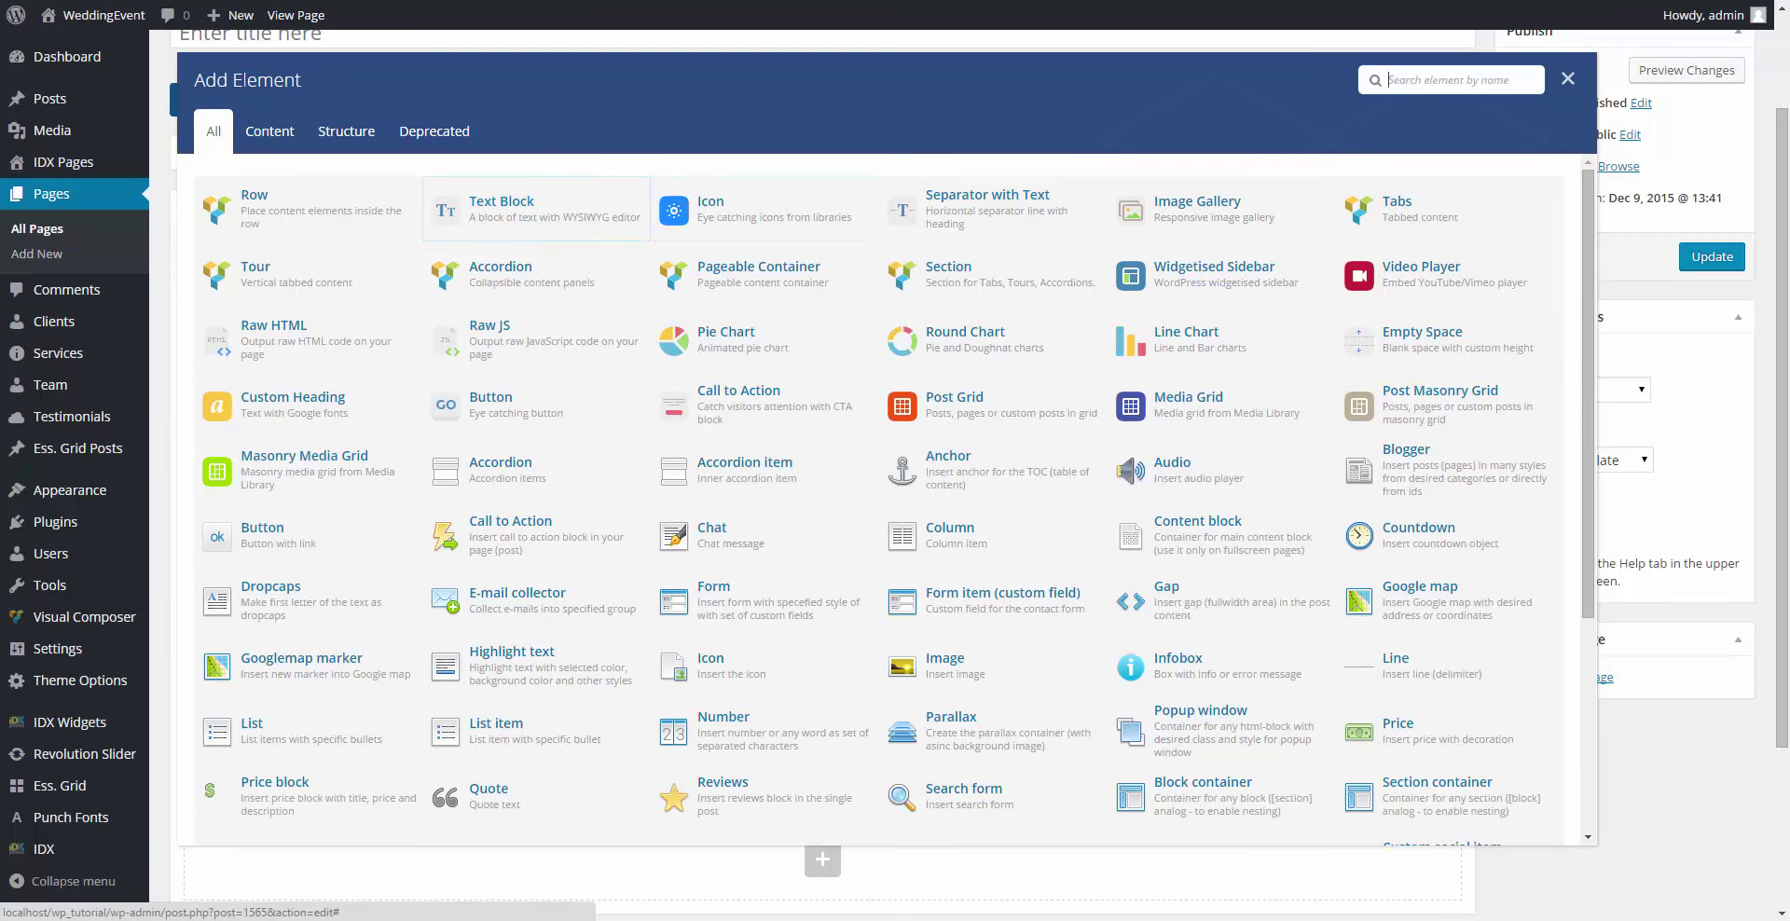
pyautogui.click(1568, 80)
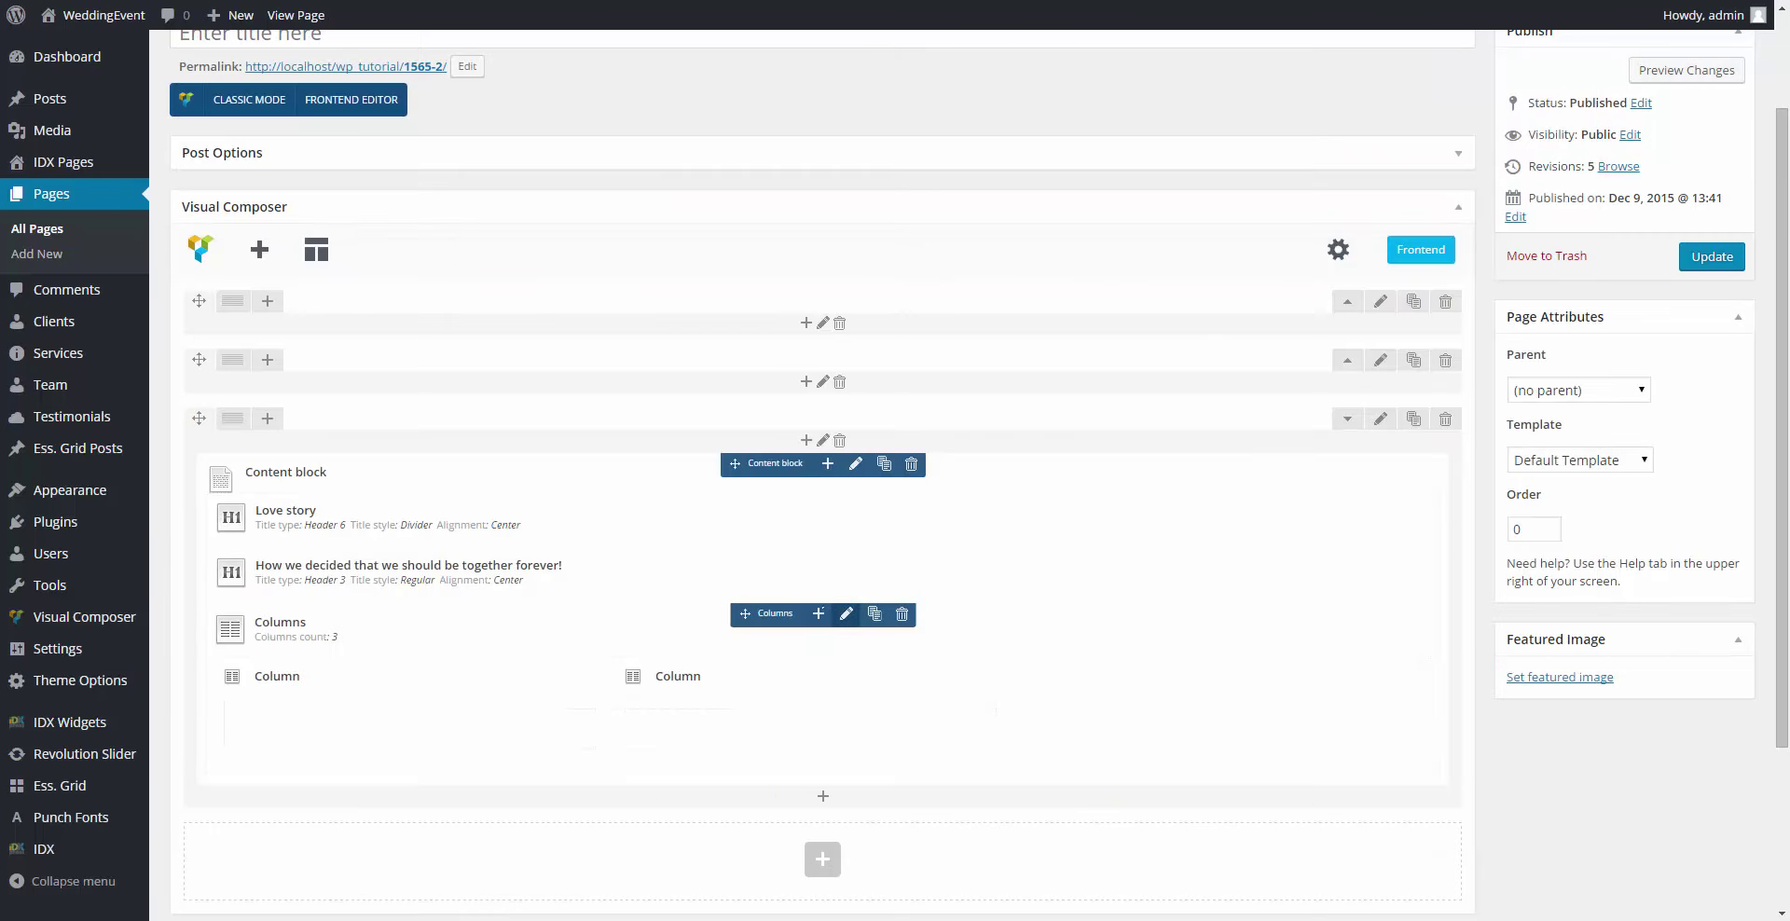
pyautogui.click(818, 613)
pyautogui.click(291, 206)
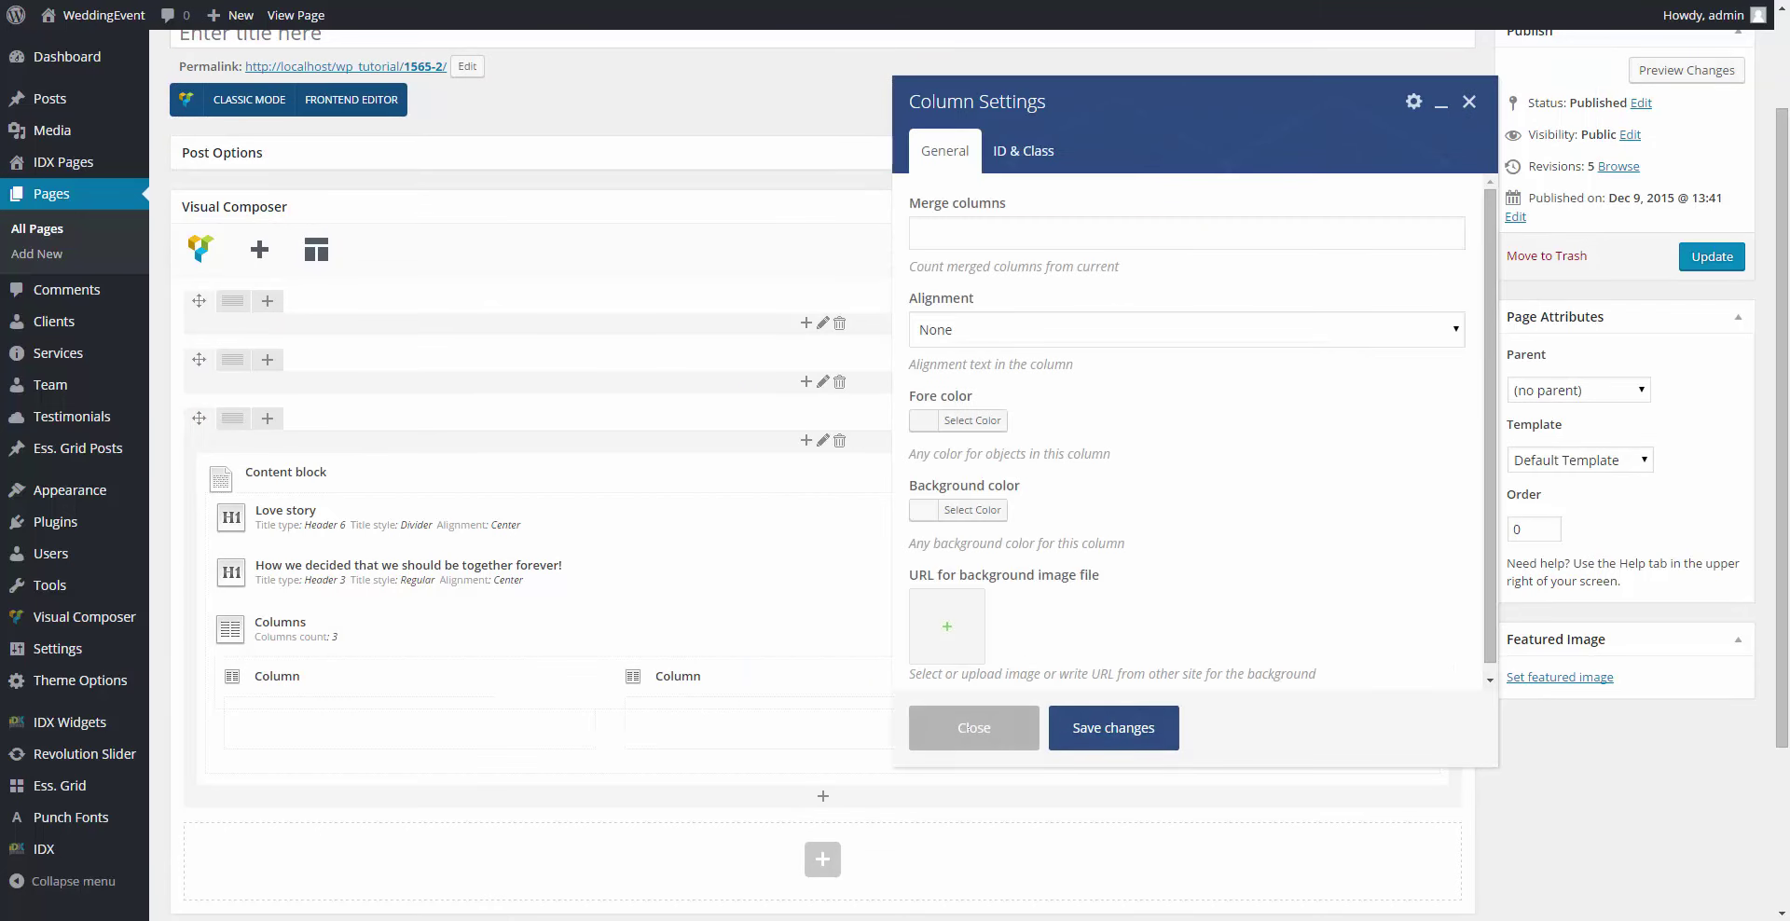
pyautogui.click(998, 724)
pyautogui.scroll(-3, 999, 723)
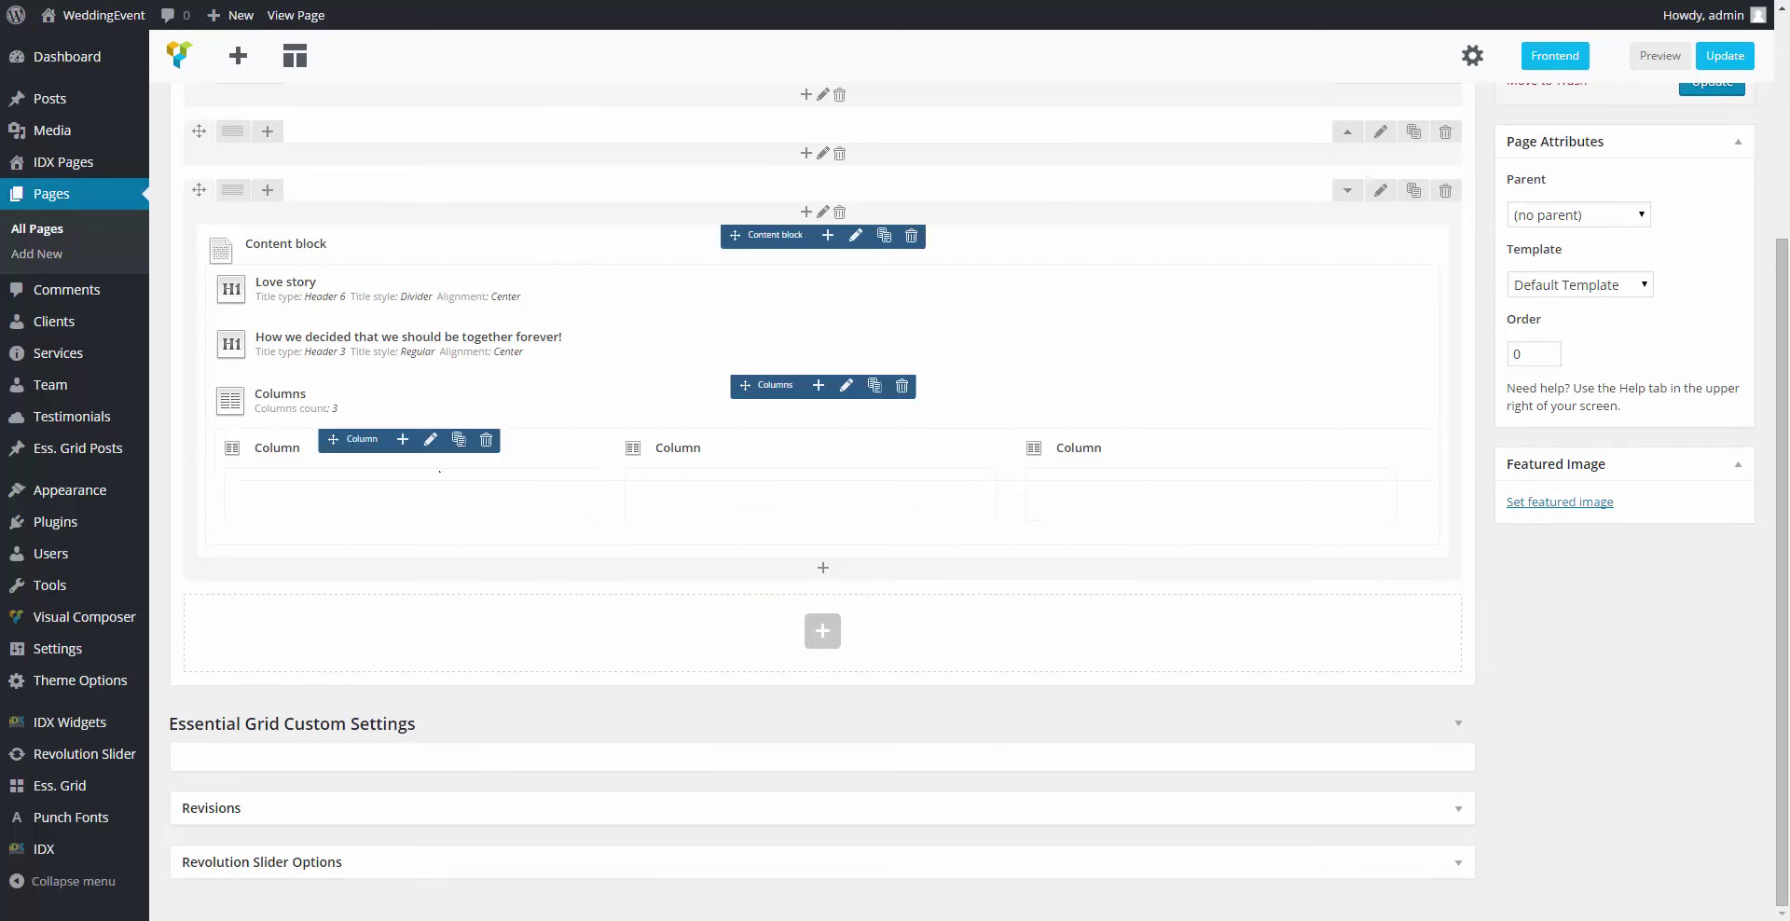
# Step: Review the first column's General and ID & Class settings and save them with the default values
pyautogui.click(430, 434)
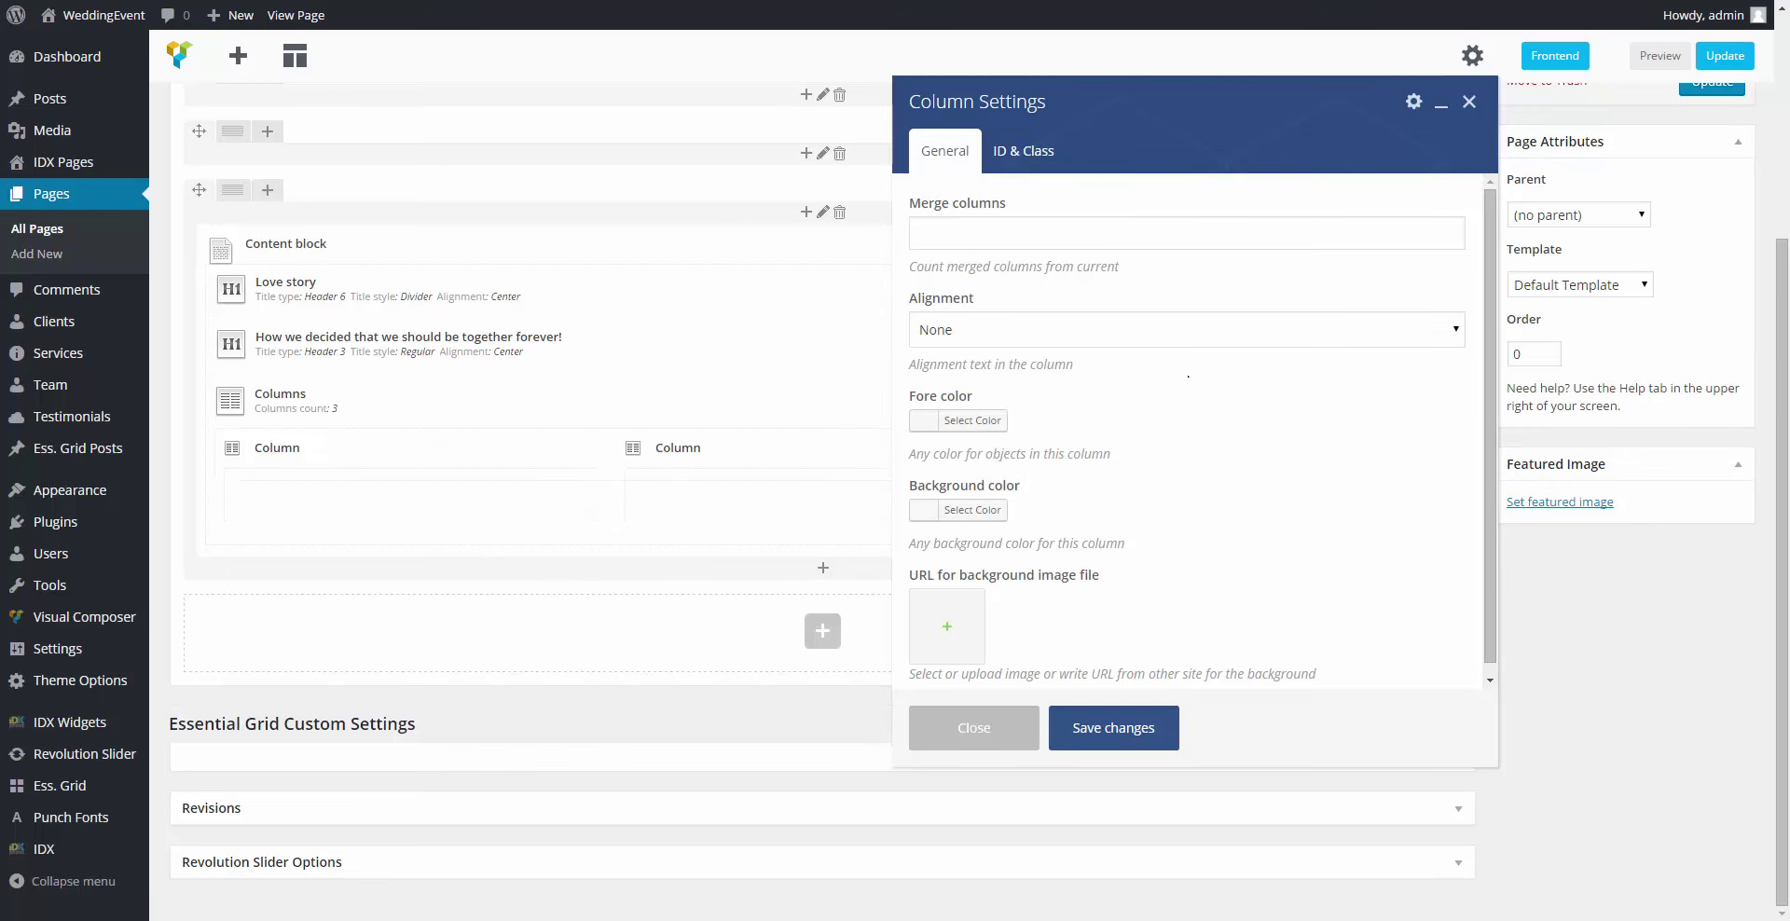
pyautogui.click(1012, 148)
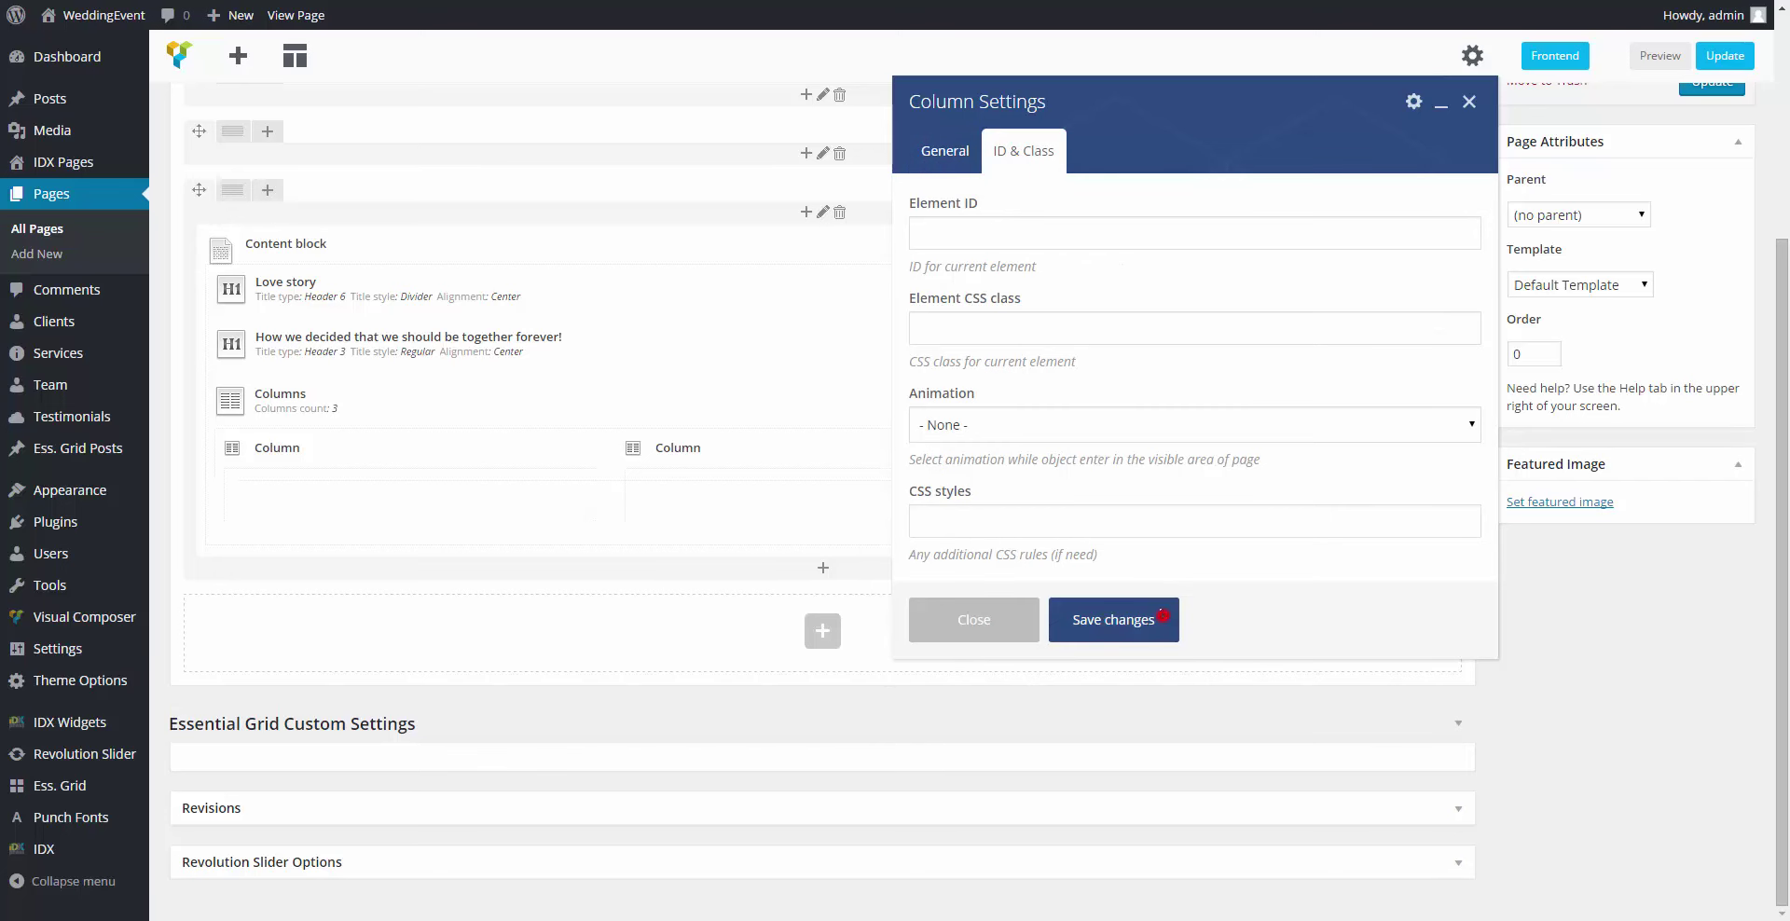
pyautogui.click(1162, 615)
# Step: Set the middle column's fore color to #d5d3d4 and save it without any ID, class or CSS styles
pyautogui.click(827, 435)
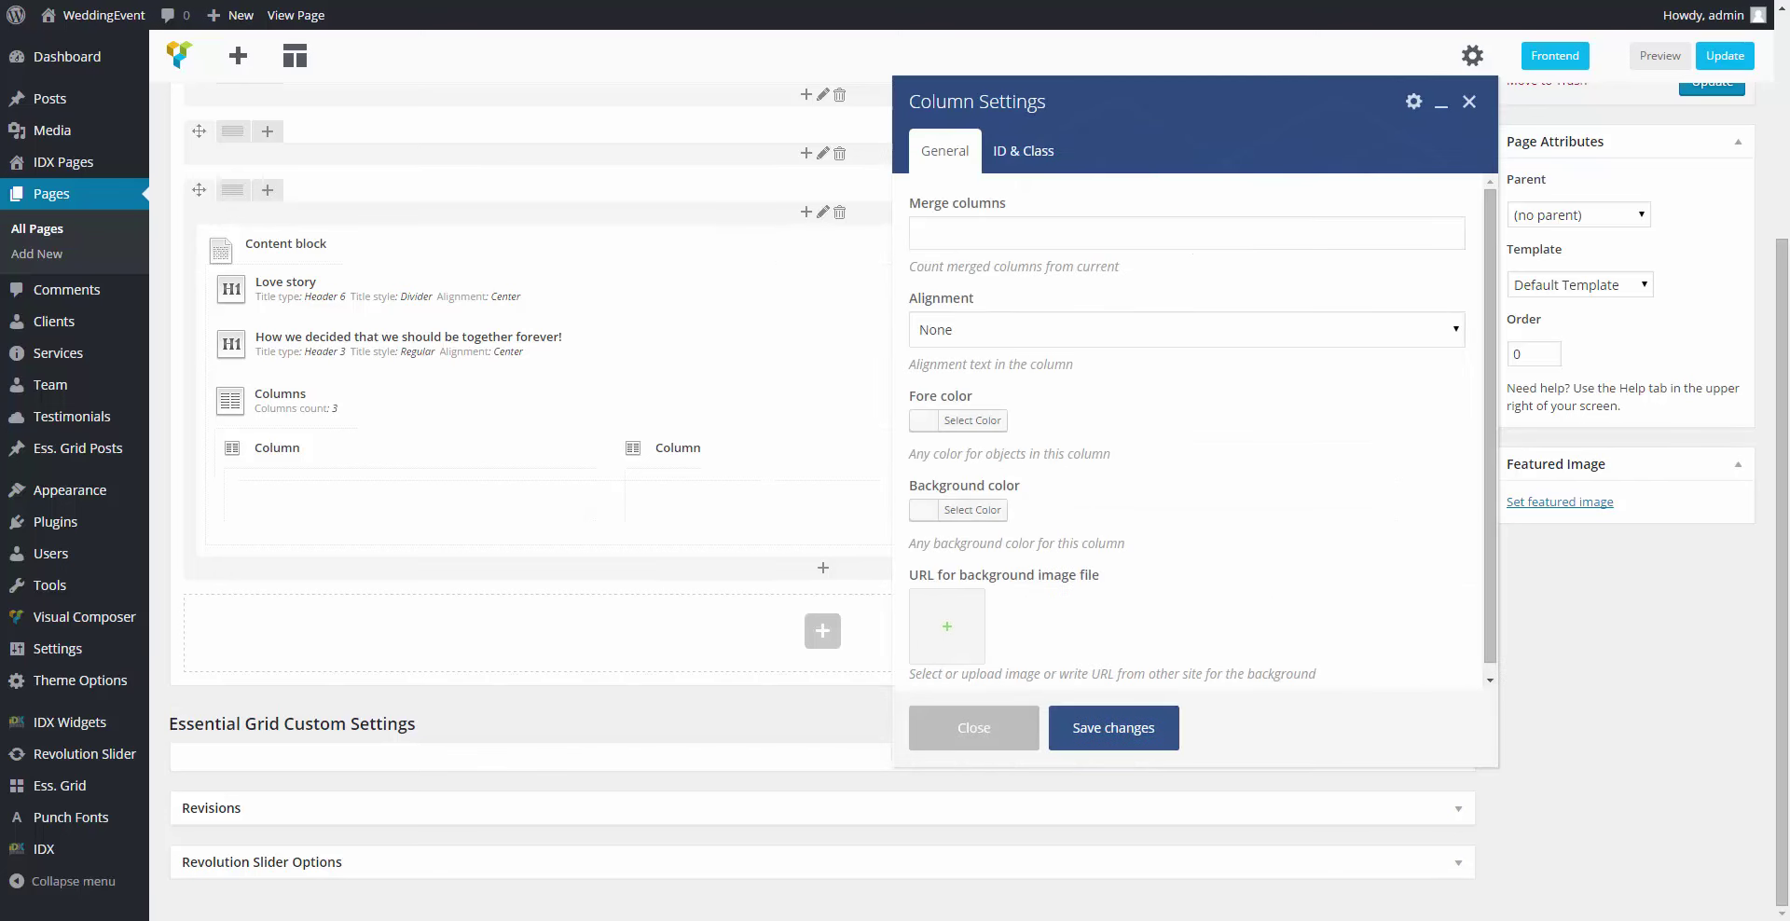
pyautogui.scroll(-1, 1086, 358)
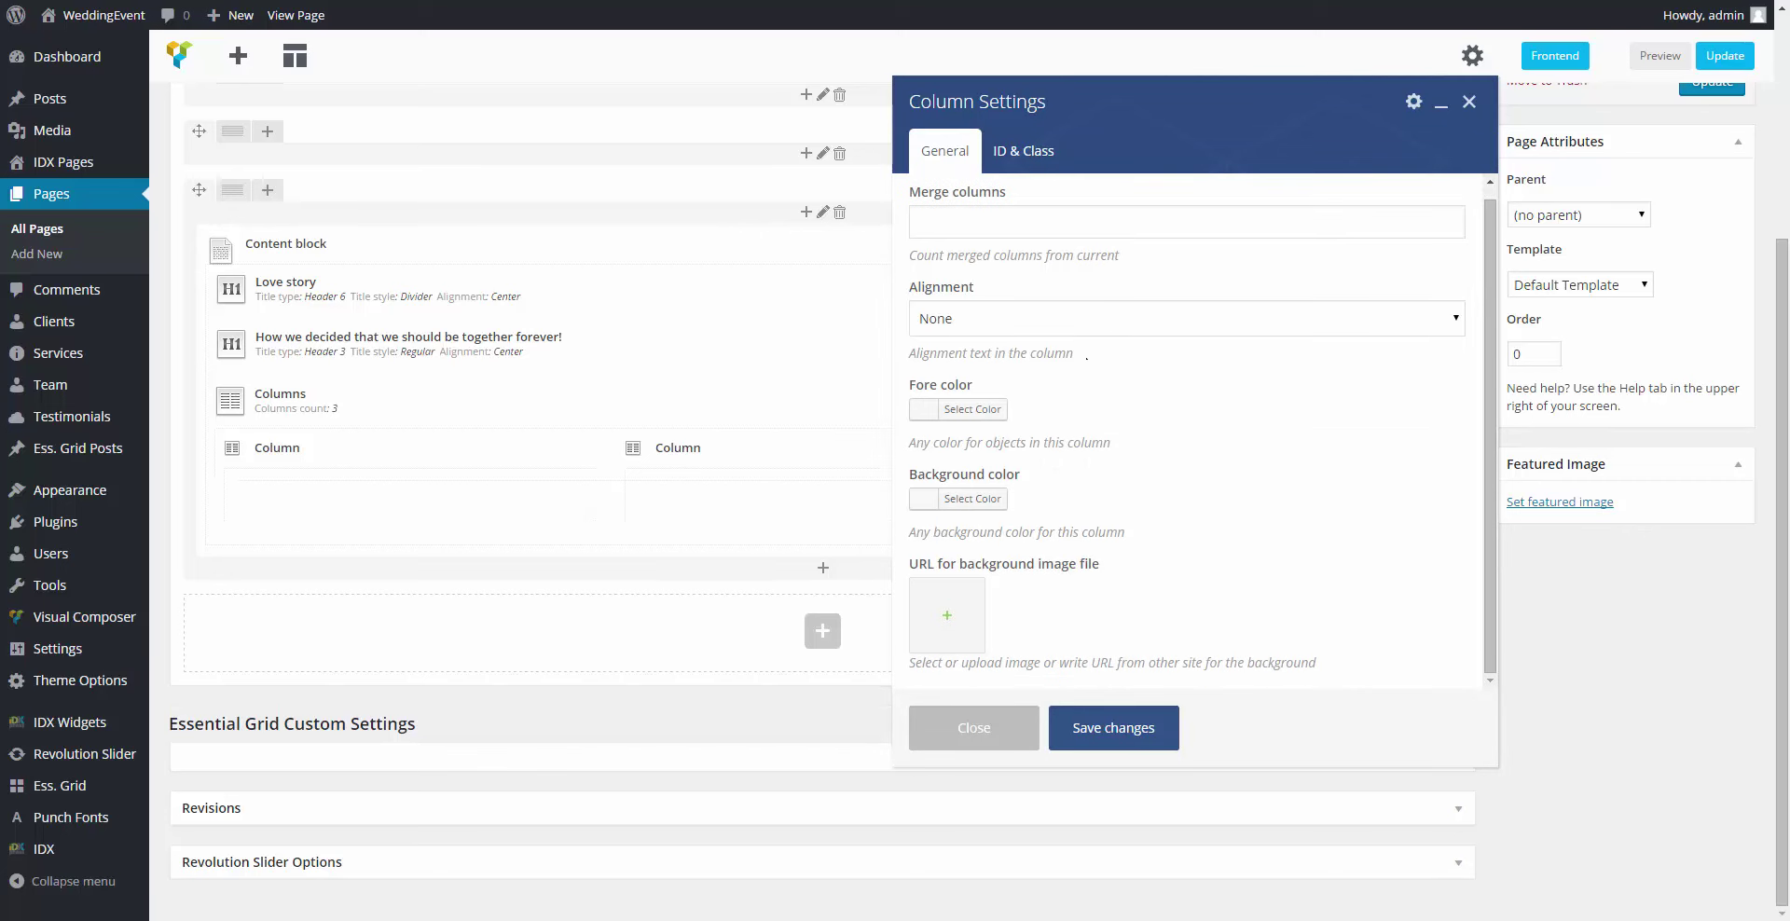
pyautogui.click(971, 410)
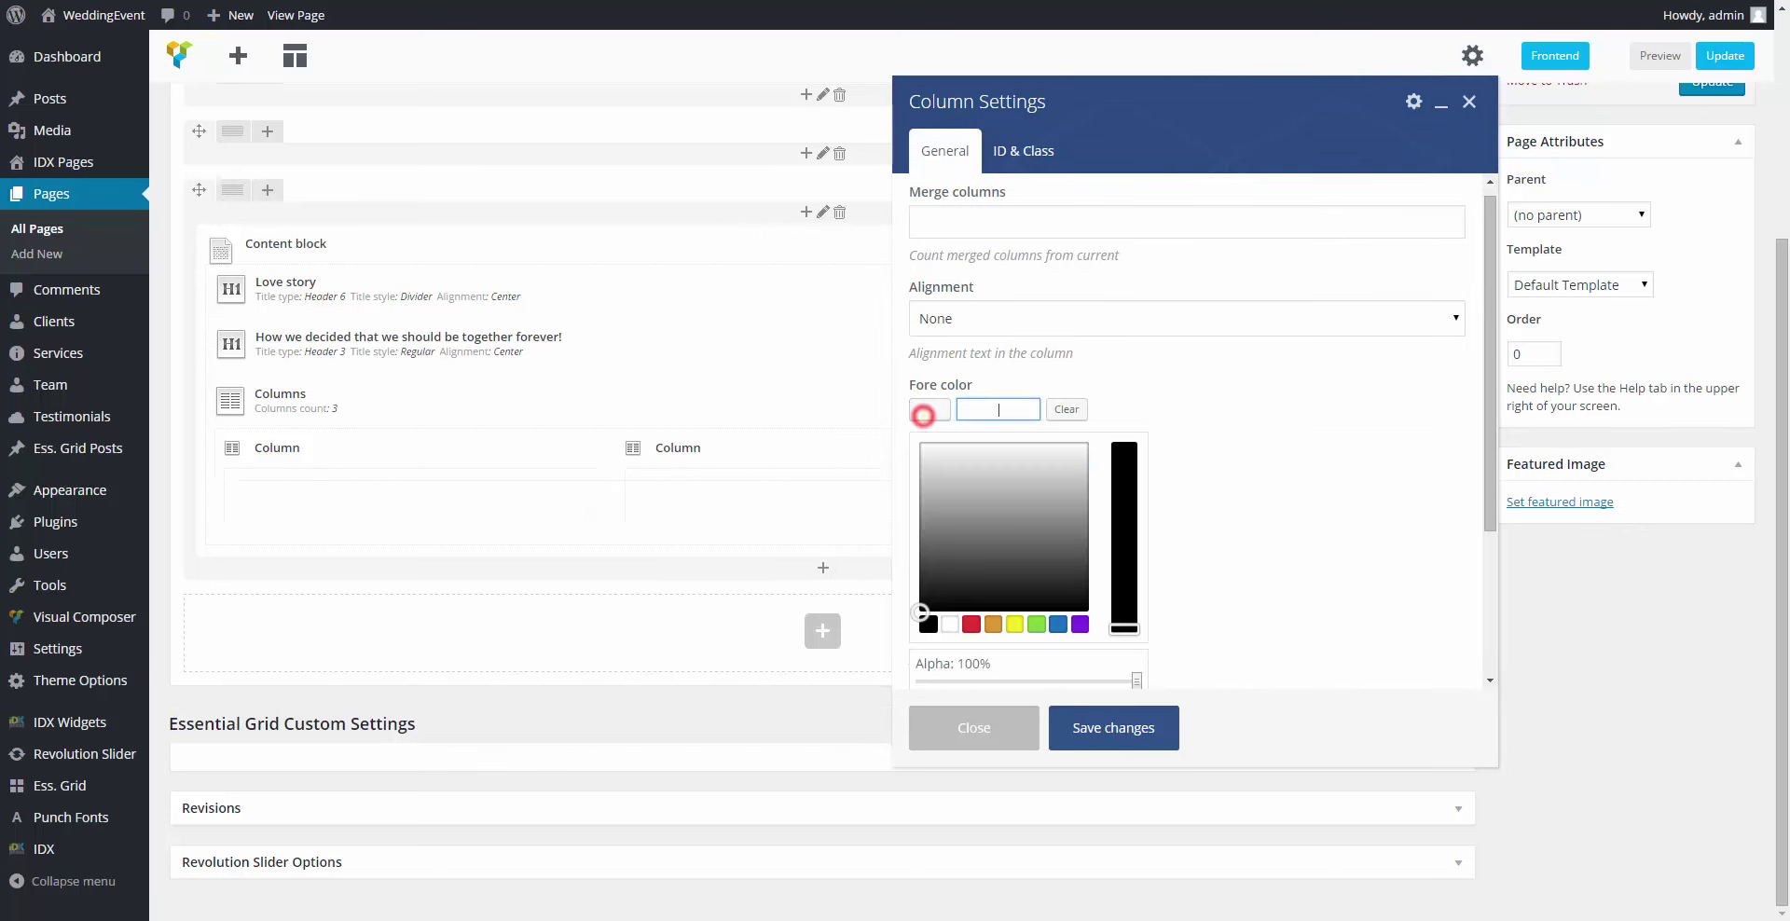
pyautogui.click(998, 410)
pyautogui.write('#d5d3d4')
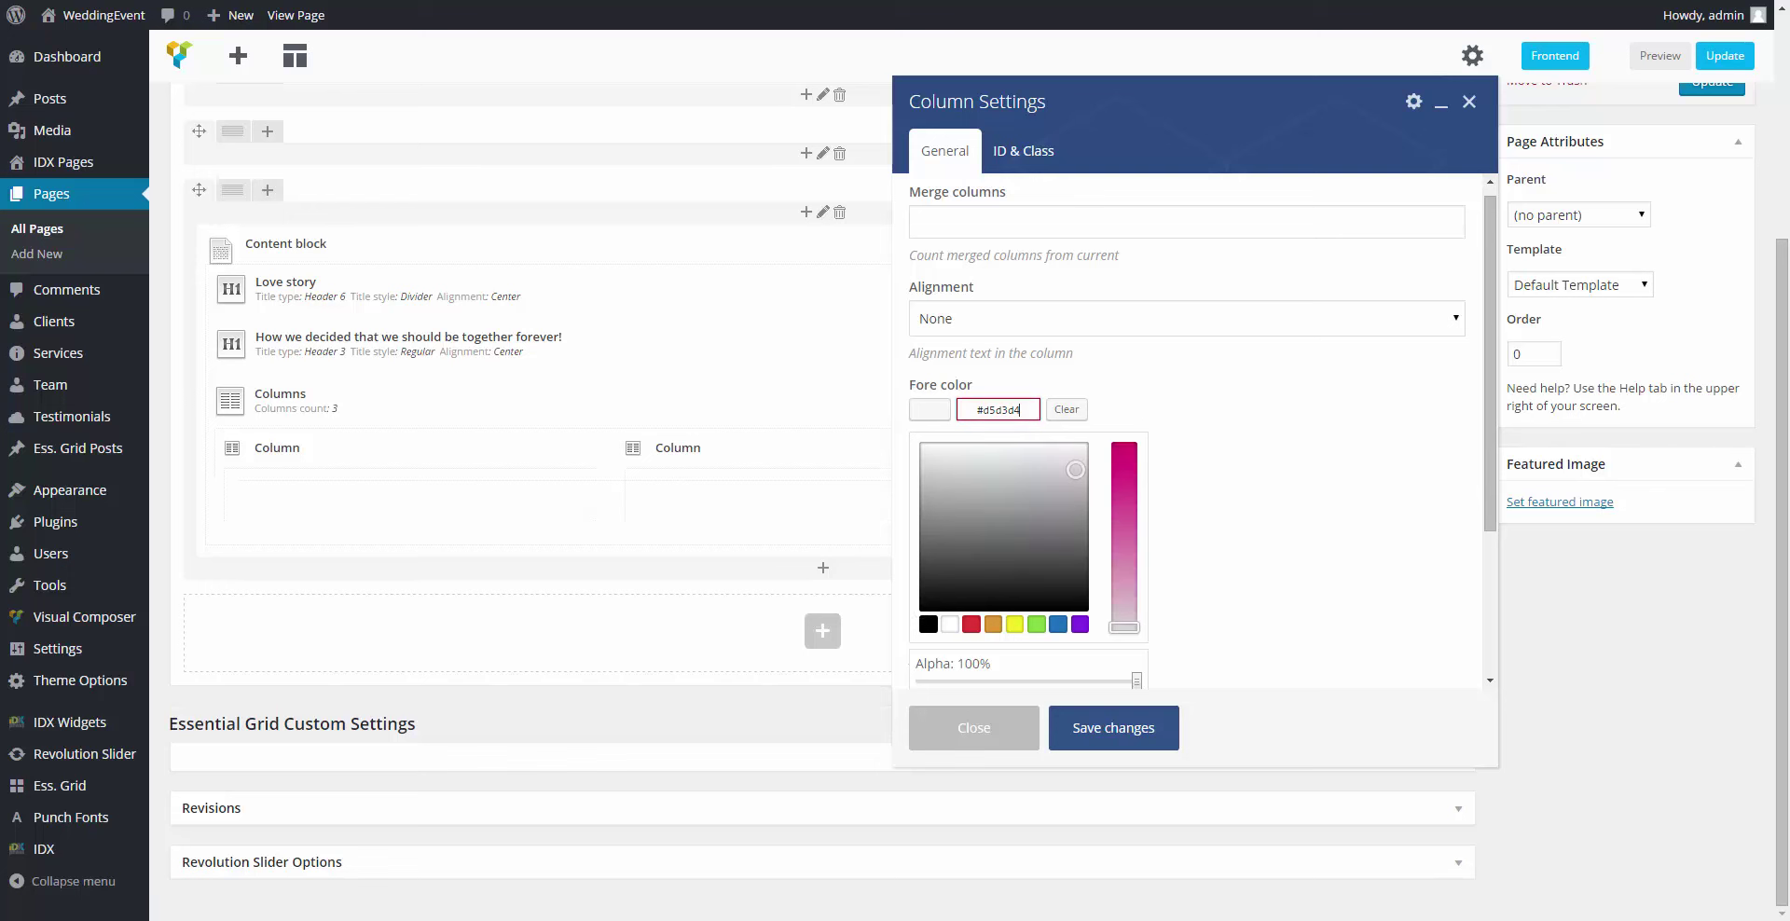
pyautogui.click(1321, 439)
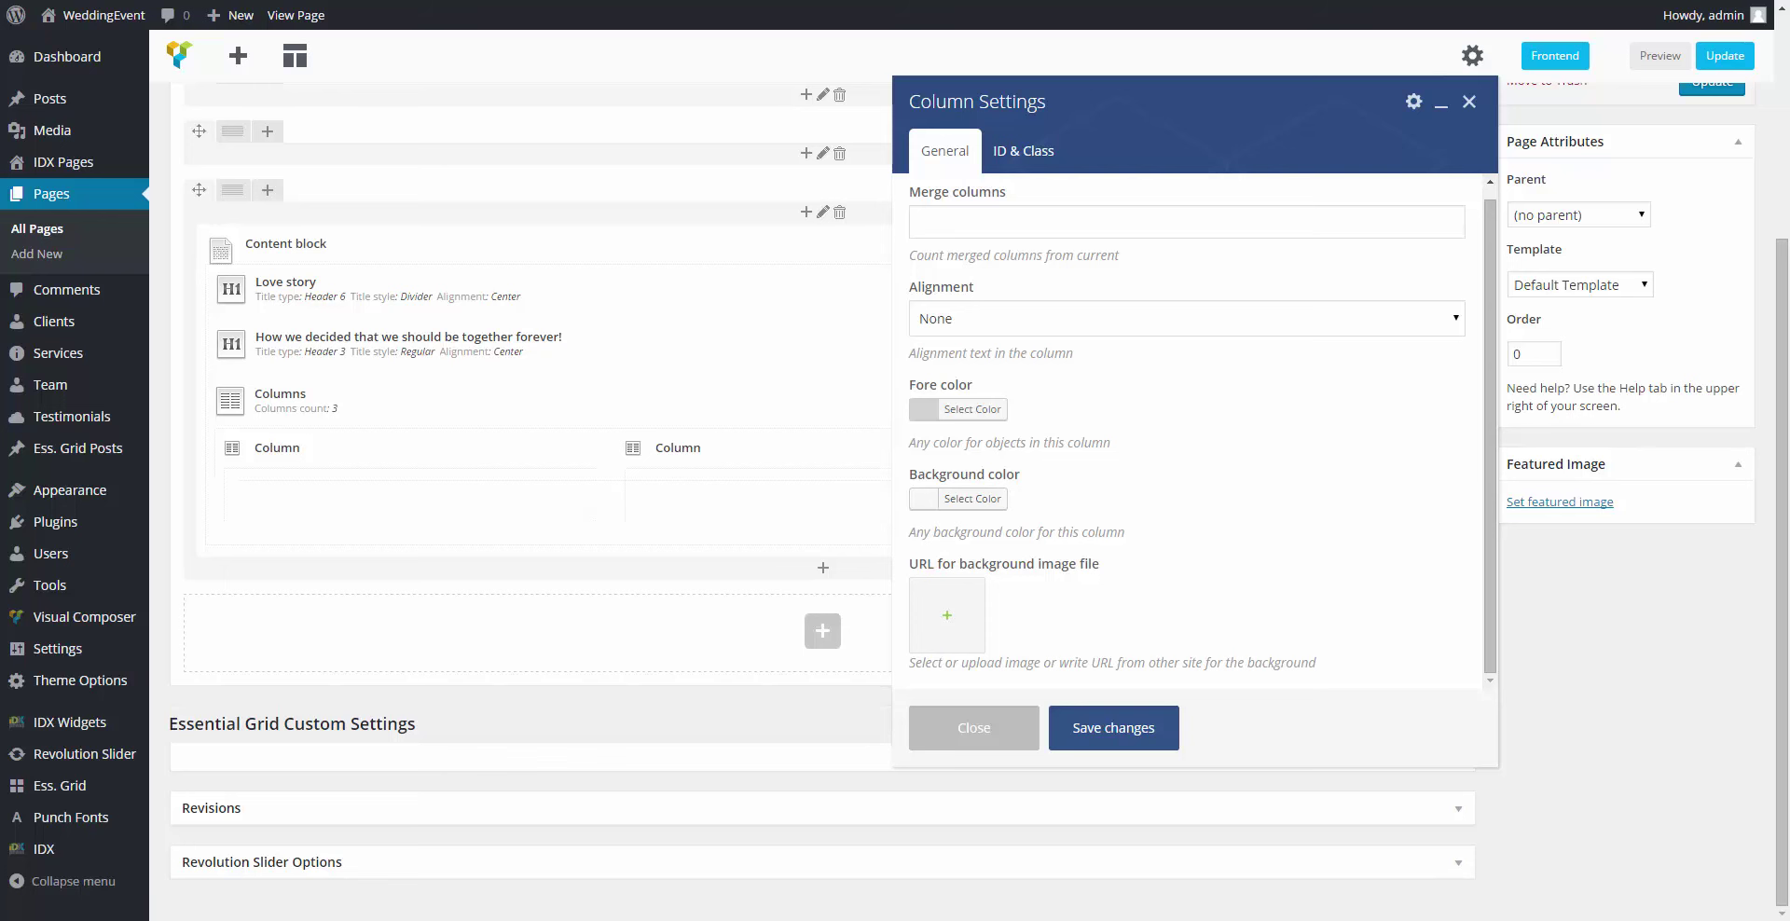
pyautogui.click(1023, 151)
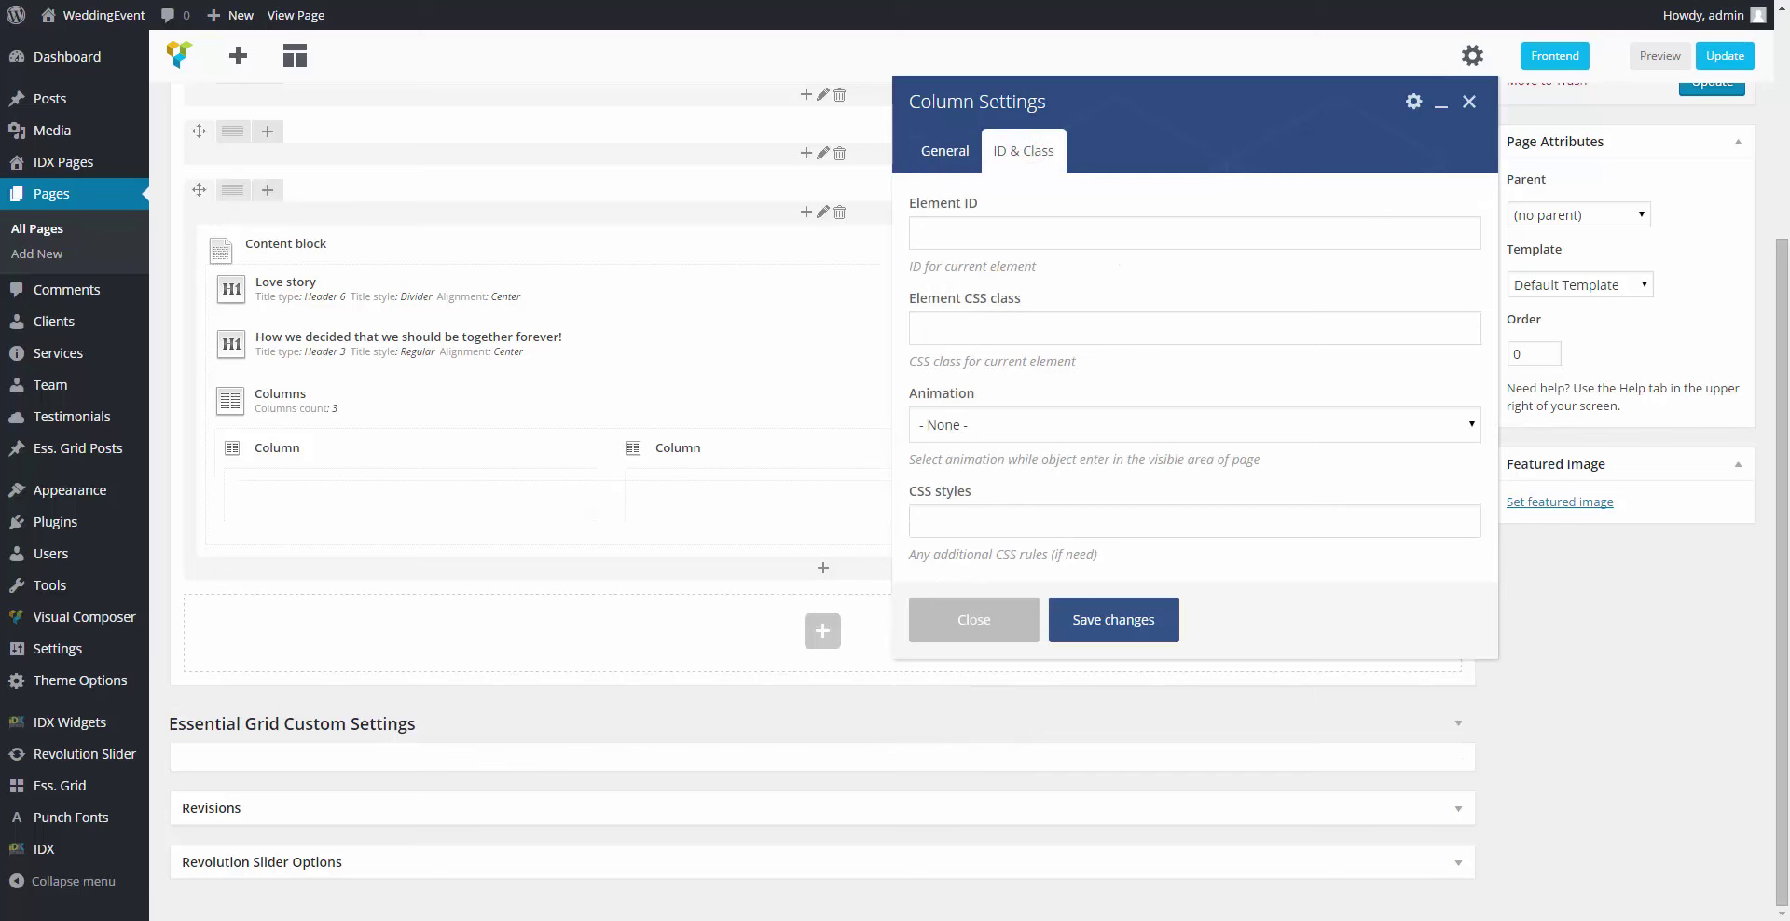
pyautogui.click(1108, 621)
pyautogui.moveTo(802, 439)
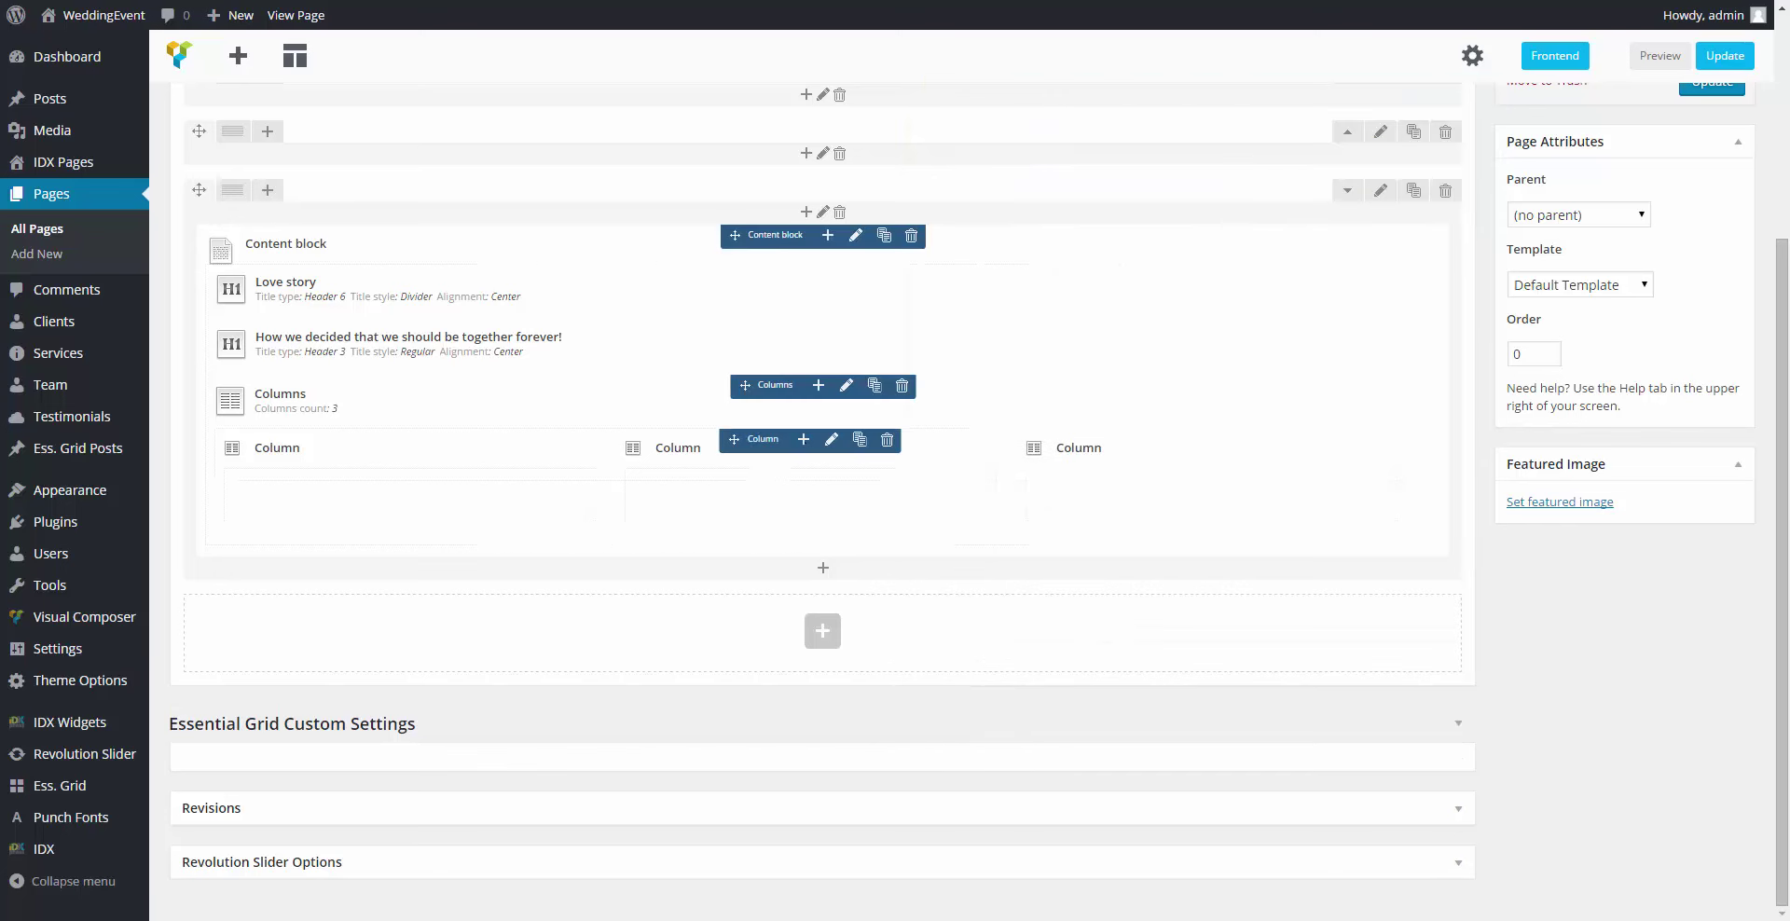
# Step: Add a Dropcaps element to the middle column and set its style to Style 2
pyautogui.click(802, 439)
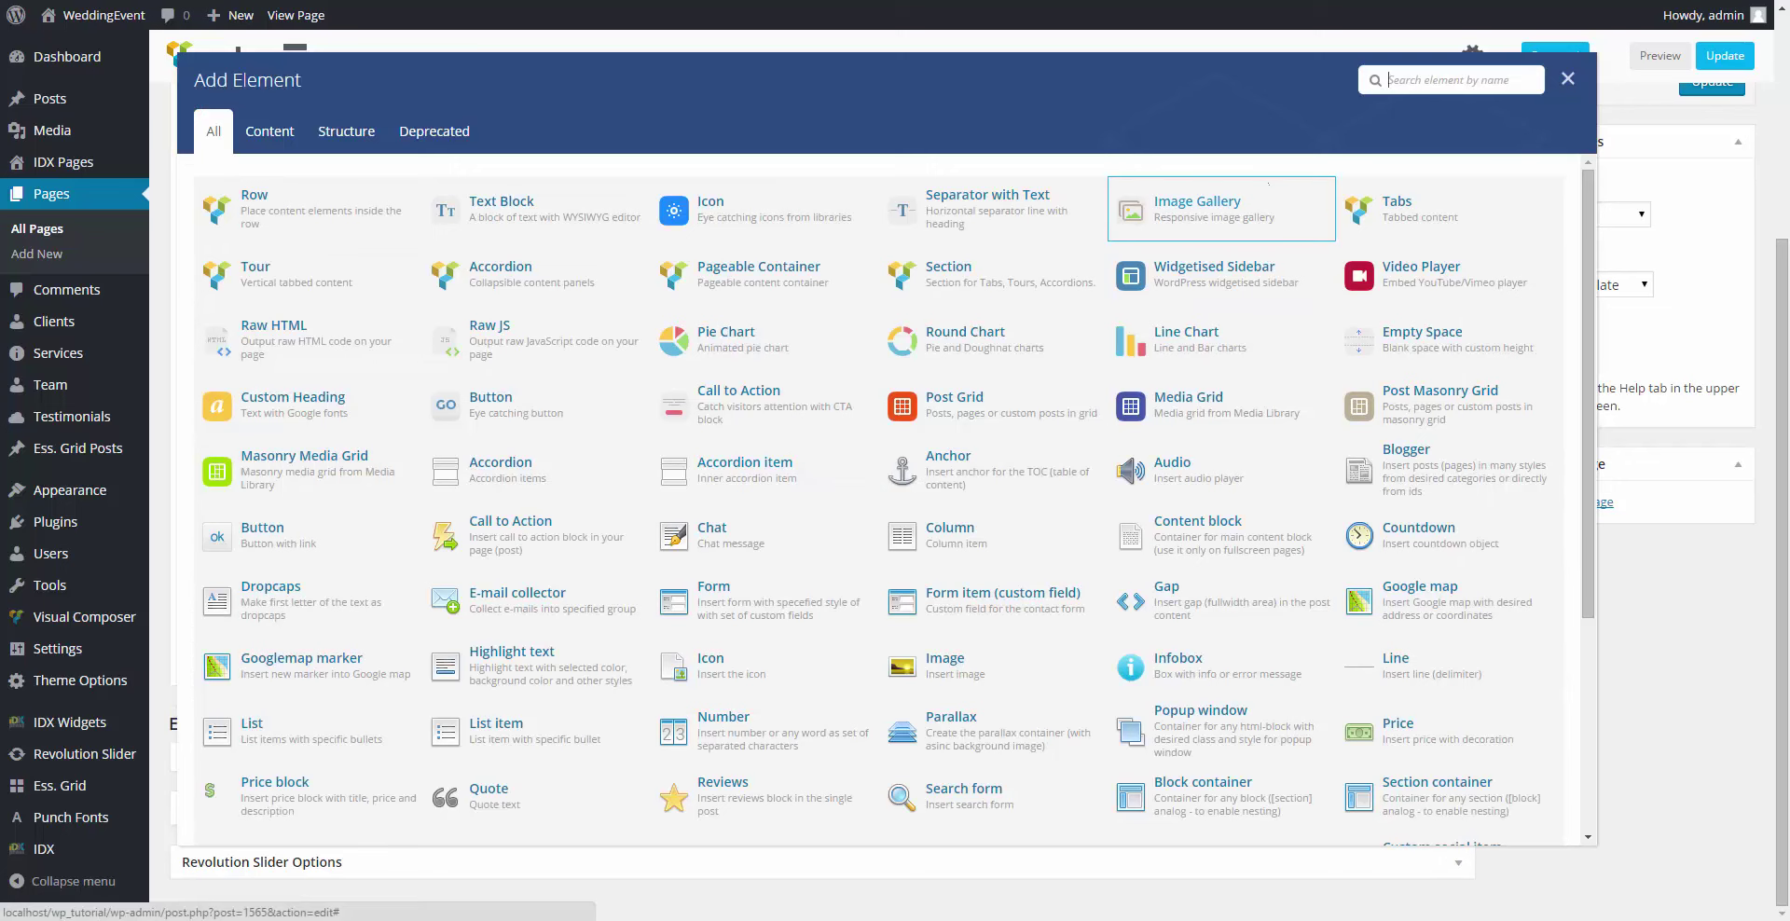
pyautogui.write('dro')
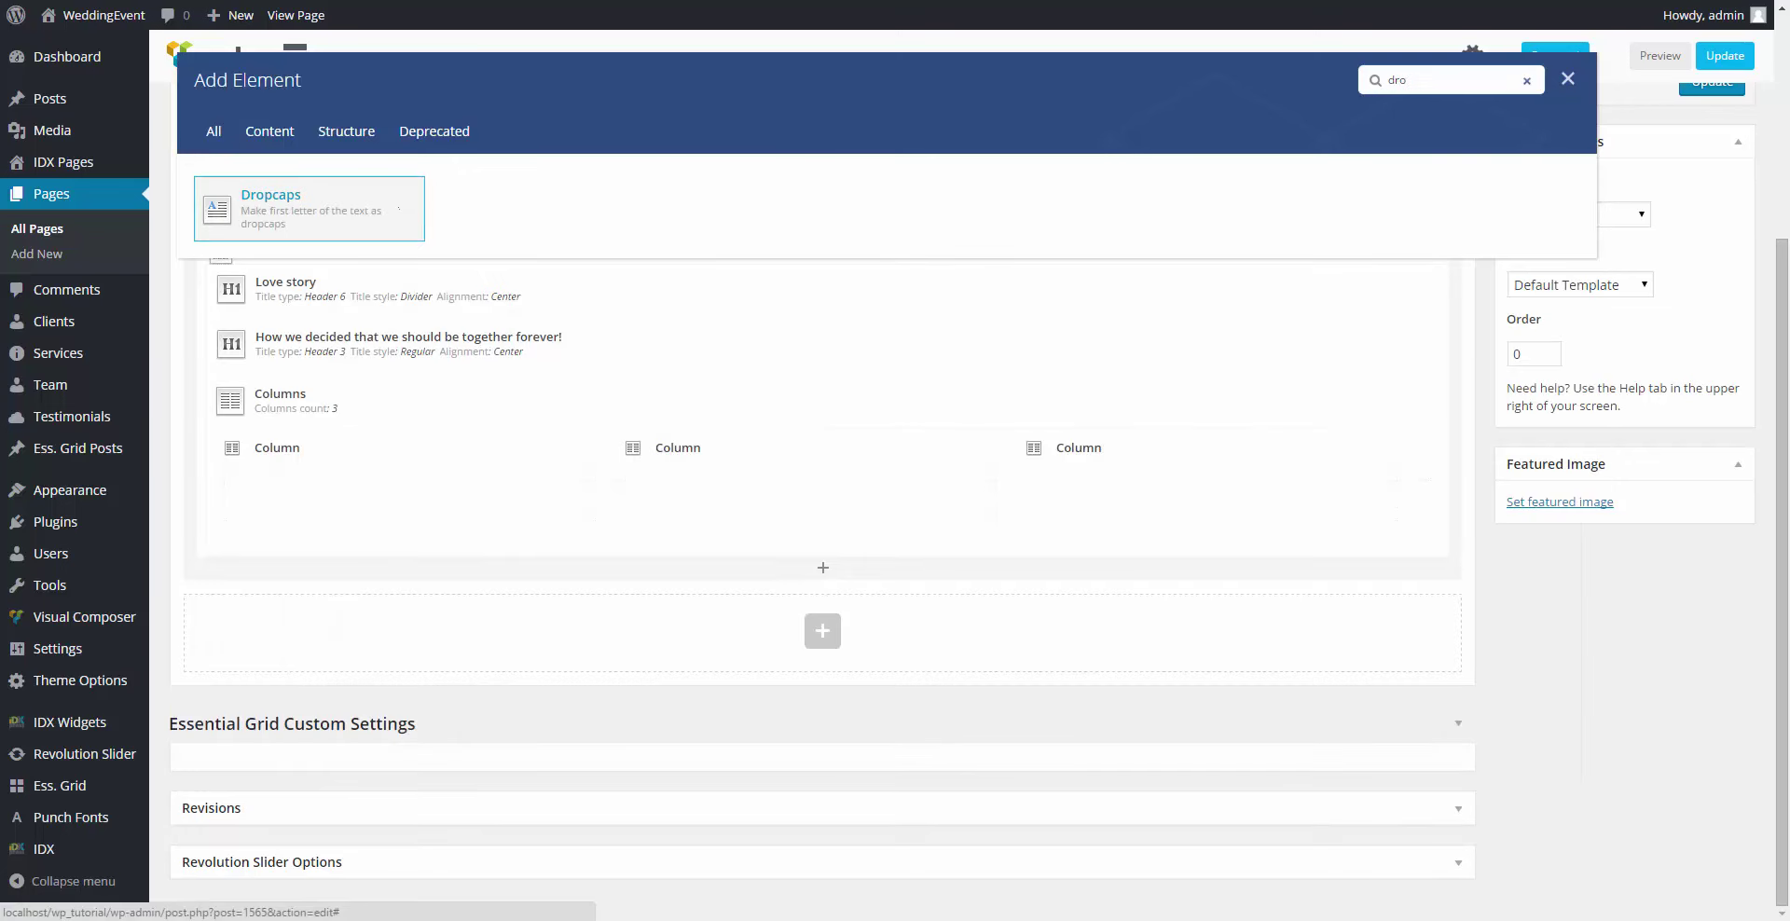
pyautogui.click(397, 207)
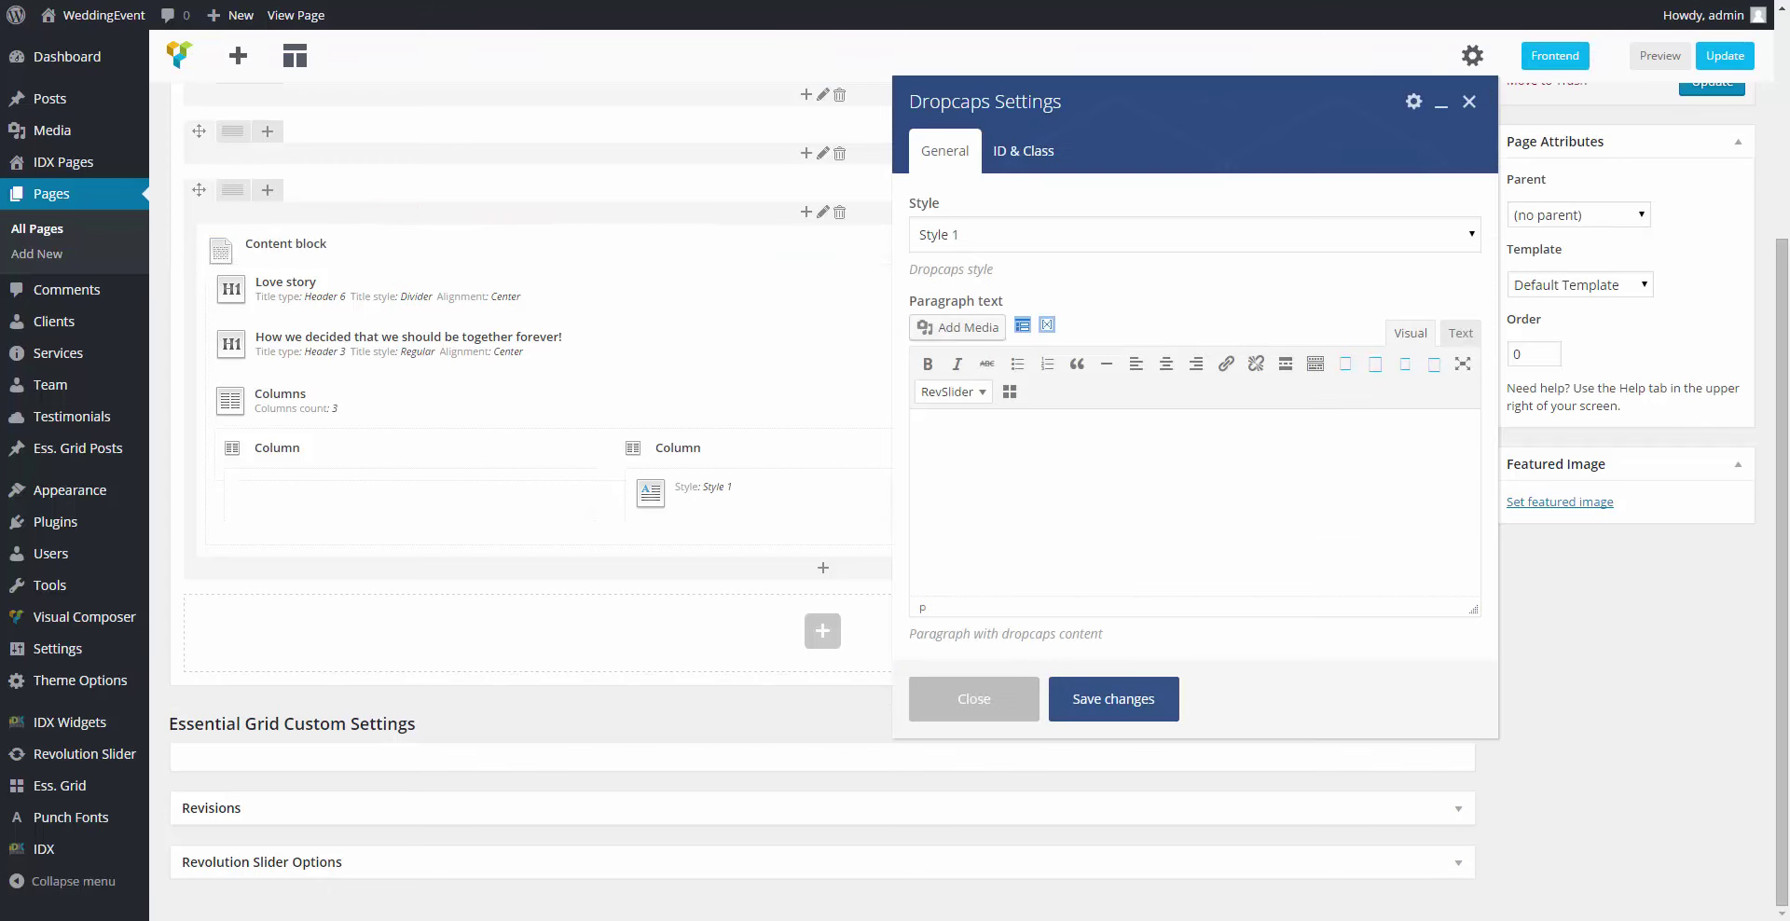
pyautogui.click(958, 234)
pyautogui.click(965, 277)
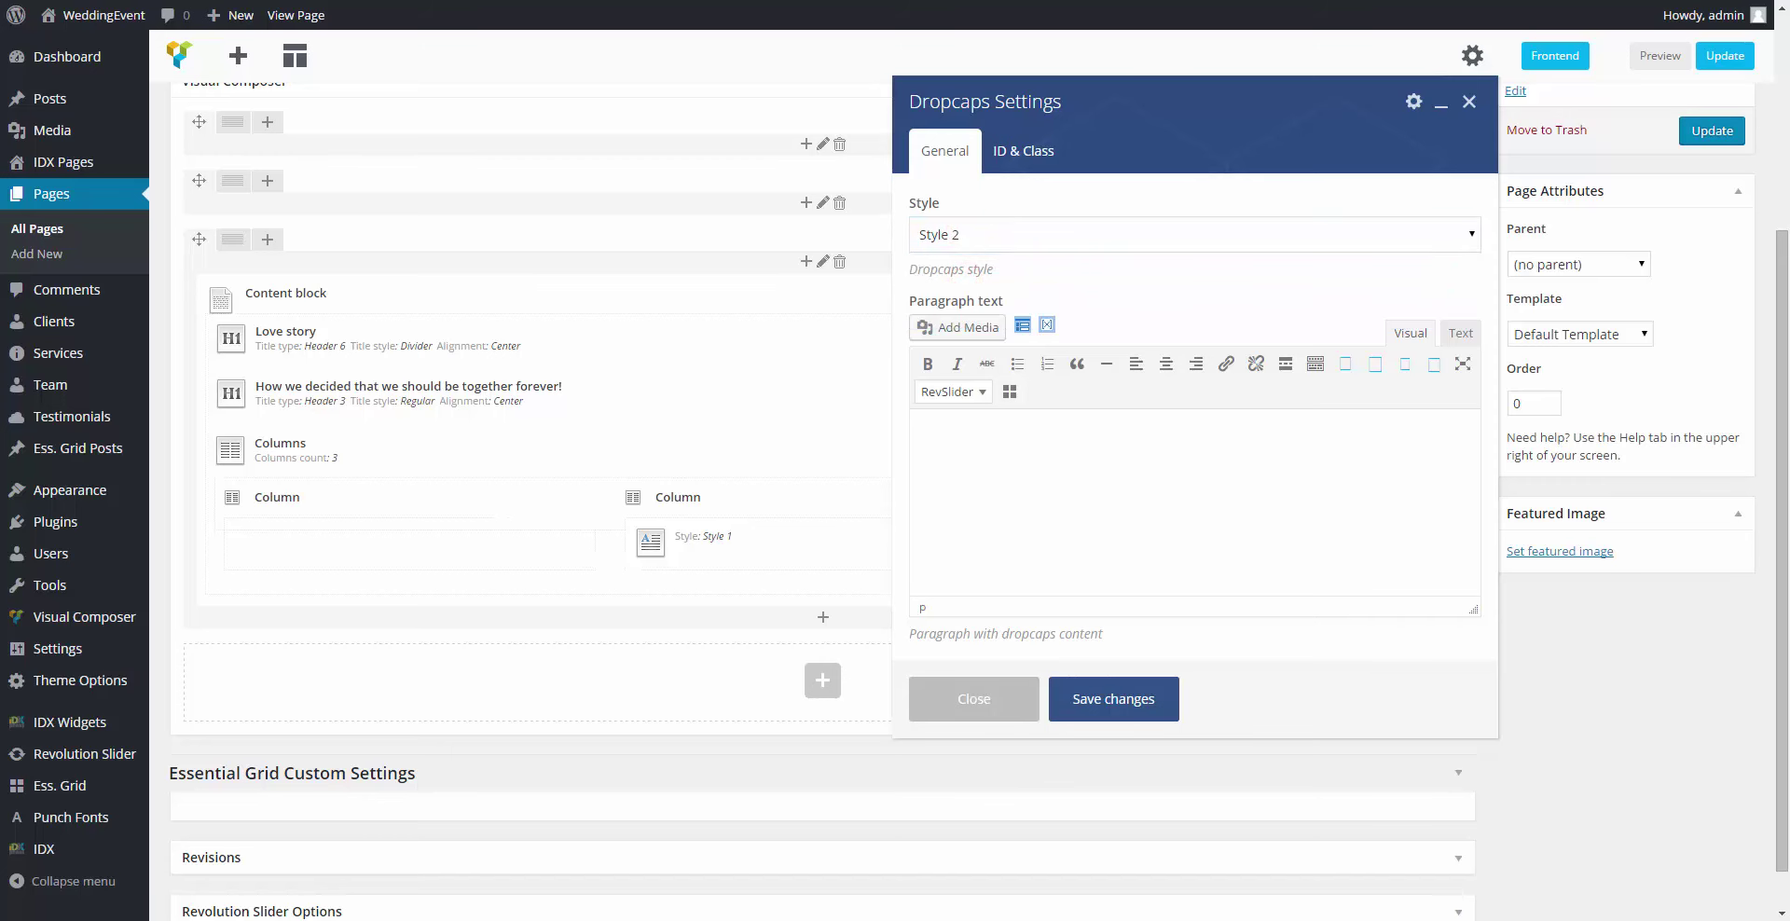
# Step: Enter the marriage proposal story as the Dropcaps paragraph, starting "This is the story of my proposal.", and save it without ID, class or animation
pyautogui.click(1396, 447)
pyautogui.write('This is the story of my proposal. I got down on one knee, knees shaking, voice trembling and said: "Will you marry me, please?". She started loughig, then crying. Then she replied: "Of course, I will!"')
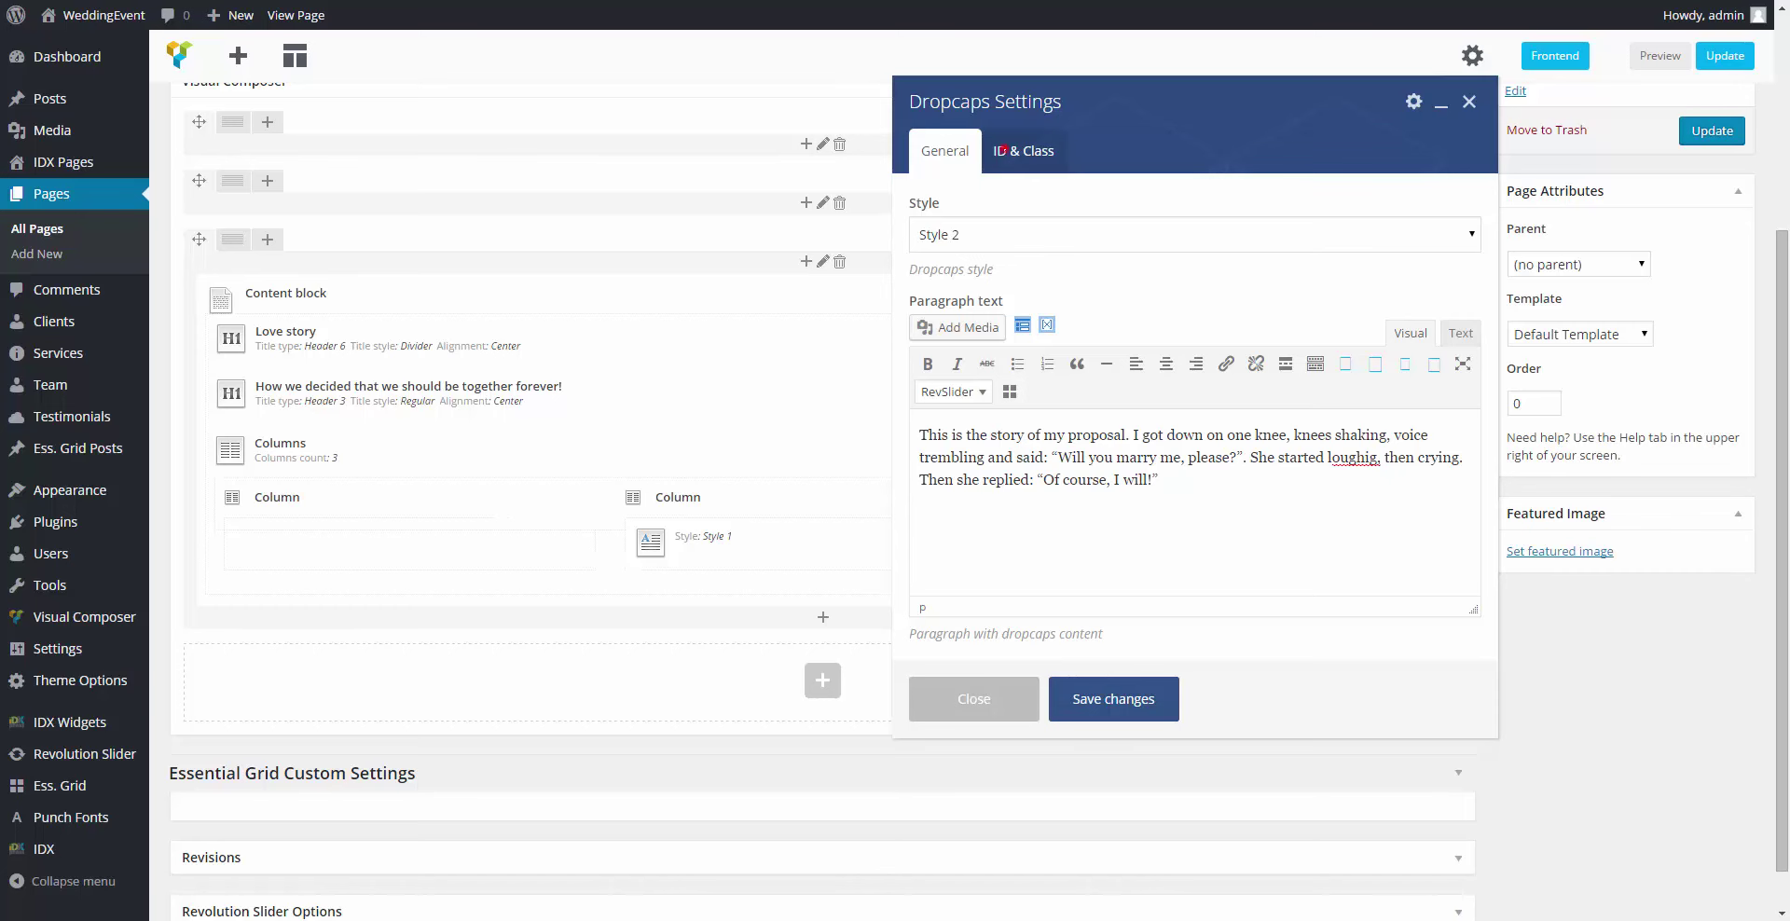
pyautogui.click(1000, 150)
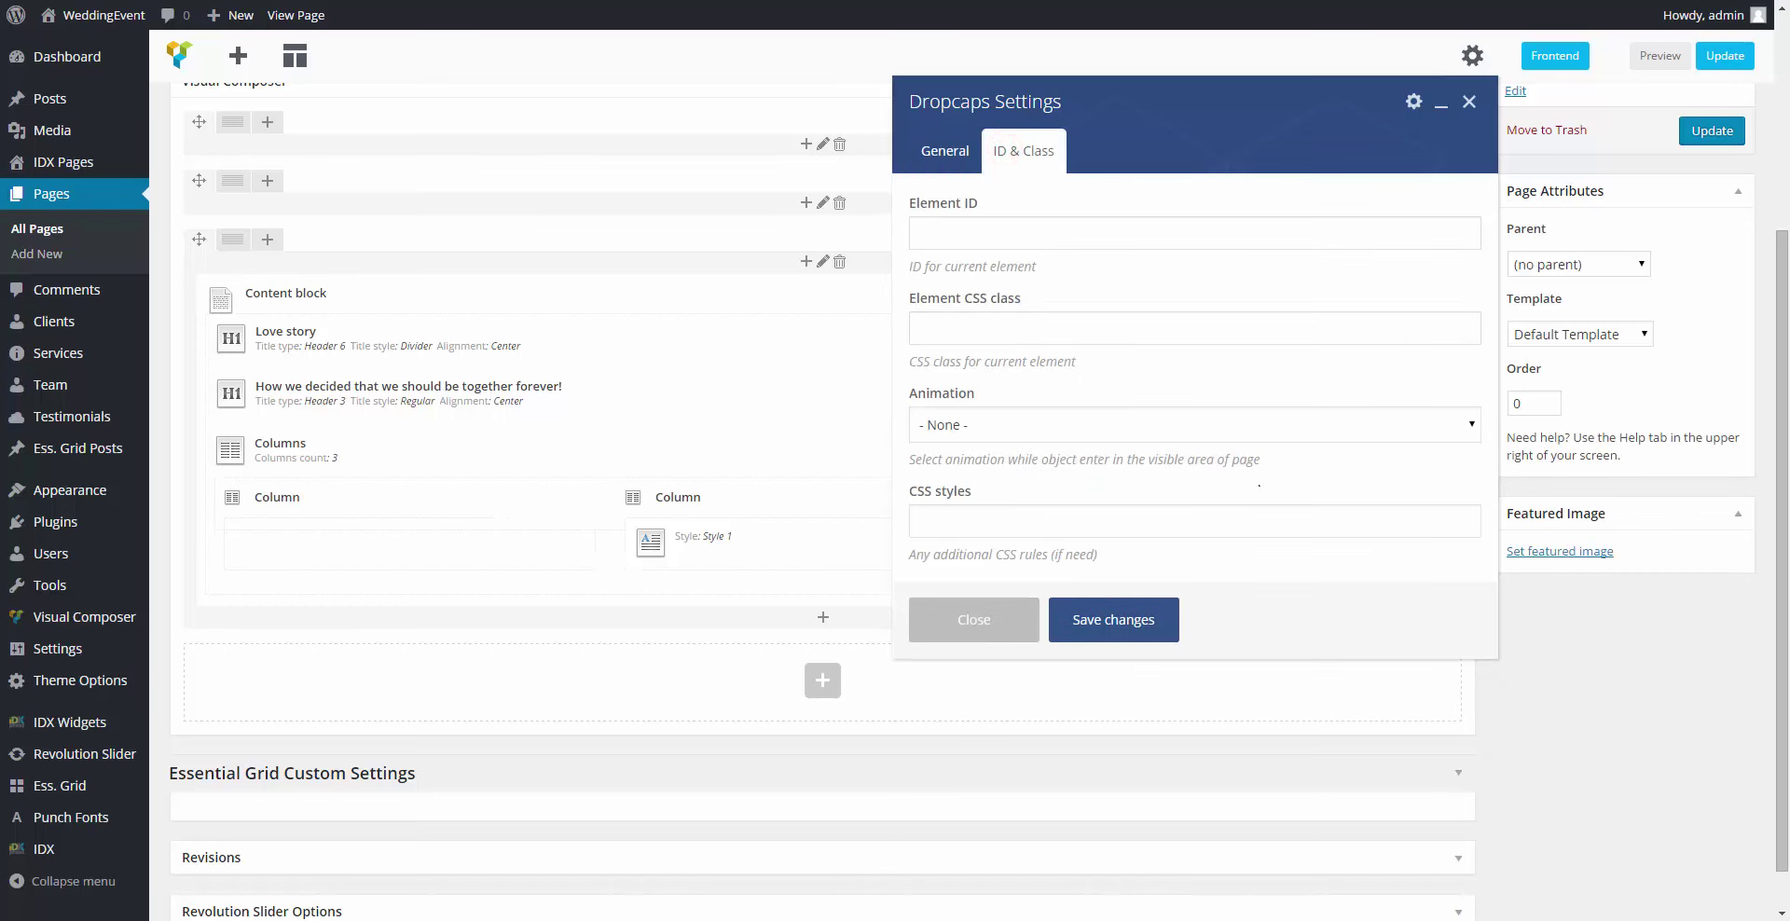
pyautogui.click(1120, 617)
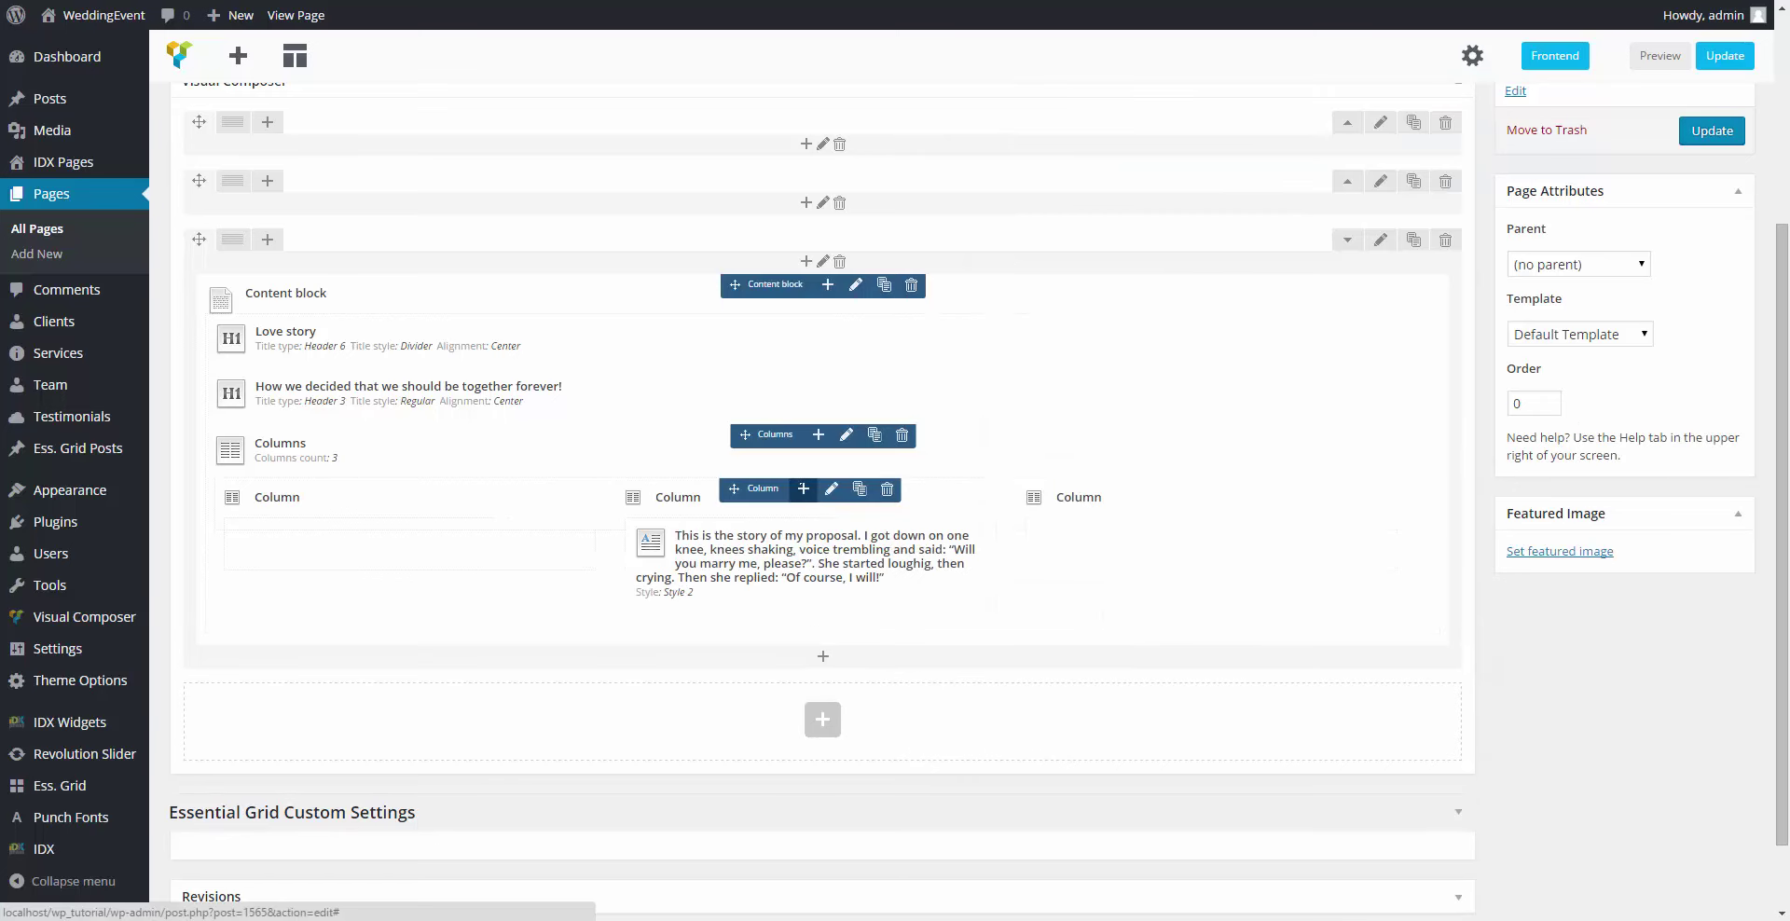
# Step: Add a Text Block with its default text and design options to the middle column, and move it below the Dropcaps
pyautogui.click(803, 488)
pyautogui.write('t')
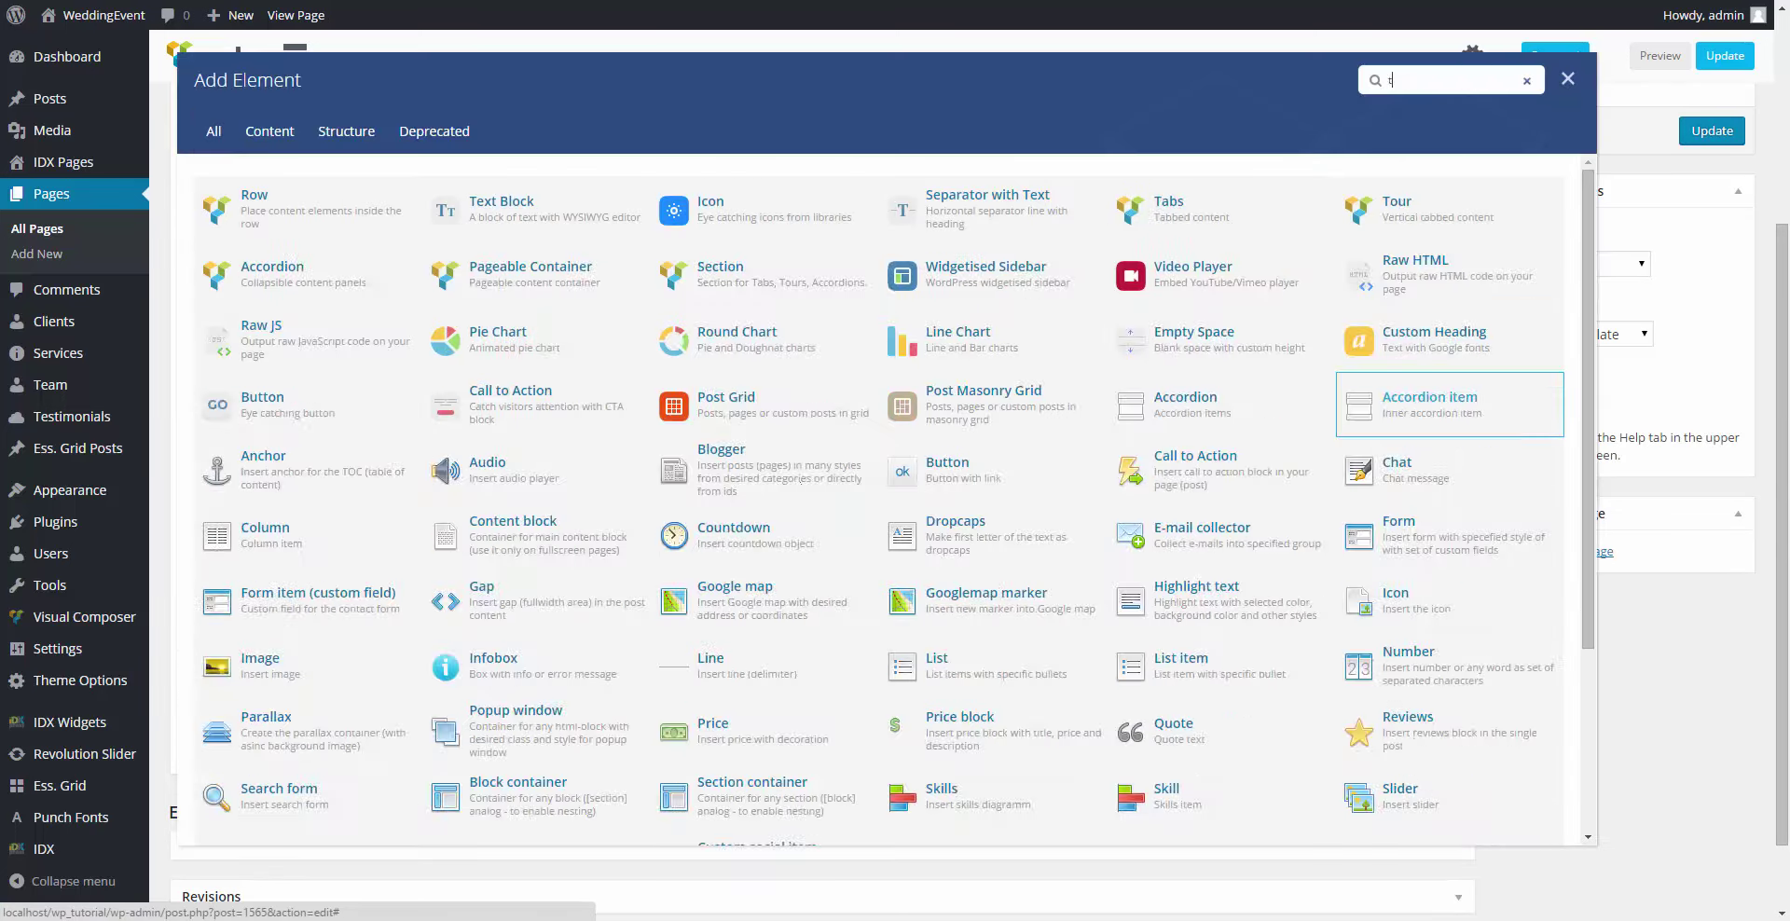
pyautogui.write('ext')
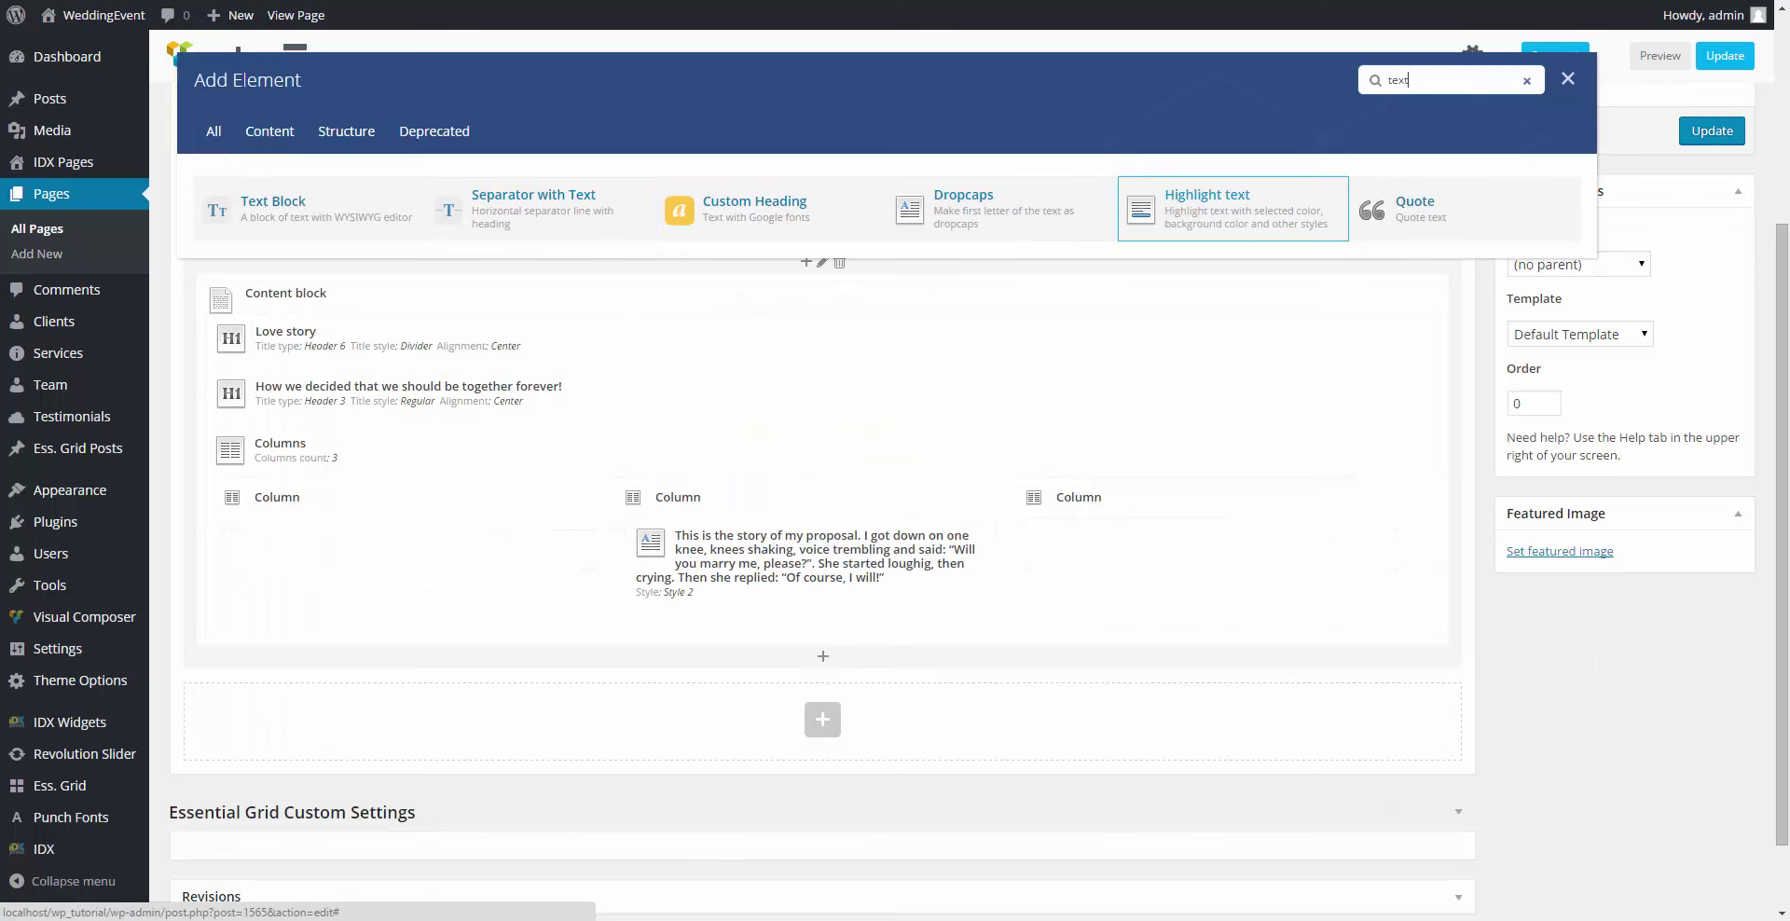
pyautogui.click(299, 232)
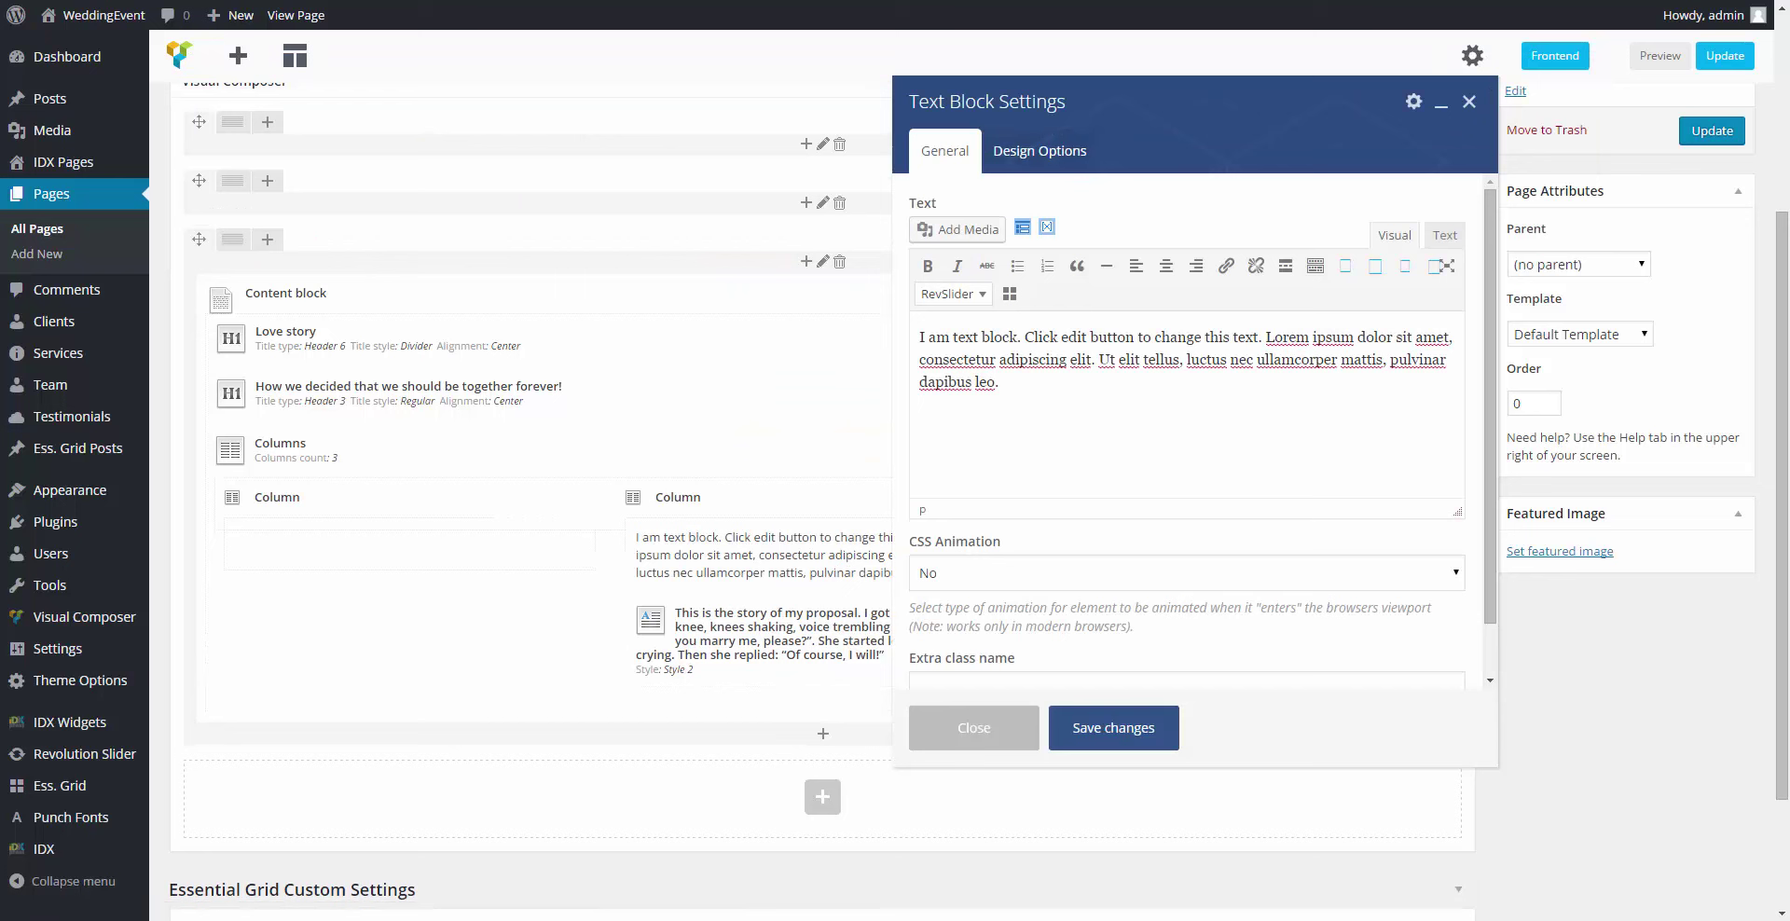
pyautogui.click(1017, 151)
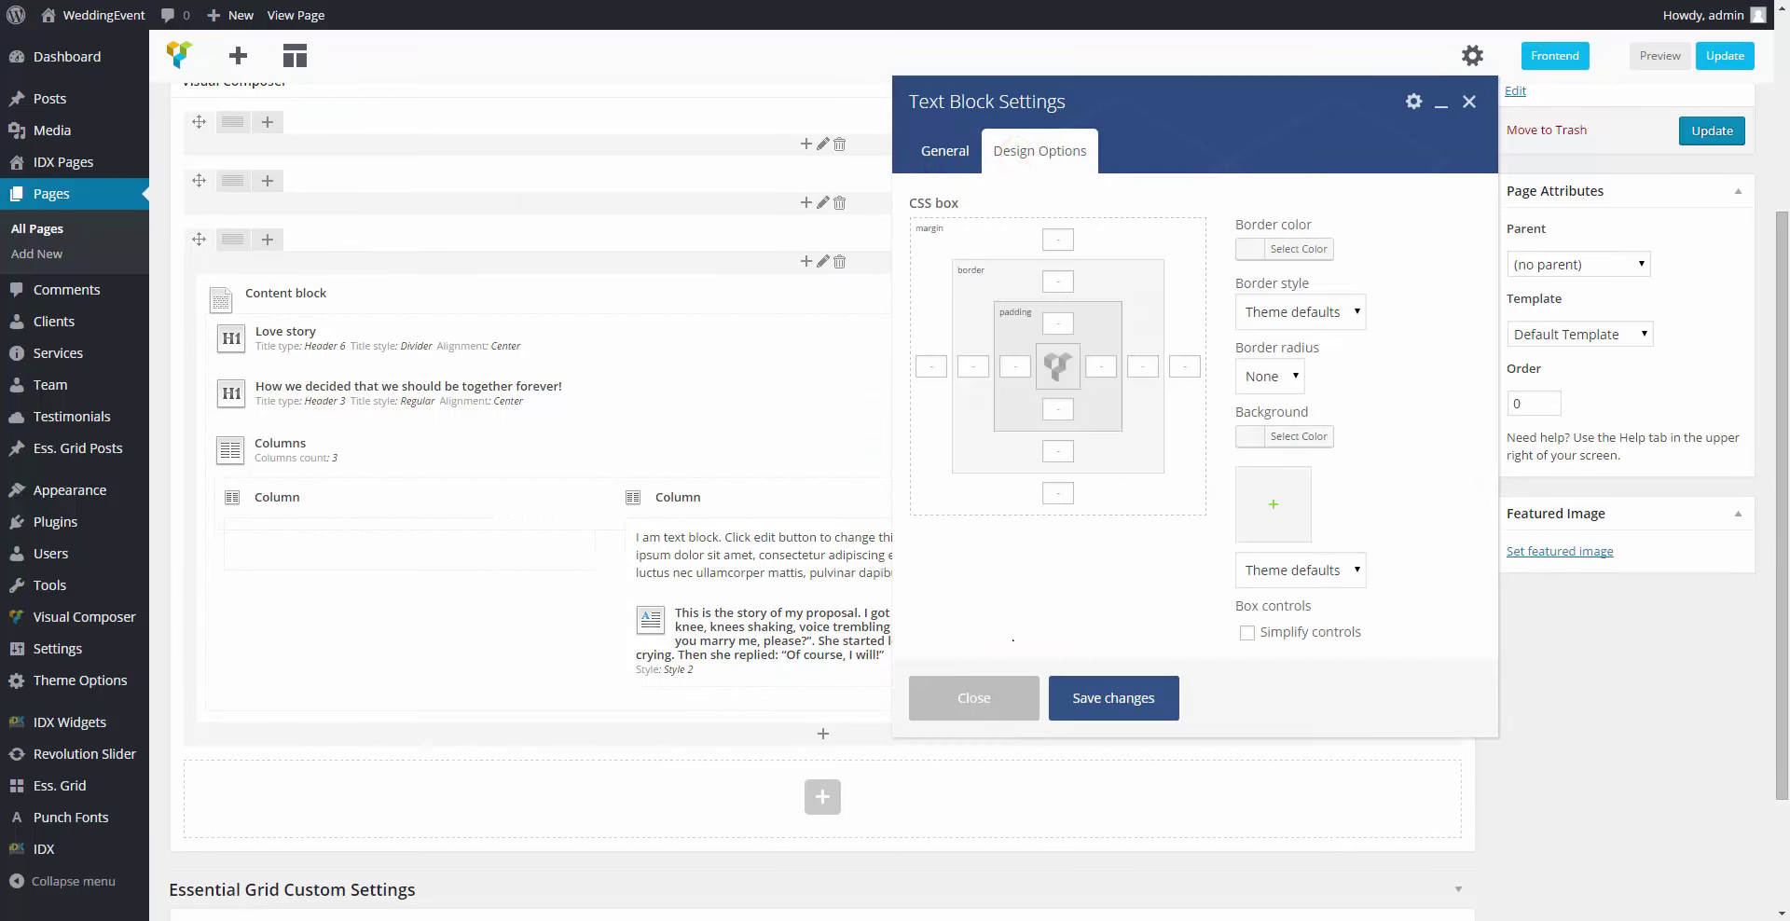
pyautogui.click(1139, 710)
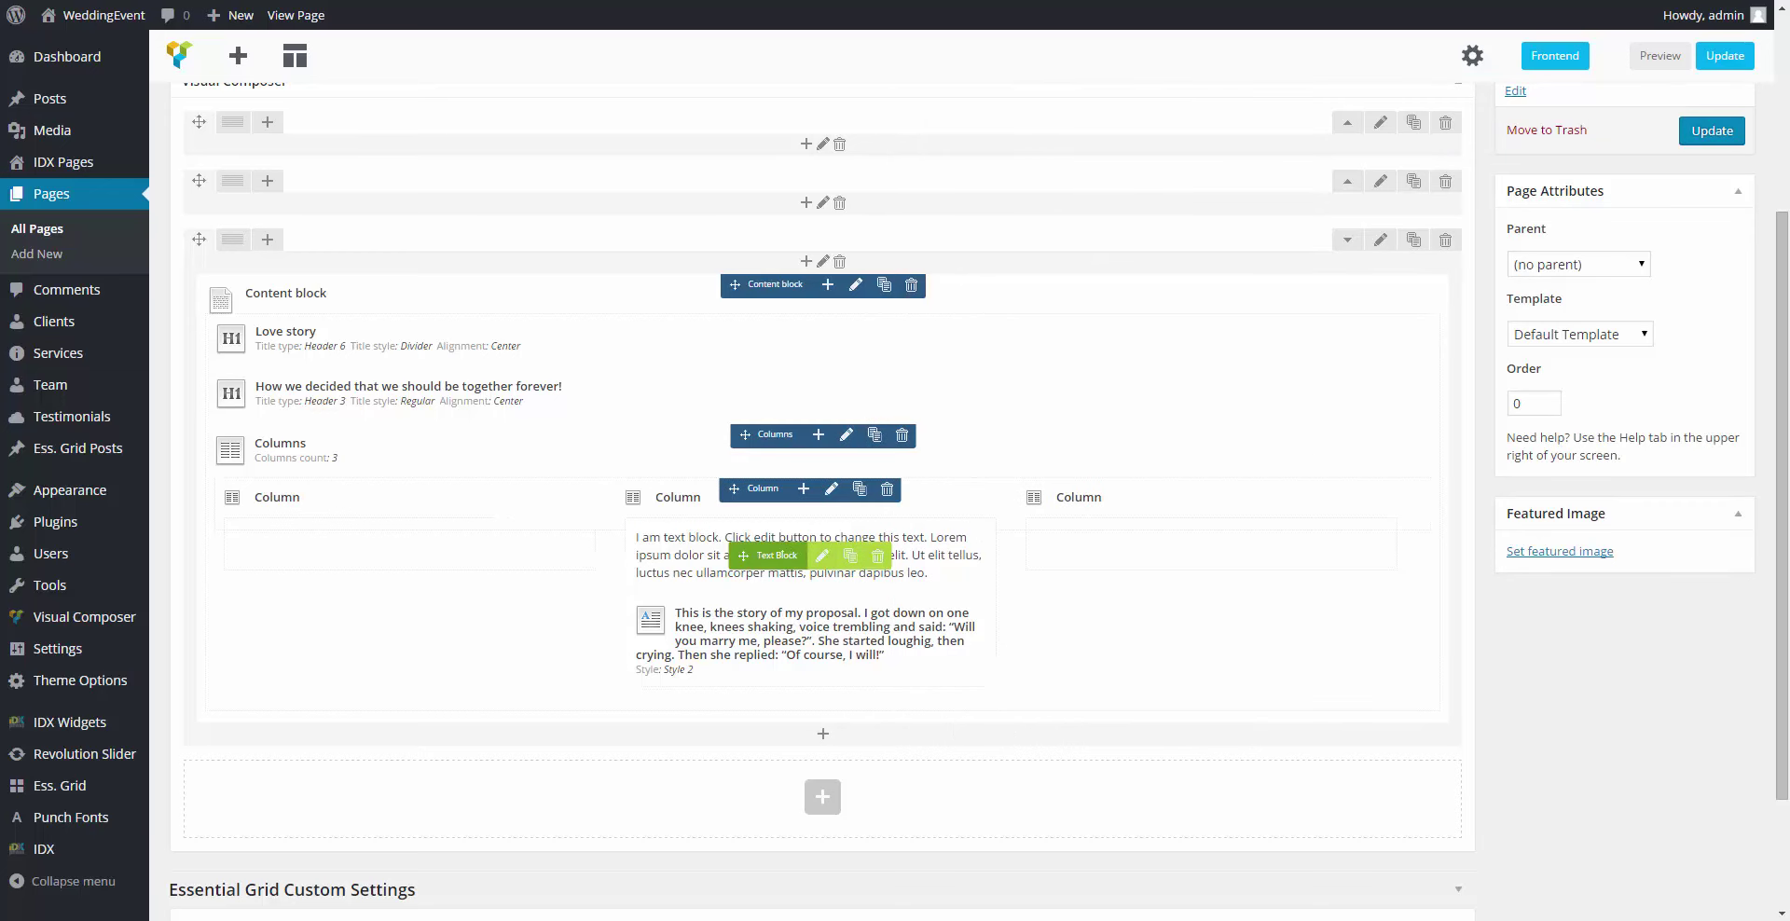
pyautogui.moveTo(776, 554); pyautogui.dragTo(779, 615)
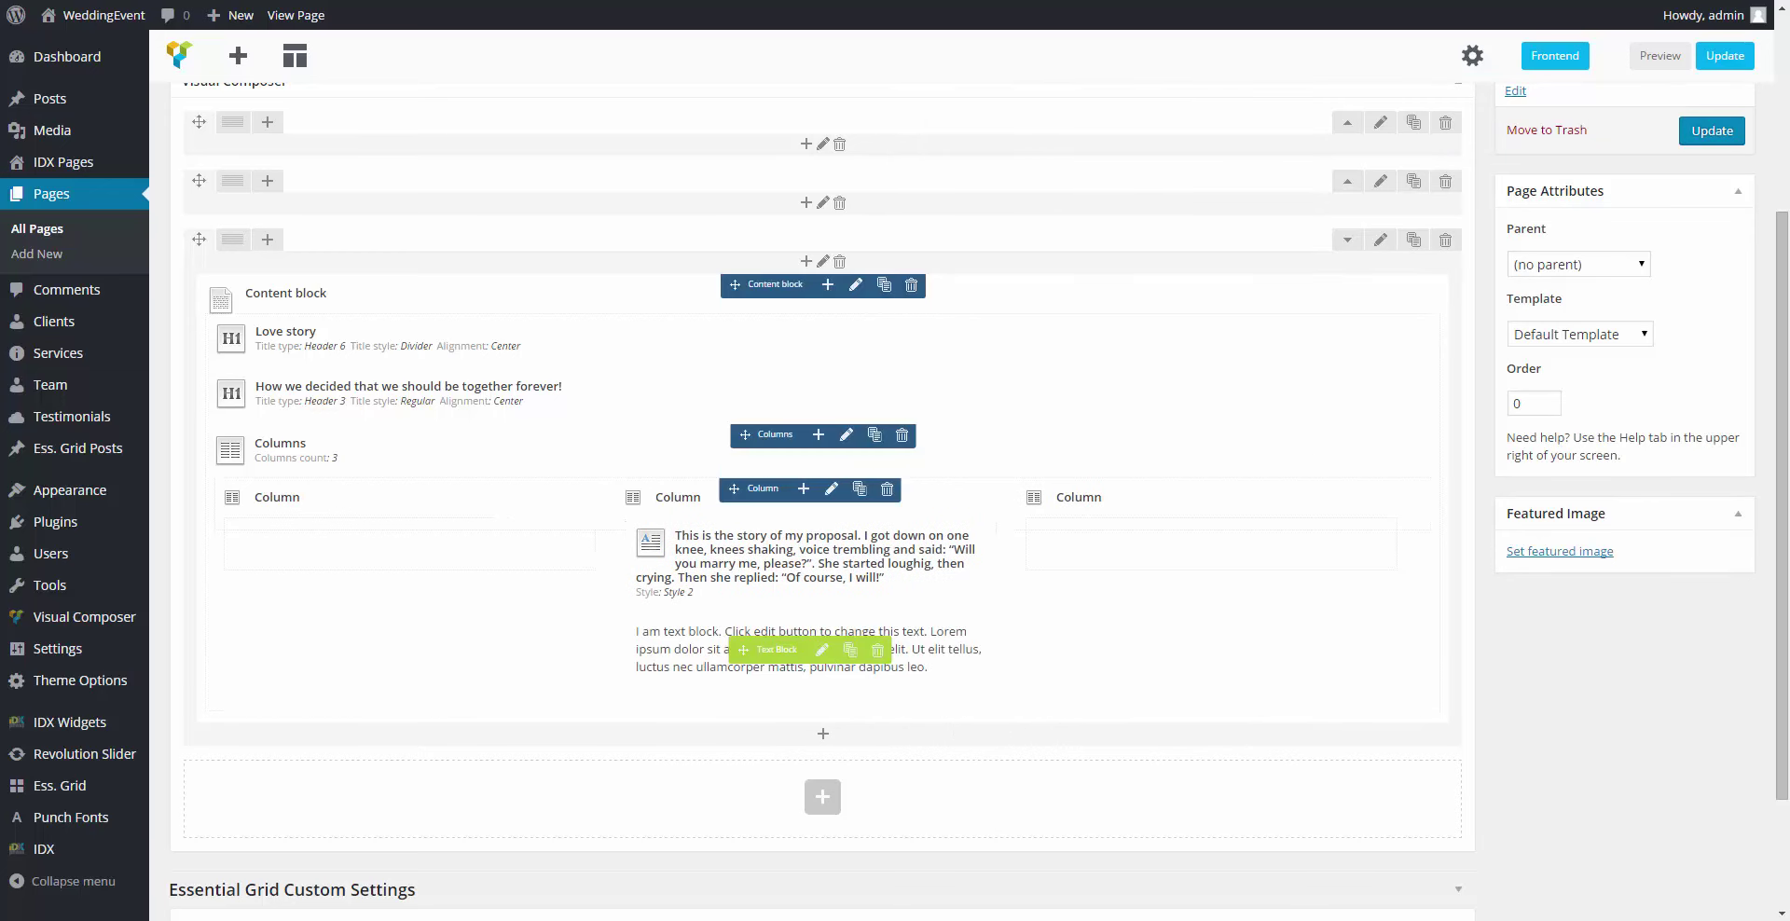
# Step: Add a Section container to the middle column and set its alignment to Center
pyautogui.click(802, 489)
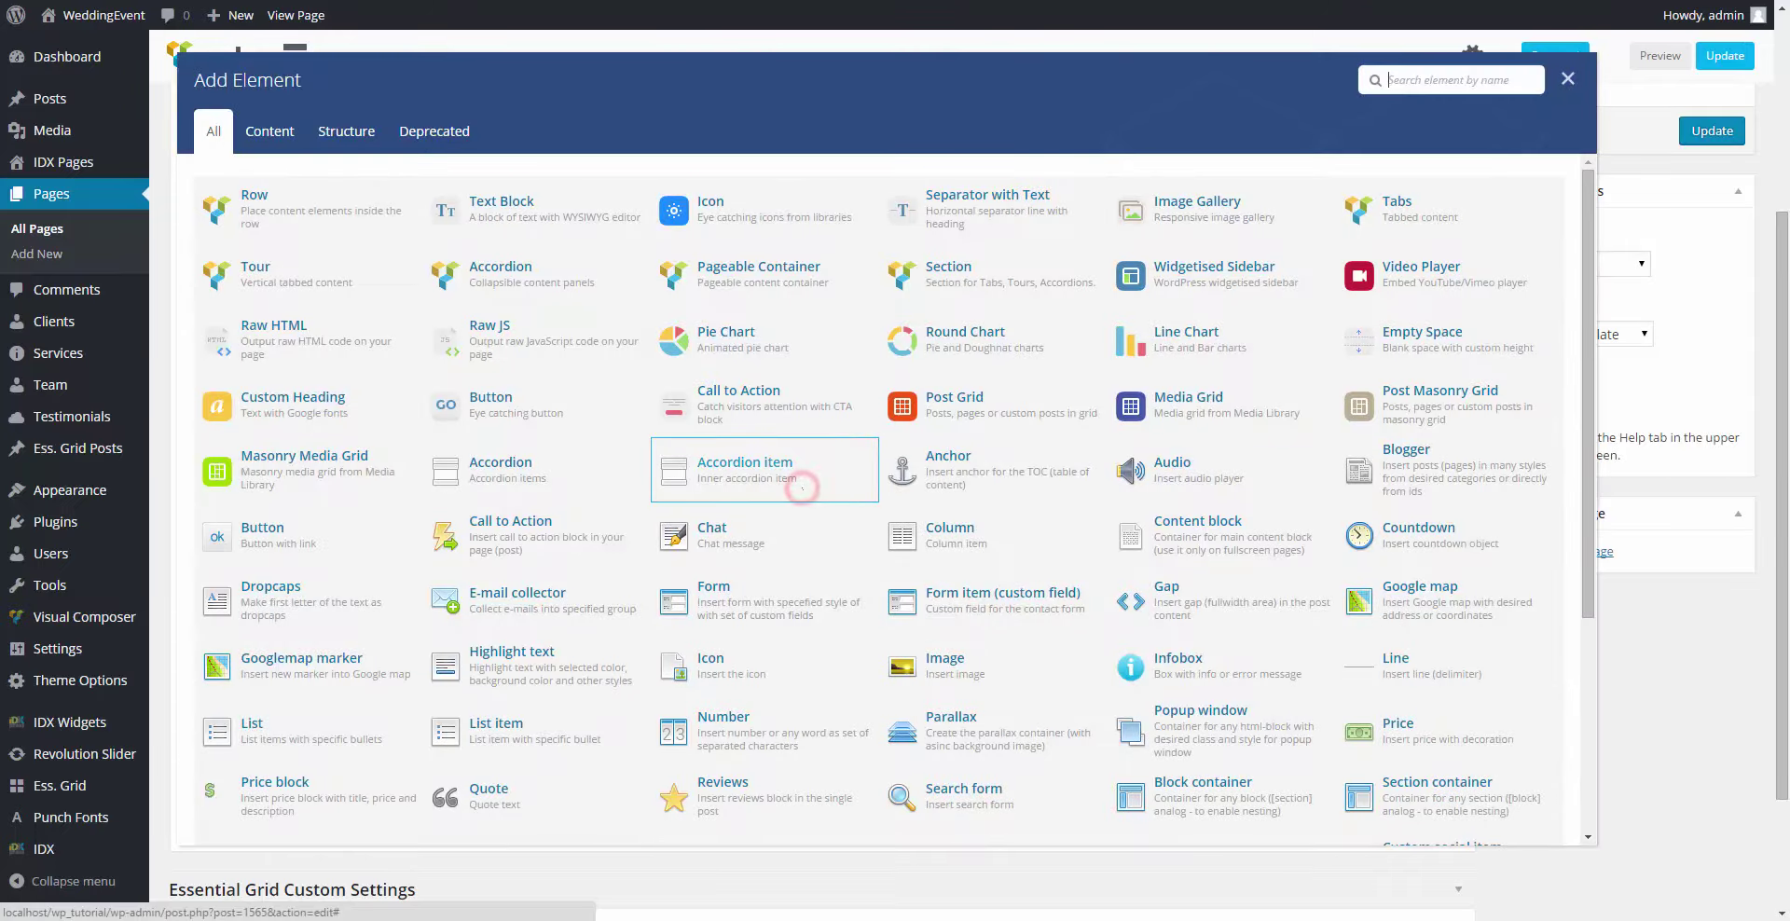
pyautogui.write('sec')
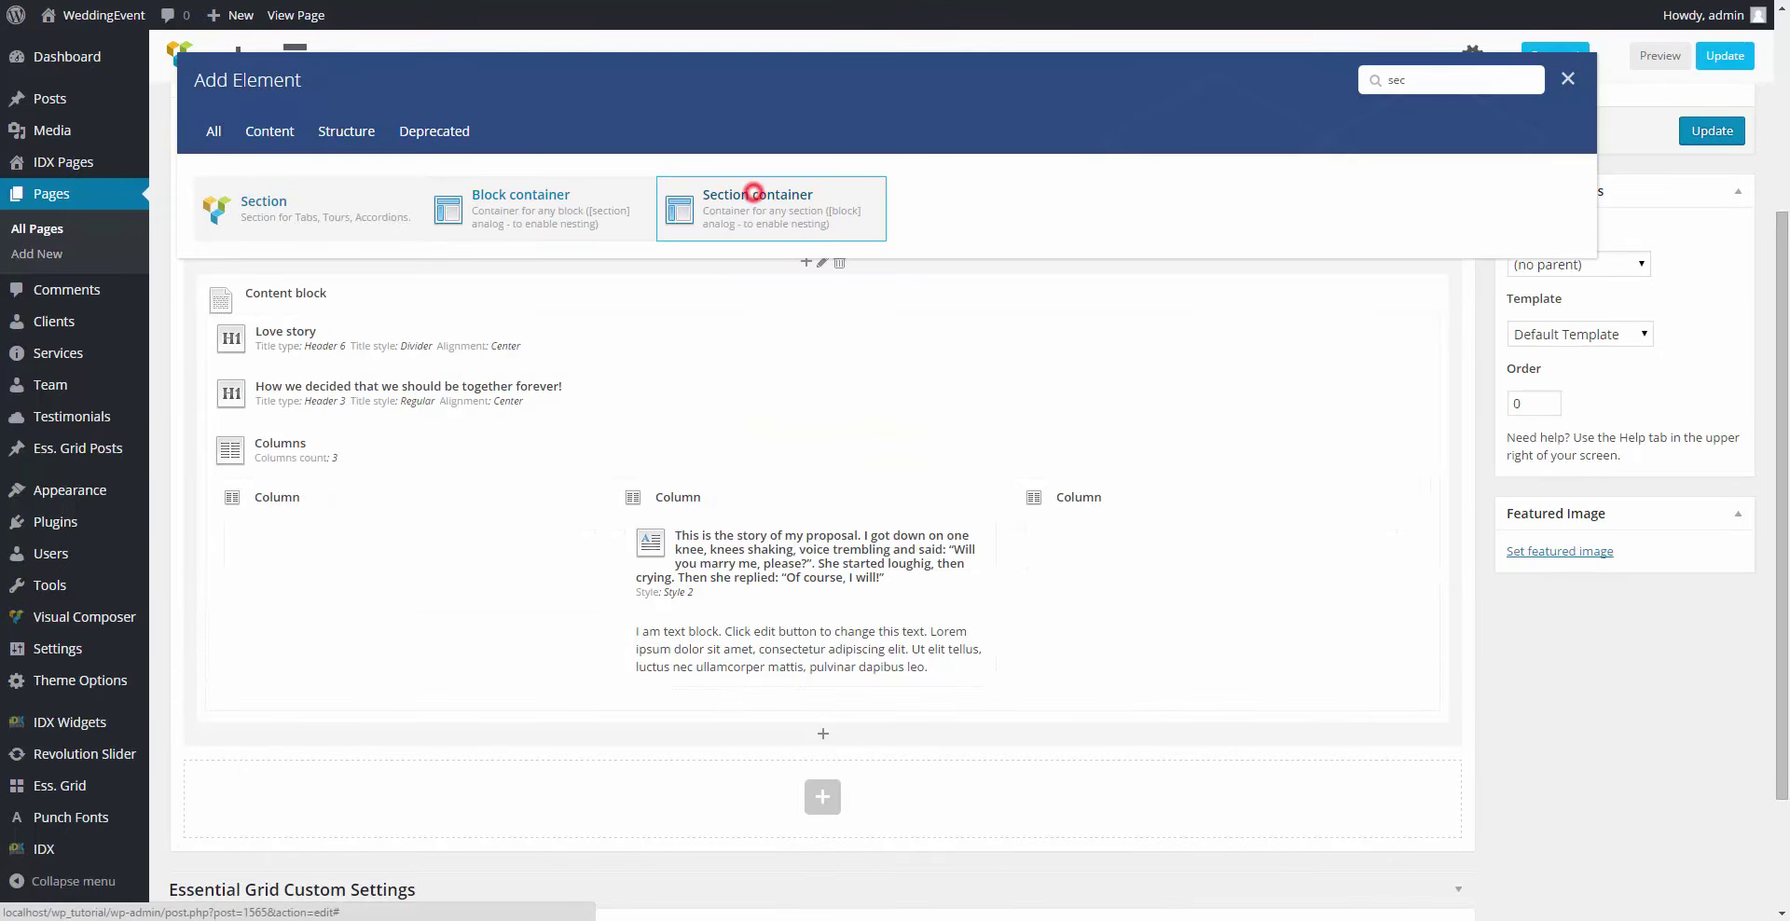
pyautogui.click(753, 192)
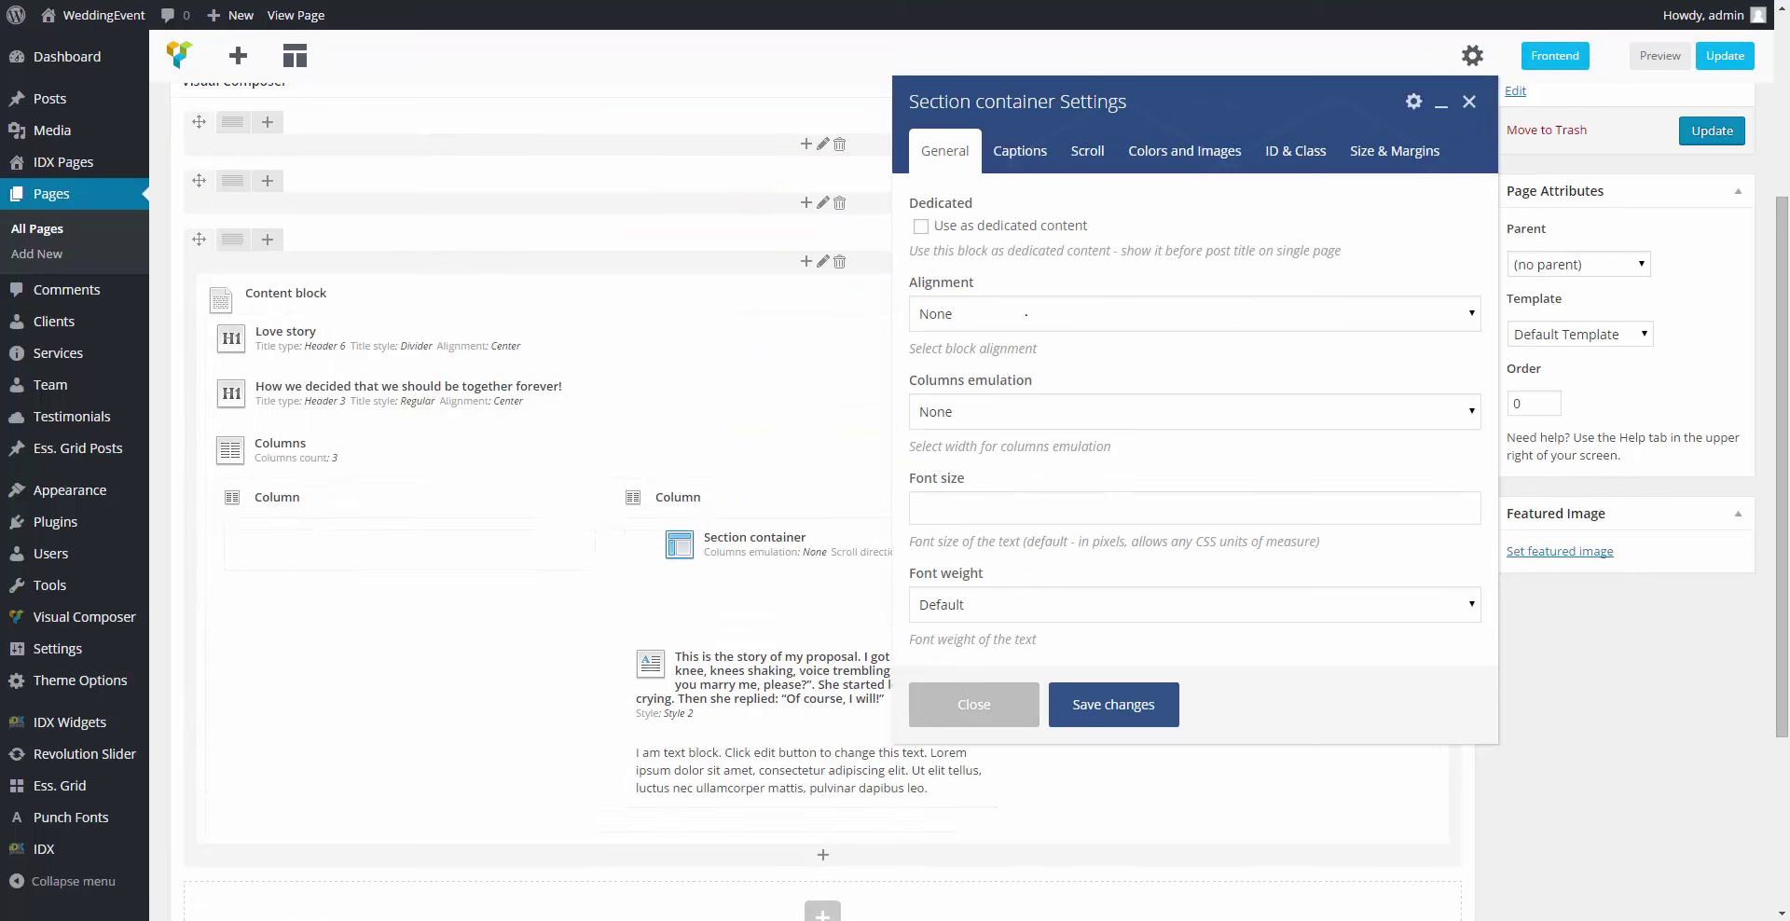
pyautogui.click(1026, 315)
pyautogui.click(995, 376)
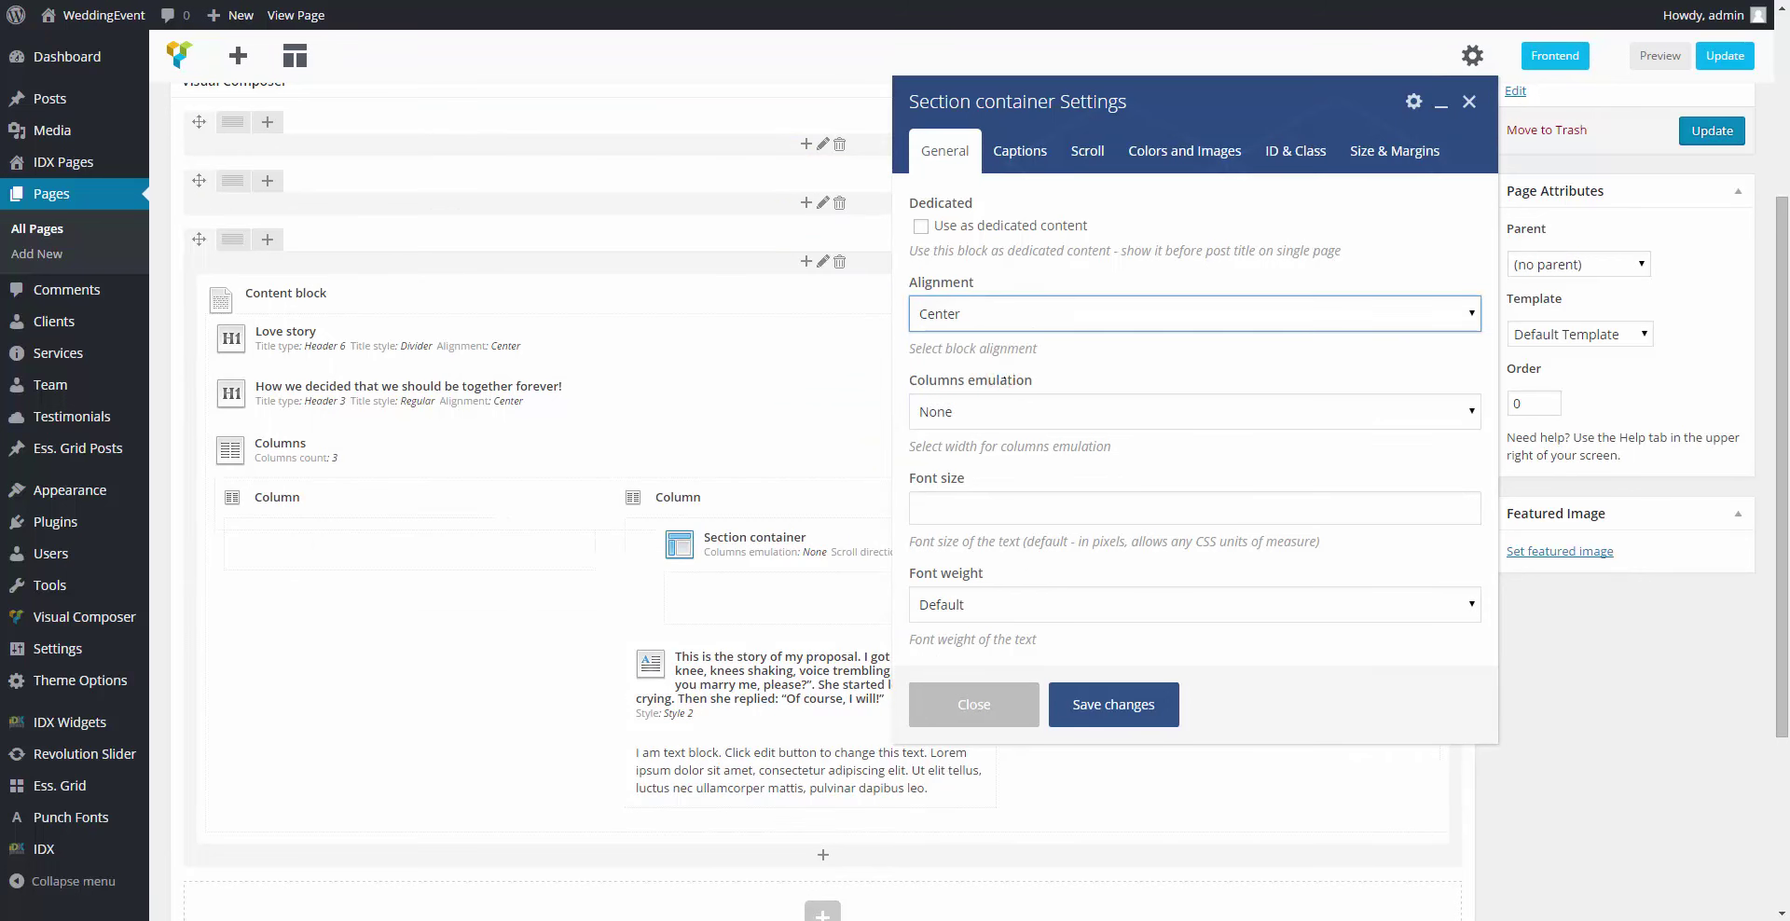
# Step: Save the Section container with its caption, scroll, color, ID and margin settings at their defaults, and move it below the Text Block
pyautogui.click(1019, 151)
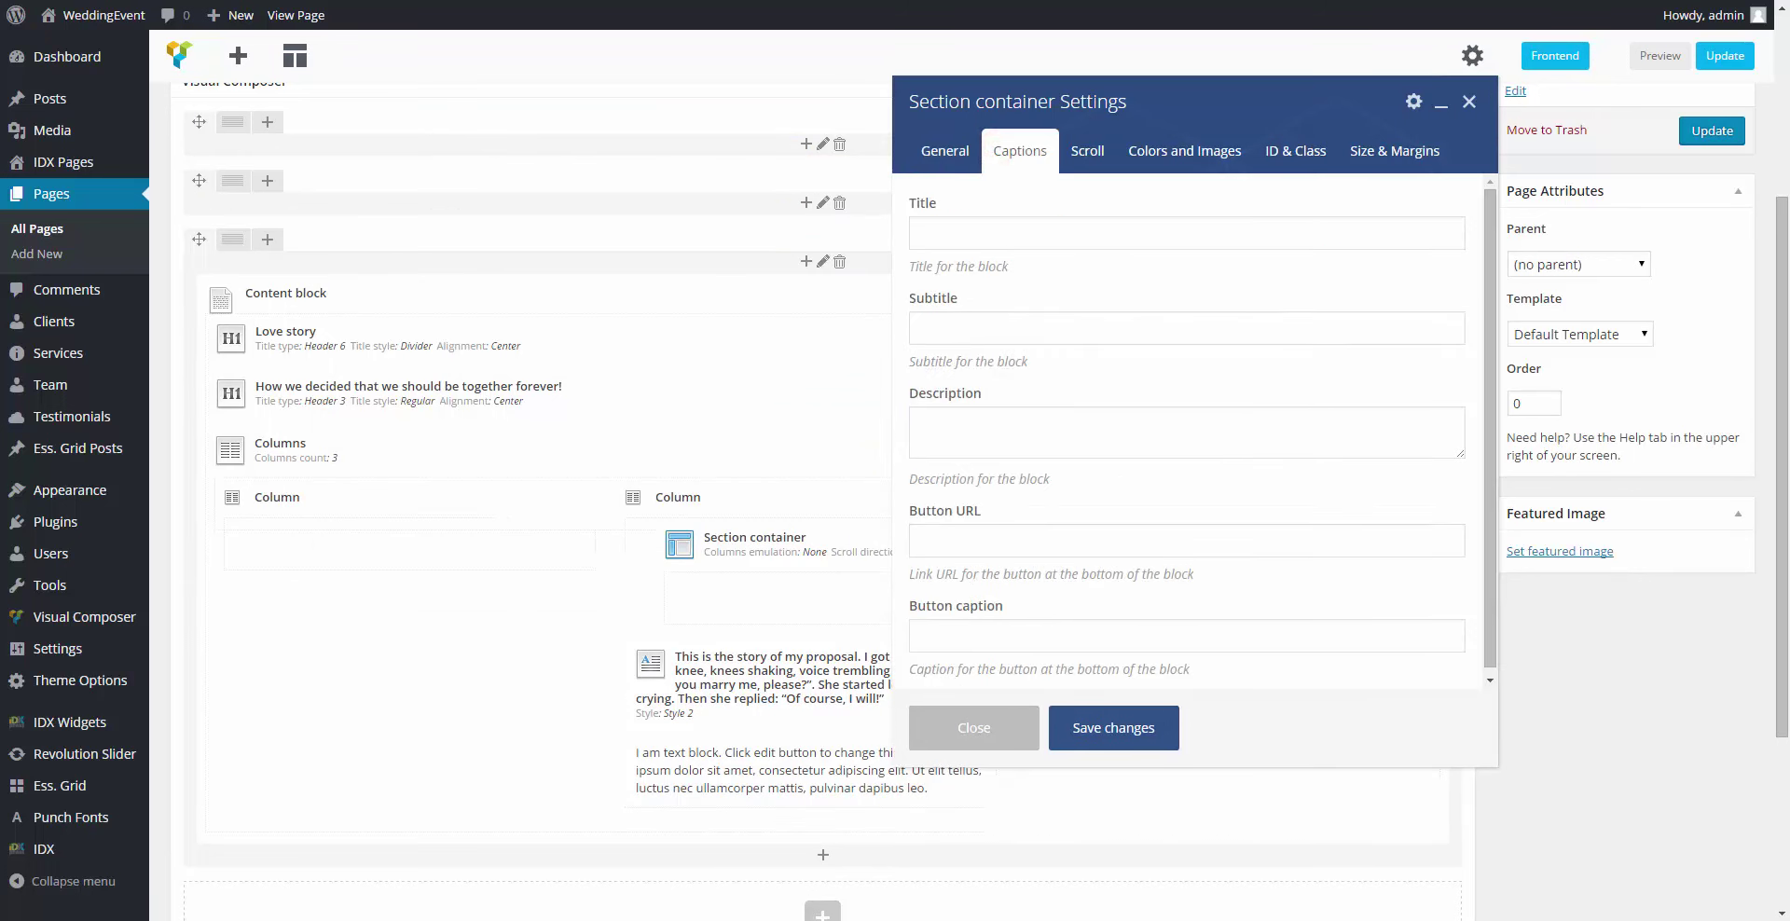
pyautogui.click(1095, 151)
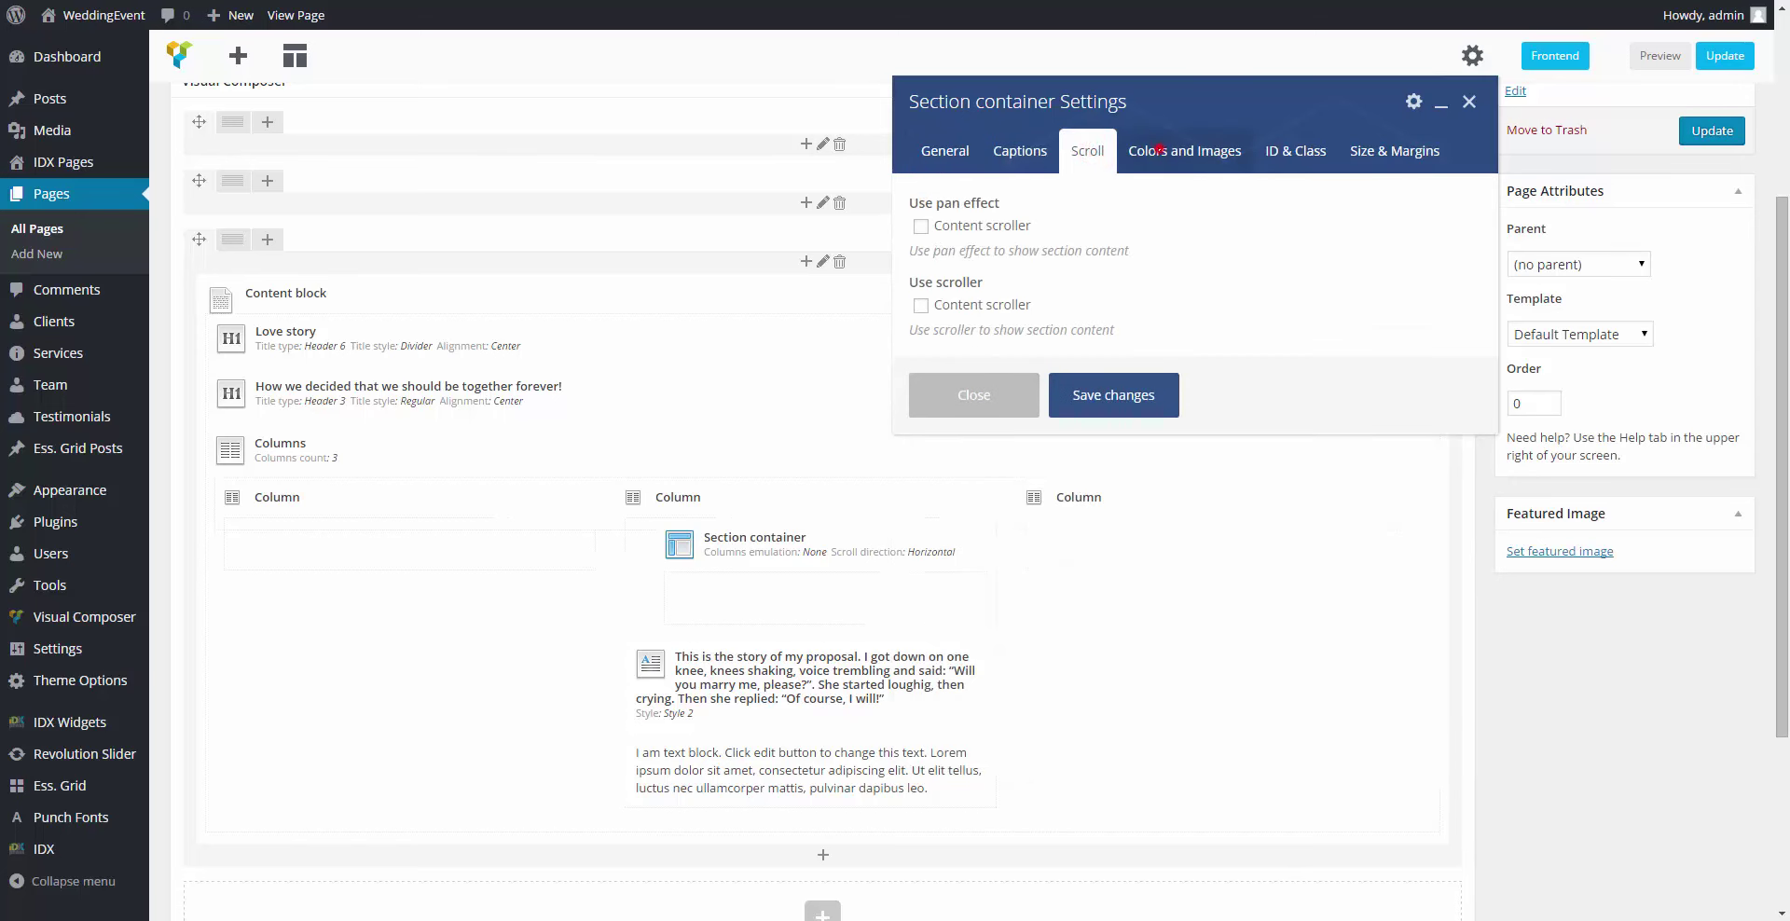
pyautogui.click(1158, 149)
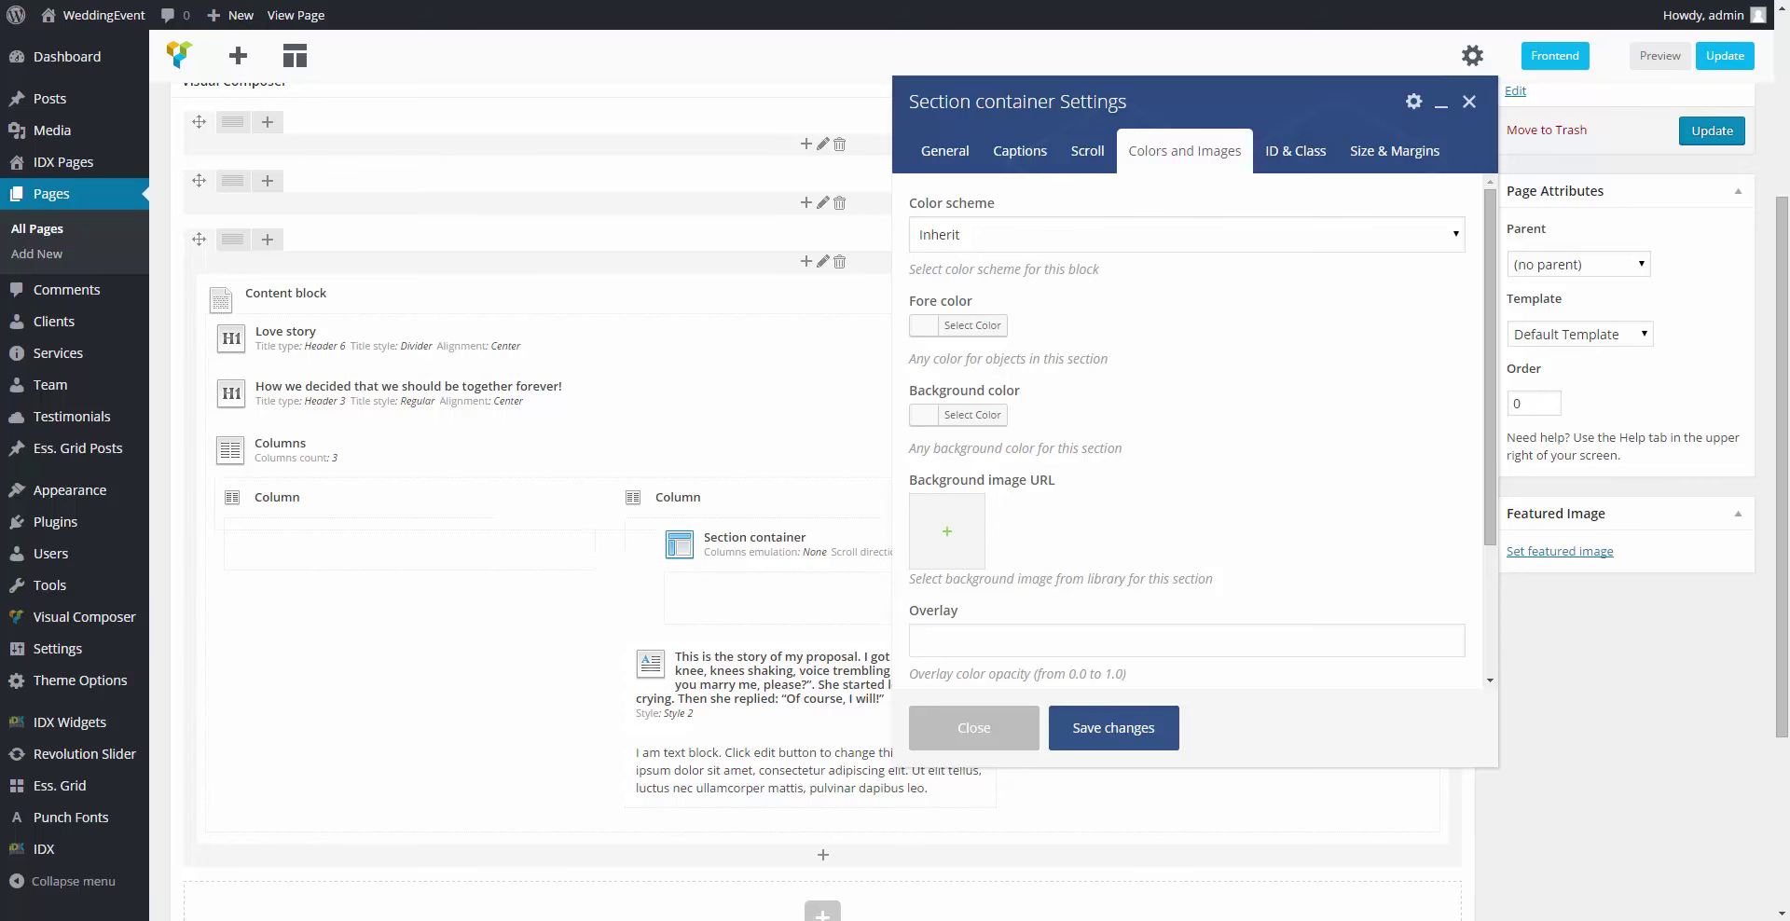
pyautogui.scroll(-2, 1115, 545)
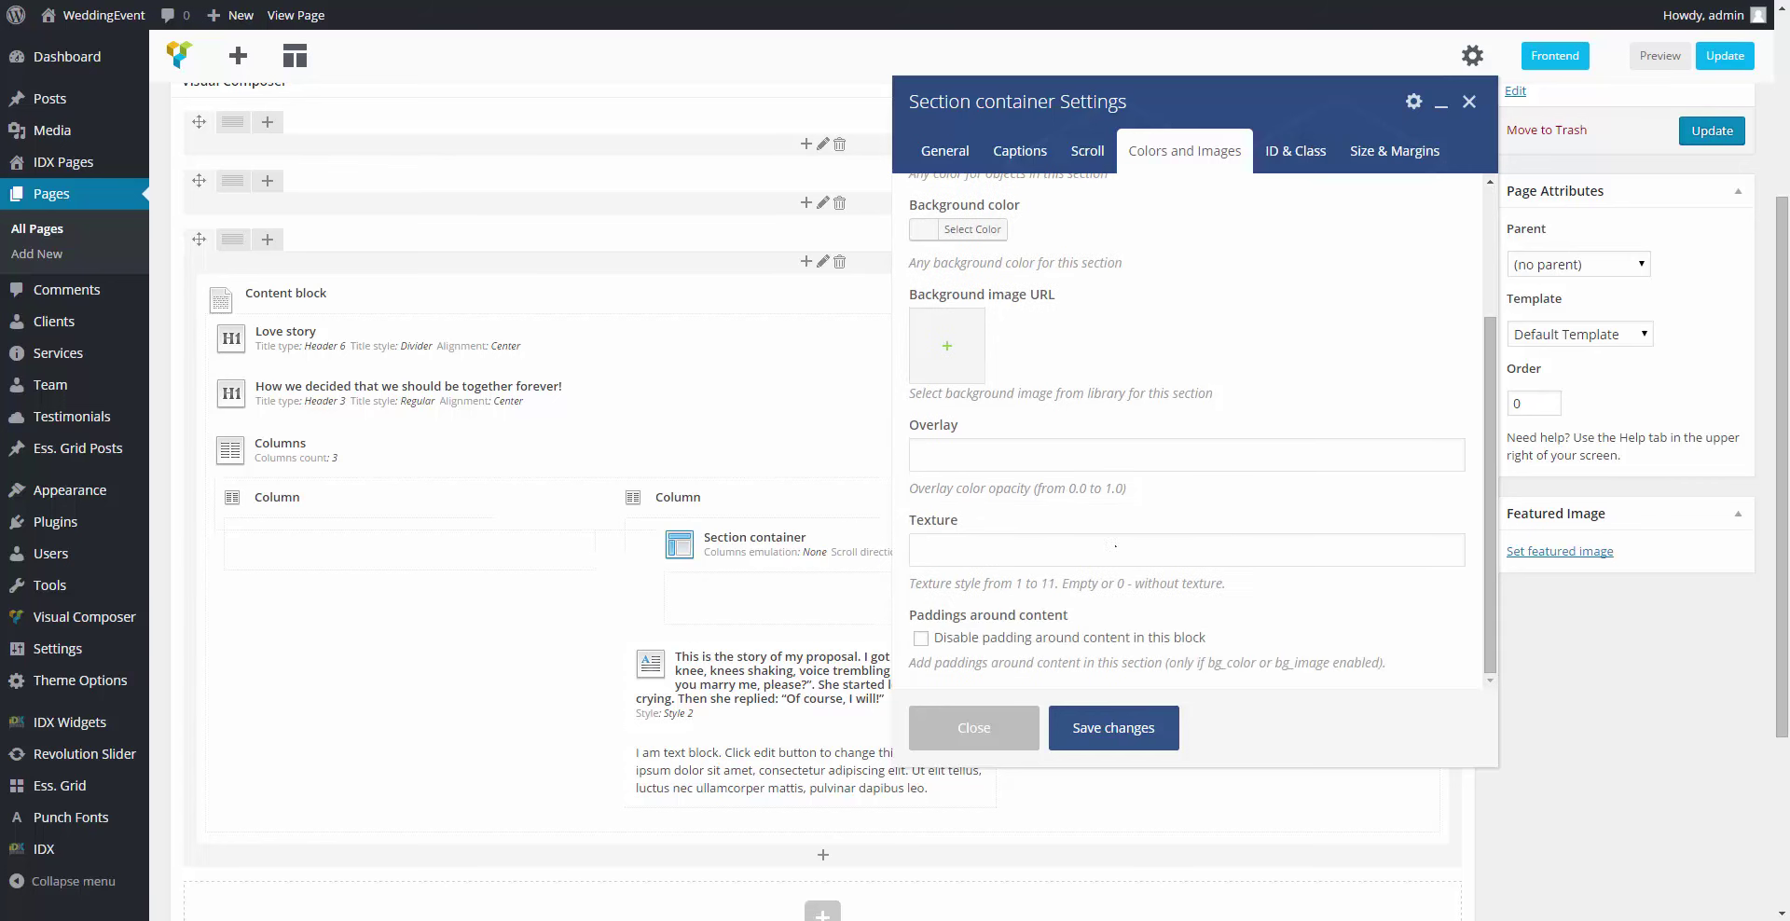
pyautogui.click(1295, 150)
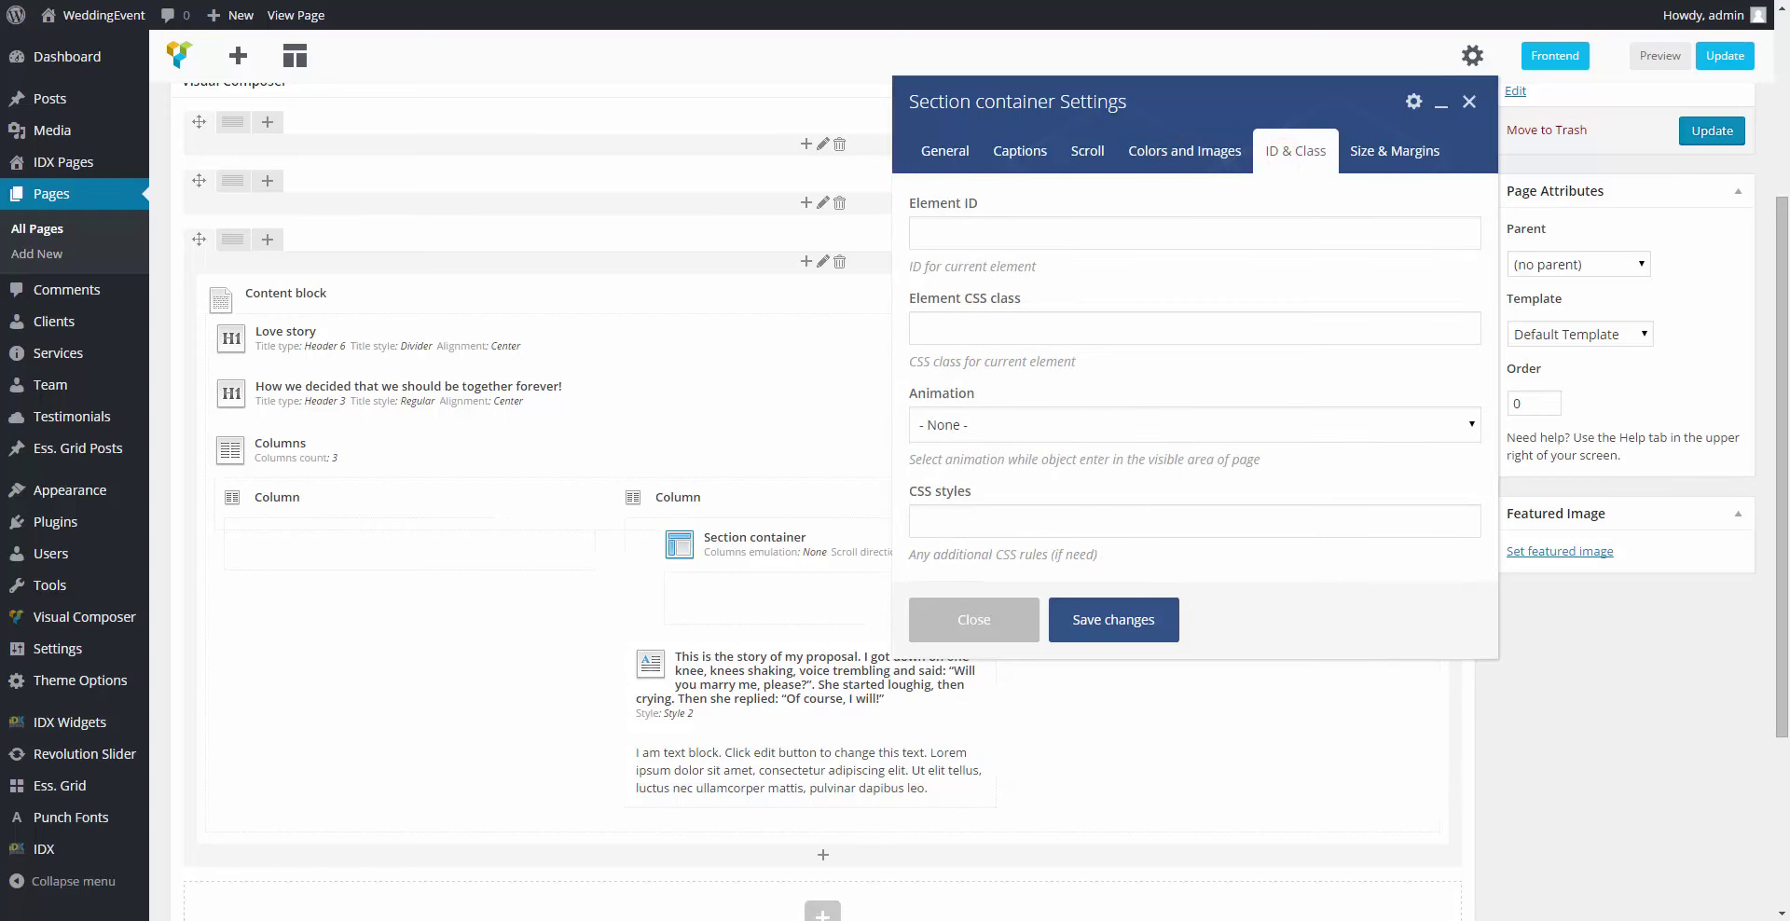
pyautogui.click(1394, 150)
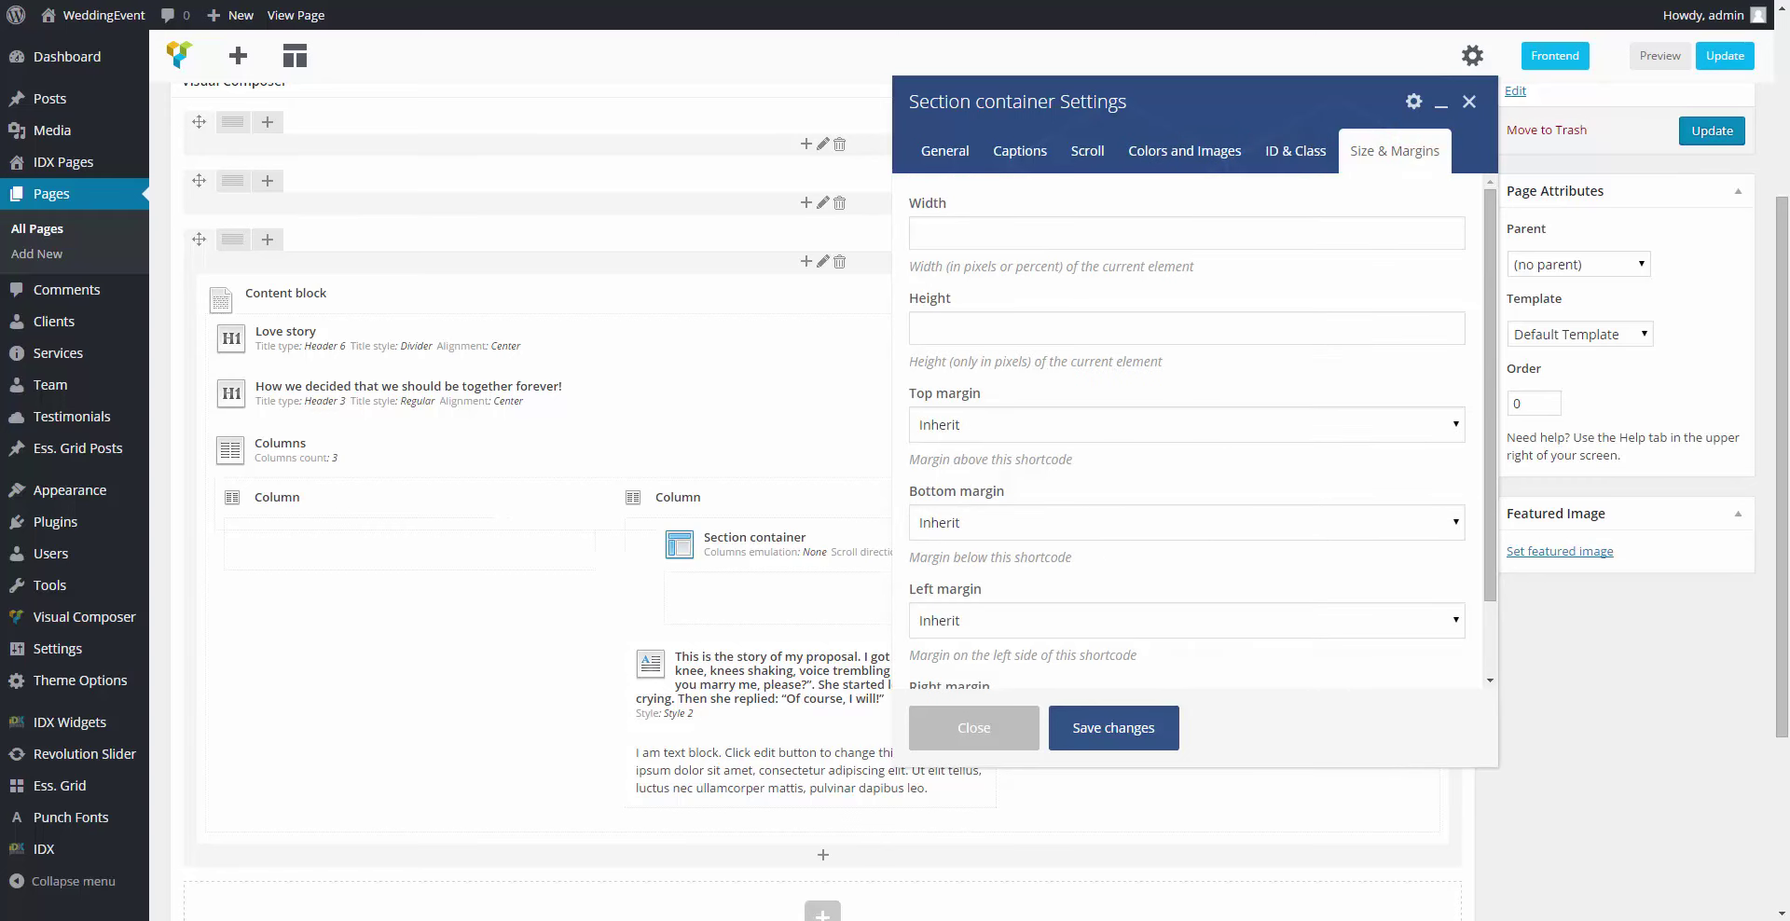
pyautogui.scroll(-2, 1201, 541)
pyautogui.click(1114, 727)
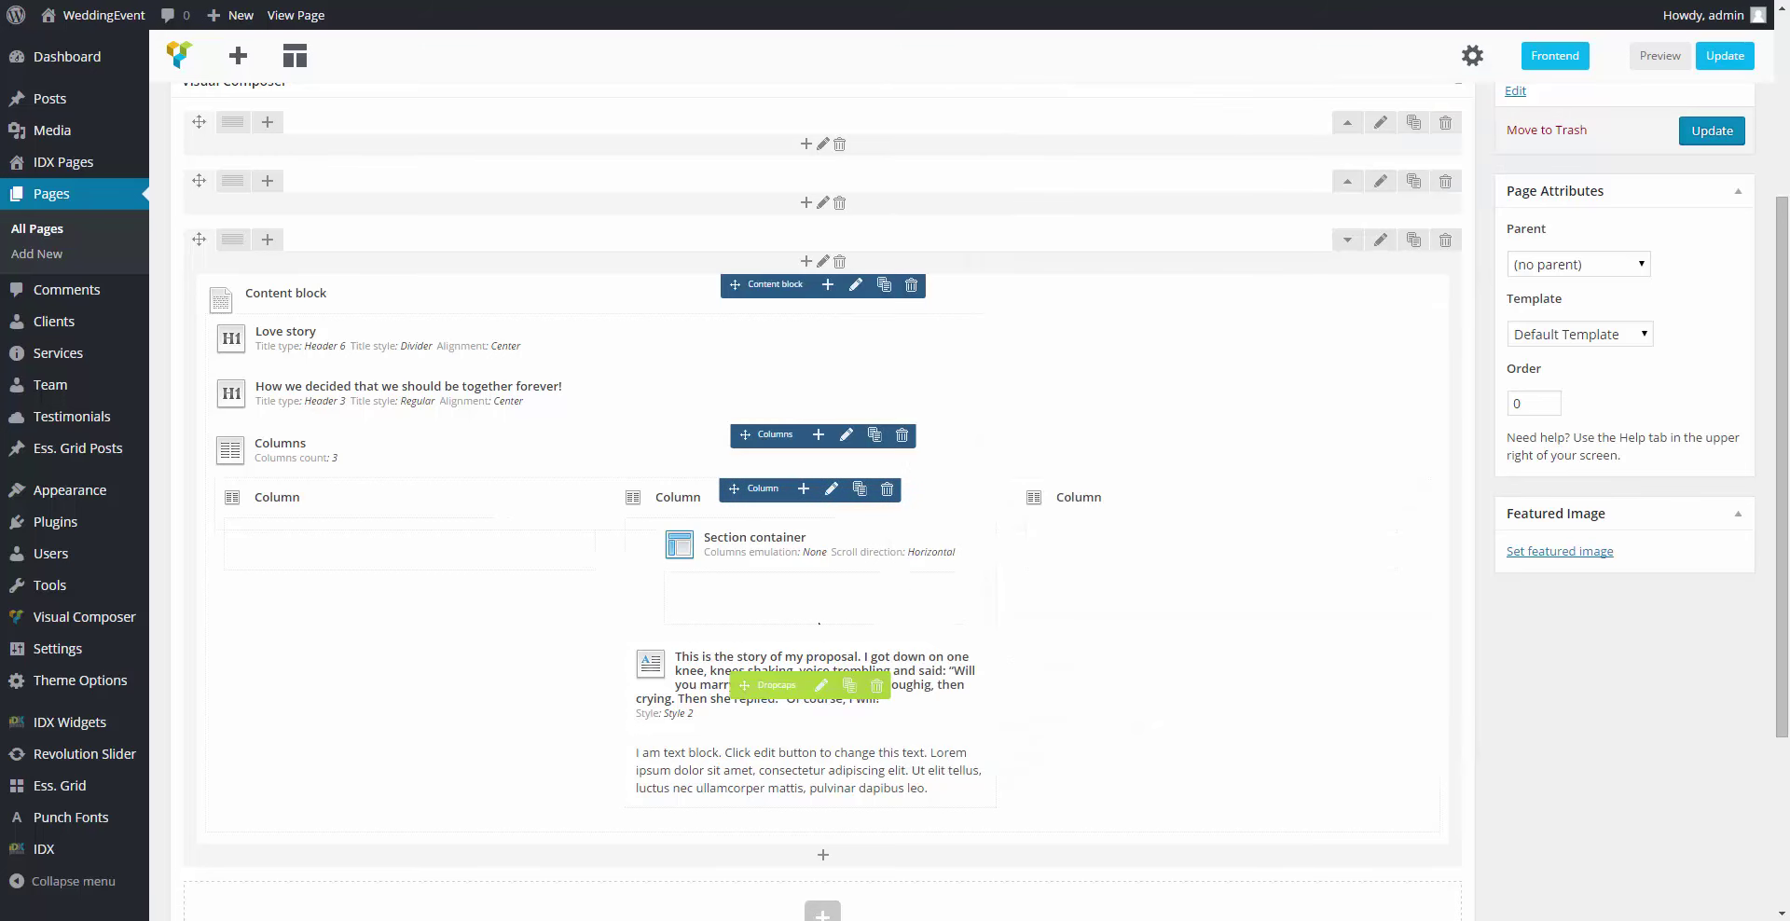
pyautogui.moveTo(788, 524)
pyautogui.mouseDown()
pyautogui.moveTo(804, 648)
pyautogui.moveTo(783, 669)
pyautogui.moveTo(781, 764)
pyautogui.mouseUp()
# Step: Add a Button with link inside the Section container and set its caption to "Read full story"
pyautogui.scroll(-3, 773, 757)
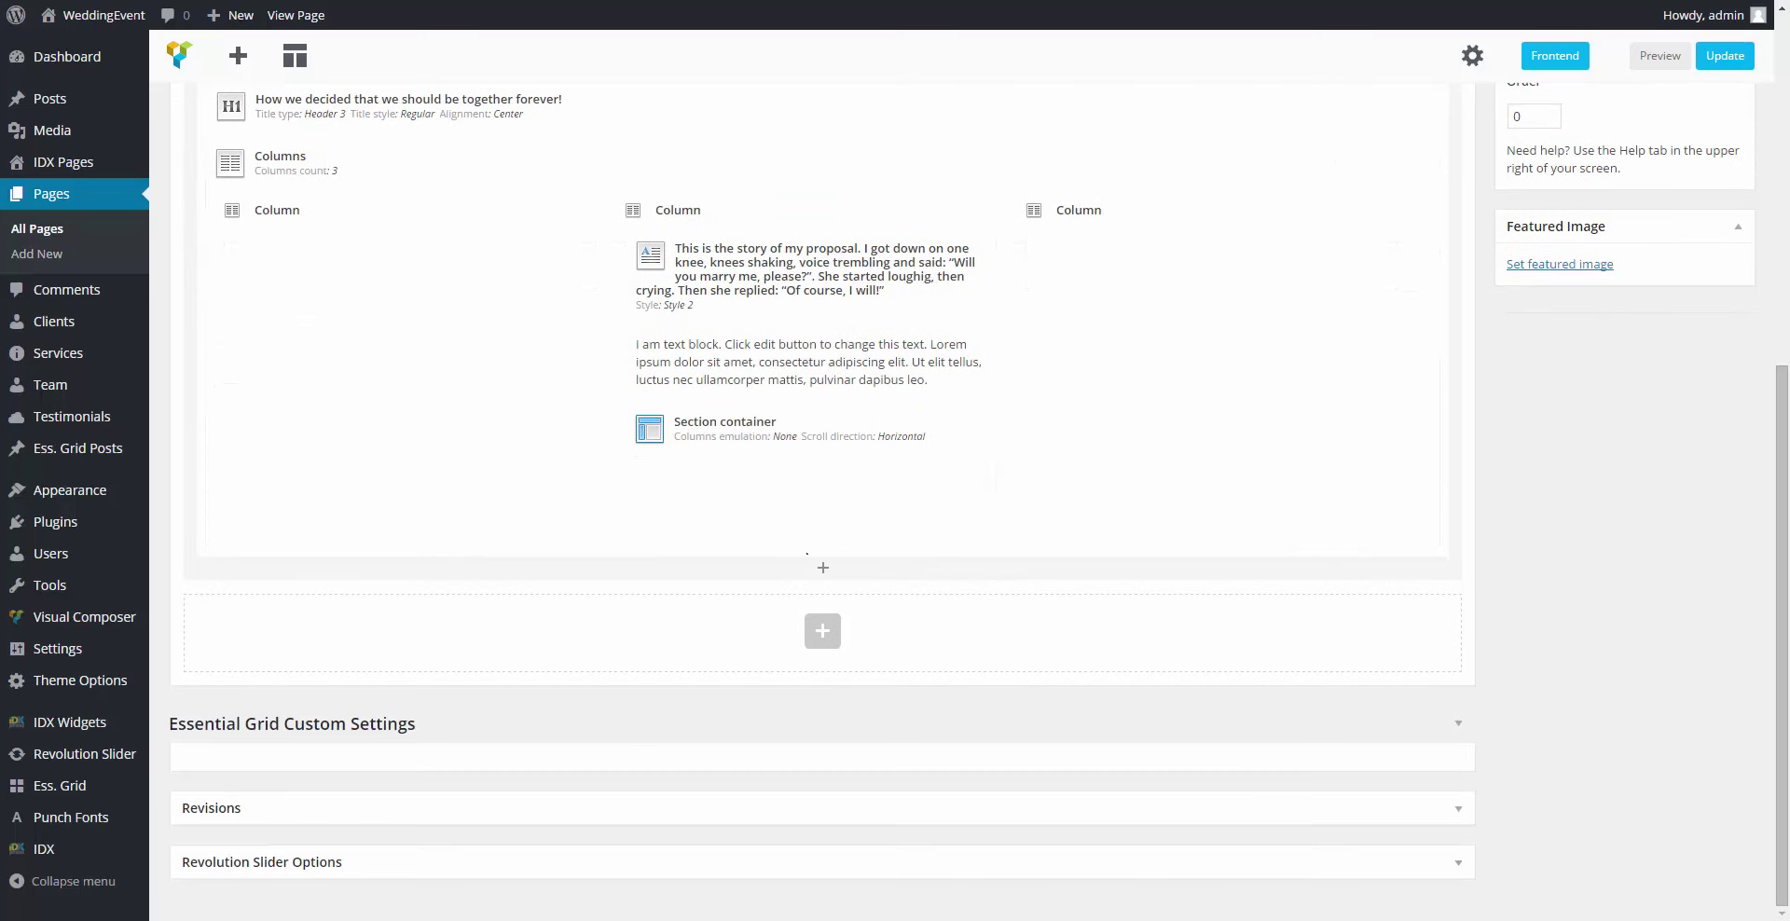
pyautogui.moveTo(821, 416)
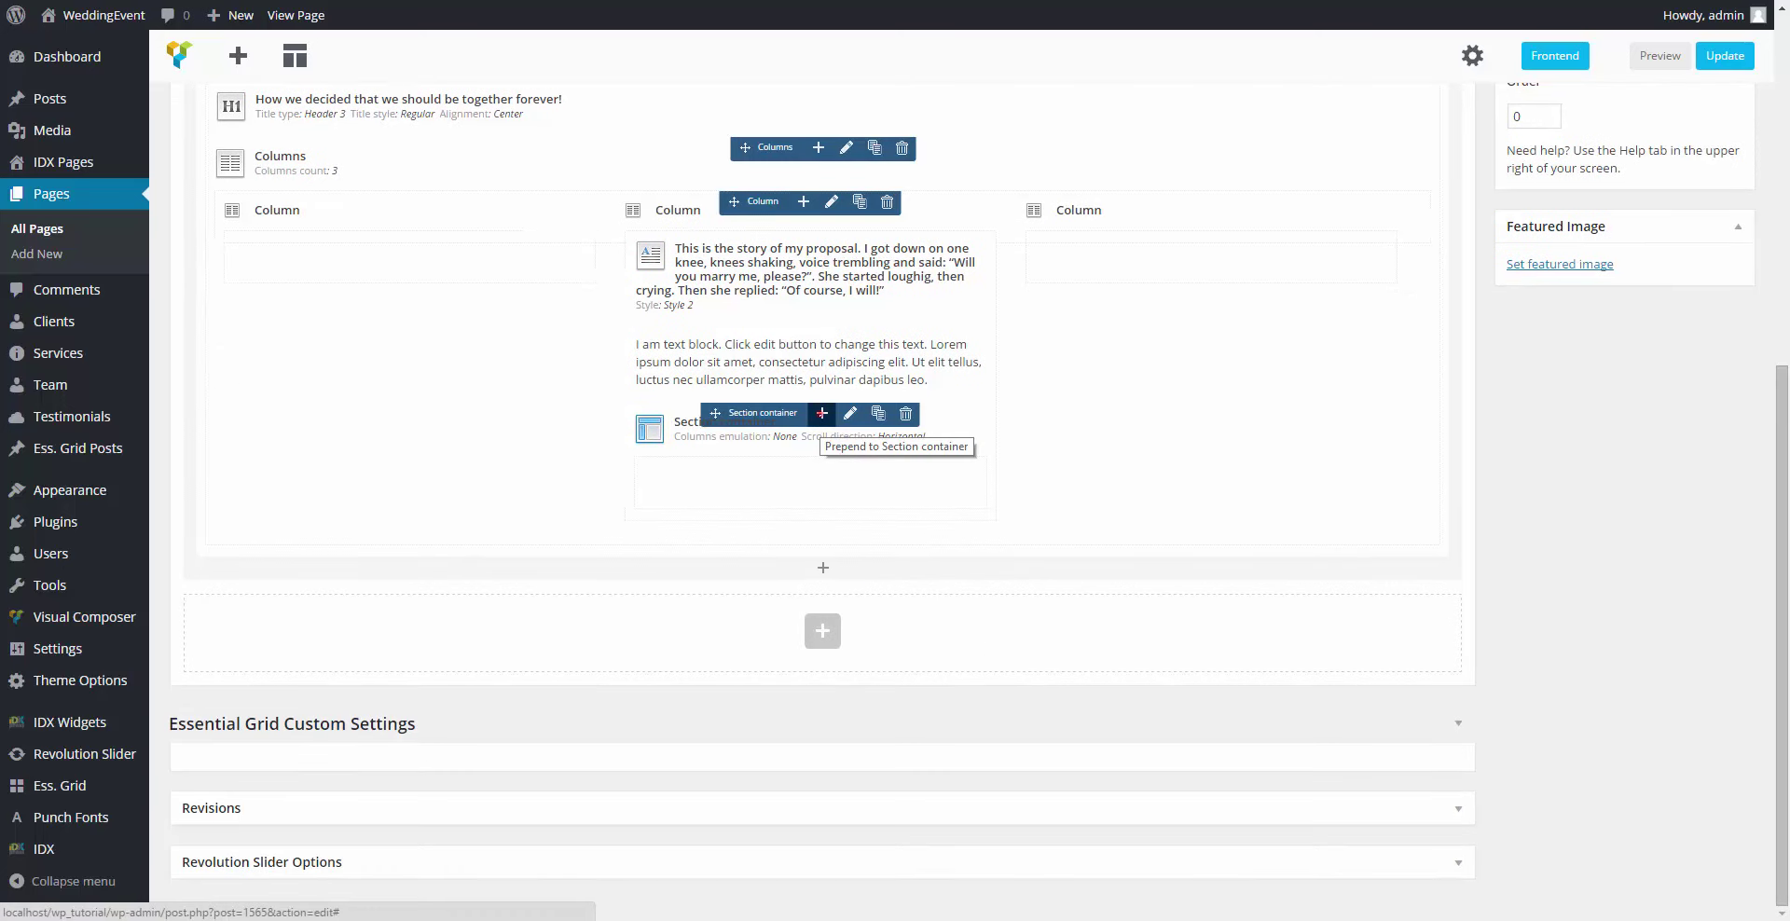
pyautogui.click(821, 413)
pyautogui.write('but')
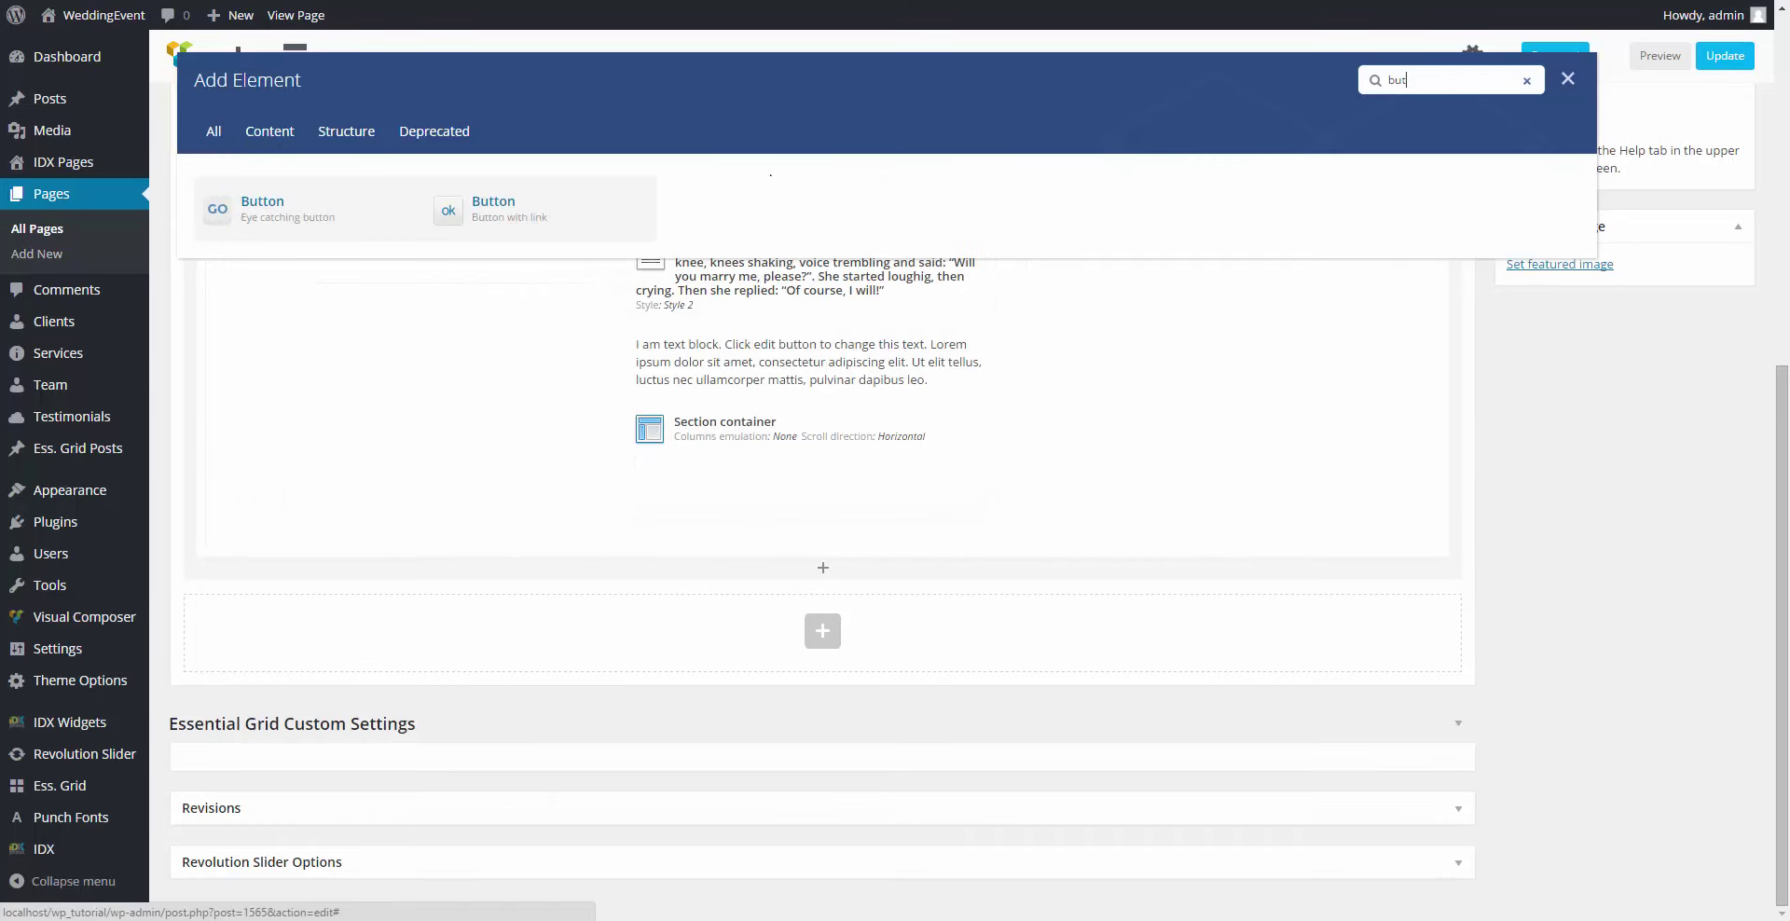
pyautogui.click(517, 204)
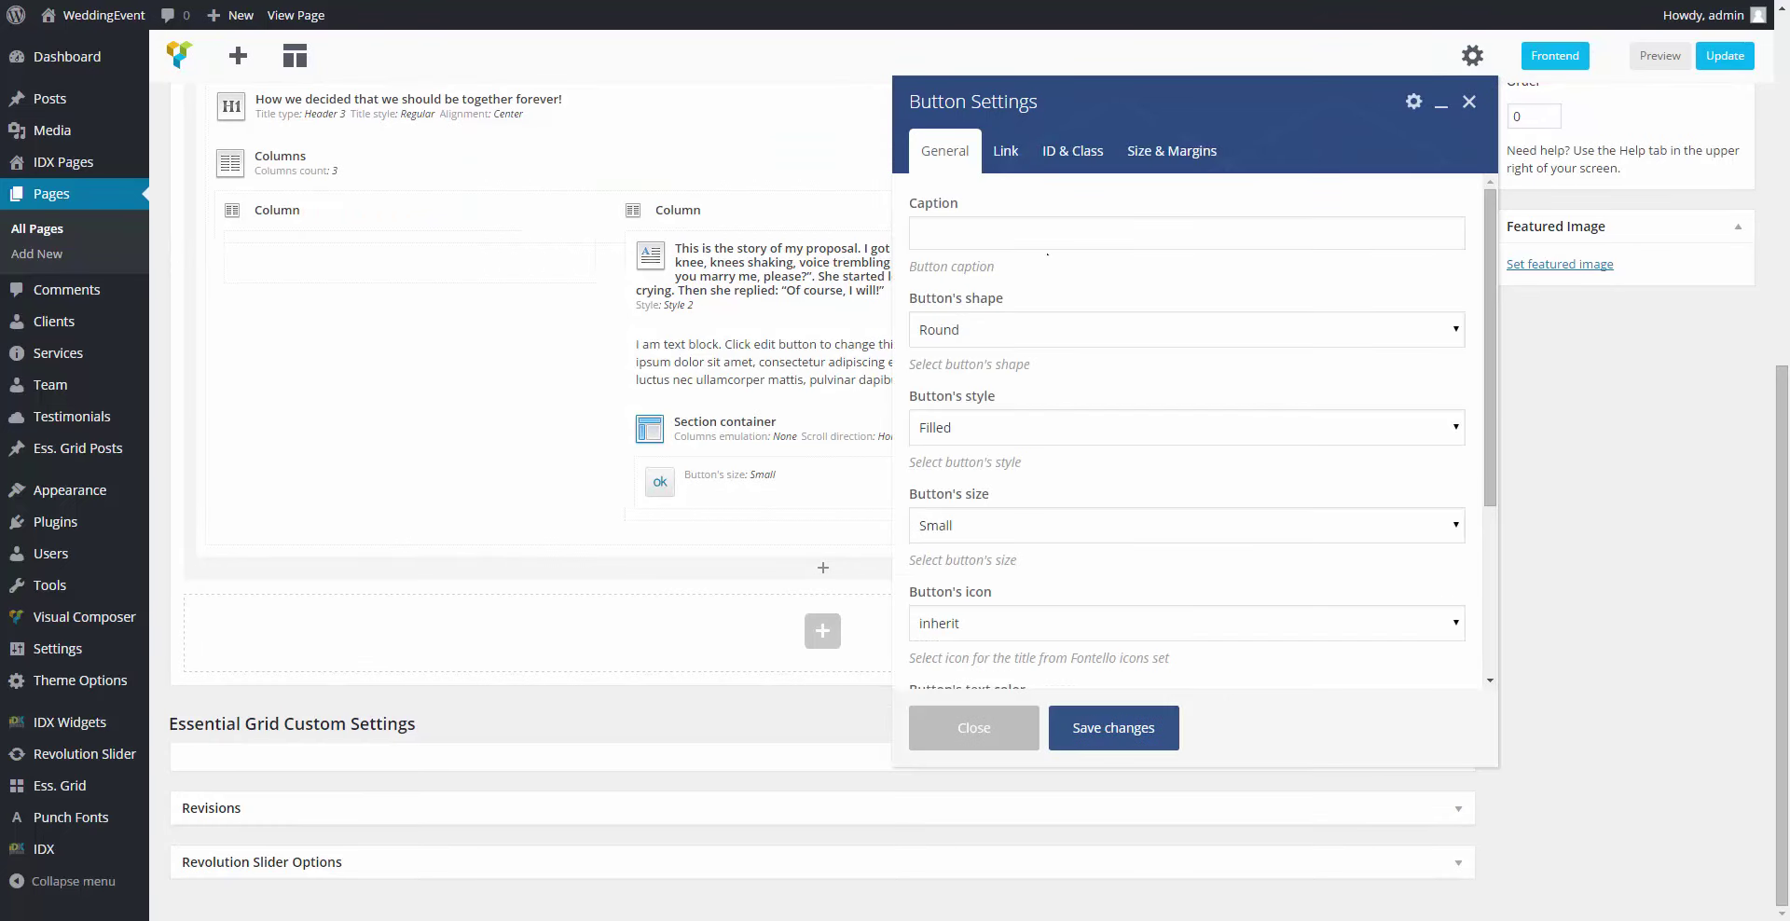
pyautogui.click(1046, 235)
pyautogui.write('Read full story')
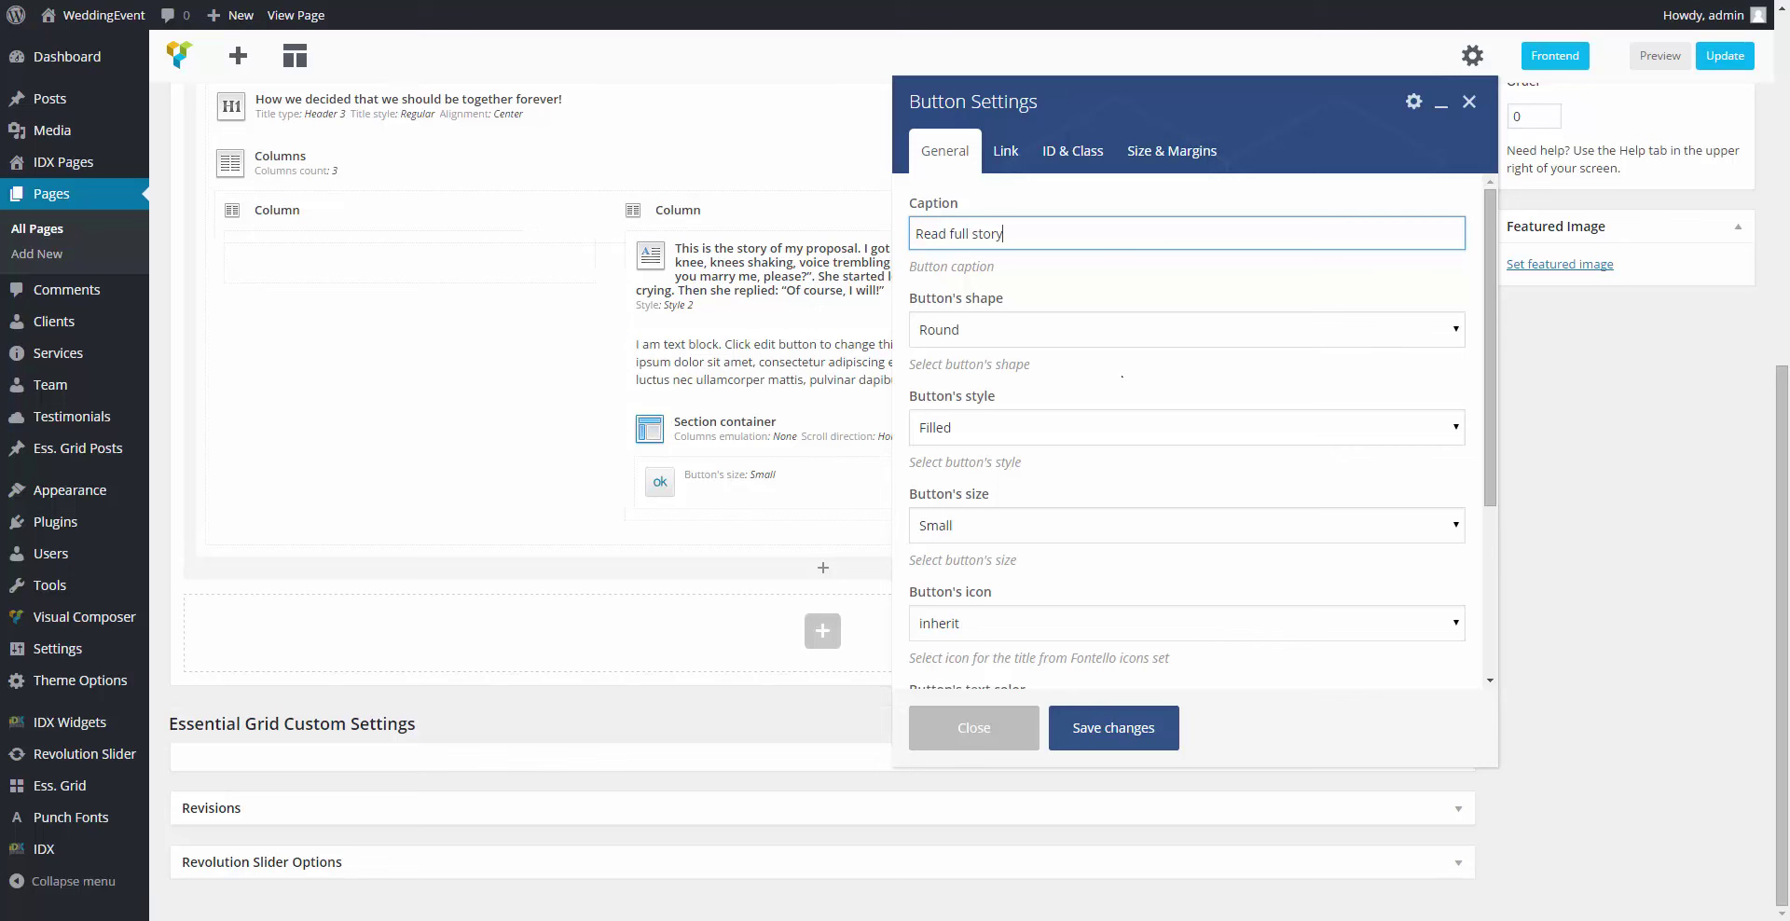
# Step: Keep the button's appearance, link and ID settings at their defaults, set its top margin to Medium and bottom margin to Huge, and save it
pyautogui.scroll(-3, 1121, 376)
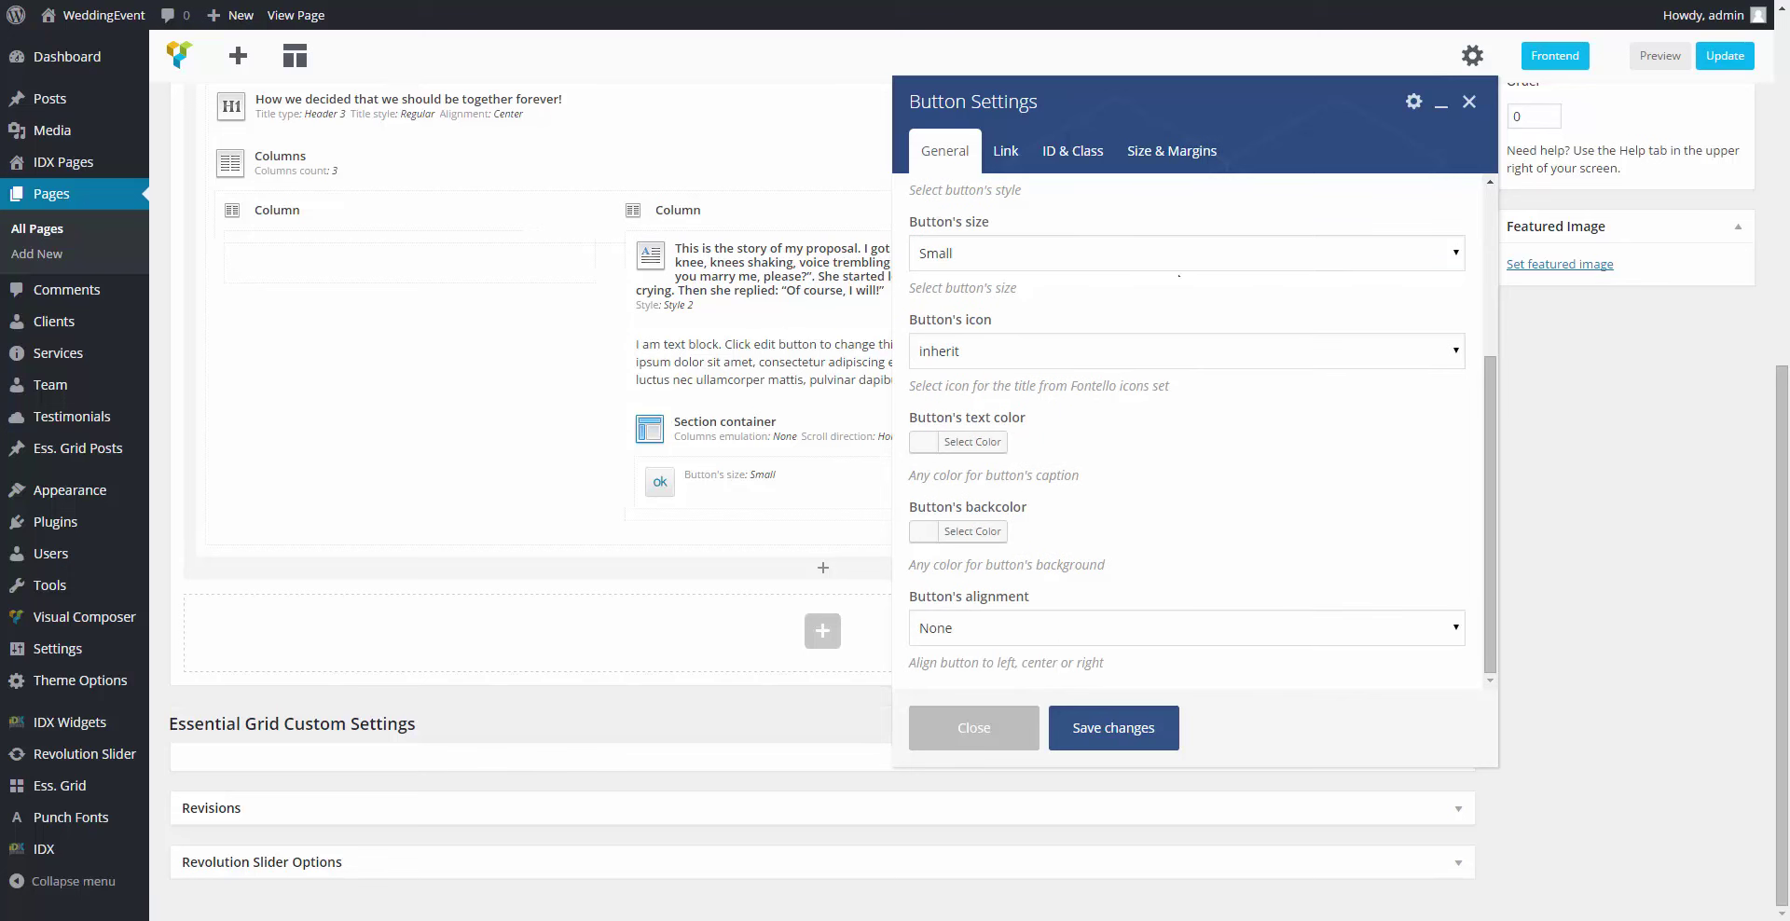
pyautogui.click(1002, 149)
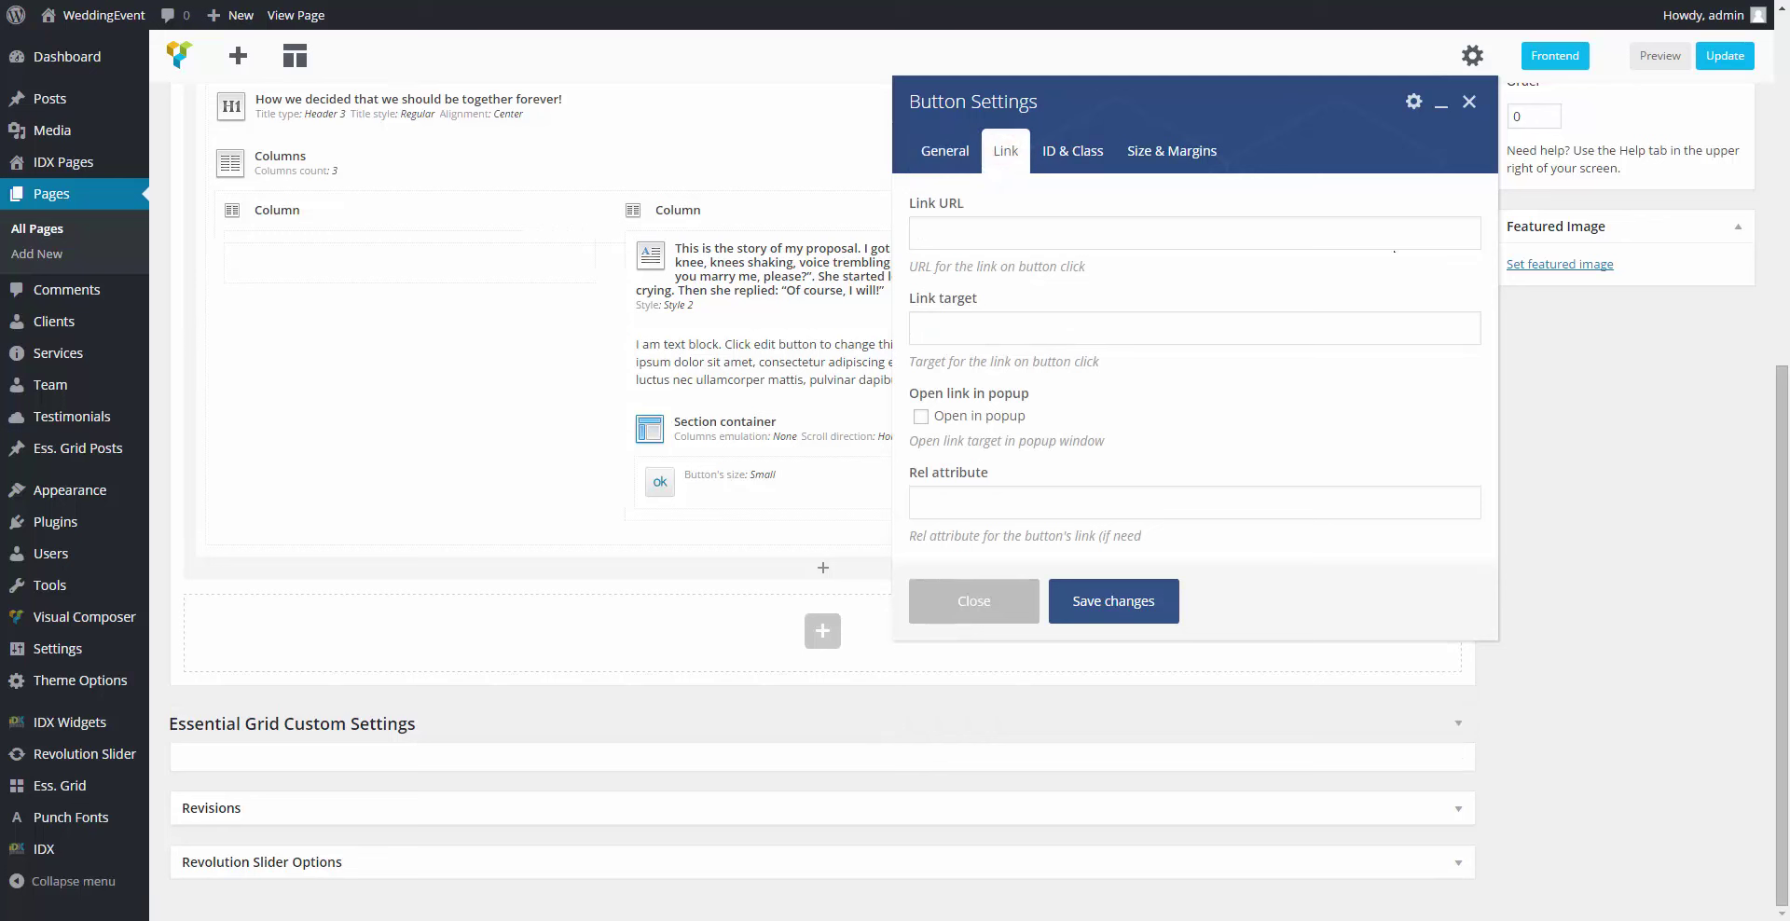
pyautogui.click(1206, 228)
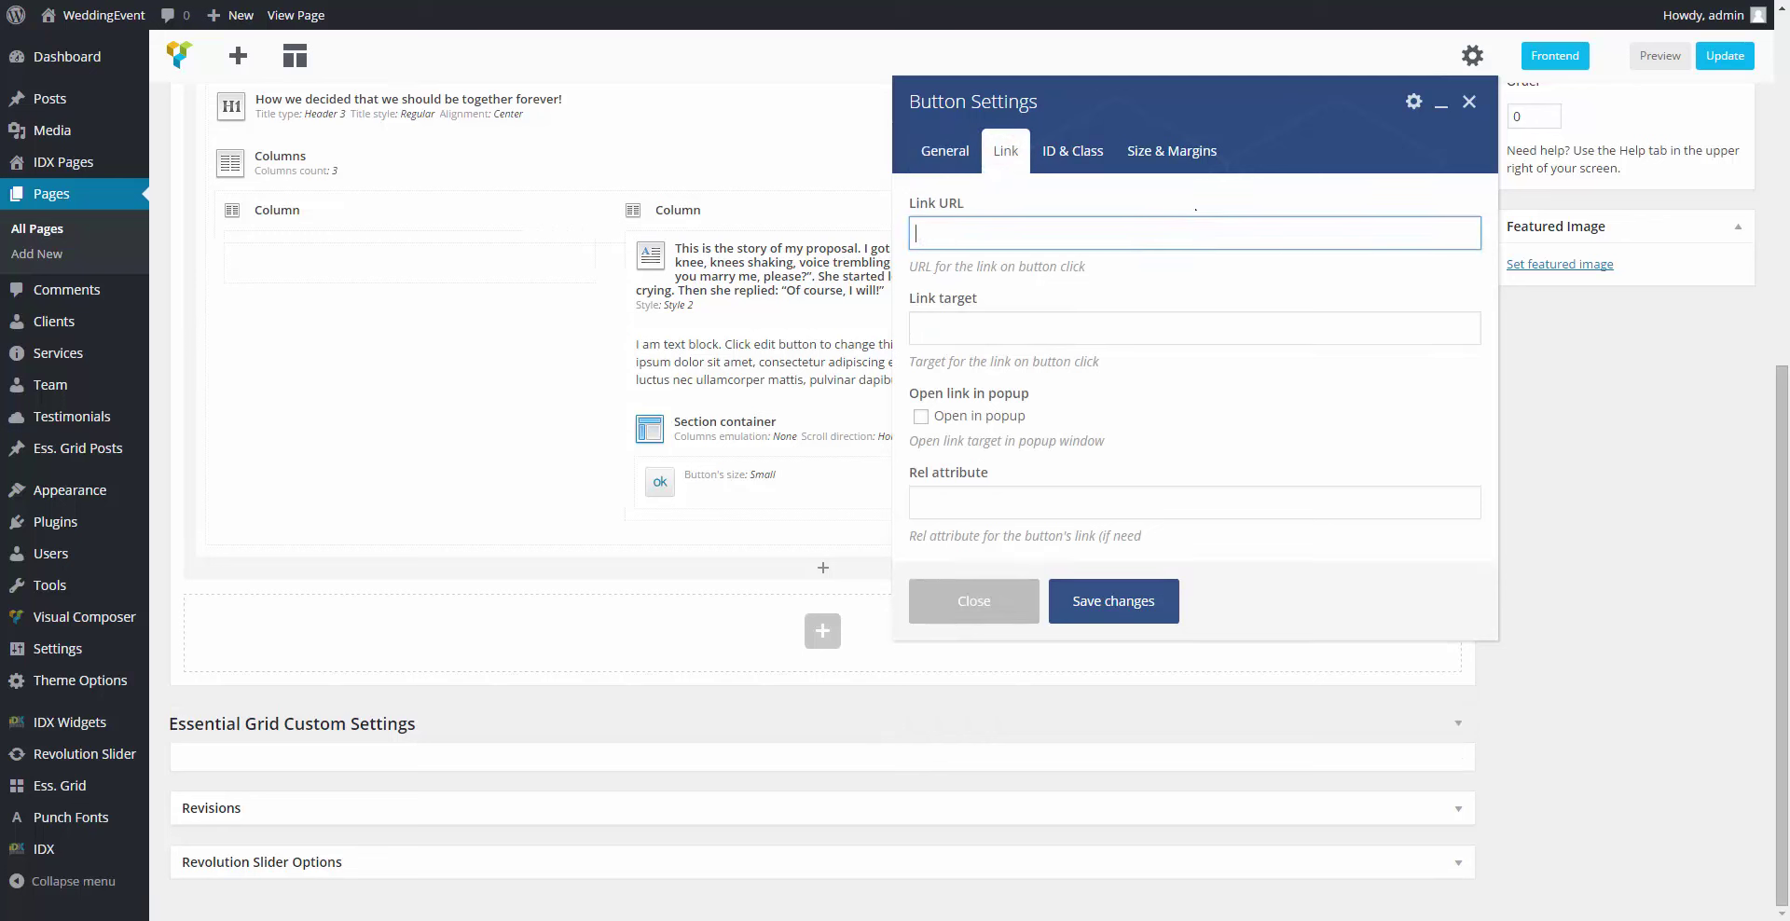
pyautogui.click(1076, 148)
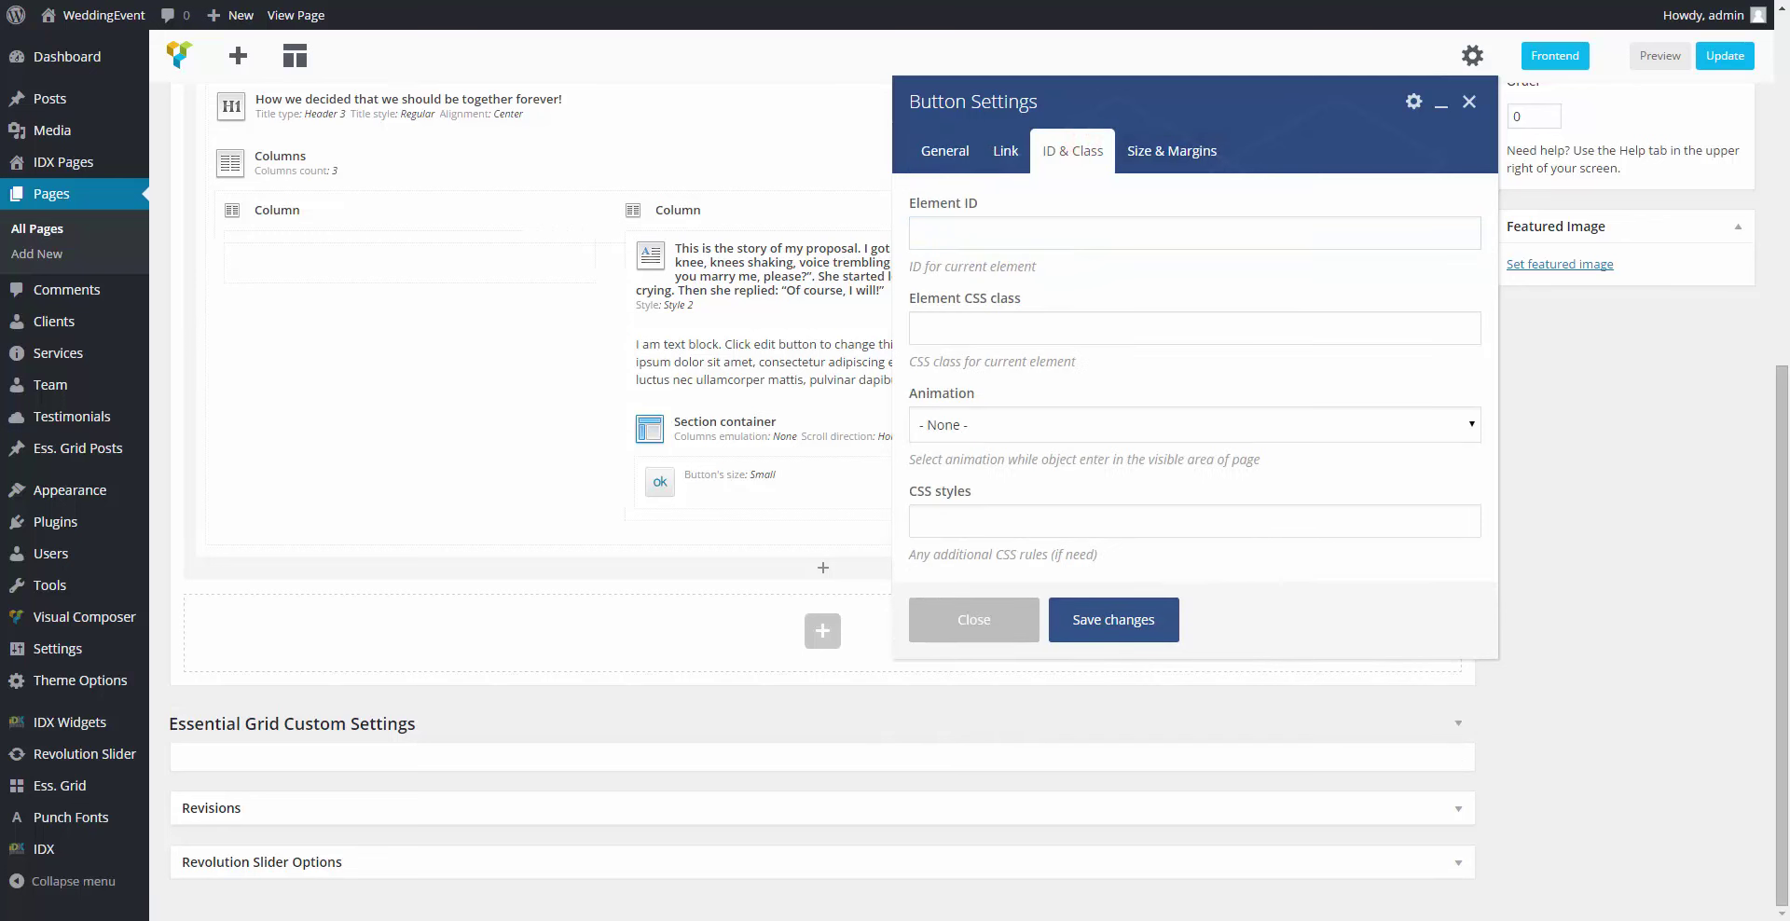
pyautogui.click(1169, 149)
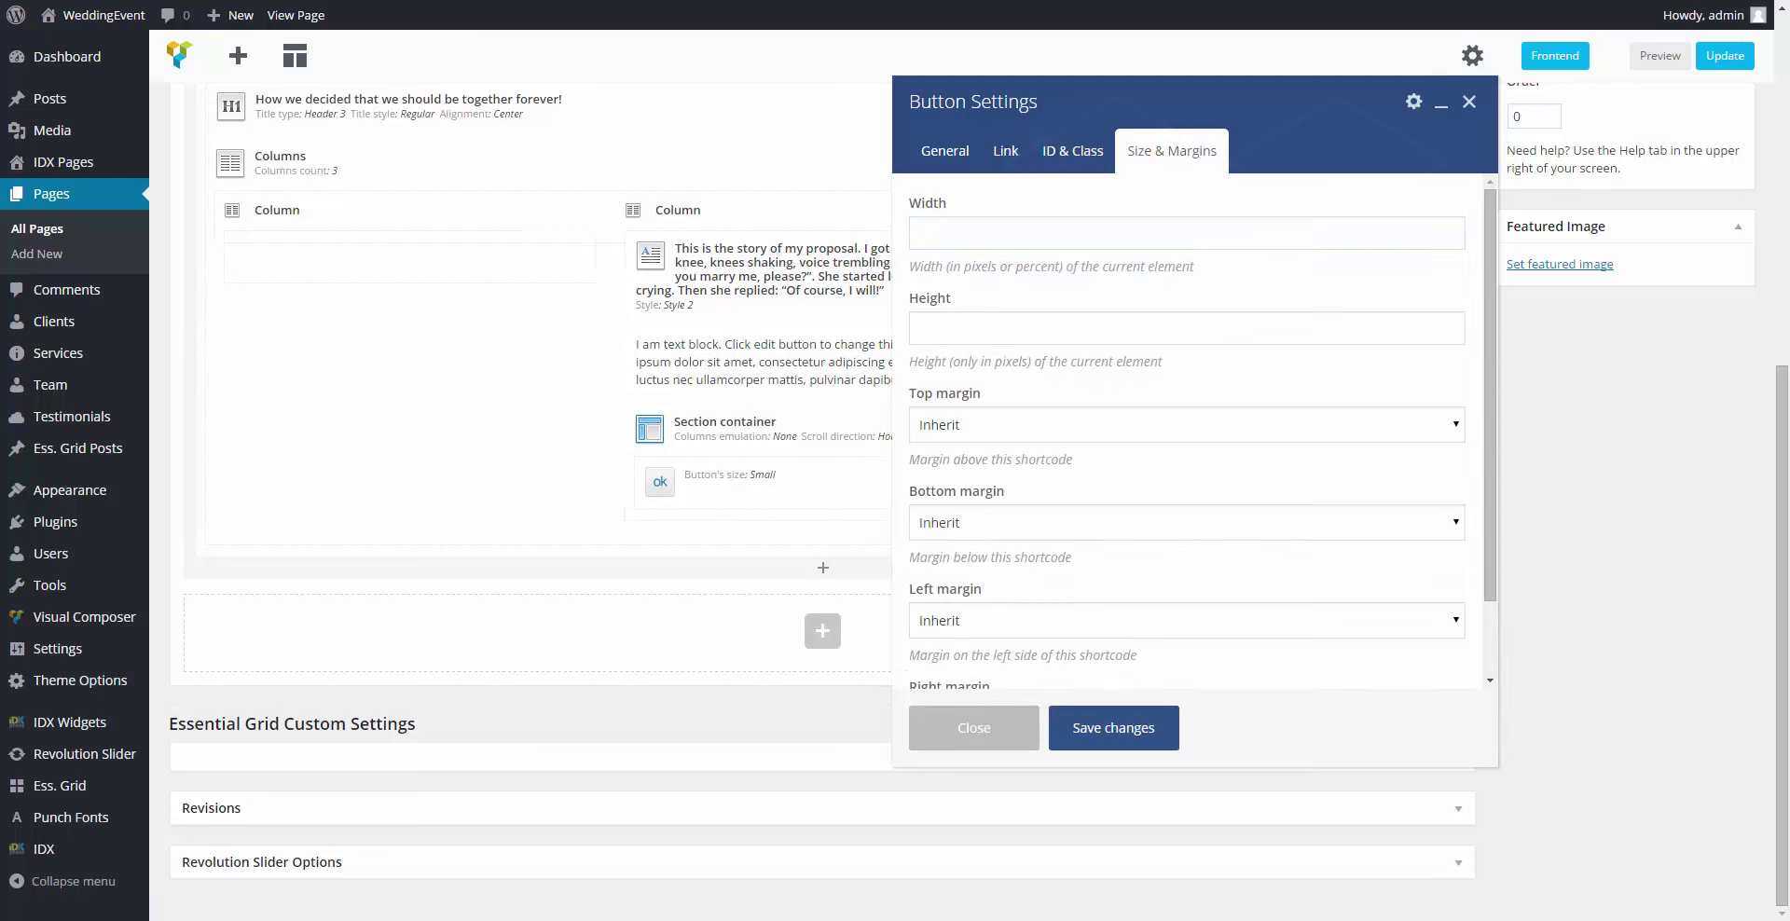
pyautogui.scroll(-2, 1076, 511)
pyautogui.click(951, 334)
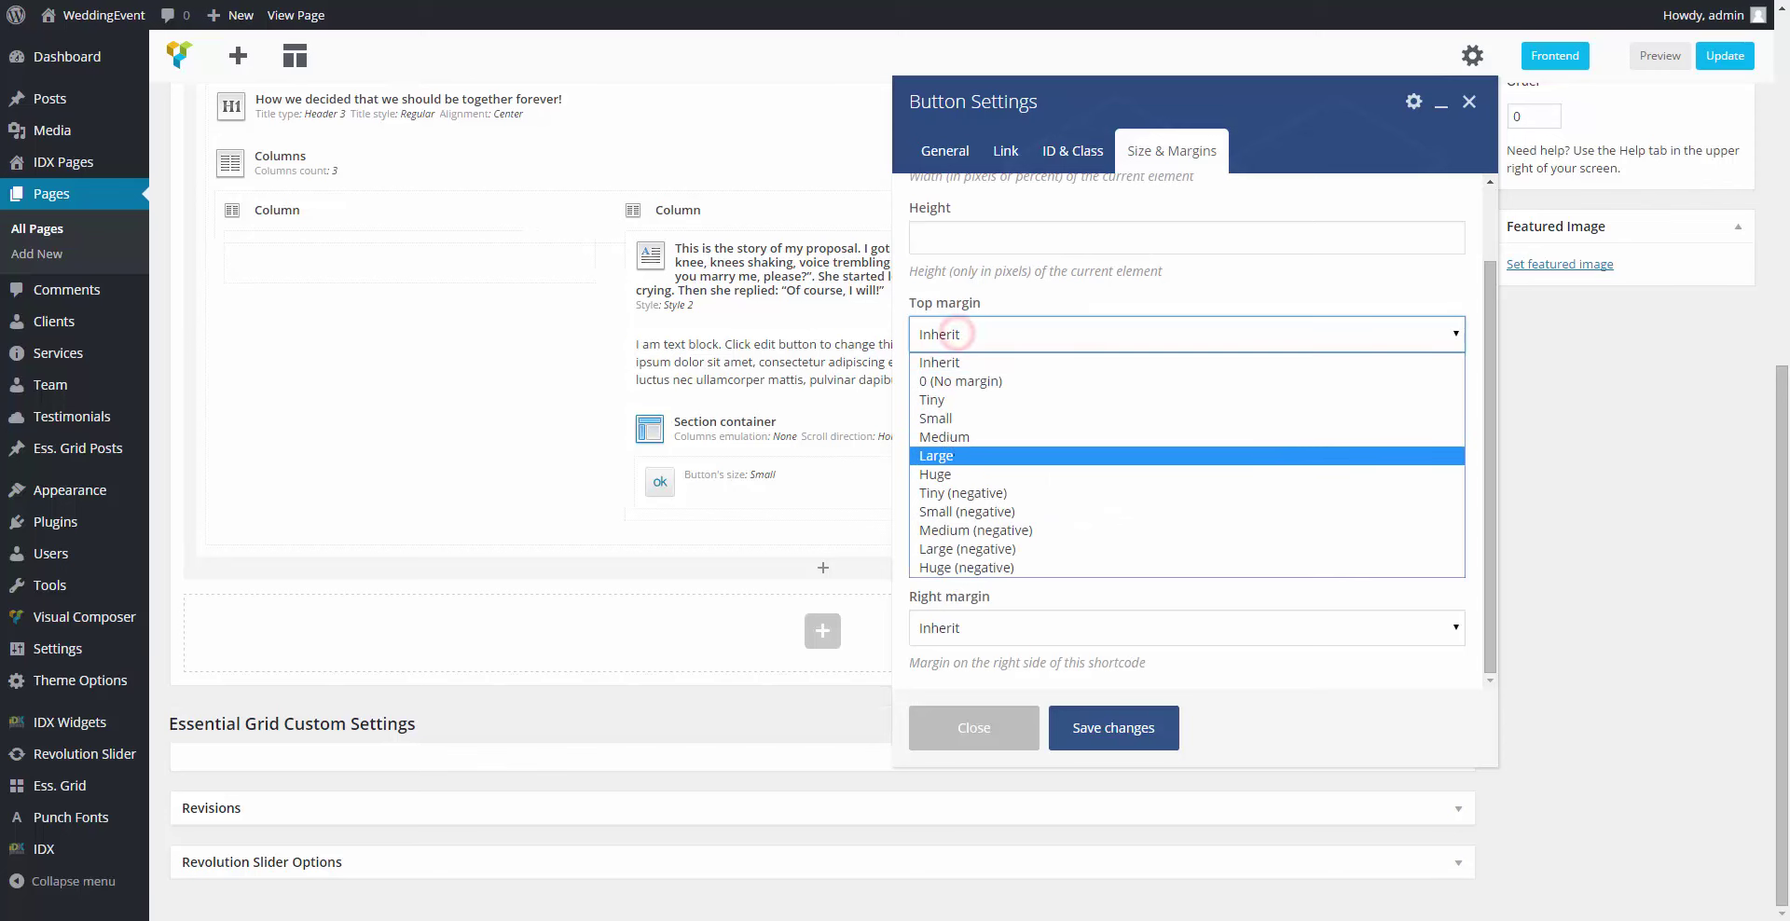
pyautogui.click(950, 435)
pyautogui.click(951, 432)
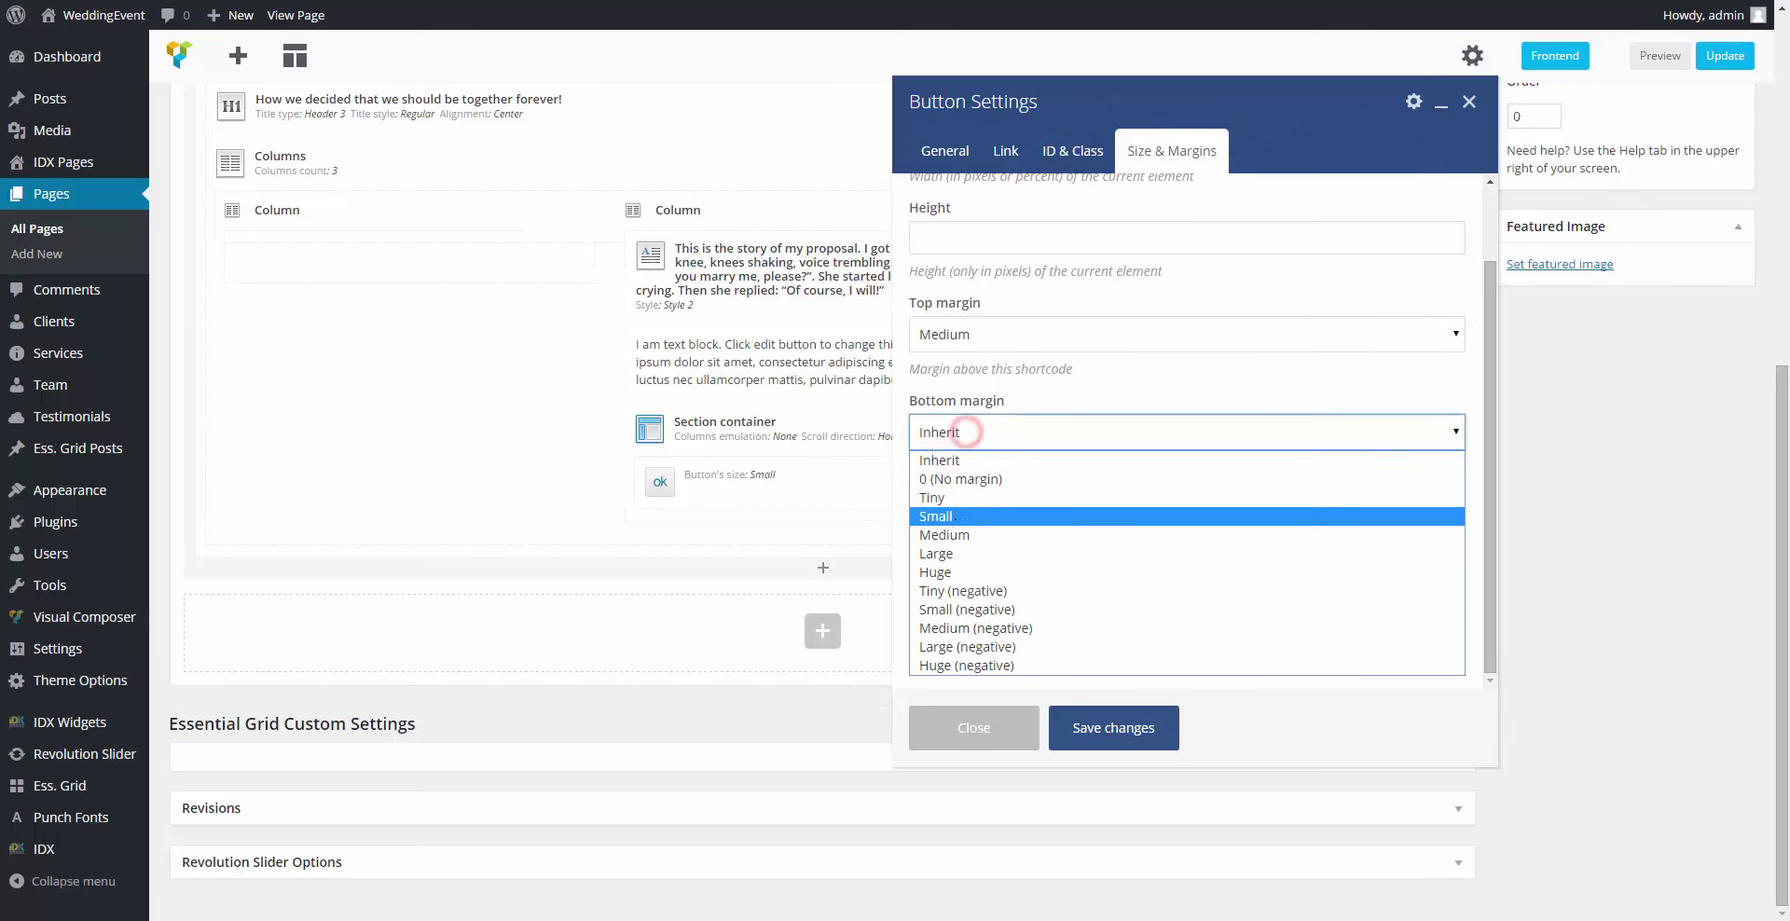
pyautogui.click(935, 571)
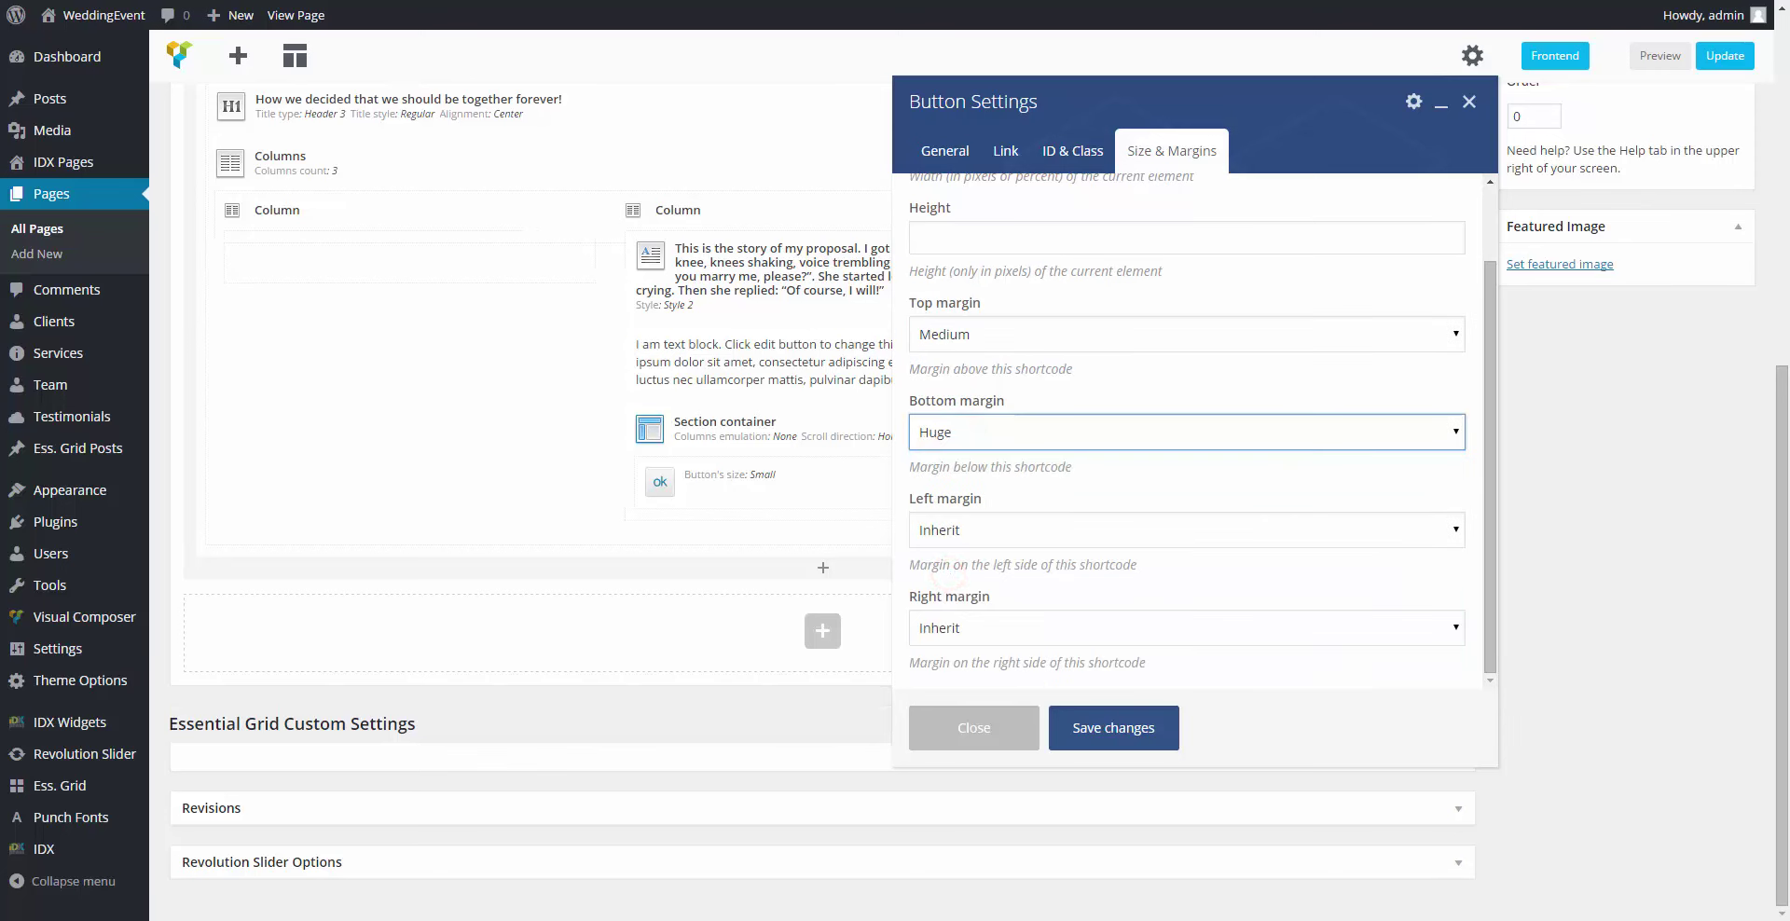
pyautogui.click(1120, 725)
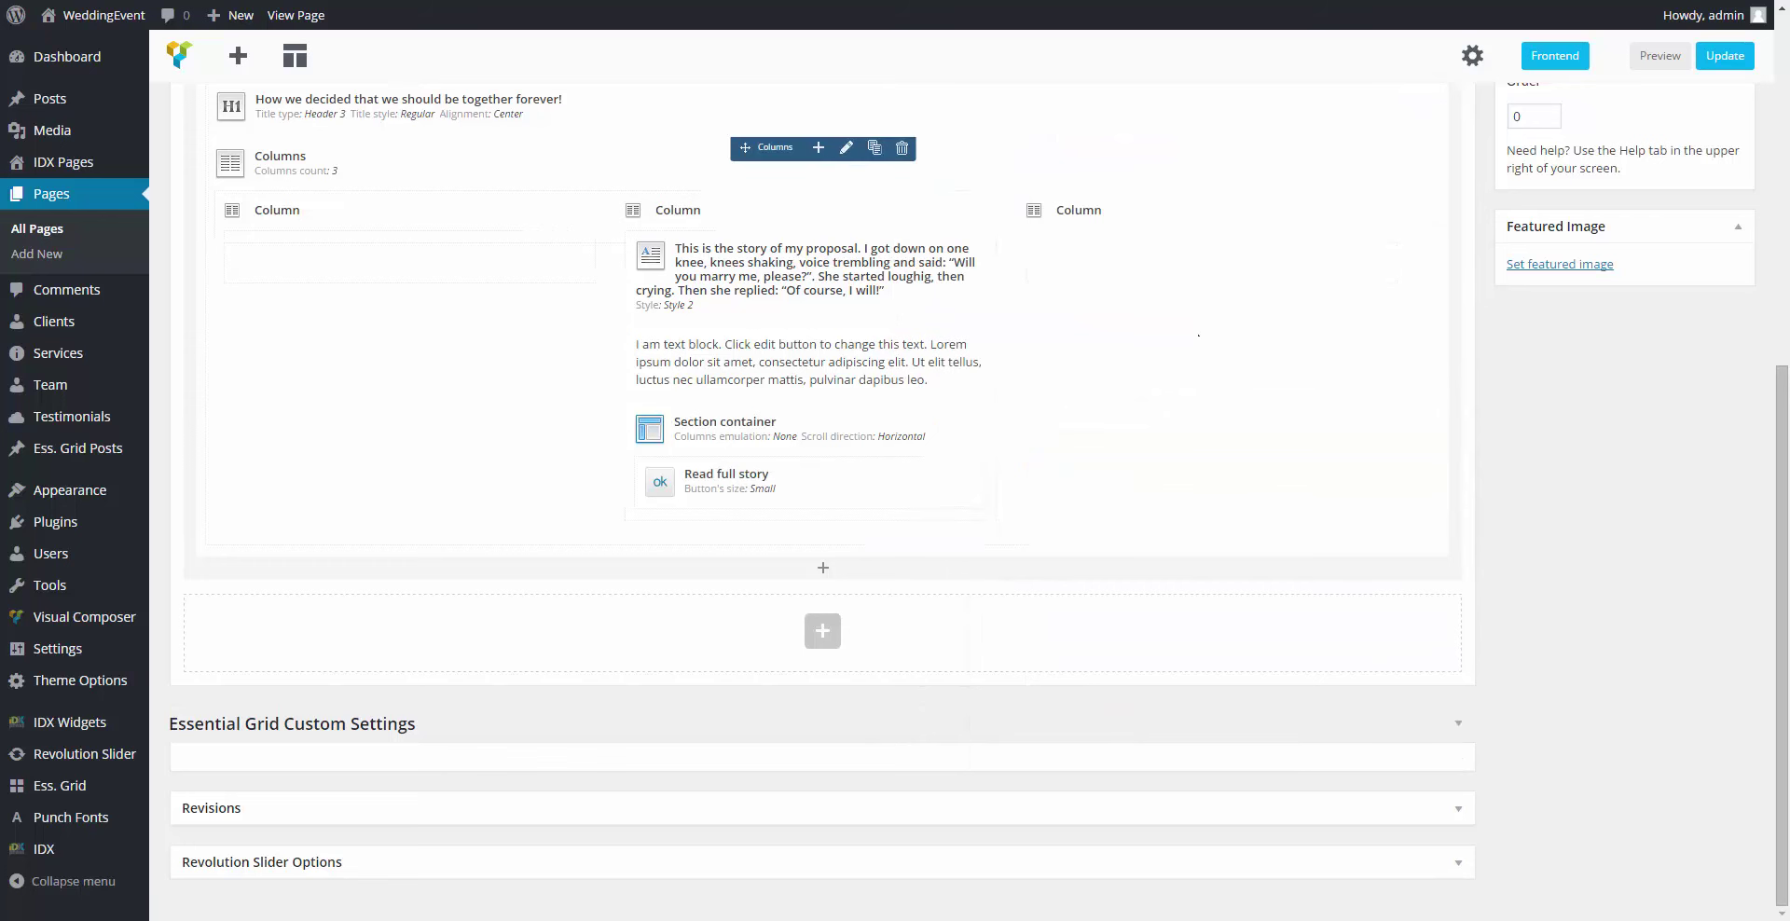
# Step: Review the third column's general and ID settings and save them at their defaults
pyautogui.click(1232, 200)
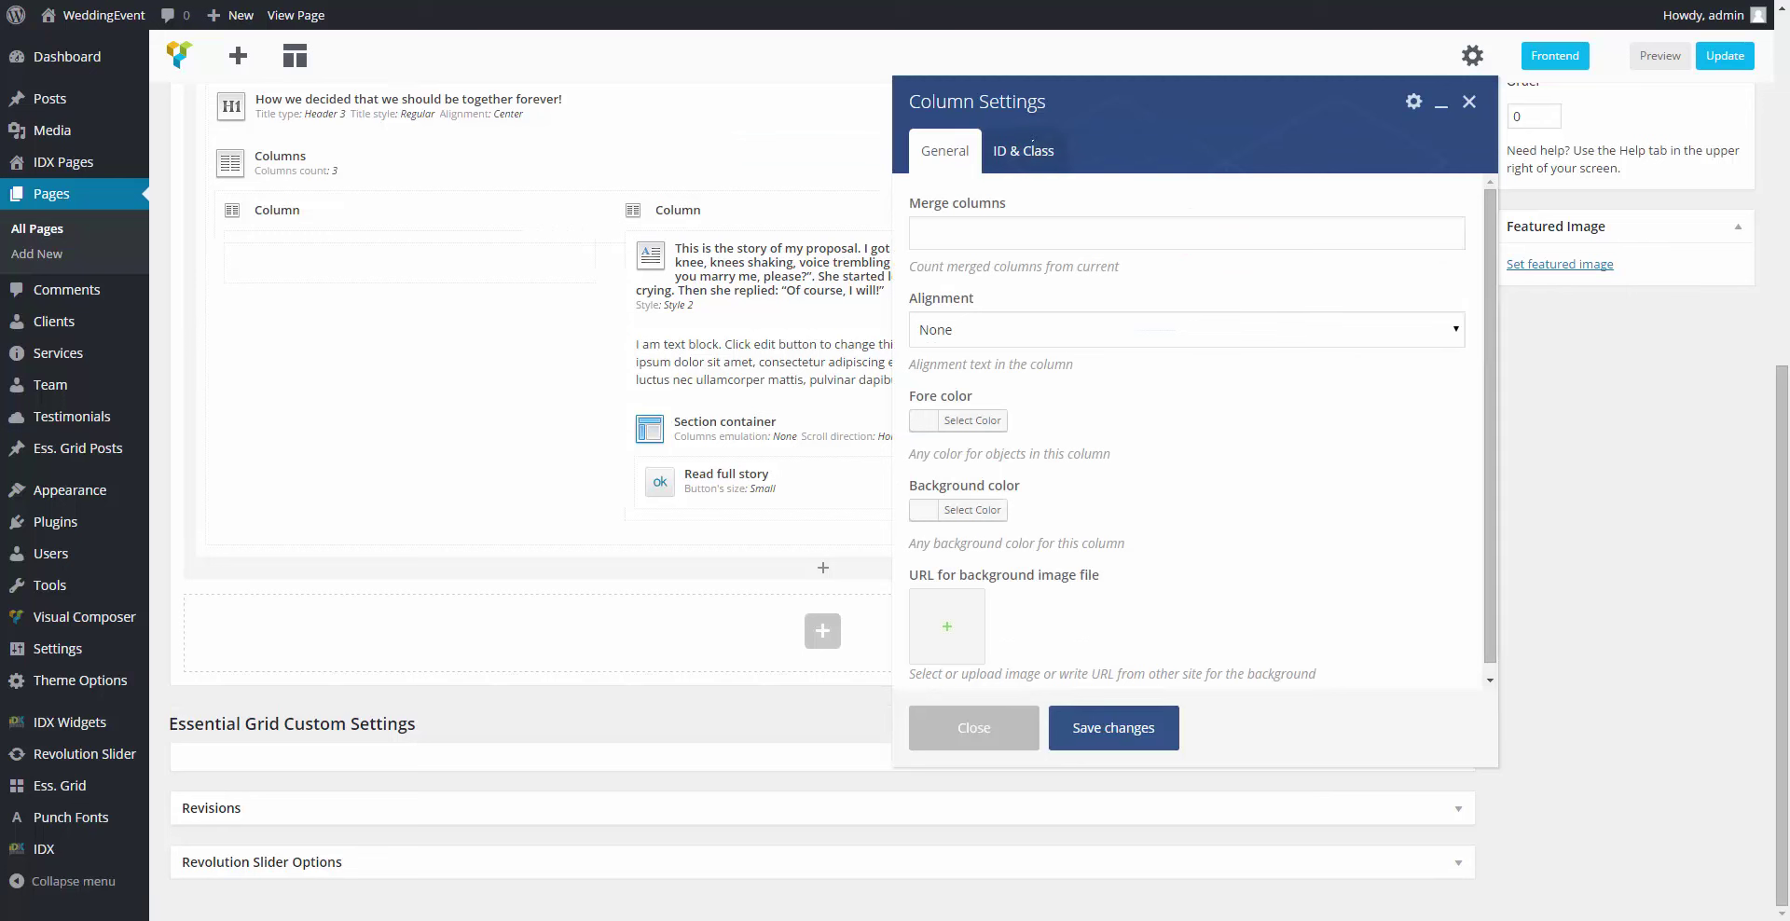
pyautogui.click(1033, 149)
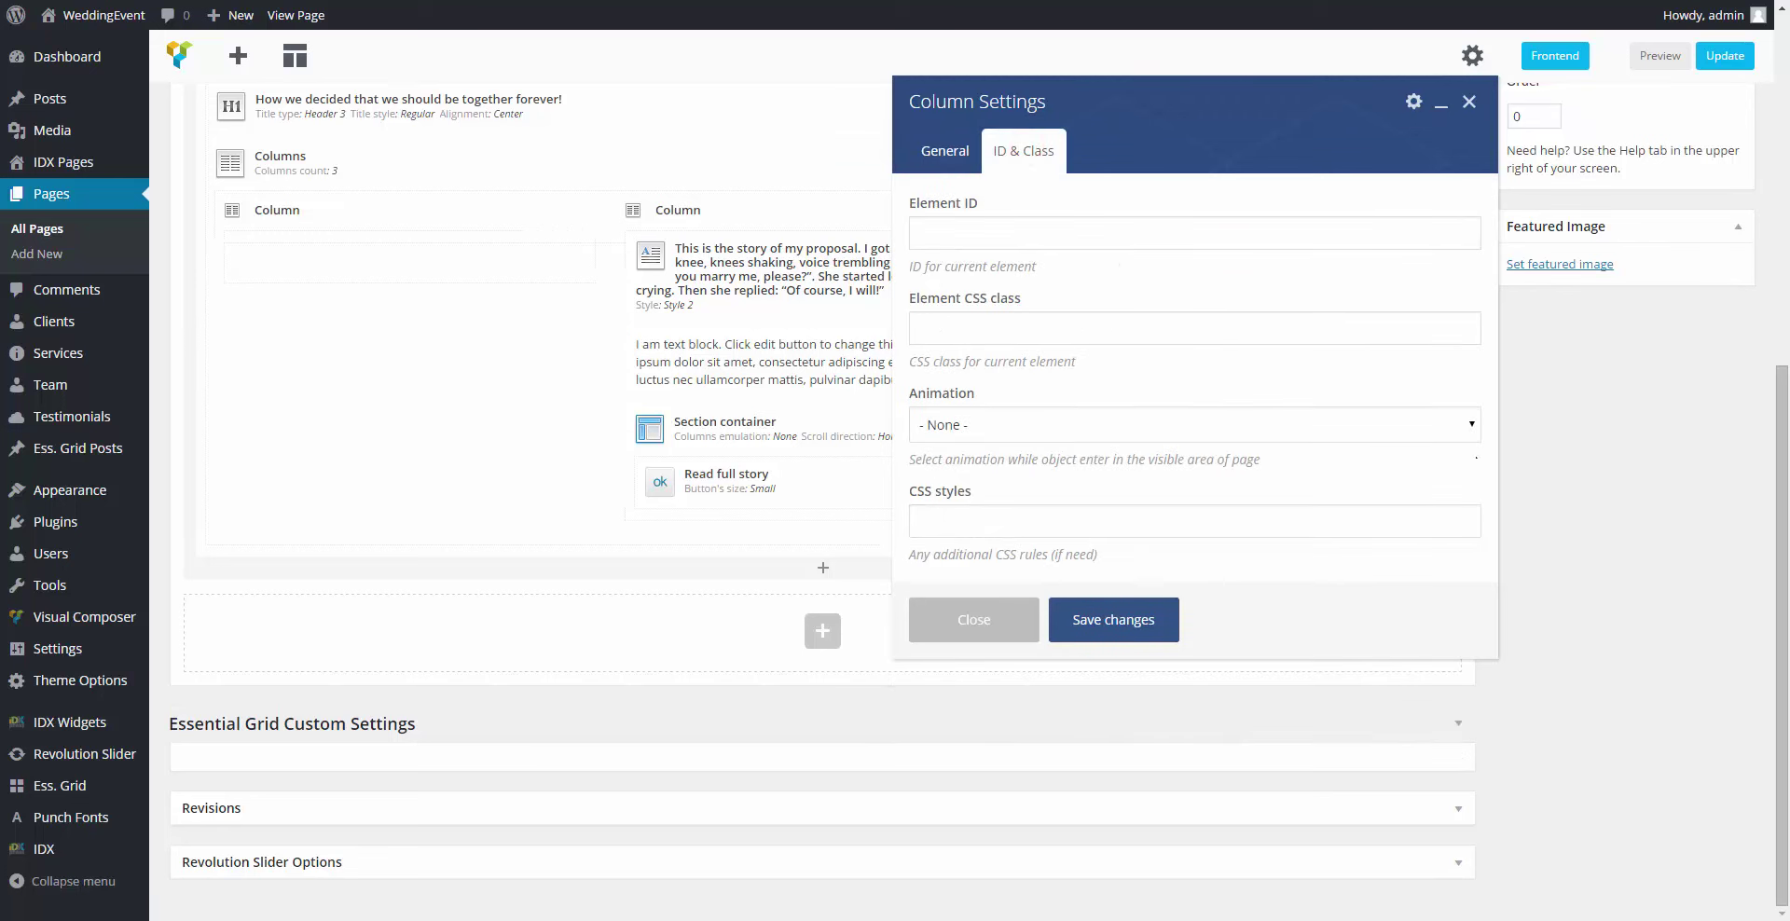
pyautogui.click(1094, 615)
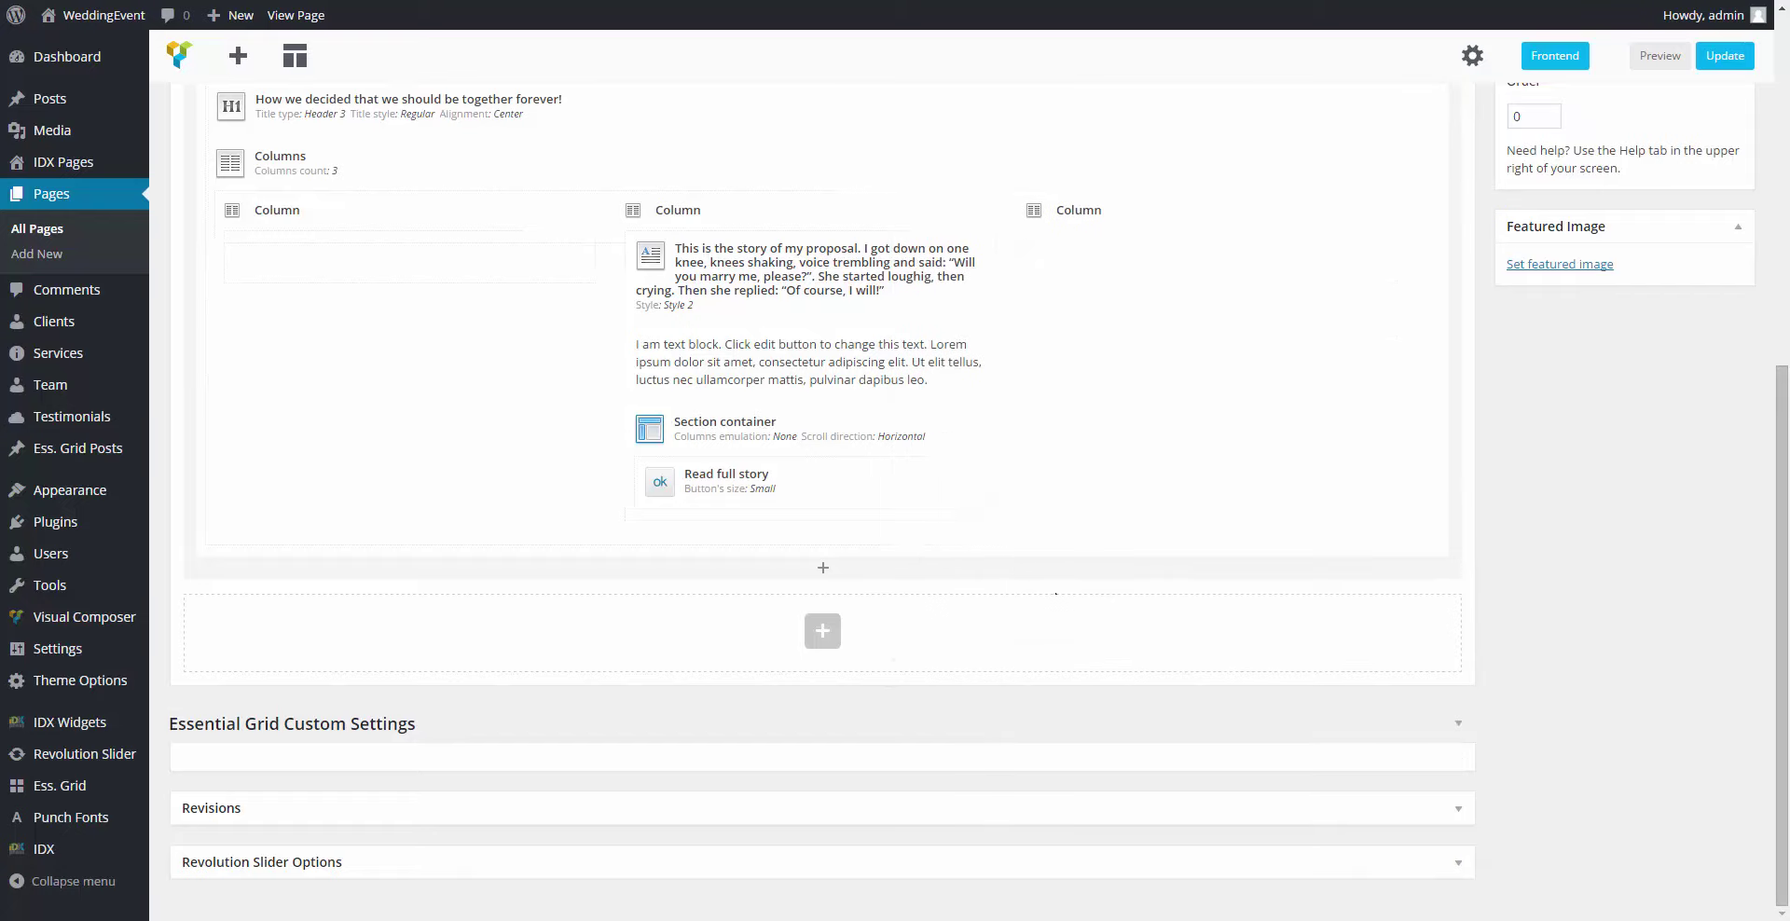
# Step: Collapse the Love story row and add a Section container in a new row below it
pyautogui.scroll(3, 1055, 593)
pyautogui.scroll(2, 1055, 593)
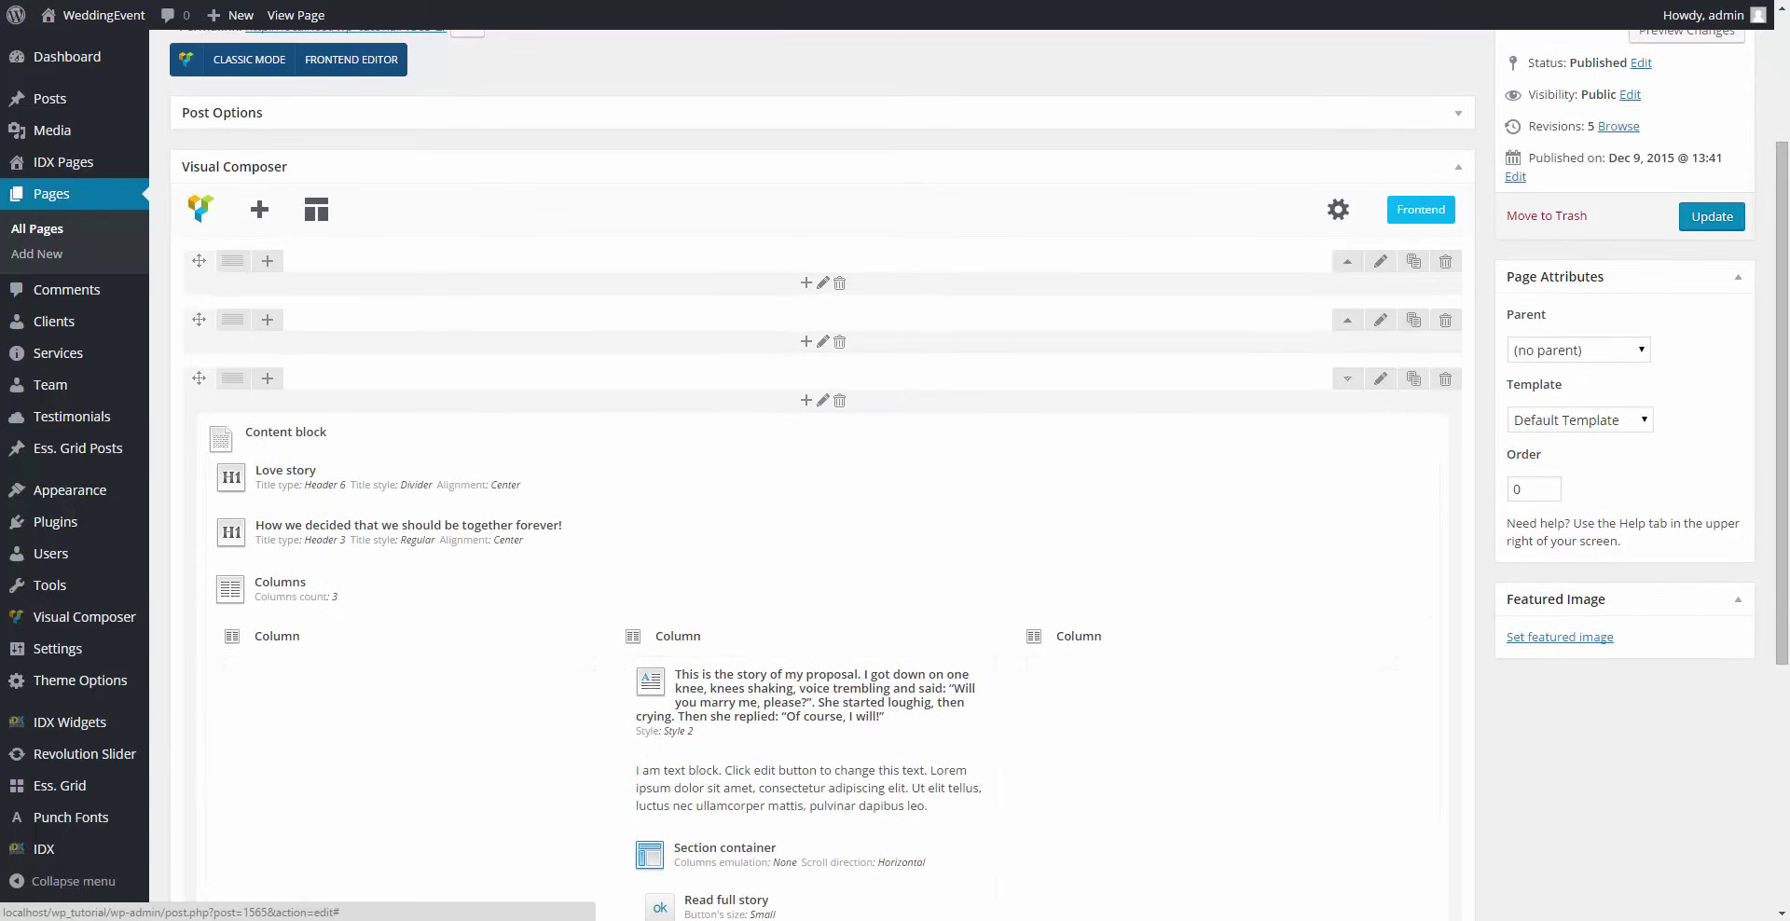
pyautogui.click(1347, 378)
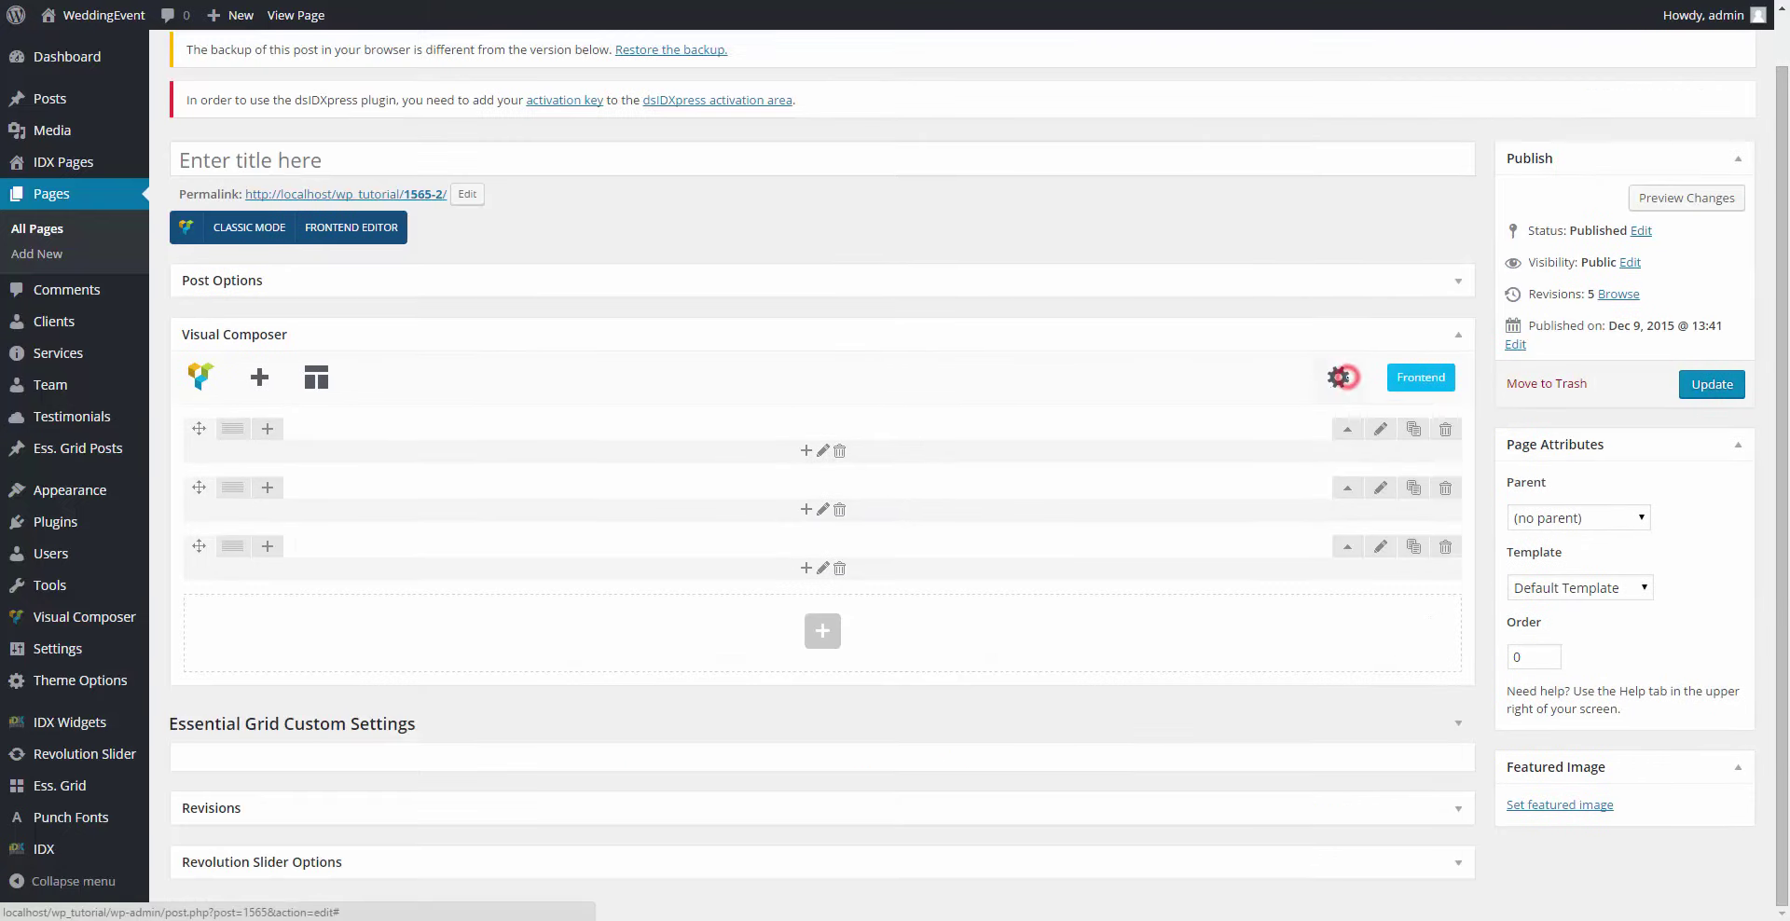
pyautogui.click(826, 640)
pyautogui.write('sec')
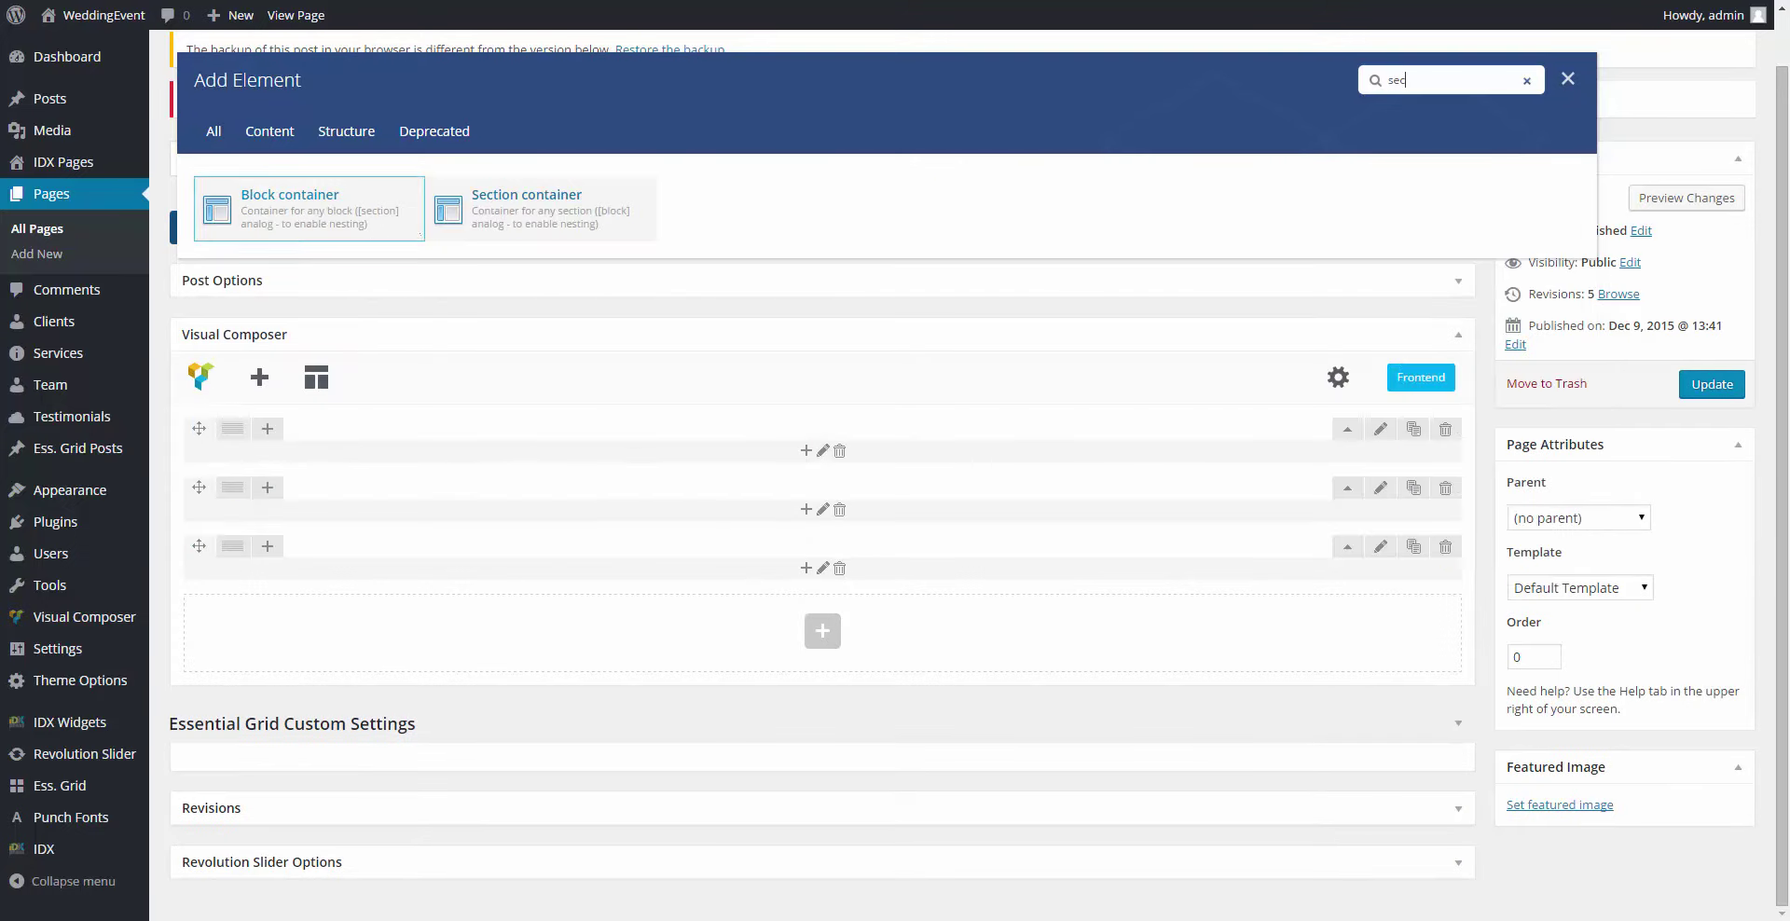
pyautogui.click(485, 221)
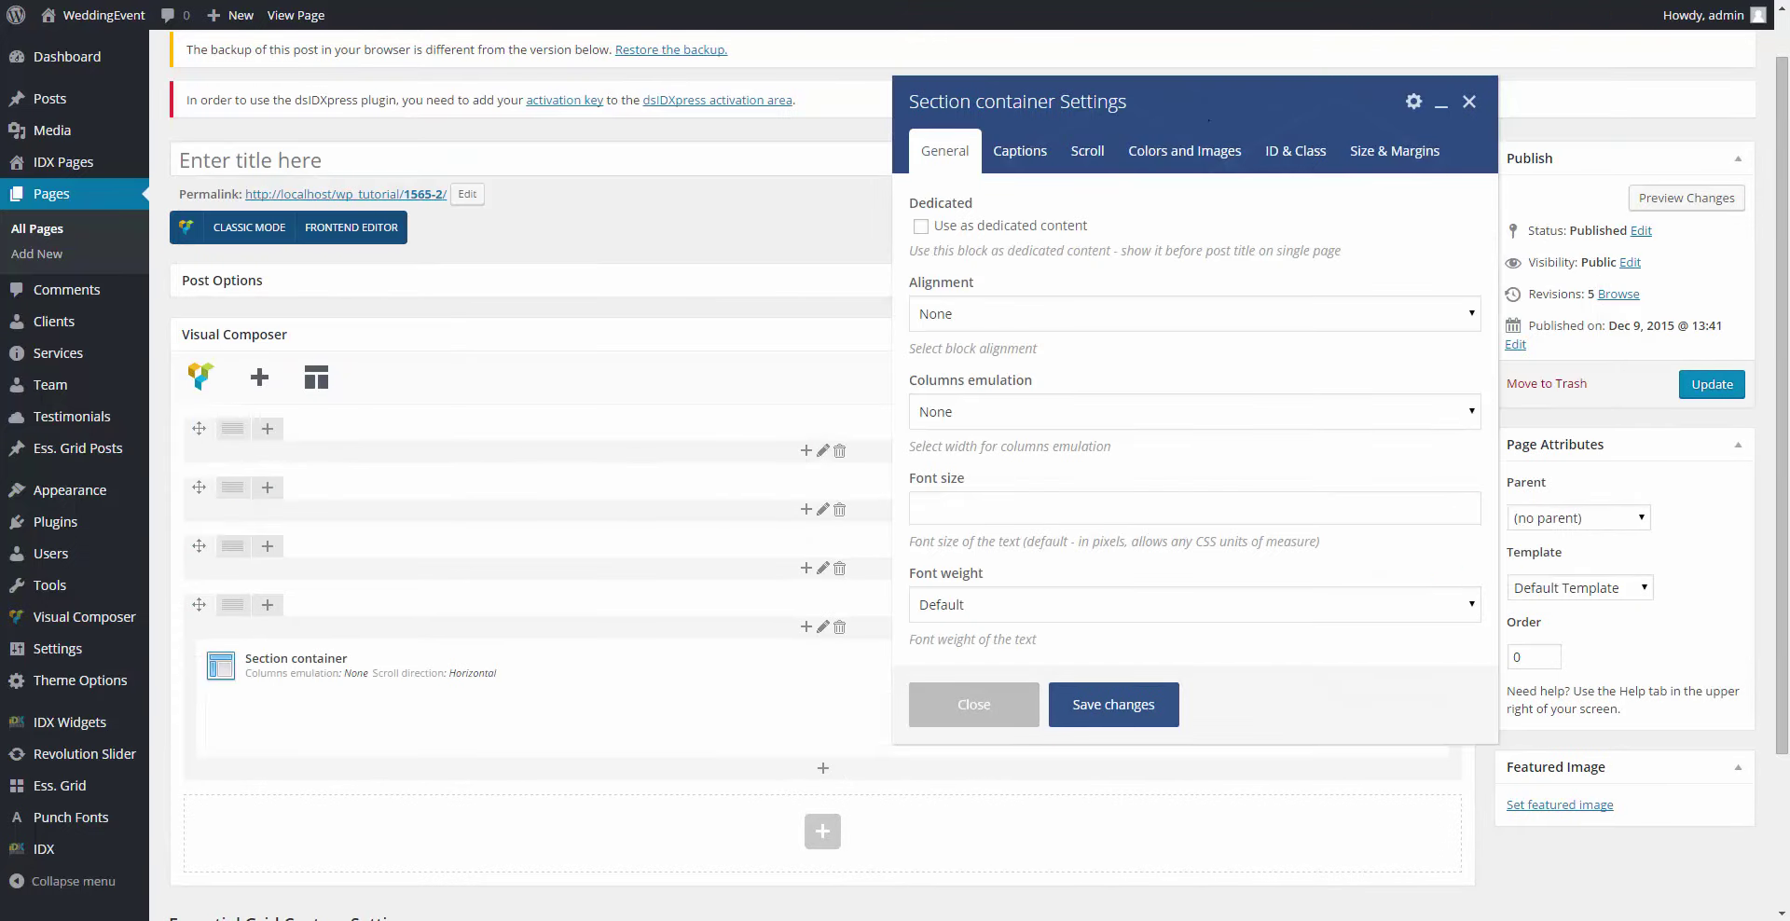
pyautogui.click(1469, 102)
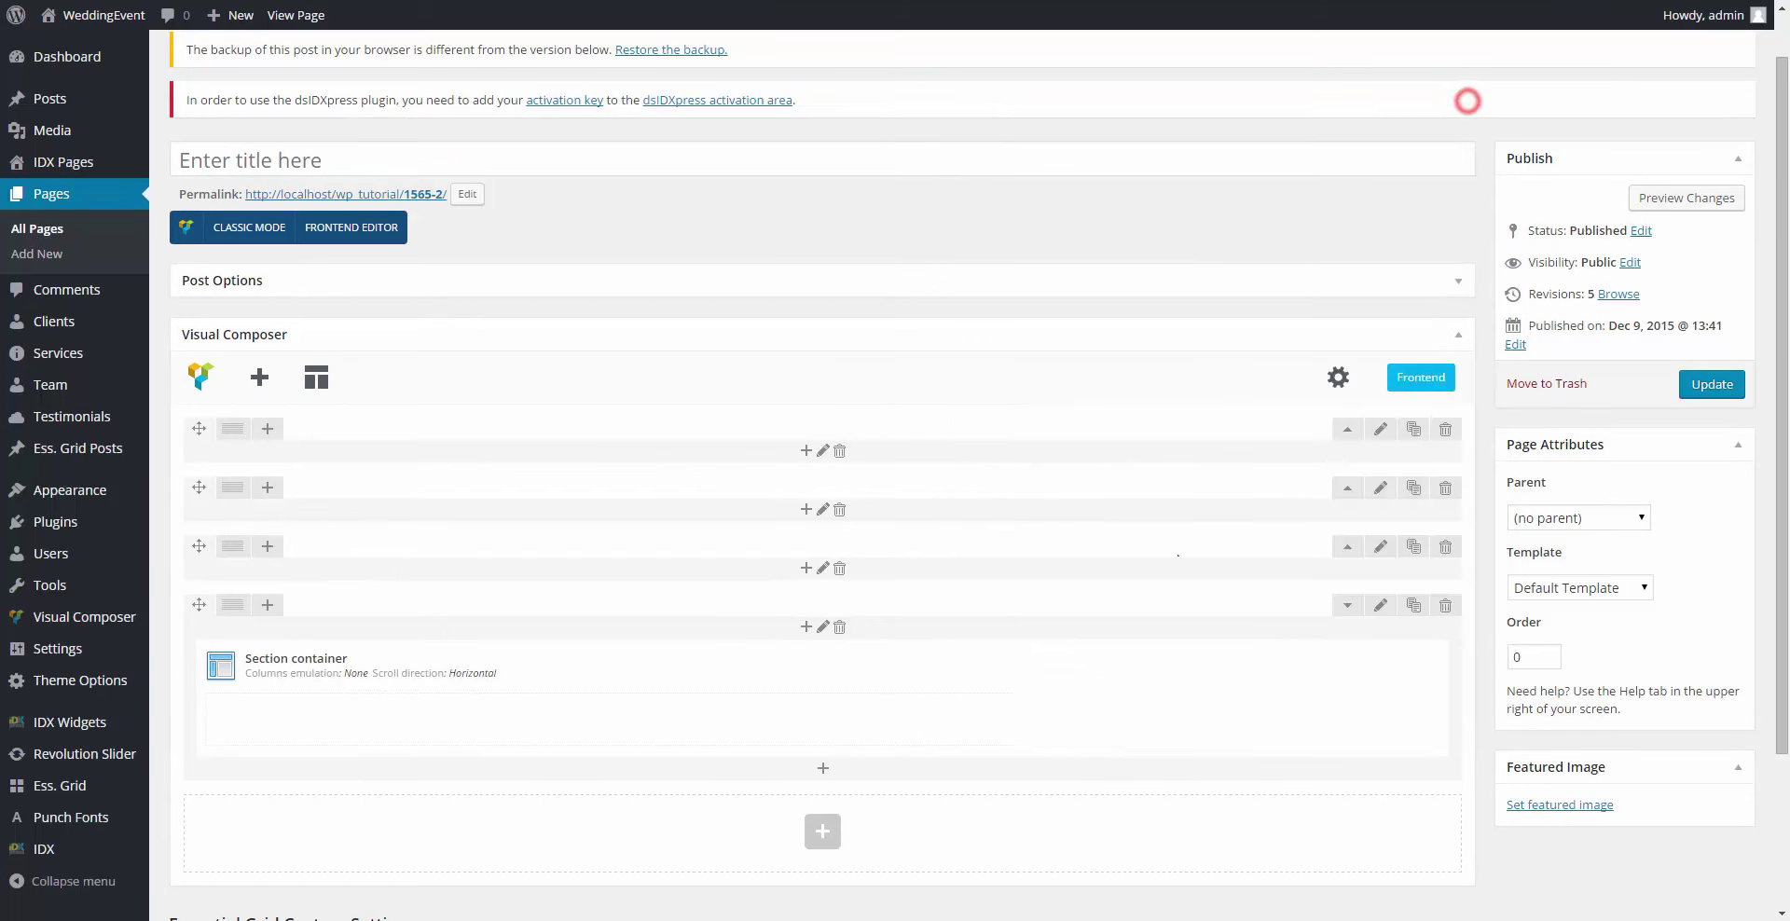
# Step: Expand the Love story row and set its row stretch to "Stretch row and content (no paddings)"
pyautogui.click(1348, 547)
pyautogui.click(1380, 546)
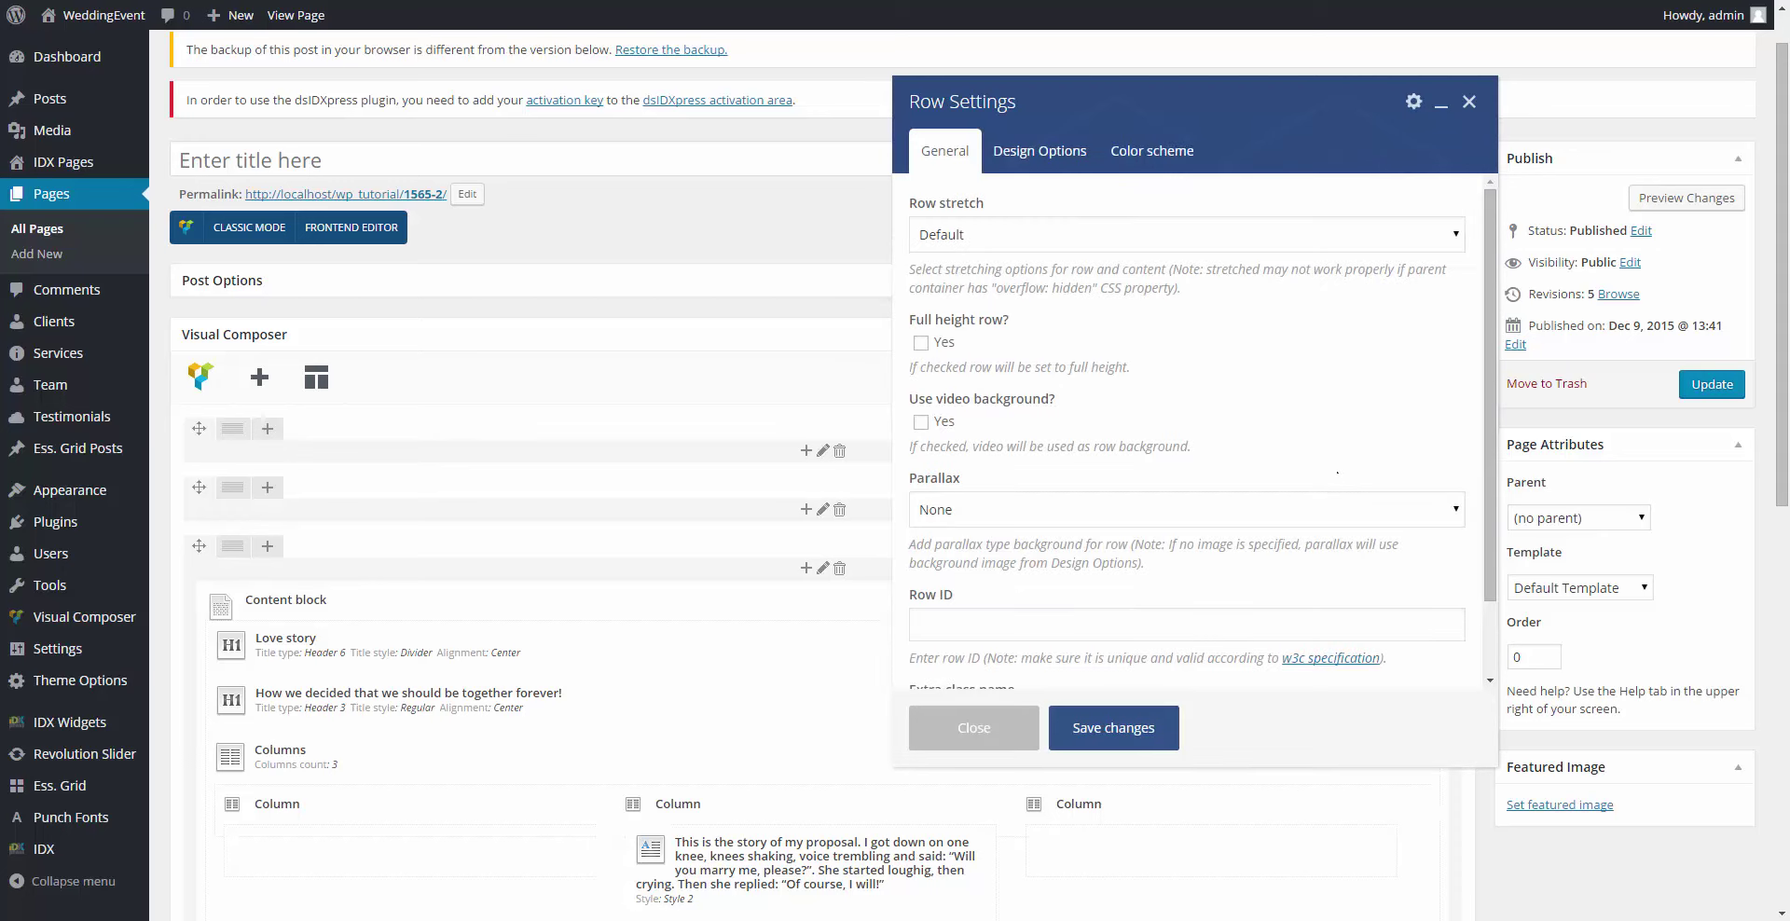
pyautogui.click(1081, 241)
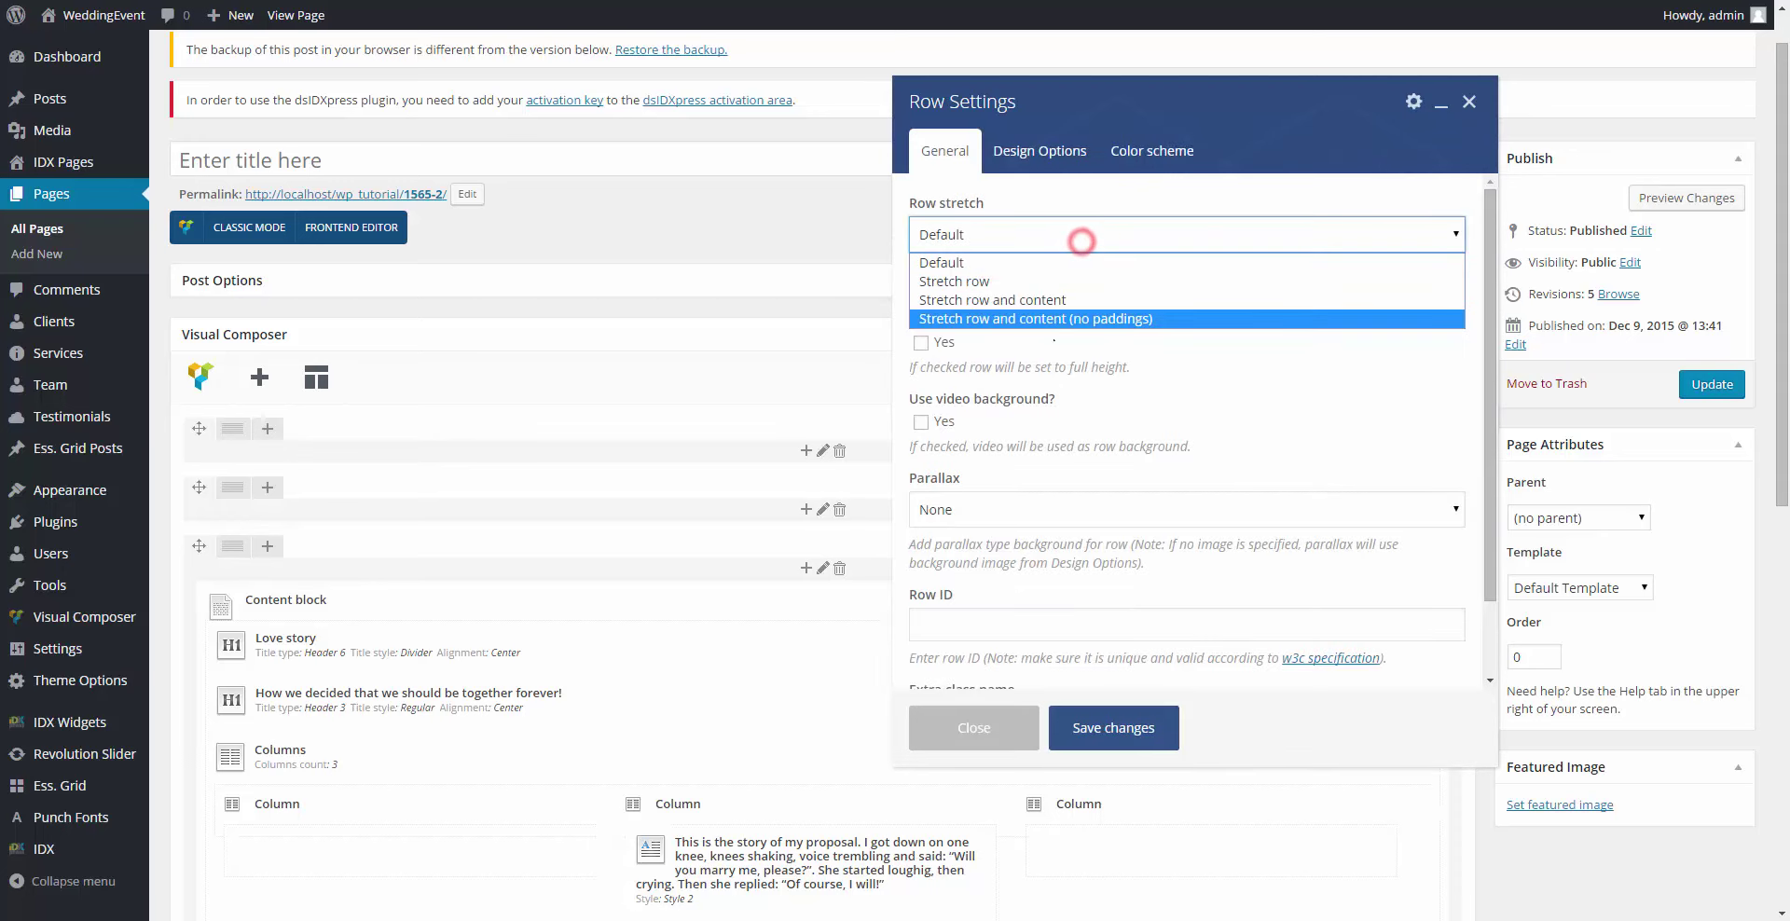
pyautogui.click(1057, 320)
pyautogui.scroll(-1, 1171, 401)
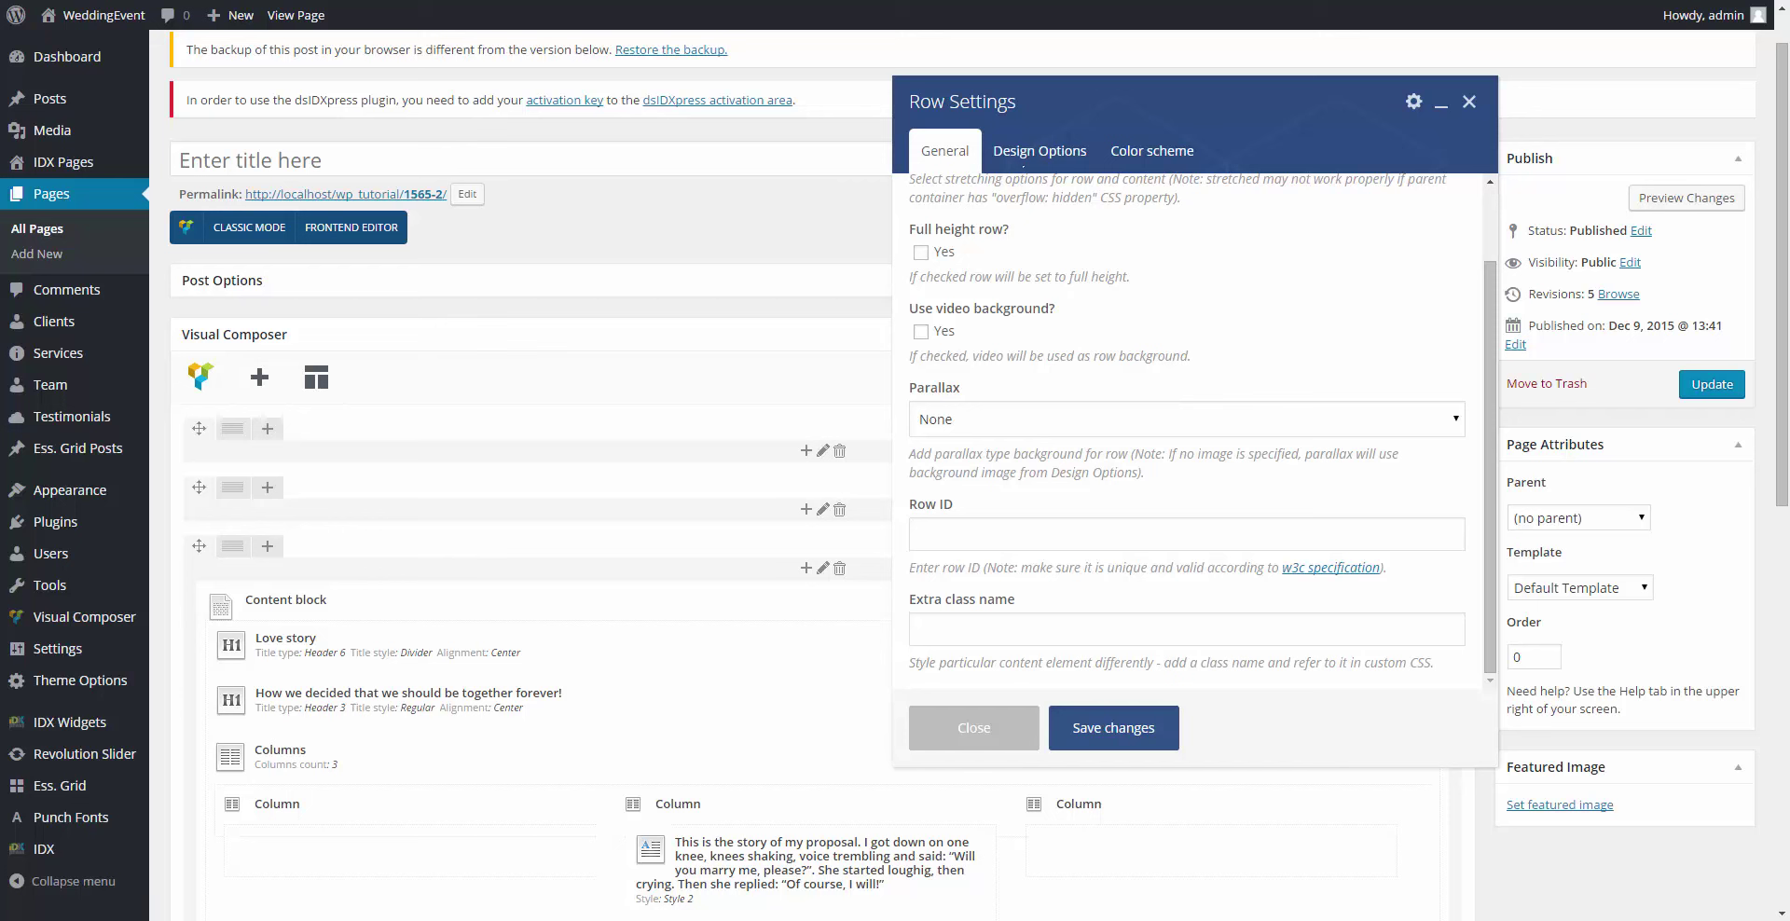
# Step: Set dark_bg.jpg as the Love story row's background image, save the row settings with the default color scheme, and collapse the row
pyautogui.click(1018, 142)
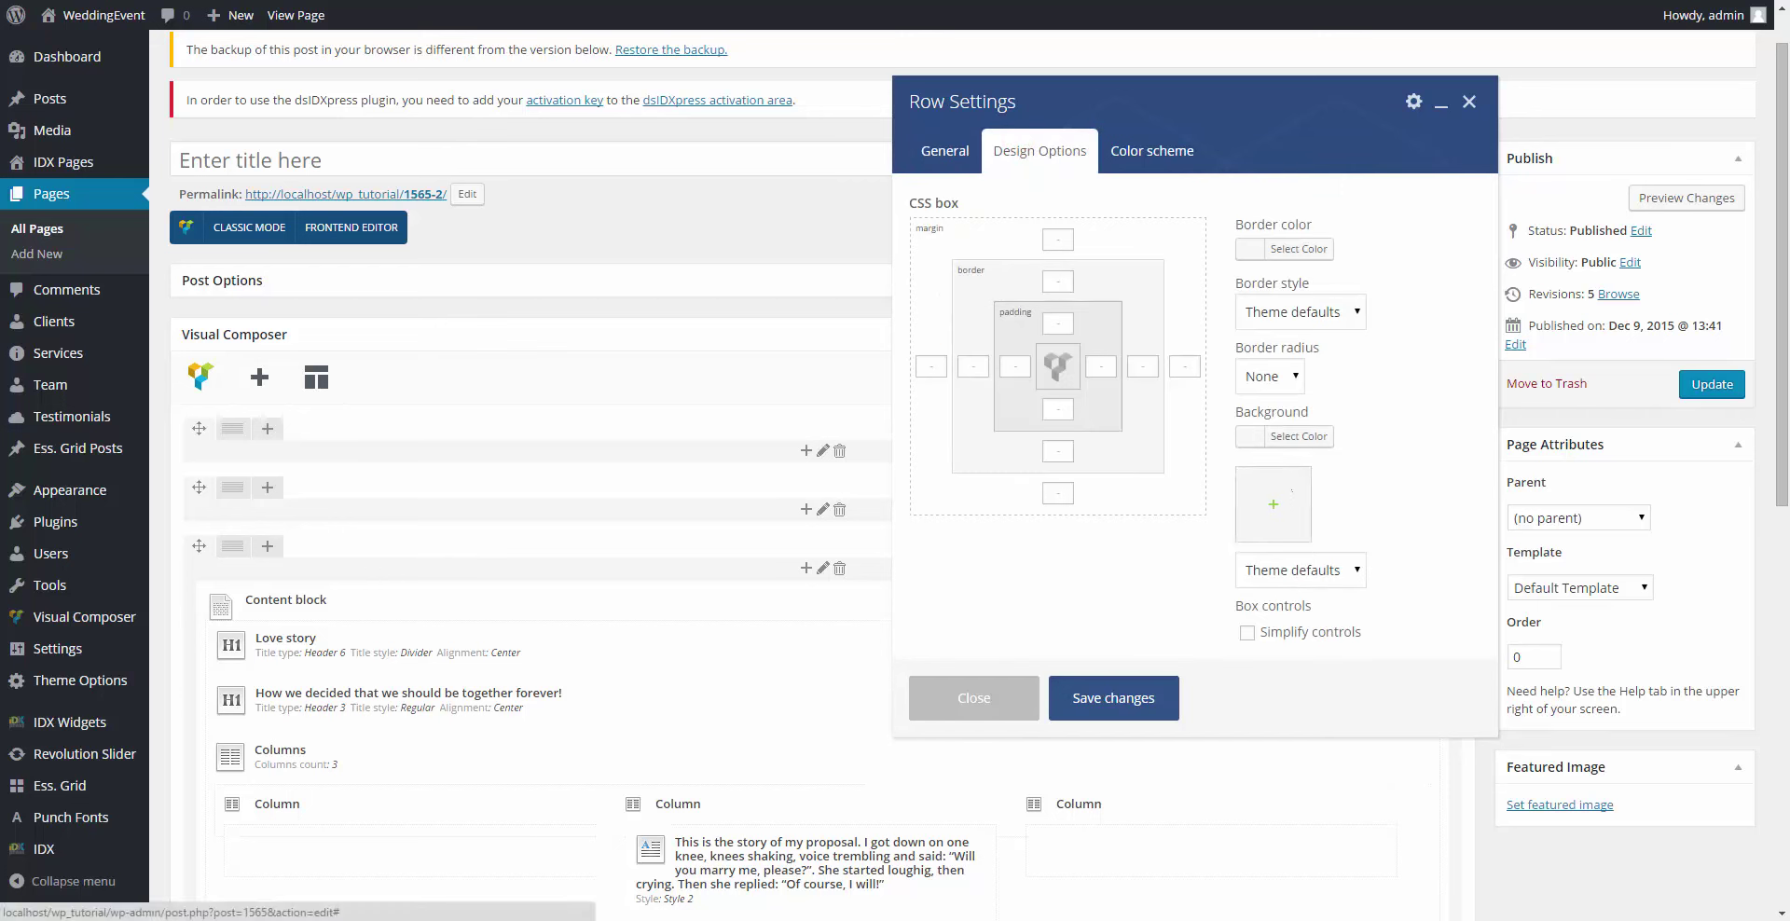
pyautogui.click(1291, 491)
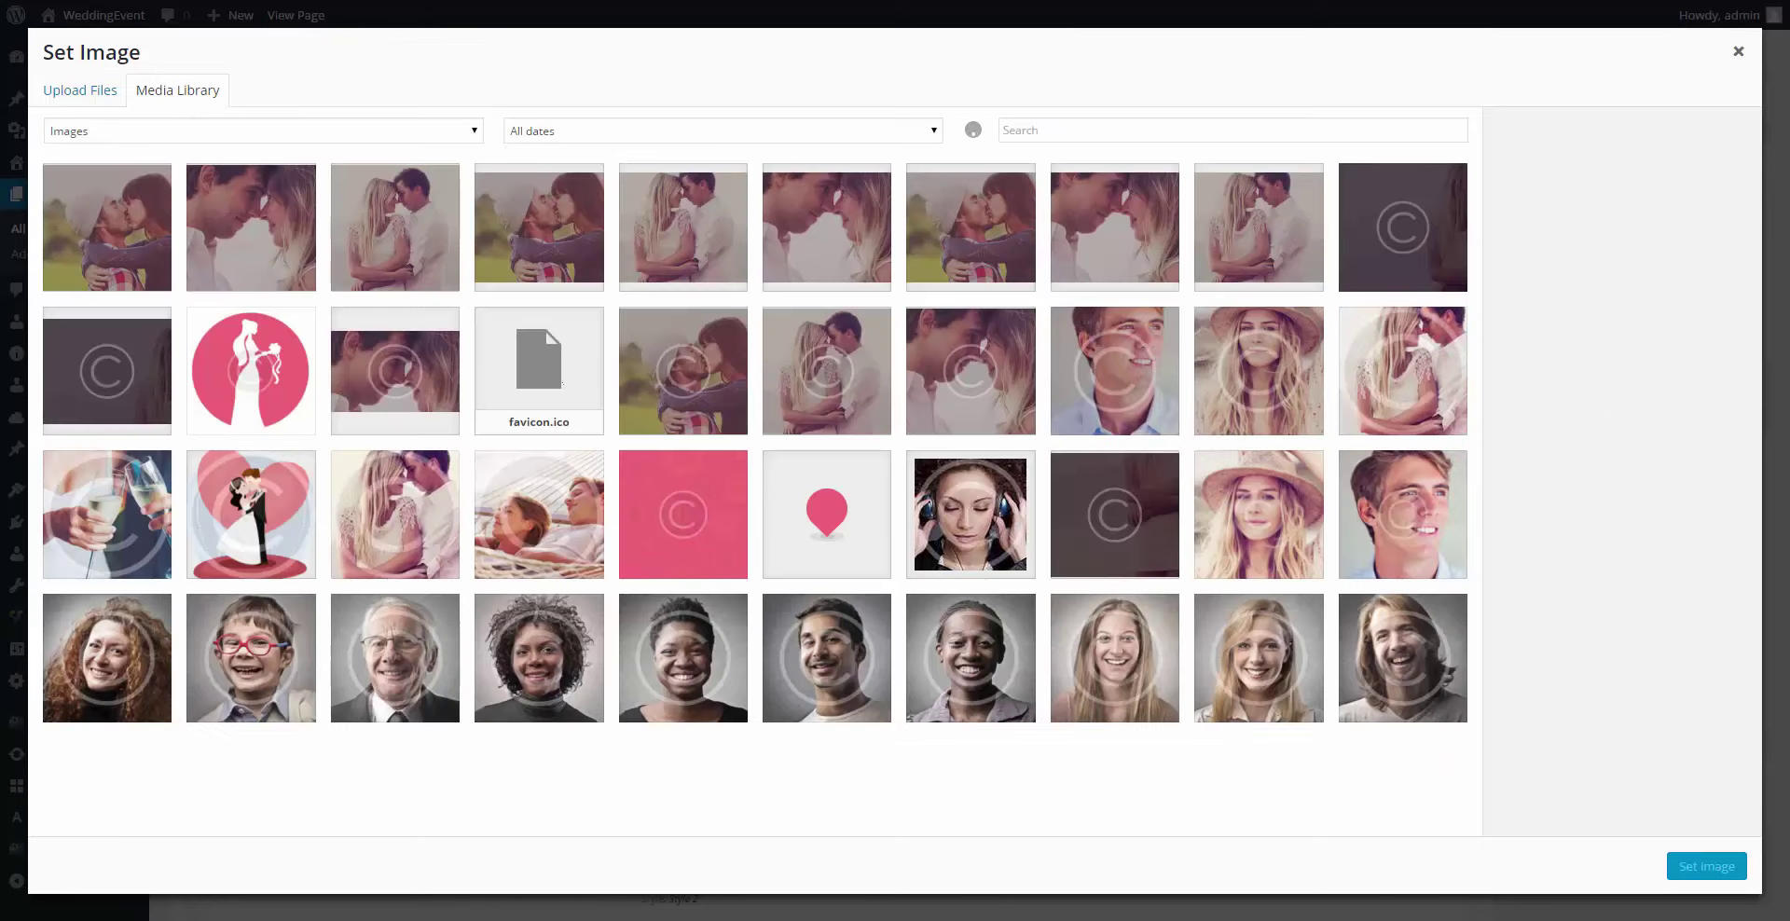
pyautogui.click(76, 391)
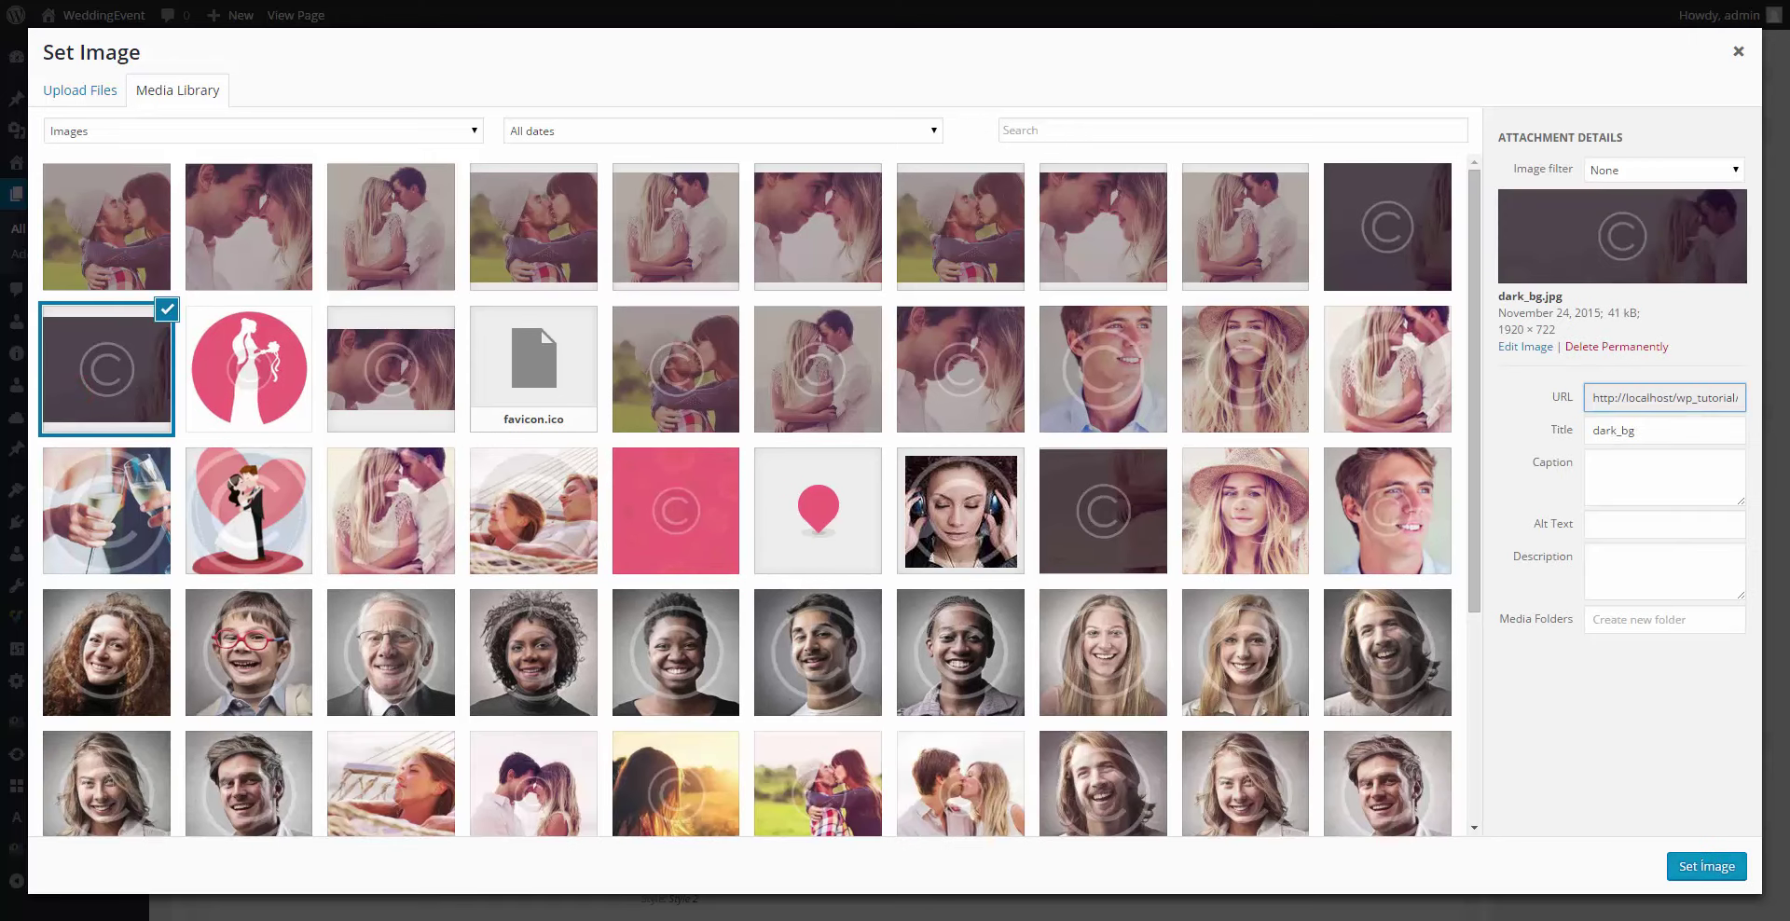
pyautogui.click(1704, 866)
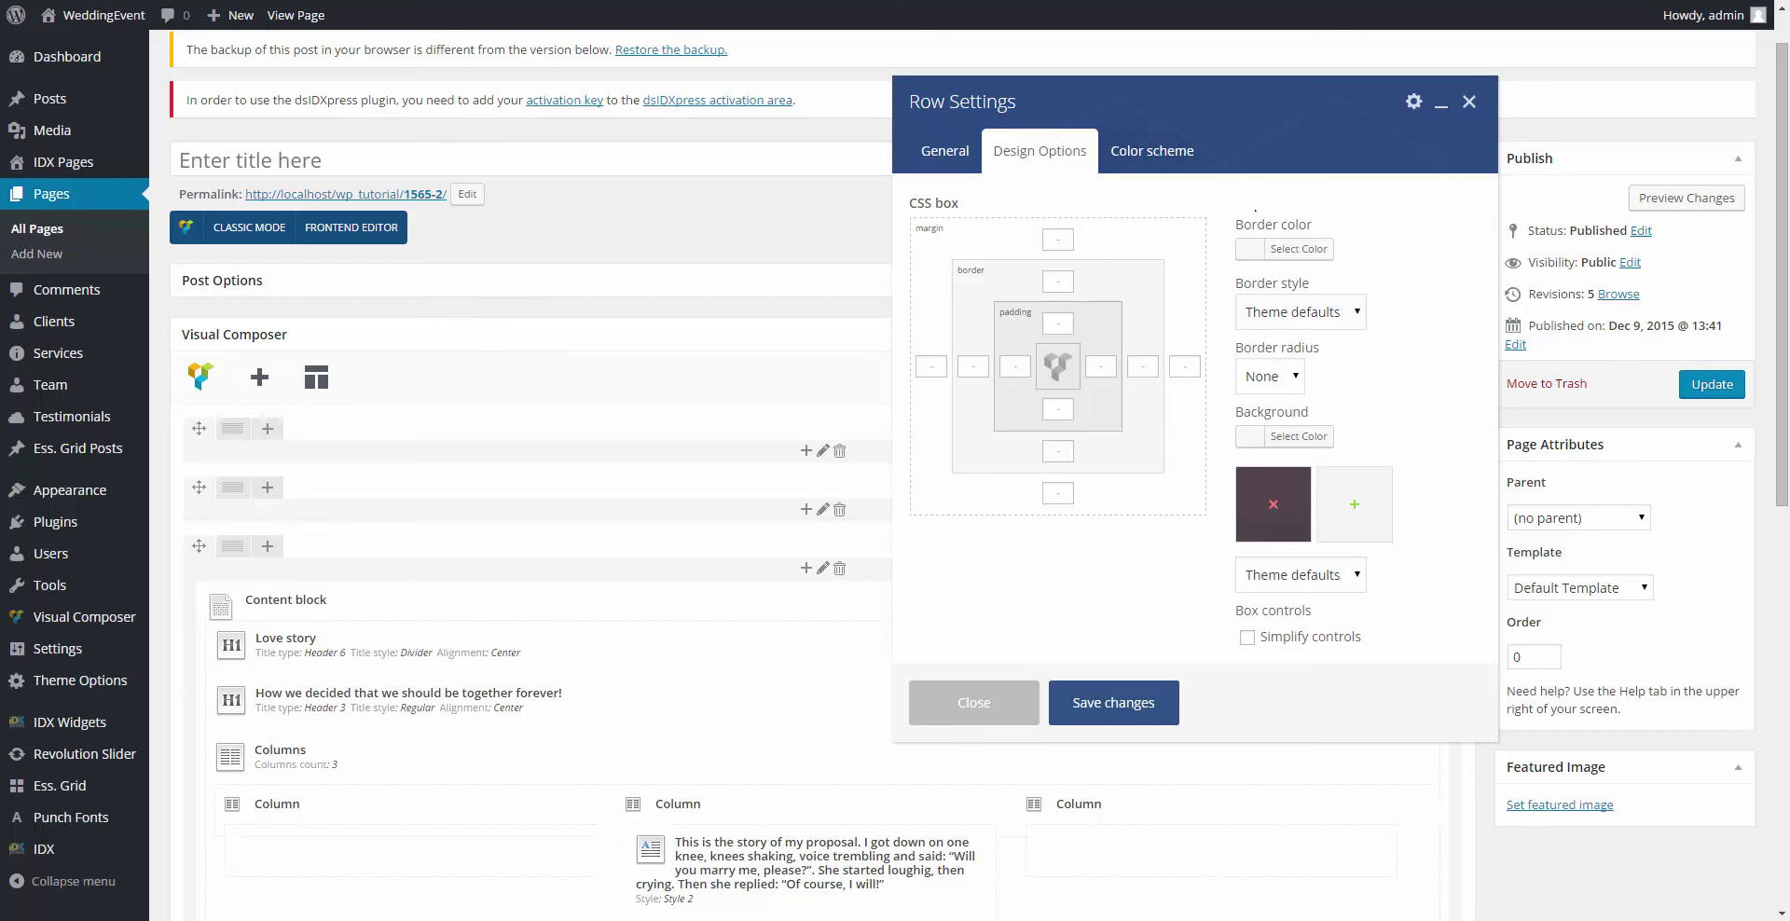
pyautogui.click(1152, 151)
pyautogui.click(1118, 332)
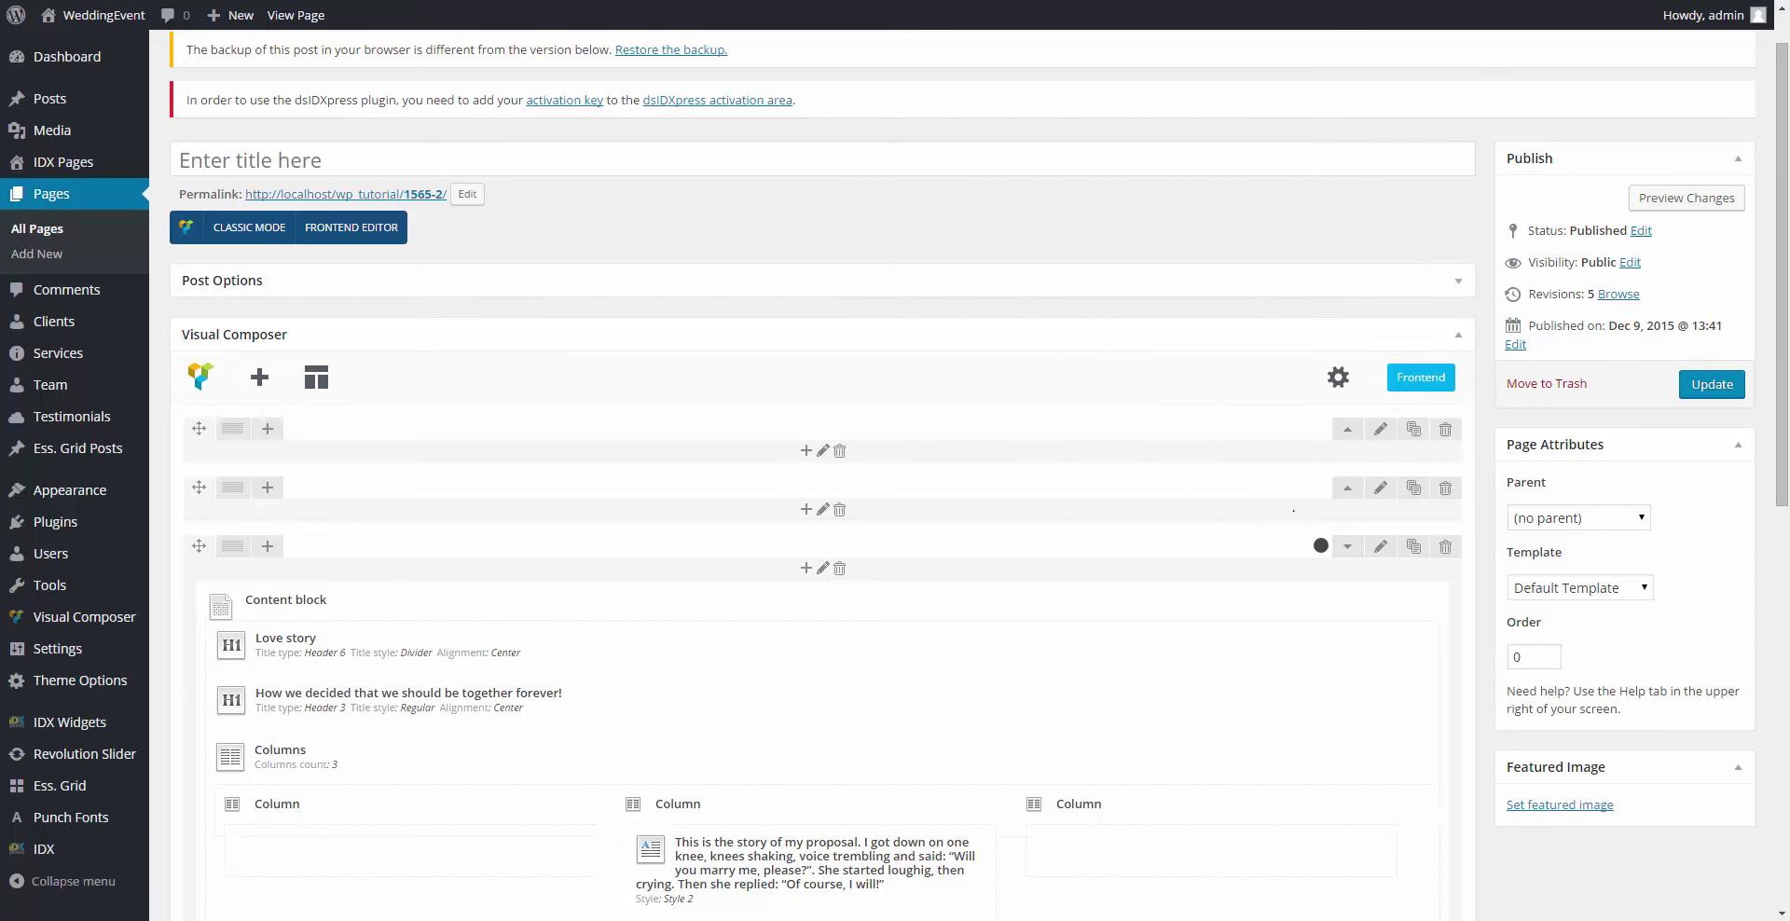
pyautogui.click(1347, 546)
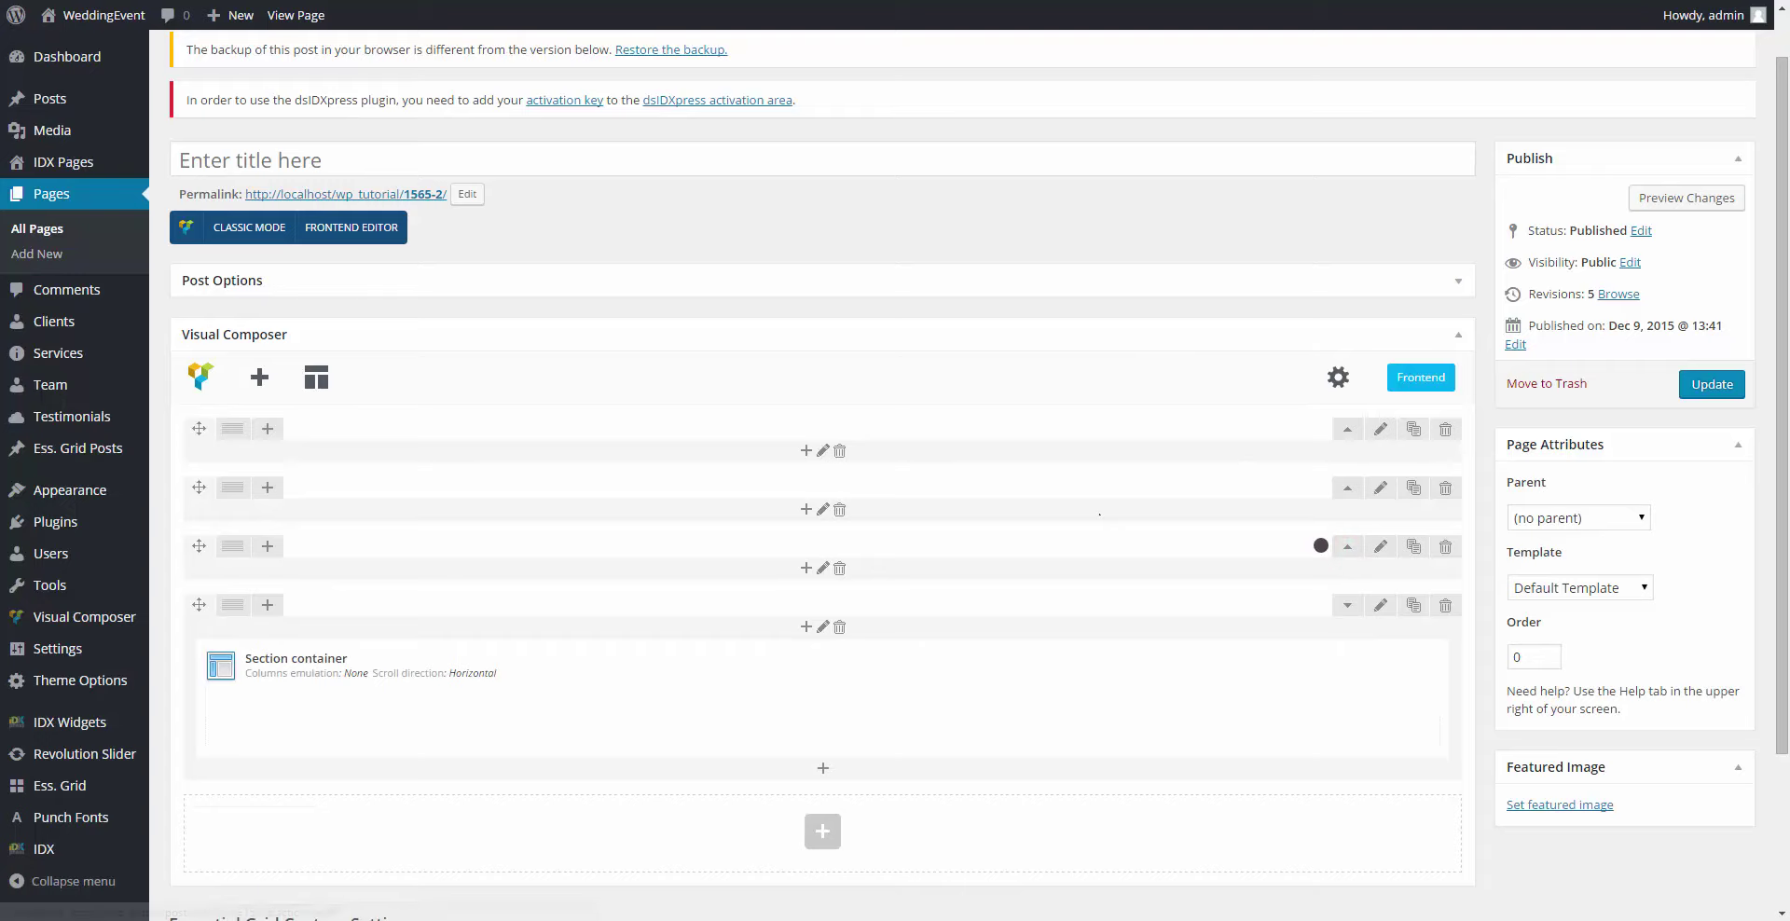
# Step: Set the alignment of the Section container in the new fourth row to Center
pyautogui.scroll(-3, 1100, 514)
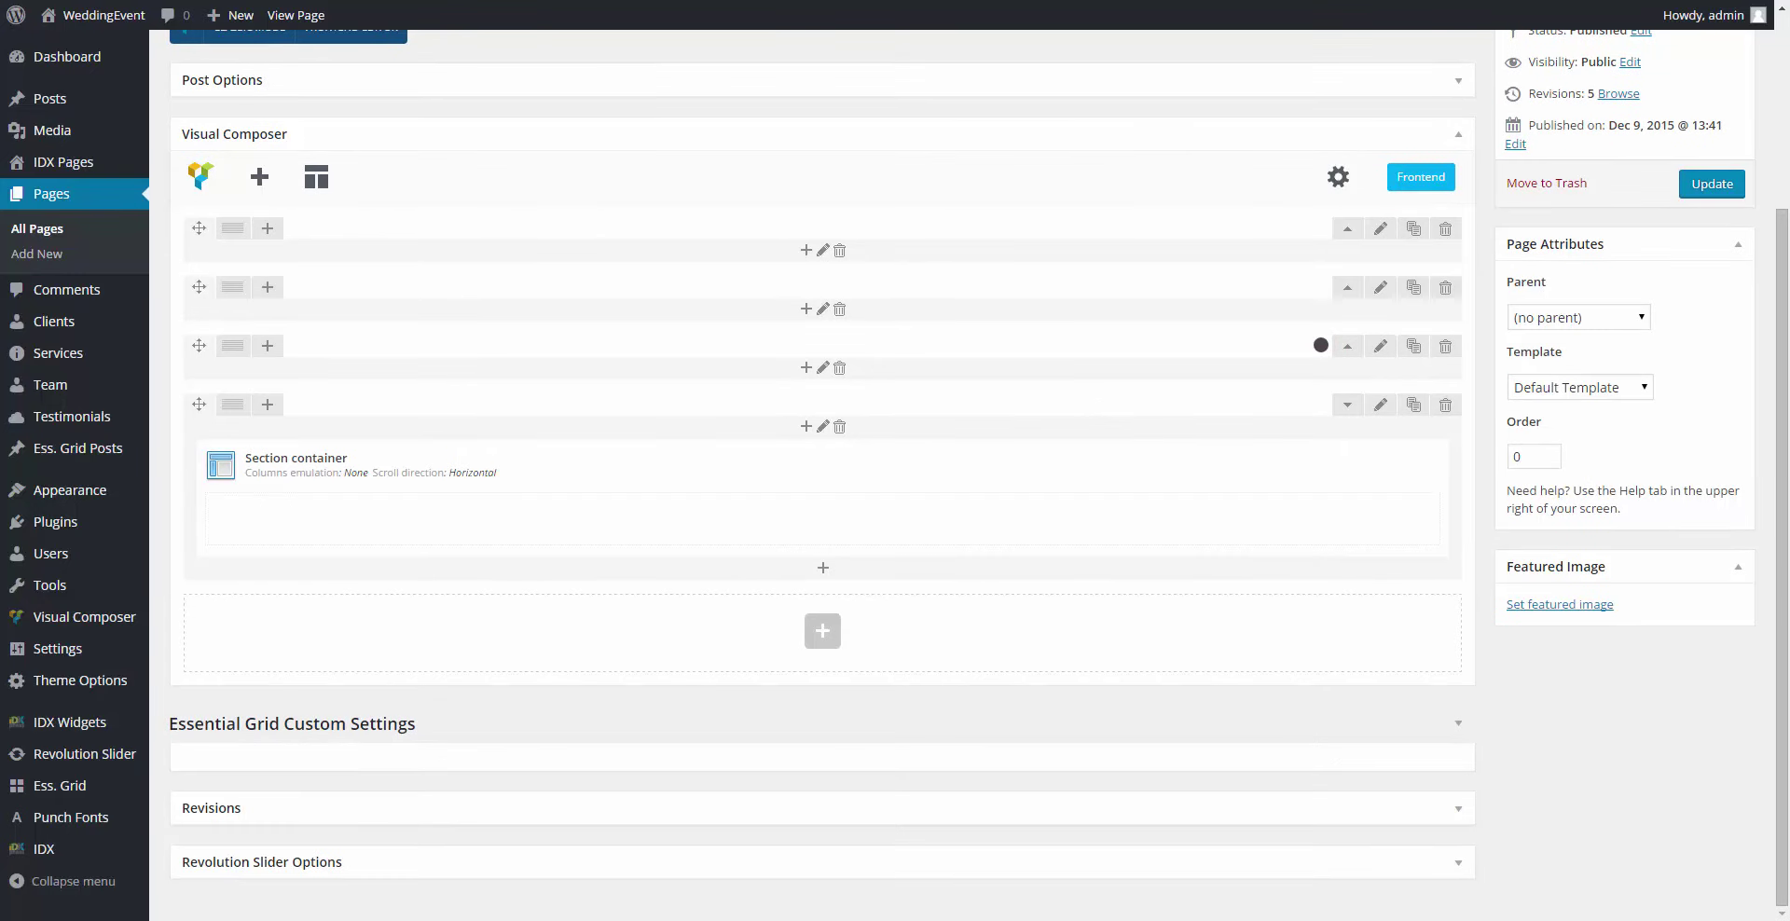
pyautogui.click(861, 451)
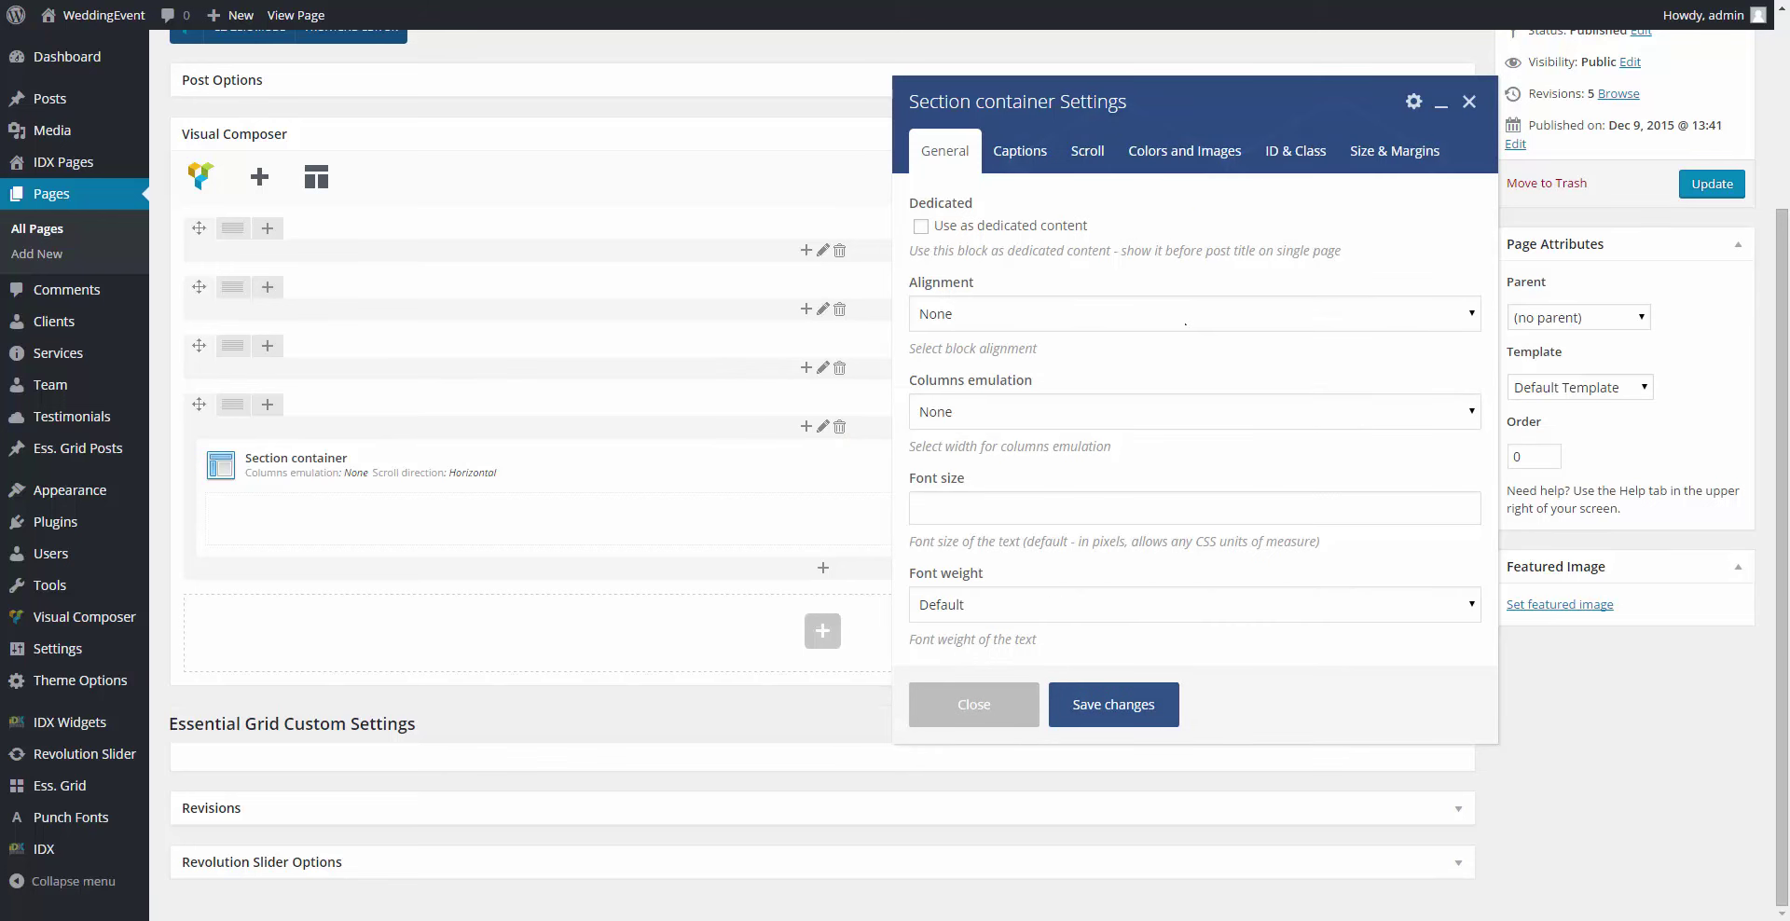
pyautogui.click(1157, 327)
pyautogui.click(1109, 373)
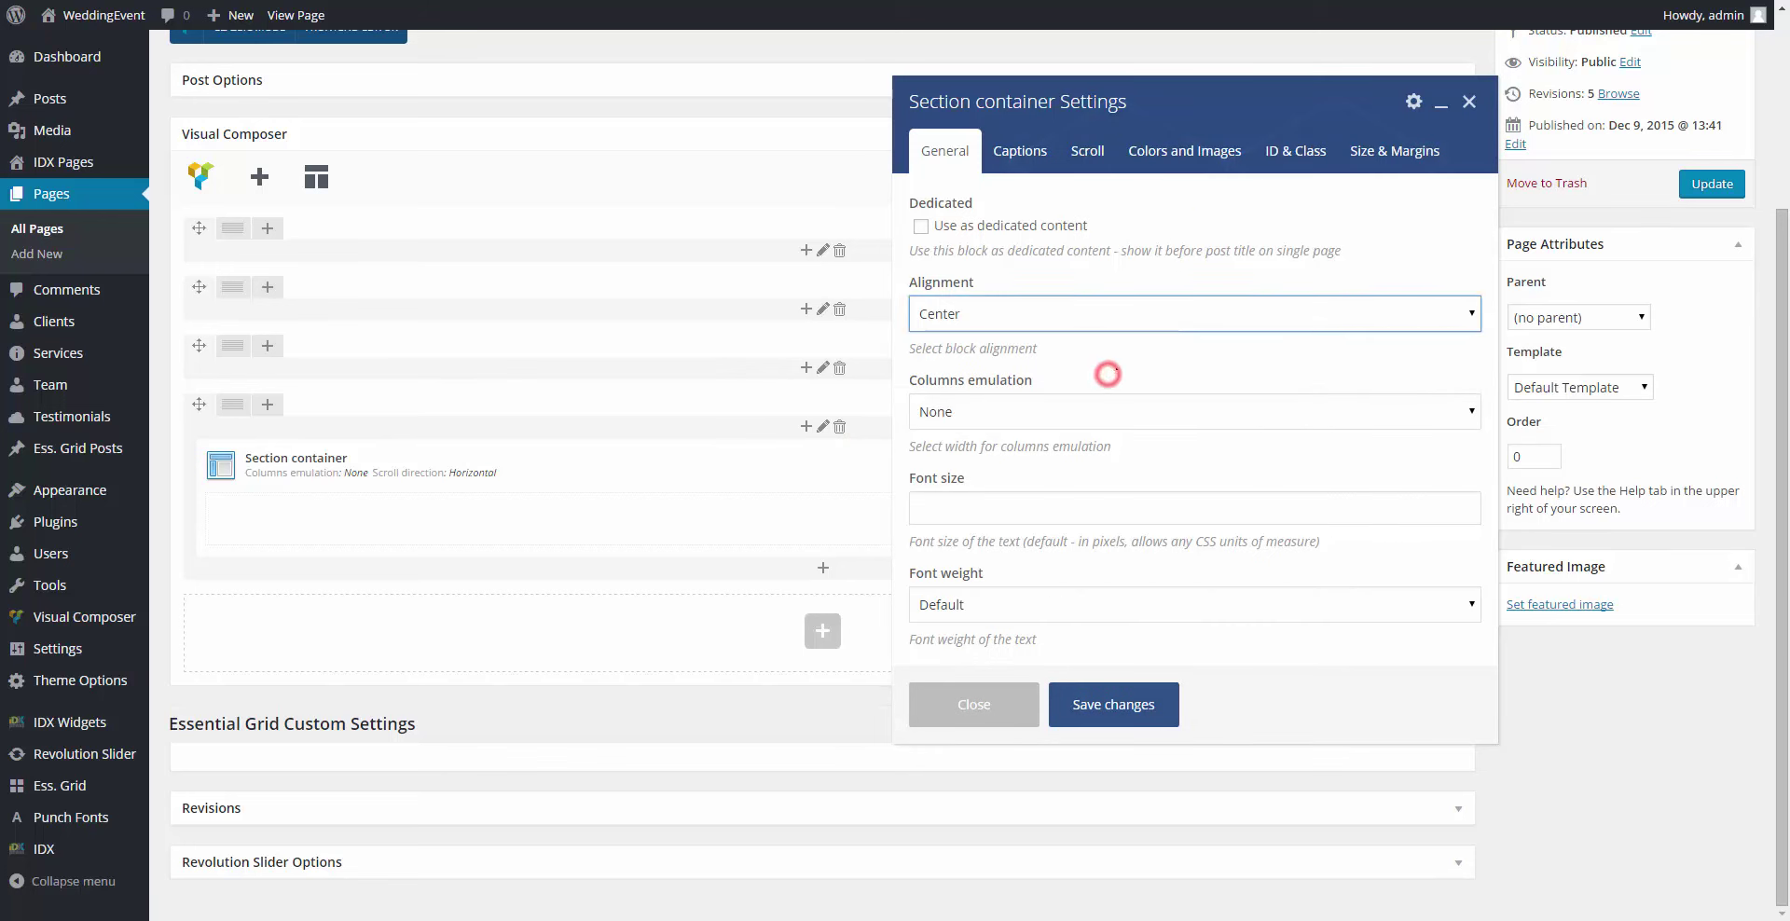
# Step: Review the Section container's caption, scroll, color, ID and margin options, leave them at their defaults, and save the settings
pyautogui.click(1008, 164)
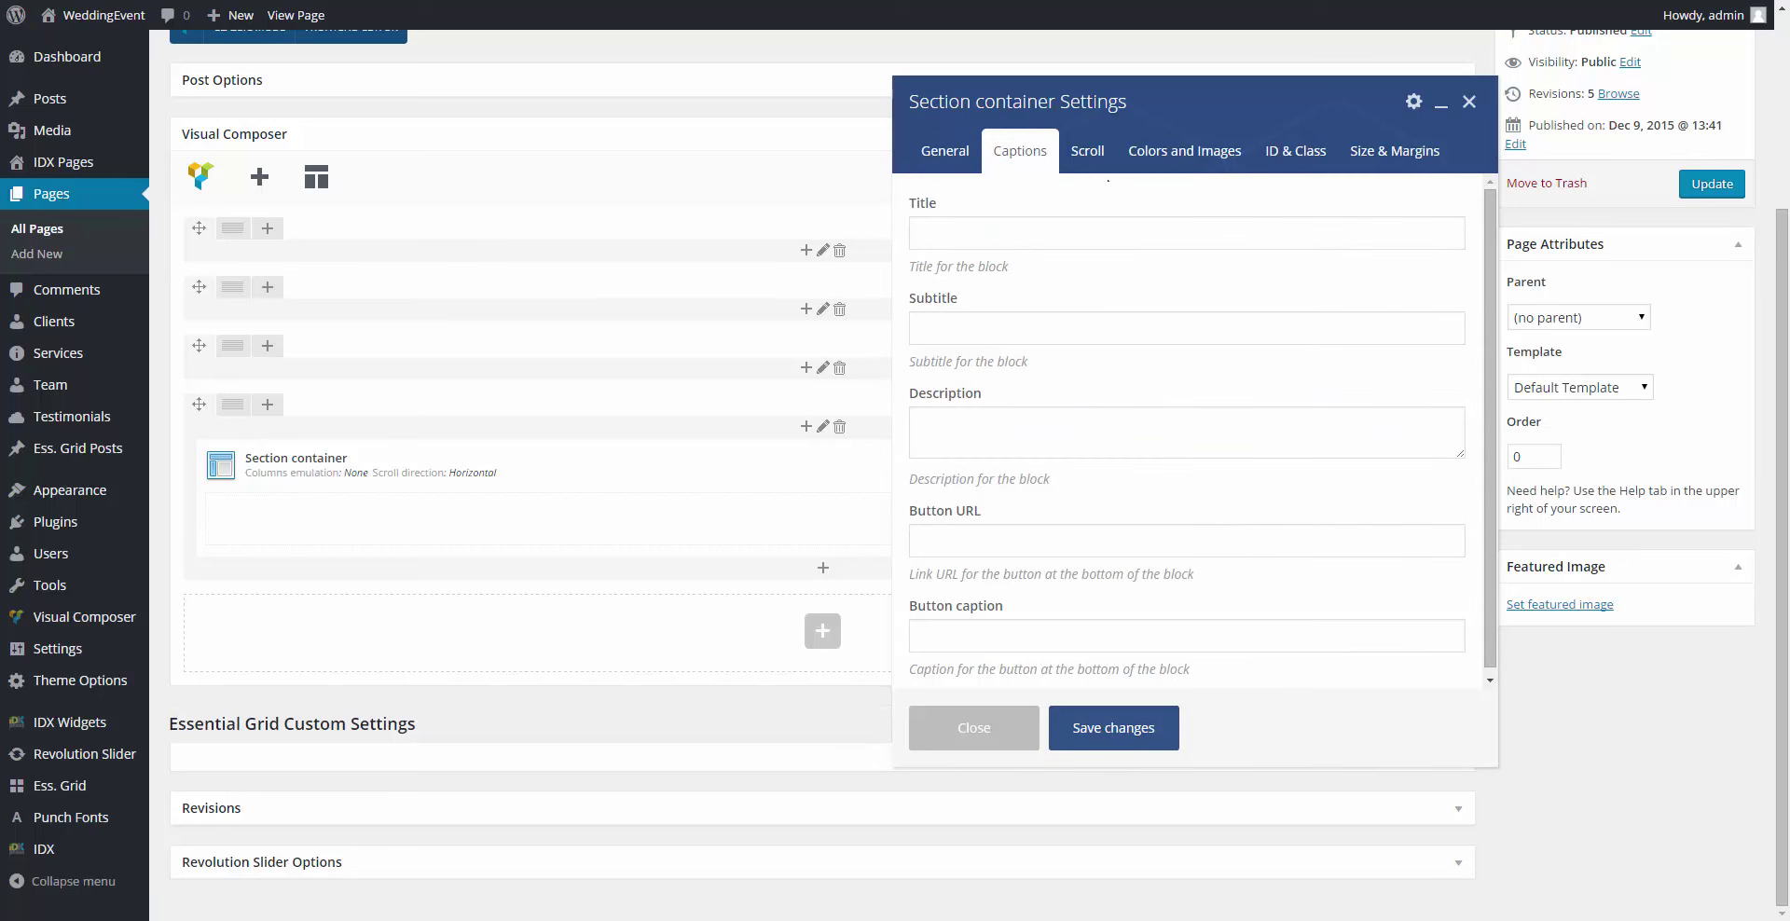
pyautogui.click(1087, 151)
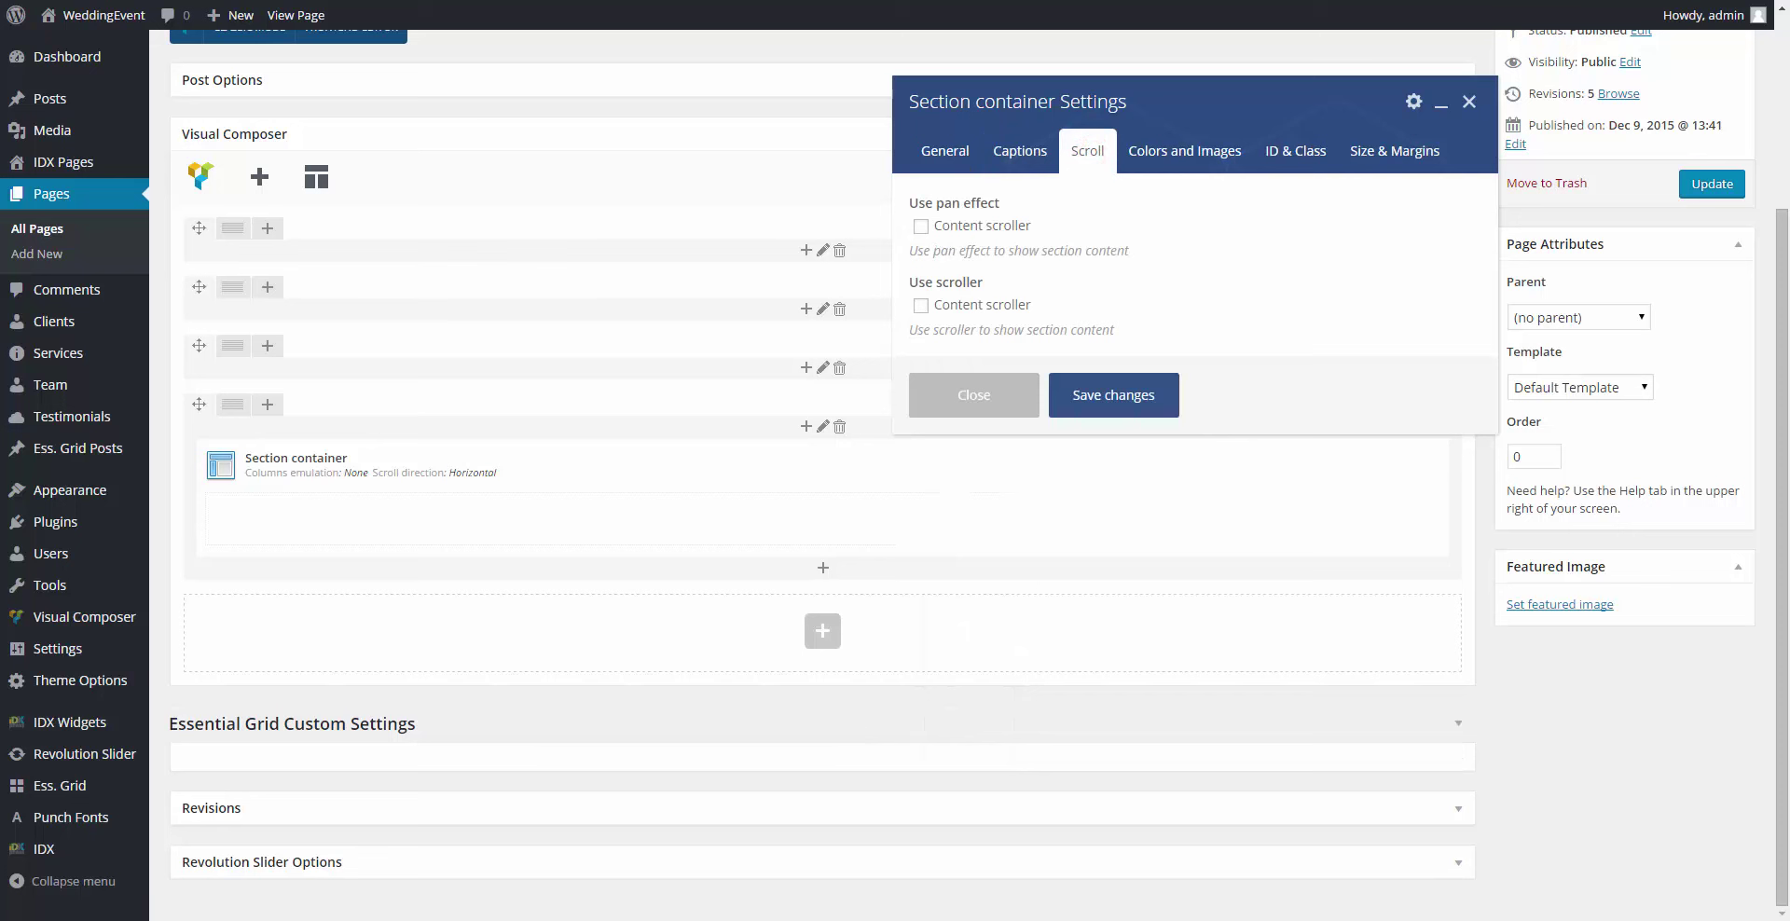
pyautogui.click(1165, 151)
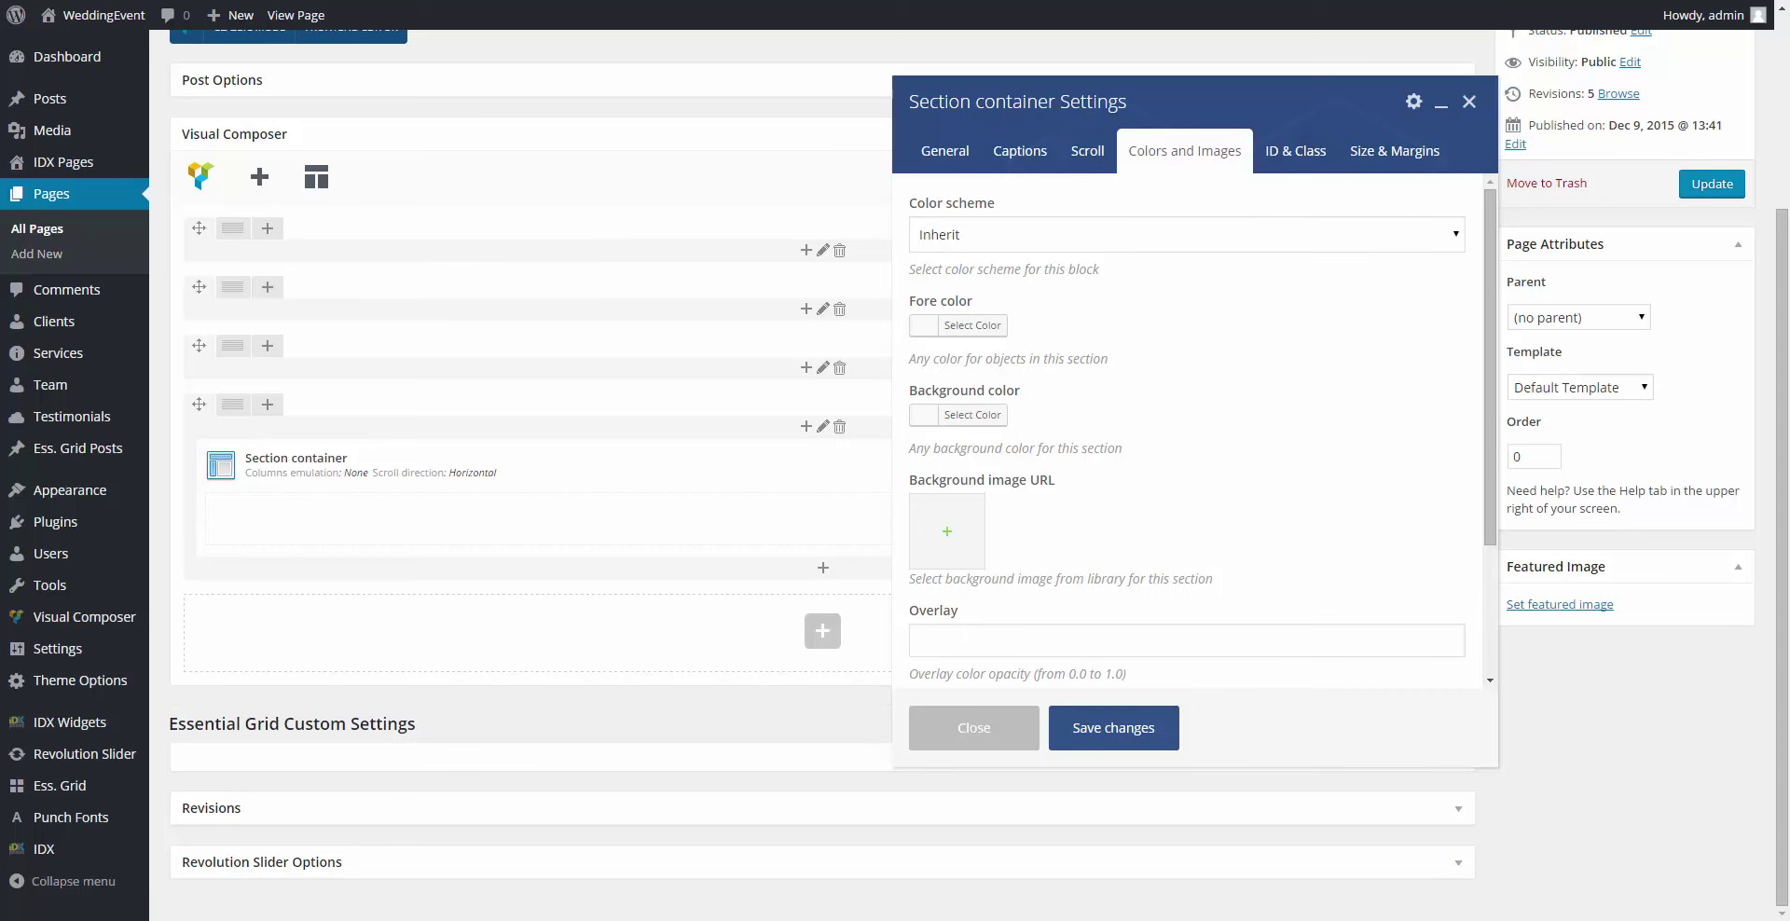
pyautogui.scroll(-2, 1115, 322)
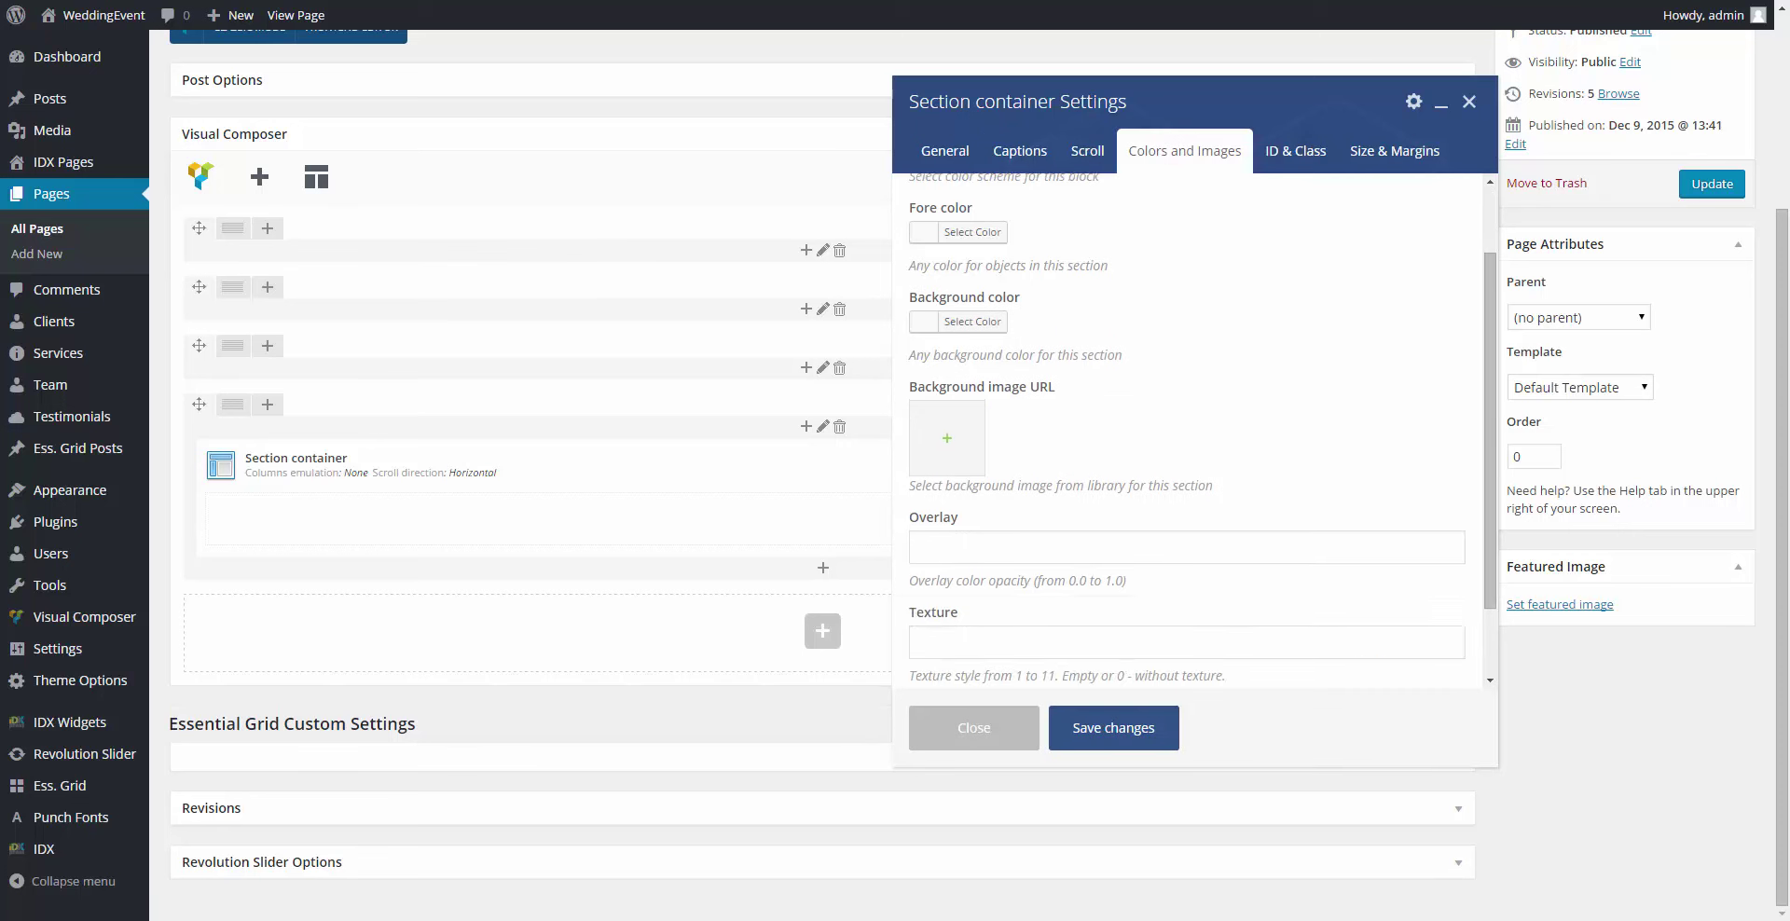
pyautogui.click(1271, 158)
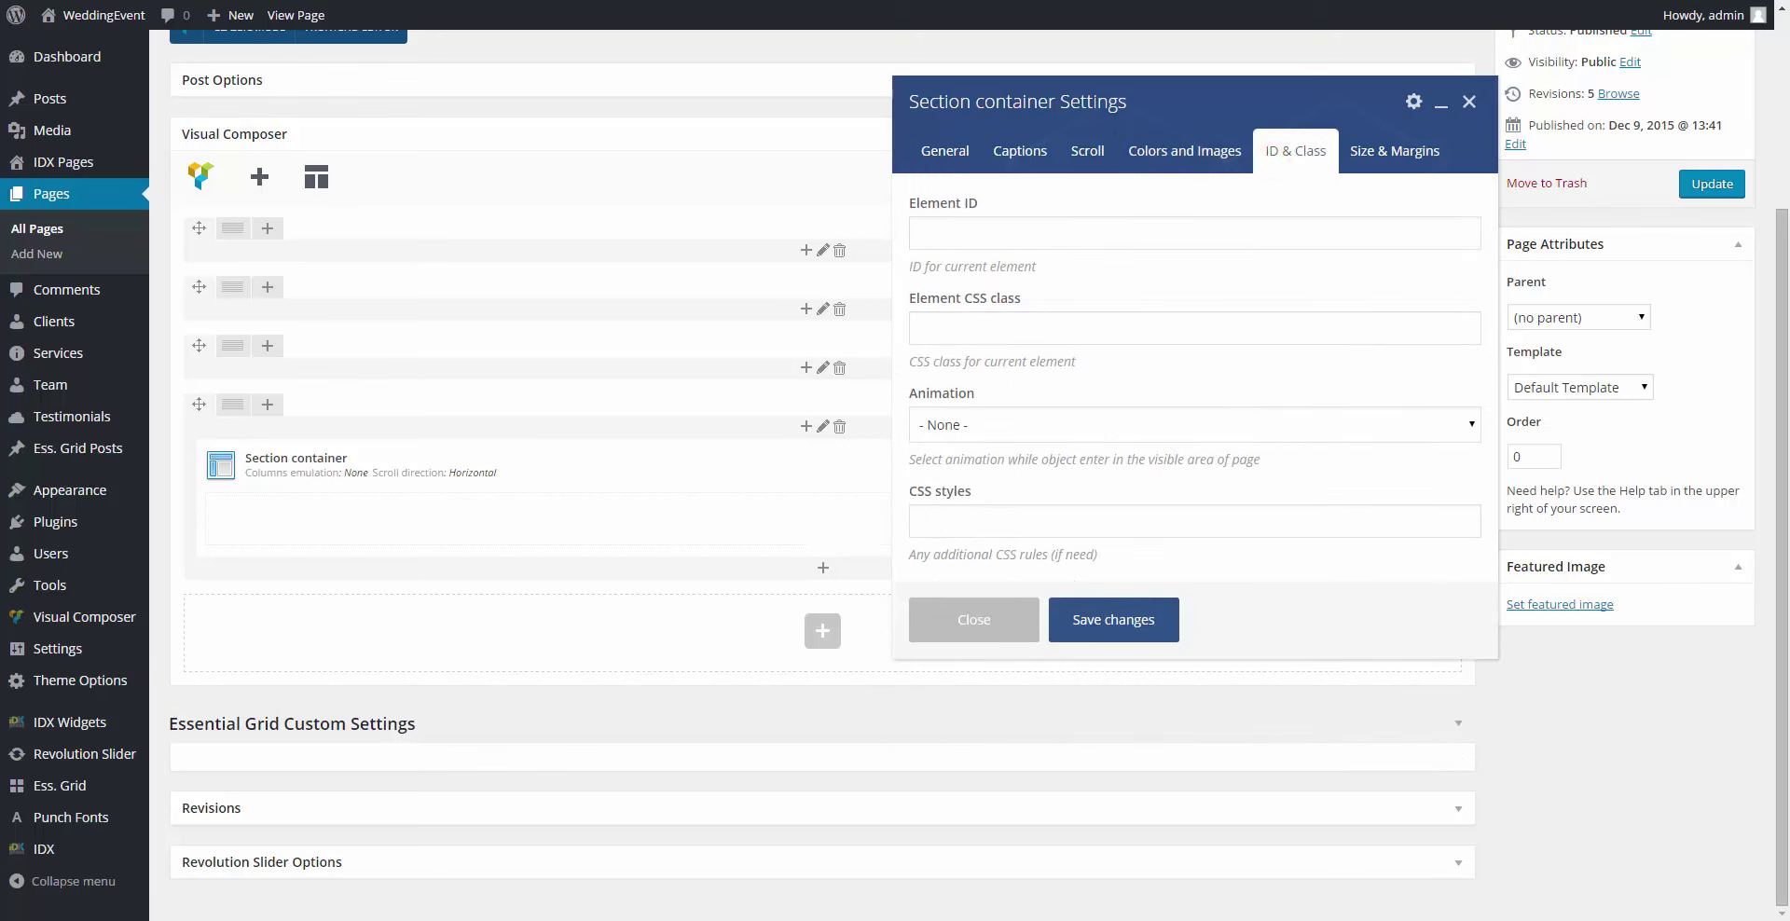
pyautogui.click(1389, 151)
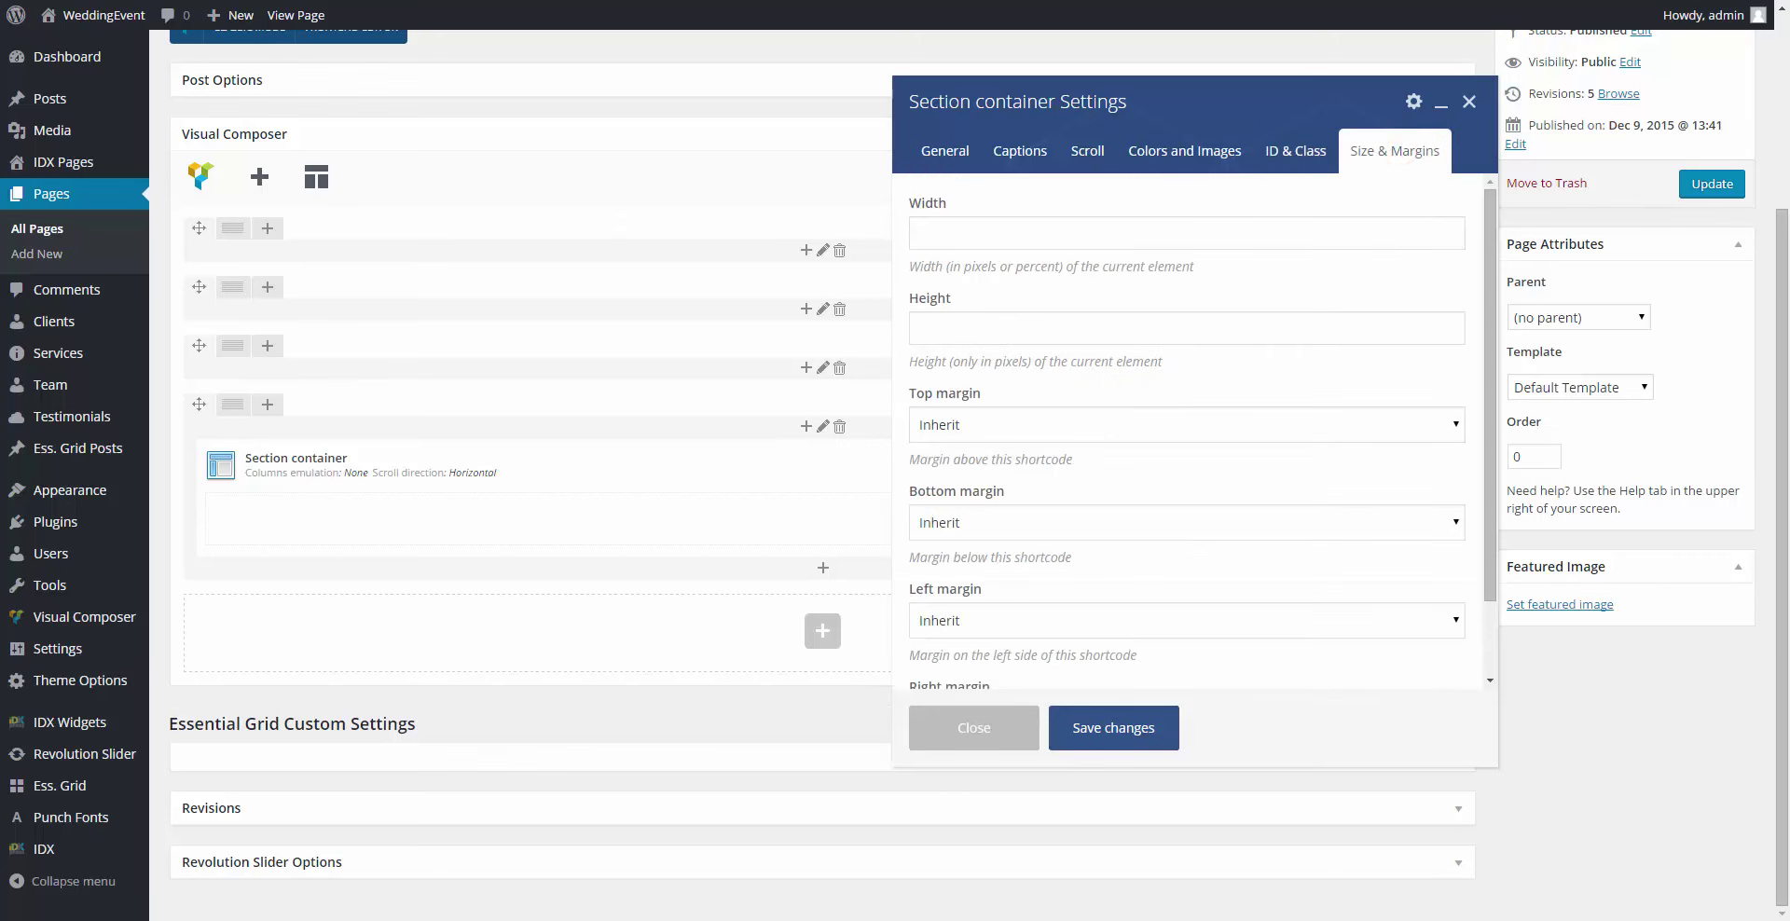
pyautogui.scroll(-1, 1248, 383)
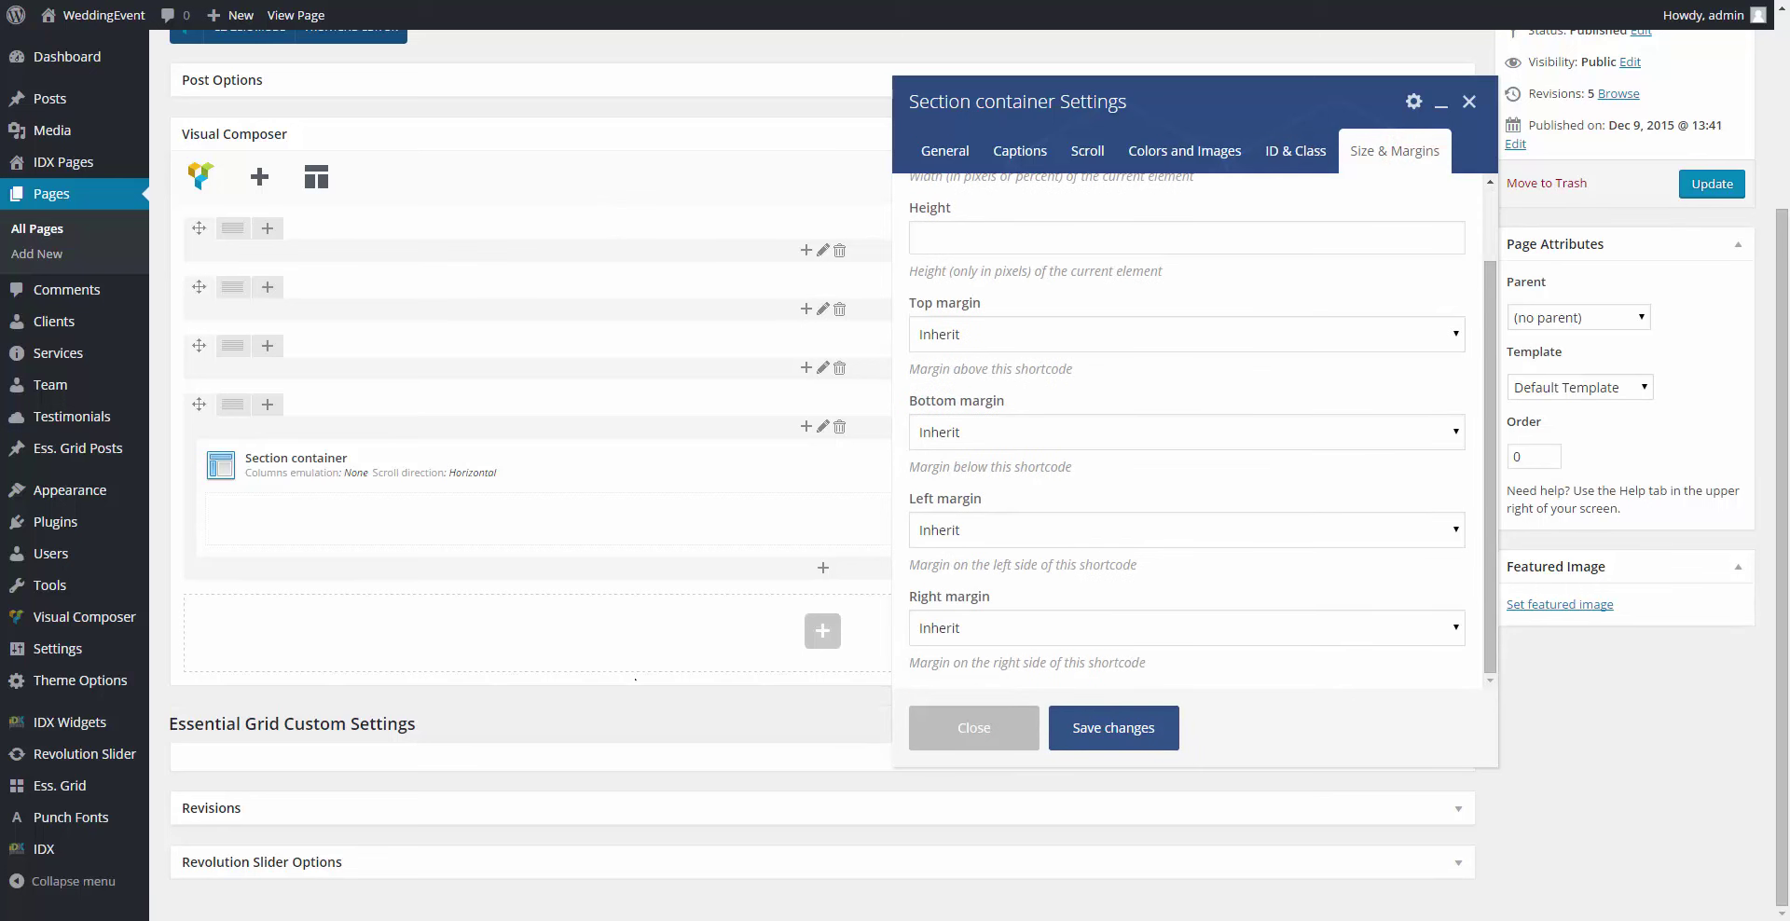
pyautogui.click(1143, 736)
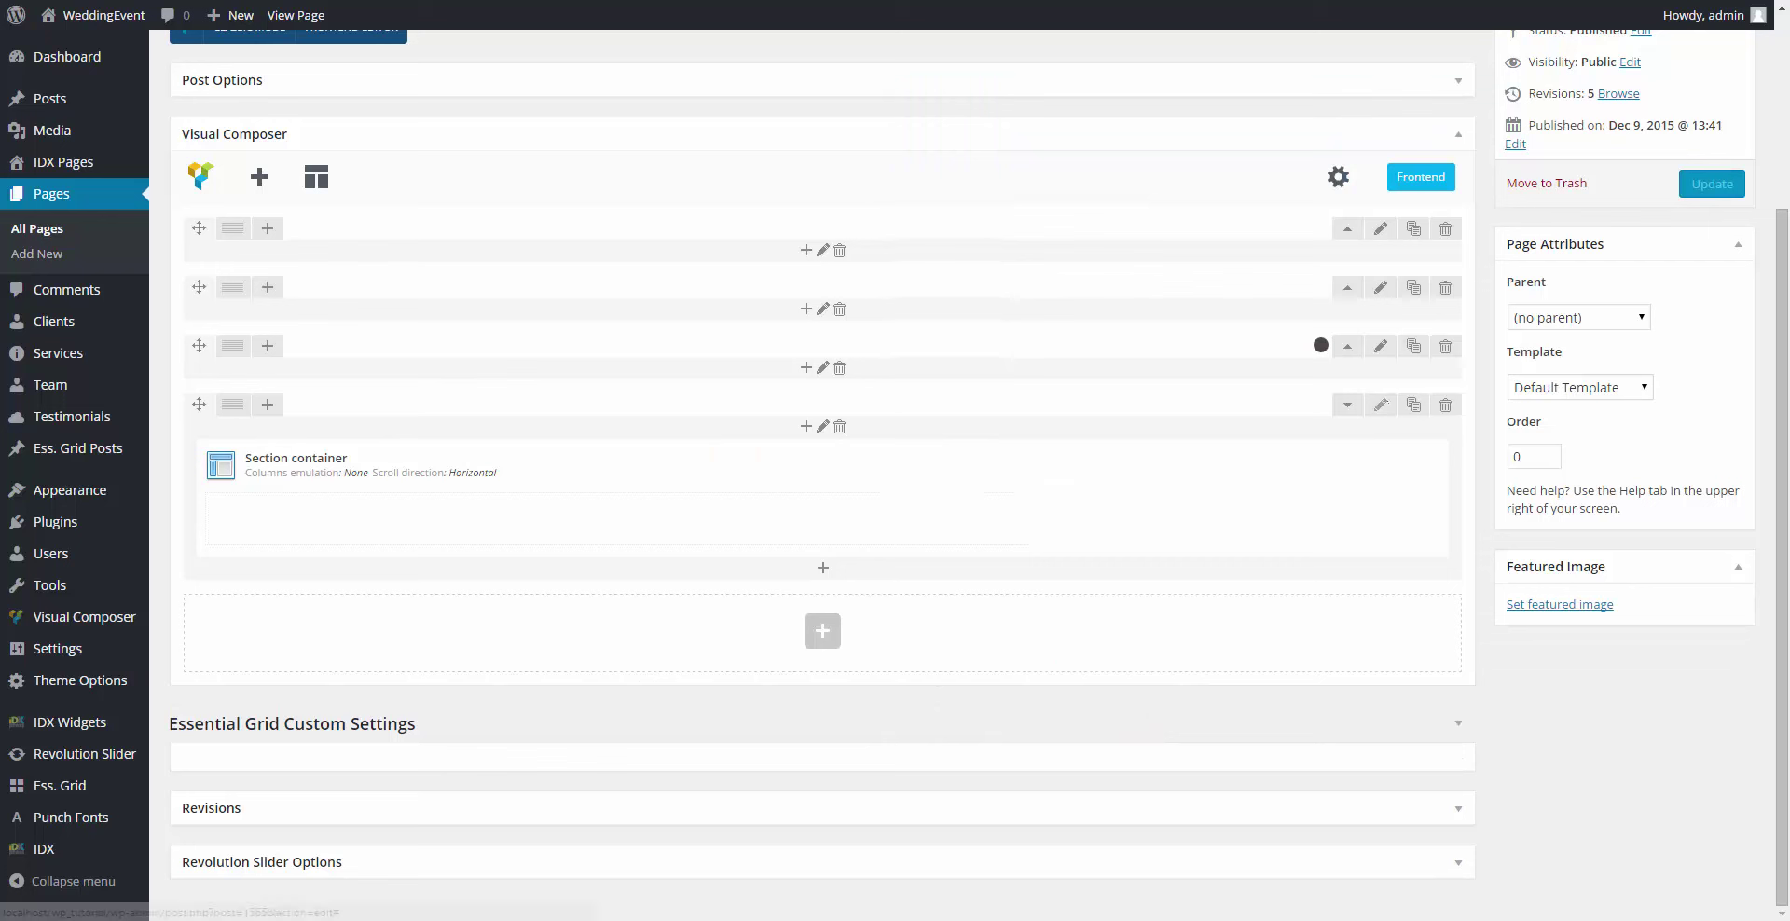
# Step: Set the fourth row's stretch to "Stretch row and content (no paddings)" and save with the design options and color scheme at their defaults
pyautogui.click(1383, 404)
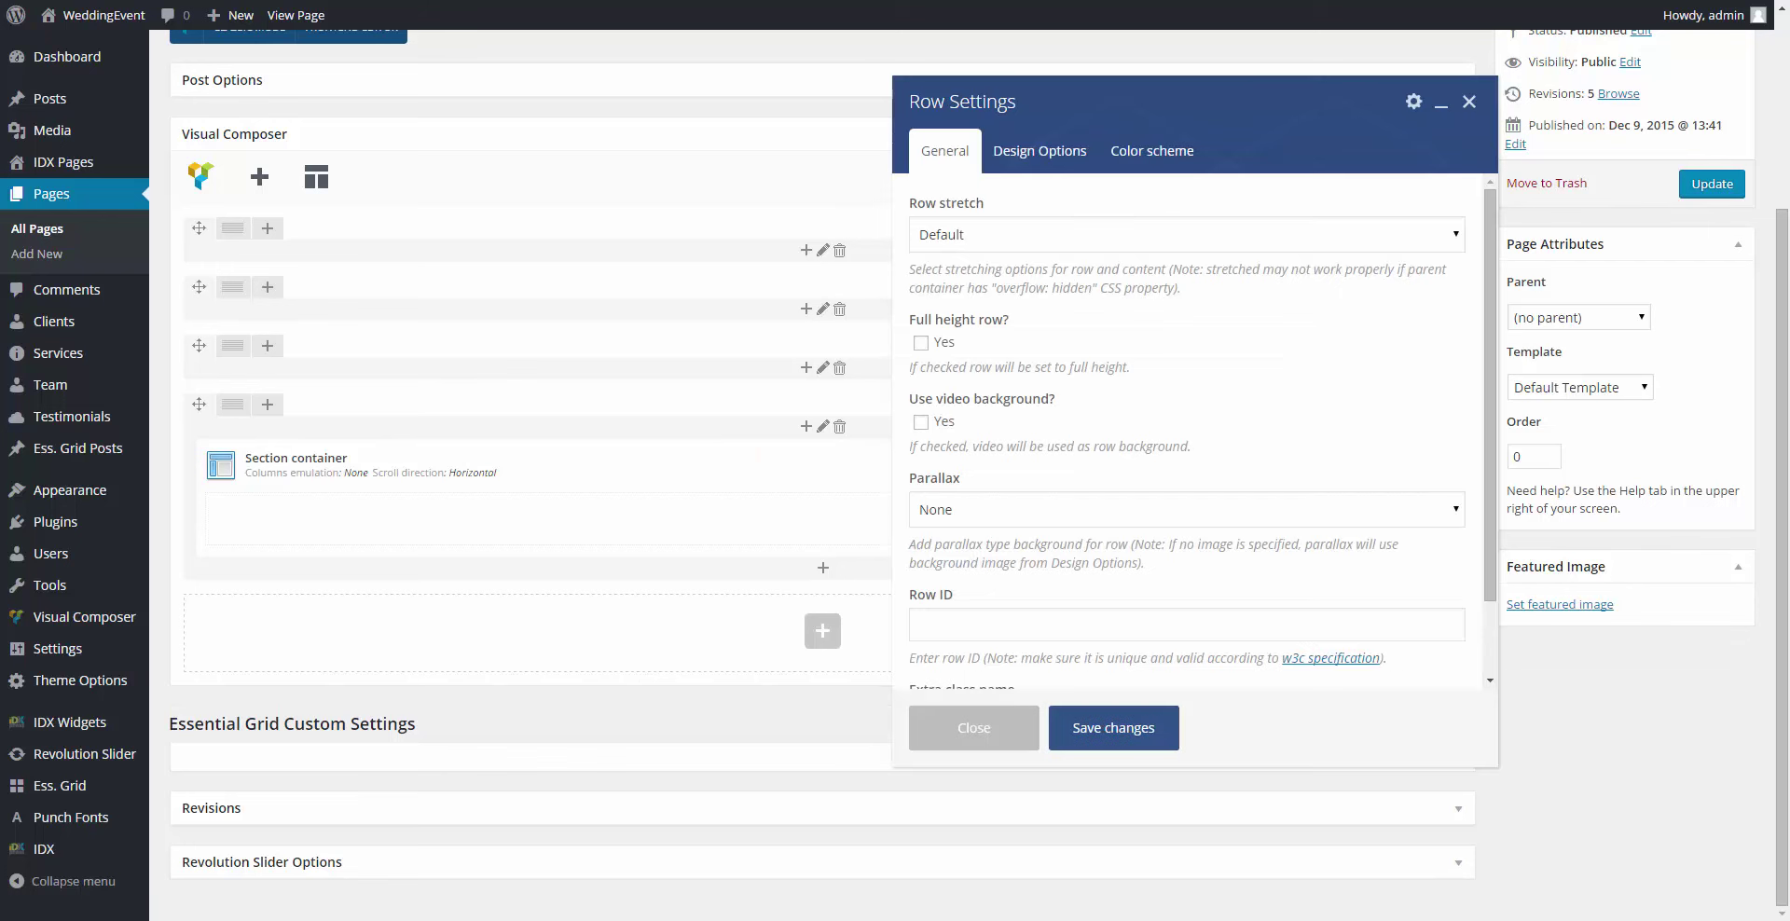
pyautogui.click(1036, 234)
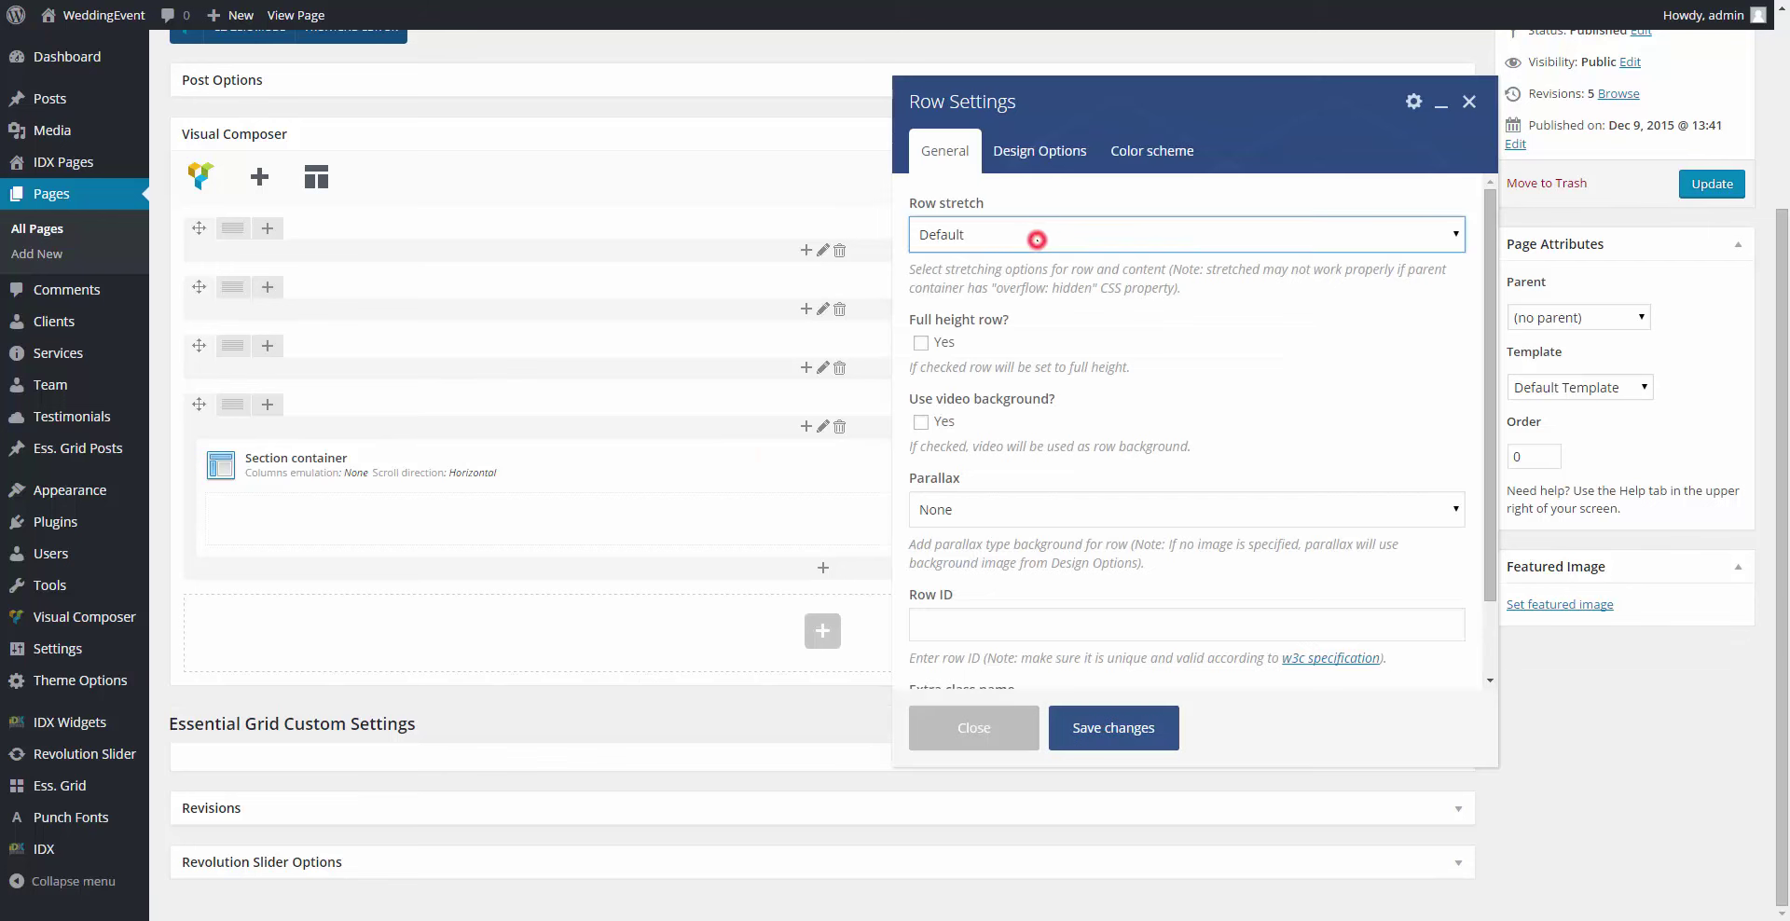
pyautogui.click(1025, 319)
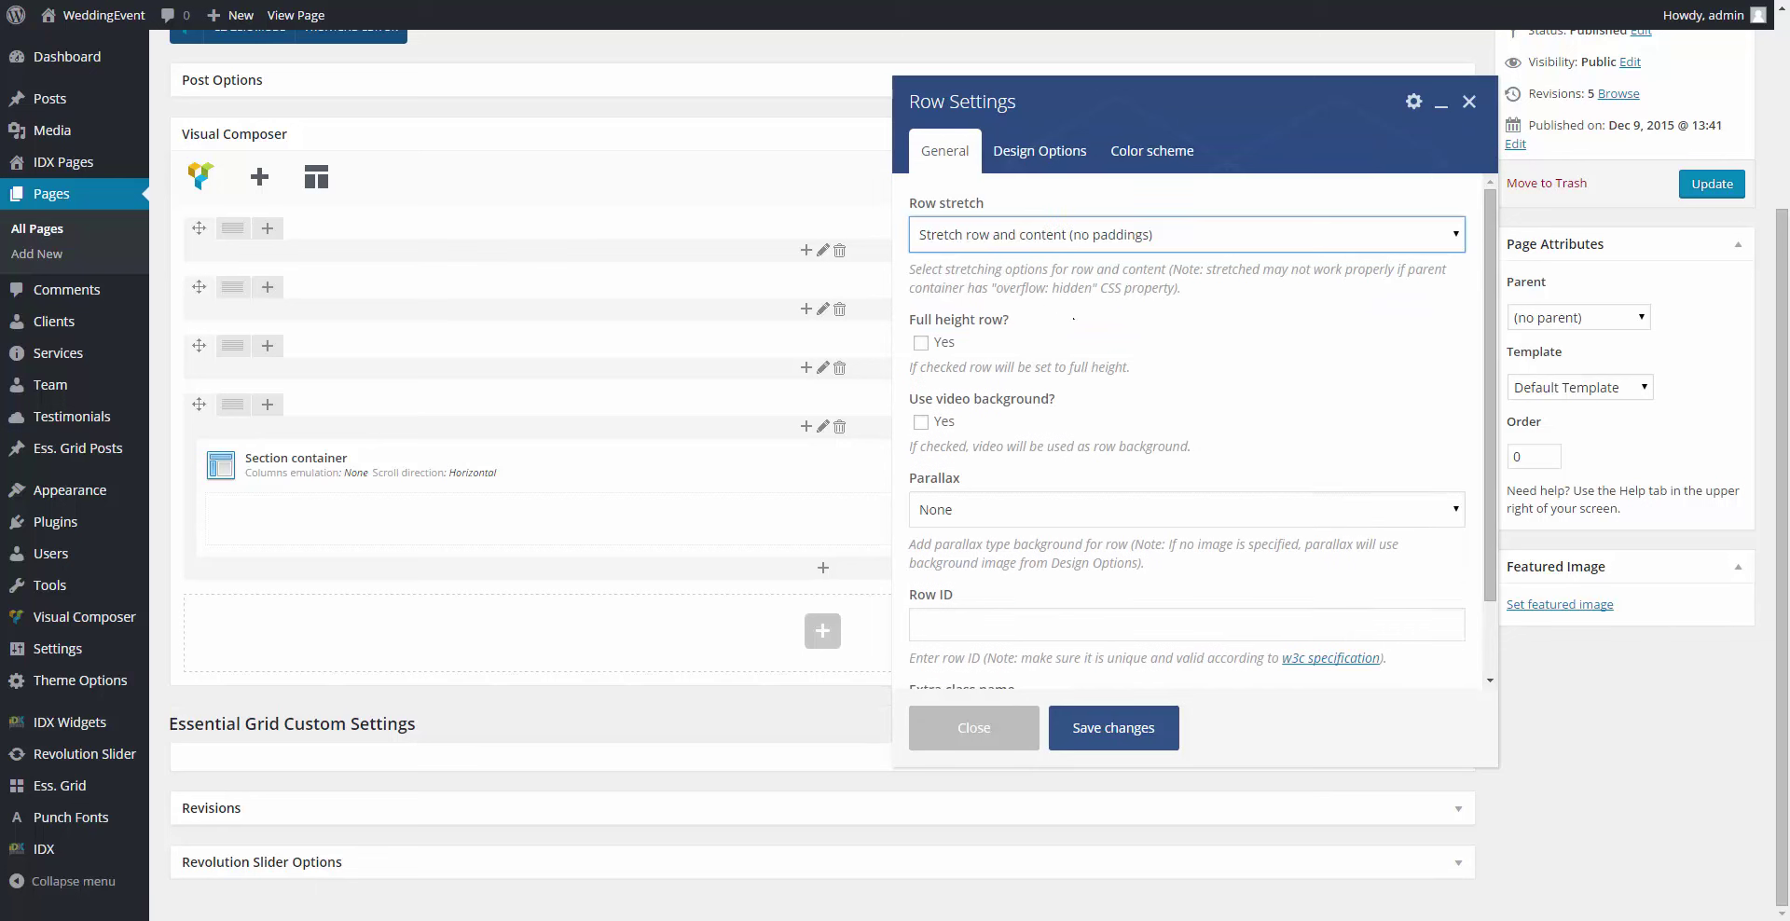
pyautogui.scroll(-1, 1073, 319)
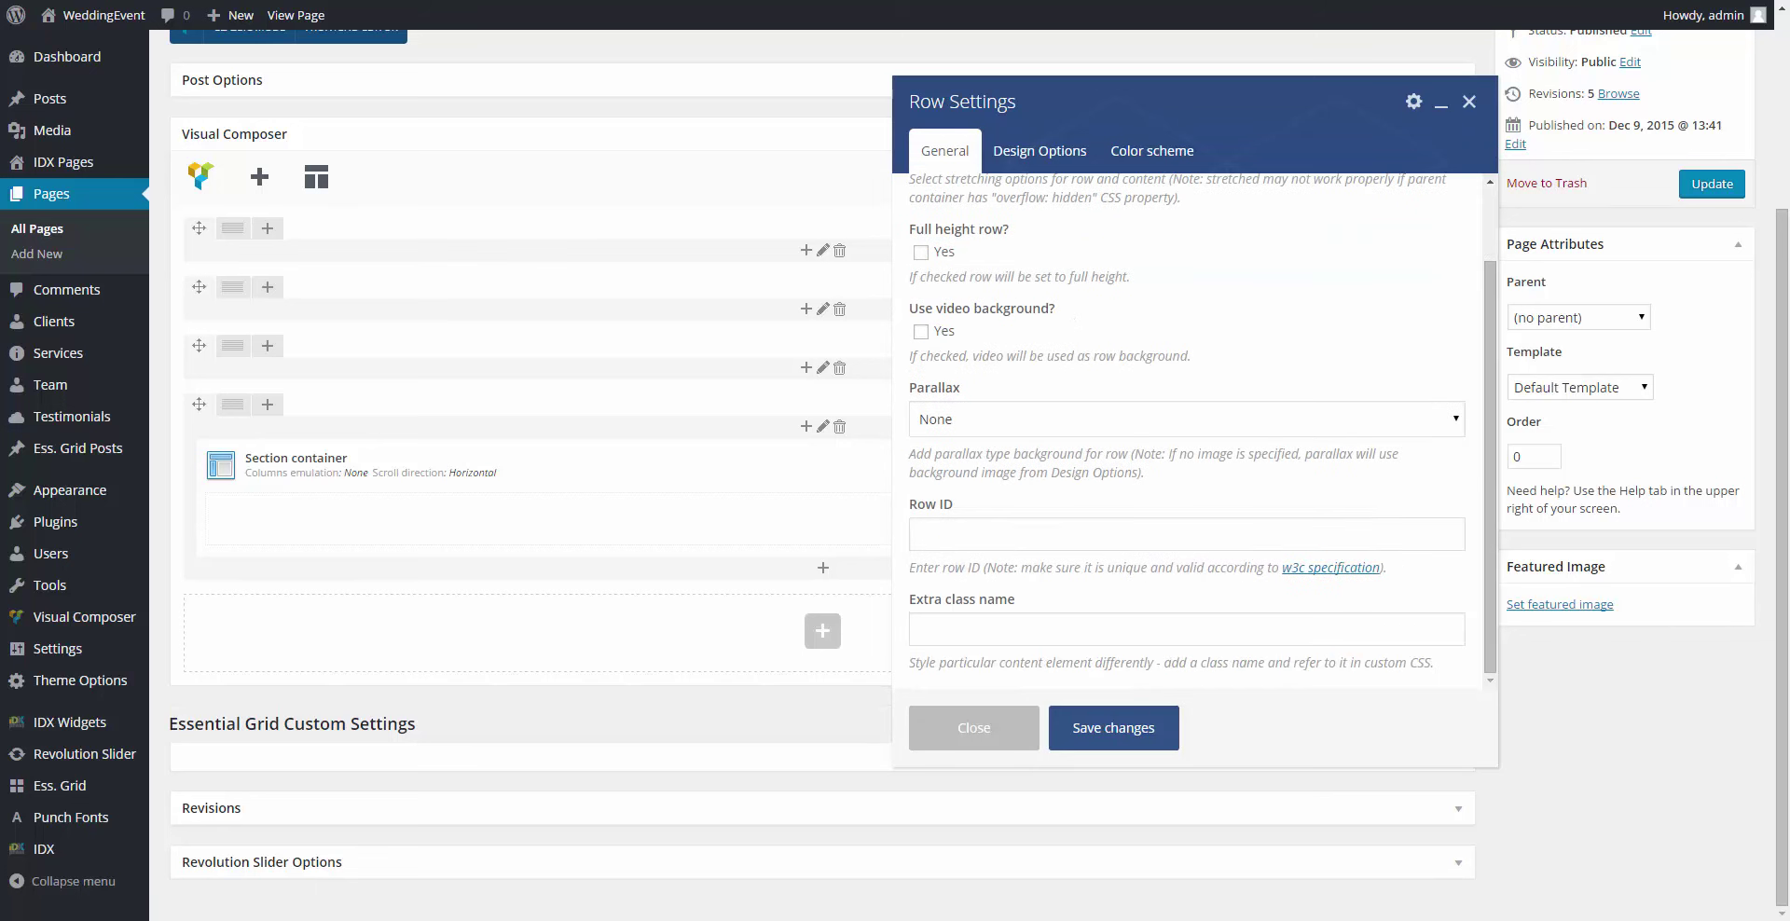
pyautogui.click(1042, 152)
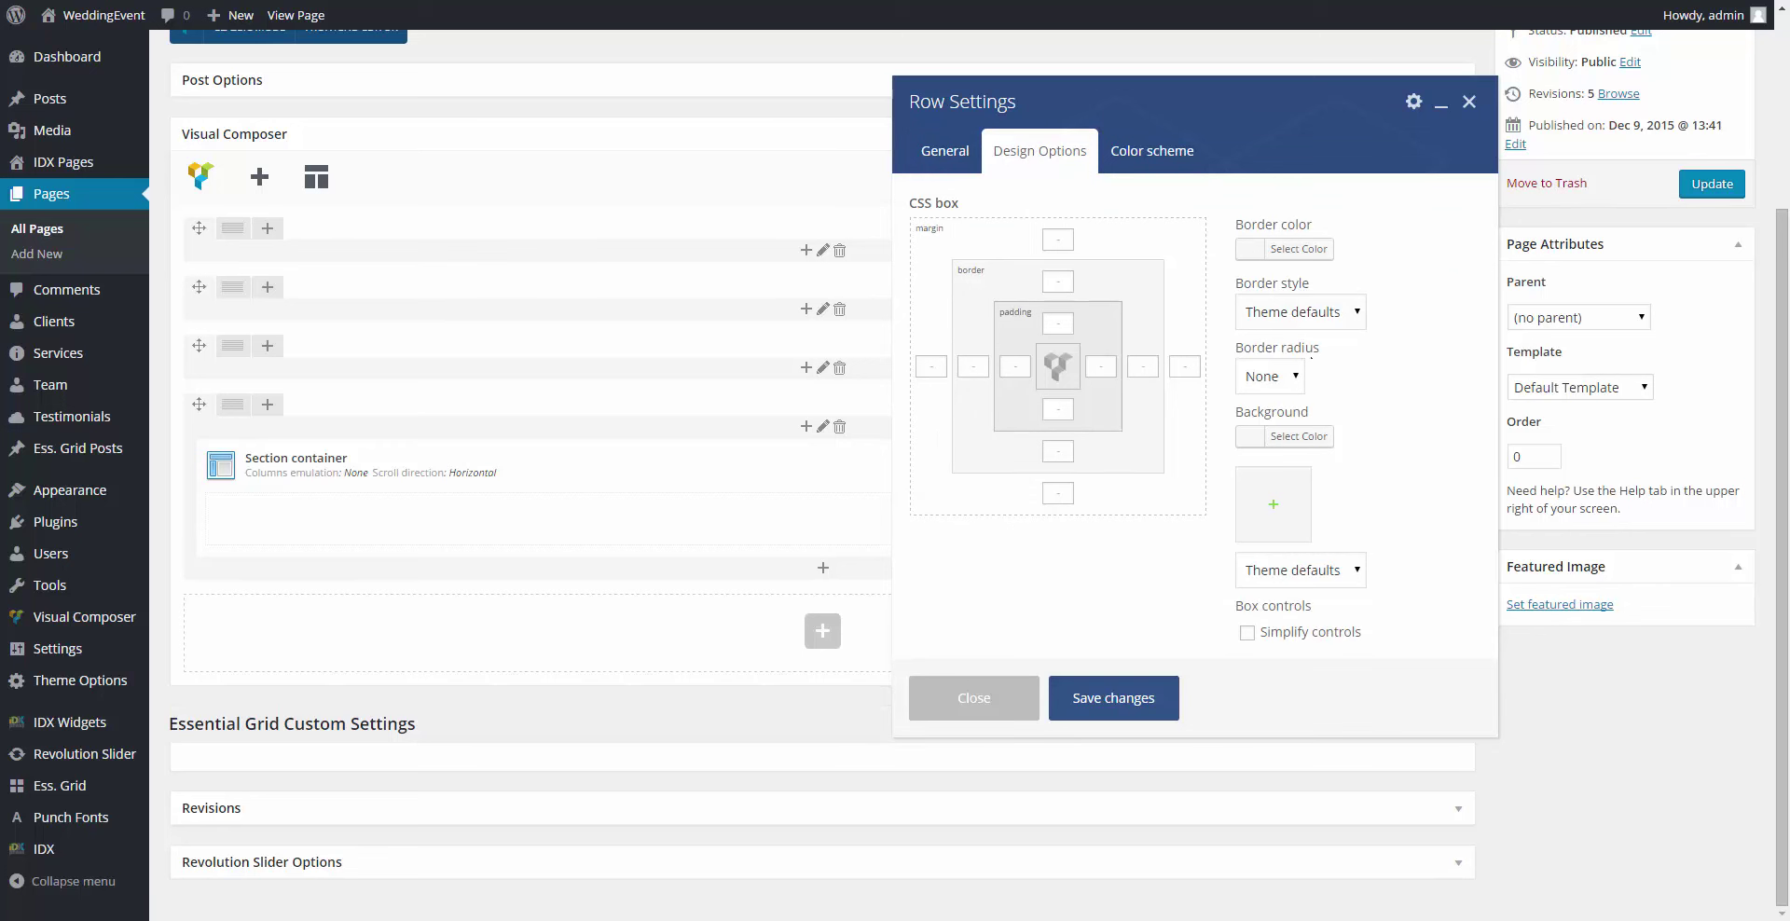
pyautogui.click(1149, 154)
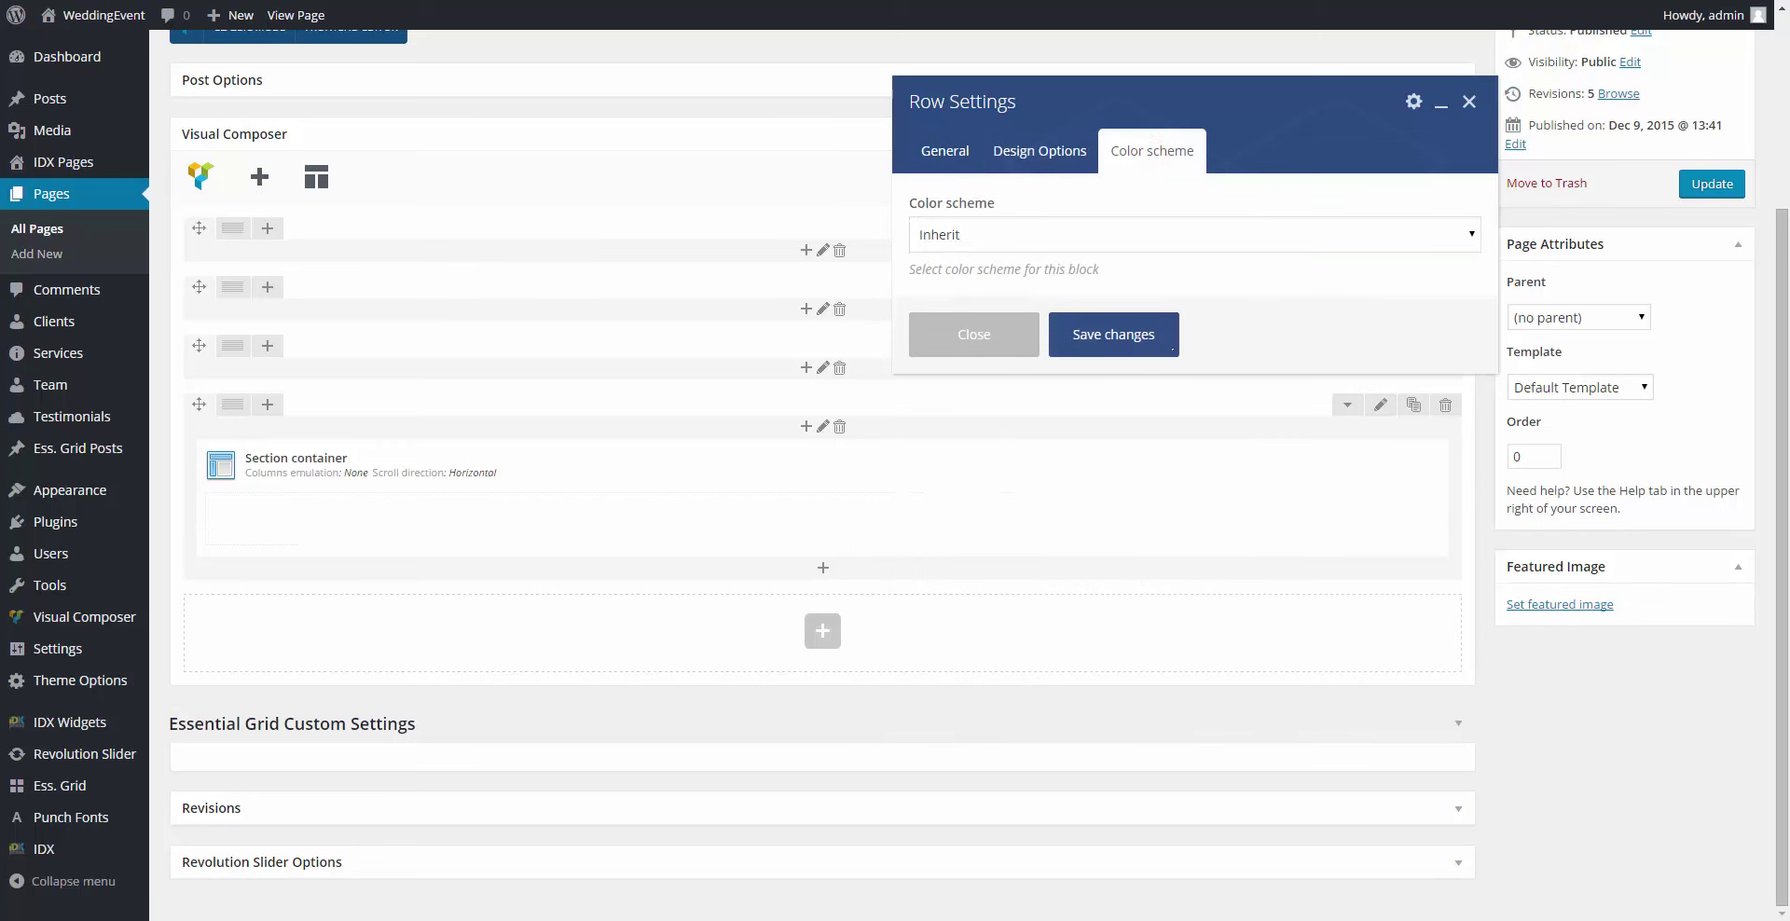
pyautogui.click(1156, 334)
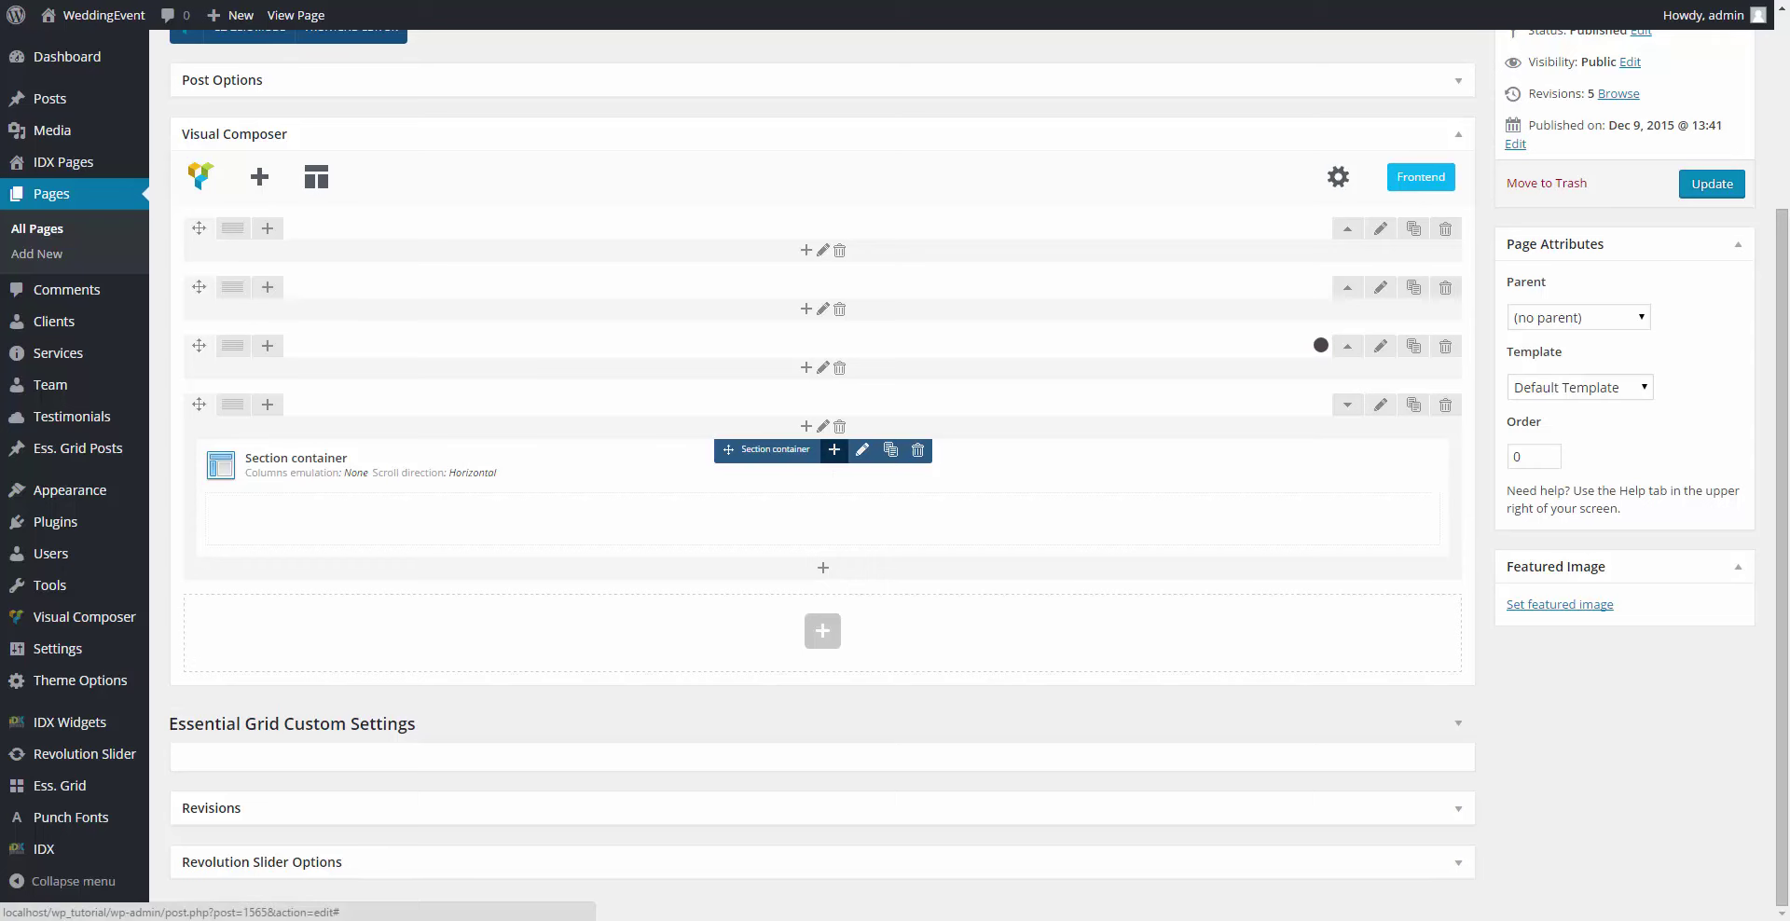
# Step: Add a Content block inside the fourth row's Section container, with its bottom margin set to Medium
pyautogui.click(833, 450)
pyautogui.write('con')
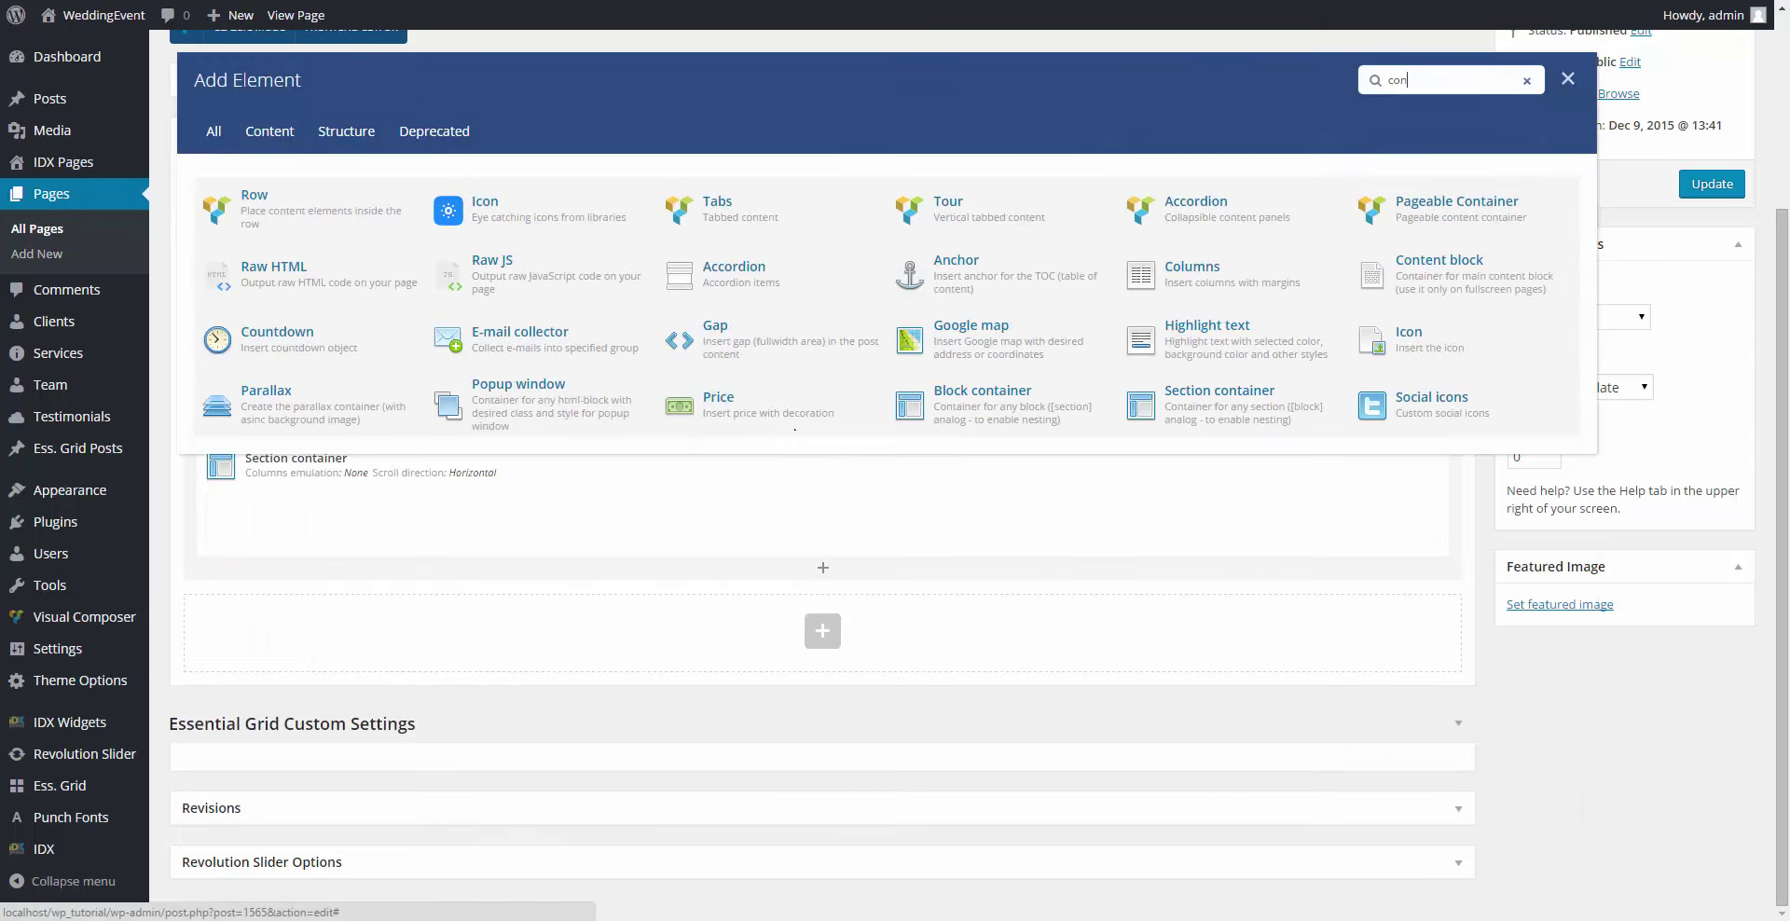
pyautogui.click(520, 277)
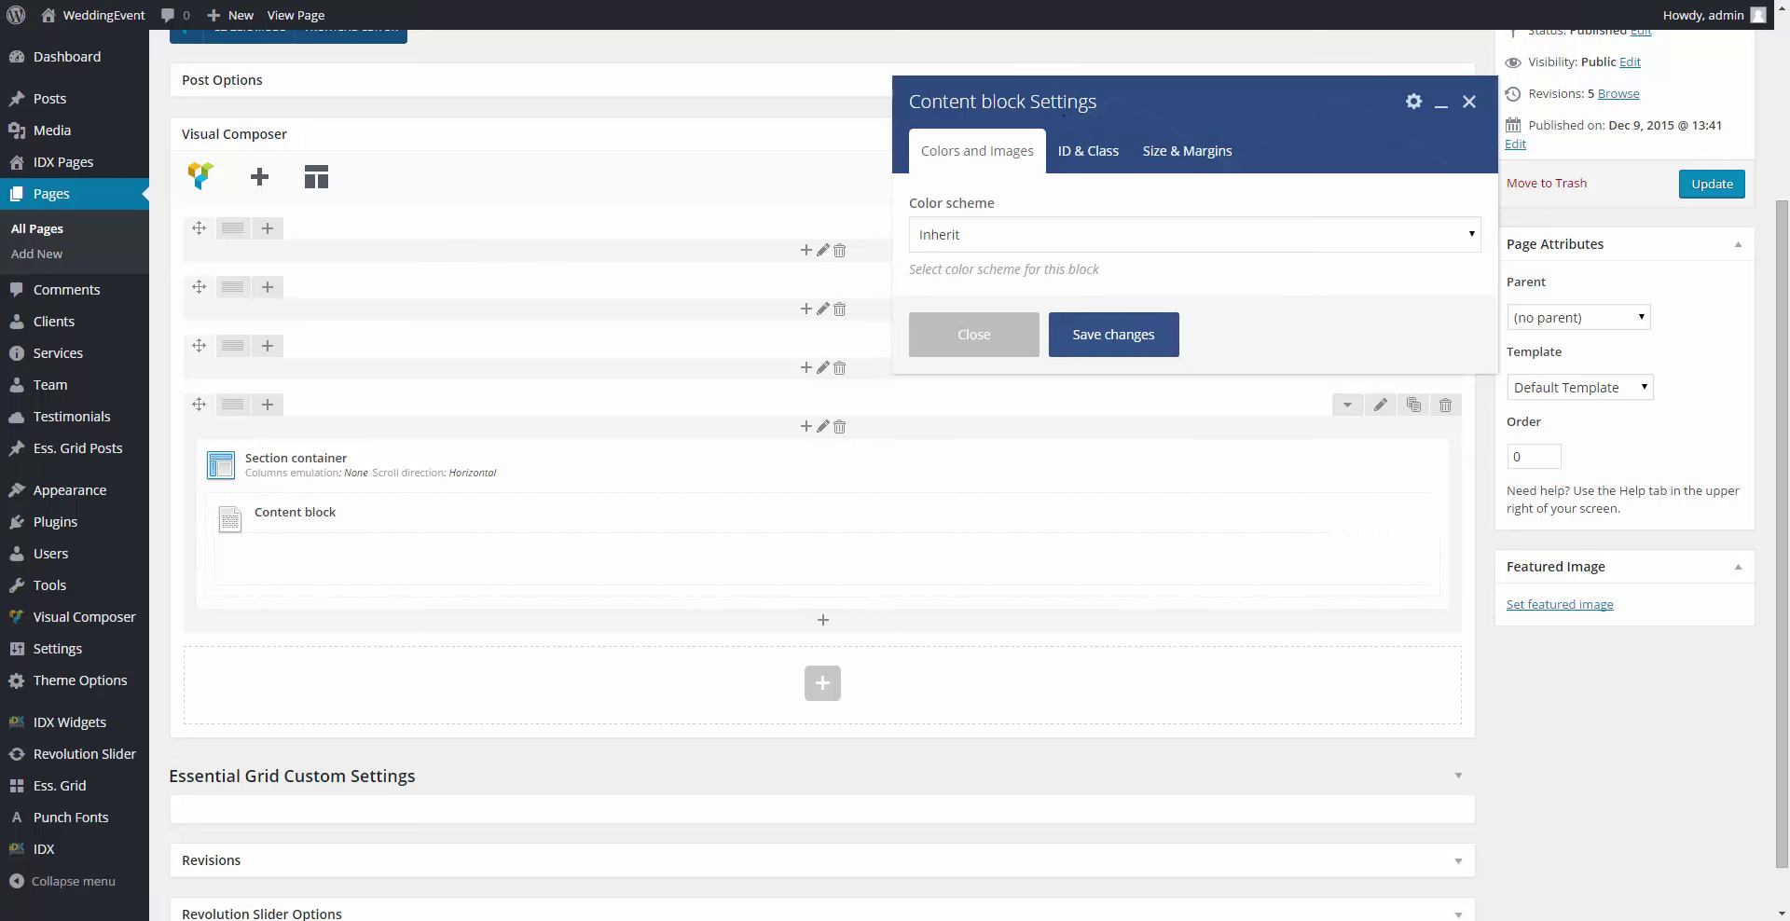
pyautogui.click(1082, 151)
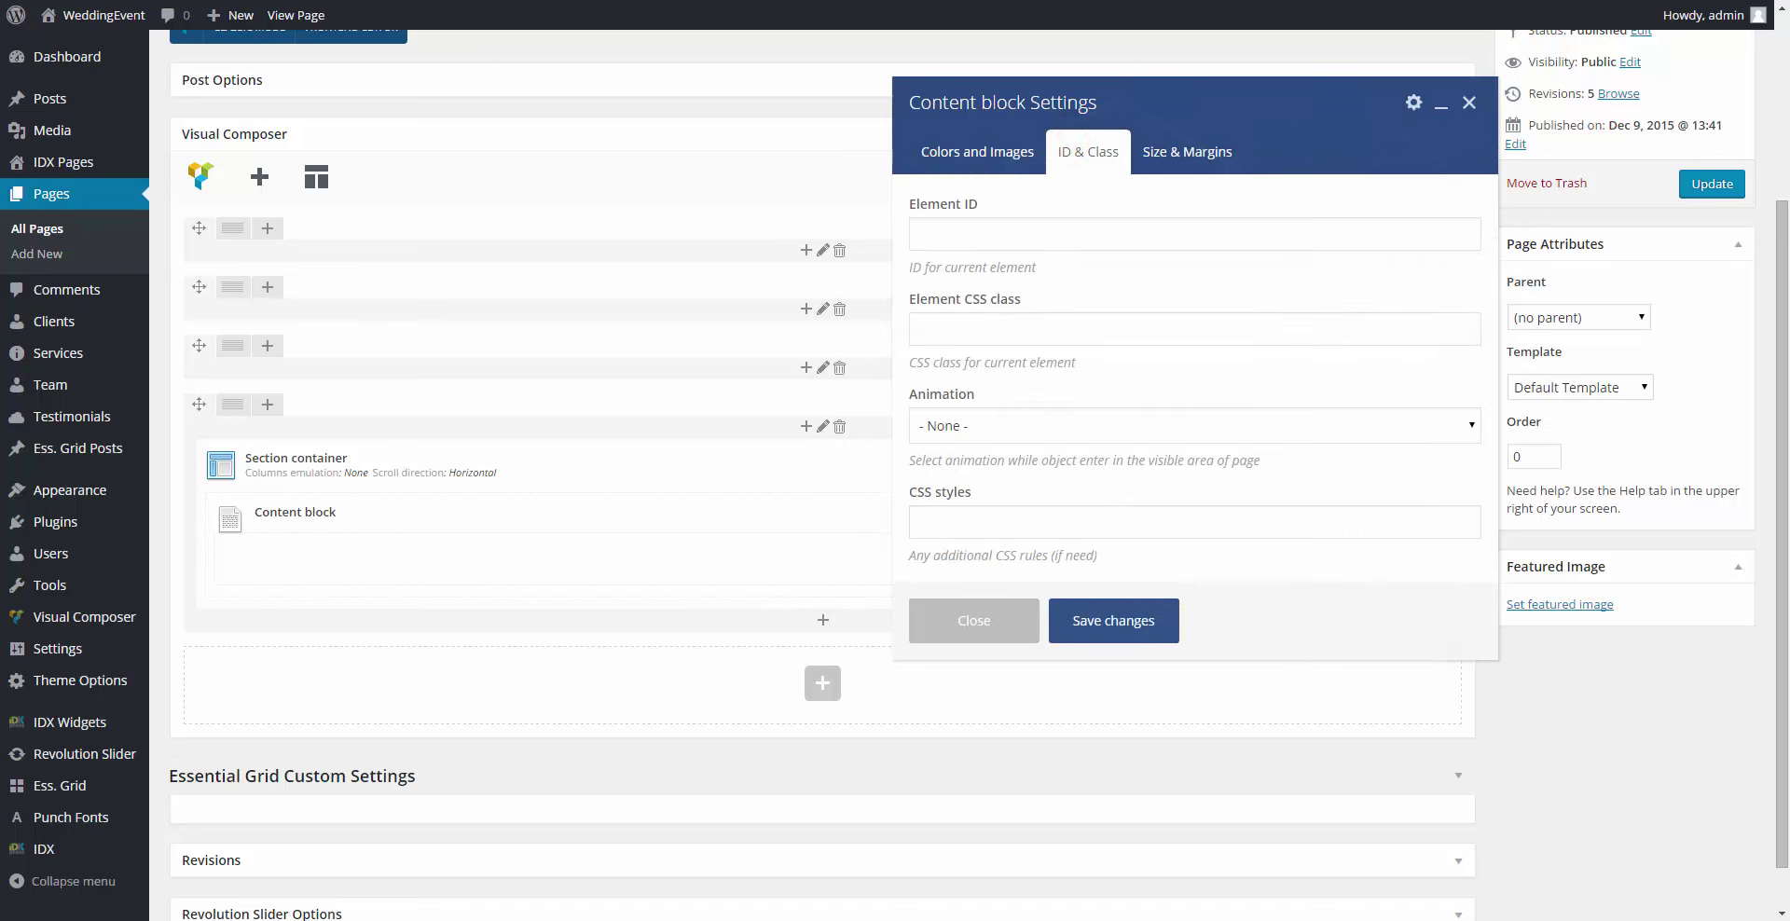
pyautogui.click(1186, 151)
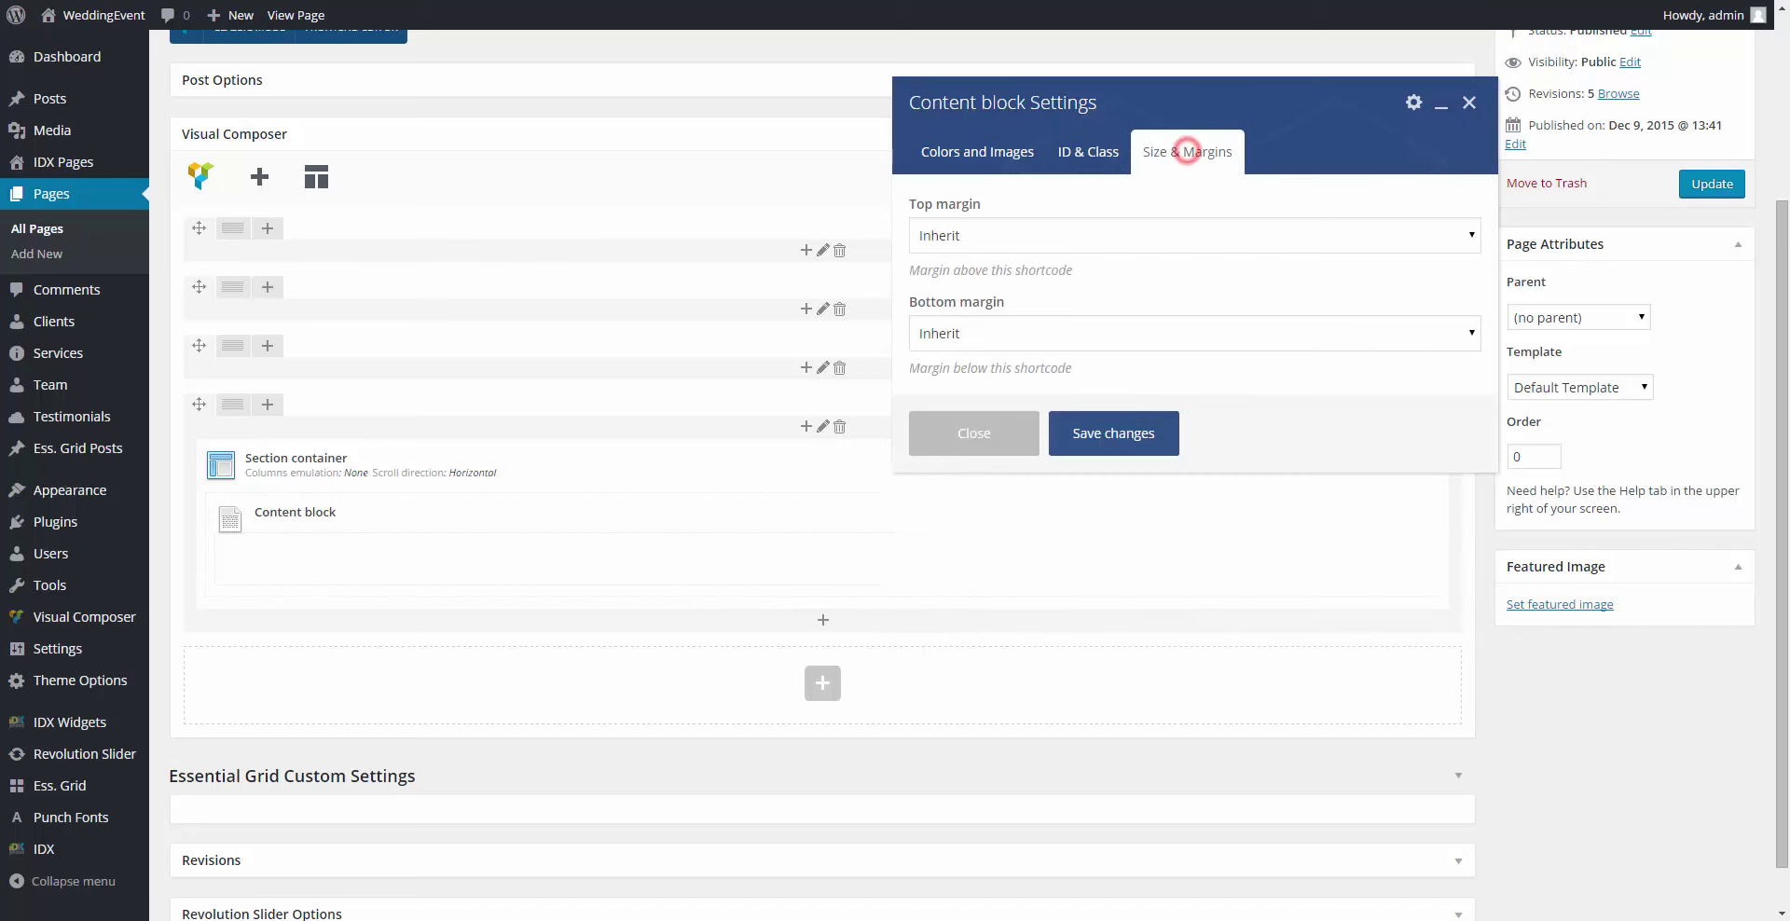
pyautogui.click(1159, 333)
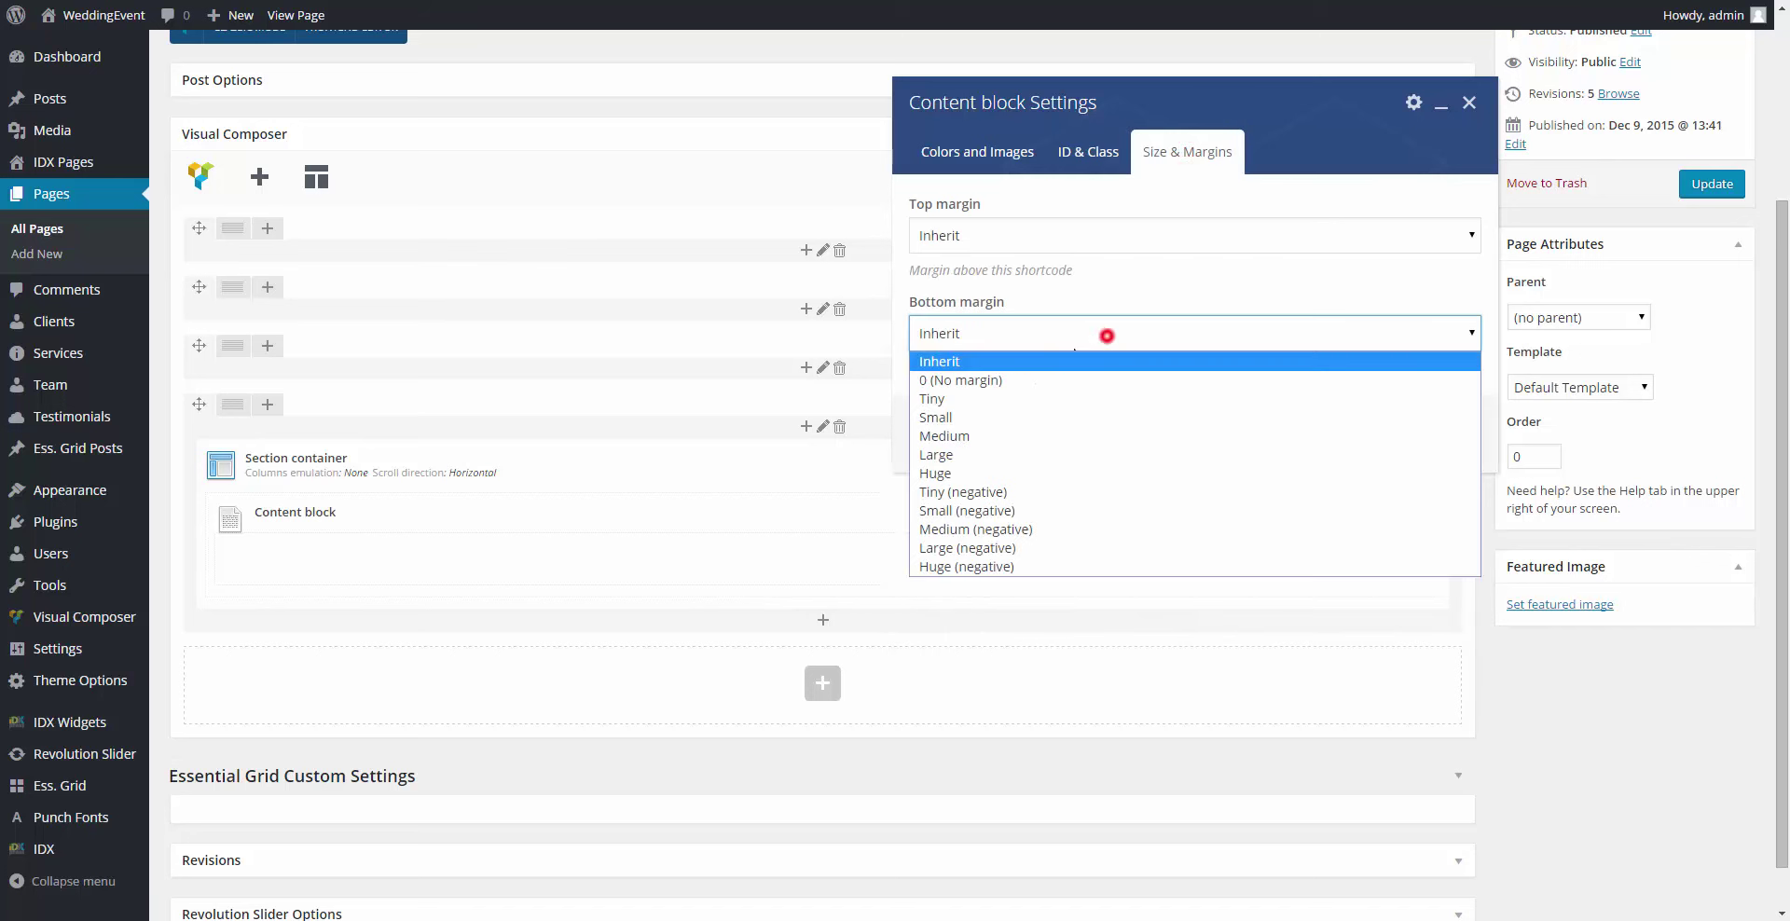
pyautogui.click(976, 441)
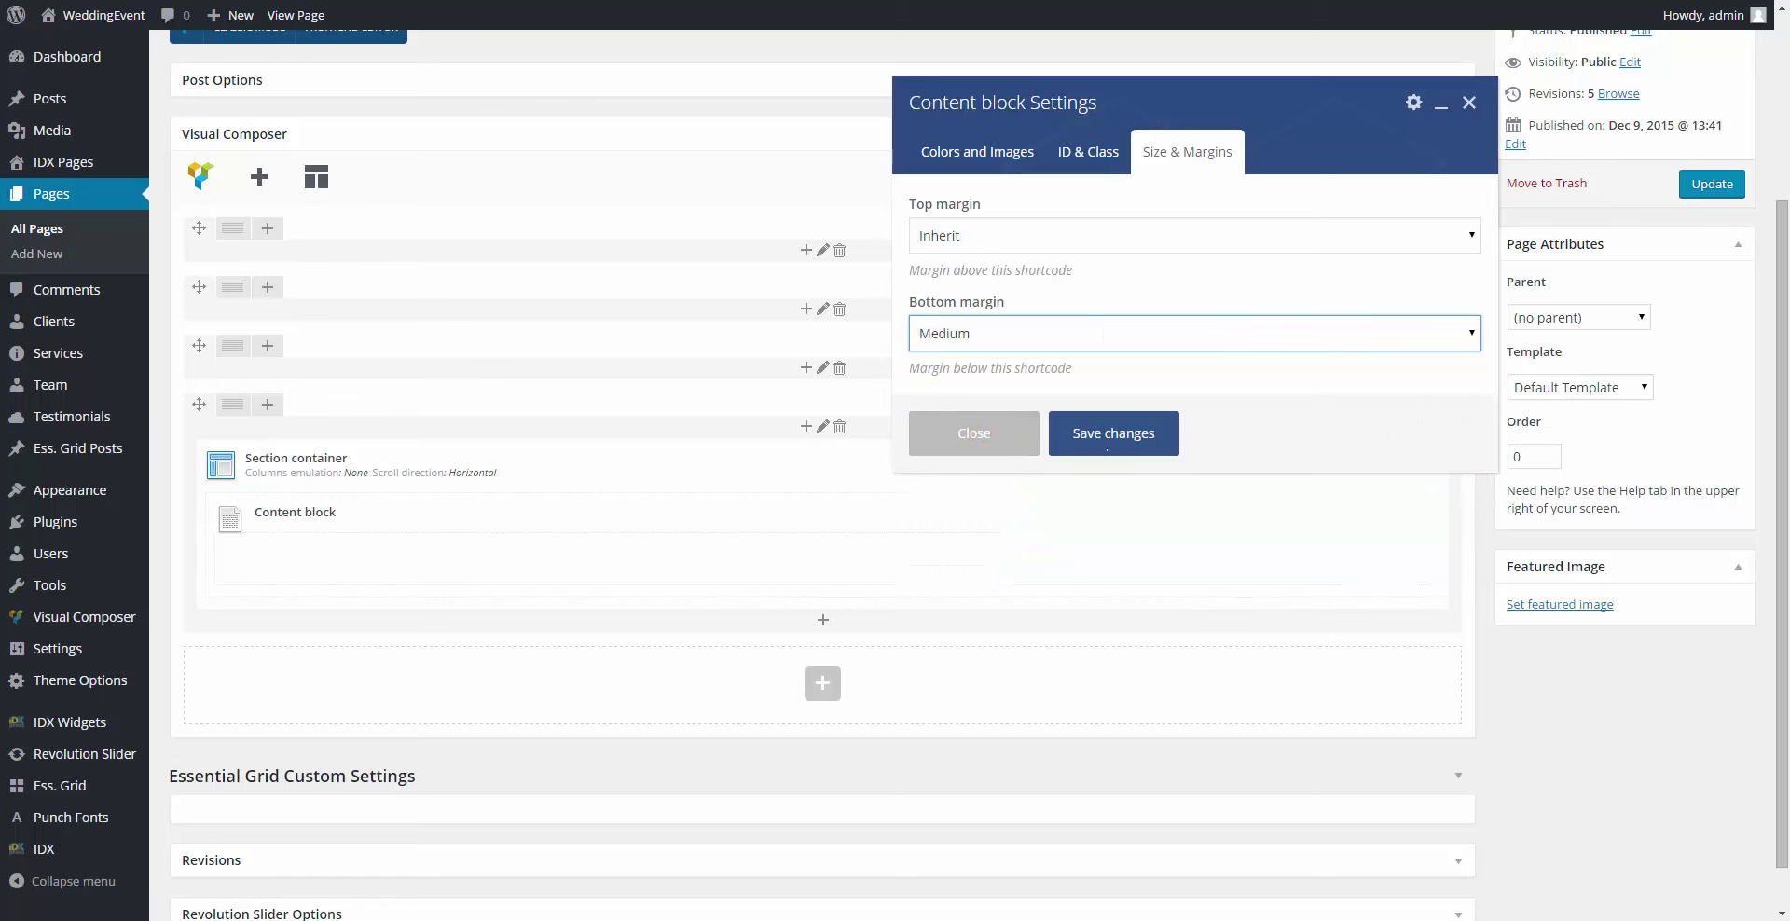
pyautogui.click(1108, 435)
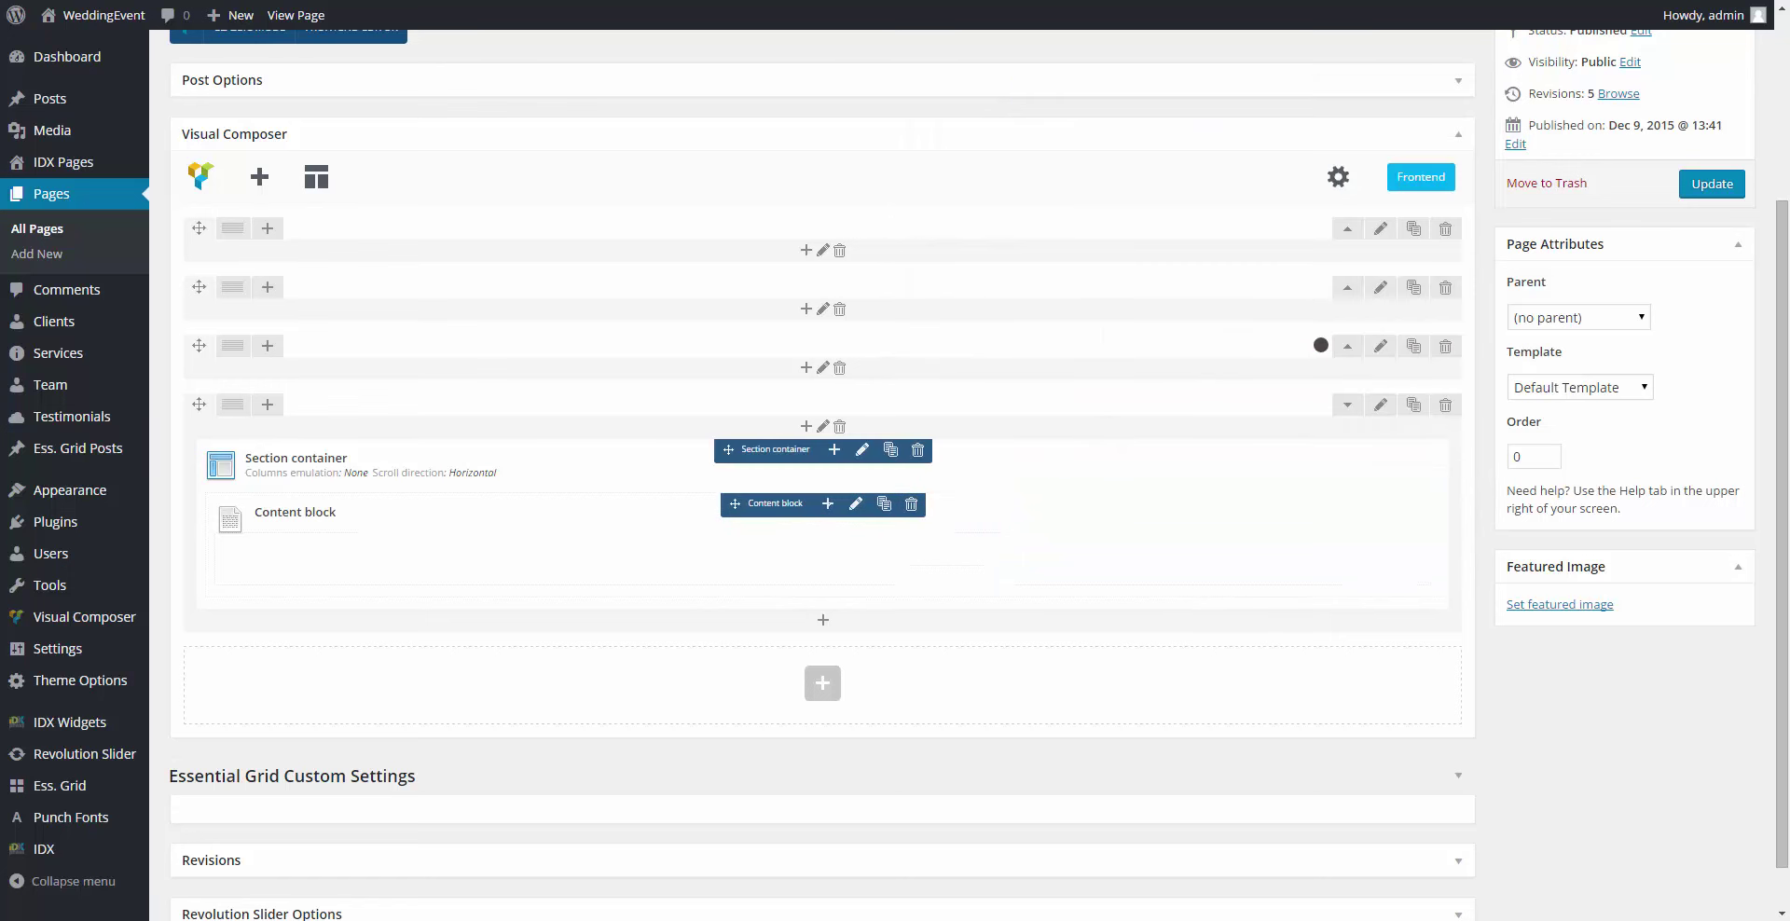
# Step: Add a Title element inside the Content block with the text "event Details"
pyautogui.click(827, 503)
pyautogui.write('ti')
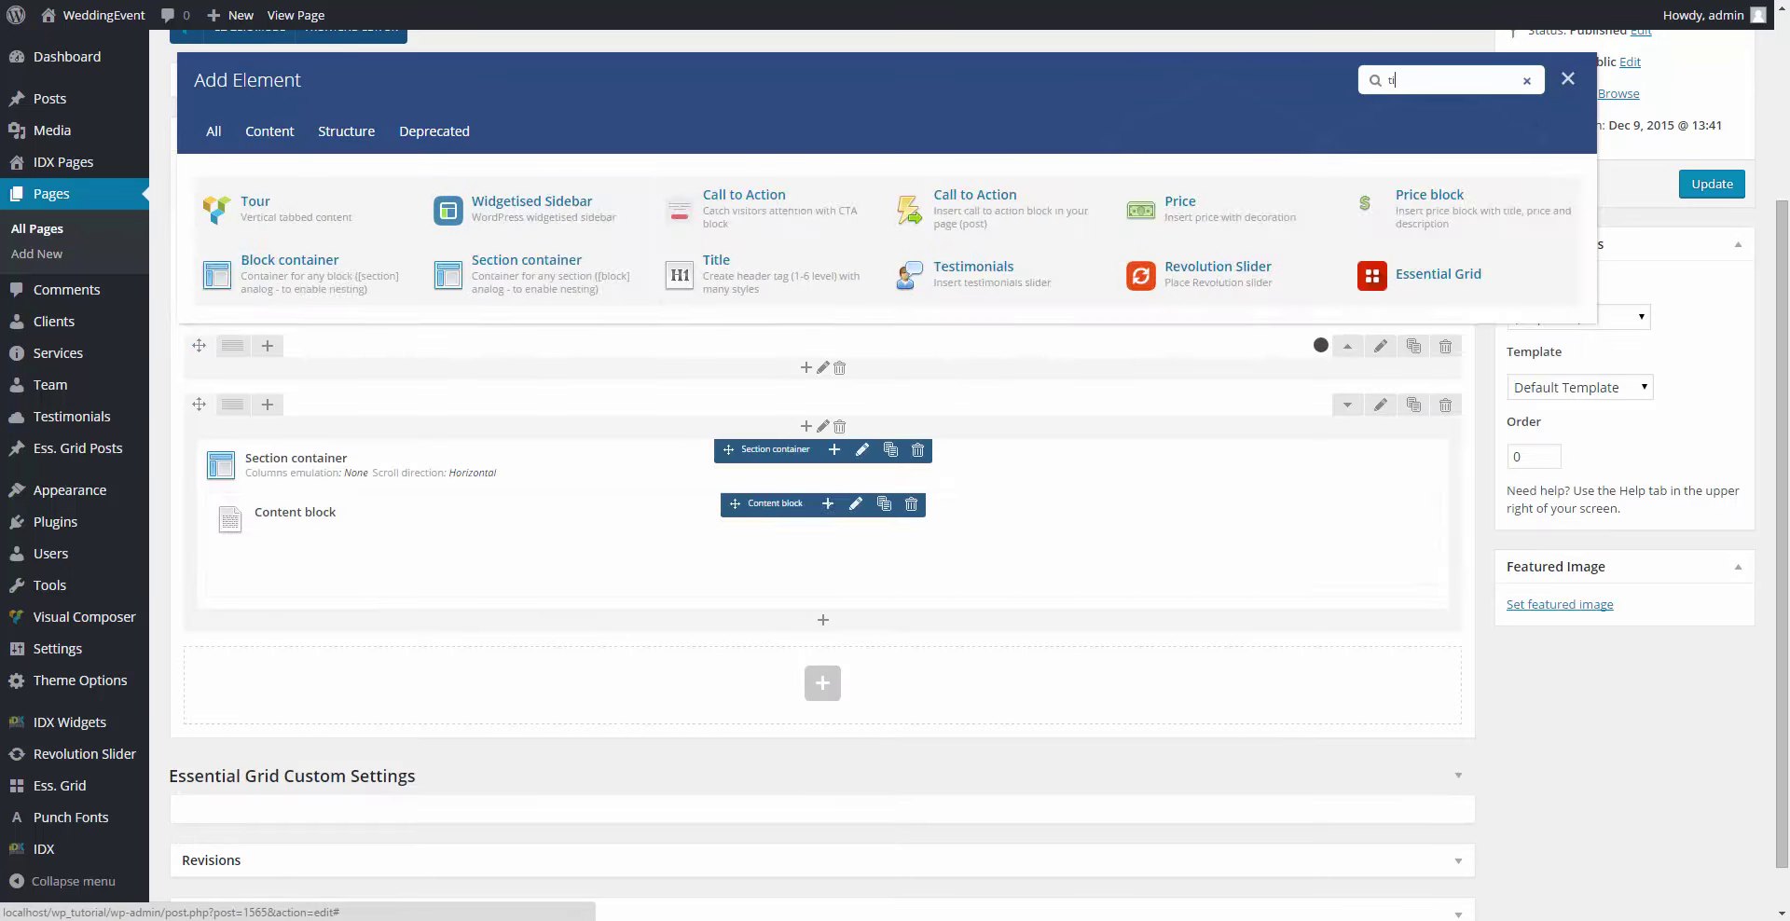
pyautogui.write('t')
pyautogui.click(461, 211)
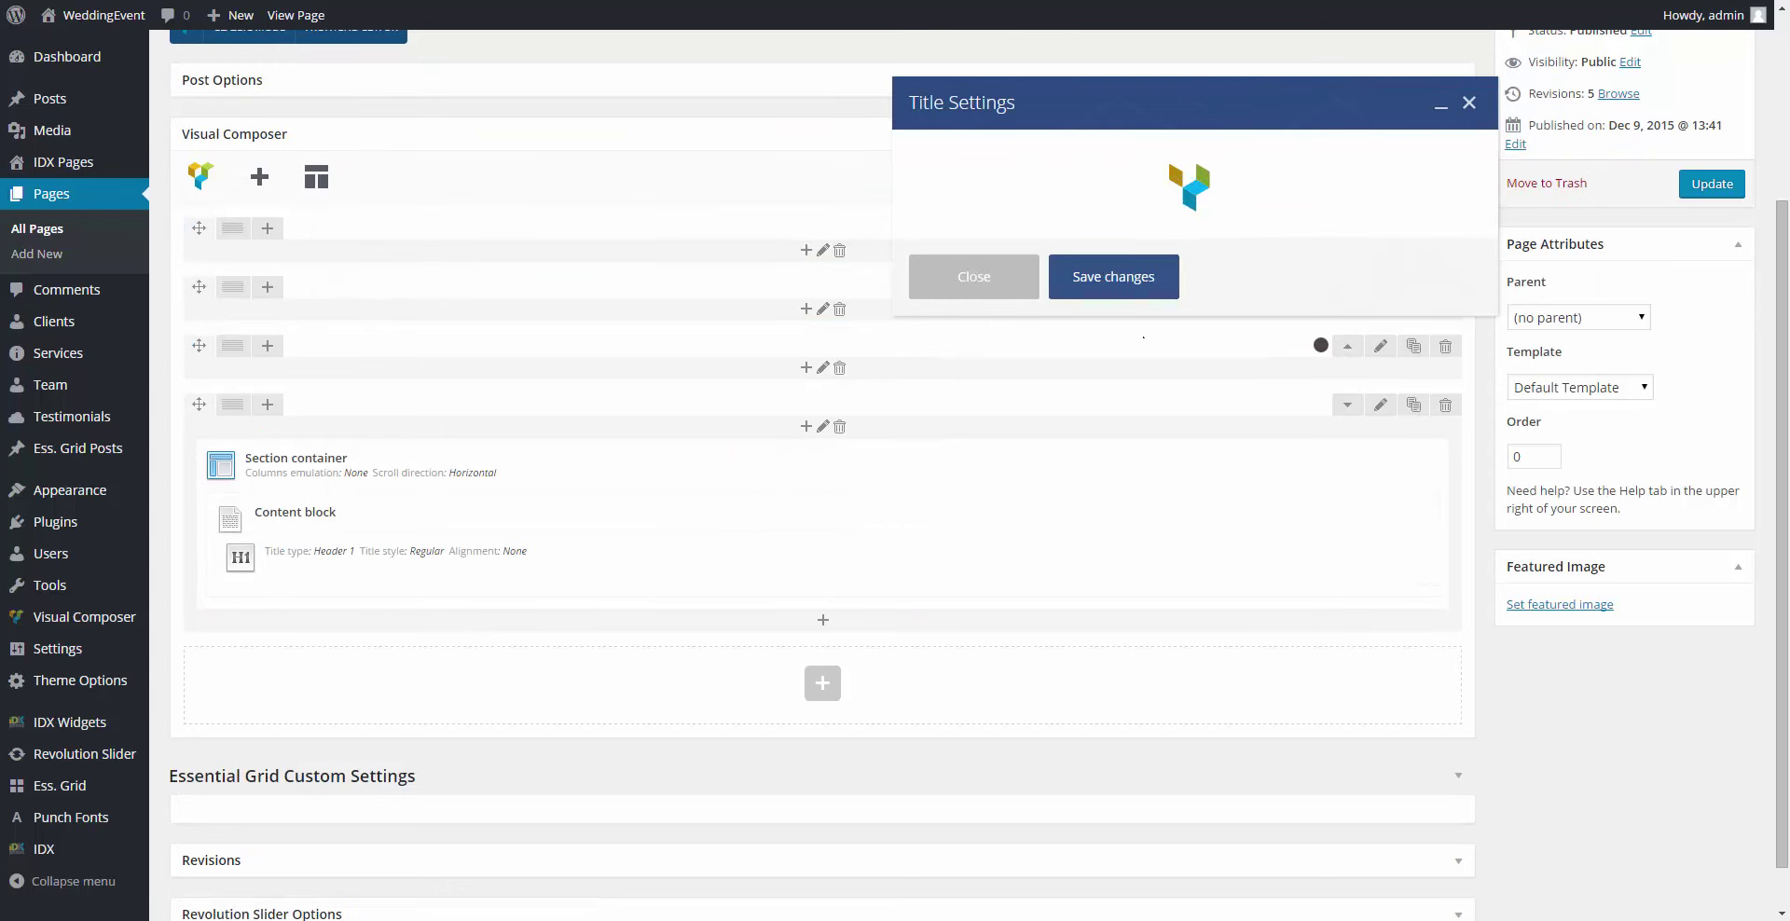
pyautogui.click(1119, 357)
pyautogui.write('ev')
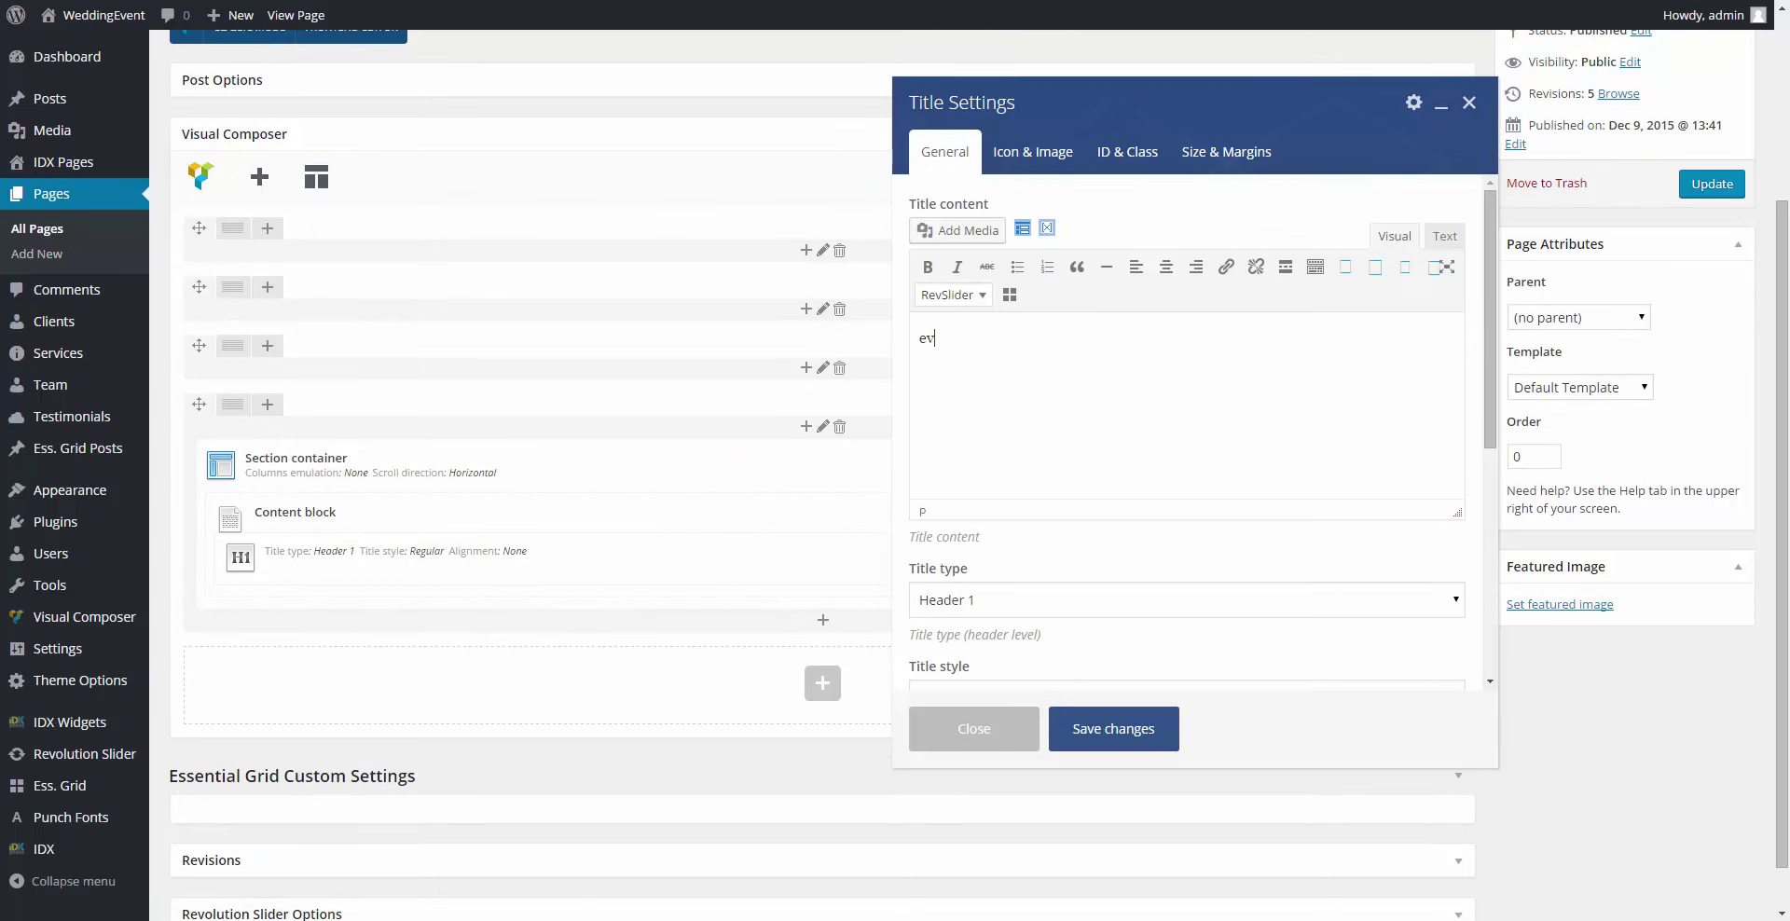
pyautogui.write('ent Details')
# Step: Set the "event Details" title's style to Divider (in top) and its alignment to Center
pyautogui.scroll(-4, 1186, 429)
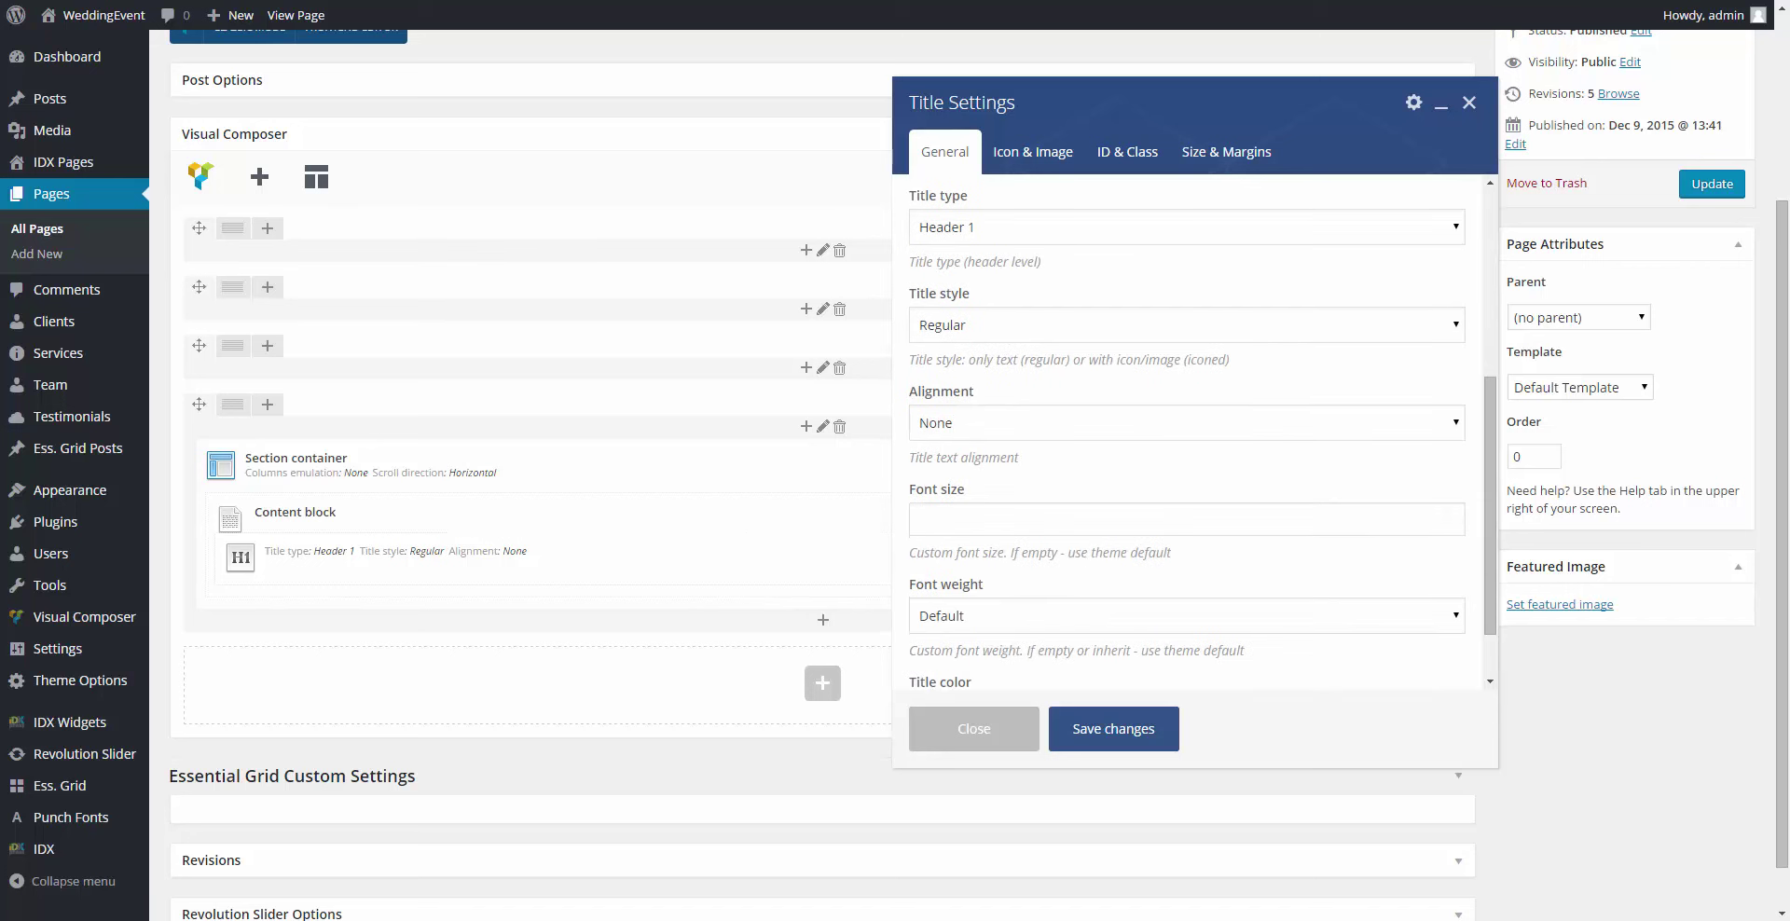
pyautogui.click(1010, 324)
pyautogui.click(978, 372)
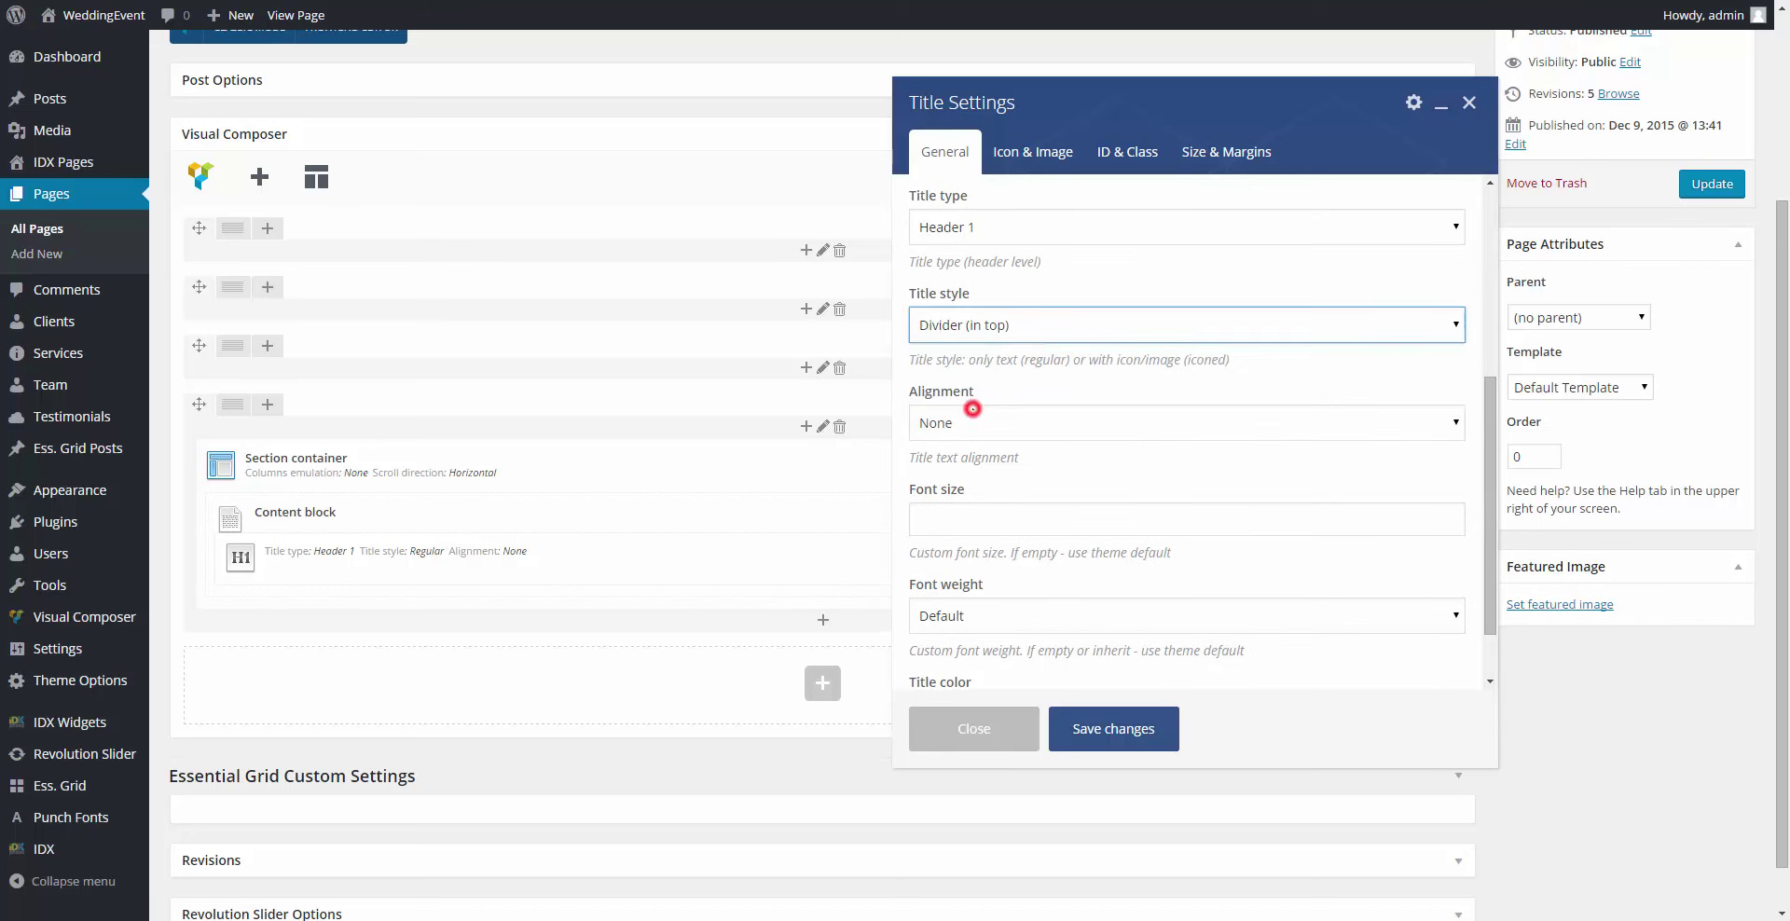
pyautogui.click(972, 422)
pyautogui.click(951, 491)
pyautogui.scroll(-1, 948, 496)
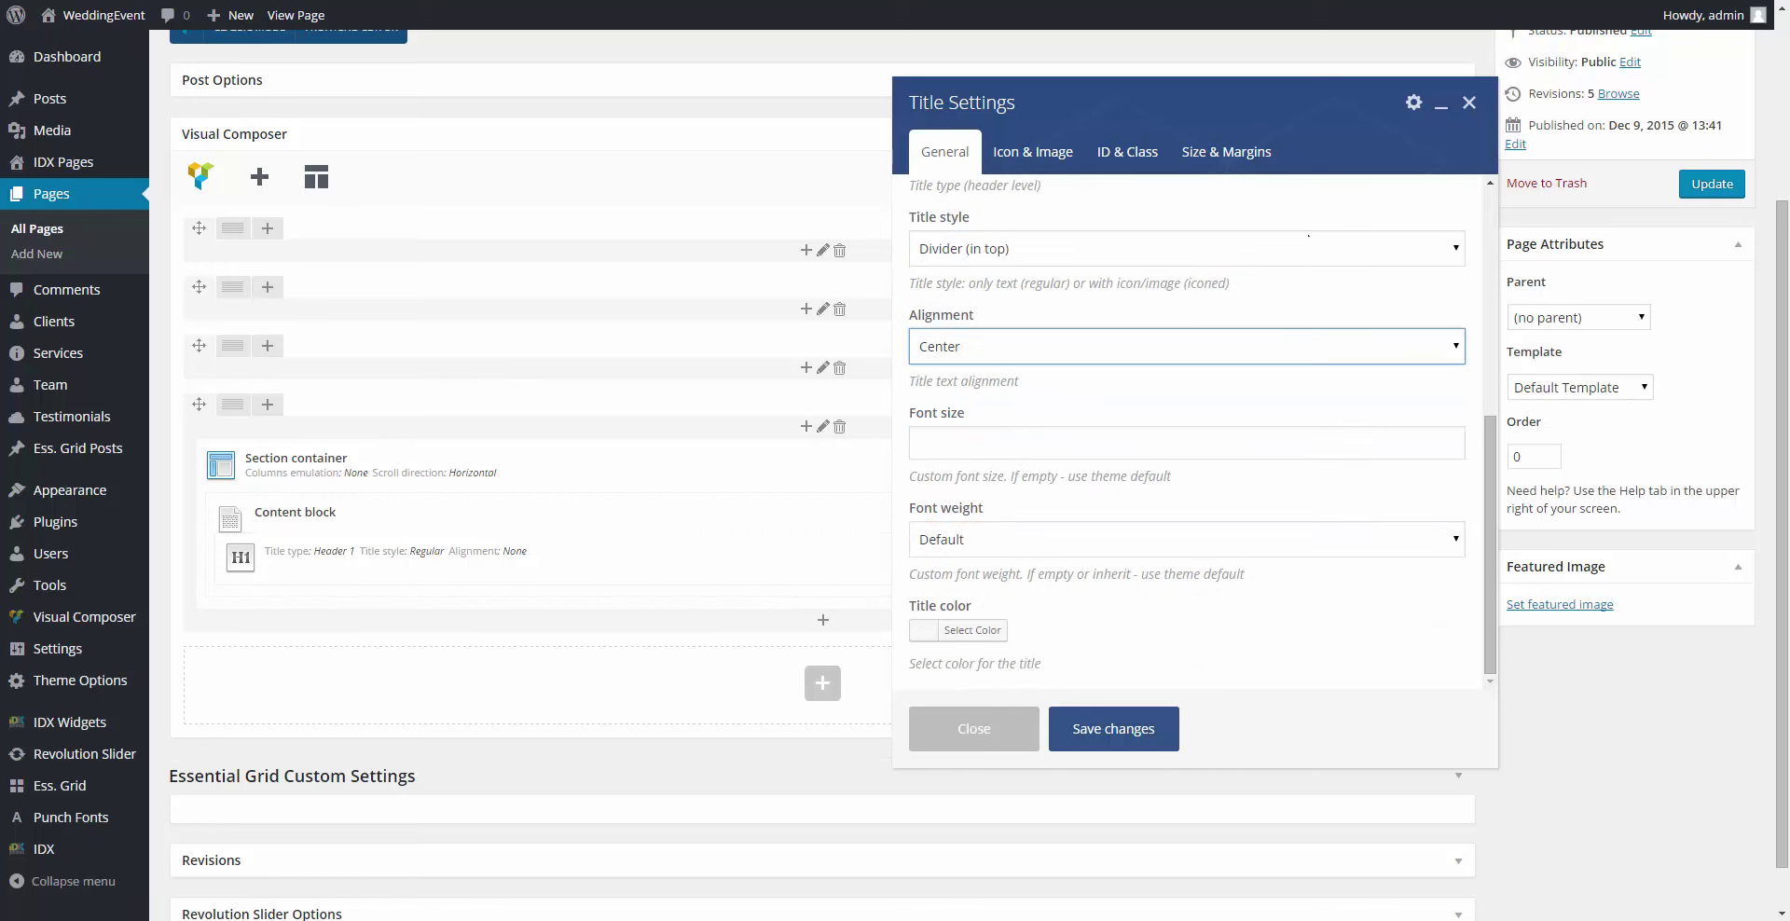
# Step: Give the title the CSS class white_devider and the CSS styles "margin-top: 1.03em; margin-bottom: 0.9em;", and save it
pyautogui.click(1043, 156)
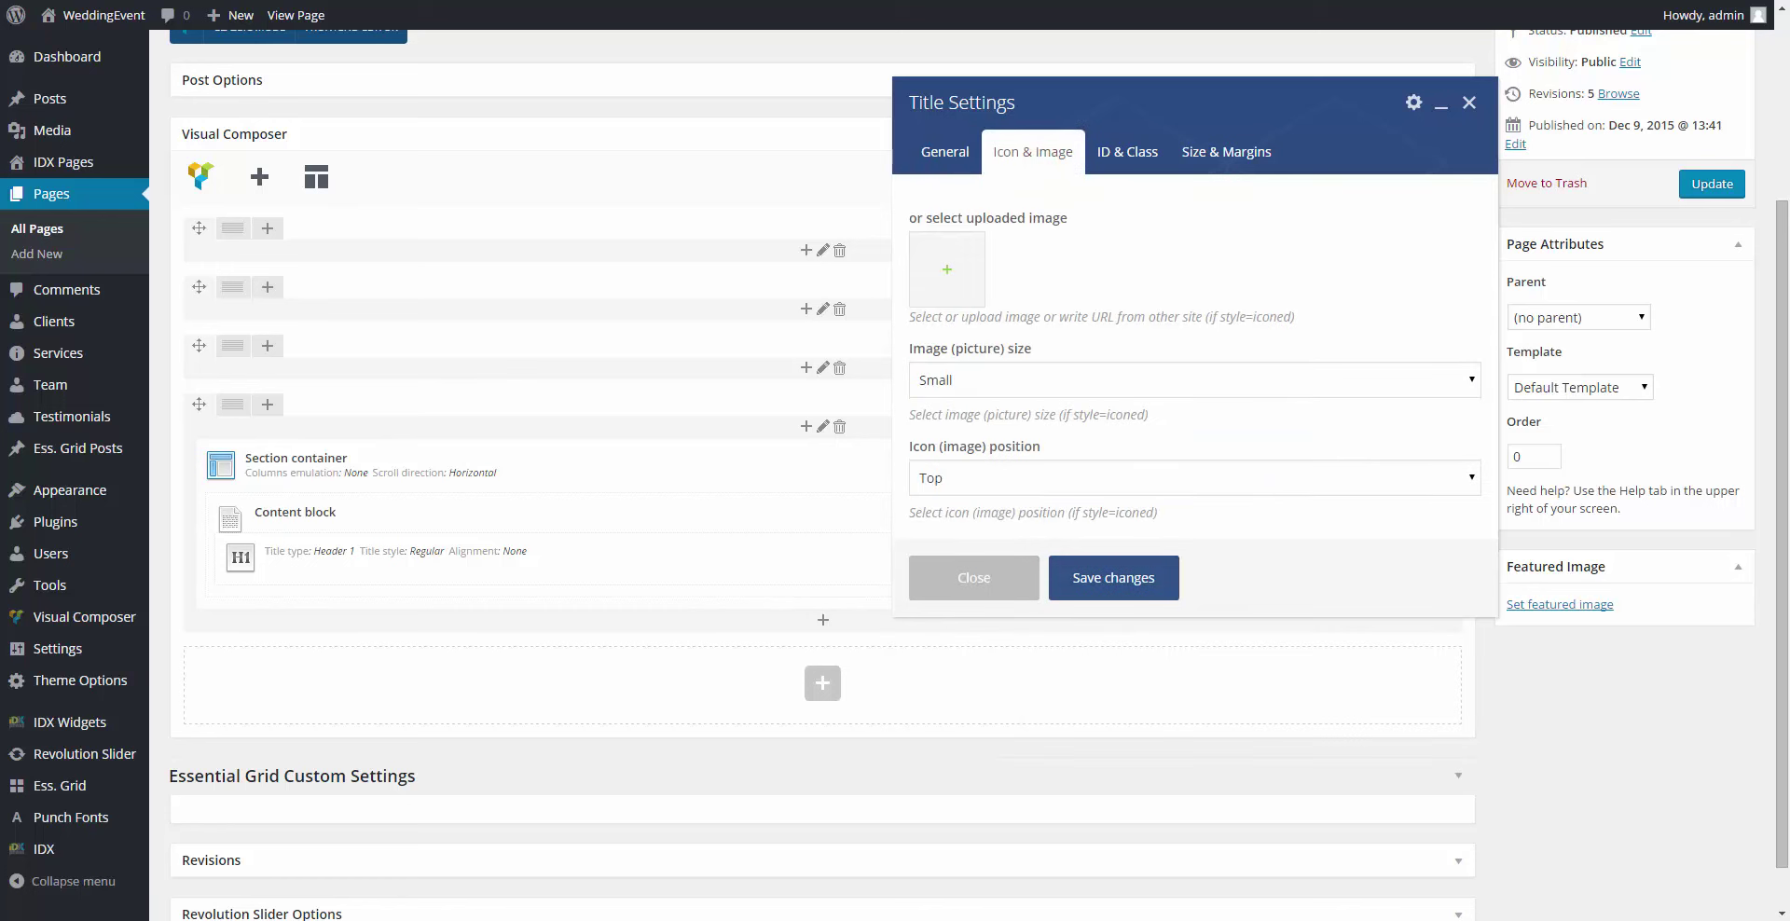
pyautogui.click(1133, 152)
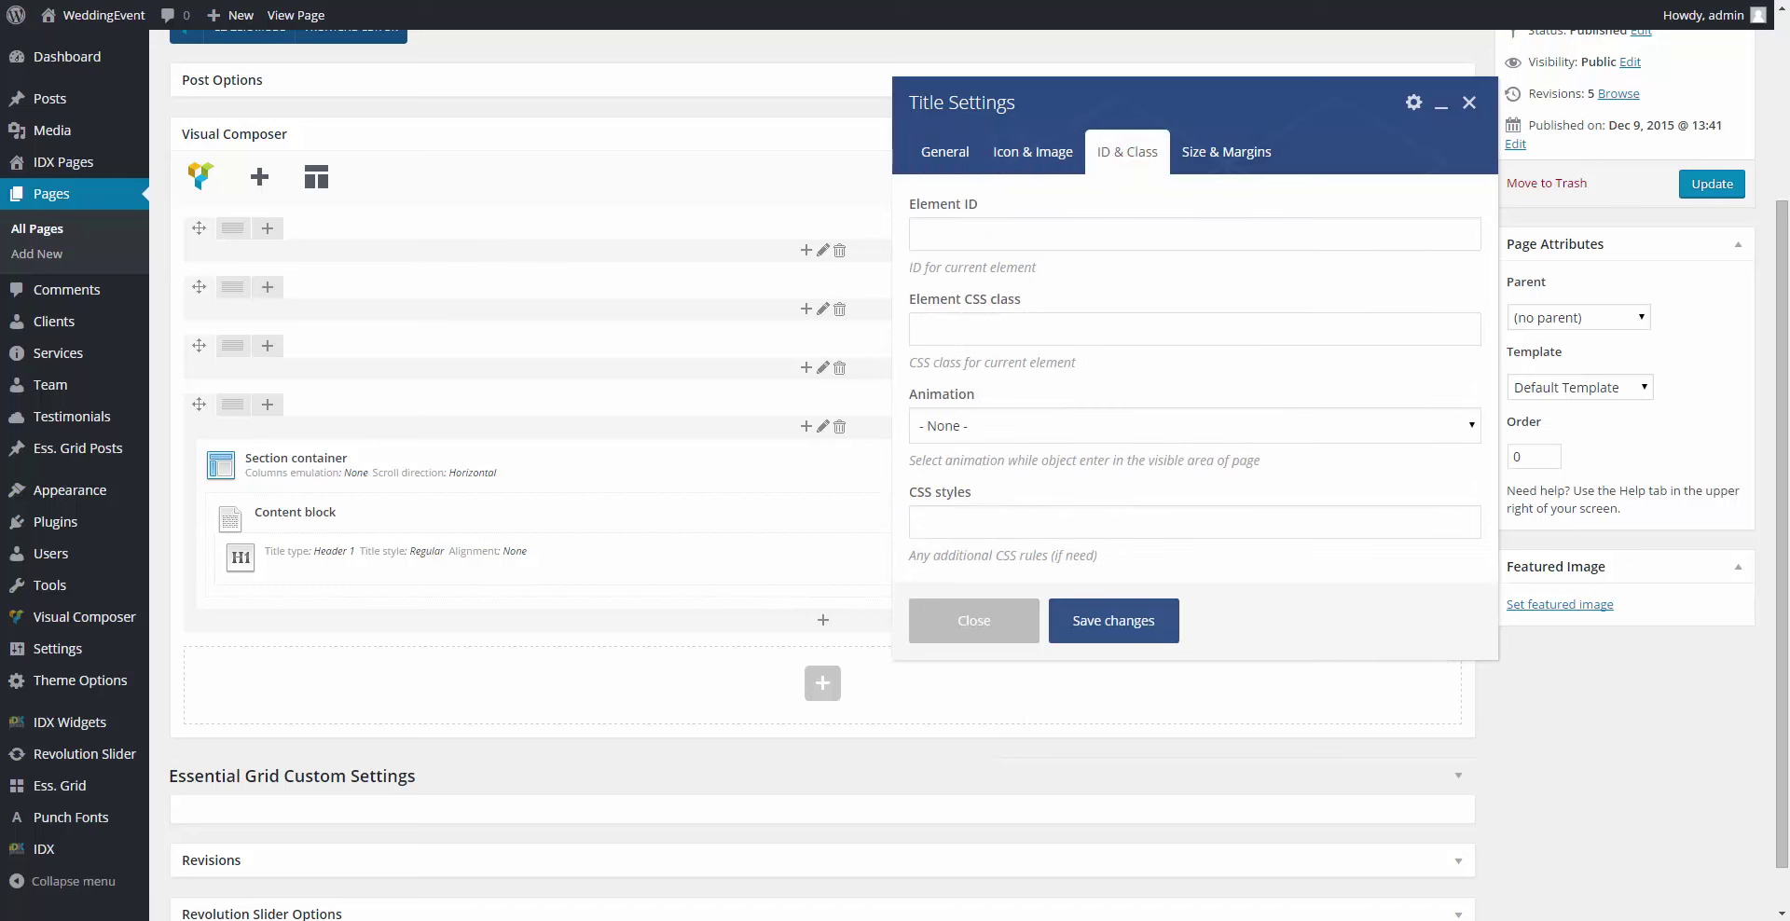
pyautogui.click(1299, 335)
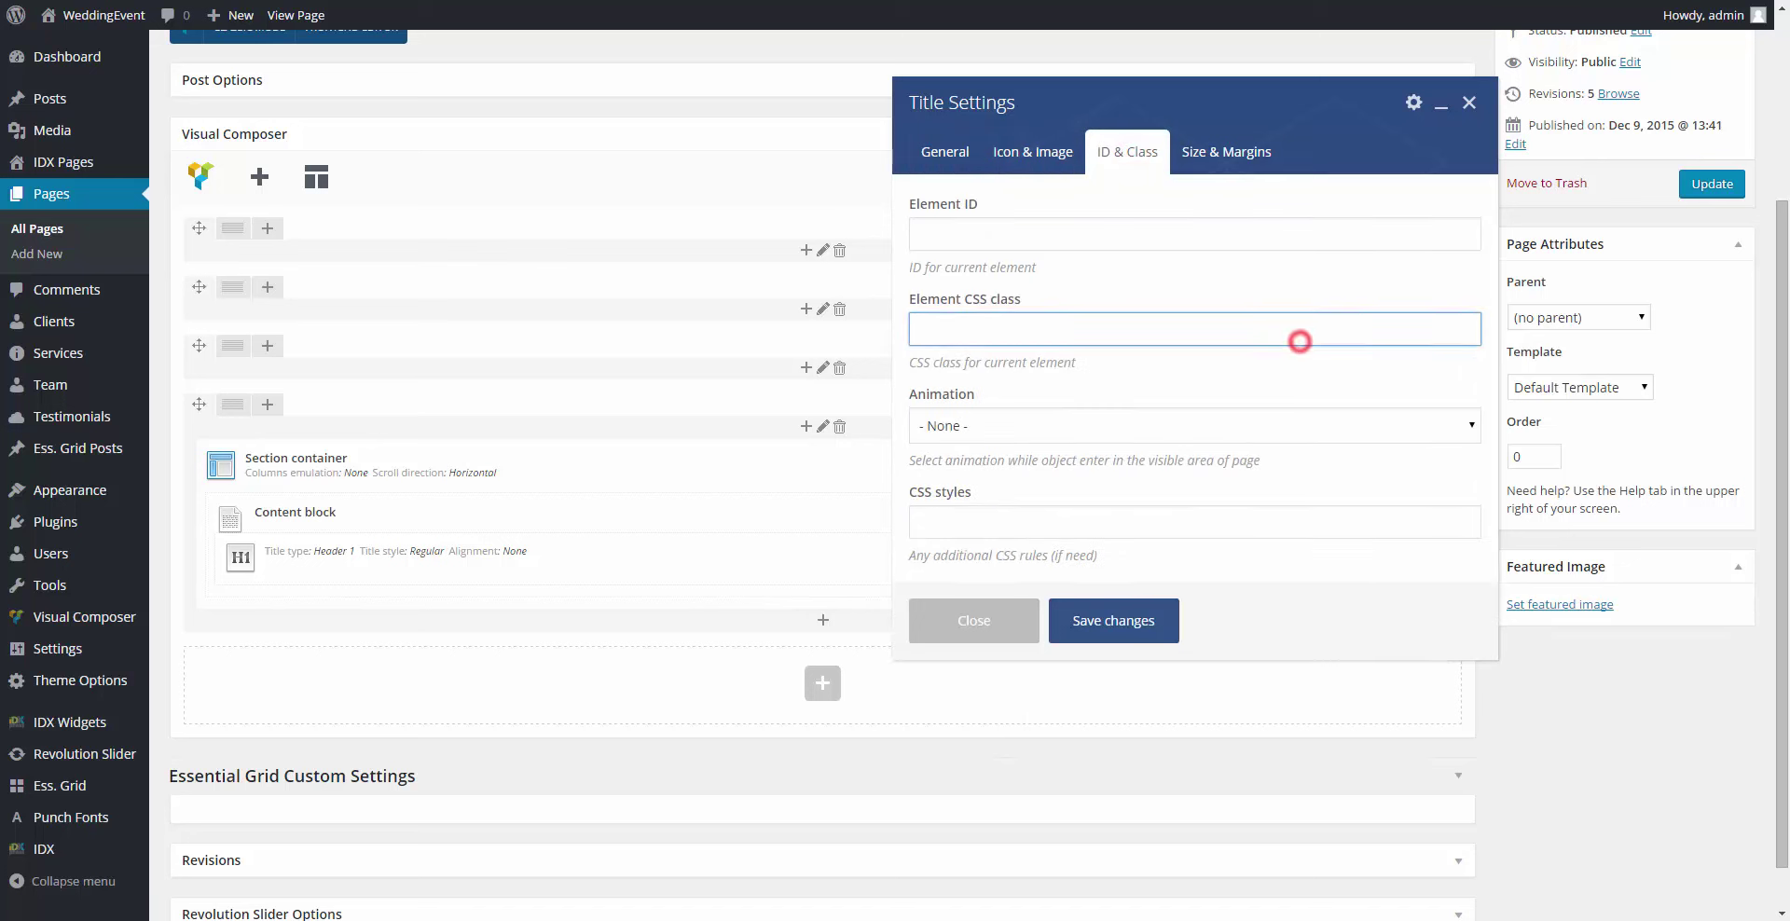
pyautogui.write('whiter_devider')
pyautogui.click(1241, 520)
pyautogui.write('margin')
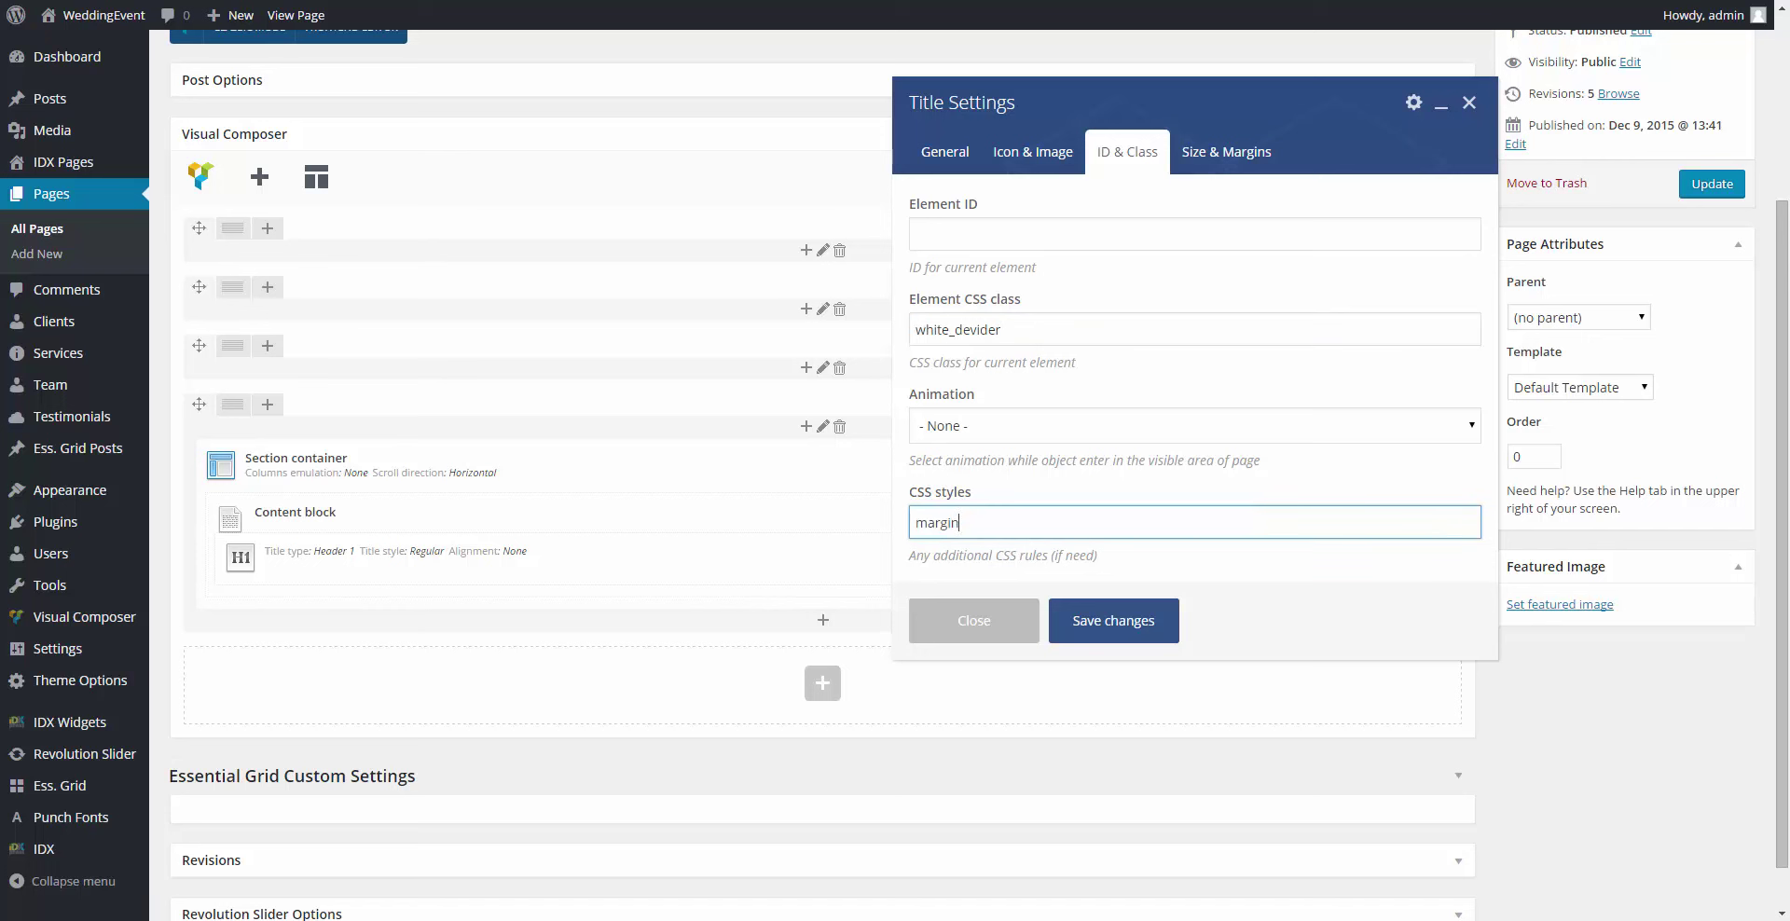
pyautogui.write('-top: 1.03em; margin-bottom:')
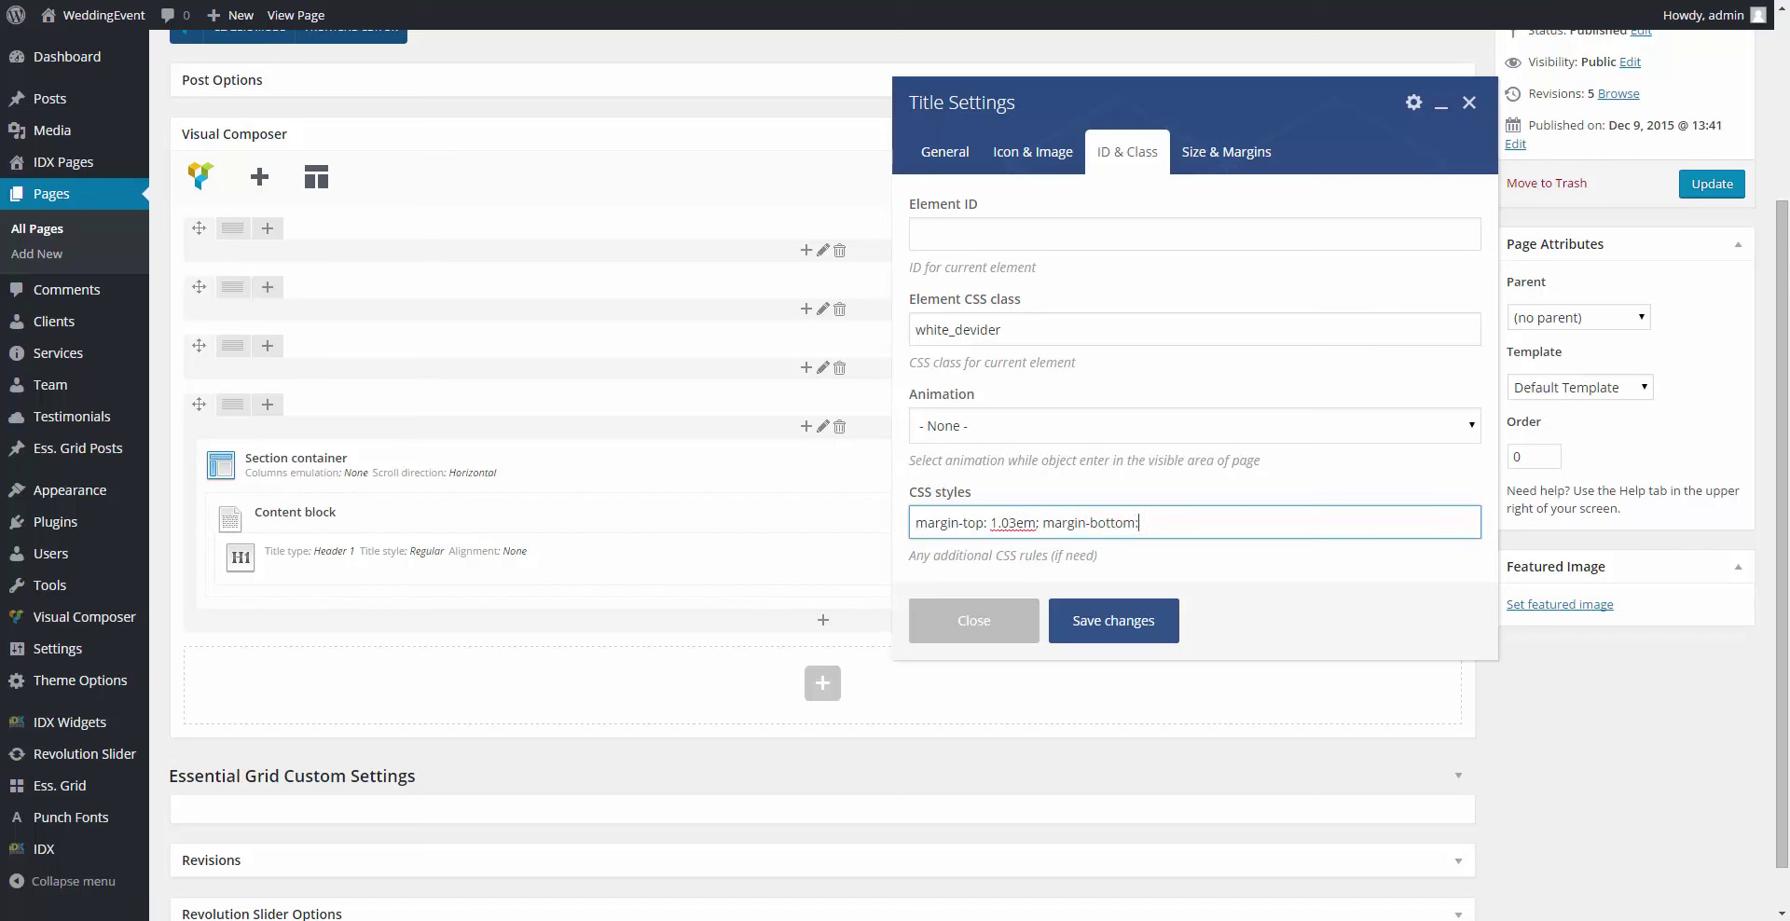
pyautogui.write(' 0.9em;')
pyautogui.click(1207, 153)
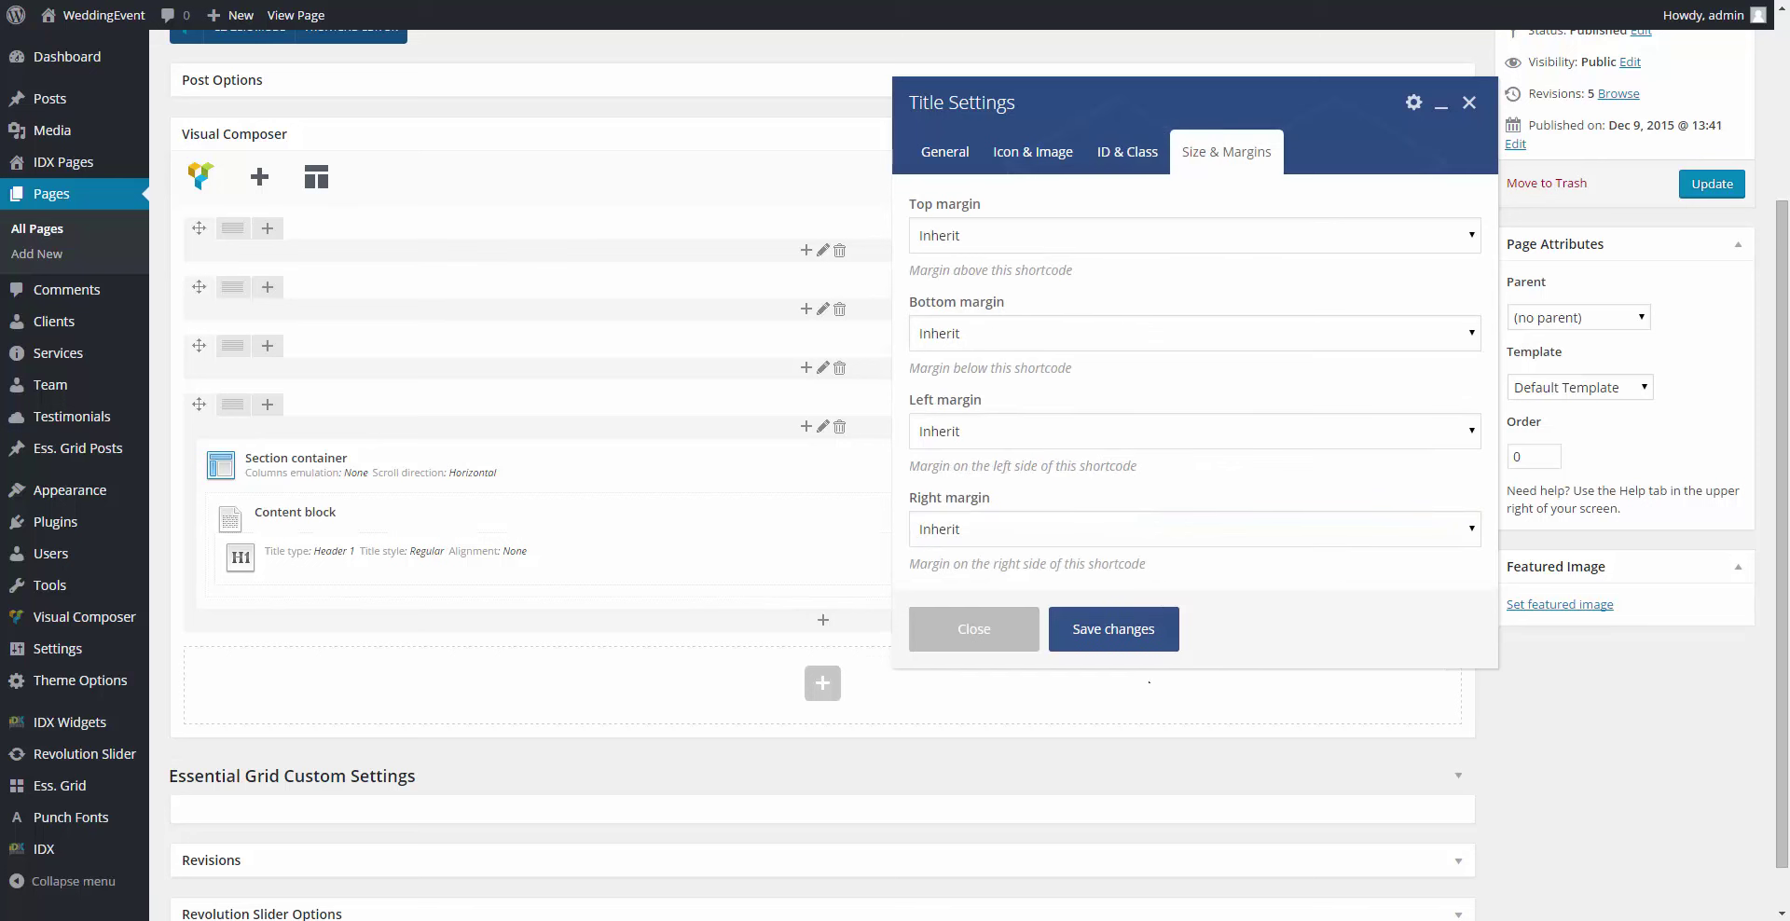
pyautogui.click(1126, 635)
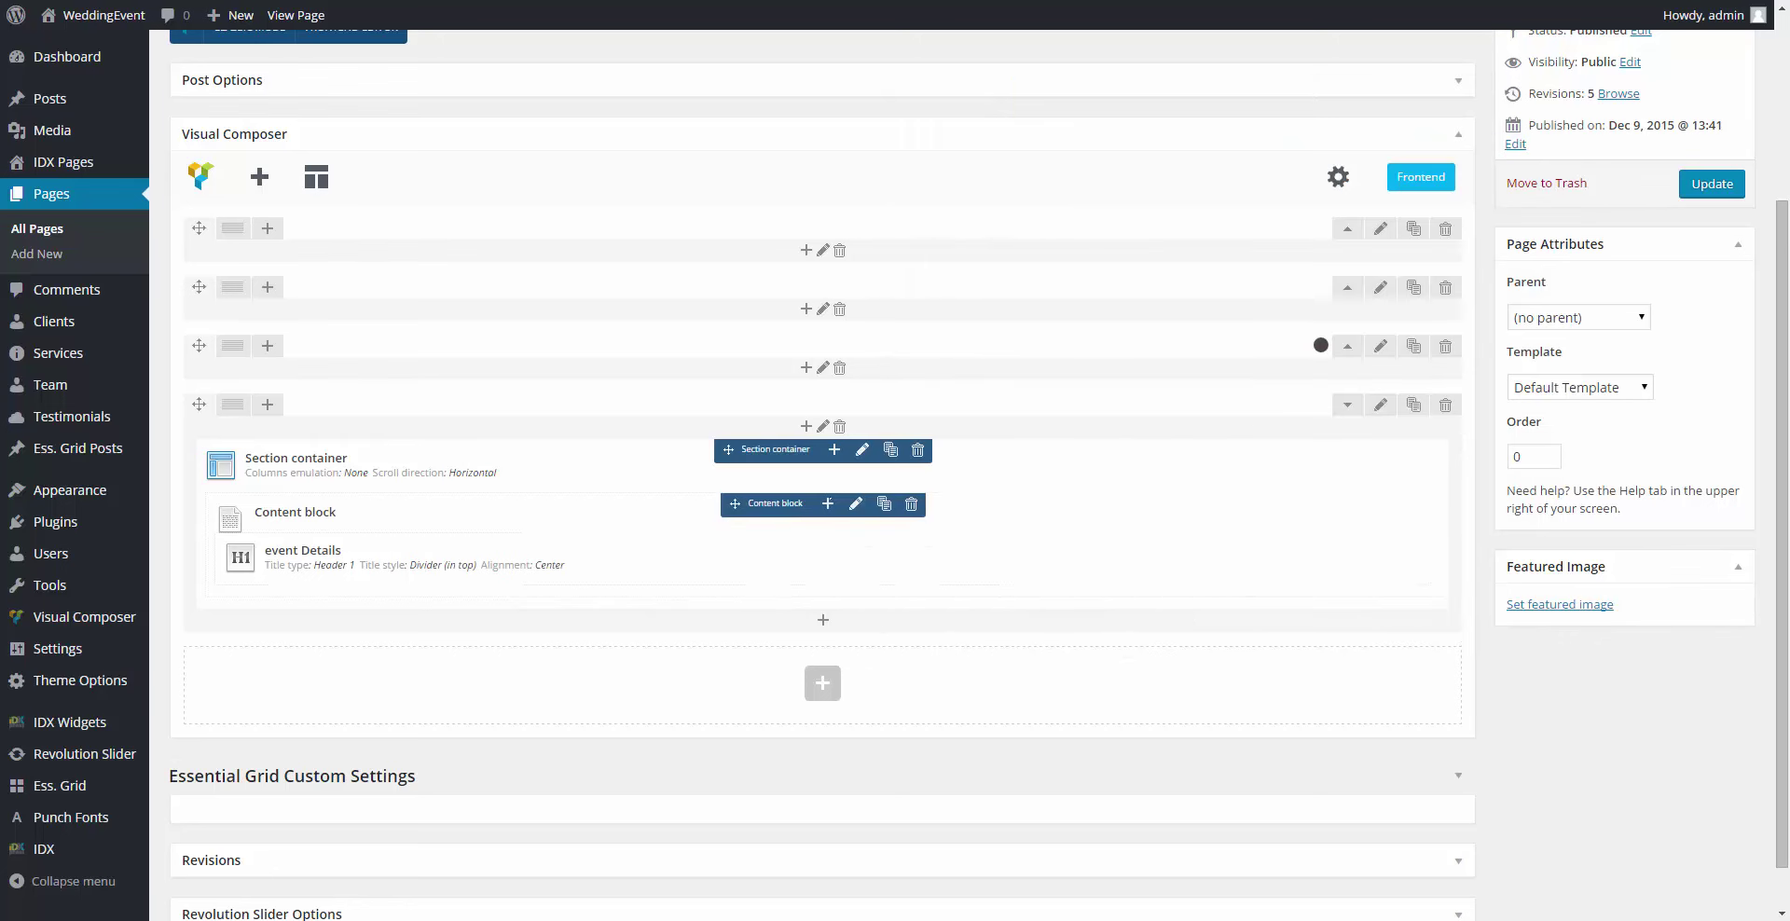
# Step: Add a Columns element inside the Content block and open its settings
pyautogui.click(827, 503)
pyautogui.write('colu')
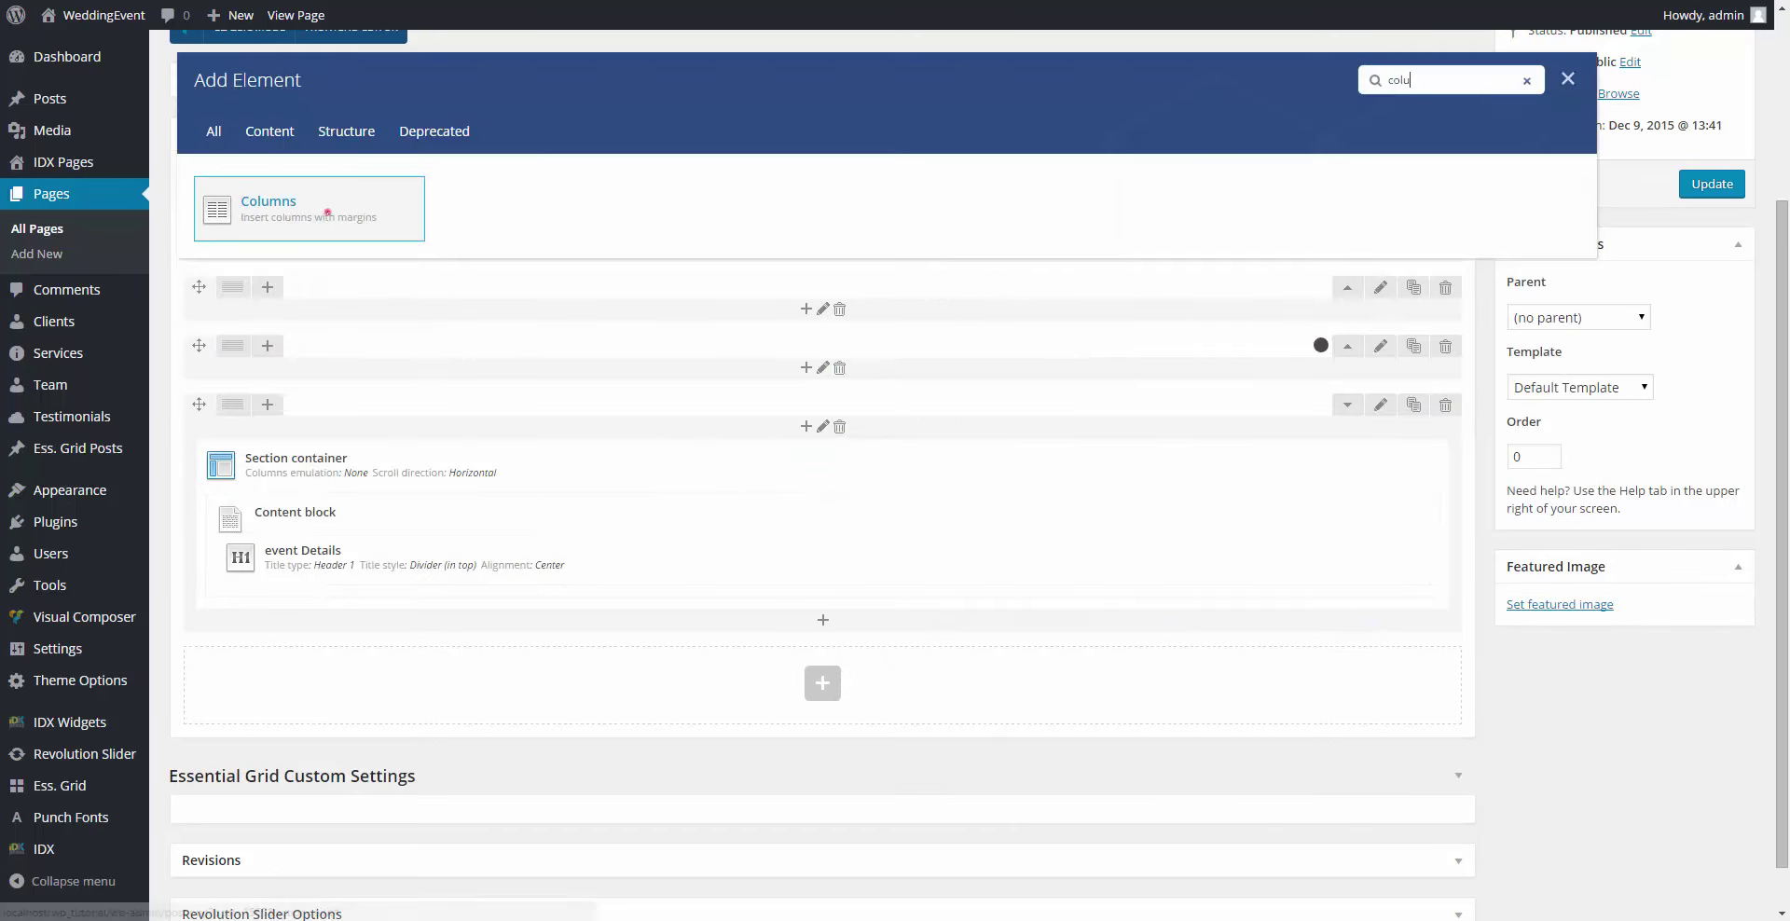
pyautogui.click(327, 210)
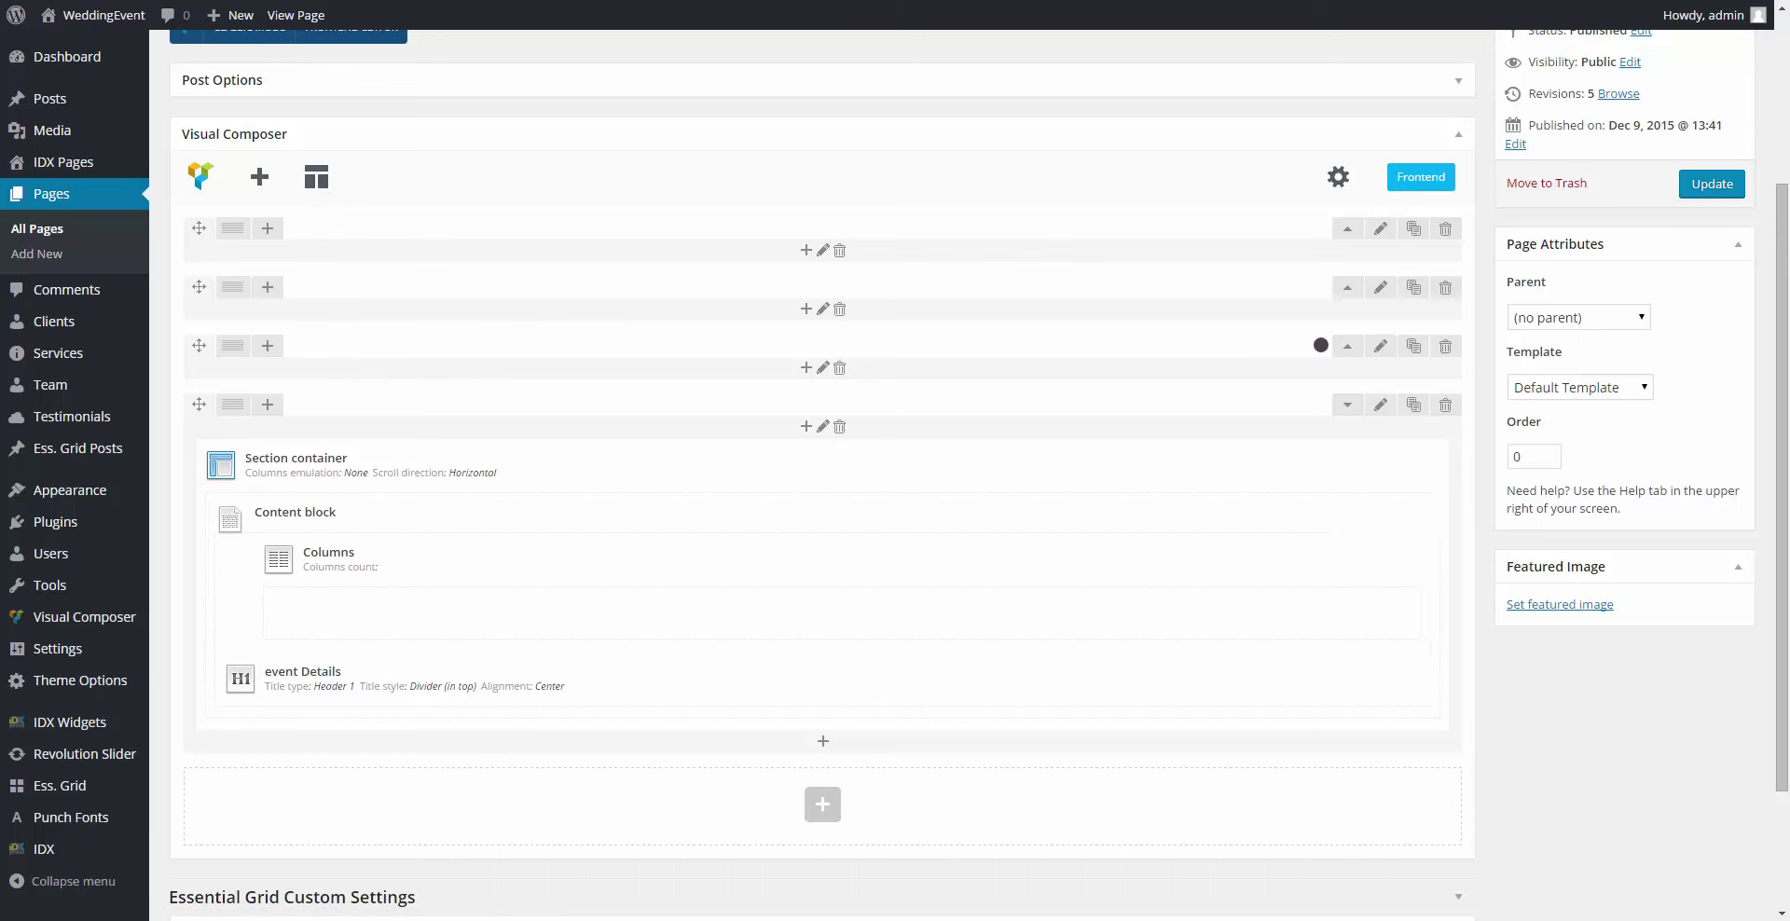
pyautogui.scroll(-2, 942, 437)
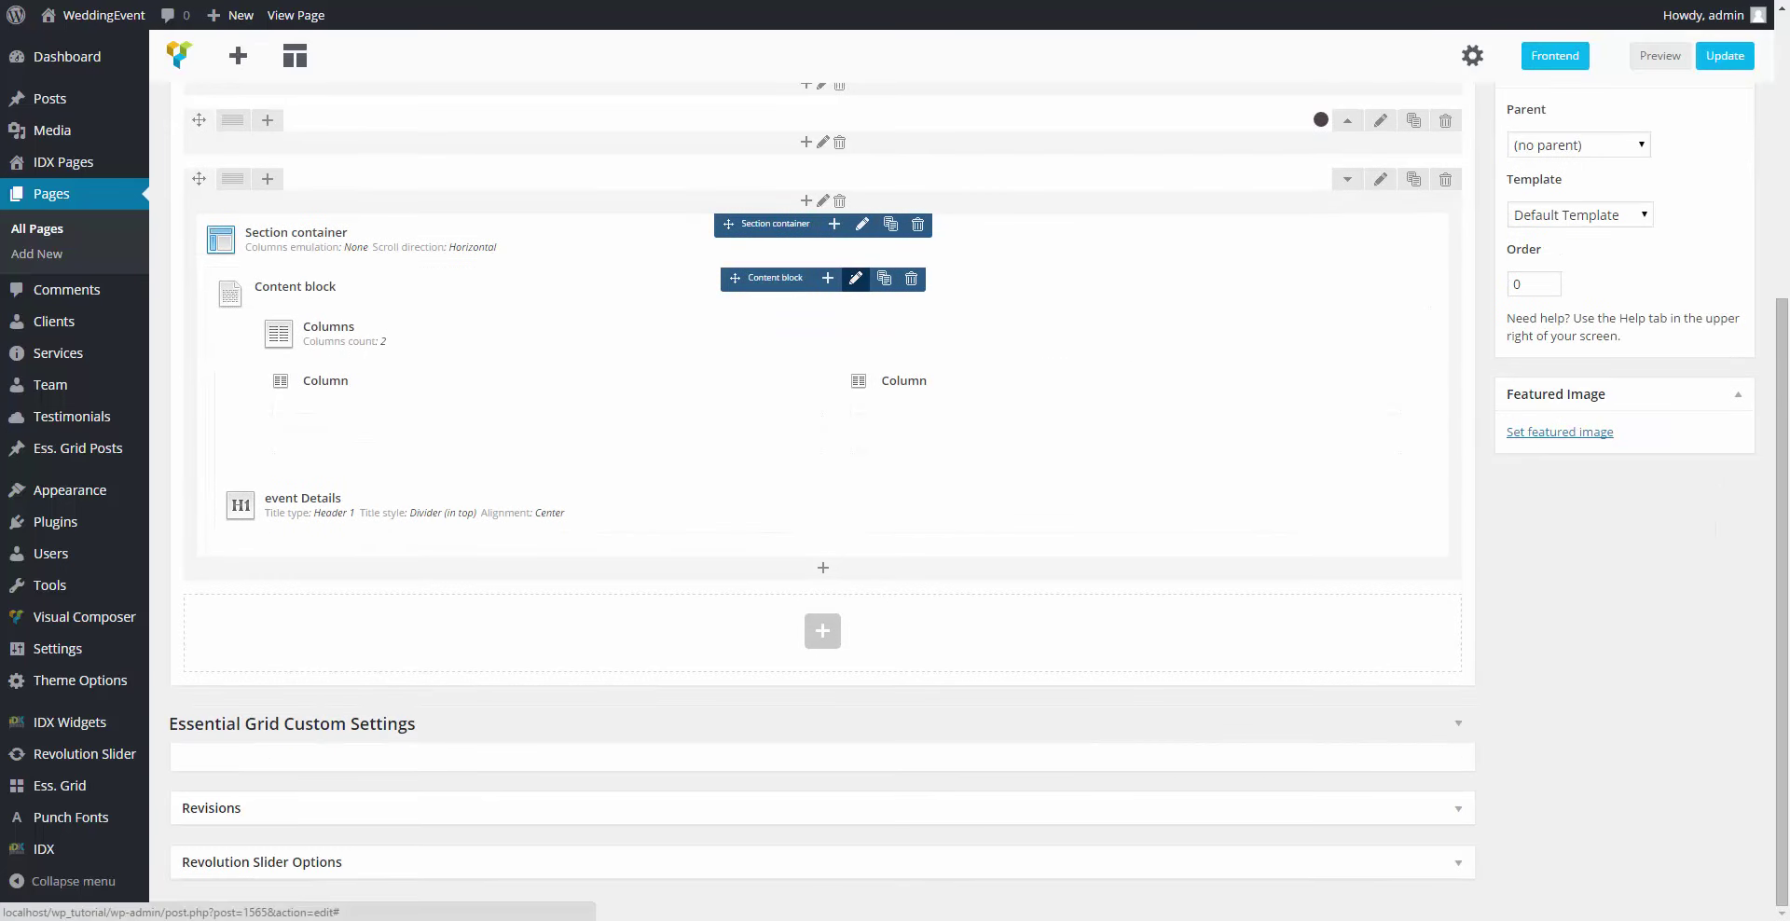
pyautogui.click(865, 319)
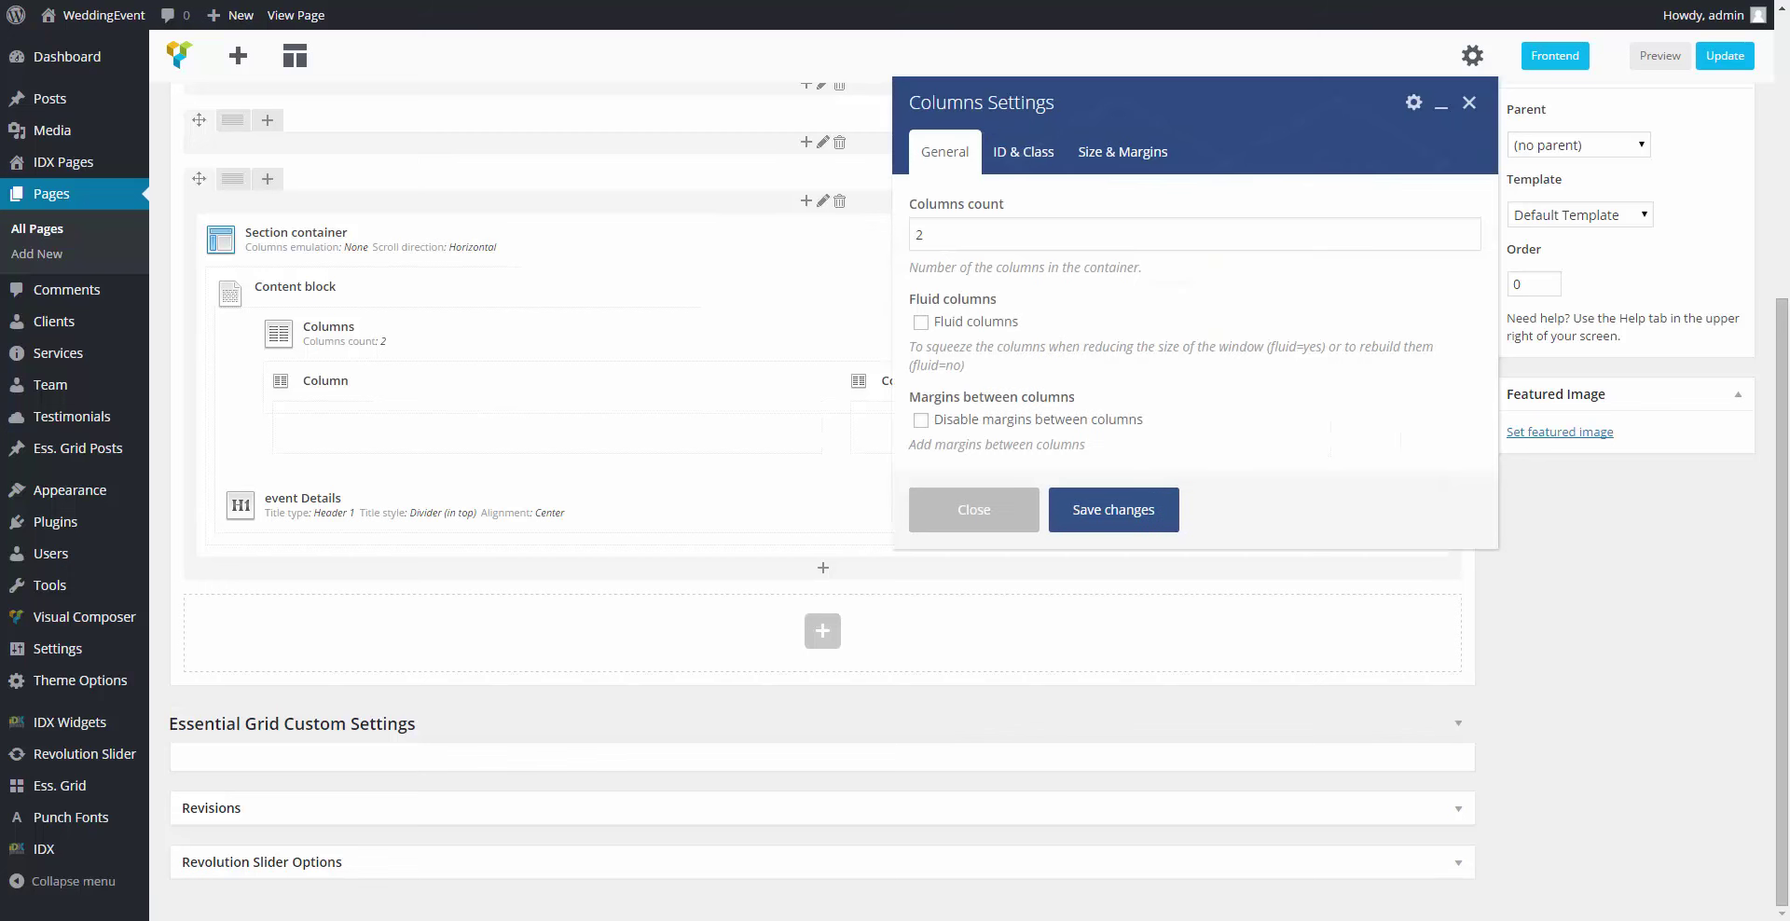
# Step: Set the Columns element's column count to 3 and its CSS class to events_column, and save the settings
pyautogui.click(966, 235)
pyautogui.press('BackSpace')
pyautogui.write('3')
pyautogui.click(1018, 152)
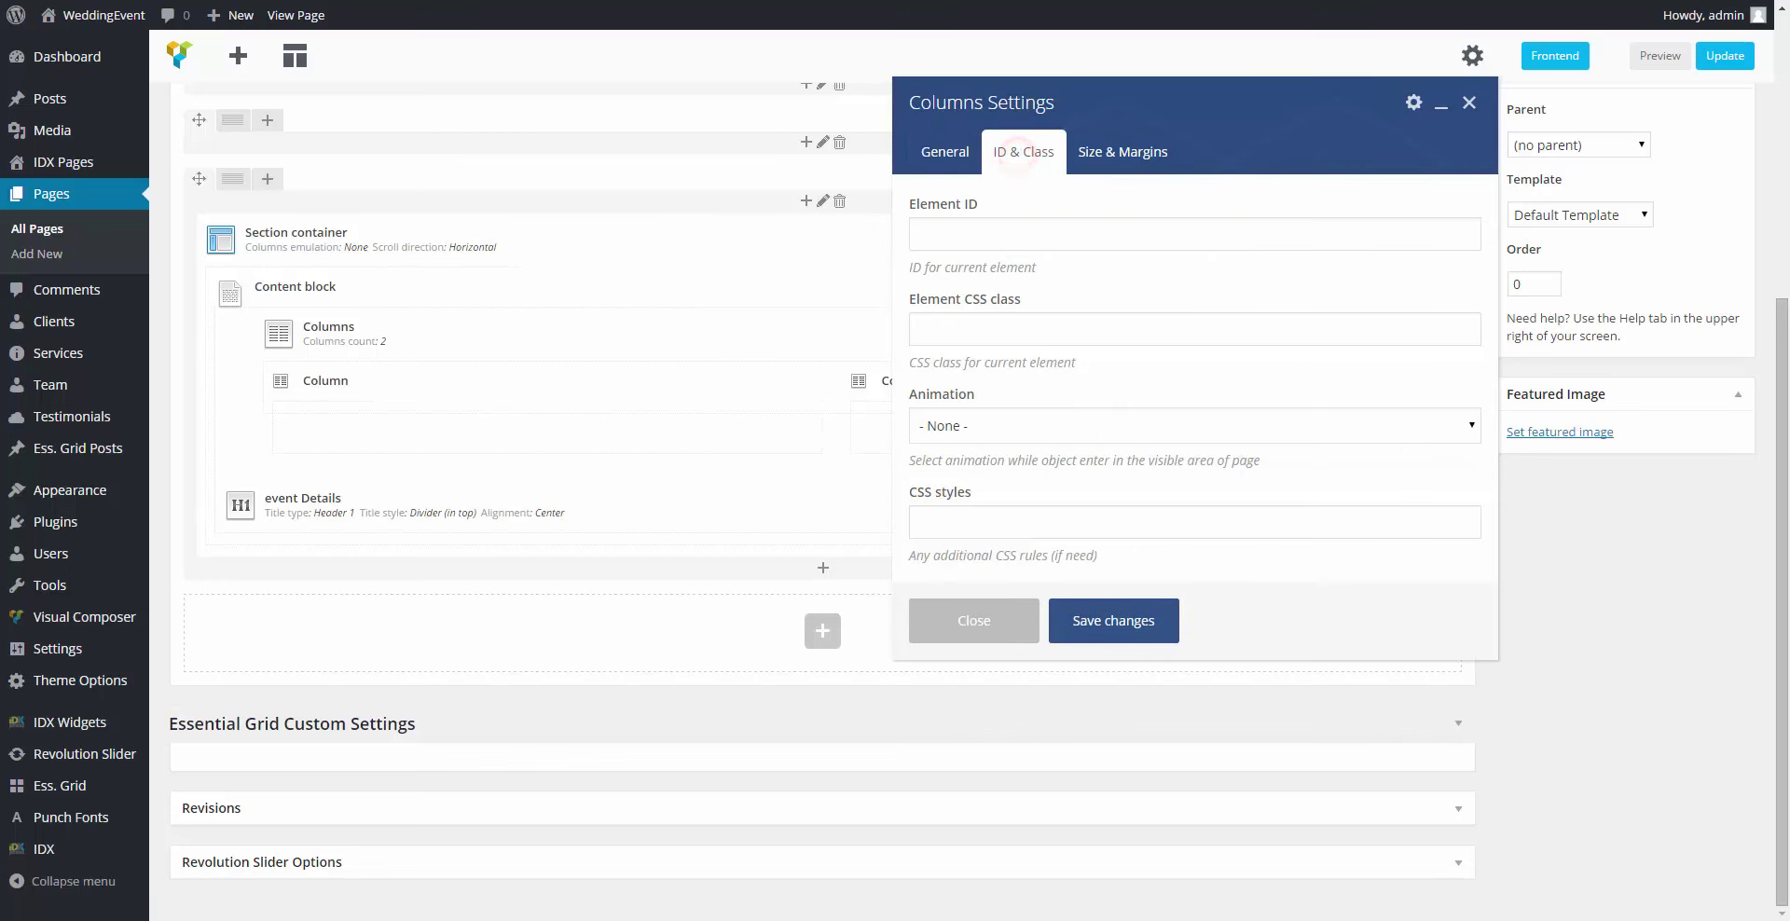
pyautogui.click(1161, 333)
pyautogui.write('e')
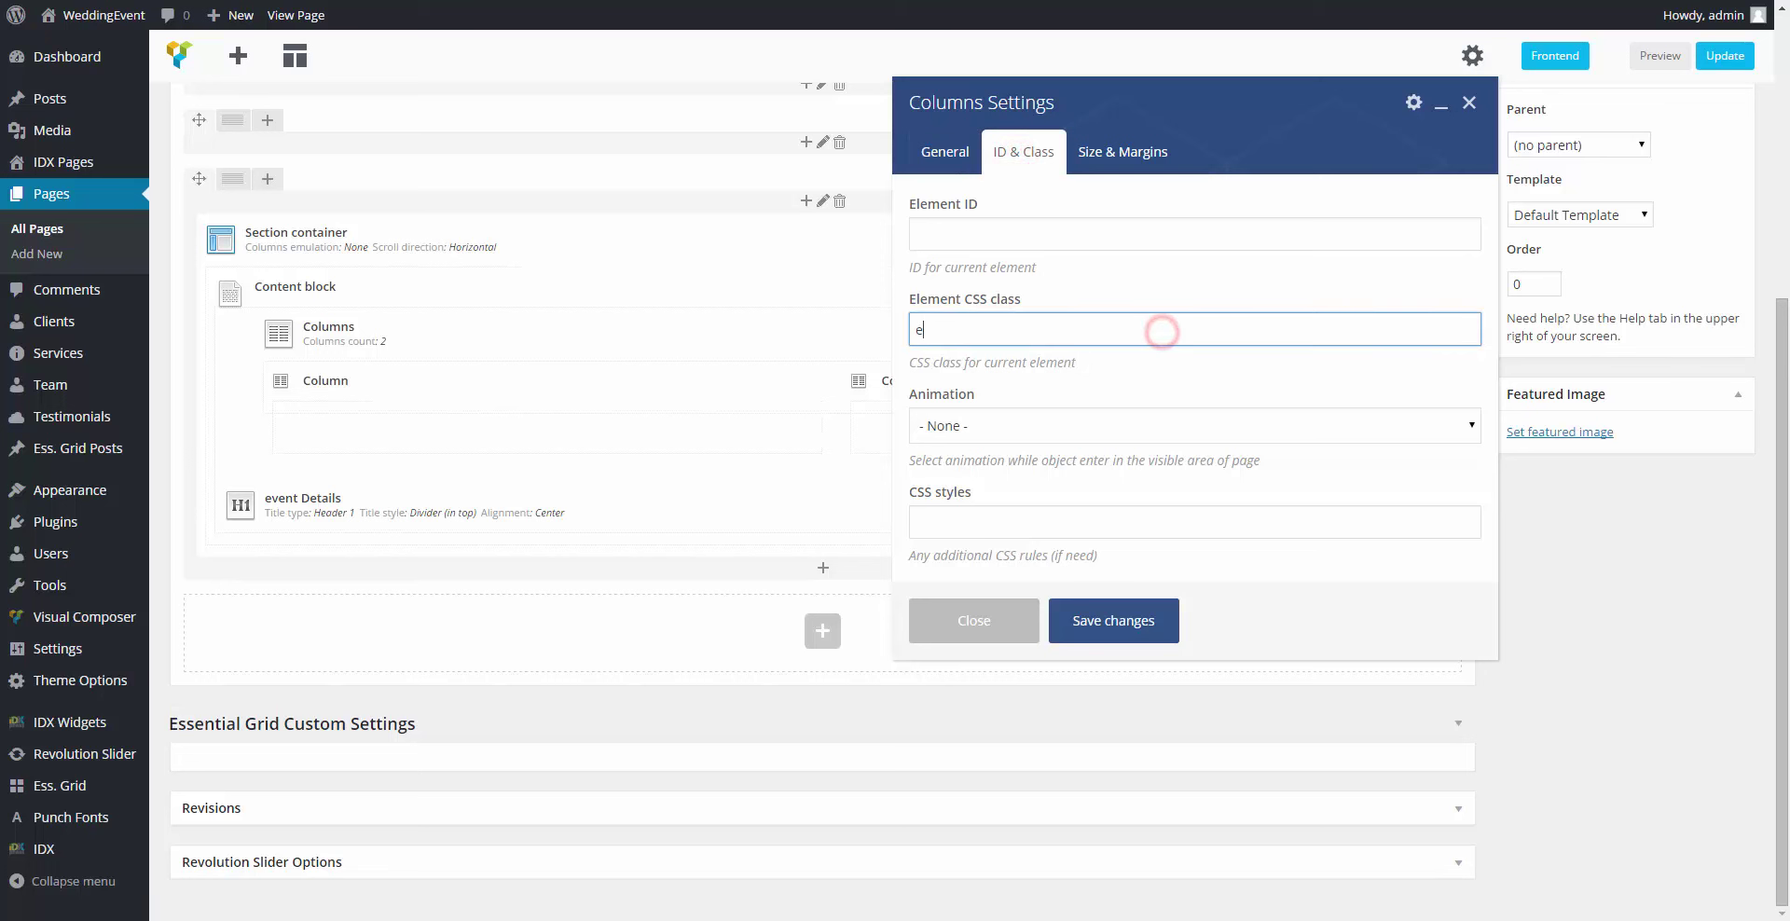
pyautogui.write('vents_column')
pyautogui.click(1086, 151)
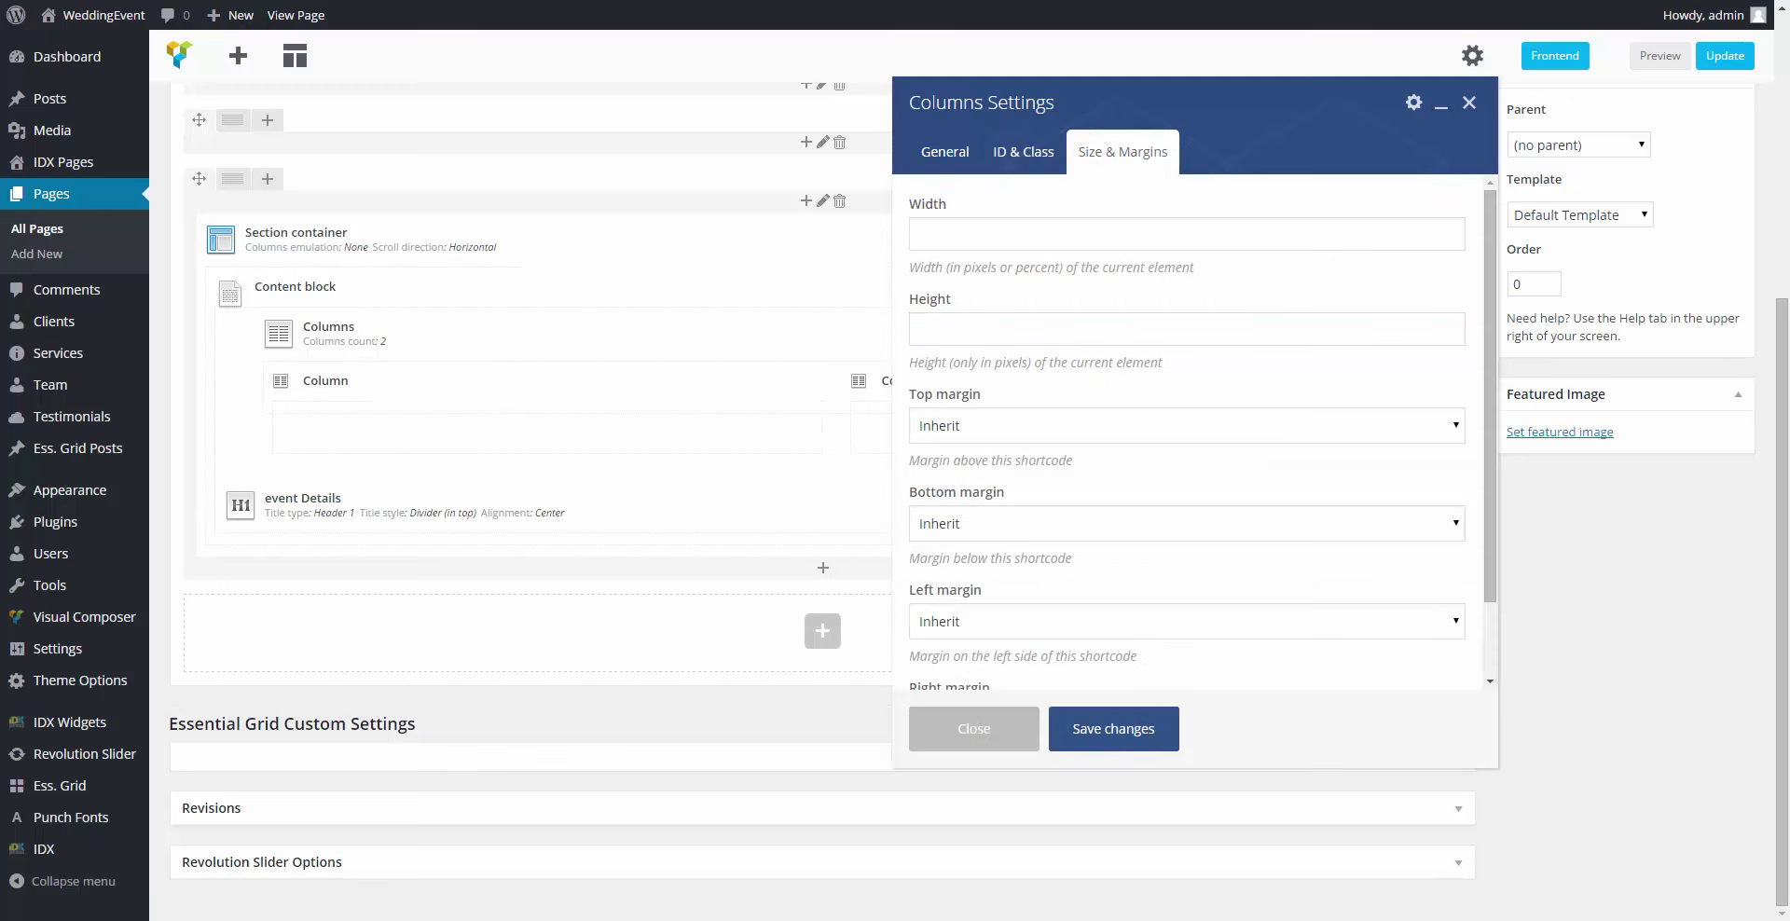
pyautogui.scroll(-1, 1305, 467)
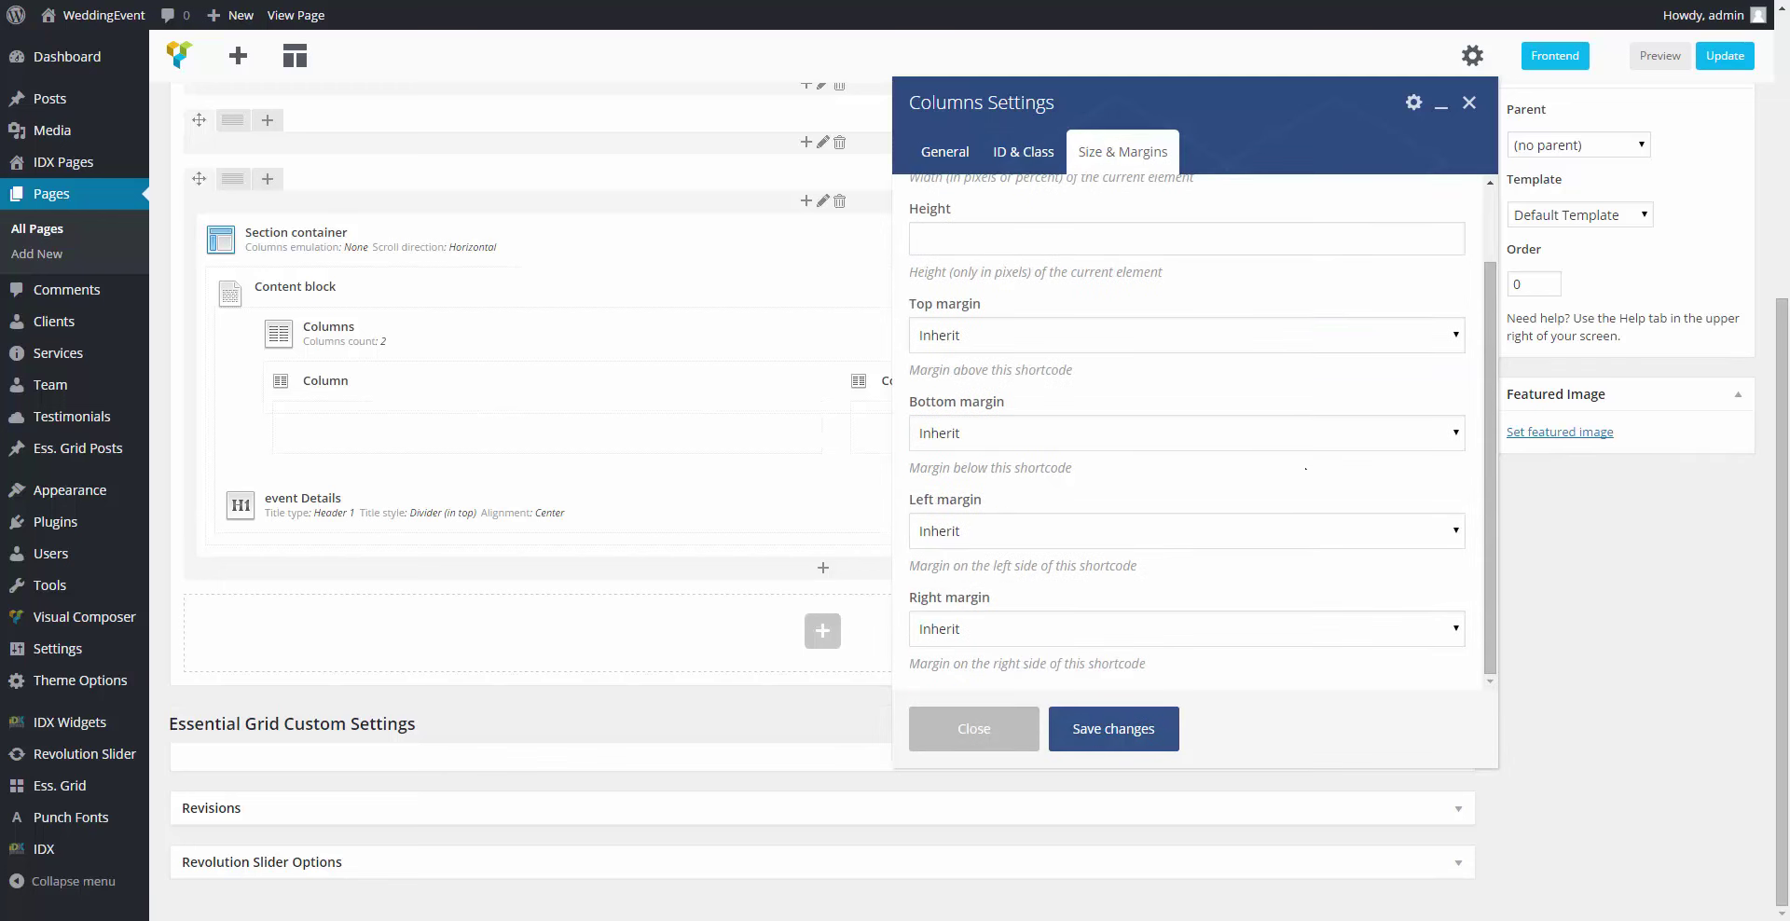
pyautogui.click(1116, 726)
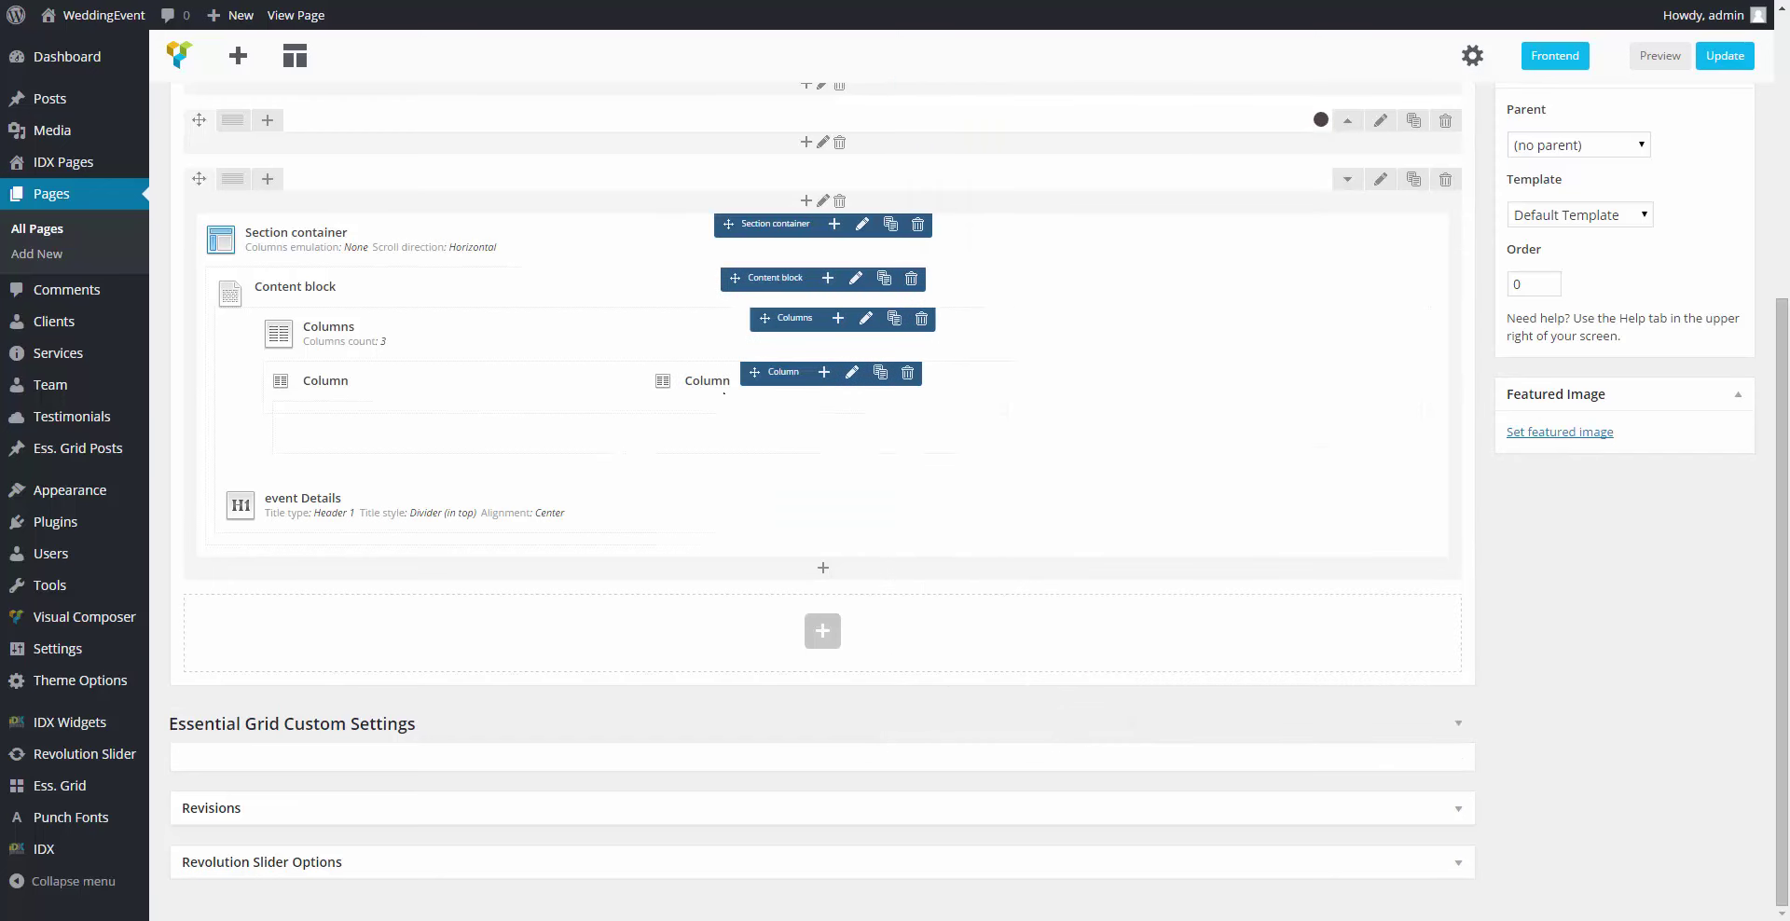
# Step: Add a third column to the Columns element and move the element below the event Details heading
pyautogui.click(837, 317)
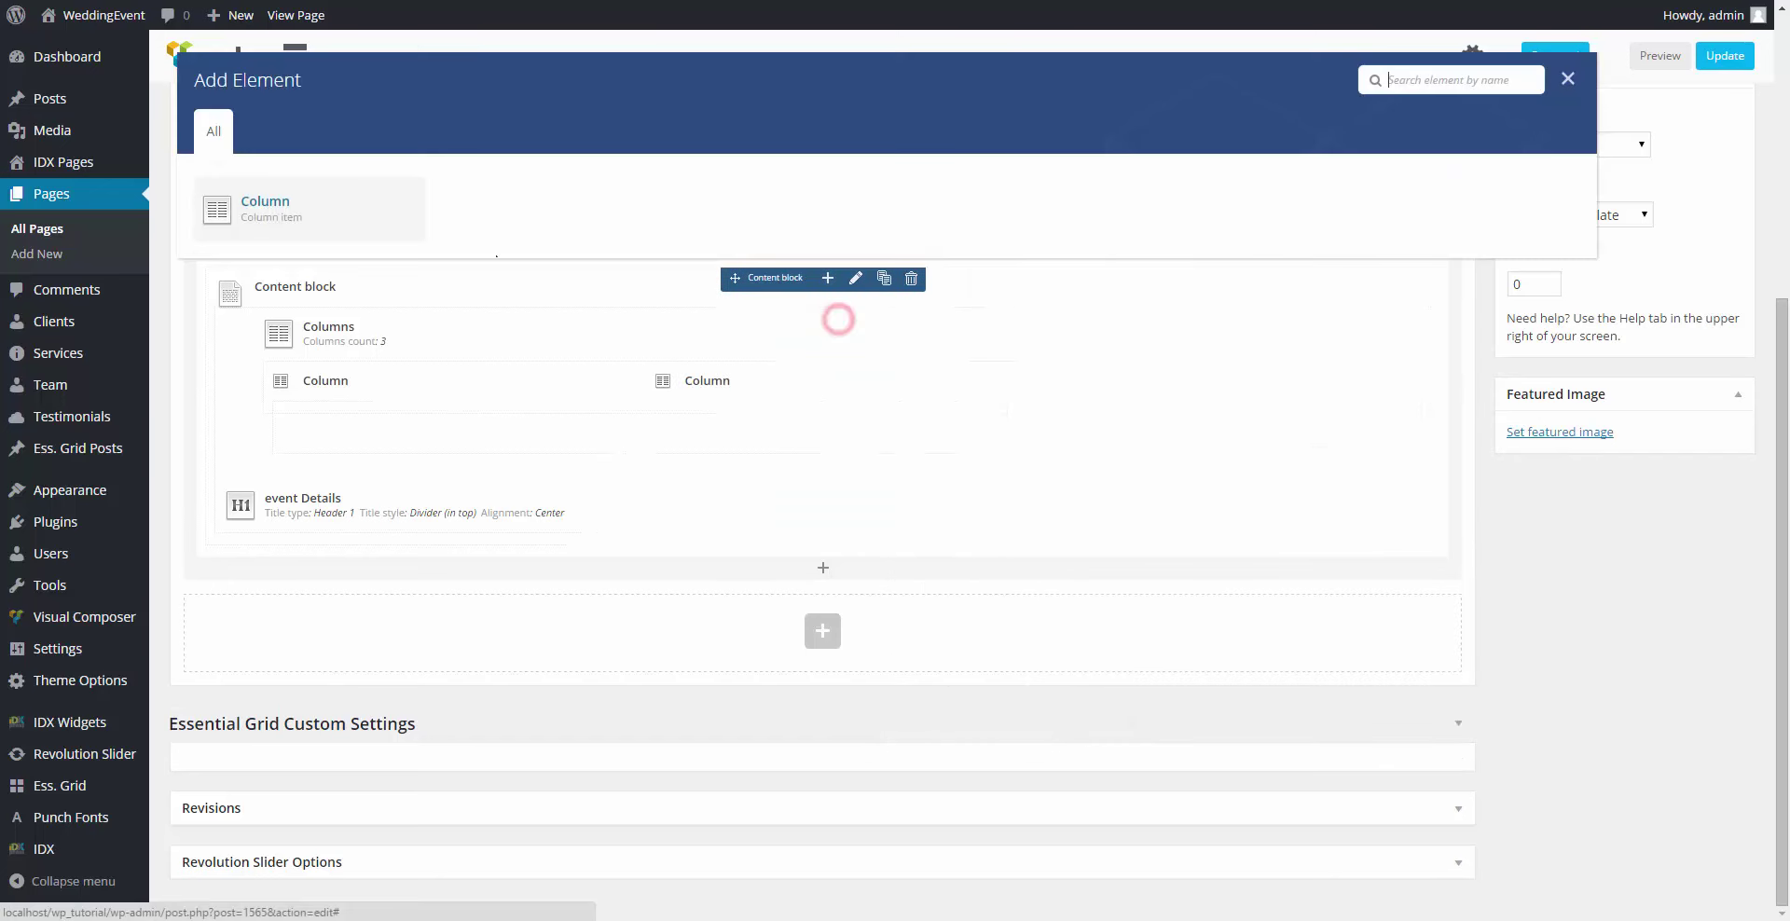
pyautogui.click(261, 240)
pyautogui.click(986, 271)
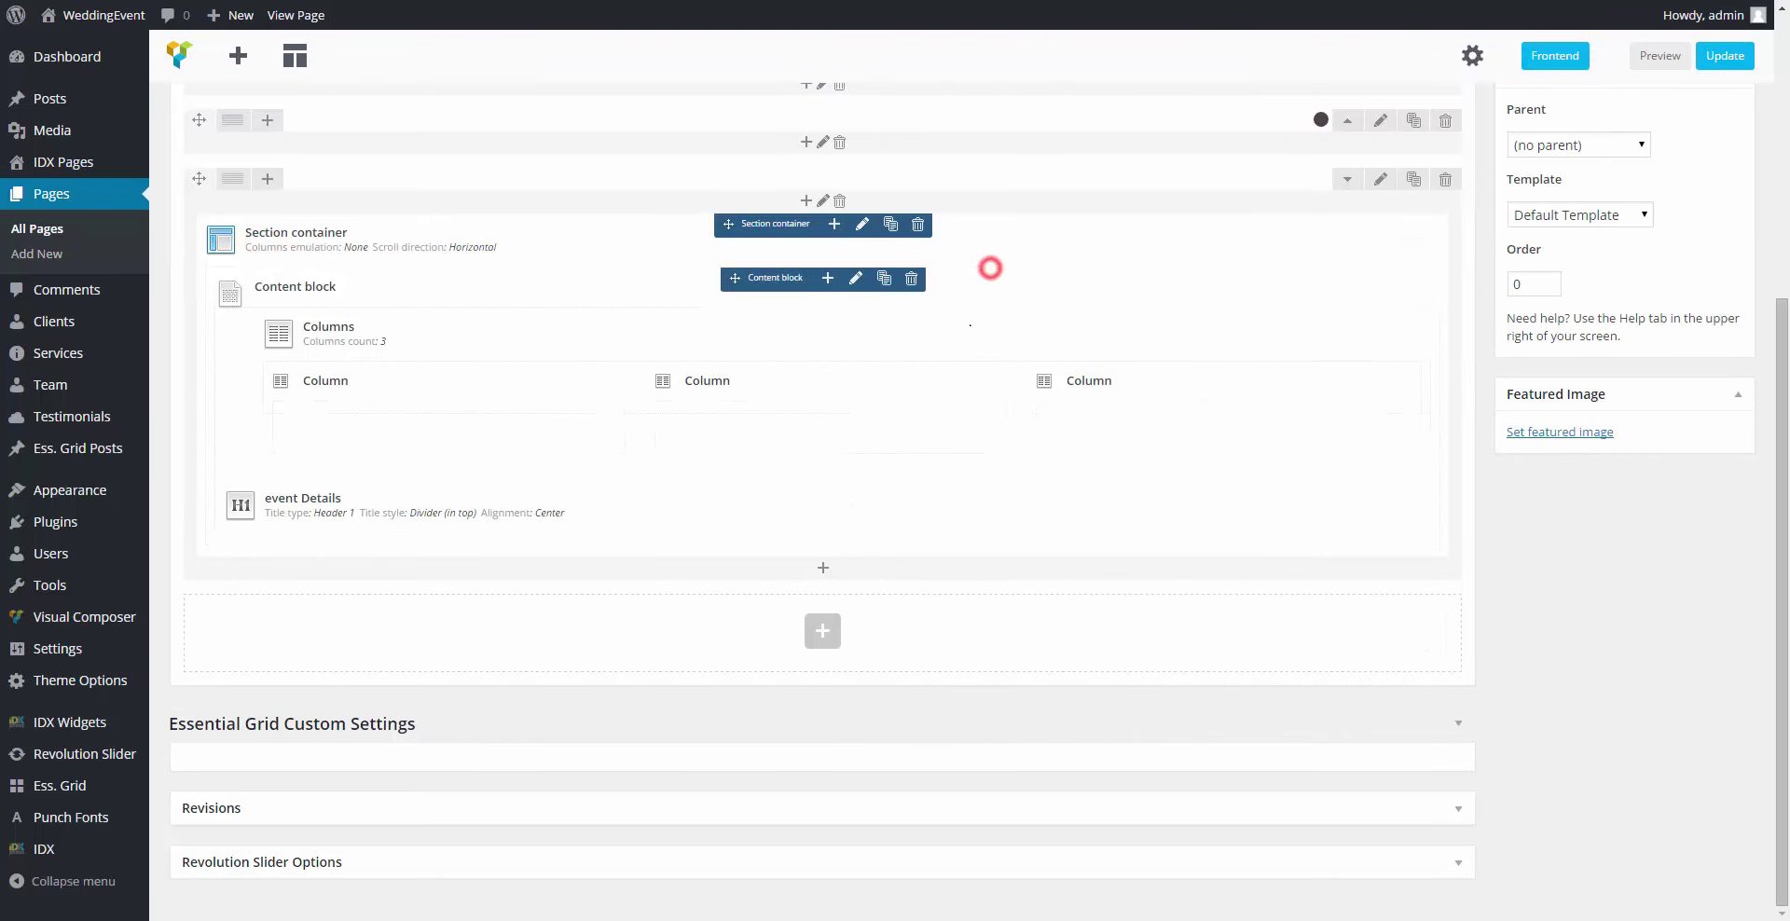
pyautogui.moveTo(783, 318)
pyautogui.mouseDown()
pyautogui.moveTo(751, 593)
pyautogui.moveTo(691, 647)
pyautogui.moveTo(690, 740)
pyautogui.mouseUp()
pyautogui.scroll(-3, 652, 643)
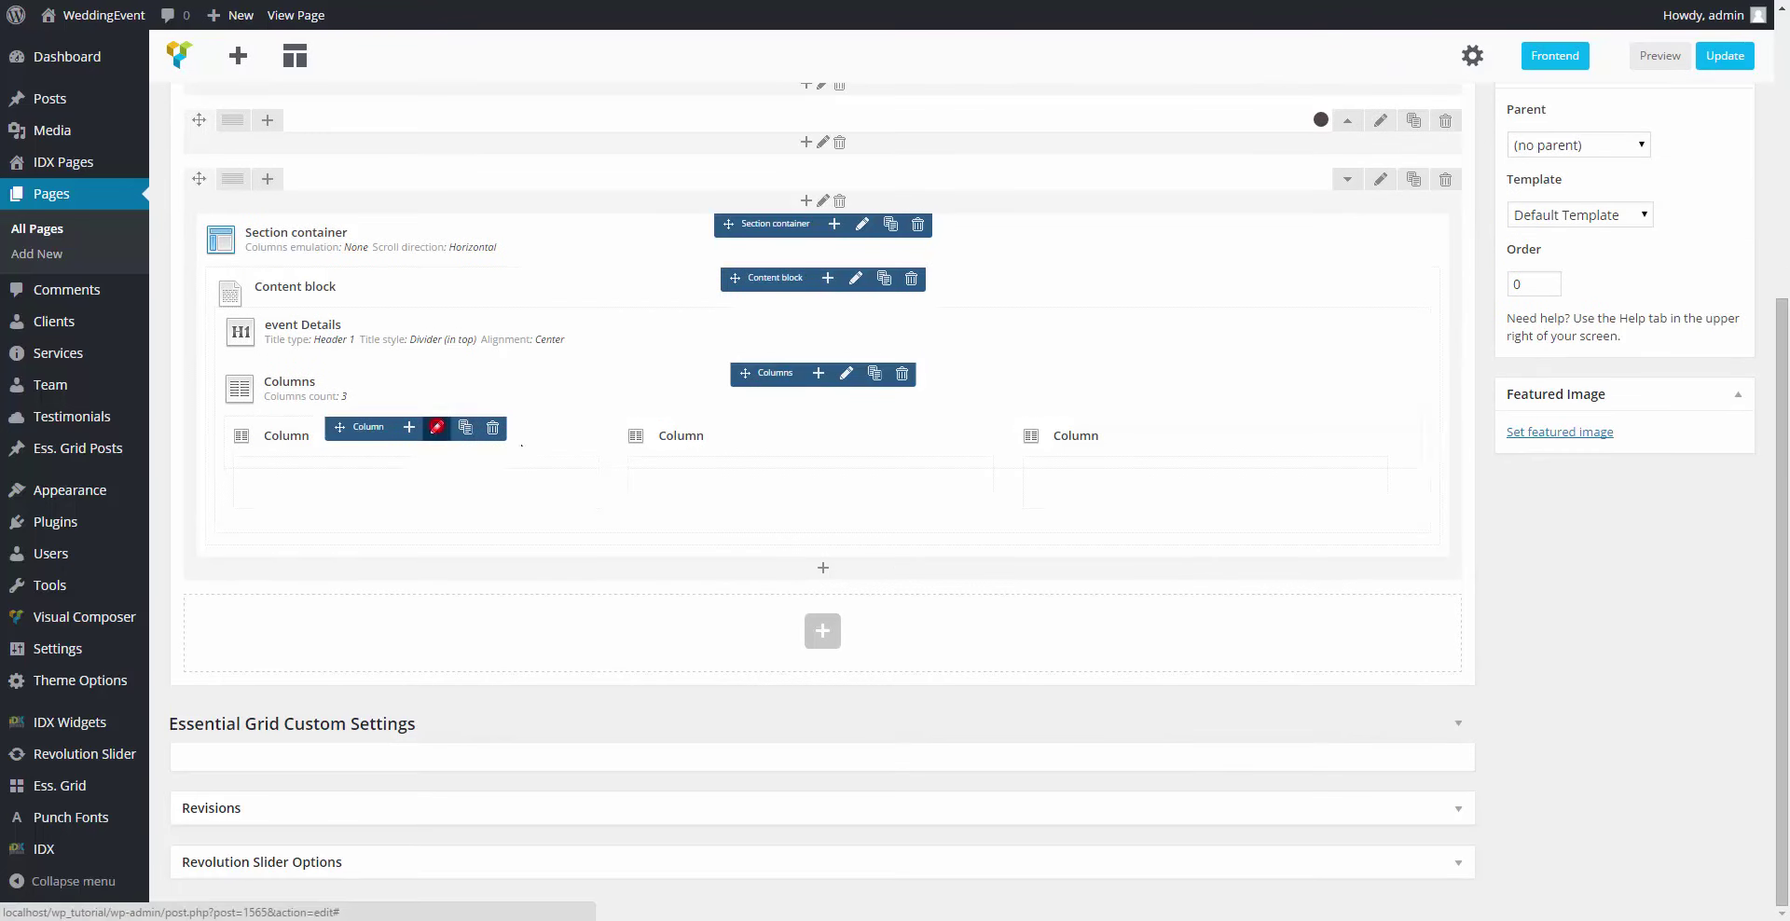
pyautogui.click(437, 428)
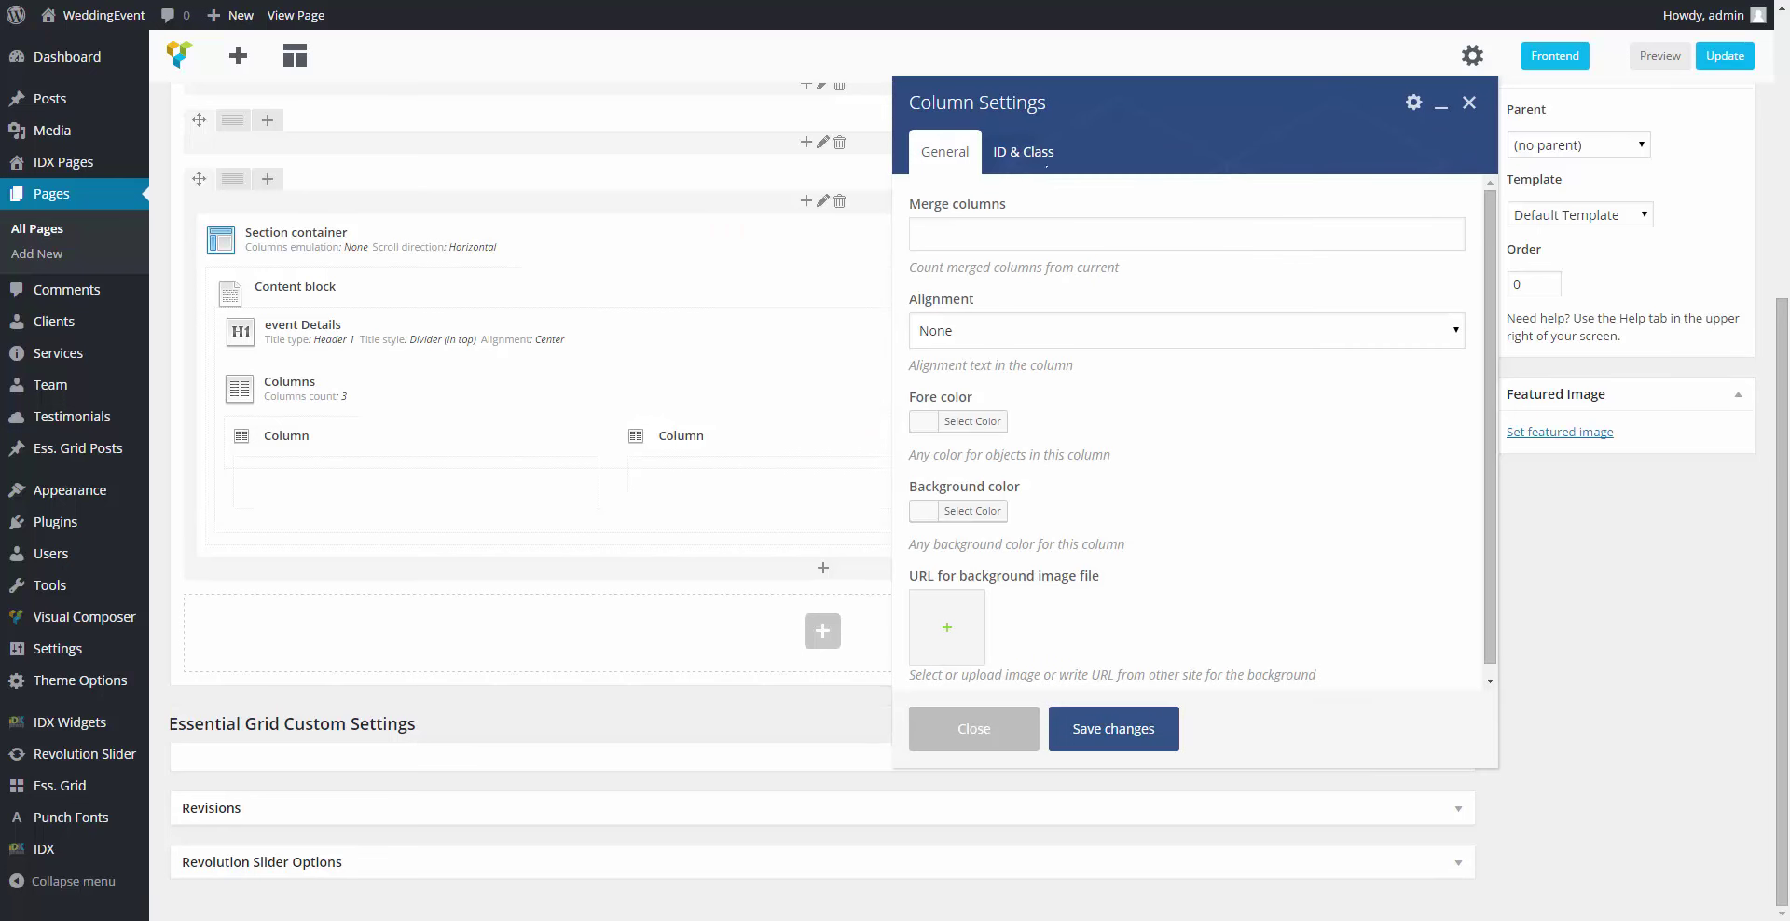
pyautogui.click(1044, 160)
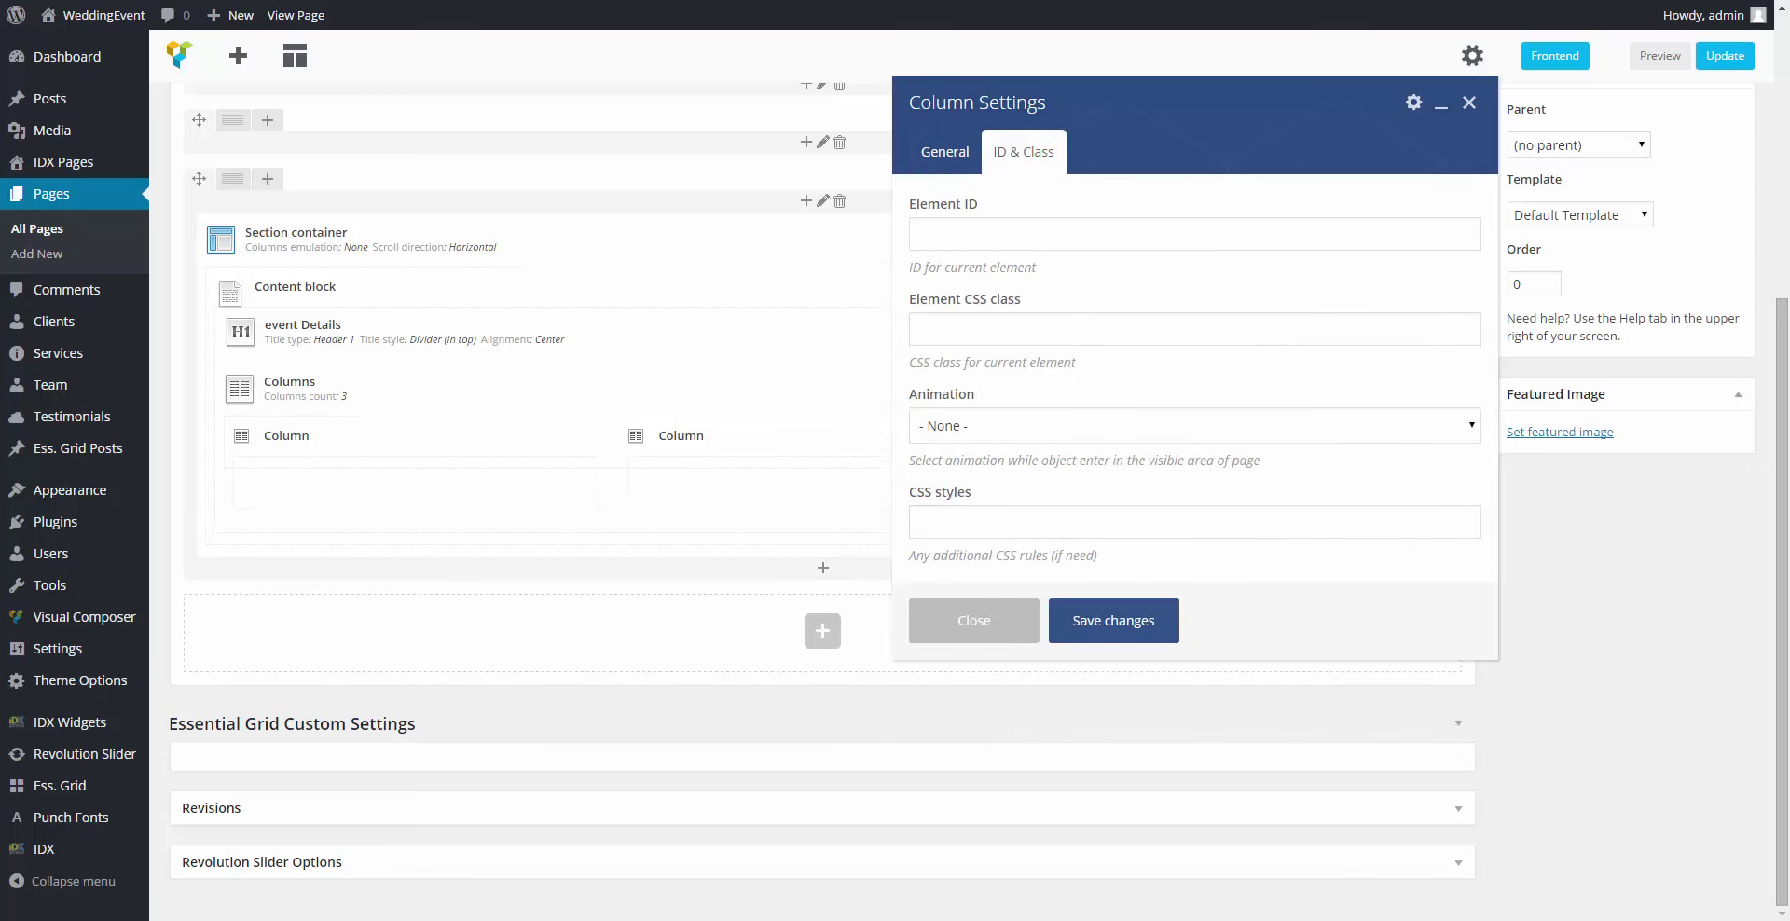
pyautogui.click(1139, 622)
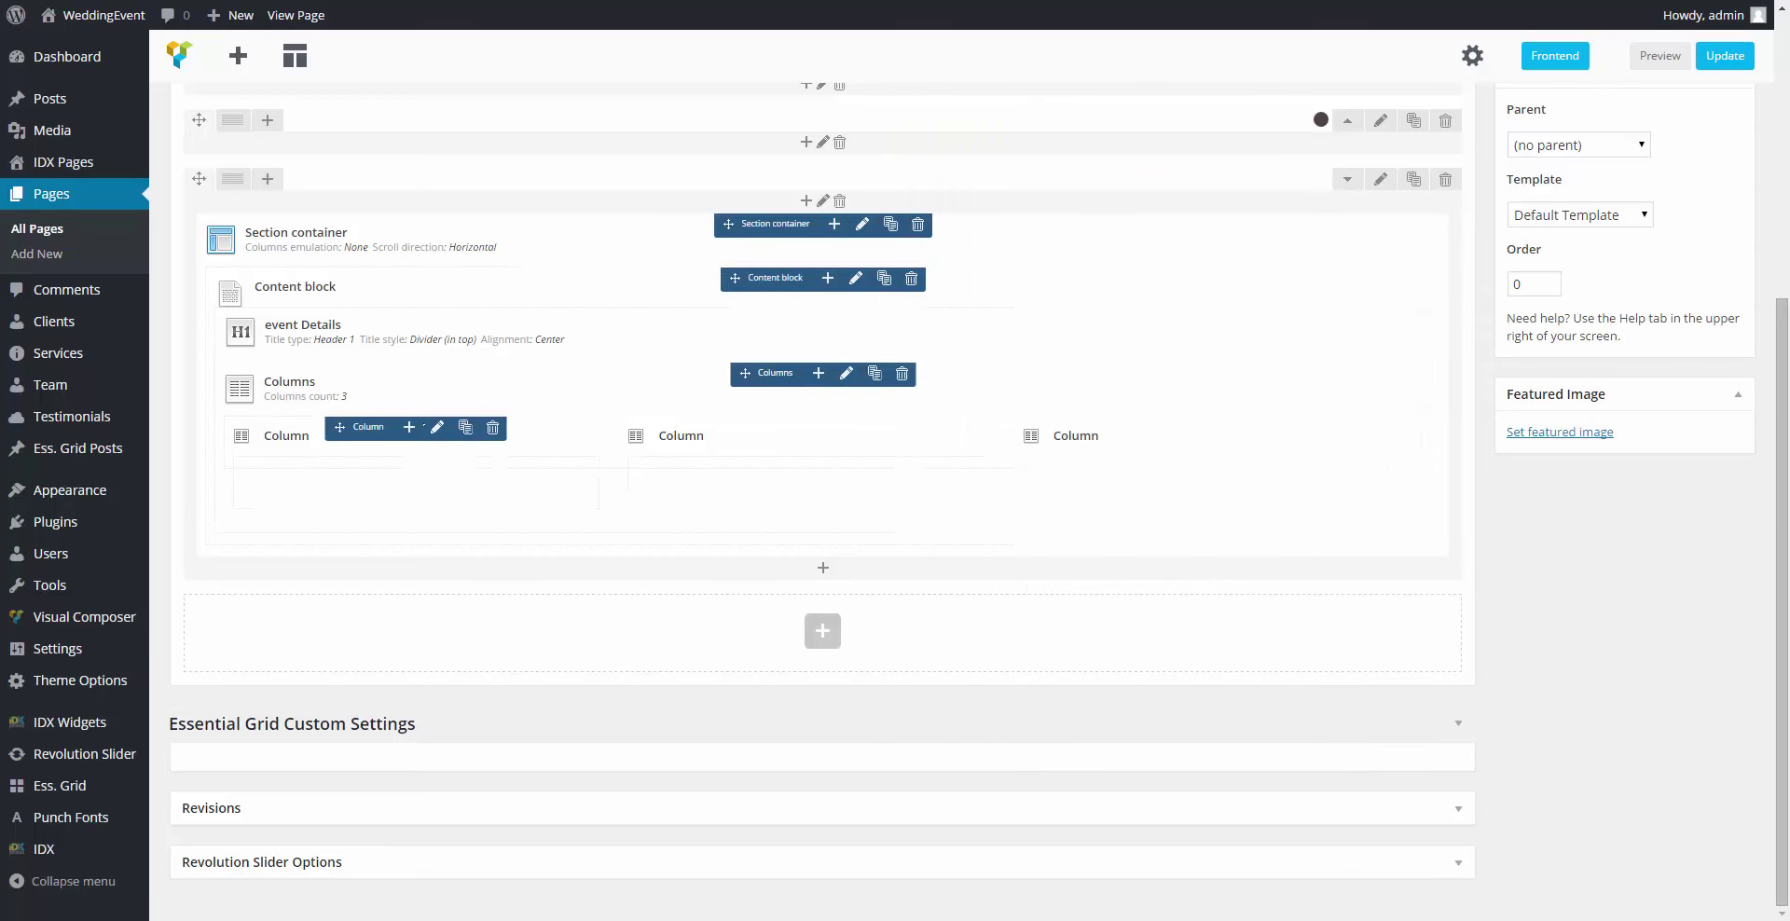
# Step: Add a Popup window element with the element ID gmap1 to the first column
pyautogui.click(412, 424)
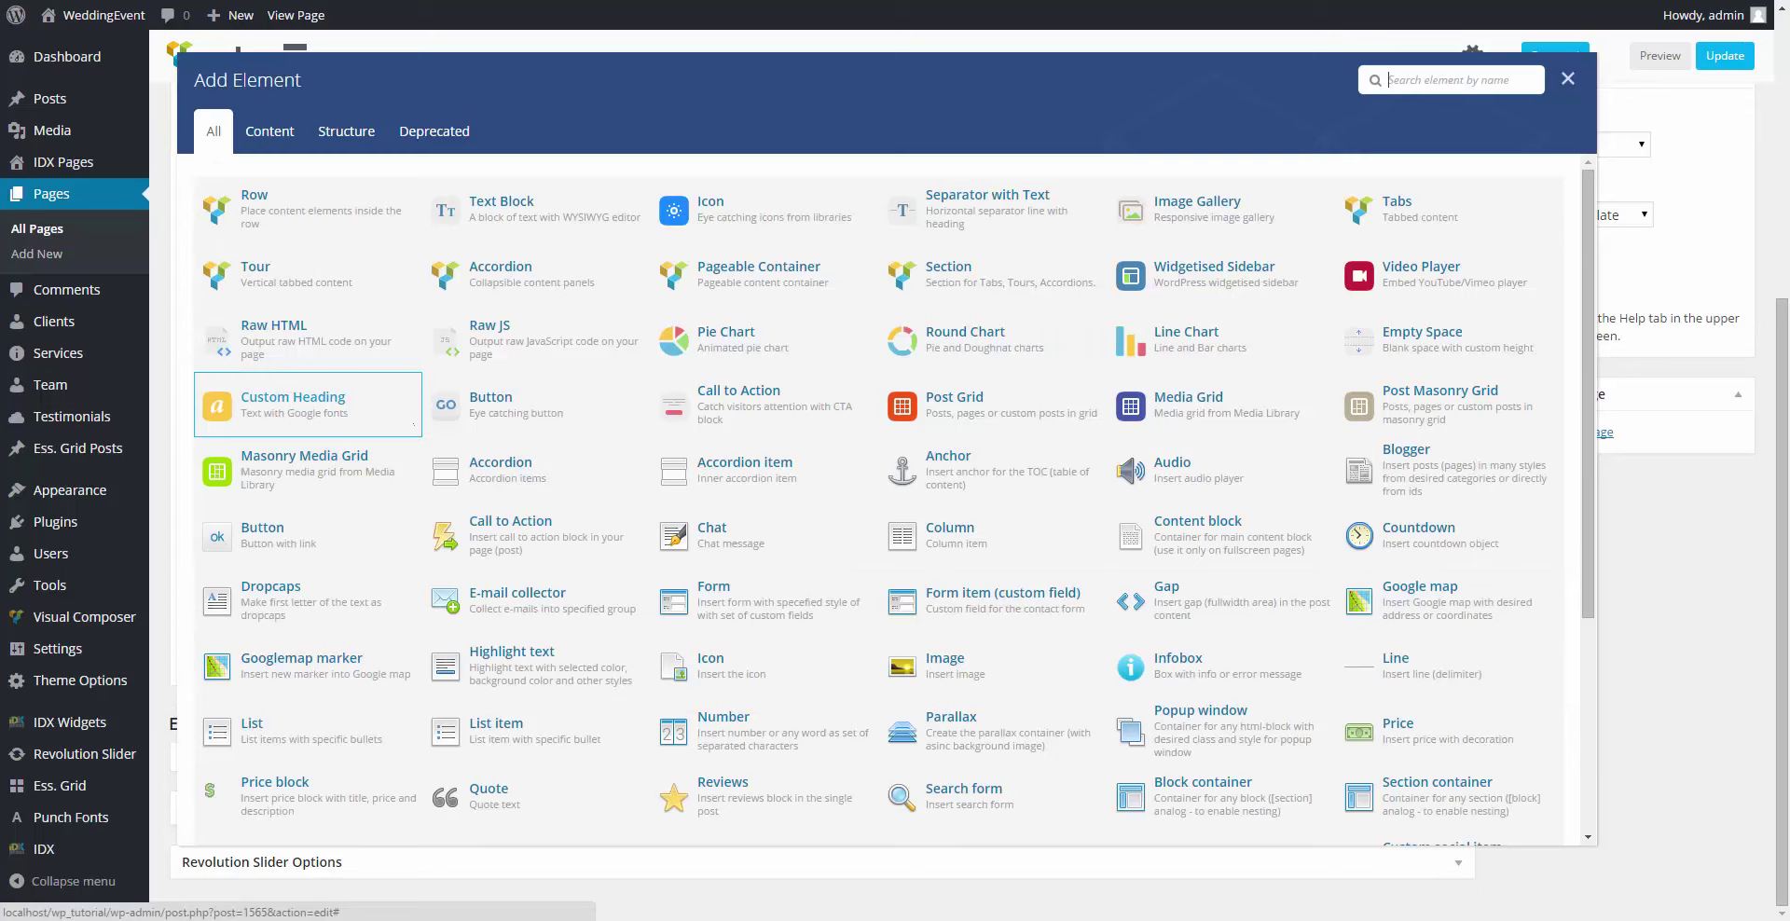
pyautogui.write('pop')
pyautogui.click(359, 207)
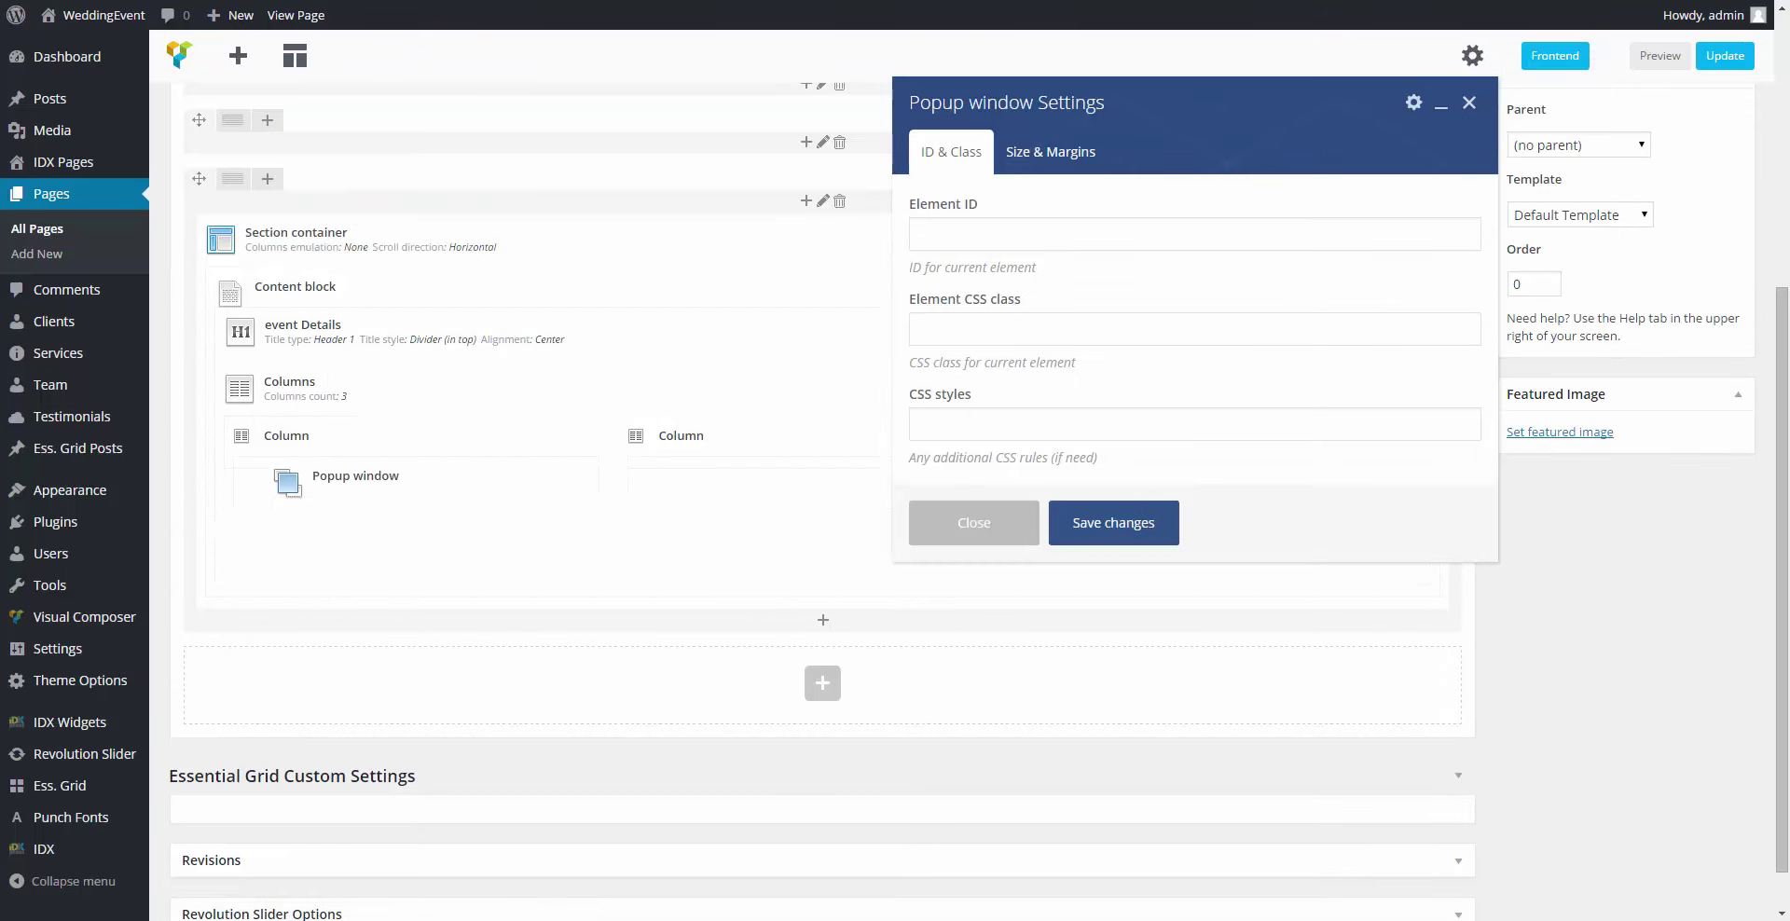
pyautogui.click(979, 233)
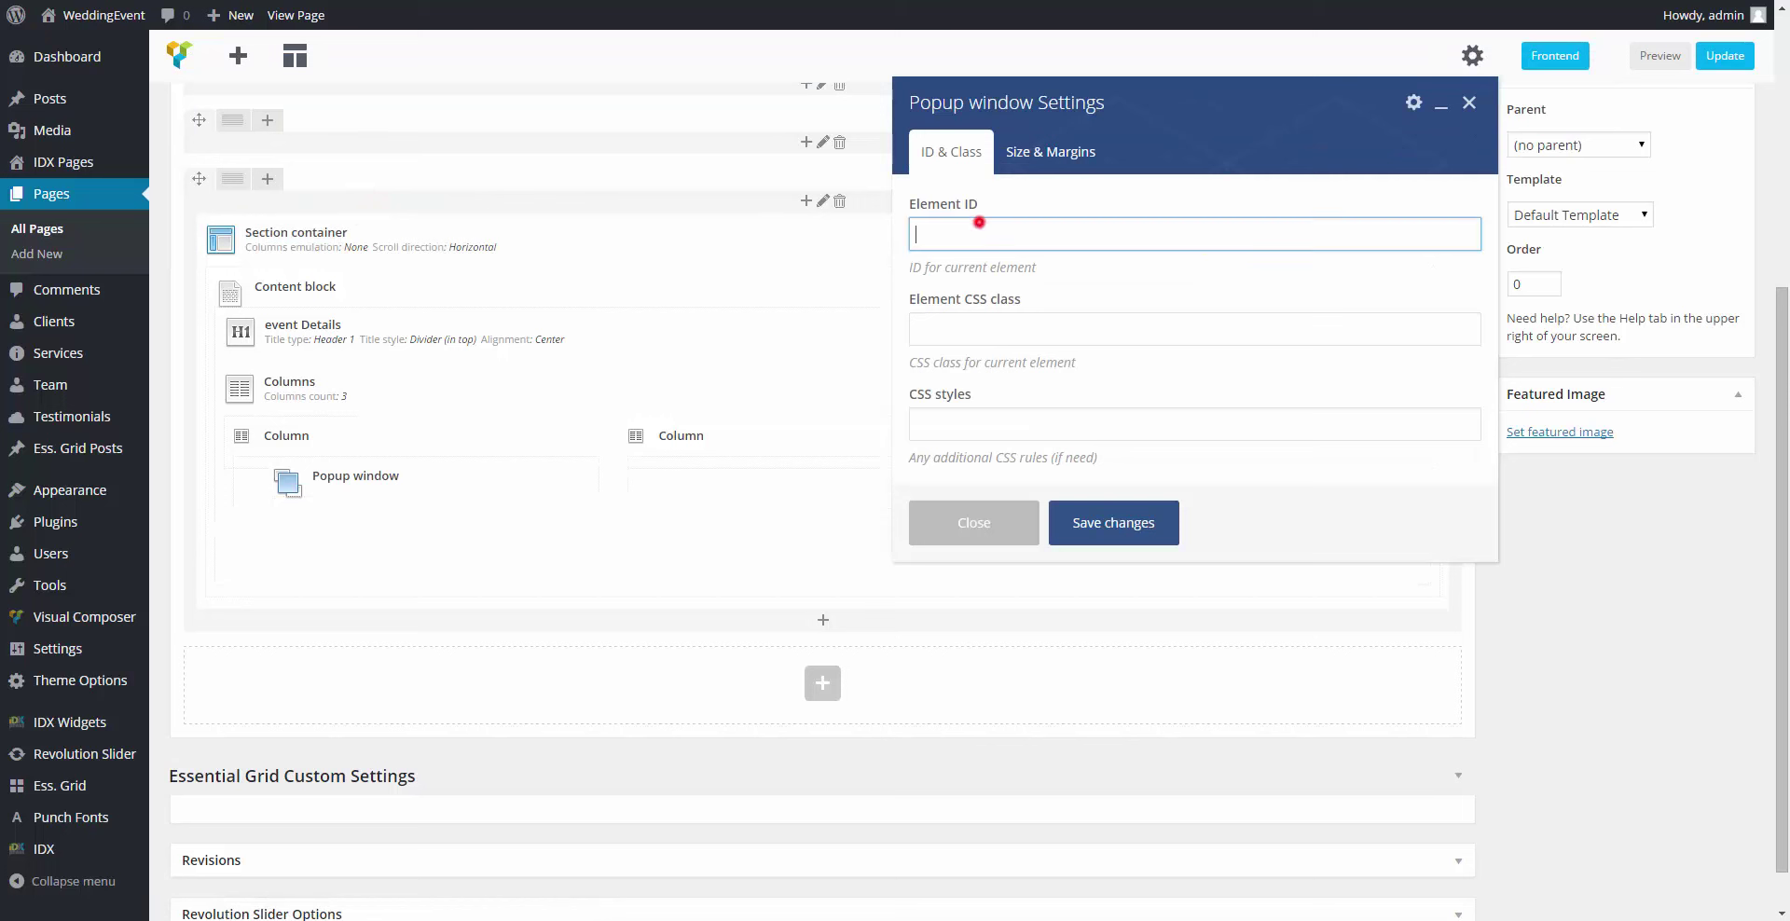
pyautogui.write('gmap1')
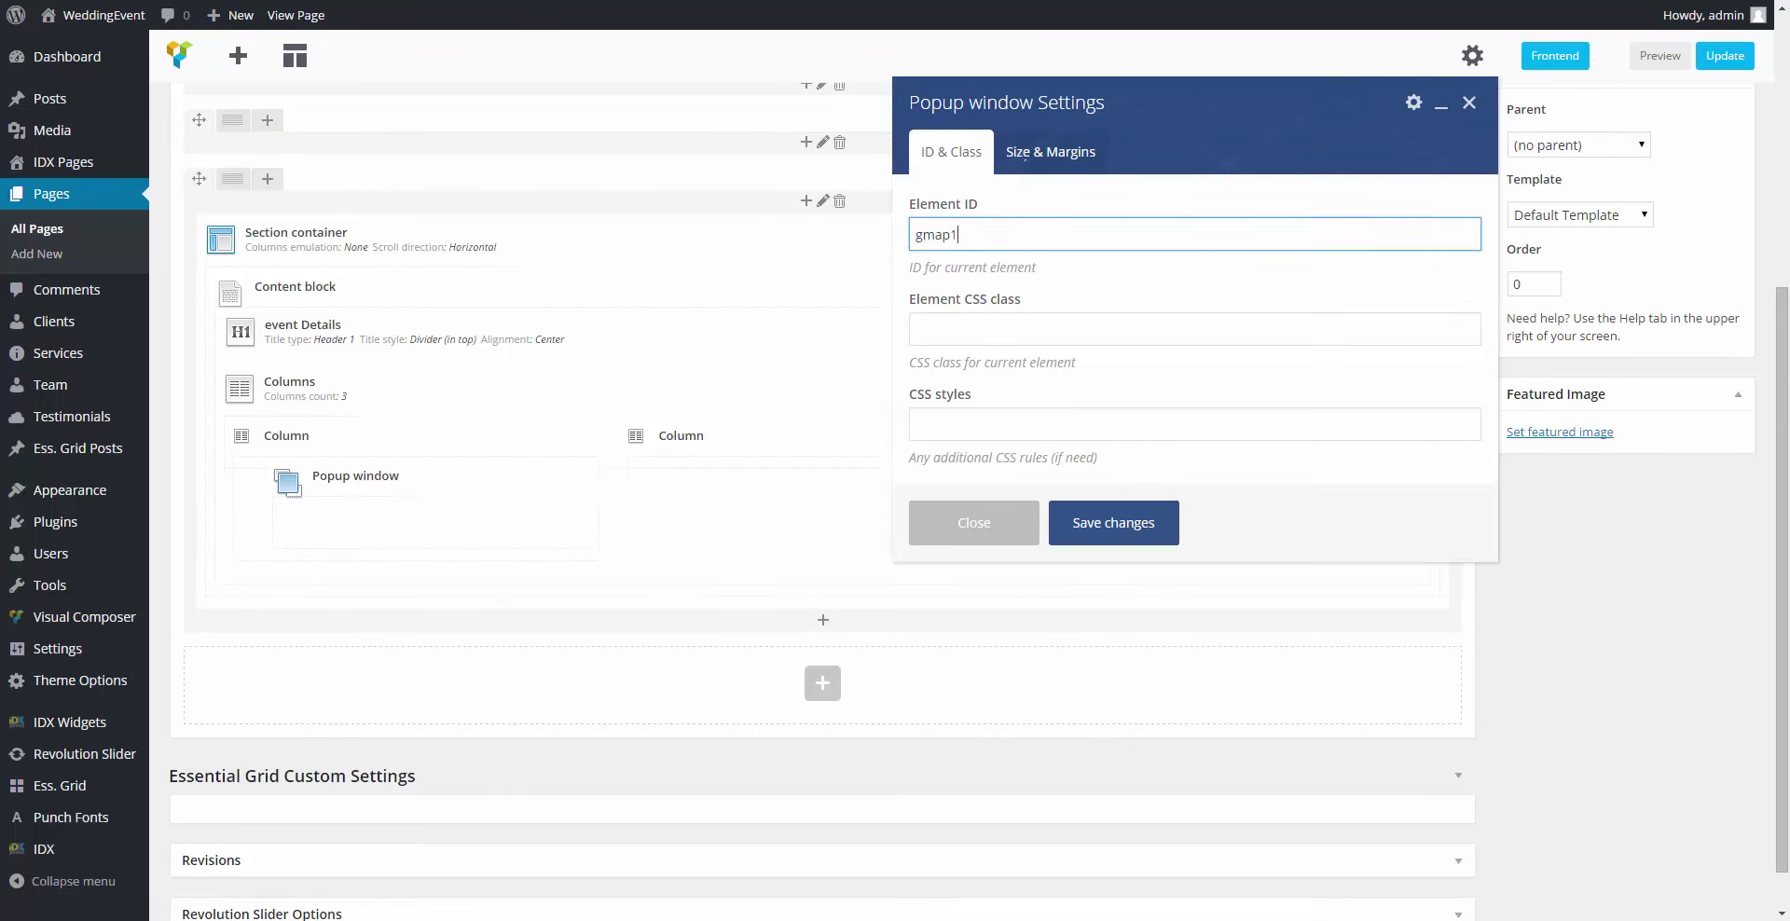
pyautogui.click(1049, 152)
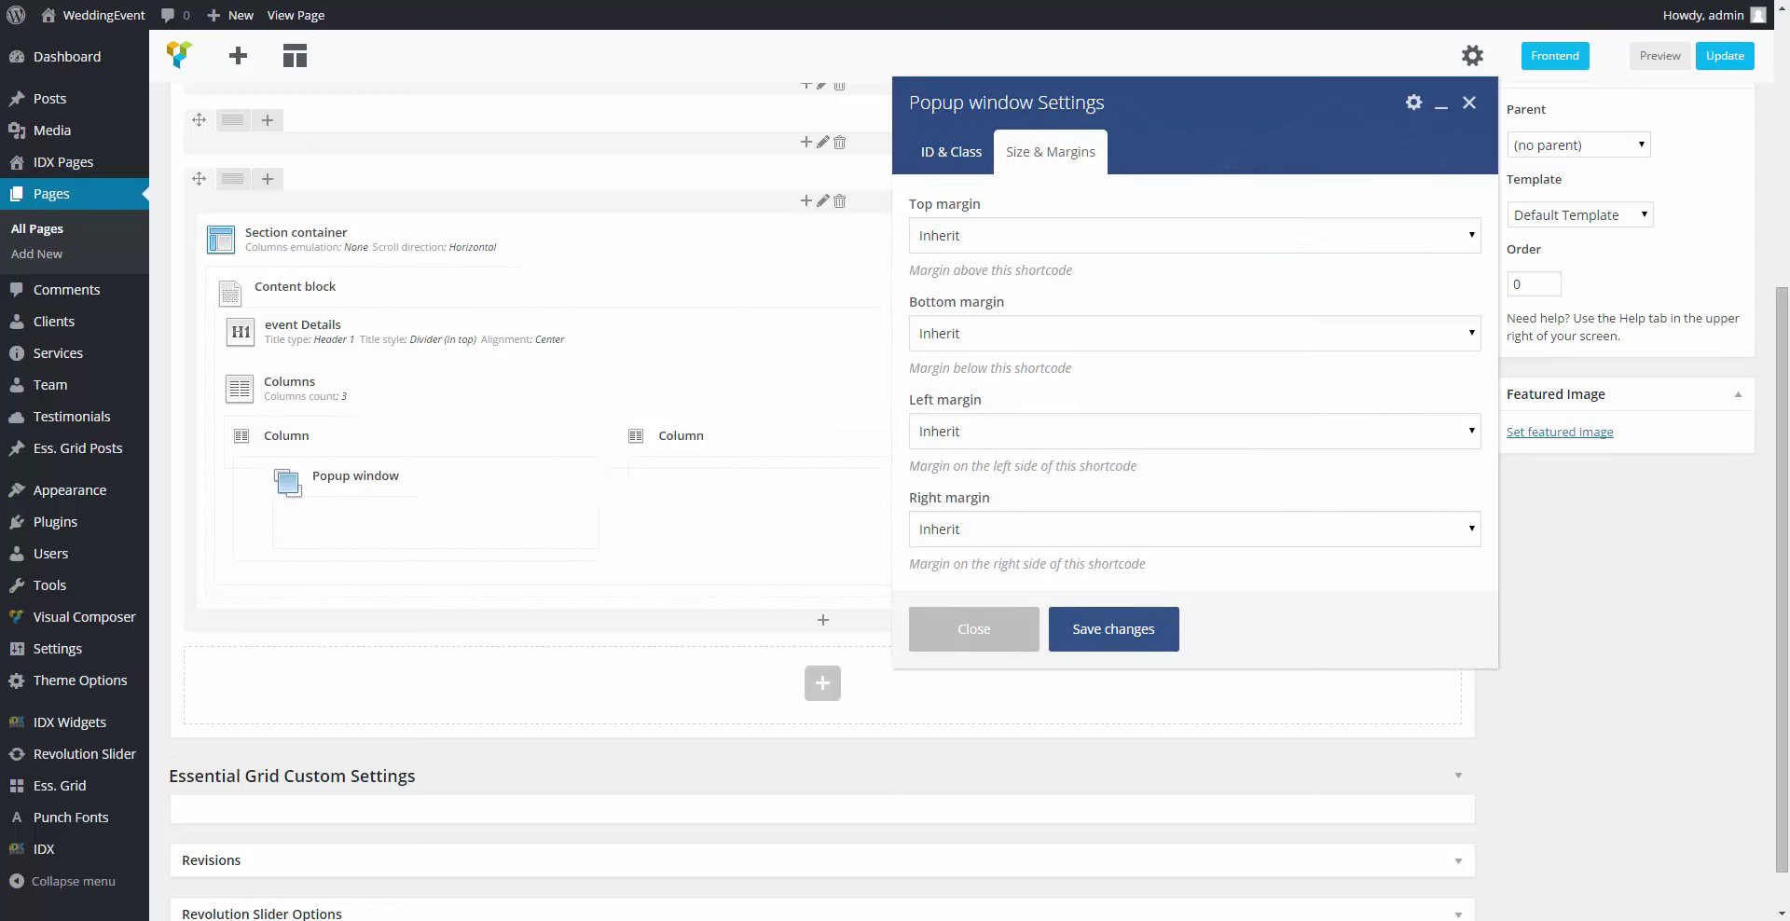
pyautogui.click(1147, 645)
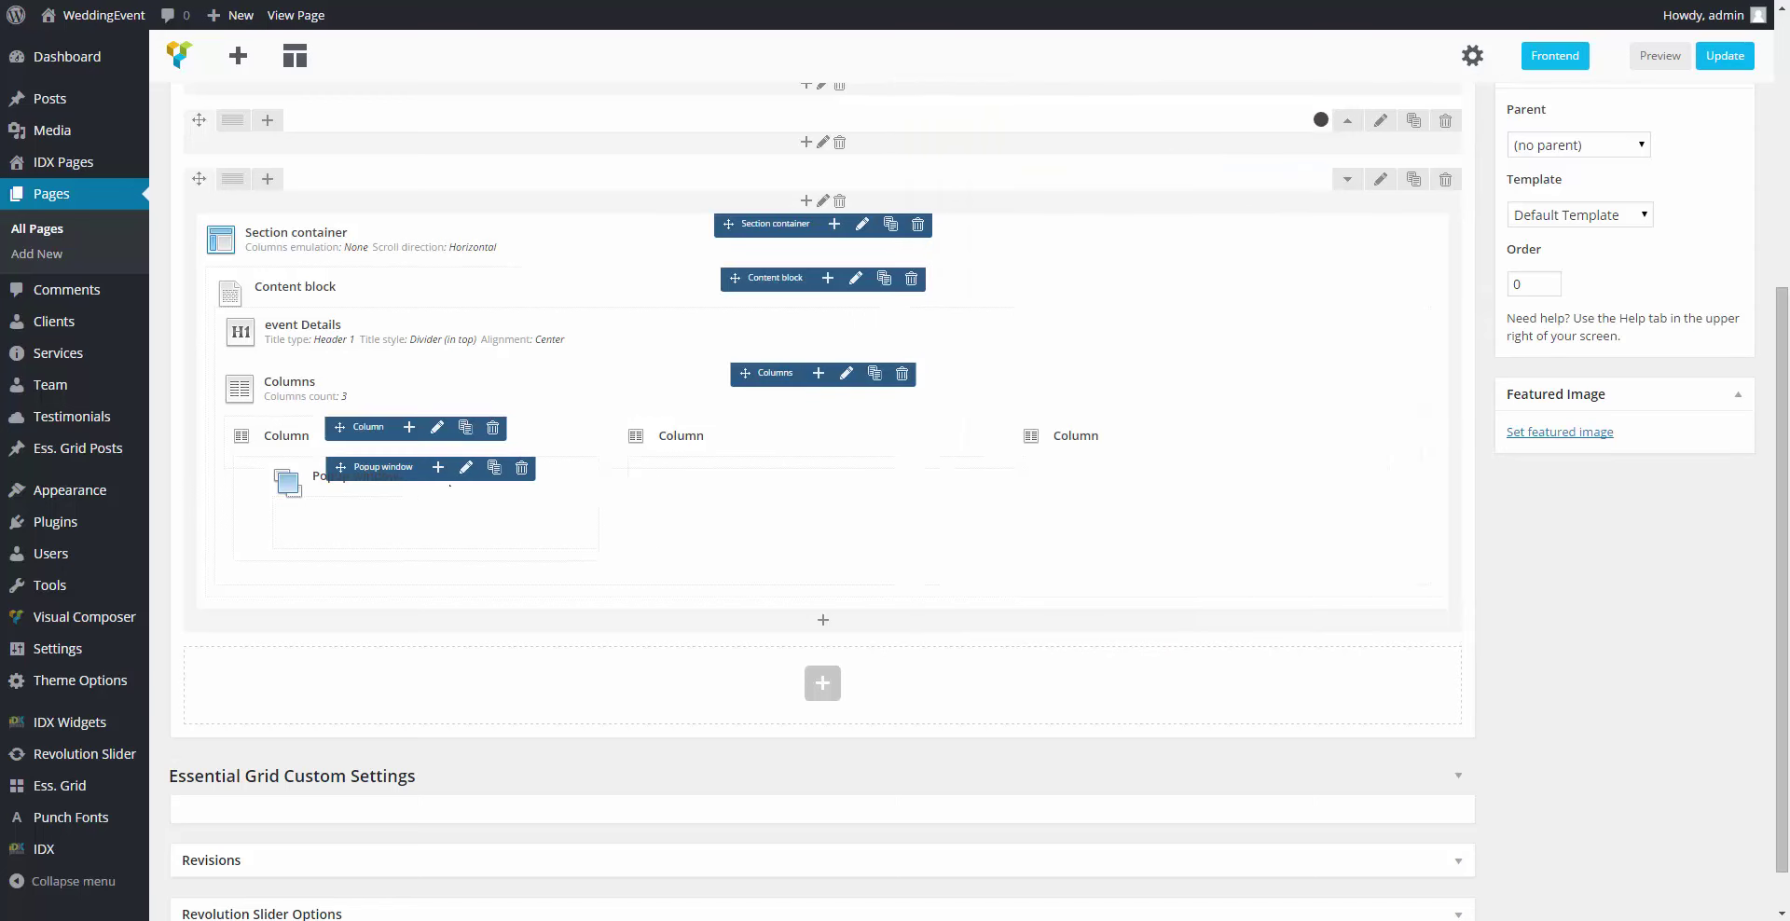
# Step: Add a Google map element inside the popup window and save it with its default settings
pyautogui.click(437, 467)
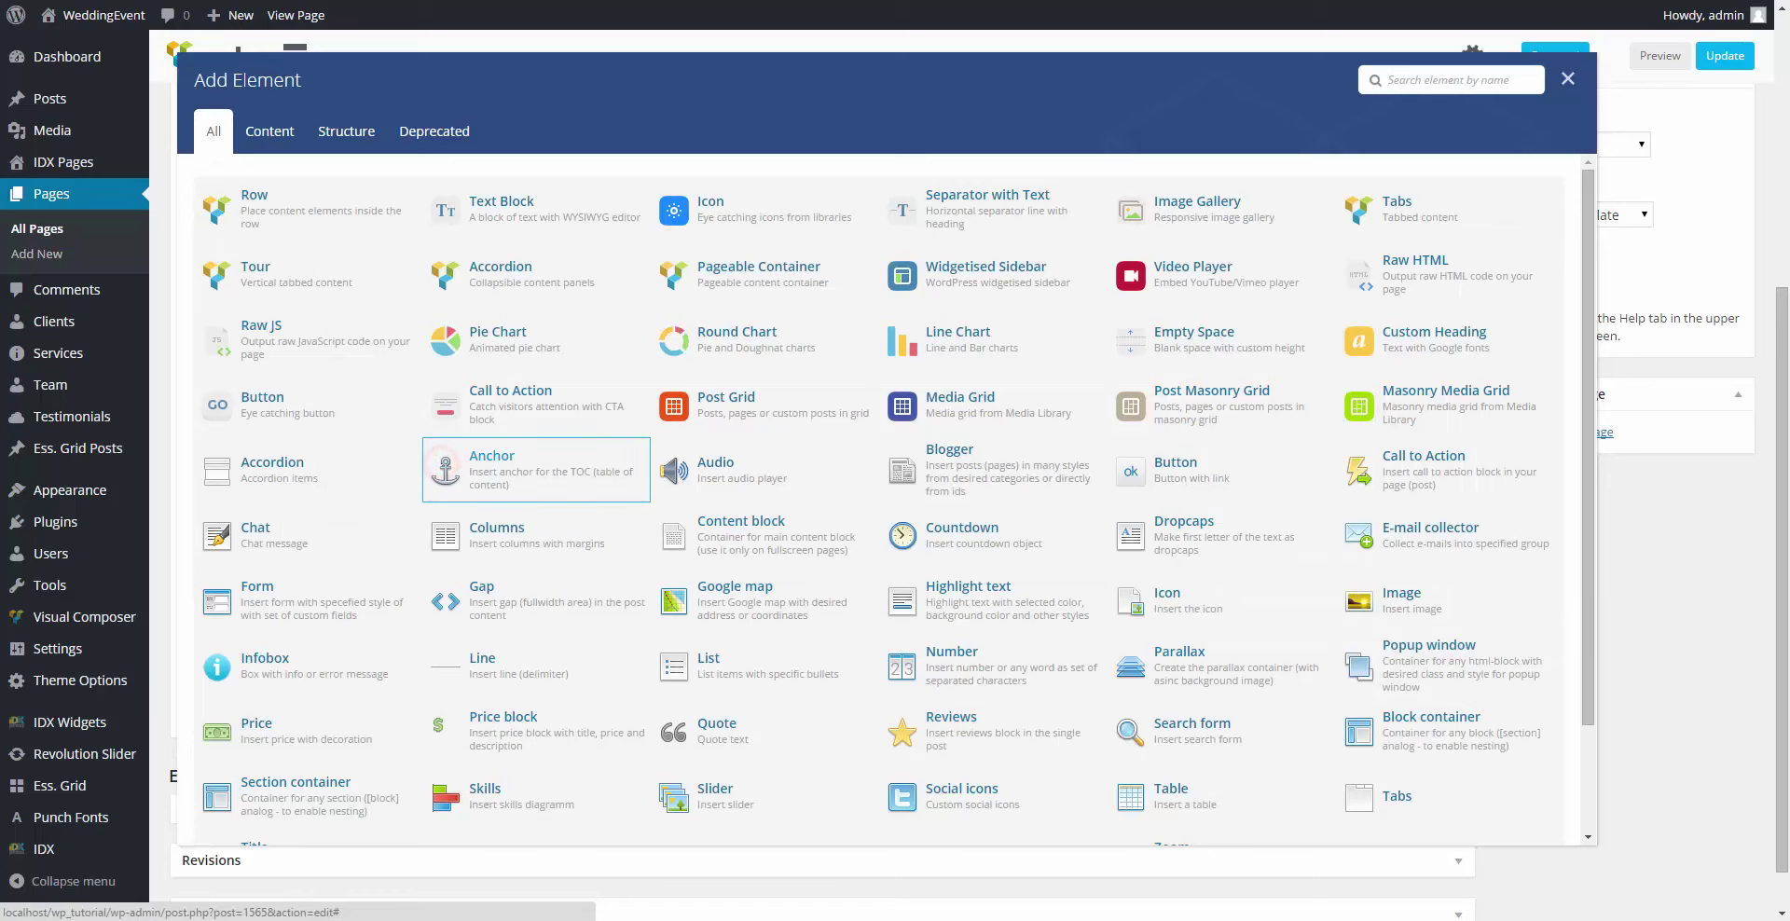
pyautogui.write('goo')
pyautogui.click(511, 201)
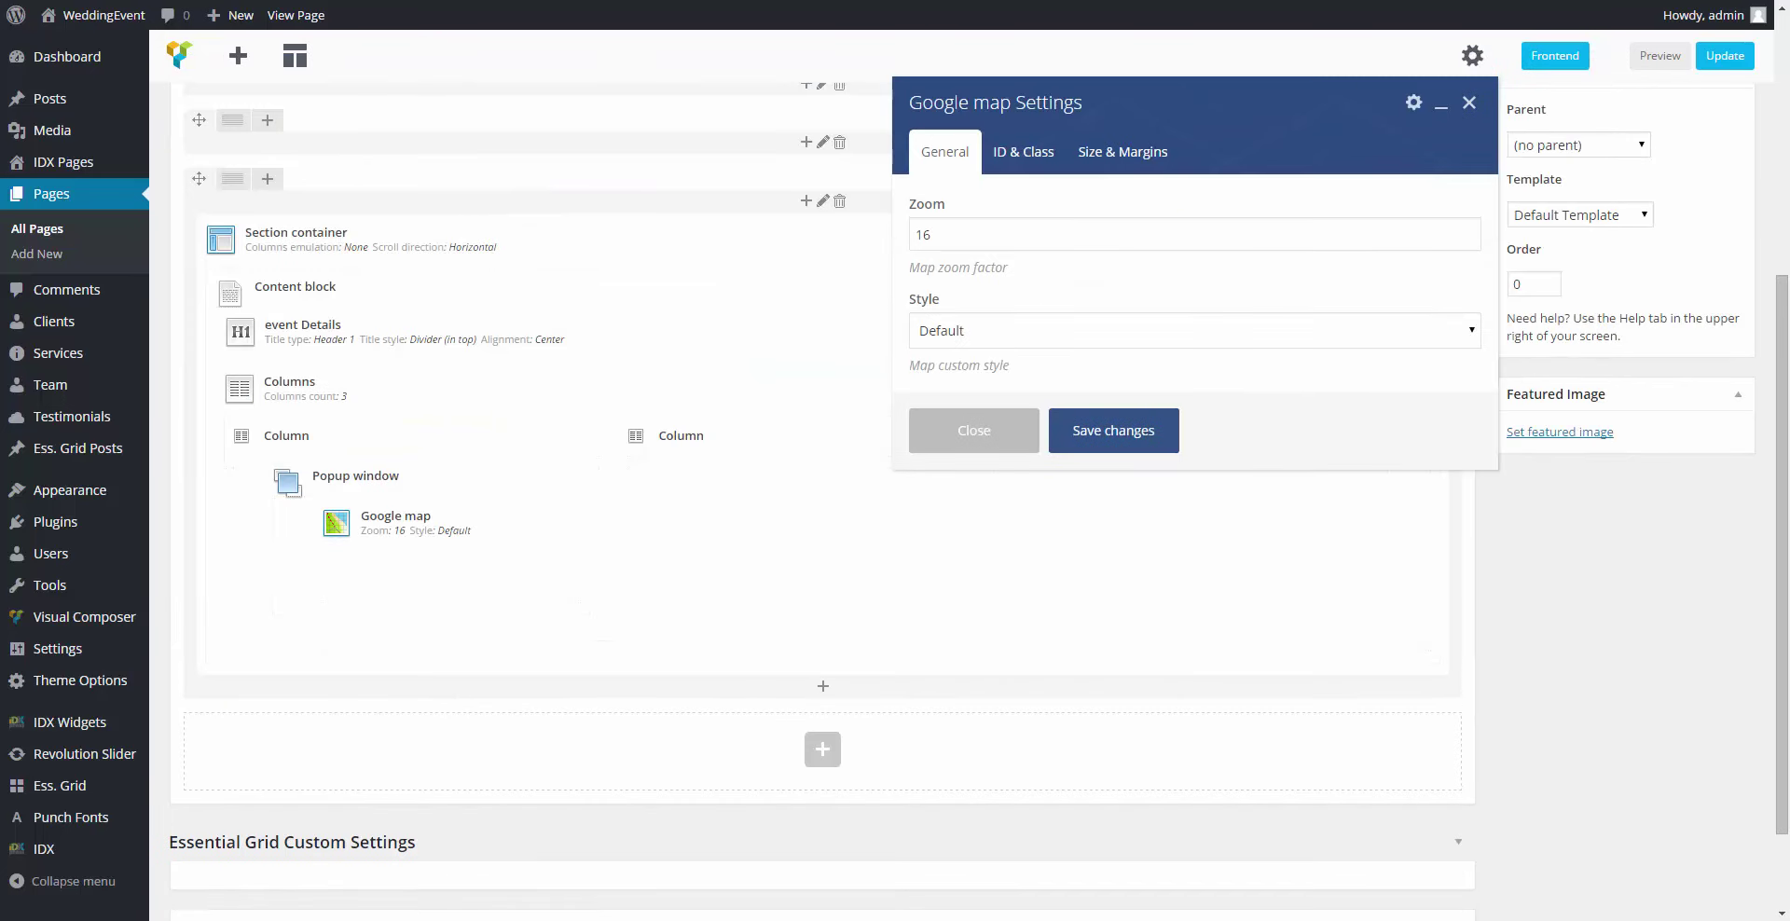
pyautogui.click(1023, 151)
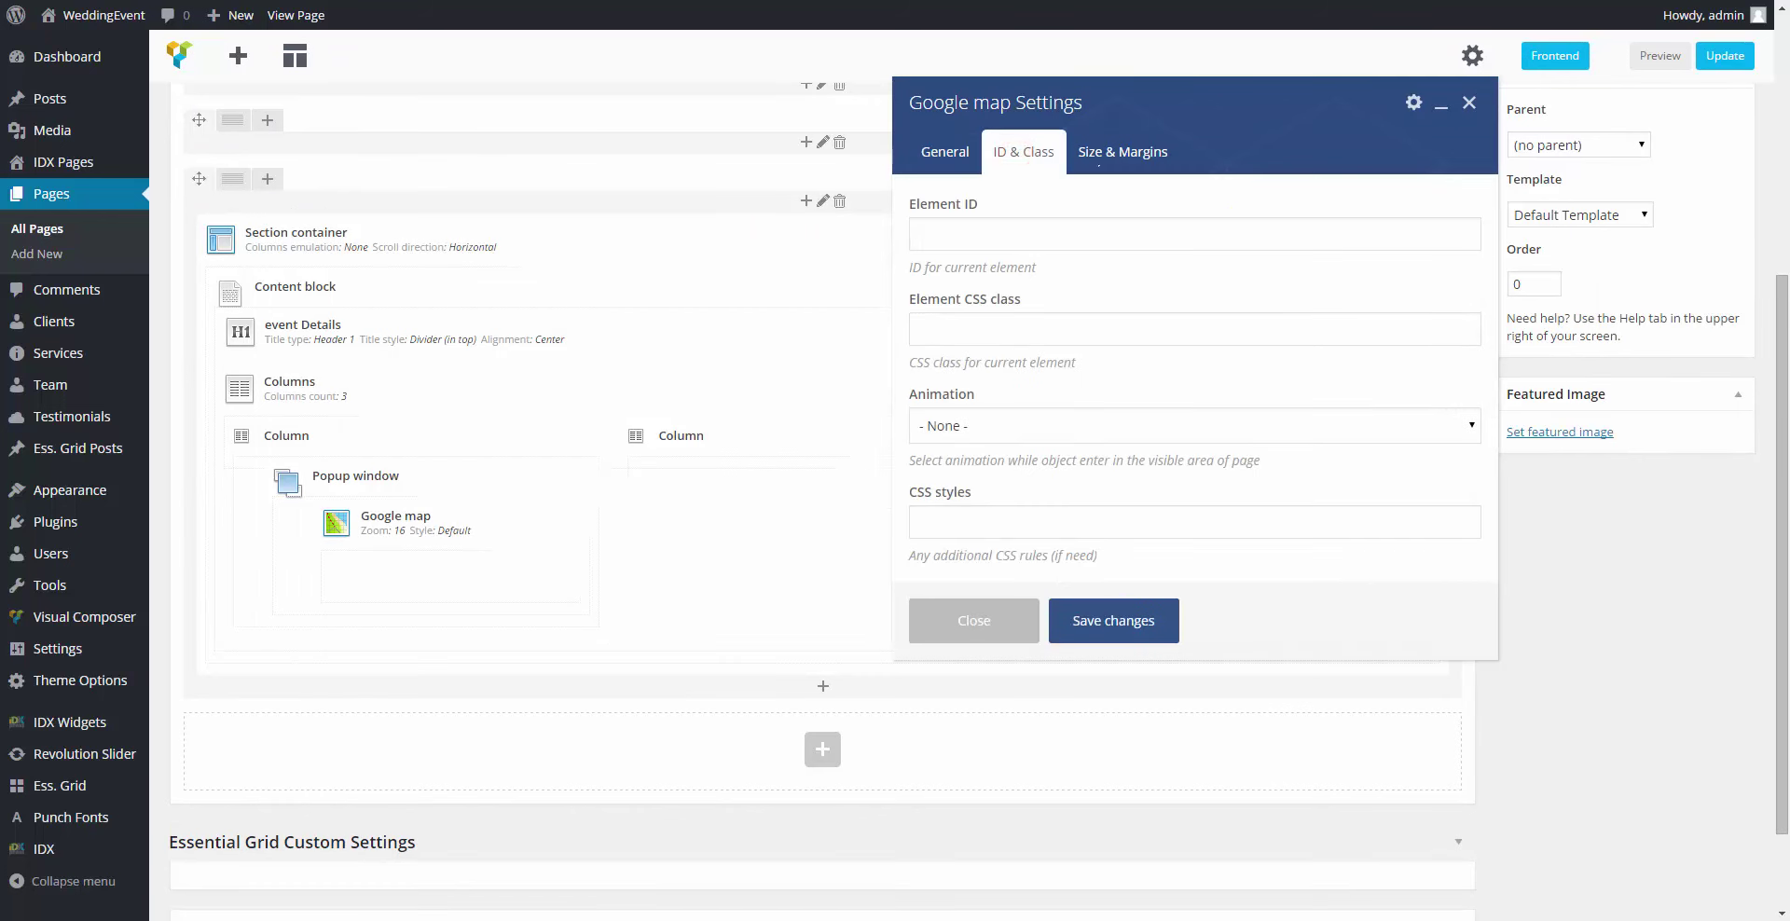
pyautogui.click(1100, 159)
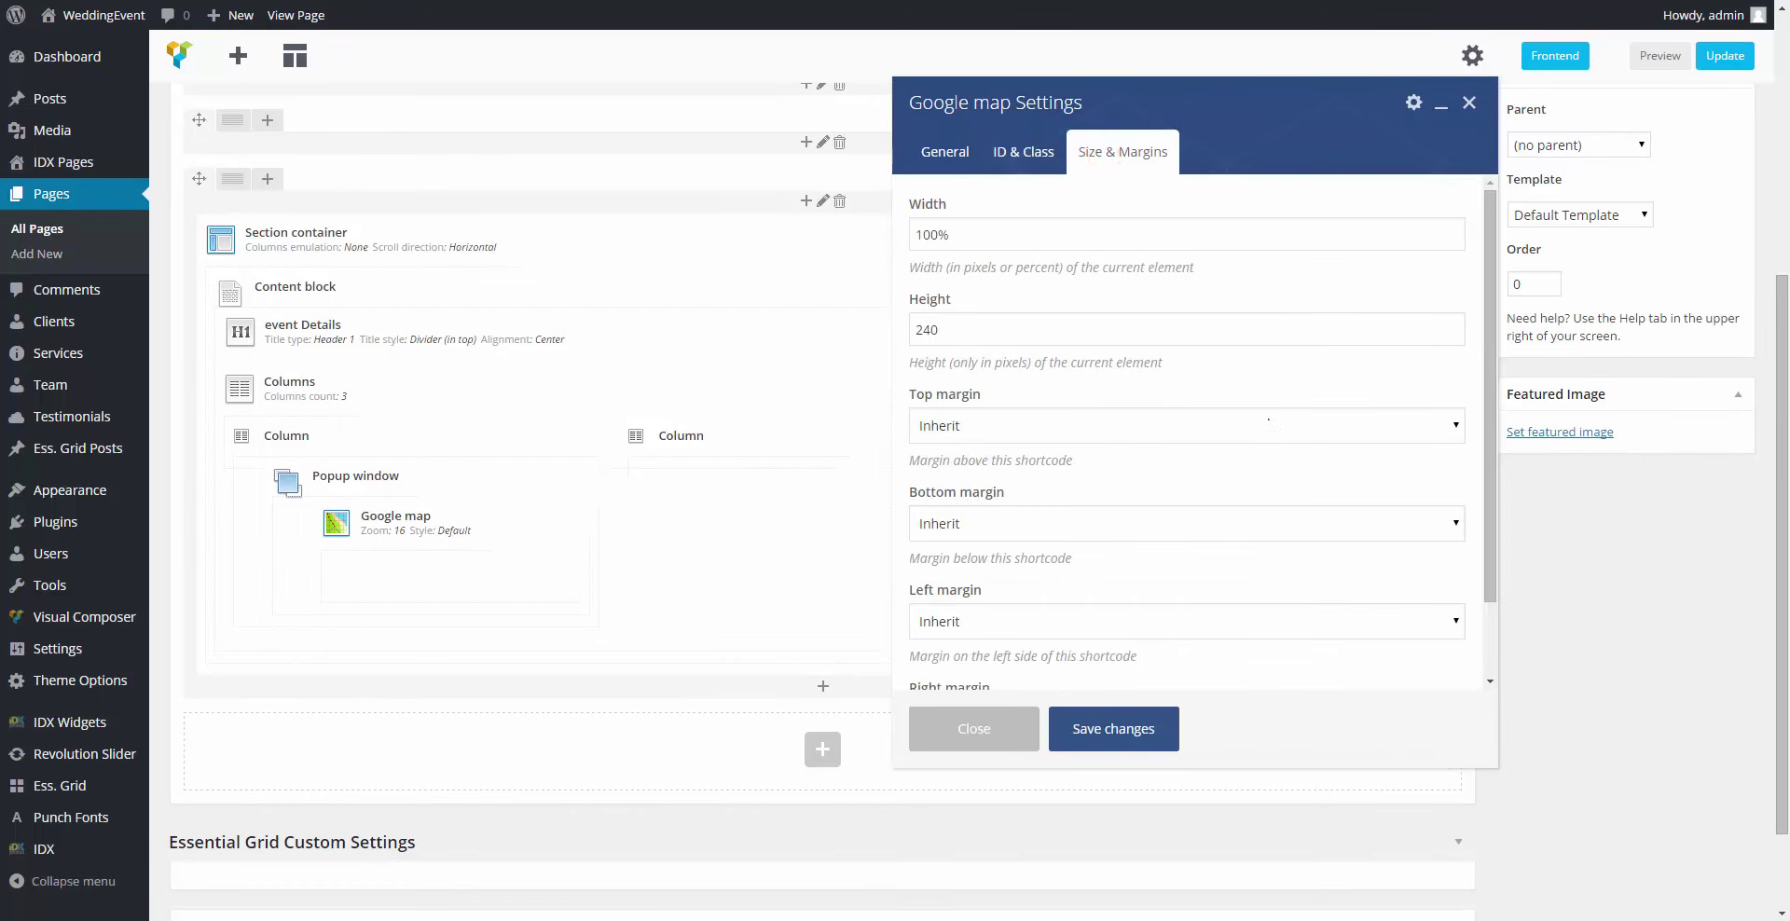
pyautogui.scroll(-1, 1208, 418)
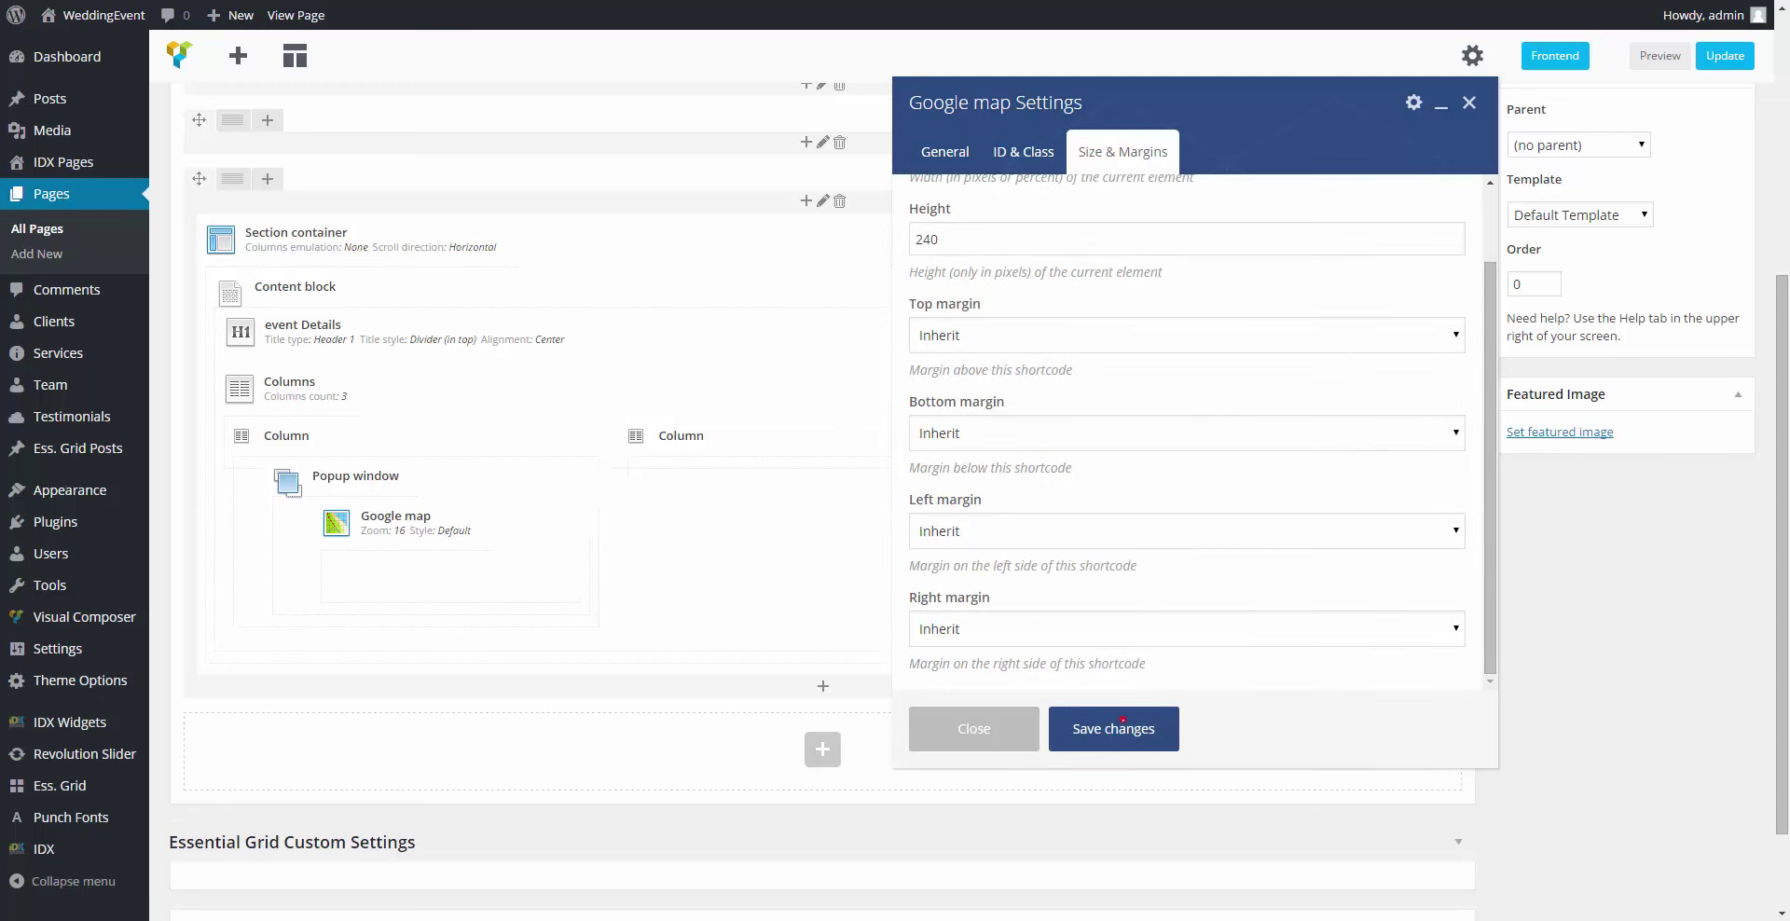
pyautogui.click(1122, 720)
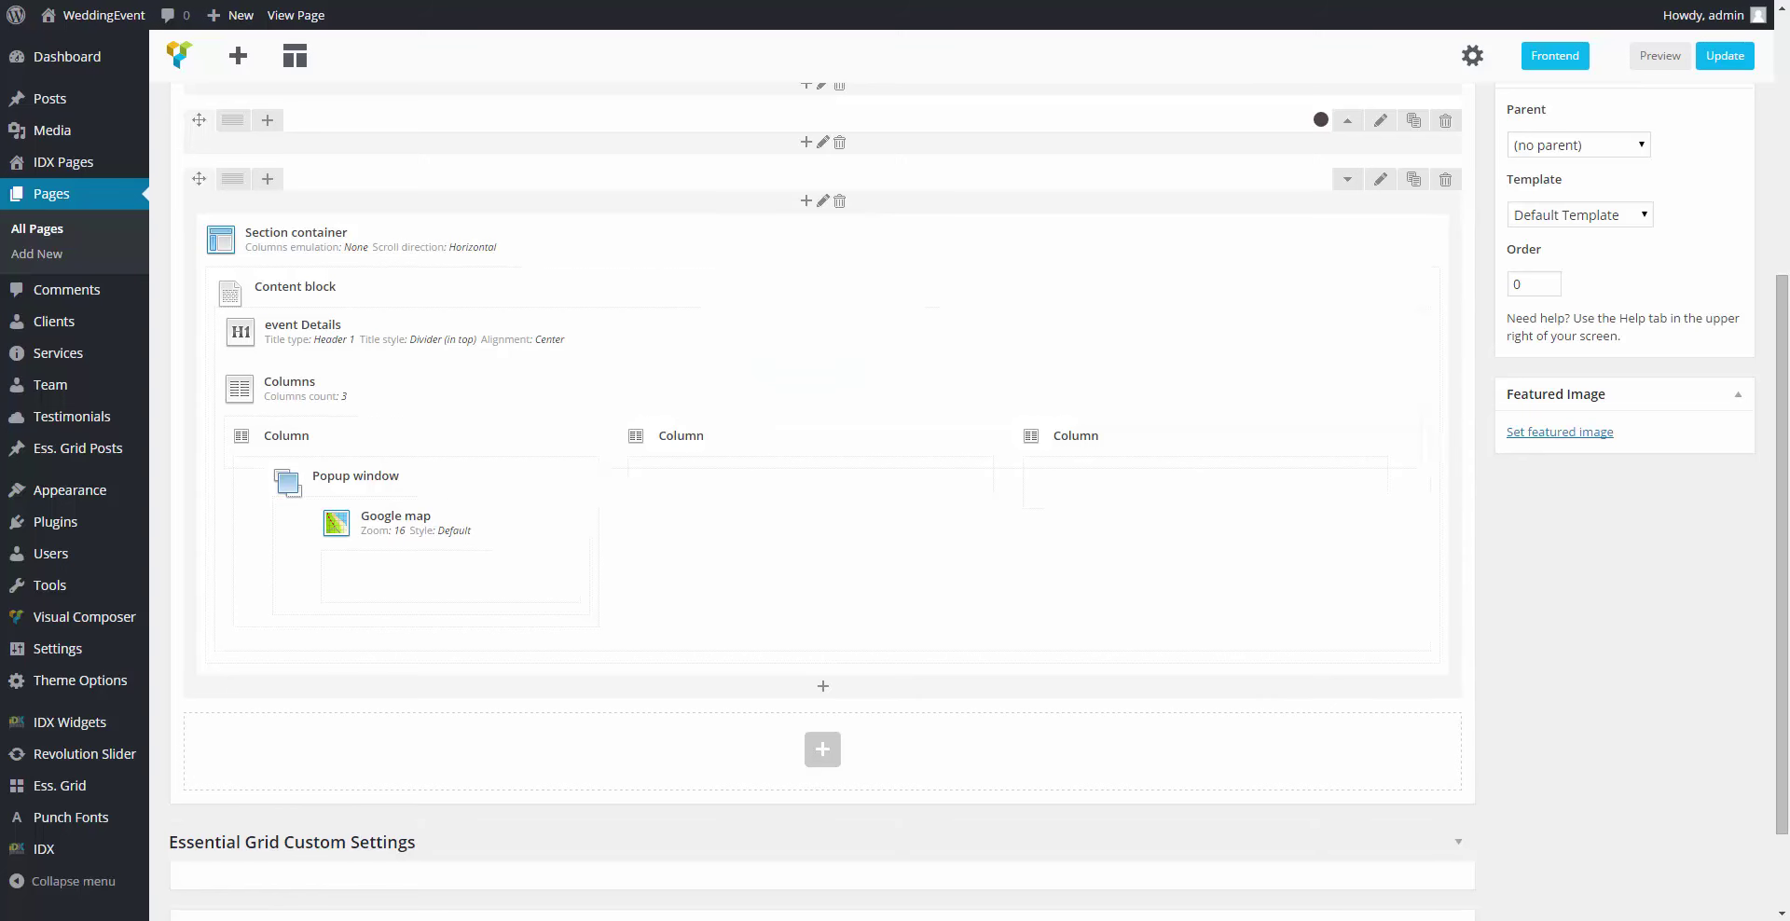
# Step: Insert a Table element into the first column
pyautogui.moveTo(406, 571)
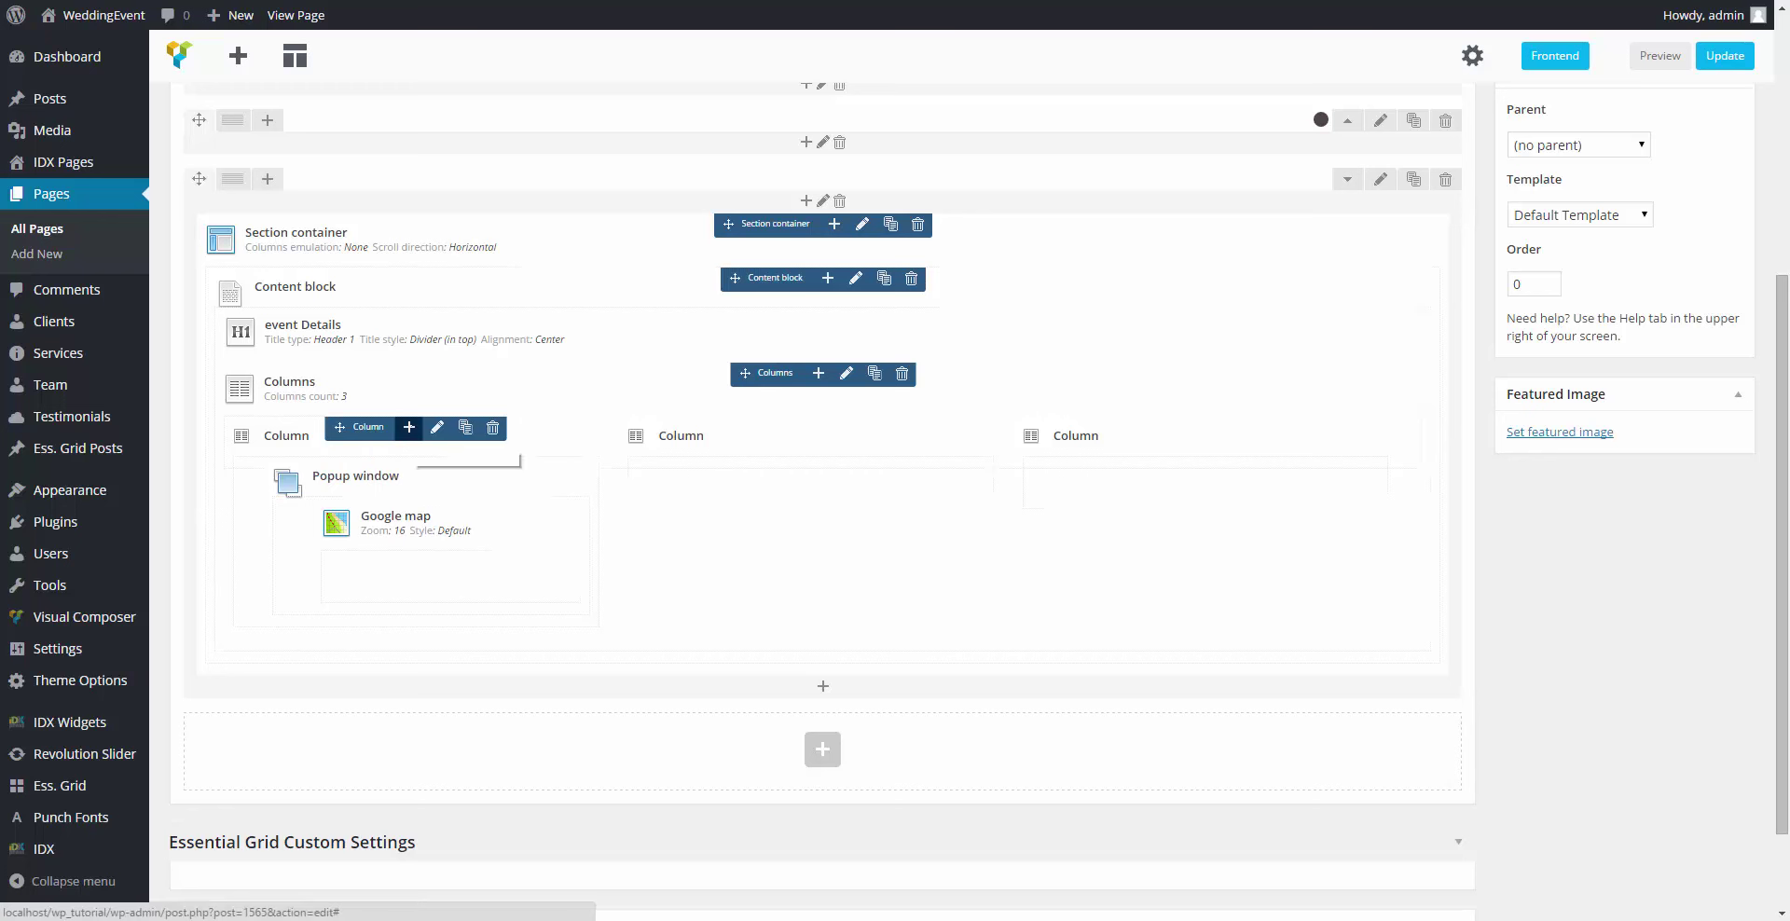
pyautogui.click(409, 427)
pyautogui.write('tab')
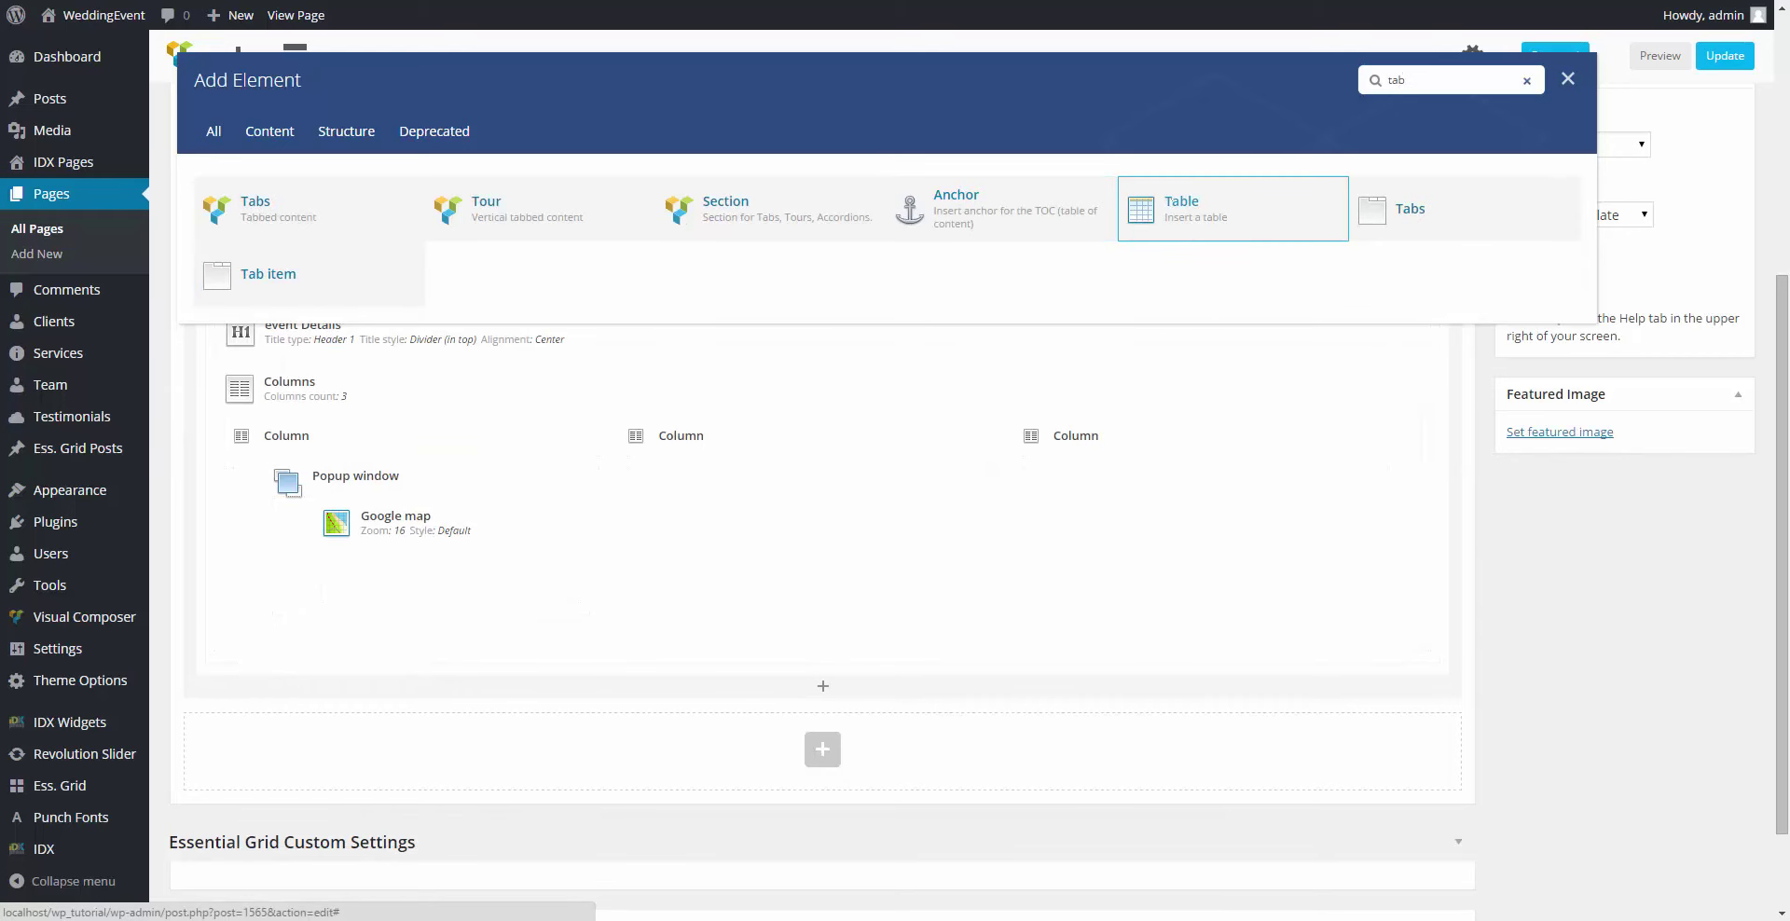
pyautogui.click(1174, 199)
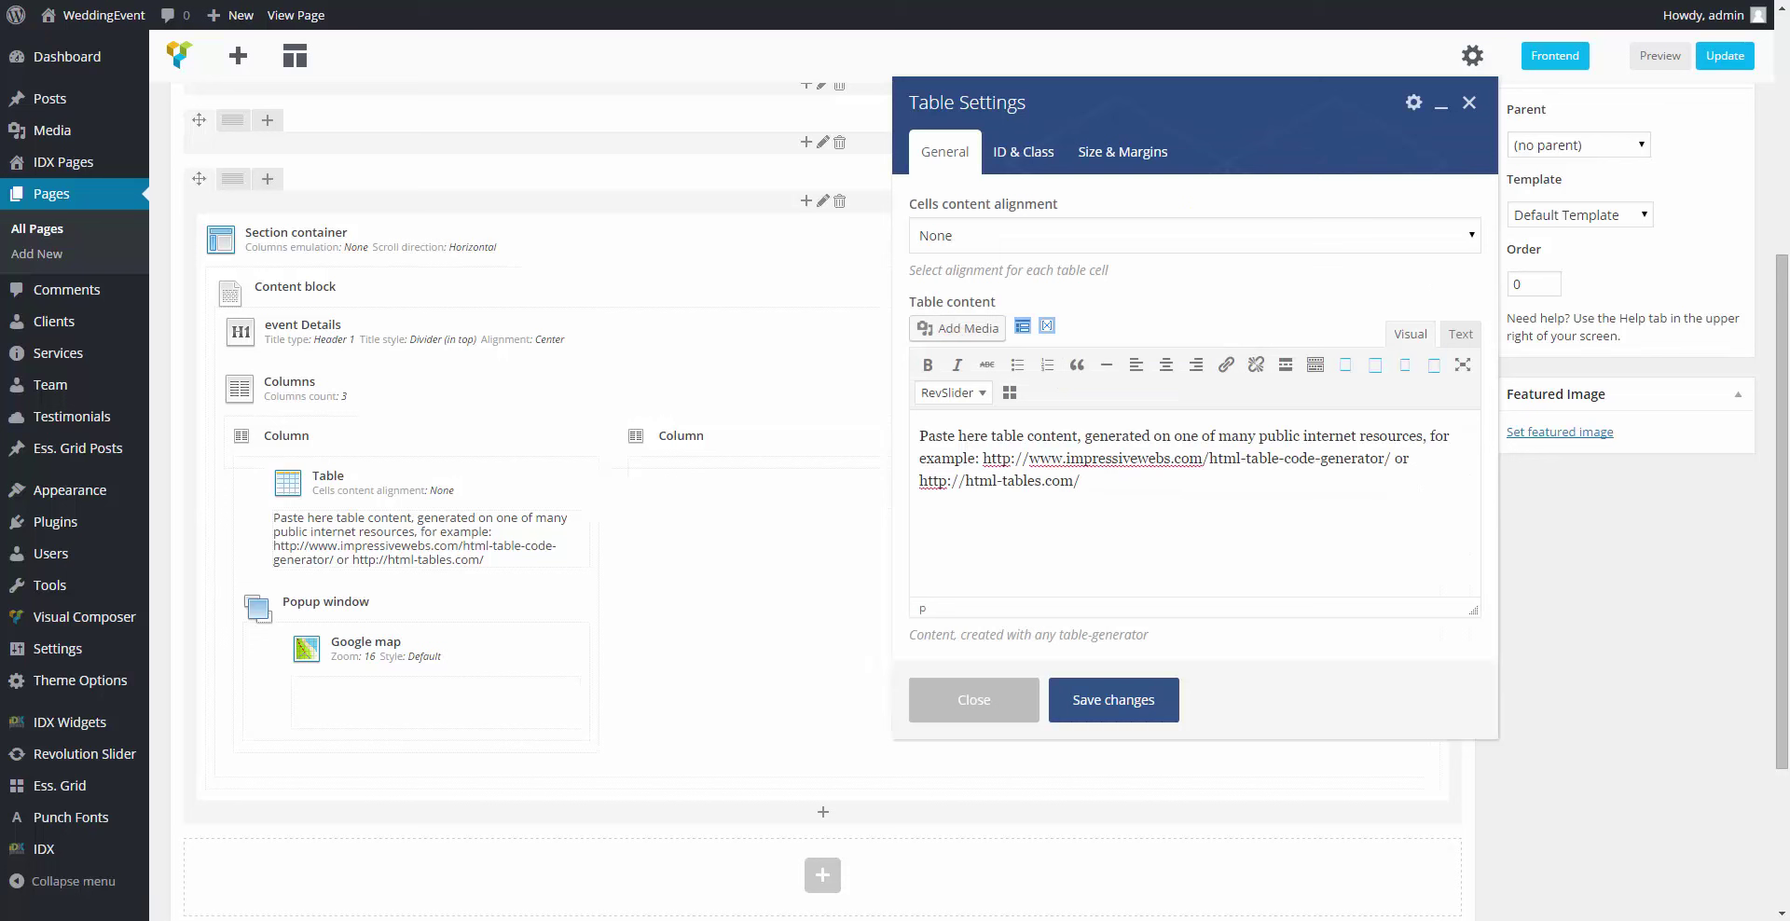
# Step: Replace the table's placeholder content with the copied HTML of the Ceremony details table and save the settings
pyautogui.click(1460, 334)
pyautogui.click(1222, 490)
pyautogui.hotkey('ctrl', 'a')
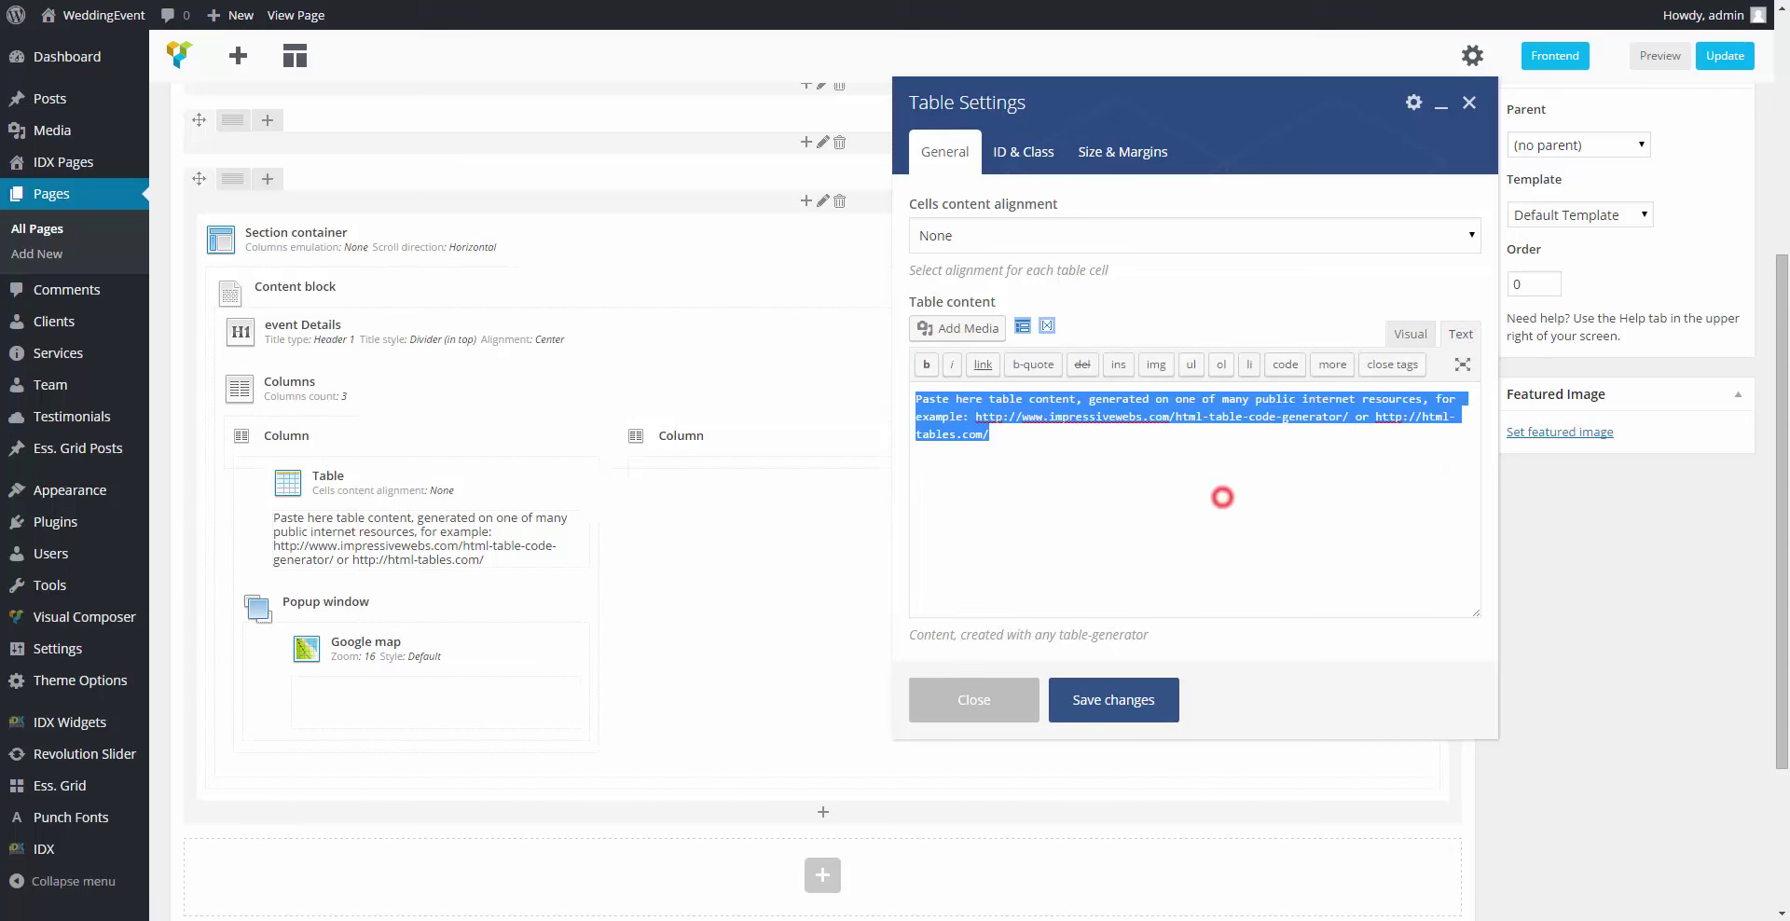
pyautogui.hotkey('ctrl', 'v')
pyautogui.click(1410, 333)
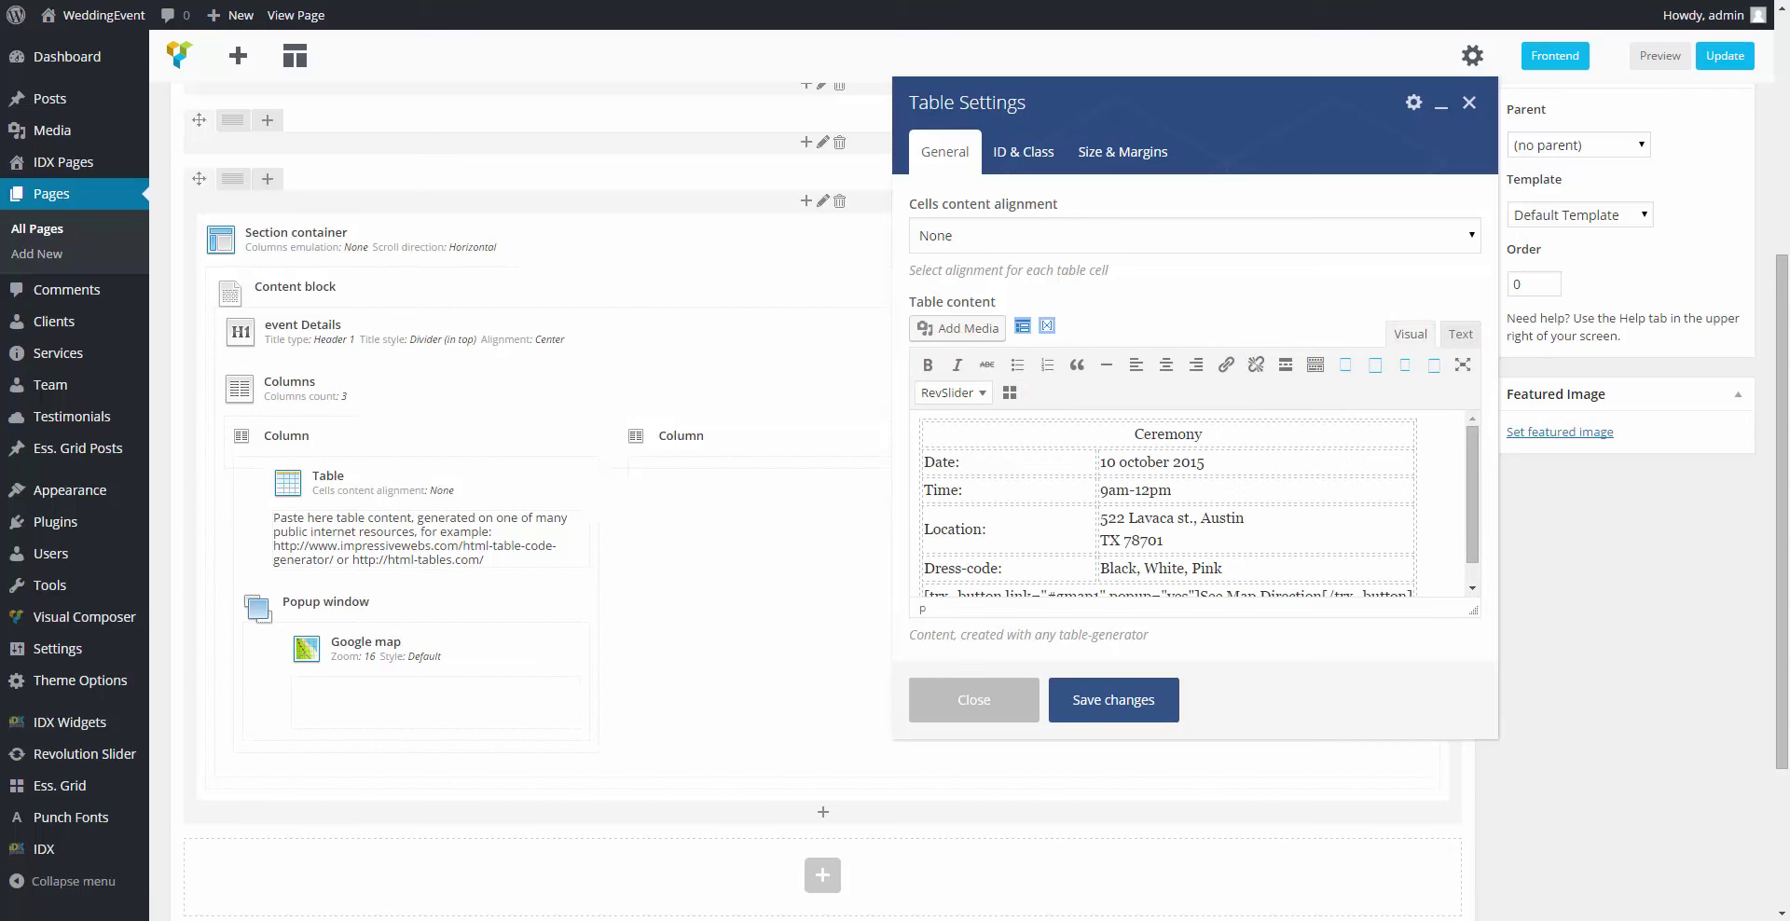
pyautogui.click(1024, 151)
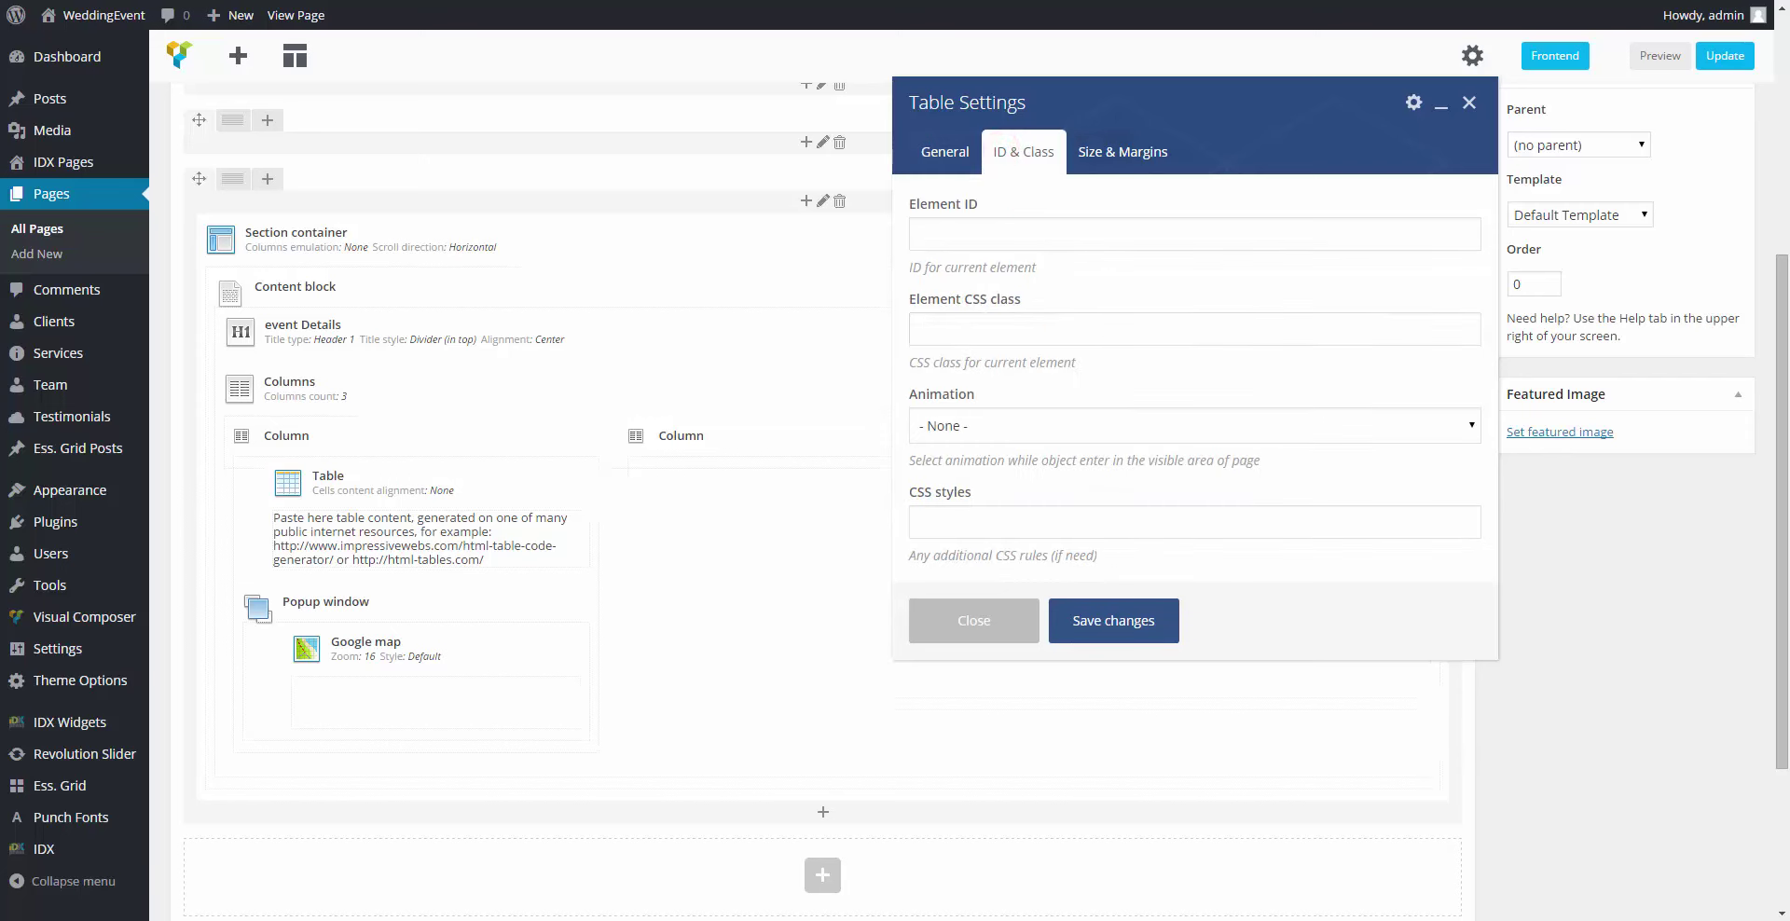
pyautogui.click(1119, 154)
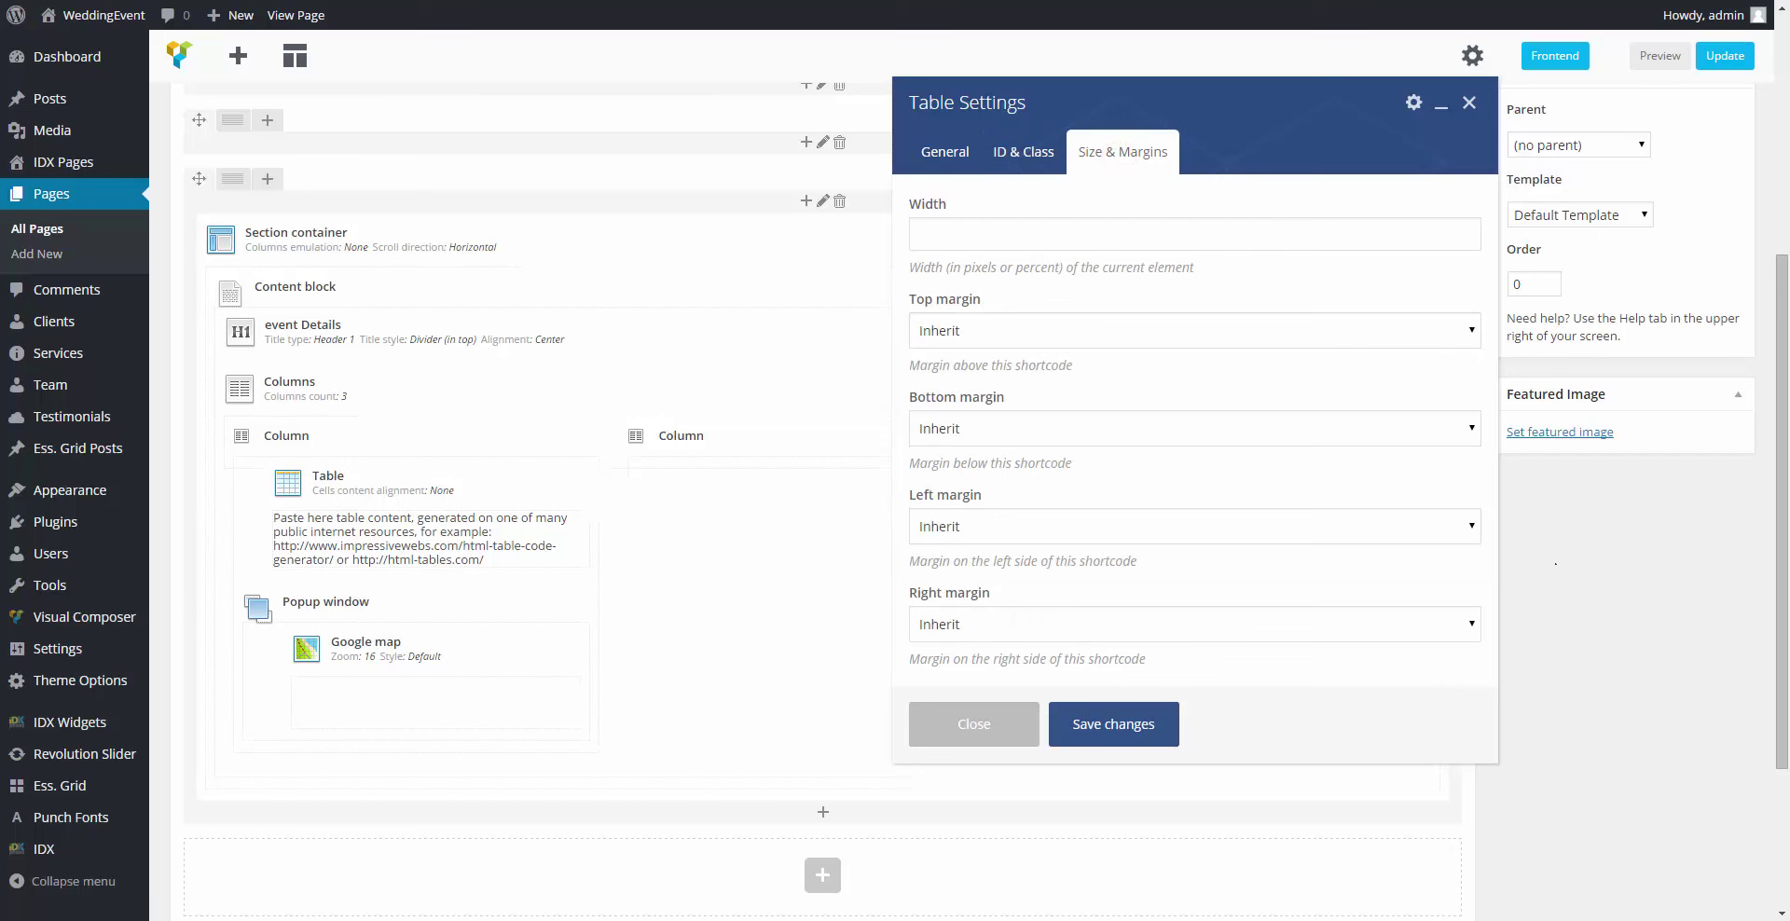
pyautogui.click(1116, 721)
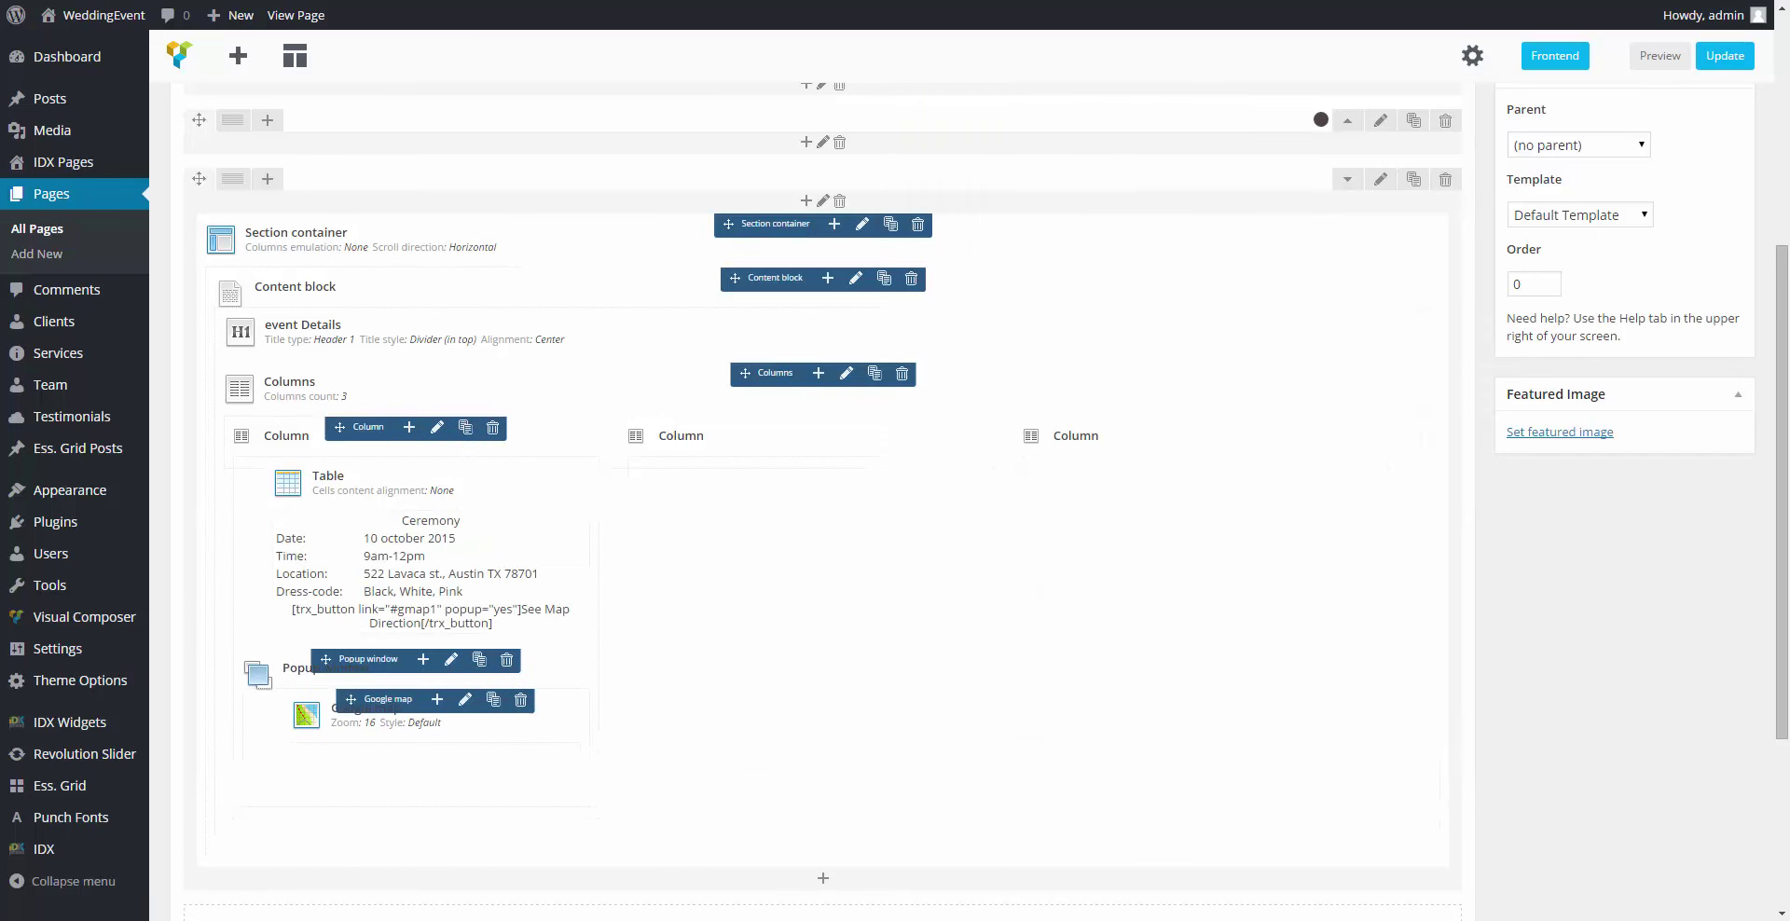
# Step: Move the popup window above the table in the first column and duplicate the Ceremony table
pyautogui.moveTo(359, 467)
pyautogui.mouseDown()
pyautogui.moveTo(391, 503)
pyautogui.moveTo(387, 573)
pyautogui.moveTo(279, 637)
pyautogui.moveTo(259, 743)
pyautogui.moveTo(252, 679)
pyautogui.moveTo(259, 657)
pyautogui.moveTo(266, 719)
pyautogui.moveTo(295, 486)
pyautogui.mouseUp()
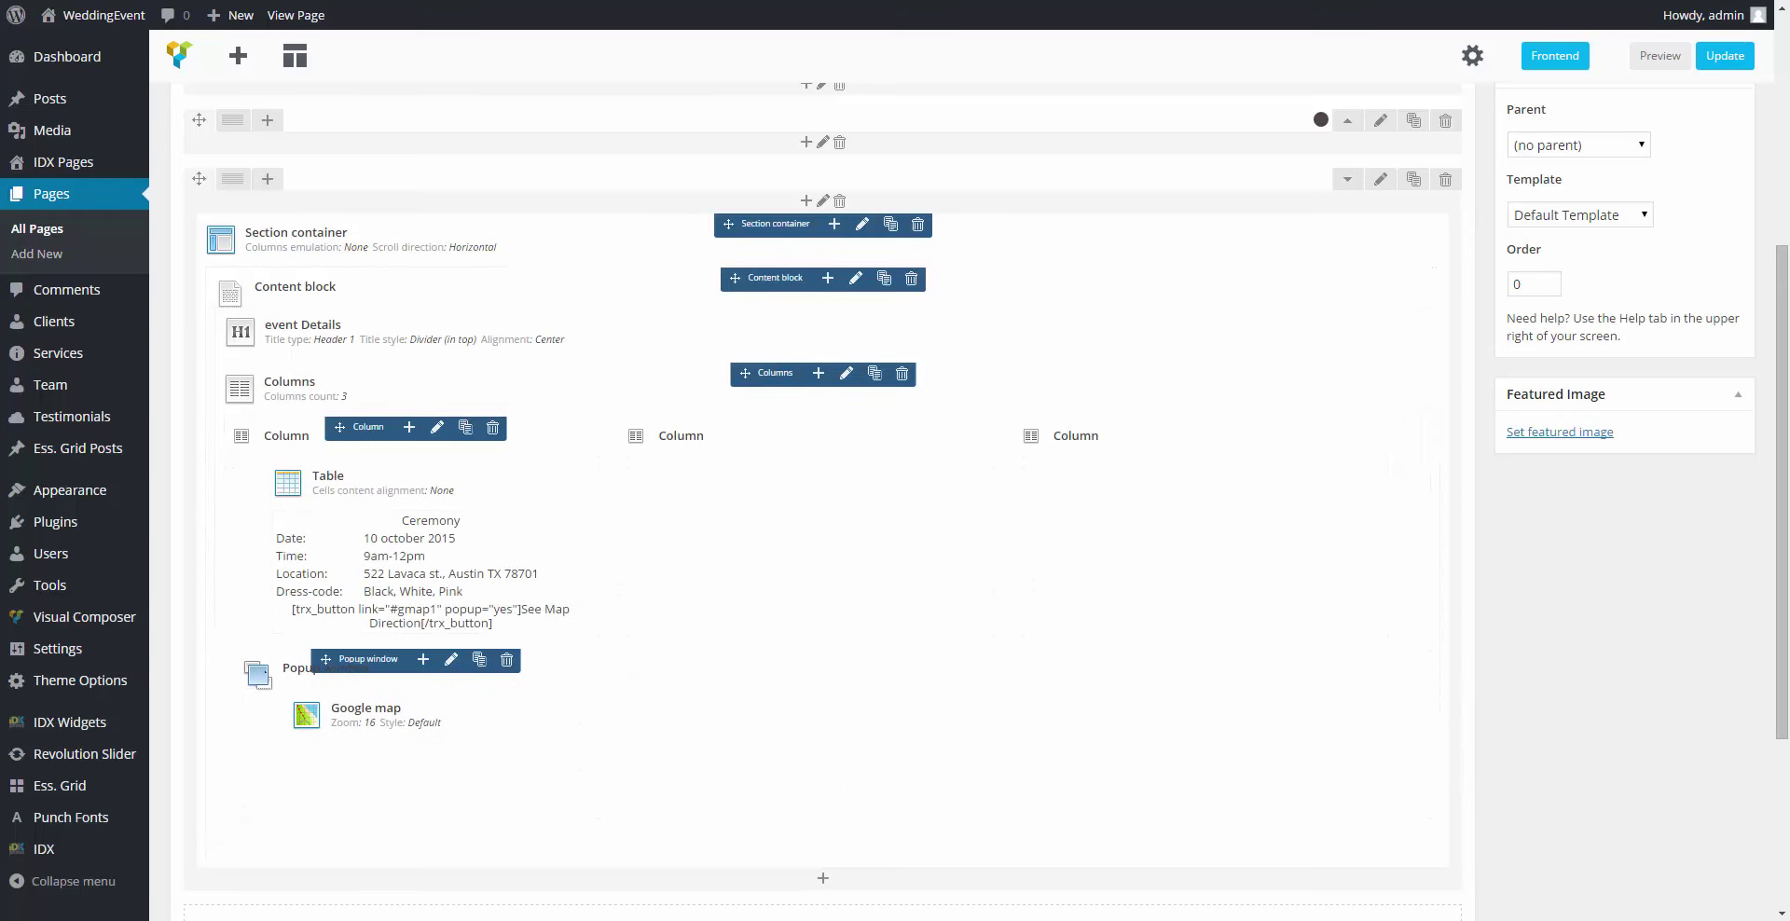
pyautogui.moveTo(368, 657); pyautogui.dragTo(355, 507)
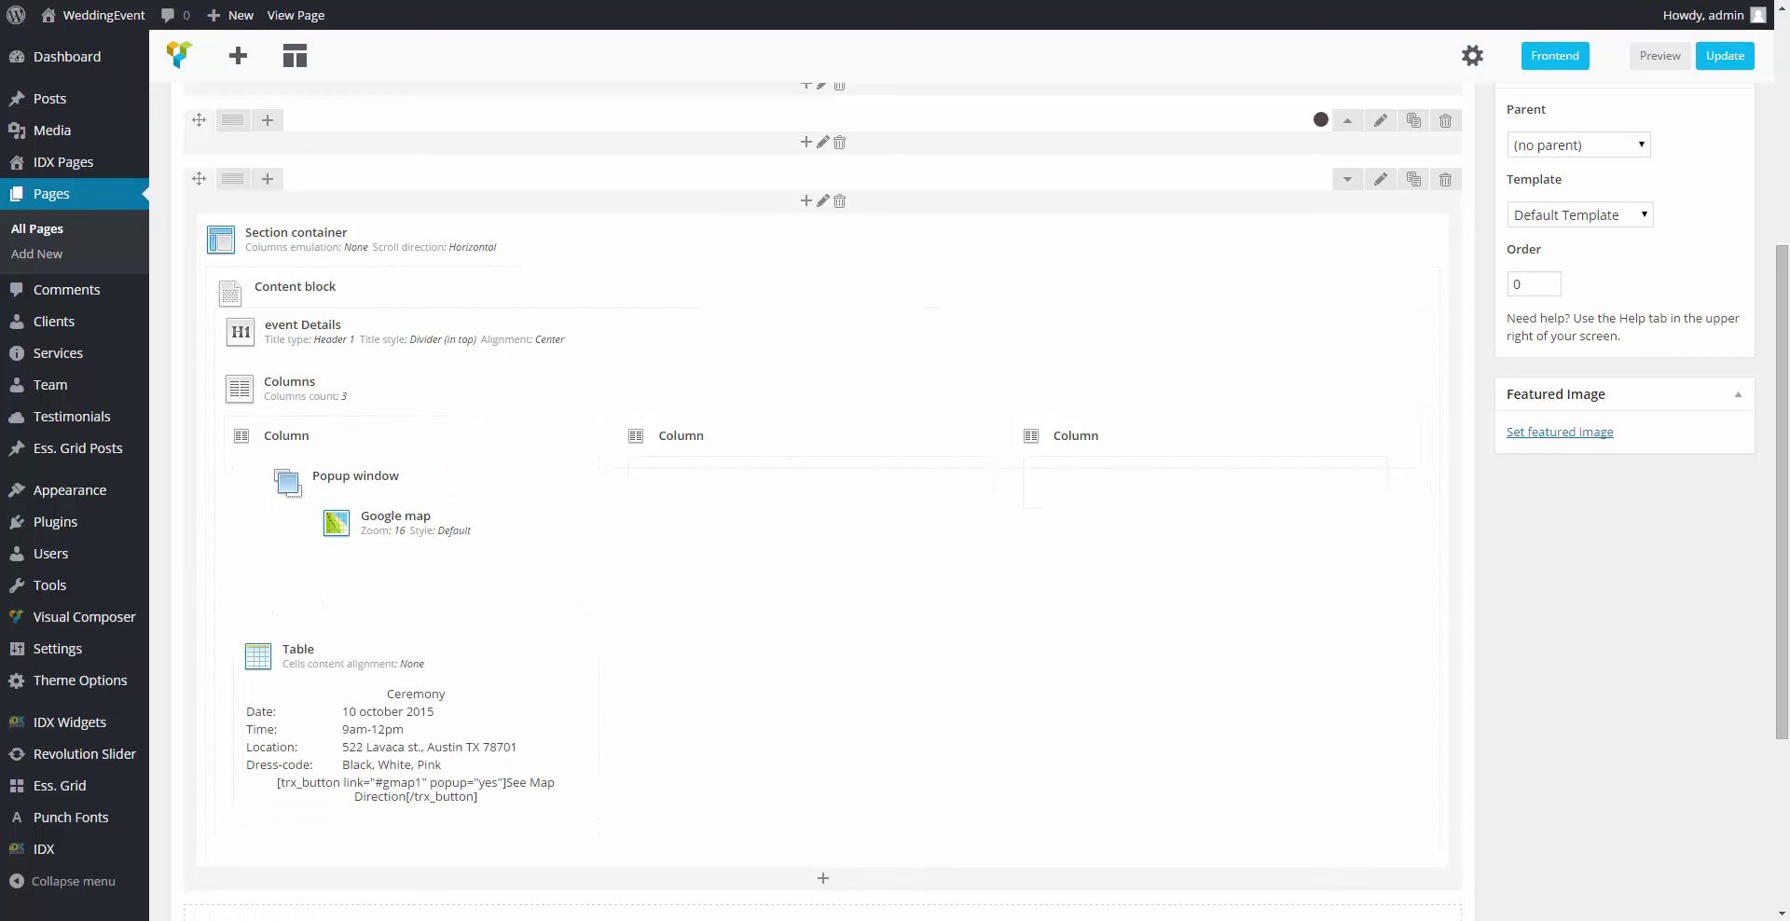
pyautogui.scroll(-1, 355, 507)
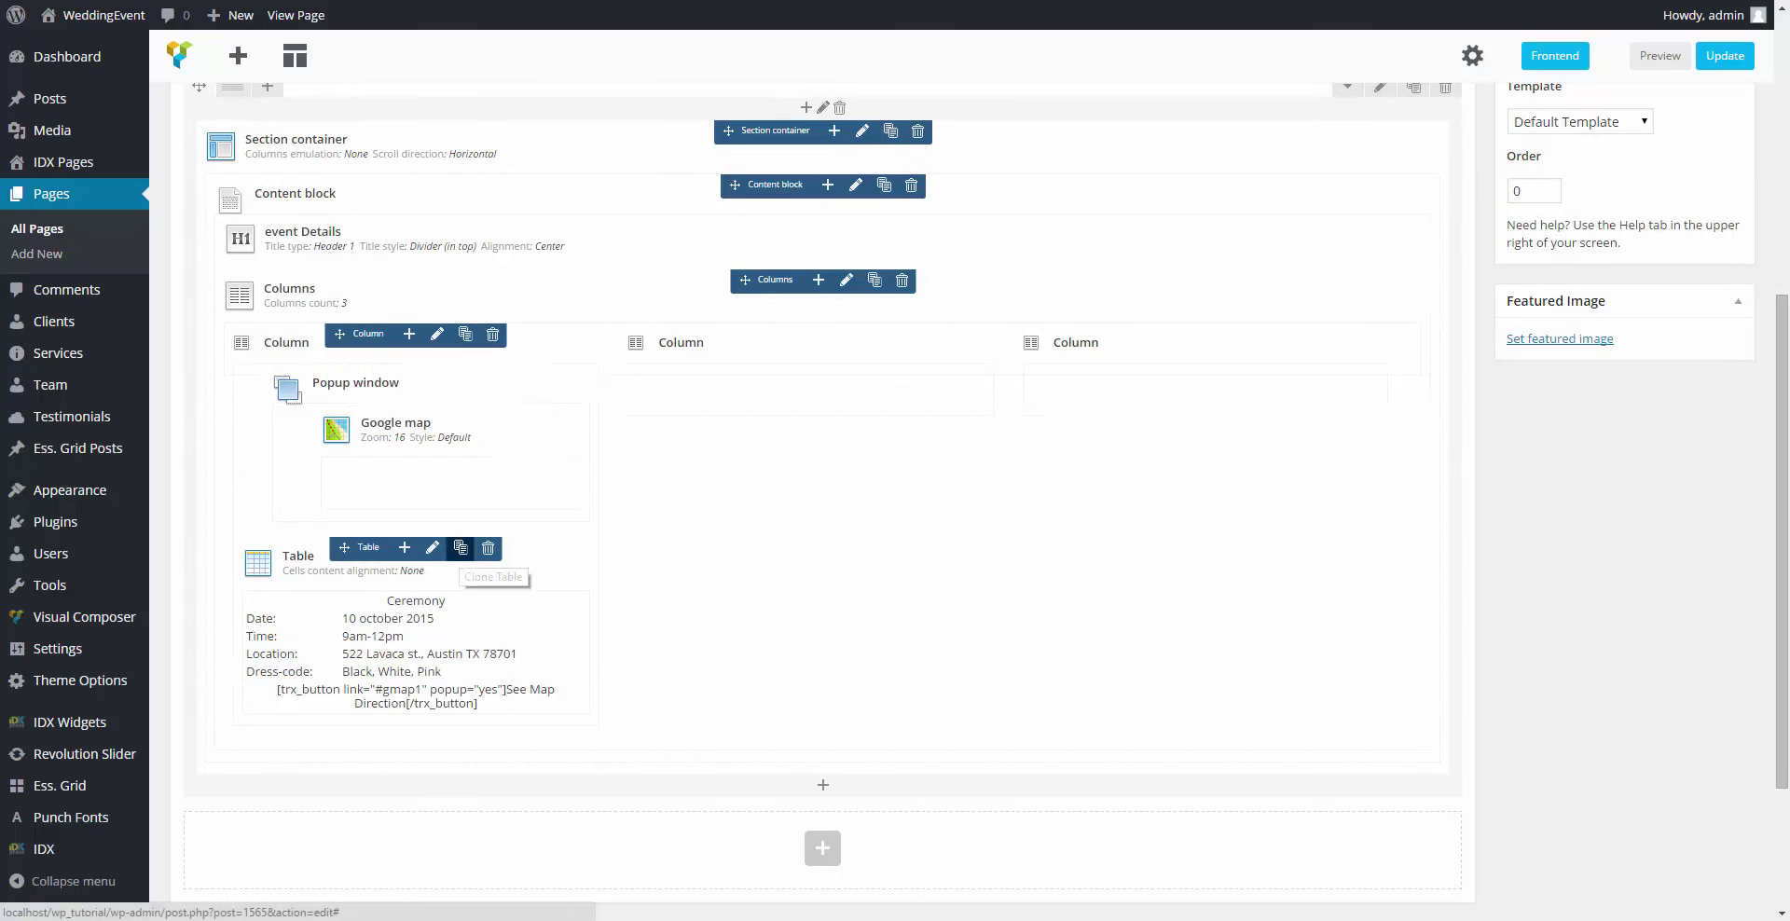
pyautogui.click(460, 547)
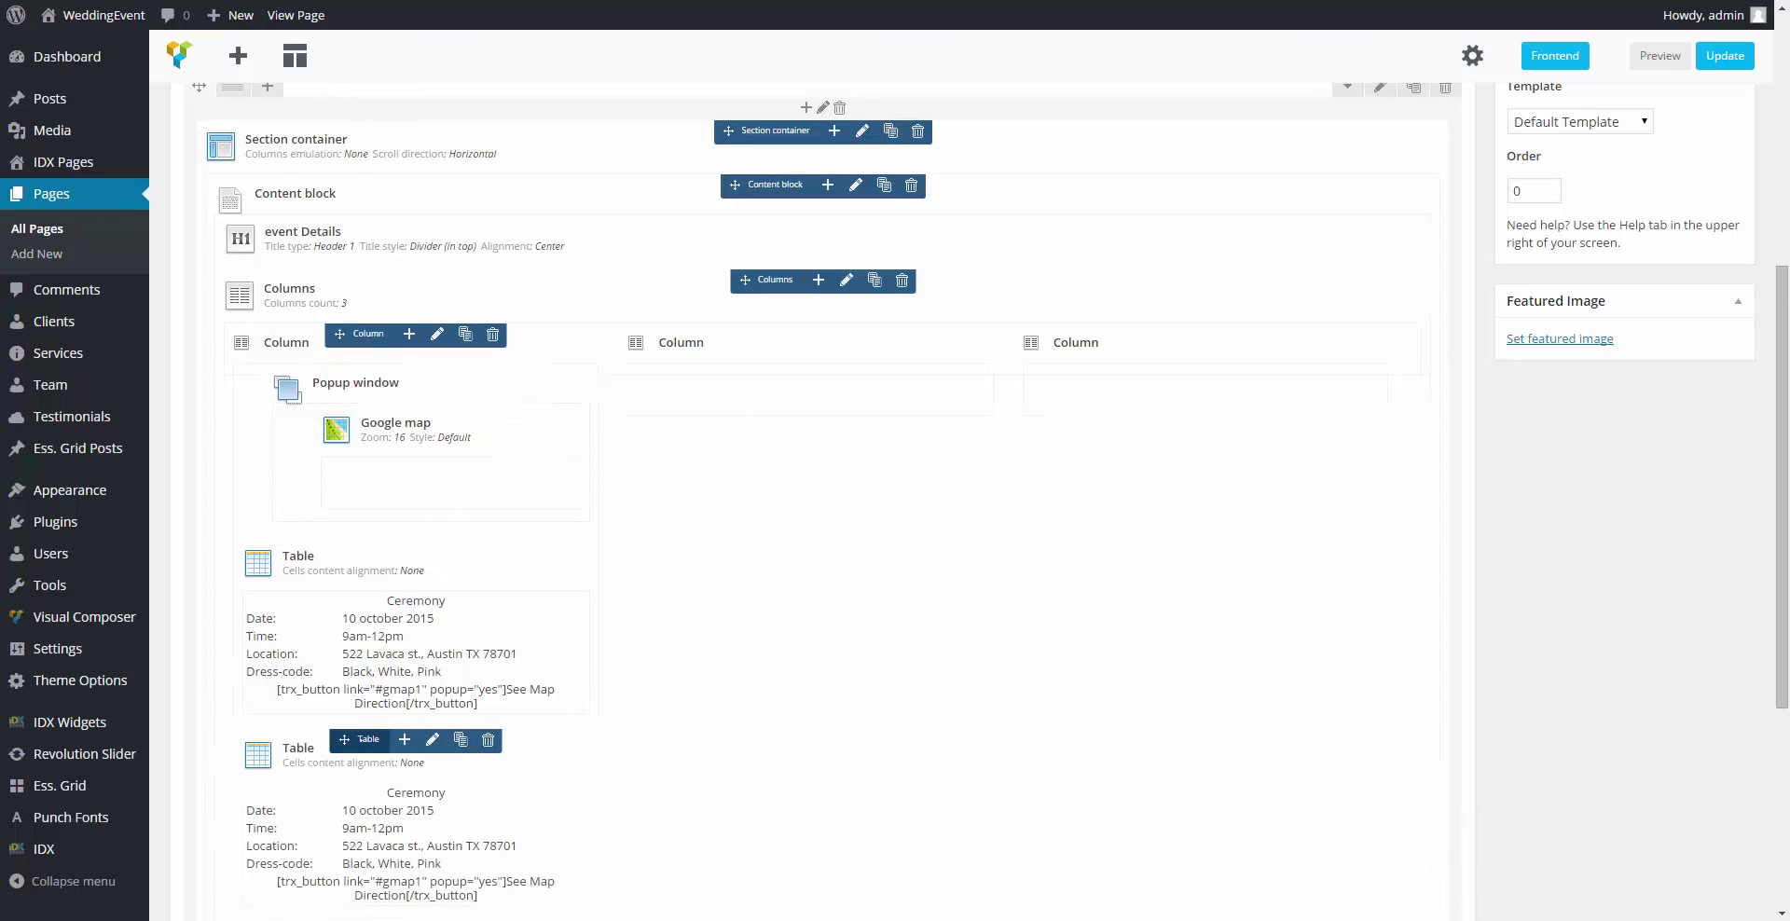
# Step: Move the duplicated Ceremony table into the second column, duplicate it again, and move the new copy into the third column
pyautogui.moveTo(367, 738)
pyautogui.mouseDown()
pyautogui.moveTo(742, 453)
pyautogui.moveTo(724, 565)
pyautogui.mouseUp()
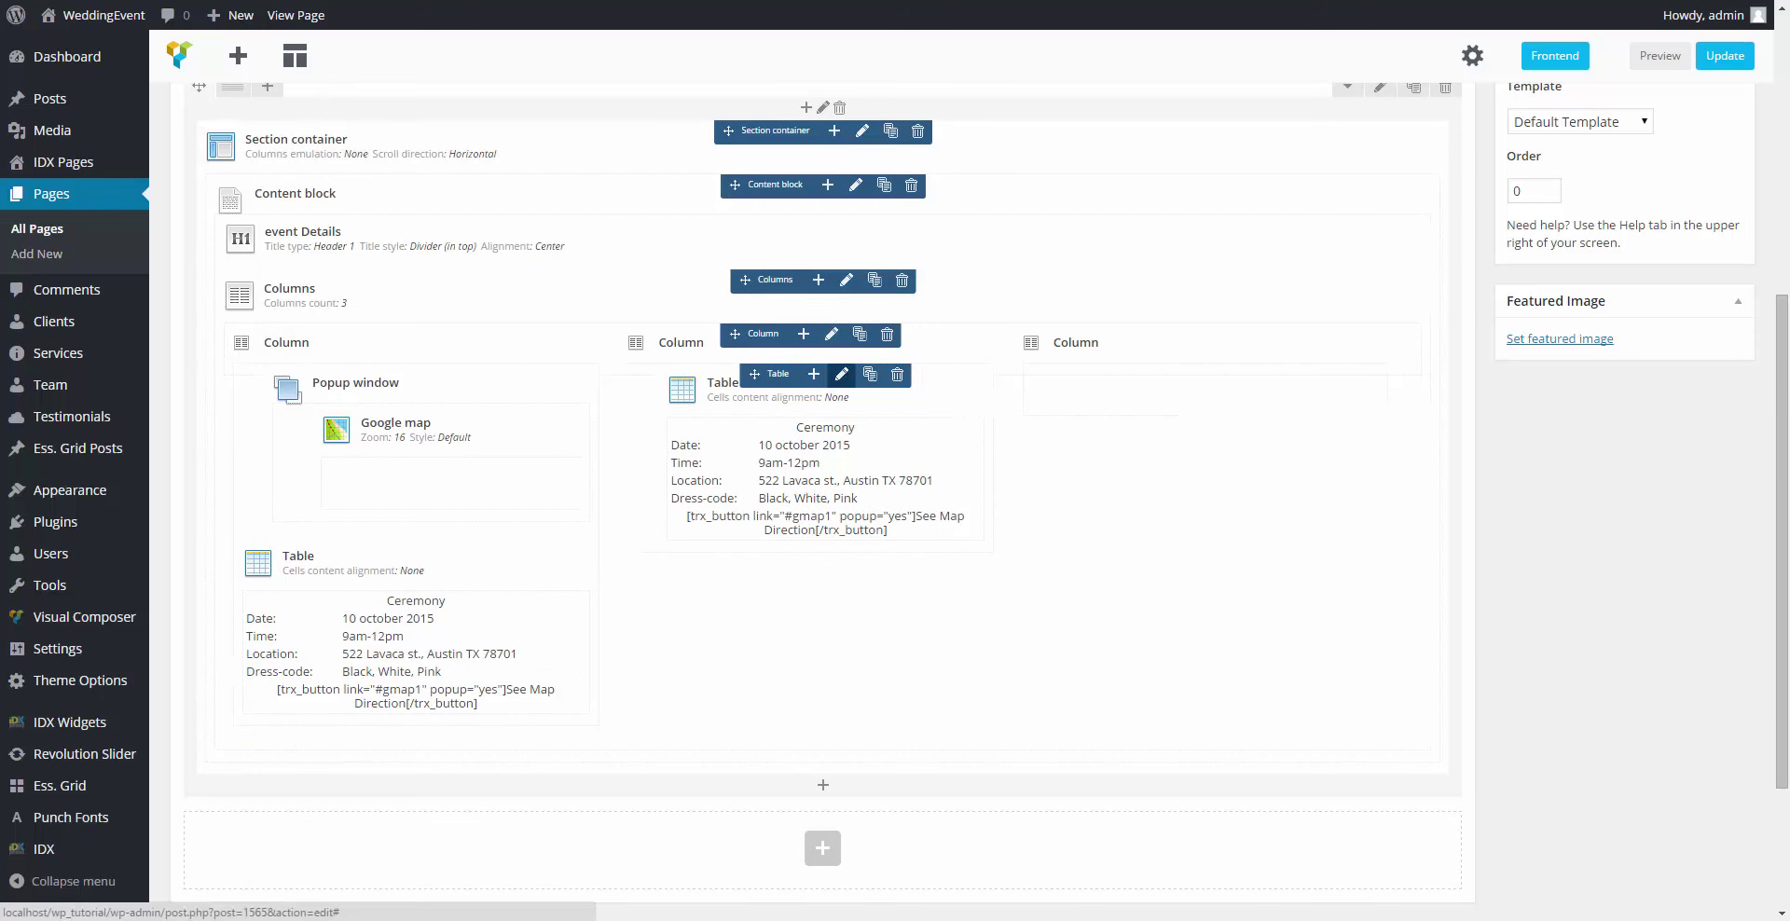
pyautogui.click(866, 374)
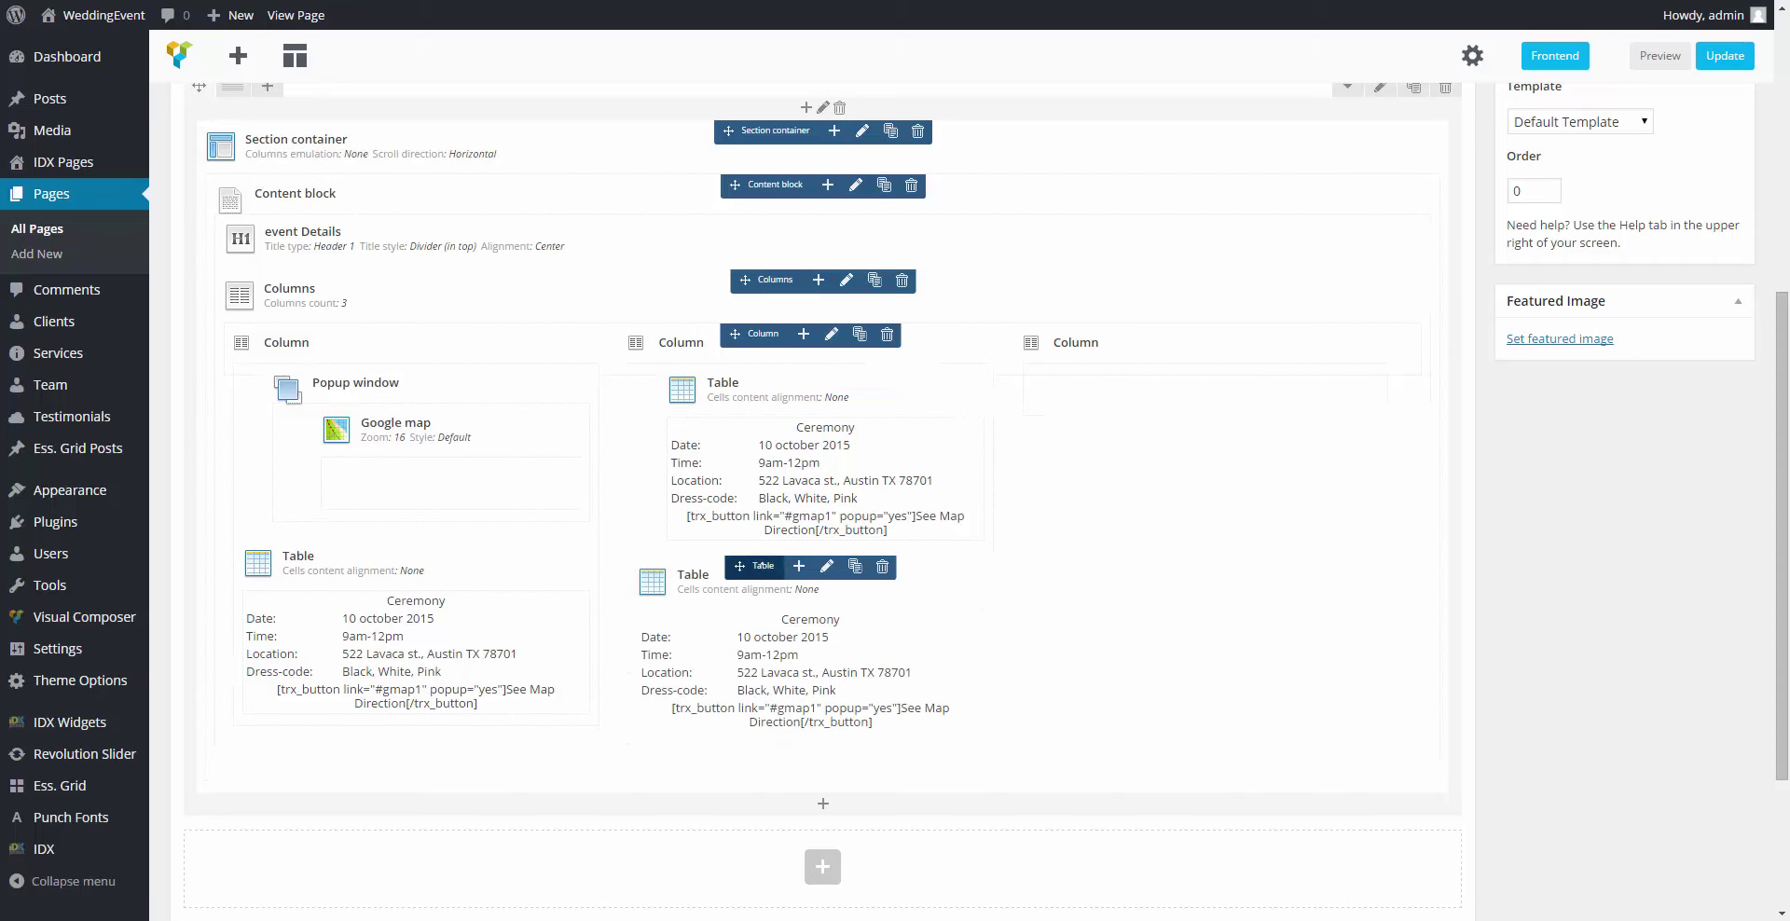
pyautogui.click(762, 566)
pyautogui.moveTo(762, 565)
pyautogui.mouseDown()
pyautogui.moveTo(1081, 466)
pyautogui.moveTo(1156, 508)
pyautogui.moveTo(1179, 424)
pyautogui.moveTo(1146, 625)
pyautogui.moveTo(1145, 575)
pyautogui.mouseUp()
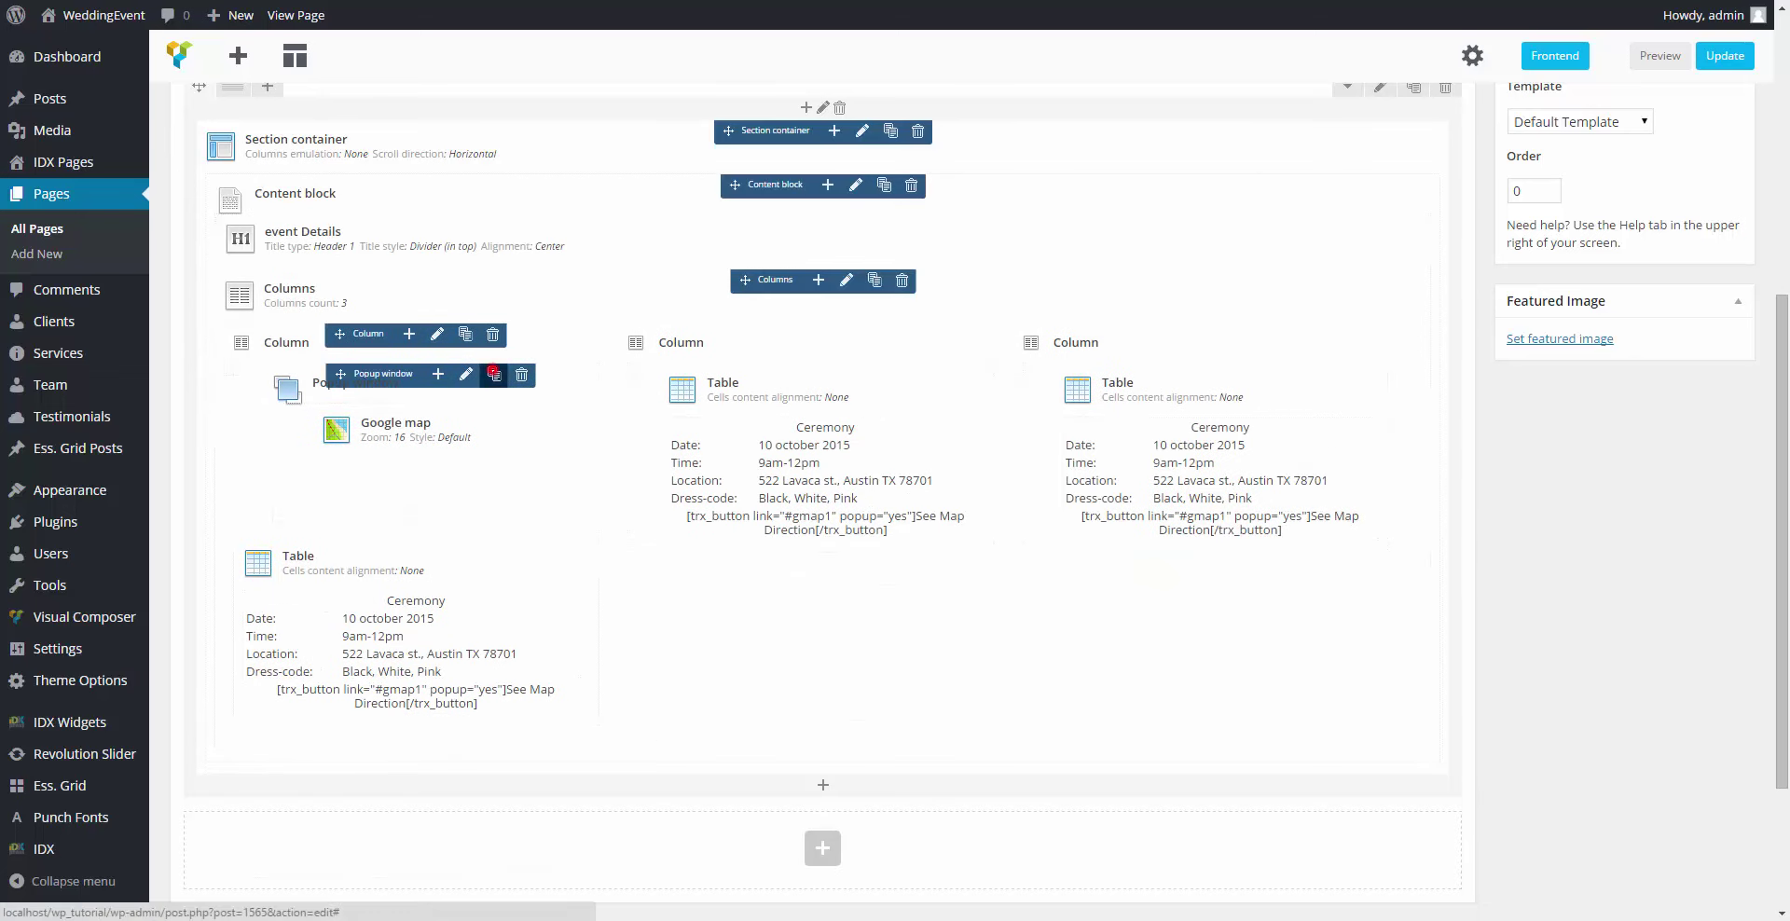
# Step: Duplicate the popup window with its Google map twice, placing one copy above the table in the second and third columns
pyautogui.click(494, 374)
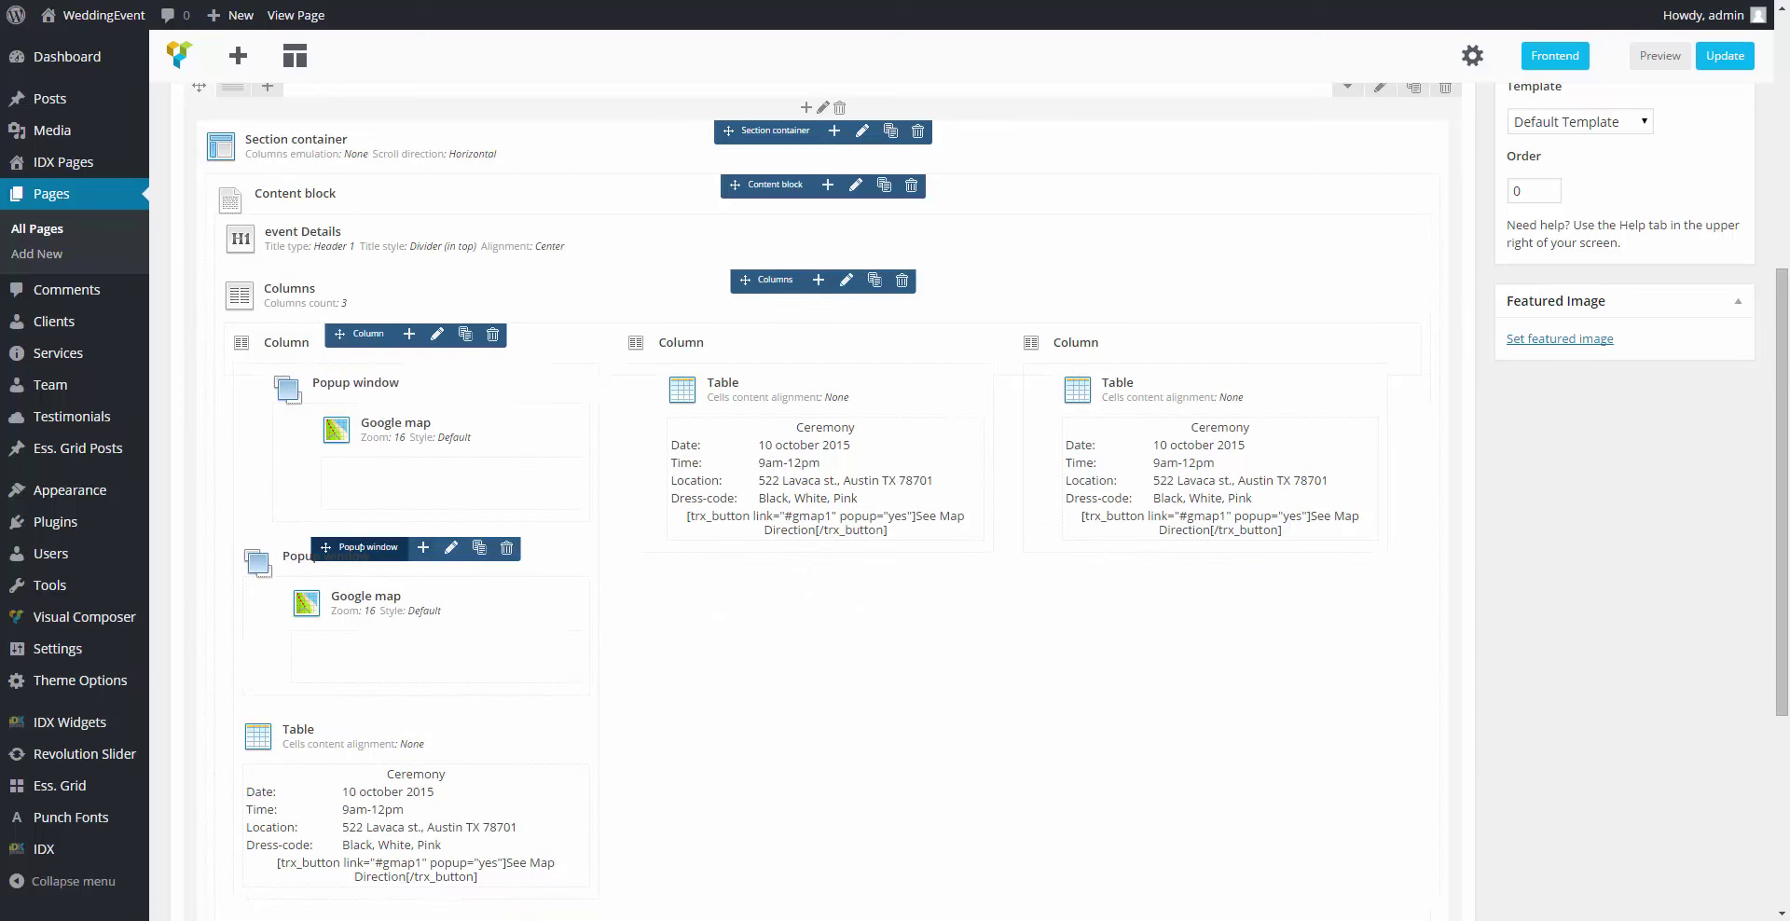
pyautogui.click(360, 547)
pyautogui.moveTo(360, 547); pyautogui.dragTo(713, 405)
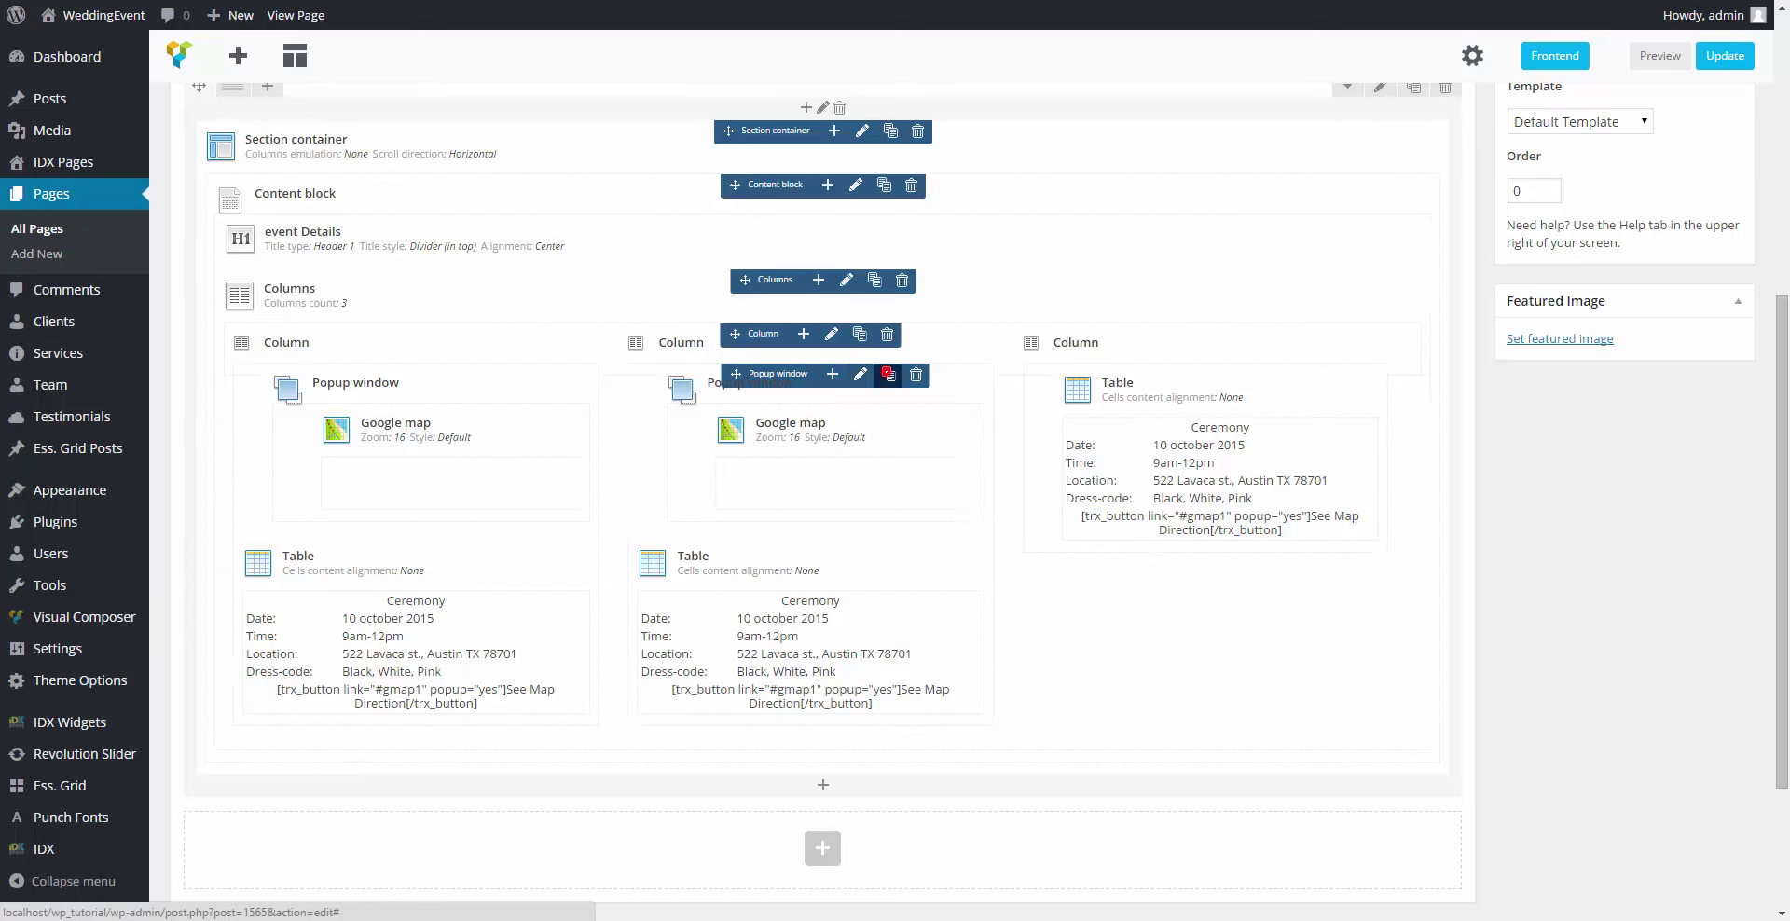
pyautogui.click(887, 374)
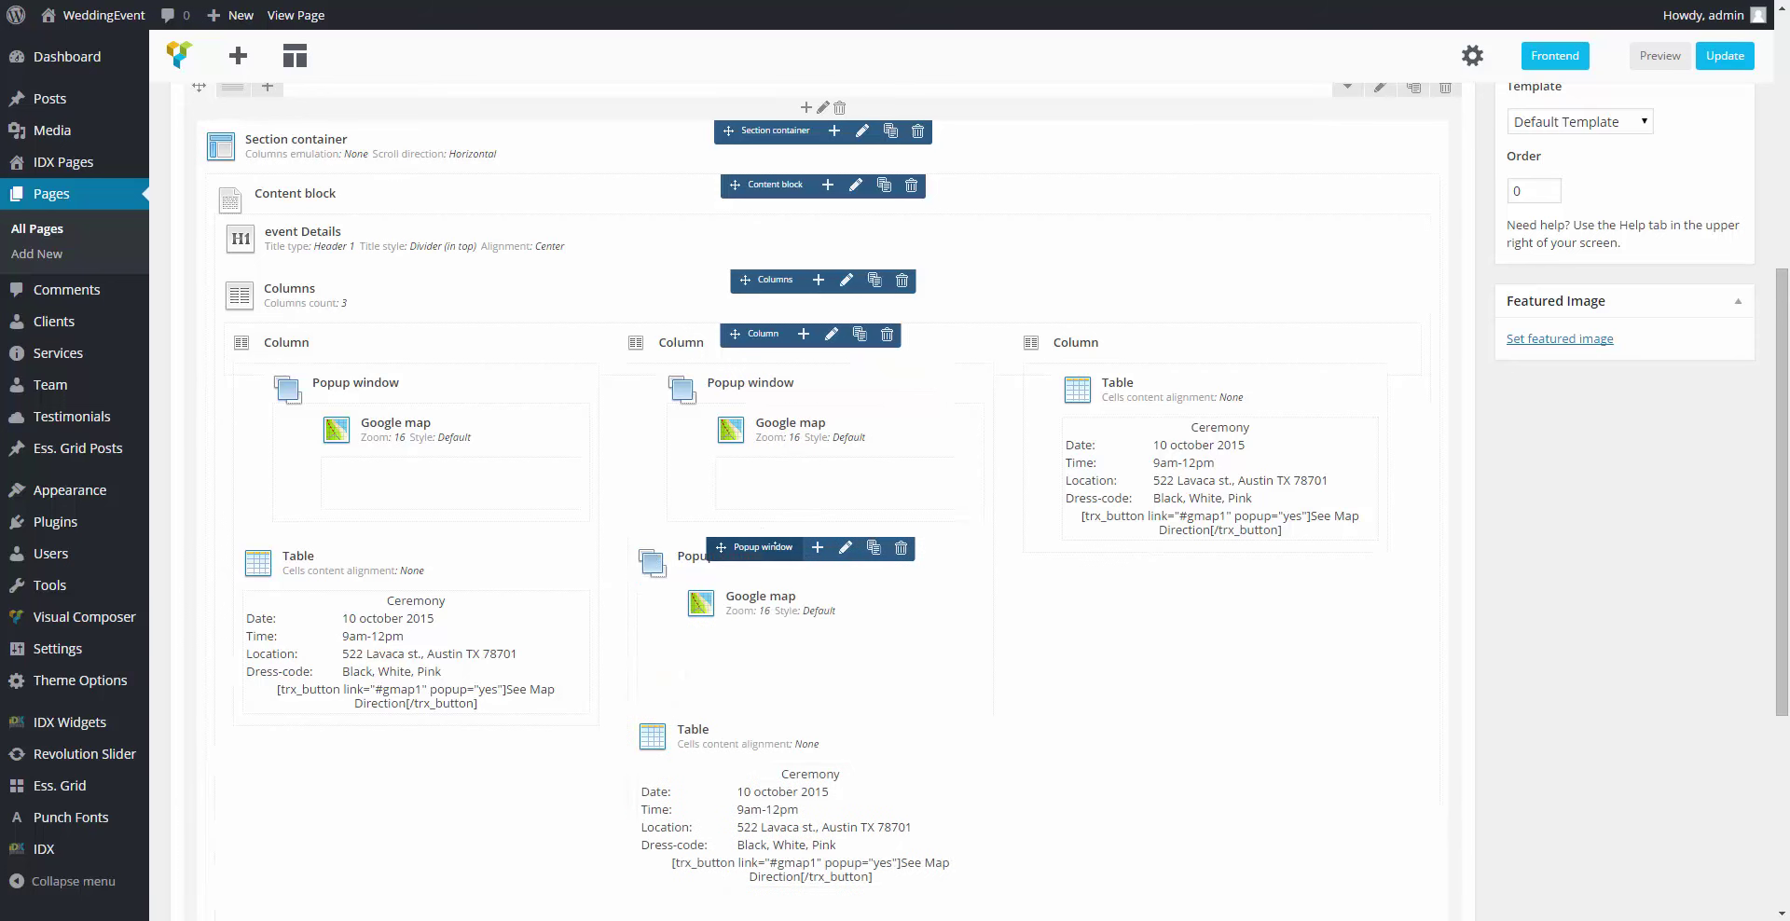
pyautogui.click(775, 545)
pyautogui.moveTo(776, 545); pyautogui.dragTo(1119, 373)
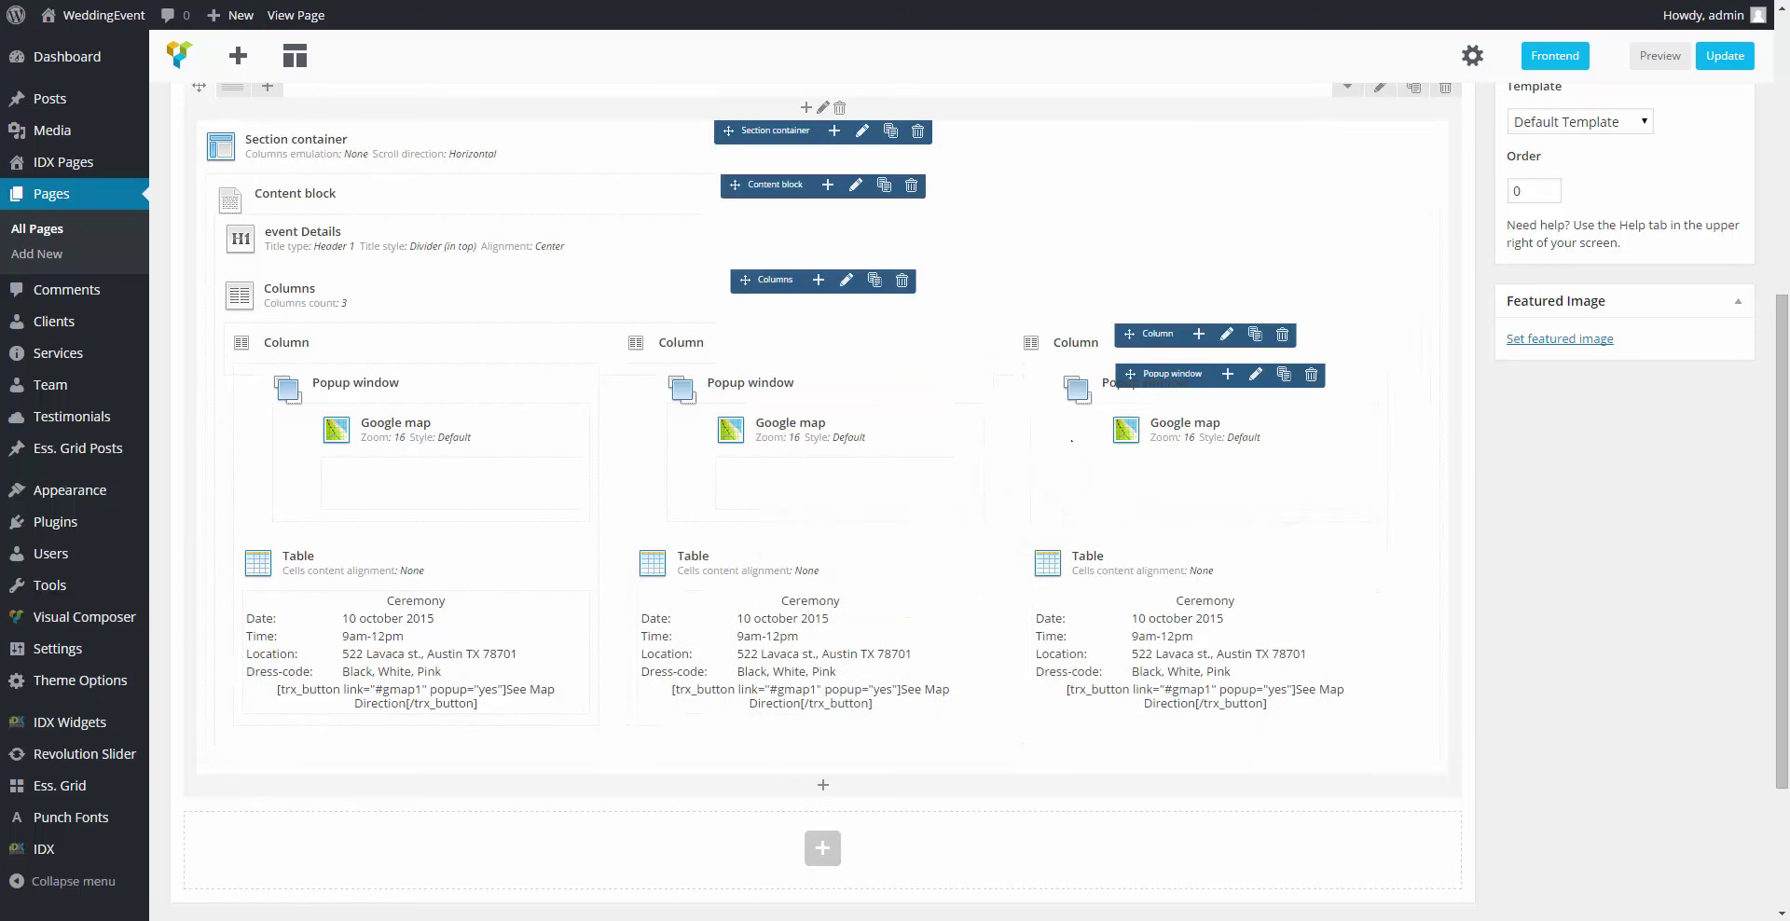
# Step: Insert a Text Block element at the start of the Content block
pyautogui.scroll(-1, 934, 544)
pyautogui.scroll(-1, 934, 451)
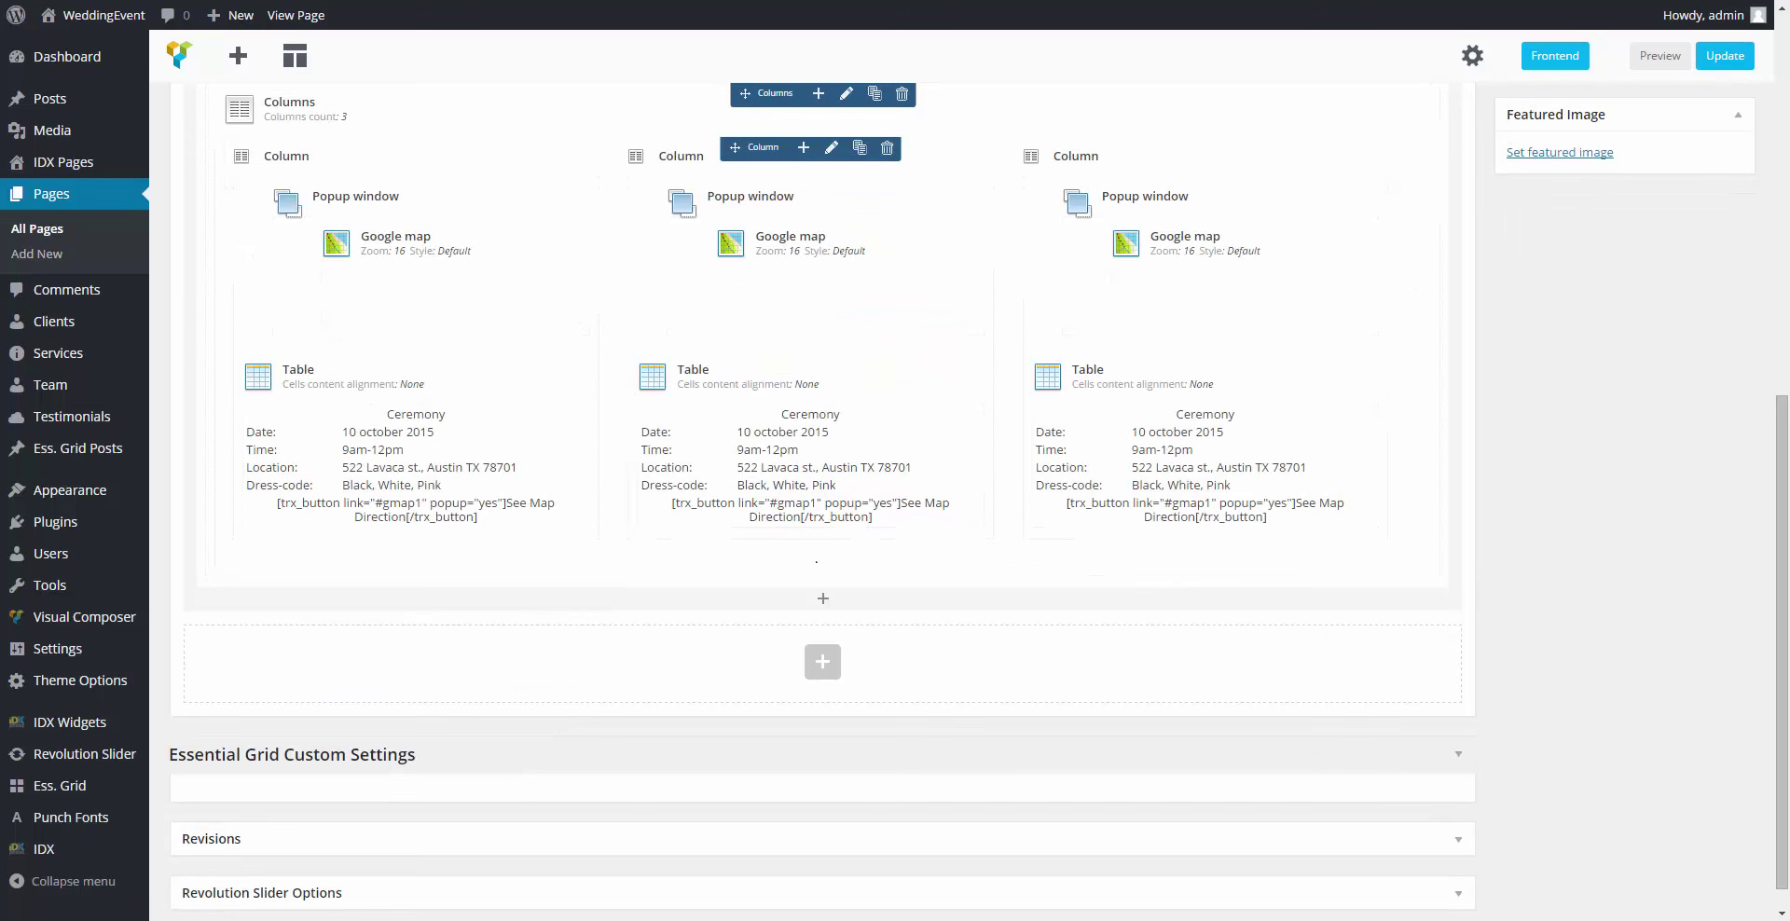
pyautogui.scroll(2, 783, 575)
pyautogui.scroll(1, 782, 577)
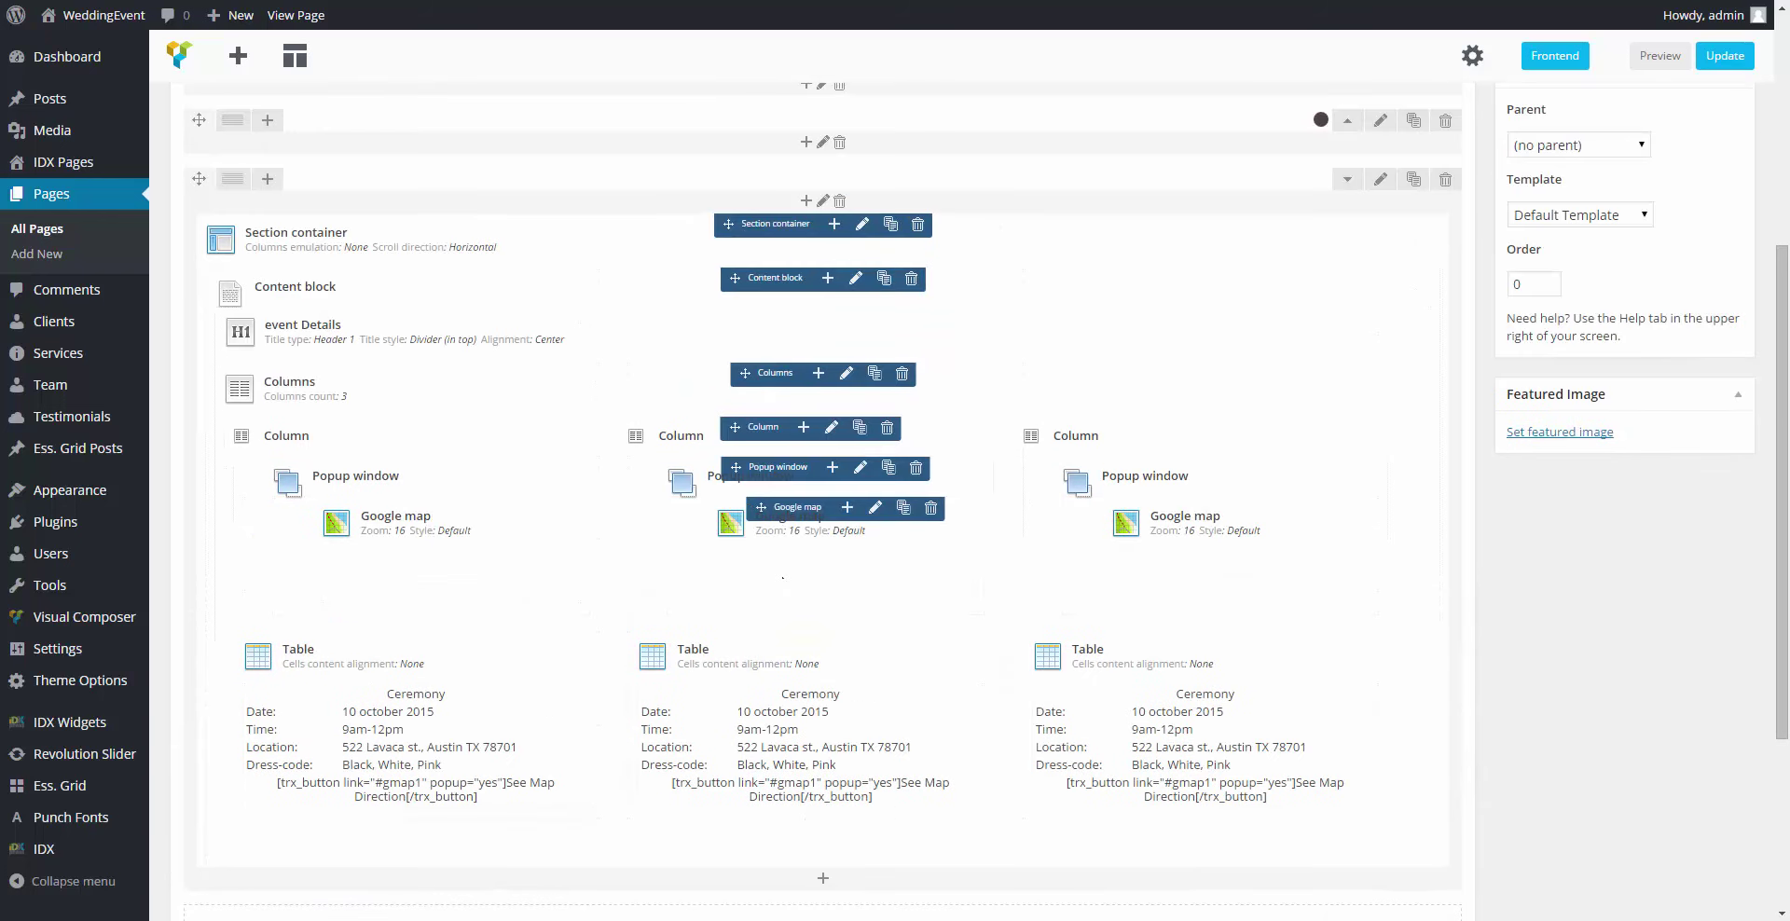
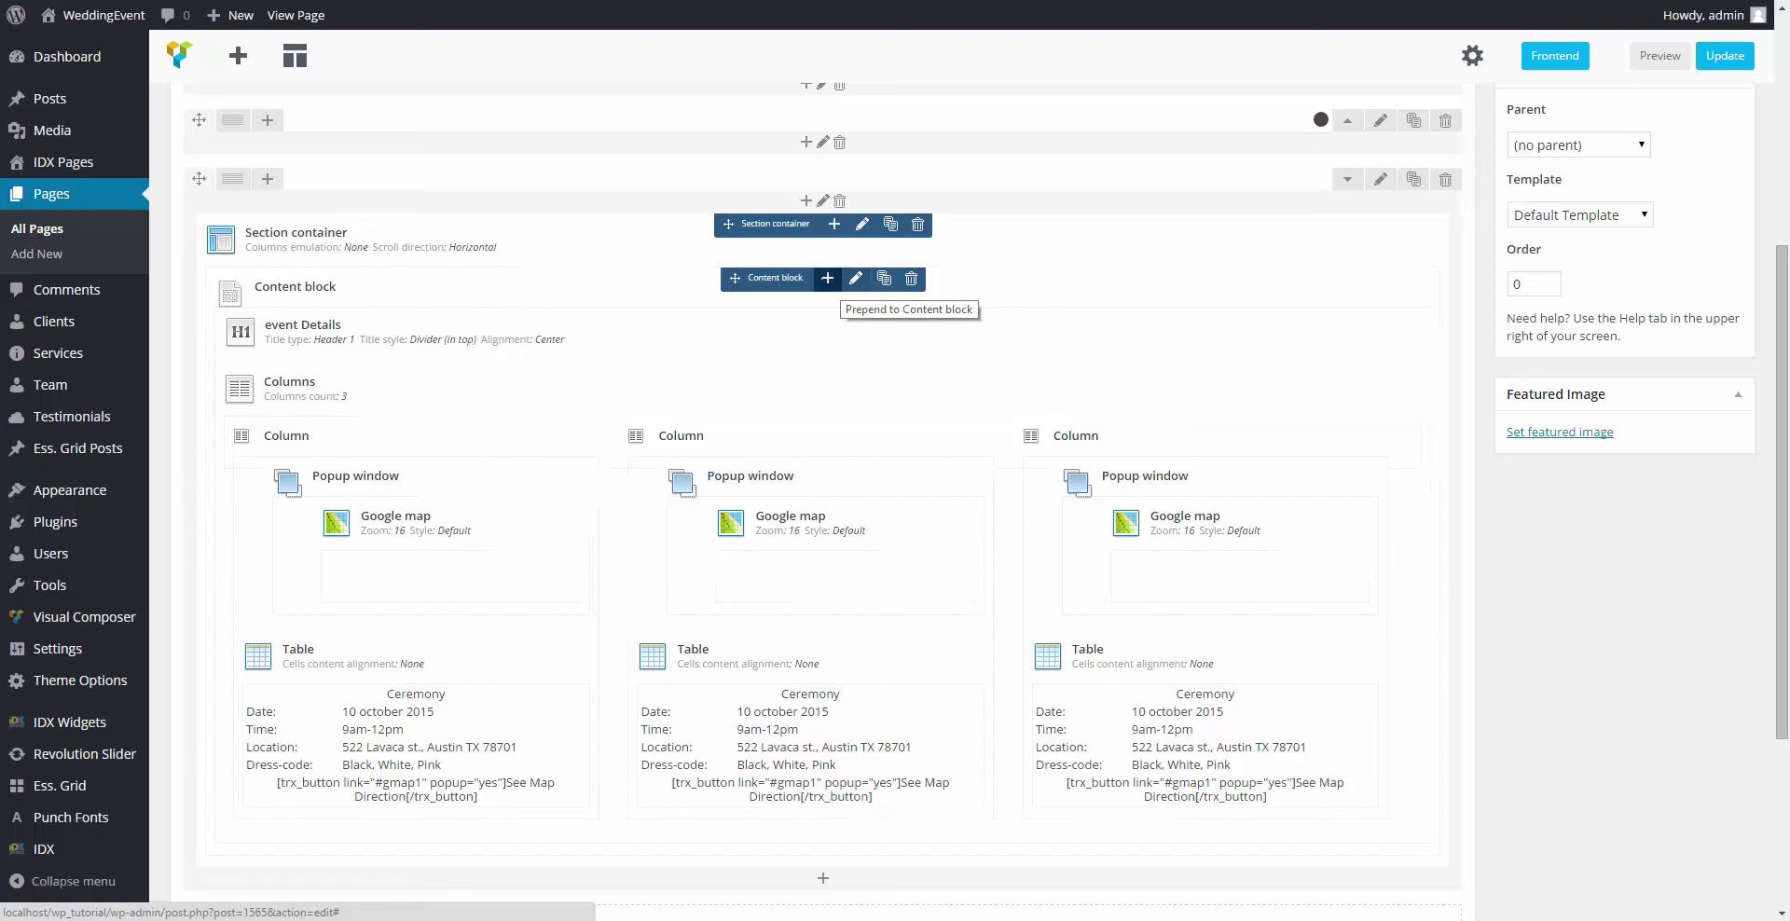
pyautogui.click(826, 277)
pyautogui.write('tex')
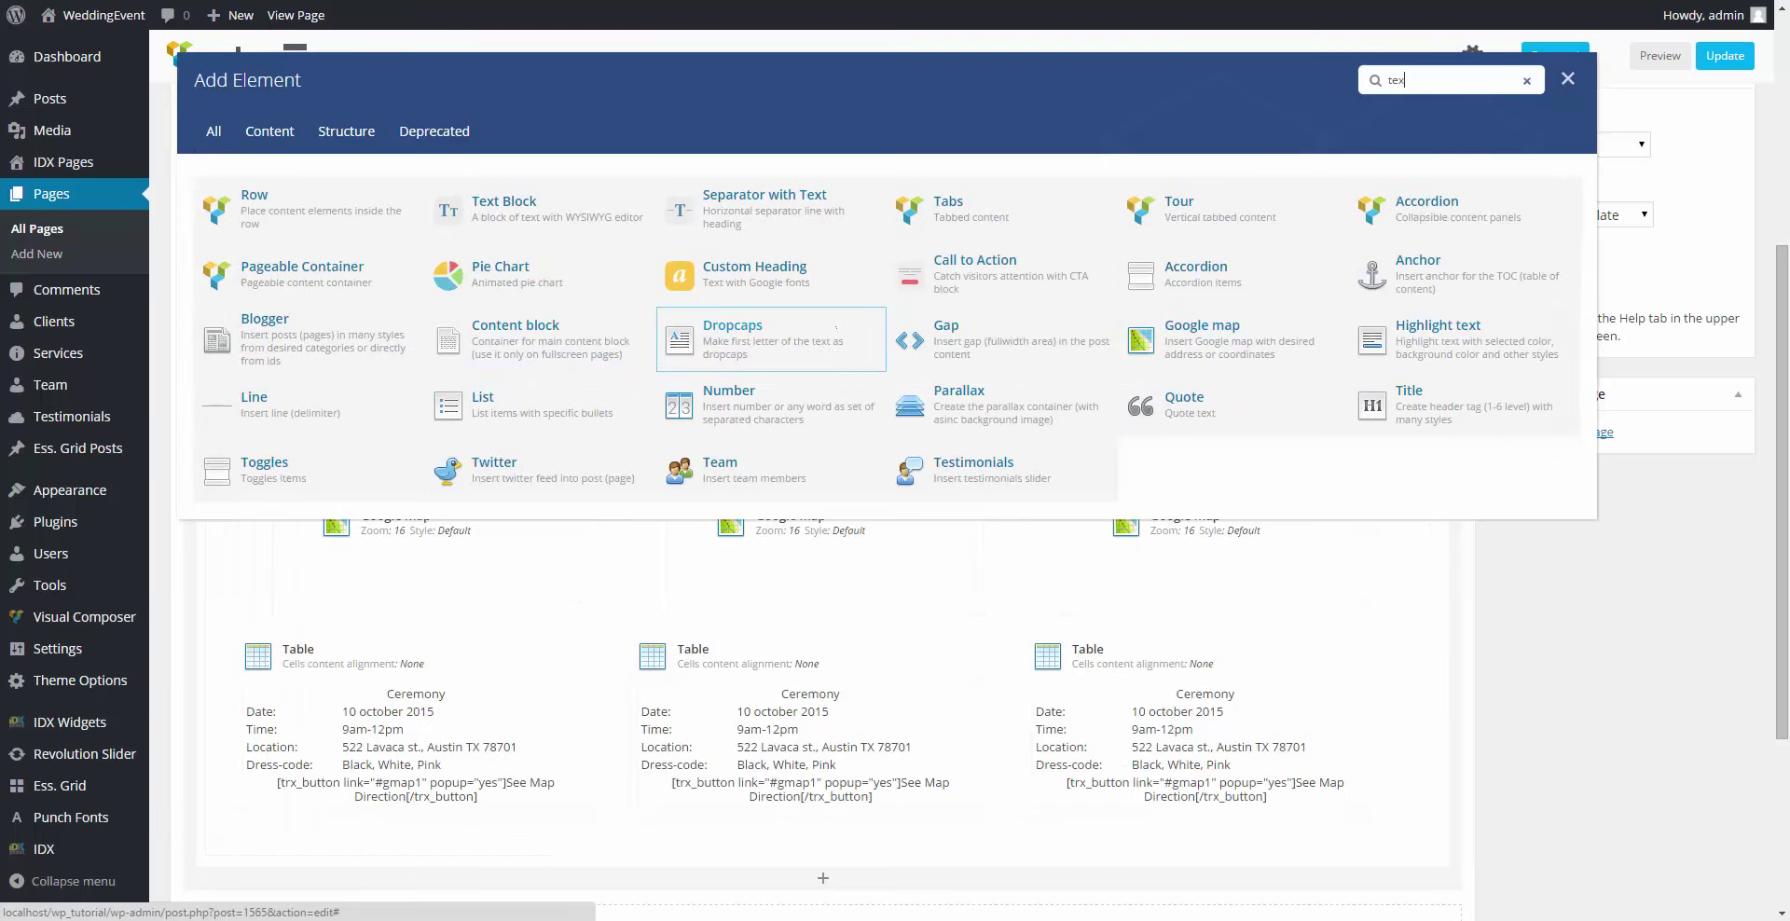
pyautogui.click(346, 216)
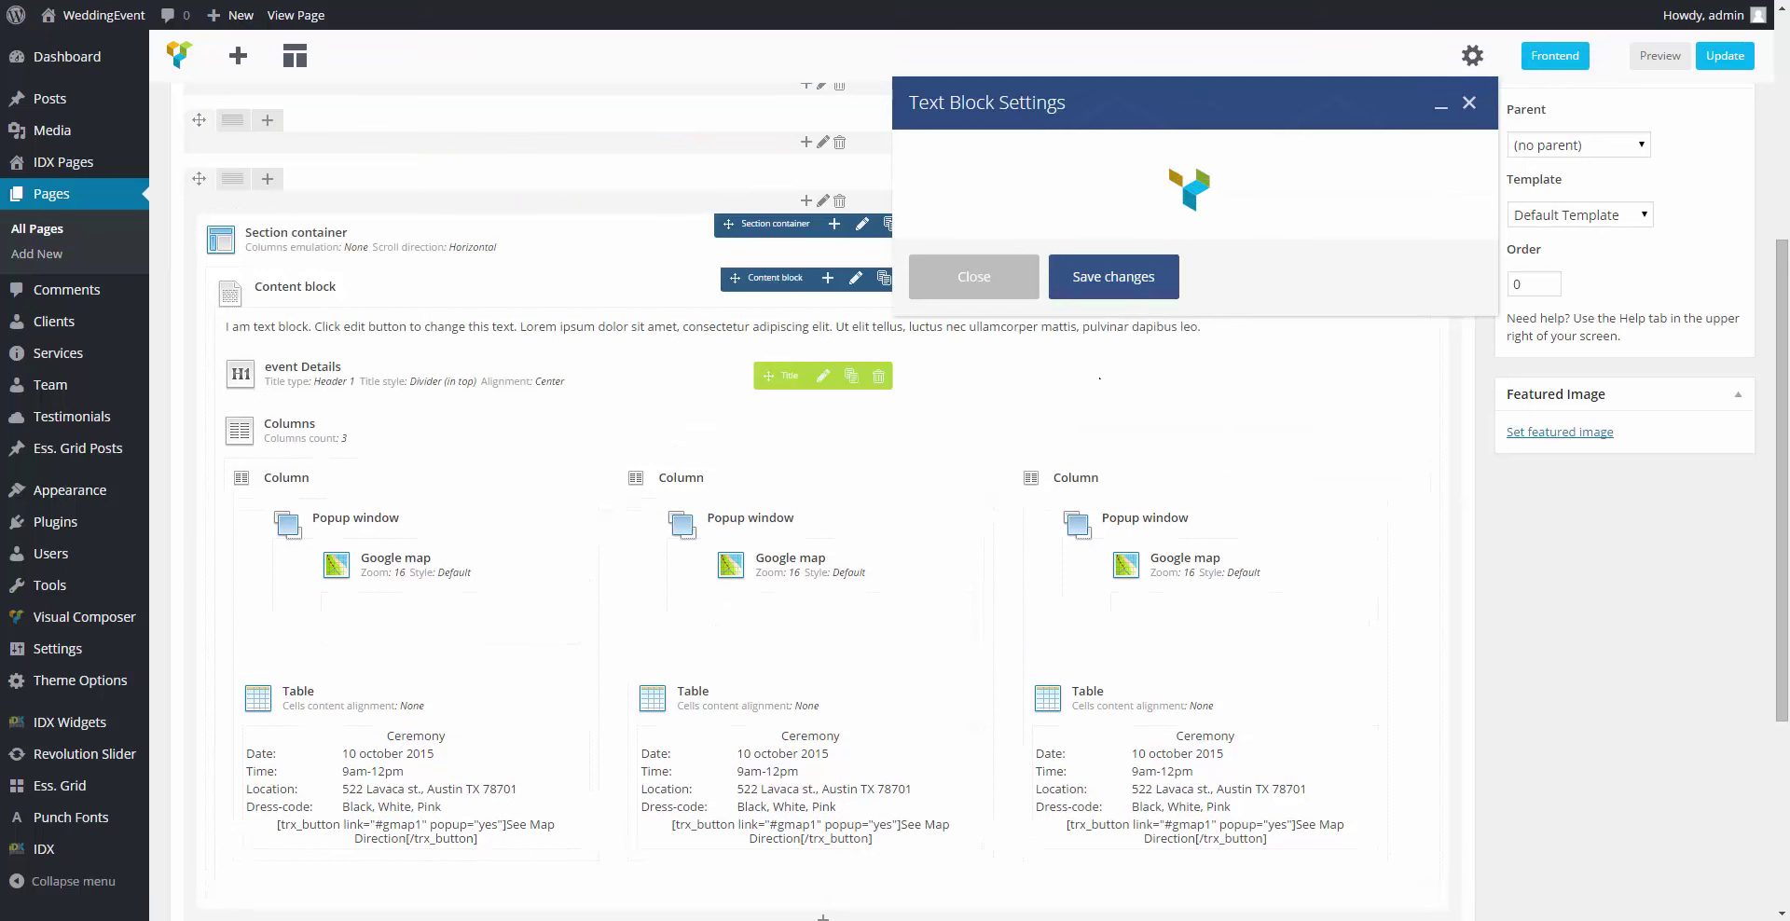
# Step: Replace the text block's placeholder with the copied "If you have any question, feel free to contact us:" markup containing the contacts' names and phone numbers
pyautogui.moveTo(1203, 402)
pyautogui.mouseDown()
pyautogui.moveTo(1124, 359)
pyautogui.moveTo(1265, 338)
pyautogui.mouseUp()
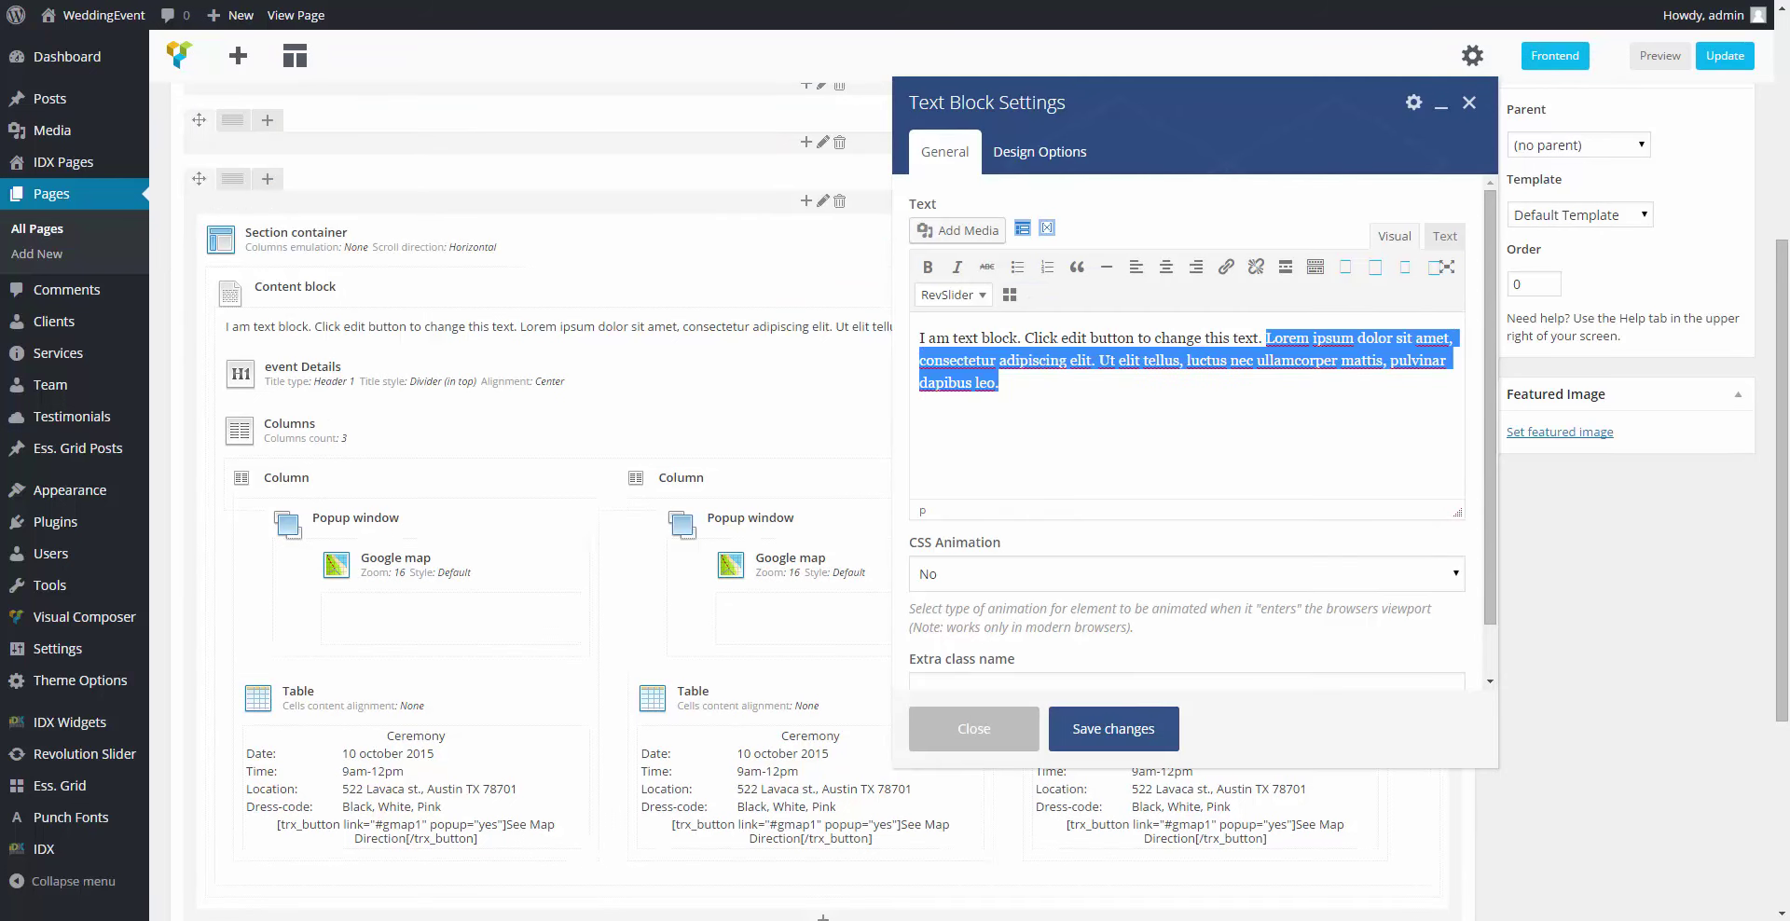
pyautogui.press('BackSpace')
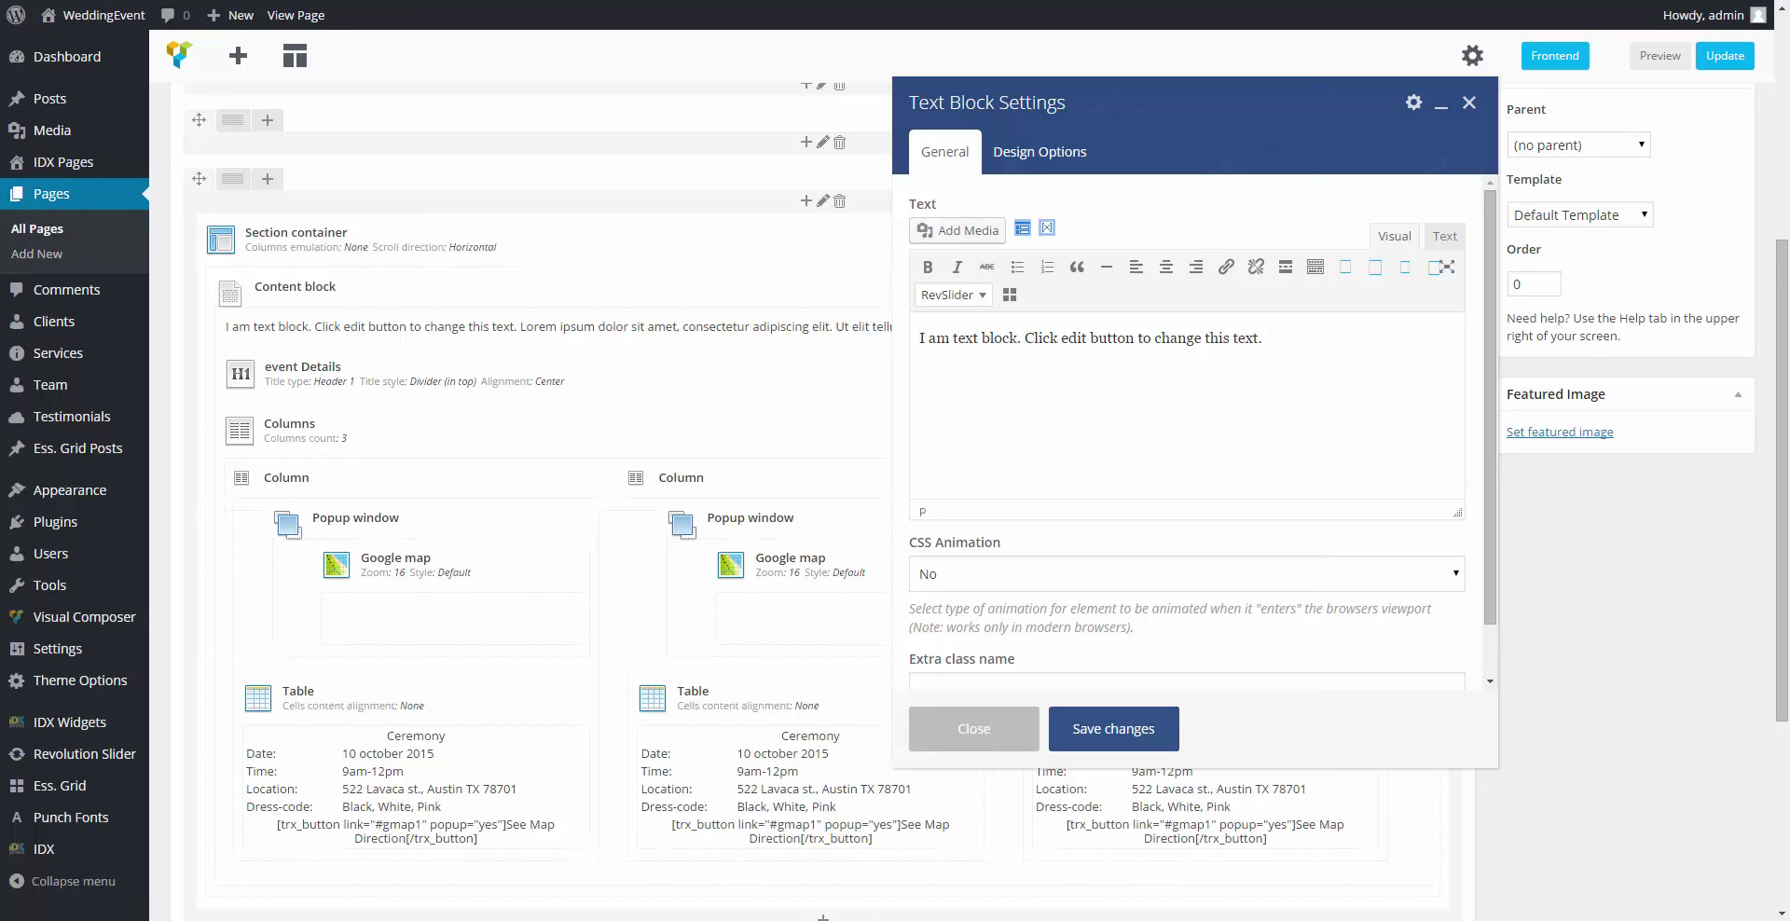
pyautogui.hotkey('ctrl', 'a')
pyautogui.hotkey('ctrl', 'v')
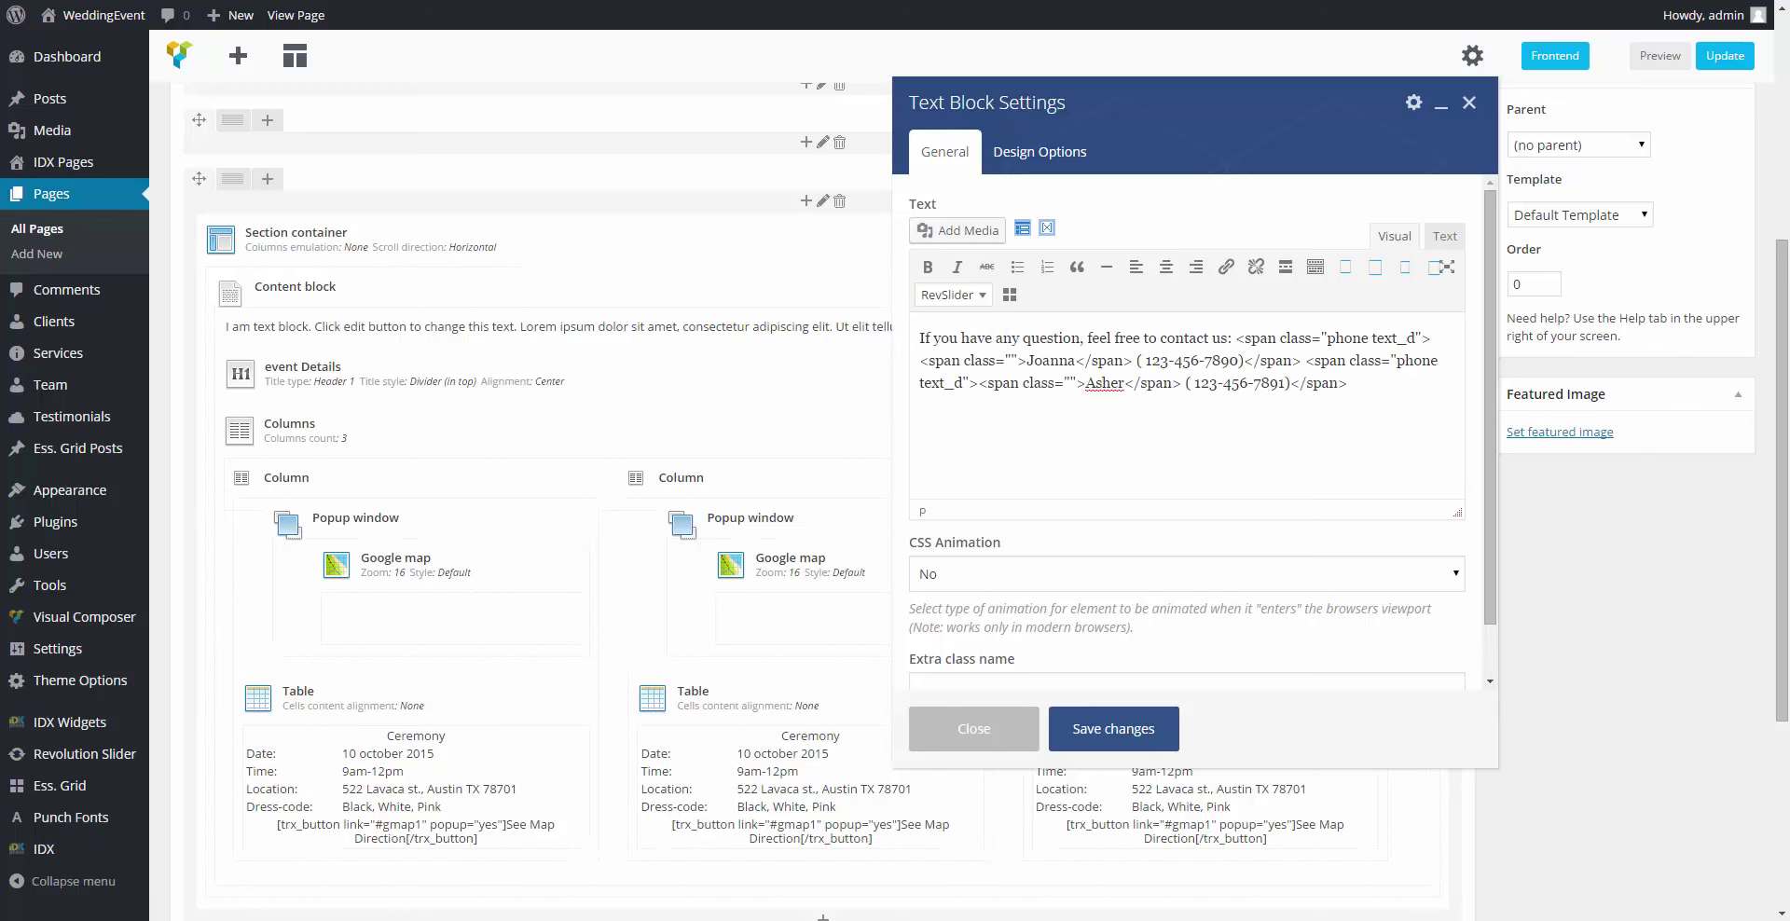
pyautogui.click(1393, 227)
pyautogui.click(1444, 236)
pyautogui.click(1395, 235)
# Step: Give the text block the extra class name fs13, save its settings, and move it below the three columns
pyautogui.scroll(-3, 1202, 430)
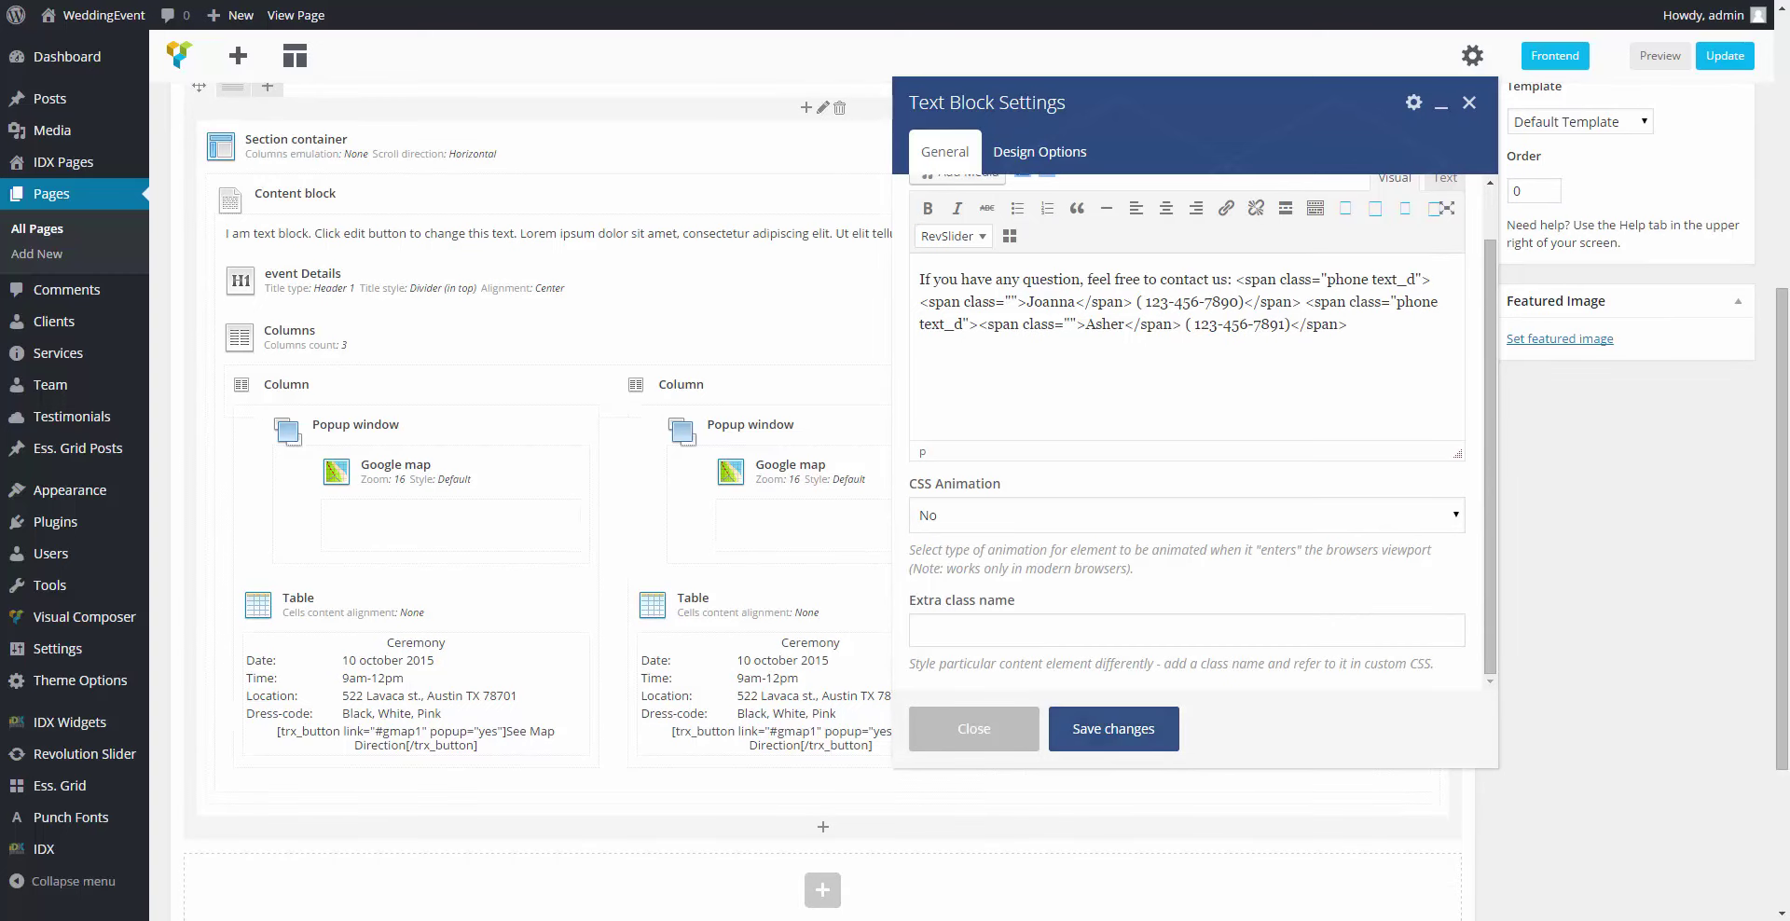
pyautogui.click(1048, 637)
pyautogui.write('fs13')
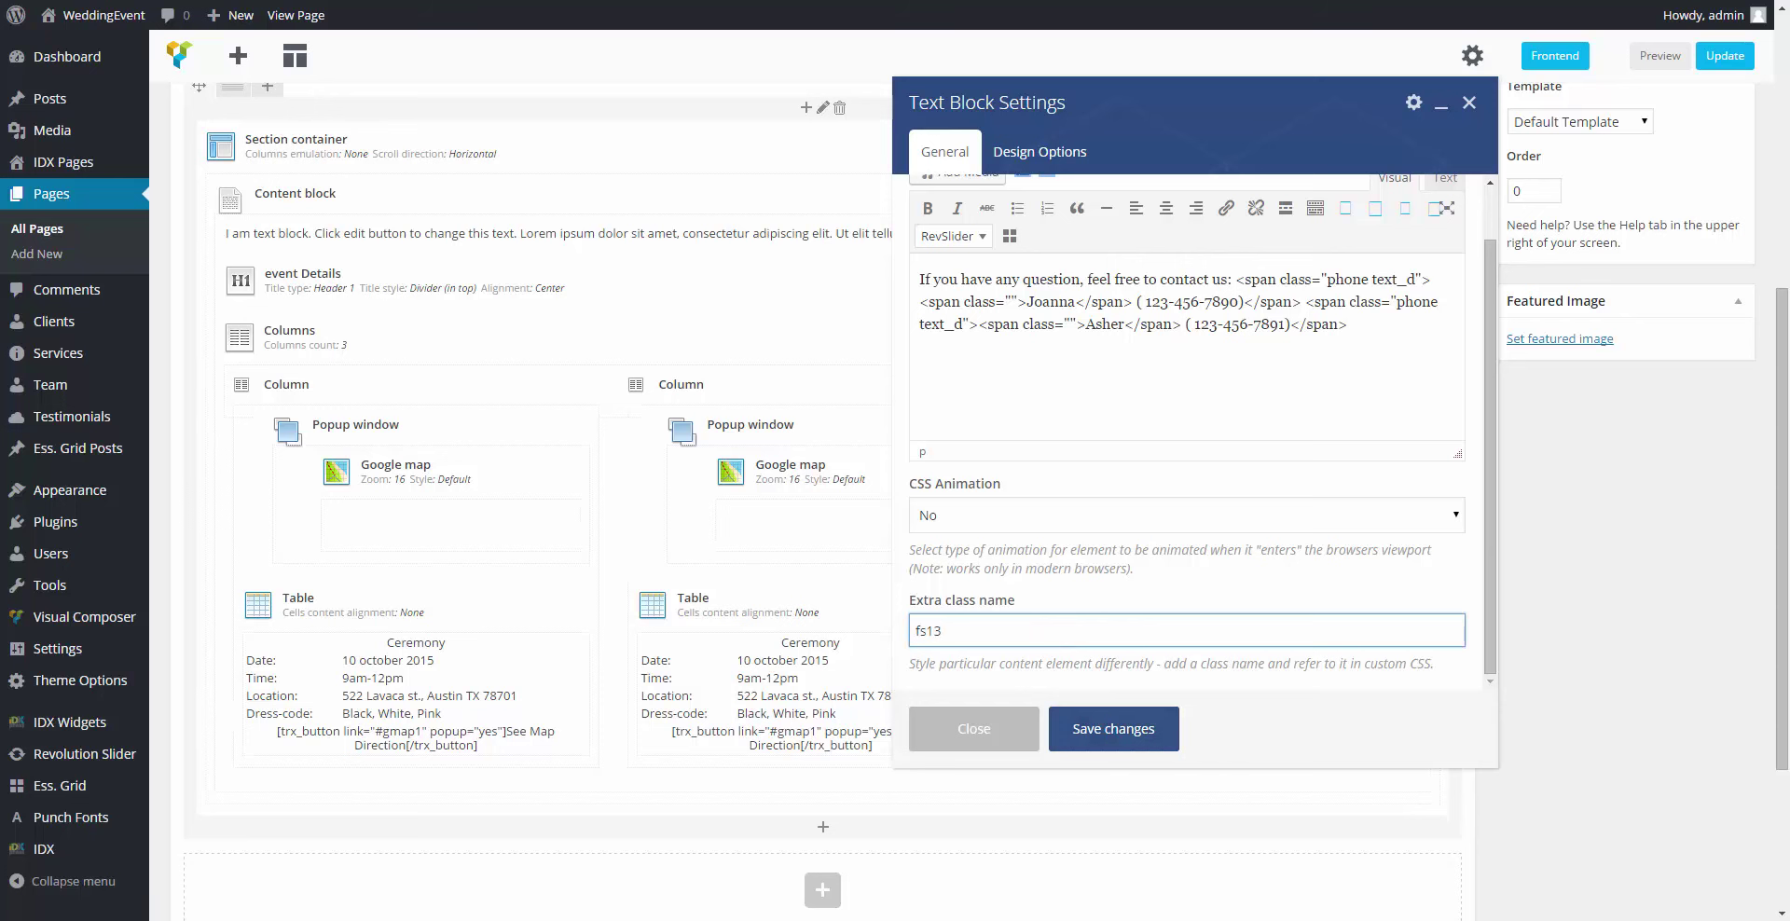
pyautogui.click(1033, 149)
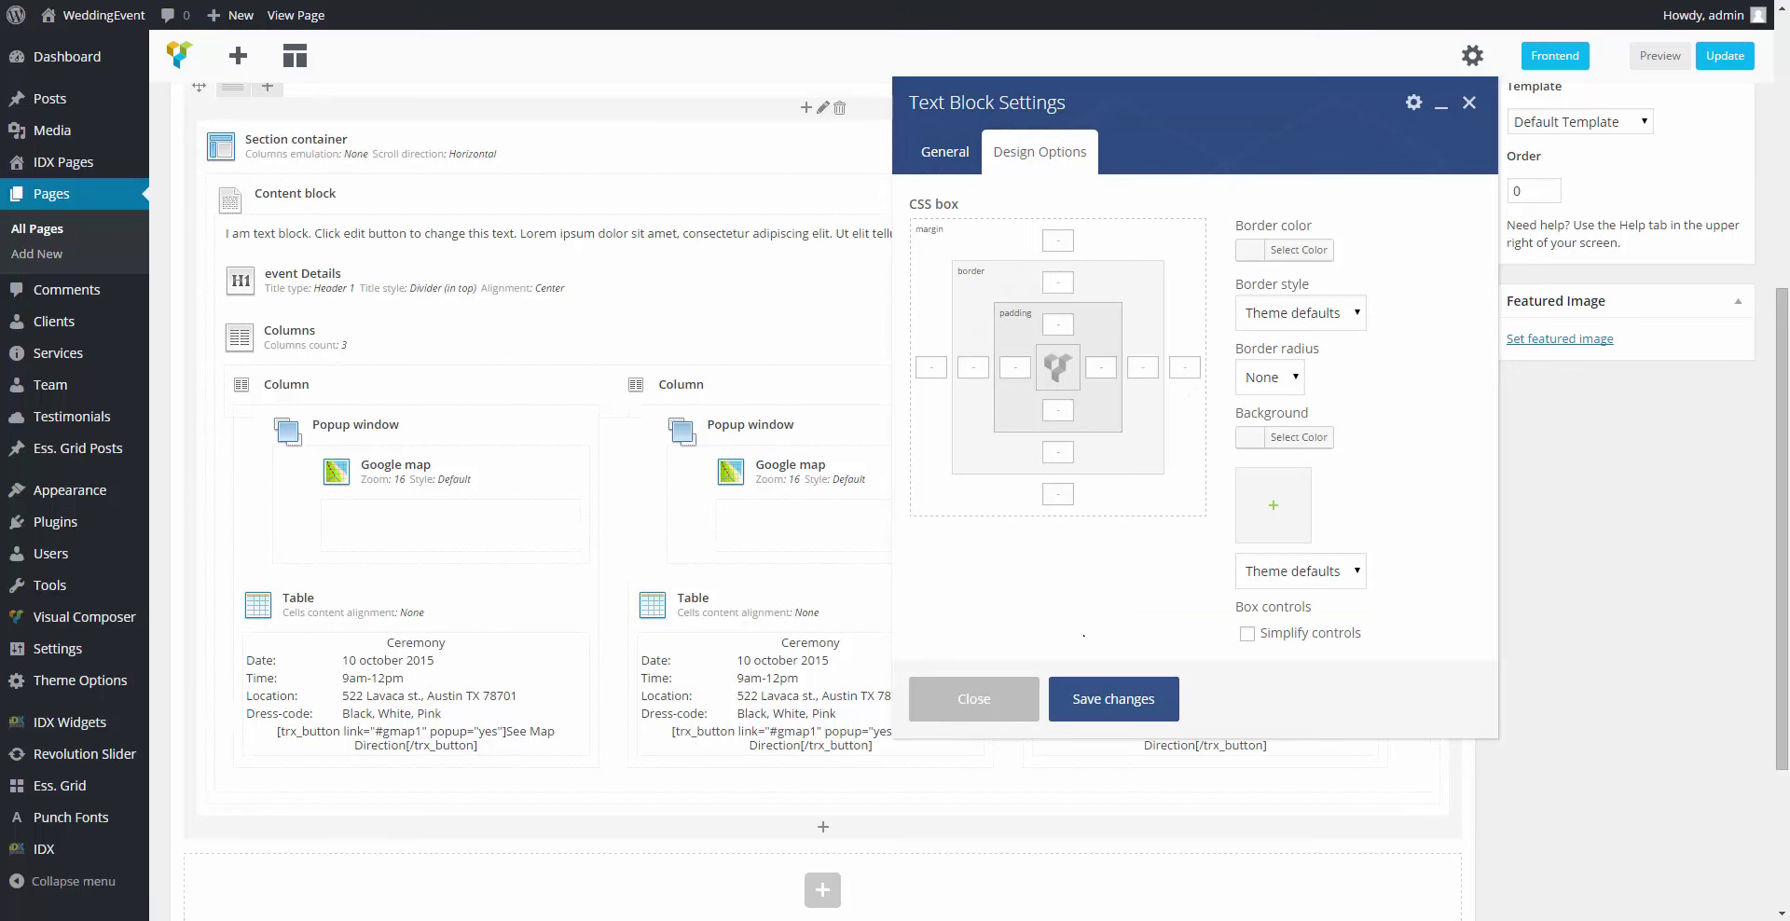
pyautogui.click(1089, 698)
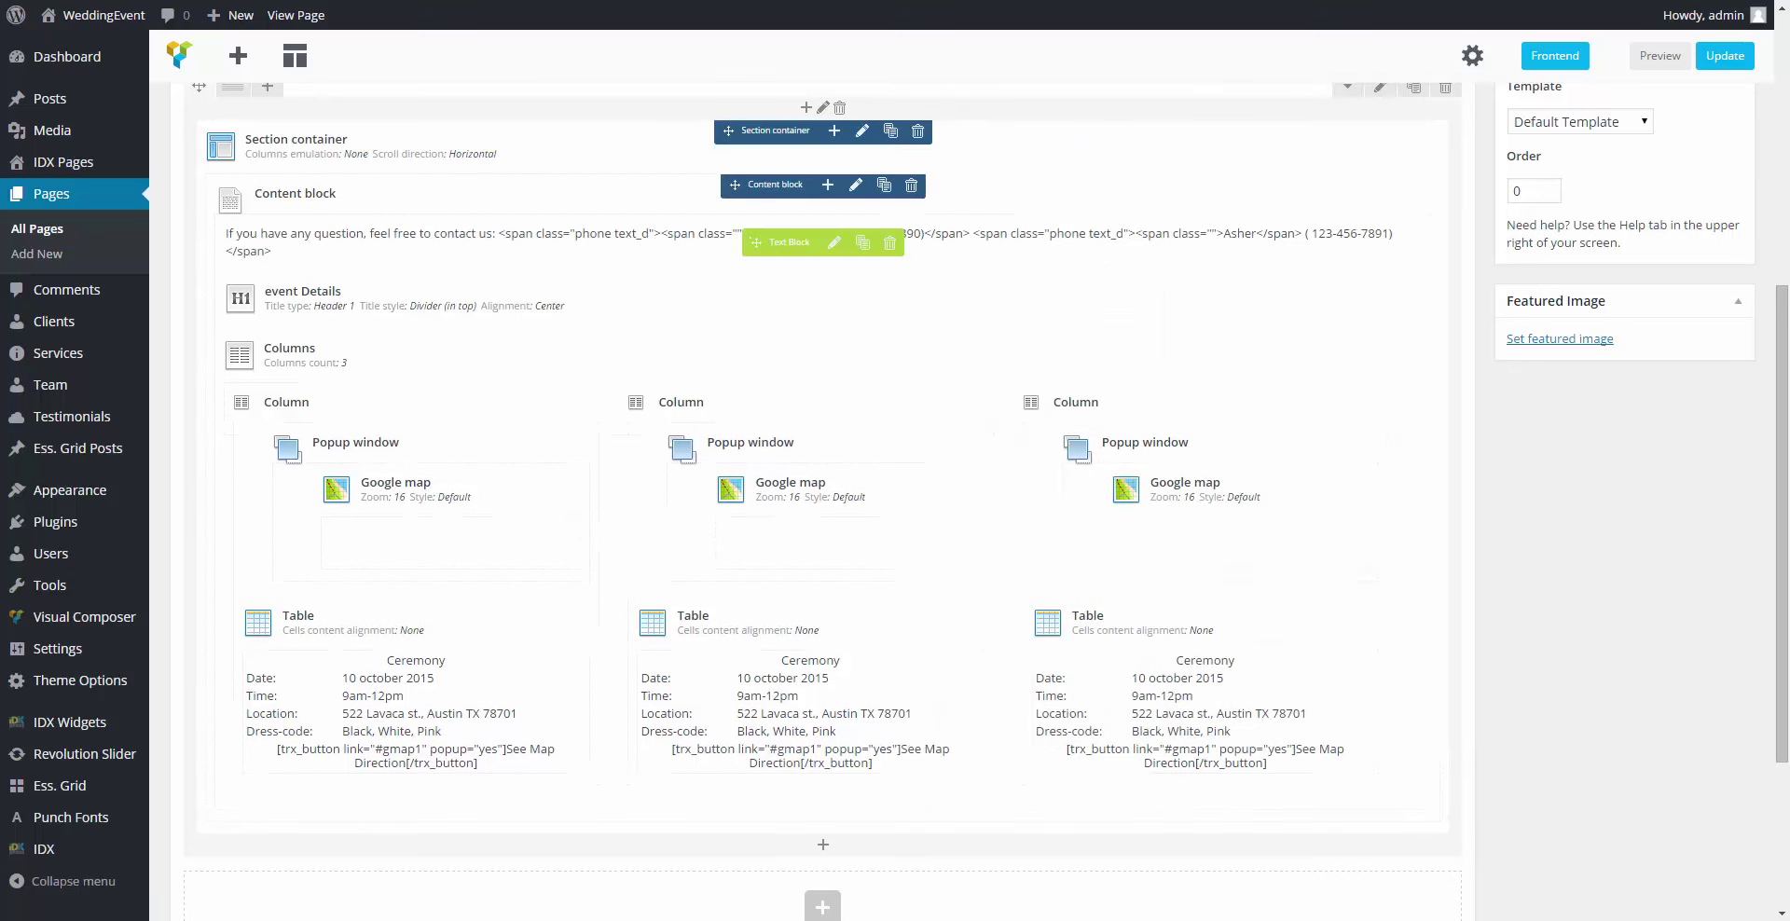
pyautogui.moveTo(772, 238)
pyautogui.mouseDown()
pyautogui.moveTo(270, 328)
pyautogui.moveTo(237, 370)
pyautogui.moveTo(224, 448)
pyautogui.moveTo(270, 778)
pyautogui.mouseUp()
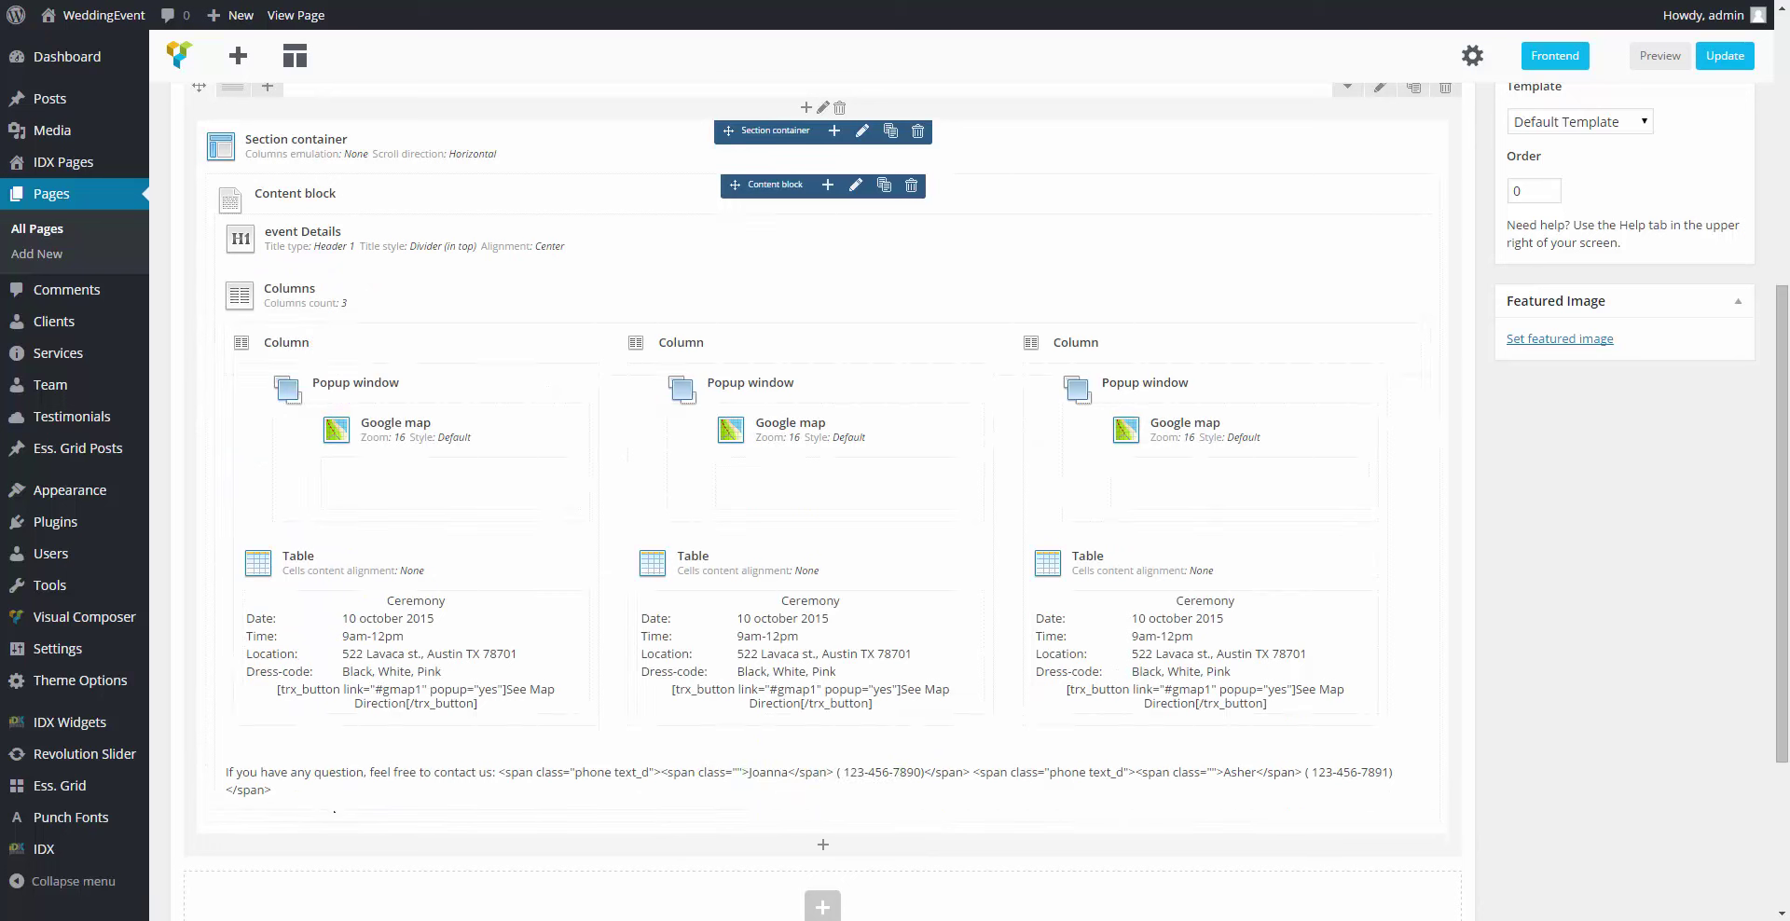
# Step: Save the event Details row's settings without changing any options and collapse the row
pyautogui.scroll(-1, 596, 791)
pyautogui.scroll(3, 597, 790)
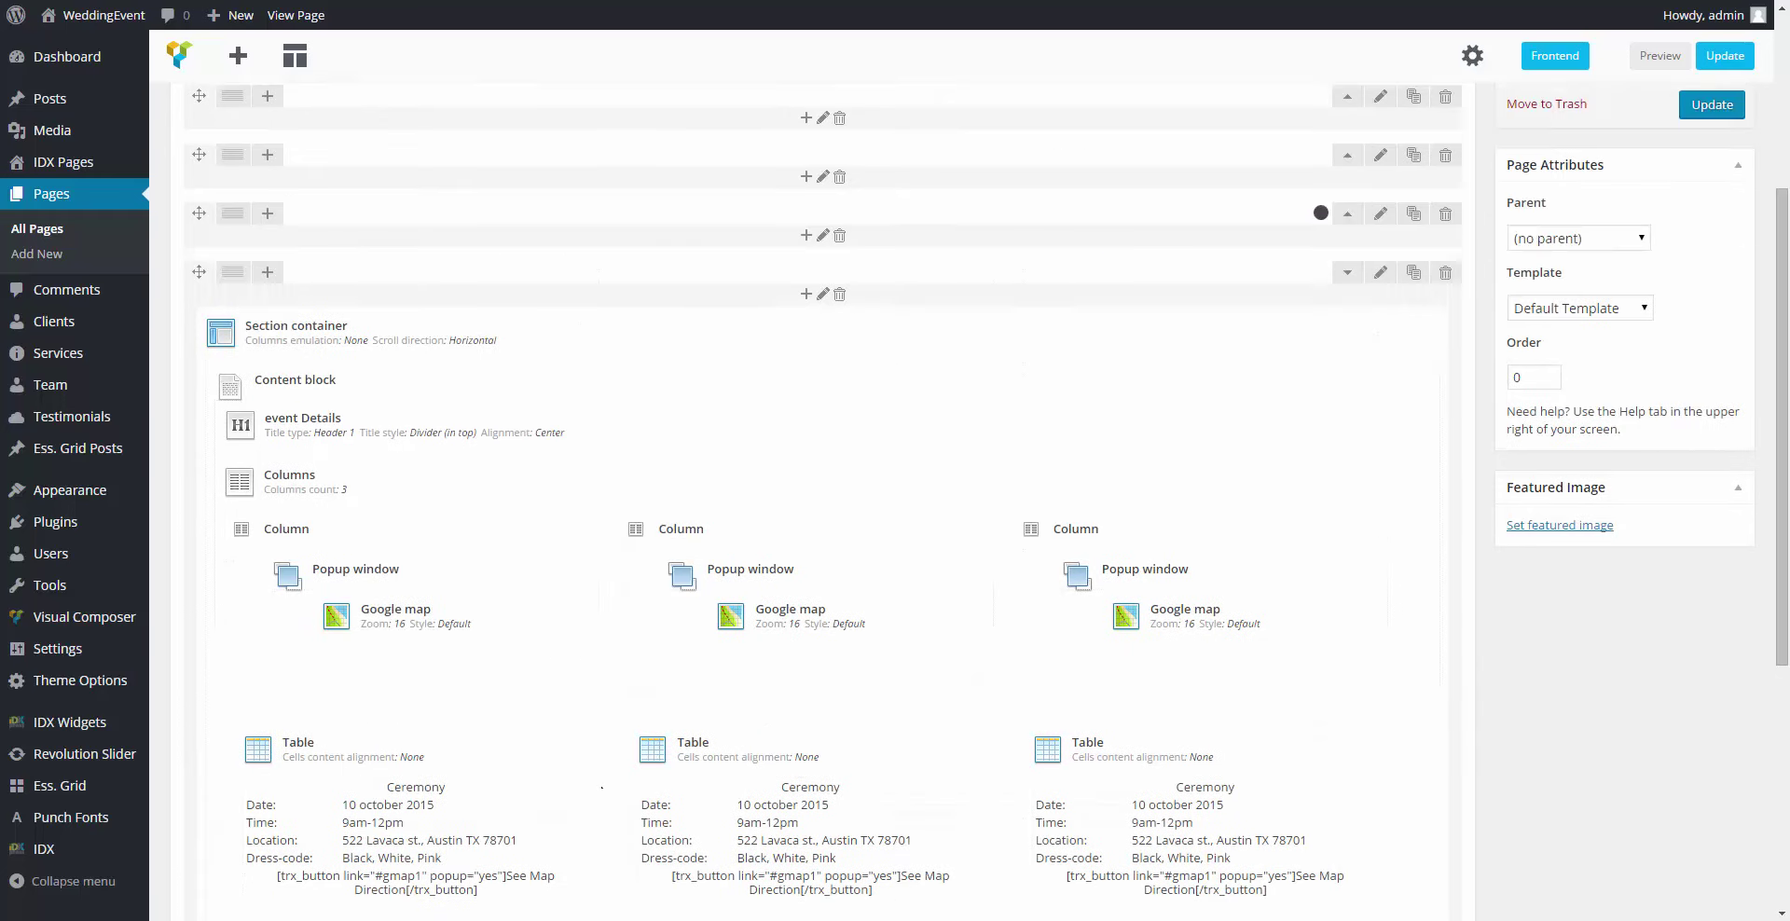
pyautogui.click(1379, 269)
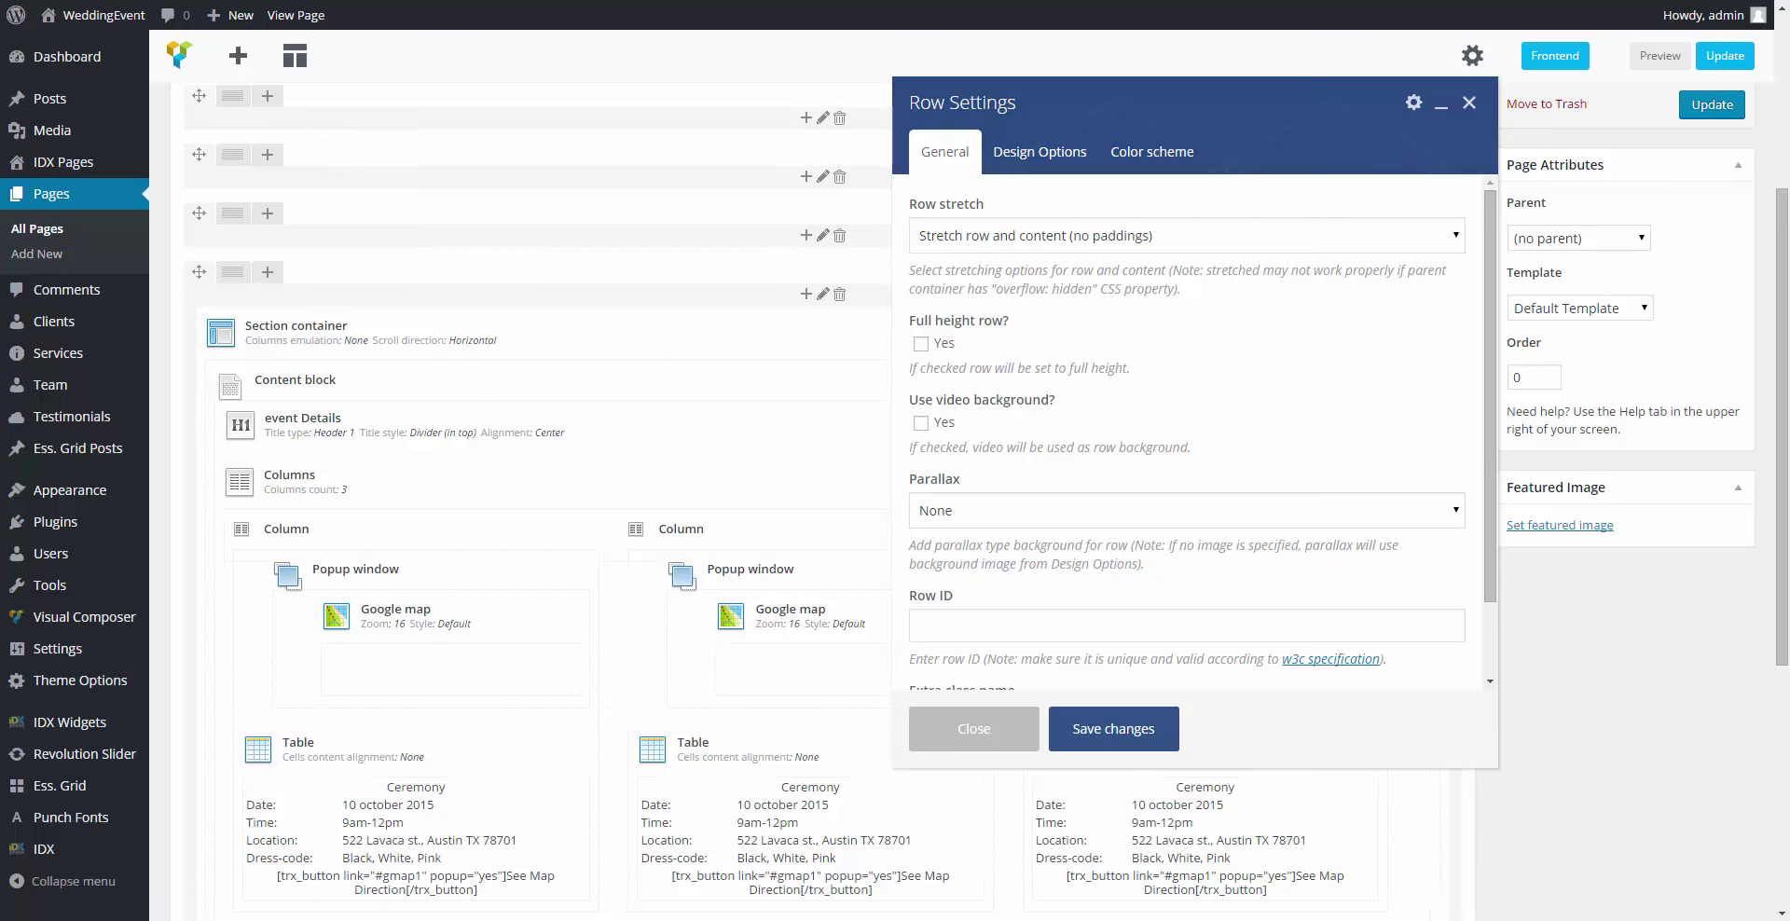
pyautogui.click(1081, 727)
pyautogui.click(1350, 280)
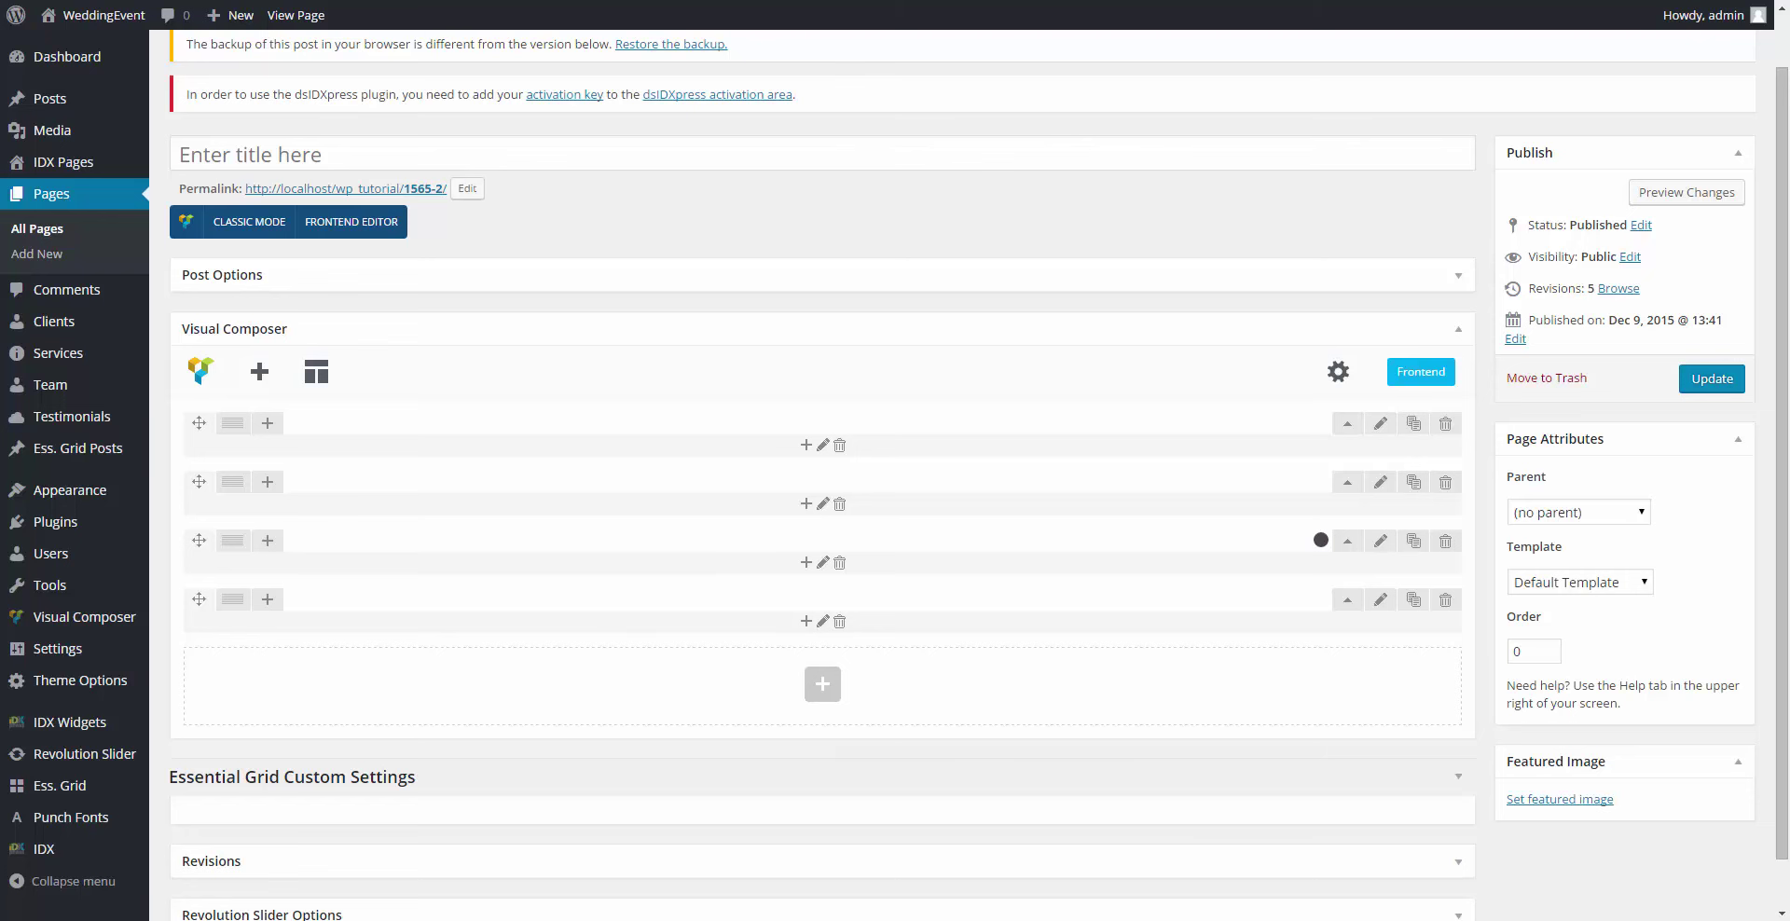
# Step: Insert a Title element in a new row at the end of the page
pyautogui.click(821, 684)
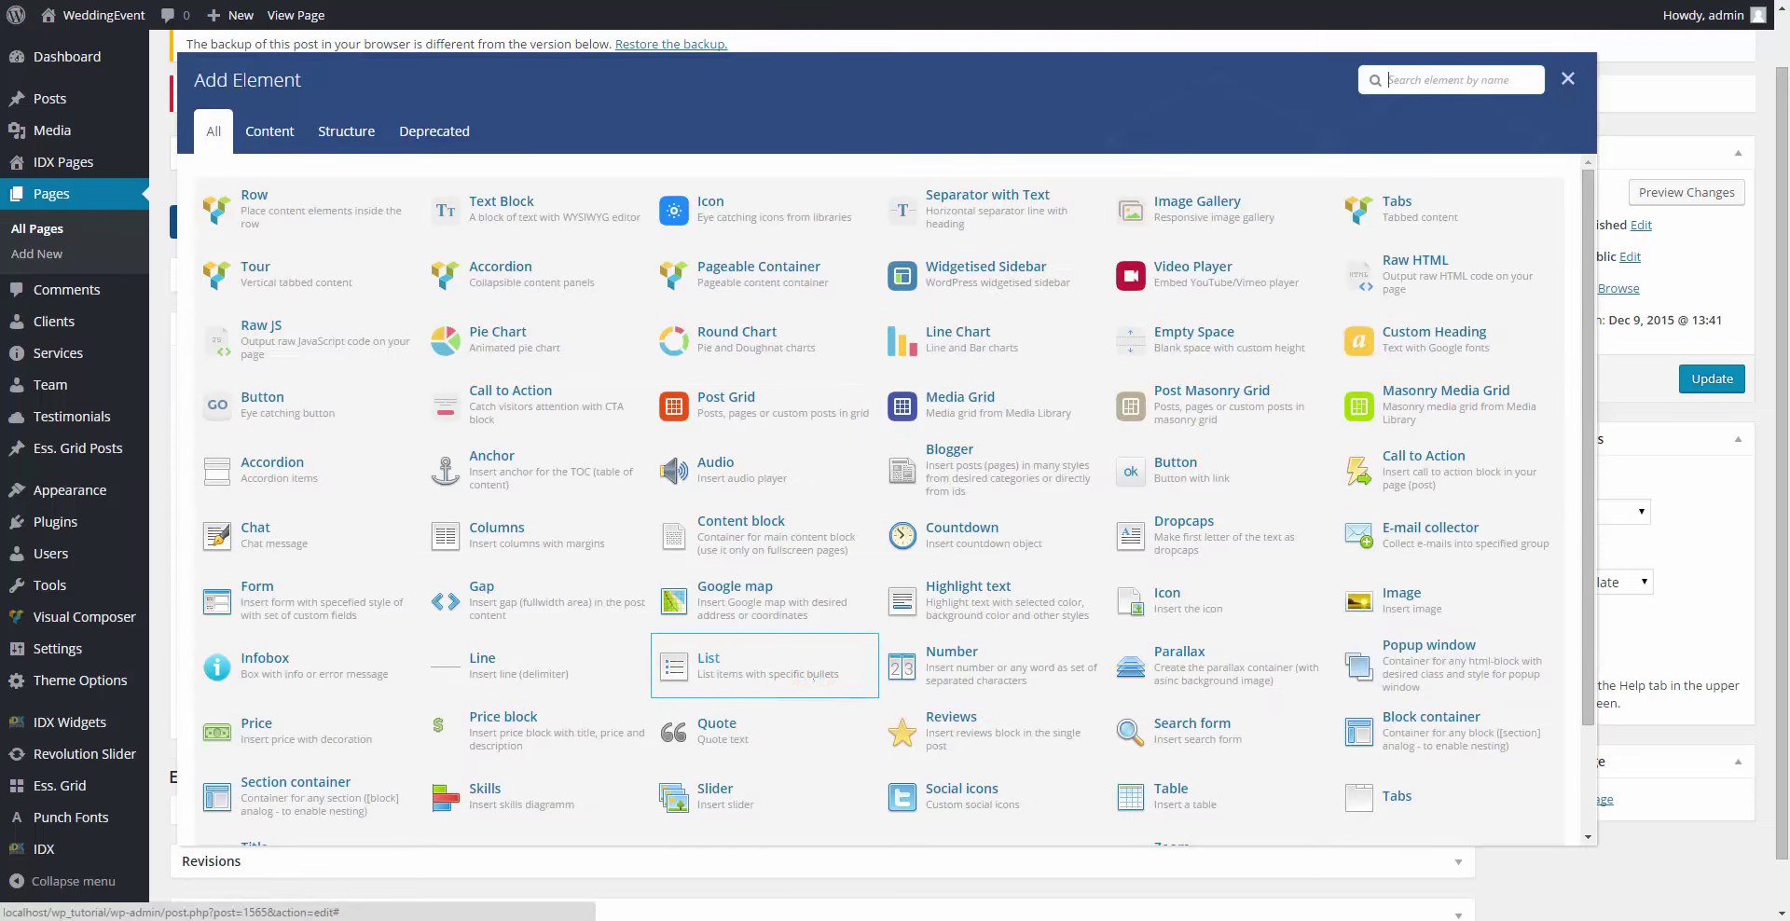
pyautogui.write('tit')
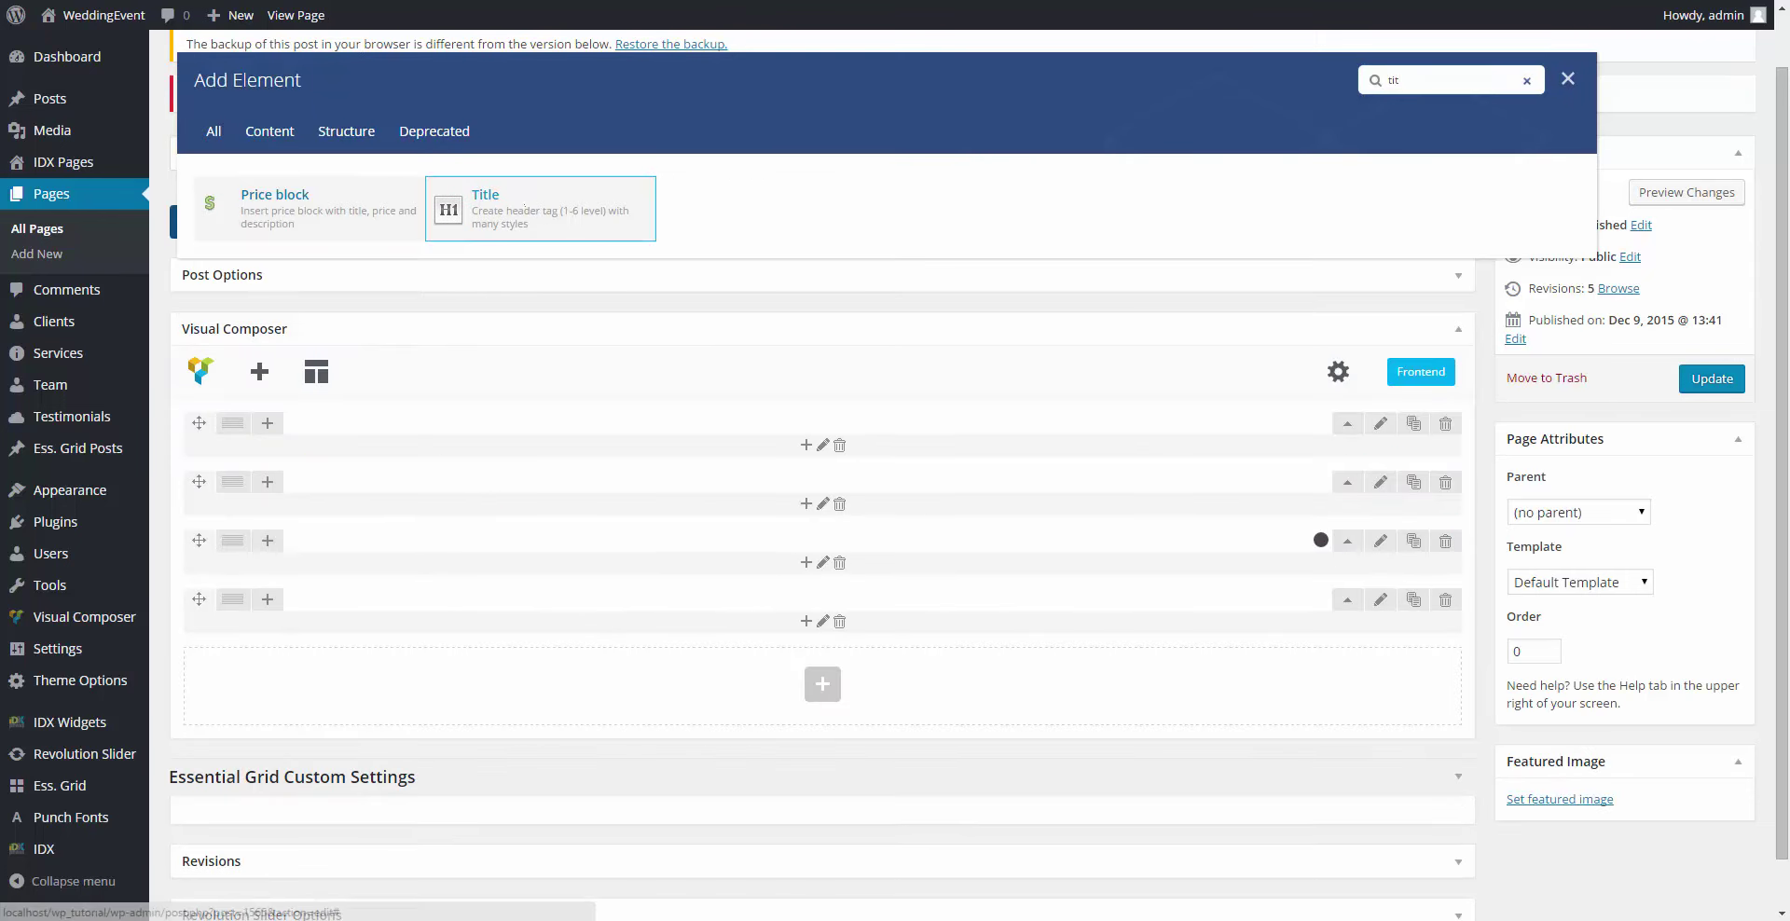
pyautogui.click(524, 203)
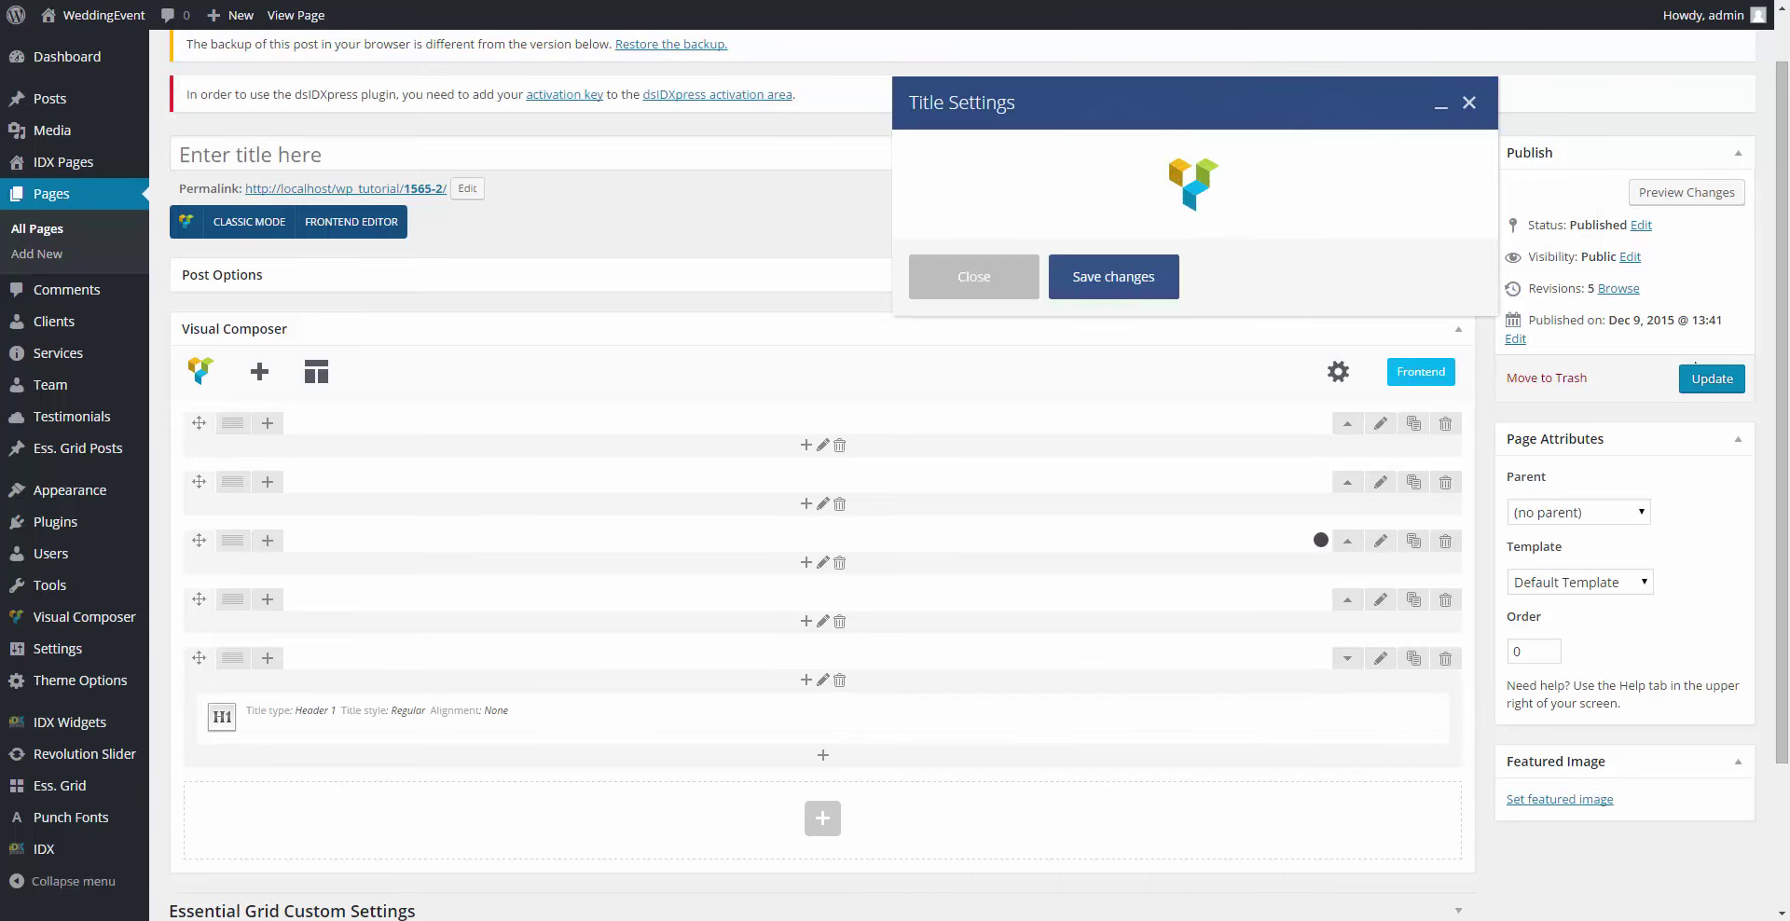
# Step: Set the title content to Friends, the title style to Divider (in top), and the alignment to Center
pyautogui.click(1266, 426)
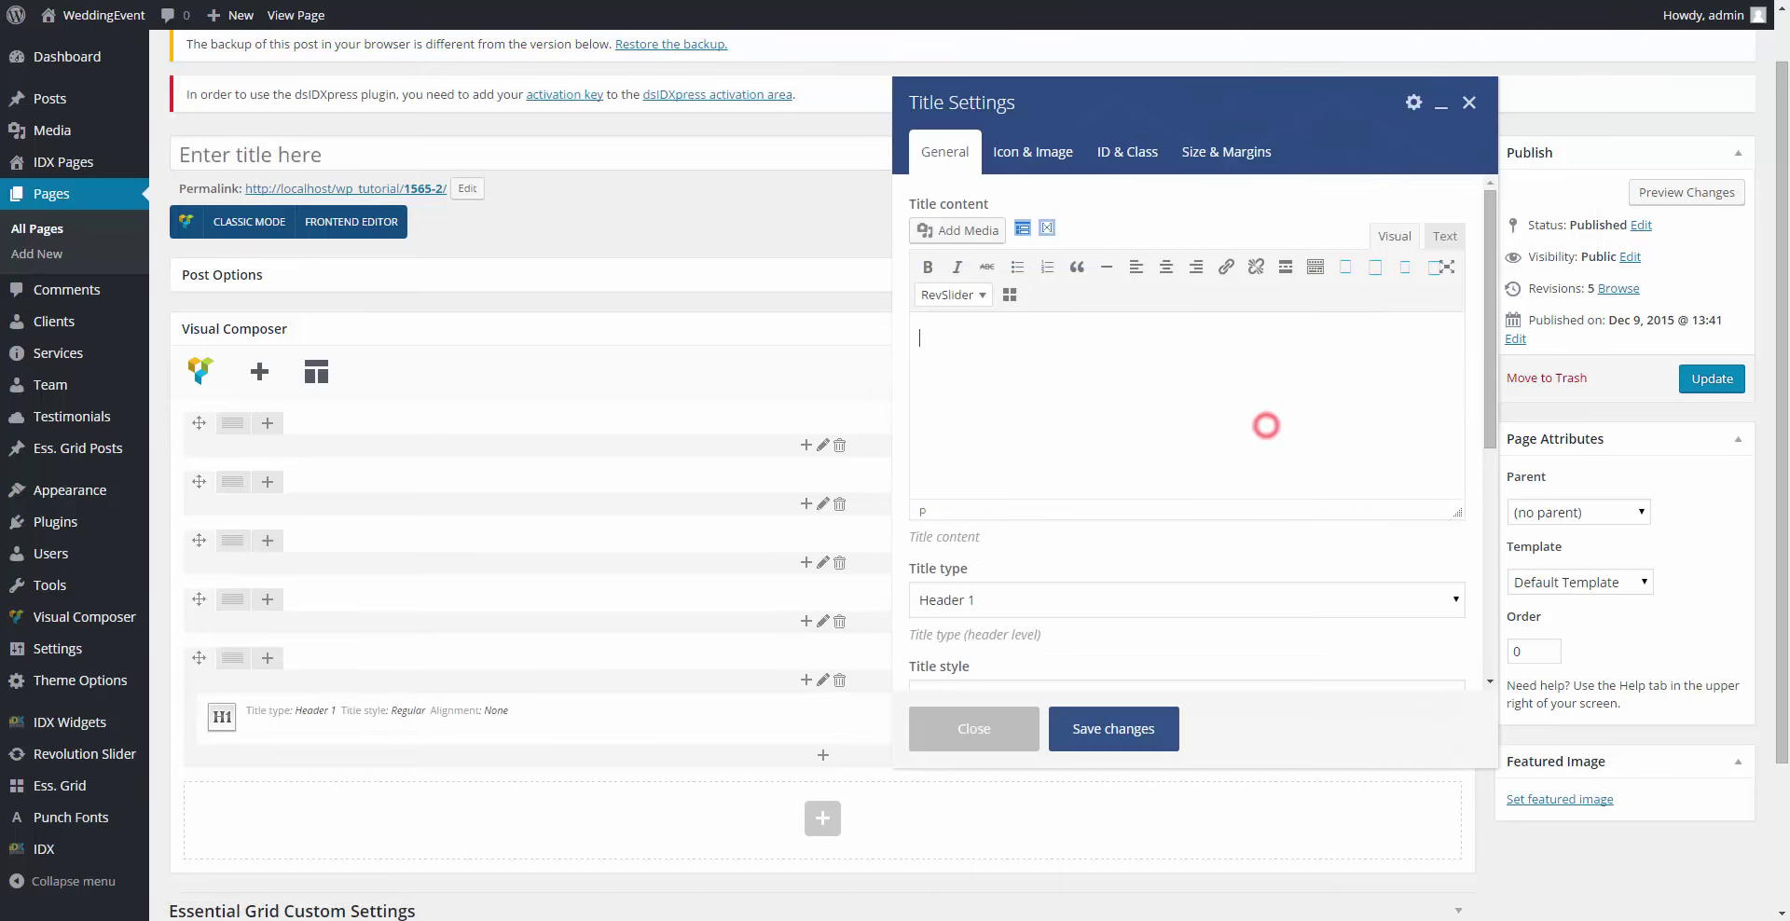
pyautogui.write('Friends')
pyautogui.scroll(-4, 1187, 429)
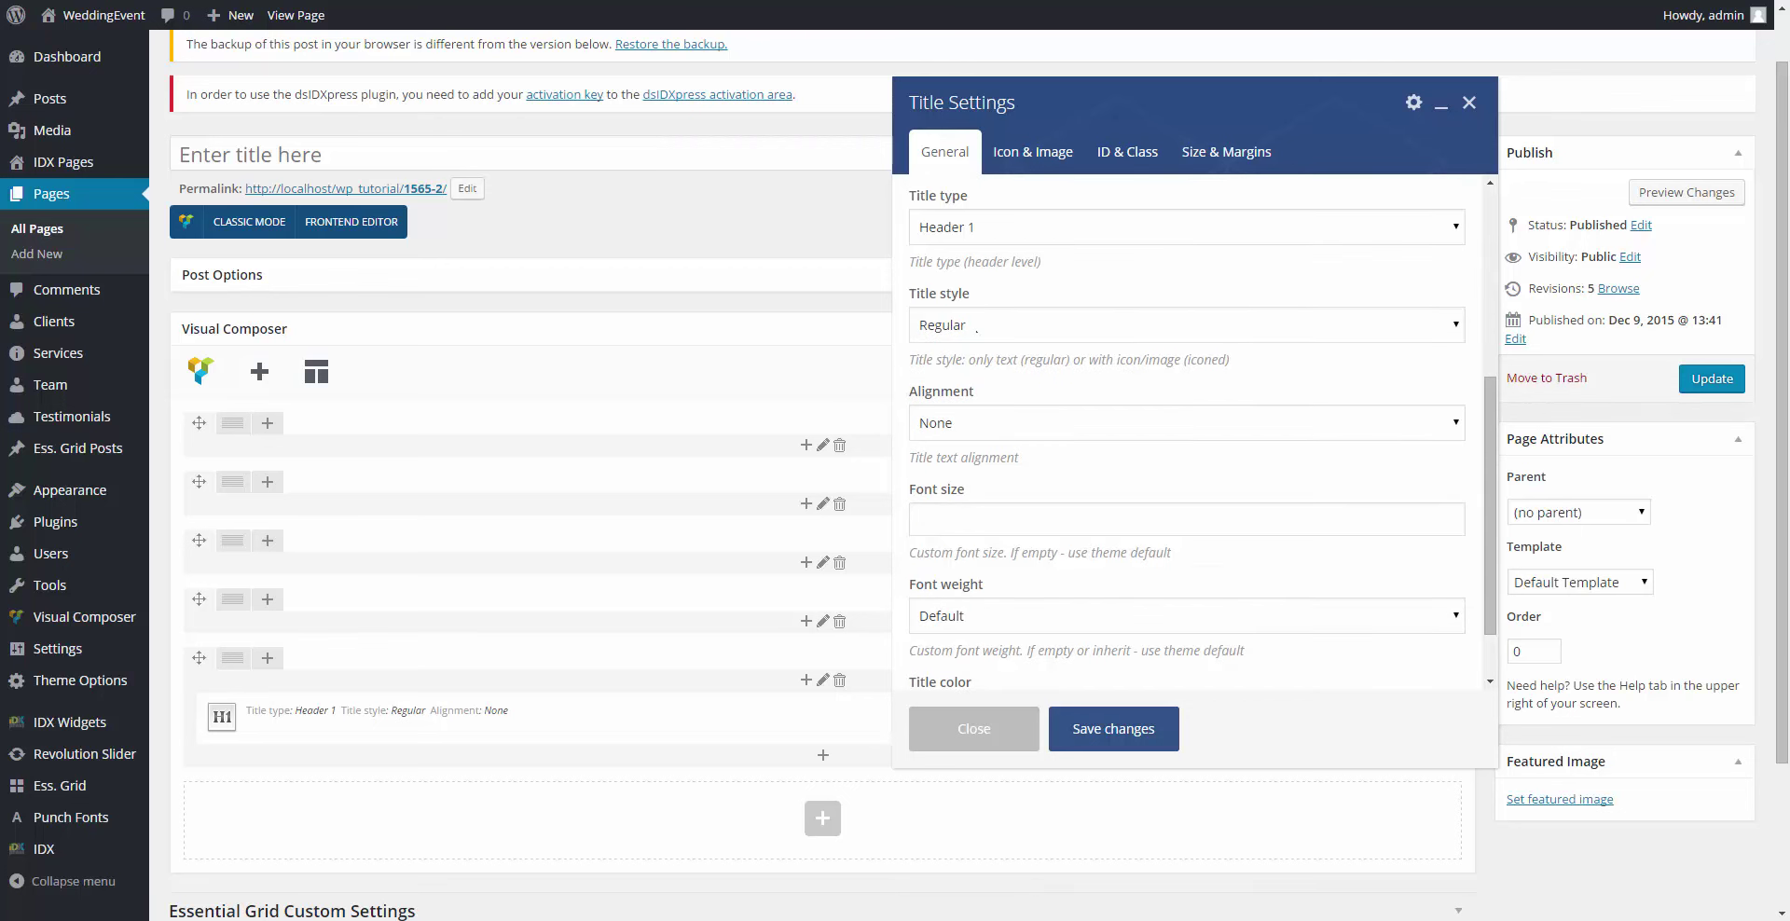
pyautogui.click(976, 328)
pyautogui.click(961, 405)
pyautogui.click(1049, 437)
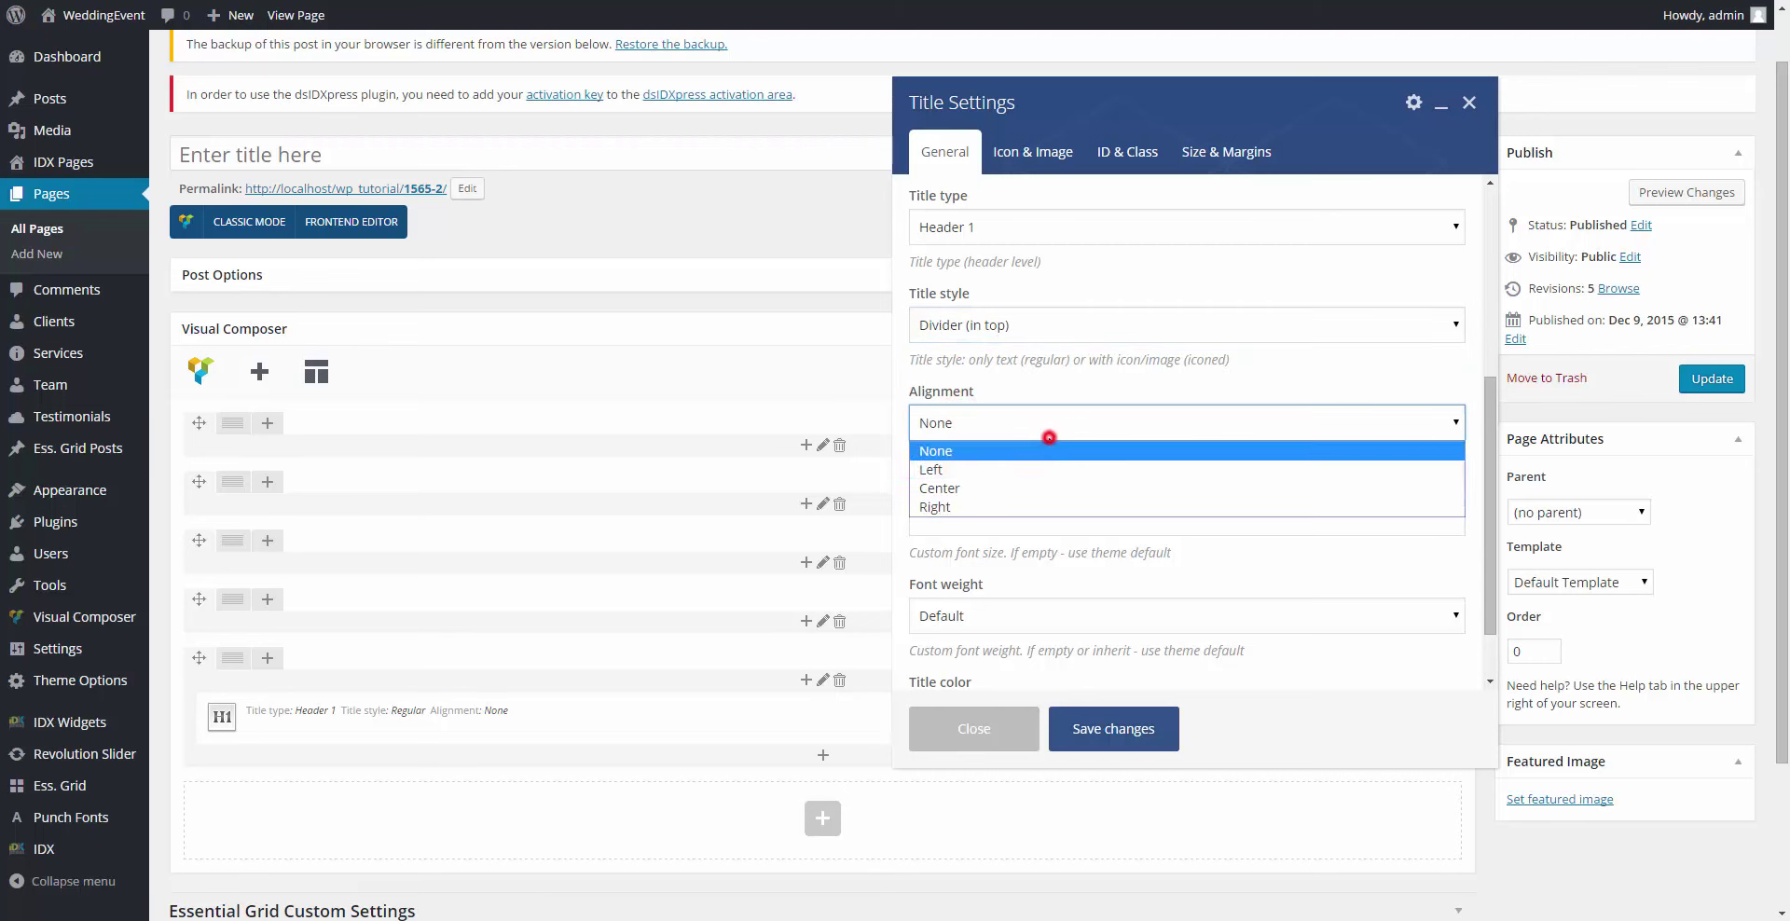
pyautogui.click(1023, 486)
pyautogui.scroll(-1, 1053, 477)
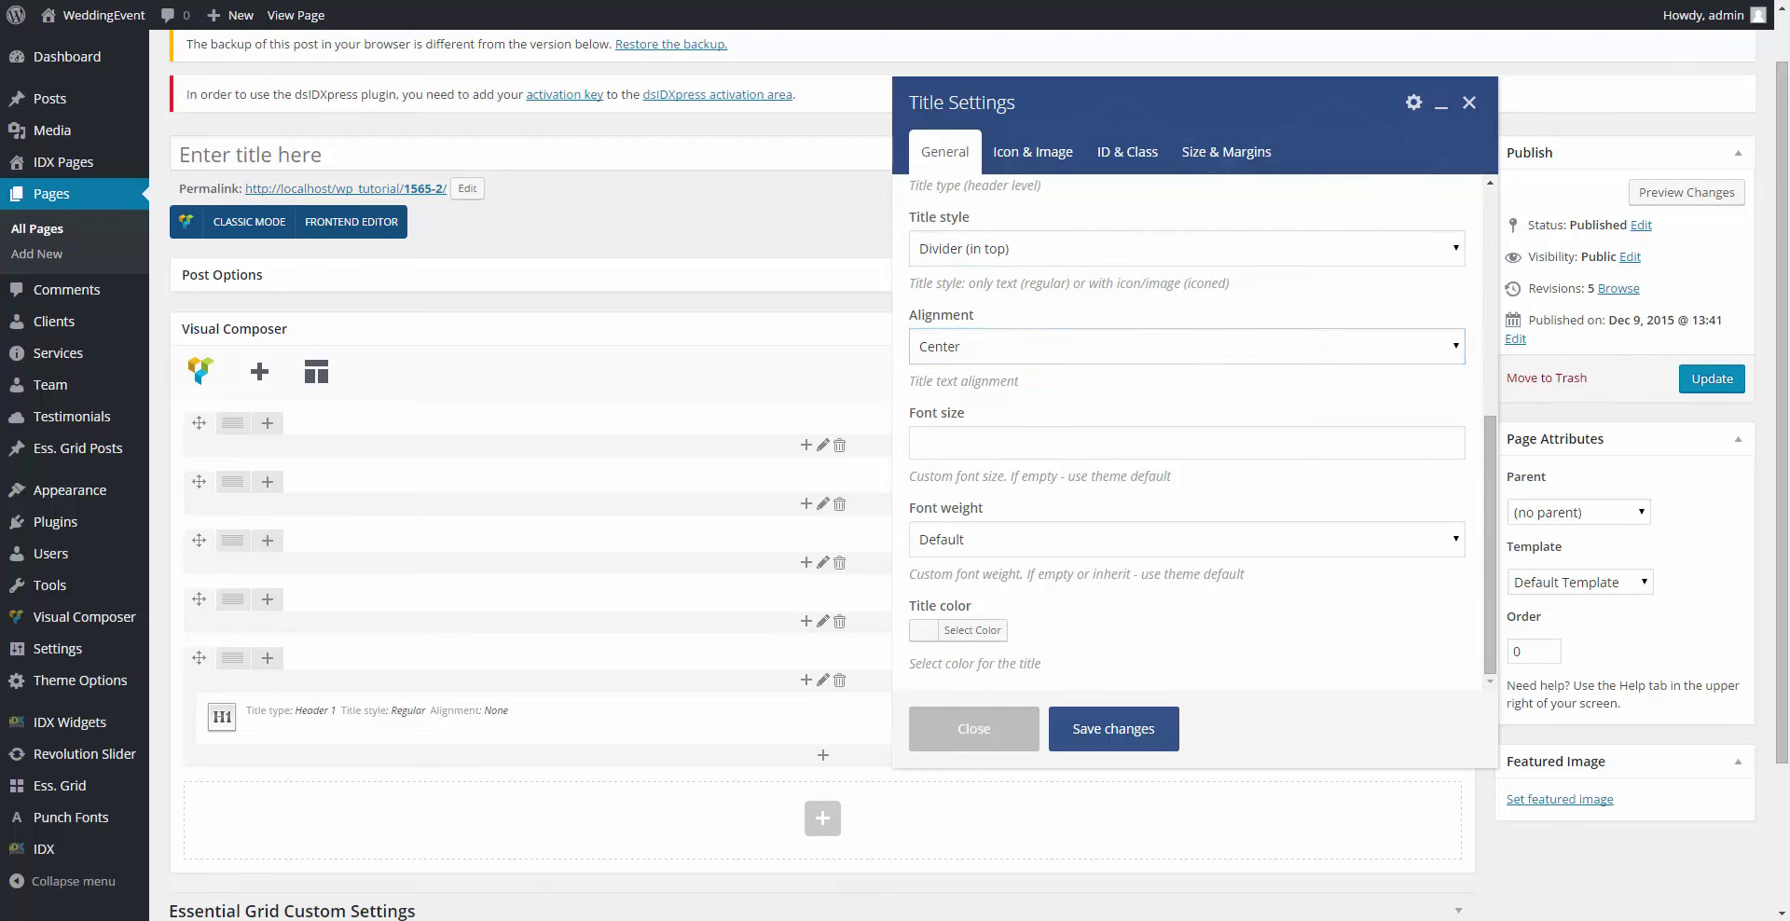
# Step: Give the Friends title the CSS styles "margin-top: 1.3em; margin-bottom: 1.28em;" and save its settings
pyautogui.click(1043, 151)
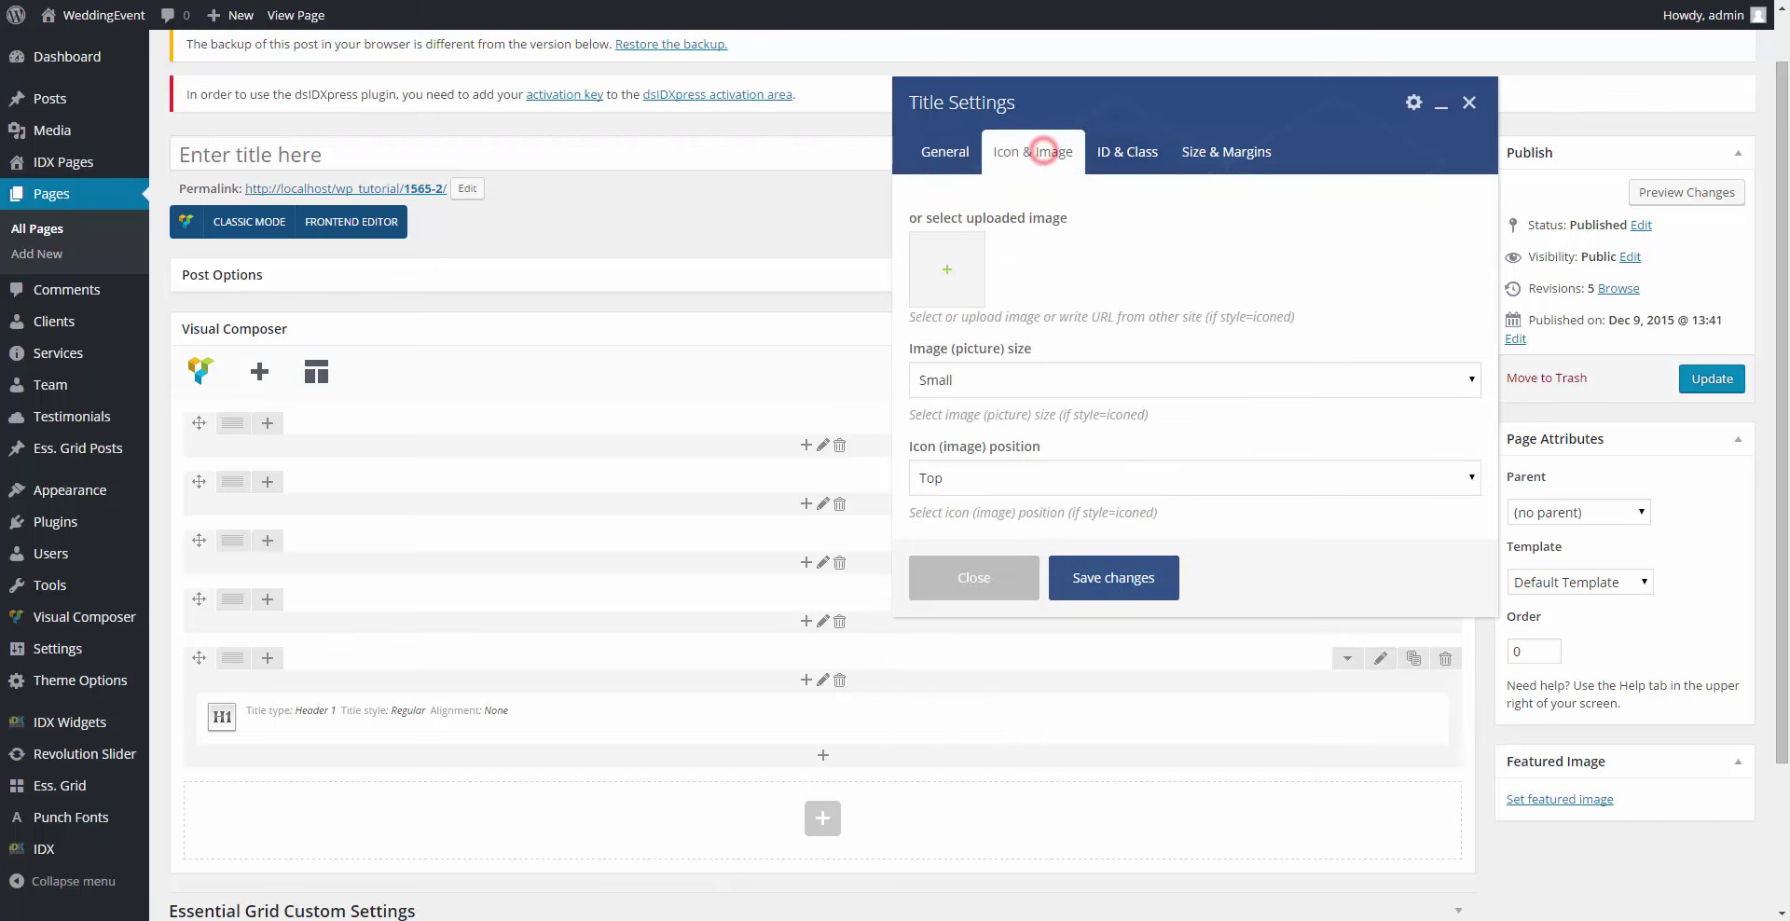
pyautogui.click(1127, 151)
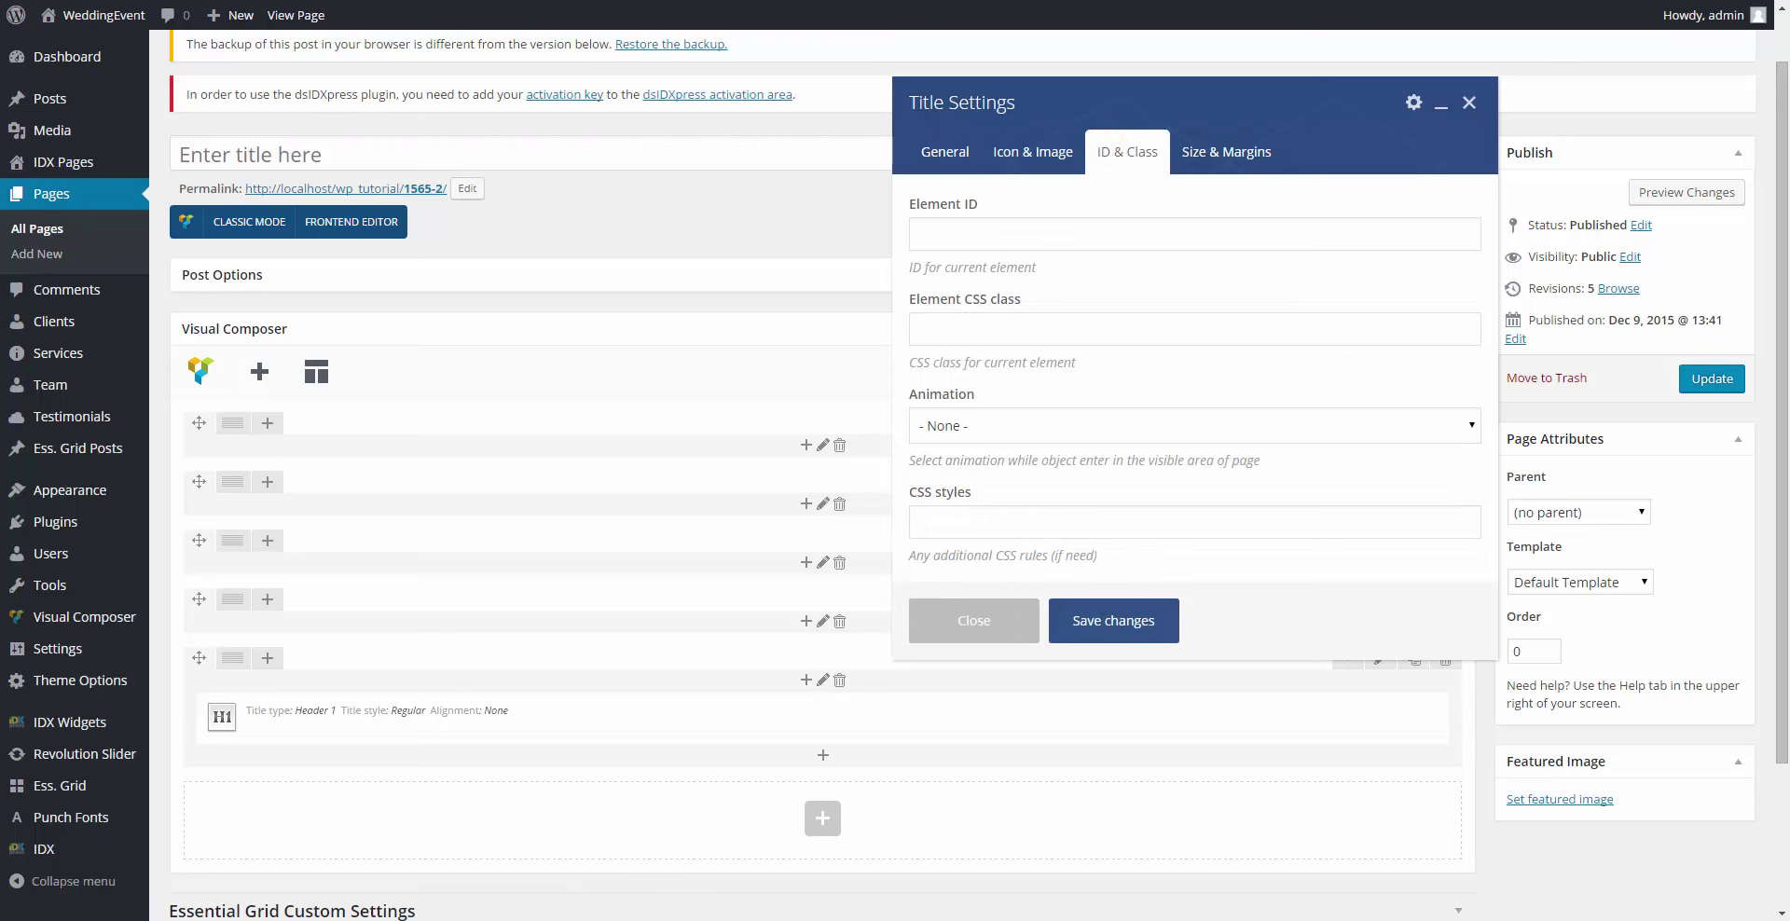
pyautogui.click(1152, 522)
pyautogui.write('margin')
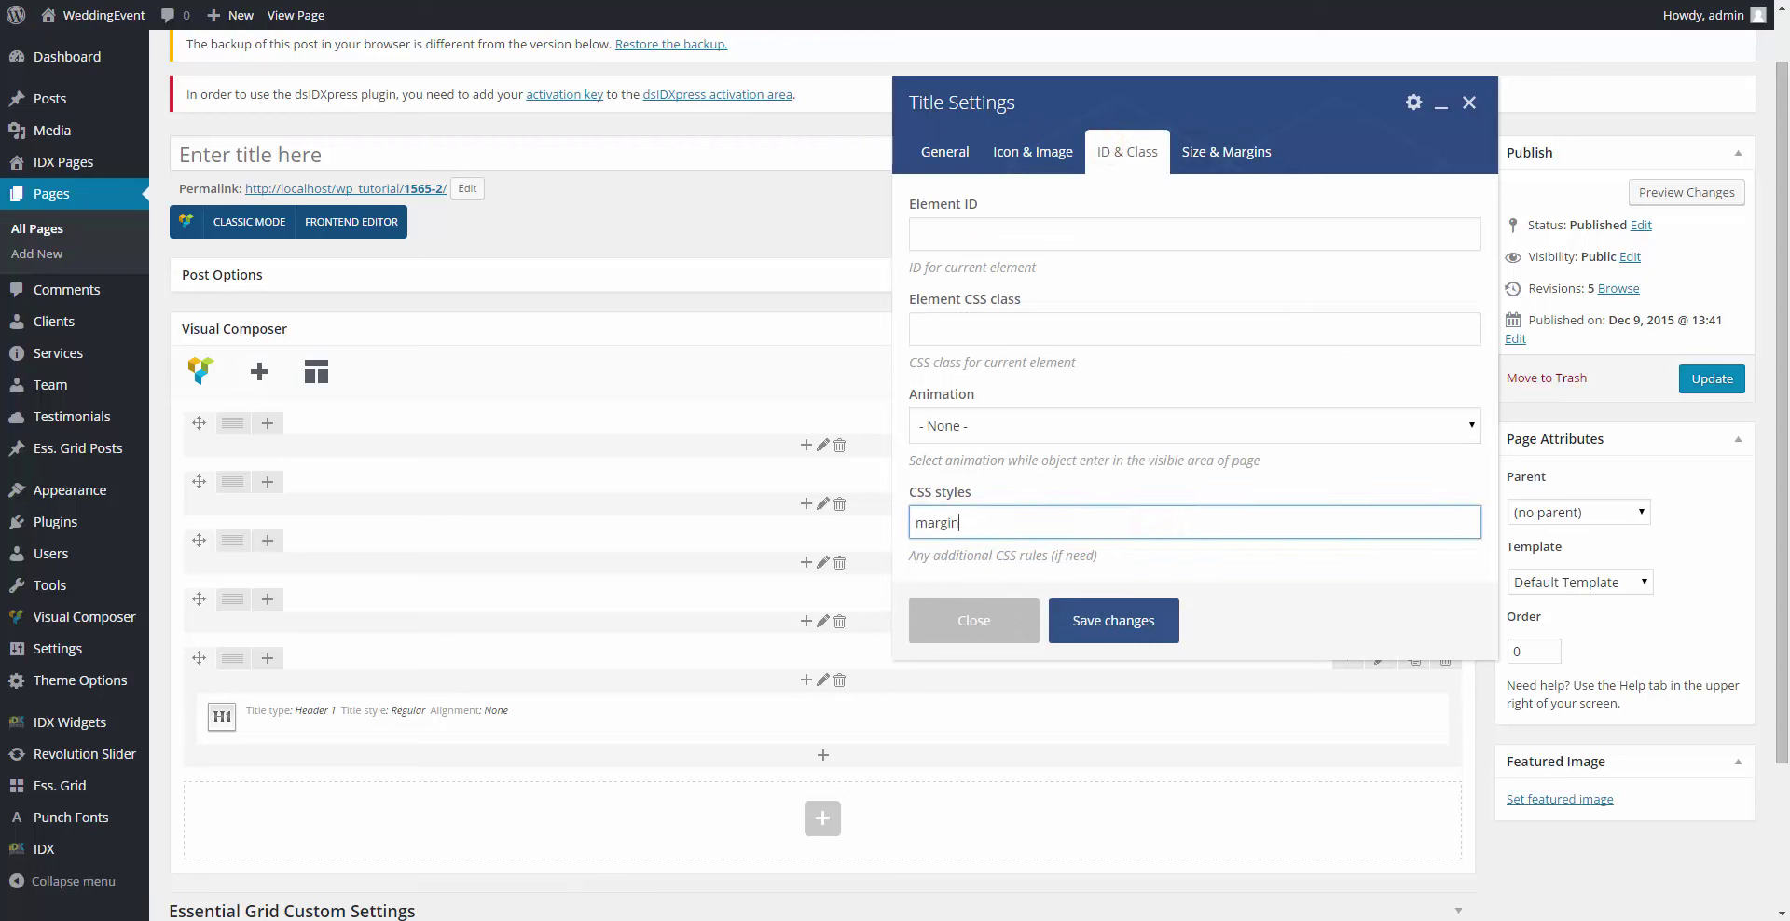
pyautogui.write('-top: 1.3em; margin-bottom')
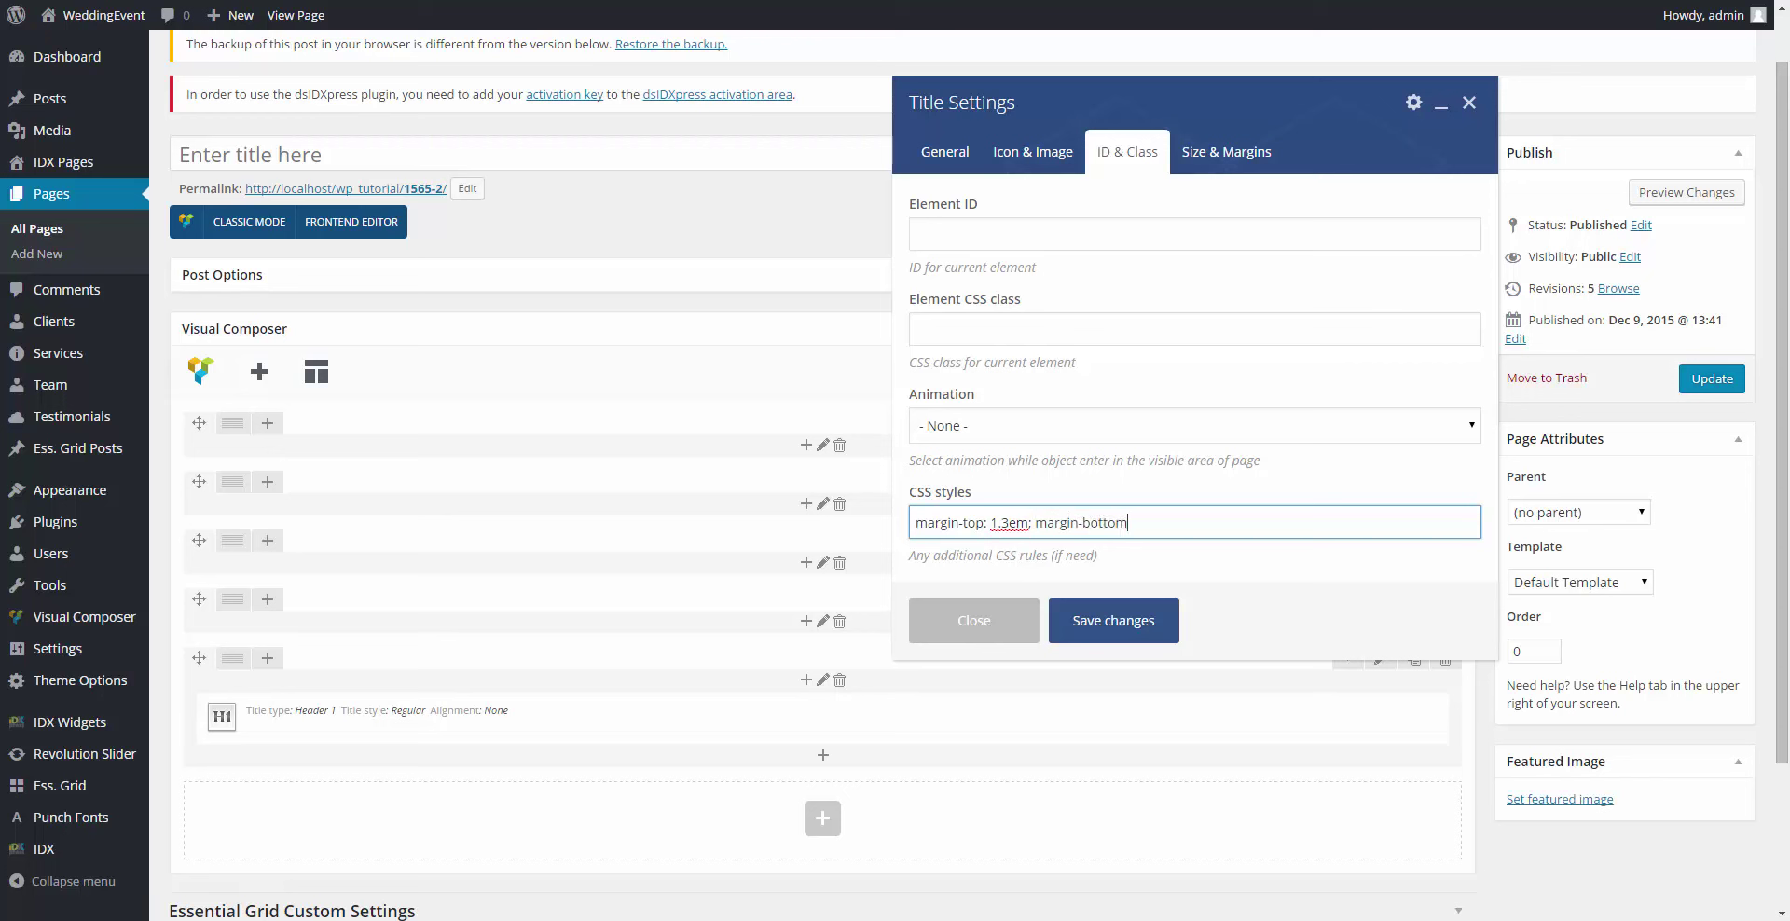
pyautogui.write(': 1.28em;')
pyautogui.click(1221, 152)
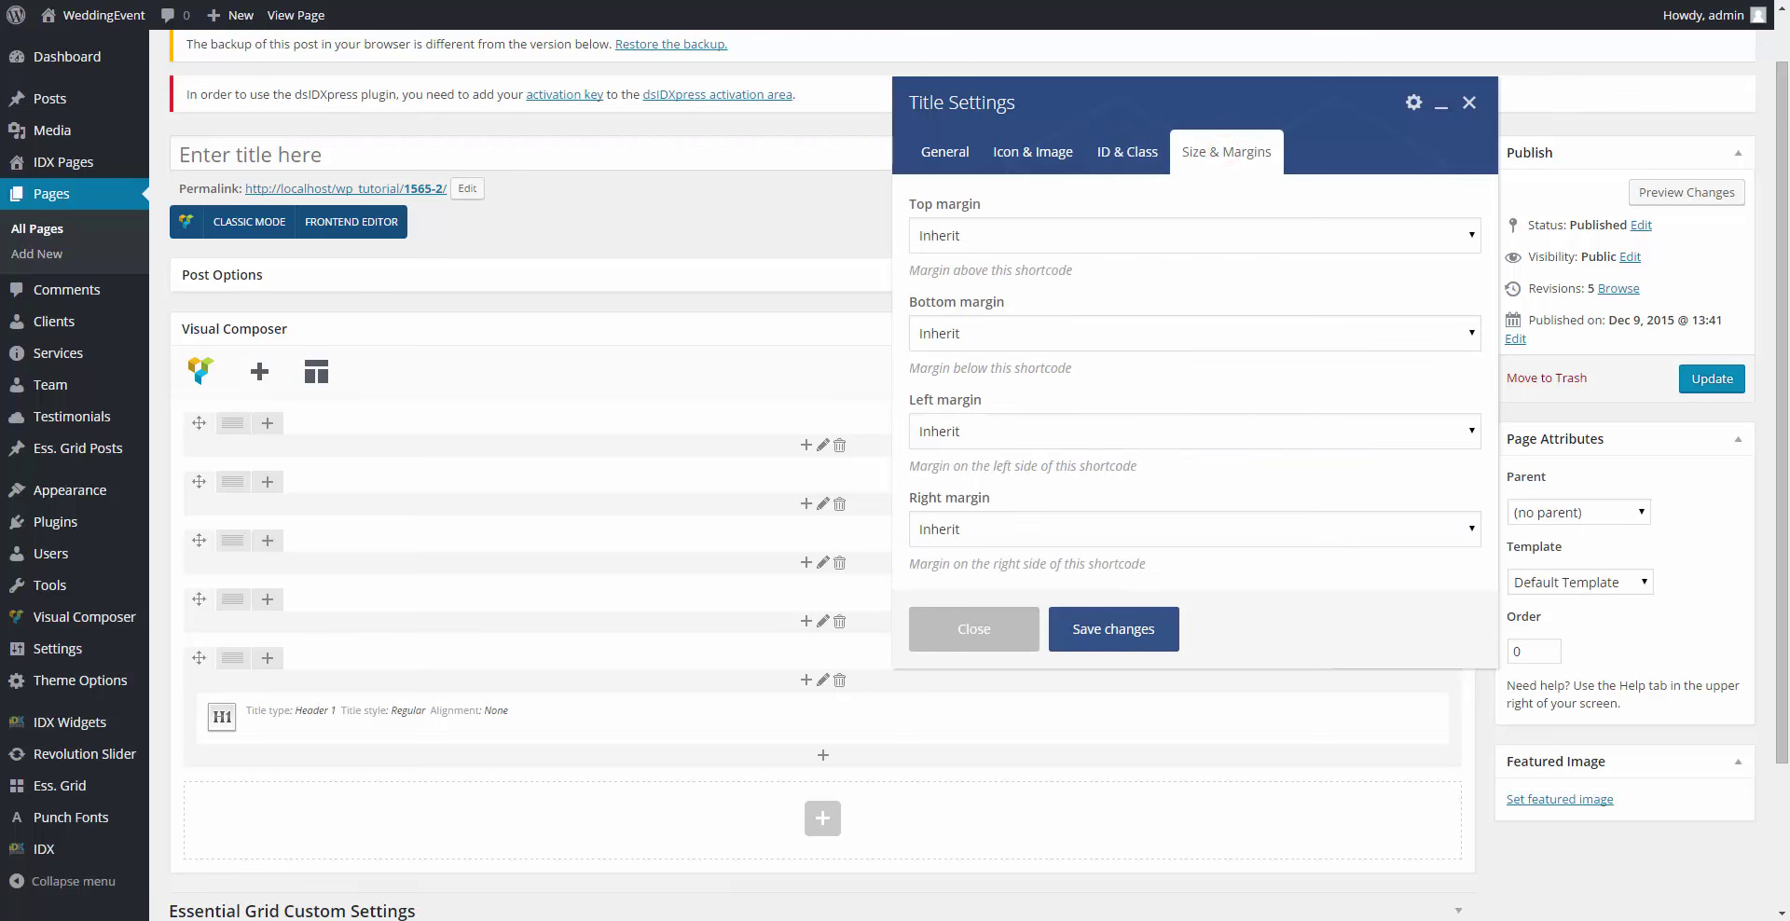
pyautogui.click(1114, 629)
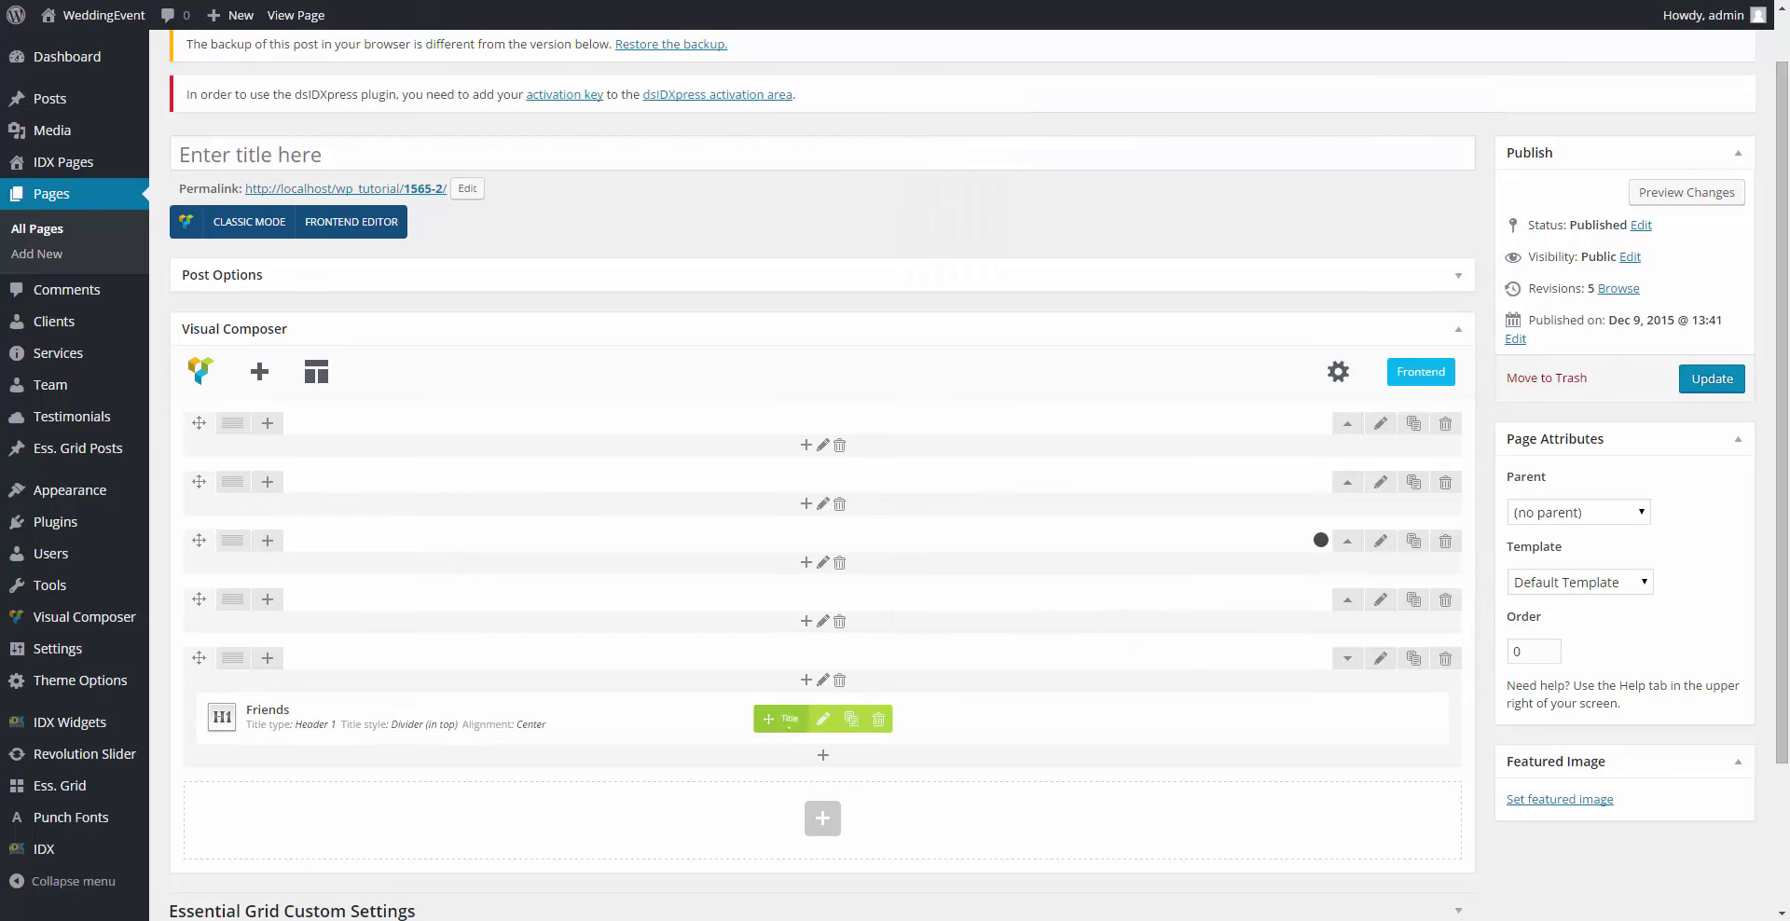
# Step: Insert a Team element below the Friends title and set its team style to Team /Style 5/
pyautogui.scroll(-2, 780, 717)
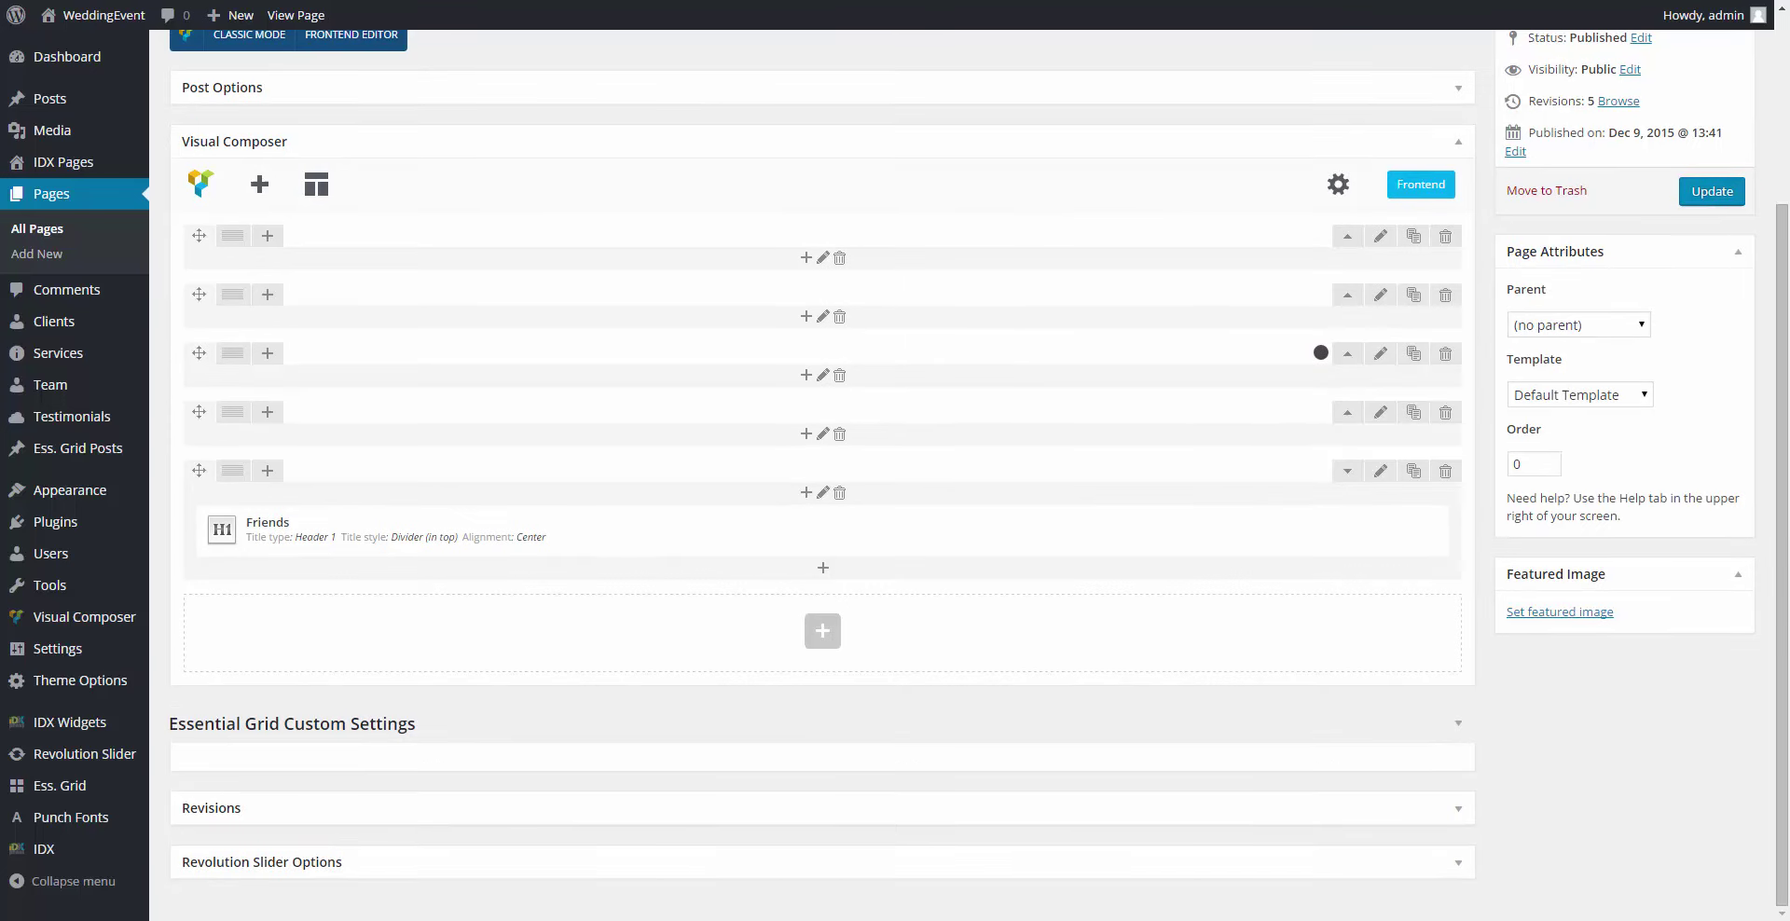
pyautogui.click(823, 566)
pyautogui.write('team')
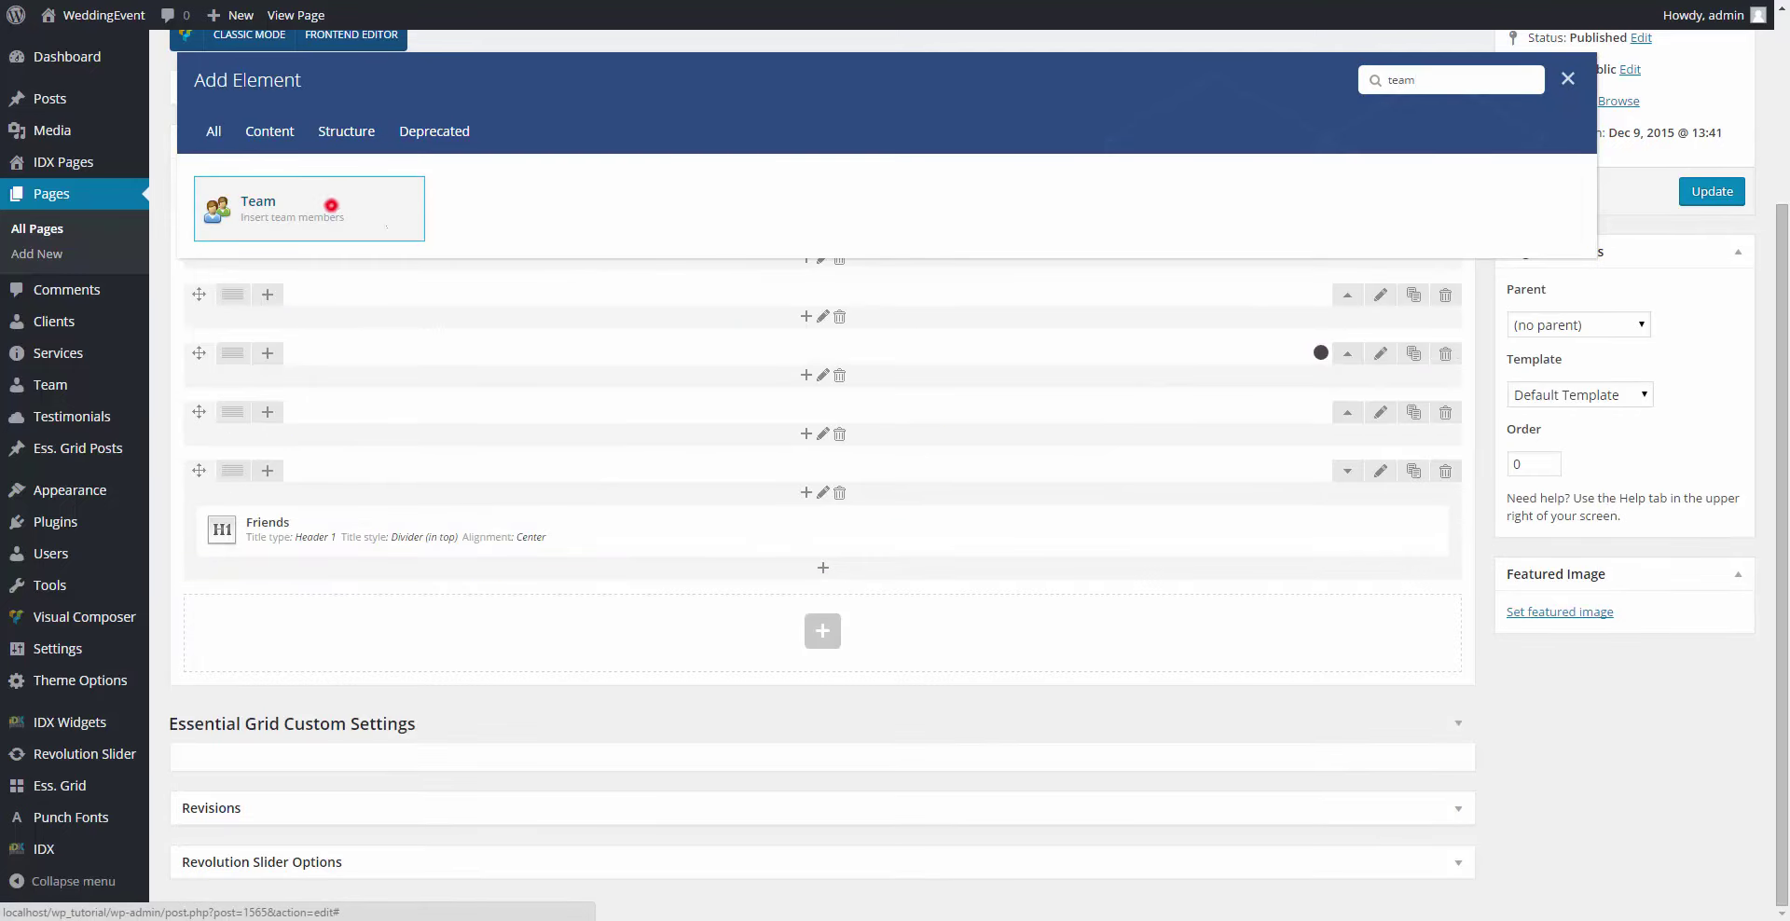
pyautogui.click(326, 202)
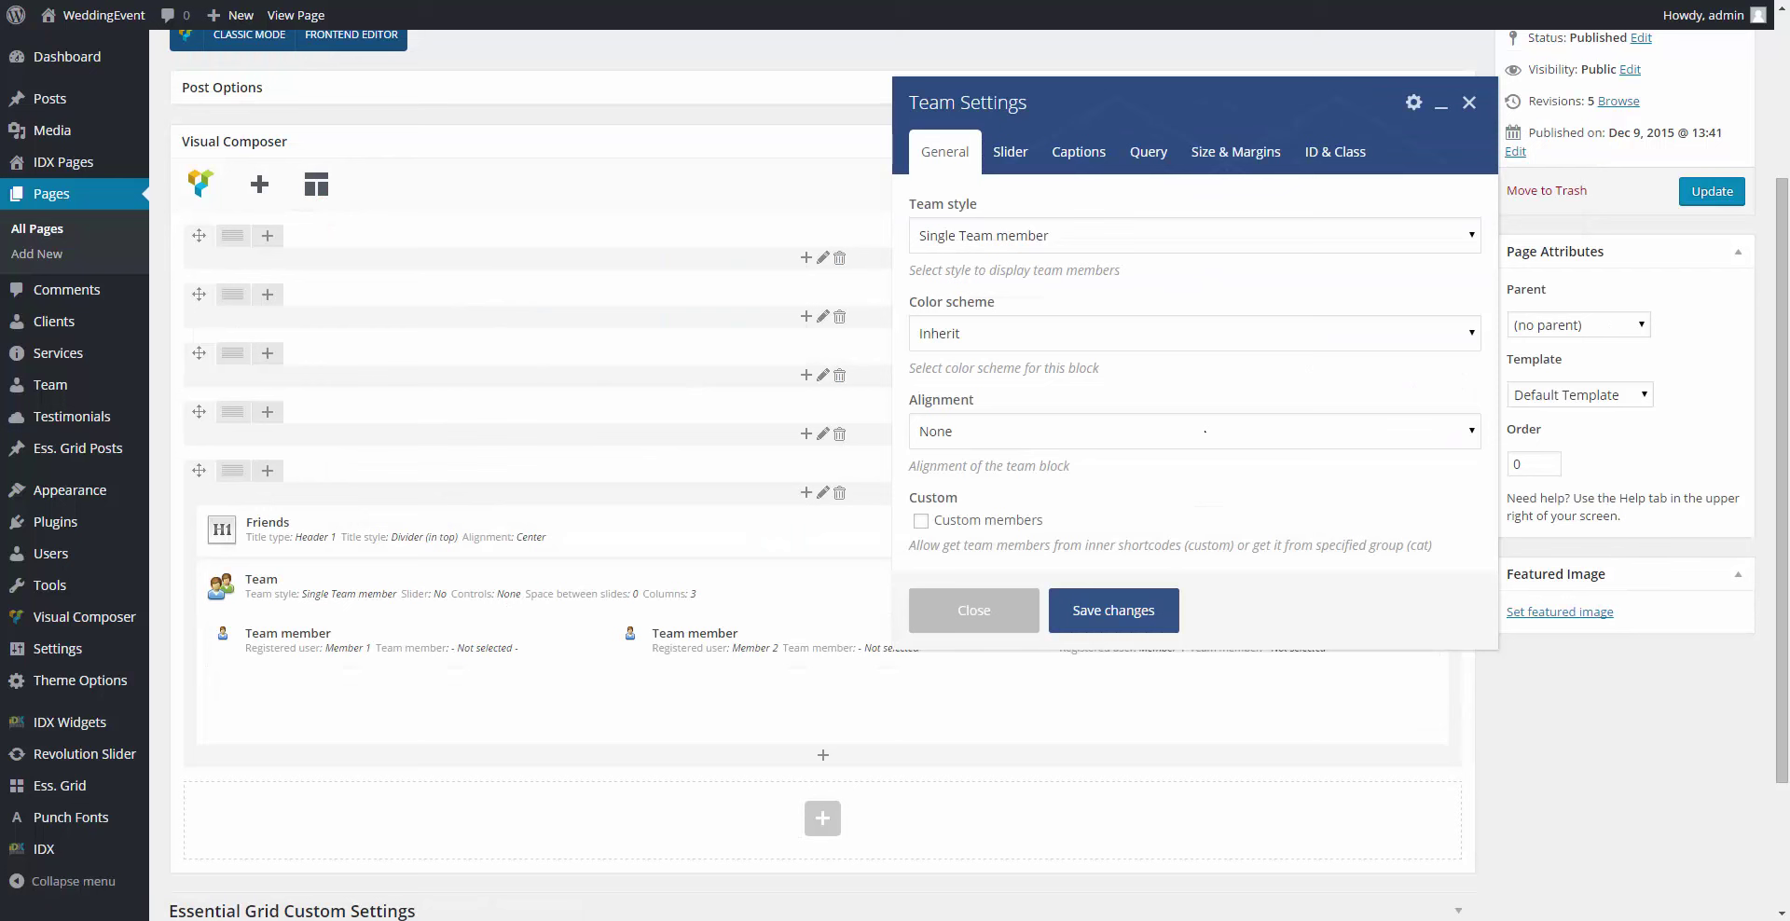
pyautogui.click(1026, 238)
pyautogui.click(1007, 356)
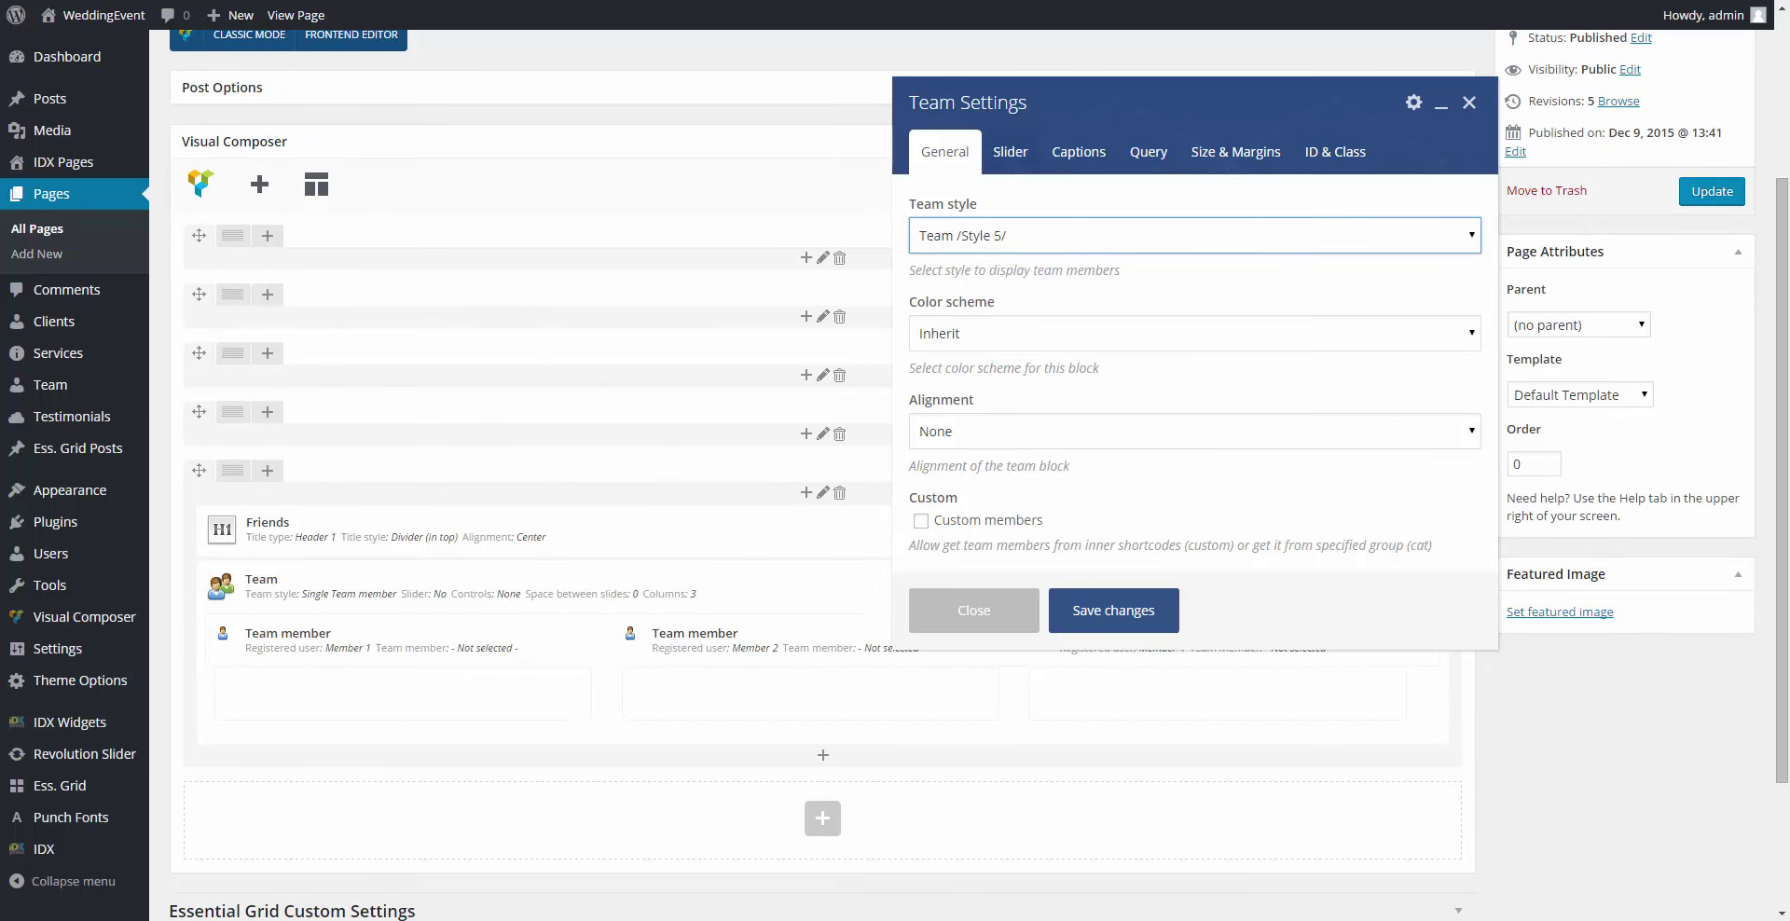
# Step: Set the team query to the Important People category with 2 columns and 4 posts
pyautogui.click(1009, 151)
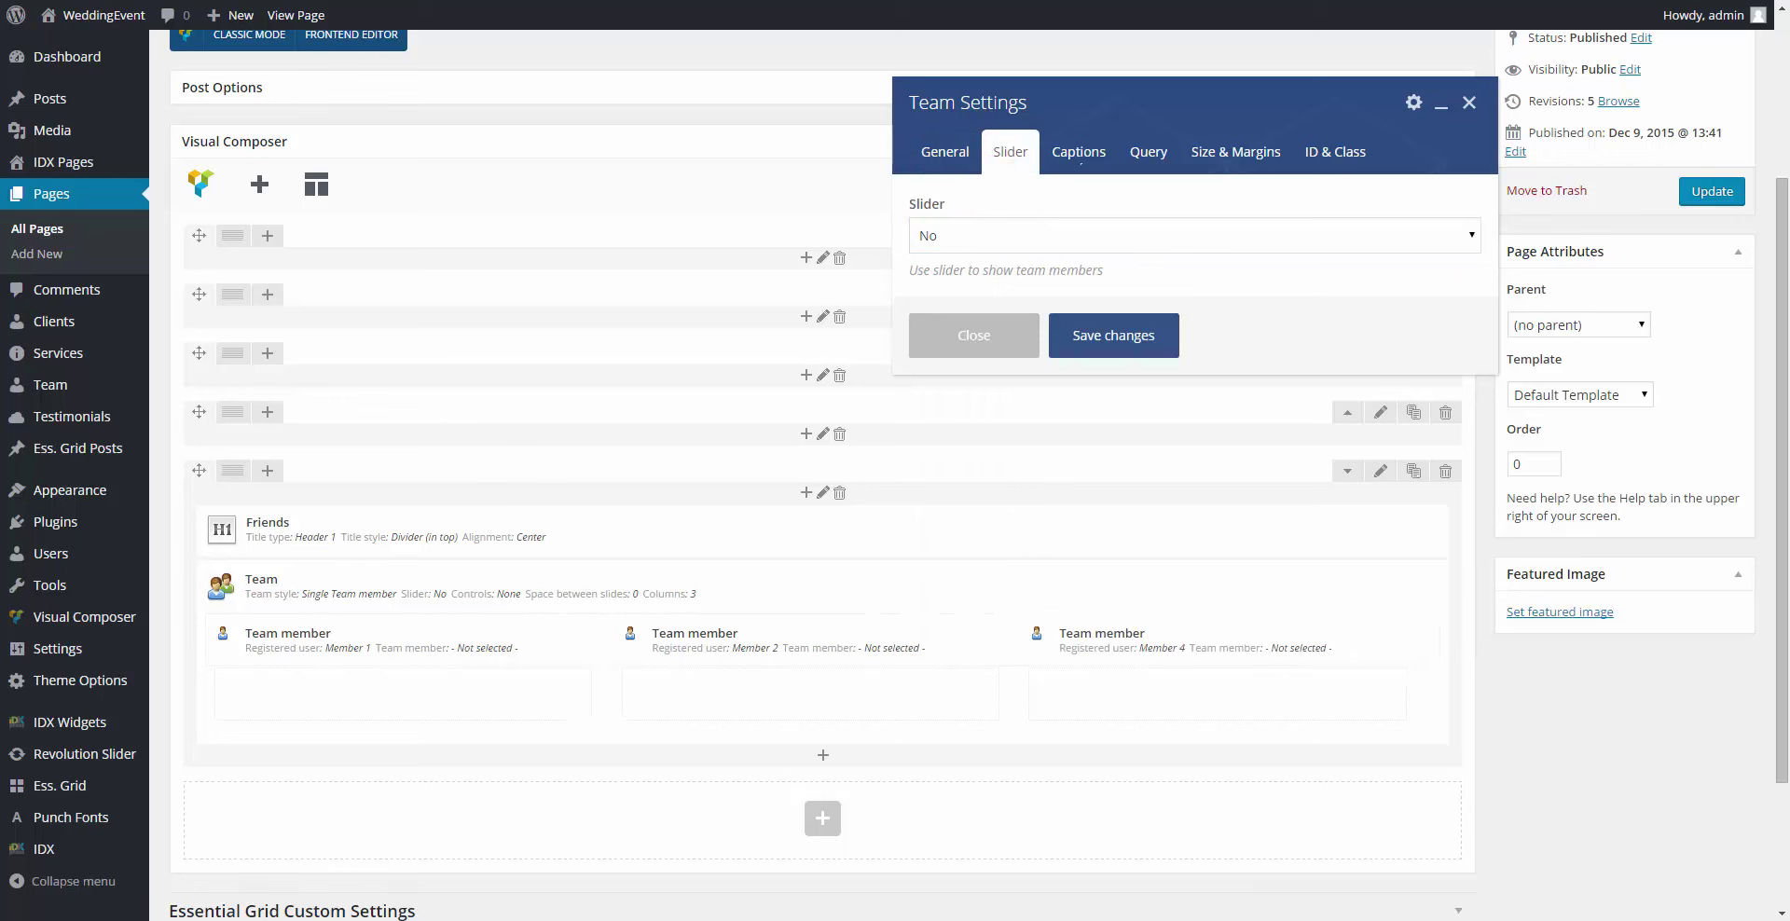
pyautogui.click(1078, 154)
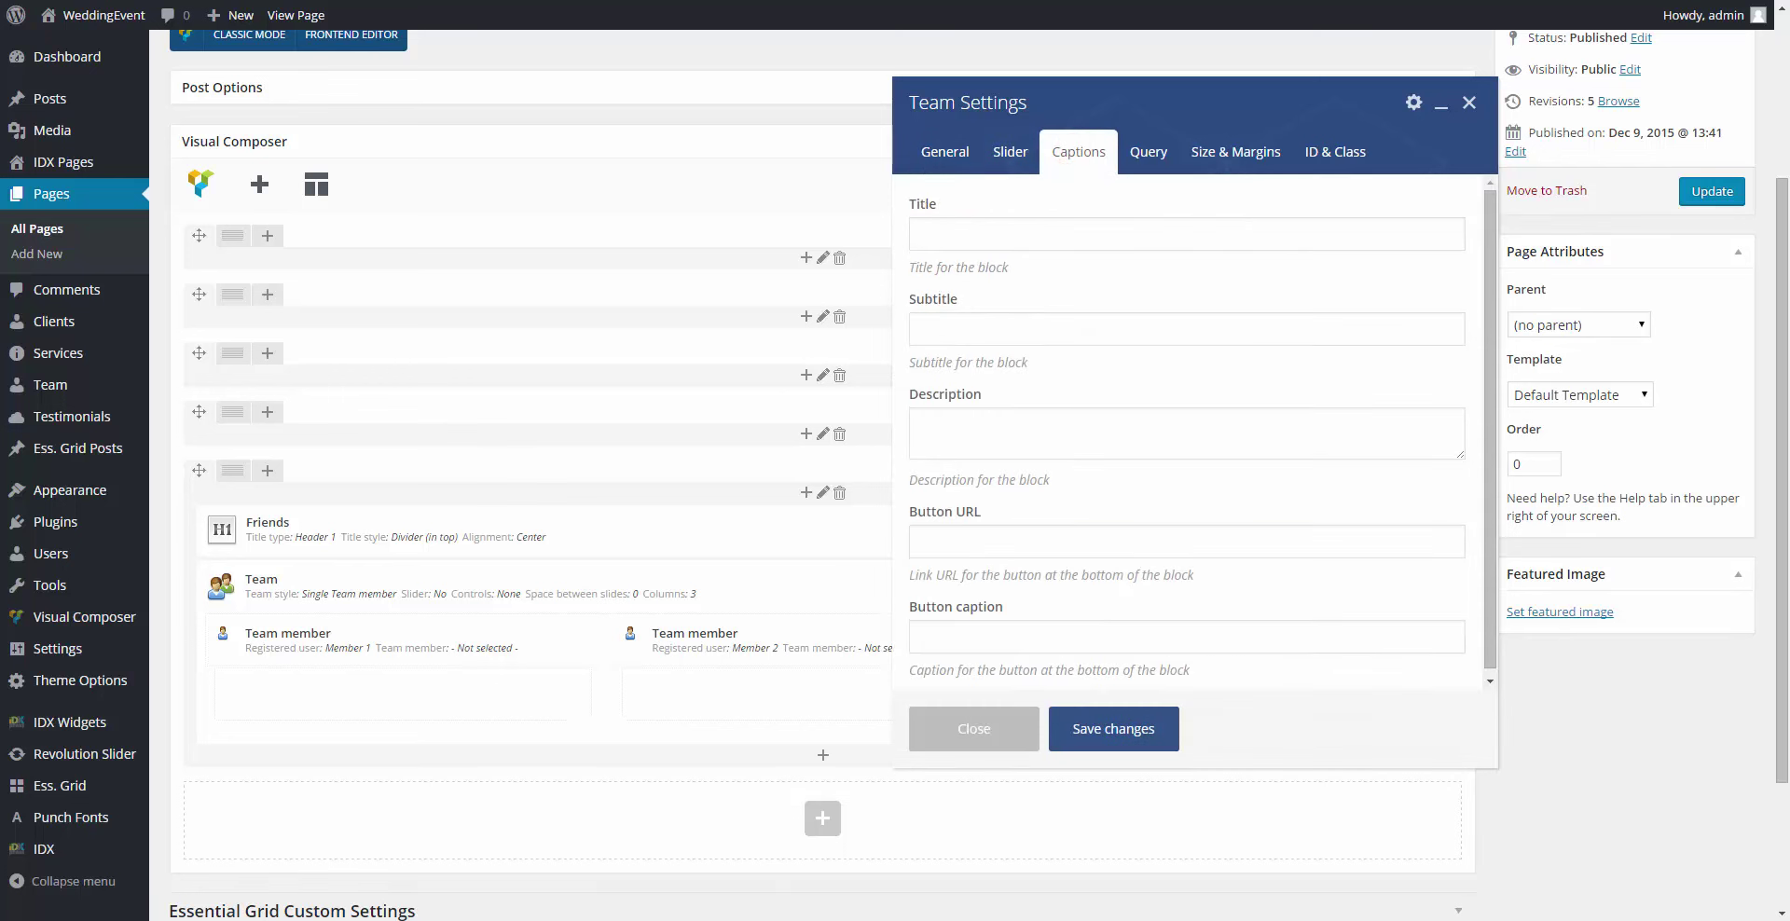
pyautogui.click(1150, 152)
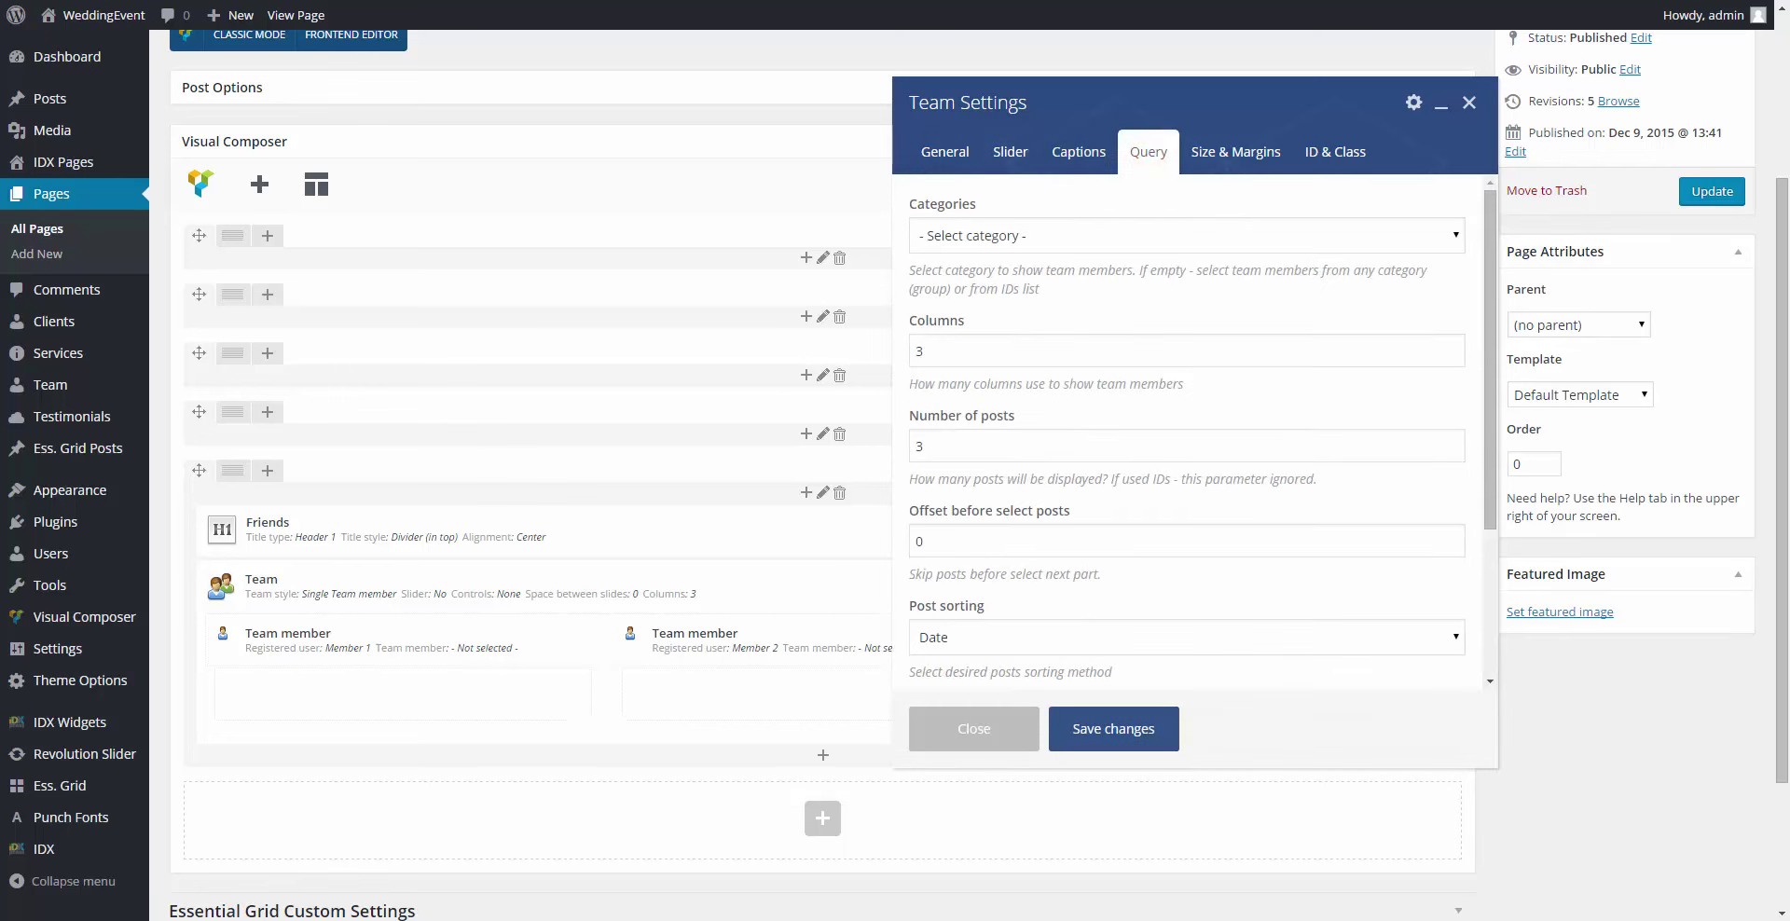
pyautogui.click(1051, 235)
pyautogui.click(1018, 281)
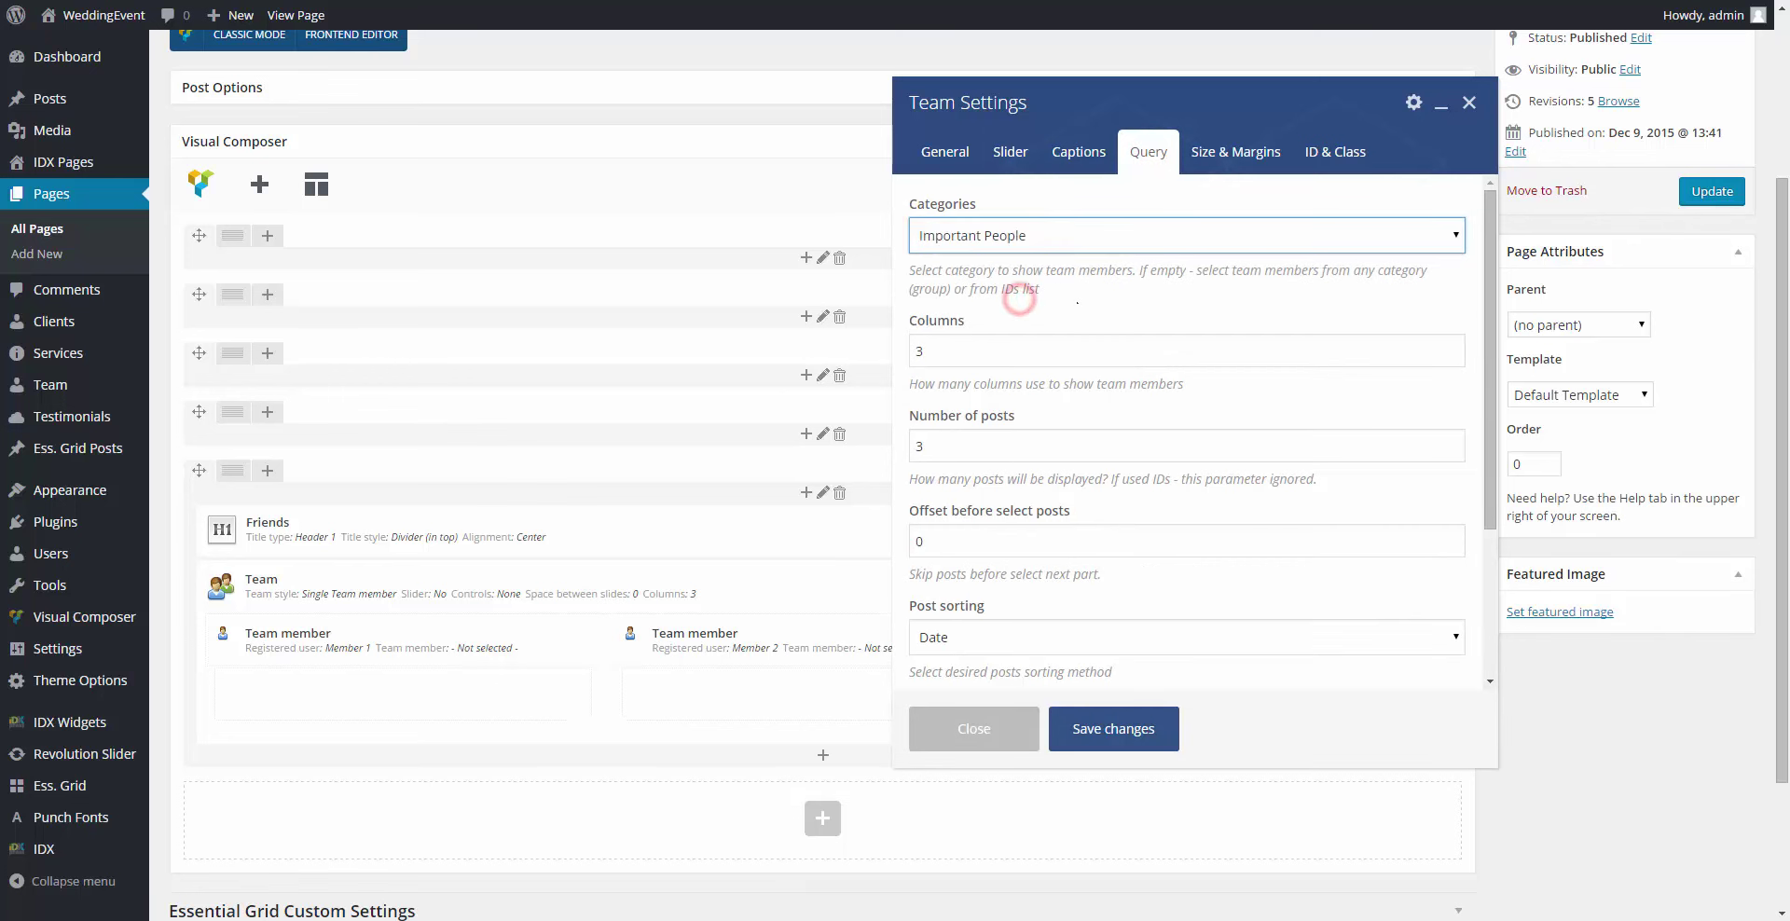
pyautogui.click(975, 354)
pyautogui.press('BackSpace')
pyautogui.write('2')
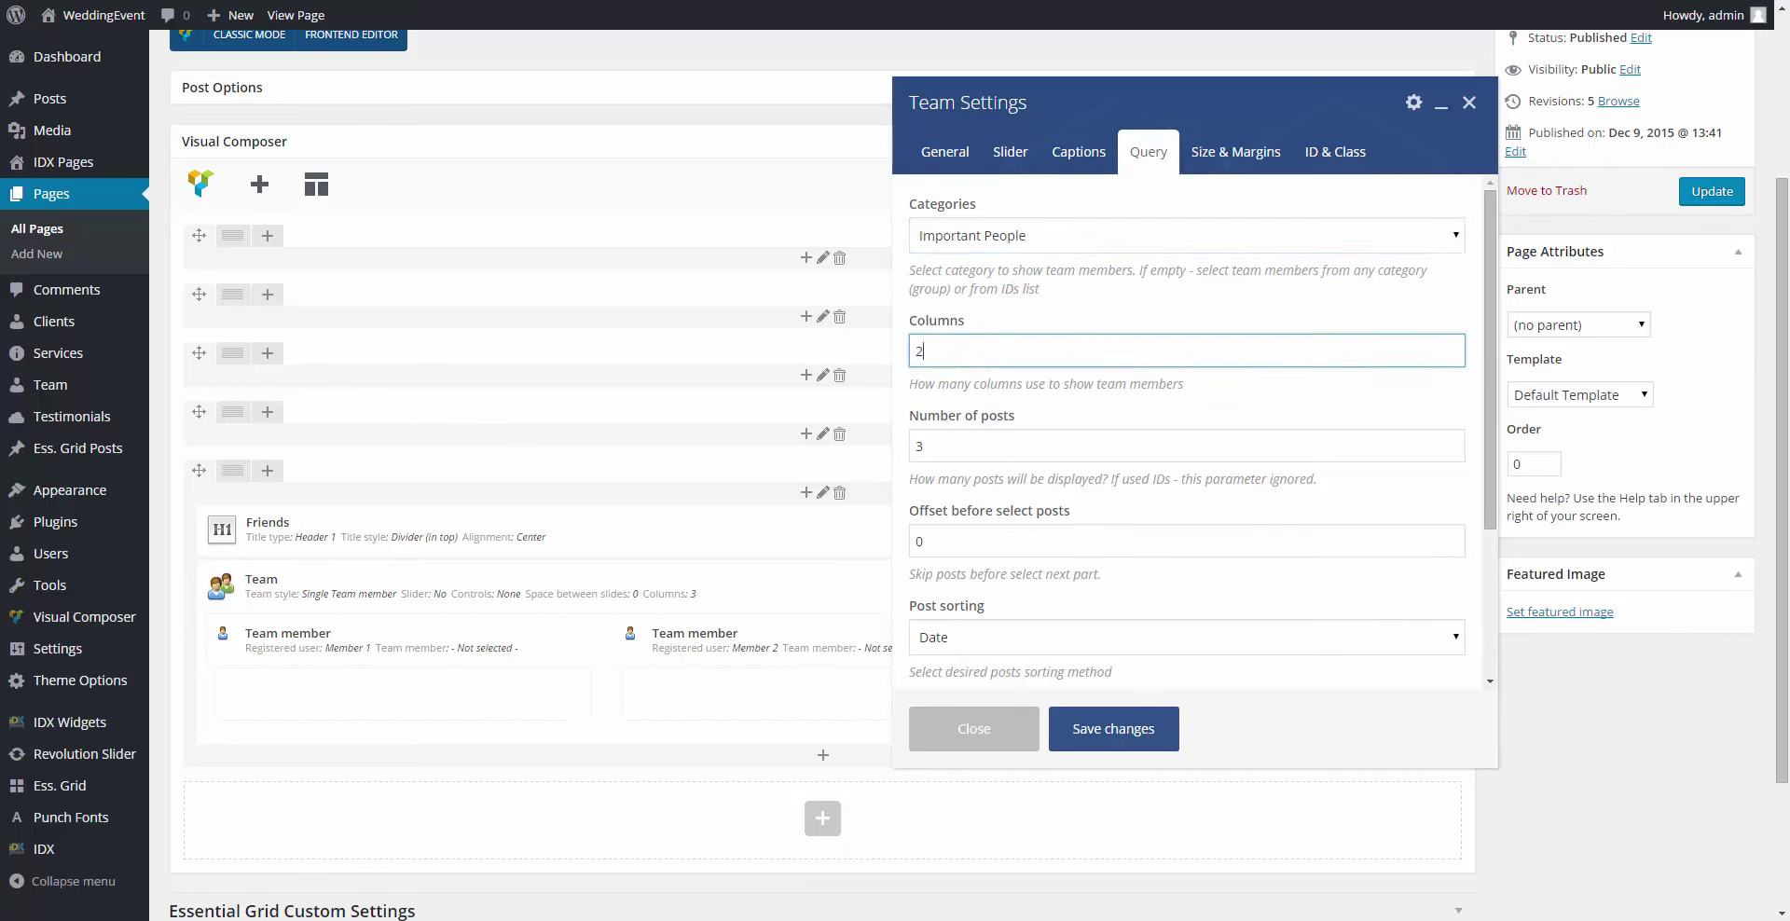
pyautogui.click(926, 443)
pyautogui.press('BackSpace')
pyautogui.write('4')
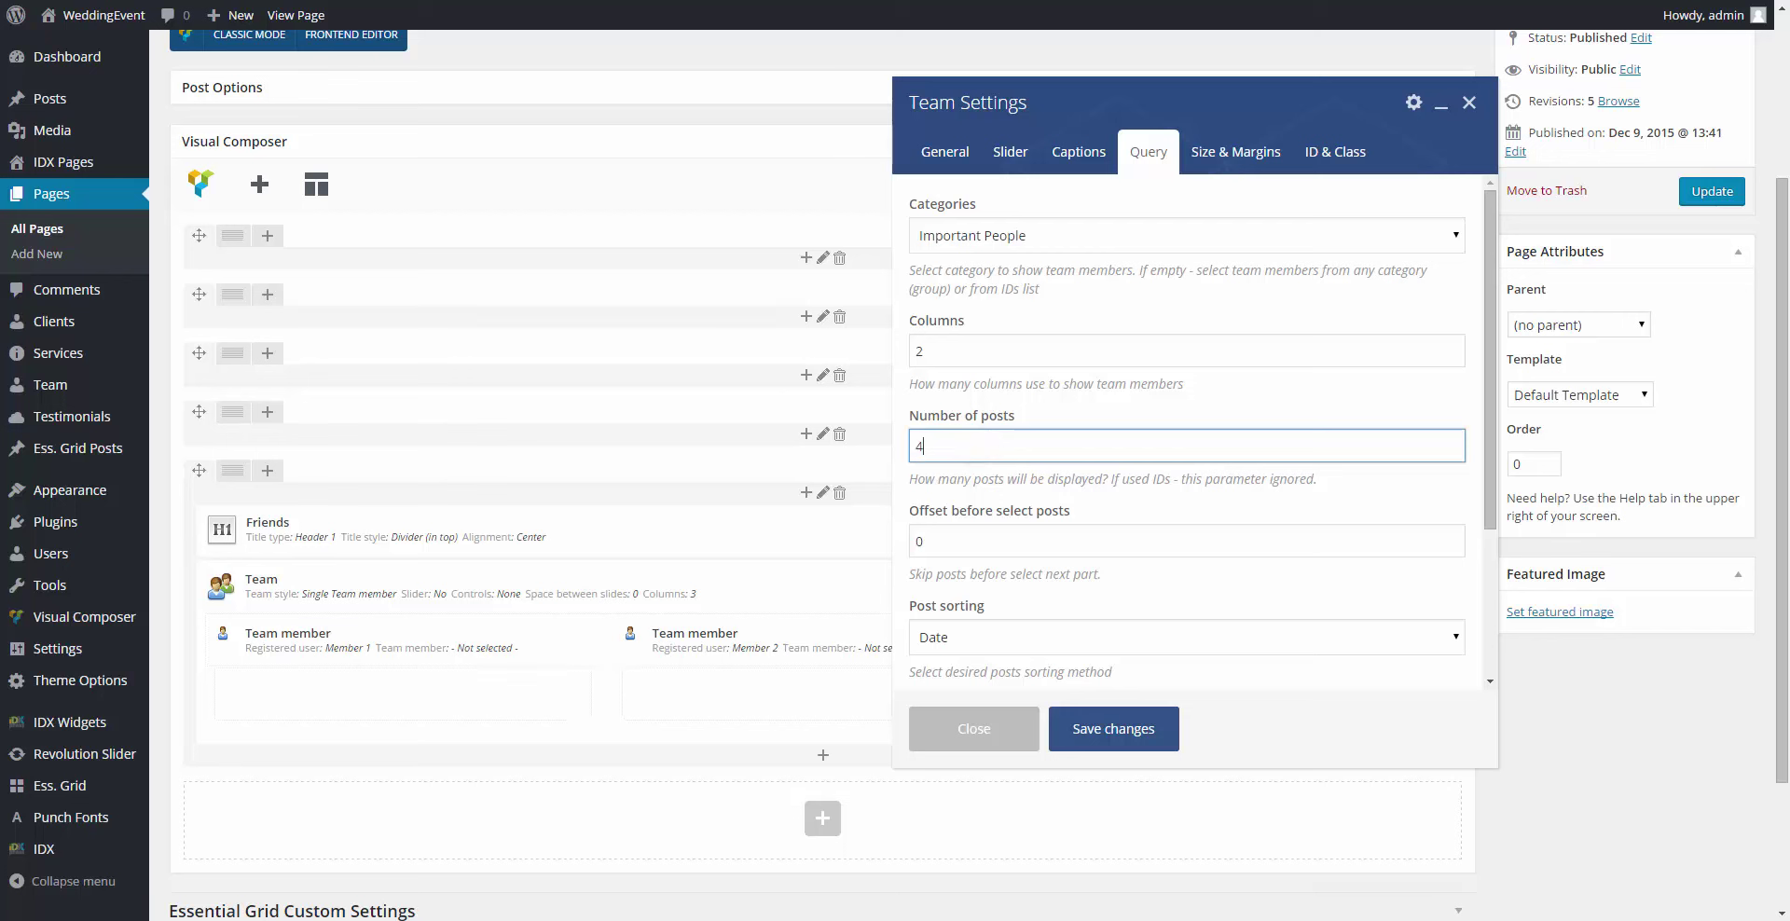
pyautogui.scroll(-1, 1186, 429)
pyautogui.scroll(-1, 1022, 511)
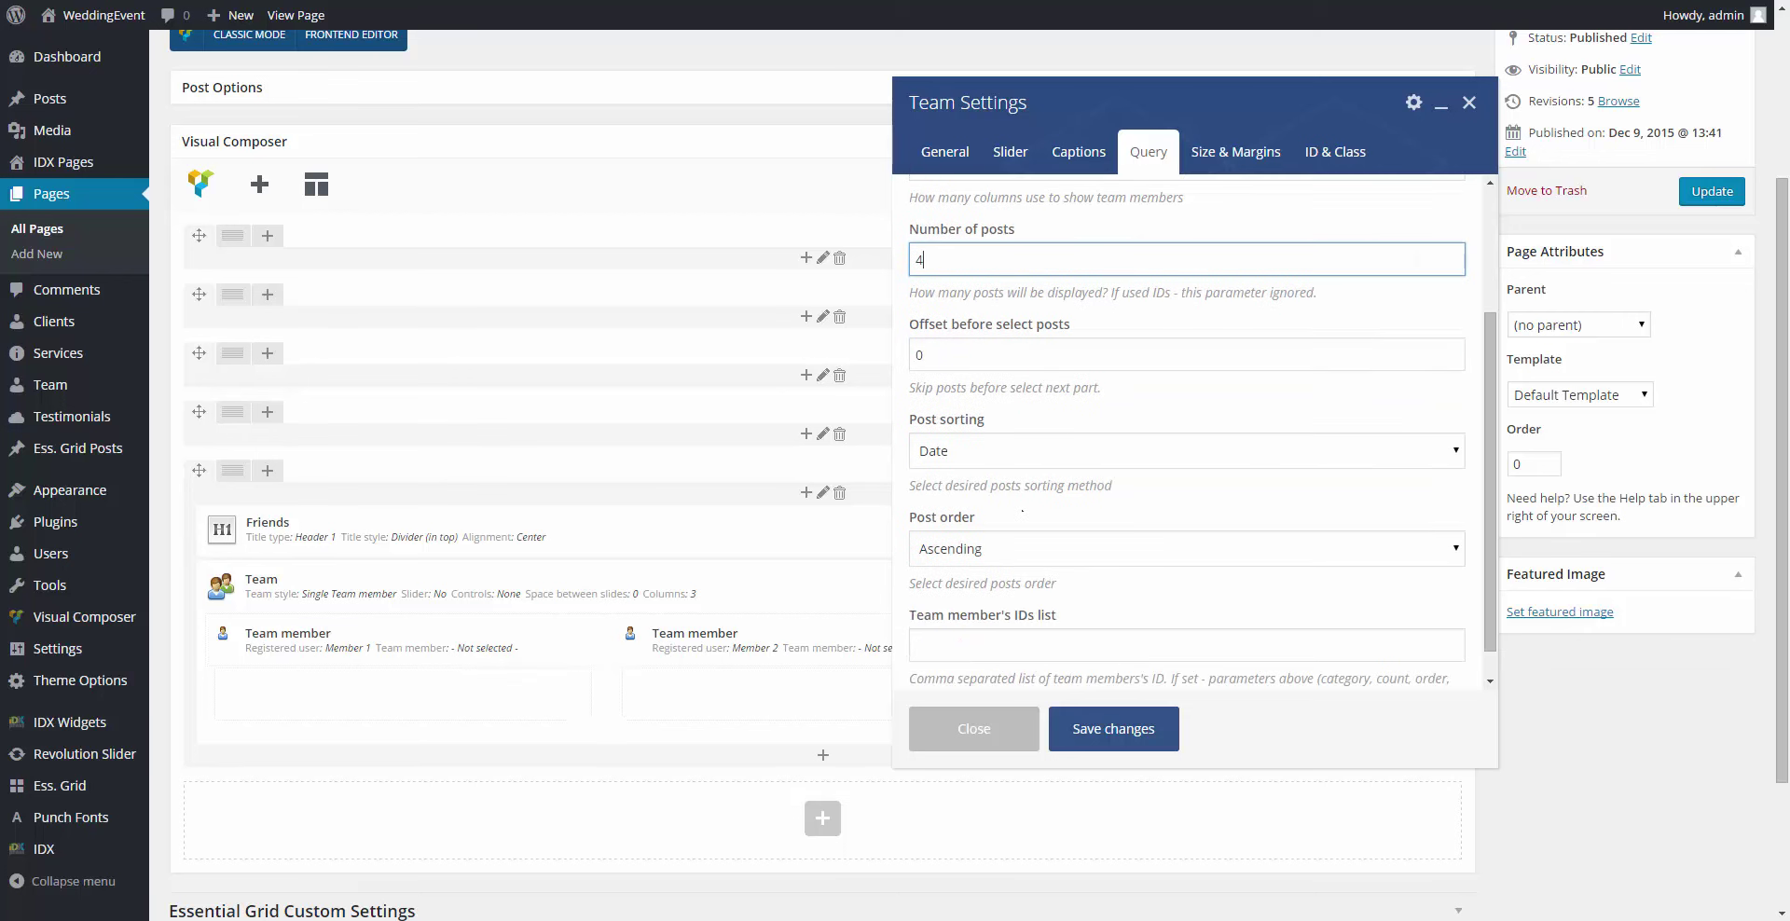
pyautogui.scroll(-1, 1022, 511)
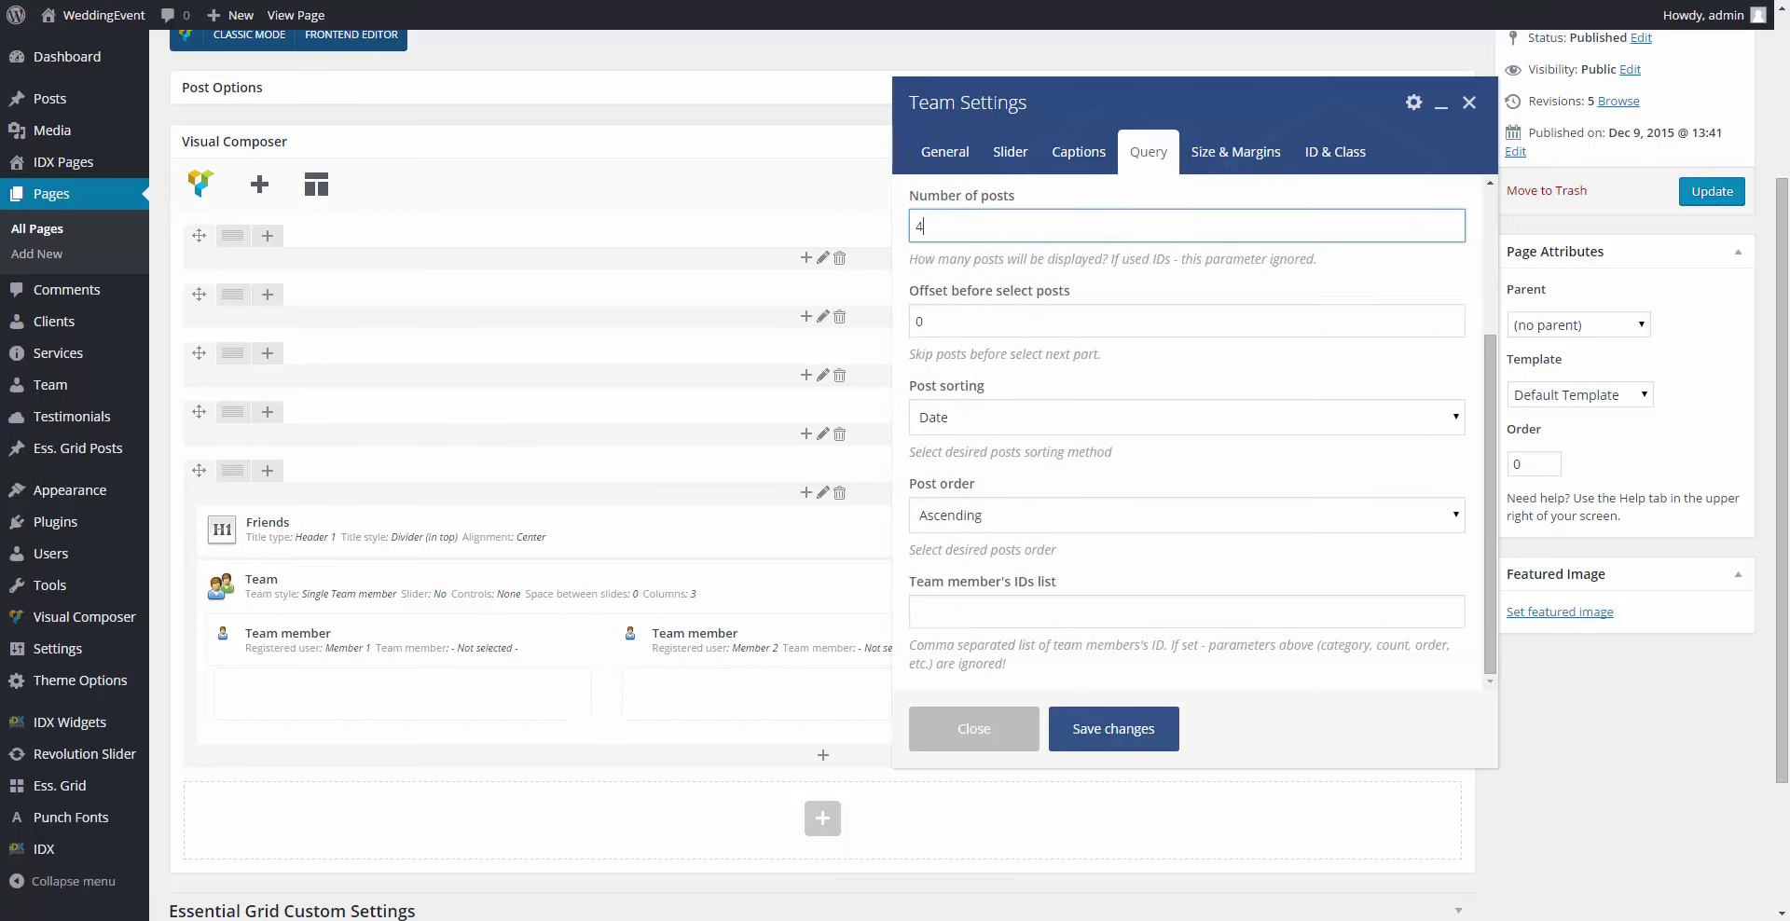
# Step: Set the Team element's bottom margin to Small and save its settings
pyautogui.click(1201, 141)
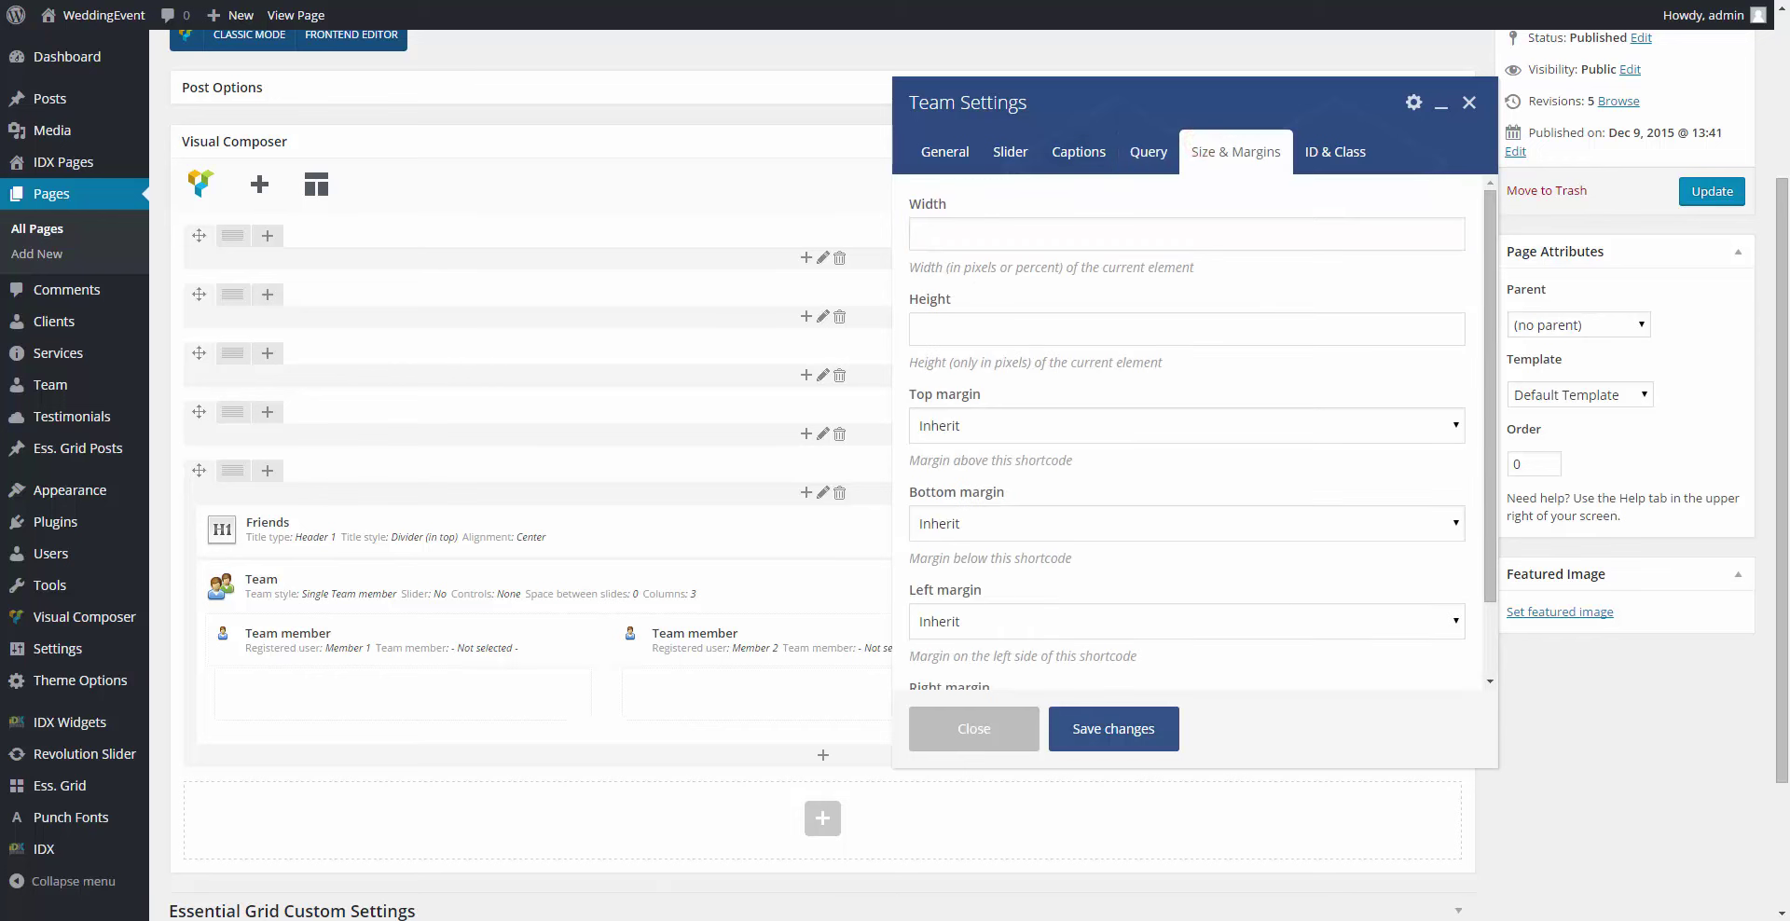
pyautogui.scroll(-1, 955, 431)
pyautogui.click(951, 433)
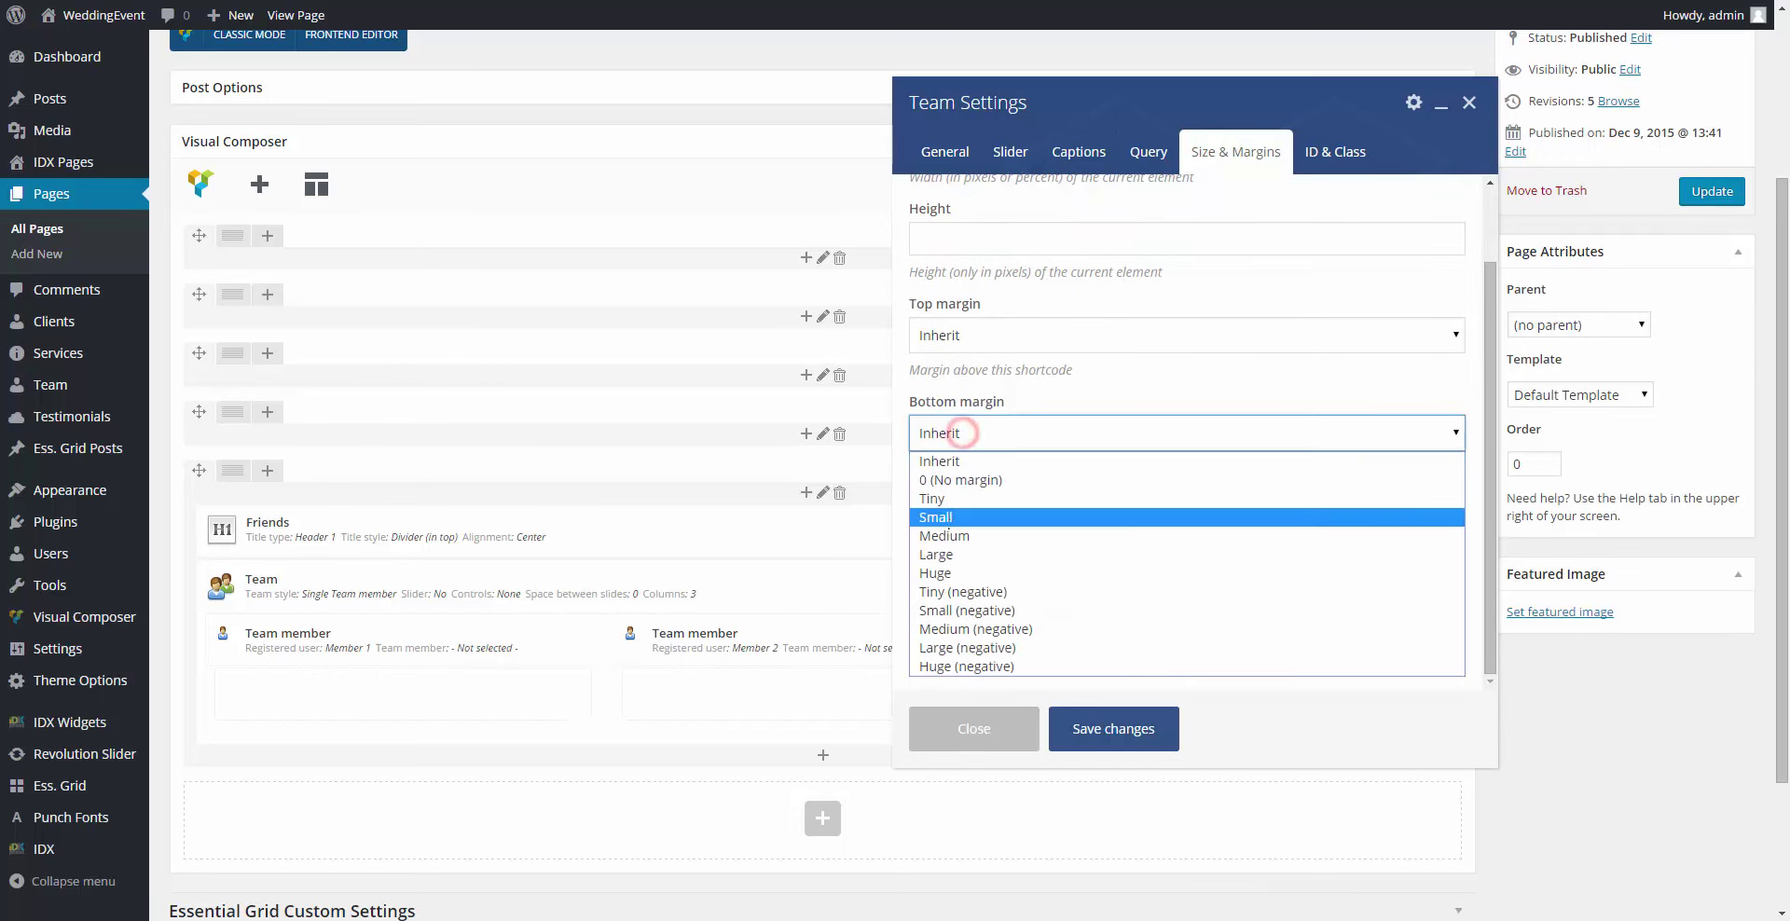
pyautogui.click(947, 518)
pyautogui.click(1331, 151)
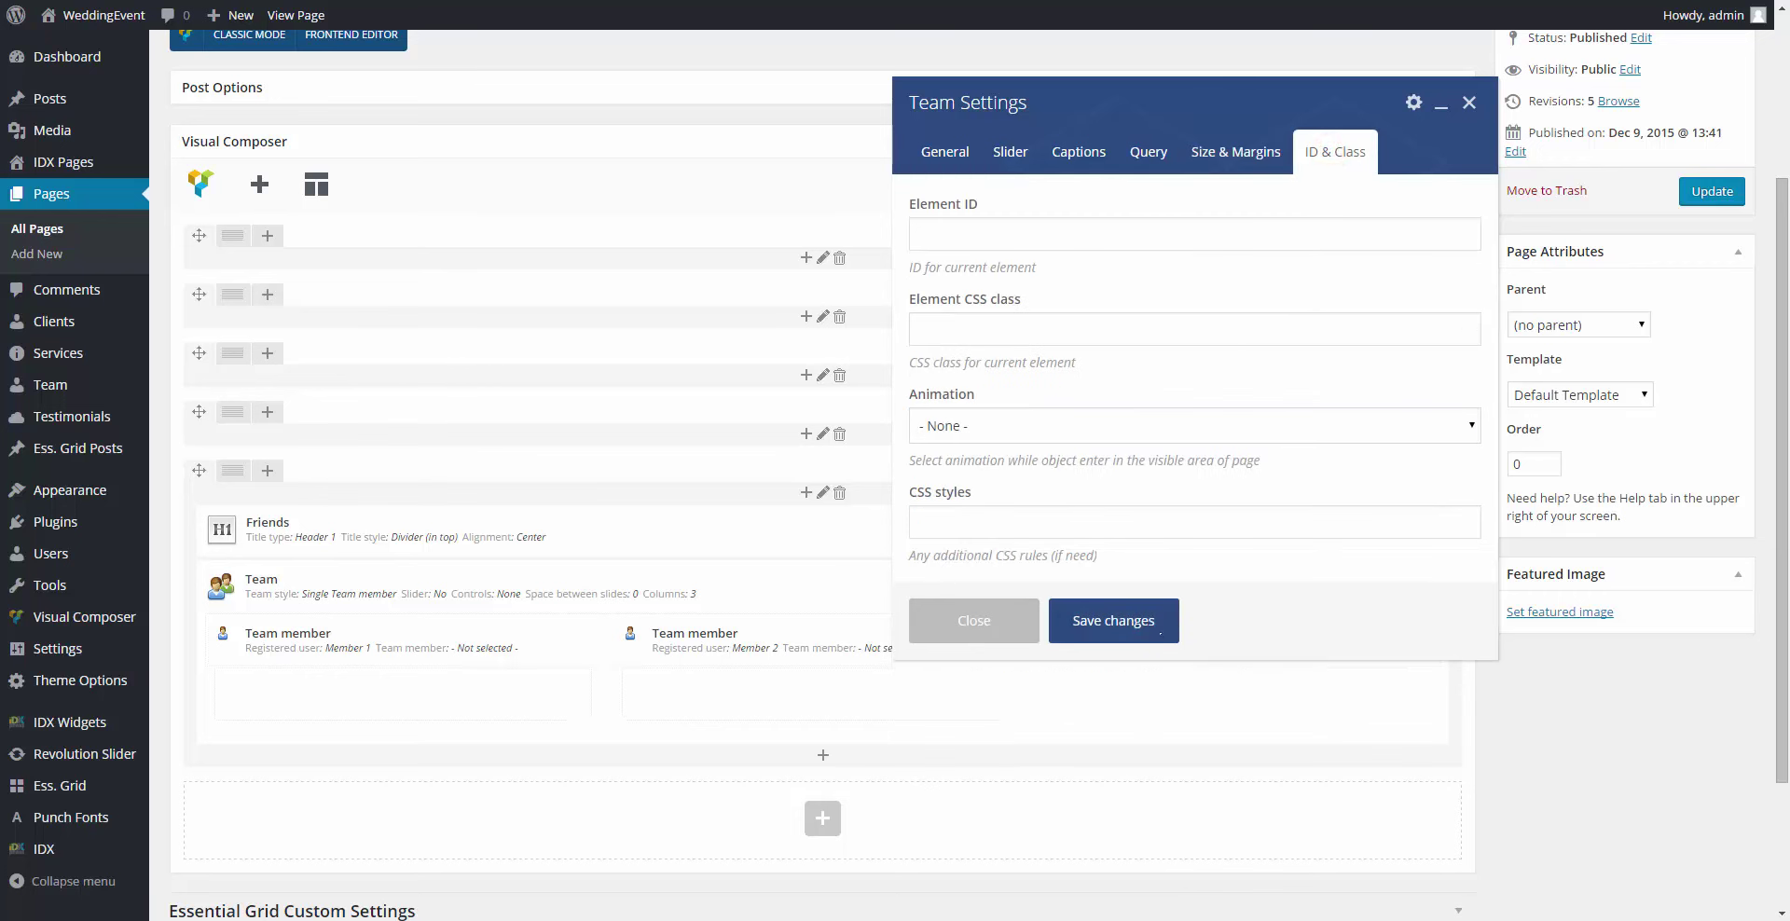
pyautogui.click(1155, 623)
# Step: Delete the three default Team member items inside the Team element
pyautogui.click(444, 624)
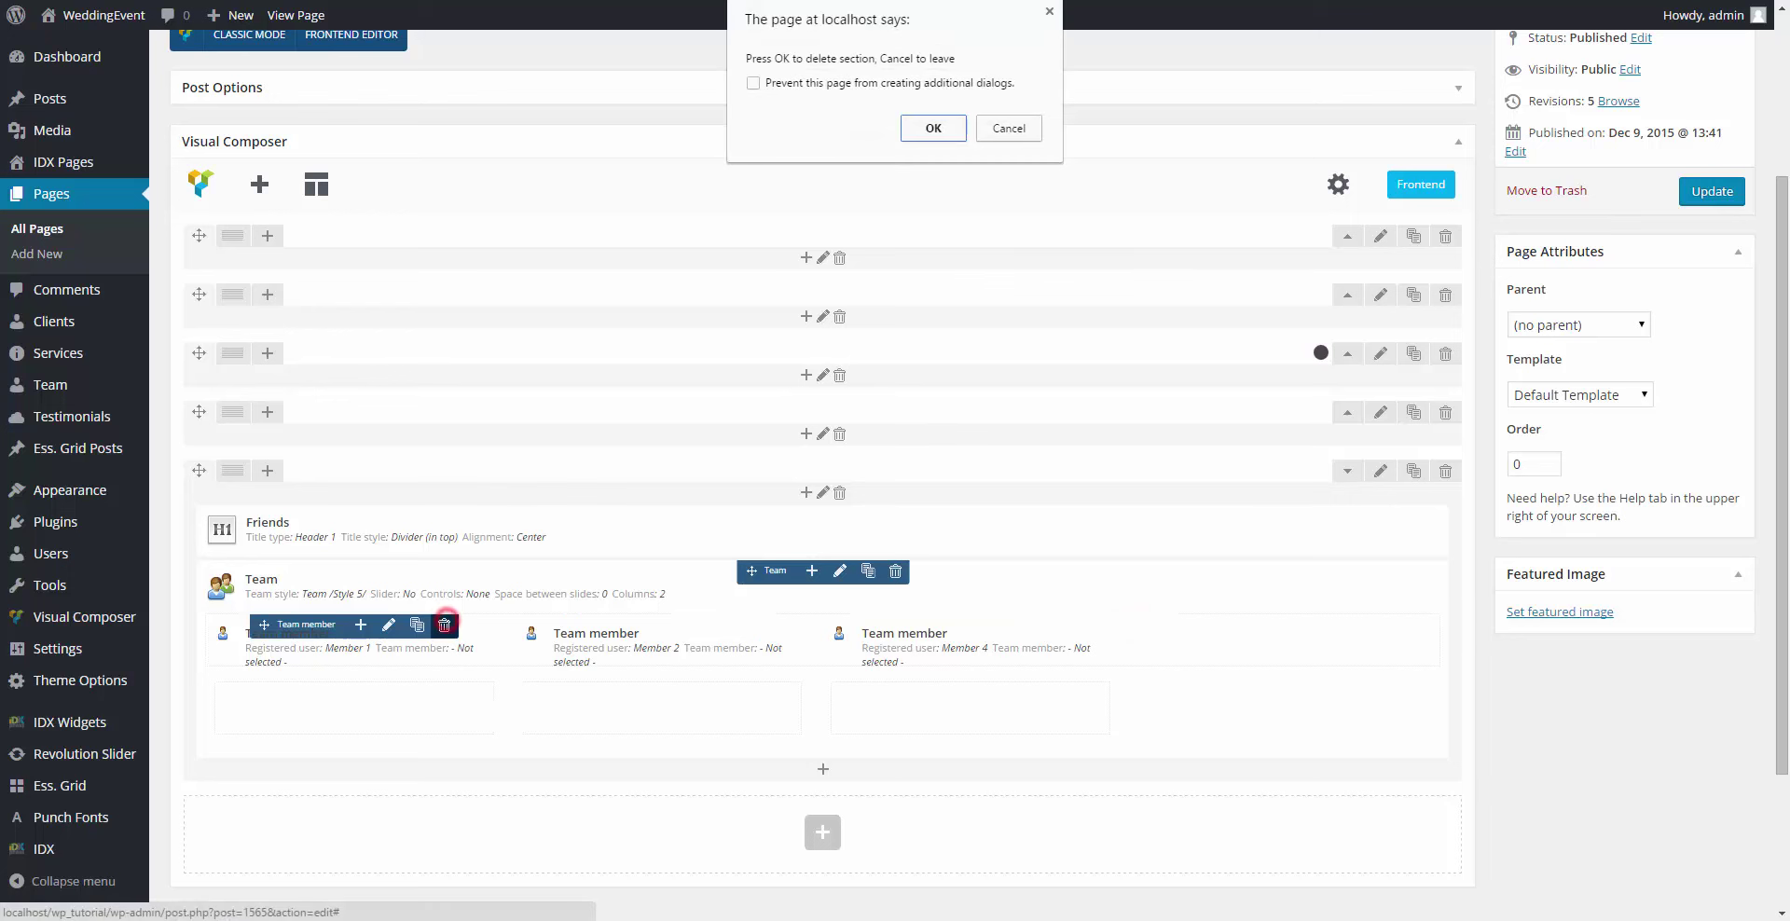
pyautogui.press('Return')
pyautogui.click(443, 625)
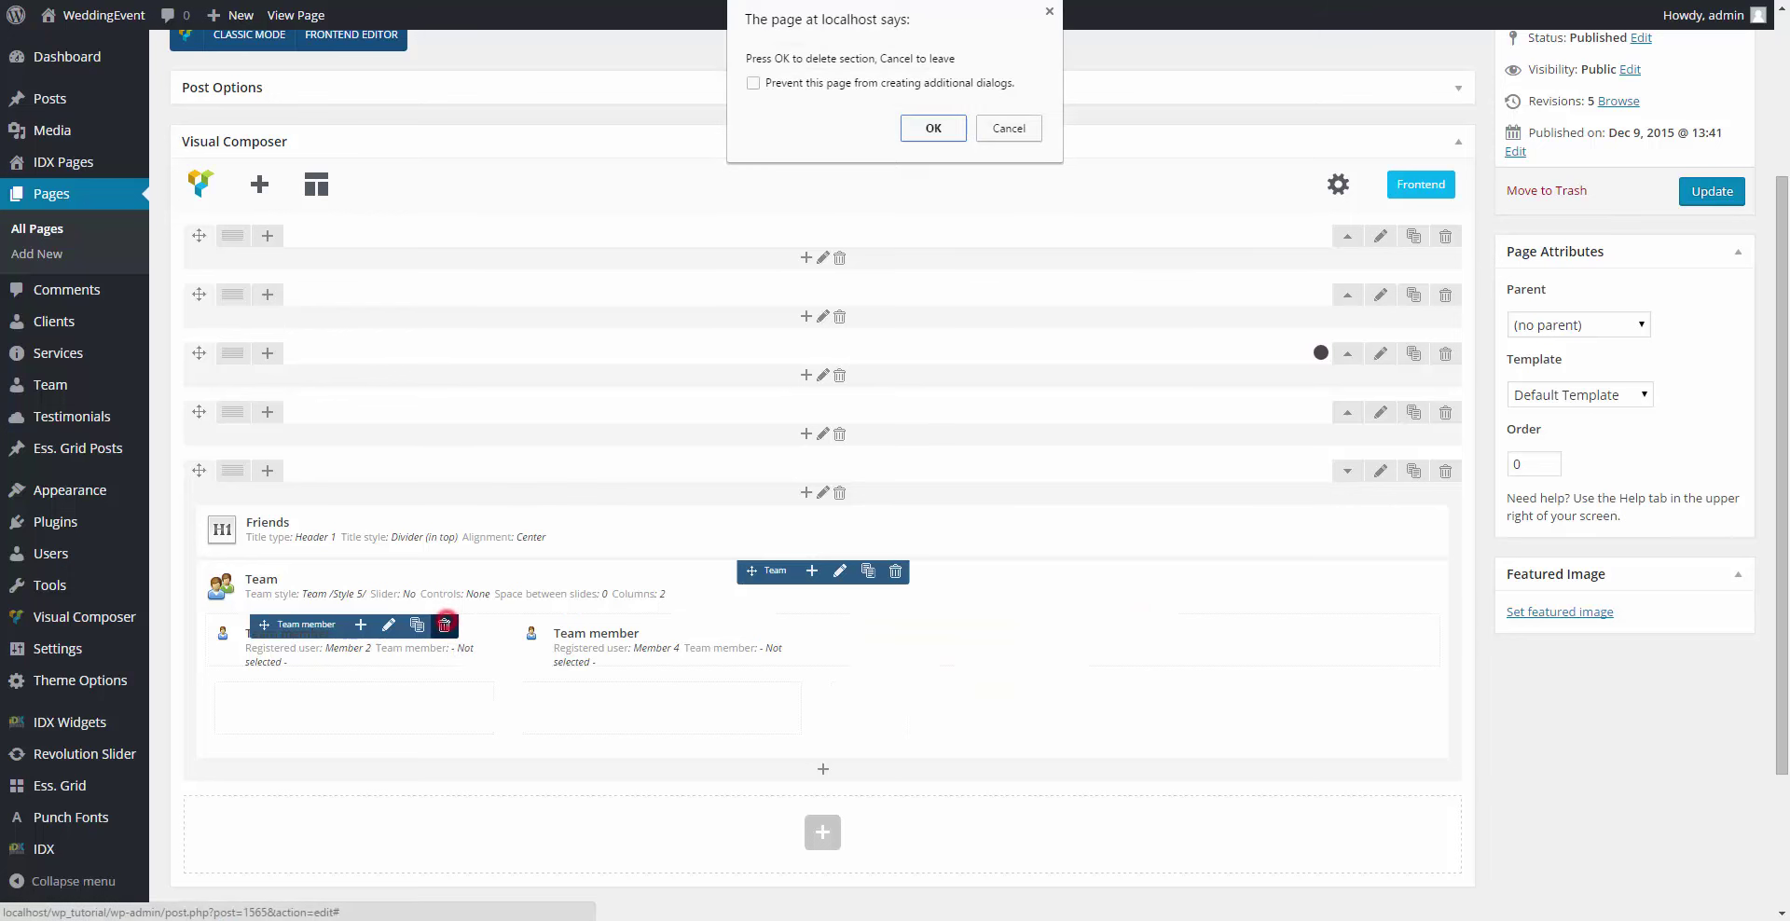
pyautogui.press('Return')
pyautogui.click(443, 624)
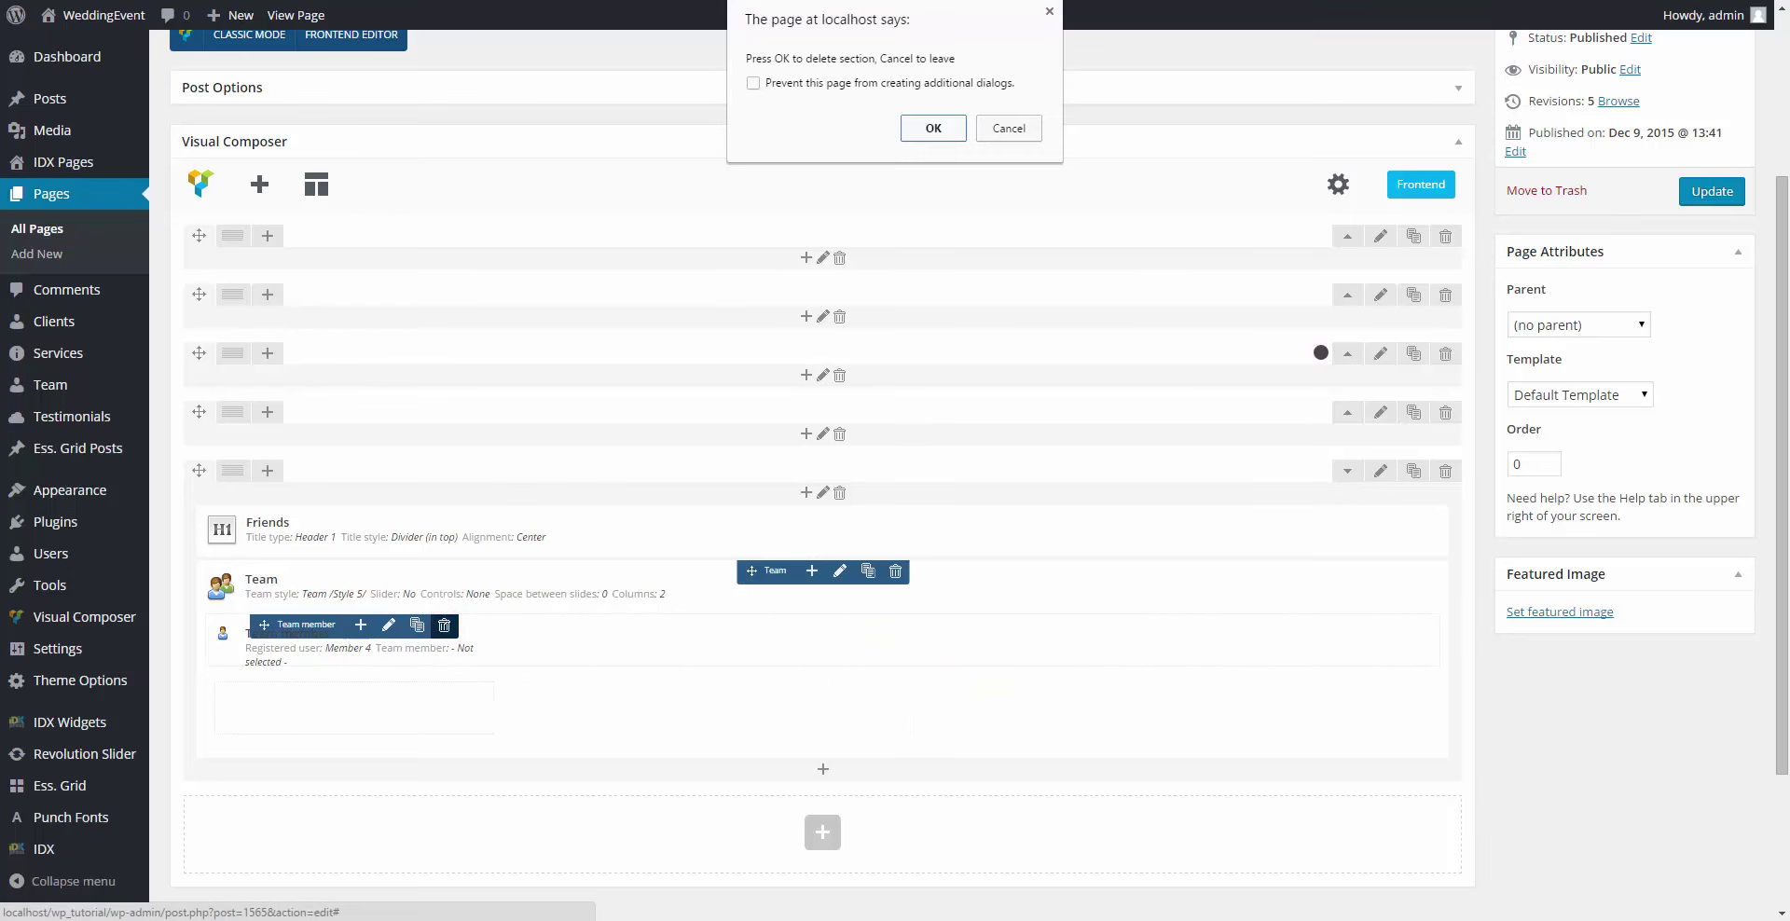
pyautogui.press('Return')
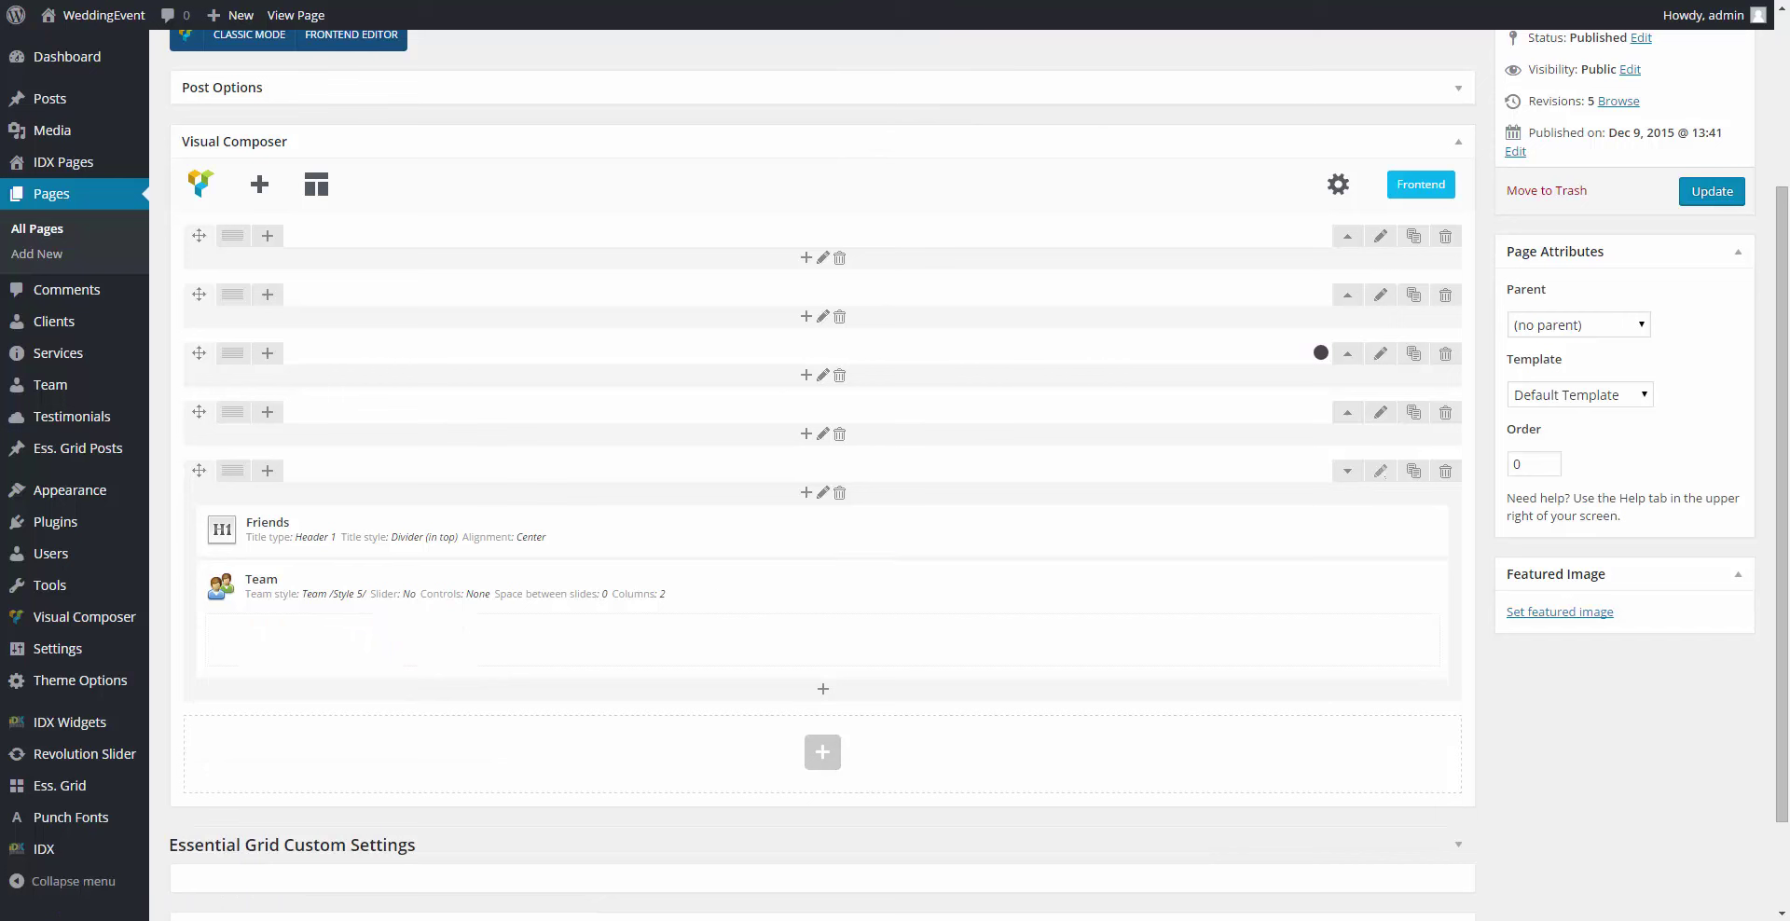
# Step: Save the Friends row's settings without changing any options and collapse the row
pyautogui.click(1380, 471)
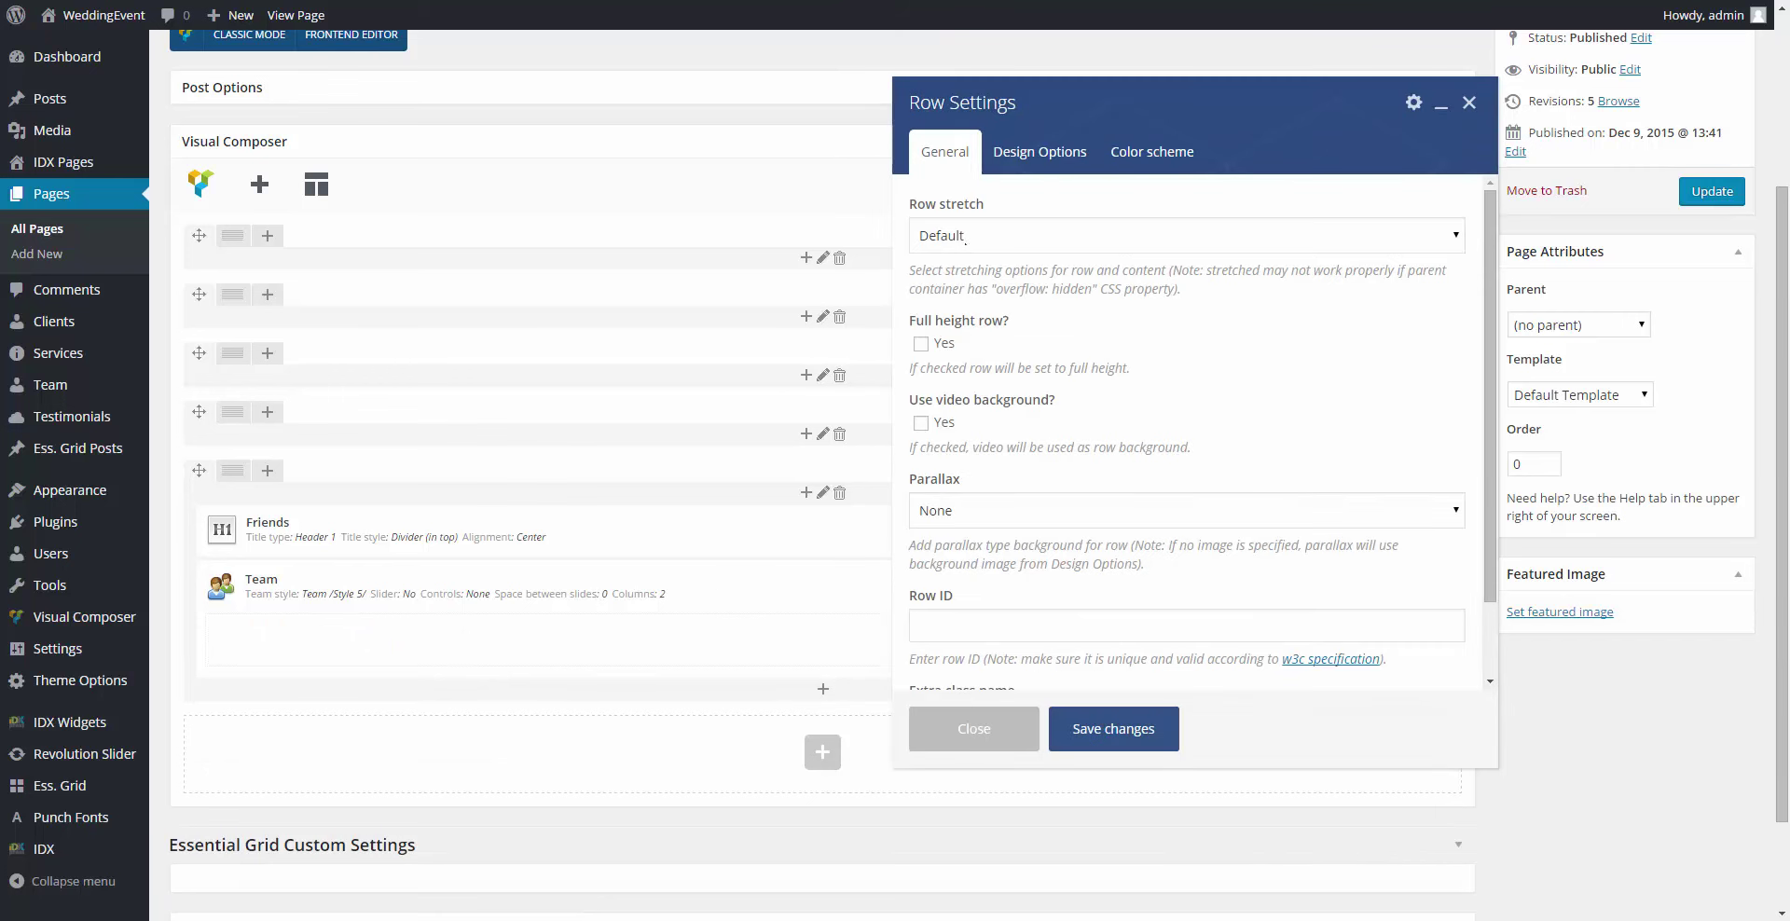
pyautogui.scroll(-1, 1187, 429)
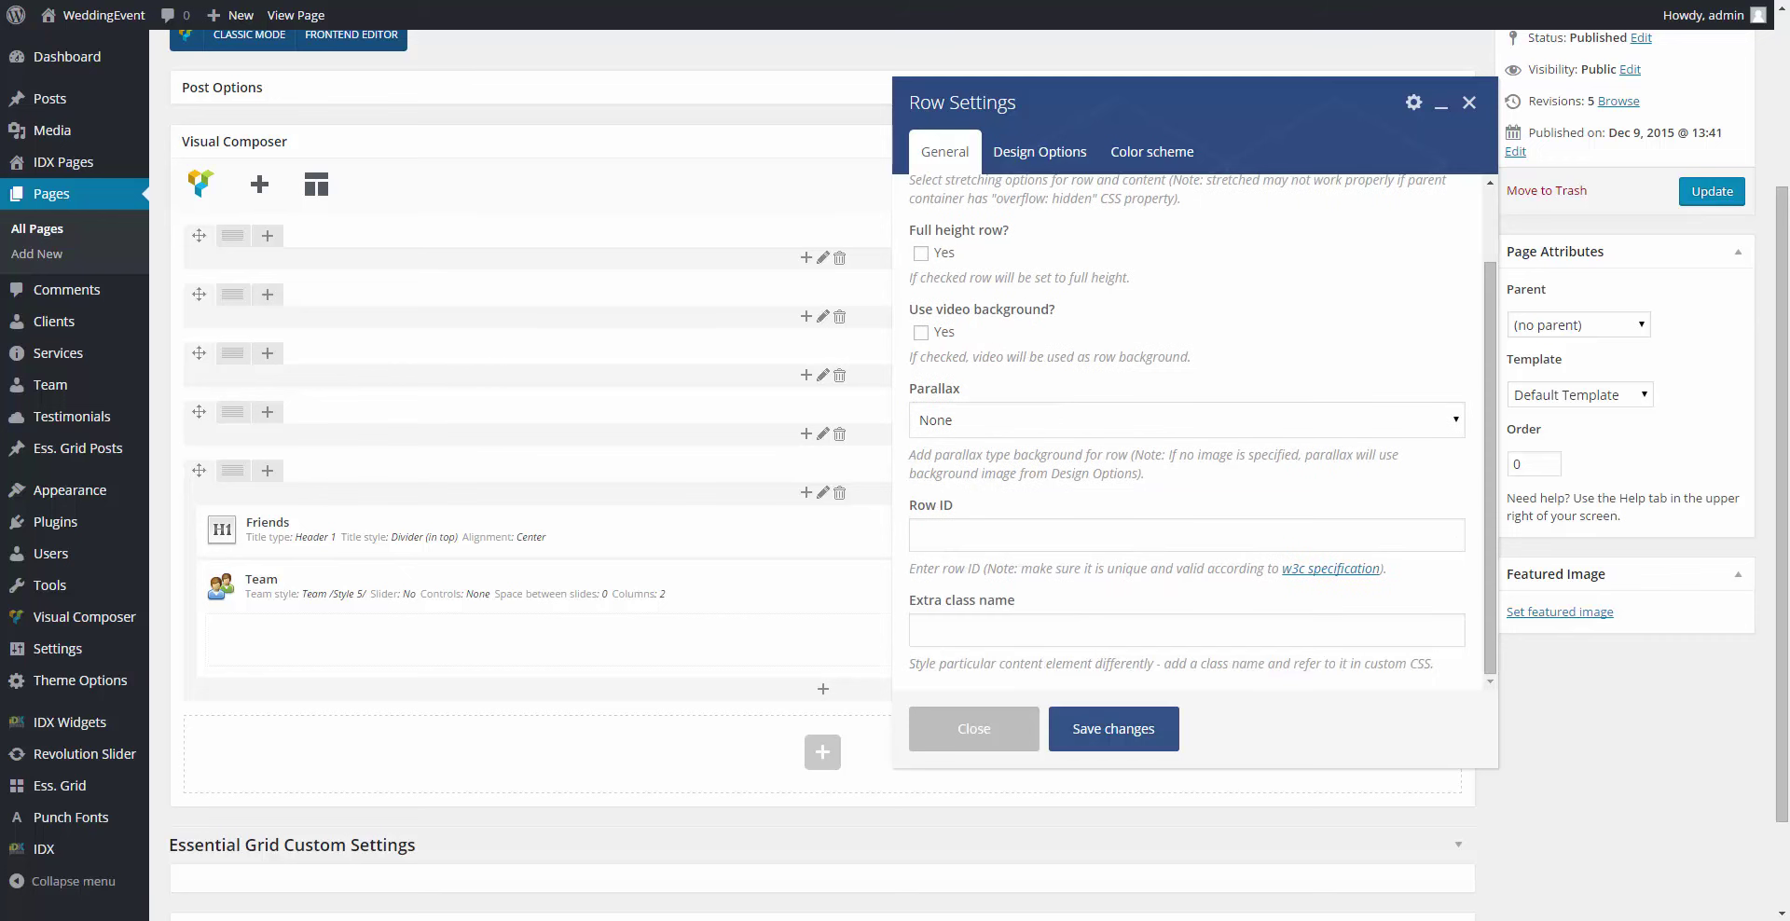
pyautogui.click(1064, 153)
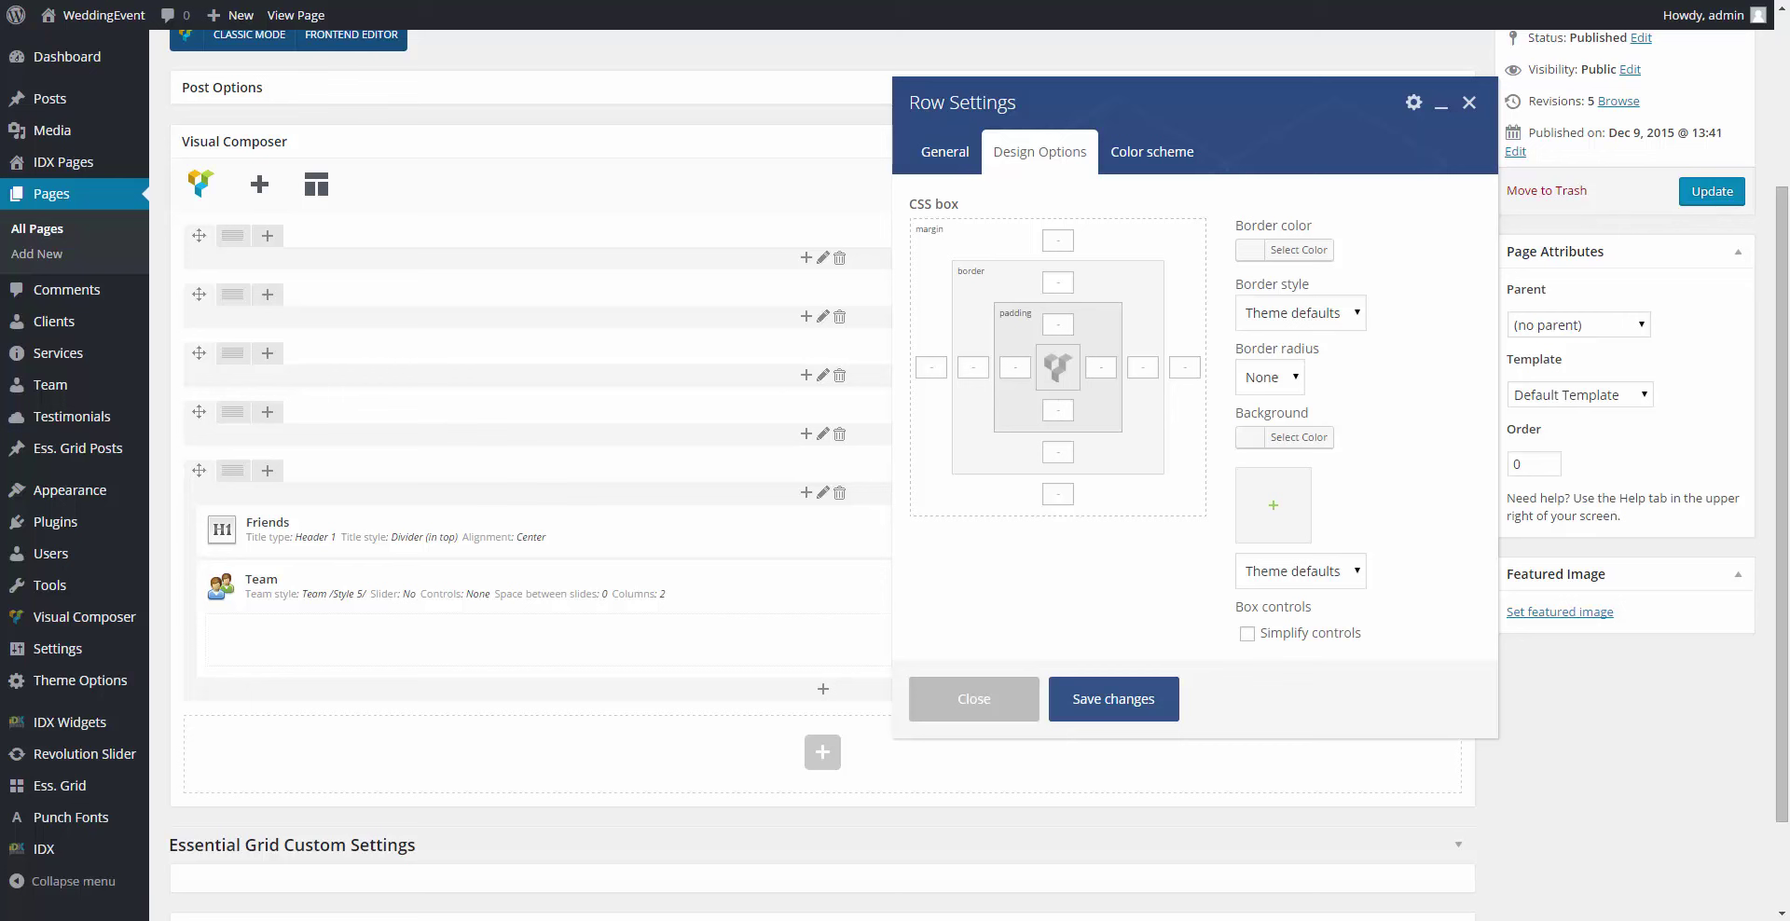
pyautogui.click(1154, 152)
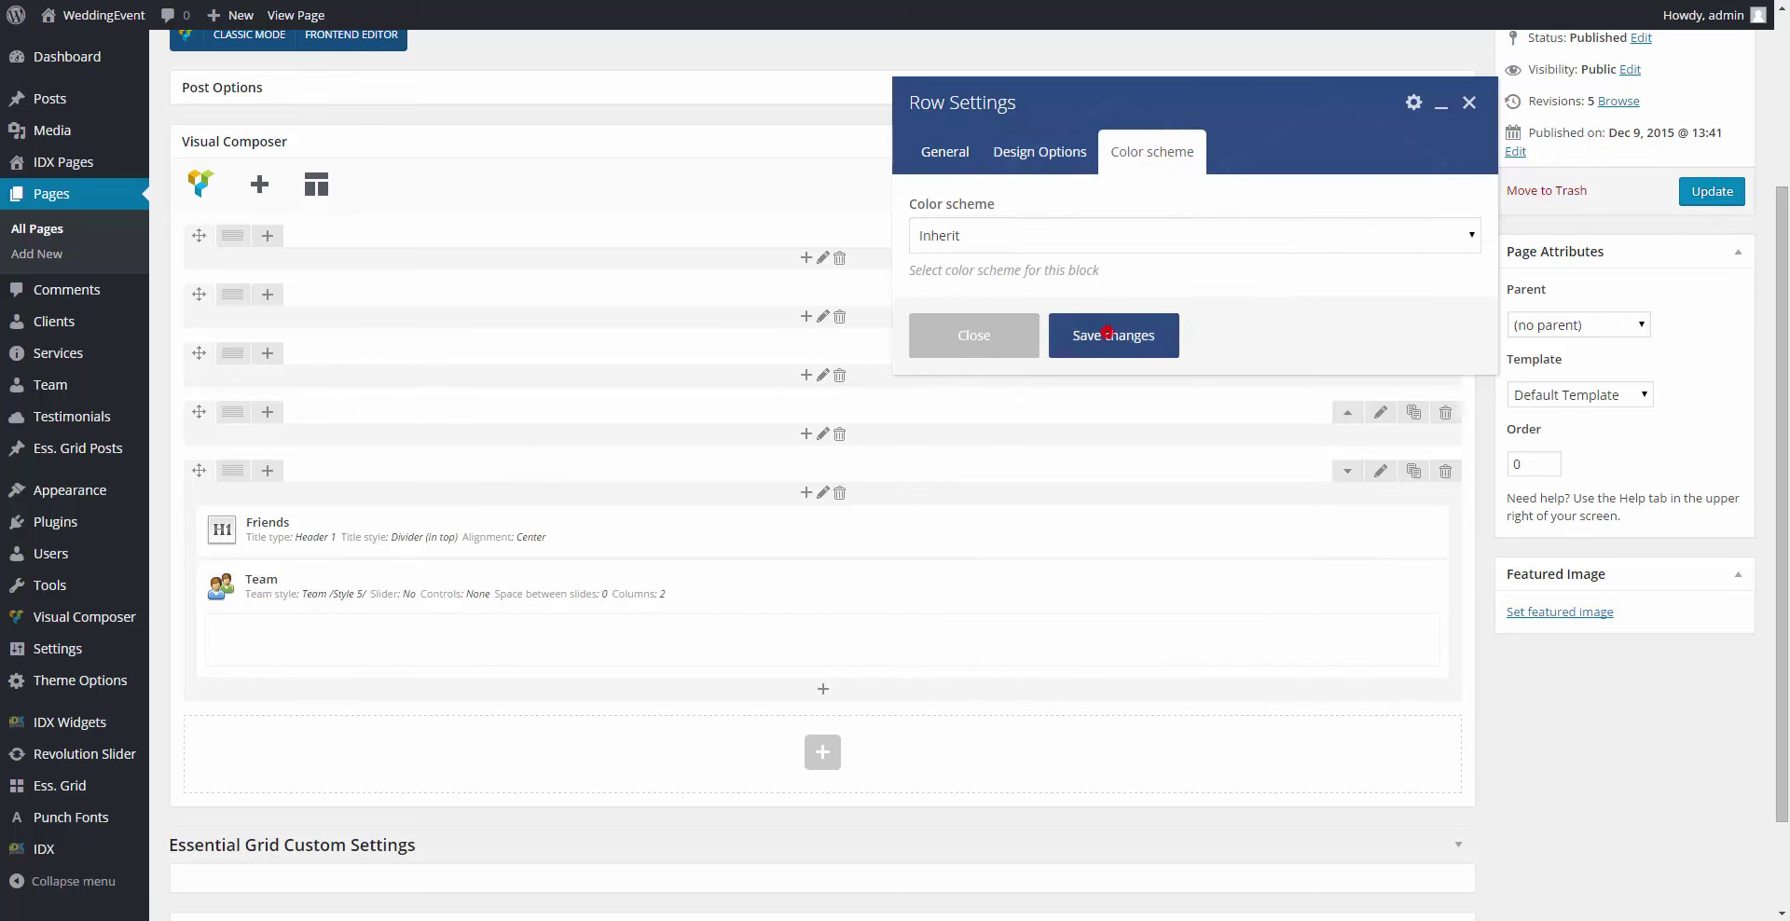
pyautogui.click(1109, 334)
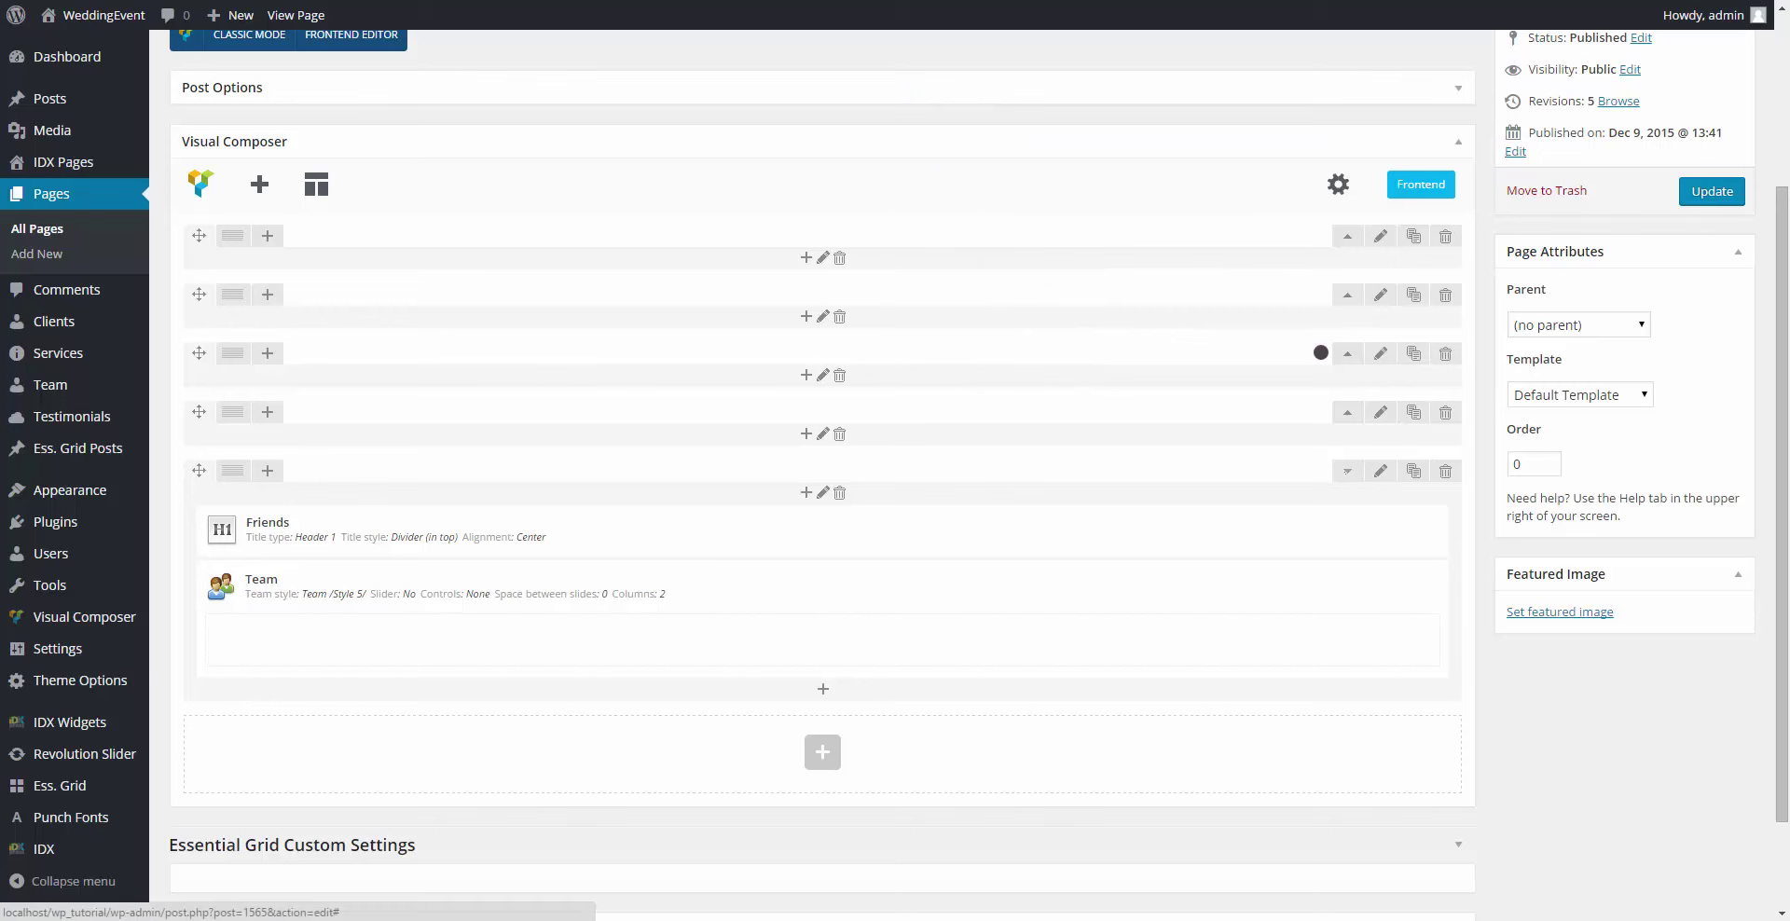
pyautogui.click(1347, 471)
# Step: Add a Block container element in a new row at the end of the page layout
pyautogui.click(816, 632)
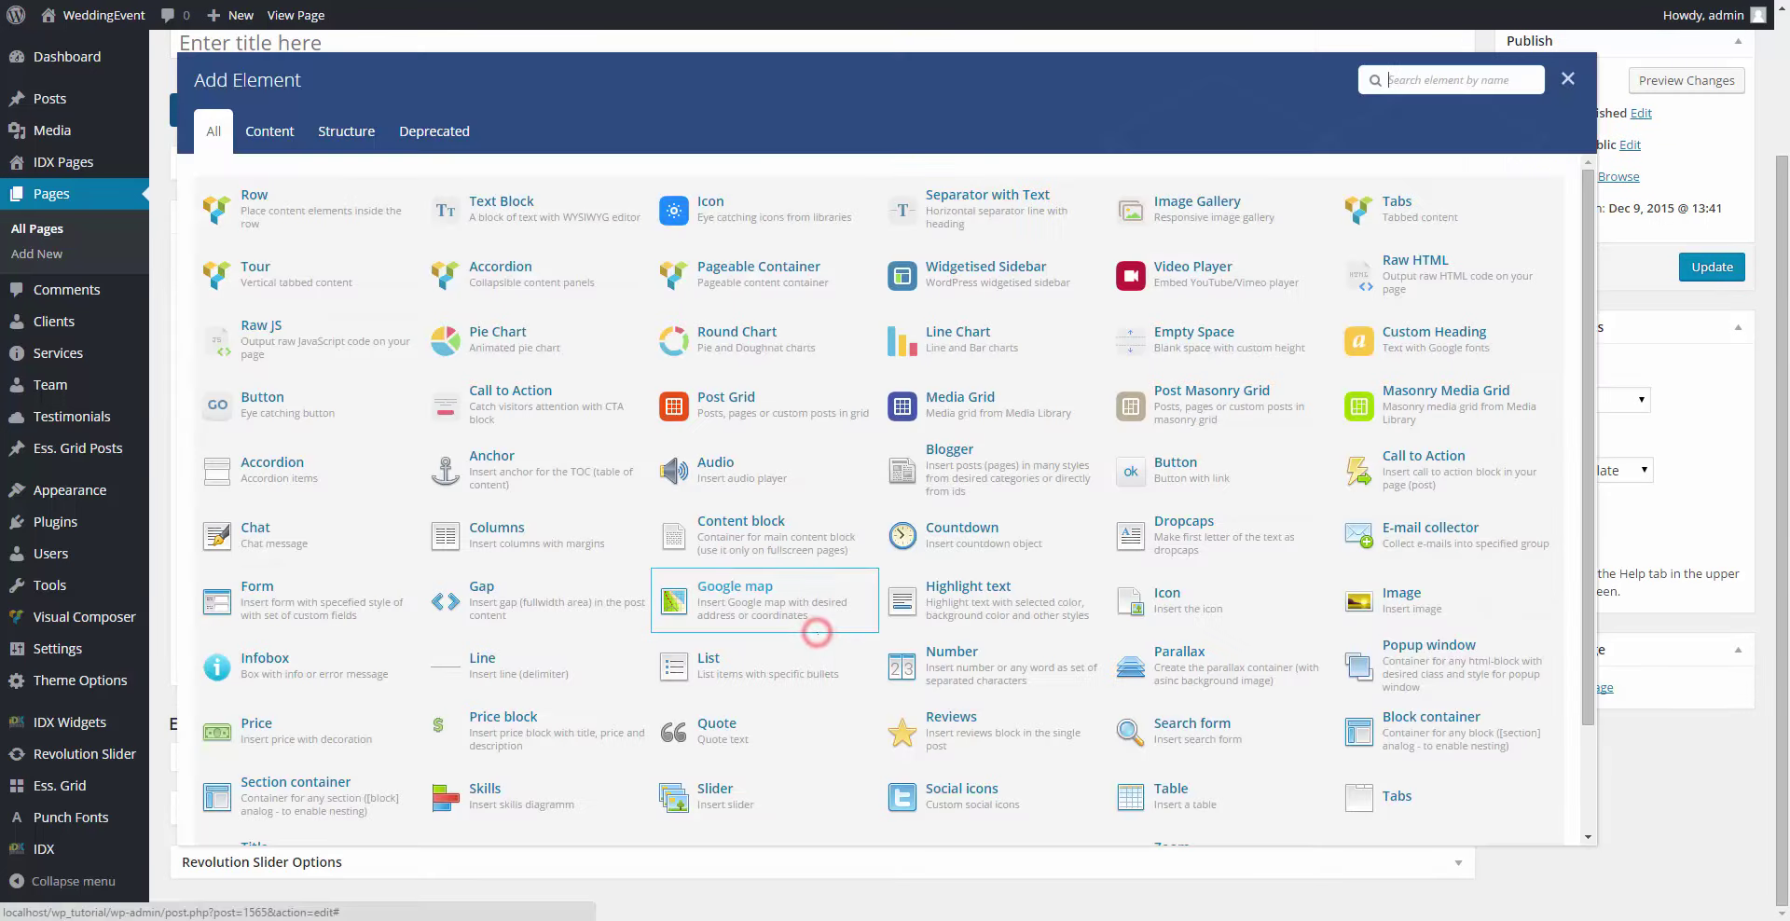
pyautogui.write('blo')
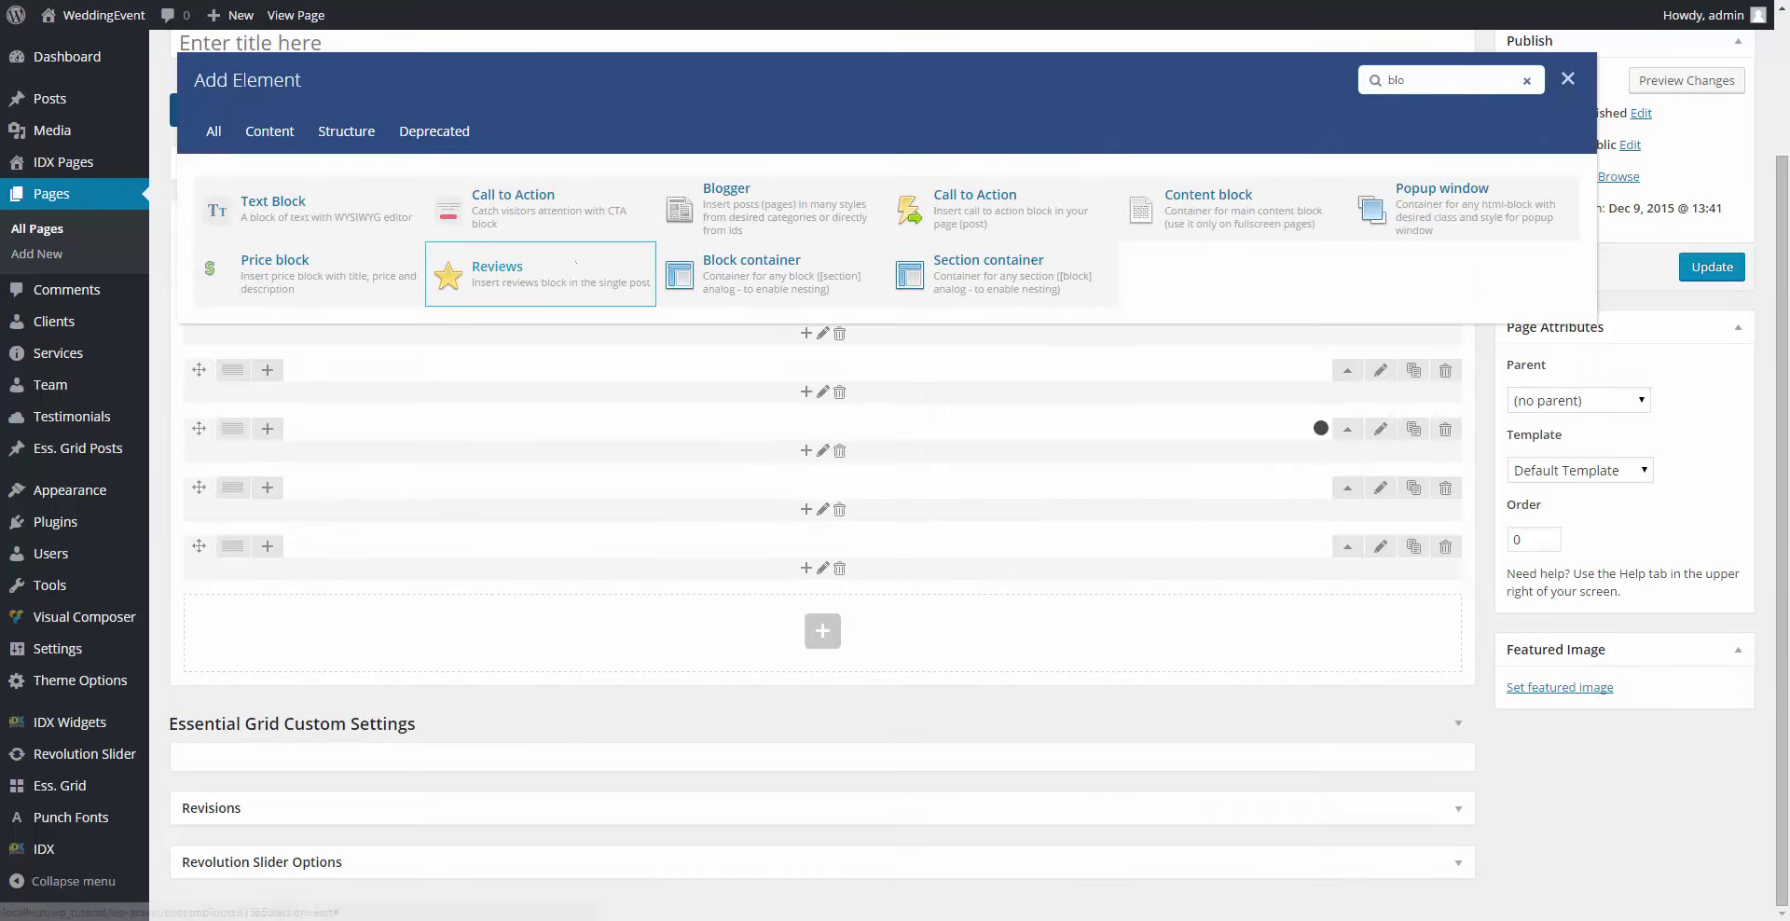
pyautogui.click(702, 276)
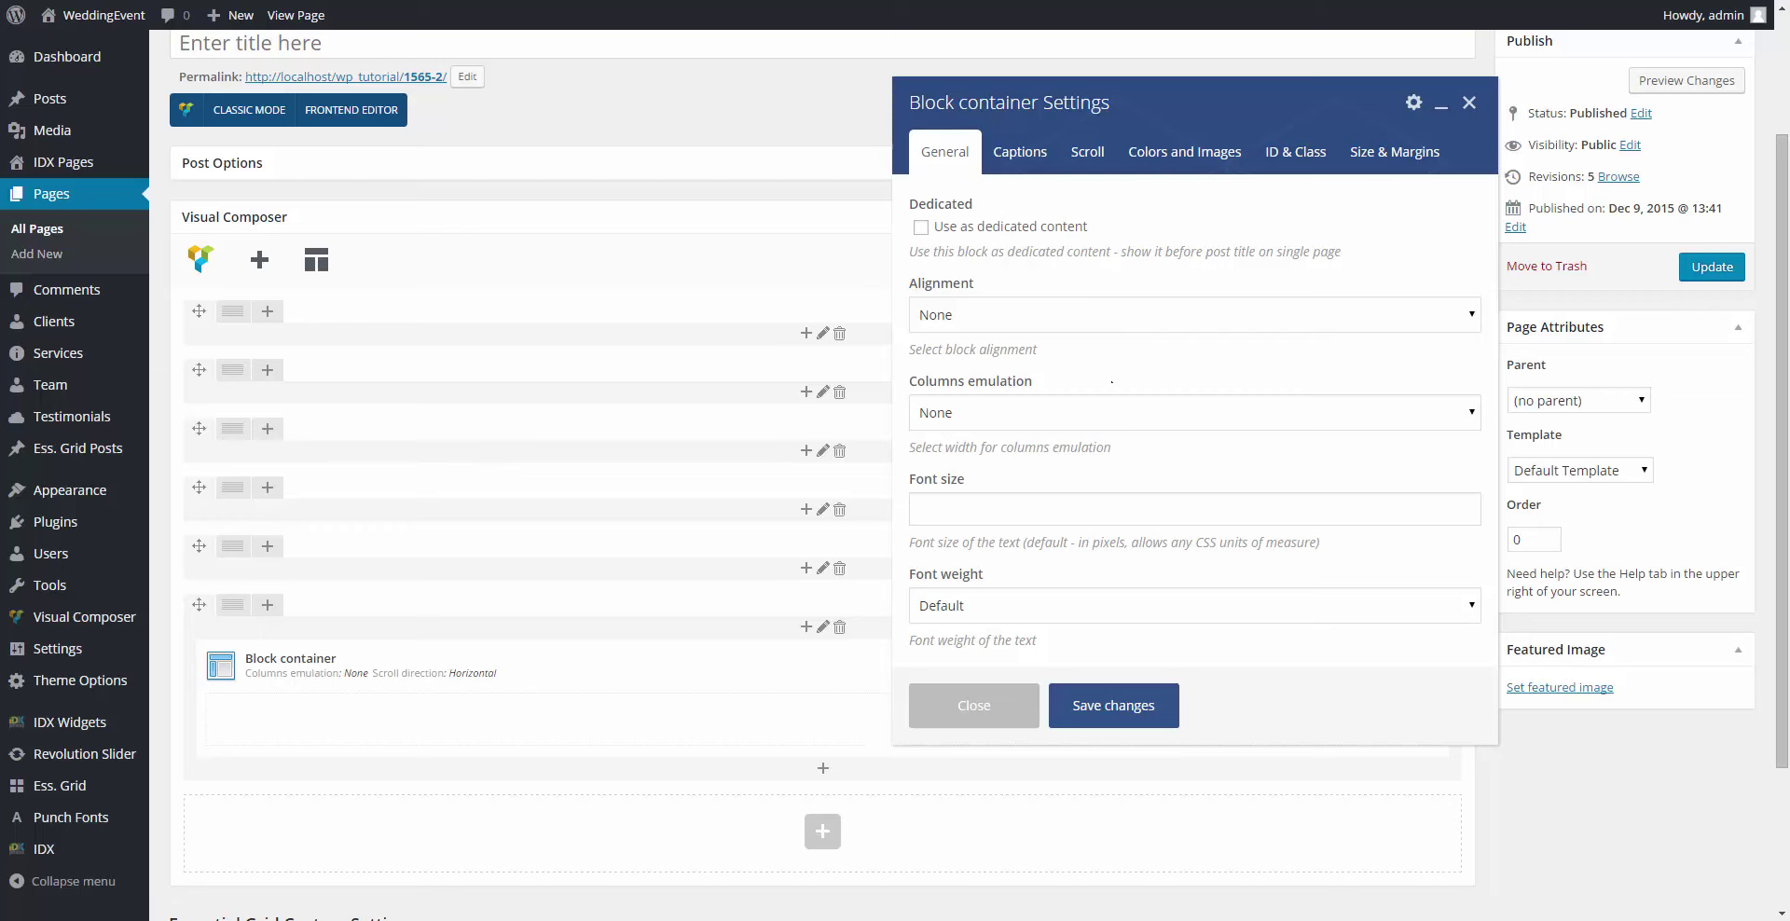
# Step: Review the Block container's caption, scroll, color, ID and class, and margin settings, and save them without changing any options
pyautogui.scroll(-1, 810, 466)
pyautogui.click(1019, 151)
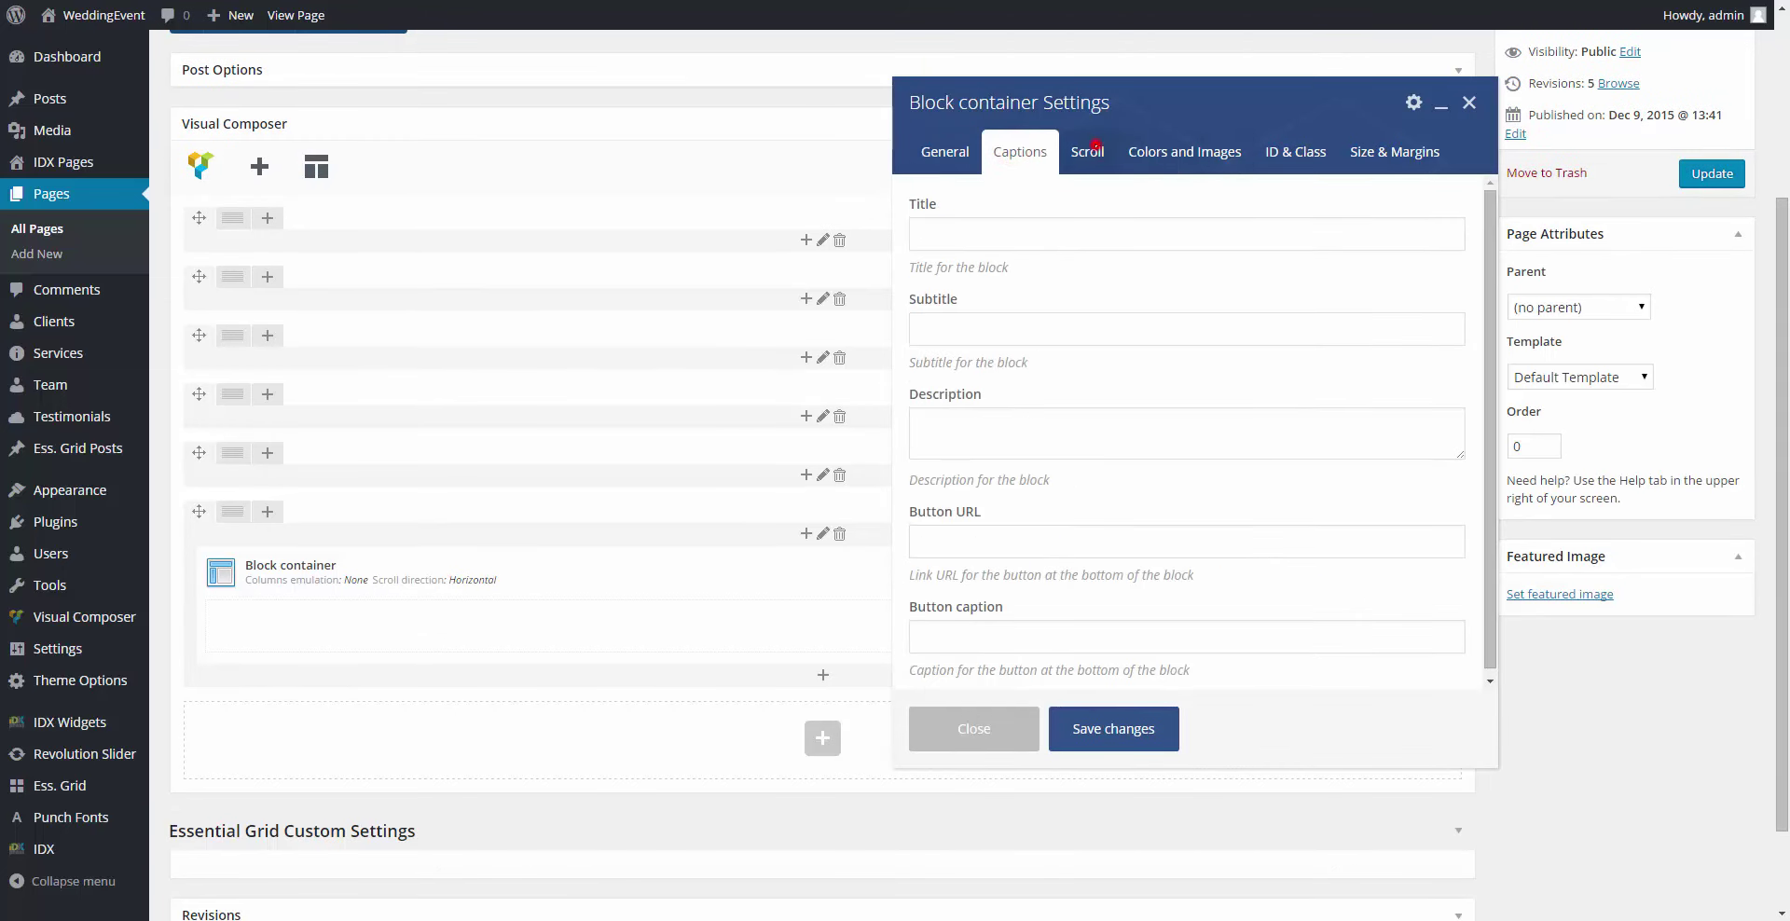
pyautogui.click(1095, 149)
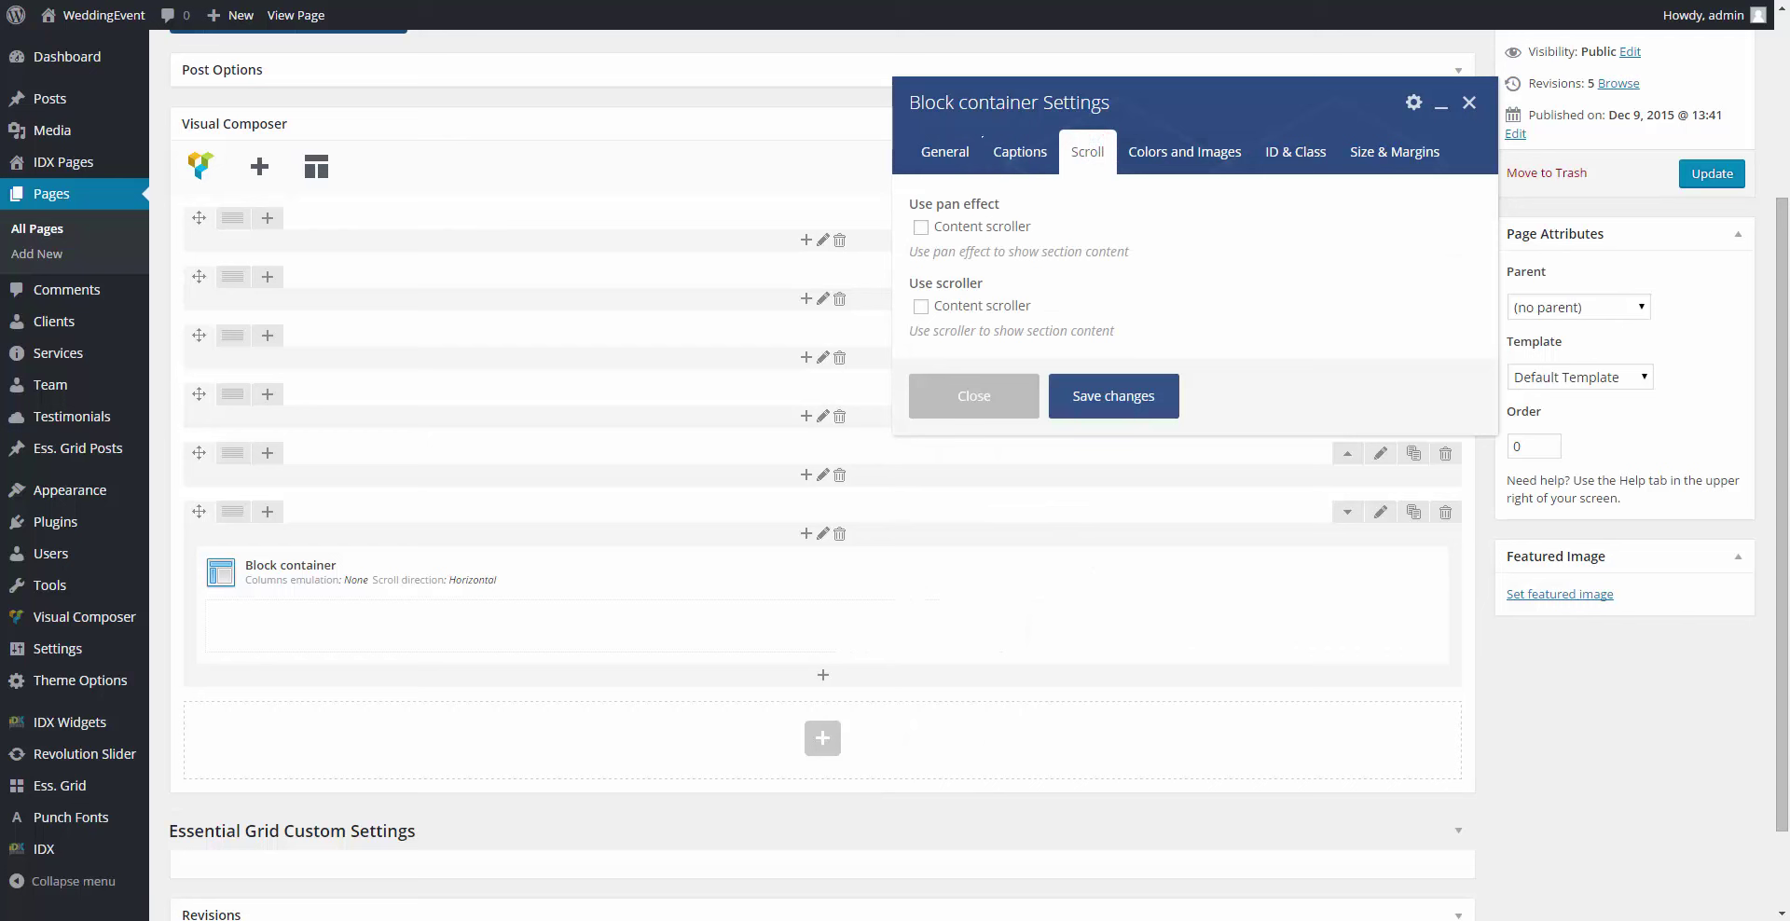
pyautogui.click(1171, 152)
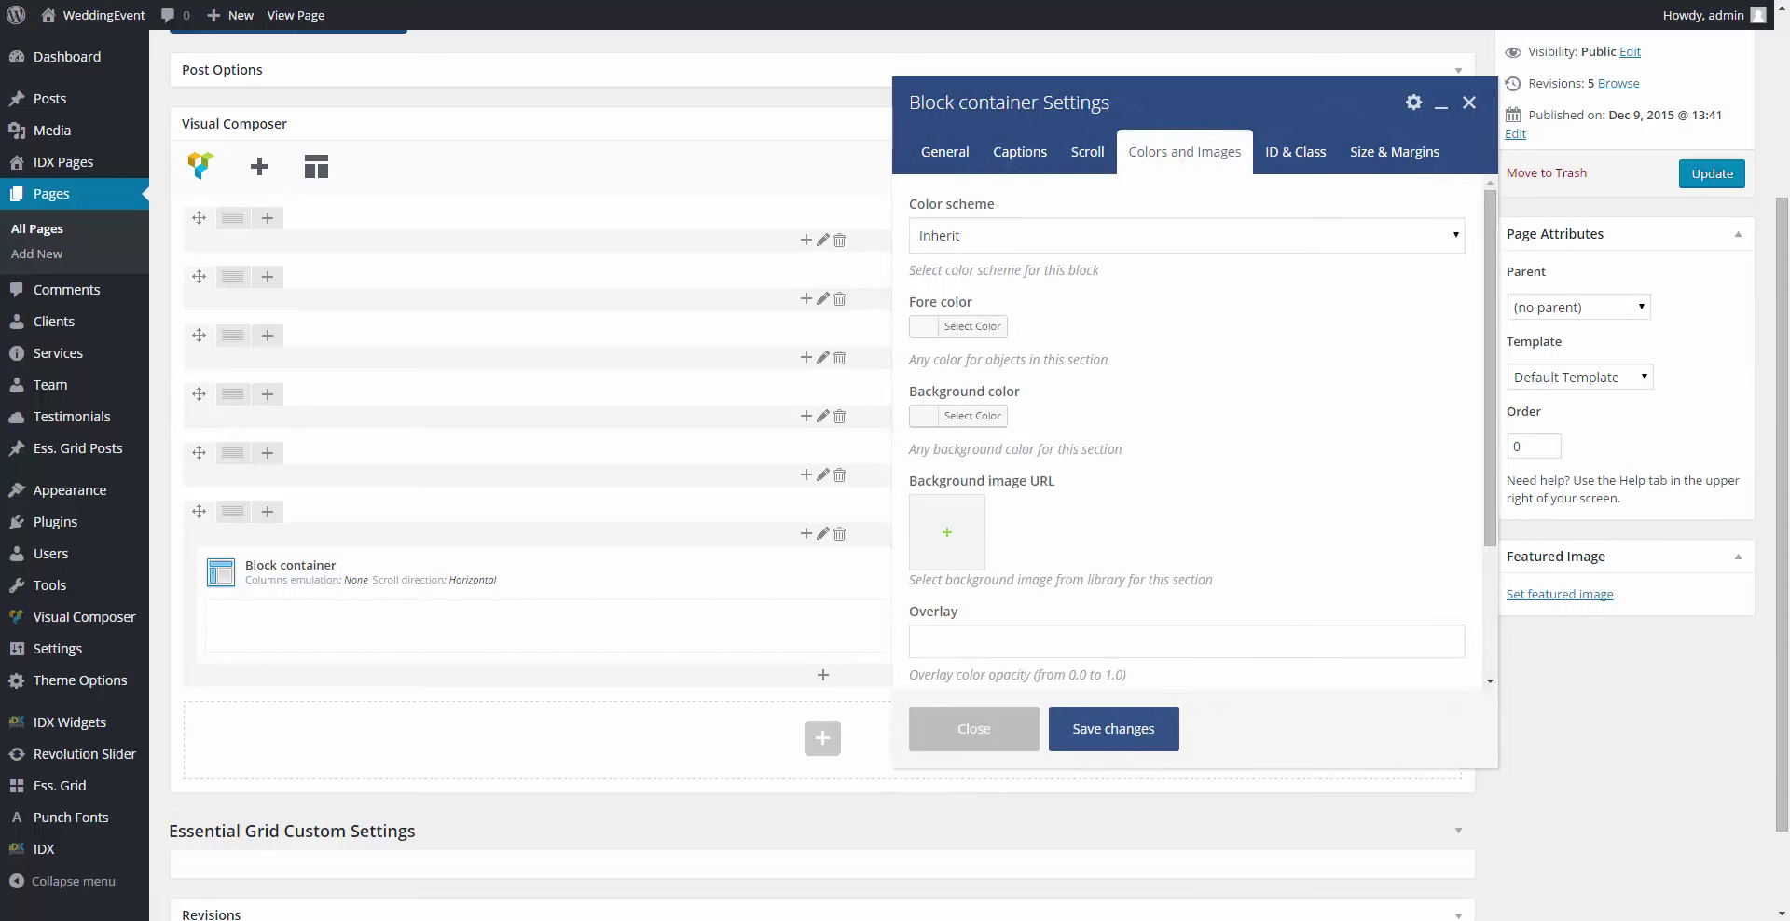
pyautogui.scroll(-2, 1098, 487)
pyautogui.click(1295, 151)
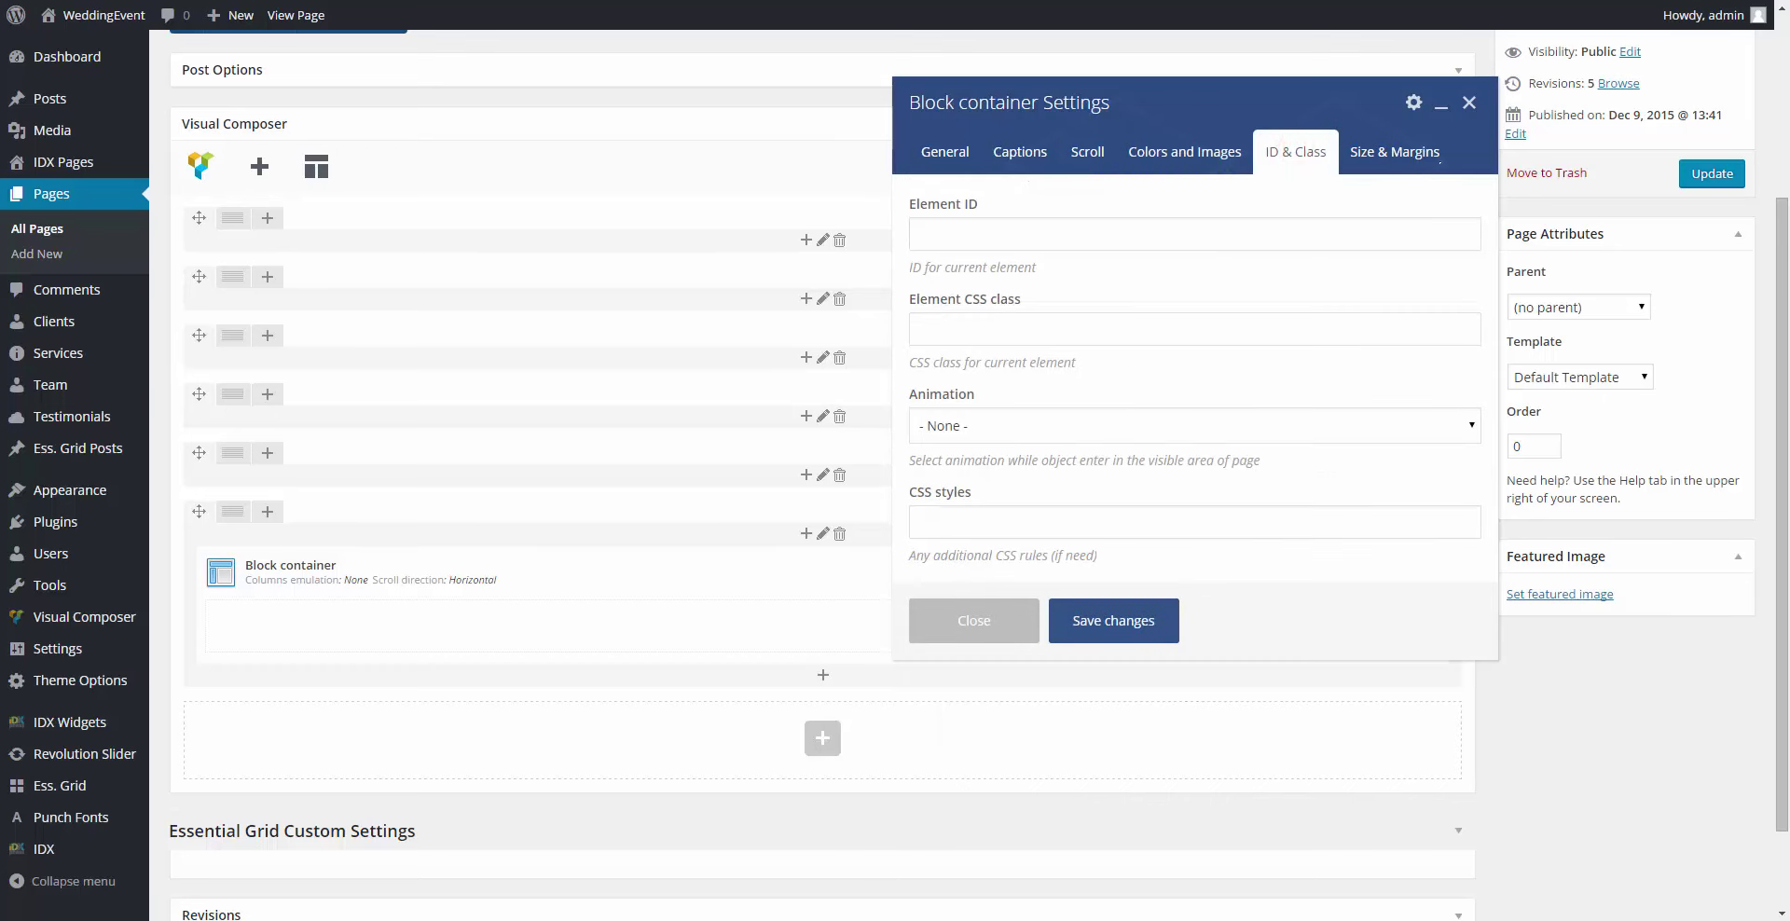
pyautogui.click(1378, 153)
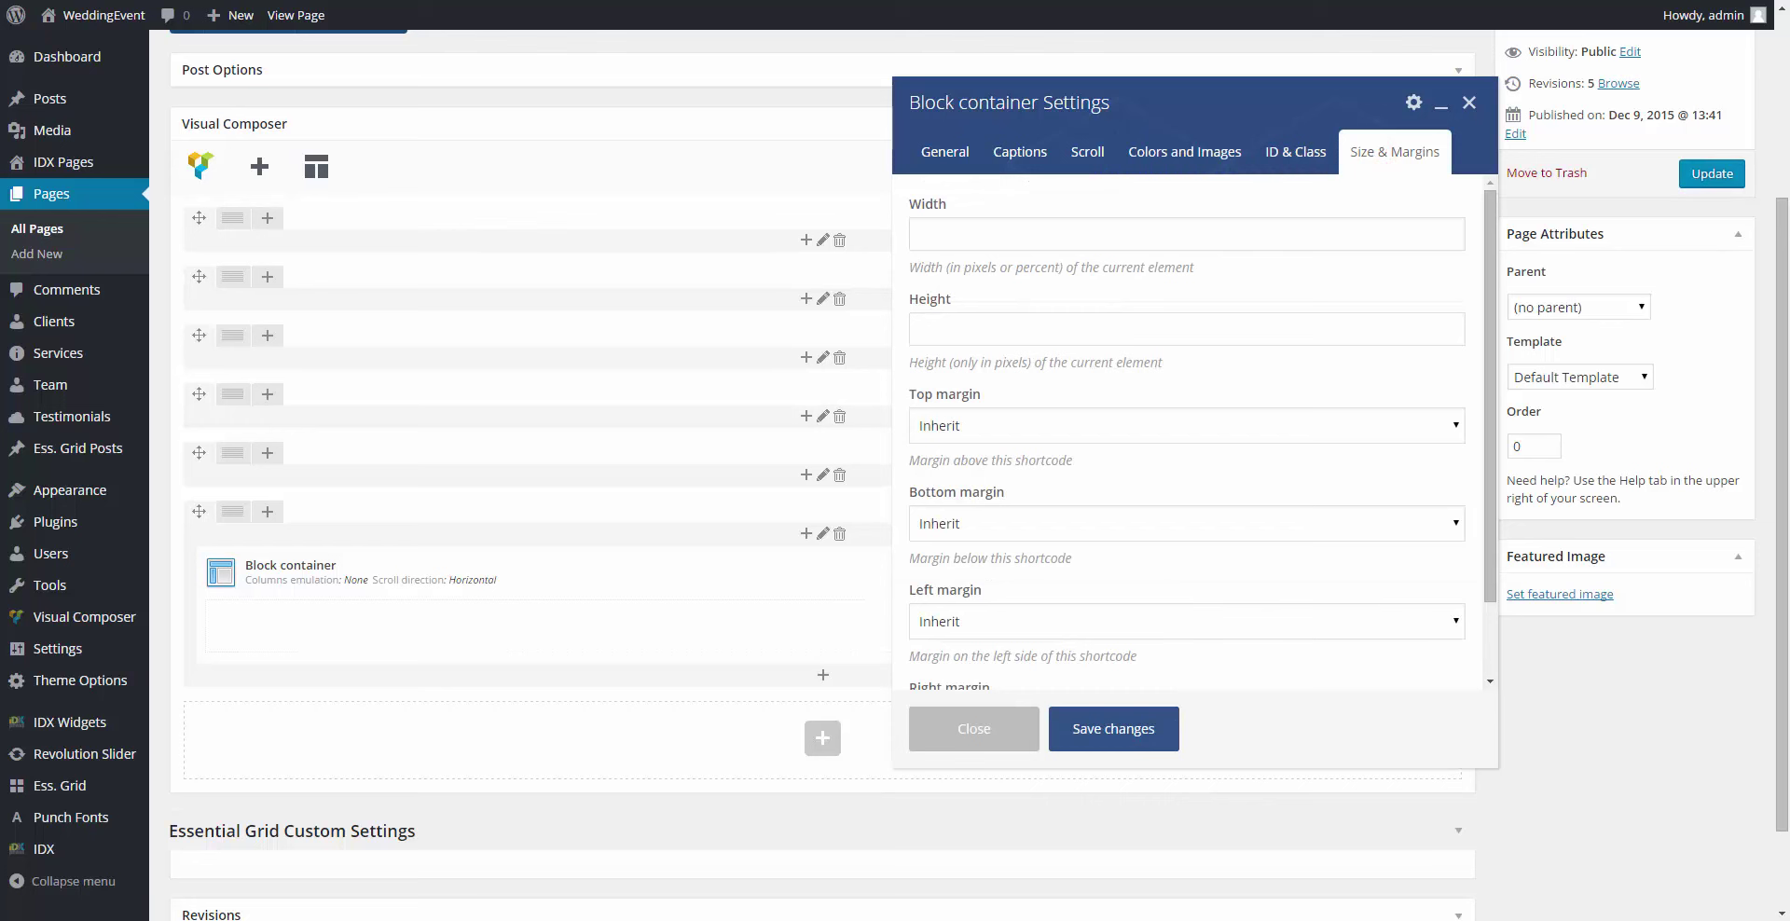
pyautogui.scroll(-3, 1186, 429)
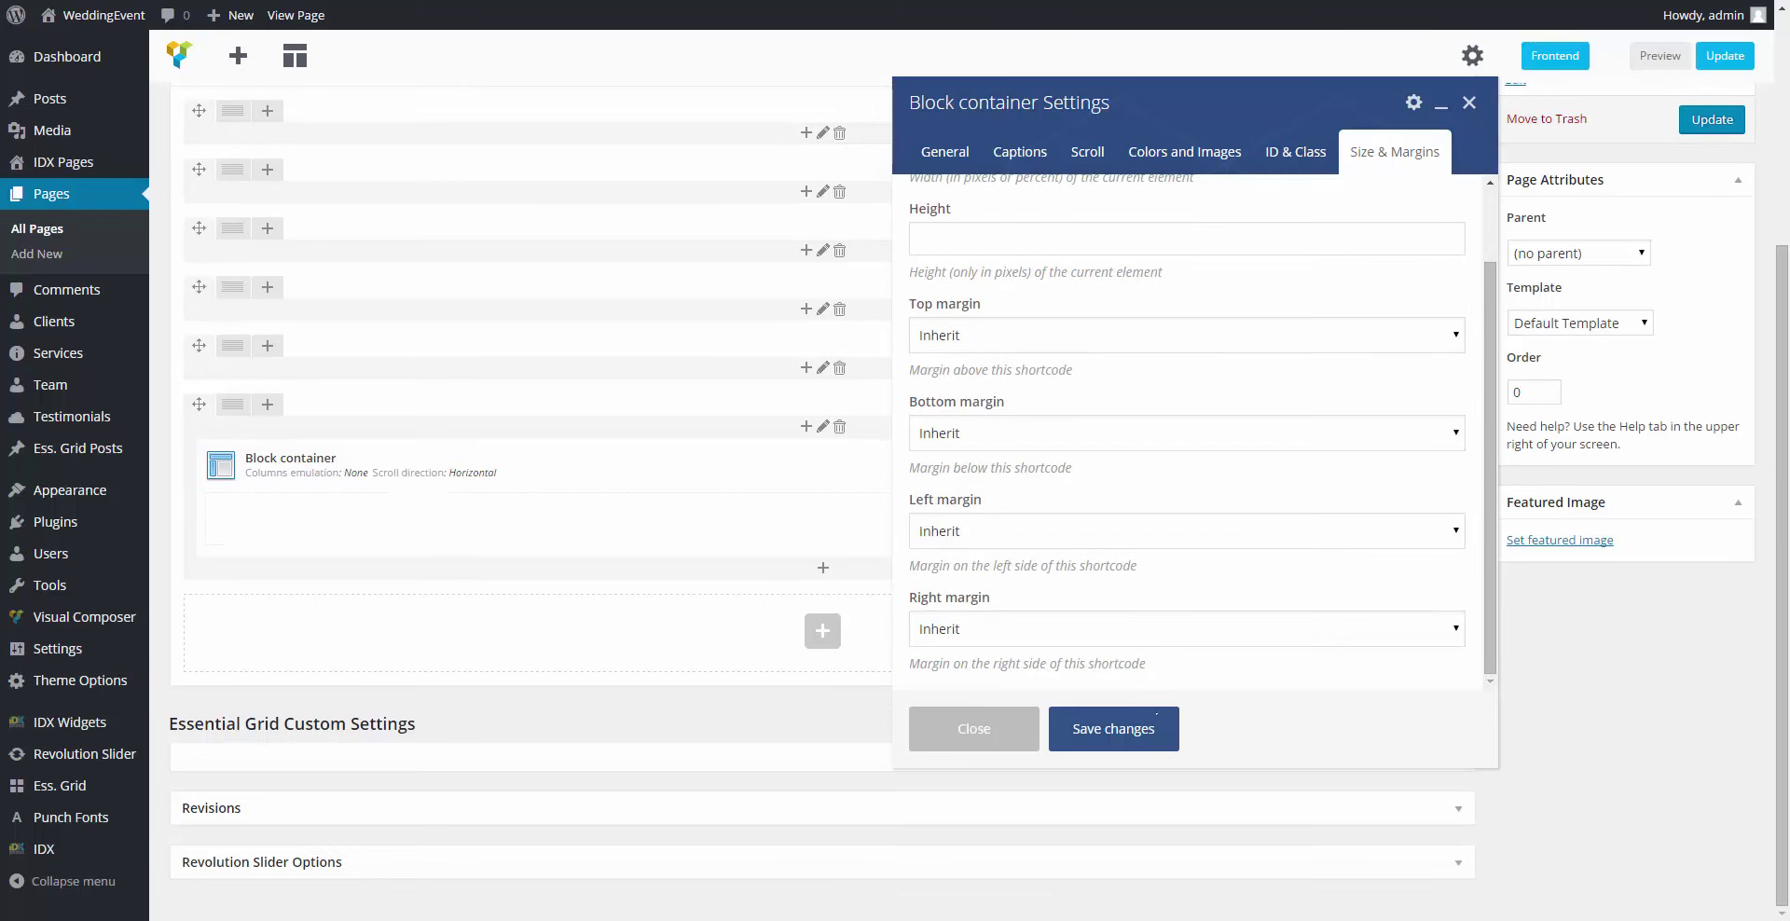
pyautogui.click(1152, 715)
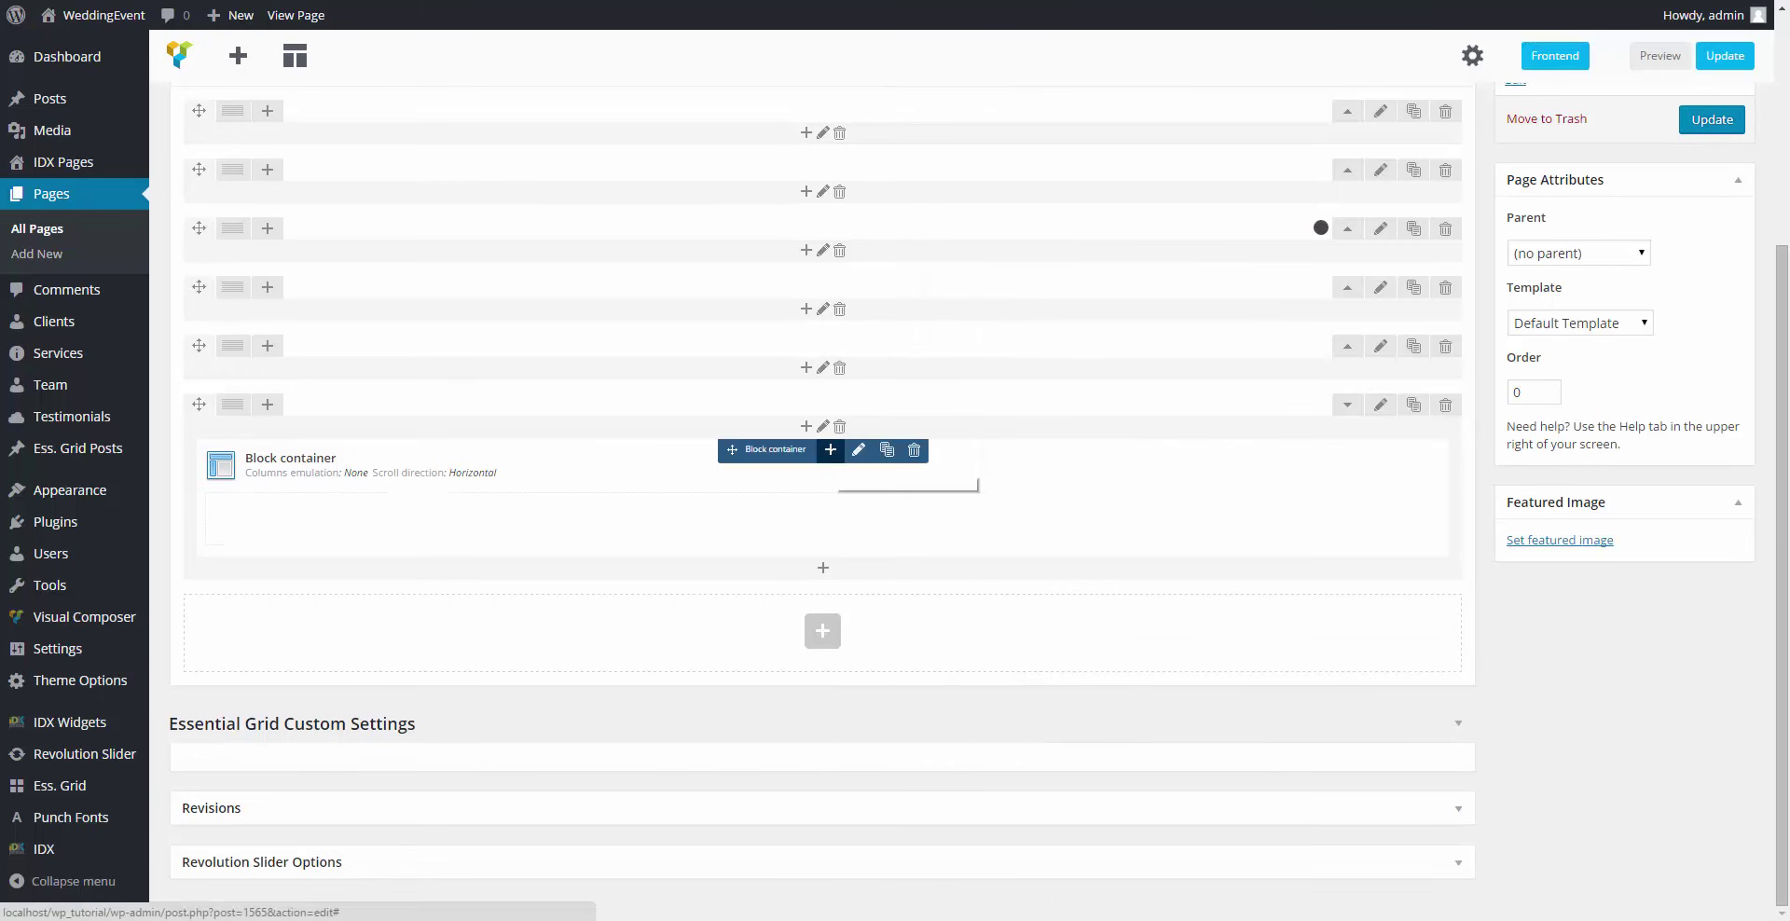
# Step: Add a Content block element inside the Block container
pyautogui.click(830, 449)
pyautogui.write('con')
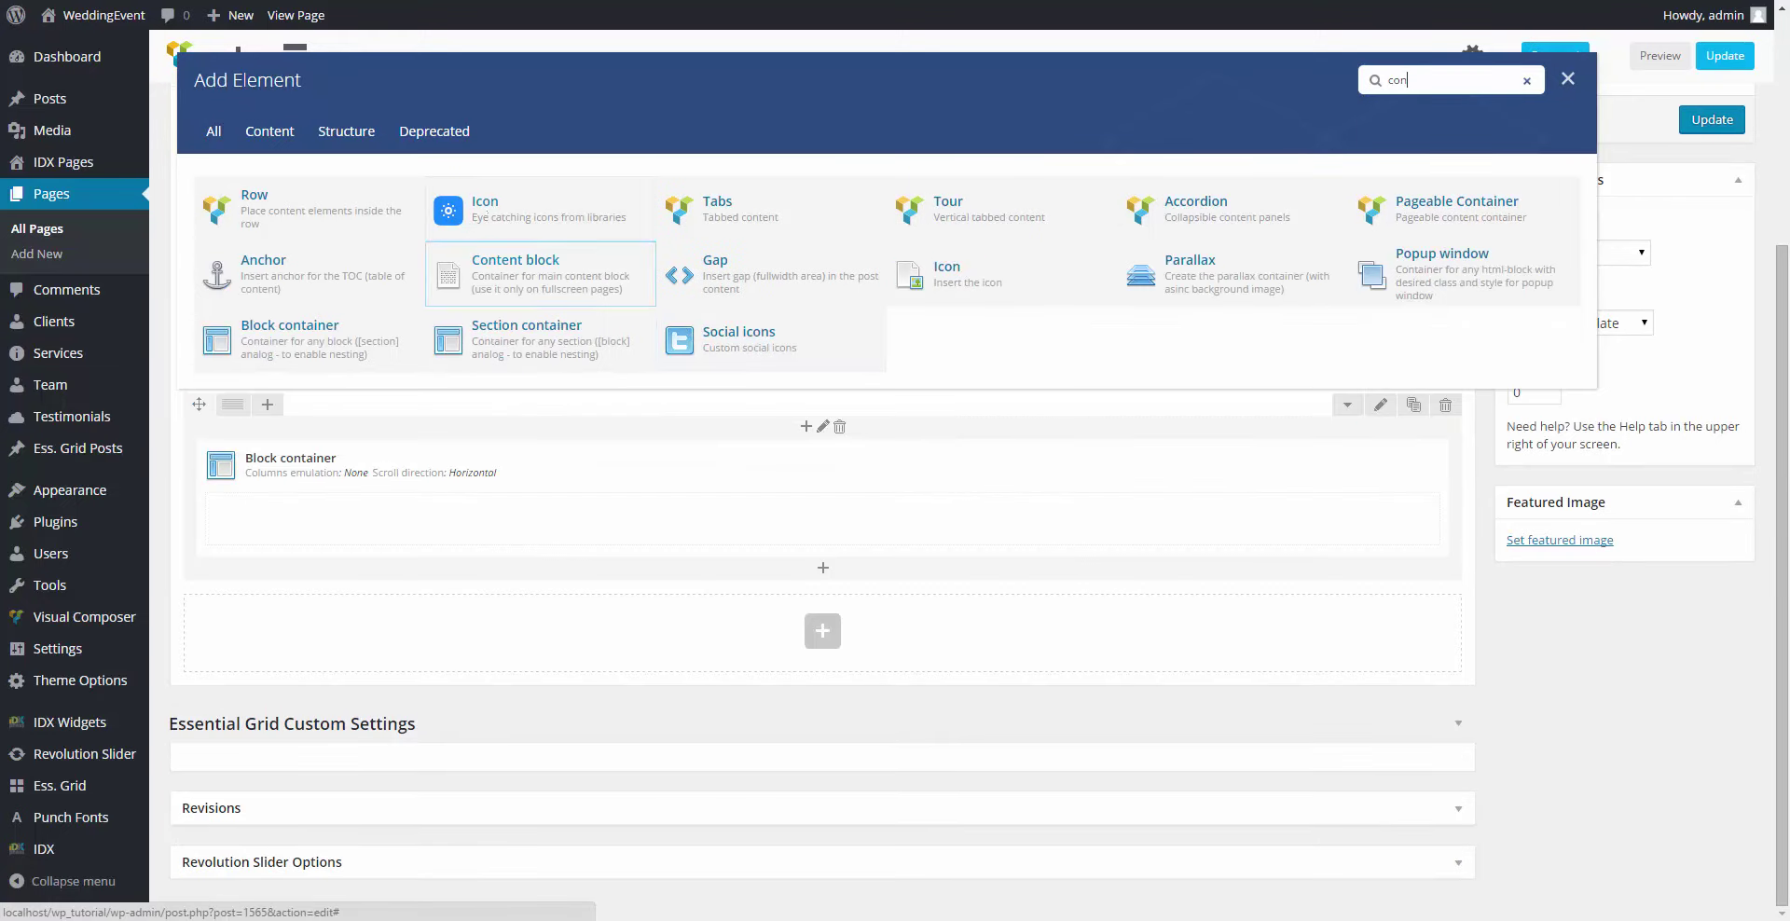
pyautogui.click(497, 261)
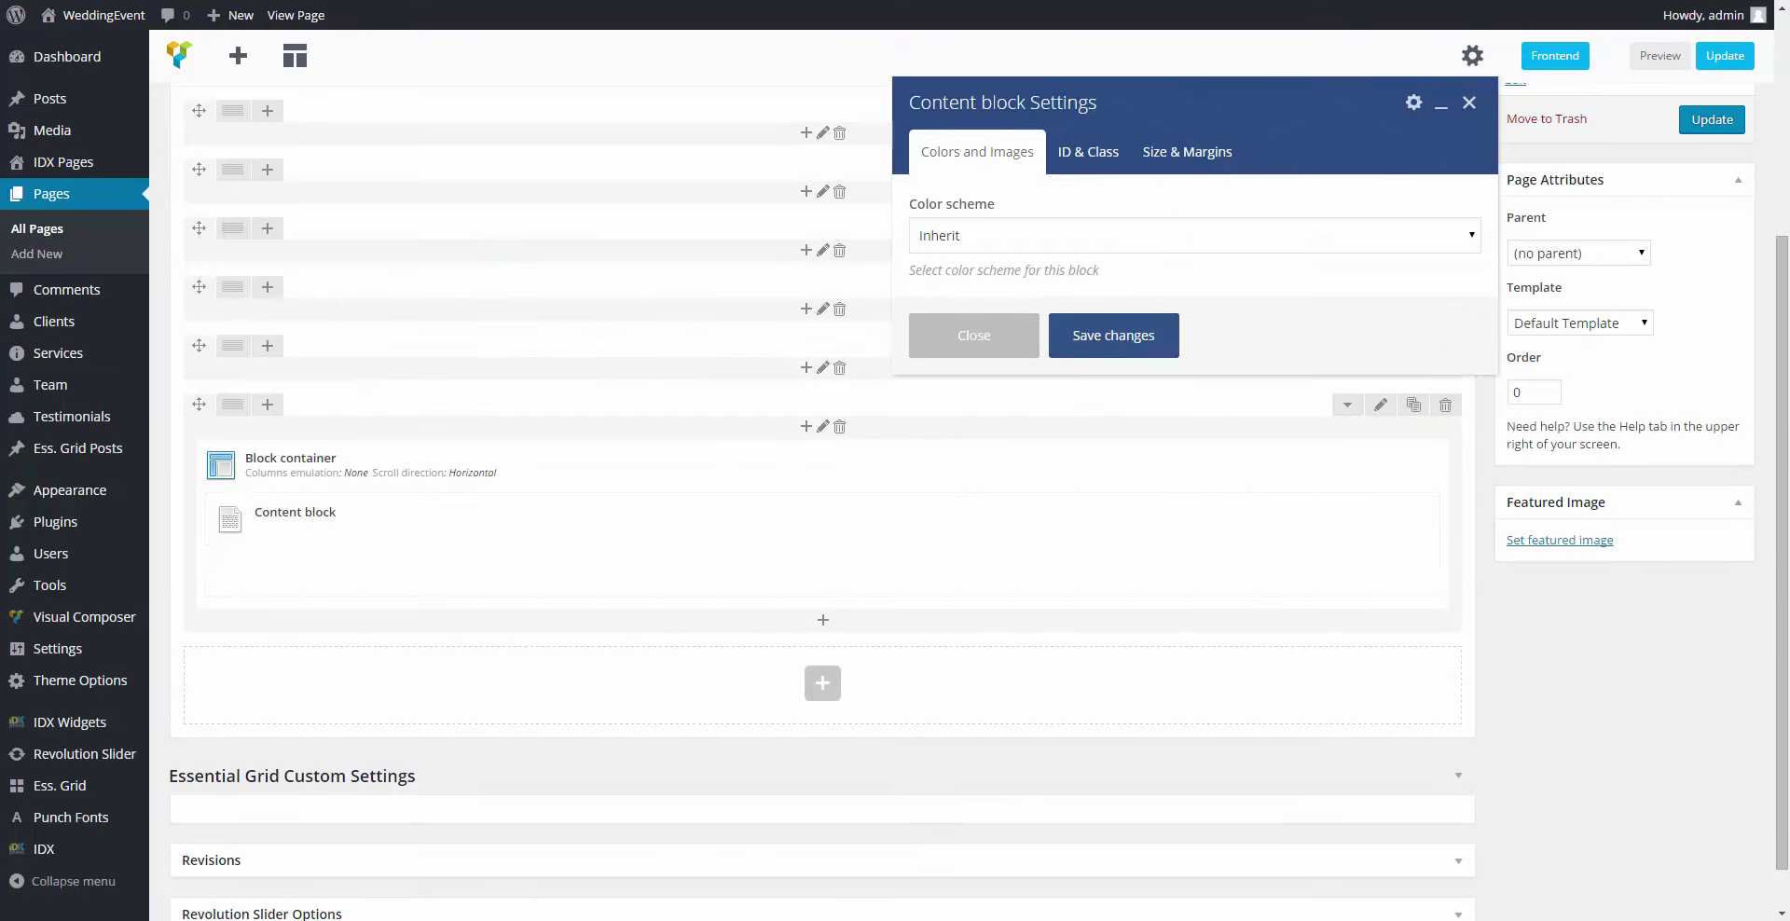
# Step: Set the Content block's bottom margin to Medium and save its settings
pyautogui.click(1088, 151)
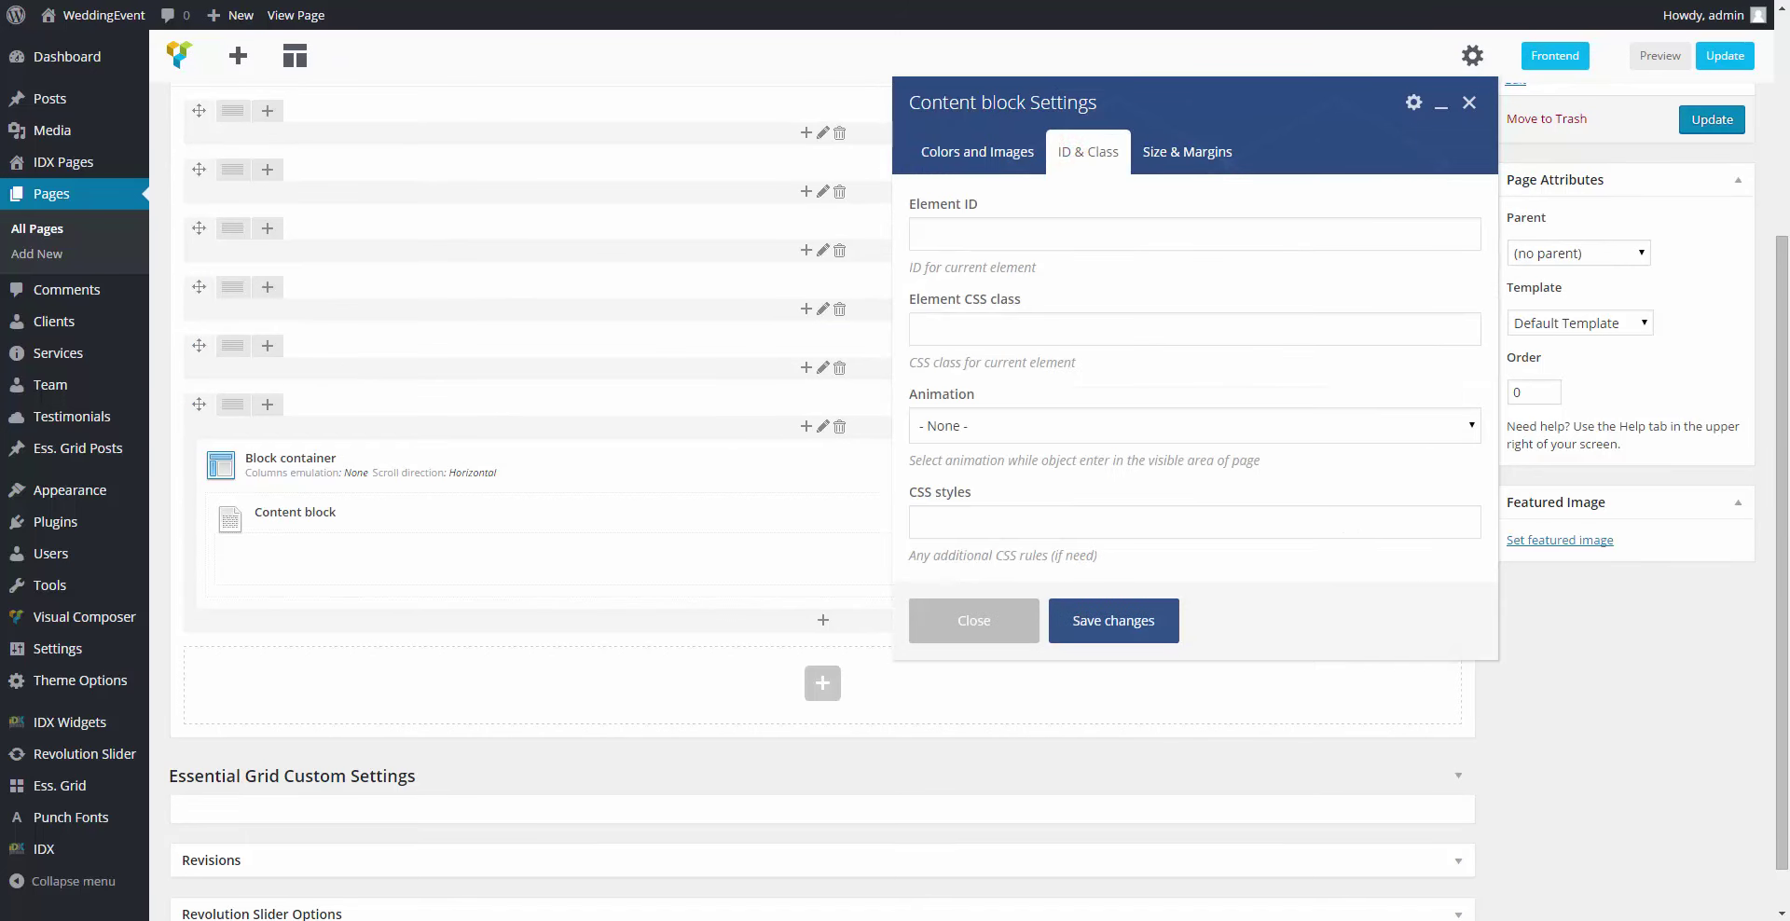
pyautogui.click(1200, 151)
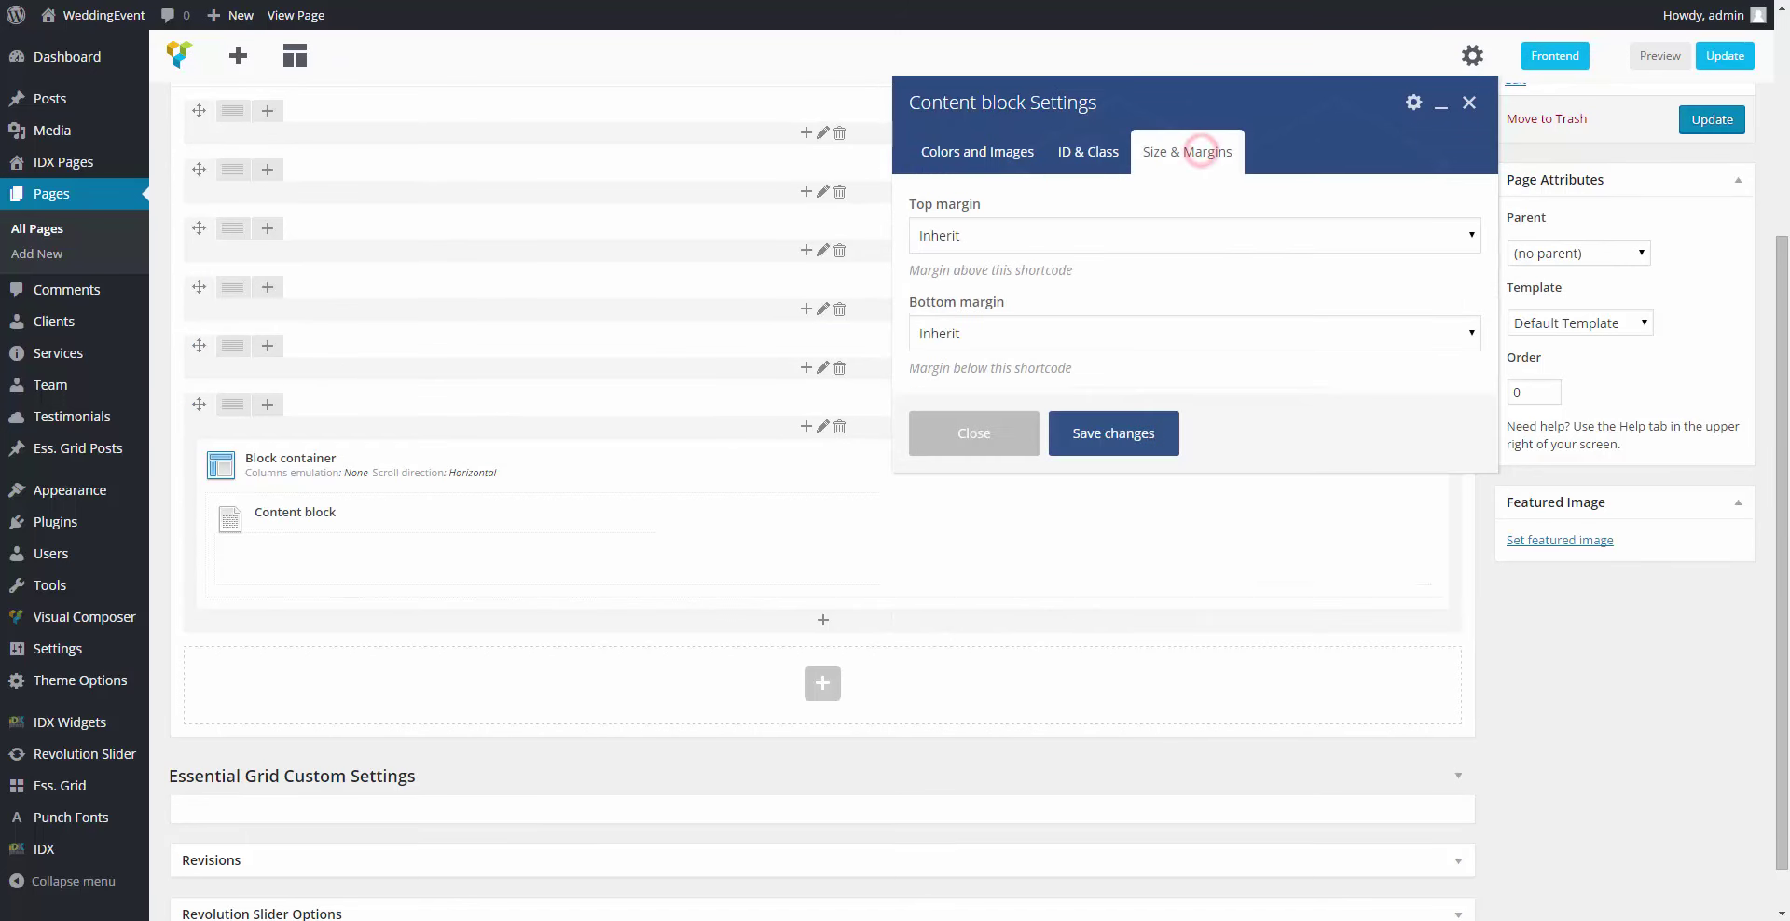
pyautogui.click(986, 333)
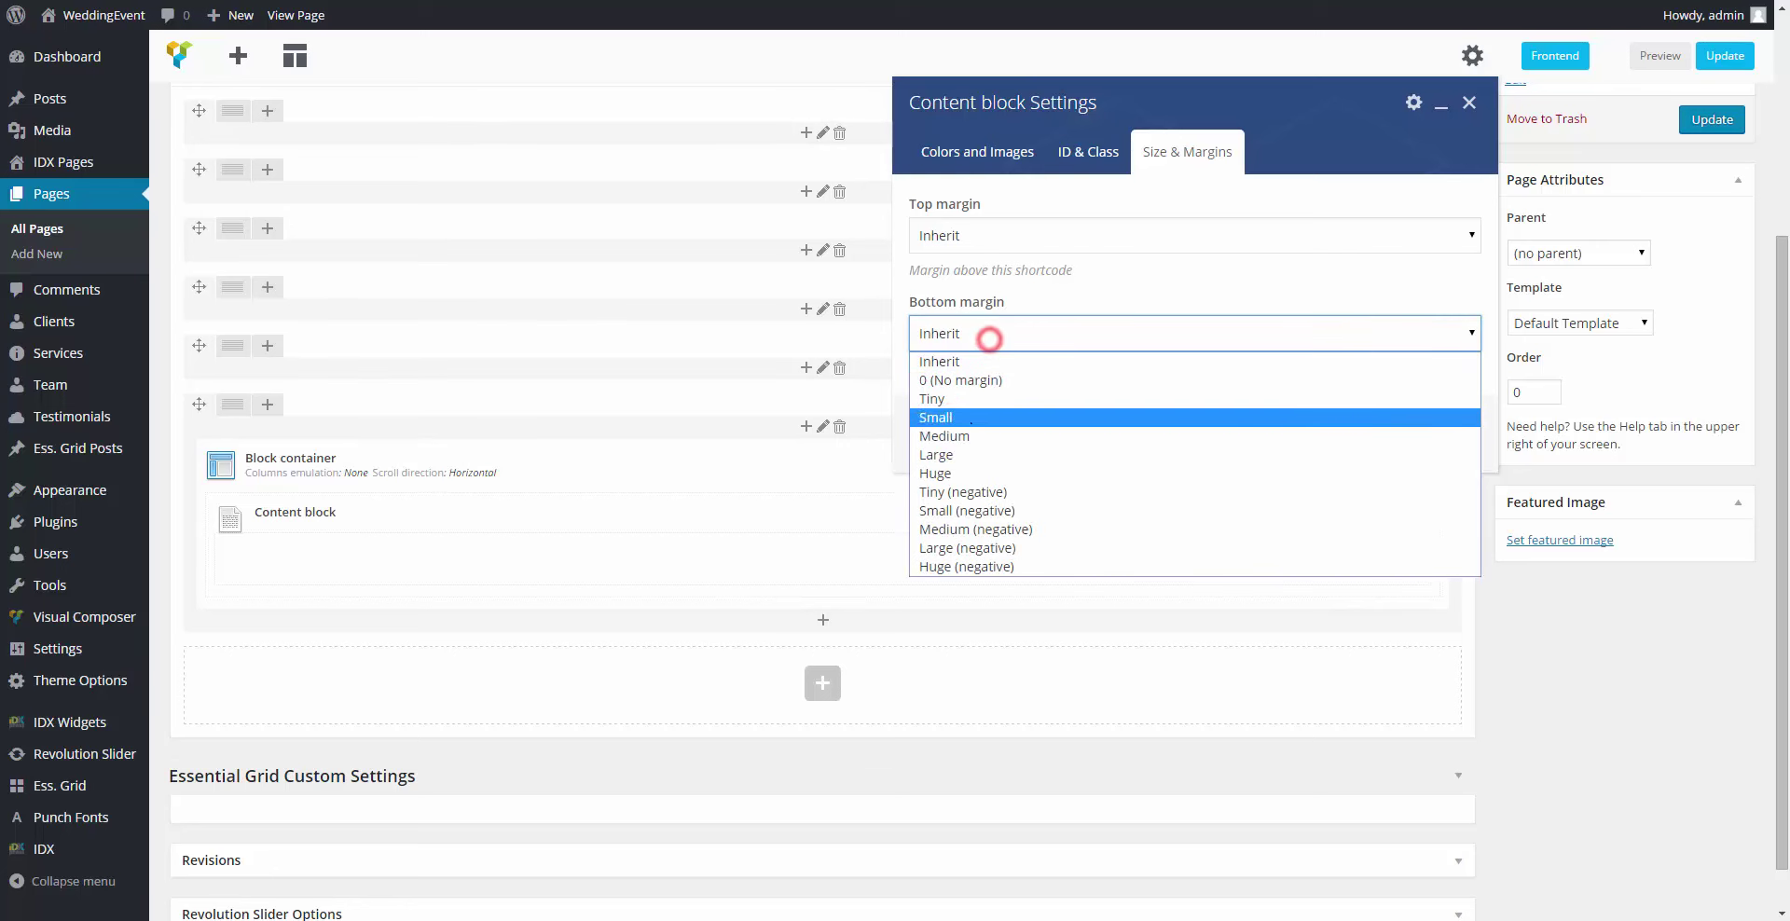
pyautogui.click(971, 432)
pyautogui.click(1090, 431)
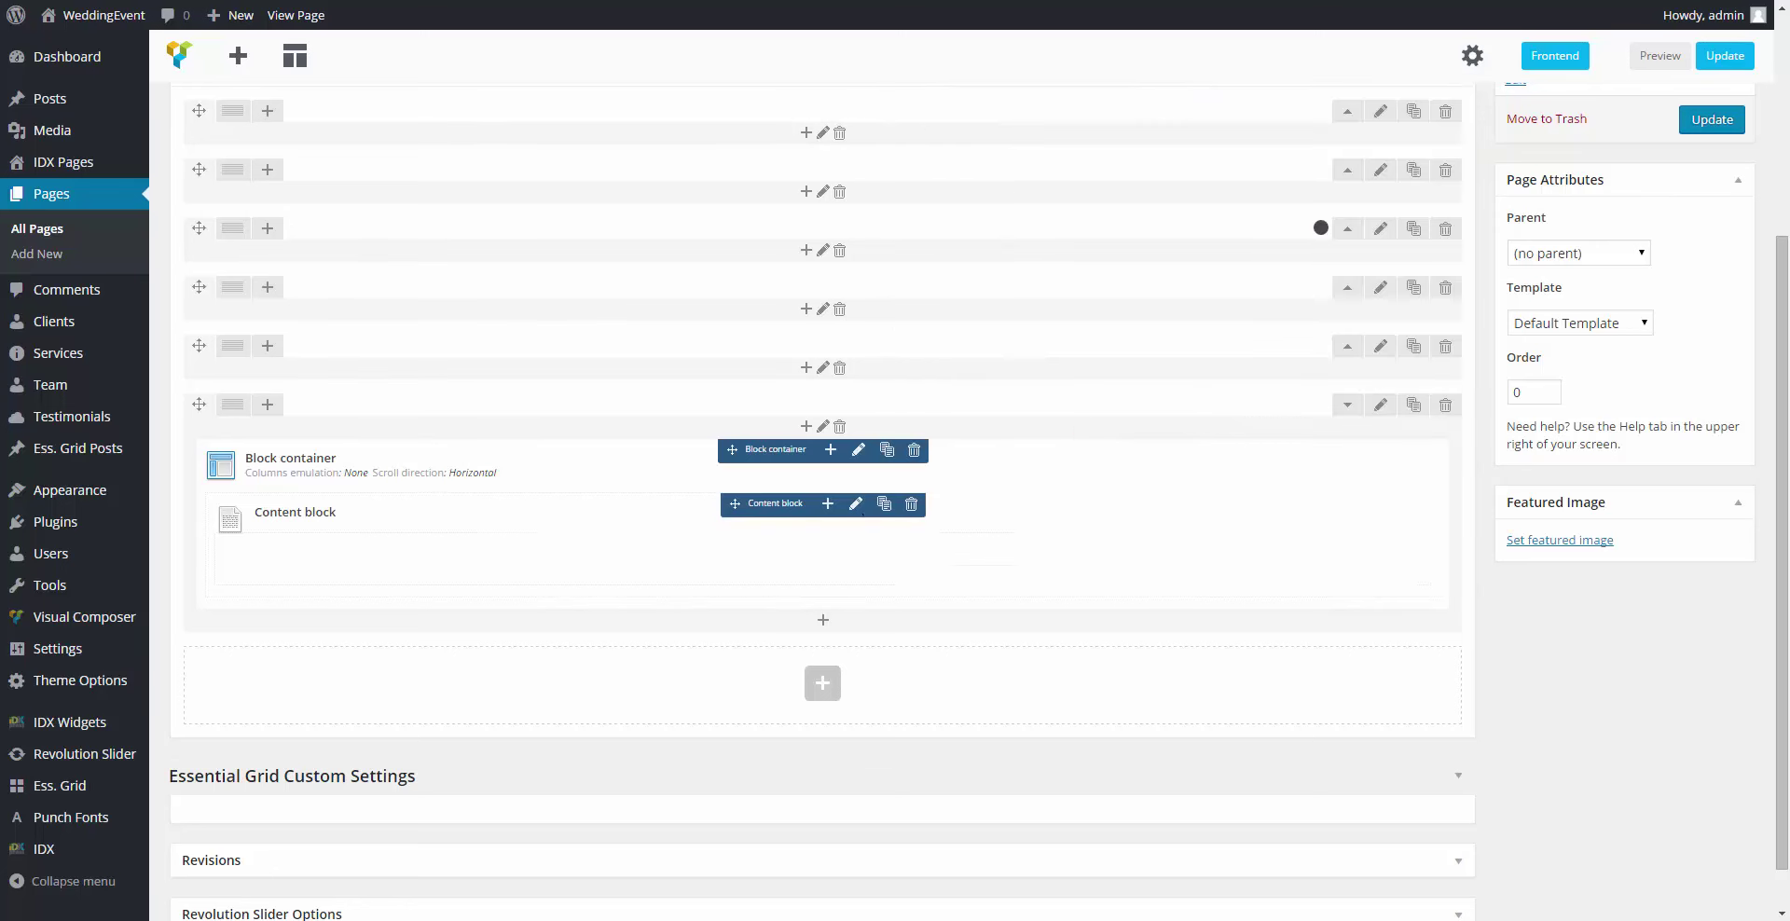
# Step: Add a Title element inside the Content block with the text "Wishes"
pyautogui.click(827, 502)
pyautogui.write('tit')
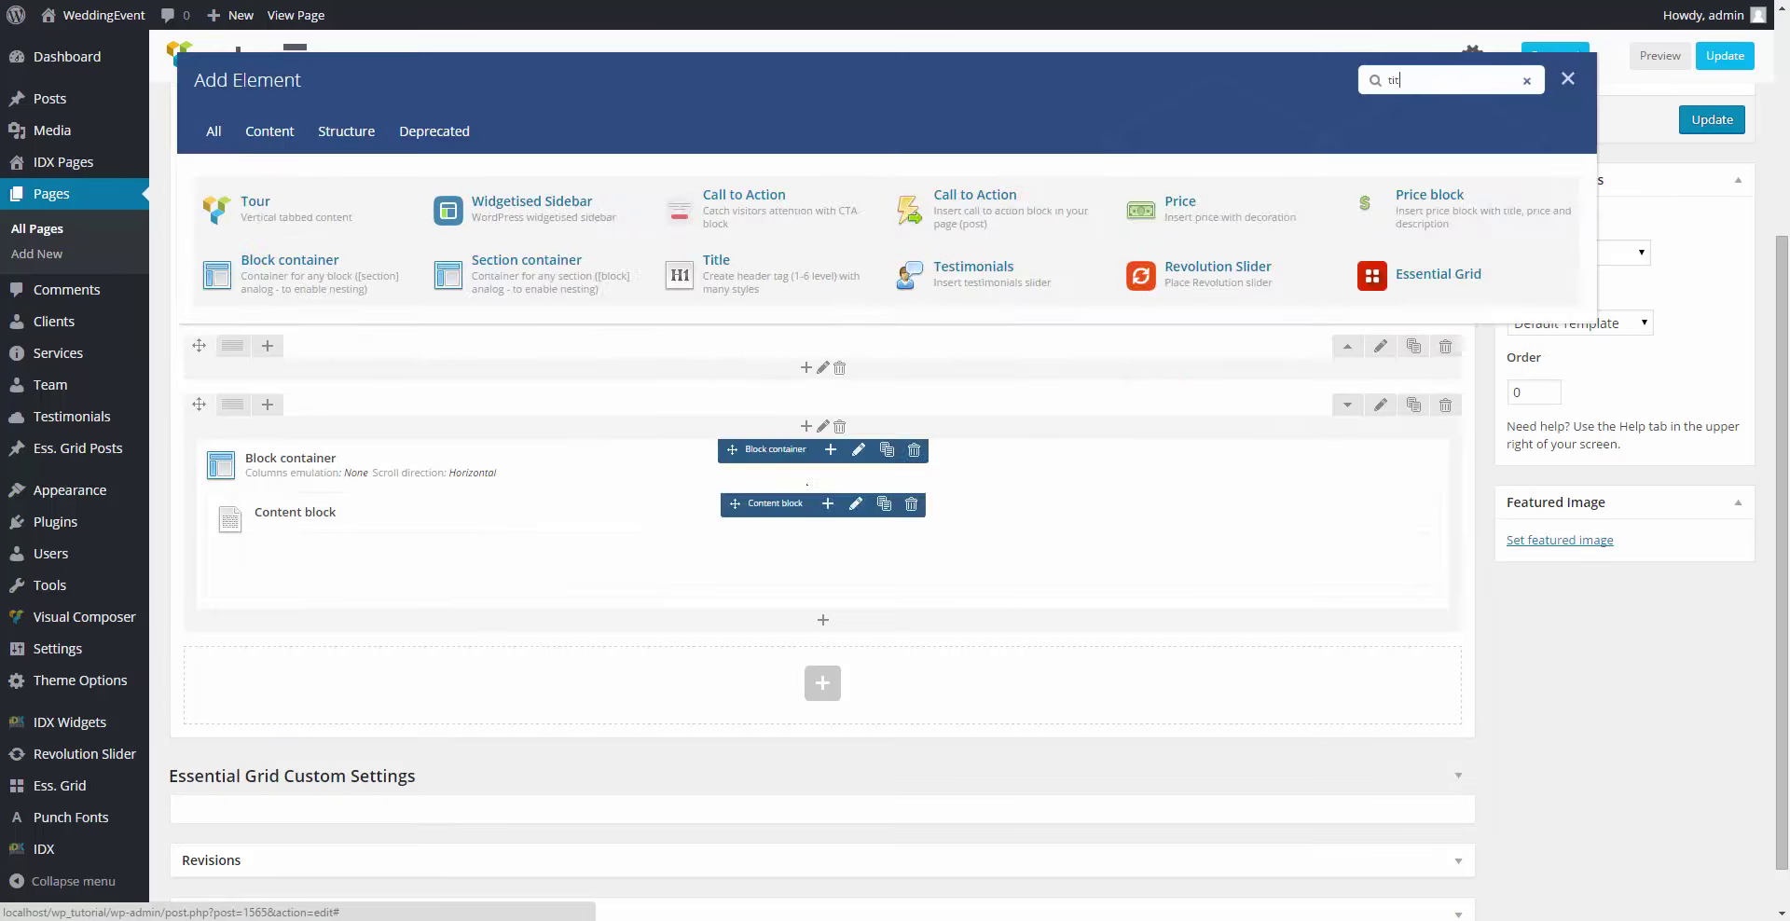
pyautogui.click(508, 230)
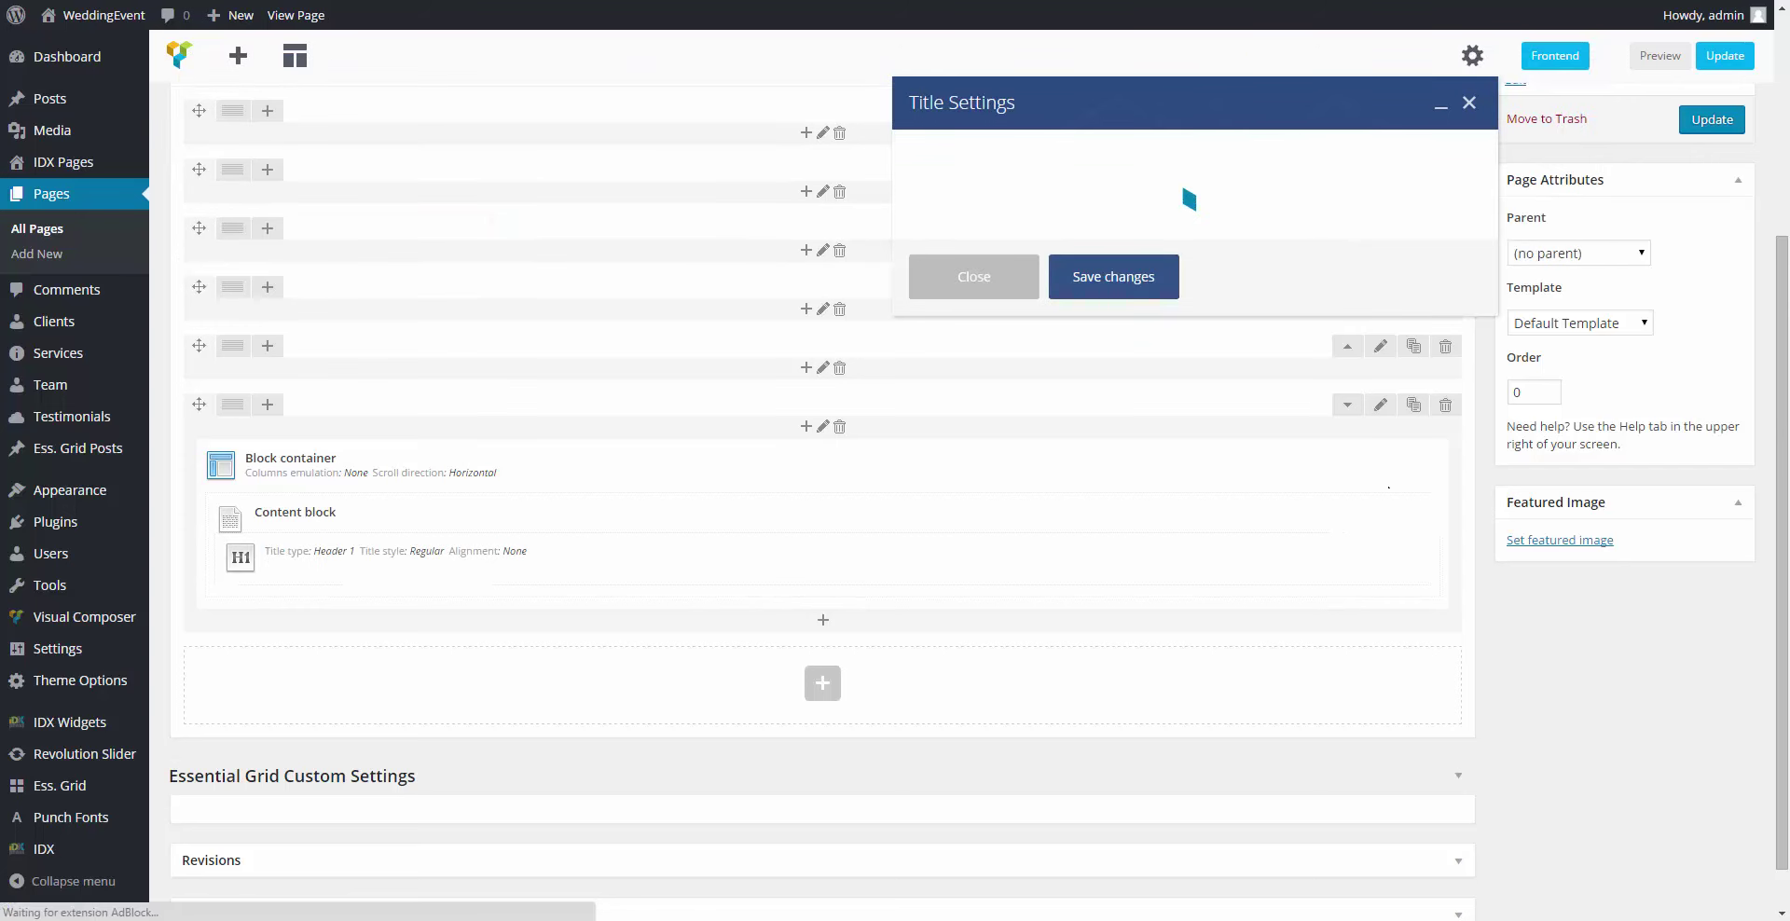
pyautogui.click(1116, 382)
pyautogui.write('Wishes')
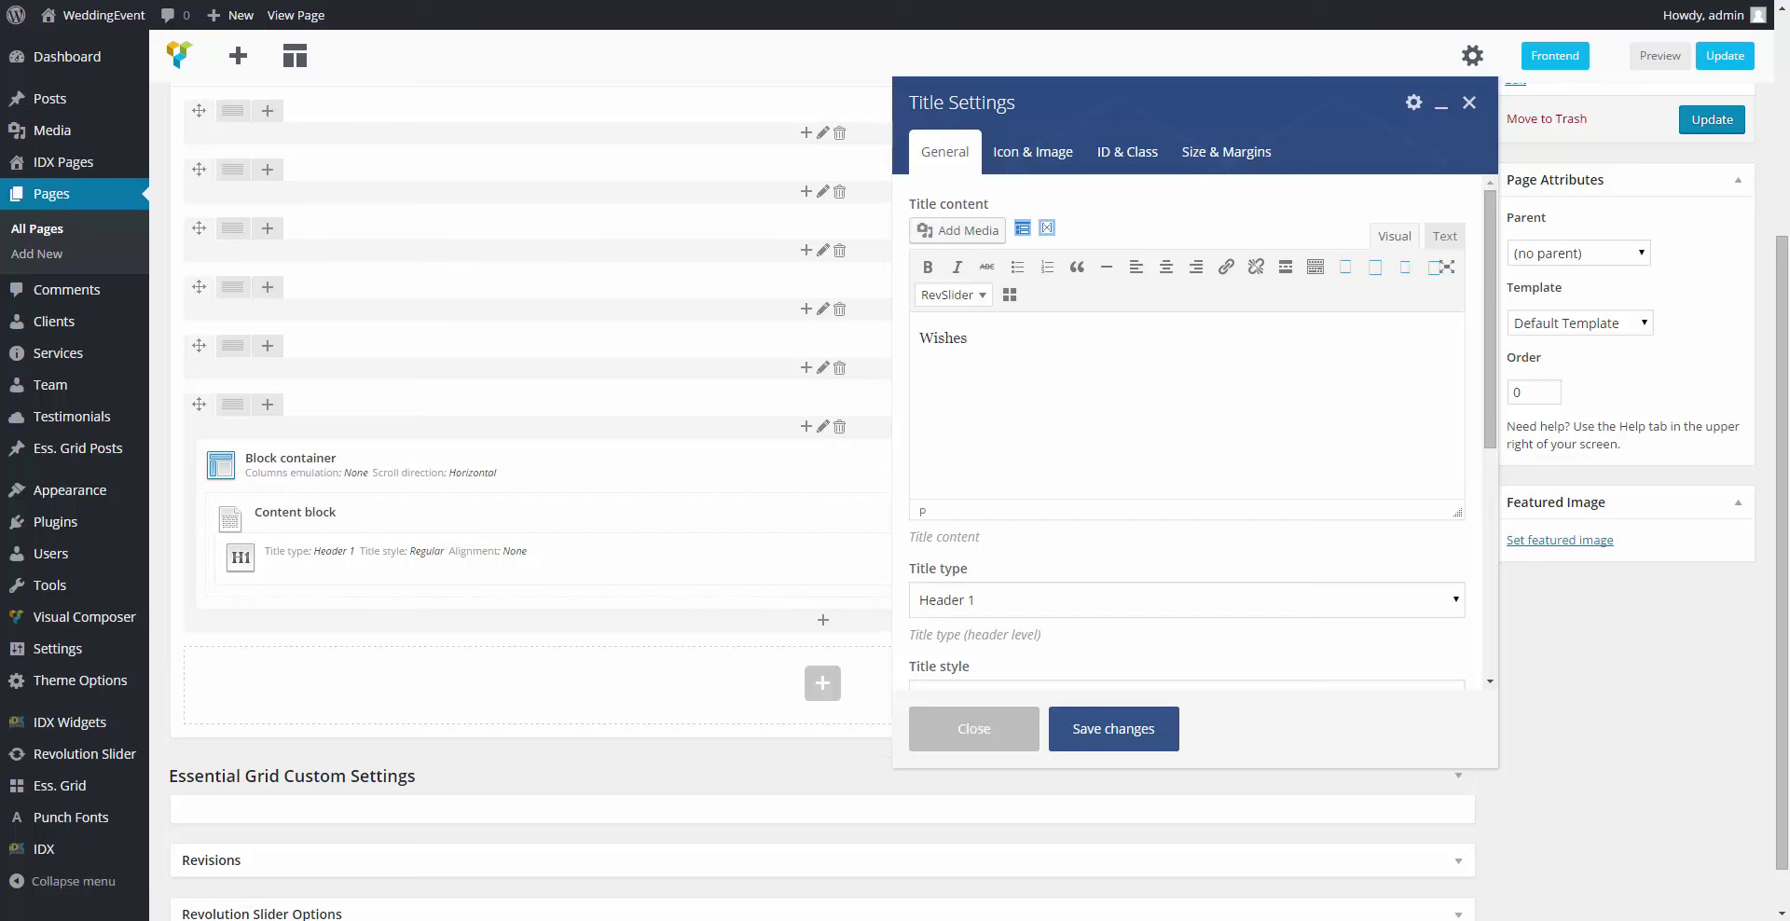
# Step: Set the Wishes title's style to Divider (in top) and its alignment to Center
pyautogui.scroll(-1, 952, 605)
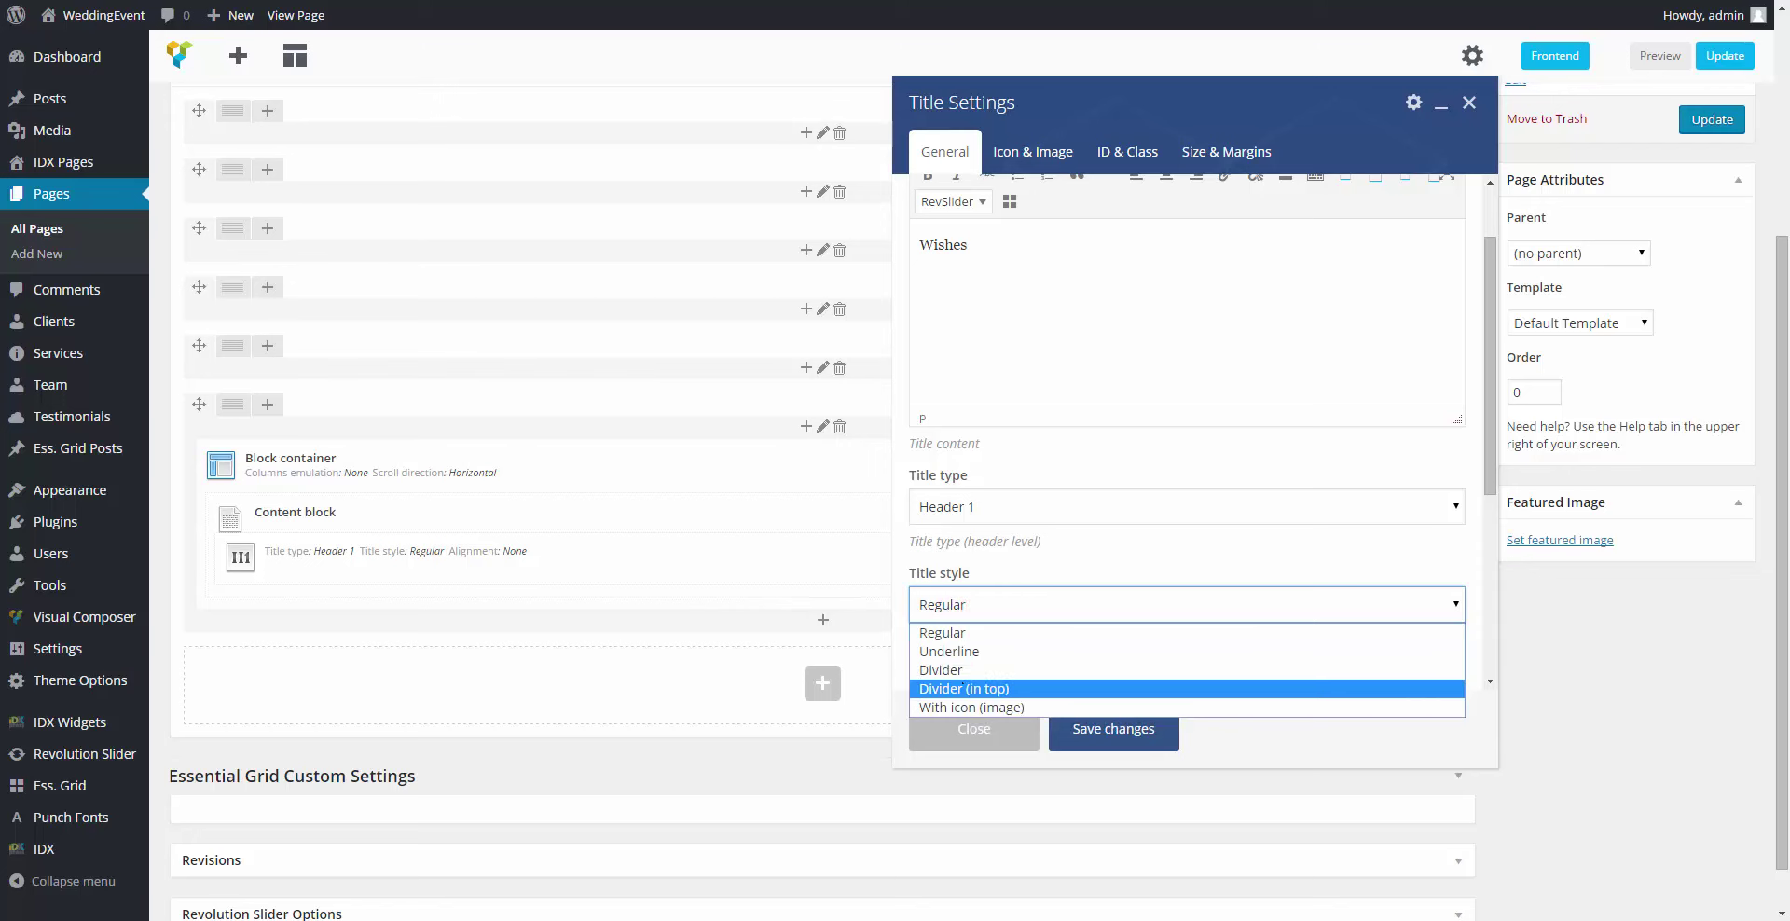
pyautogui.click(960, 688)
pyautogui.scroll(-4, 958, 681)
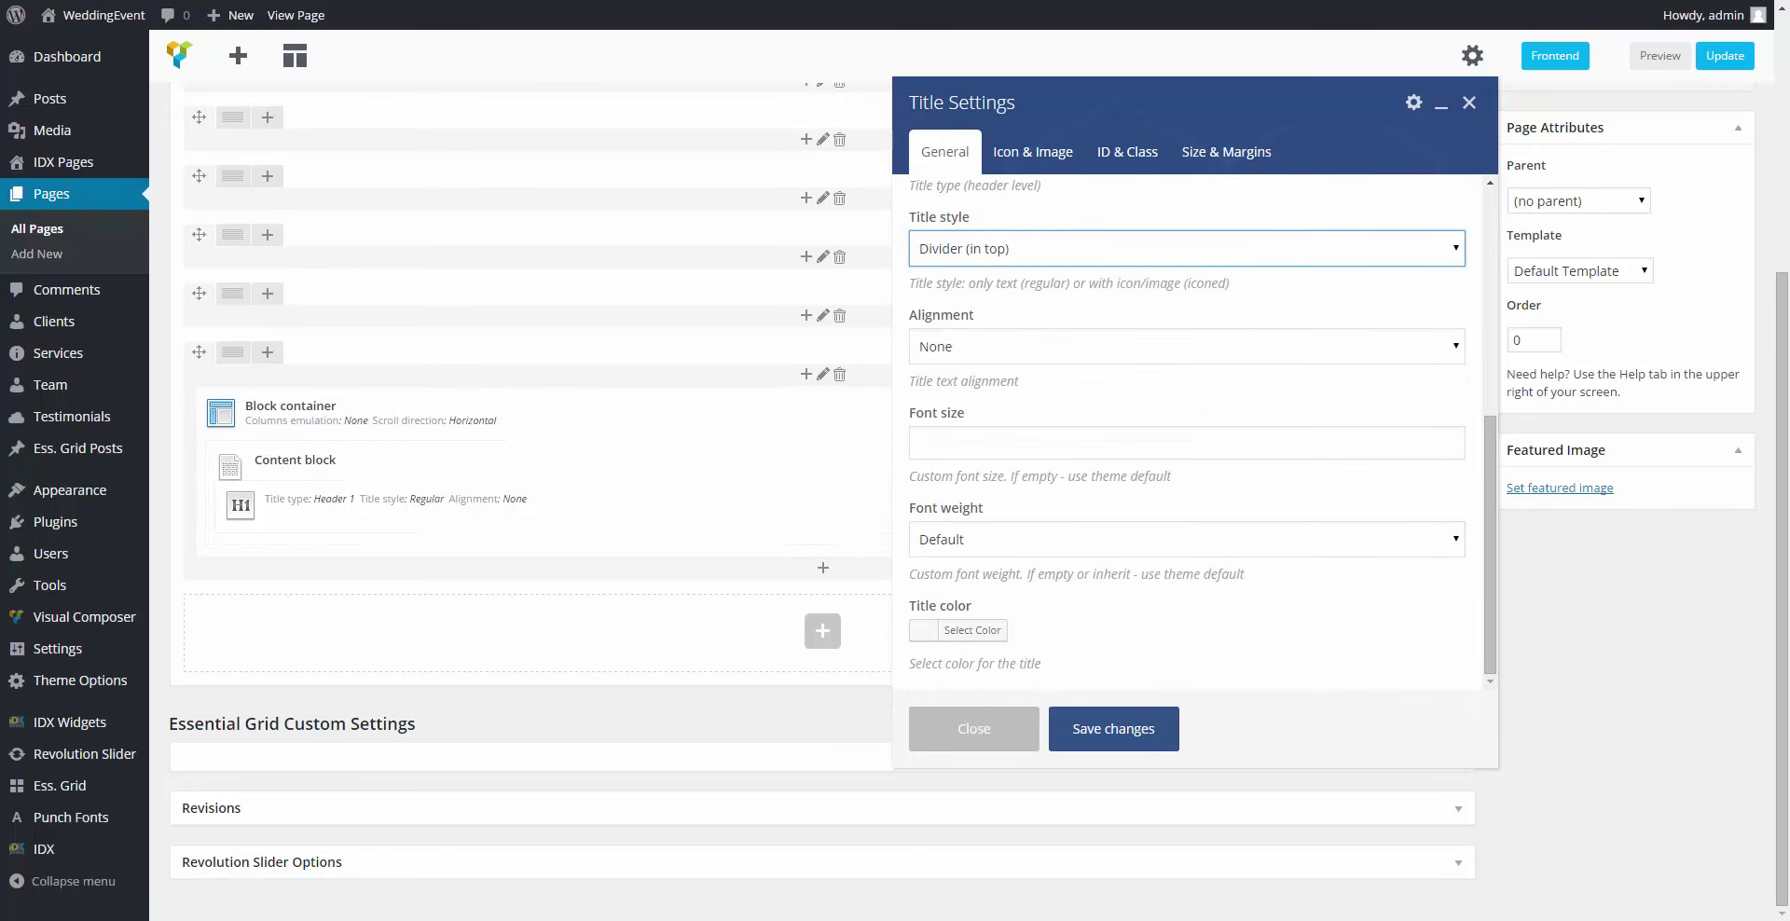
pyautogui.click(1211, 345)
pyautogui.click(976, 408)
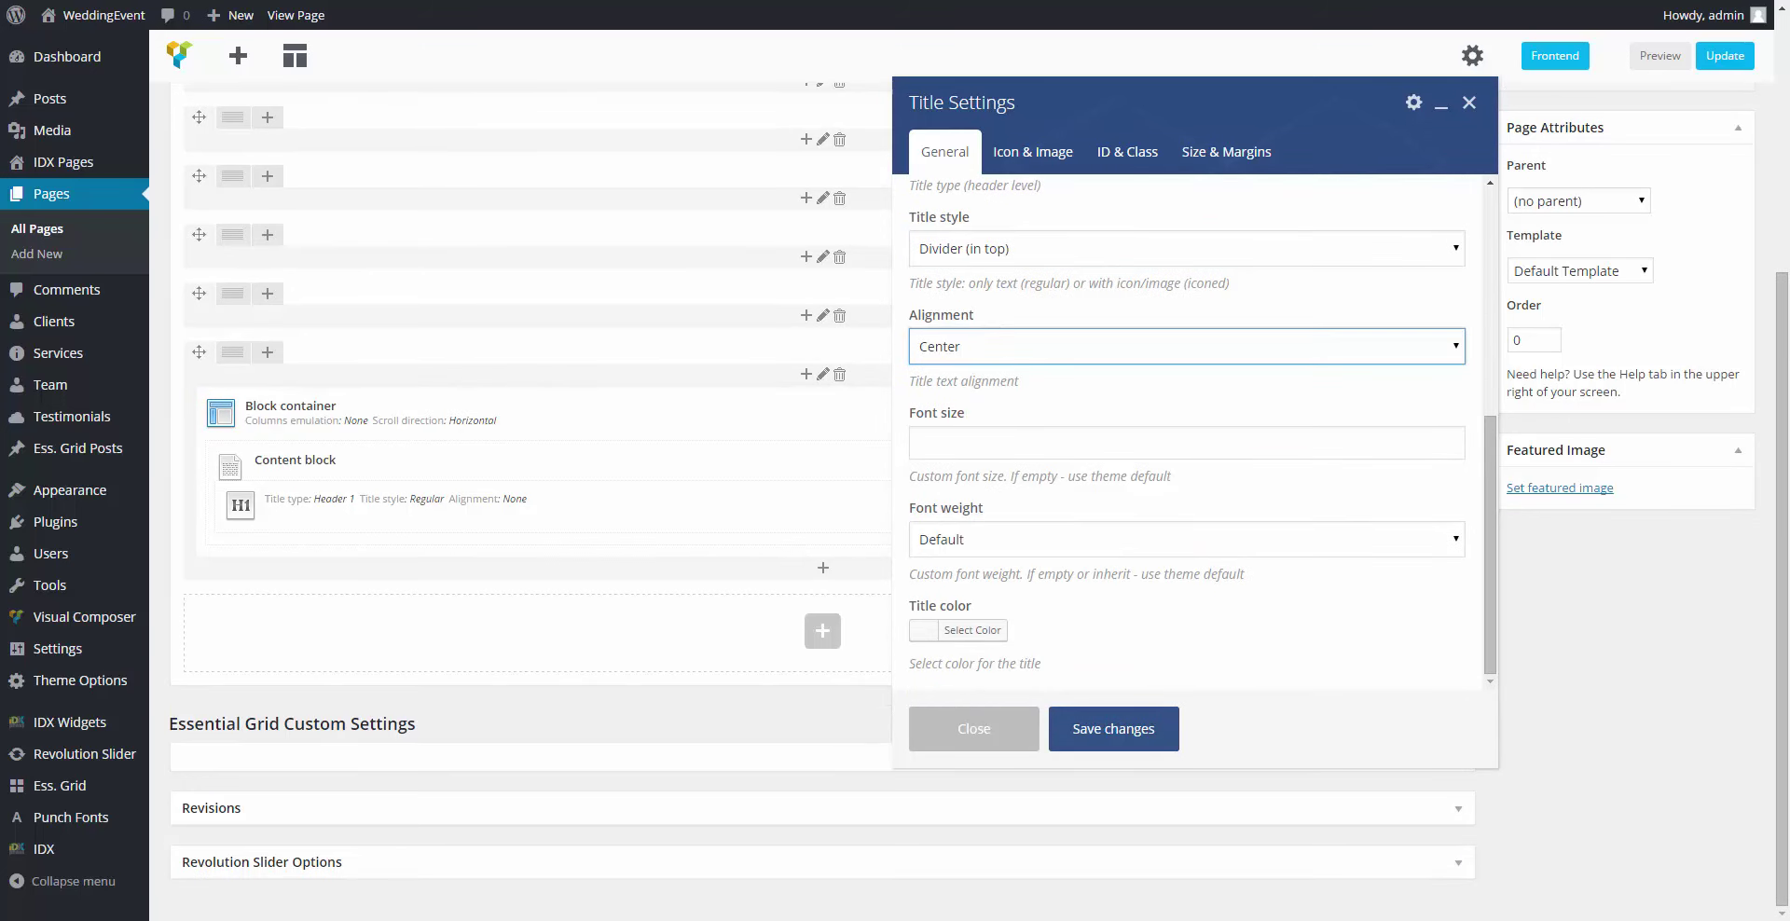
pyautogui.click(1057, 207)
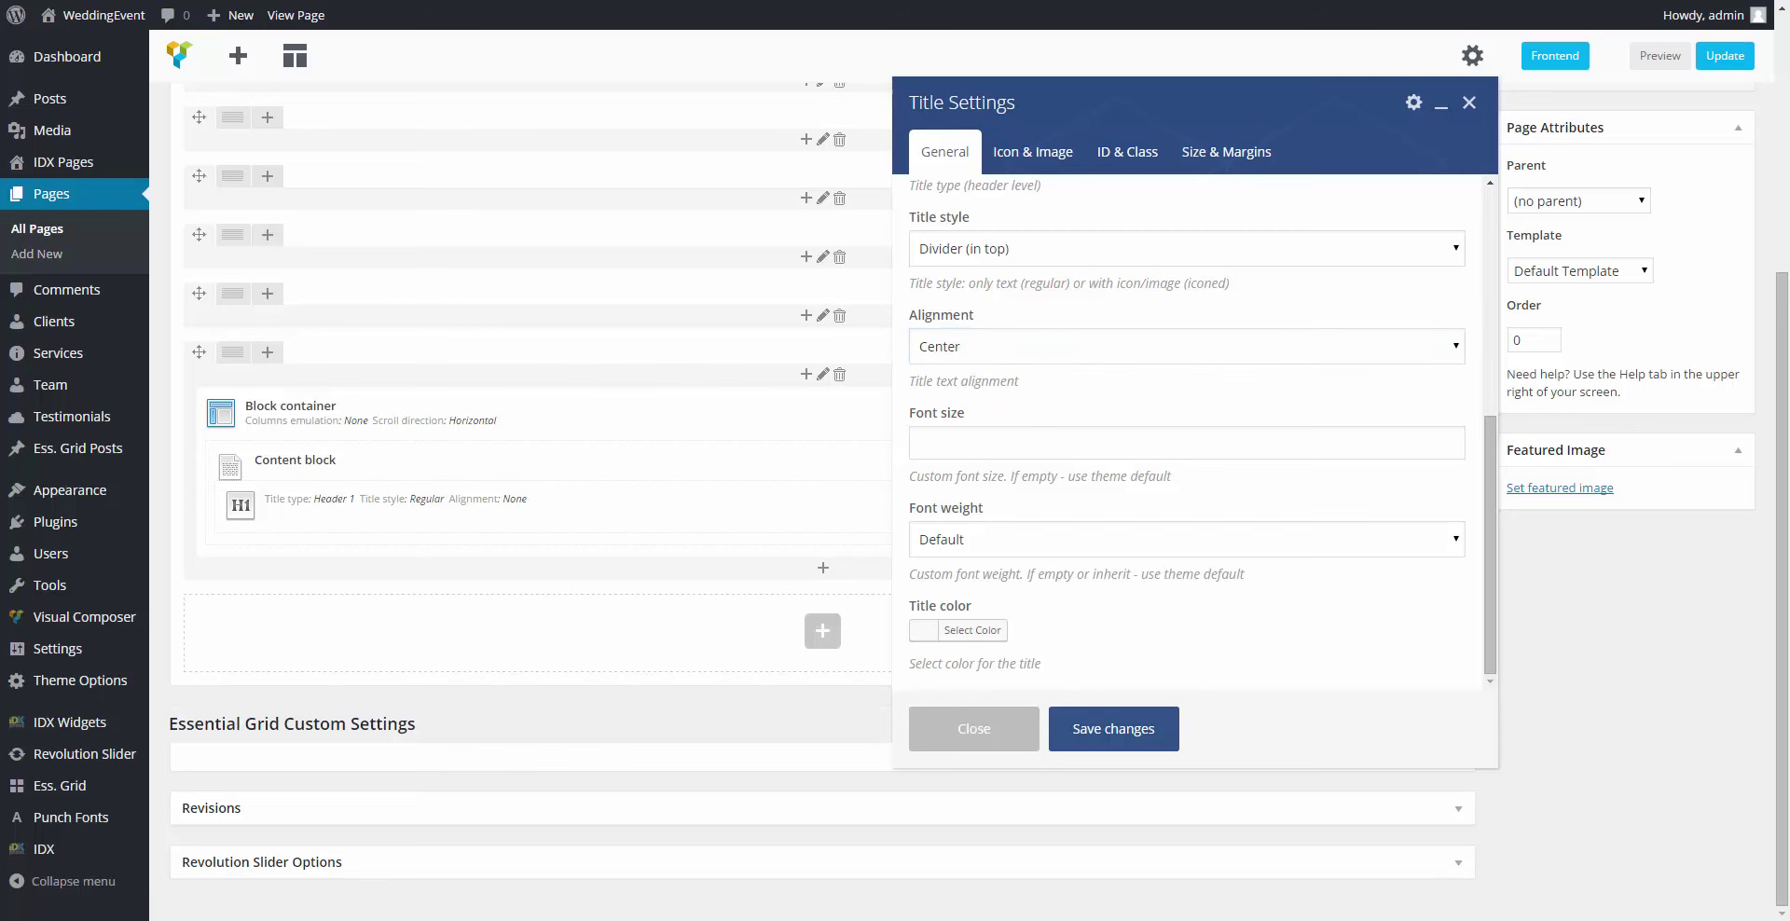
# Step: Give the Wishes title the CSS styles "margin-top: 1.1em; margin-bottom: 1.21em;" and save its settings
pyautogui.click(1026, 156)
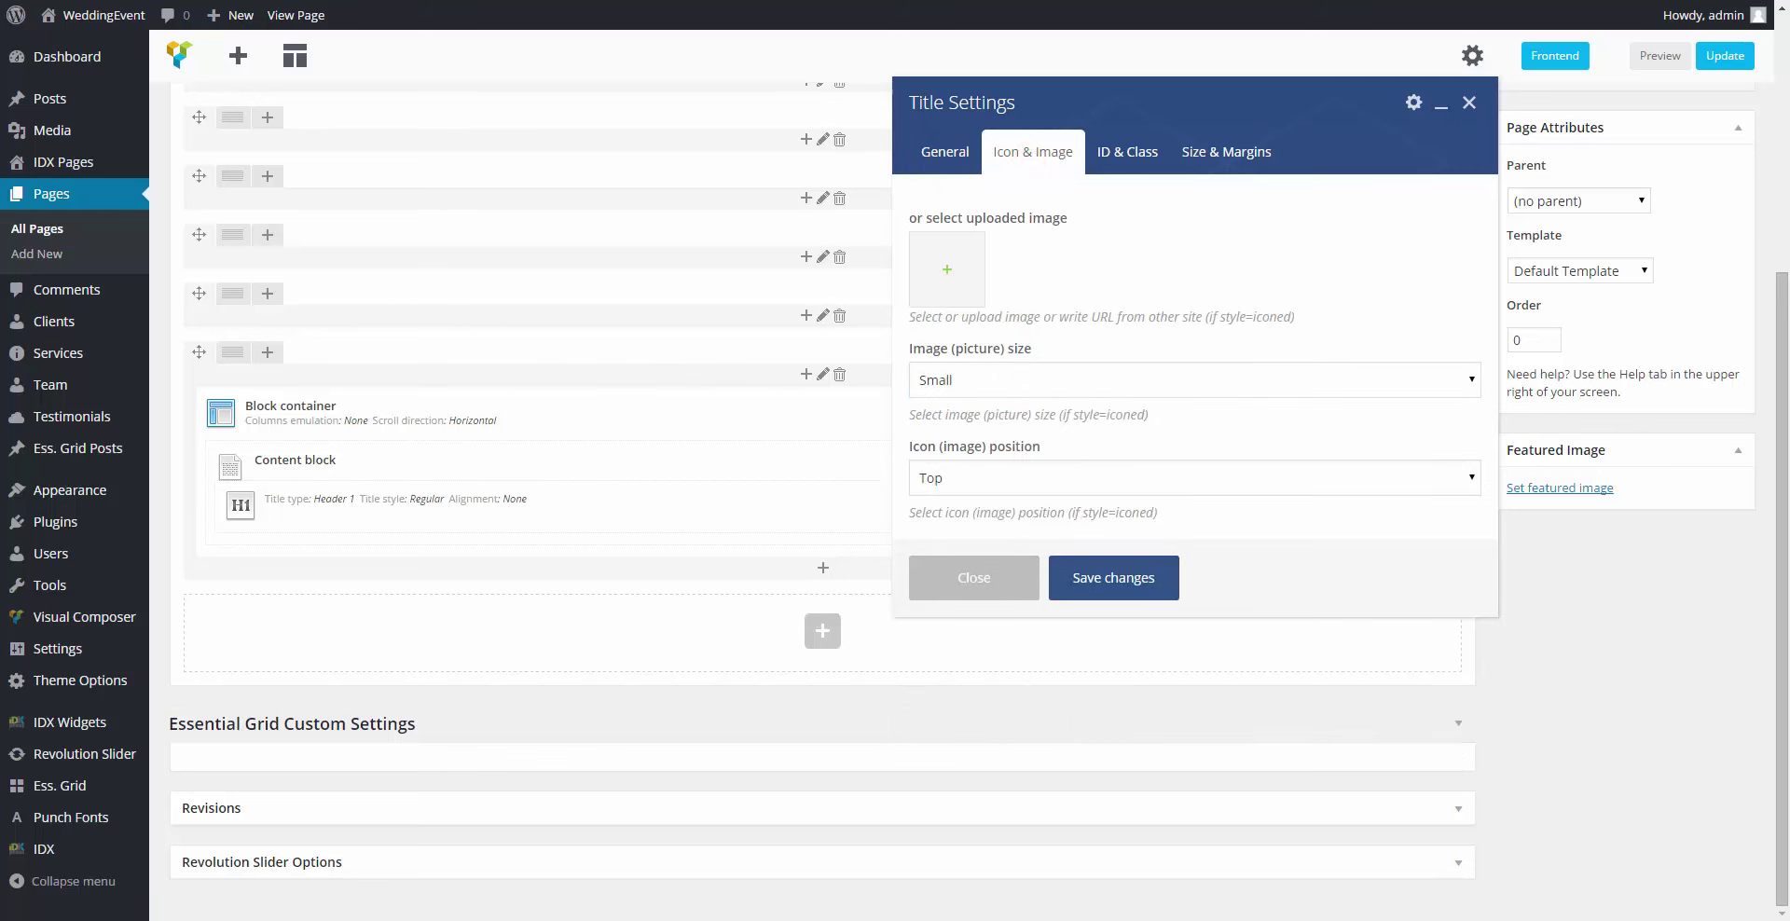
pyautogui.click(1118, 151)
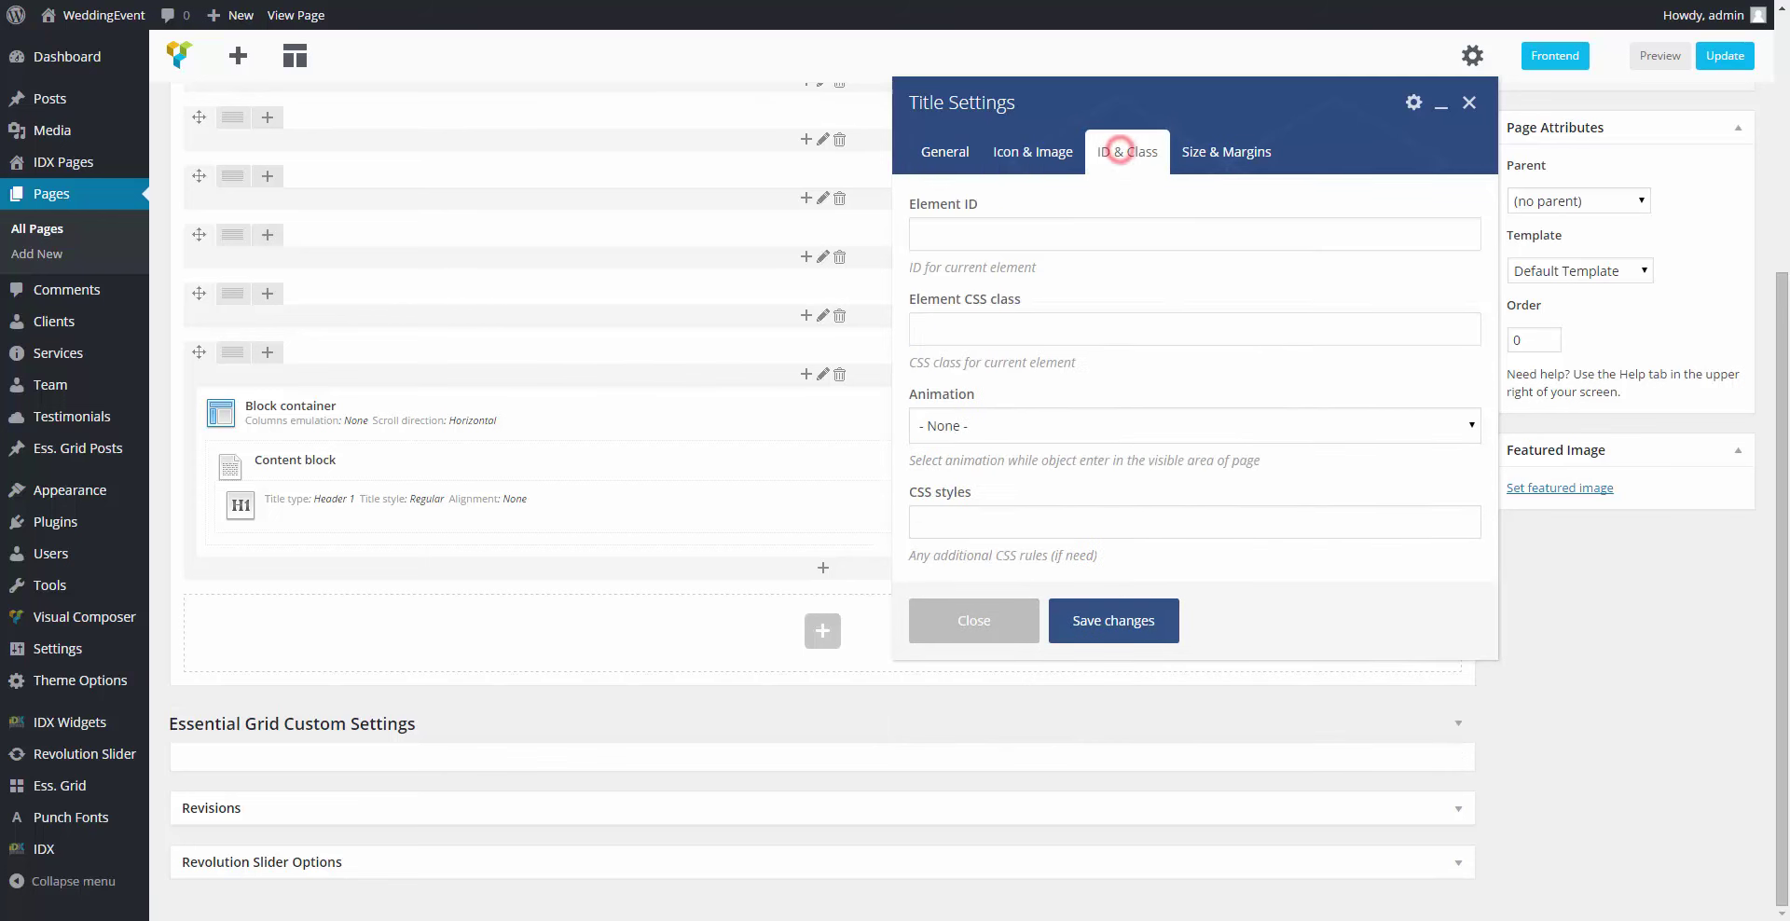
pyautogui.click(1084, 519)
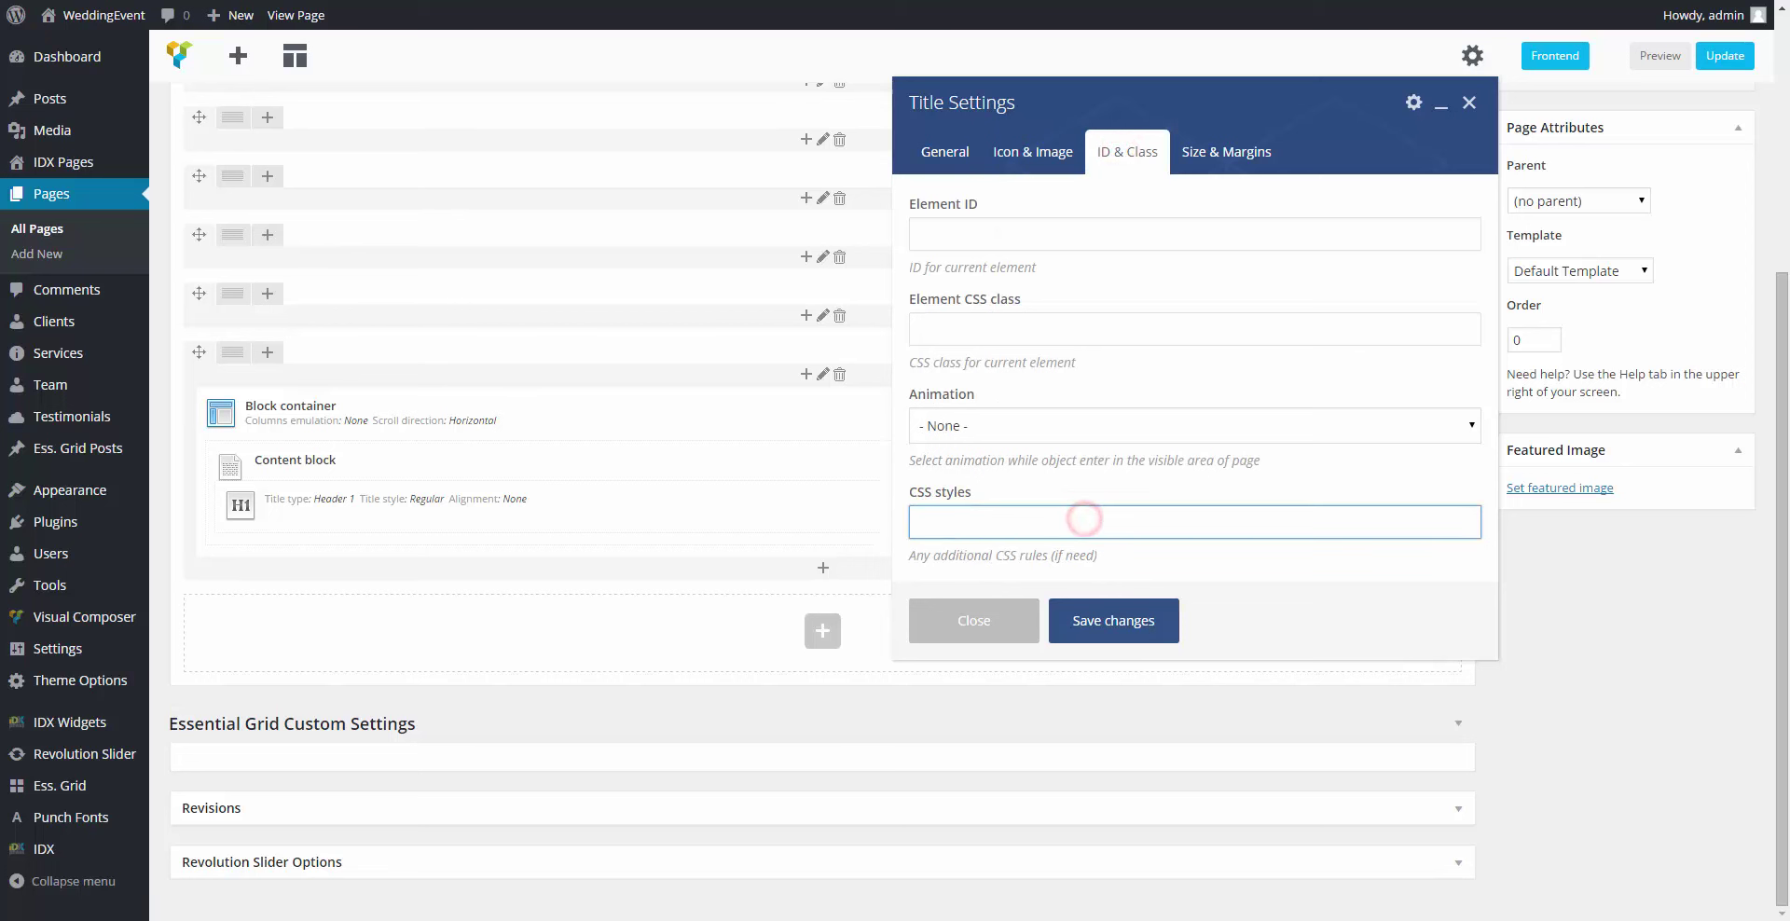
pyautogui.write('margin-top: 1.1em;')
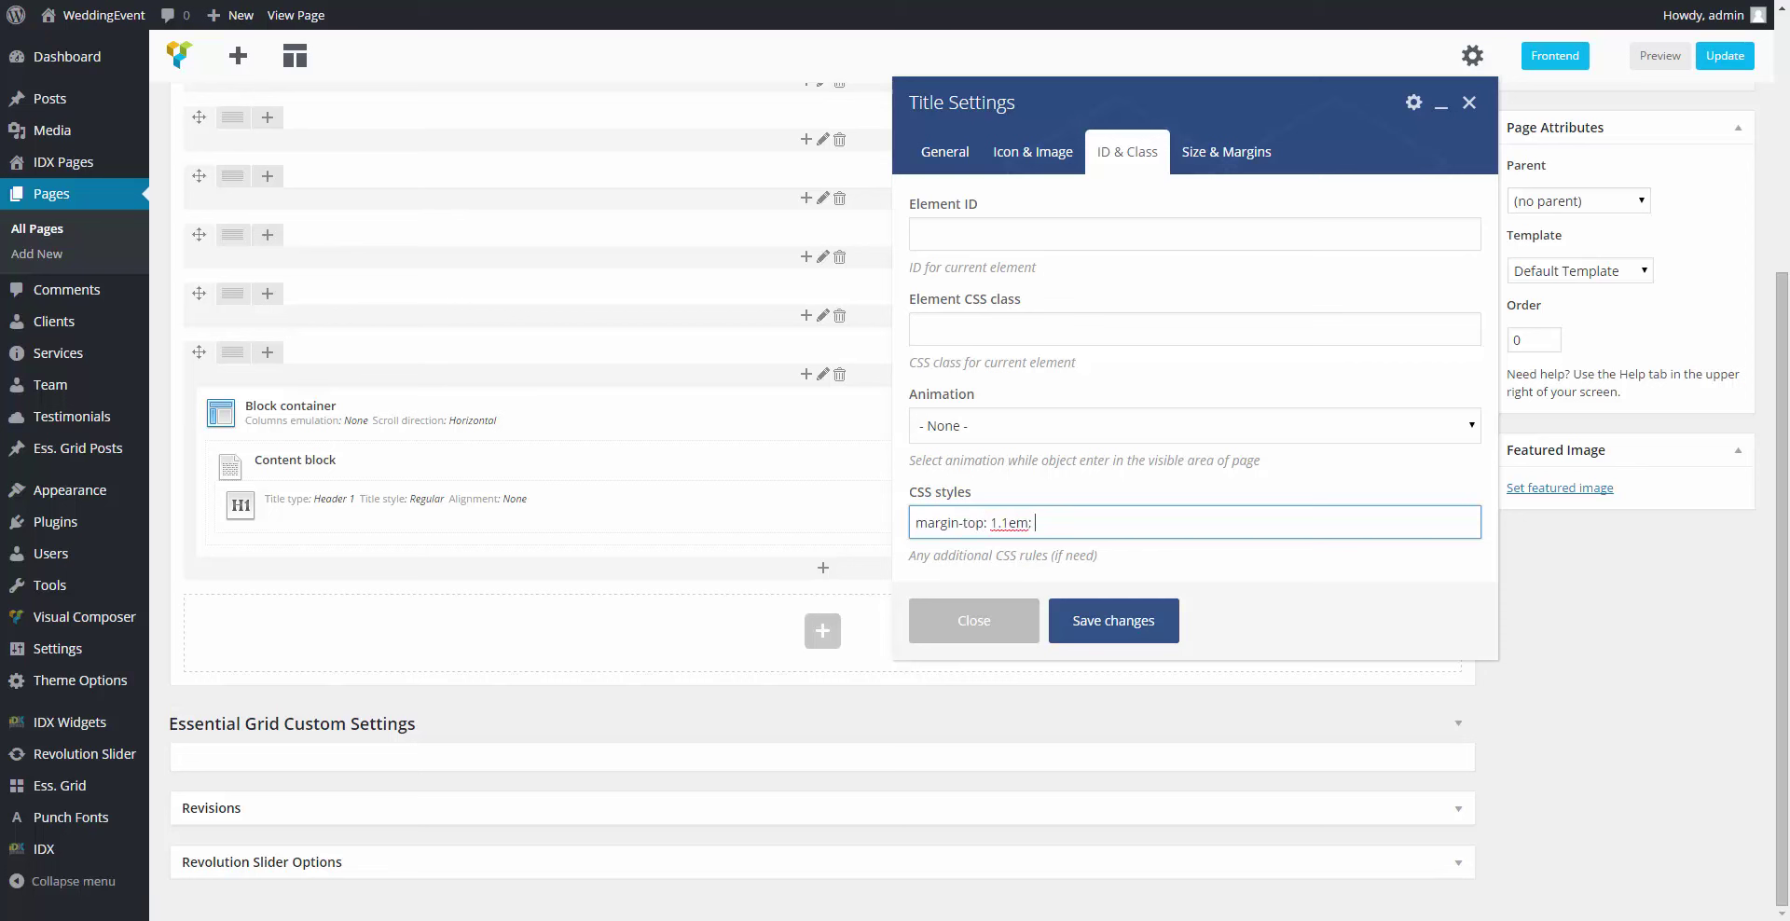
pyautogui.write(' margin-bottom: 1.21em;')
pyautogui.click(1227, 151)
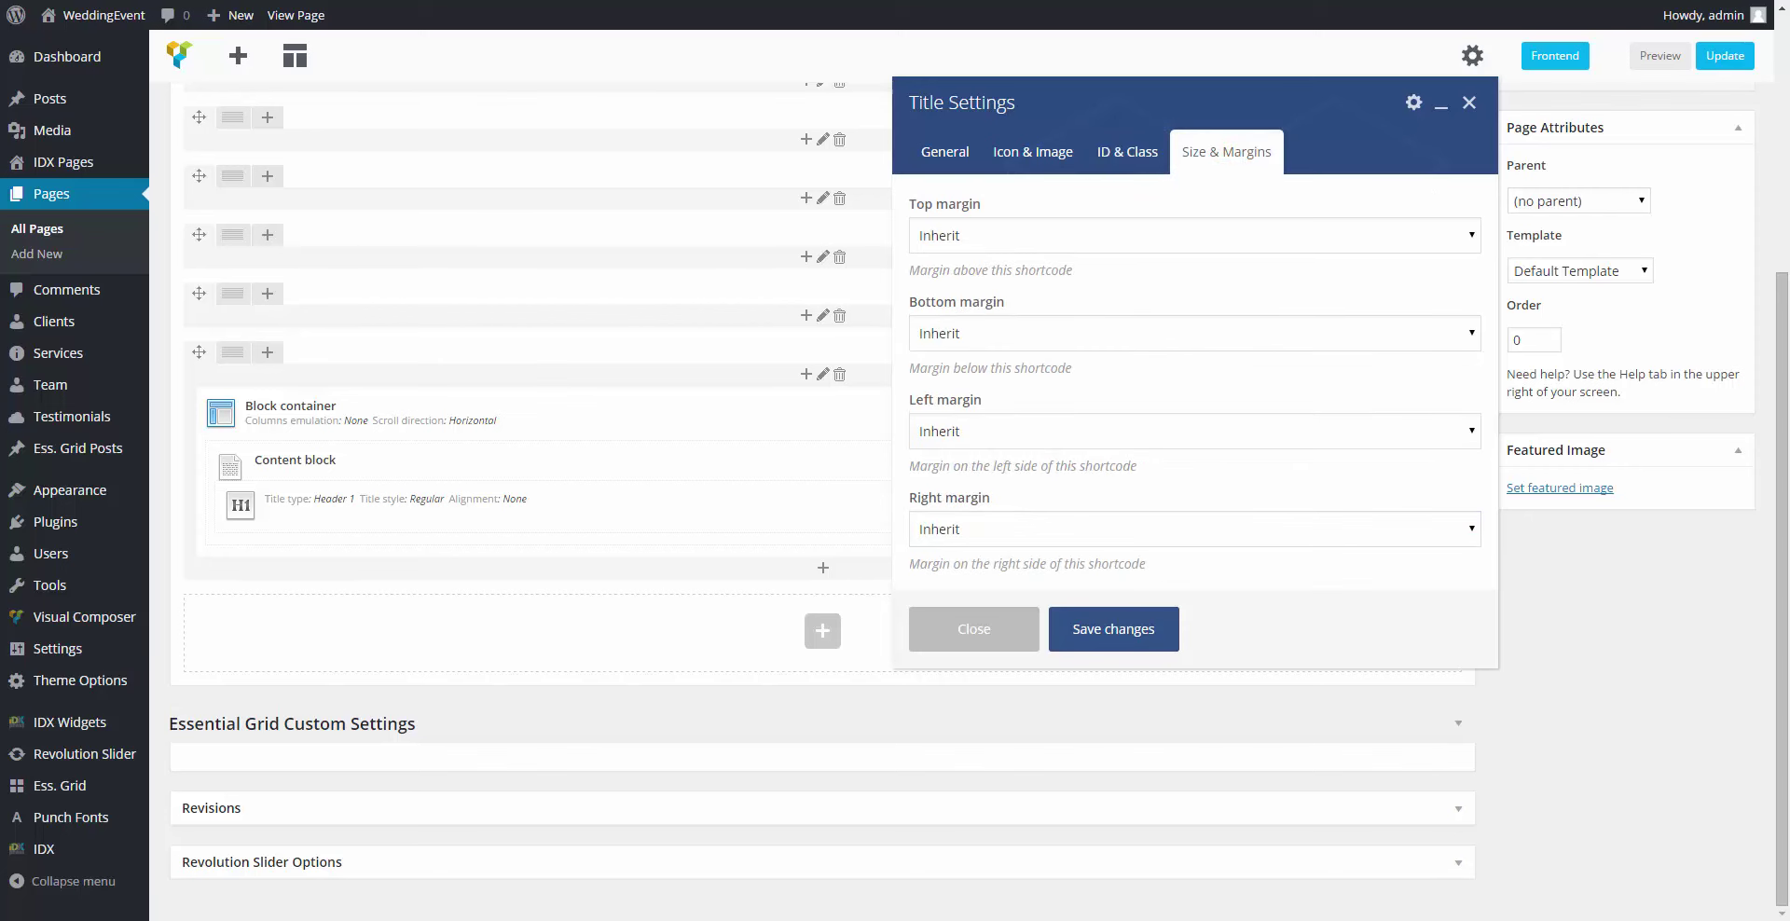
pyautogui.click(1083, 629)
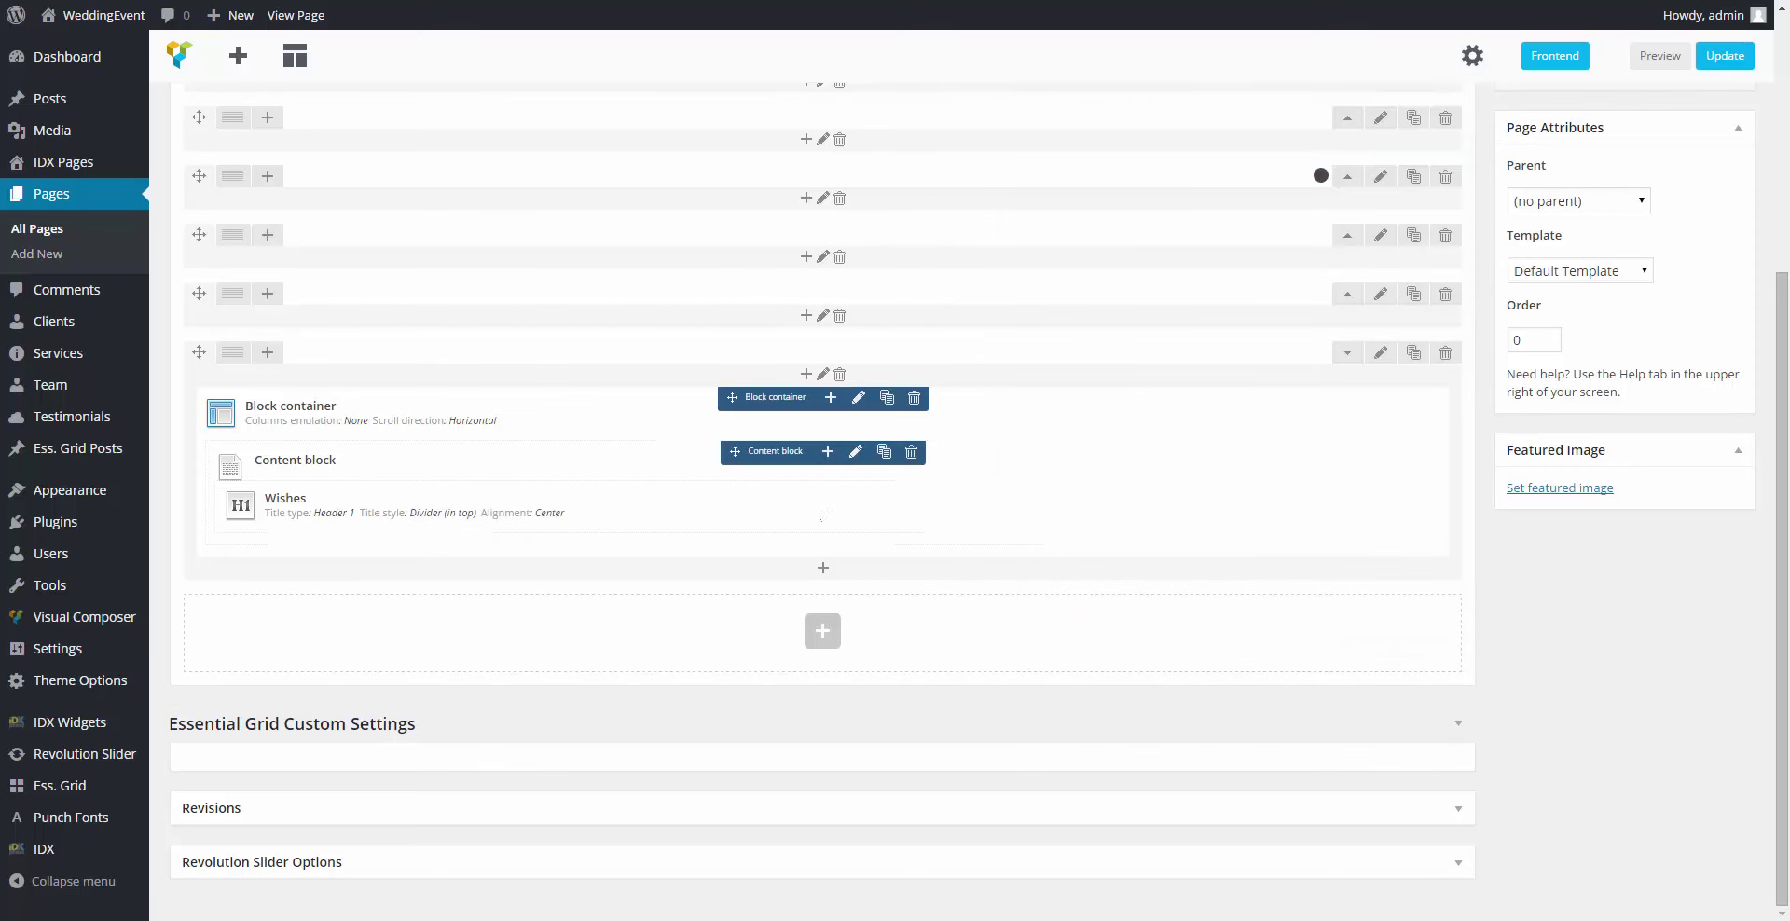
# Step: Add a Testimonials element inside the Content block and set its style to Testimonials /Style 4/
pyautogui.click(826, 451)
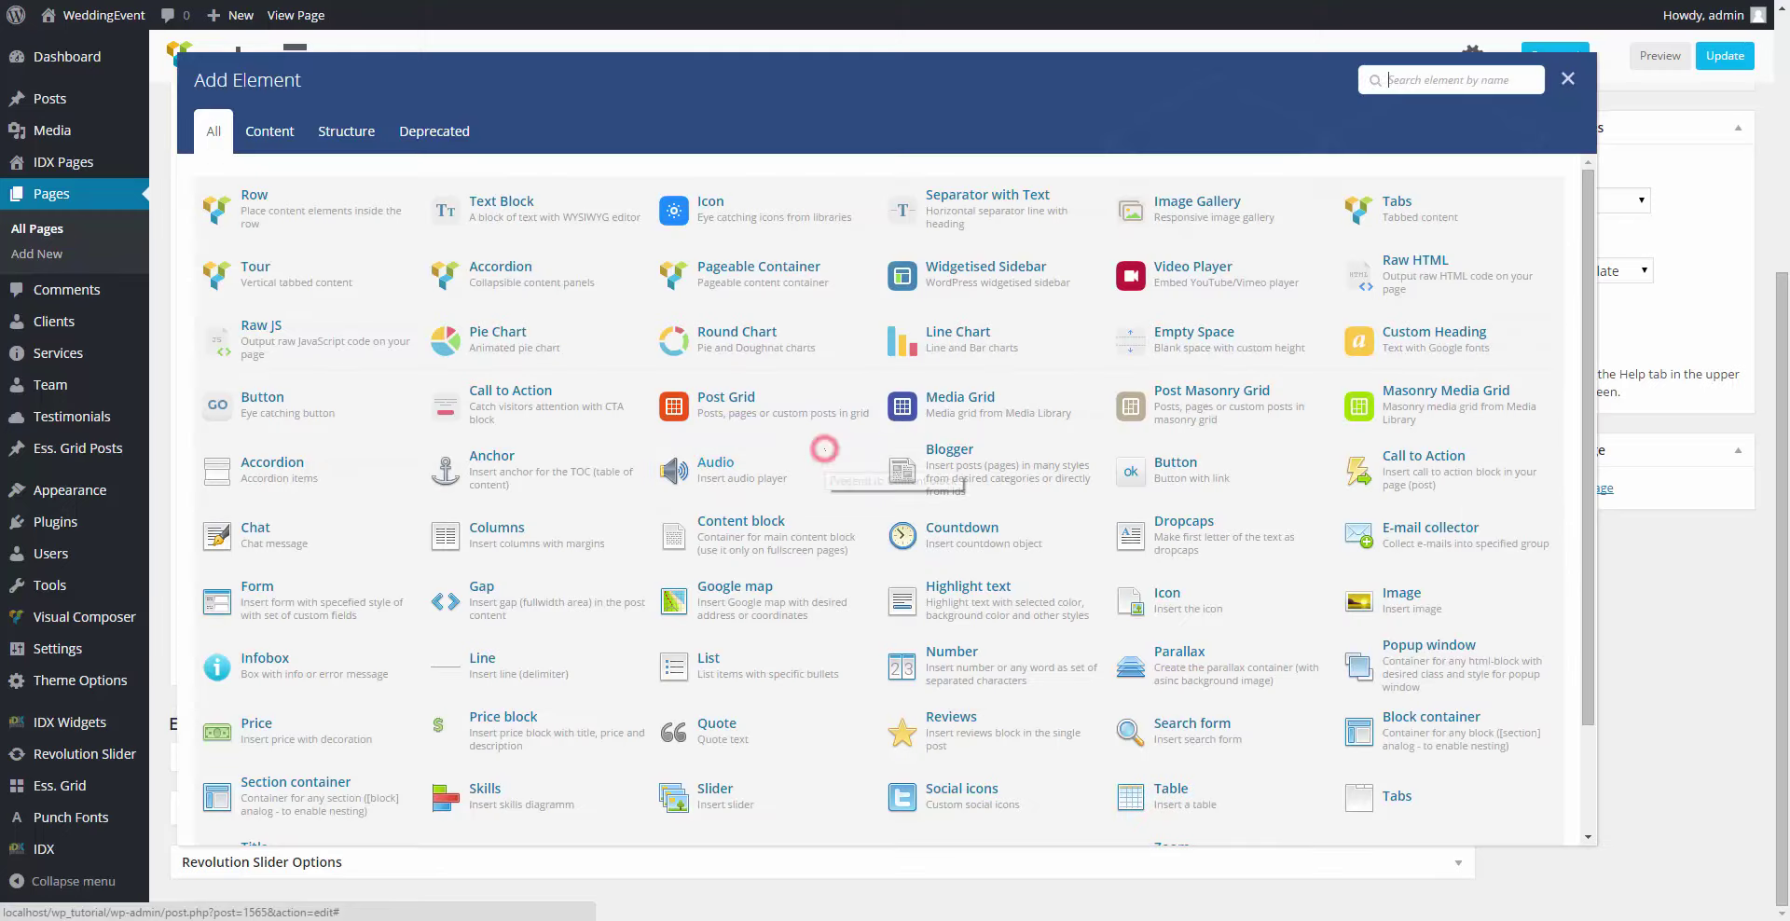
pyautogui.write('test')
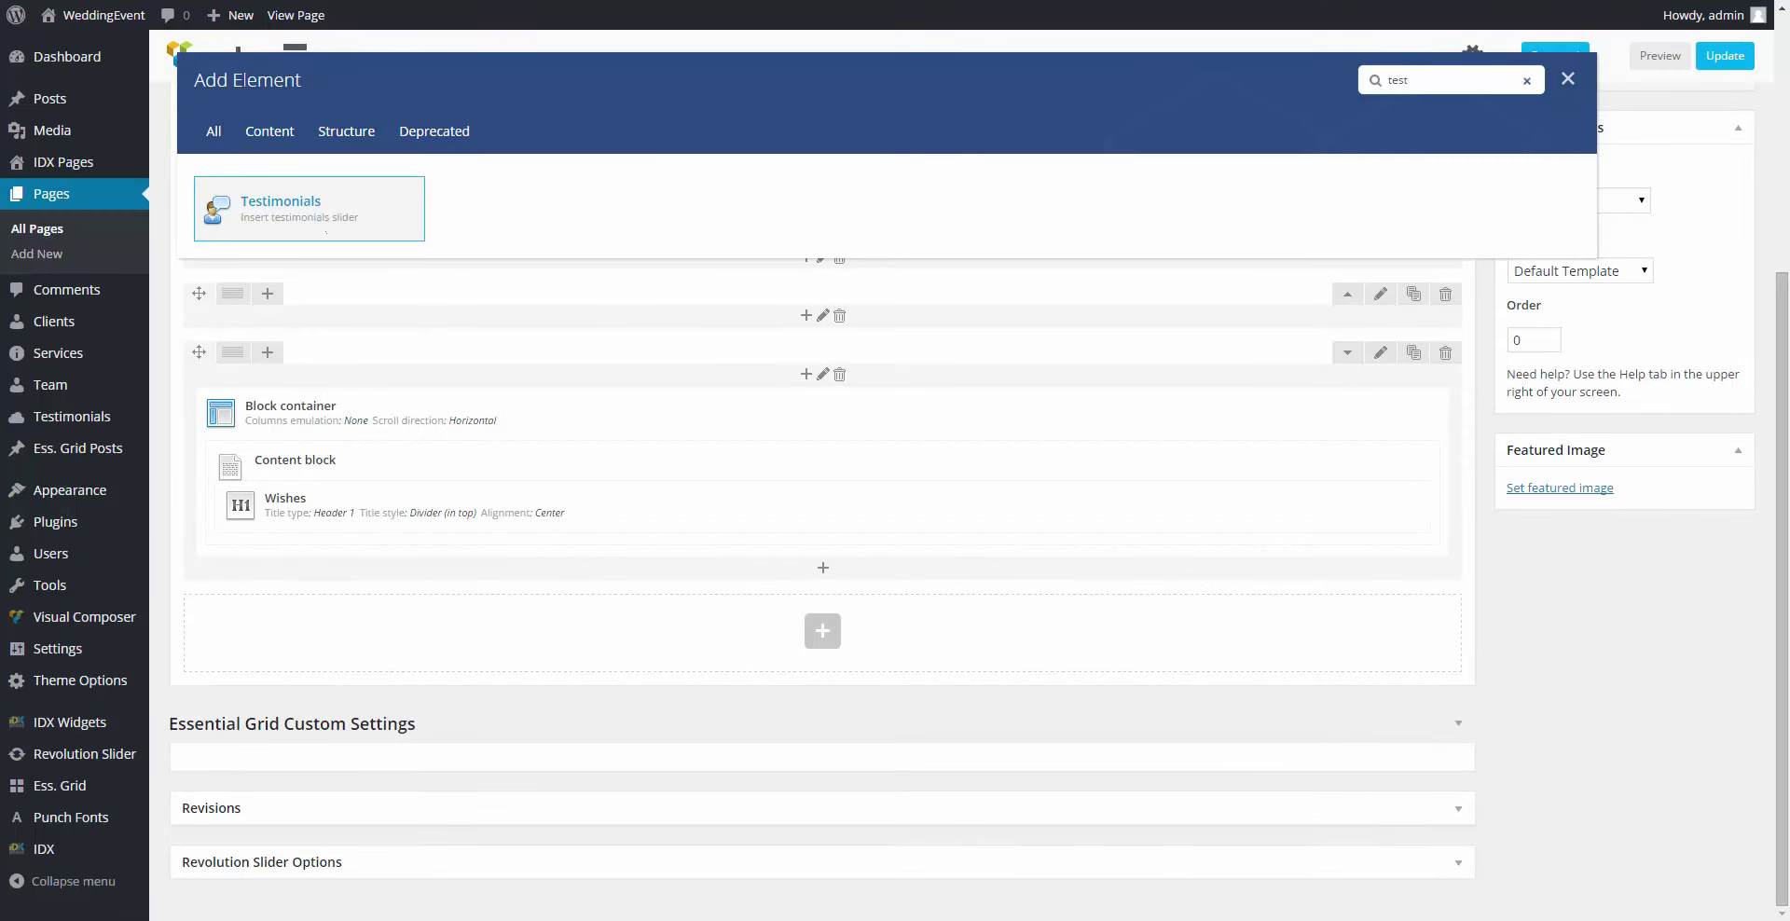
pyautogui.click(326, 226)
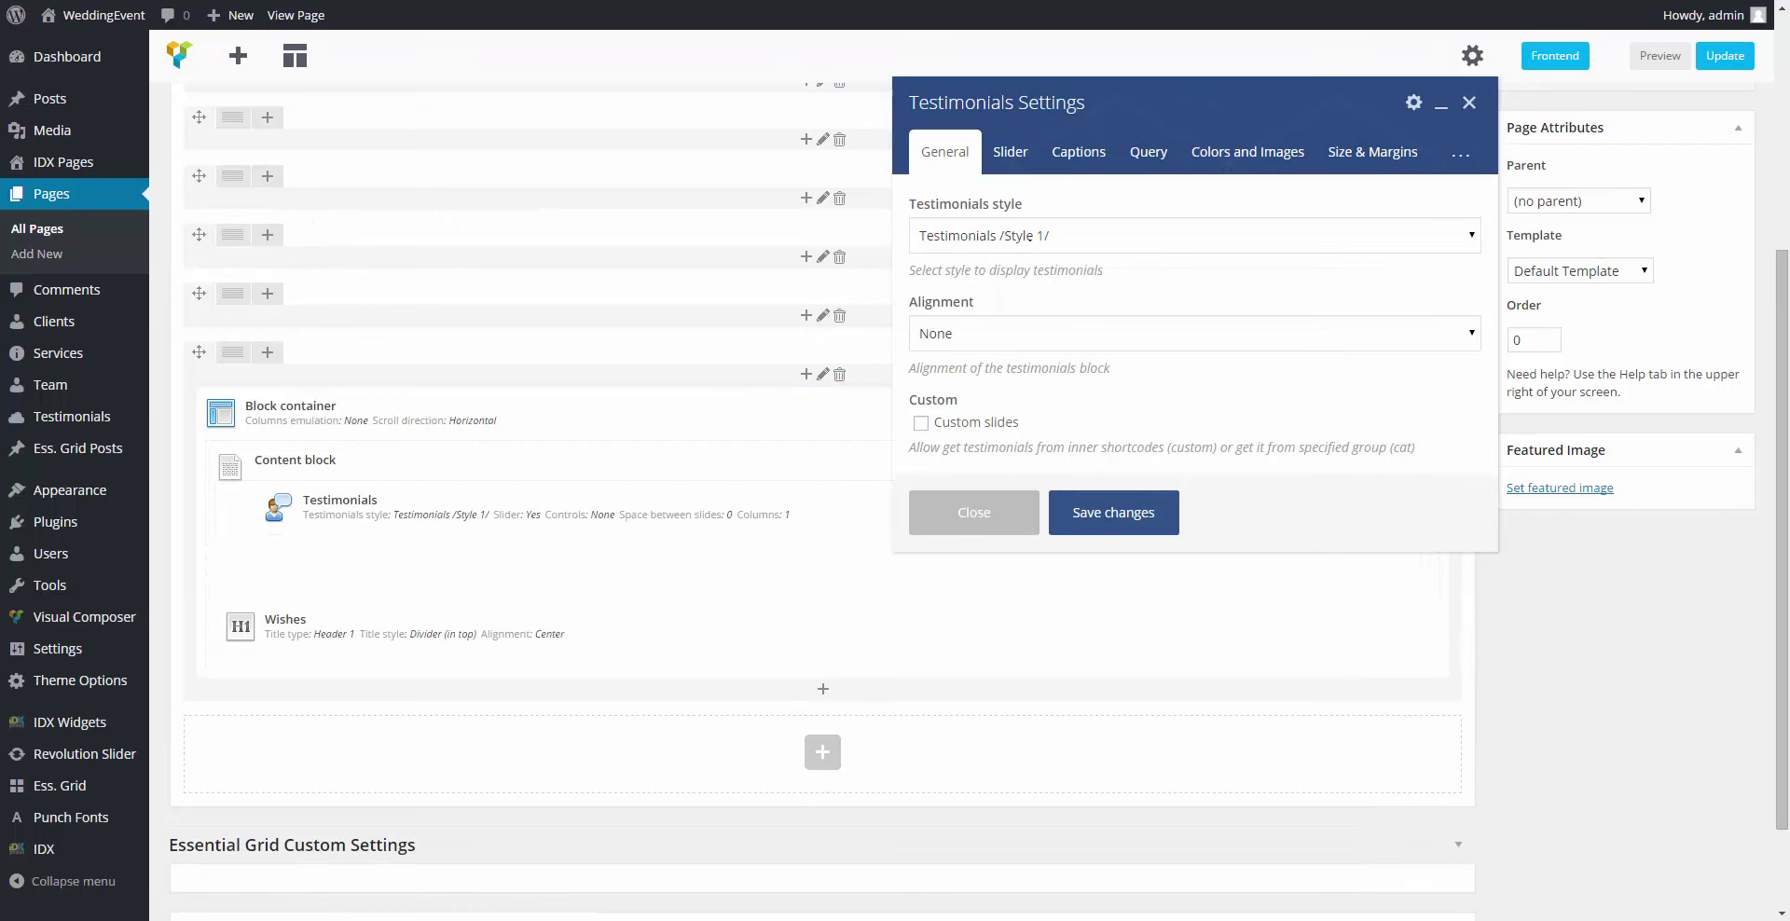
pyautogui.click(1029, 238)
pyautogui.click(1011, 313)
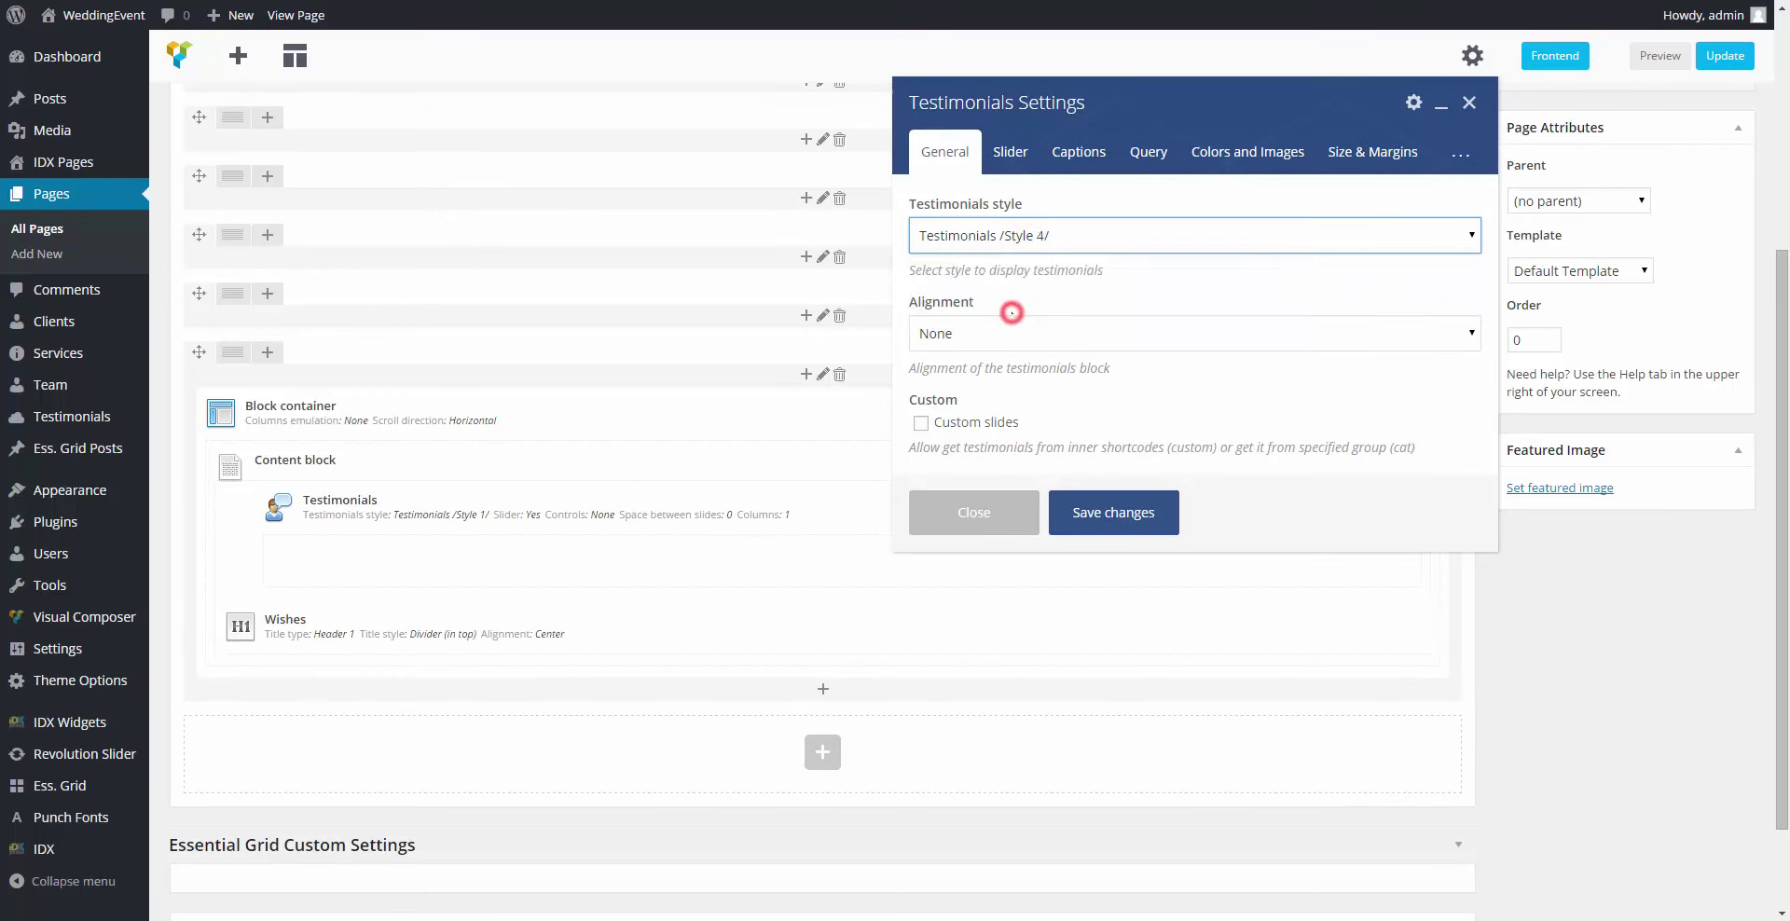
# Step: Set the Testimonials slider controls to Pagination and the space between slides to 25 px
pyautogui.click(1010, 152)
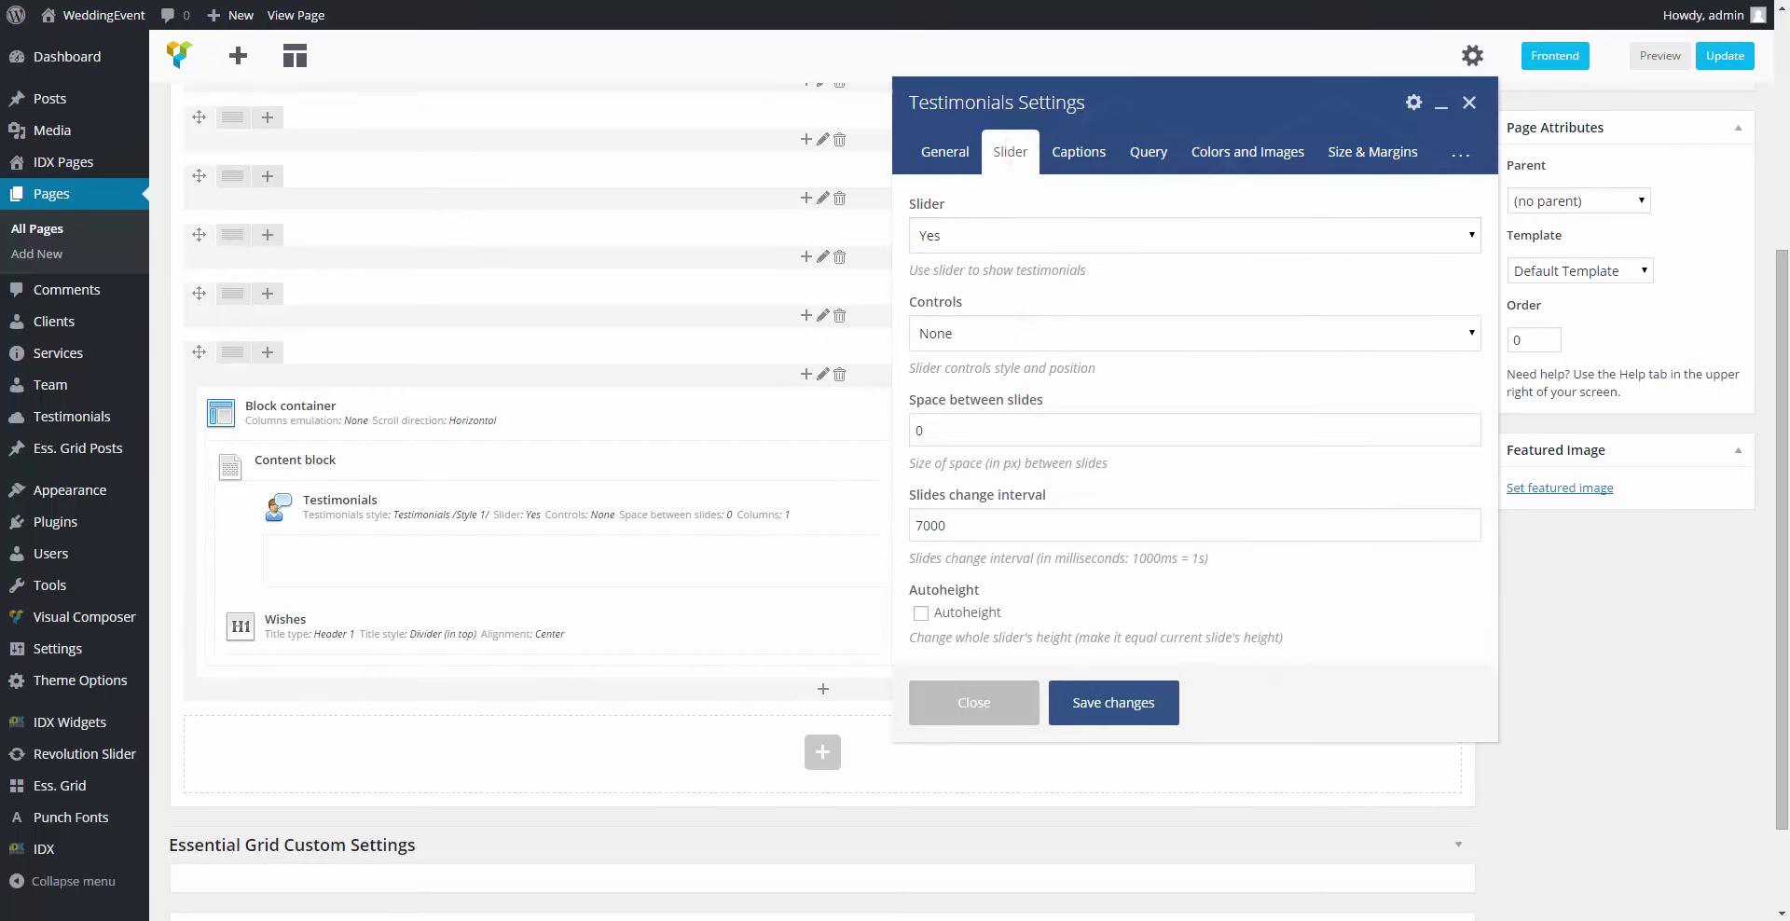
pyautogui.click(1014, 334)
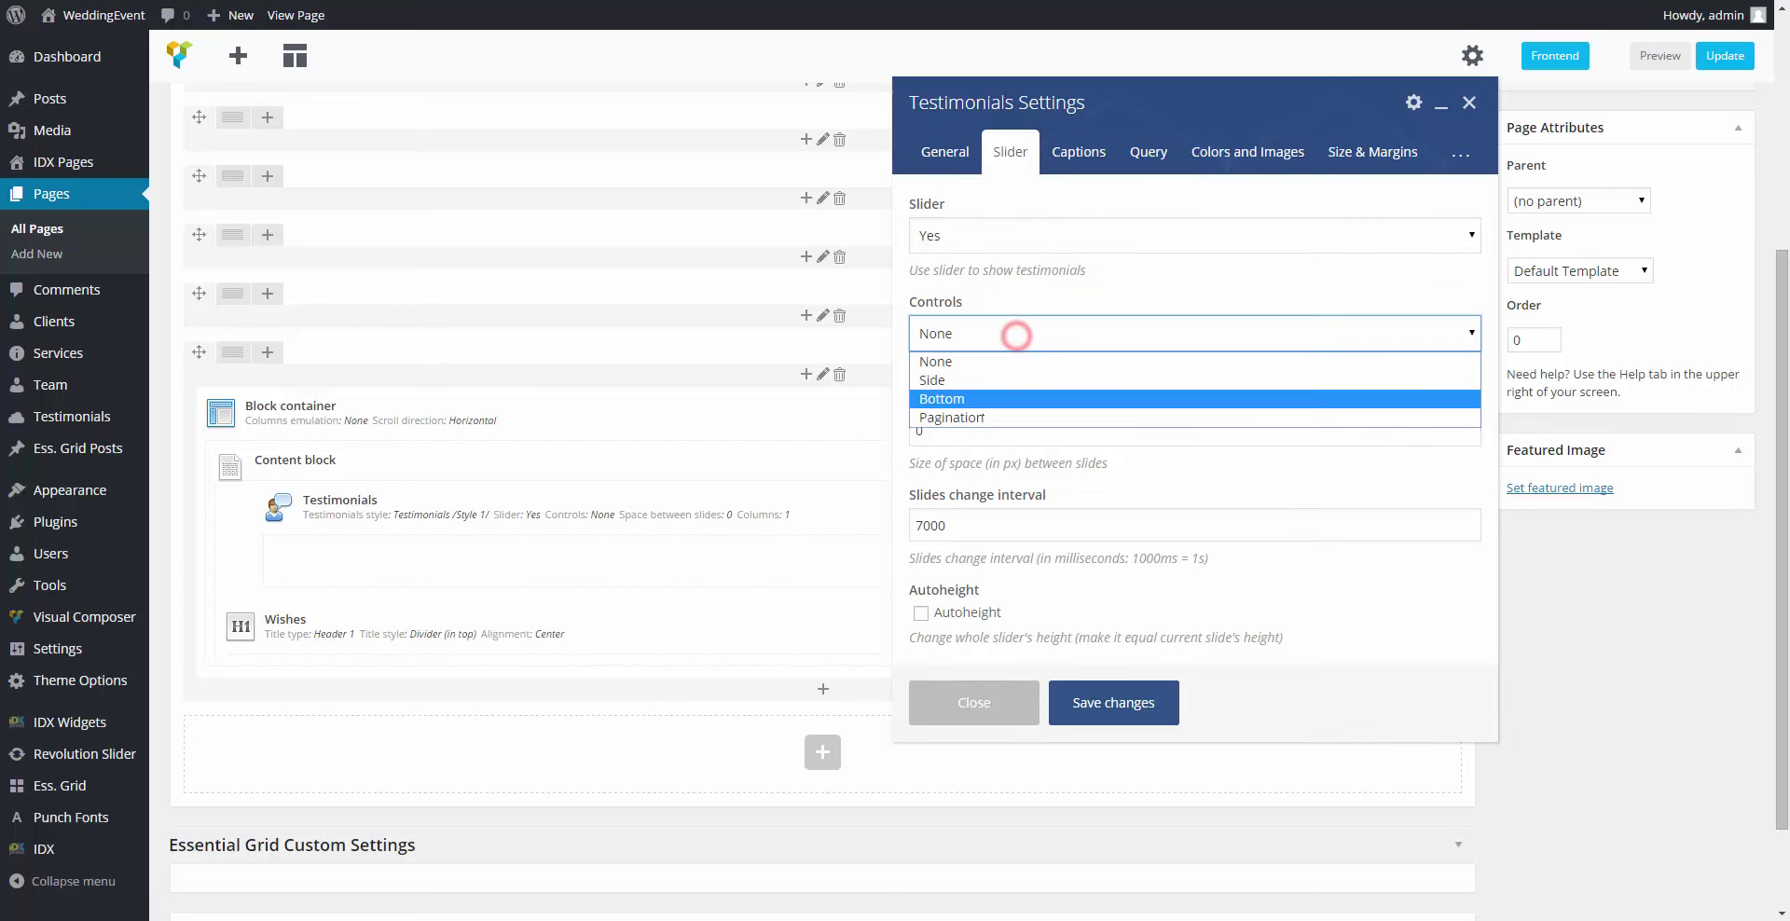
pyautogui.click(978, 411)
pyautogui.click(1013, 420)
pyautogui.press('BackSpace')
pyautogui.write('25')
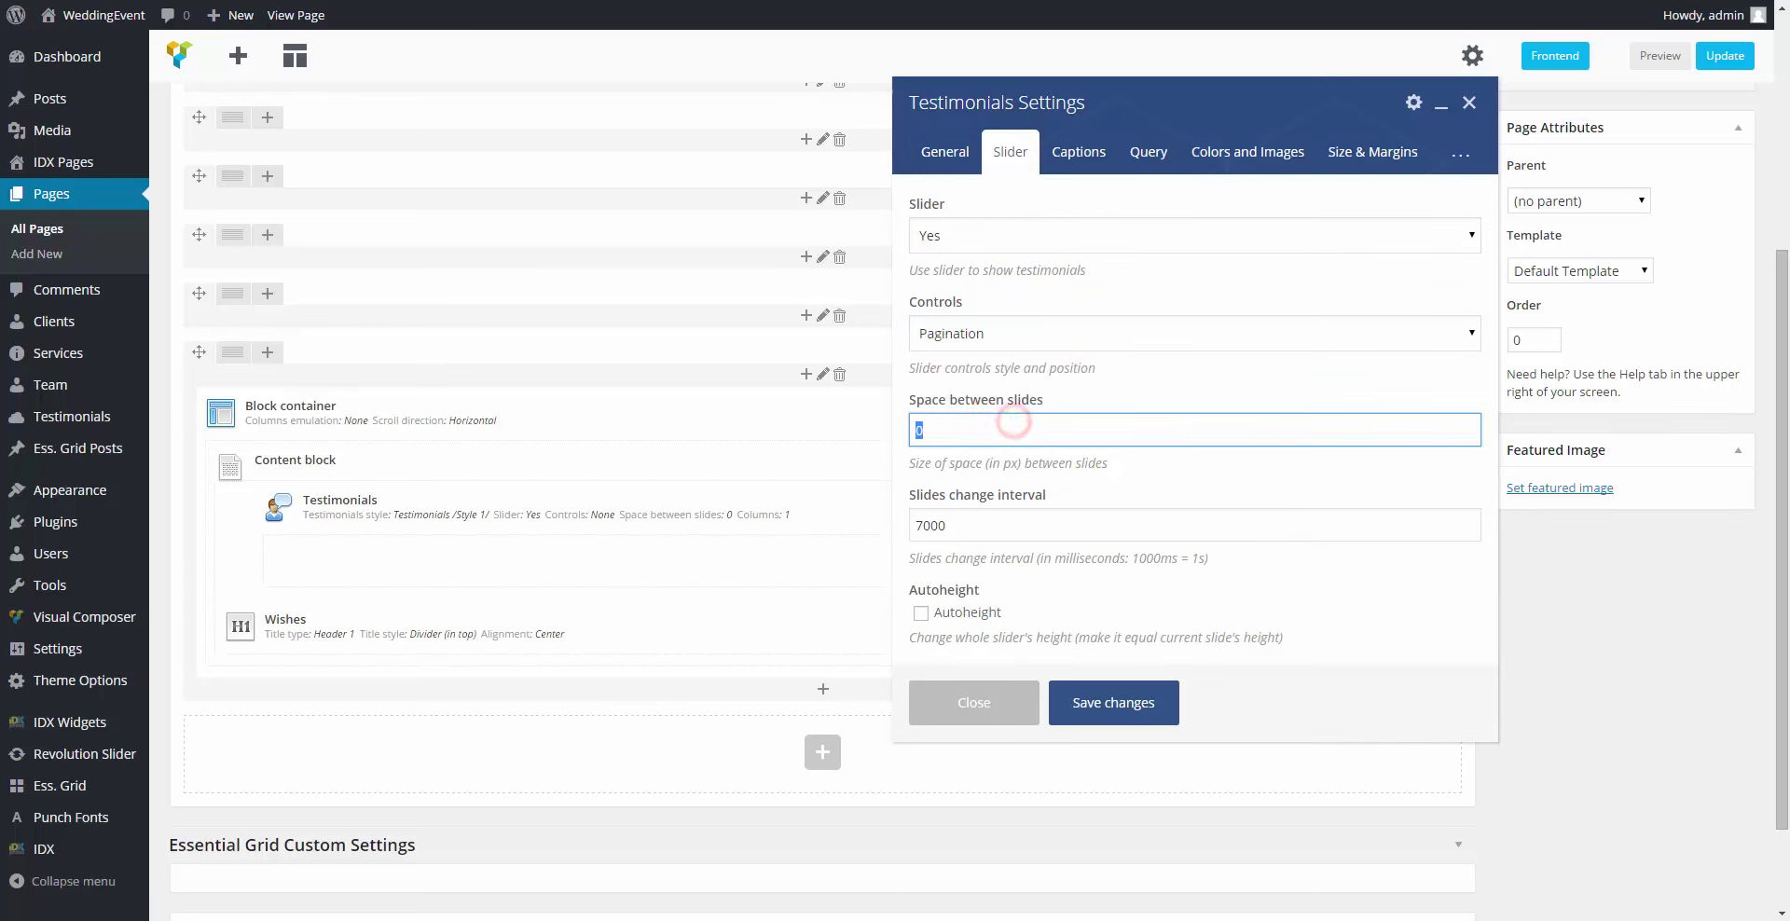
pyautogui.click(1124, 475)
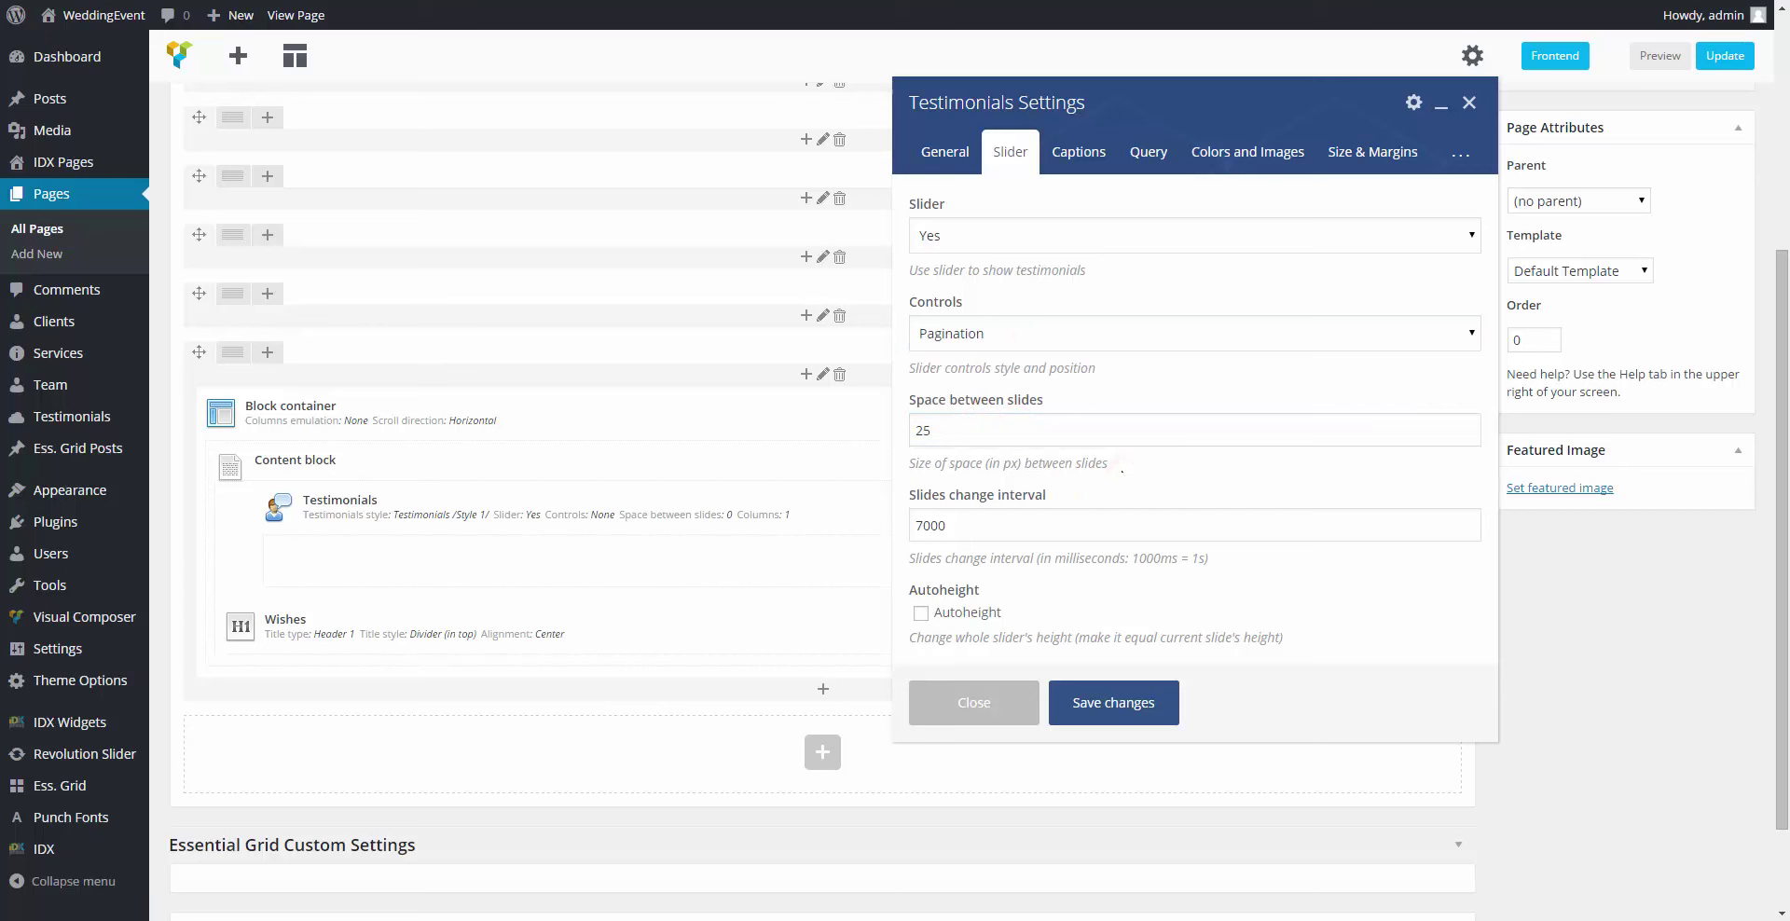
# Step: Set the Testimonials query to 3 columns and 9 posts
pyautogui.click(1073, 158)
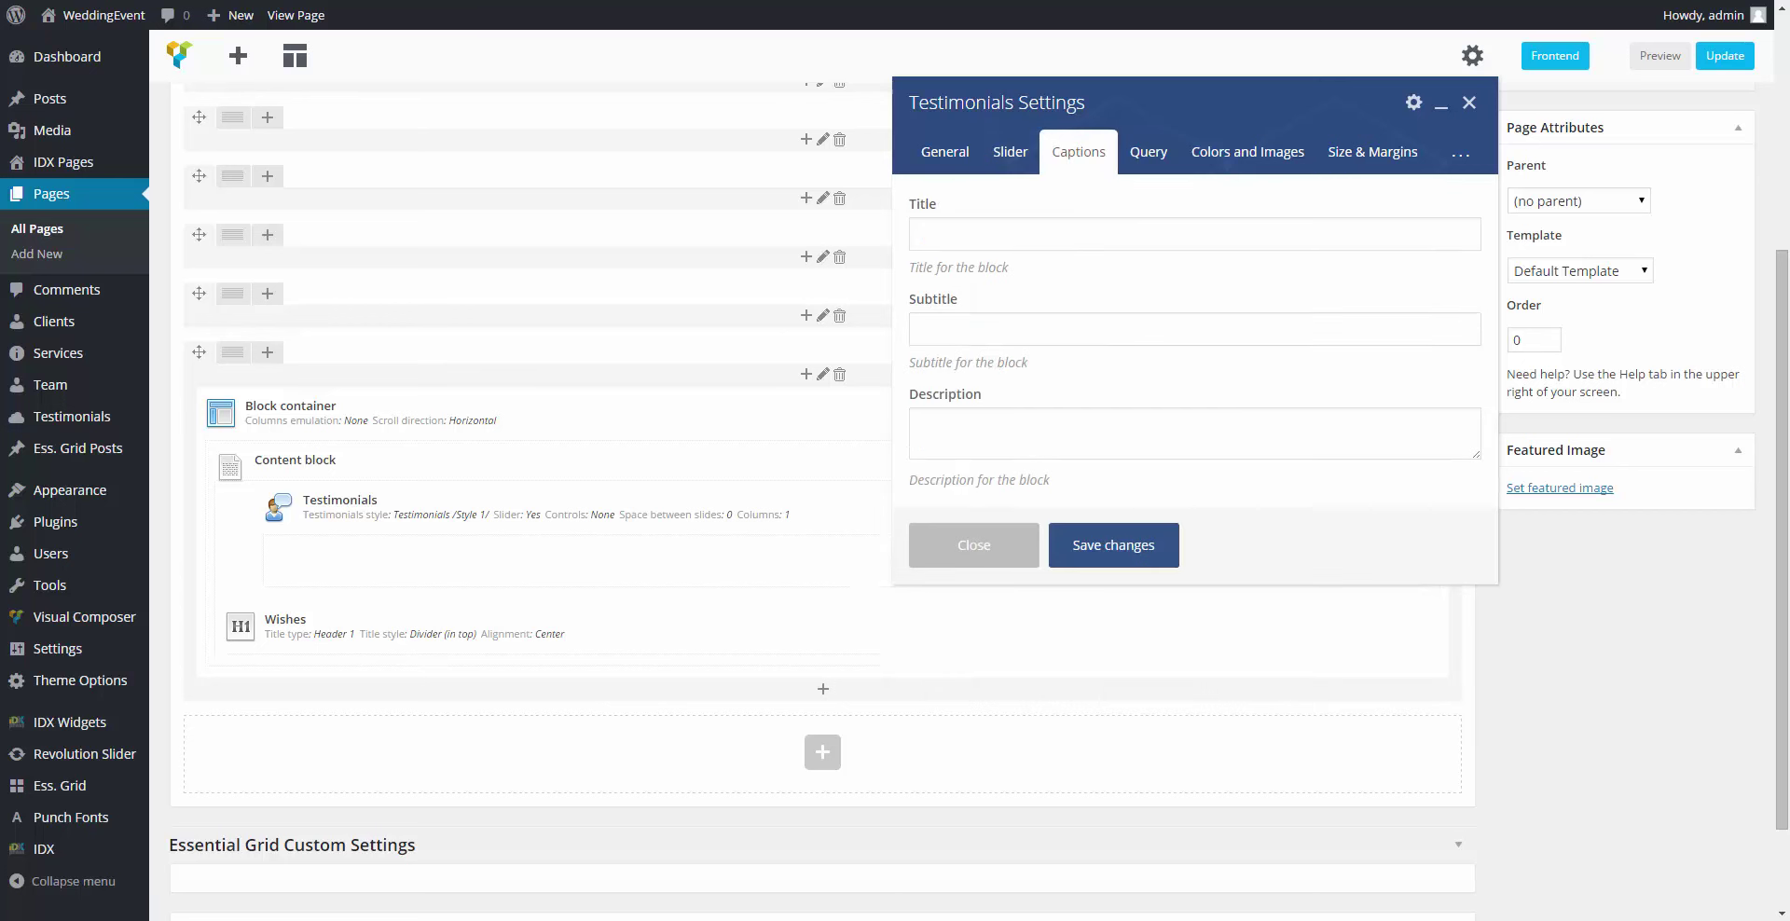
pyautogui.click(1148, 154)
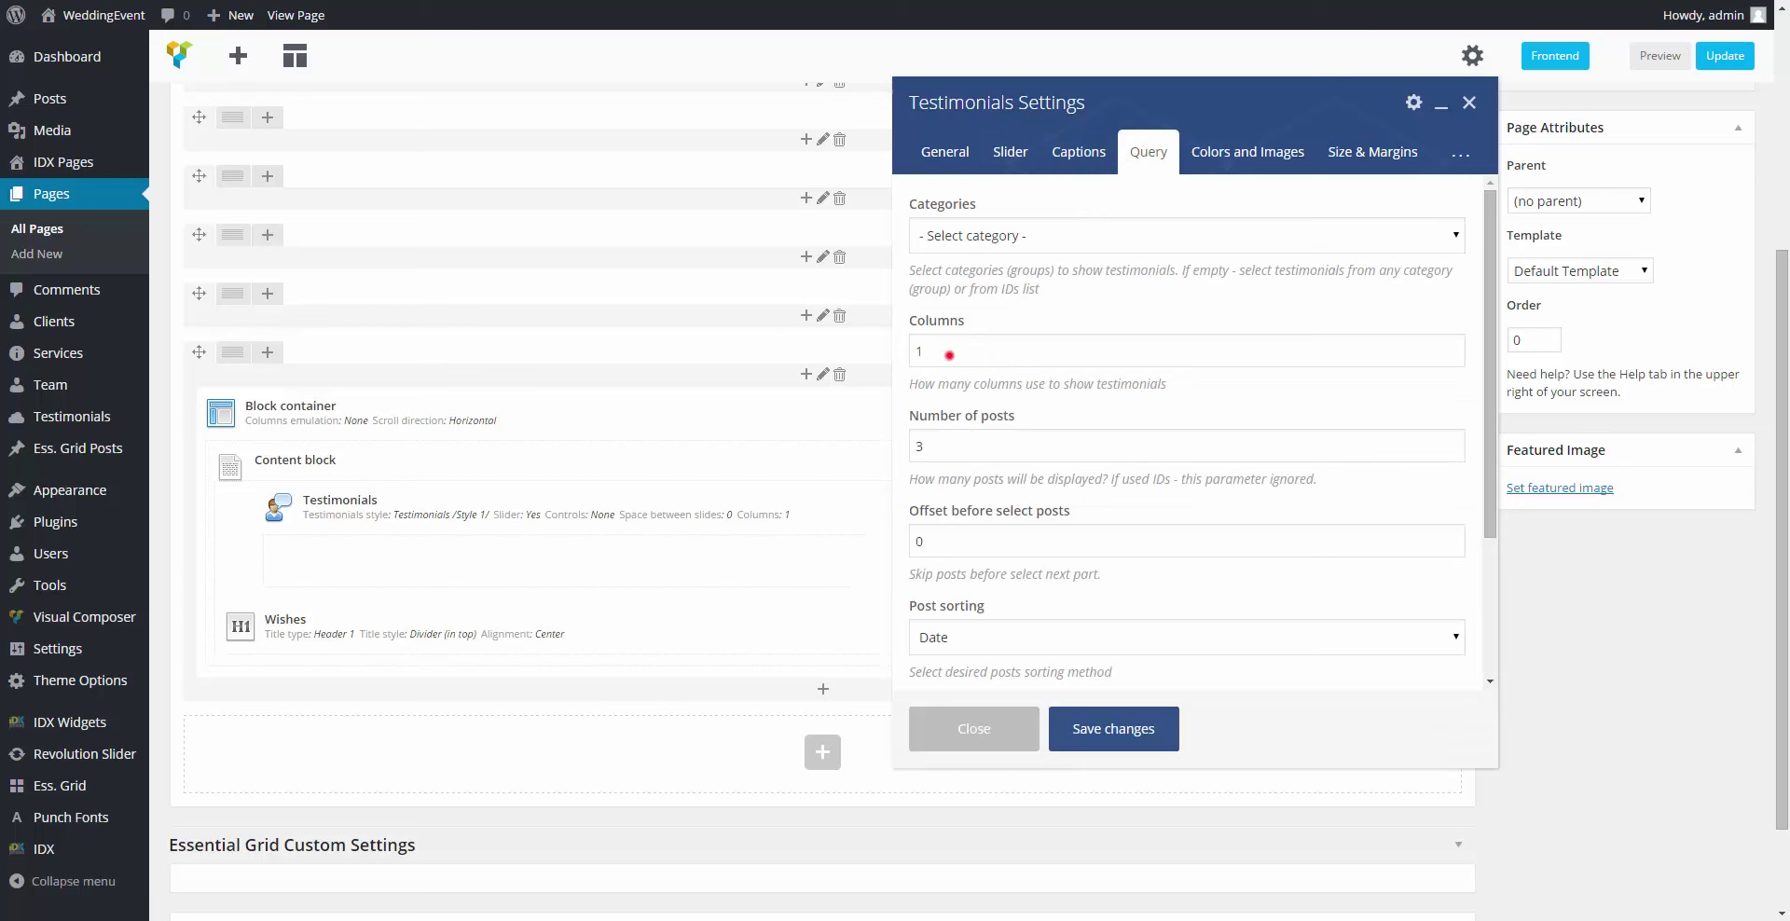
pyautogui.doubleClick(949, 356)
pyautogui.write('3')
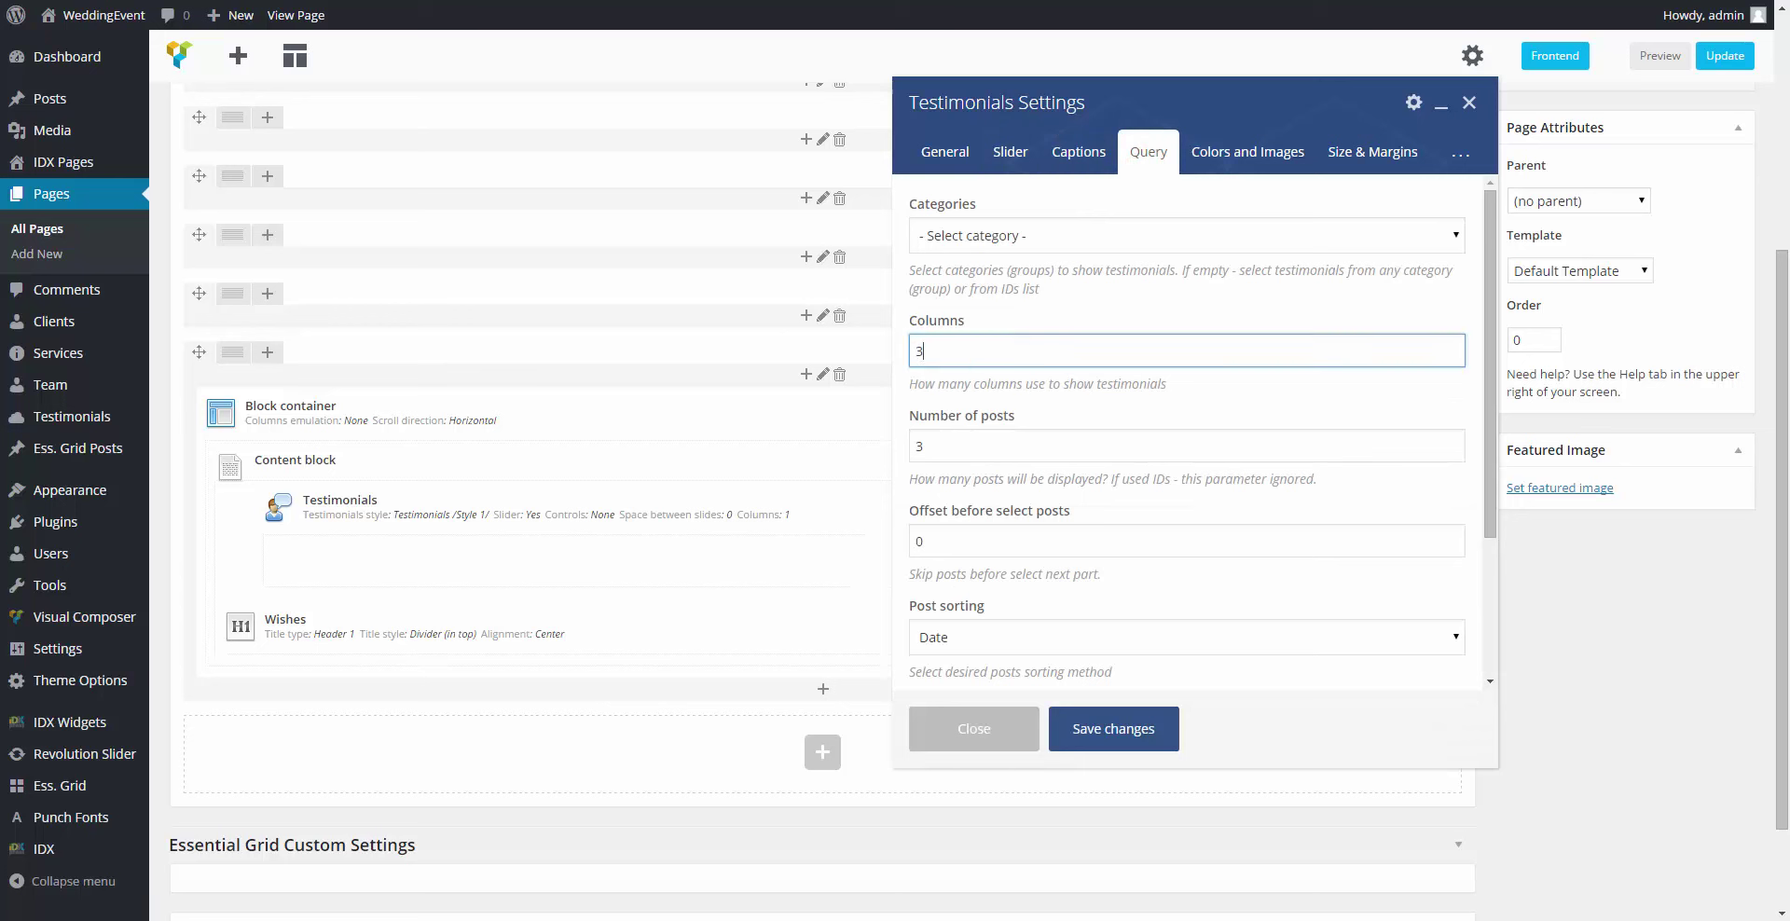
pyautogui.doubleClick(1110, 445)
pyautogui.write('9')
pyautogui.scroll(-2, 1158, 483)
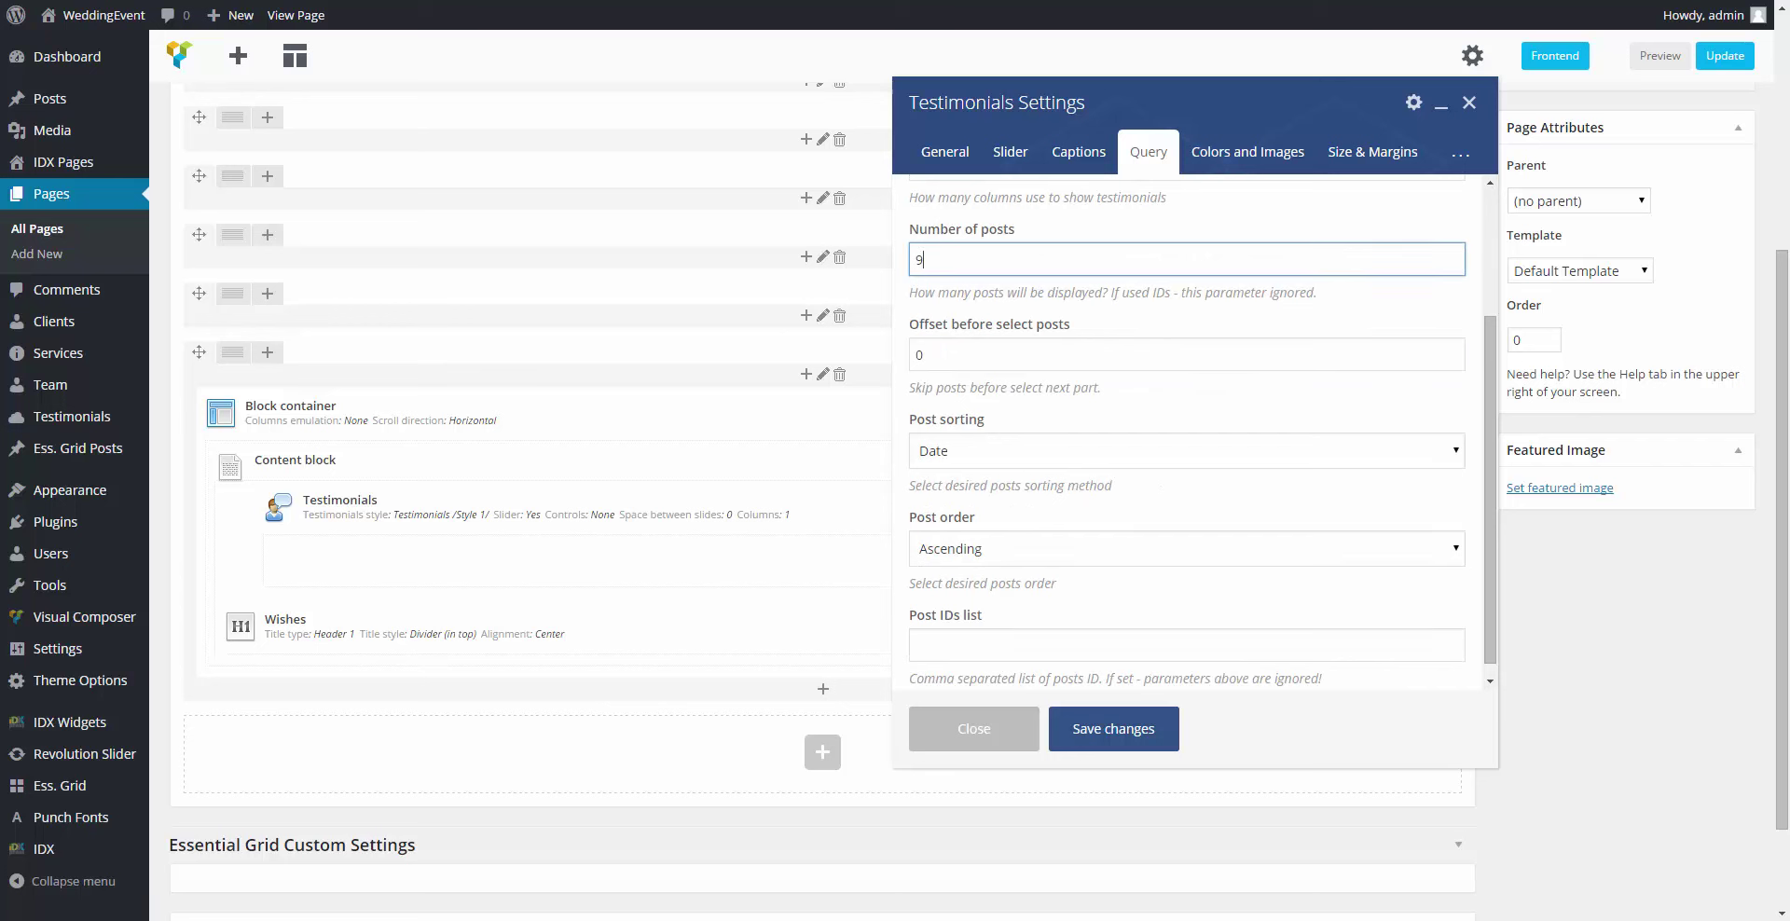
# Step: Save the Testimonials settings and move the Testimonials element below the Wishes title inside the Content block
pyautogui.click(1225, 154)
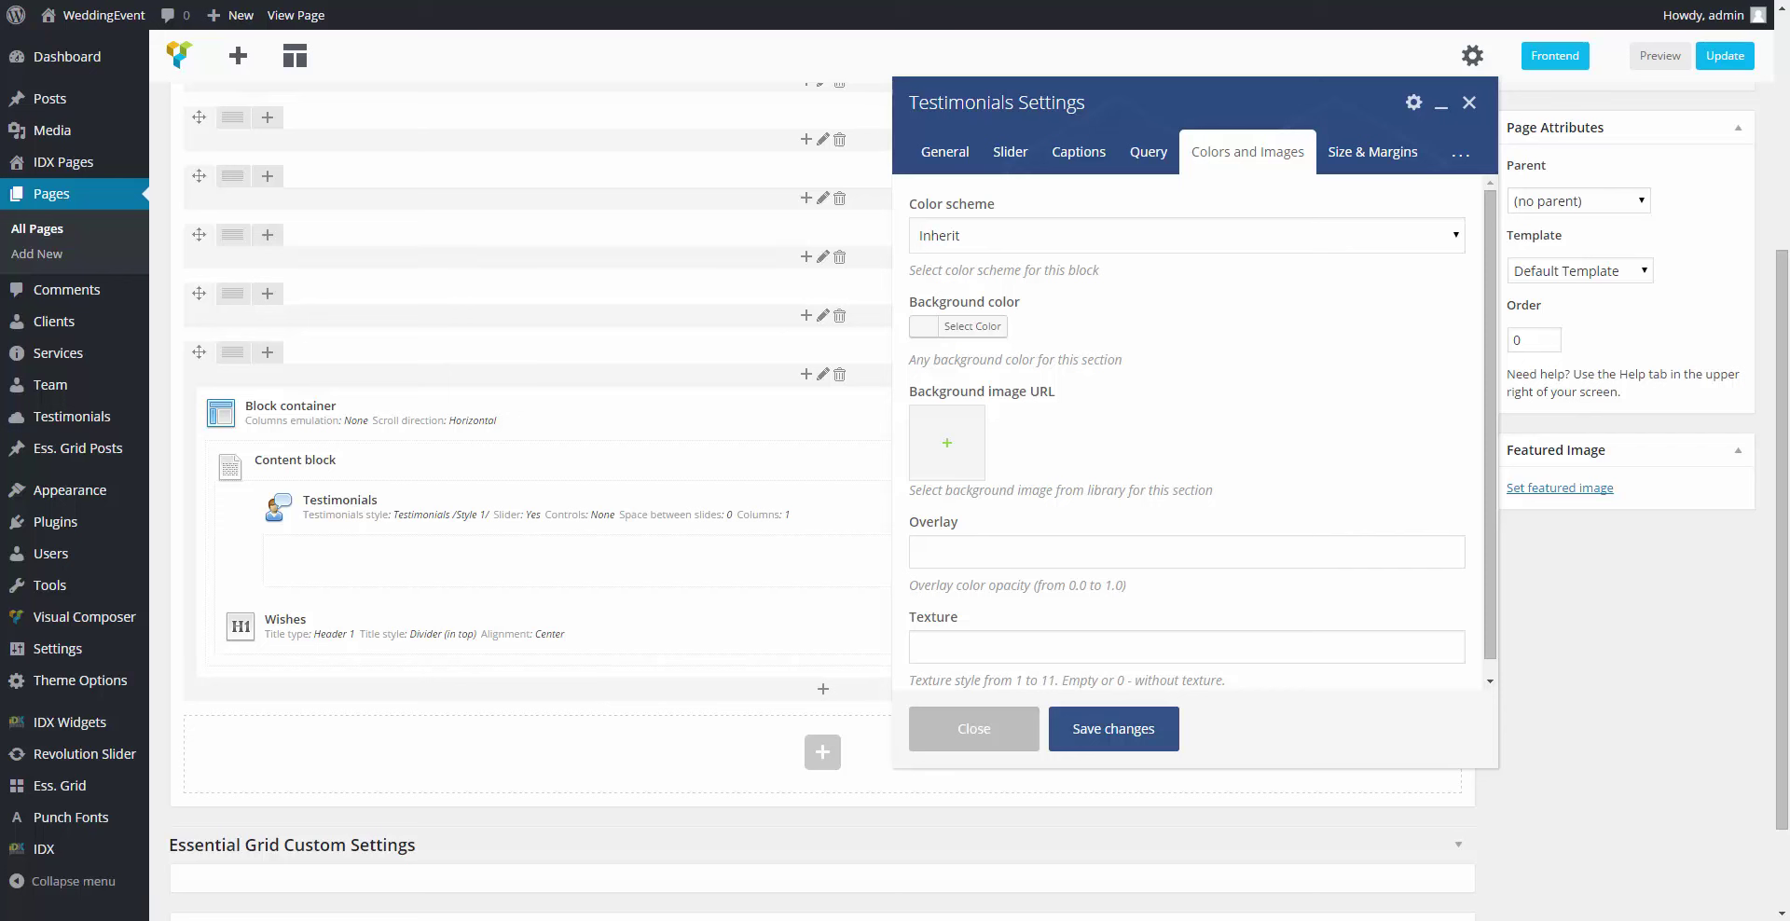
pyautogui.click(1378, 157)
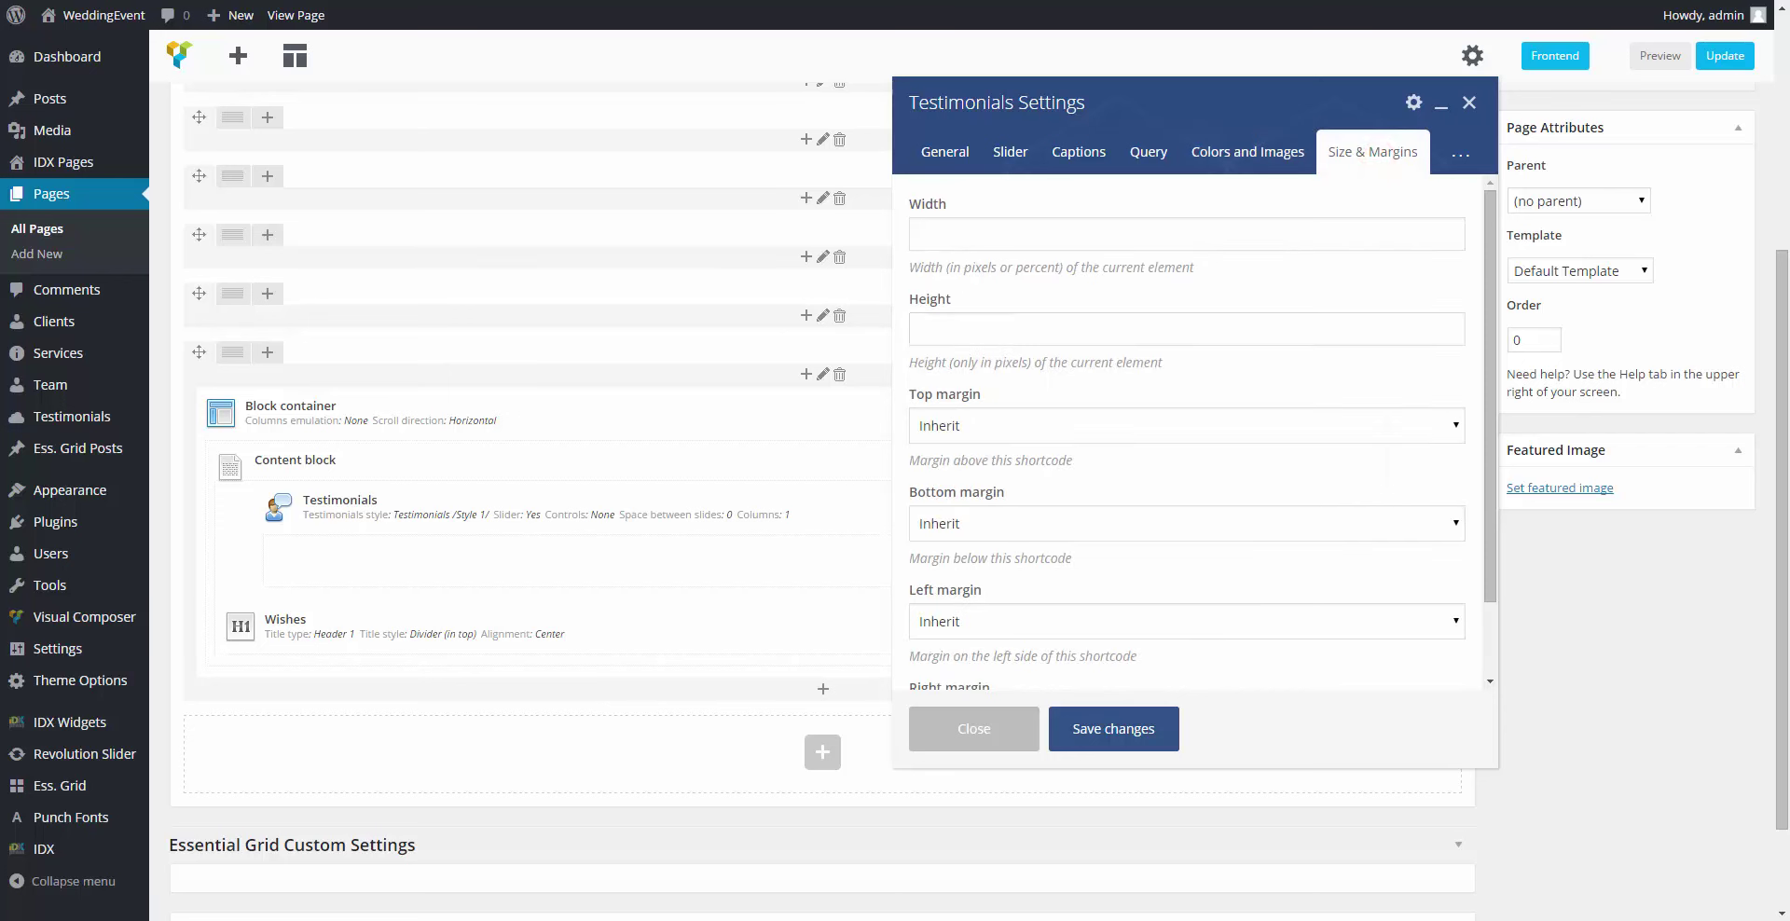
pyautogui.scroll(-1, 1186, 429)
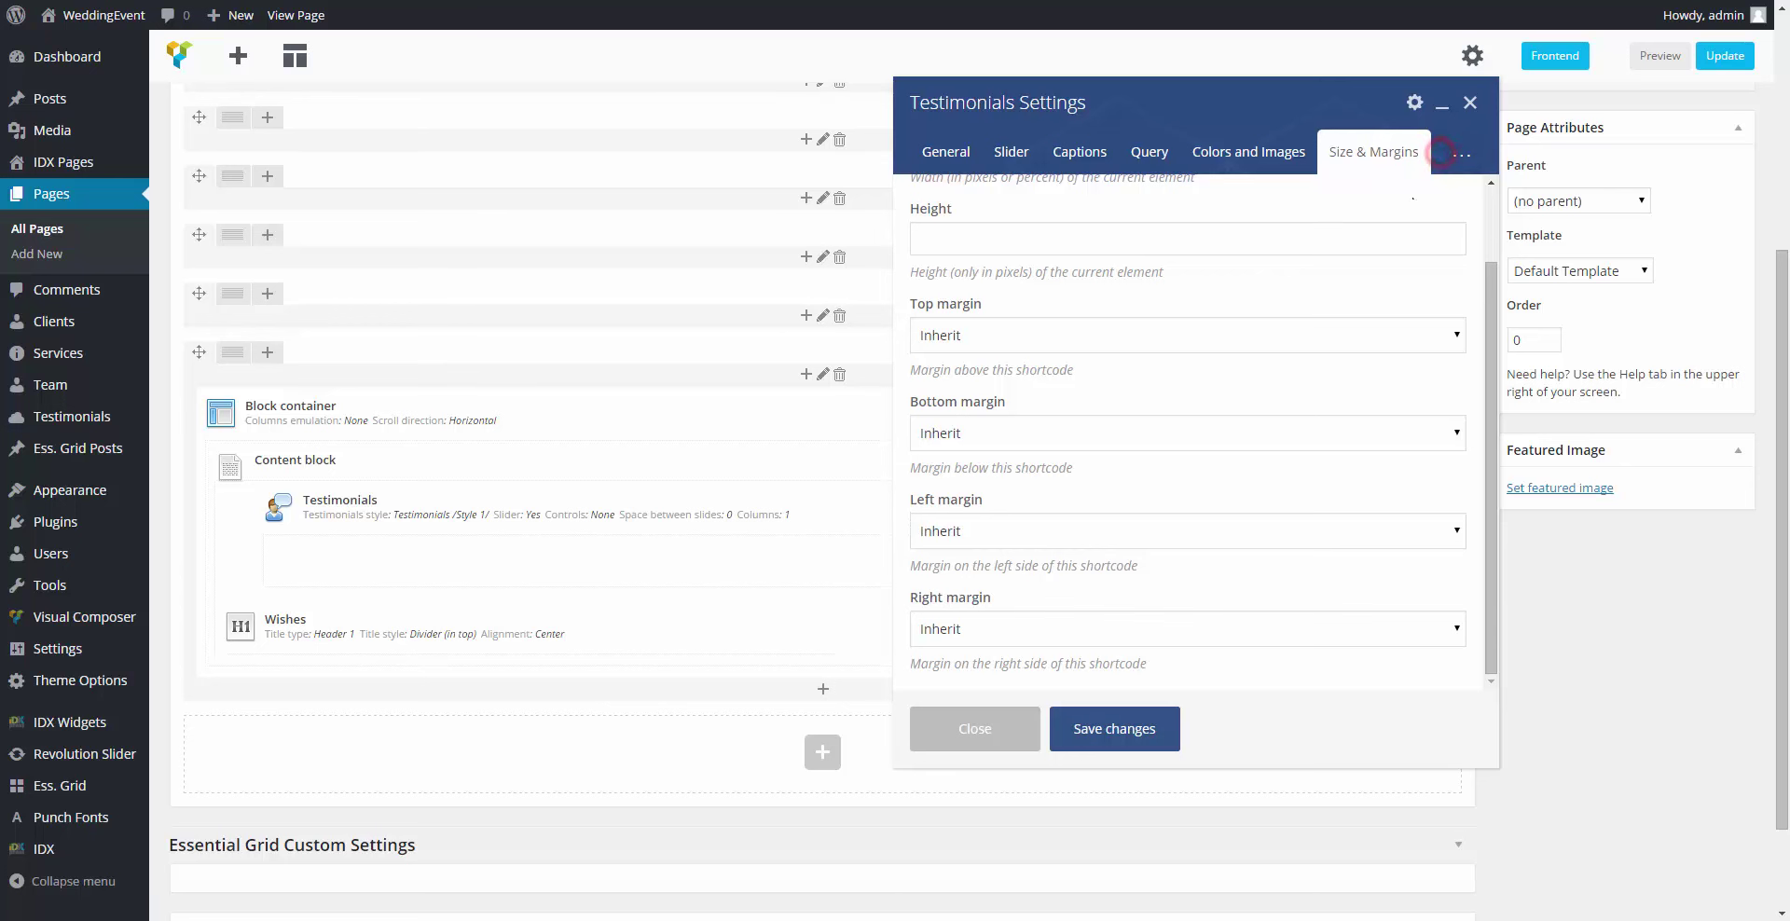
pyautogui.click(1440, 152)
pyautogui.click(1448, 191)
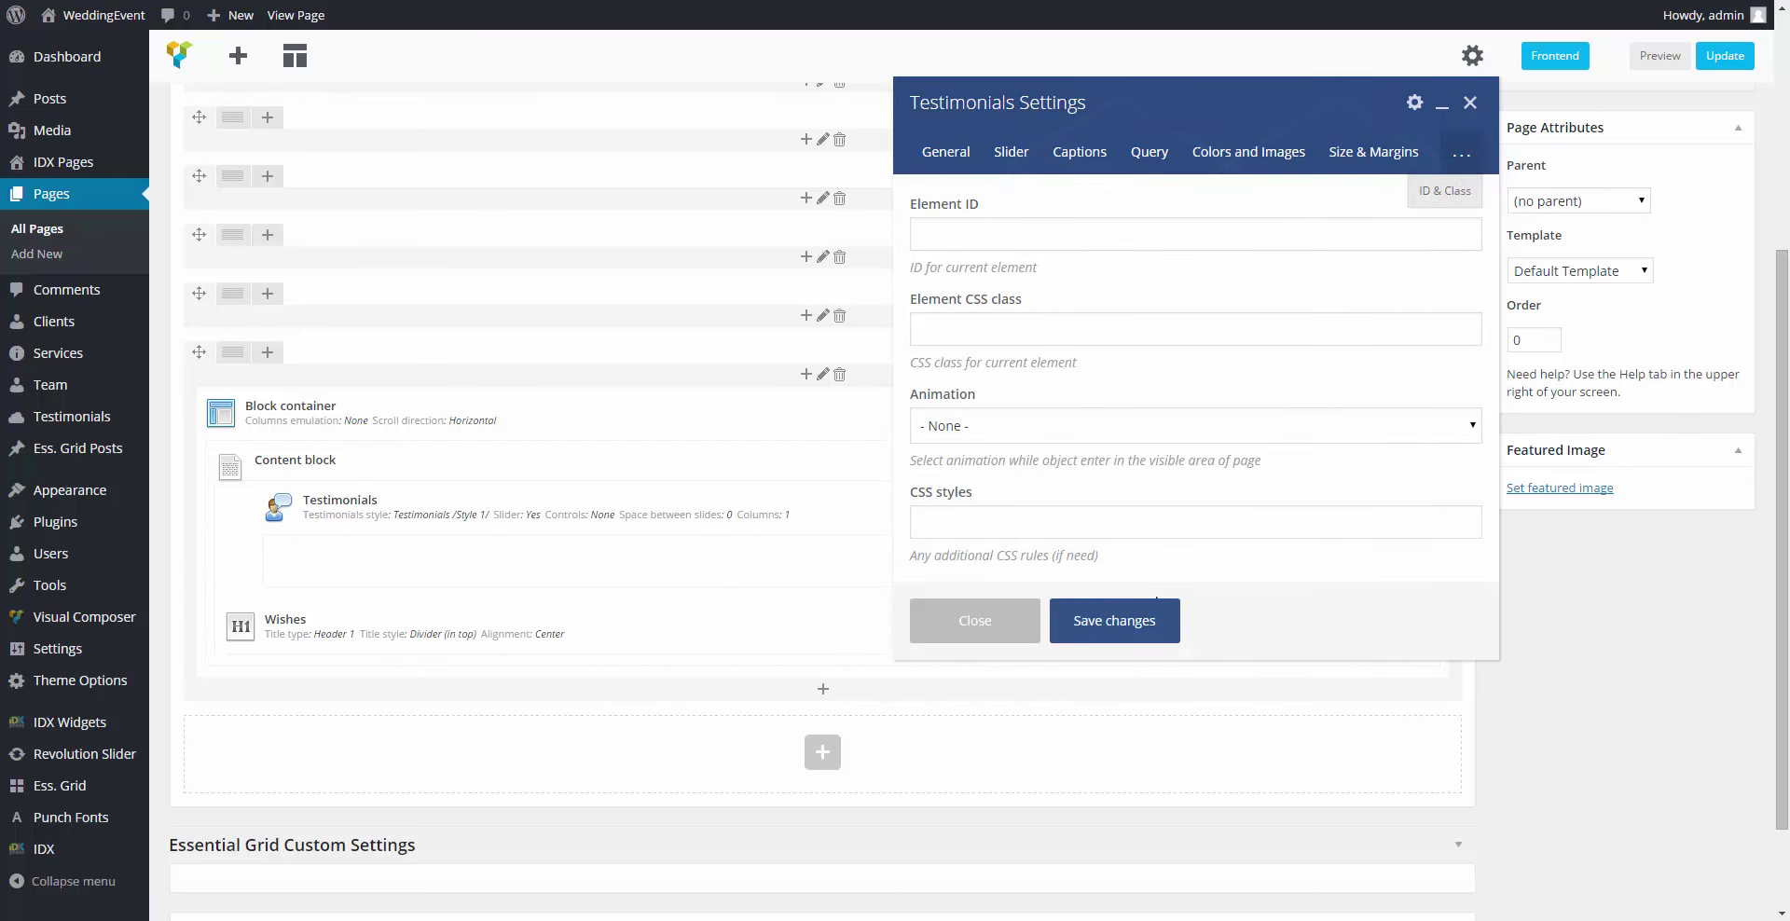
pyautogui.click(1138, 621)
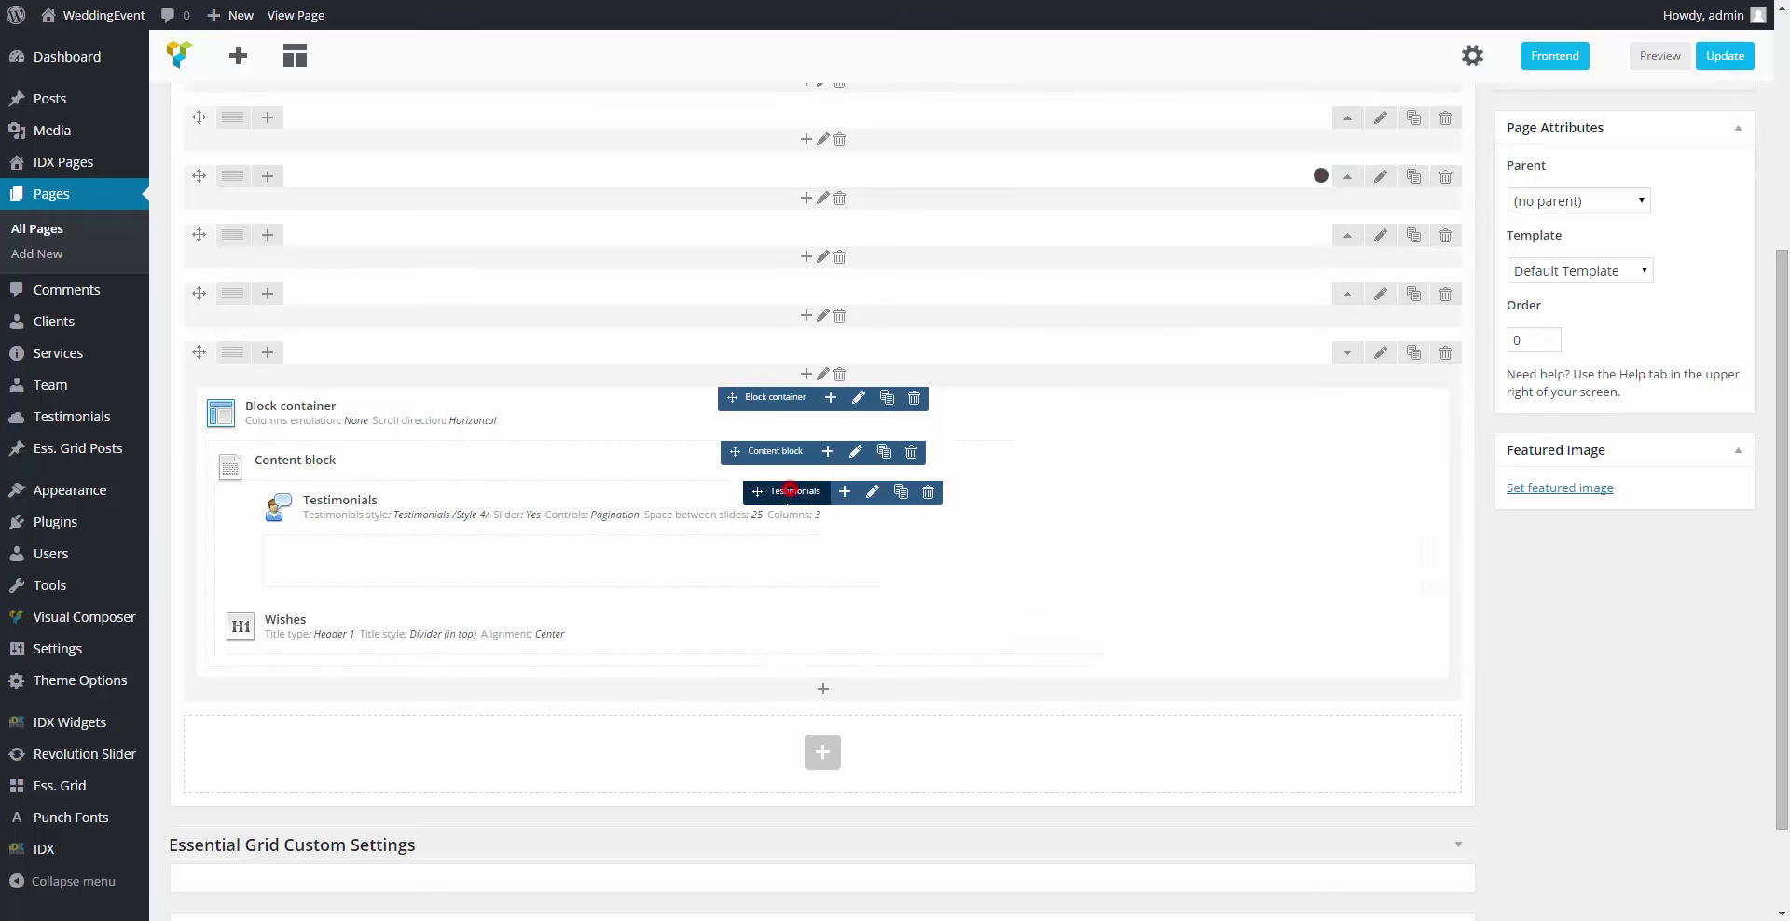
pyautogui.moveTo(789, 488)
pyautogui.mouseDown()
pyautogui.moveTo(766, 623)
pyautogui.moveTo(778, 609)
pyautogui.mouseUp()
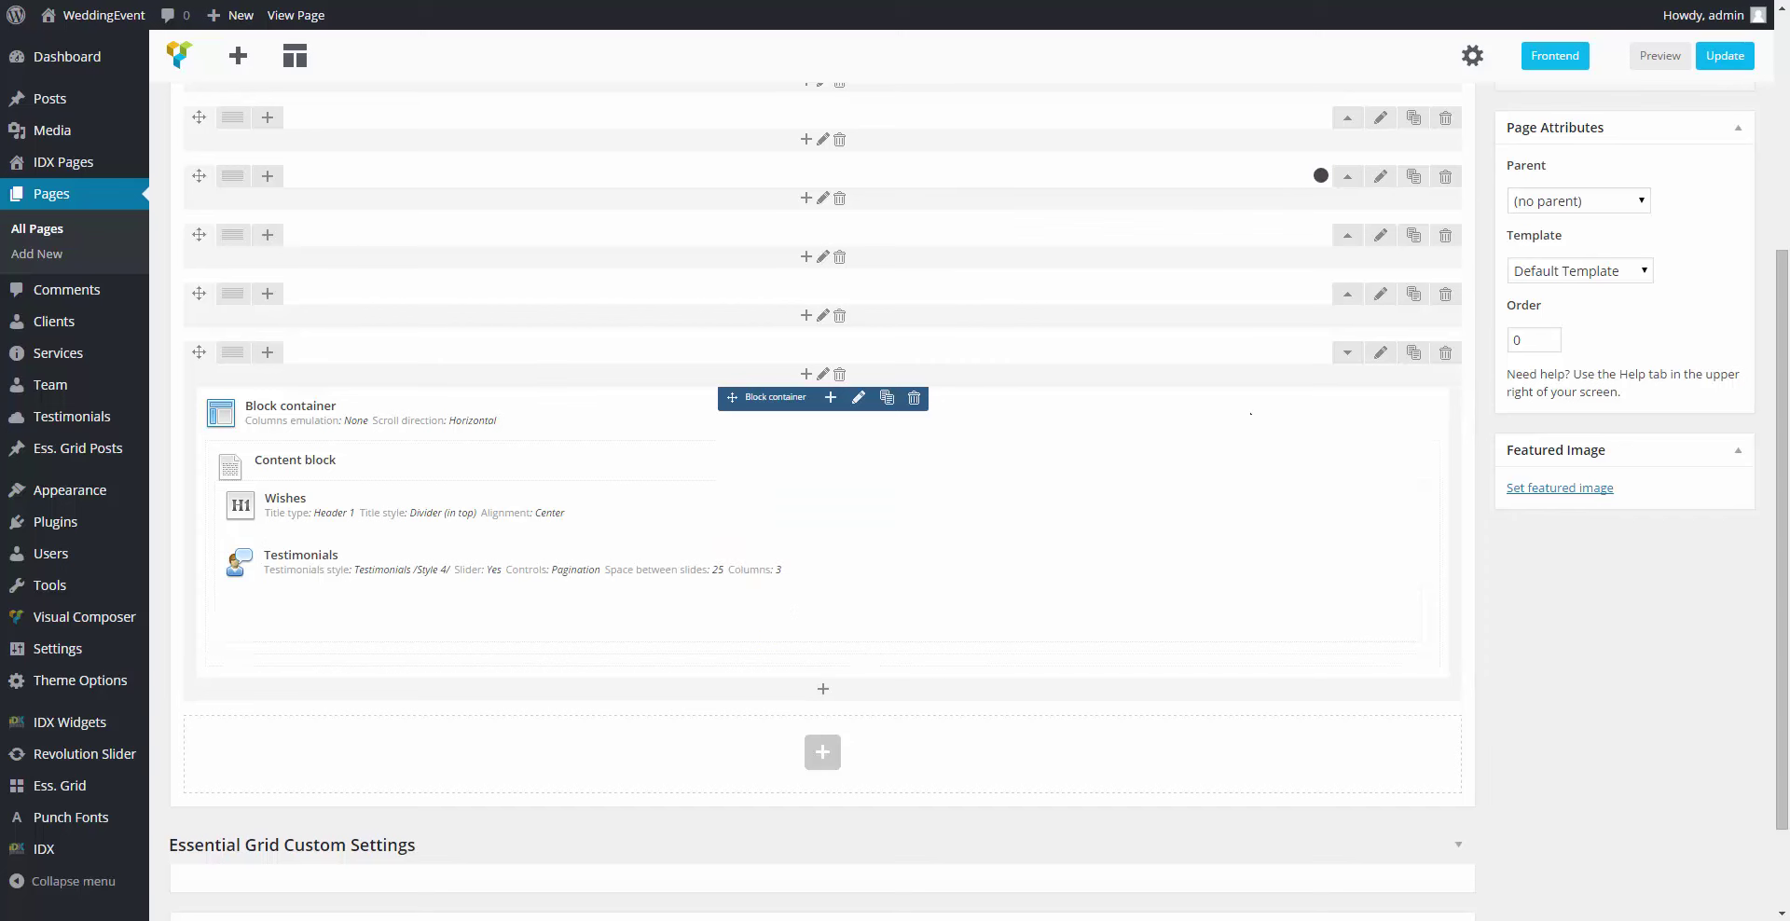
# Step: Change the row stretch option of the row holding the Wishes section and save the row settings
pyautogui.click(1380, 352)
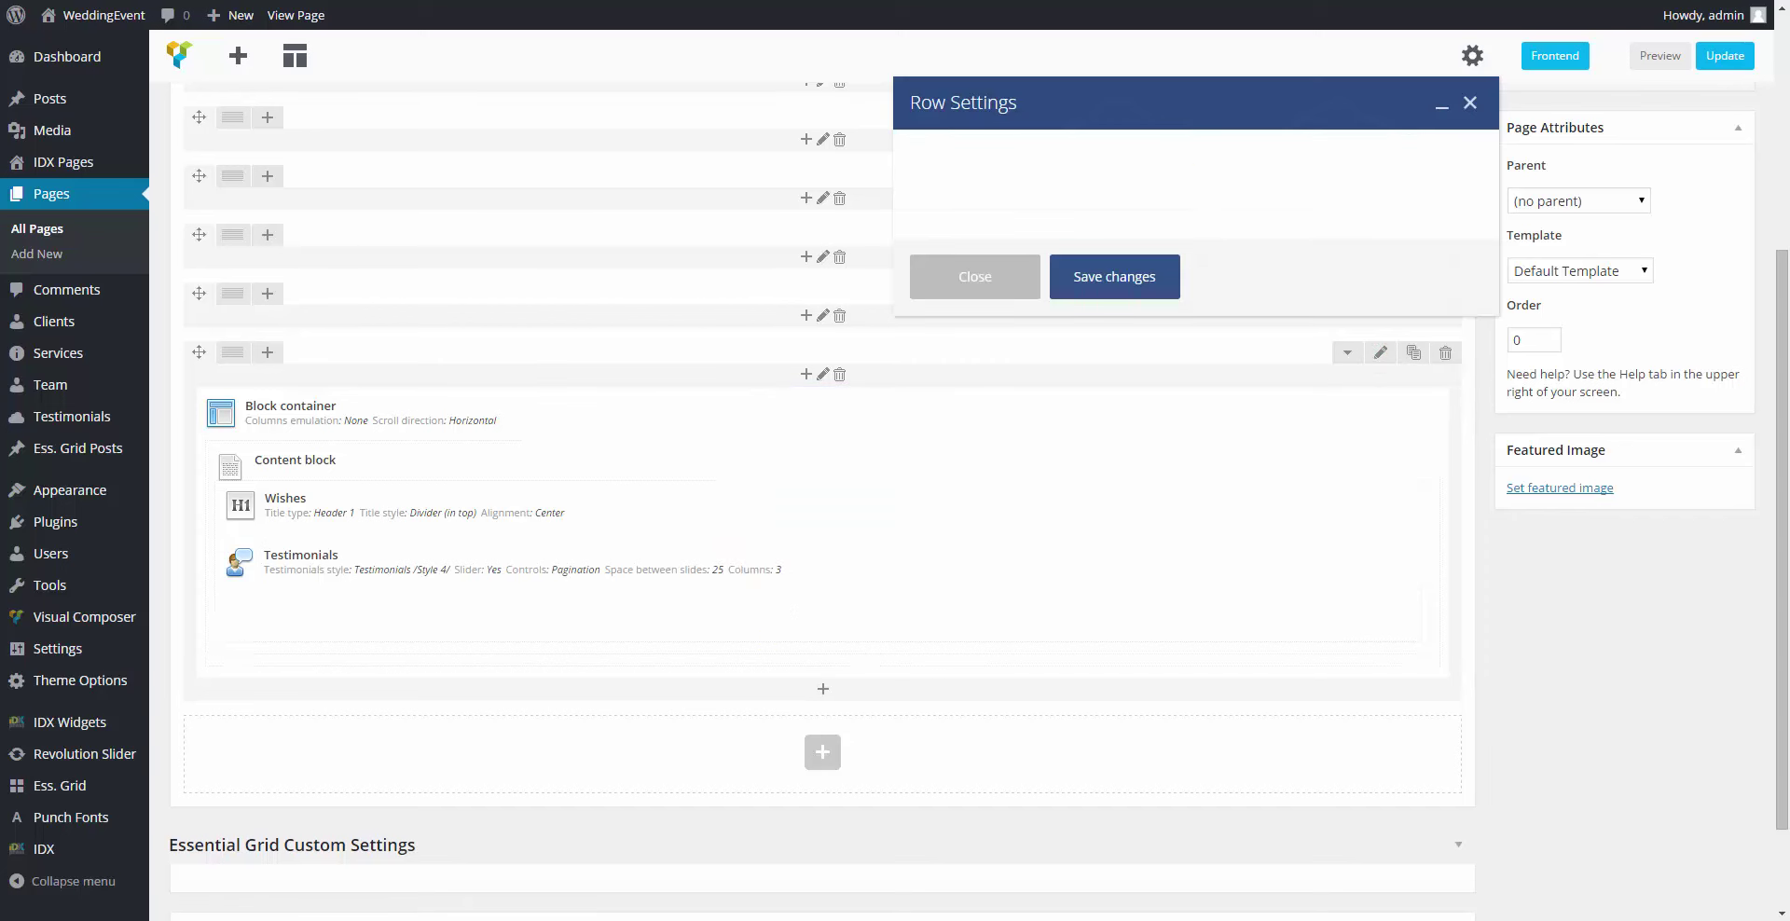
pyautogui.click(1012, 236)
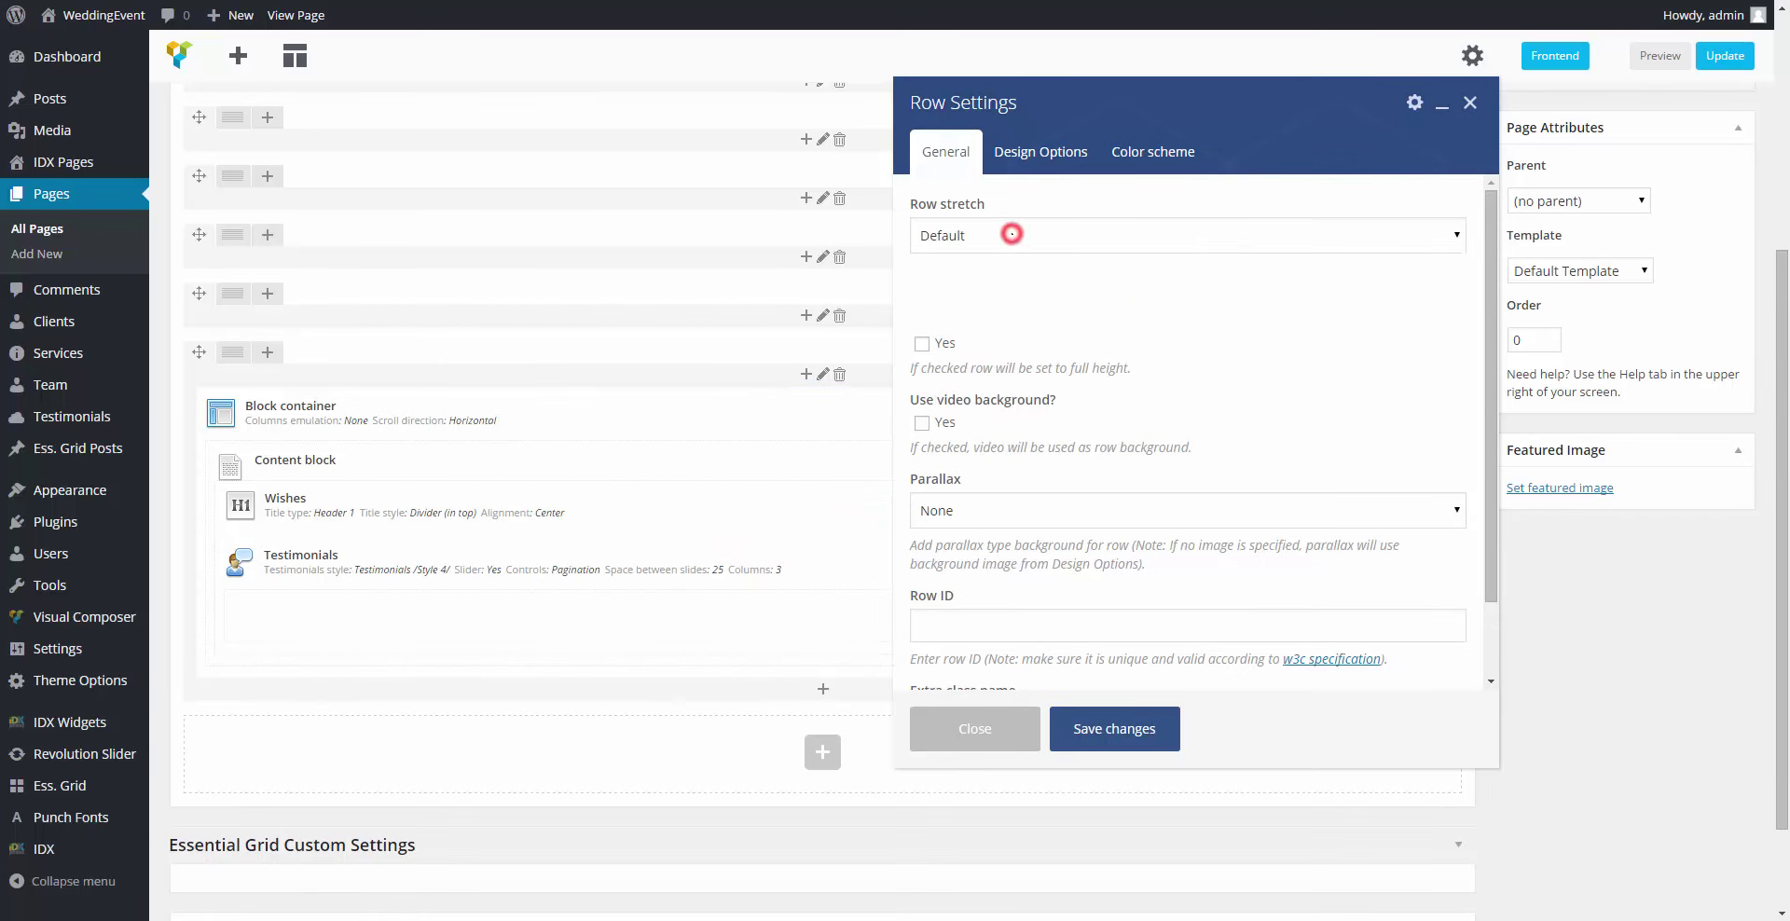
pyautogui.click(1001, 321)
pyautogui.scroll(-1, 1172, 373)
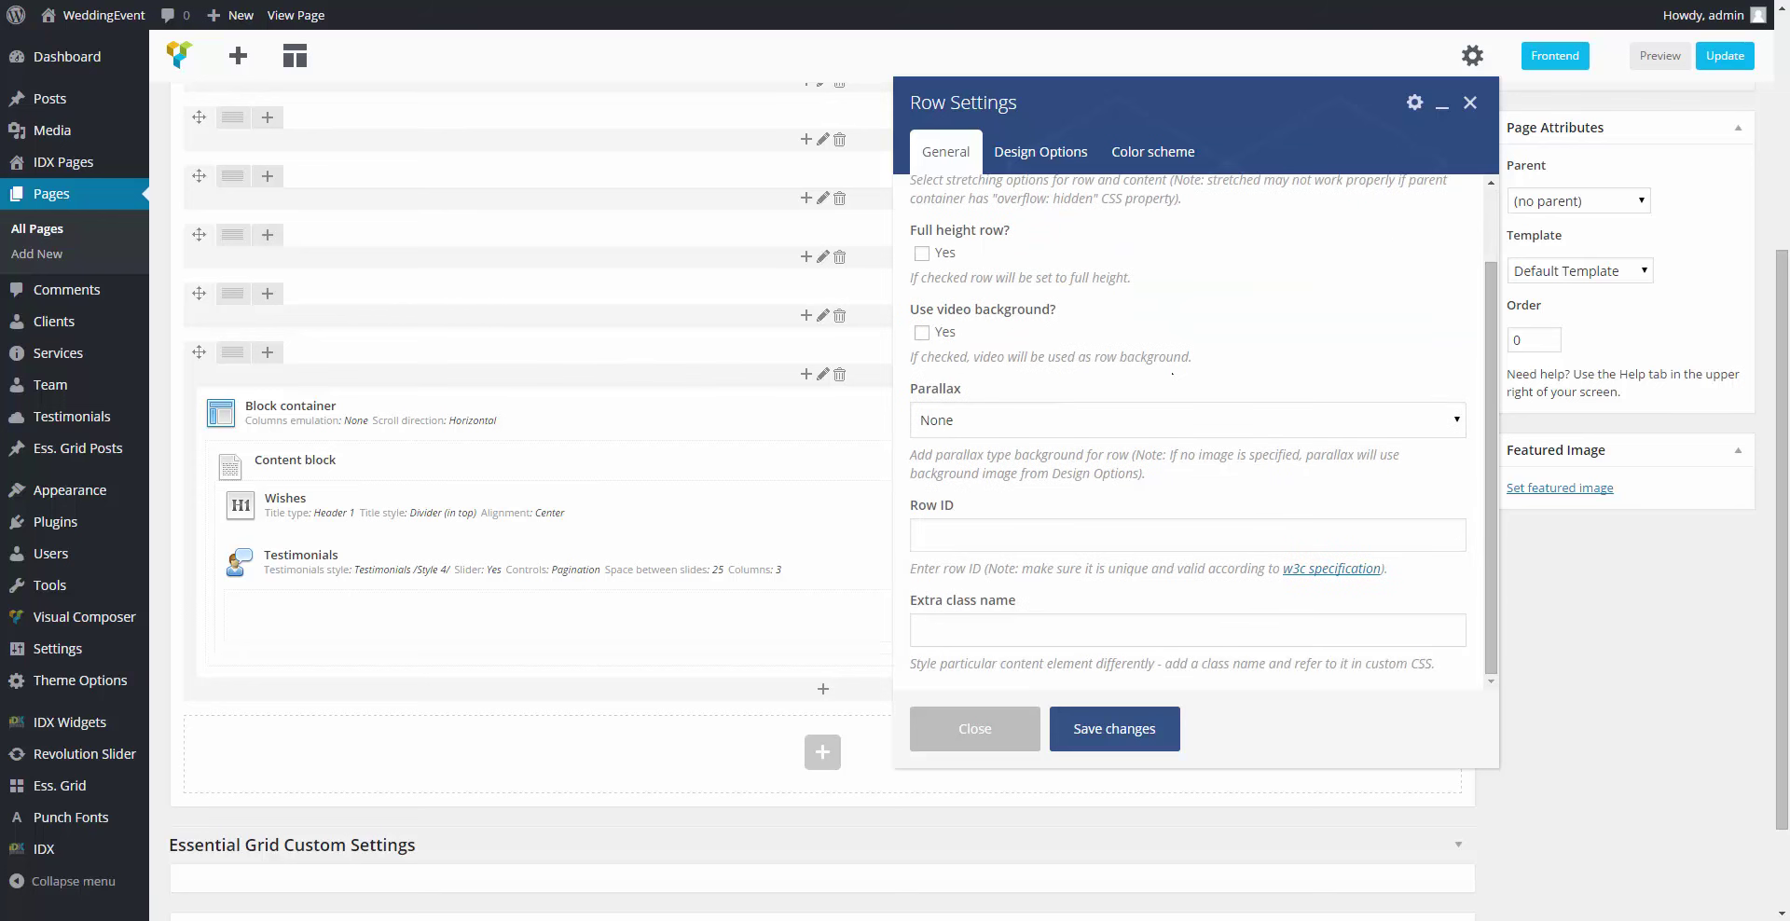
pyautogui.click(1028, 152)
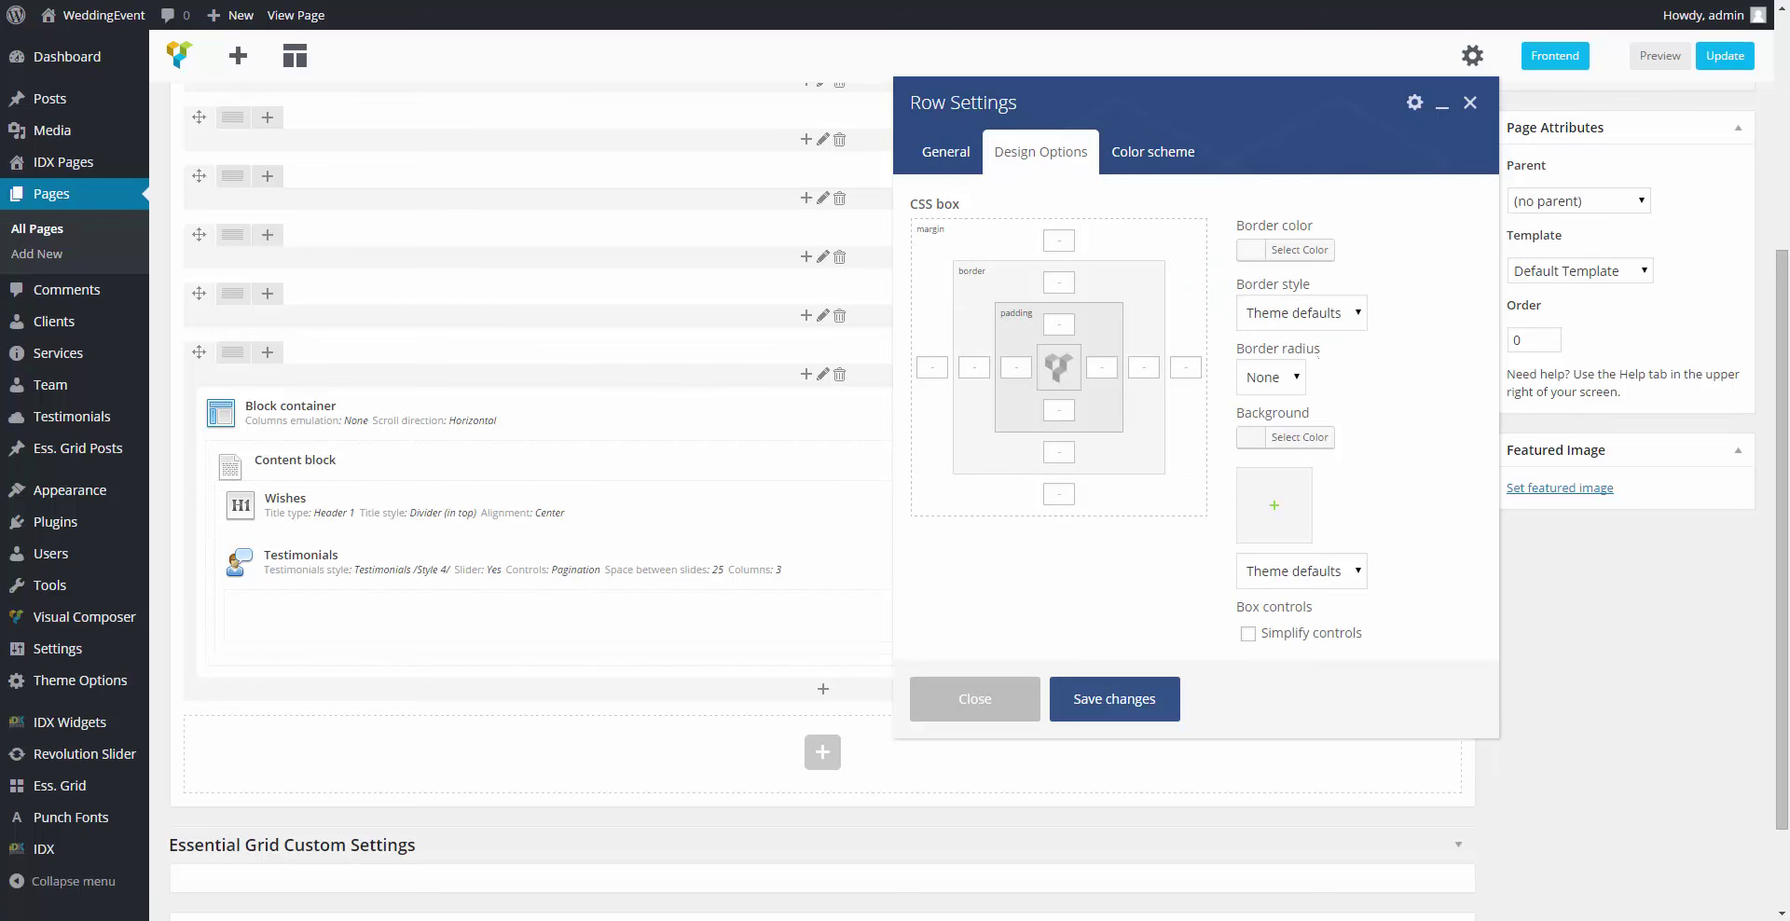
pyautogui.click(1158, 152)
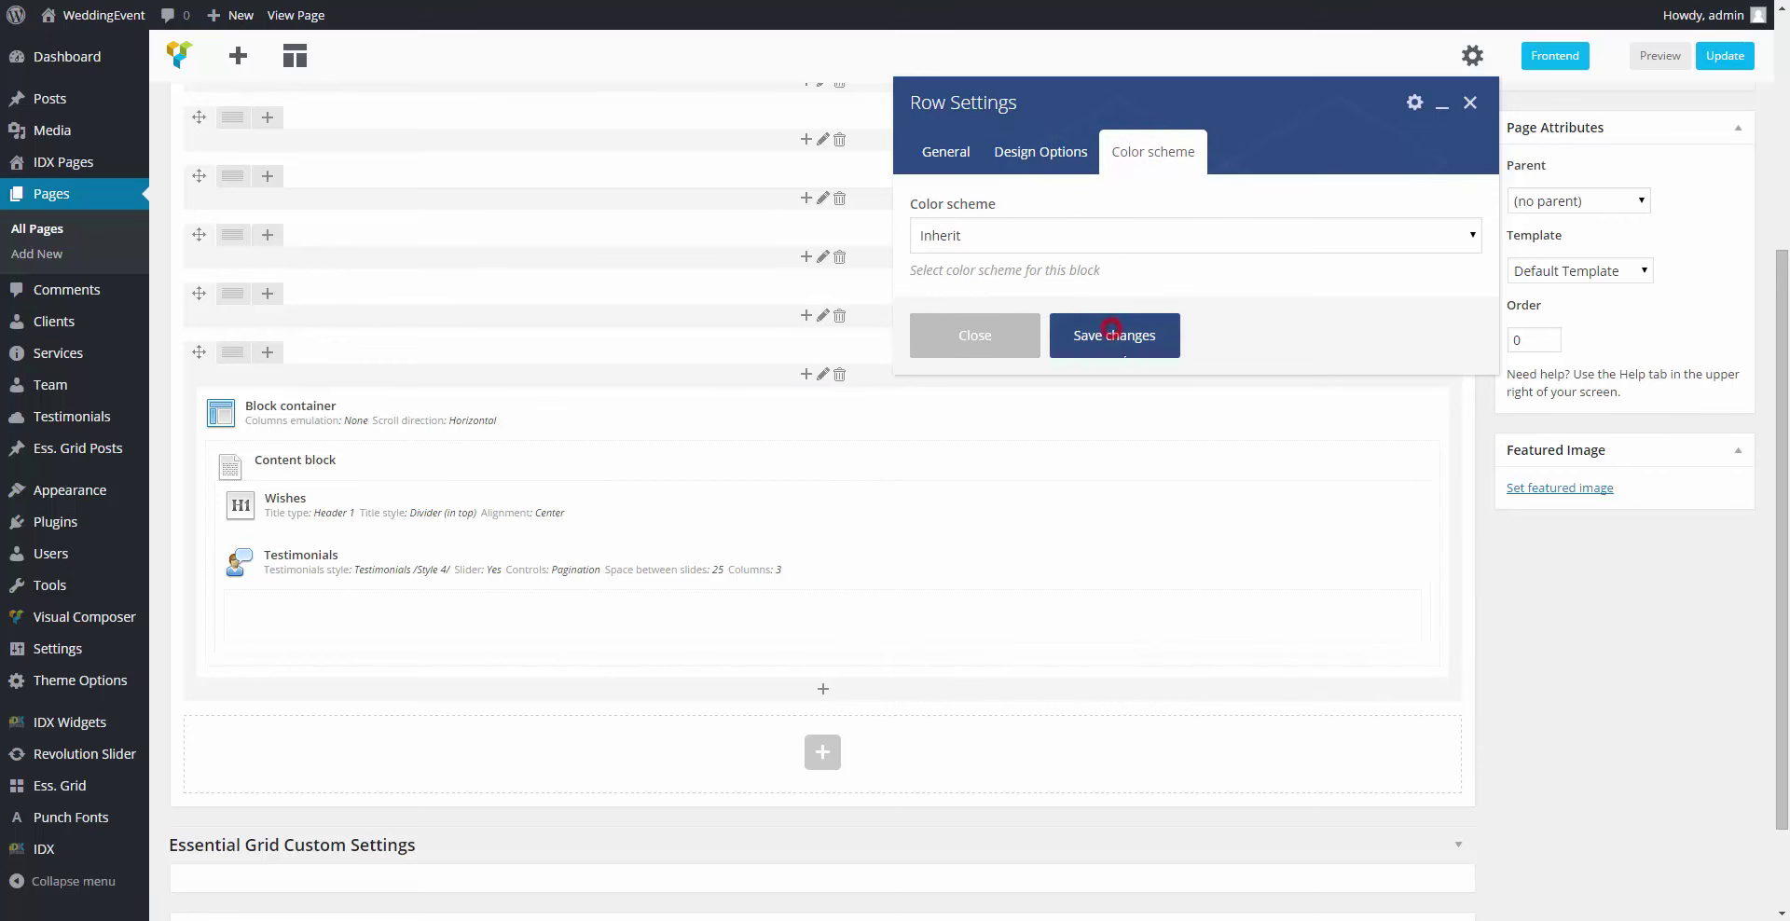
pyautogui.click(1115, 335)
# Step: Add a Block container element in a new row after the Wishes row
pyautogui.scroll(3, 1350, 346)
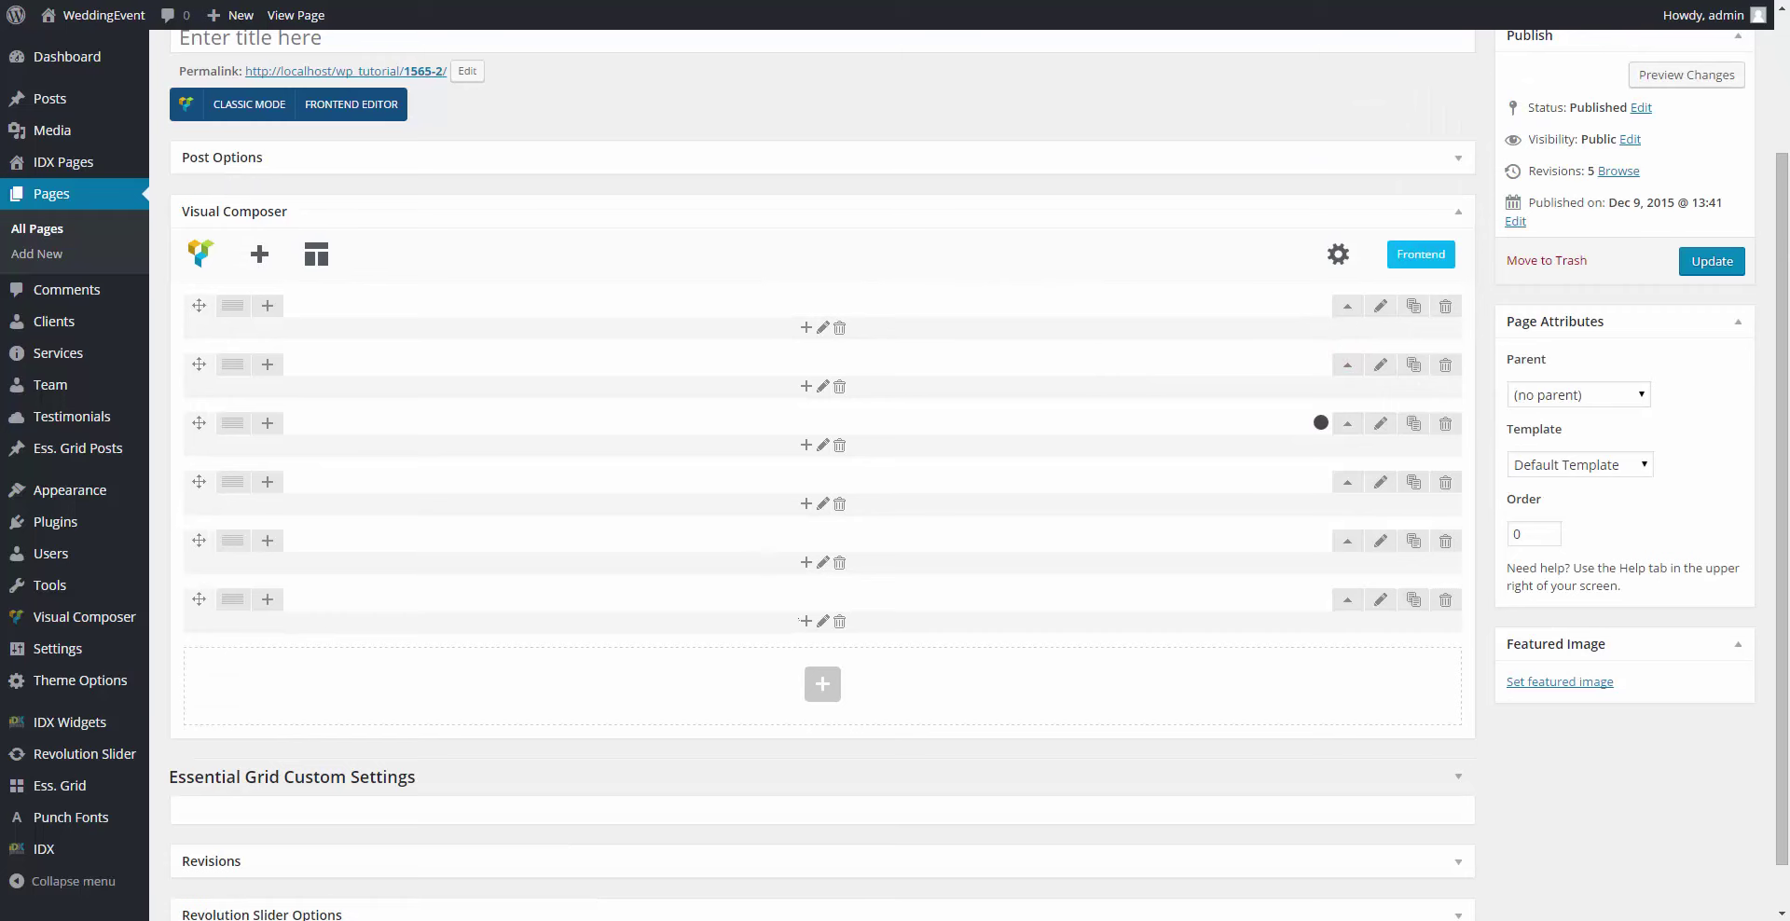
pyautogui.click(822, 685)
pyautogui.write('blo')
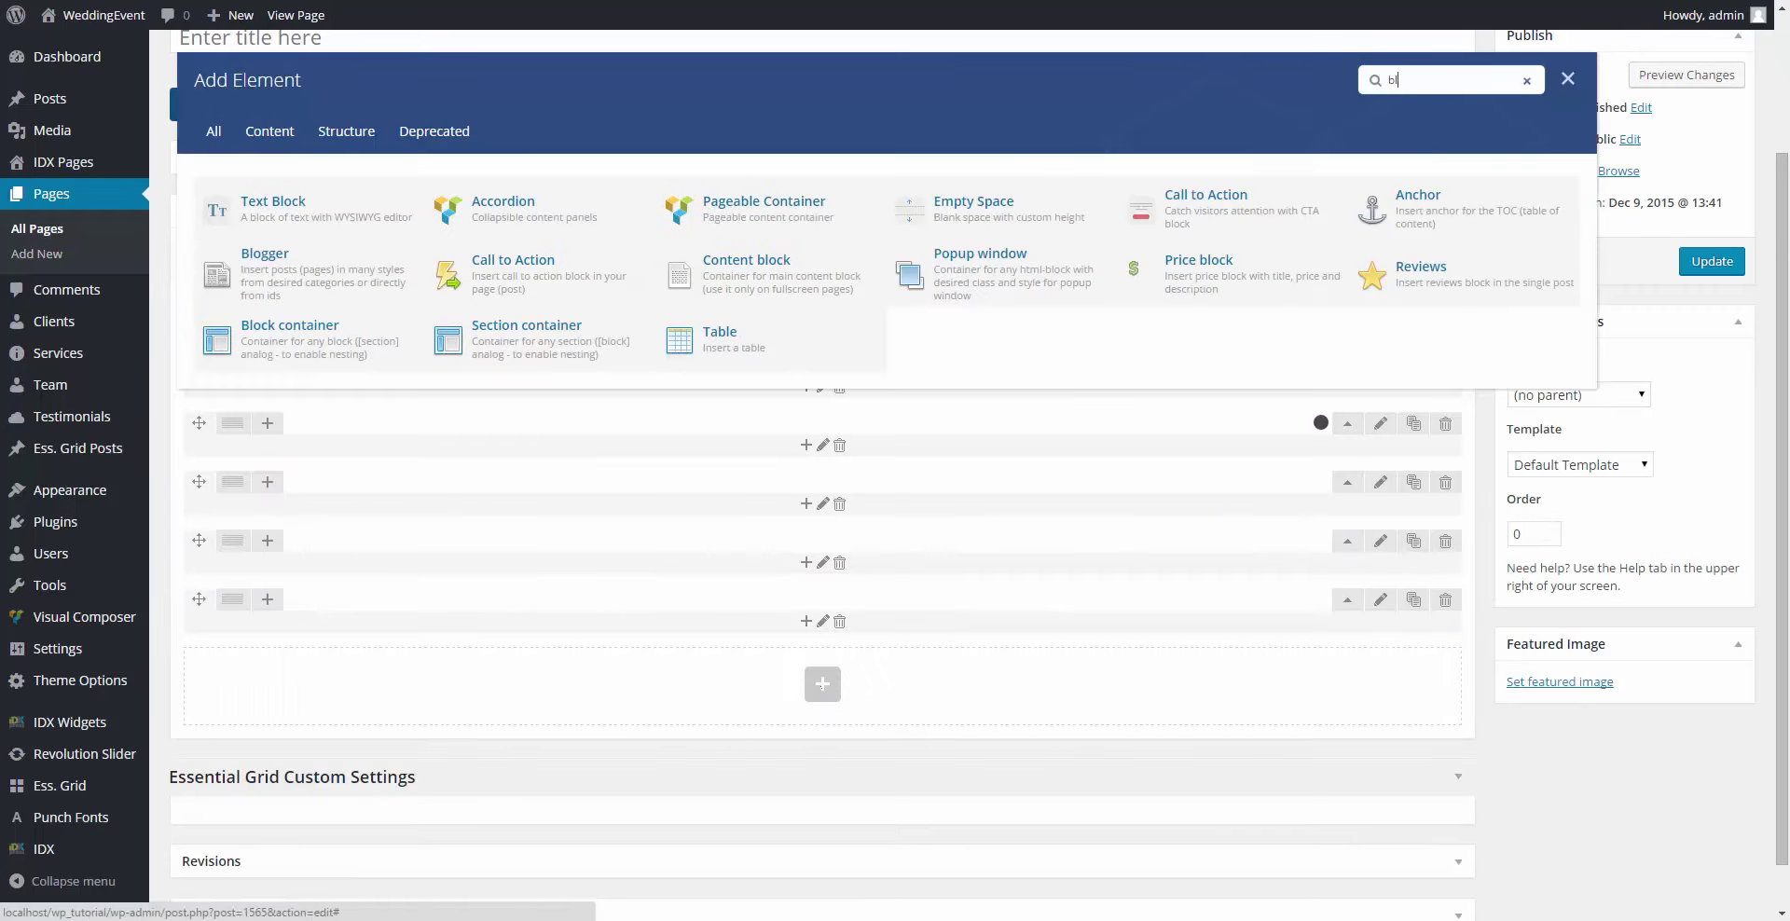
pyautogui.click(742, 276)
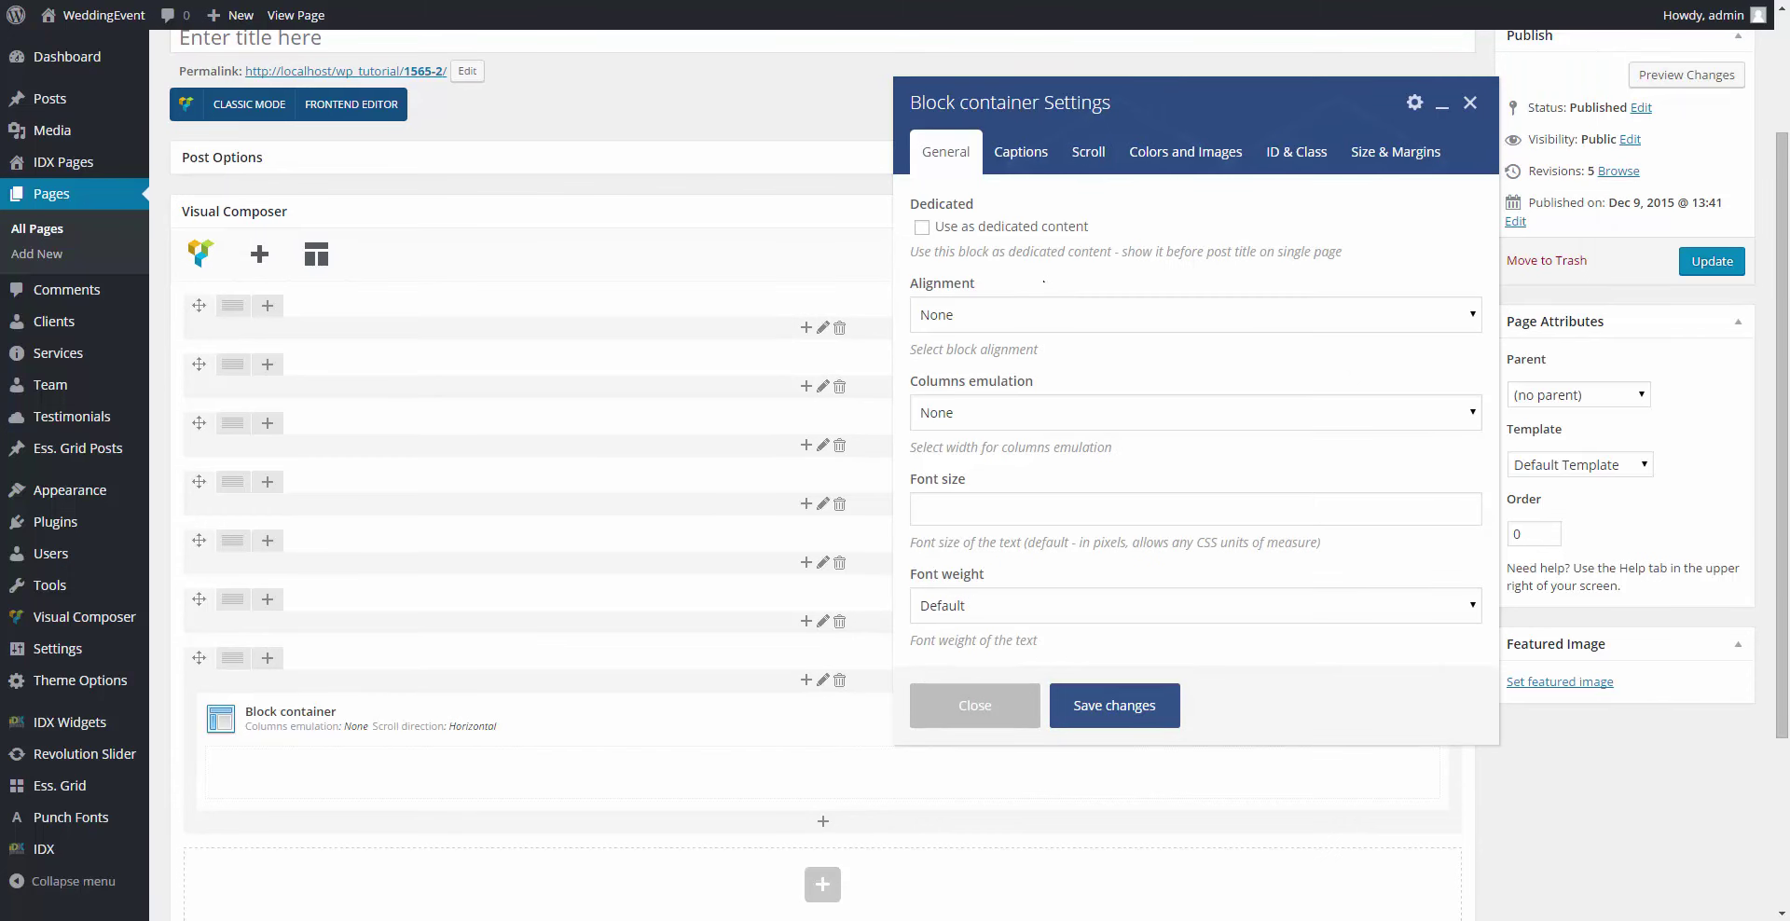
pyautogui.scroll(-1, 811, 466)
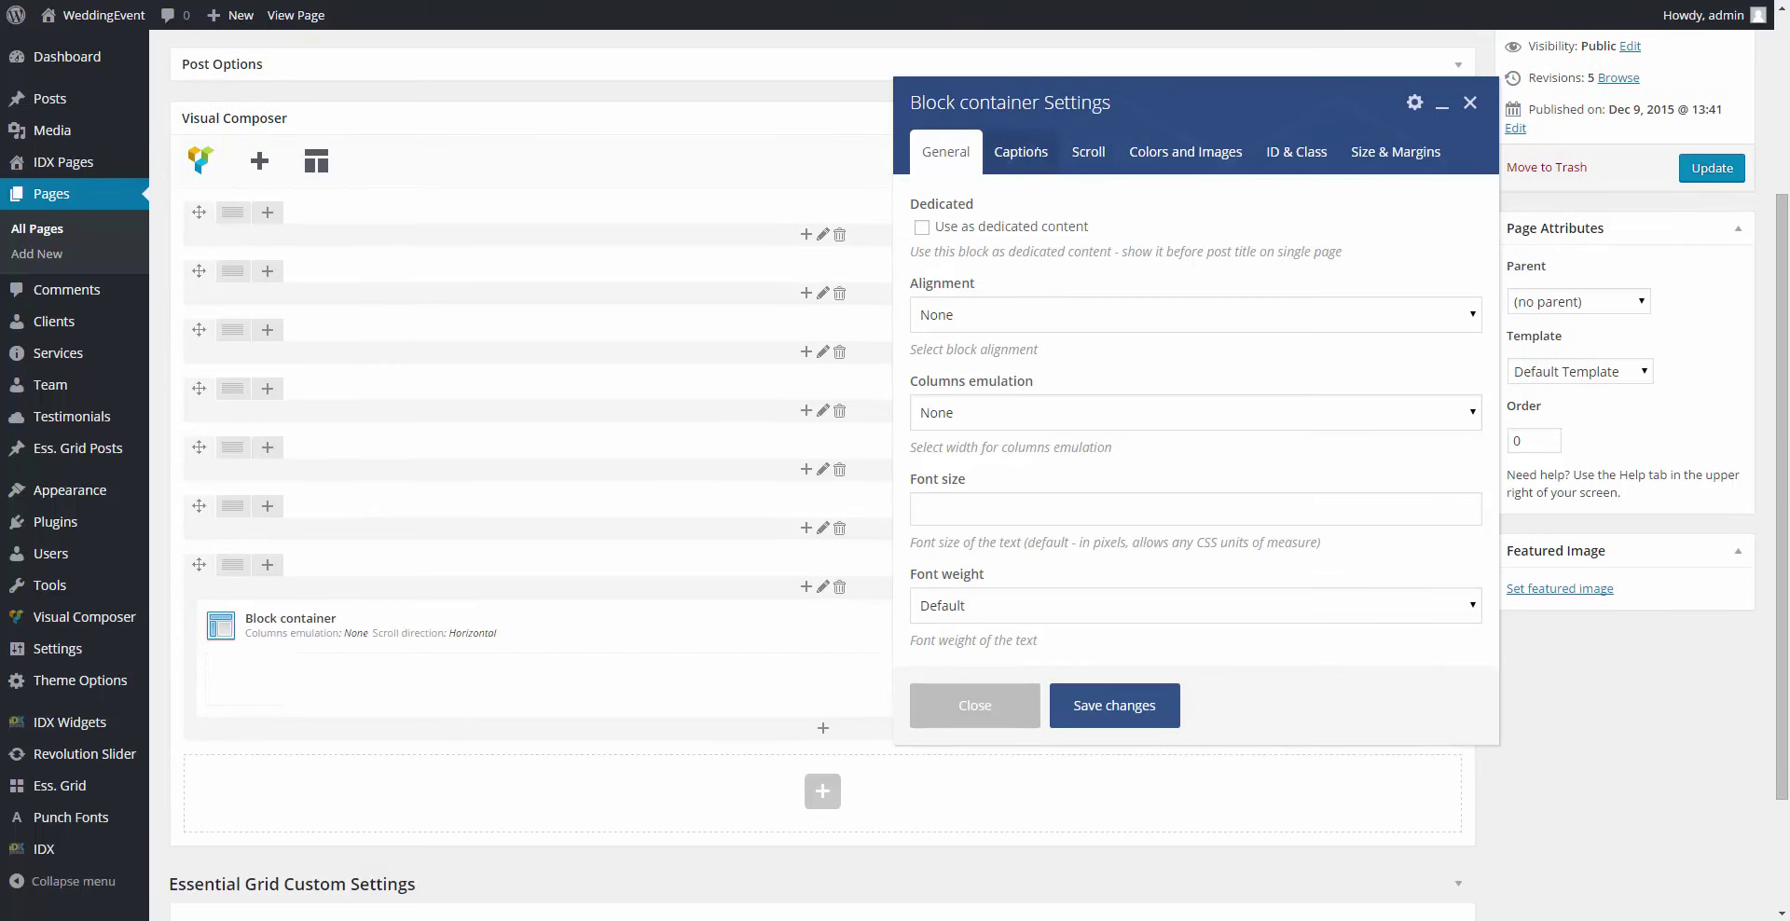
# Step: Set the new Block container's CSS class to "accent1_image" and save its settings
pyautogui.click(1036, 151)
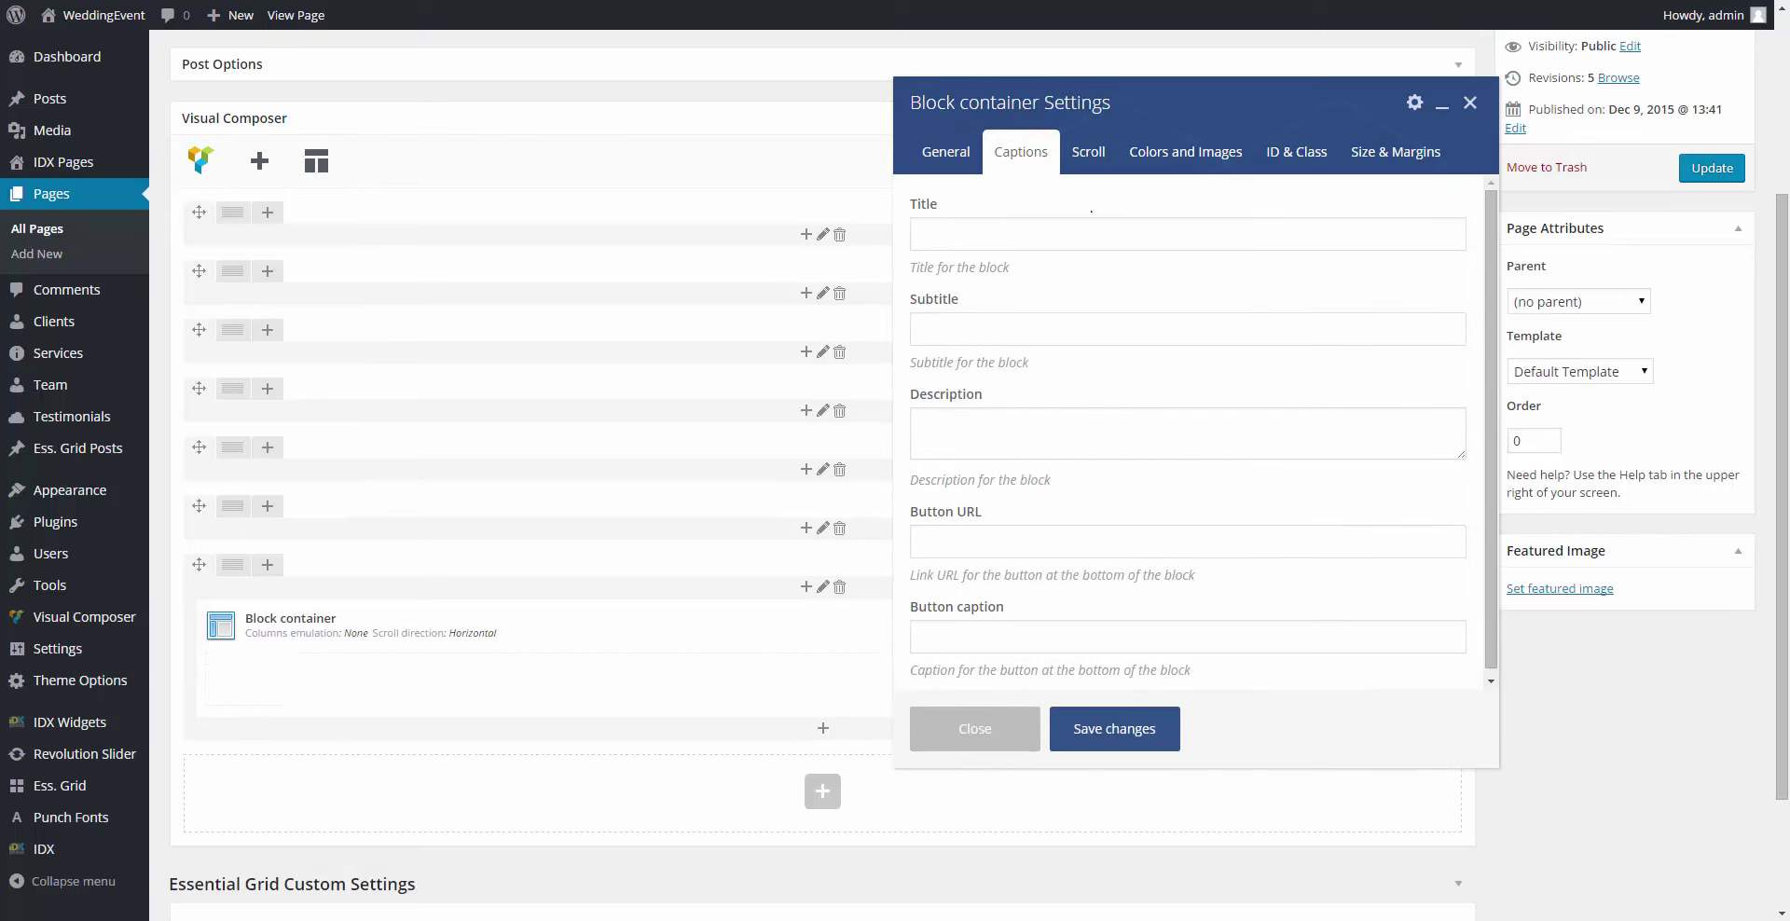
pyautogui.click(1088, 151)
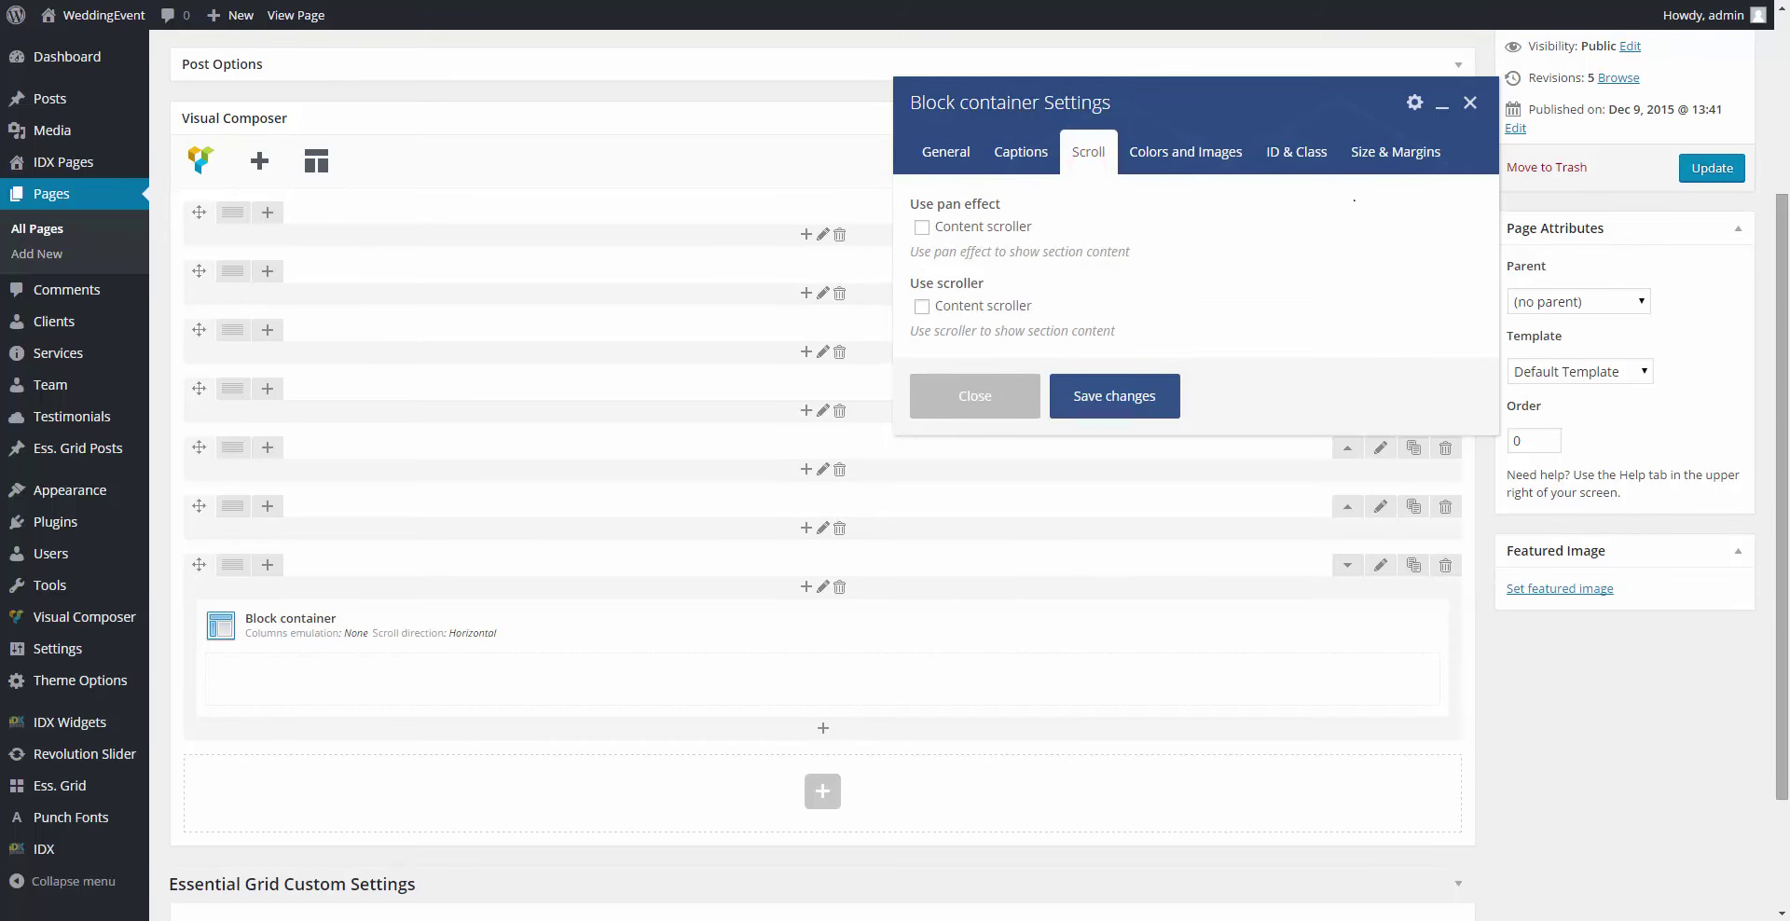
pyautogui.click(1169, 148)
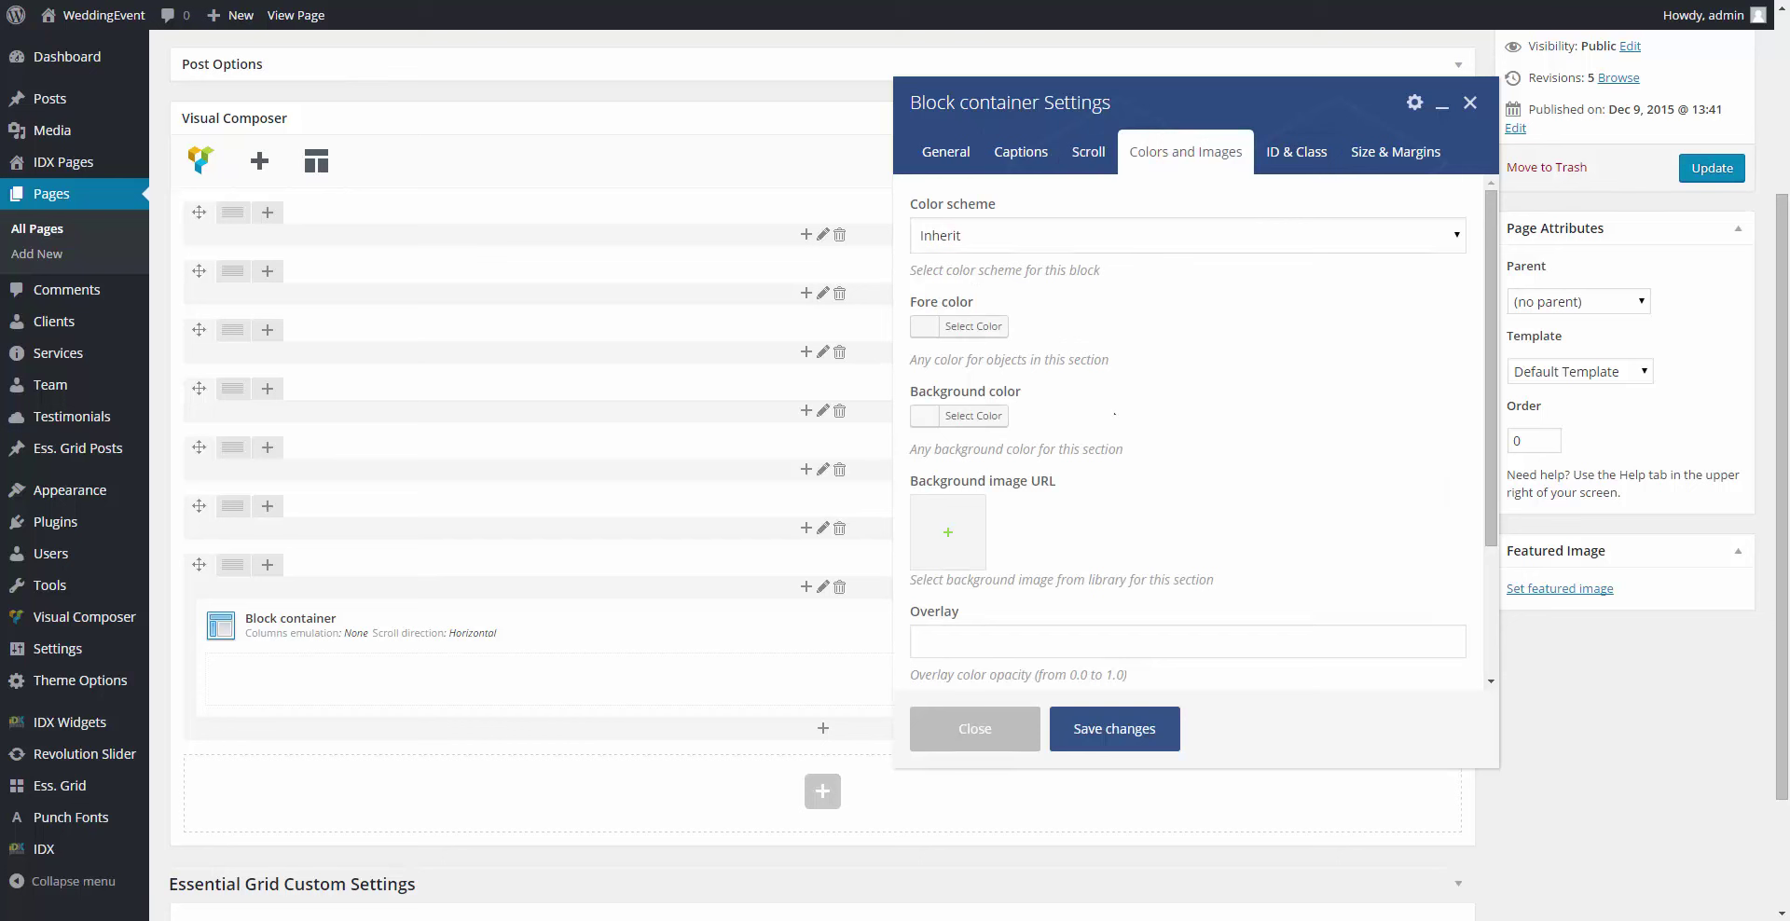
pyautogui.scroll(-2, 1115, 413)
pyautogui.click(1296, 157)
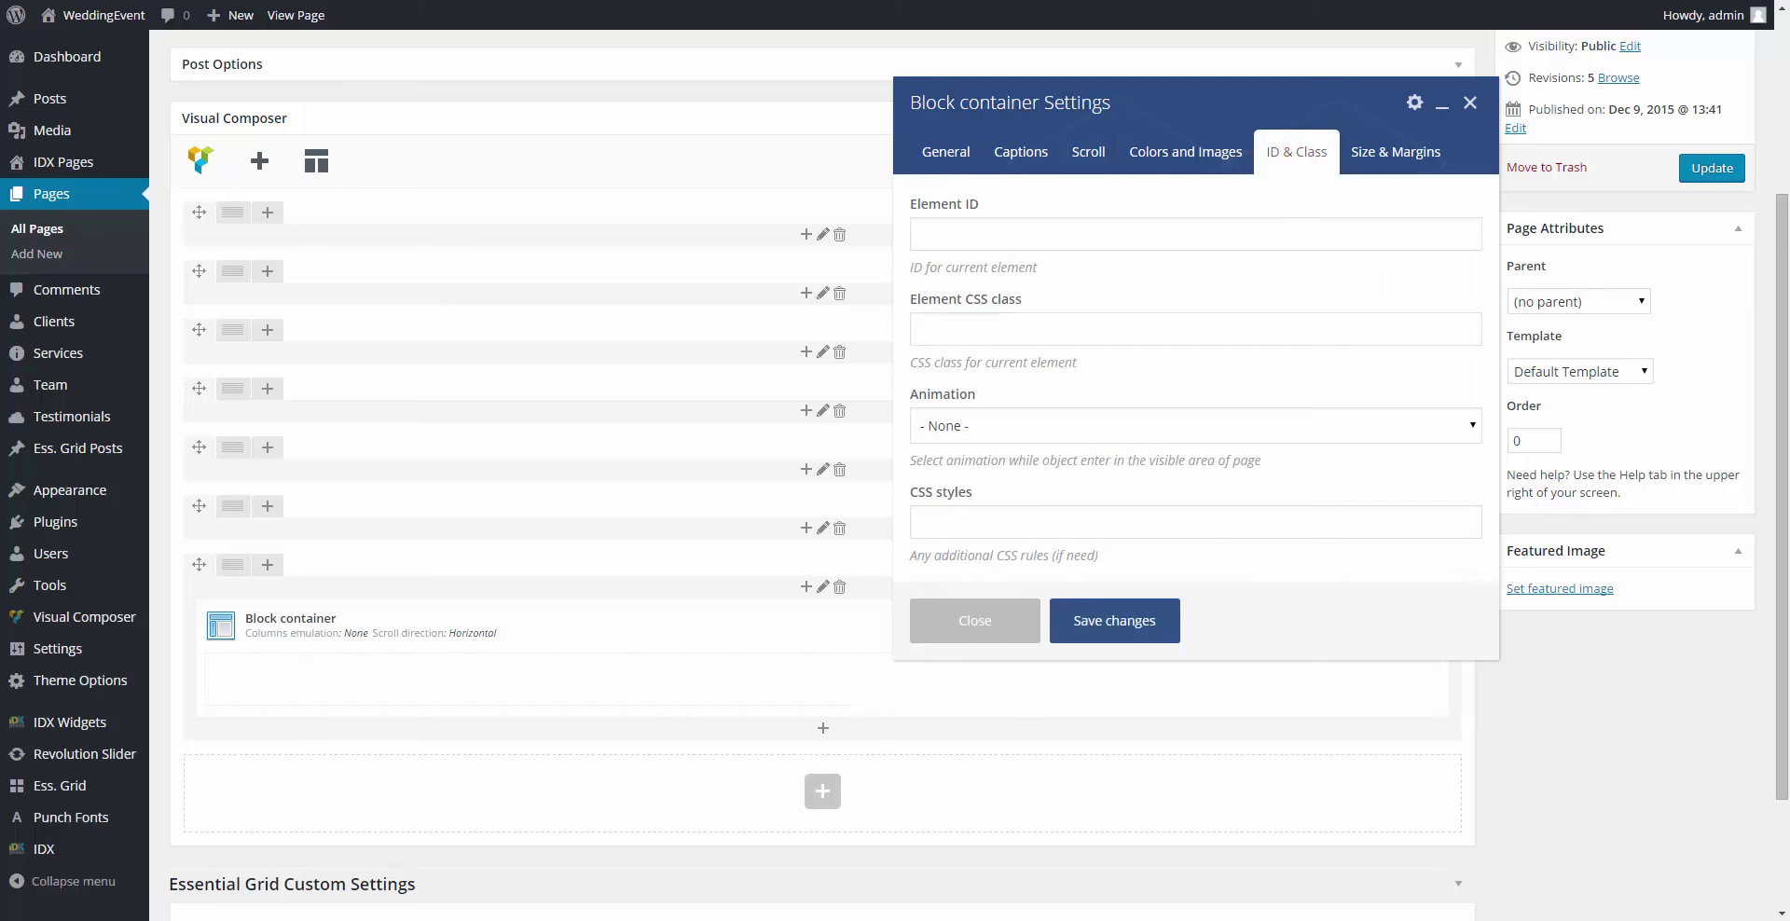
pyautogui.click(1200, 317)
pyautogui.write('accent1')
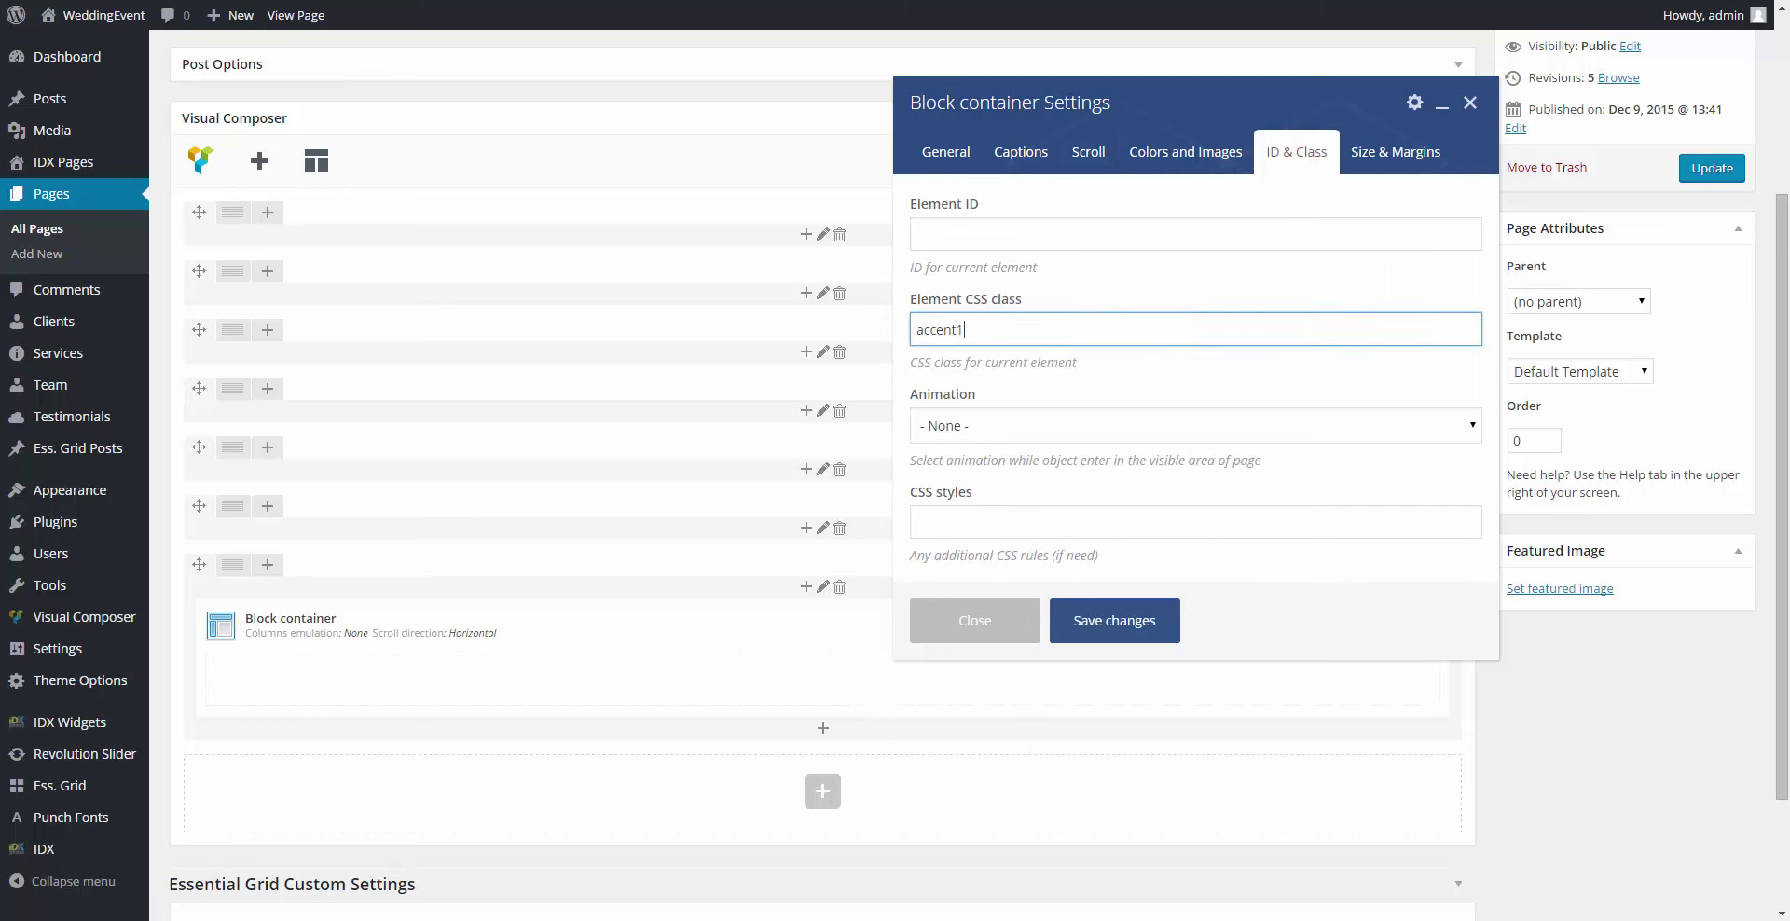
pyautogui.write('_image')
pyautogui.click(1402, 152)
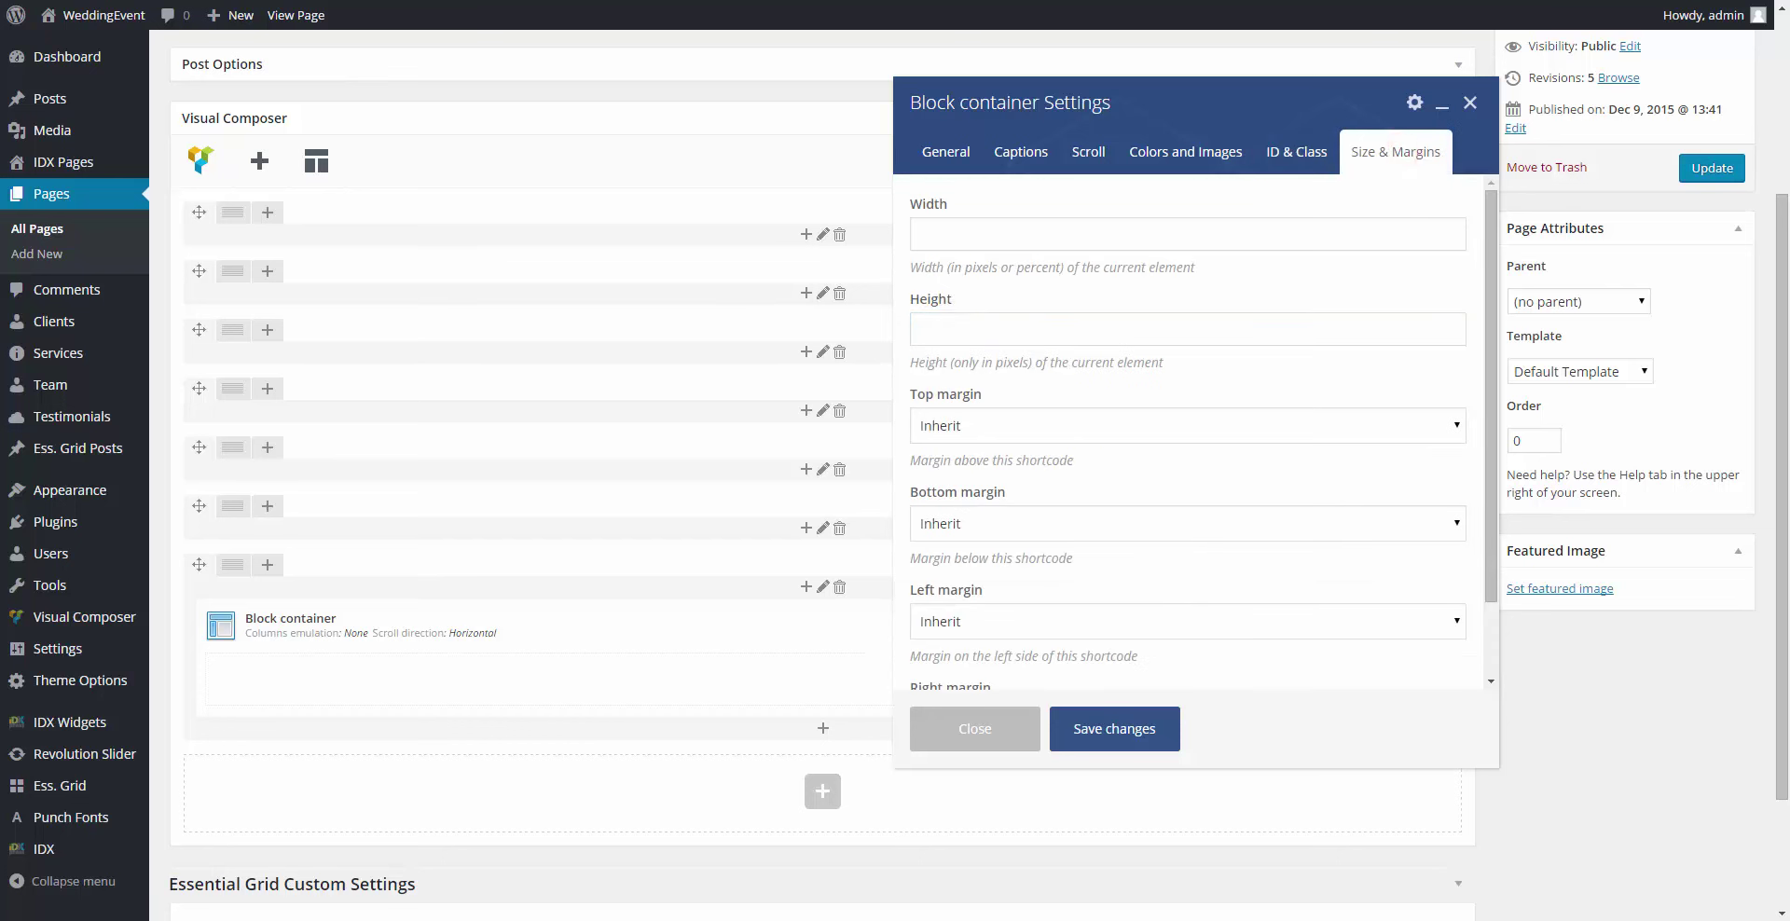
pyautogui.scroll(-2, 1240, 515)
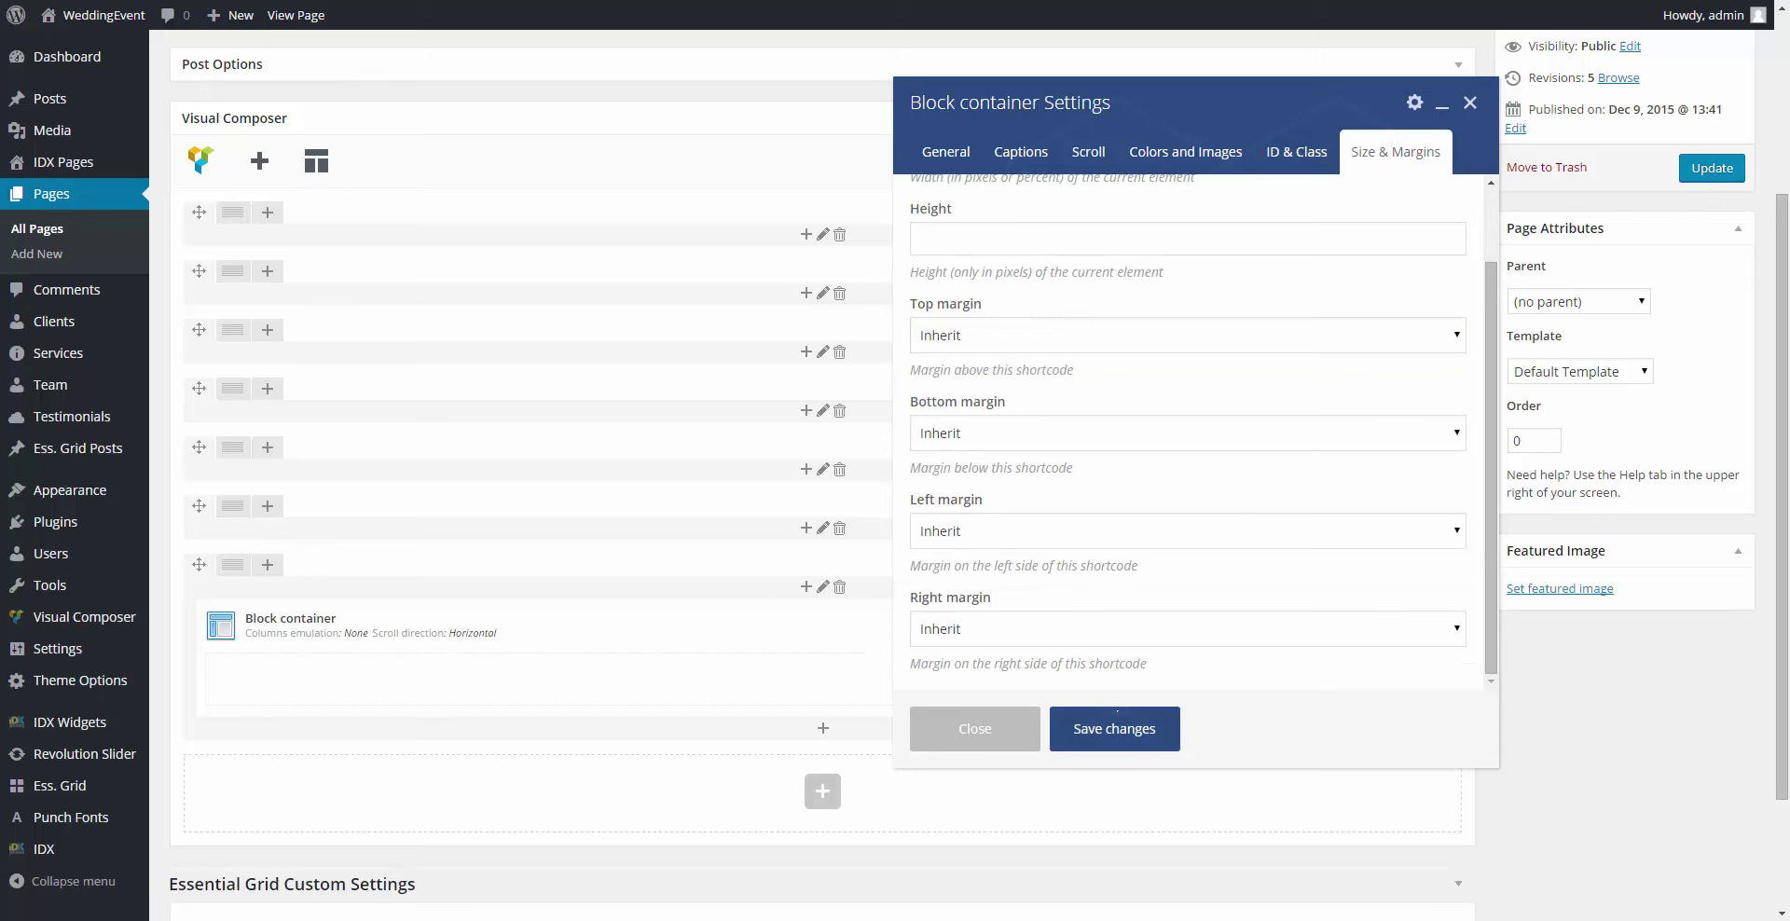
pyautogui.click(1117, 713)
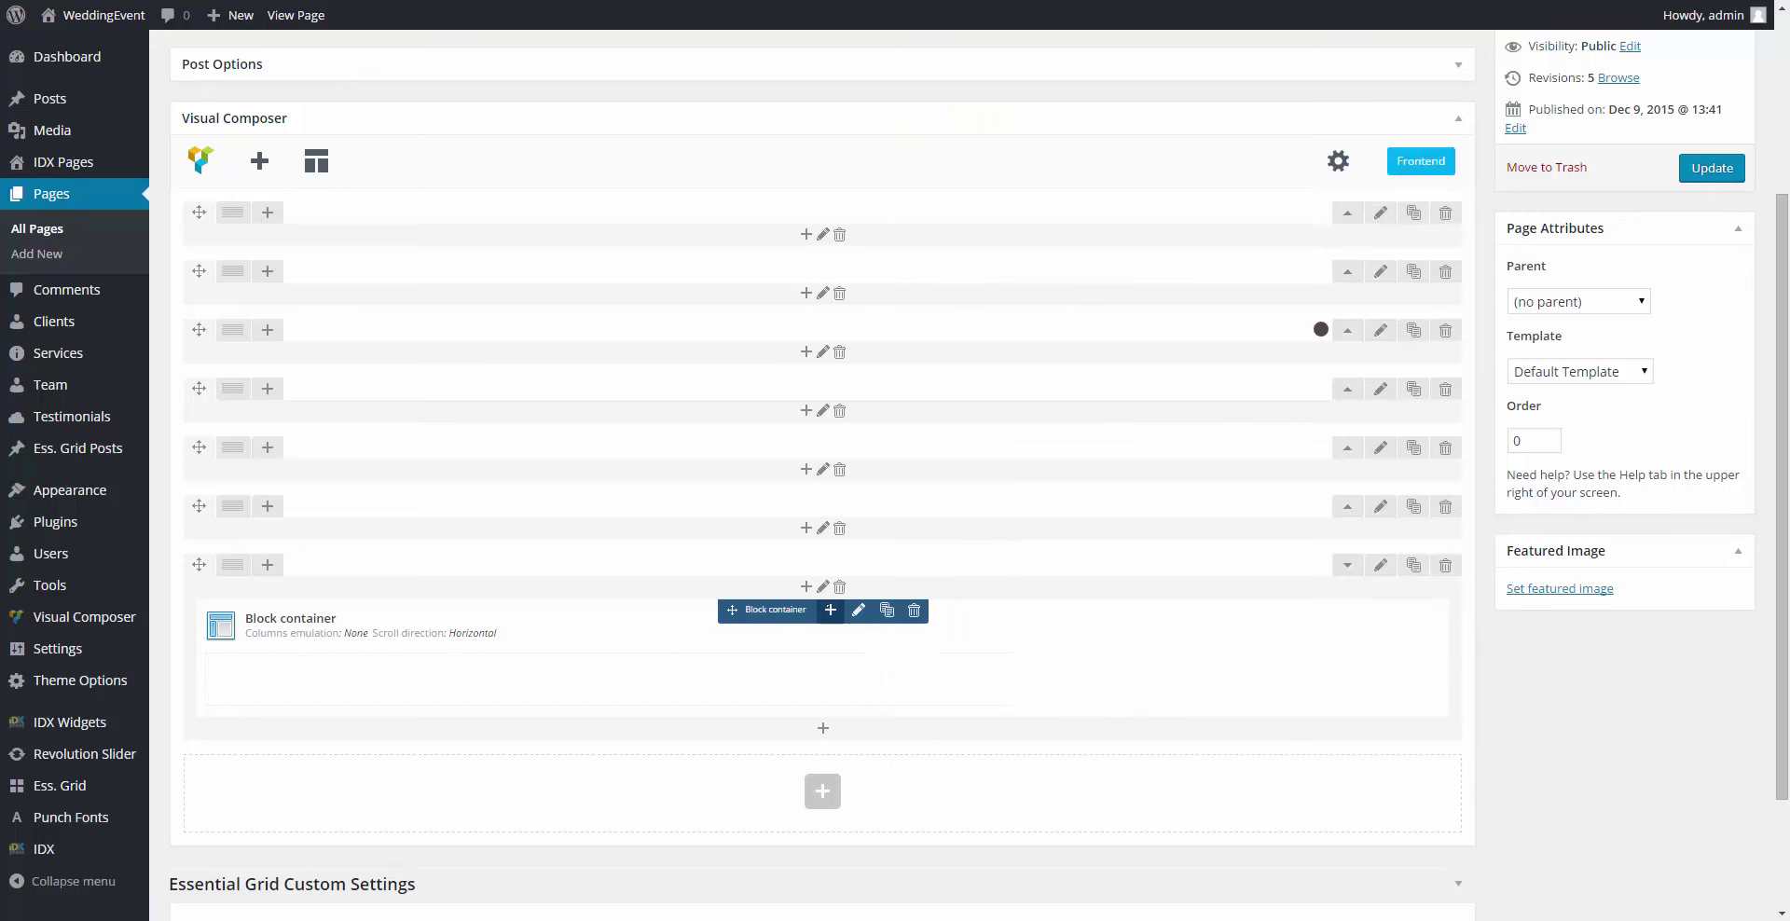
# Step: Add a Content block inside the new Block container and save it with its default settings
pyautogui.click(830, 610)
pyautogui.write('con')
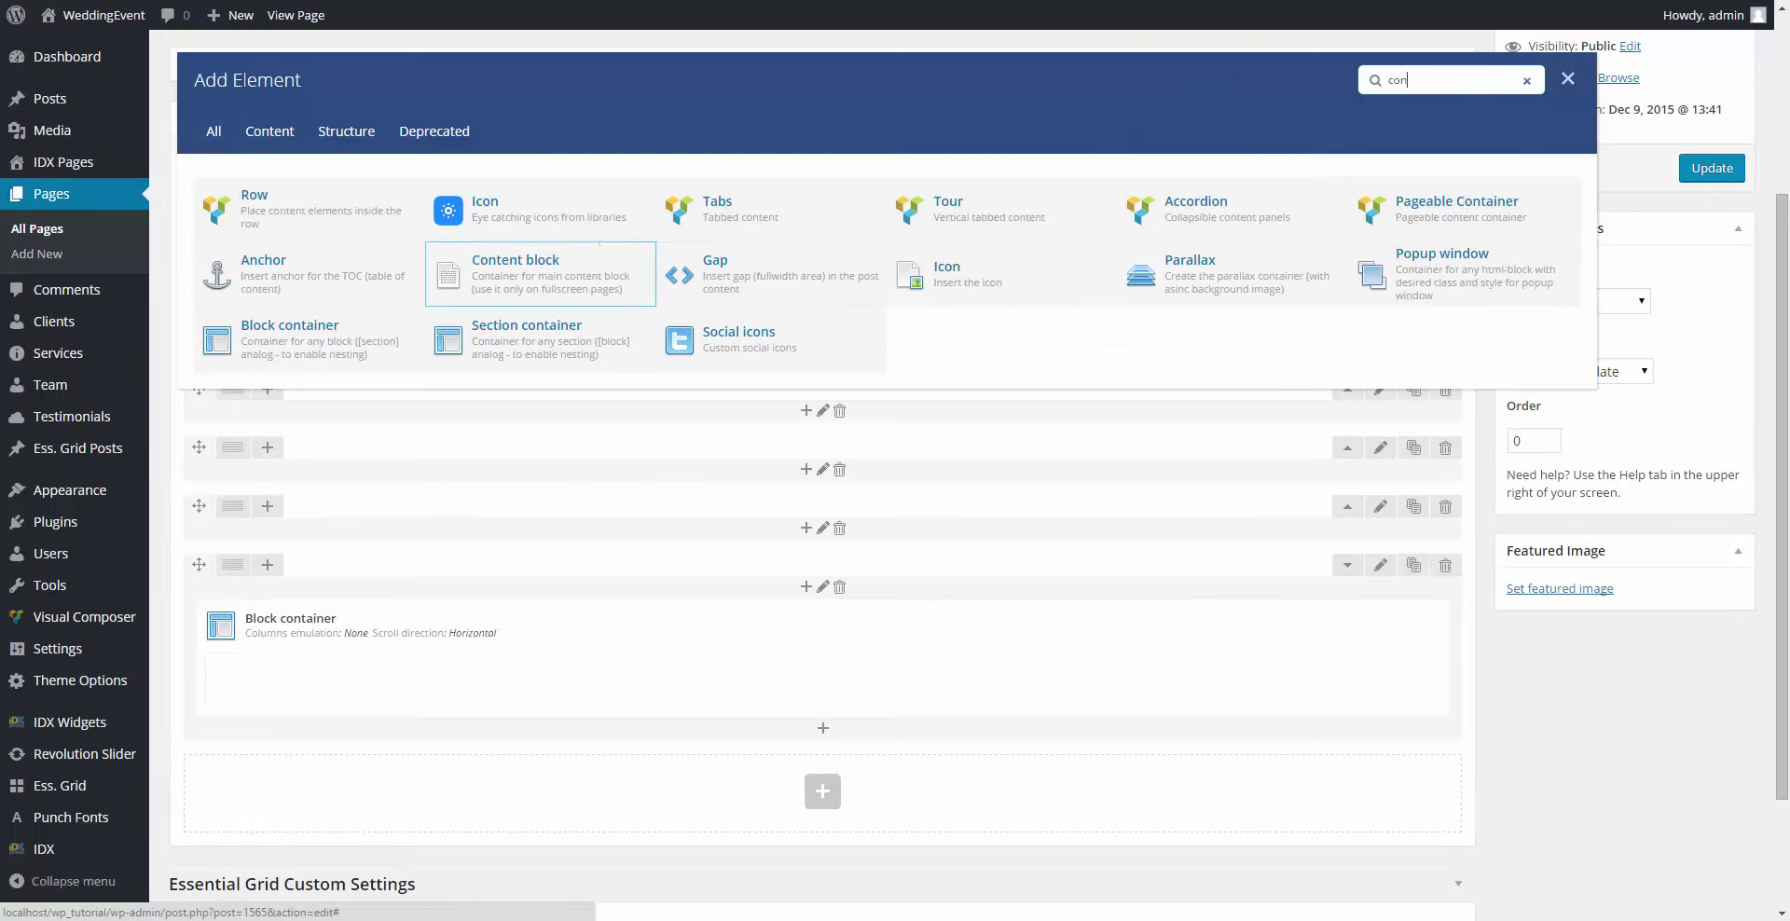
pyautogui.click(545, 263)
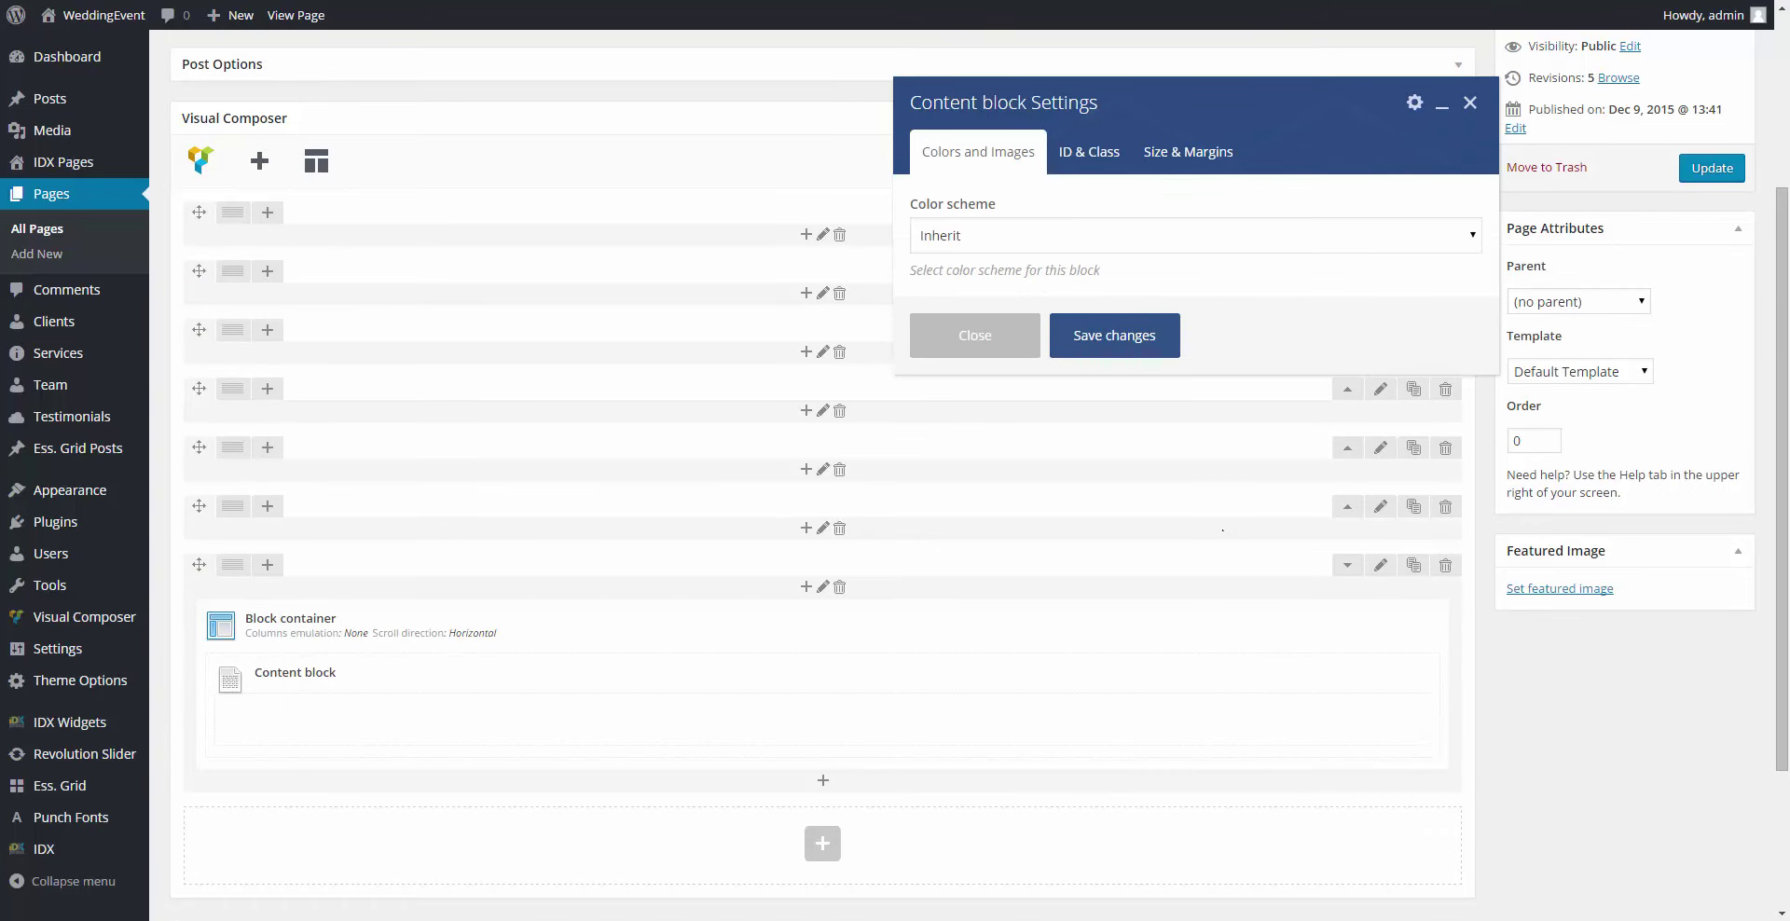
pyautogui.click(1086, 149)
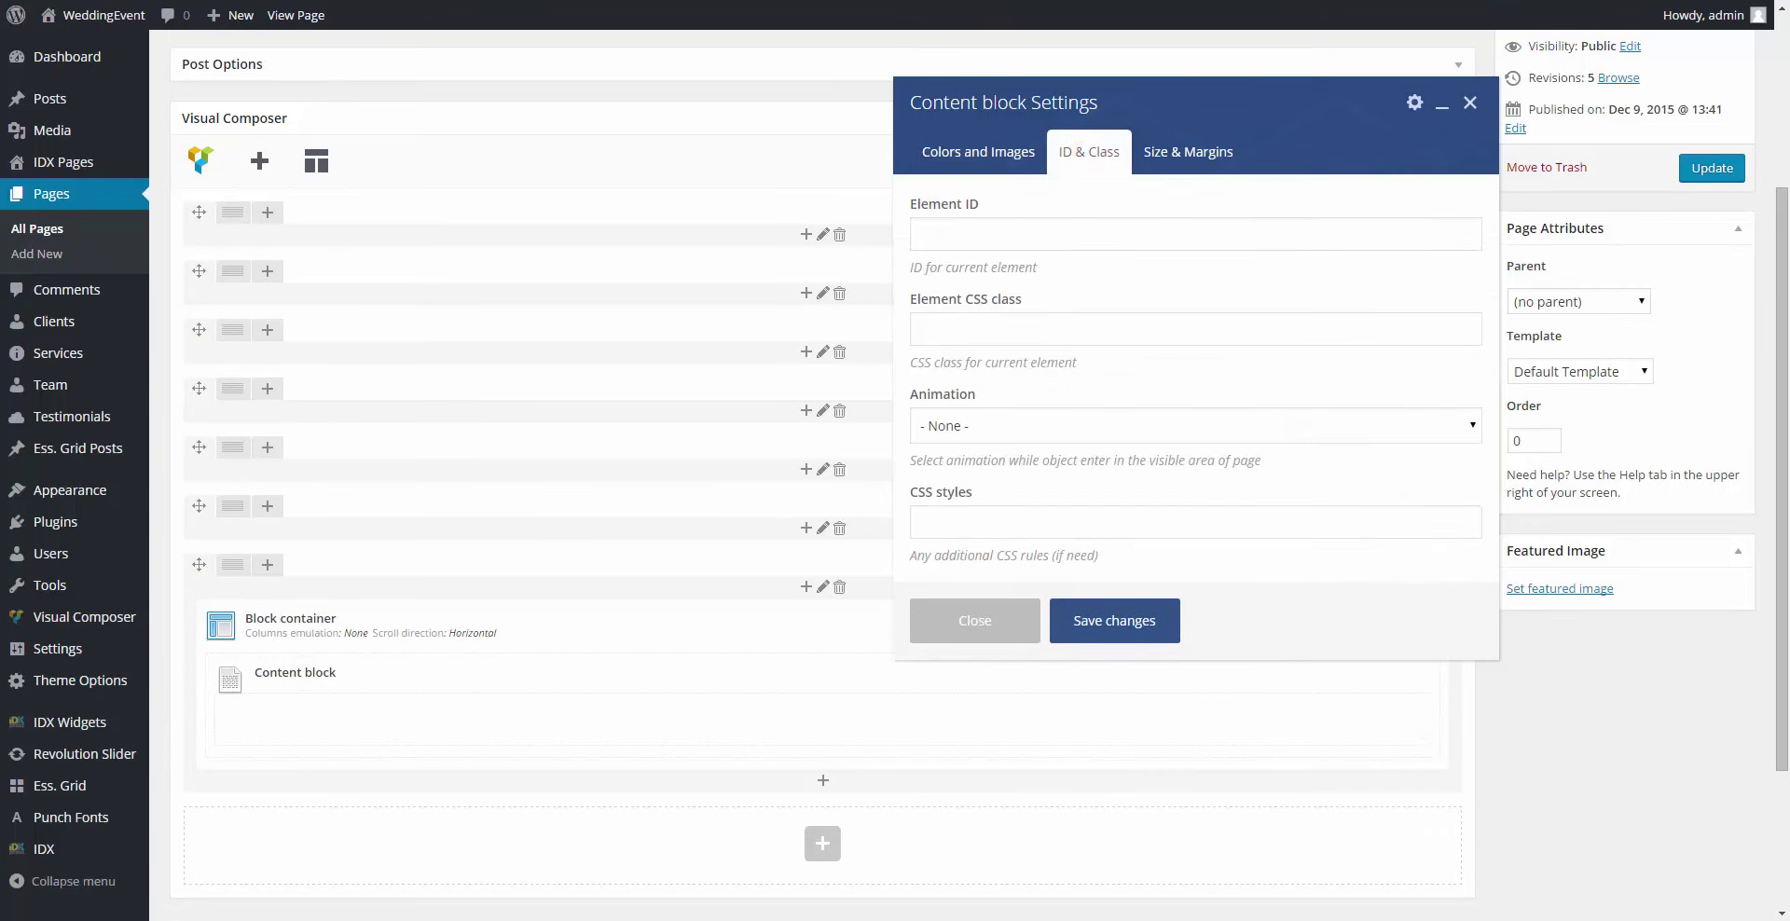
pyautogui.click(1193, 154)
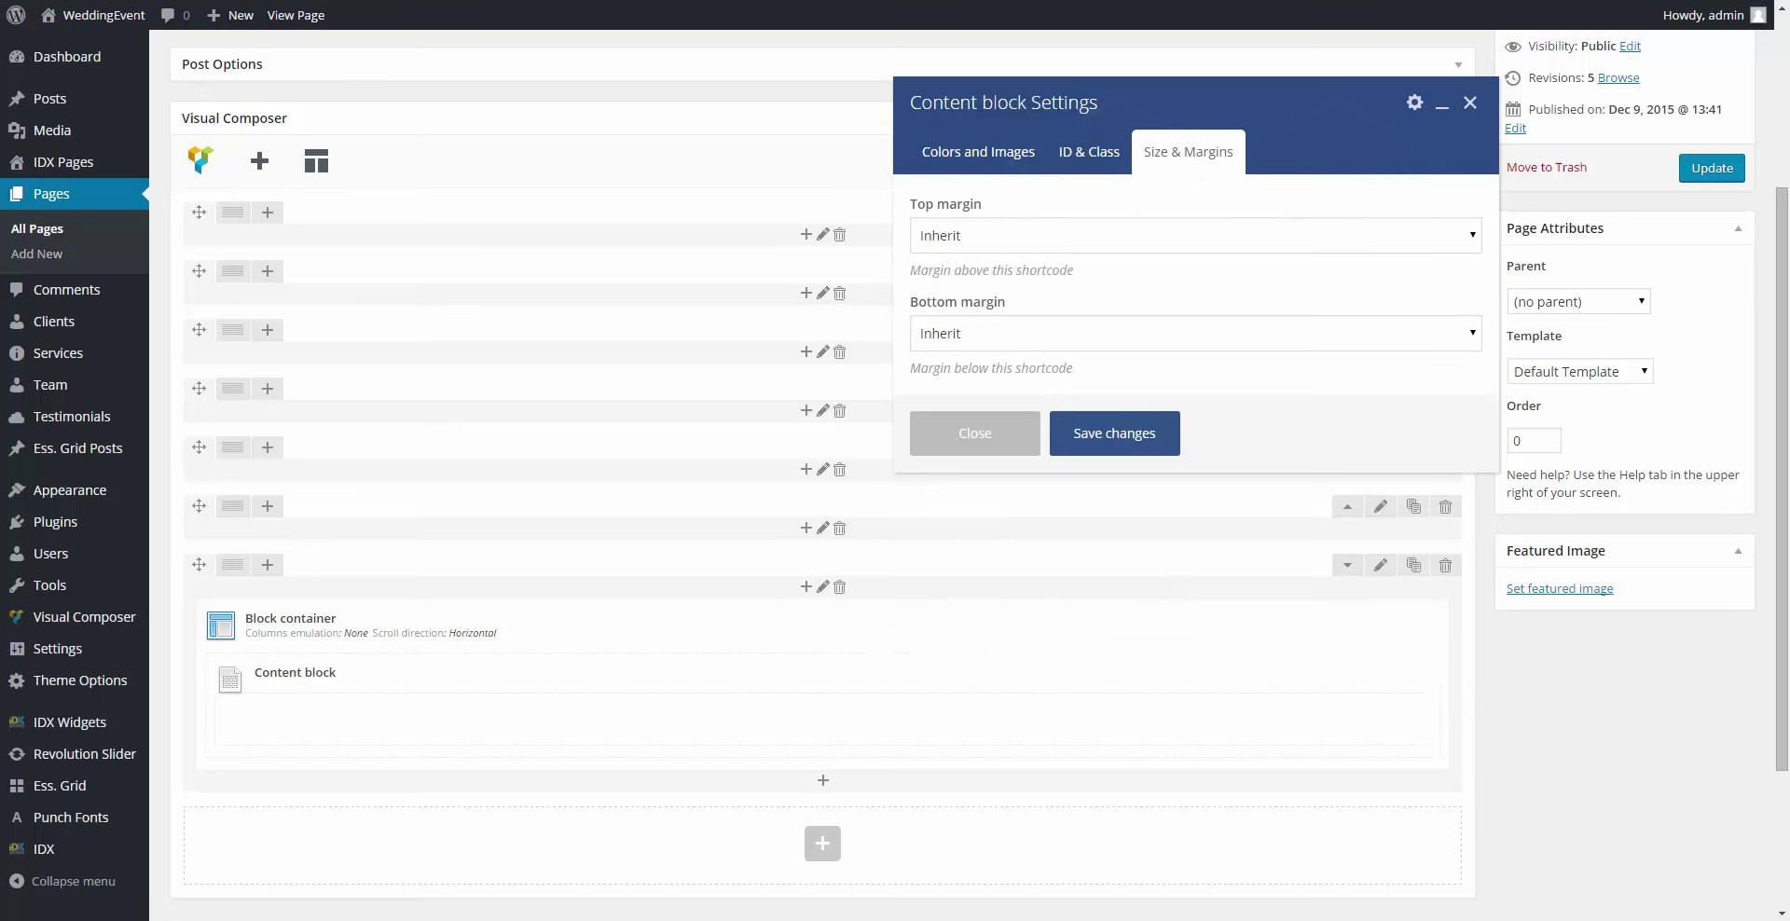
pyautogui.click(1111, 433)
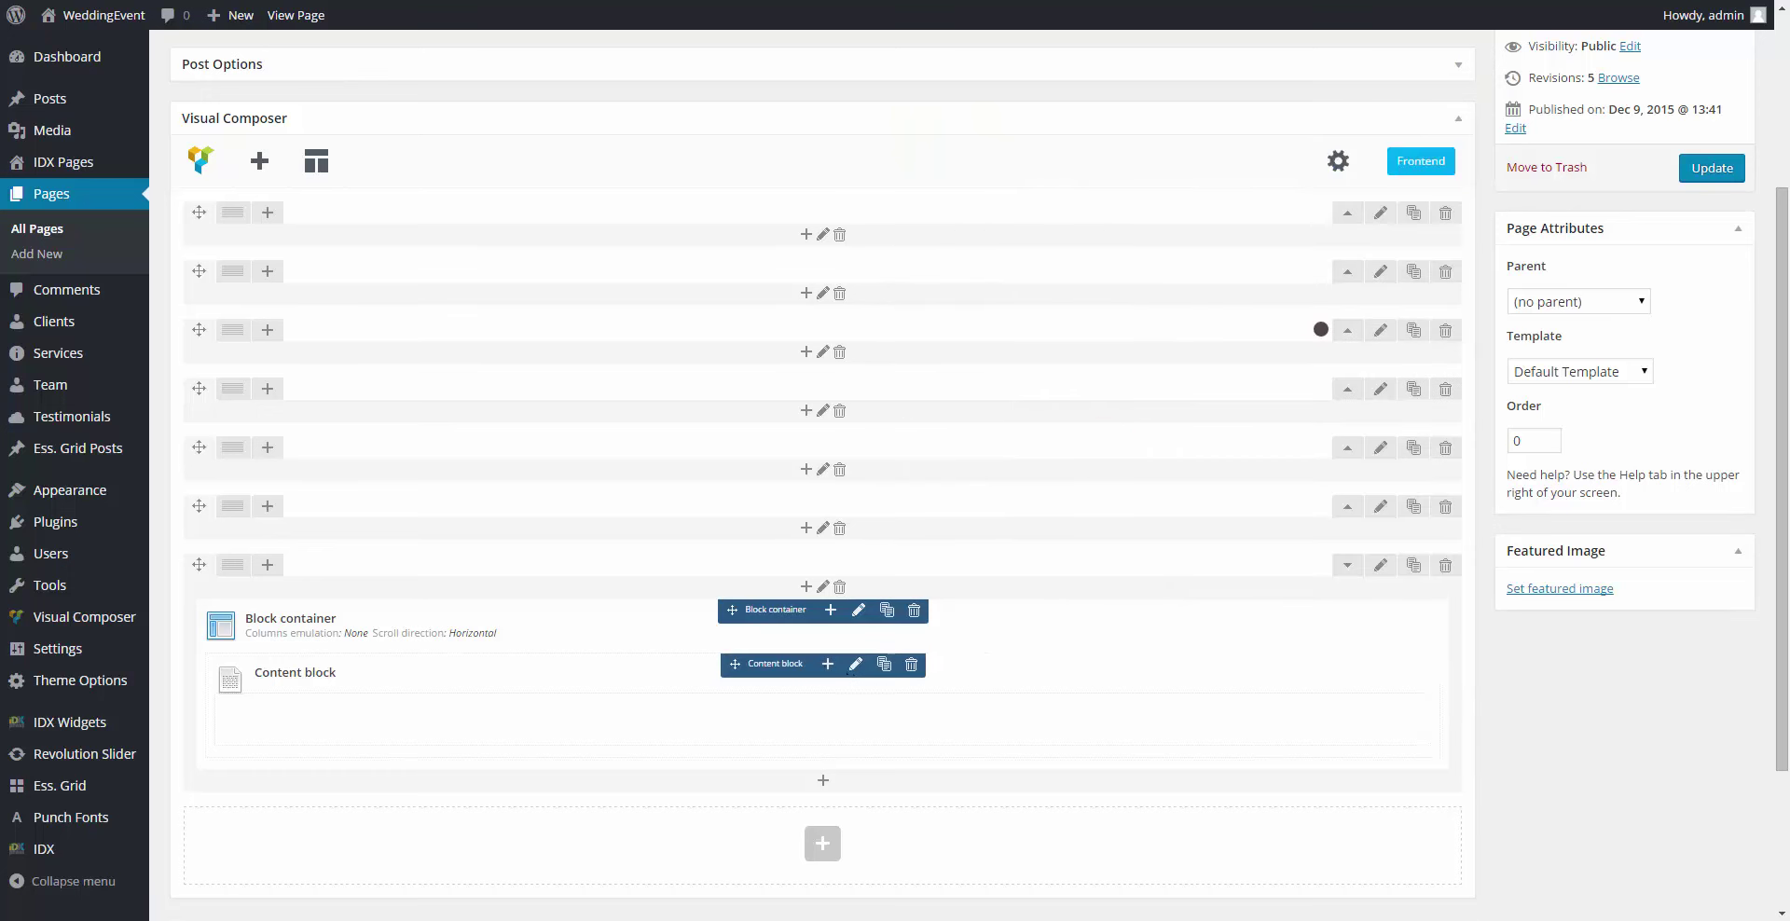
# Step: Add a Columns element inside the Content block and set its columns count to 3
pyautogui.click(823, 660)
pyautogui.write('col')
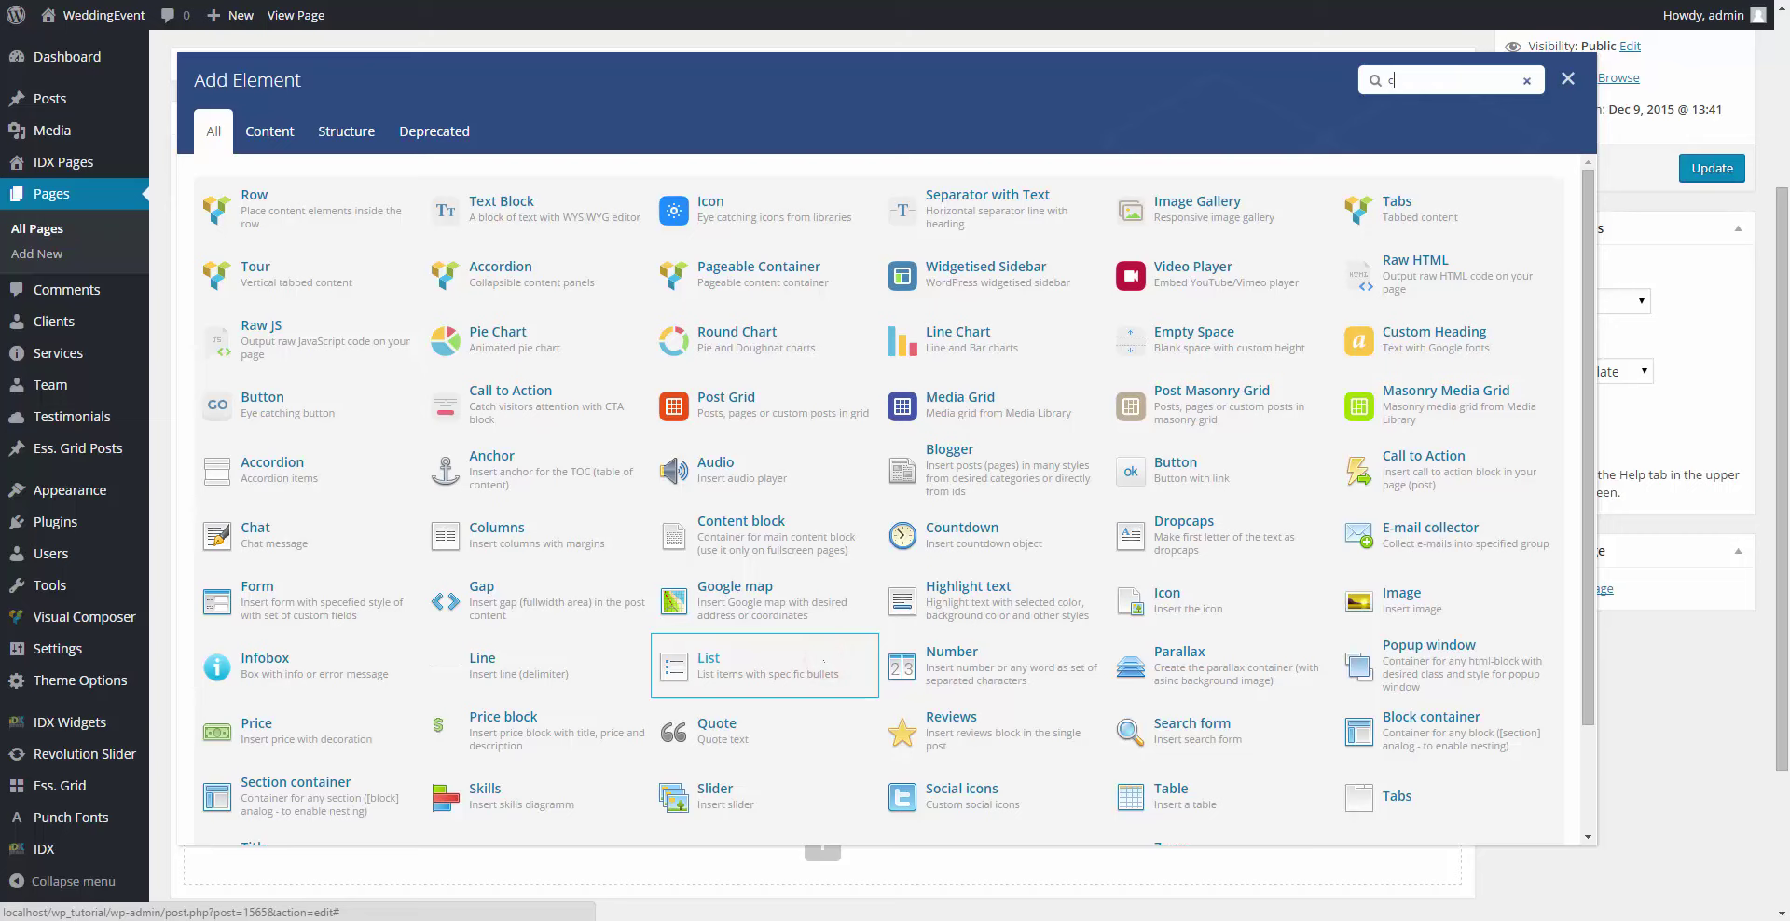
pyautogui.click(526, 224)
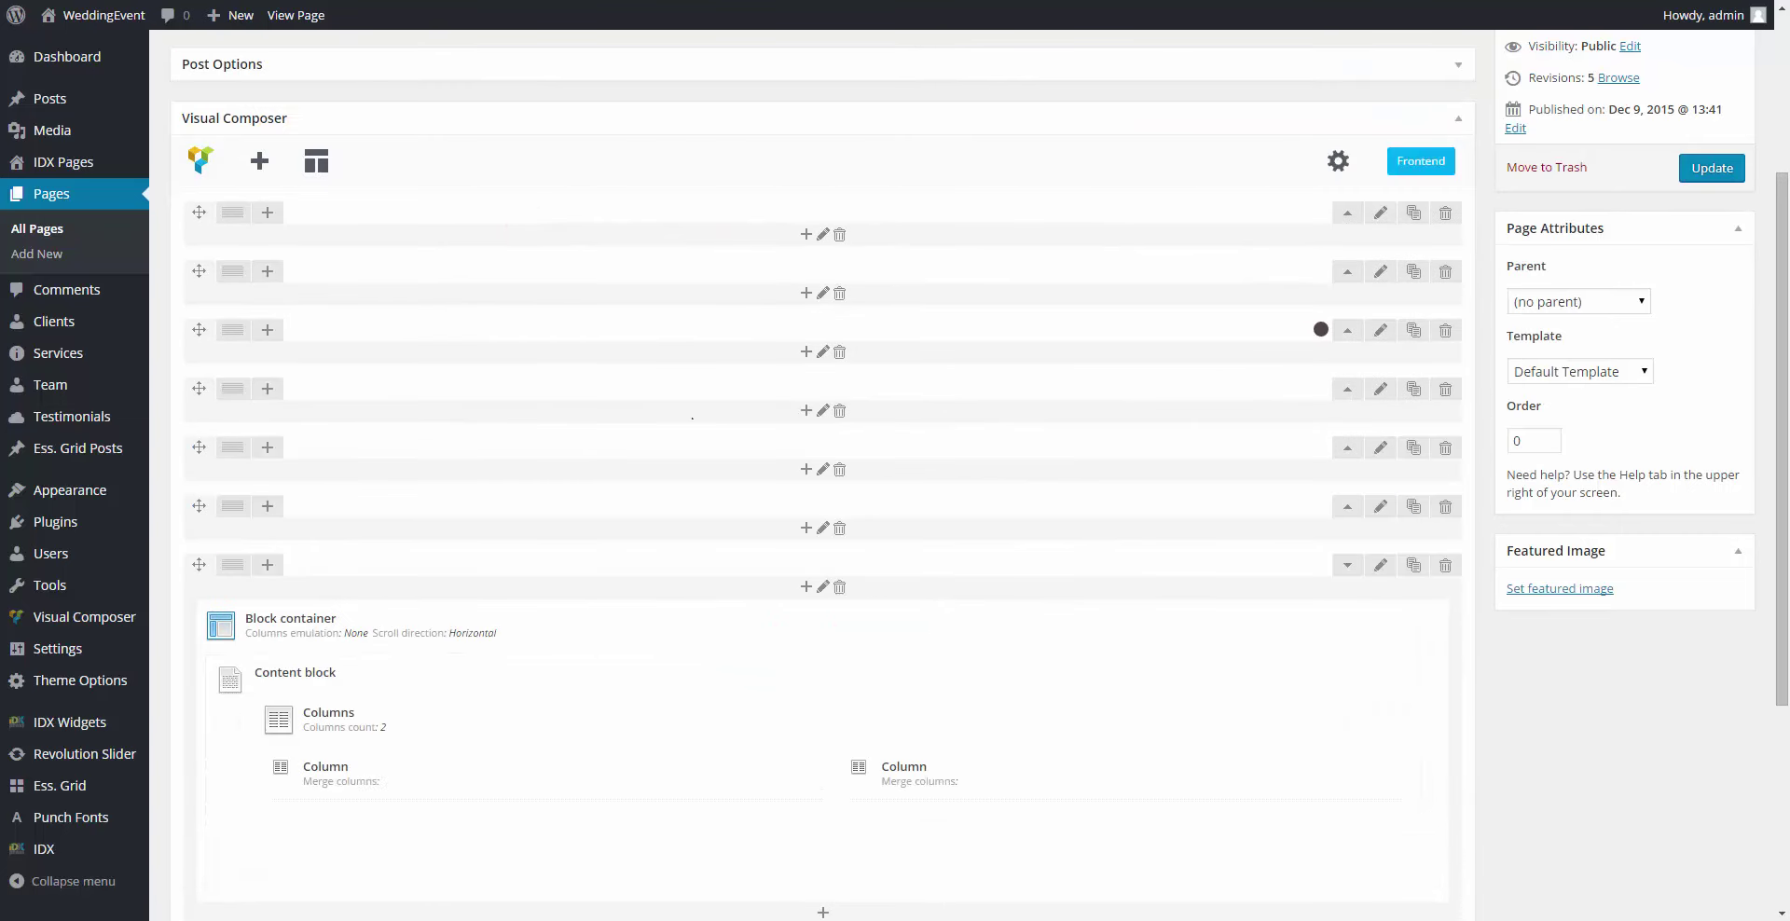
pyautogui.click(864, 704)
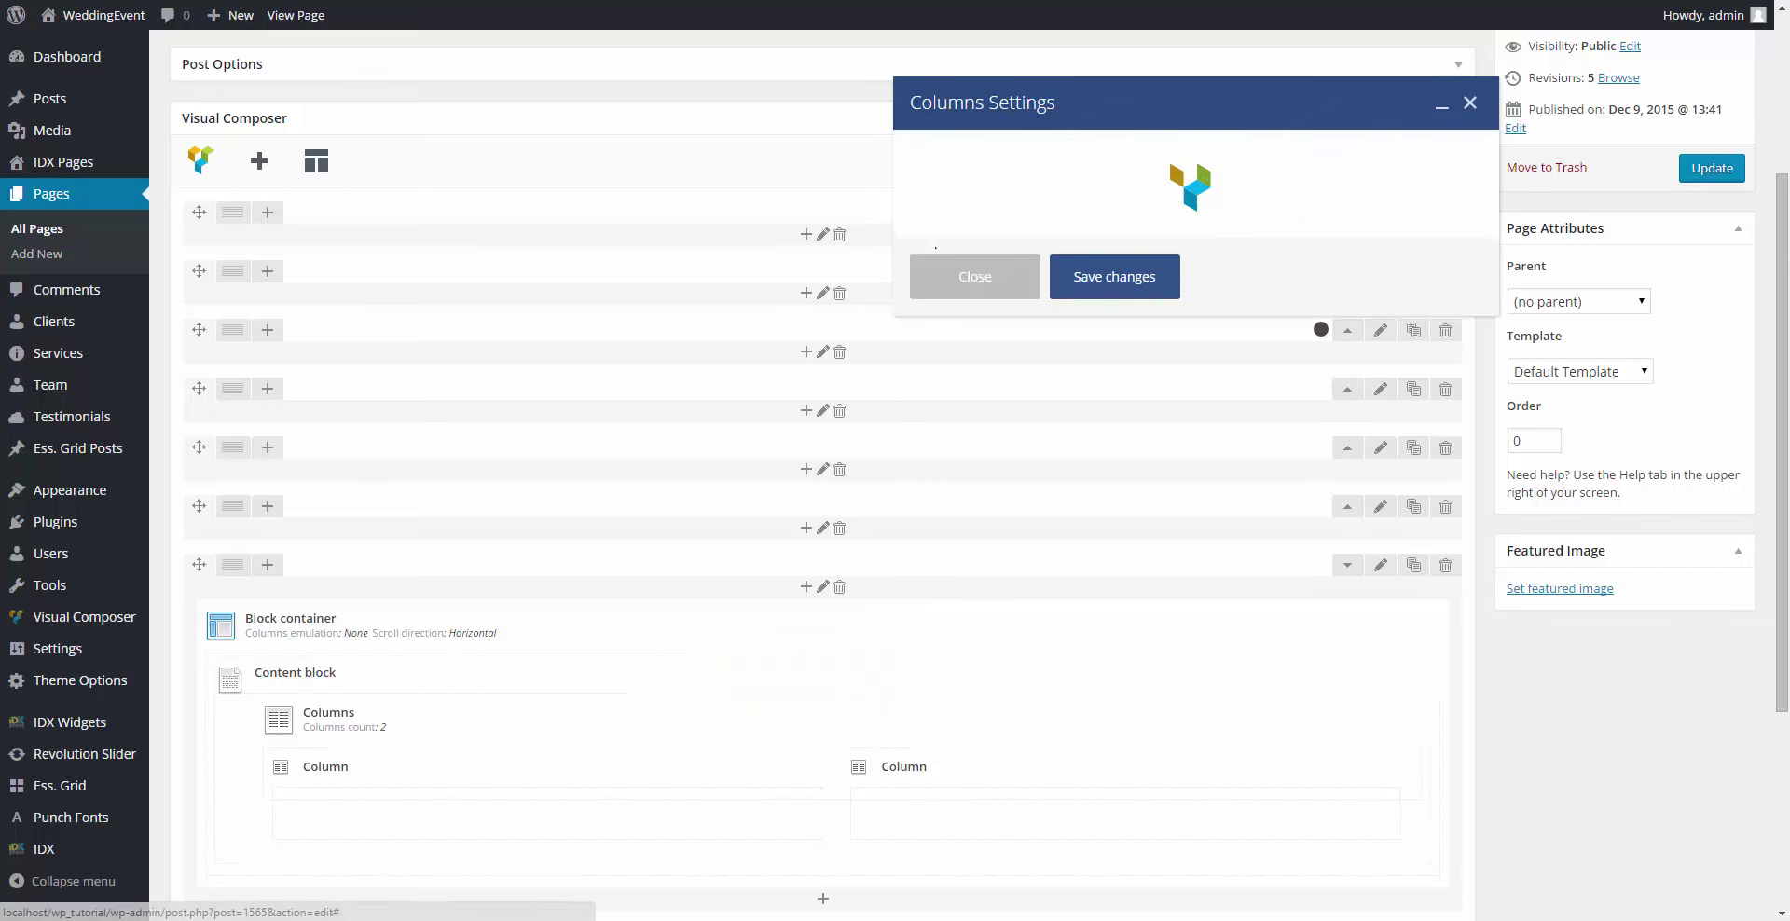
pyautogui.click(964, 233)
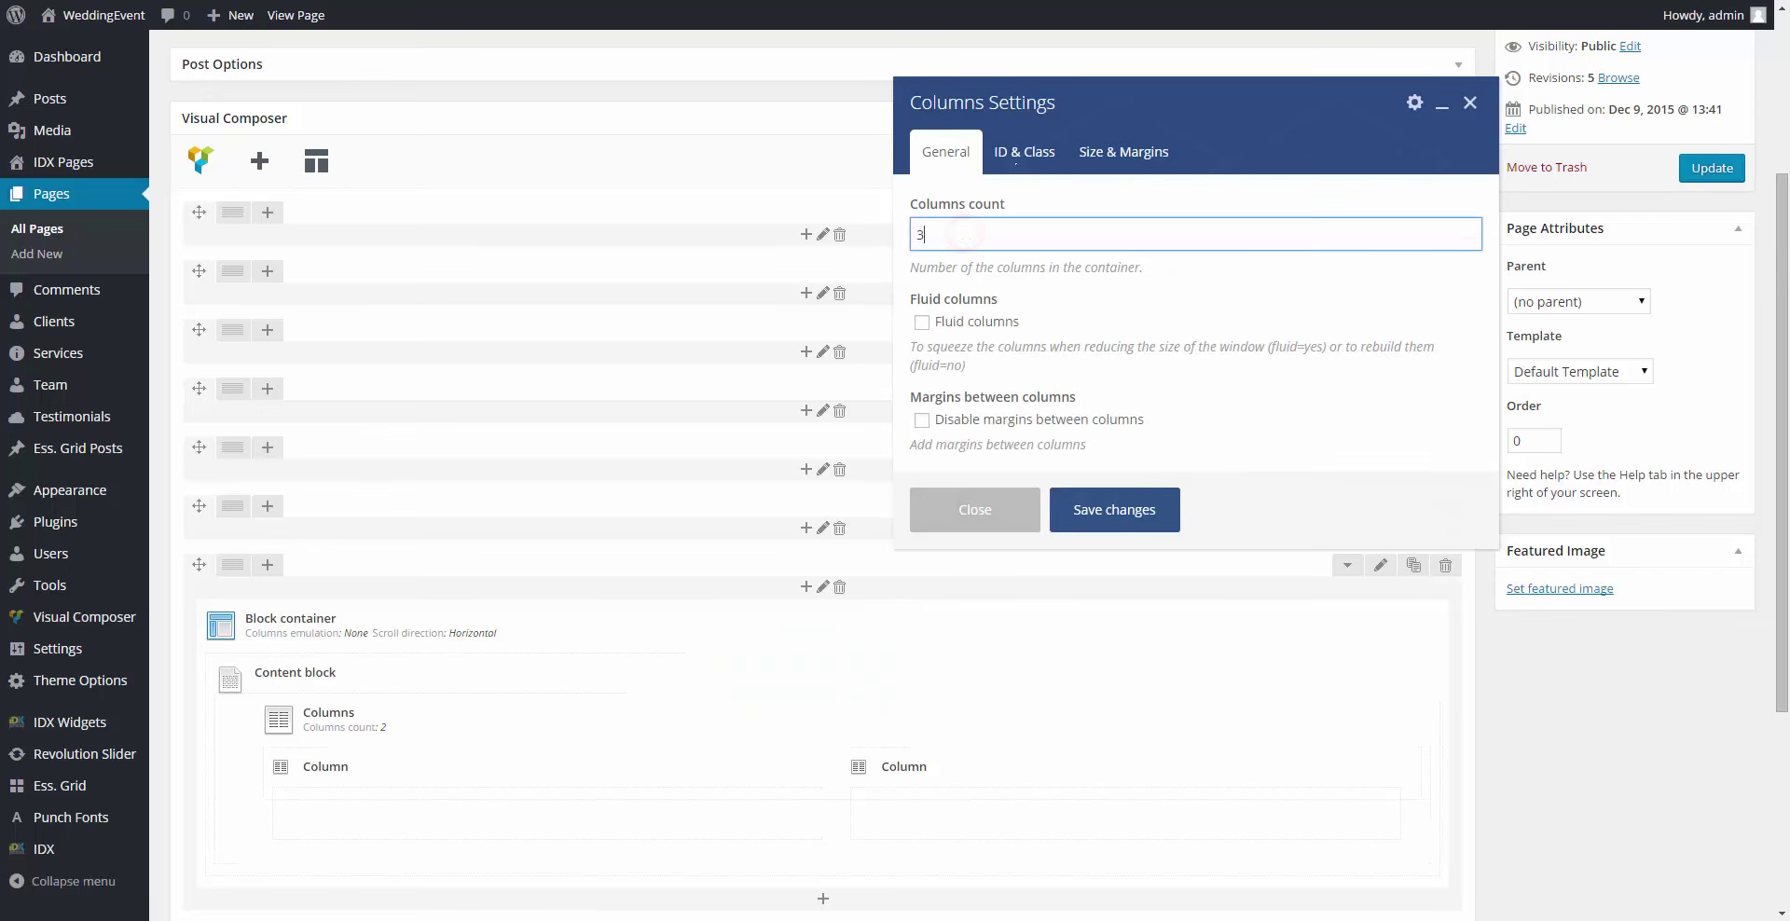
# Step: Set the Columns element's CSS class to "red_form"
pyautogui.click(1014, 152)
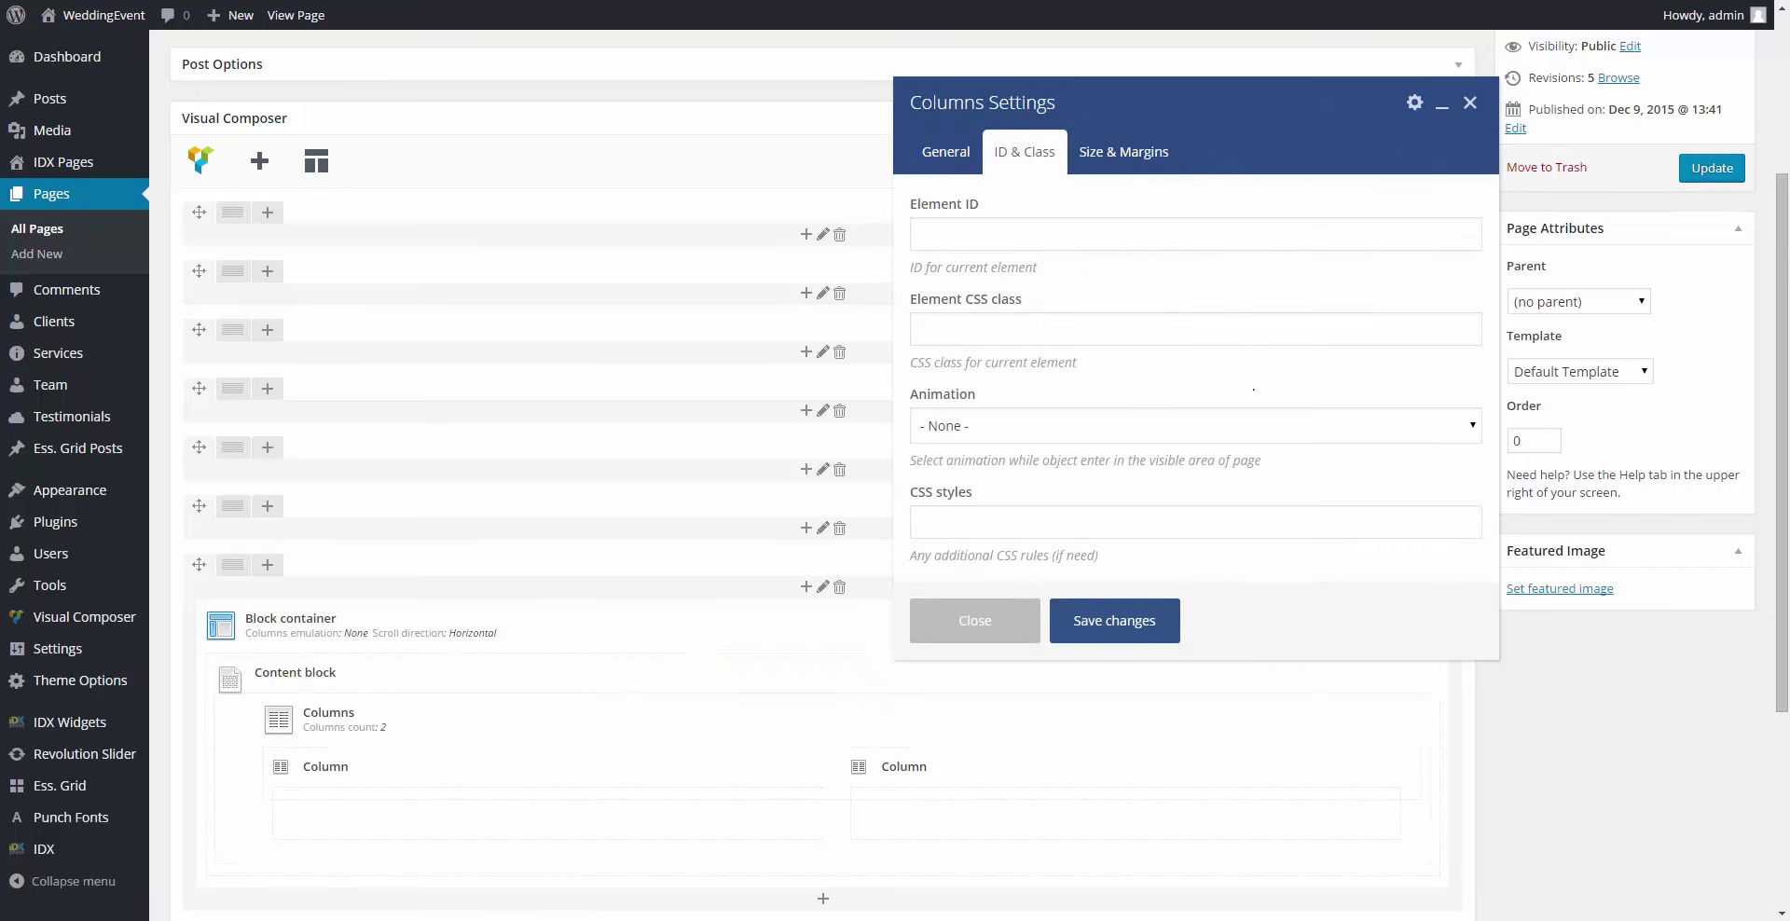
pyautogui.click(1154, 329)
pyautogui.write('red_')
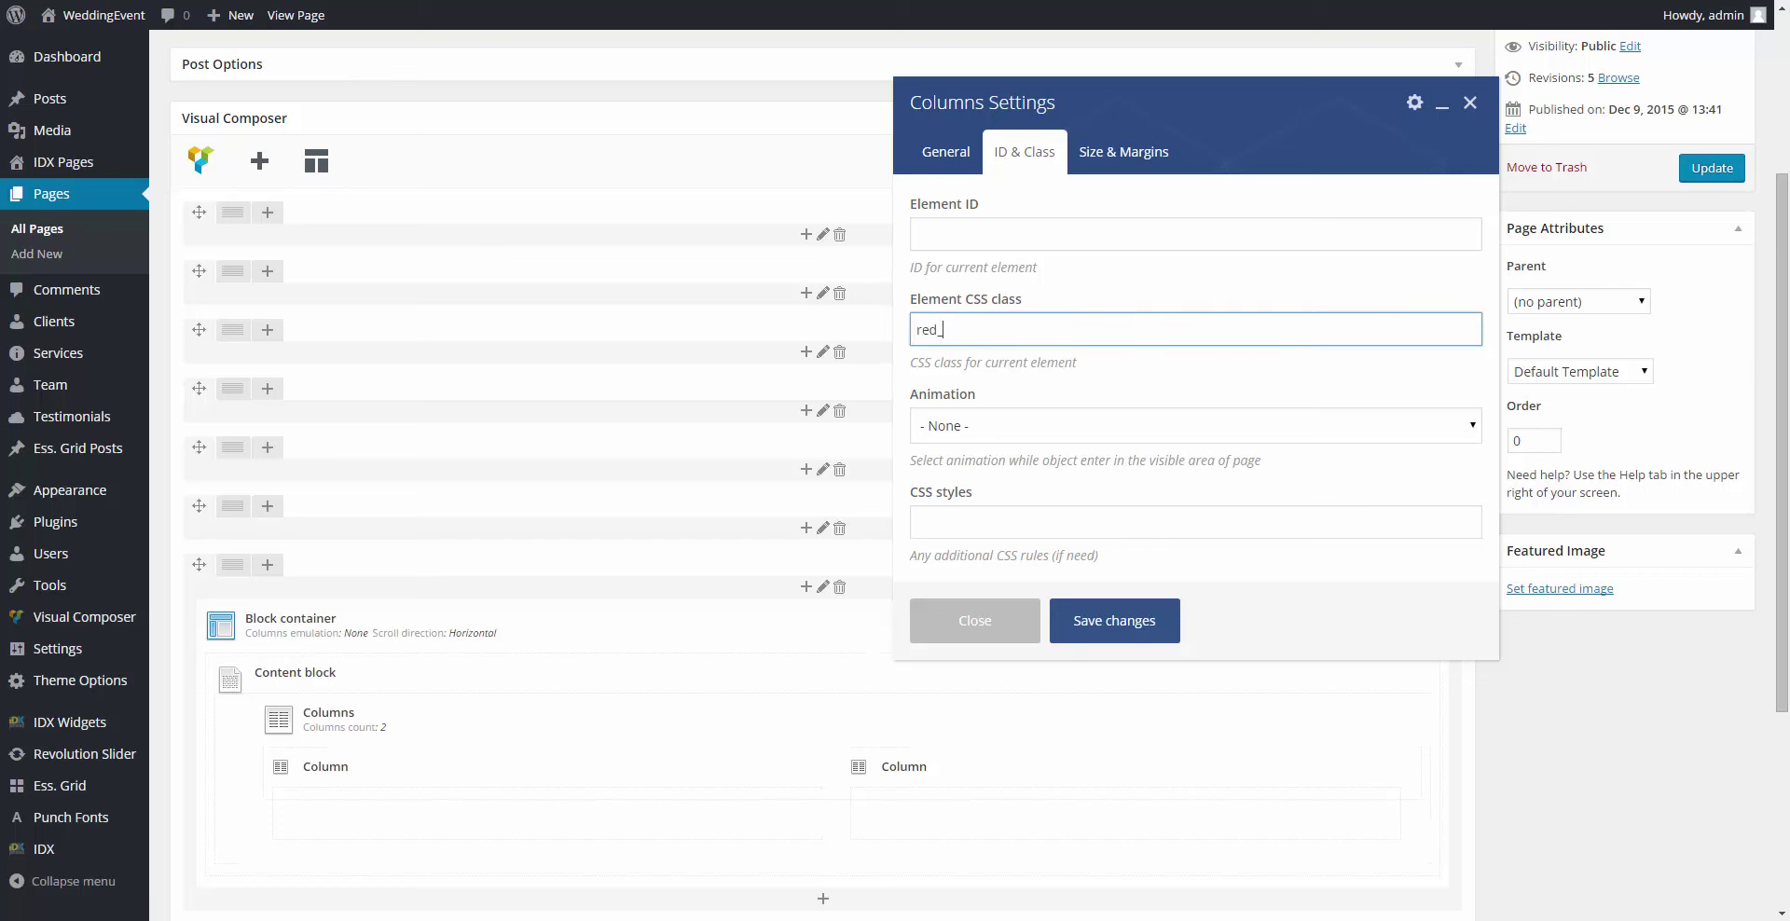
pyautogui.write('form')
# Step: Set the Columns element's top margin to Medium and save its settings
pyautogui.click(1116, 165)
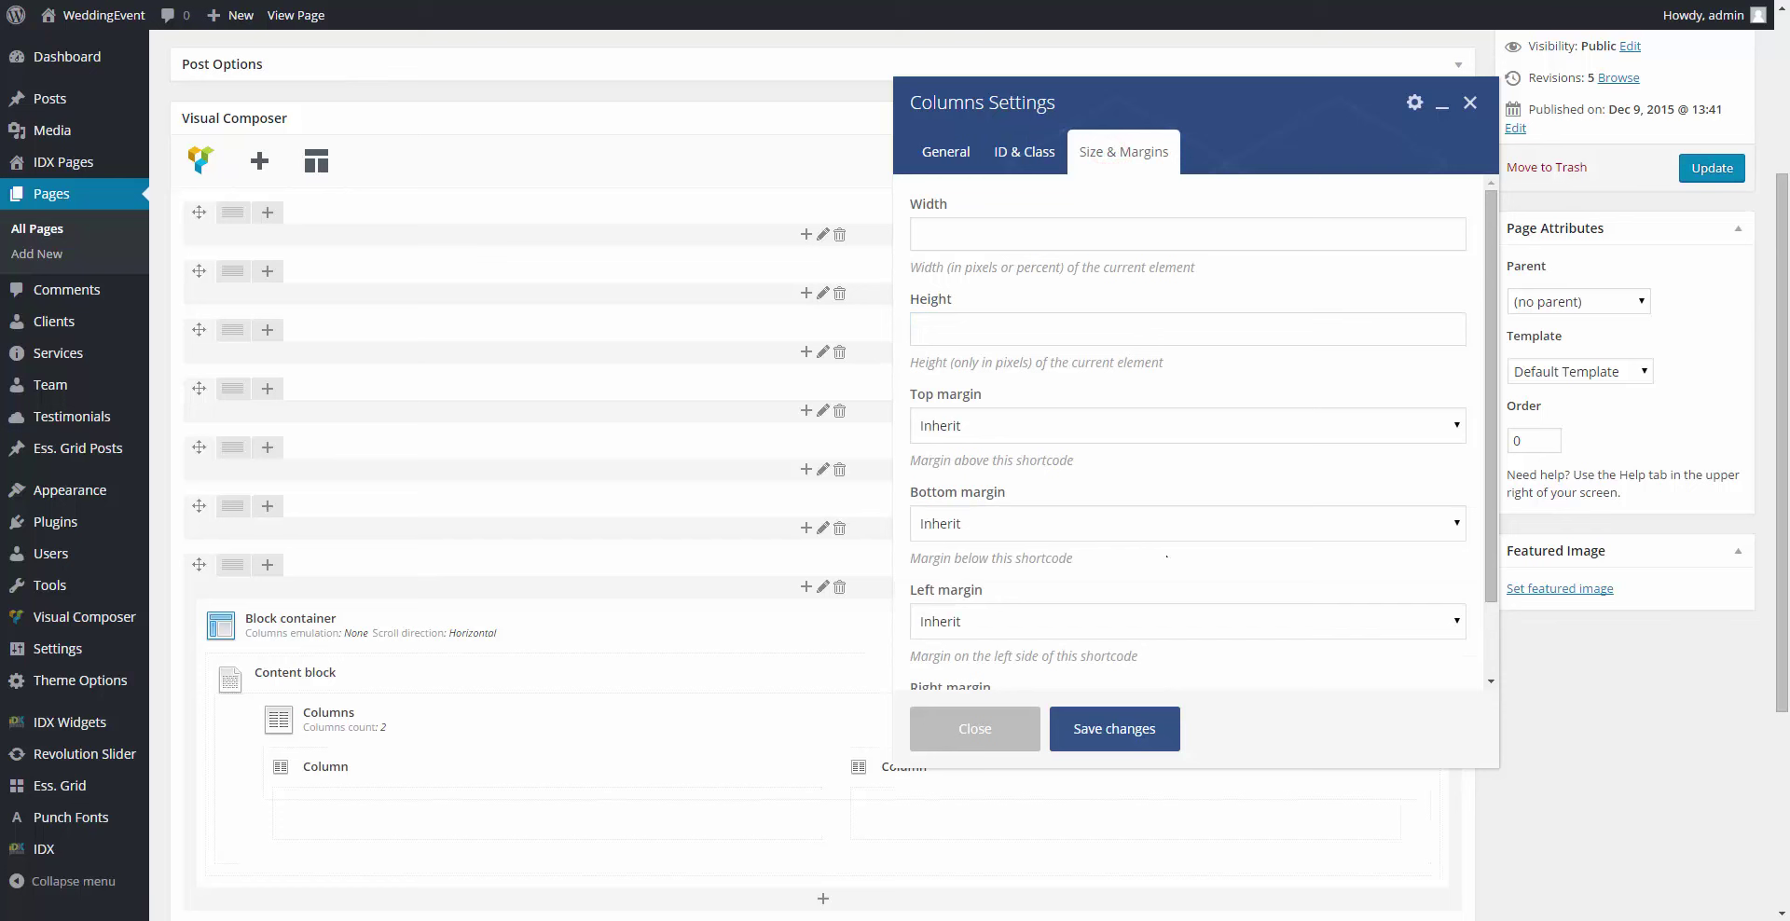
pyautogui.scroll(-1, 1166, 556)
pyautogui.click(976, 341)
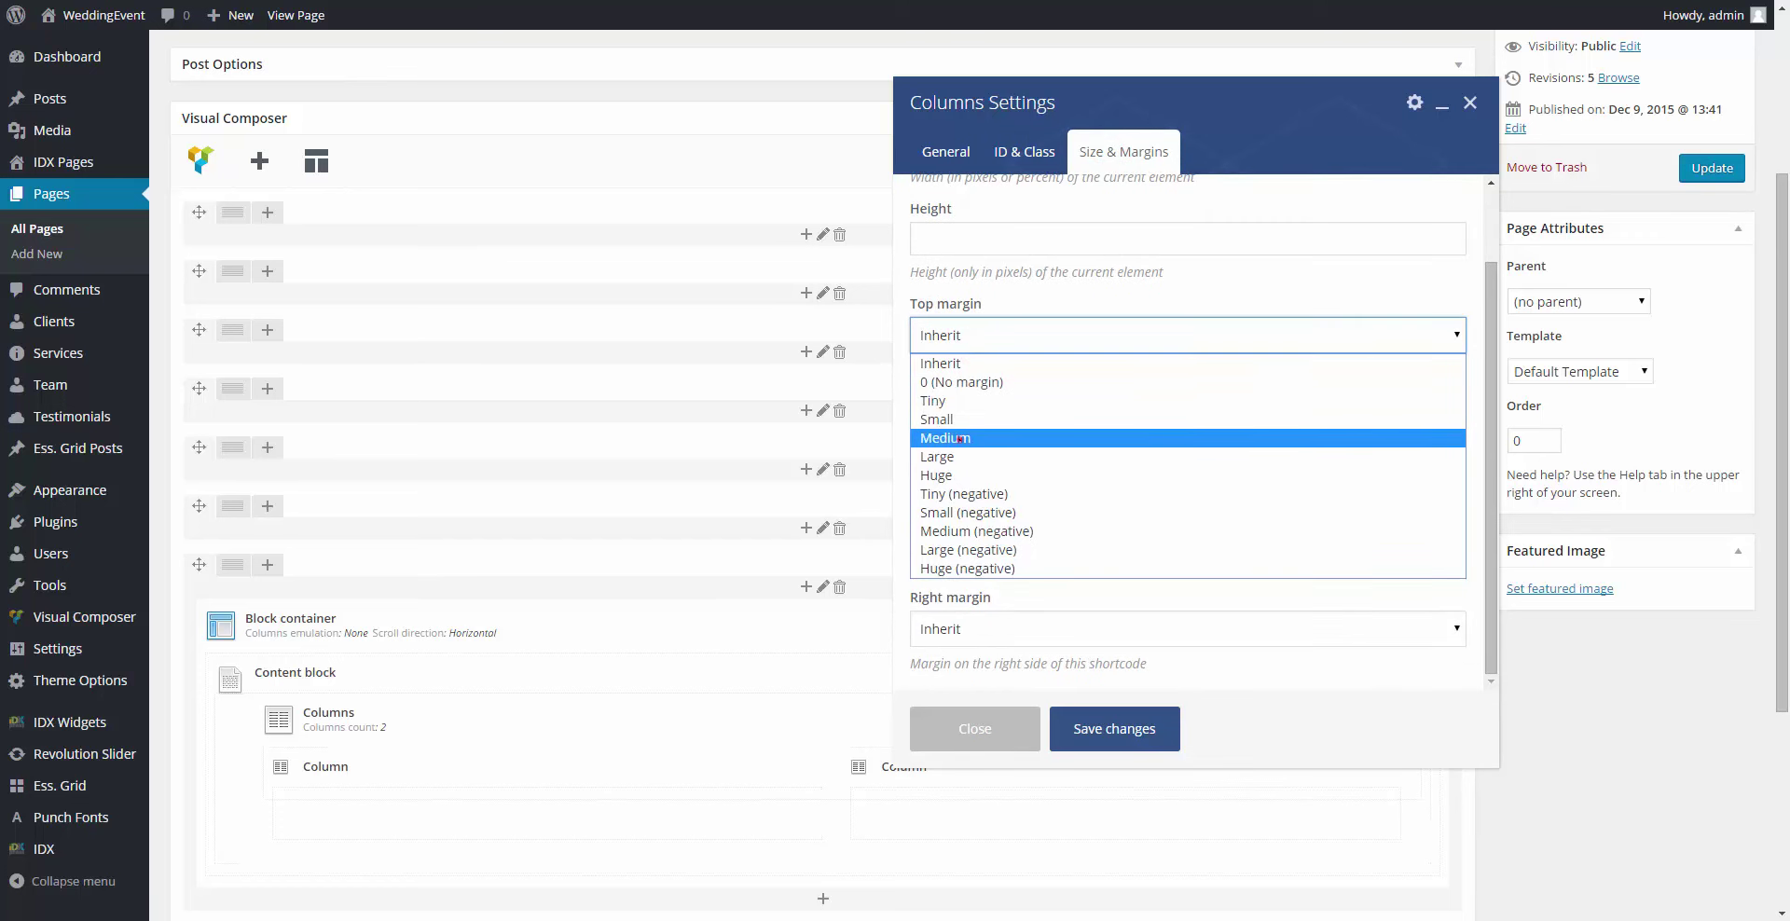
pyautogui.click(959, 438)
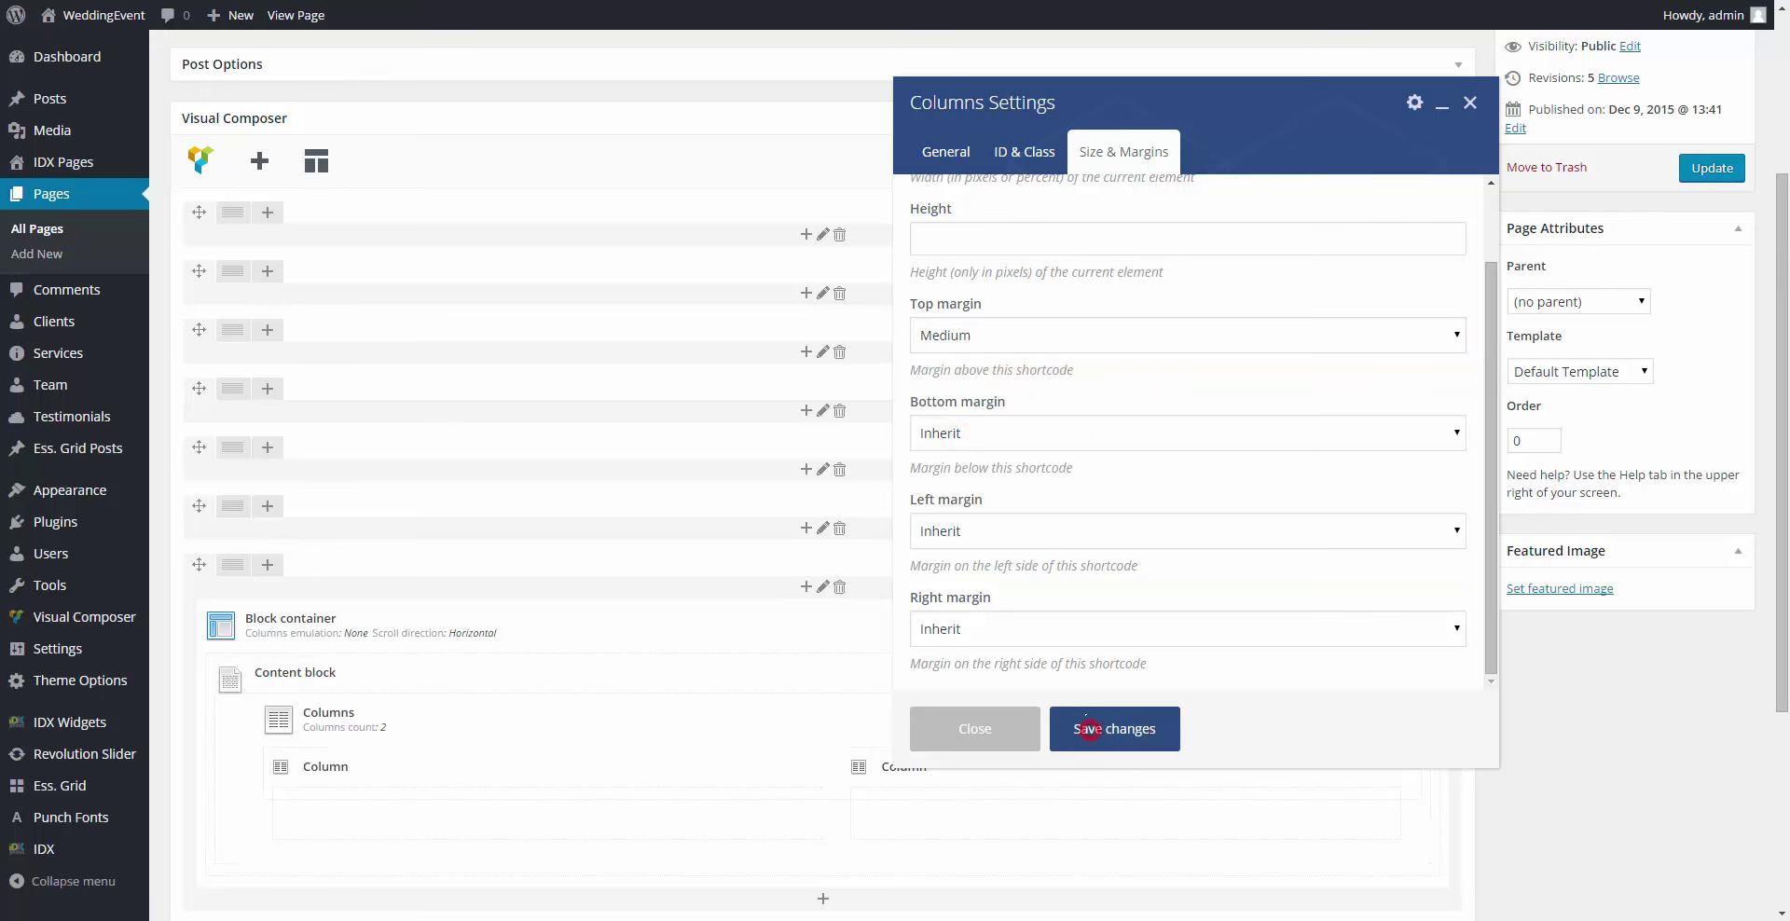
pyautogui.click(1114, 729)
# Step: Add a third Column to the Columns element and save it with its default settings
pyautogui.scroll(-3, 1113, 729)
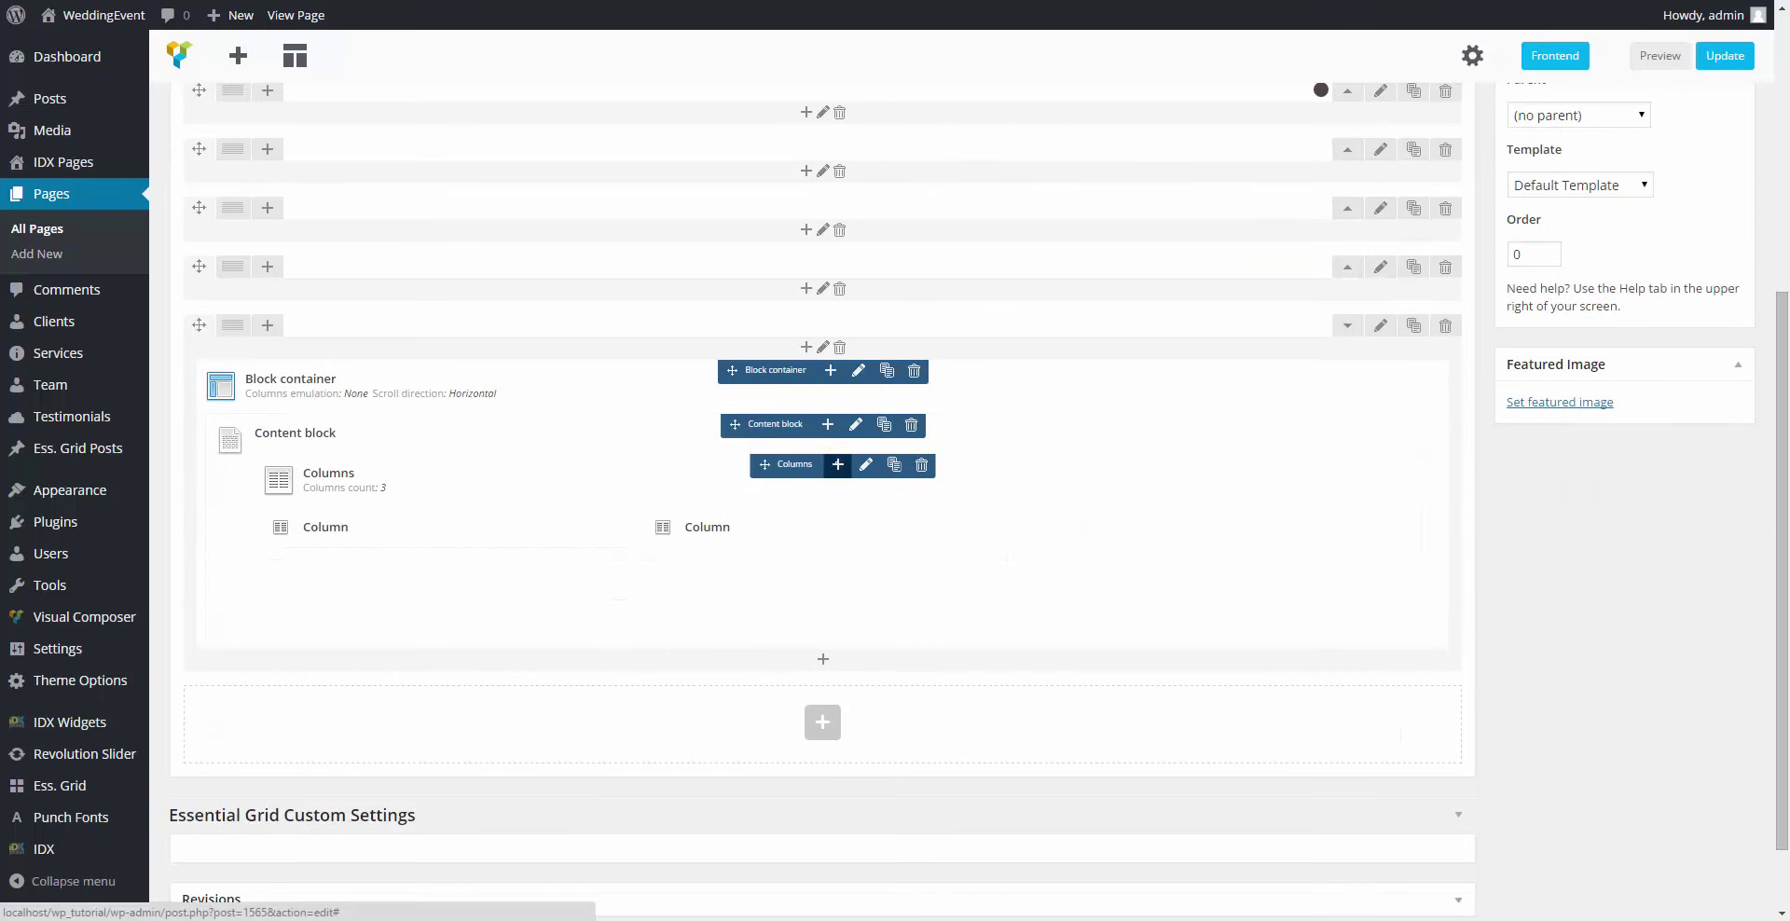
pyautogui.click(837, 464)
pyautogui.click(296, 209)
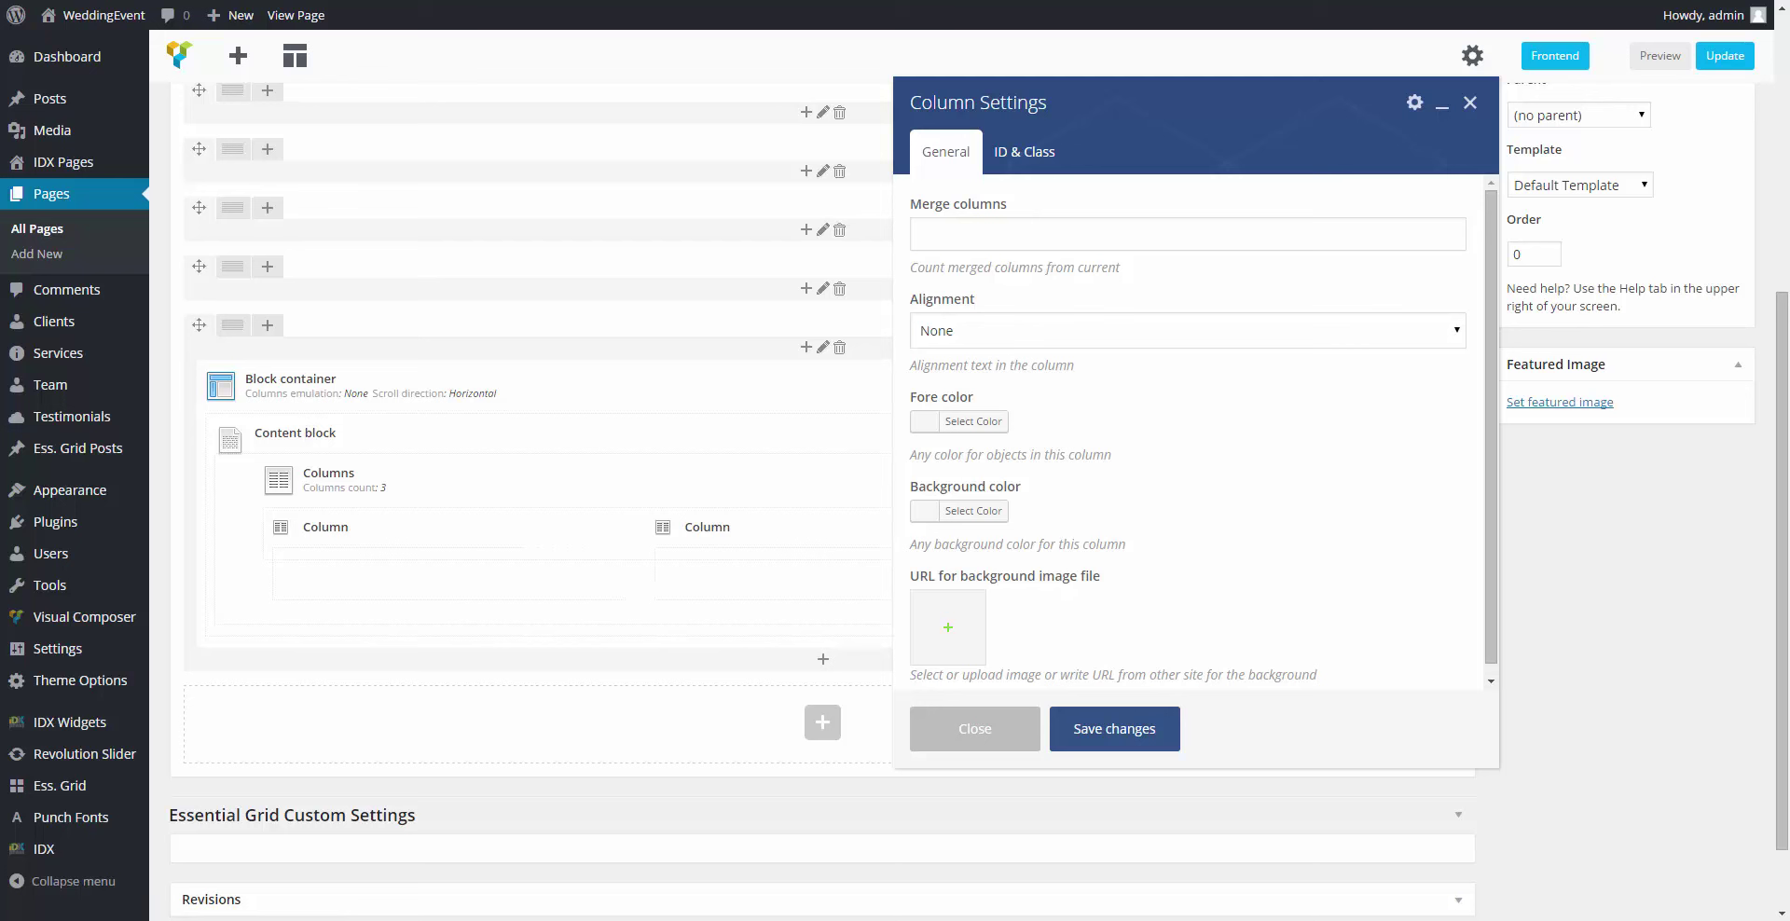
pyautogui.click(1023, 151)
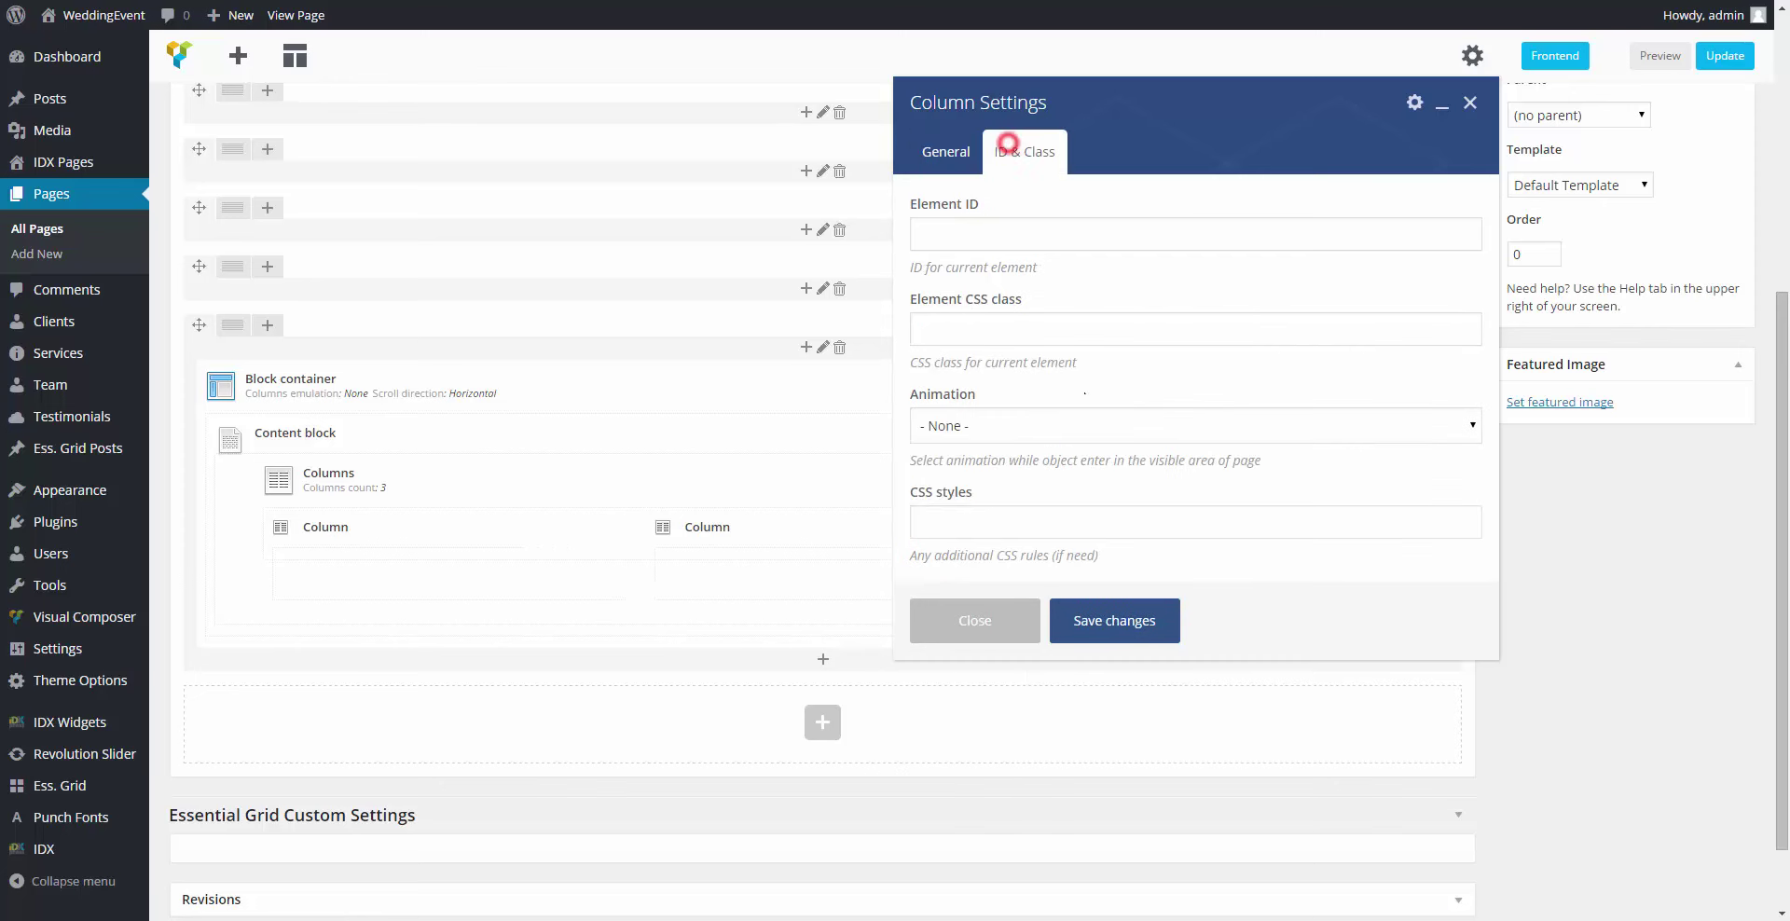
pyautogui.click(1094, 612)
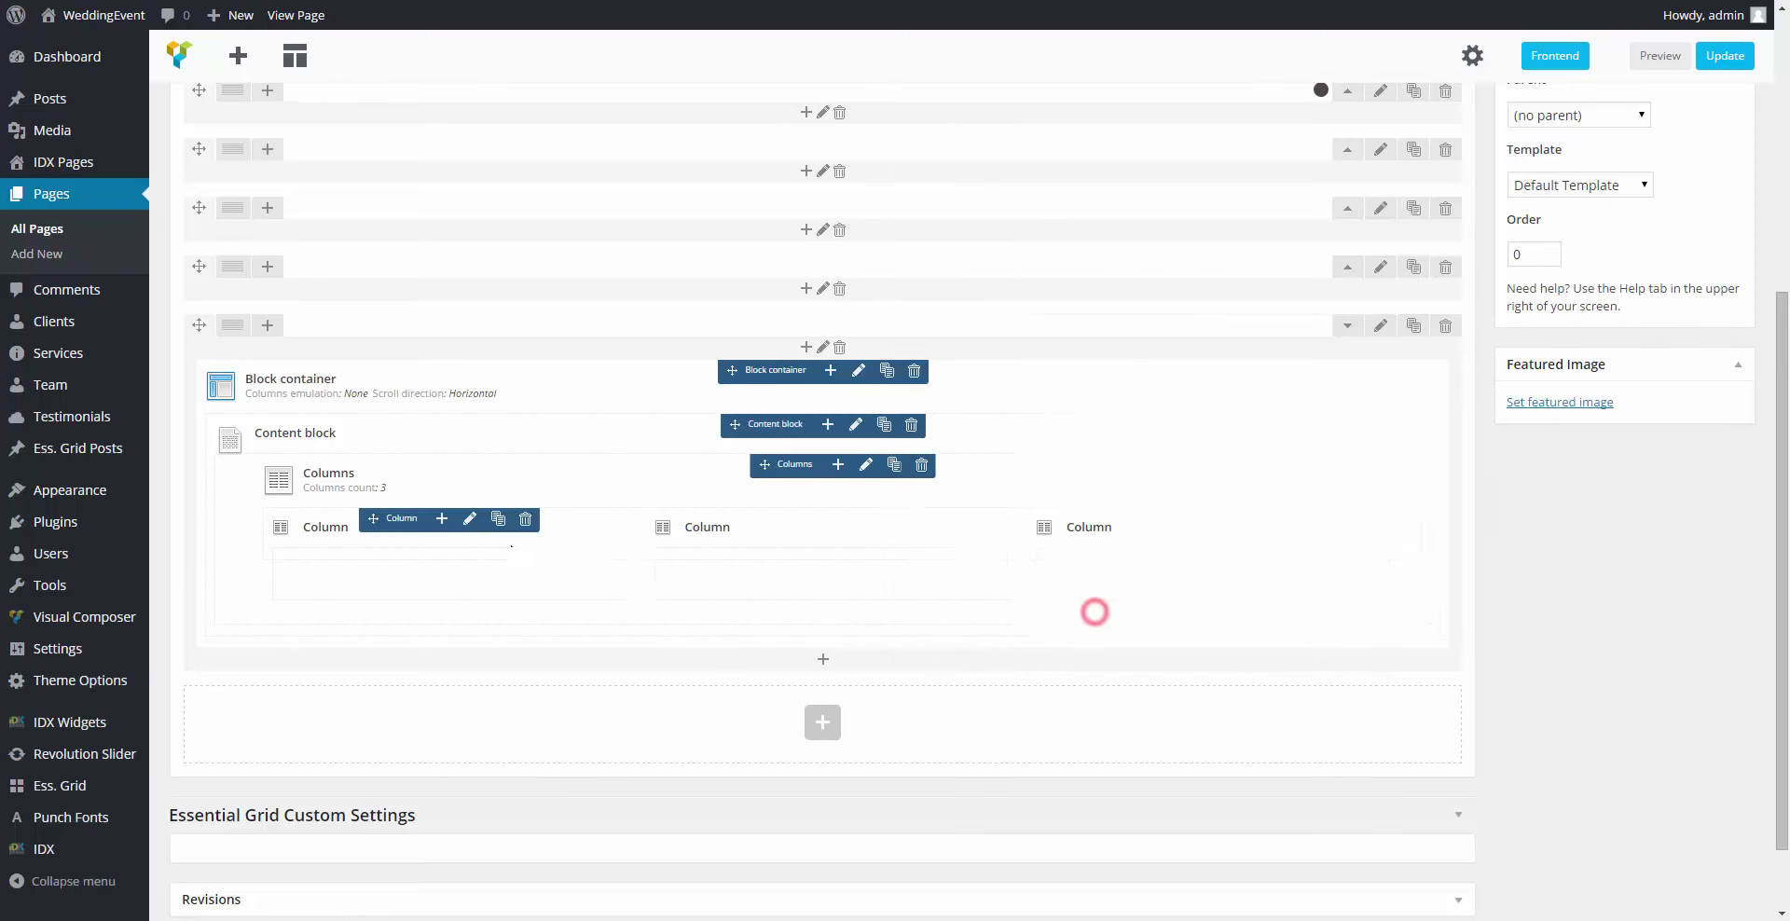
# Step: Add a Title element to the first column with the content "Leave your message"
pyautogui.click(442, 519)
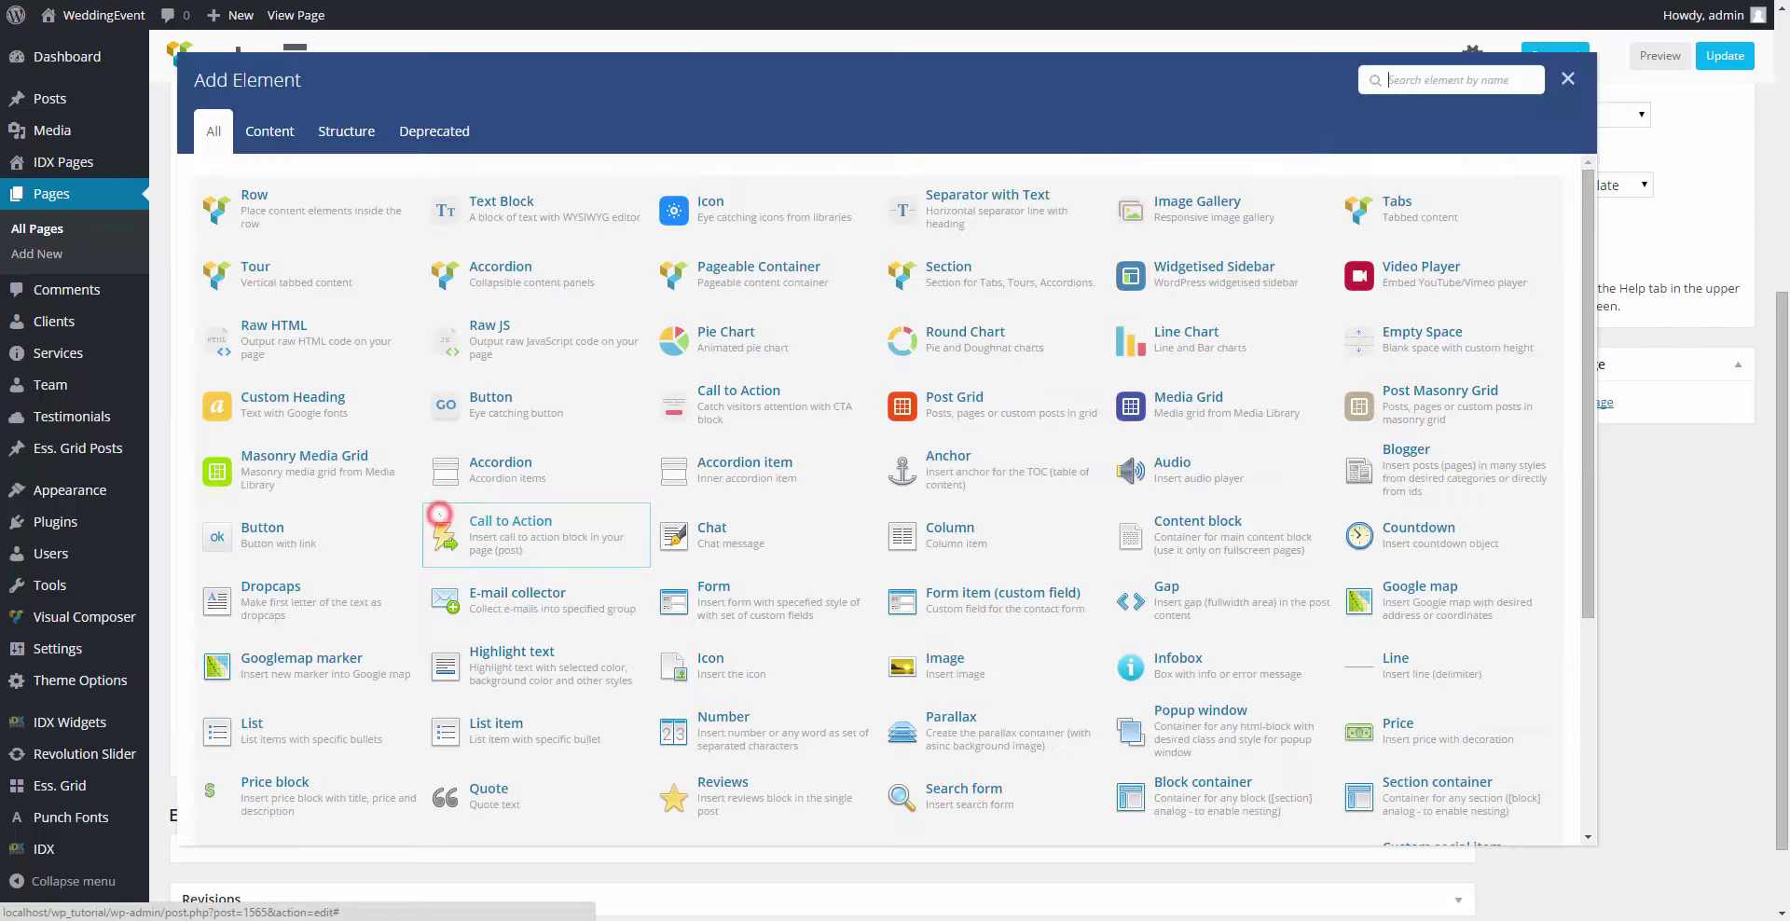
pyautogui.write('tit')
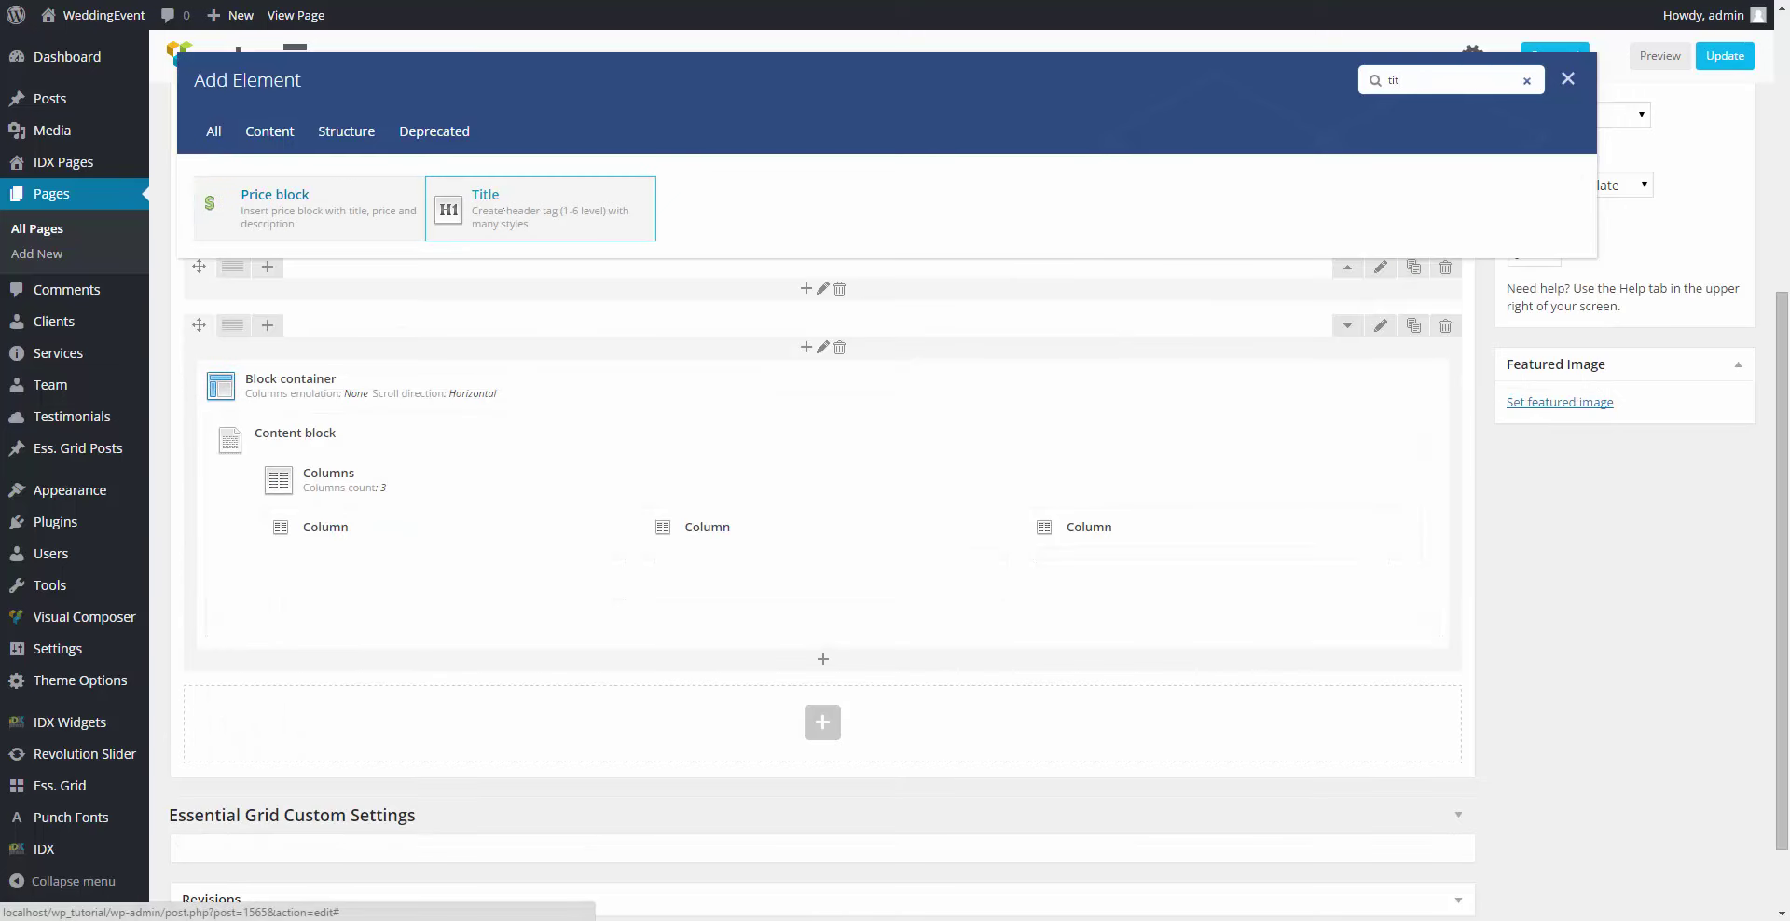
pyautogui.click(503, 203)
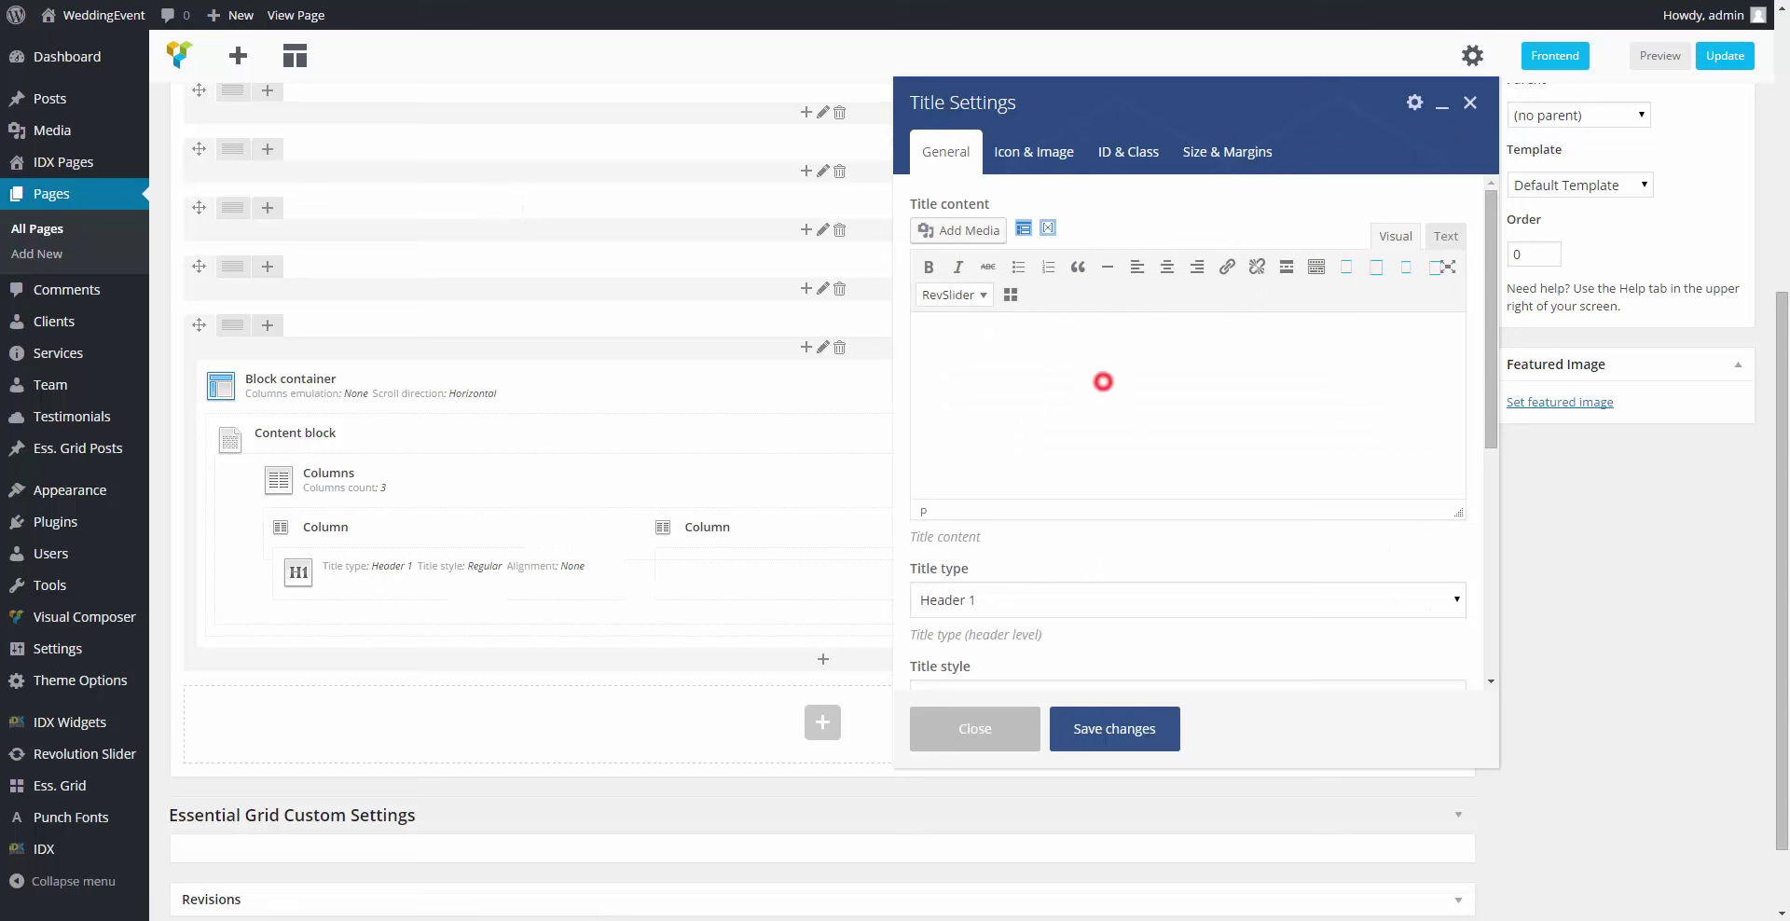
pyautogui.write('Leave your message')
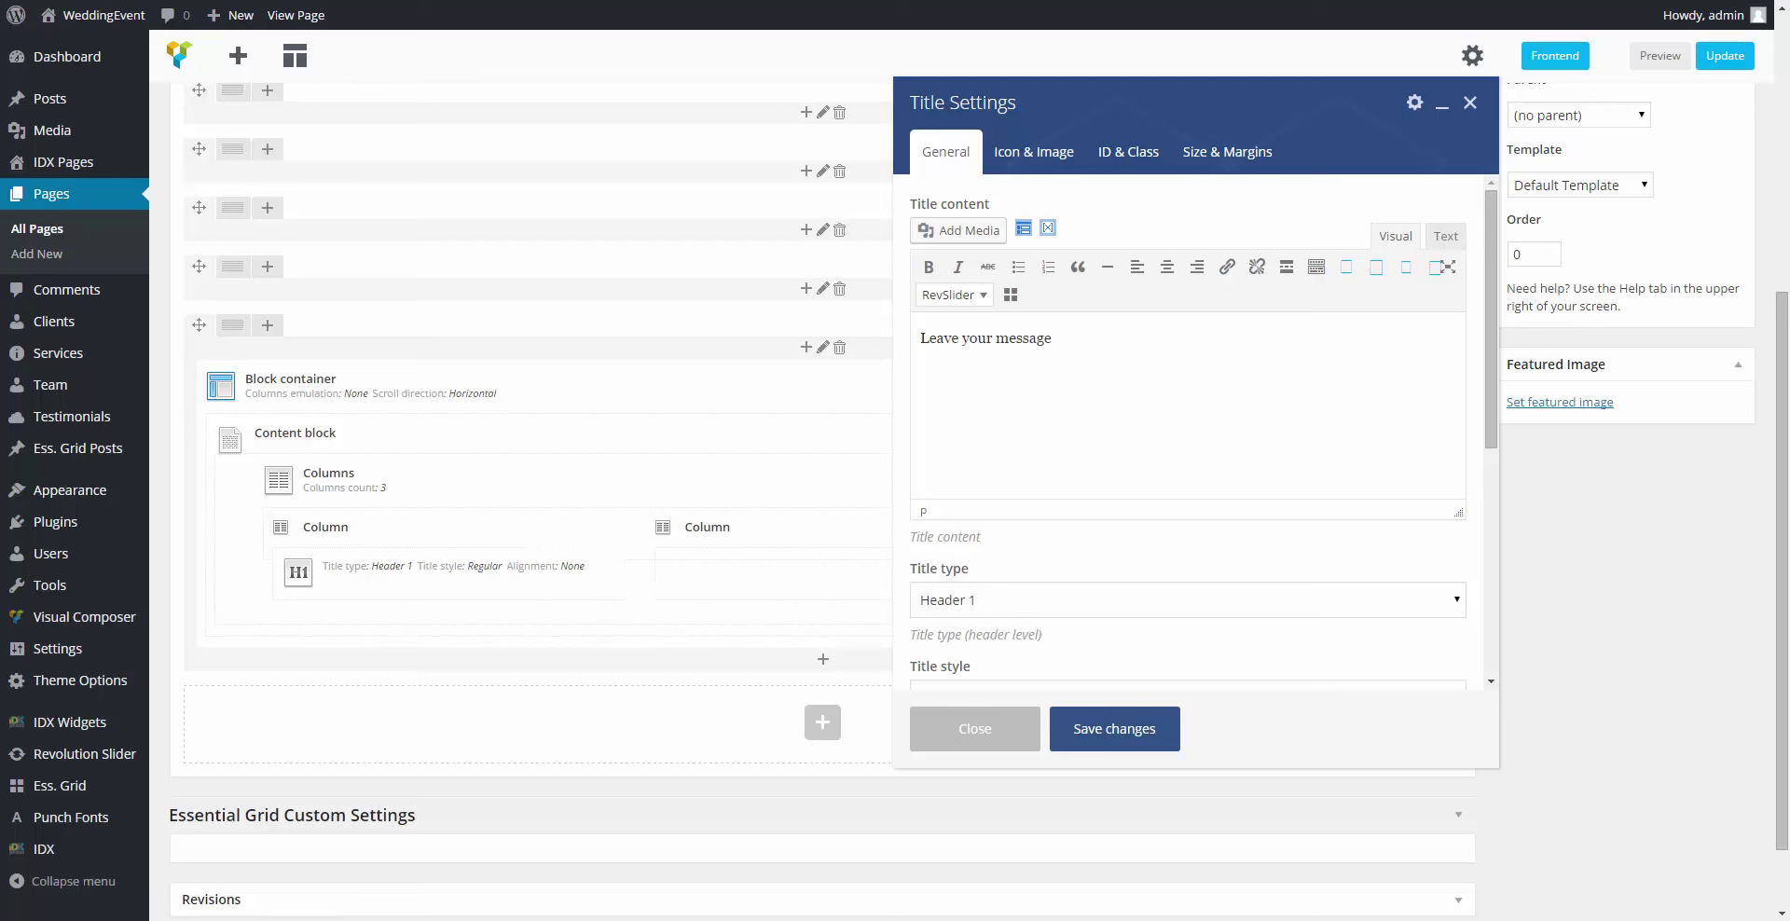
# Step: Set the title type to Header 2 and keep the Regular title style
pyautogui.scroll(-4, 997, 419)
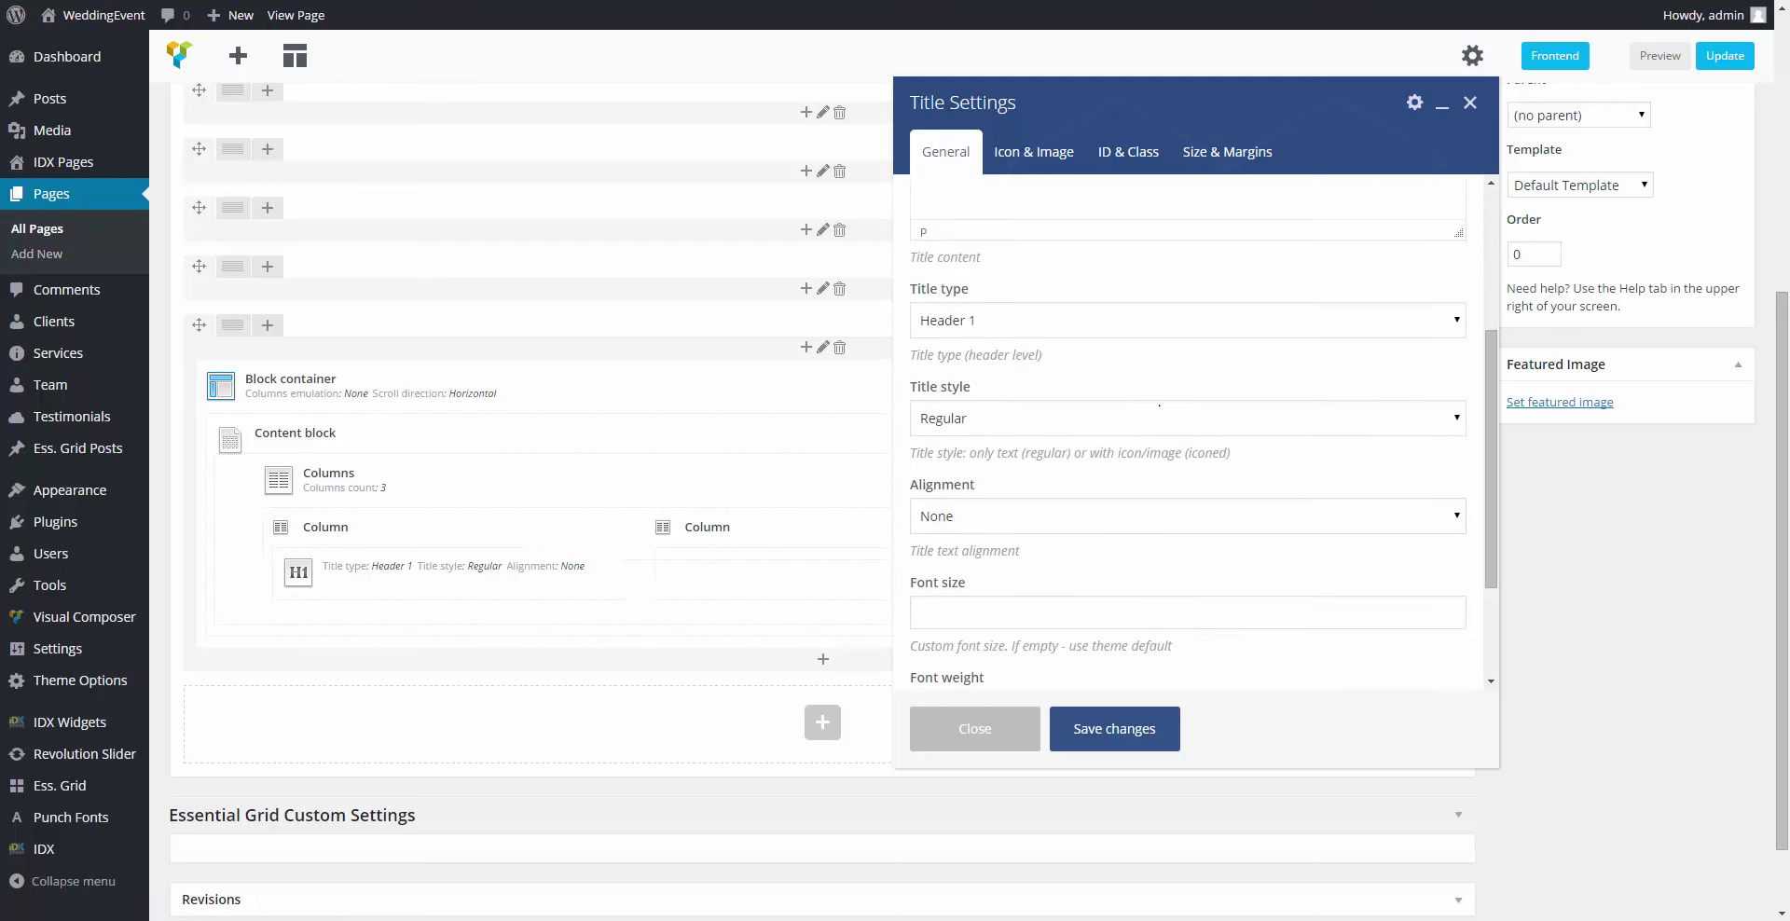
pyautogui.click(997, 228)
pyautogui.click(969, 273)
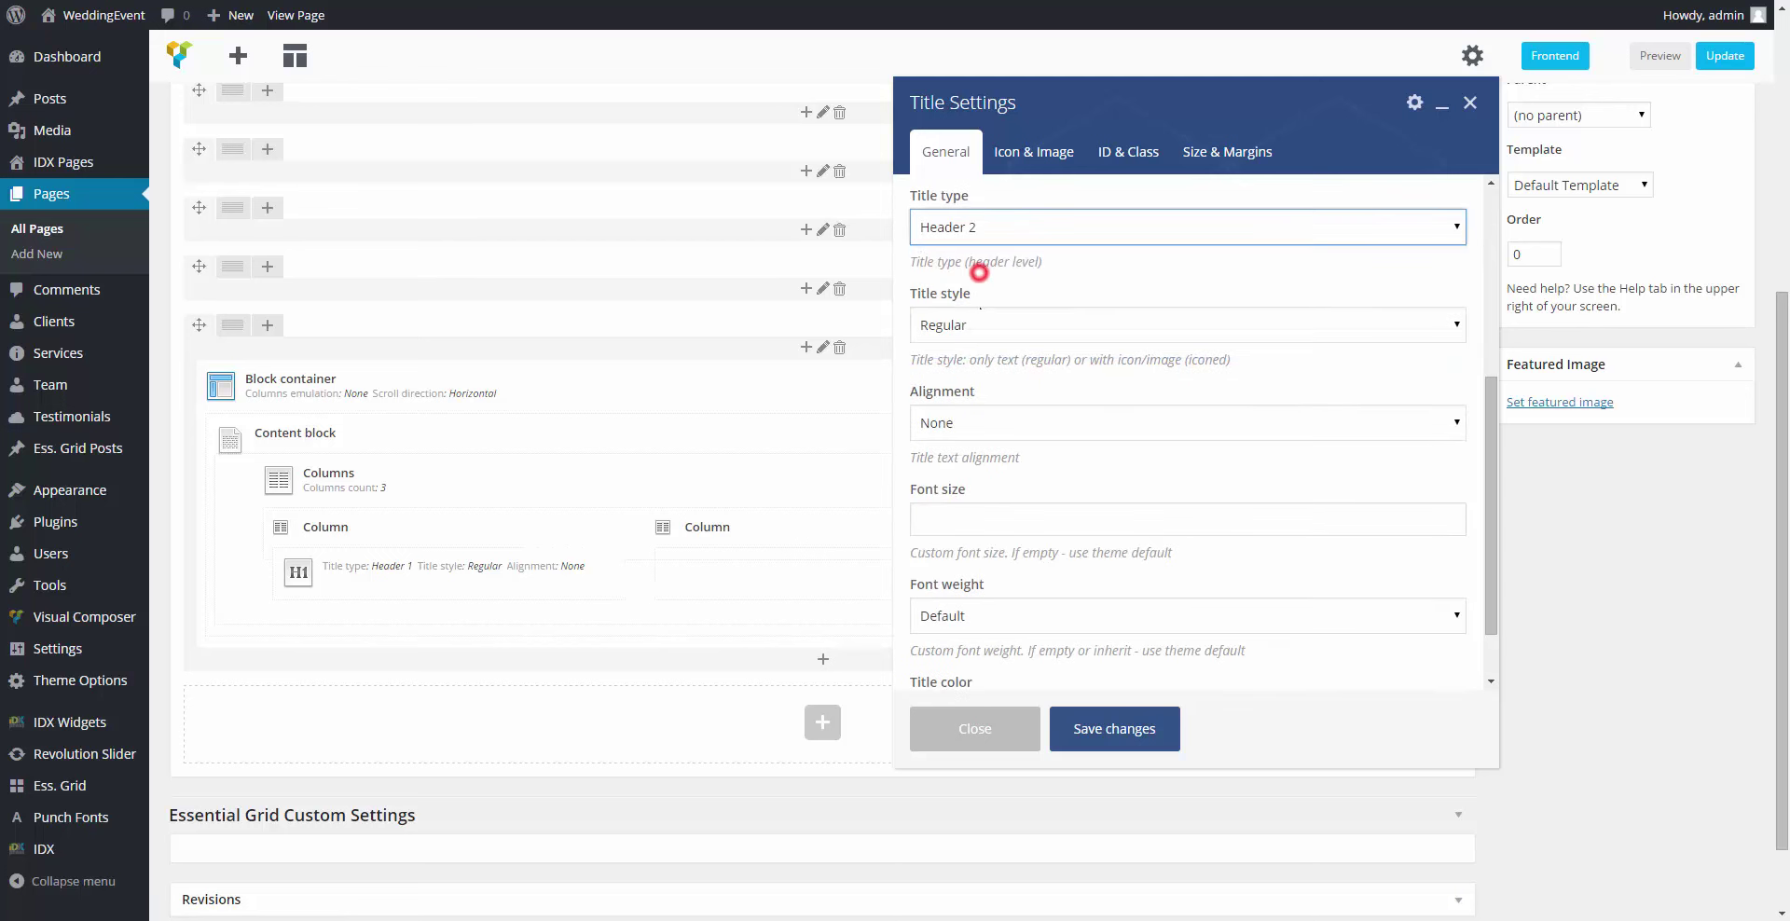
pyautogui.click(979, 325)
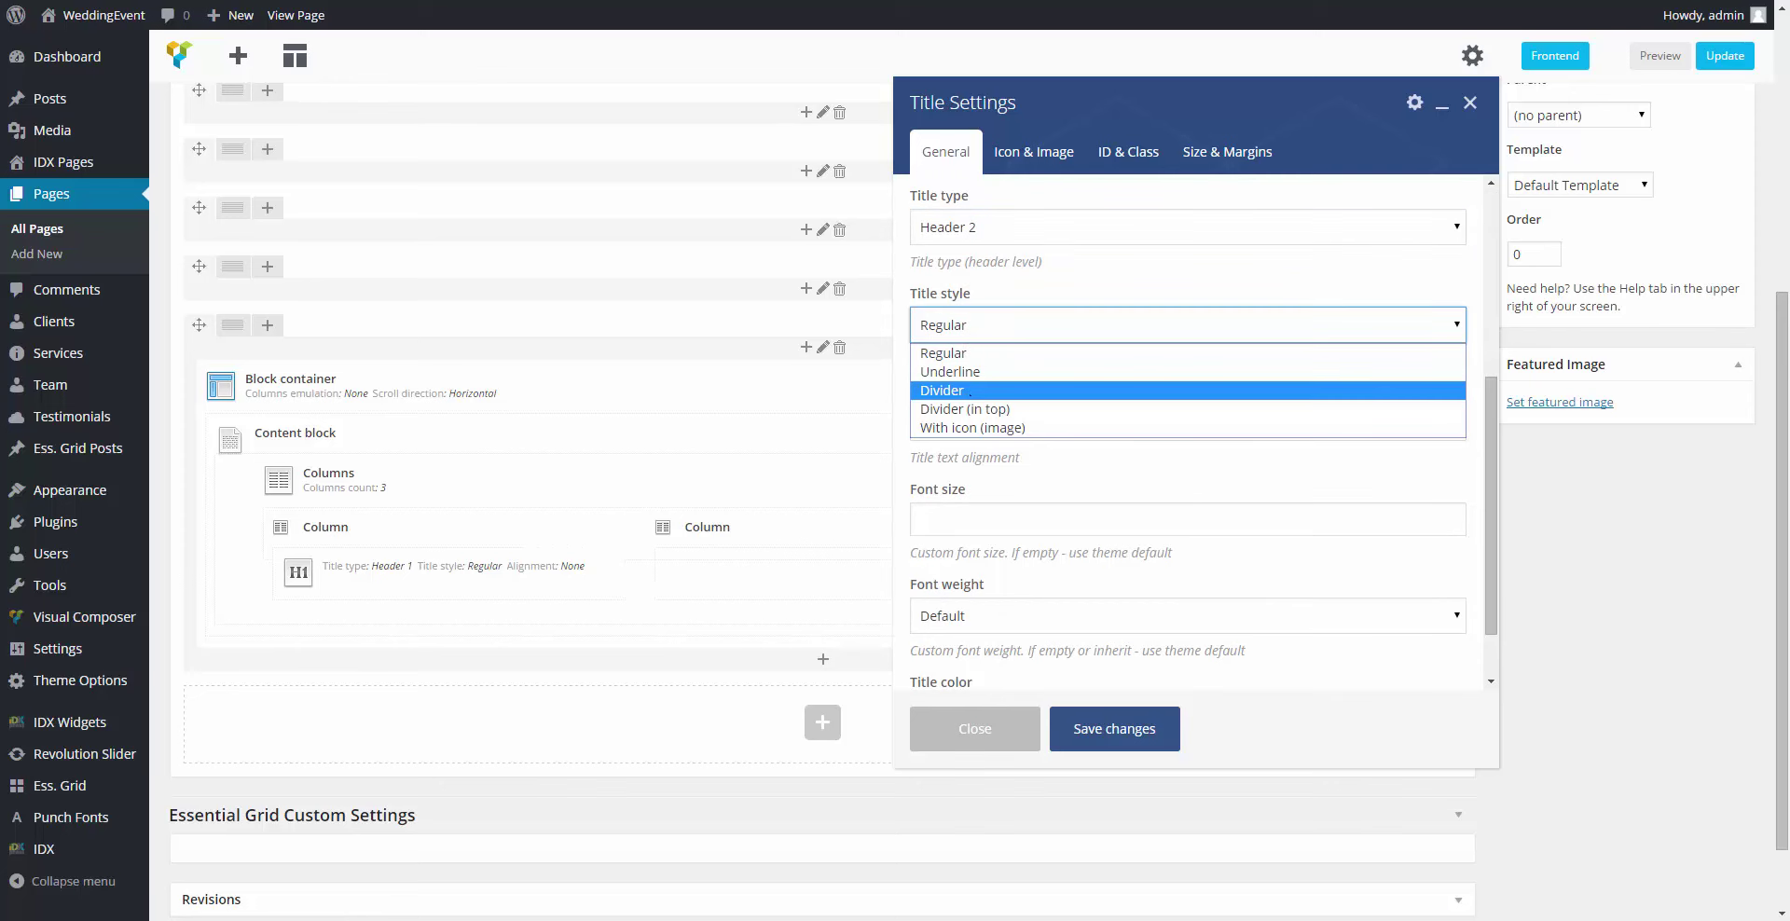
pyautogui.click(960, 353)
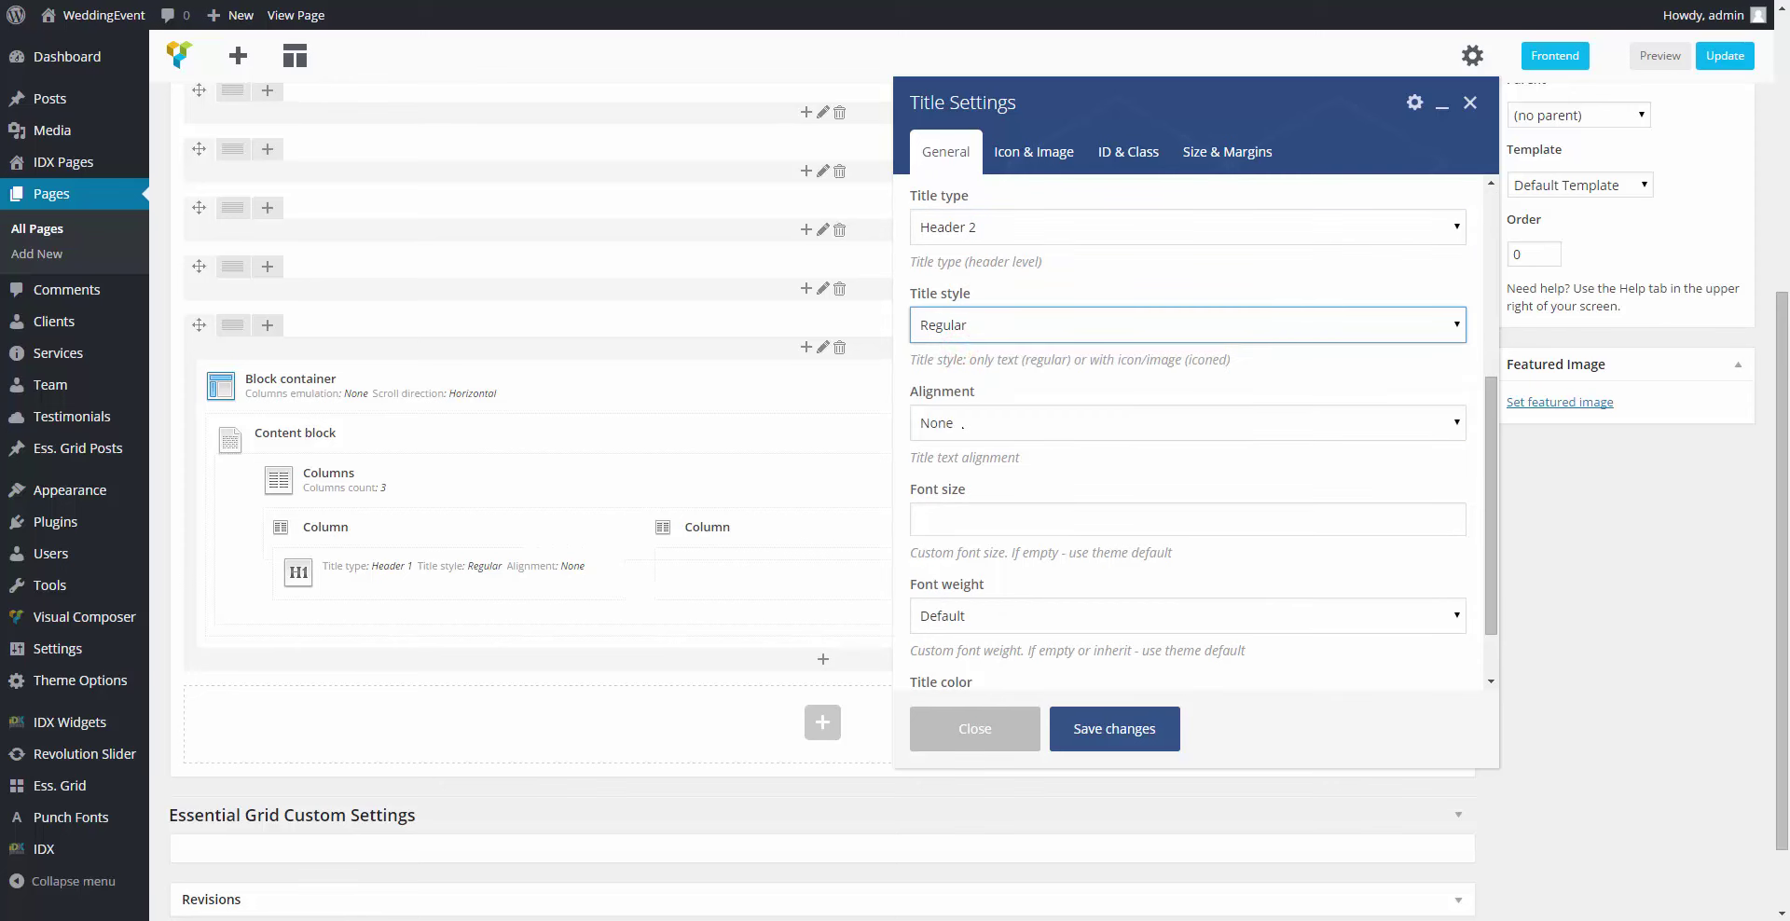
# Step: Set the title color to #fff
pyautogui.scroll(-2, 962, 425)
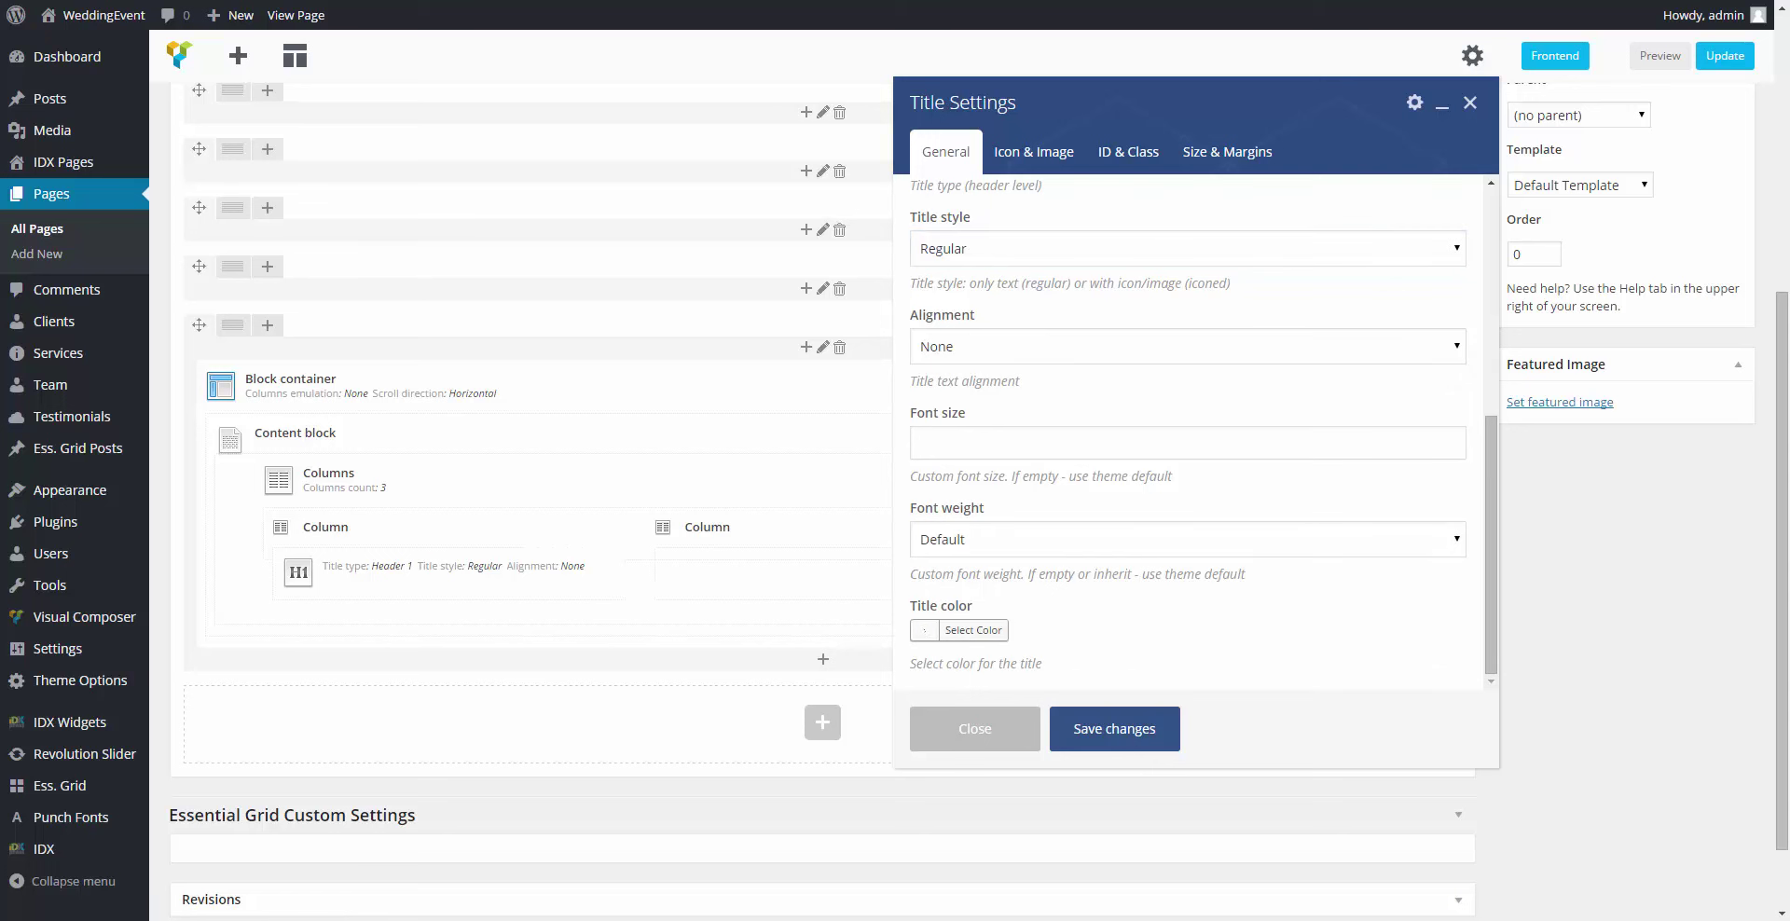
pyautogui.click(973, 630)
pyautogui.write('#fff')
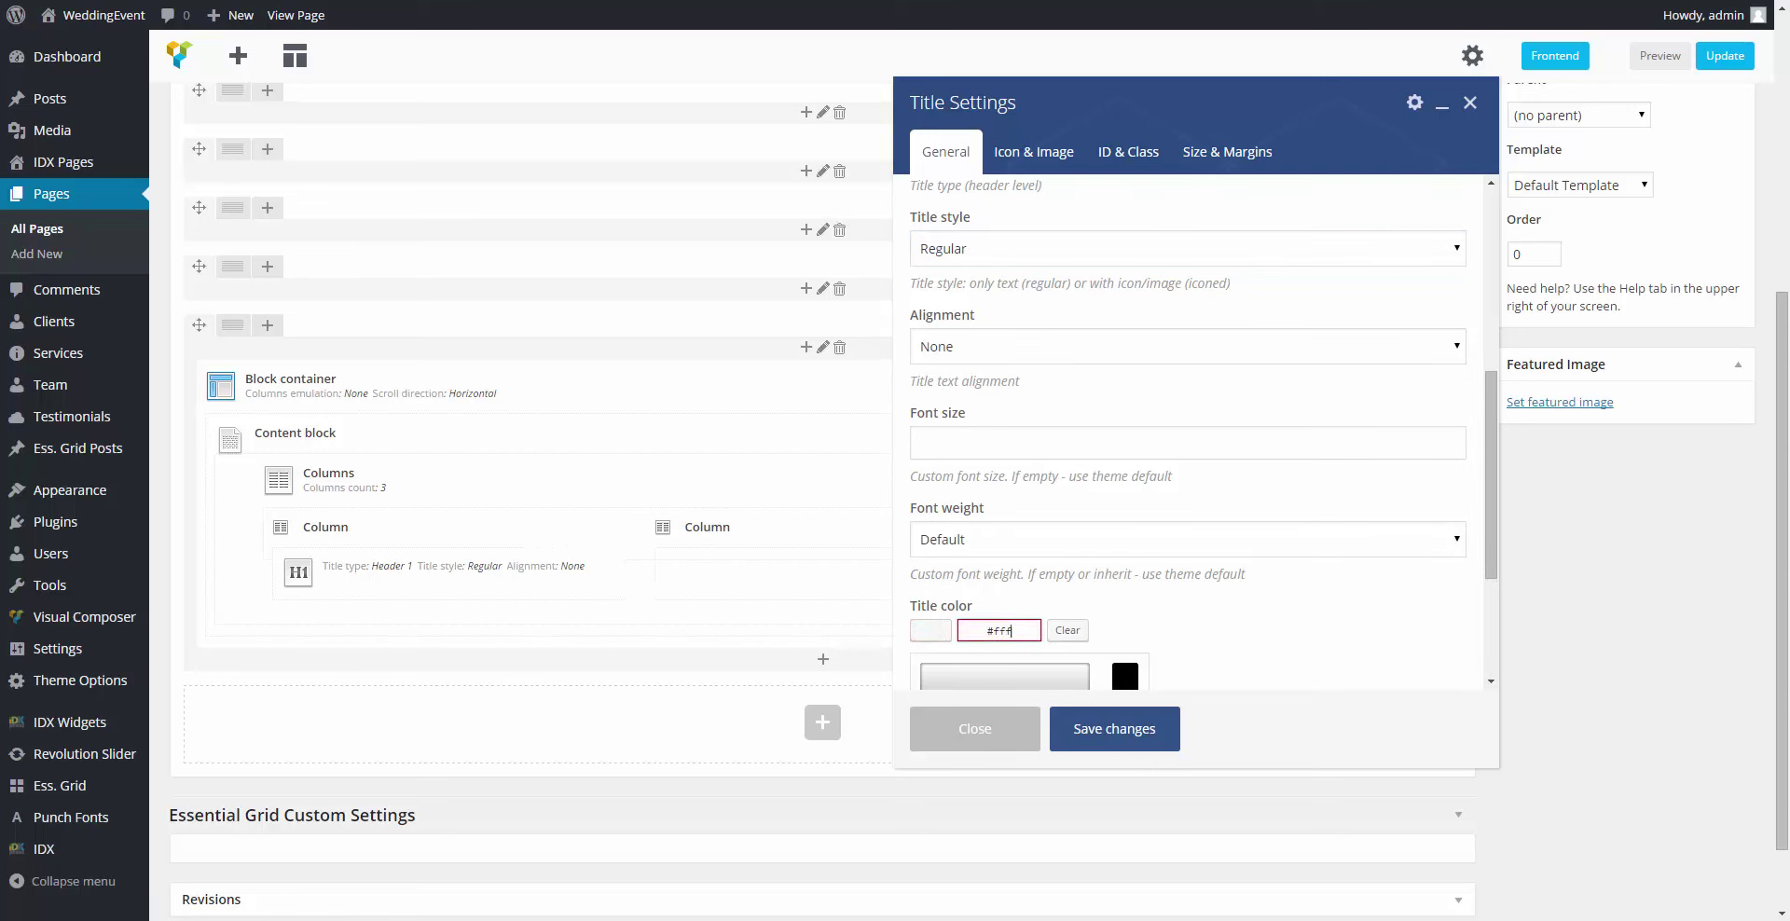
pyautogui.click(1231, 623)
# Step: Give the title the CSS styles "line-height: 1.1; margin-top: 0.62em;" and save its settings
pyautogui.click(1033, 151)
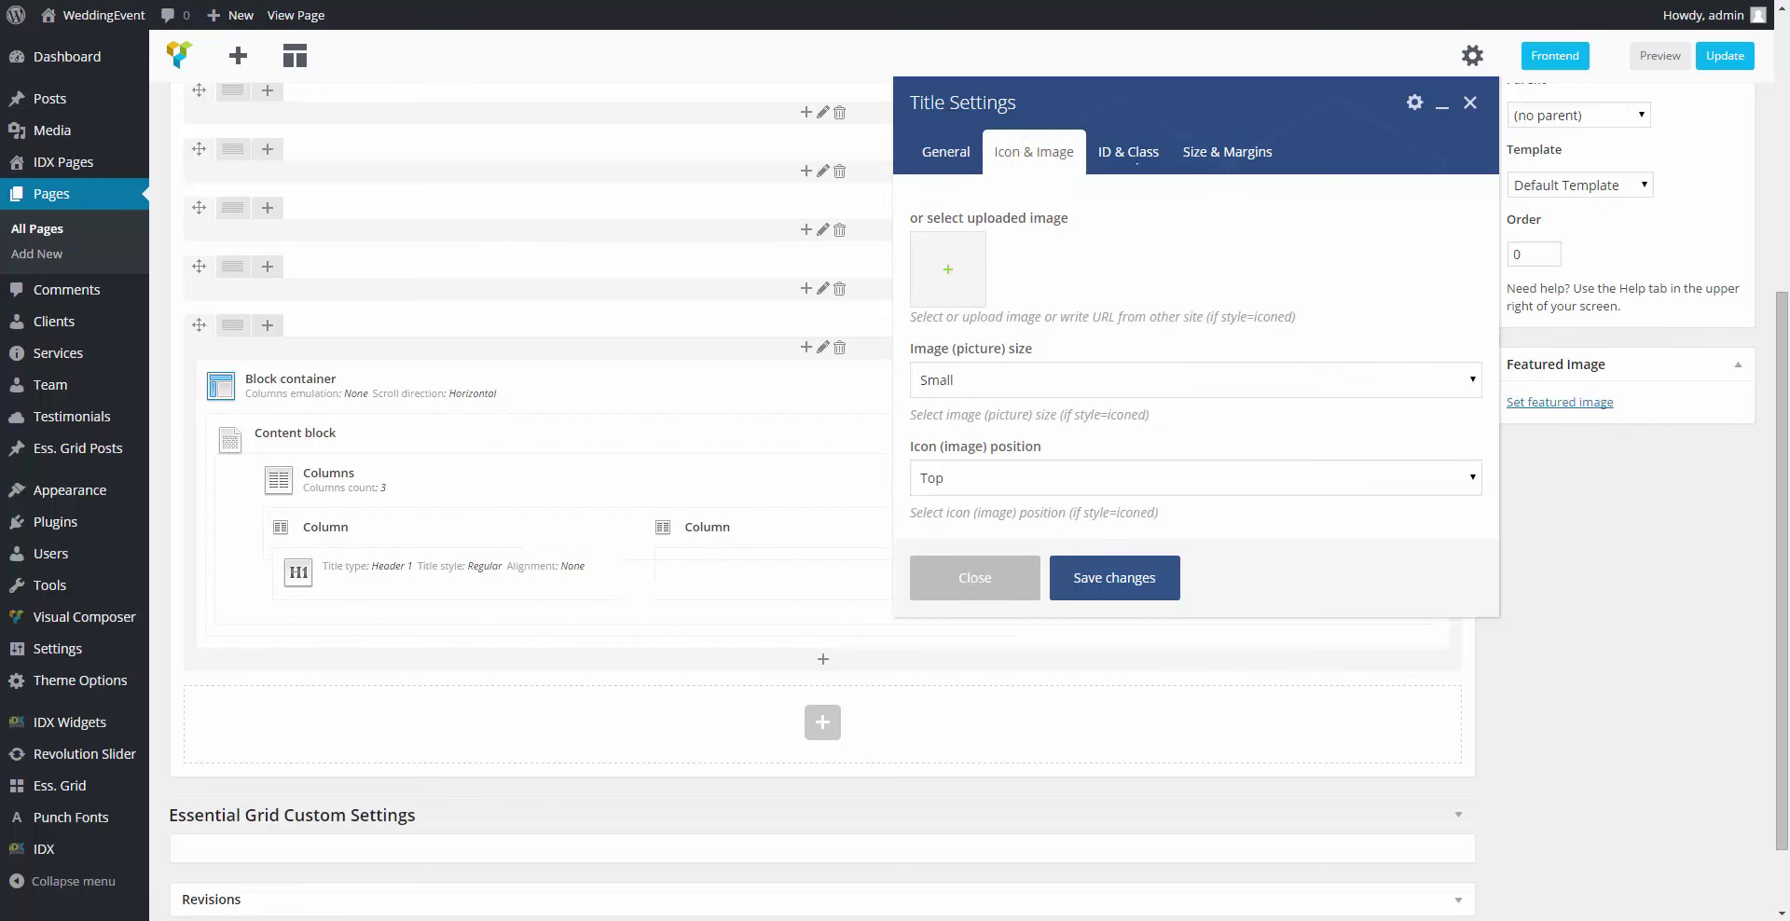
pyautogui.click(1126, 152)
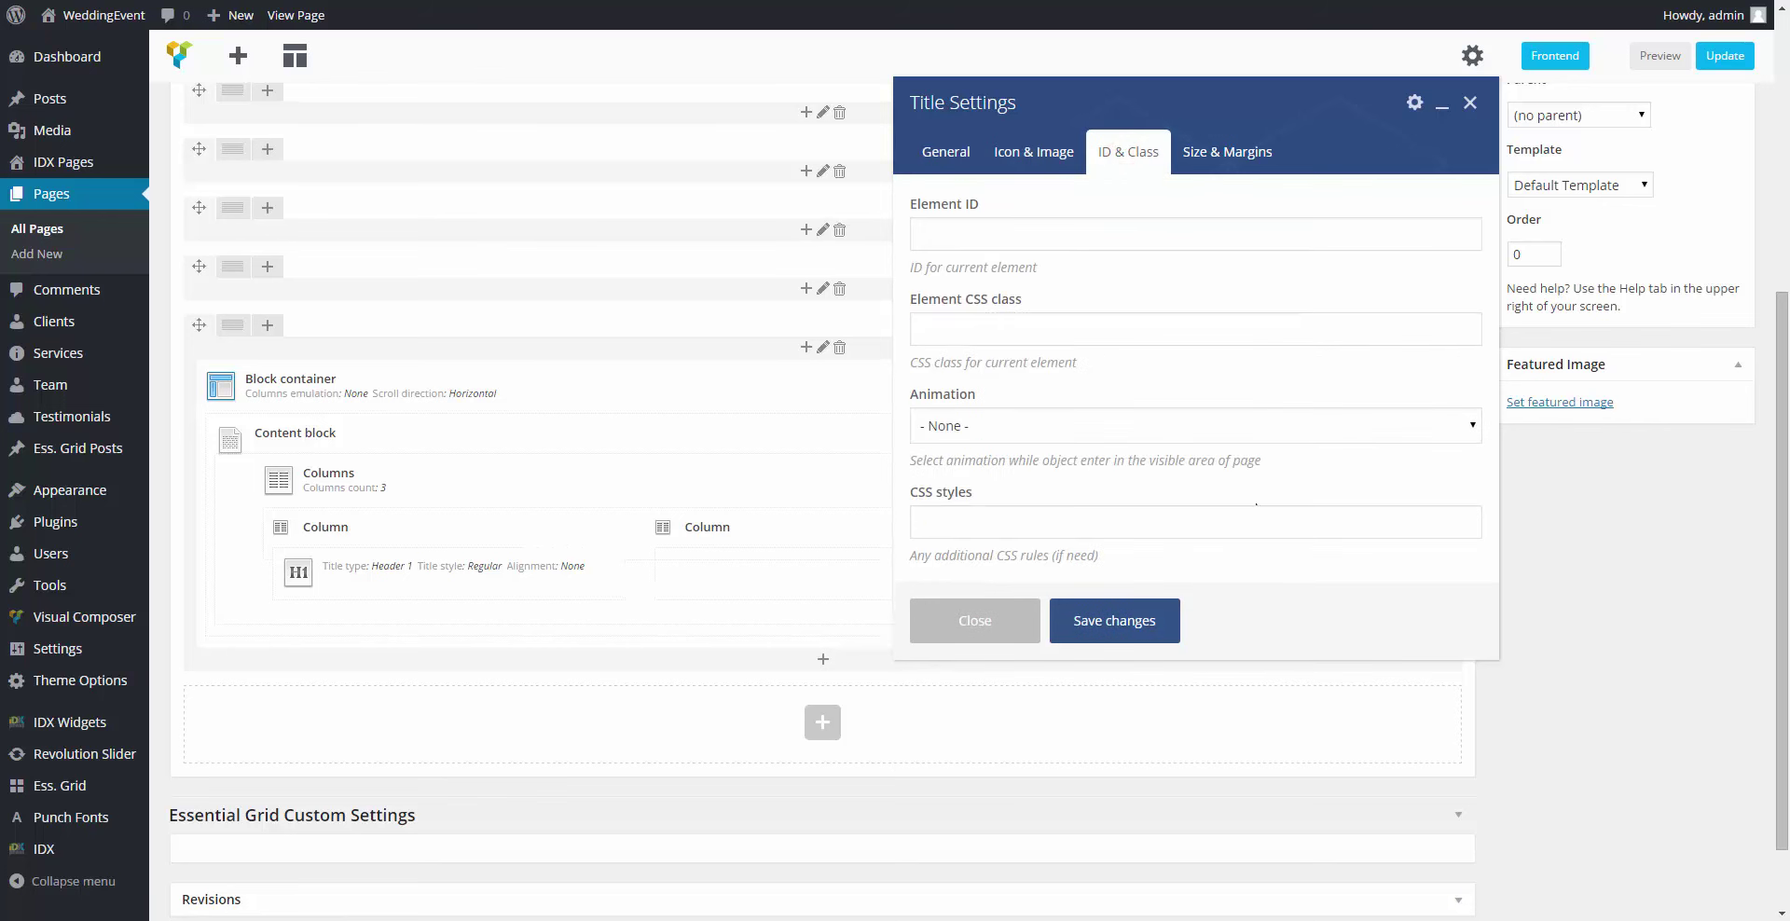
pyautogui.click(1129, 518)
pyautogui.write('line-')
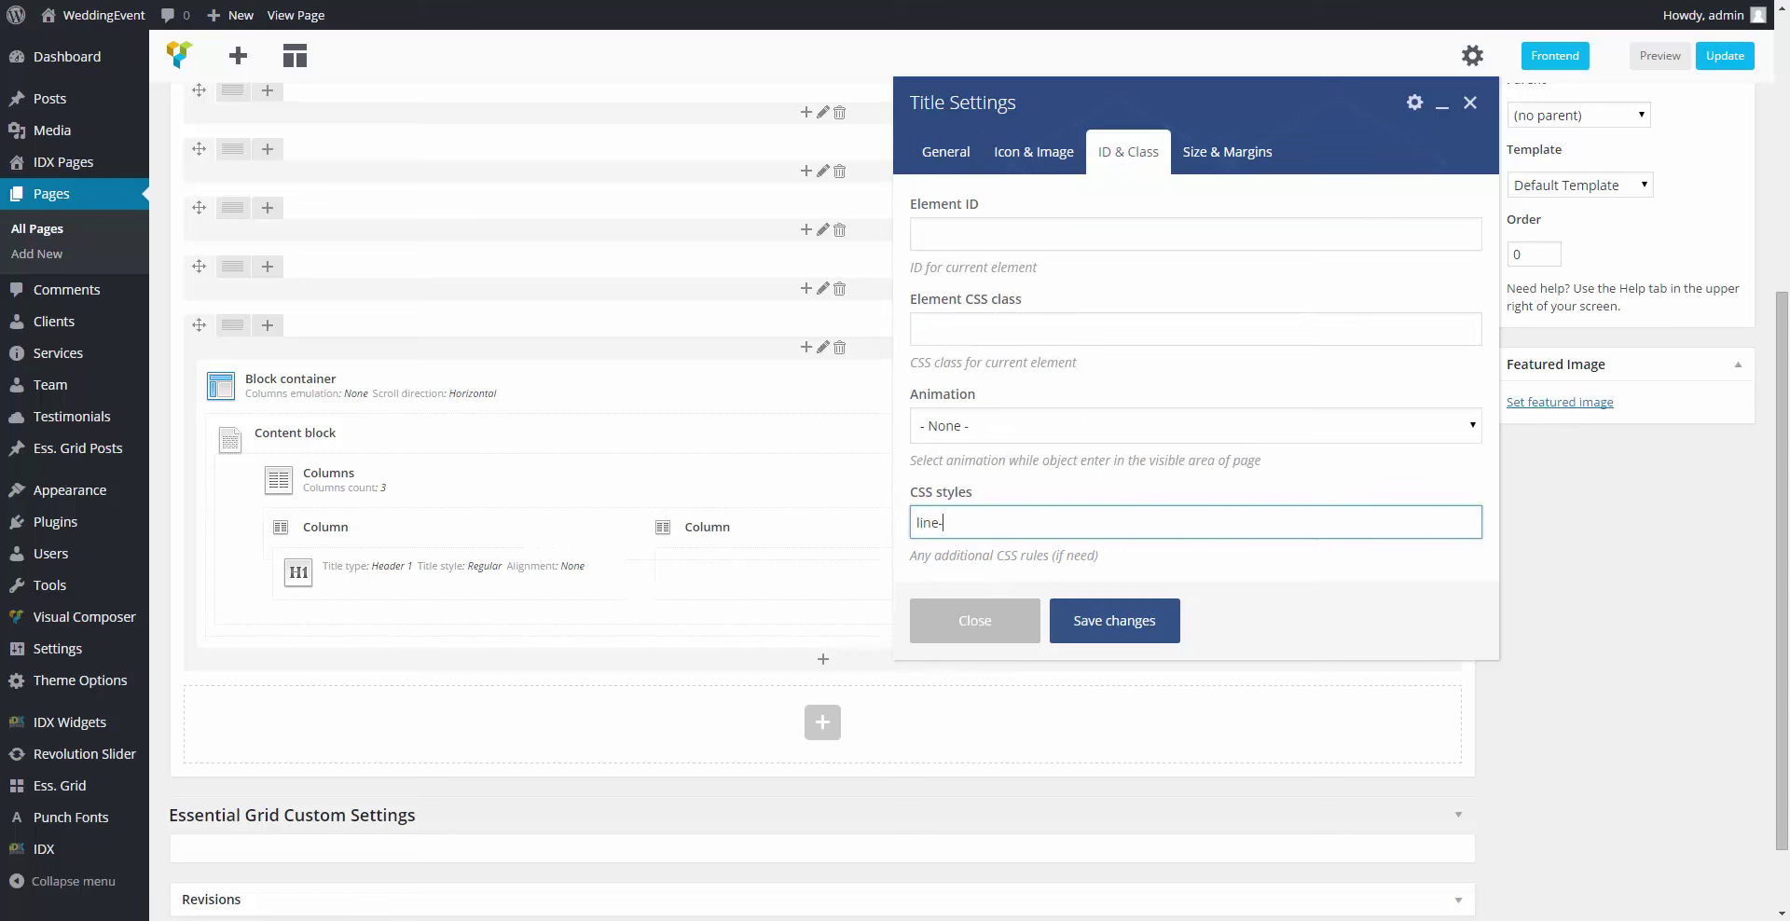
pyautogui.write('height: 1.1; margin-top: 0.62em;')
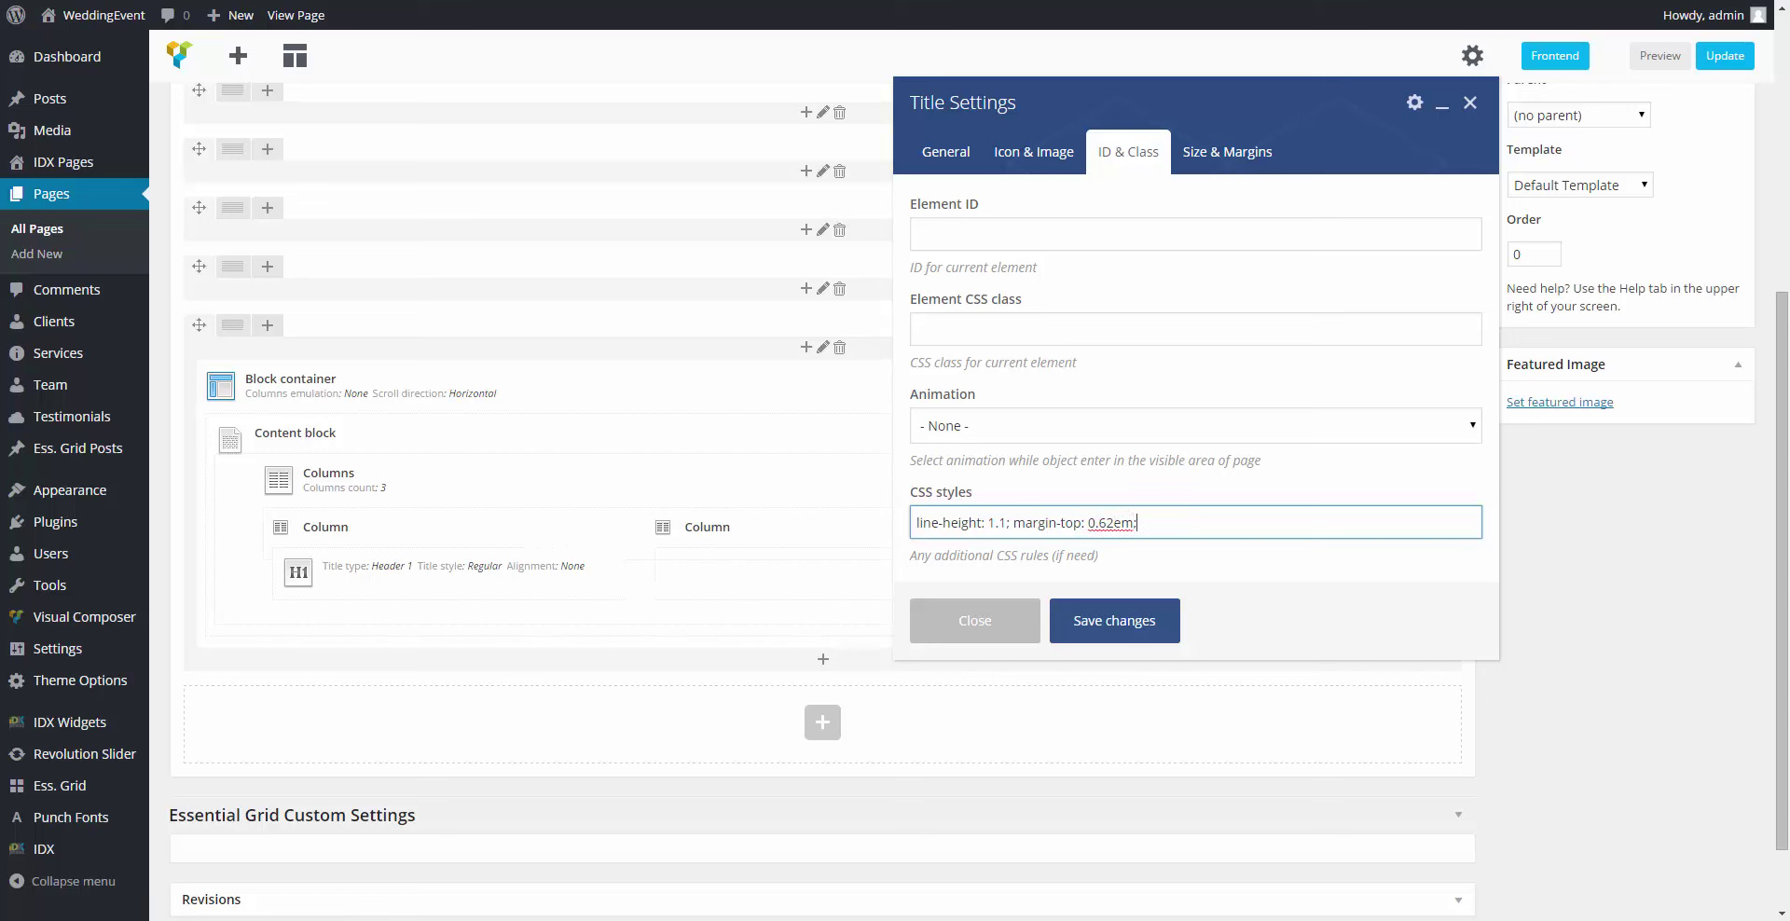
pyautogui.click(1227, 151)
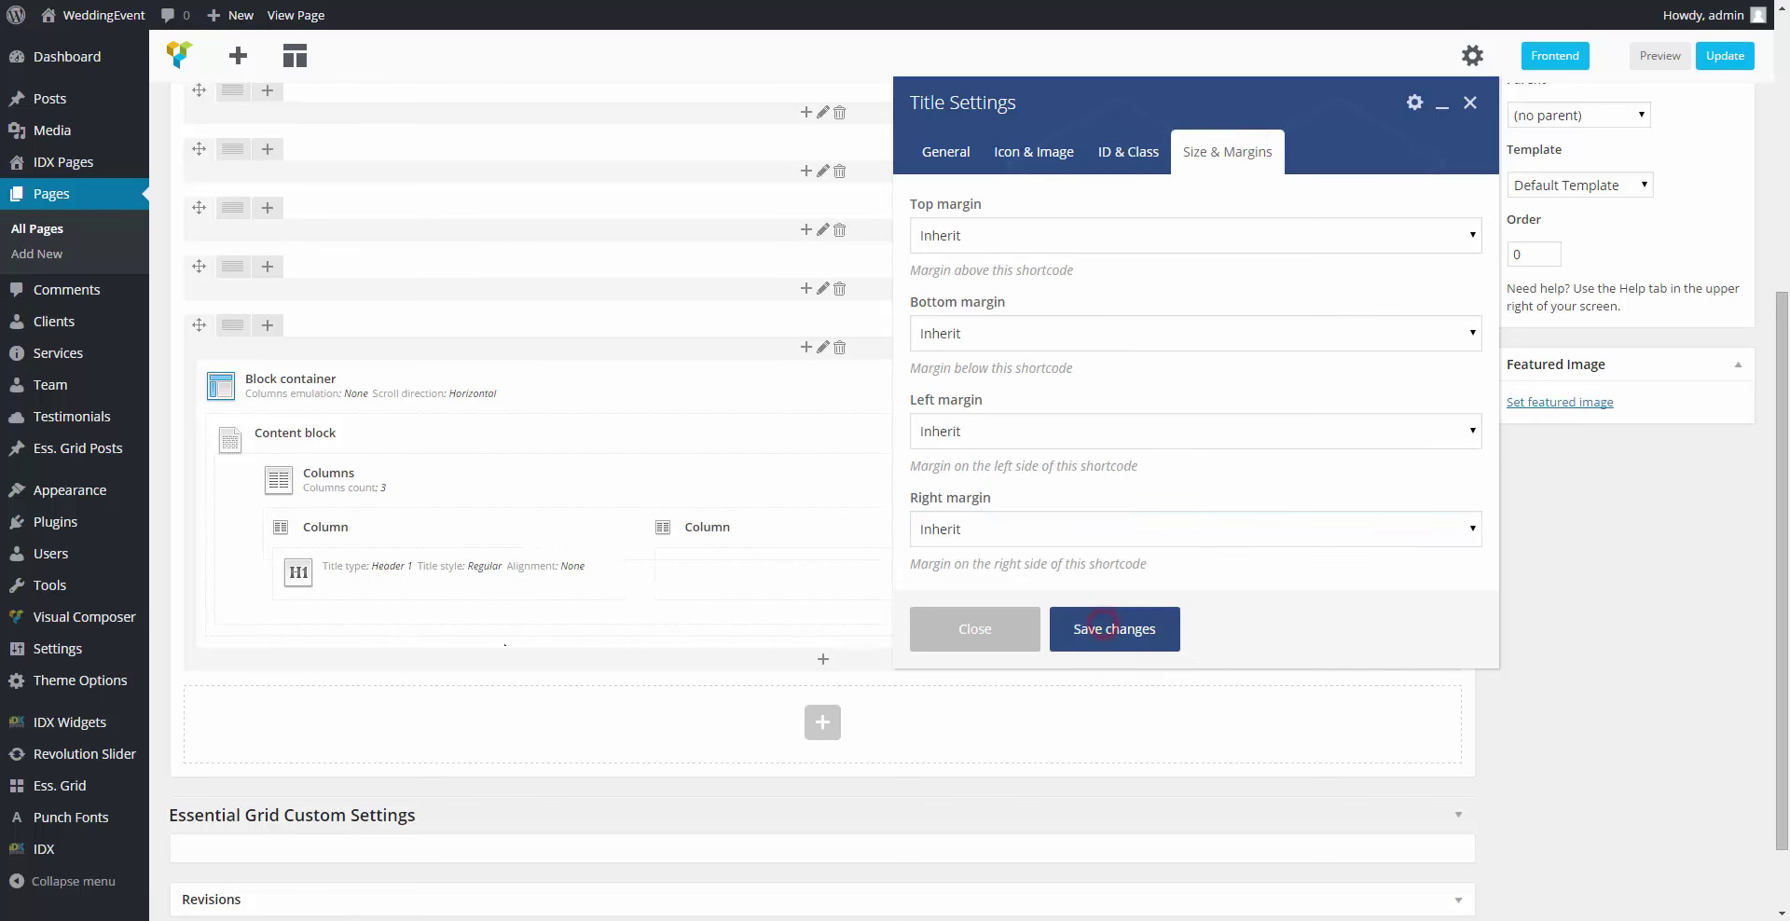
pyautogui.click(1105, 628)
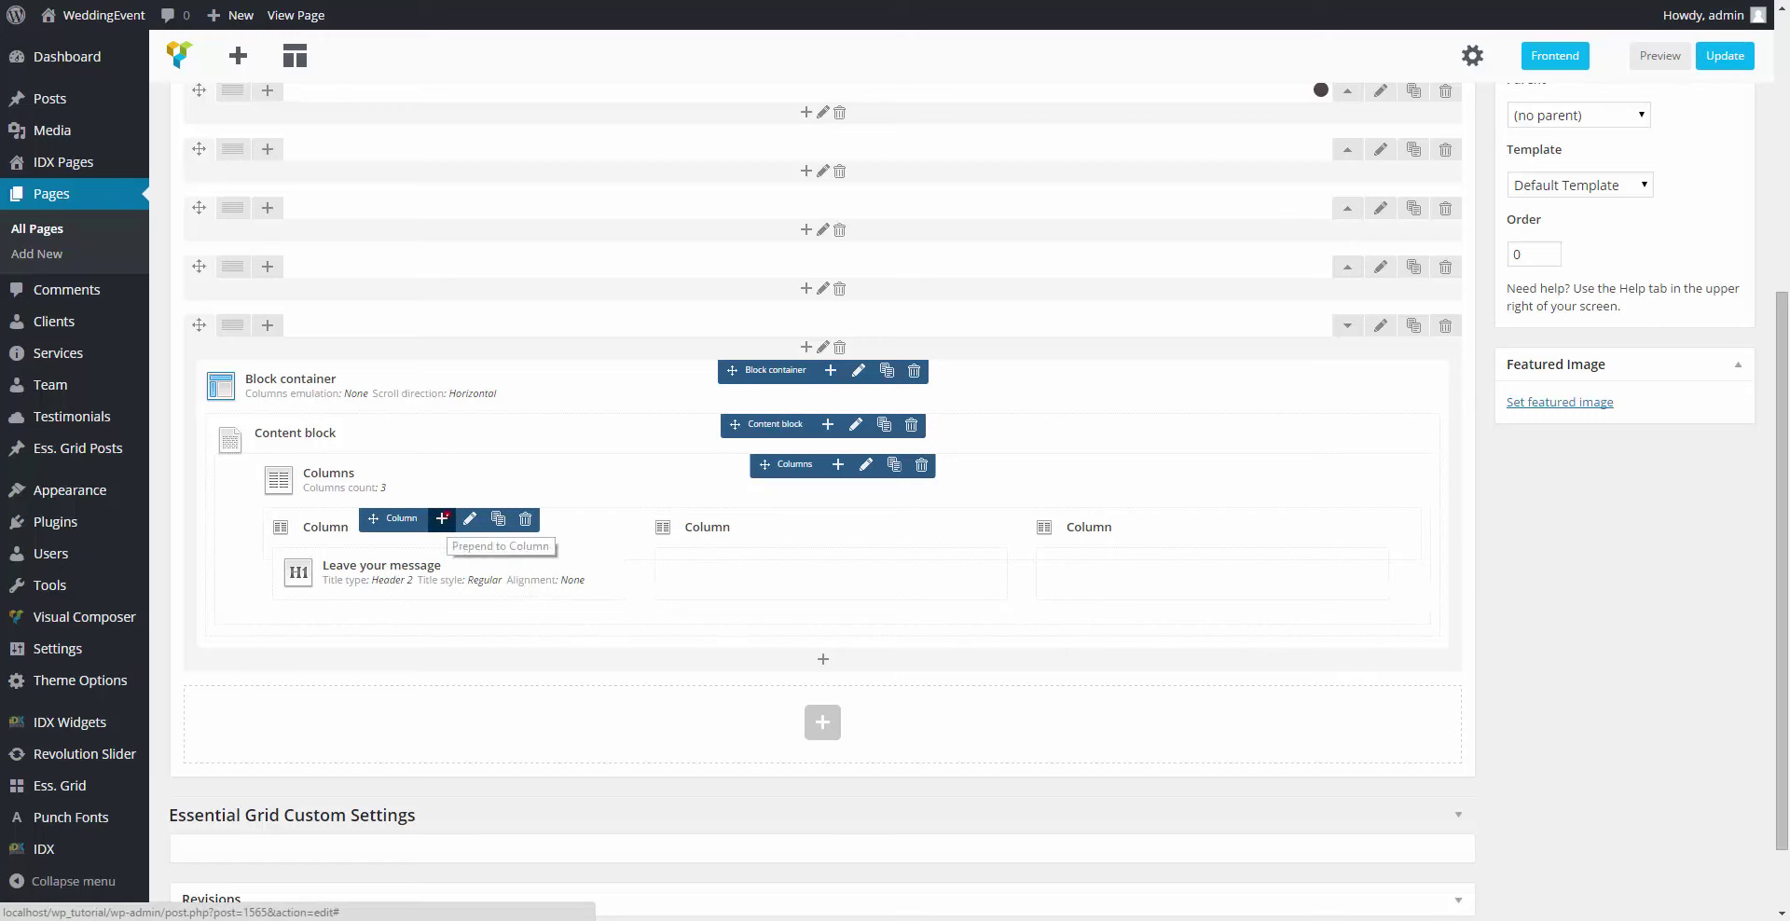
# Step: Add a Title element to the first column with the content "We'll be so happy to read your best wishes to us!"
pyautogui.click(442, 518)
pyautogui.write('tit')
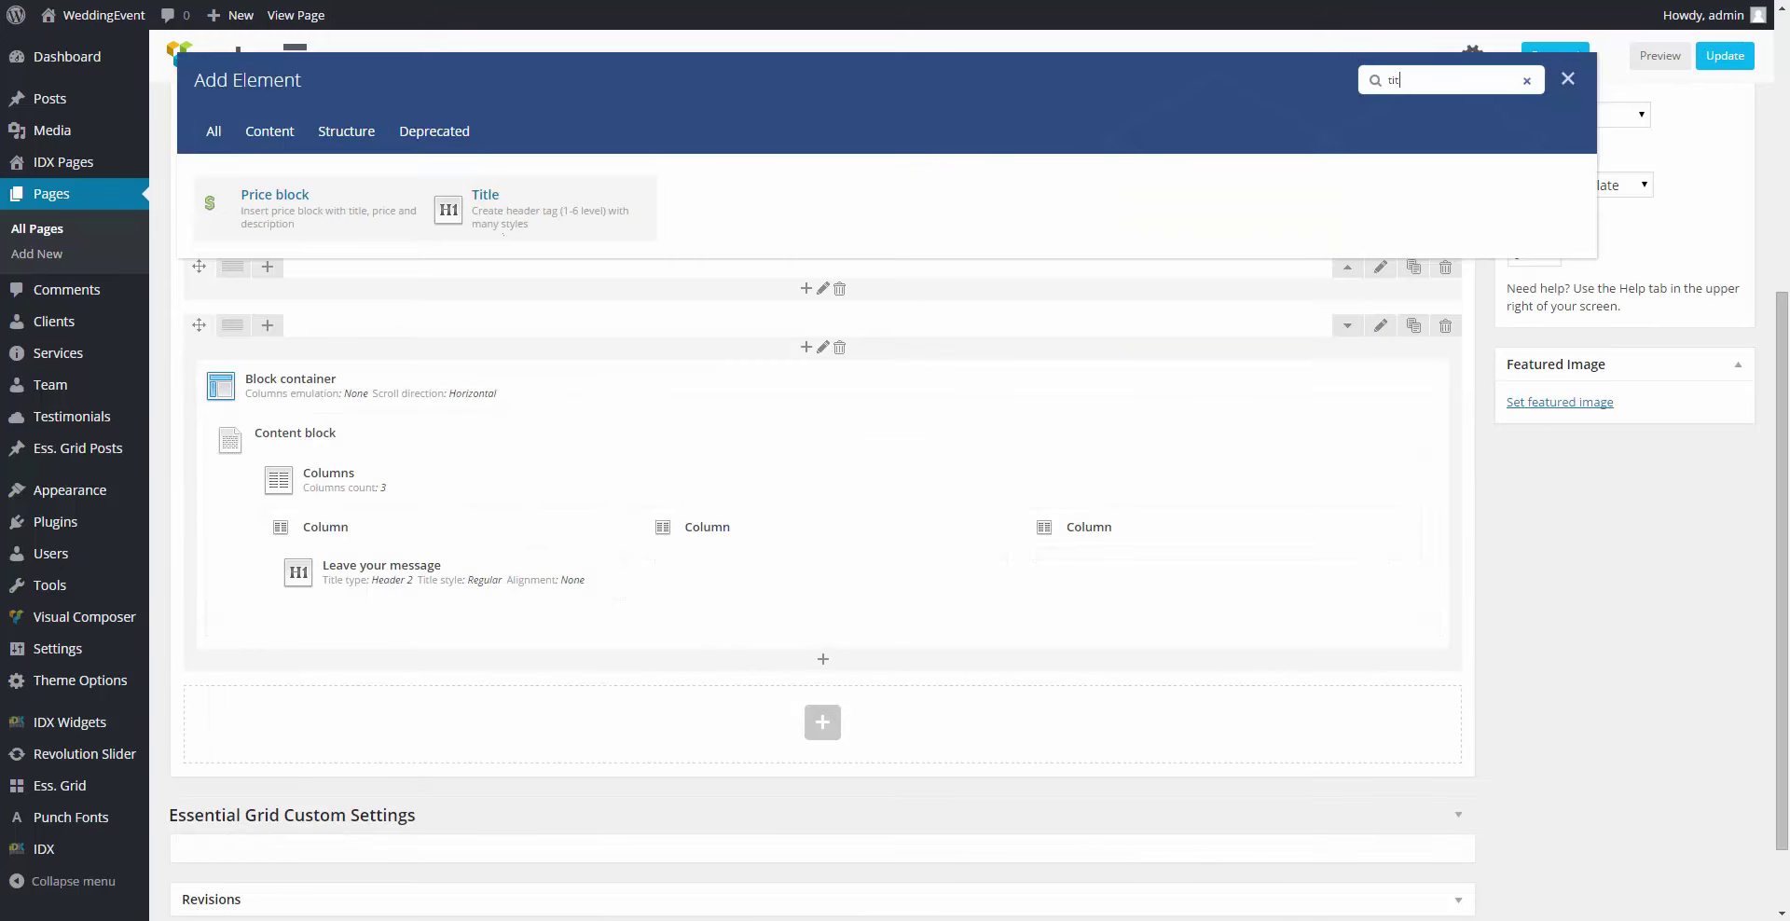
pyautogui.click(502, 205)
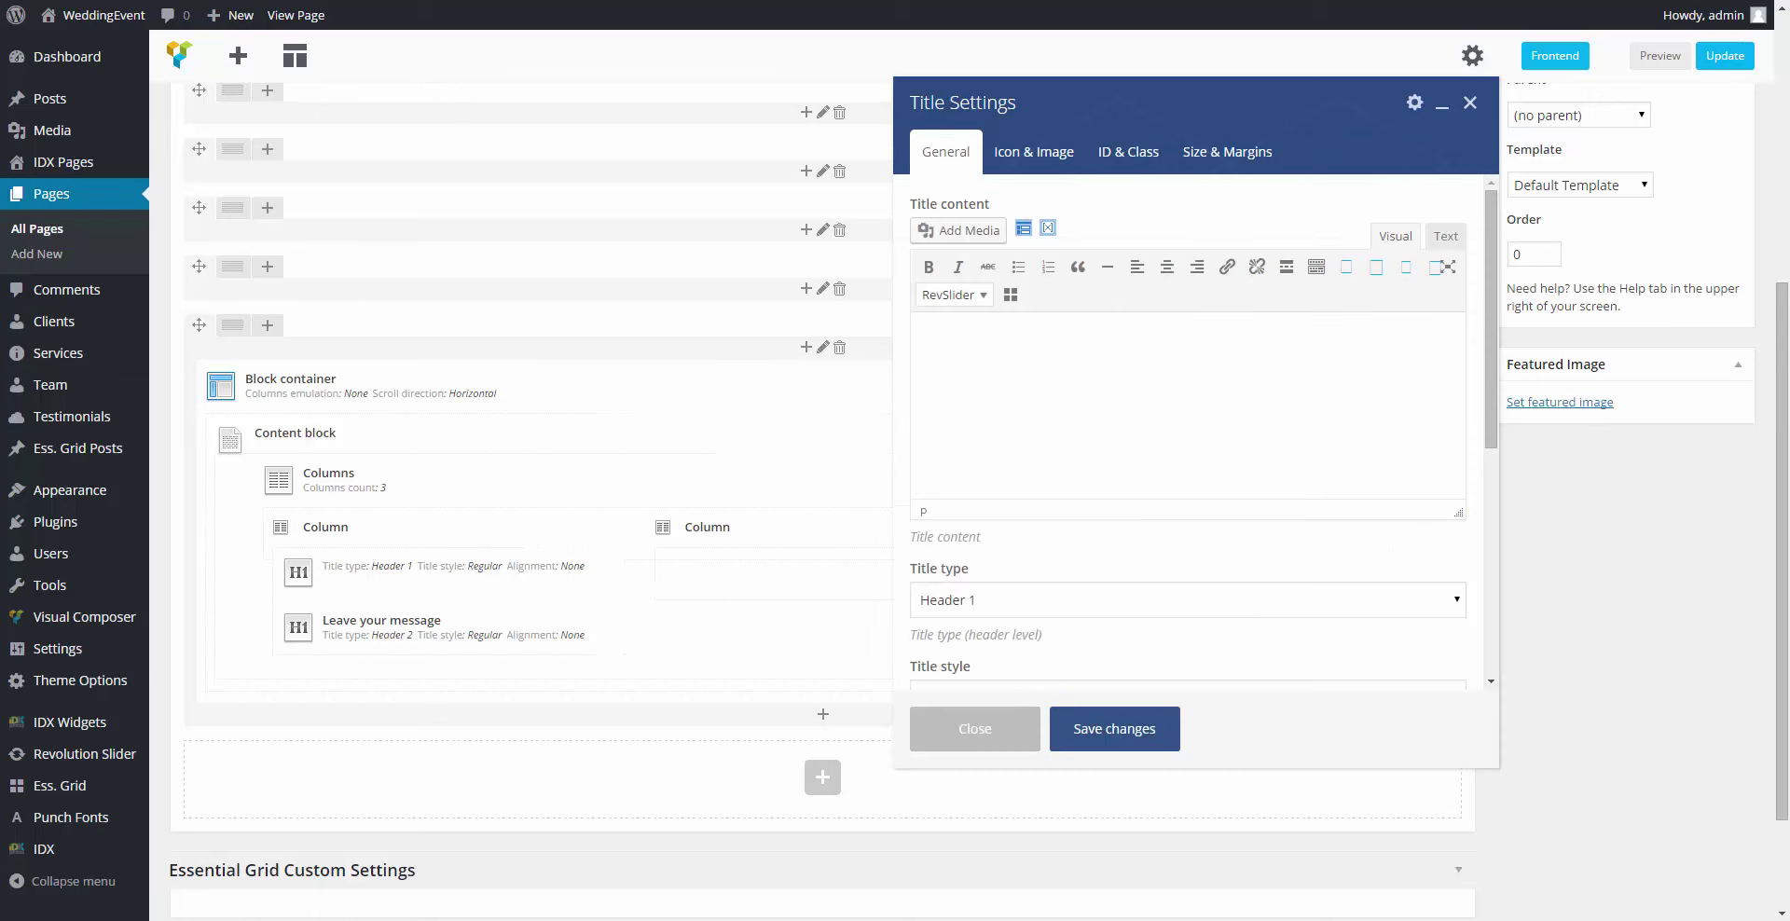
pyautogui.click(1216, 366)
pyautogui.click(1274, 365)
pyautogui.write("We'll be so happy to read yo")
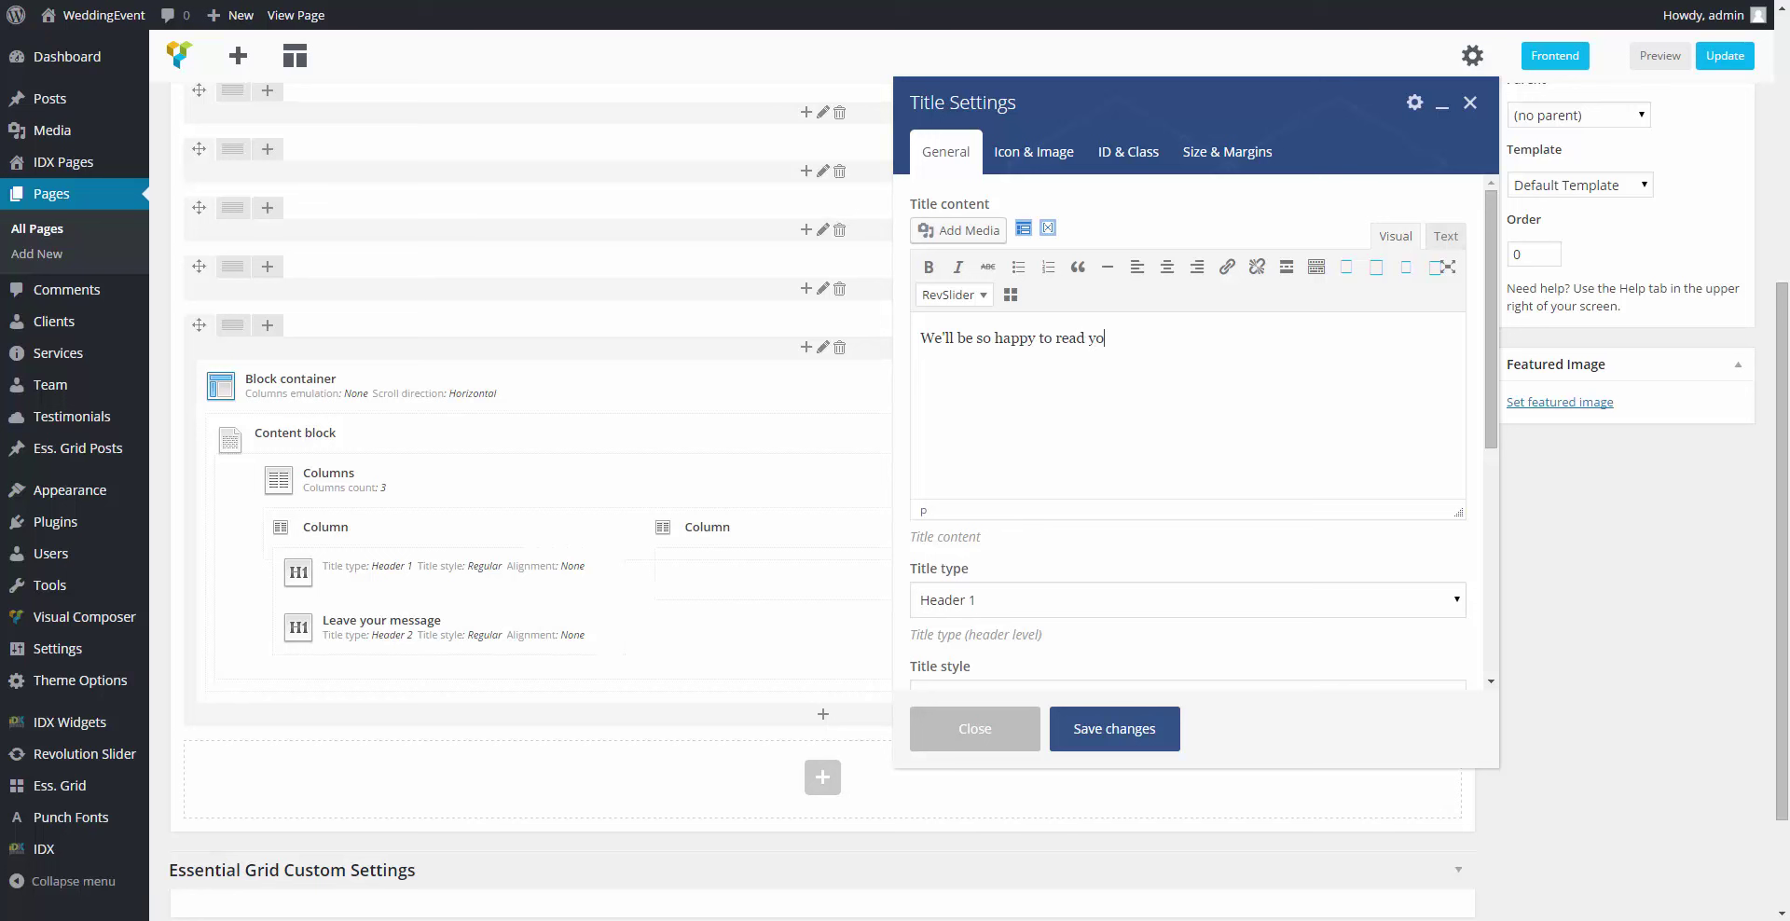
pyautogui.write('urbest wo')
pyautogui.press('BackSpace')
pyautogui.write('ishes to us!')
# Step: Set the new title's type to Header 6, keeping the Regular style and no alignment
pyautogui.scroll(-5, 1241, 352)
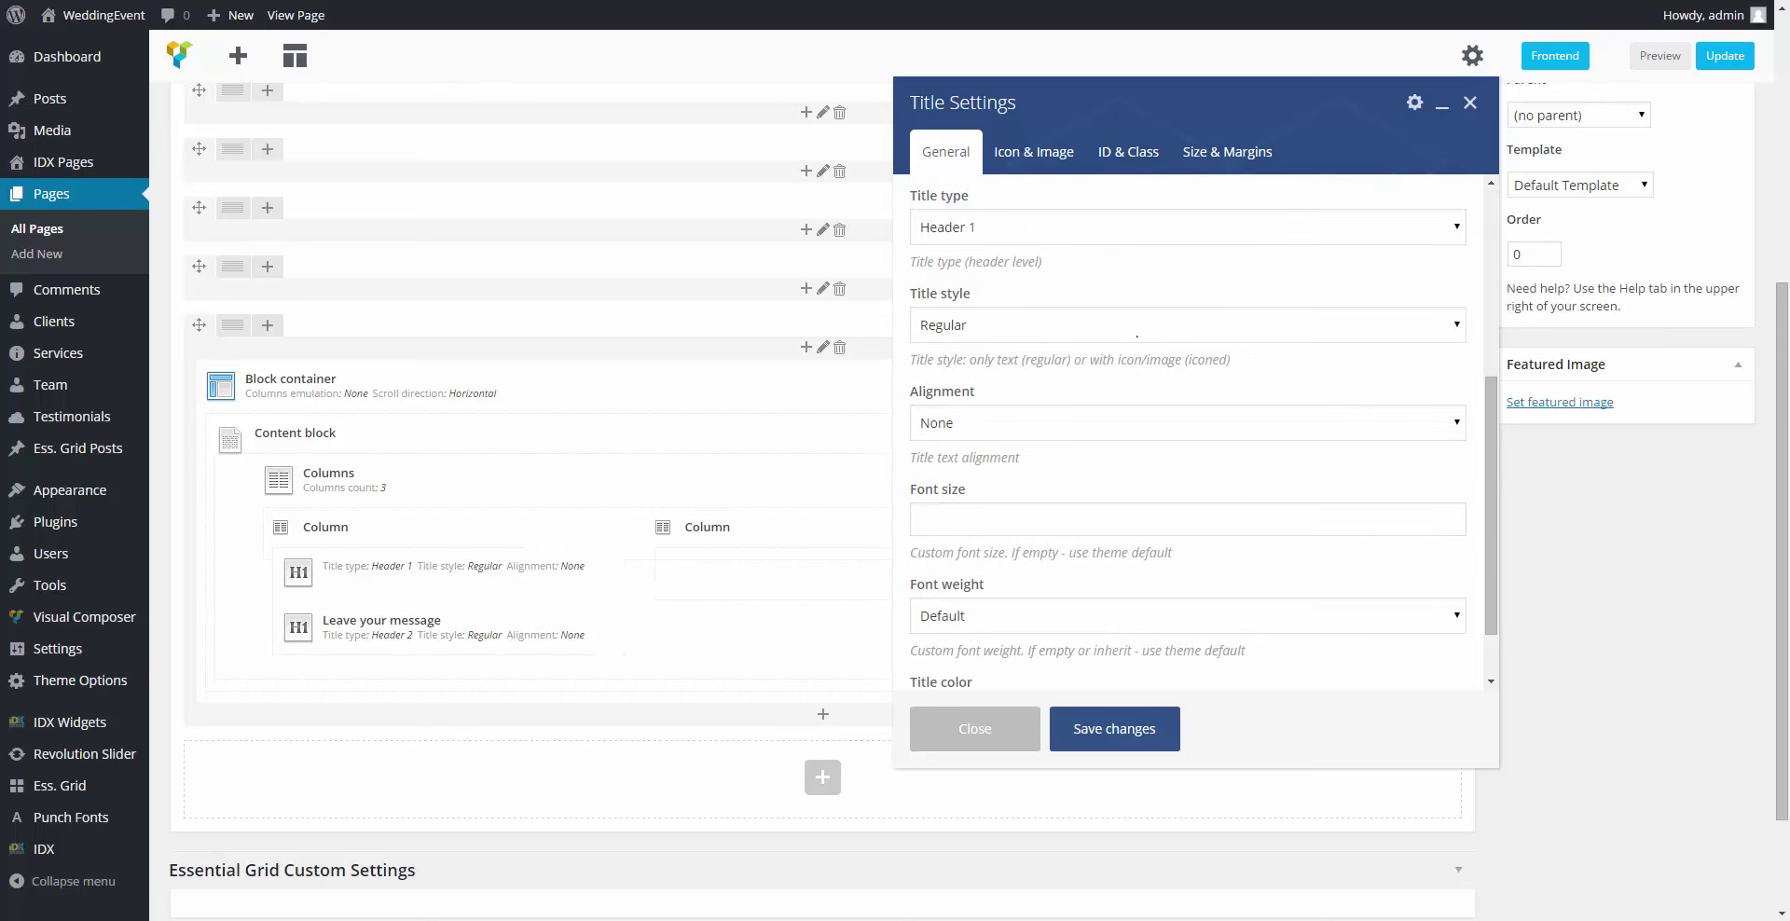
pyautogui.click(1115, 227)
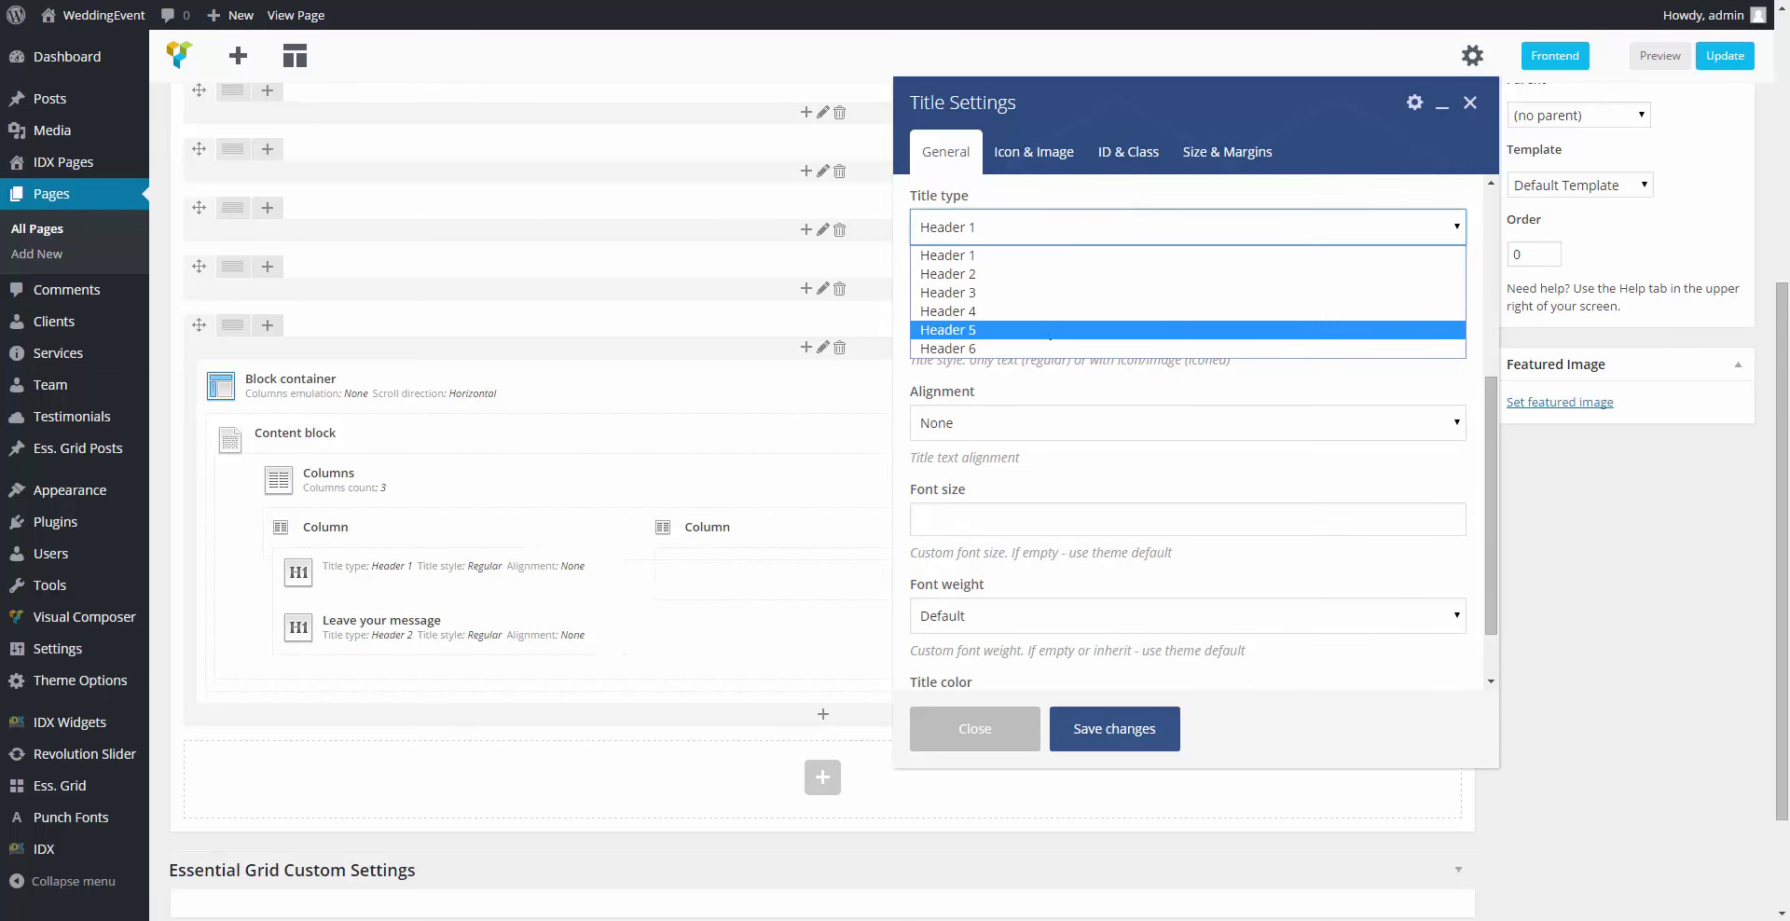
pyautogui.click(1045, 334)
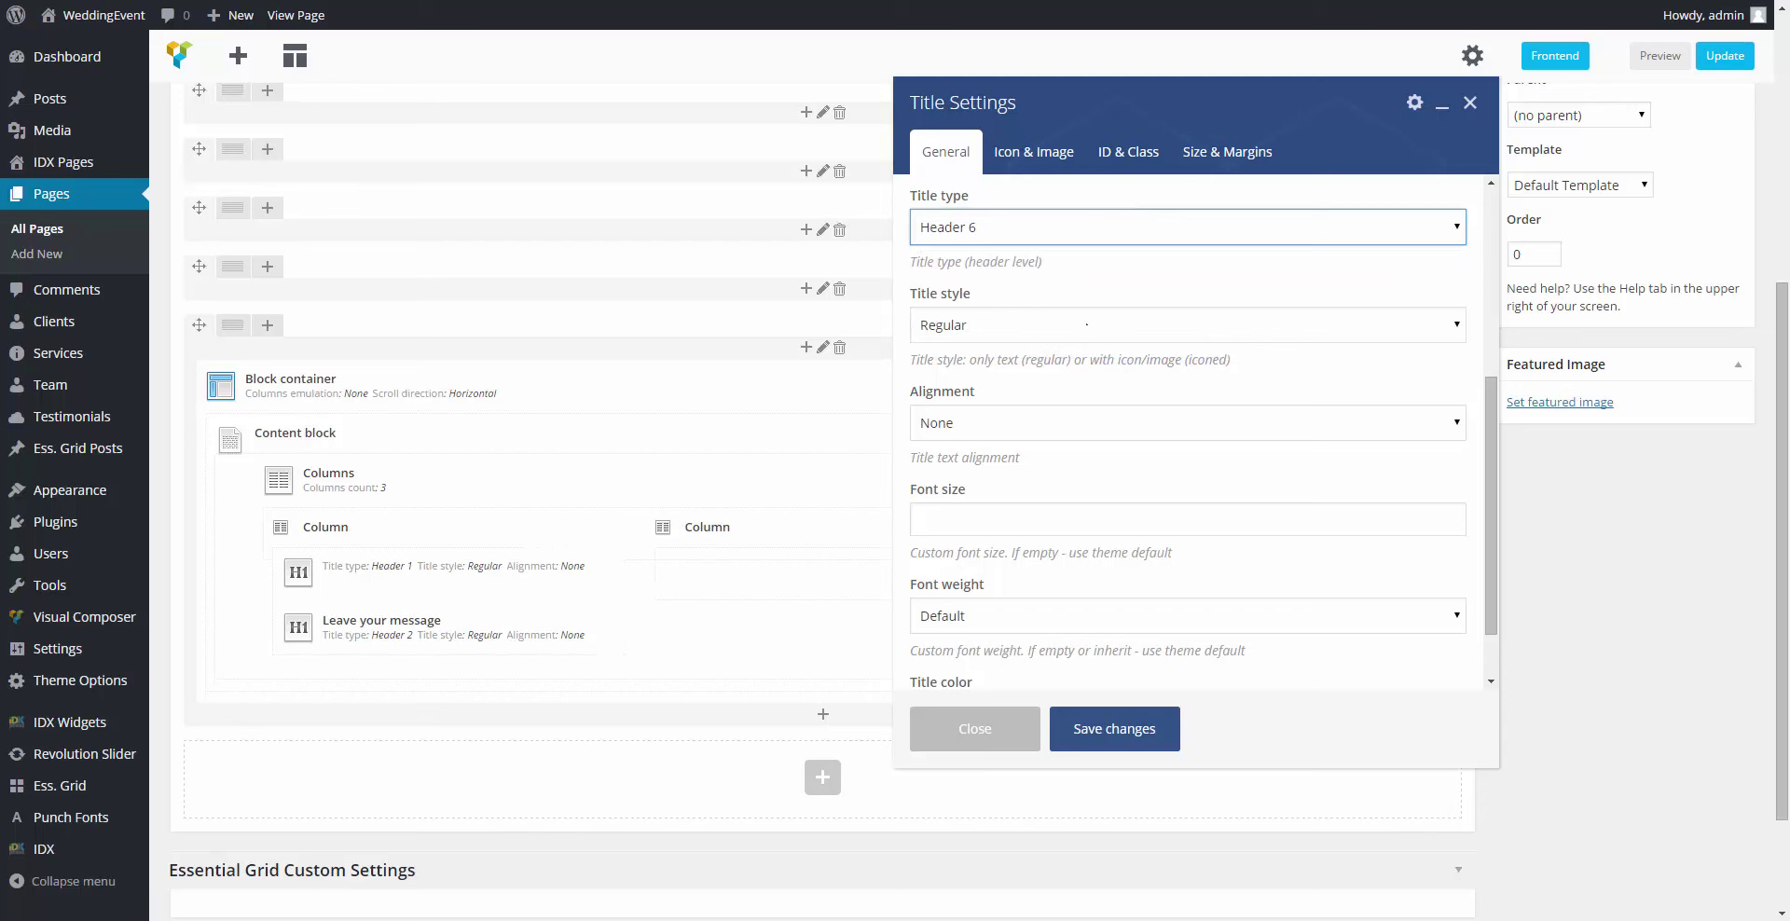
pyautogui.click(992, 423)
pyautogui.click(993, 424)
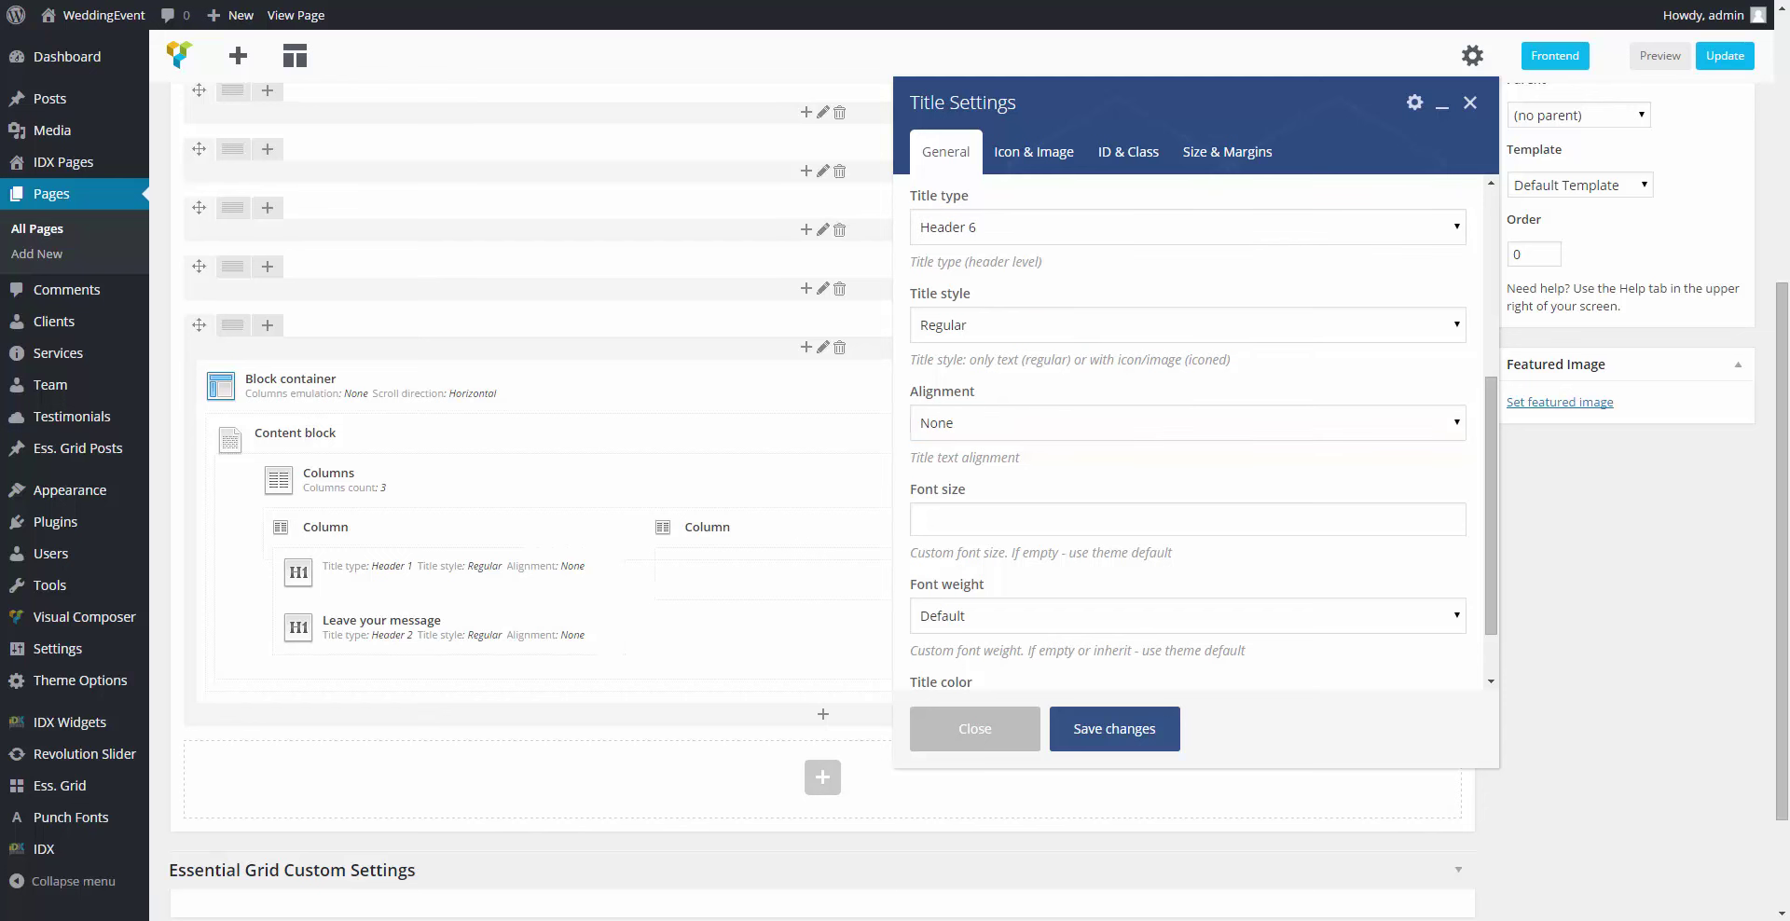
pyautogui.scroll(-1, 1193, 433)
pyautogui.click(931, 632)
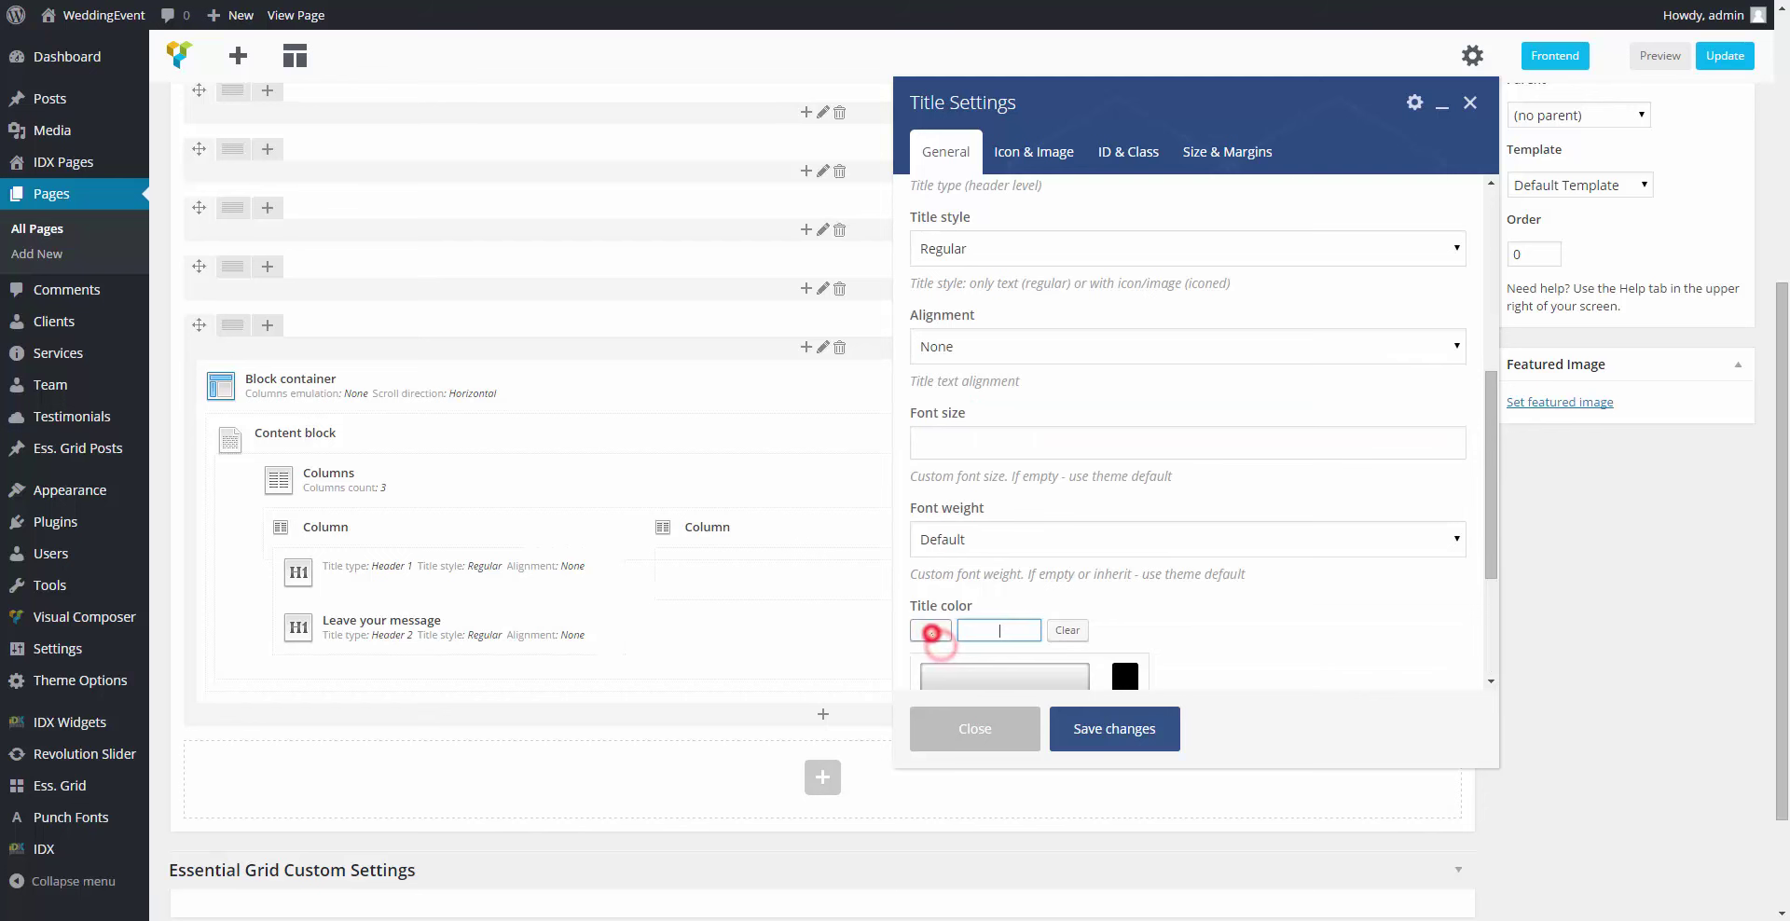
pyautogui.click(1237, 616)
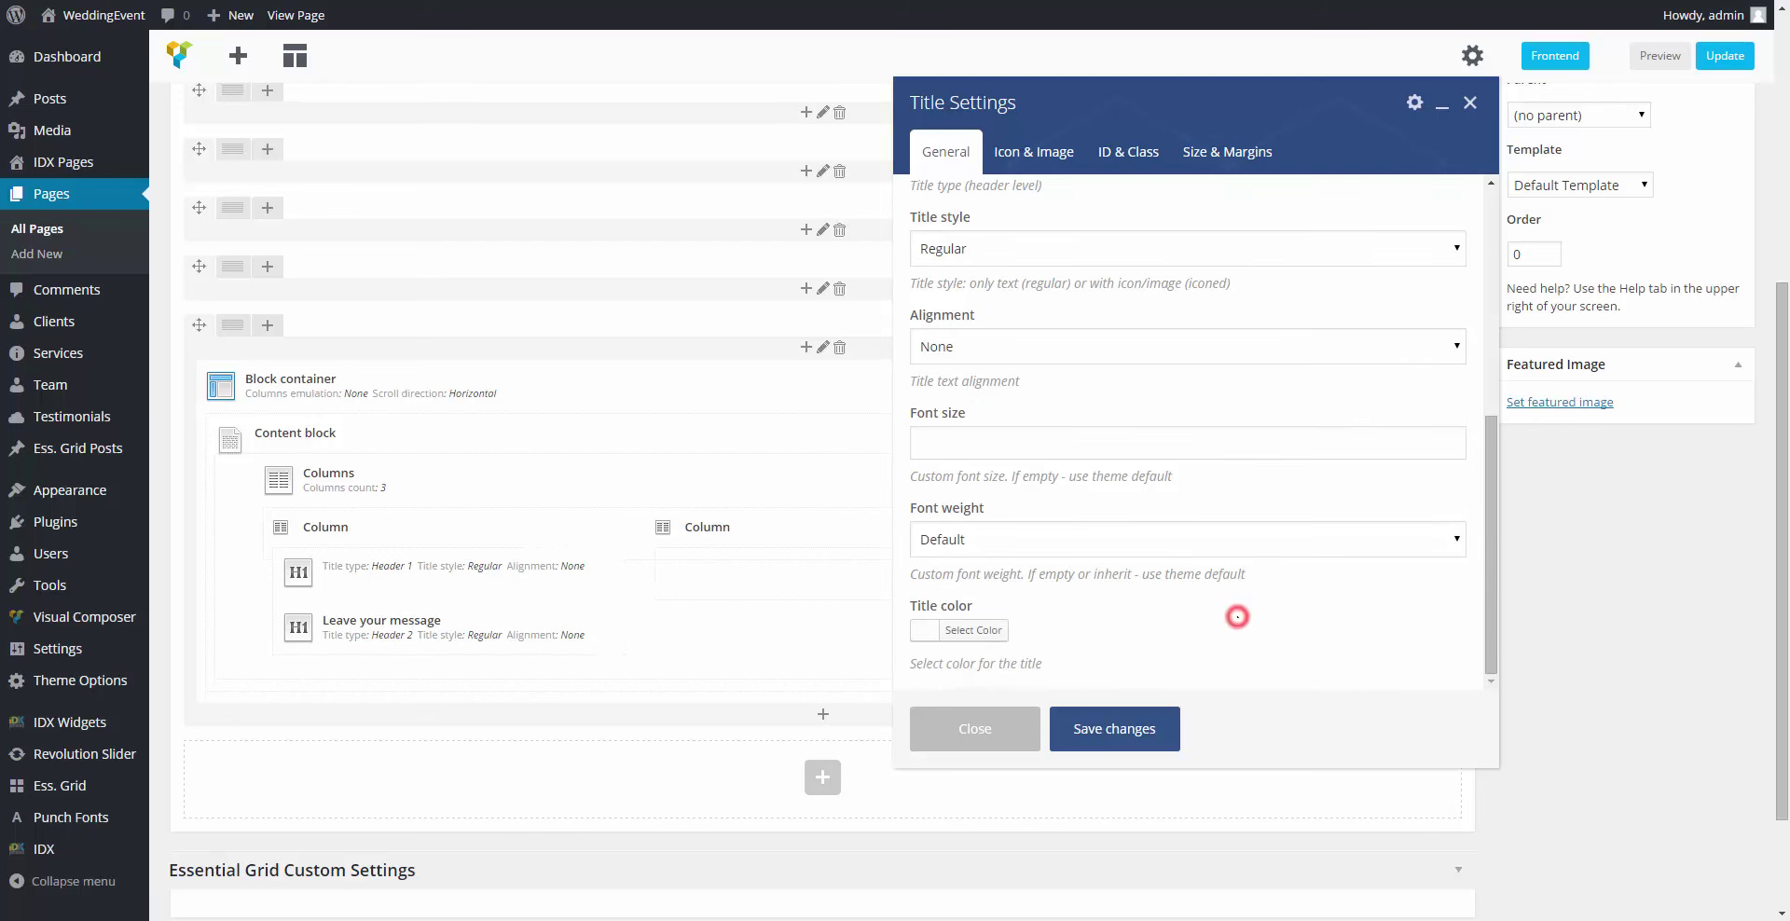
# Step: Set the title's top margin to Tiny (negative) and choose its bottom margin
pyautogui.click(1042, 153)
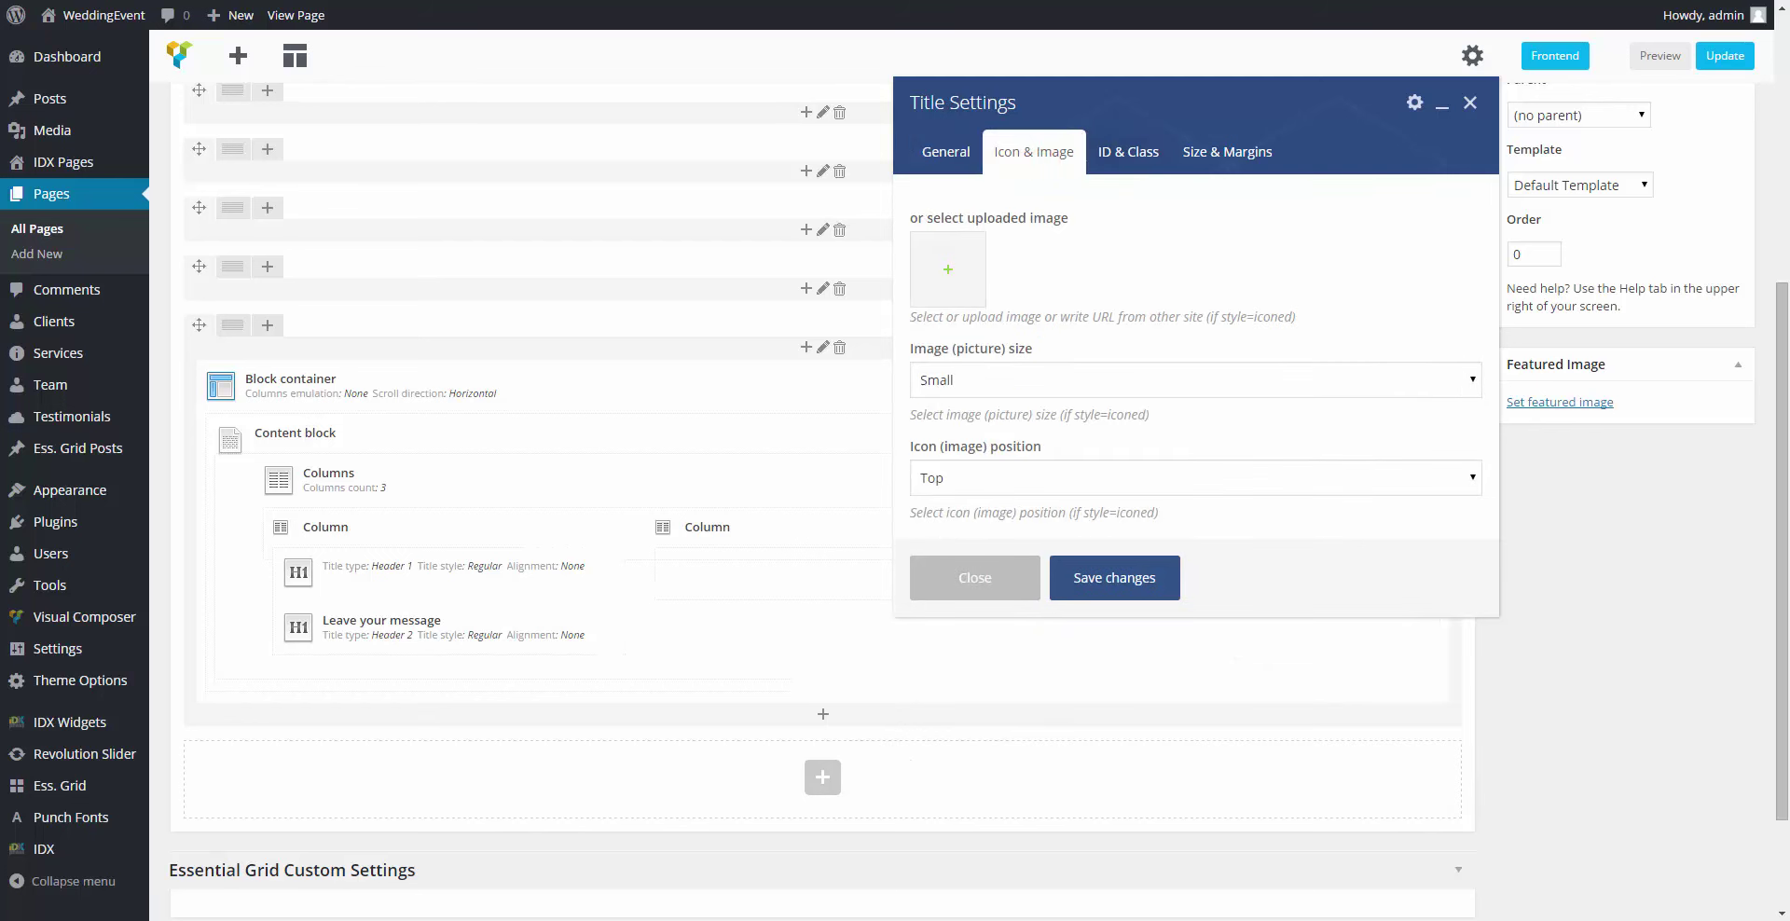
pyautogui.click(1130, 149)
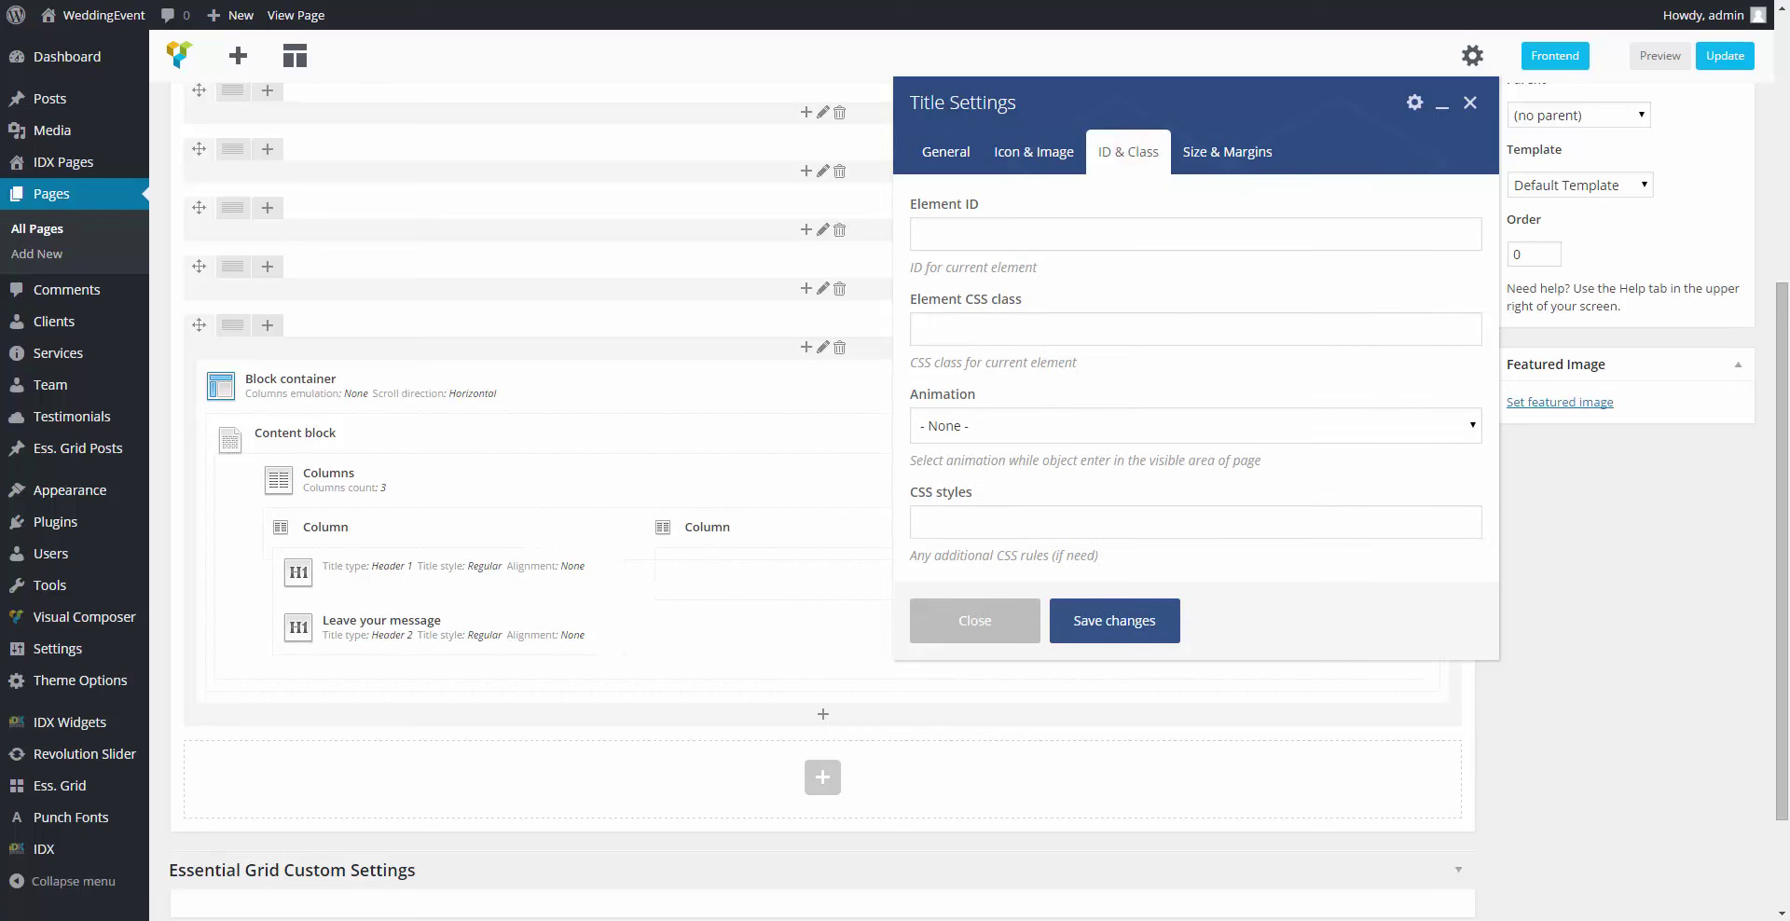
pyautogui.click(1205, 161)
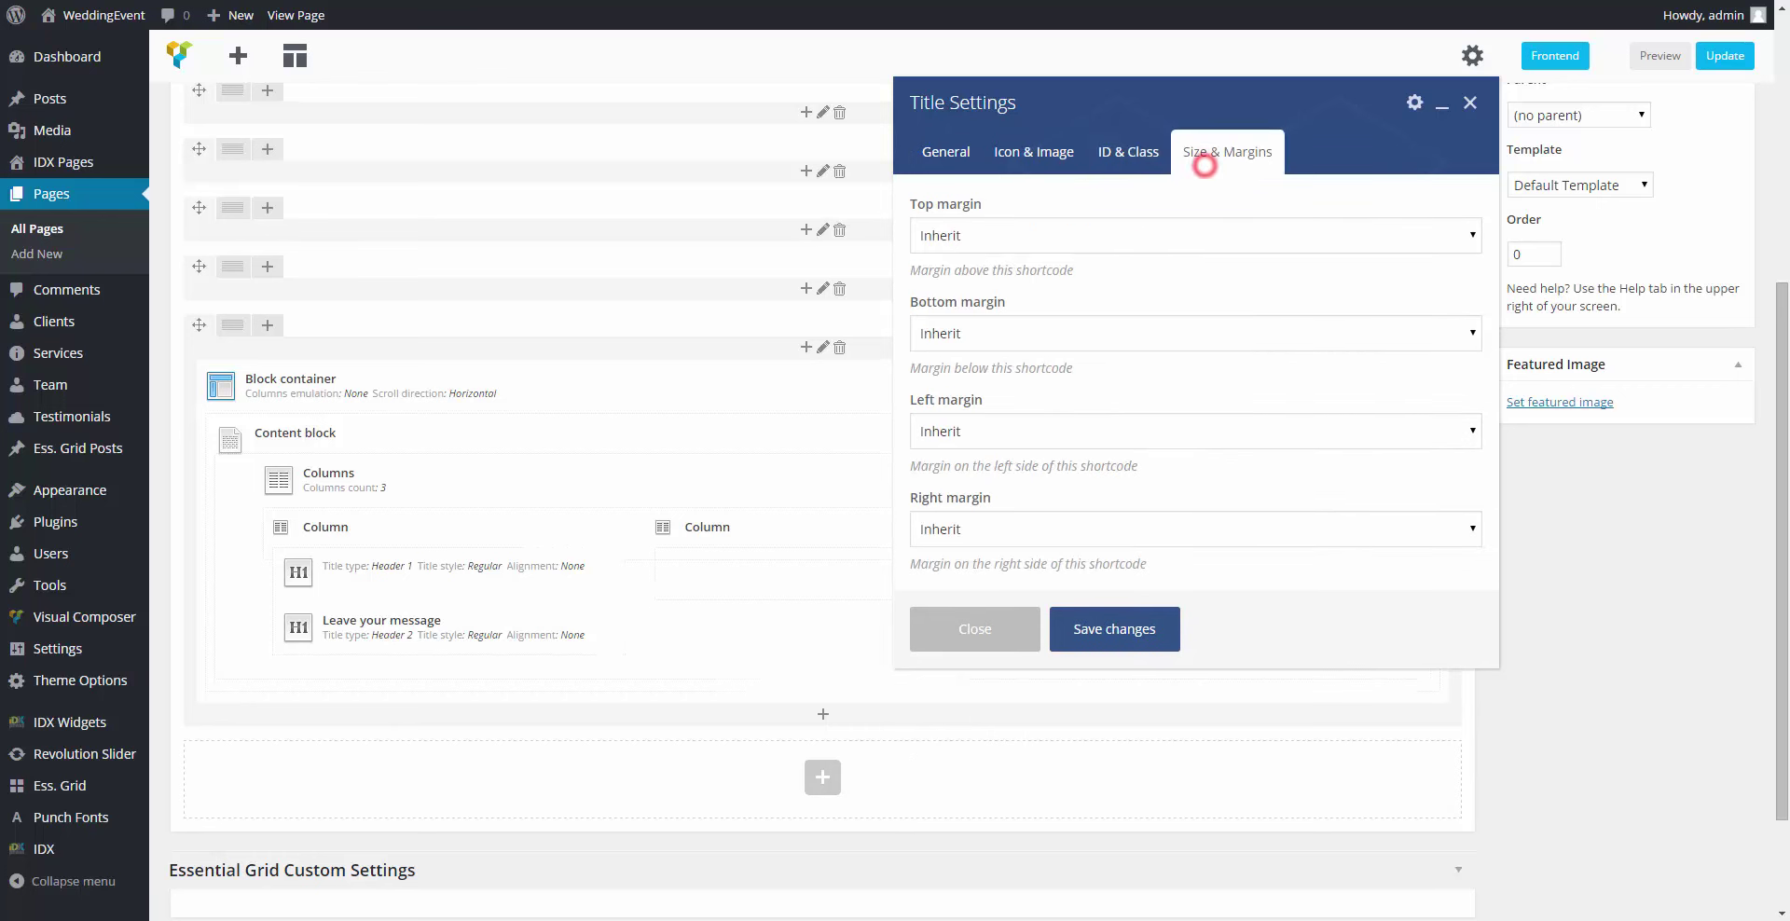
pyautogui.click(956, 233)
pyautogui.click(969, 395)
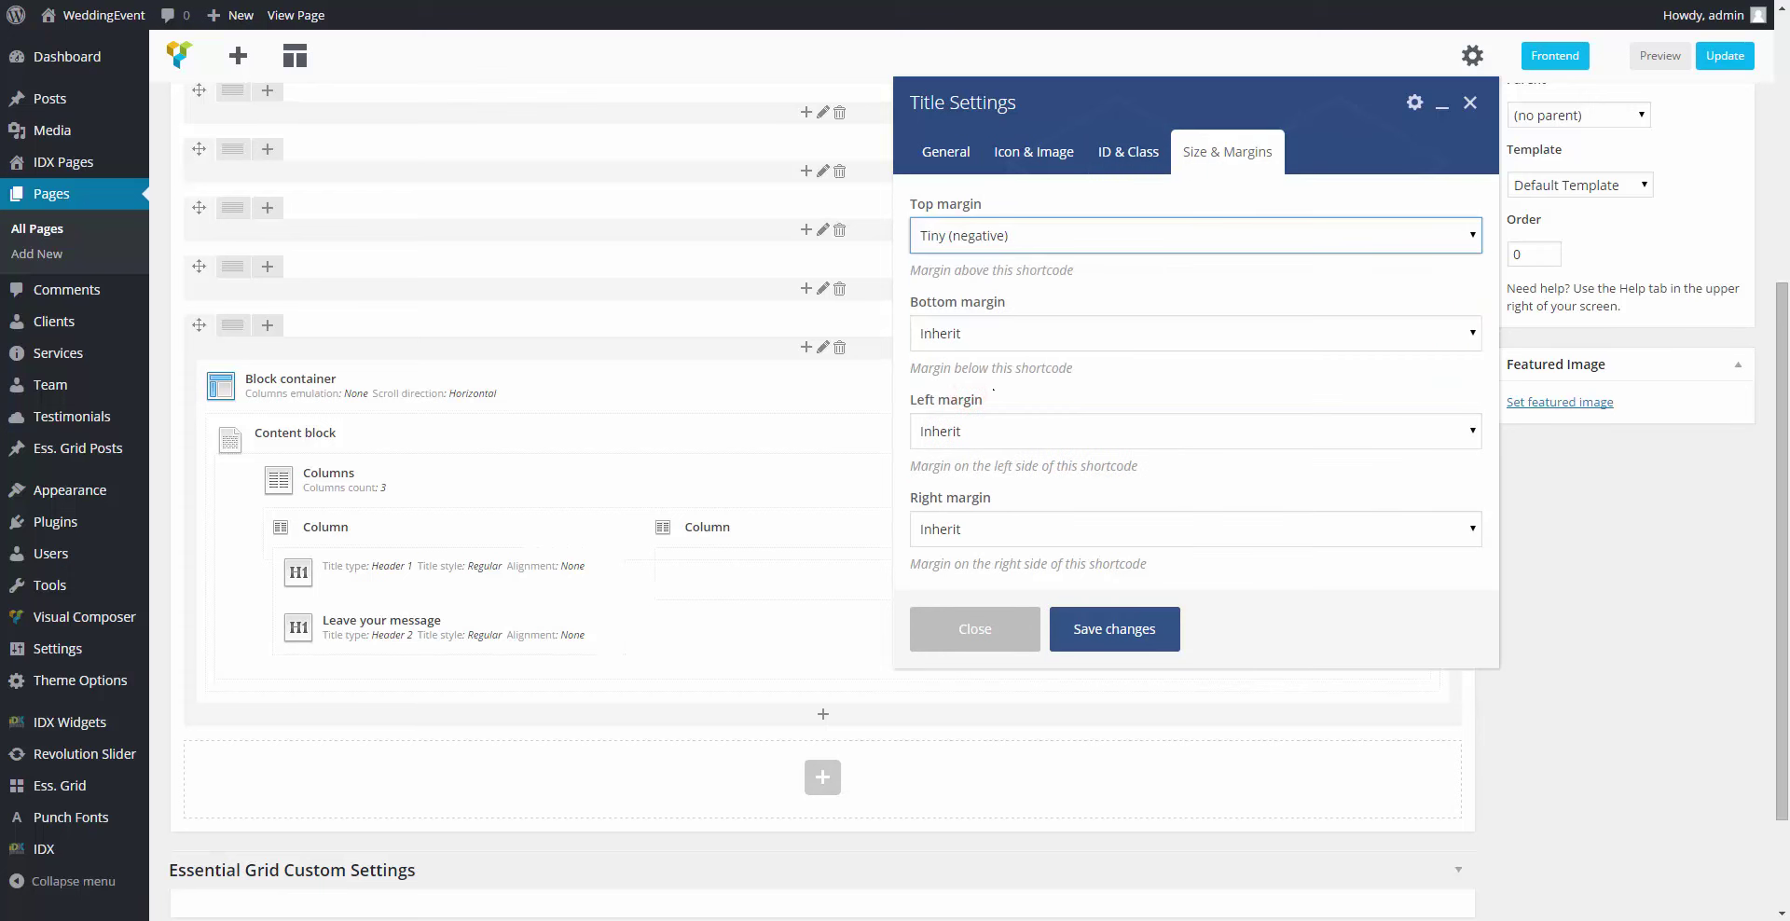
pyautogui.click(980, 334)
pyautogui.click(951, 454)
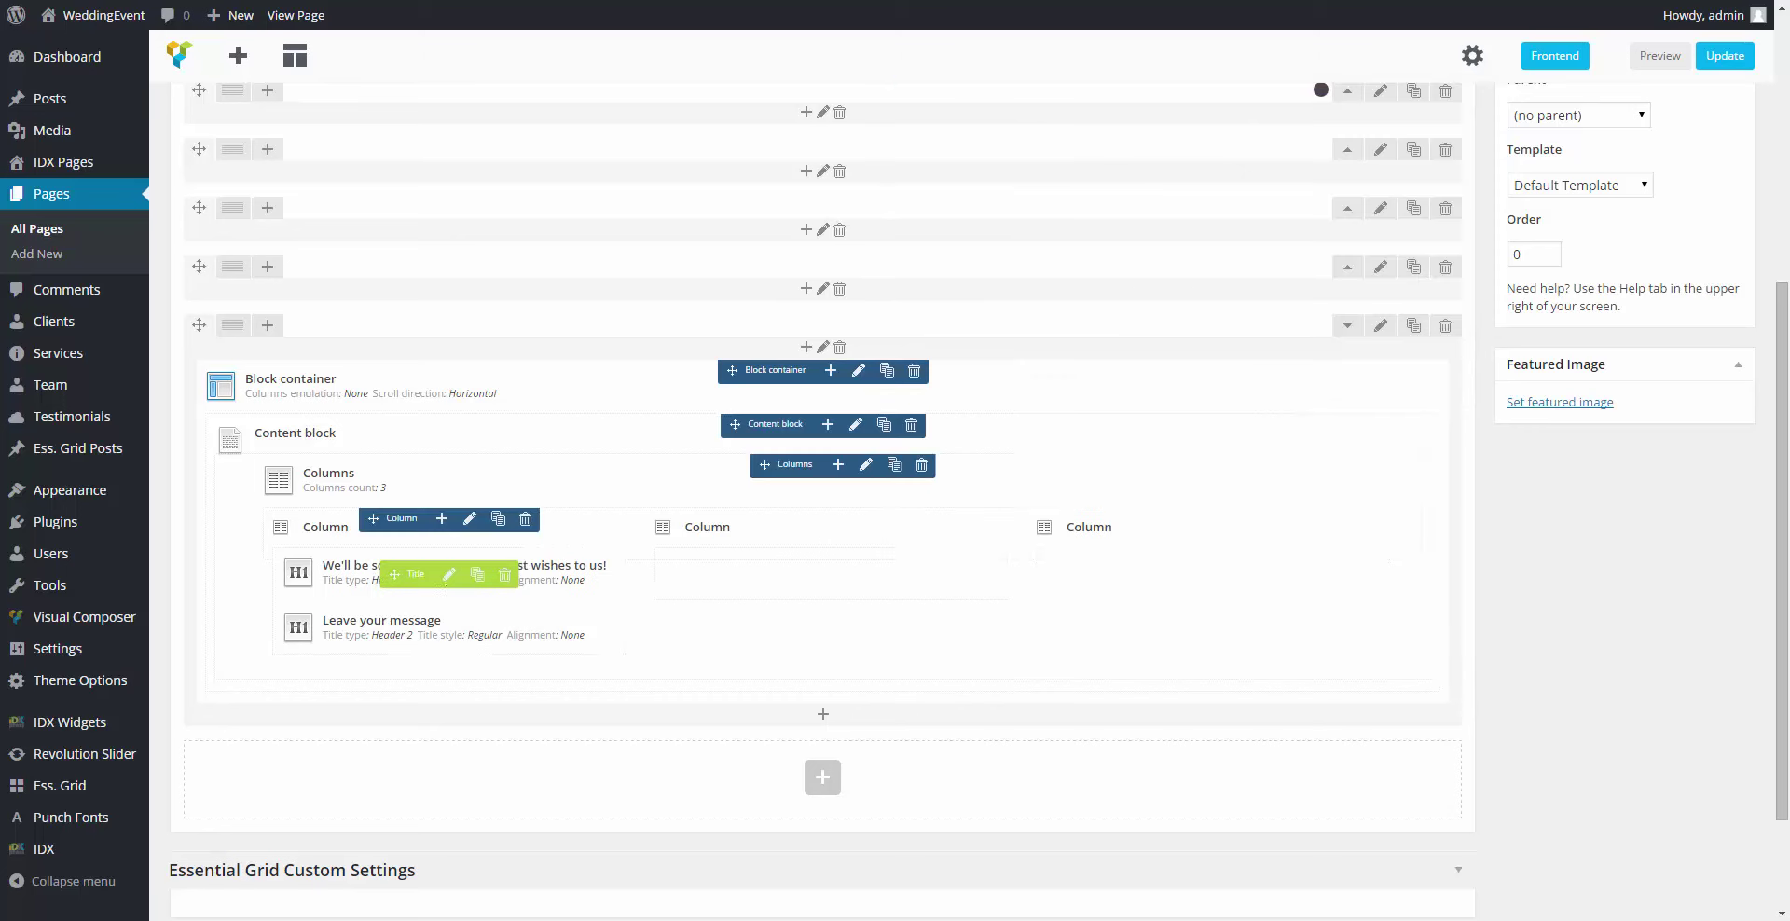
# Step: Save the title's settings and move it below the "Leave your message" title in the first column
pyautogui.click(1103, 627)
pyautogui.click(410, 572)
pyautogui.moveTo(410, 571); pyautogui.dragTo(434, 634)
# Step: Add a Form element to the second column and dismiss its settings for now
pyautogui.click(823, 519)
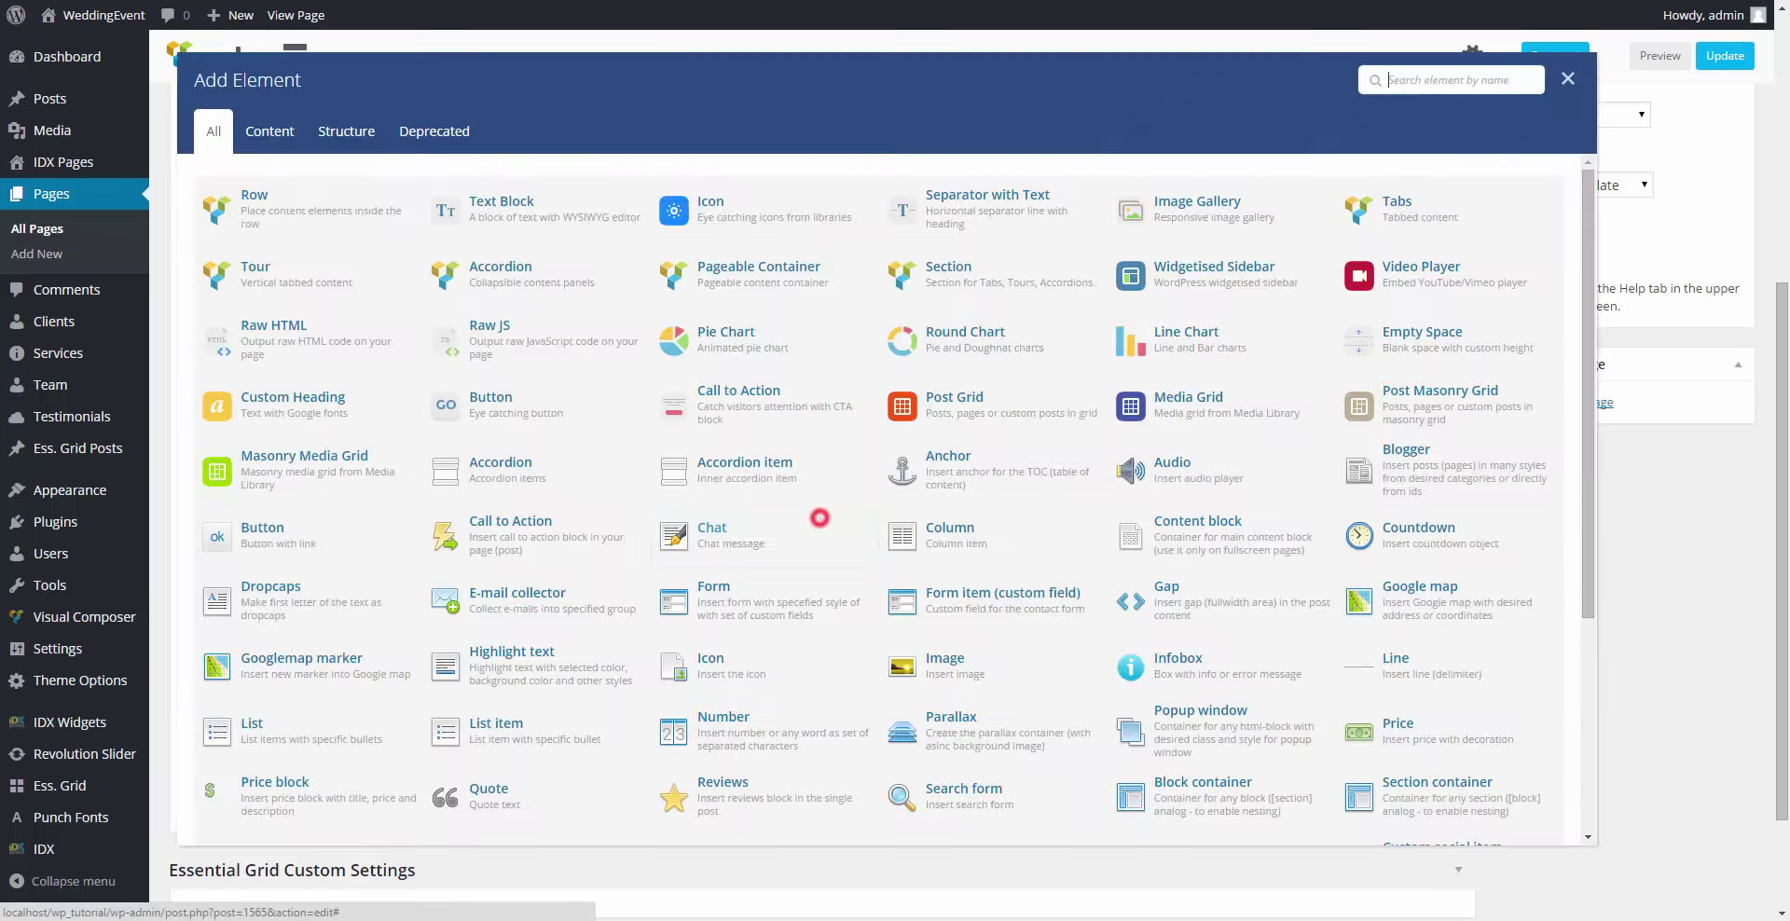
pyautogui.write('for')
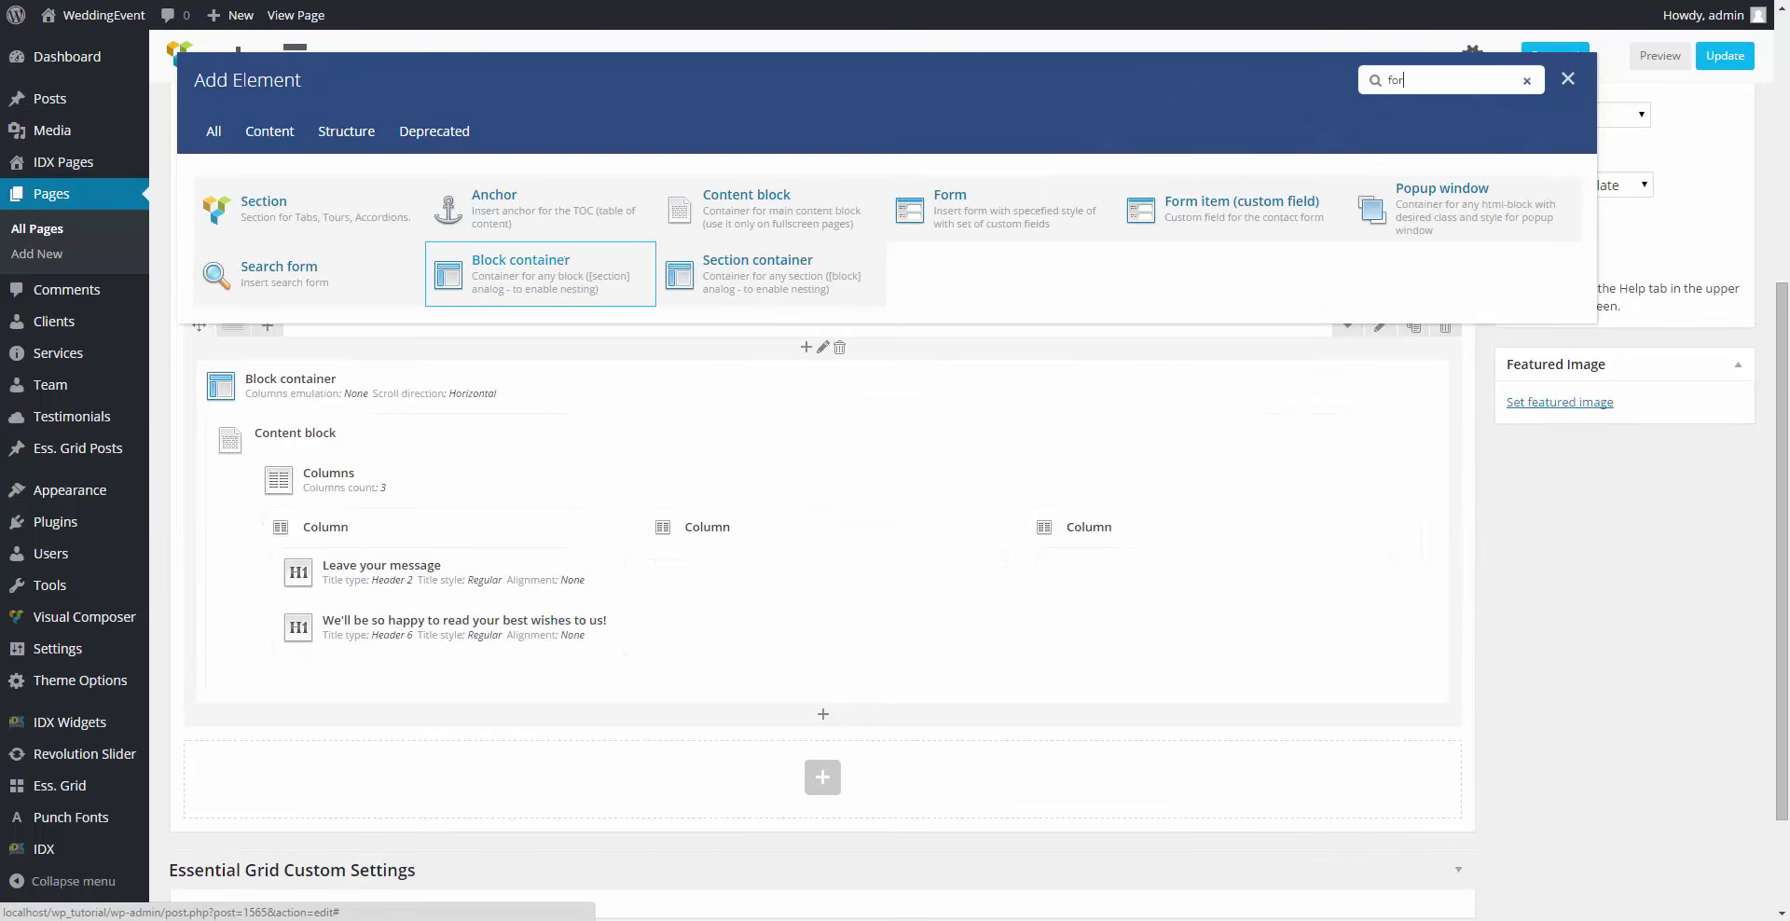
pyautogui.click(928, 215)
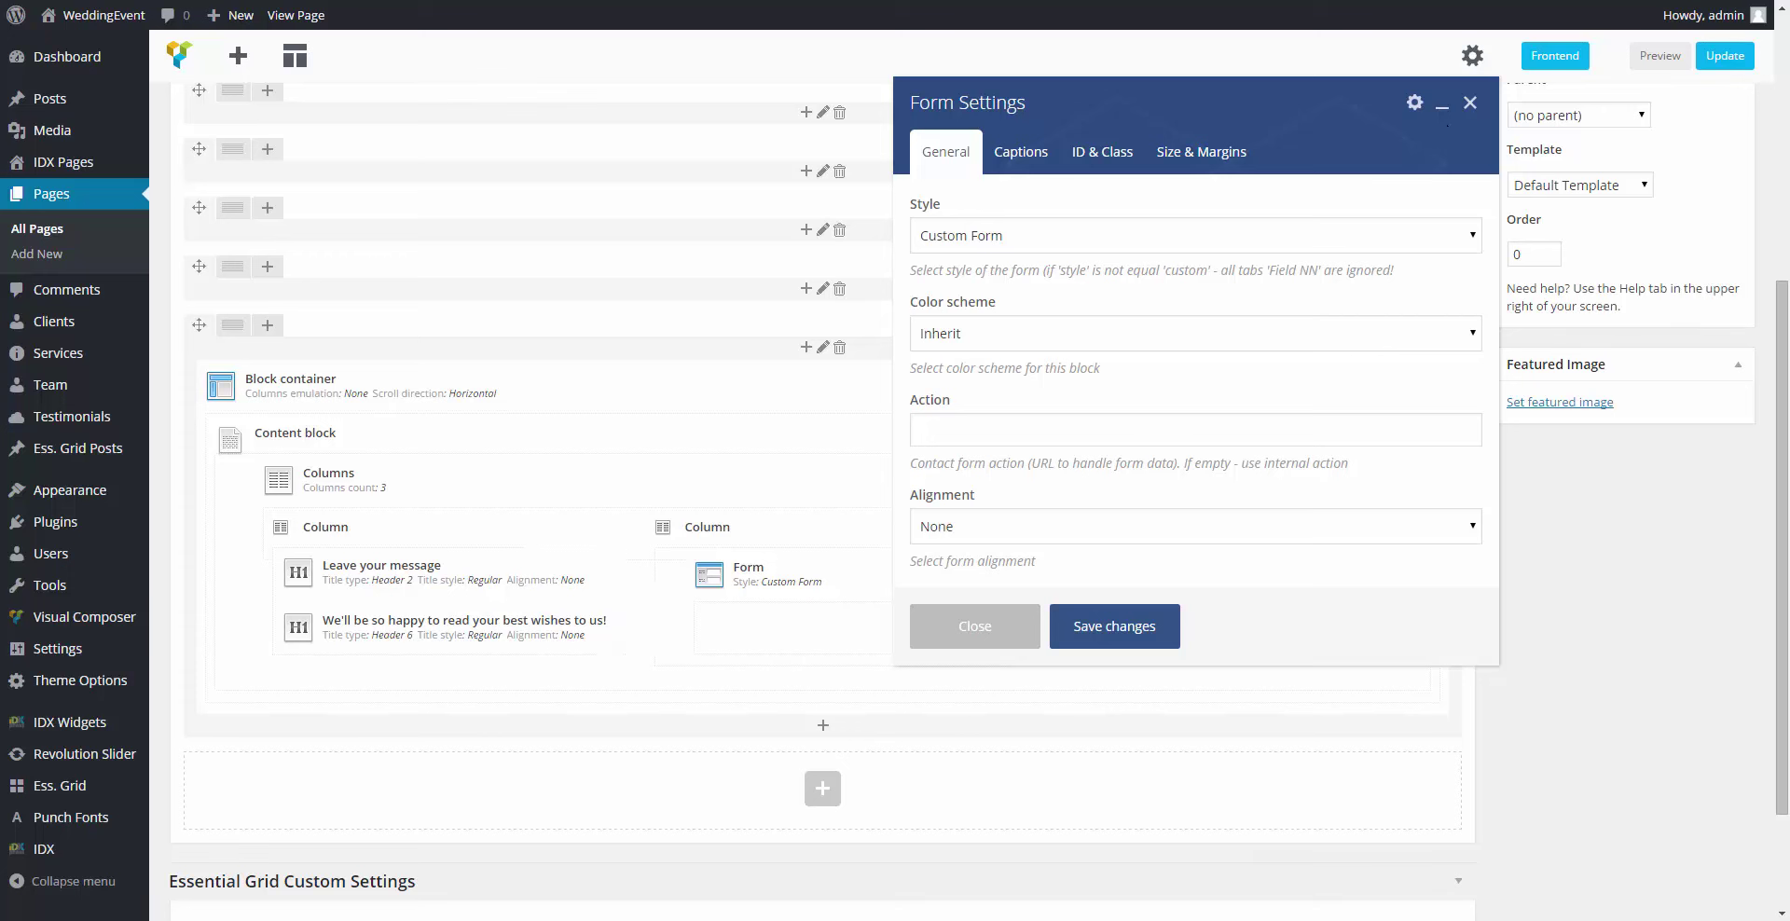
pyautogui.click(1469, 103)
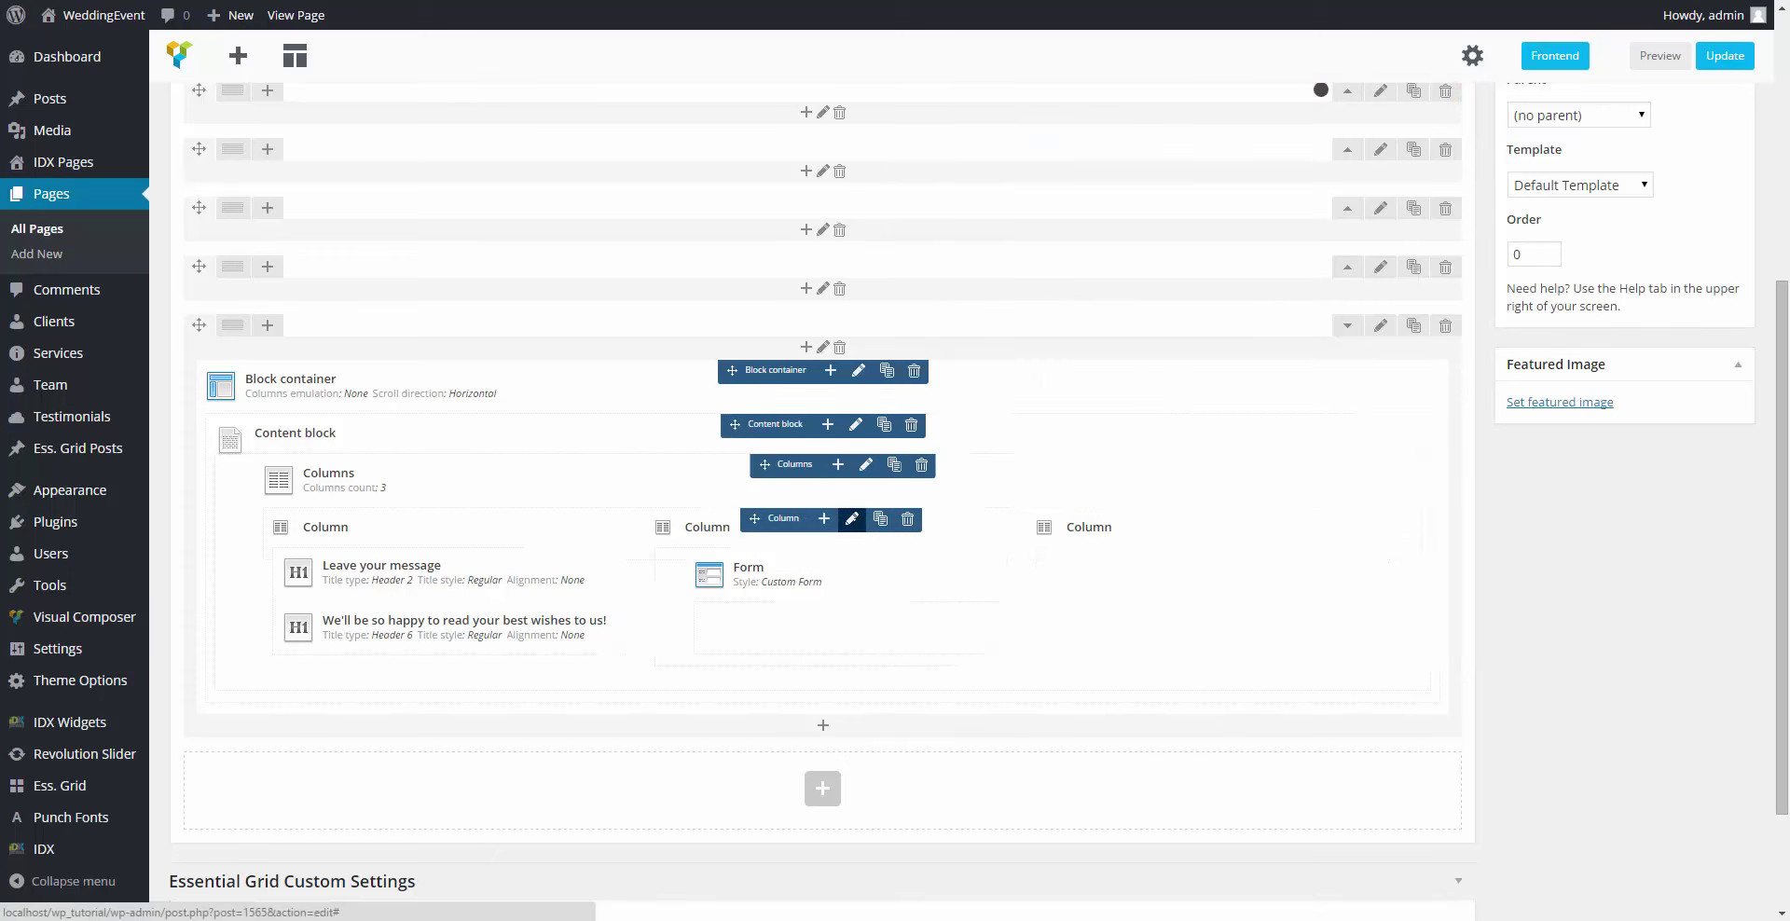
# Step: Set the second column to merge 2 columns, save it, and delete the leftover empty third column
pyautogui.click(851, 518)
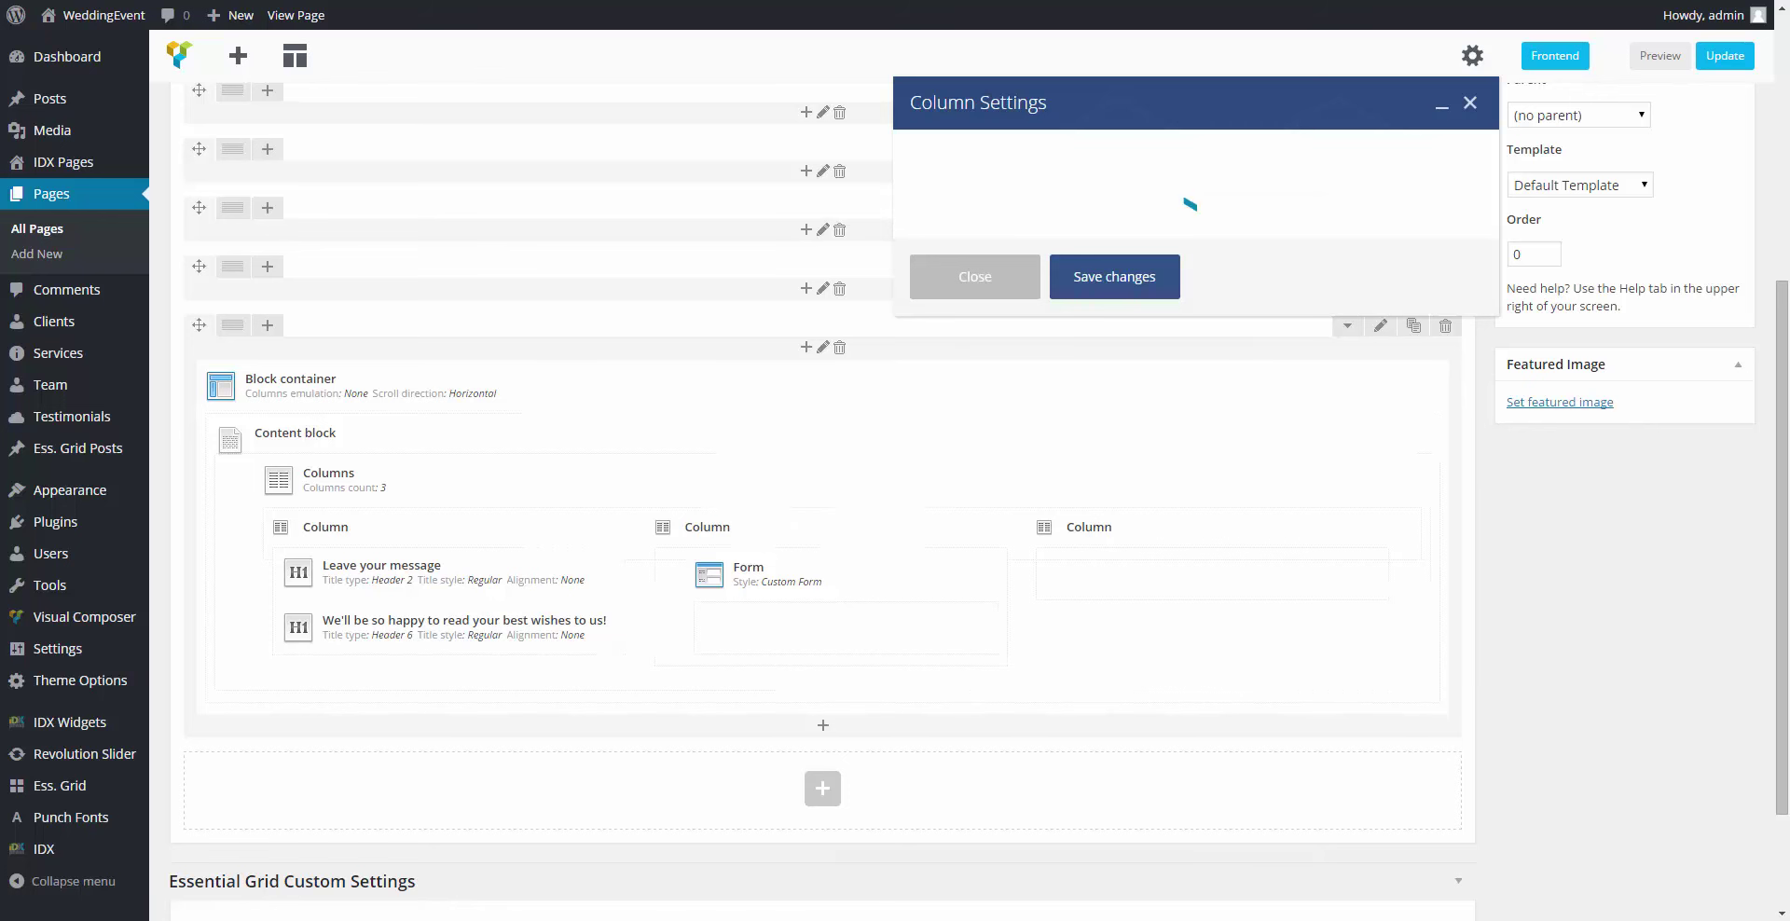
pyautogui.click(970, 237)
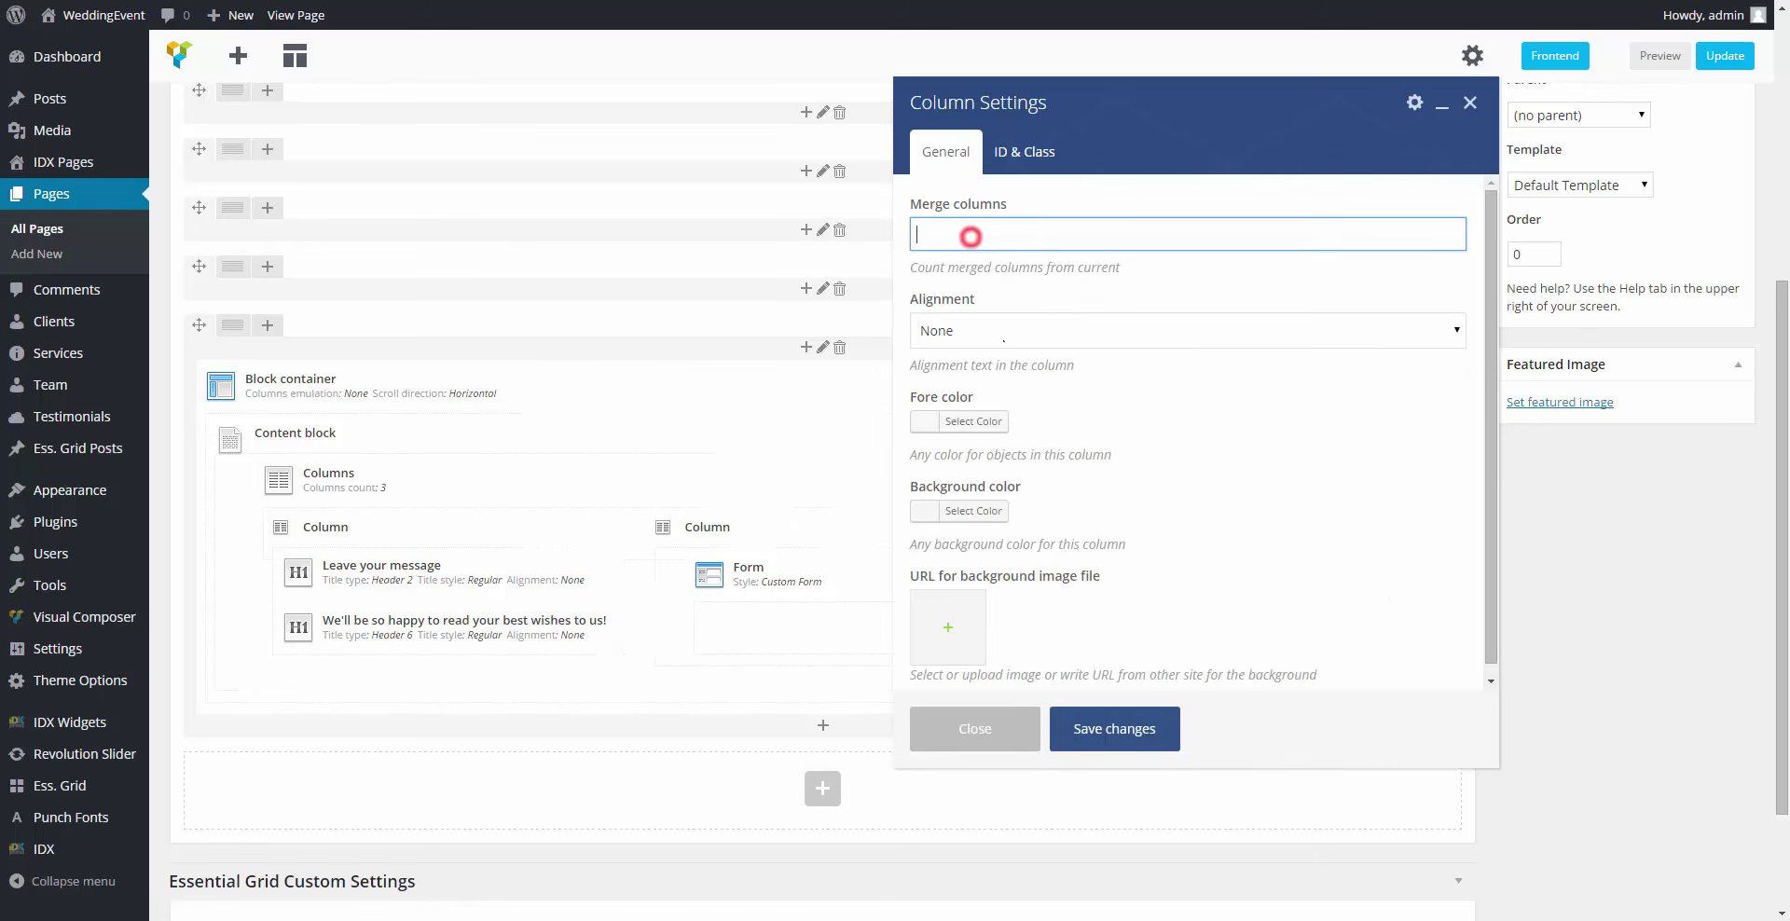
pyautogui.write('2')
pyautogui.click(960, 421)
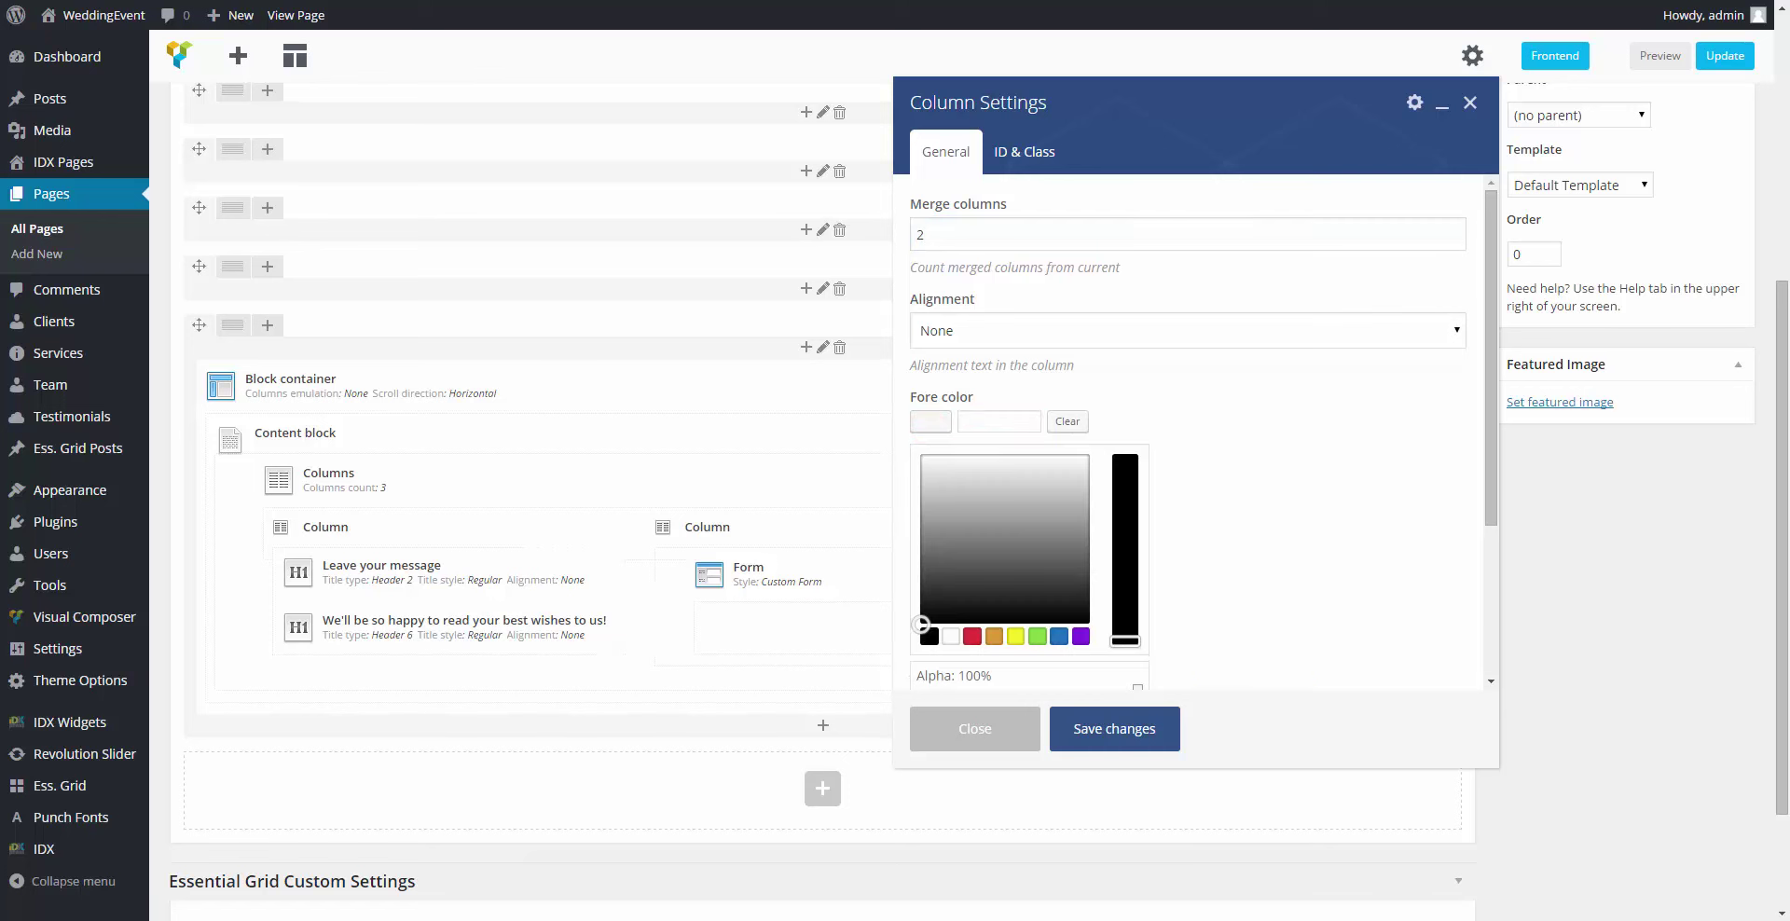
pyautogui.click(1185, 498)
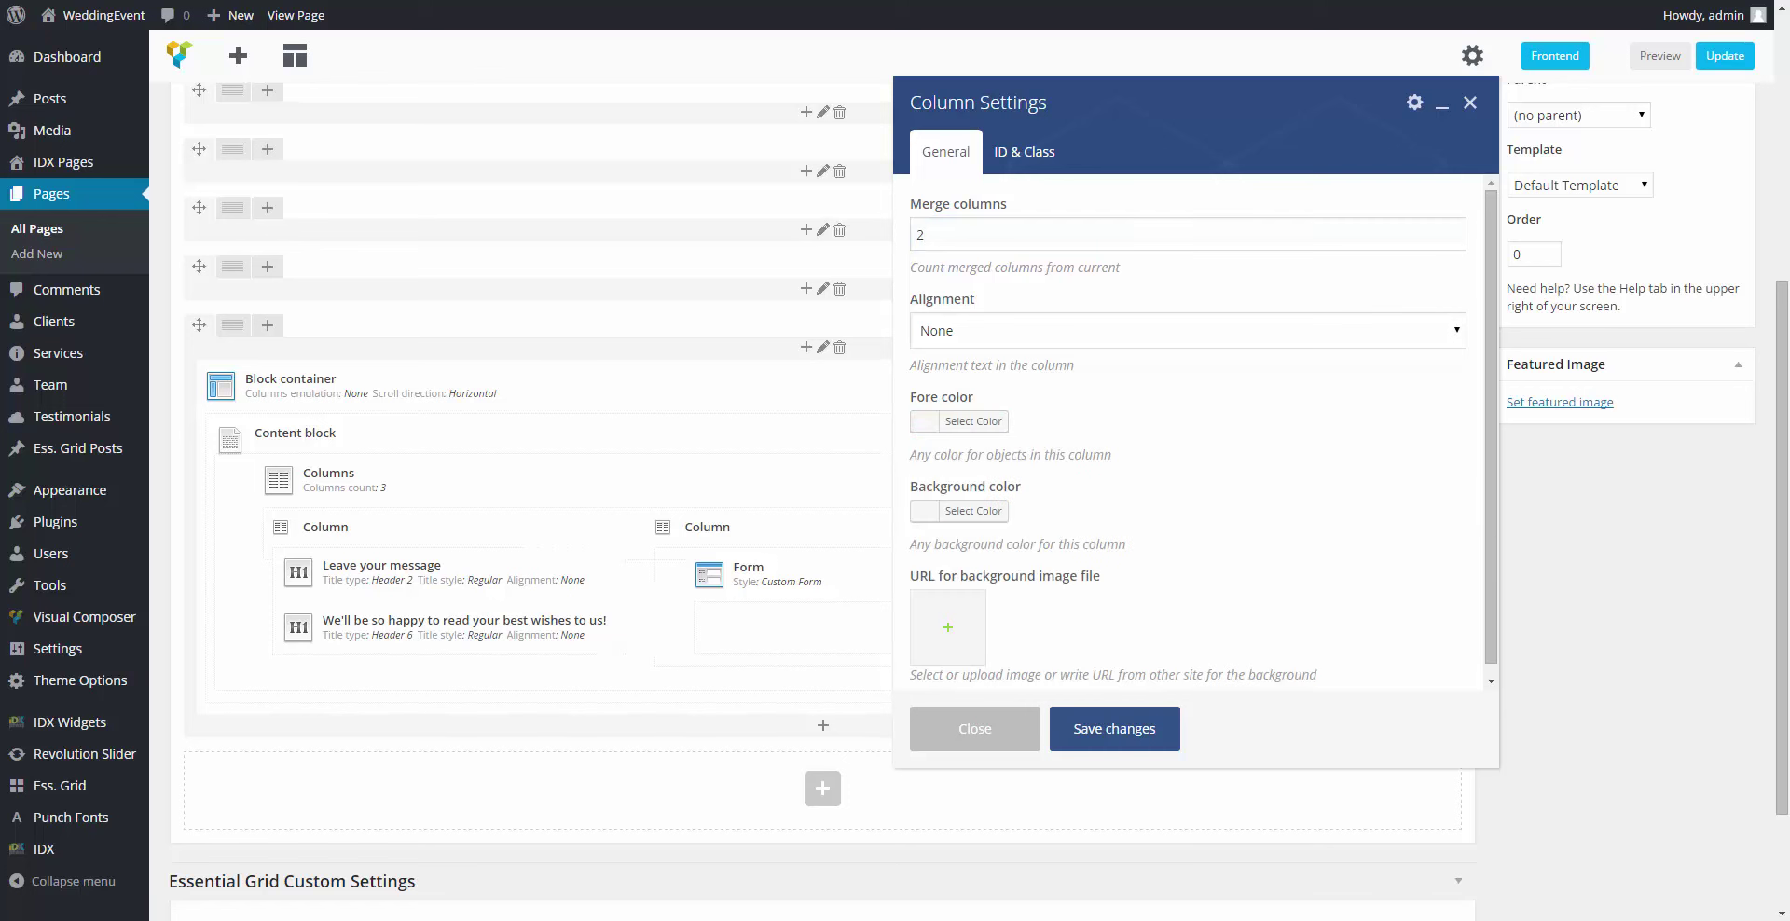
pyautogui.click(1025, 151)
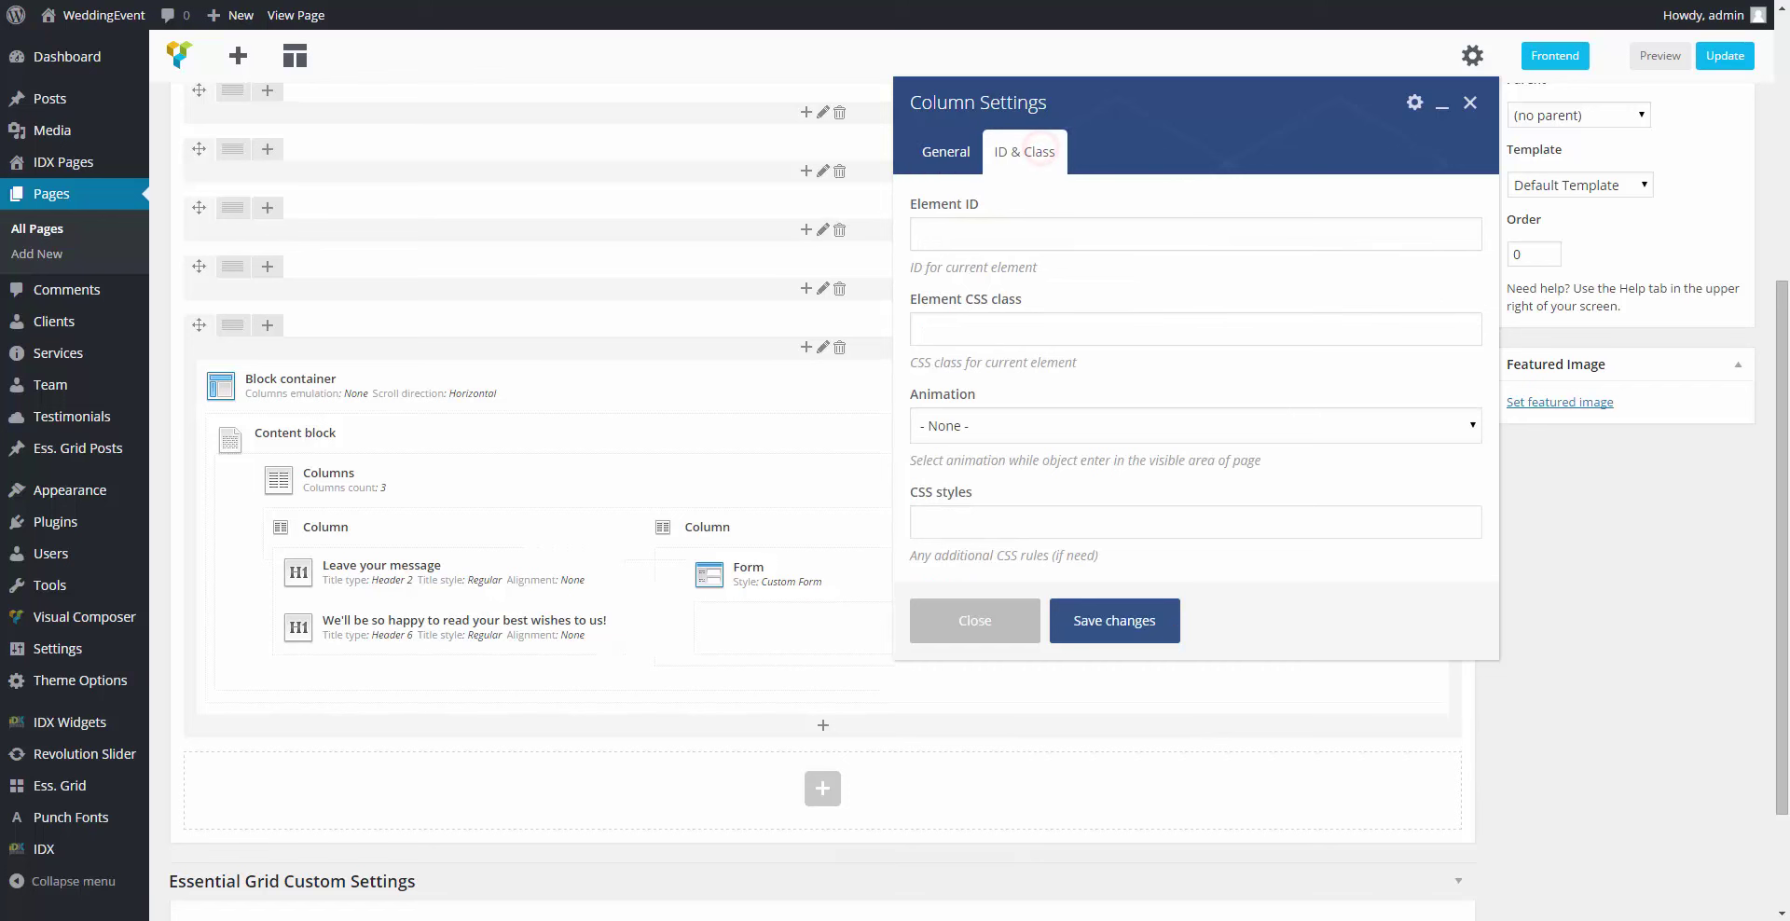
pyautogui.click(1146, 622)
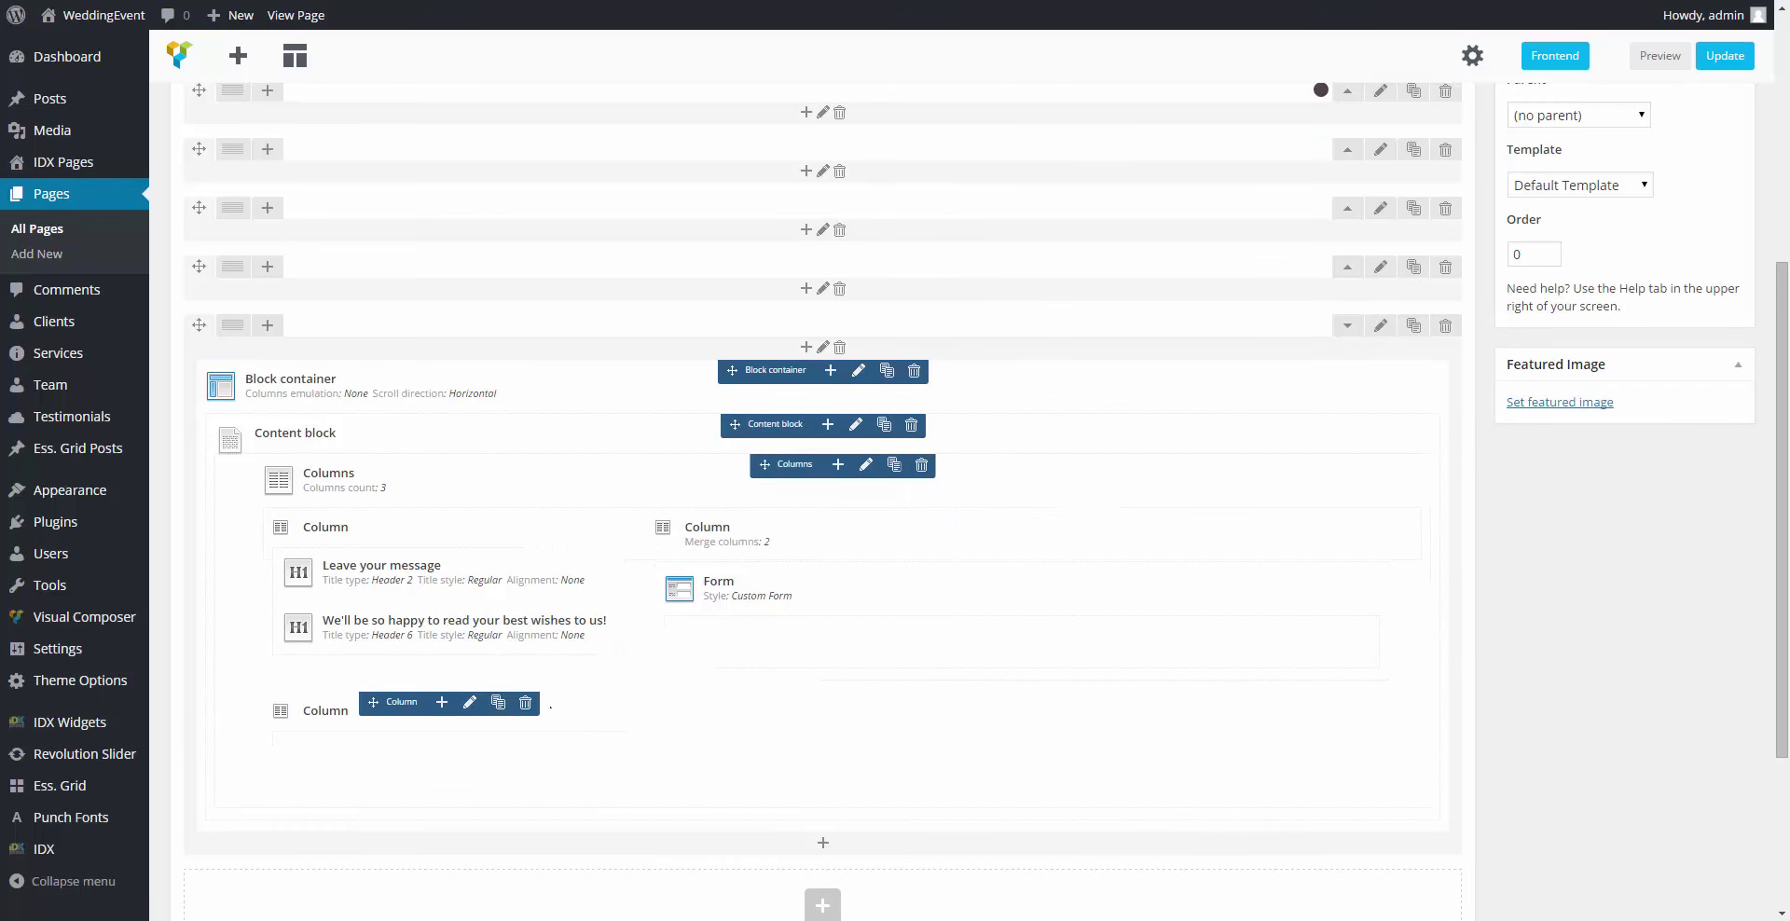
pyautogui.click(525, 702)
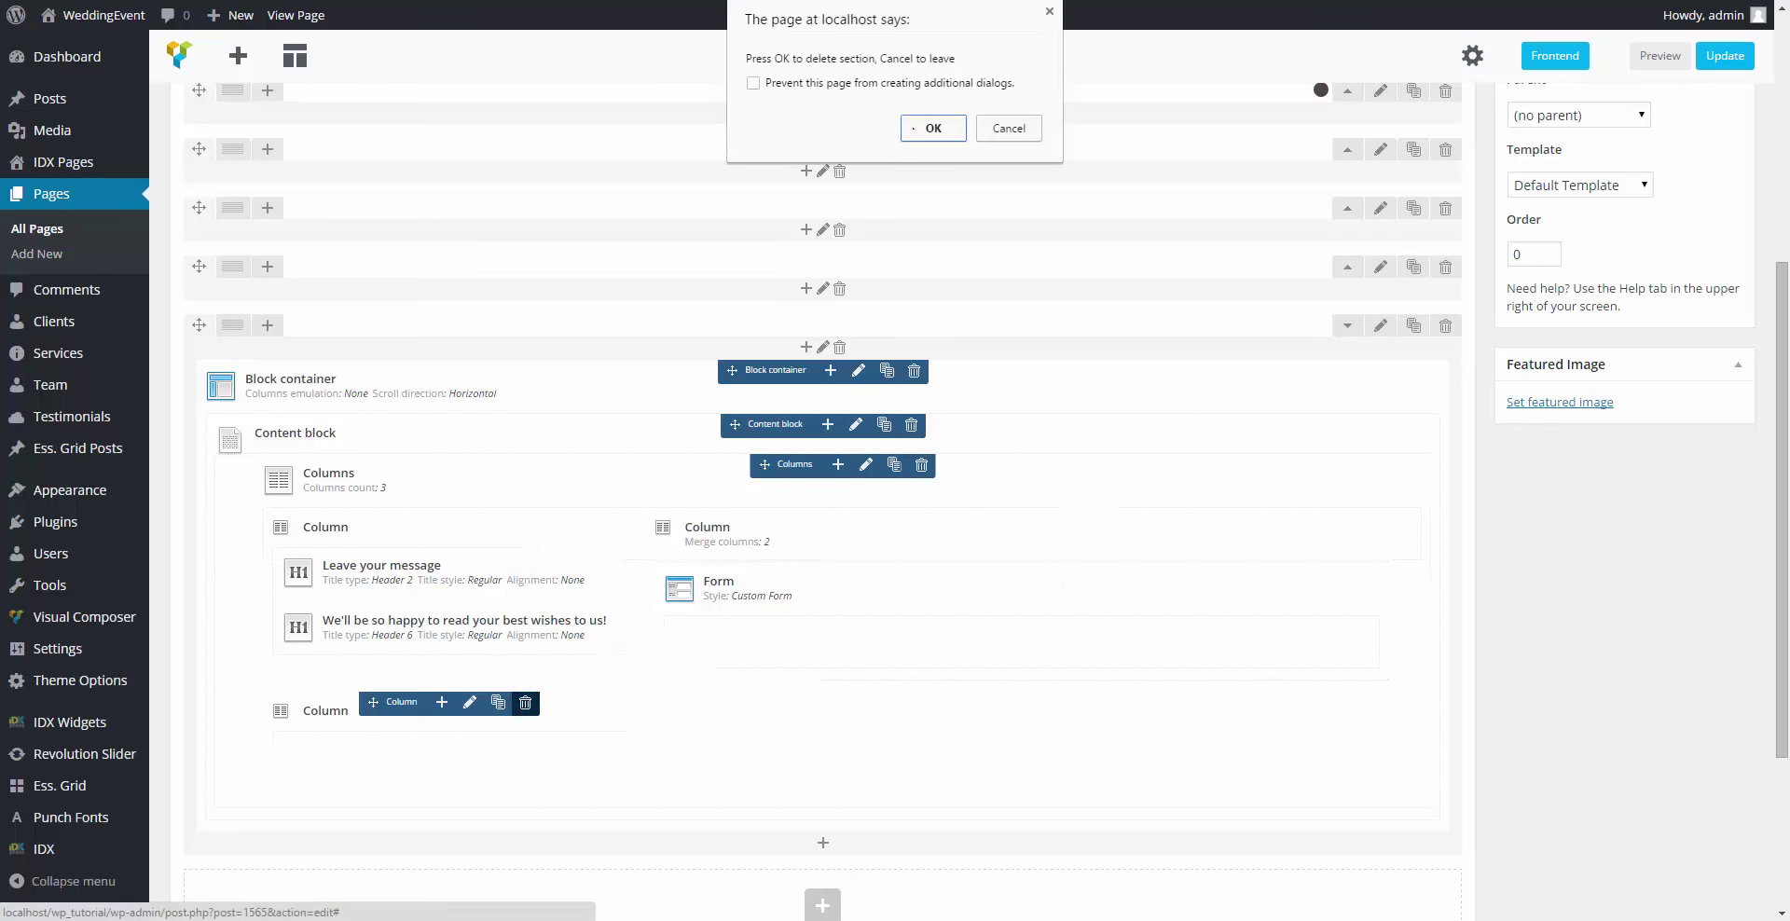
pyautogui.click(913, 128)
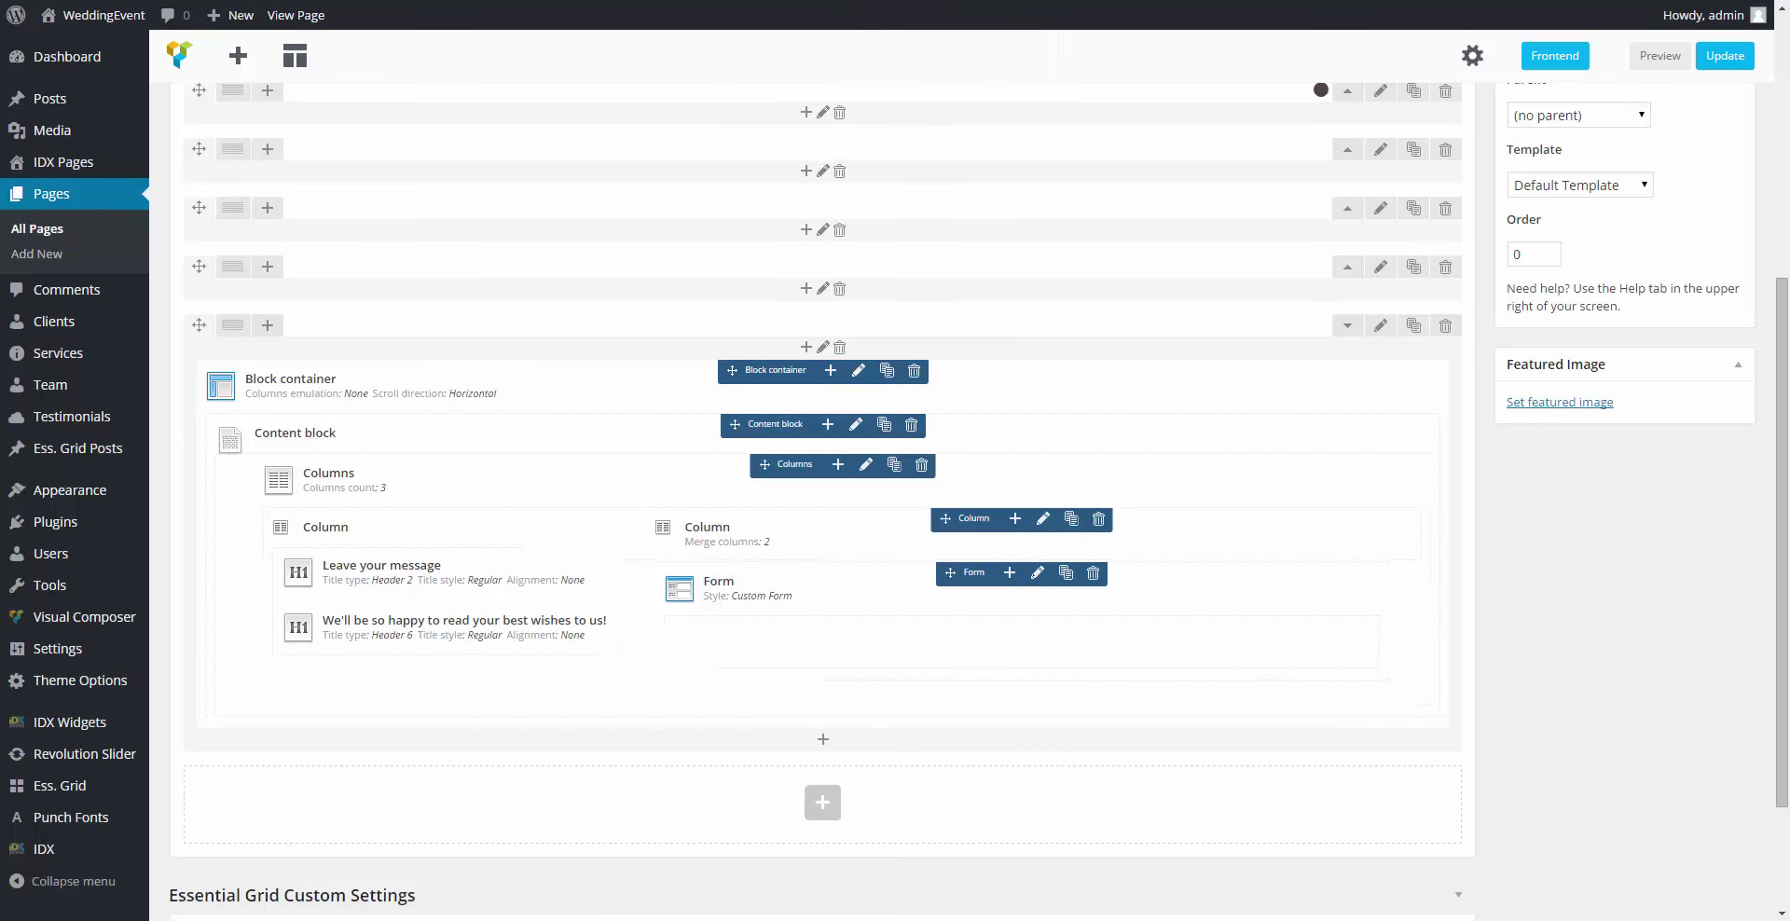
# Step: Set the form's style to Contact Form 1
pyautogui.click(1036, 572)
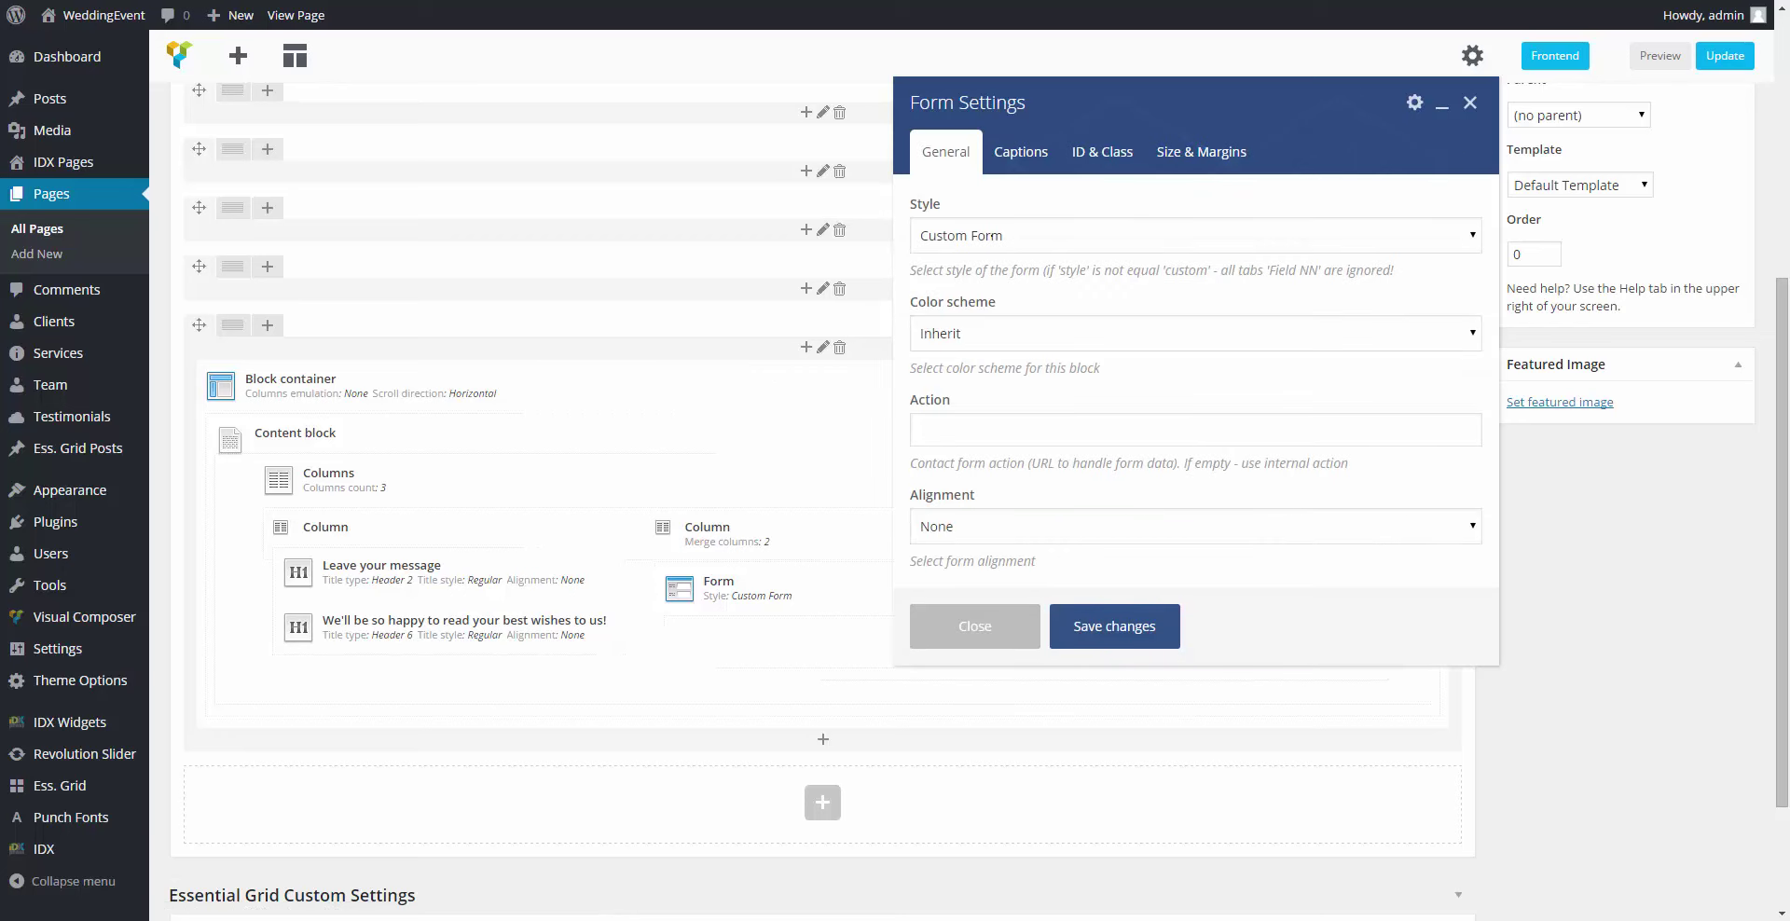
pyautogui.click(991, 236)
pyautogui.click(982, 263)
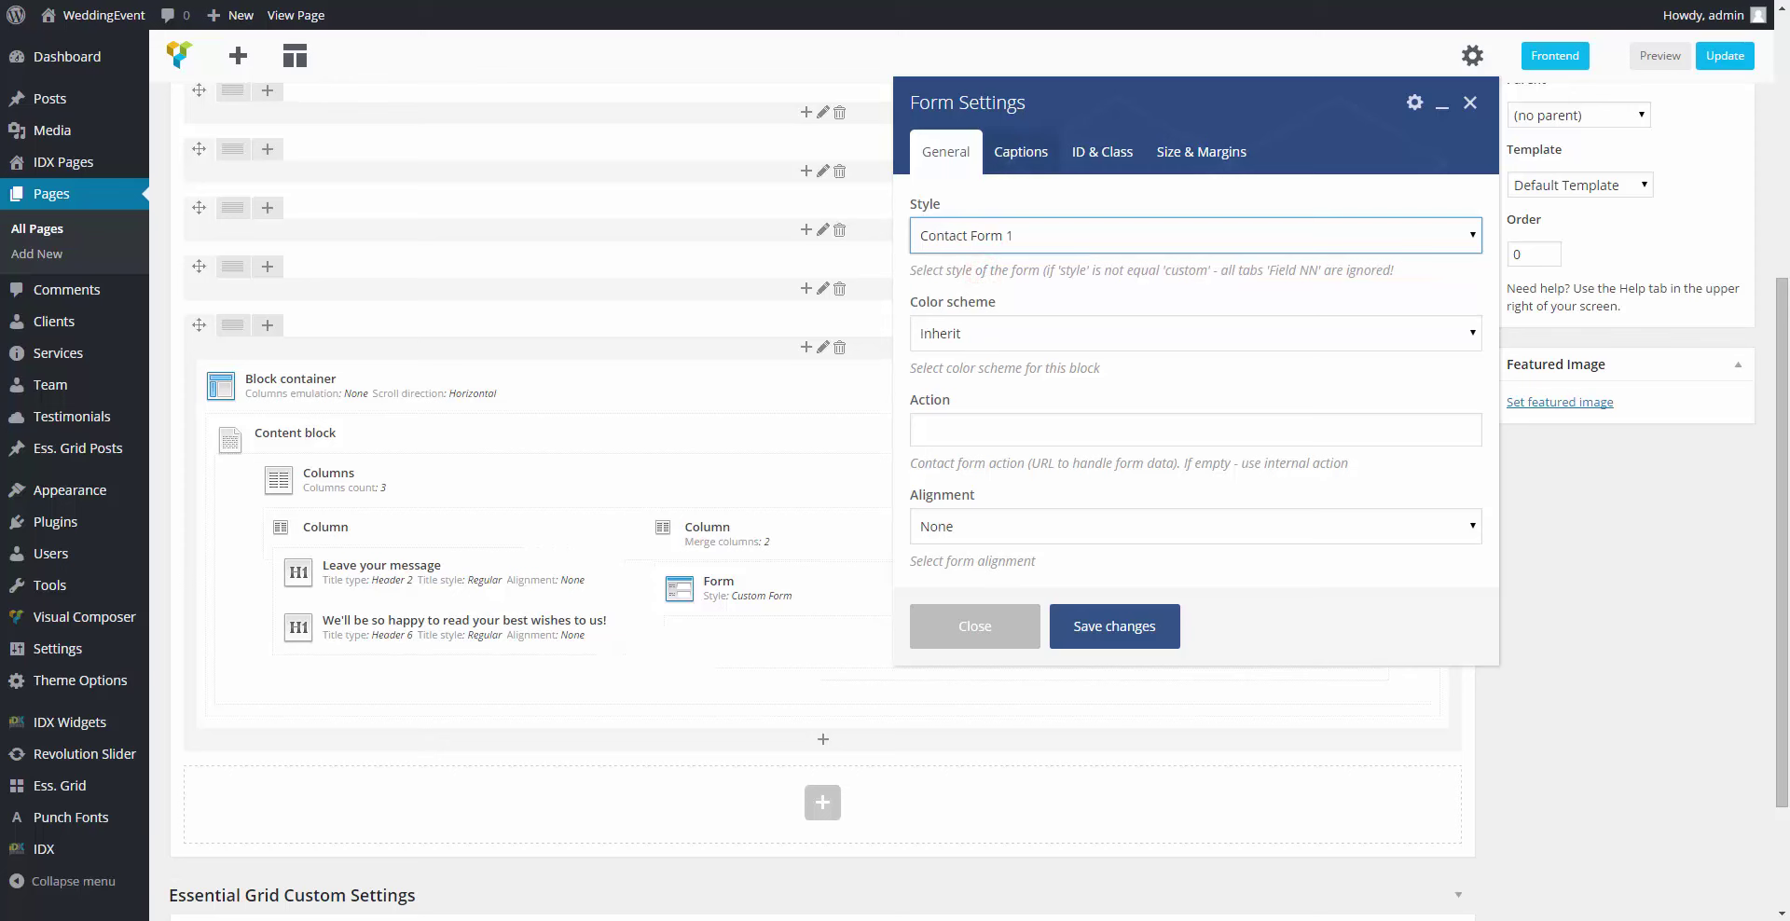
# Step: Set the form's bottom margin to Large (negative) and save the form settings
pyautogui.click(1020, 151)
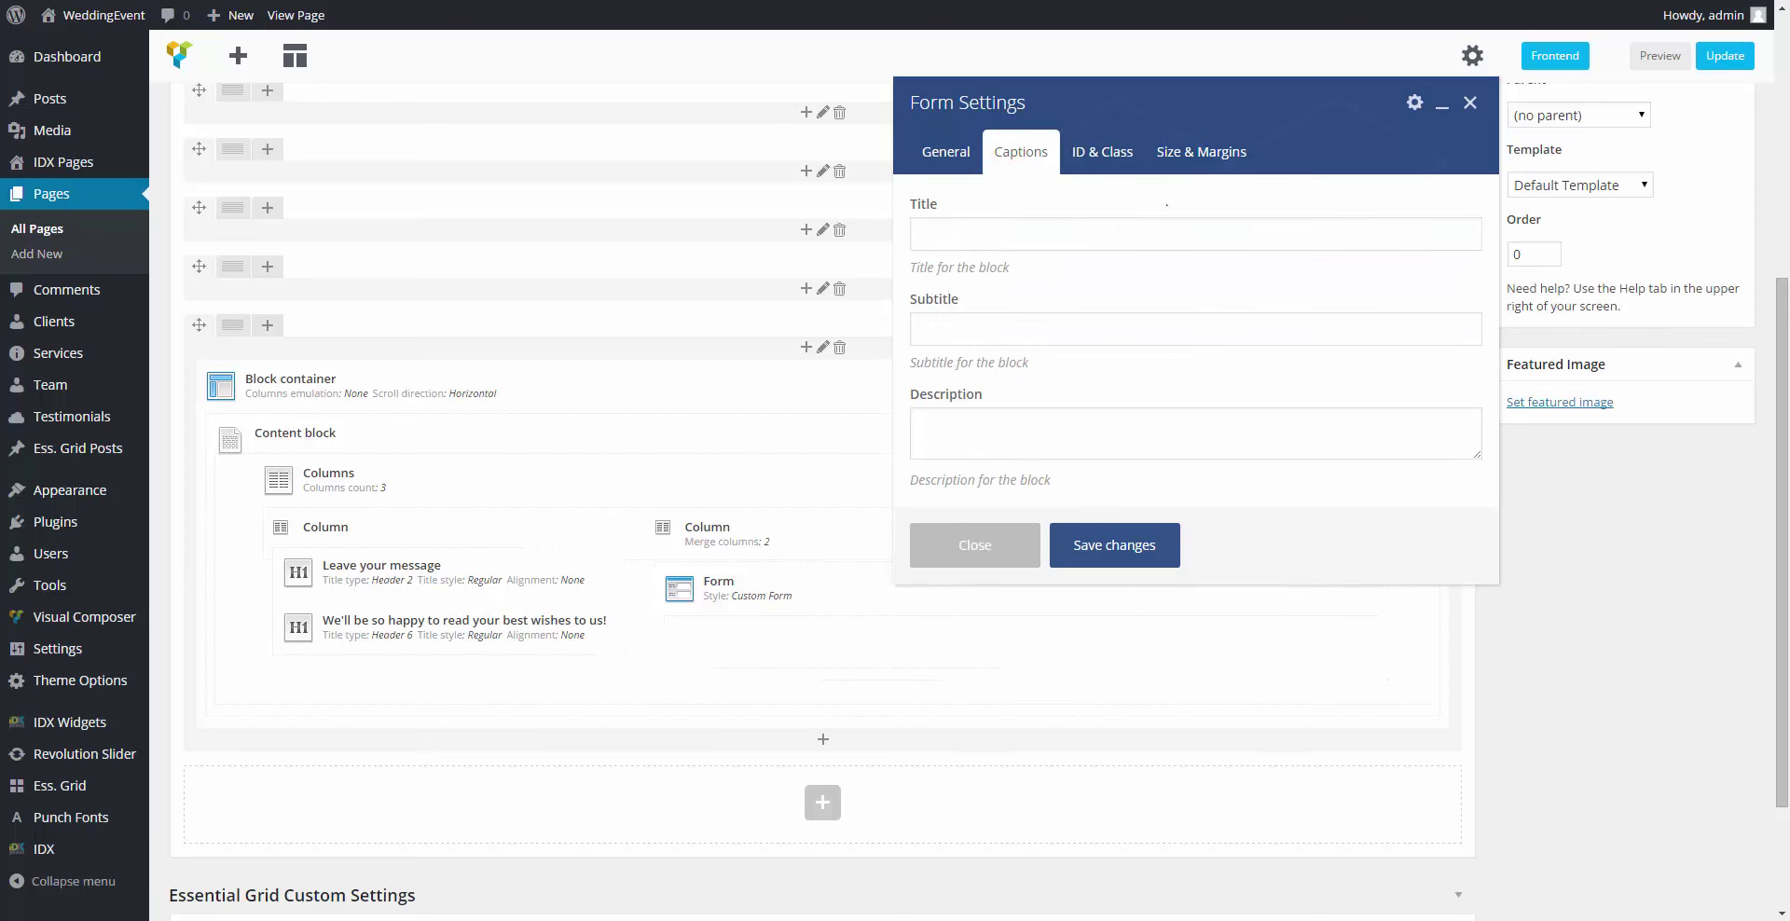
pyautogui.click(1102, 151)
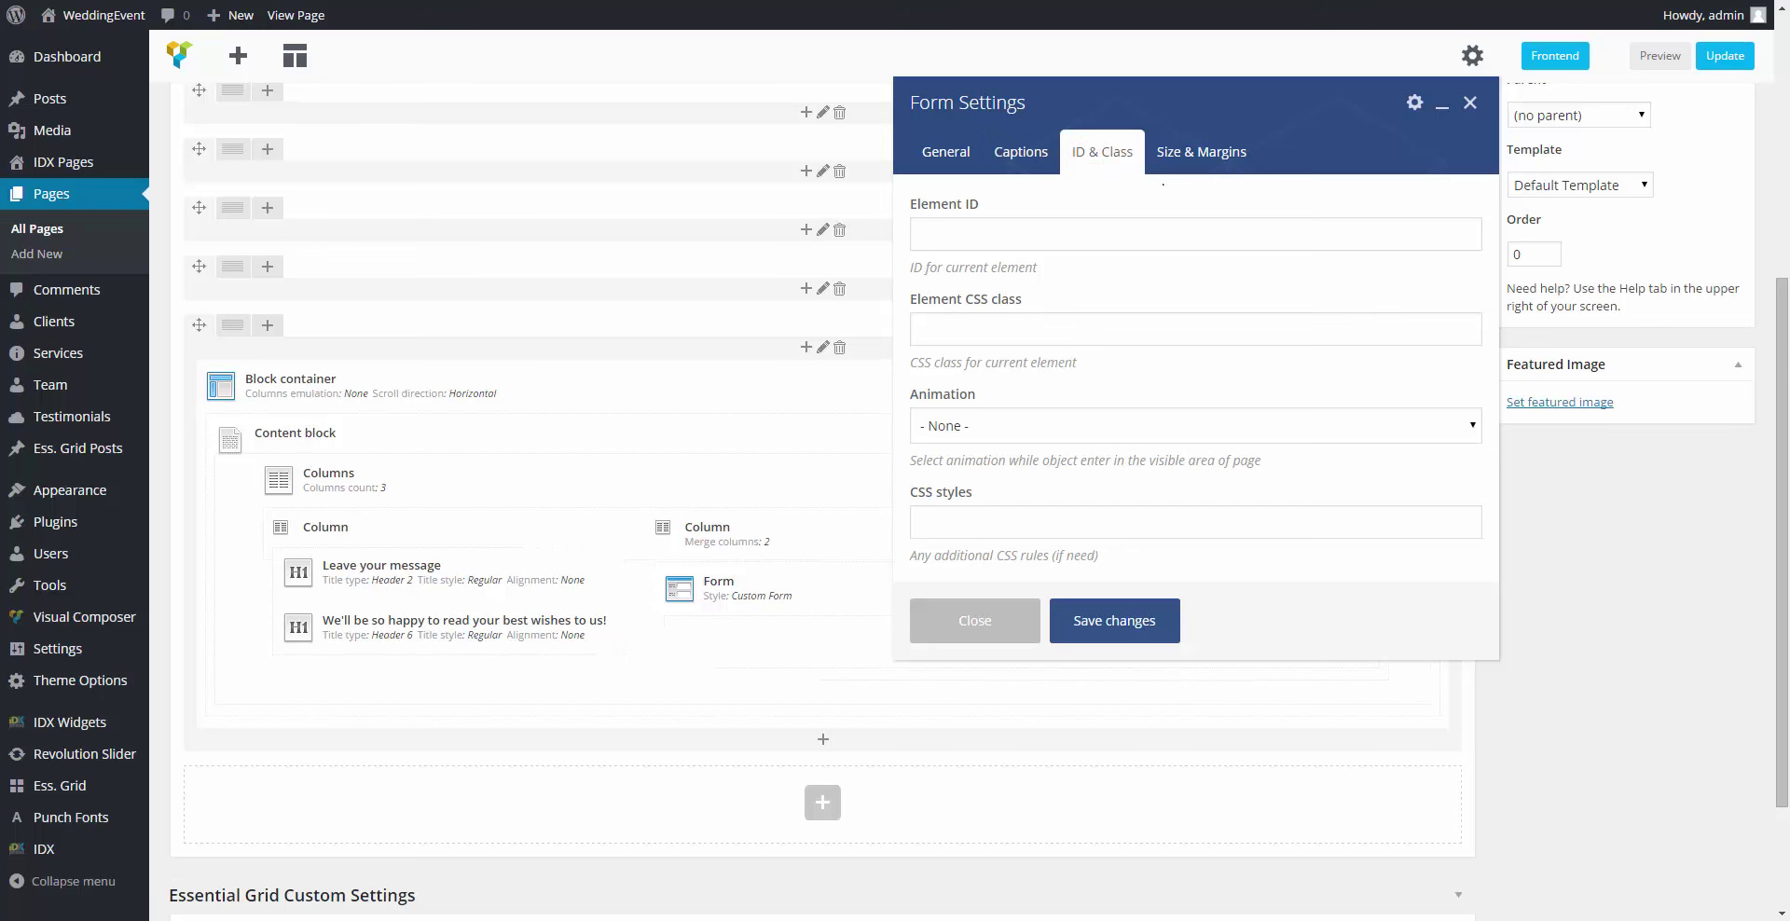
pyautogui.click(1202, 151)
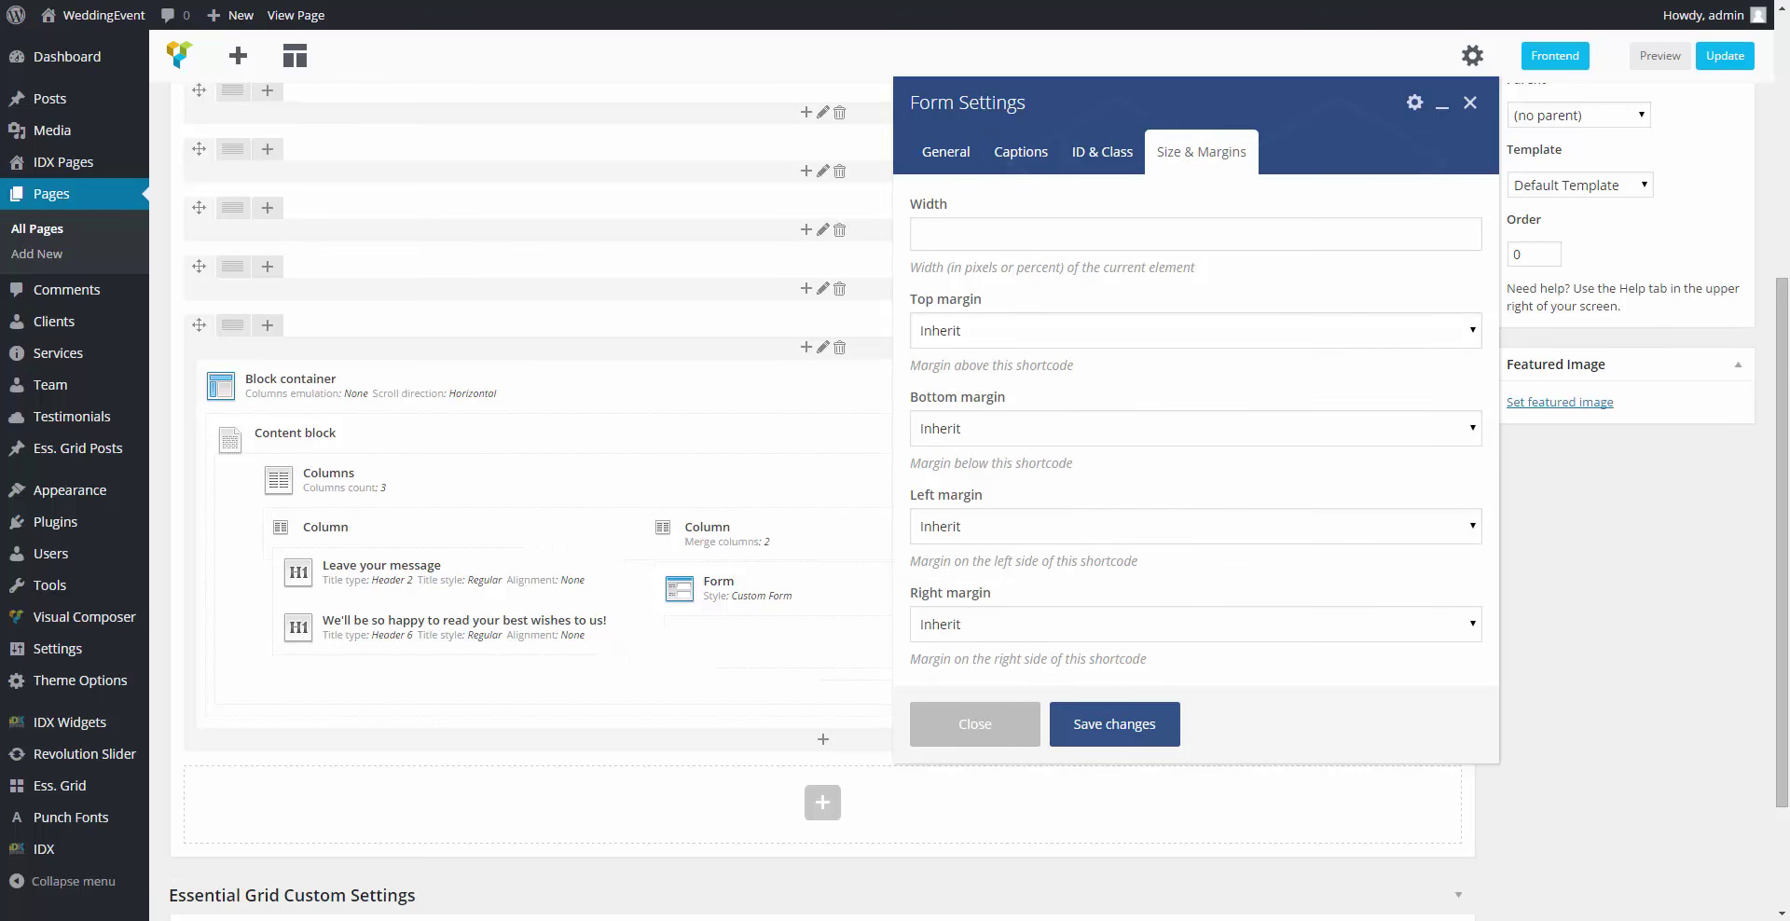
pyautogui.scroll(-1, 1153, 488)
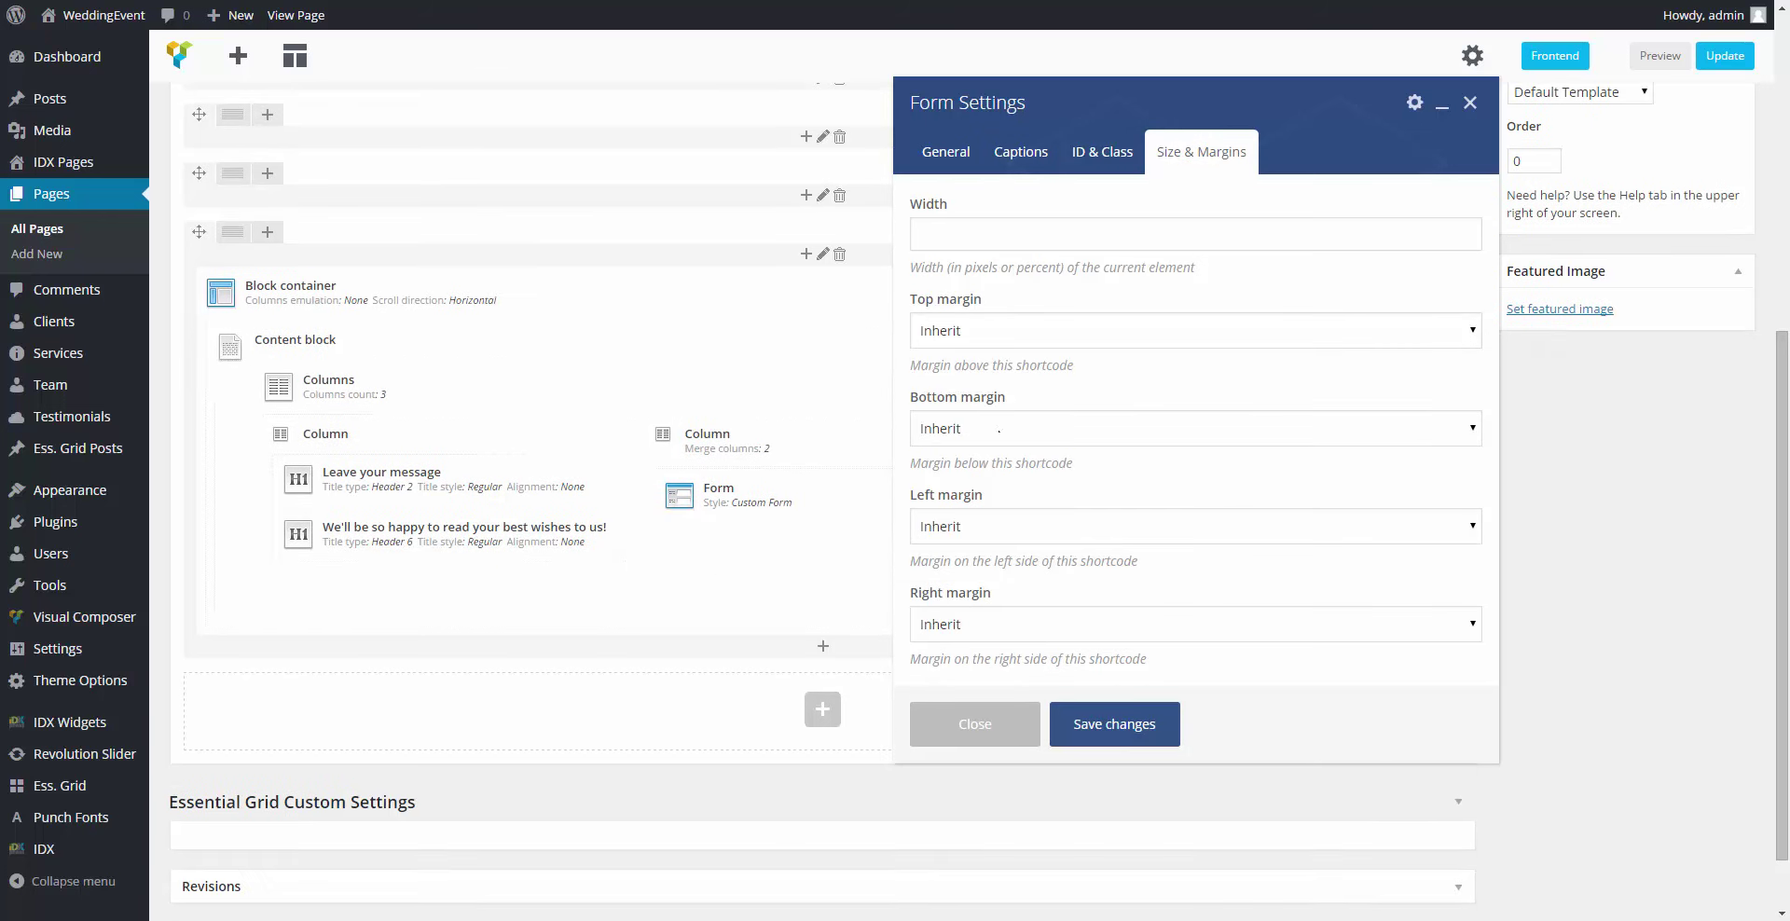
pyautogui.click(987, 428)
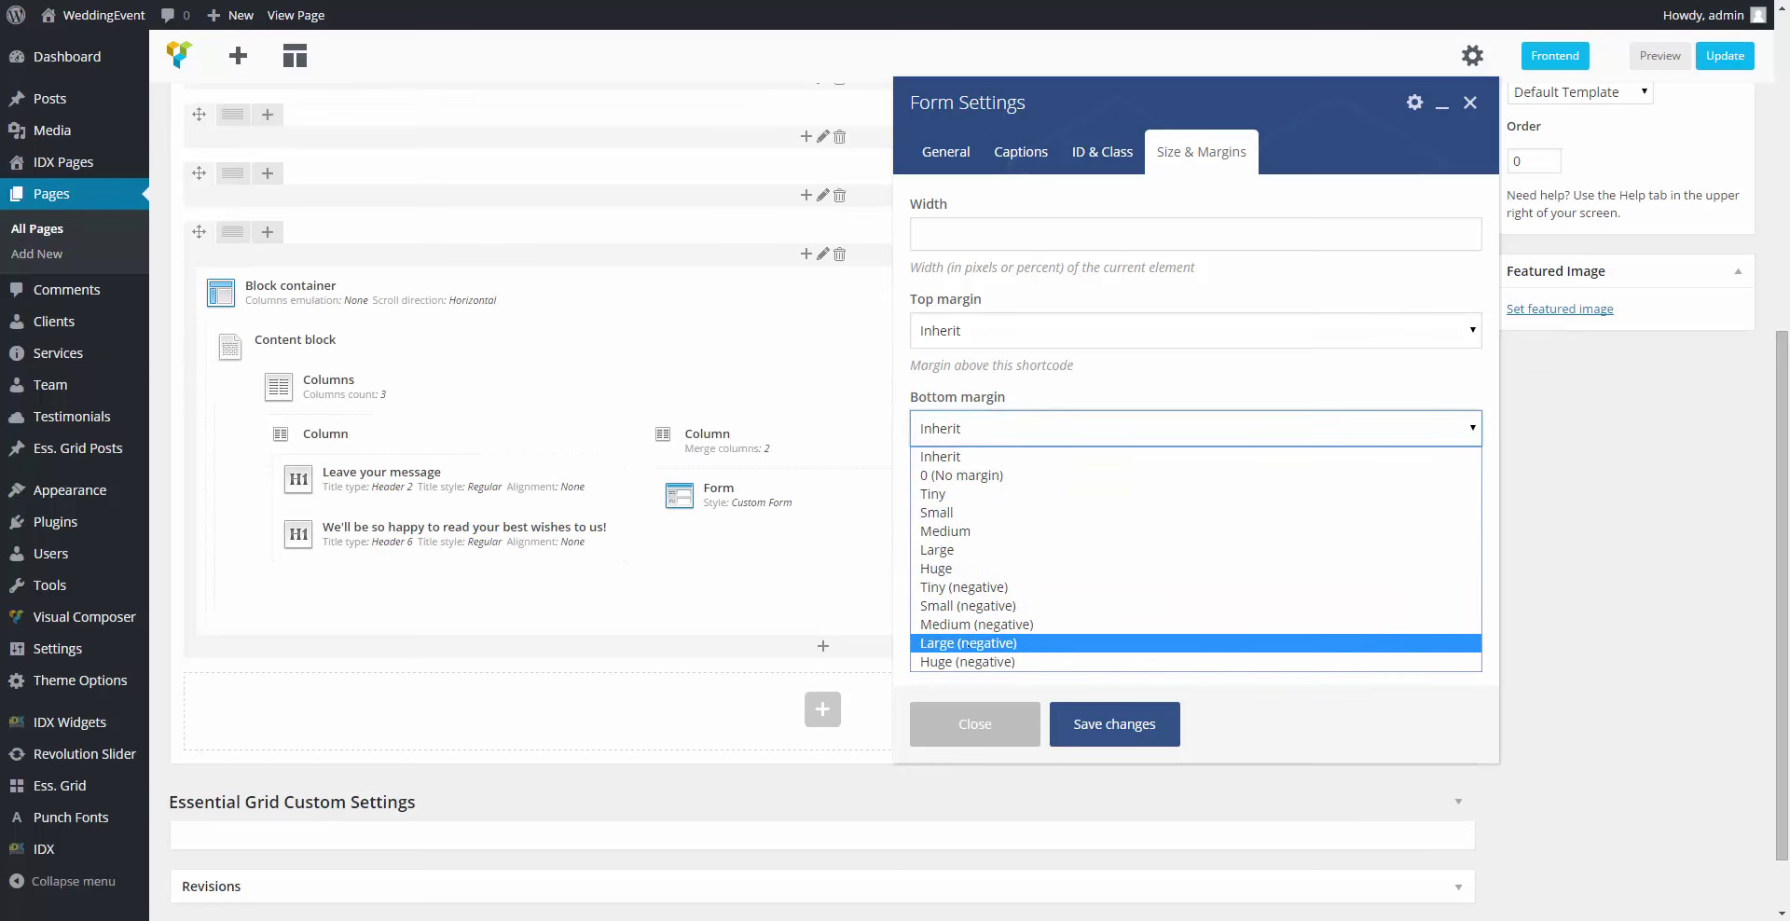
pyautogui.click(965, 642)
pyautogui.click(1114, 718)
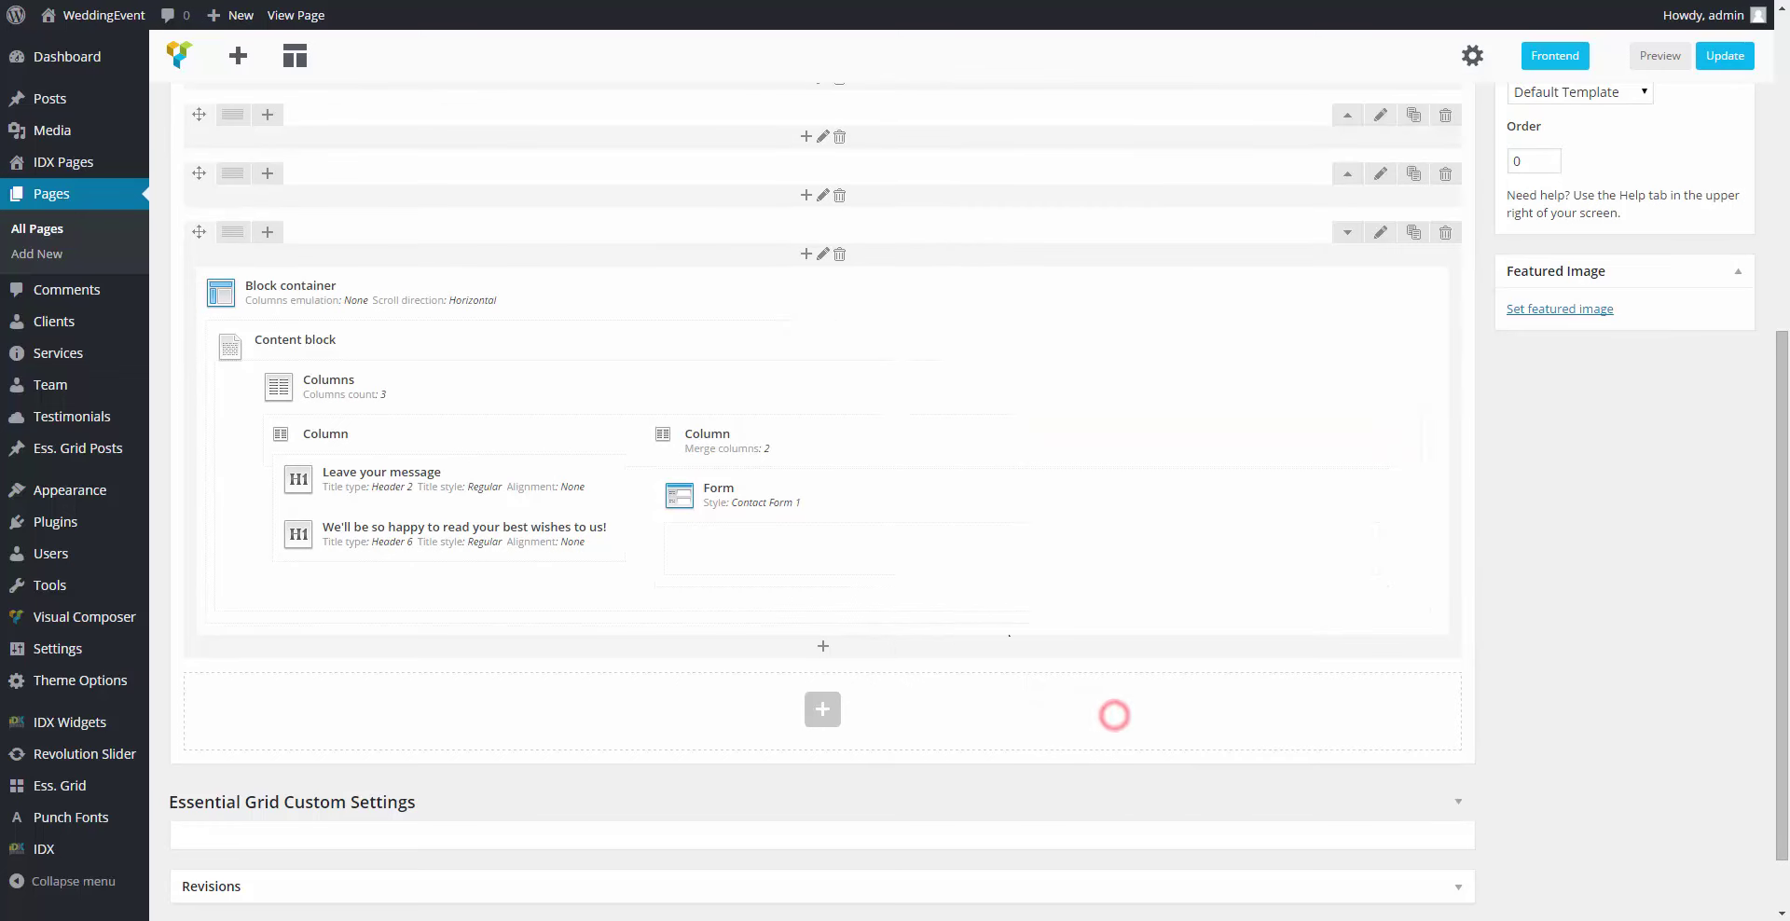
# Step: Add a Title element to the second column with the content "login"
pyautogui.click(1014, 425)
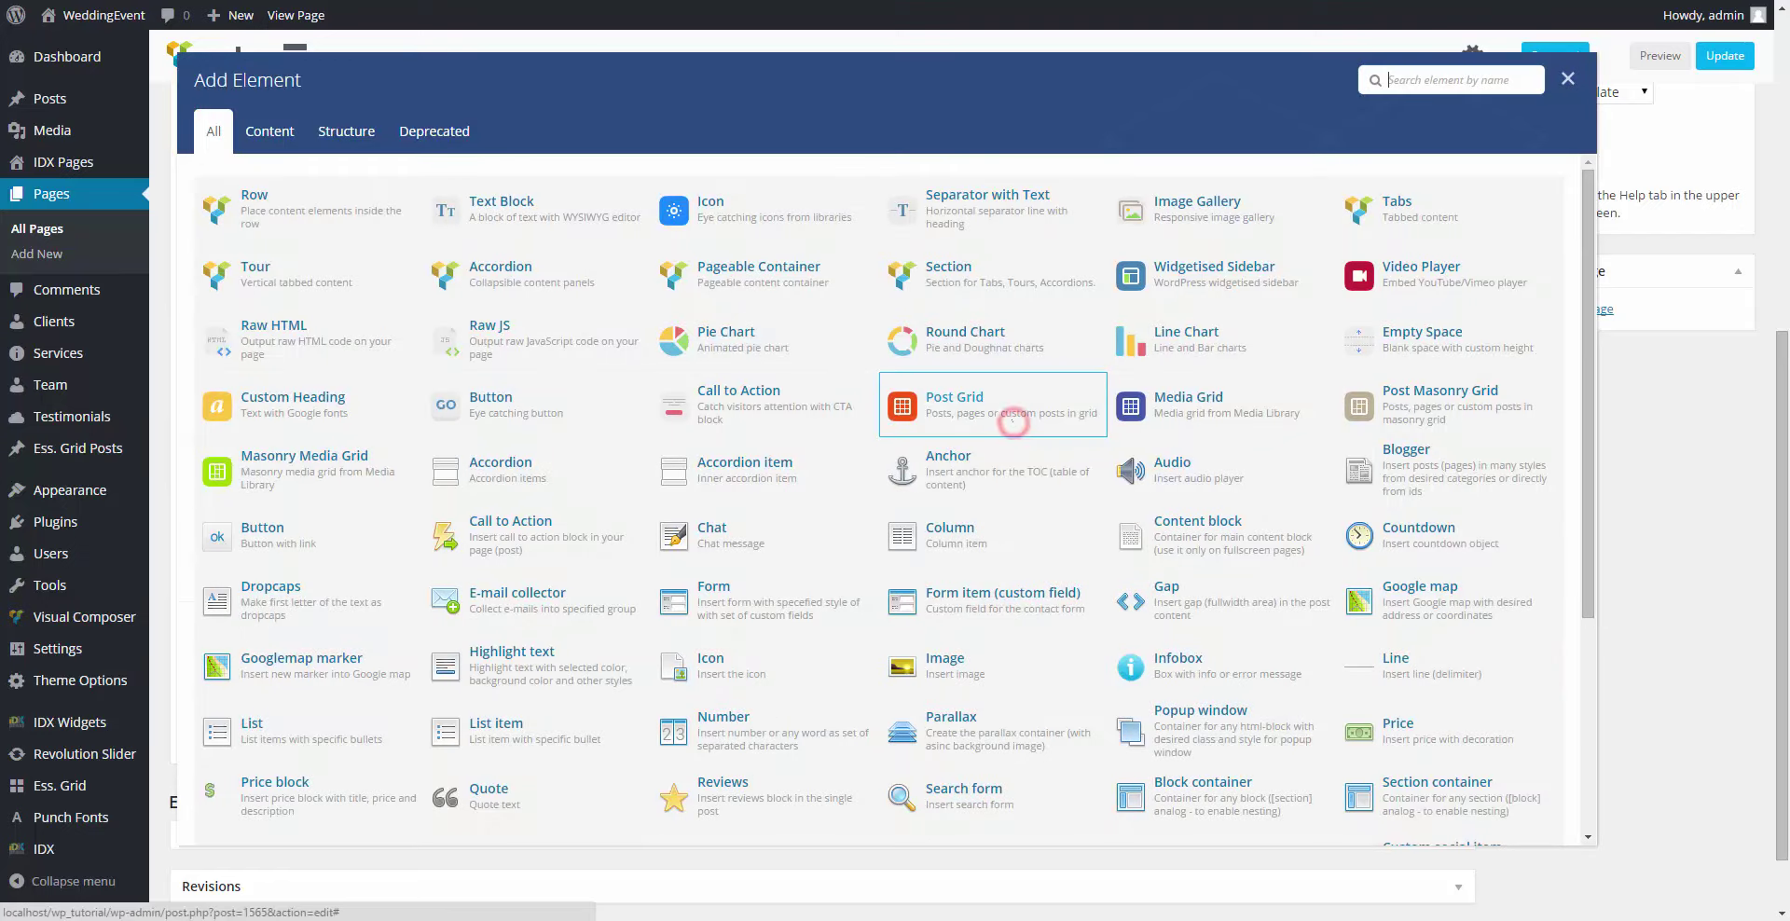
pyautogui.write('tit')
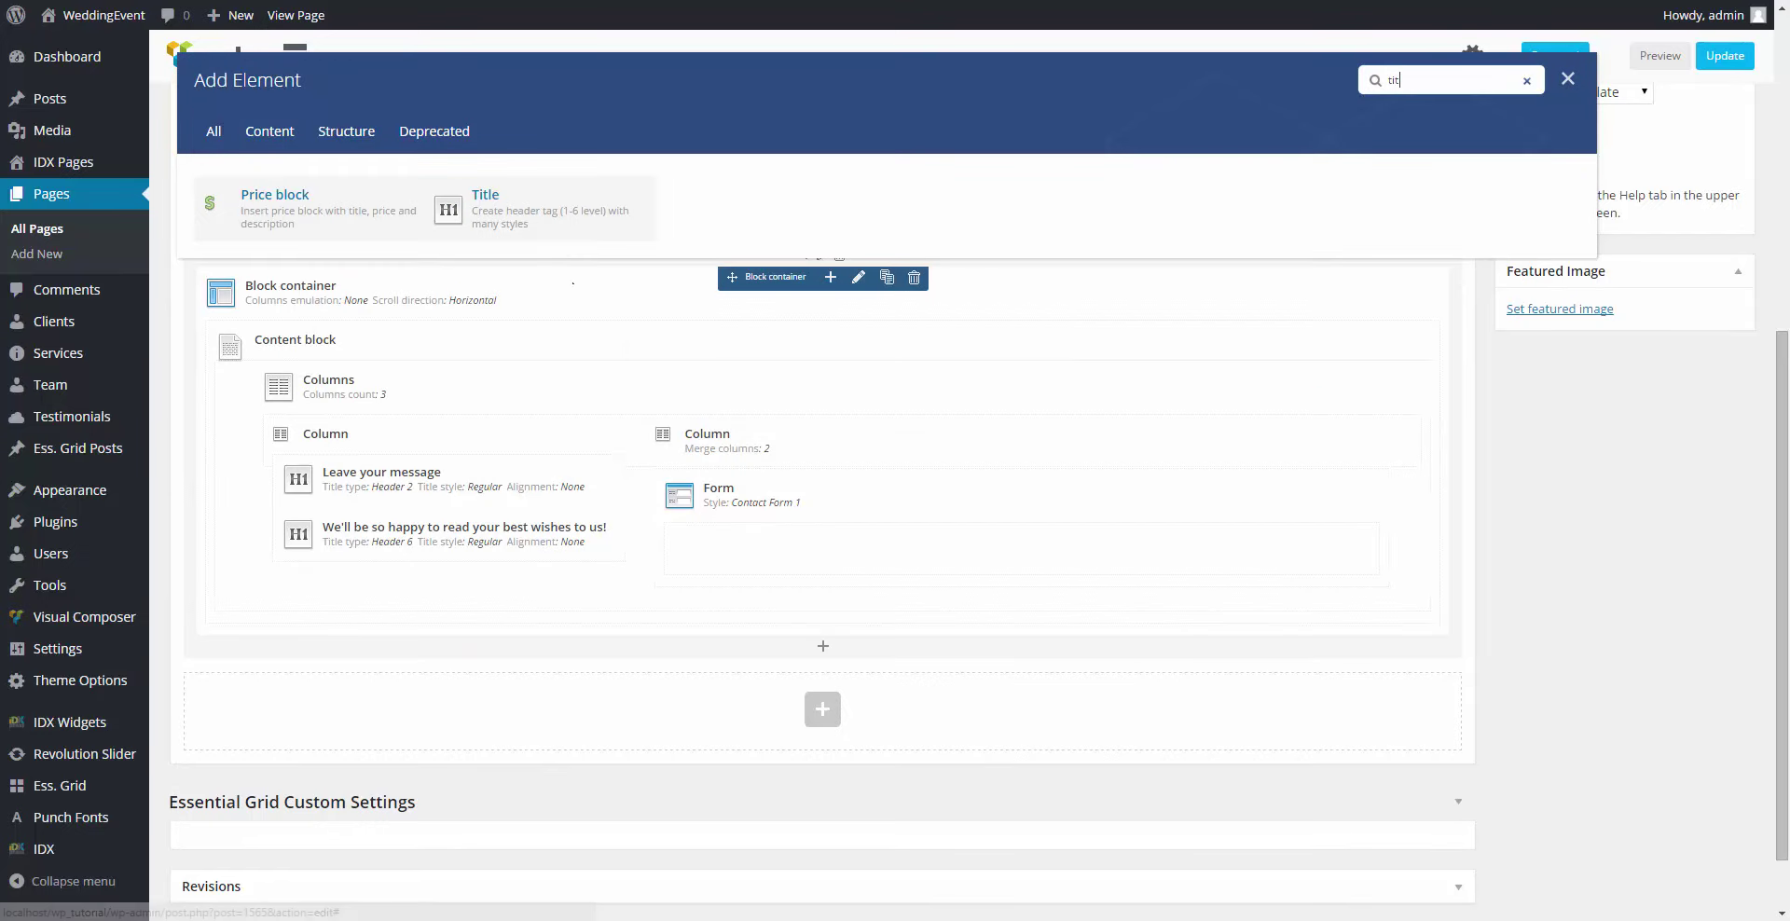
pyautogui.click(554, 219)
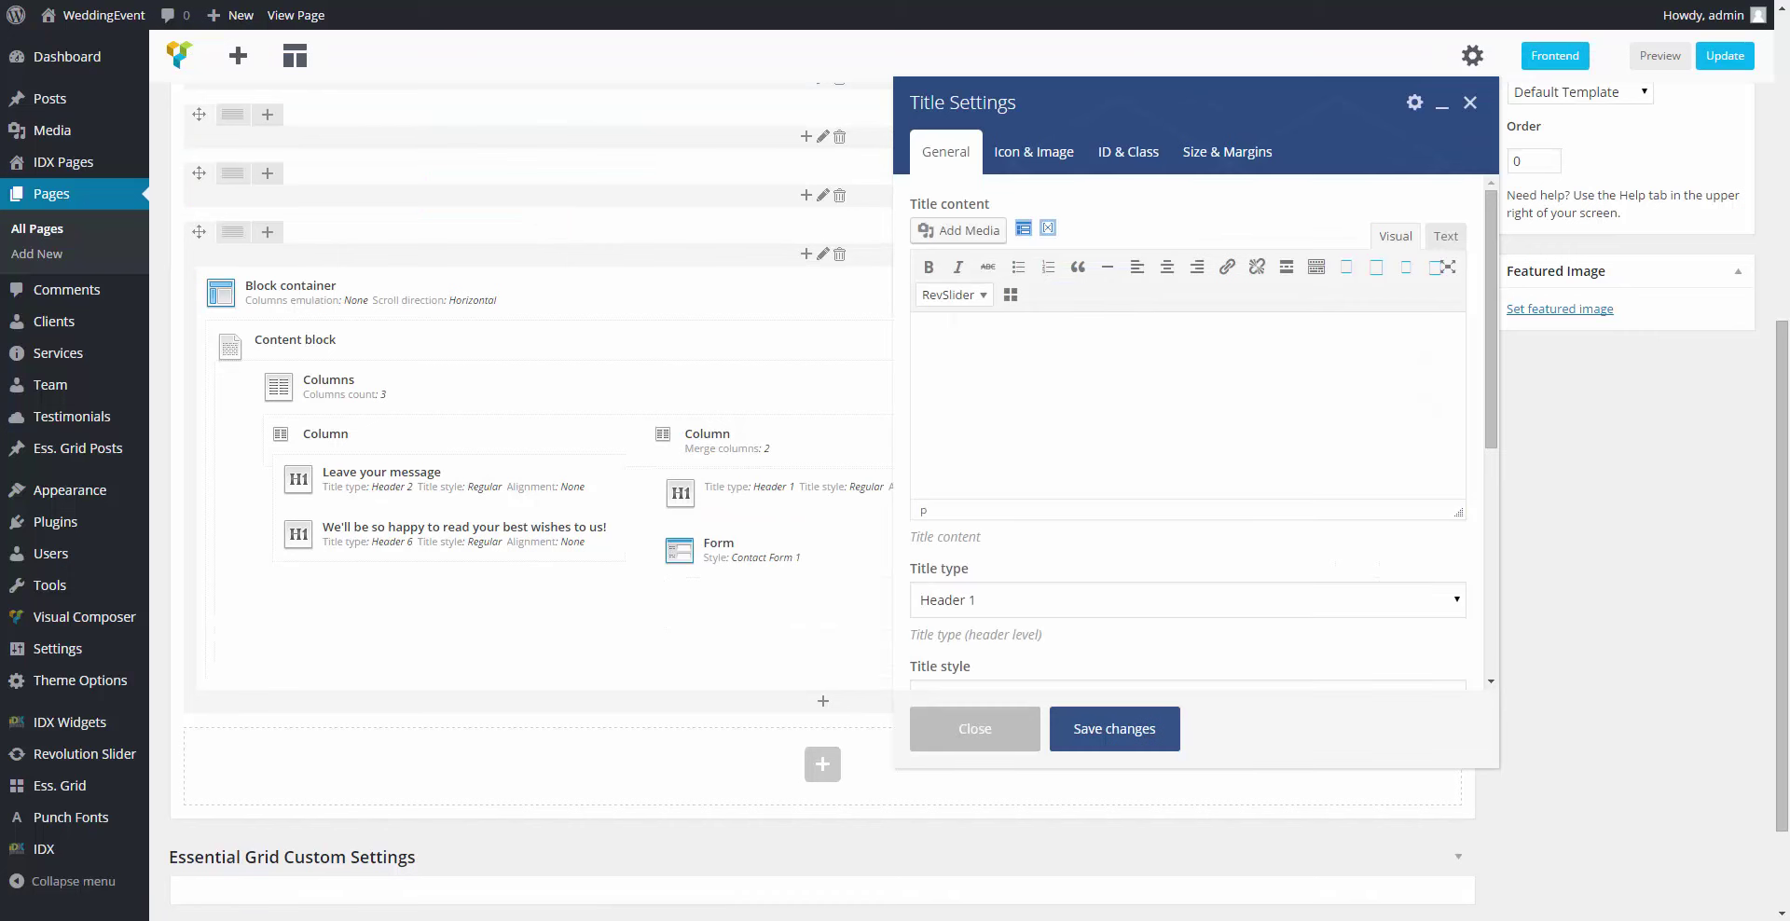
pyautogui.click(1250, 354)
pyautogui.write('login')
# Step: Set the login title's type to Header 6 and its alignment to Left, keeping the Regular style
pyautogui.scroll(-5, 978, 226)
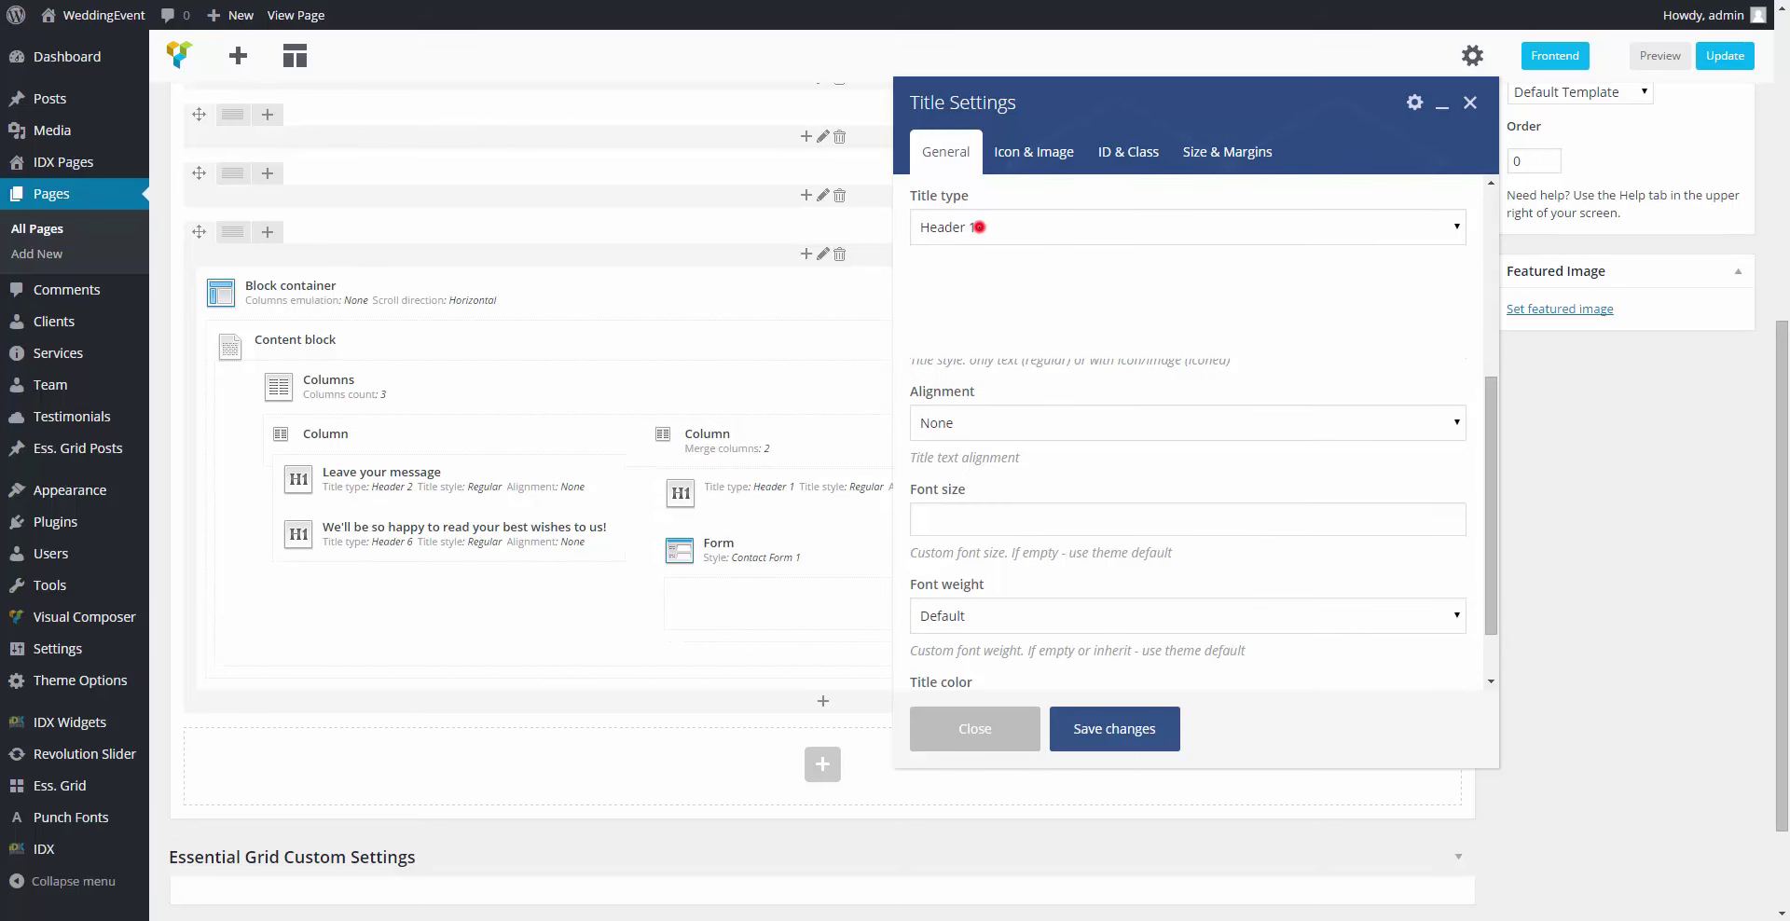
pyautogui.click(978, 227)
pyautogui.click(960, 347)
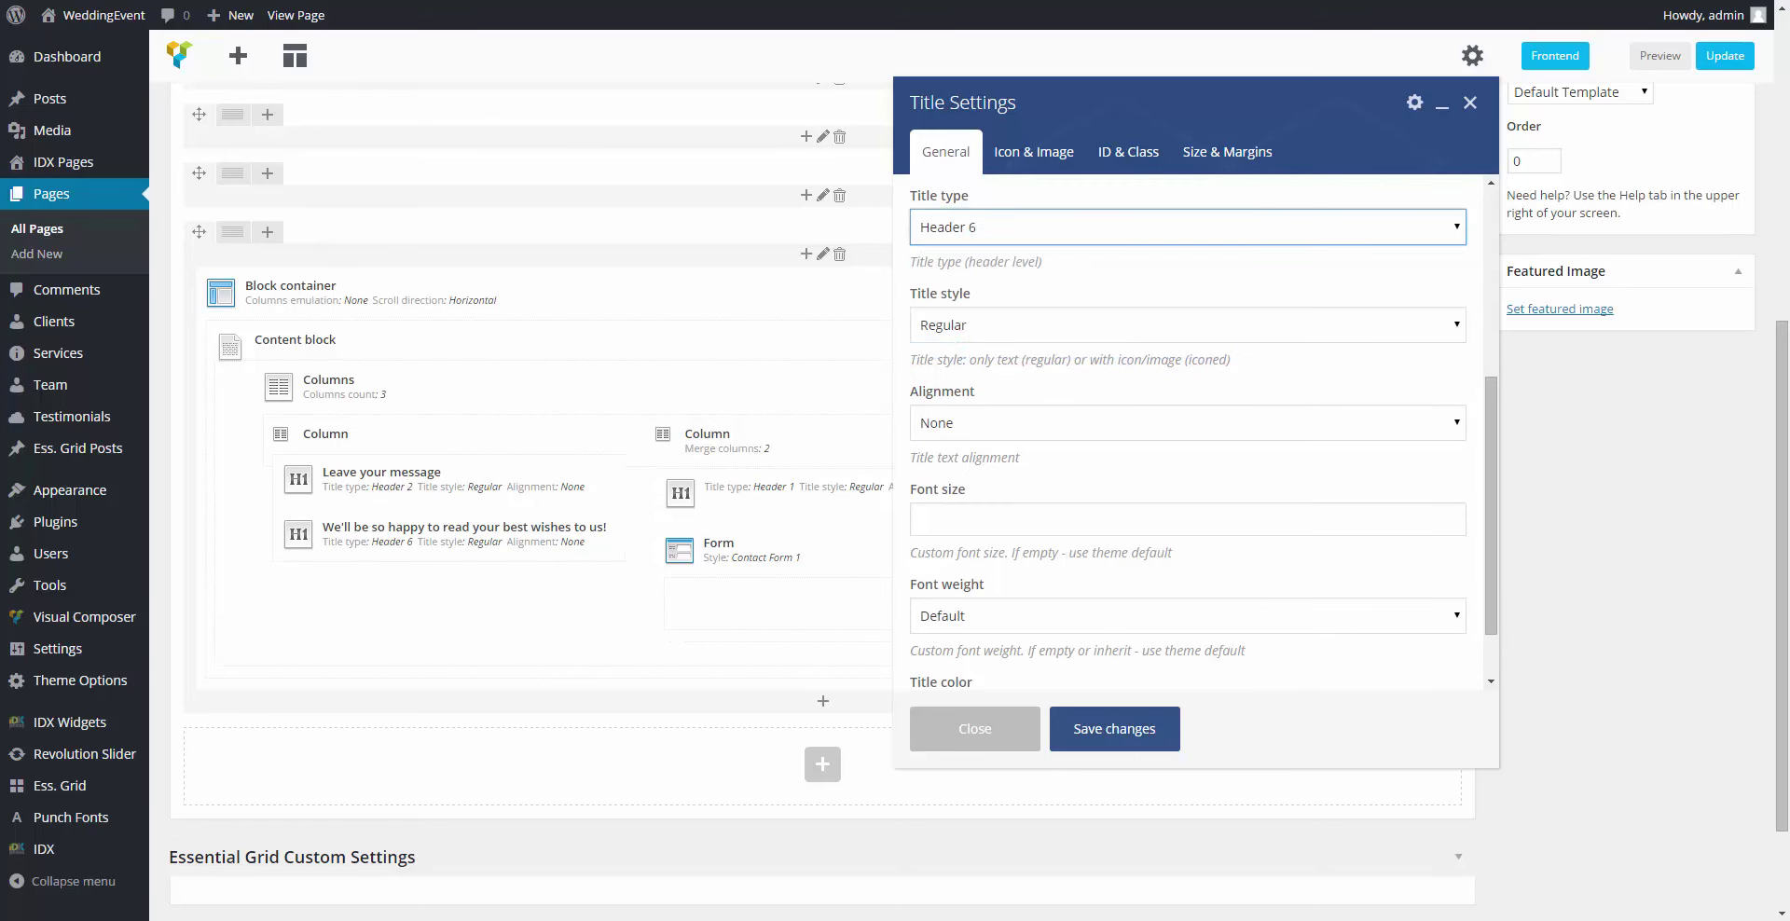
pyautogui.click(951, 323)
pyautogui.click(956, 430)
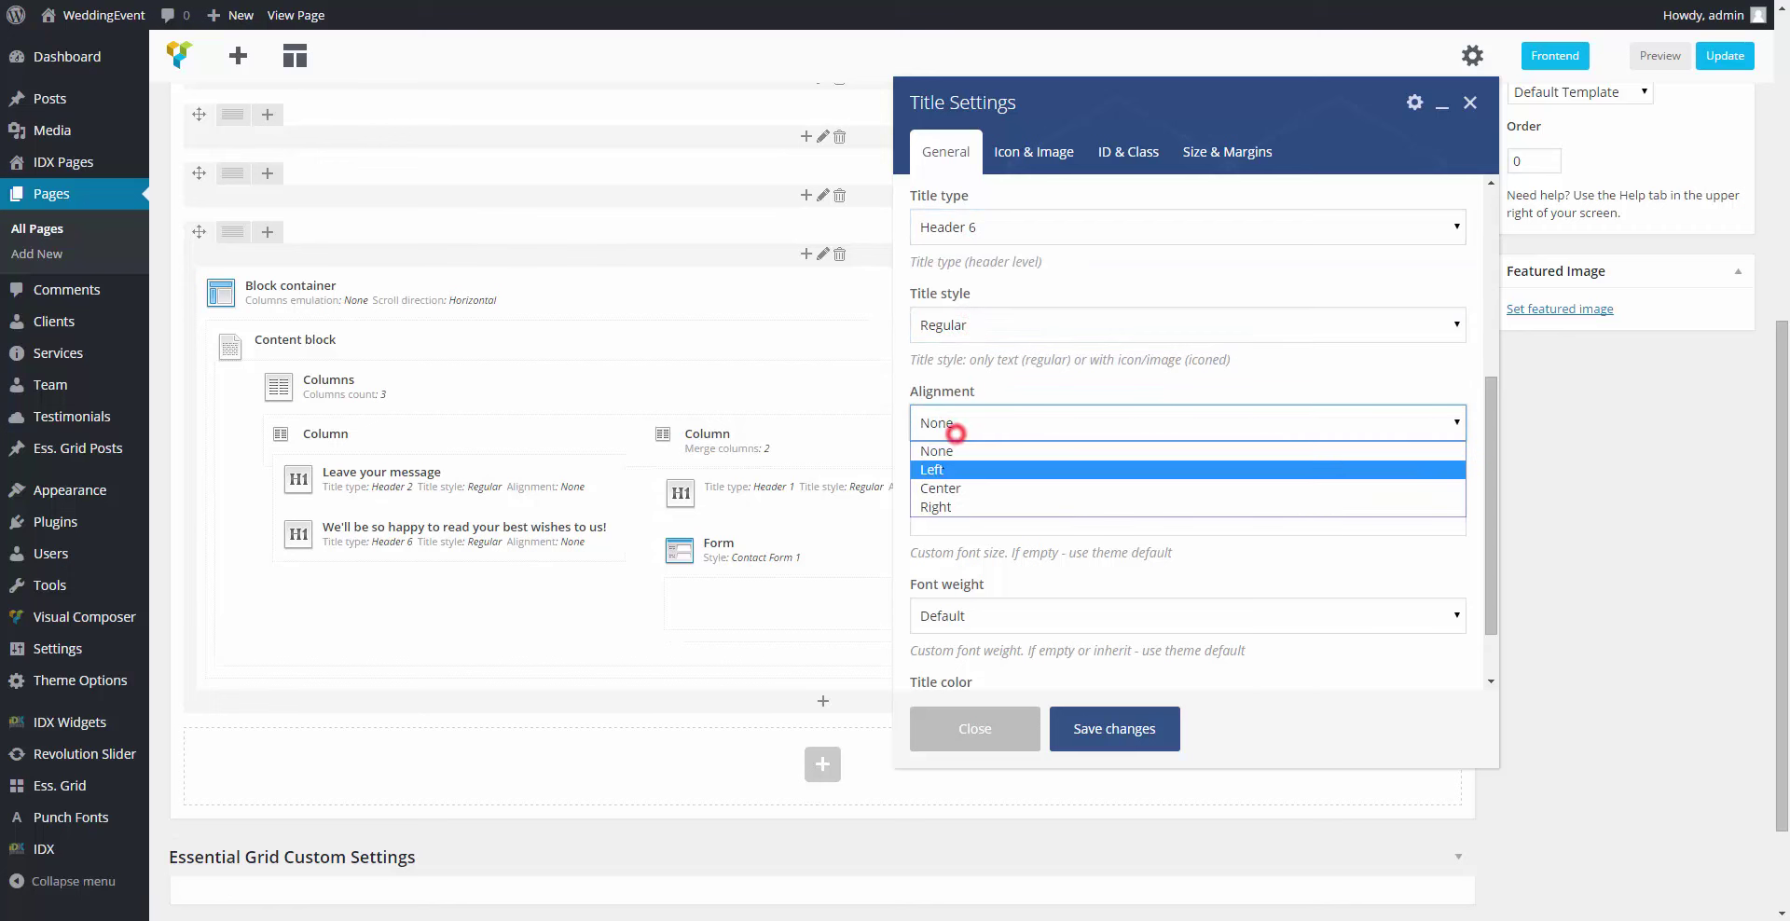
pyautogui.click(937, 469)
# Step: Set the login title's font size to 1em and its color to #fff
pyautogui.click(997, 527)
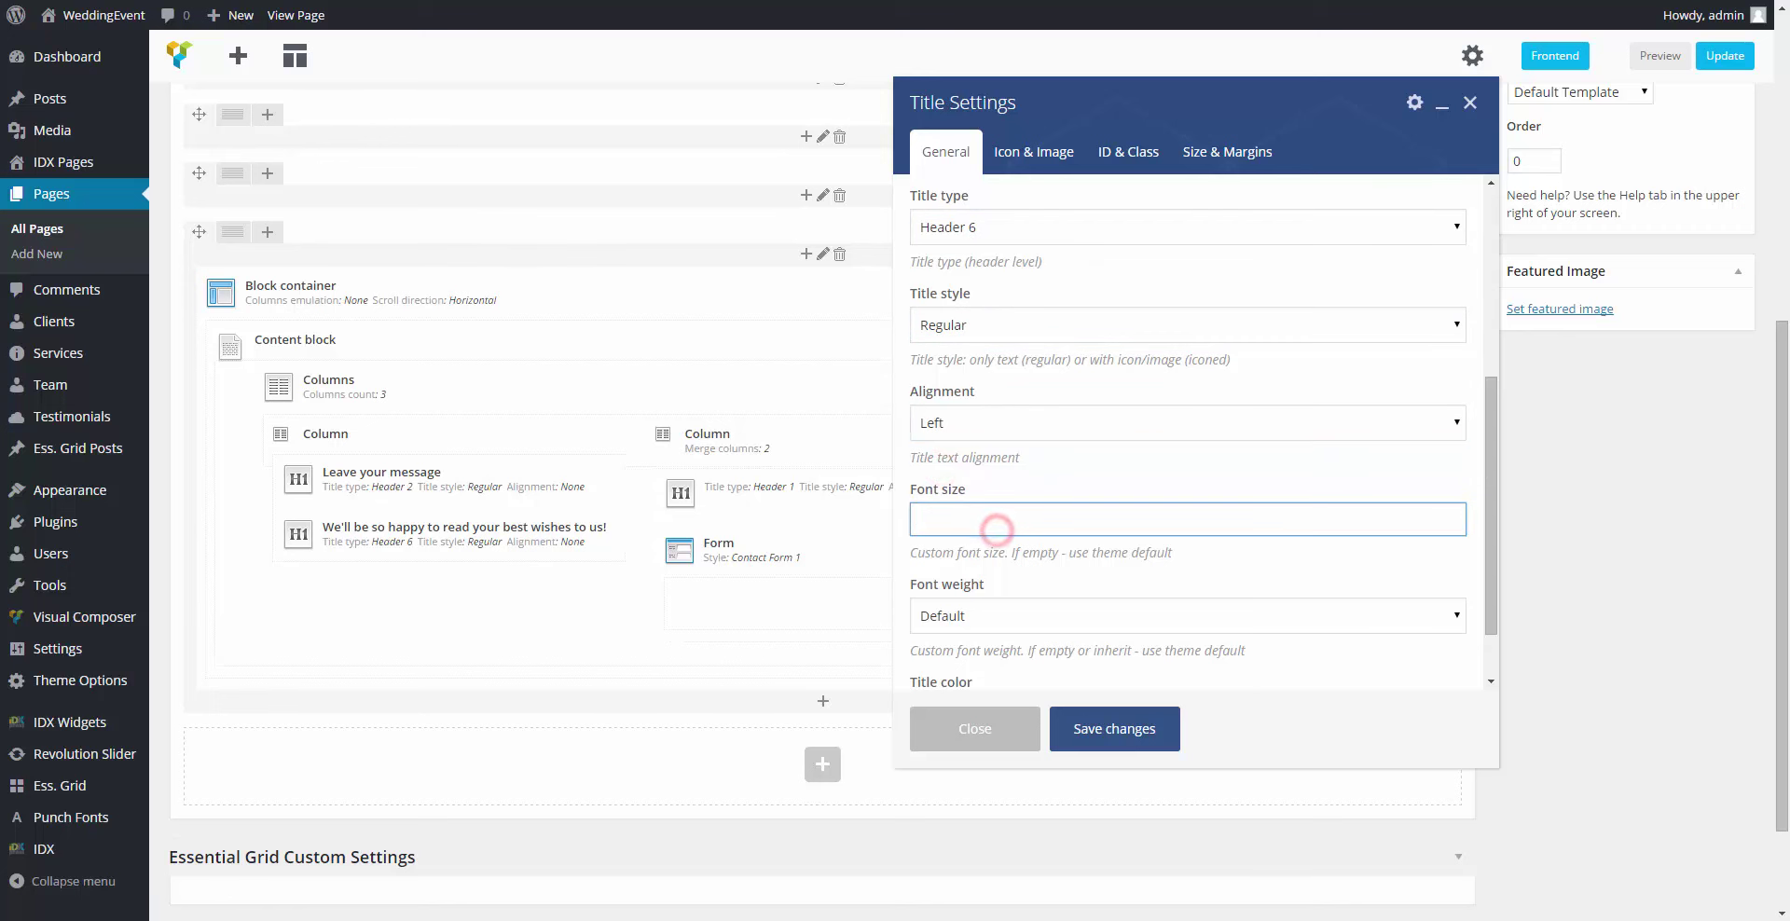
pyautogui.write('1em')
pyautogui.scroll(-2, 1046, 541)
pyautogui.press('Tab')
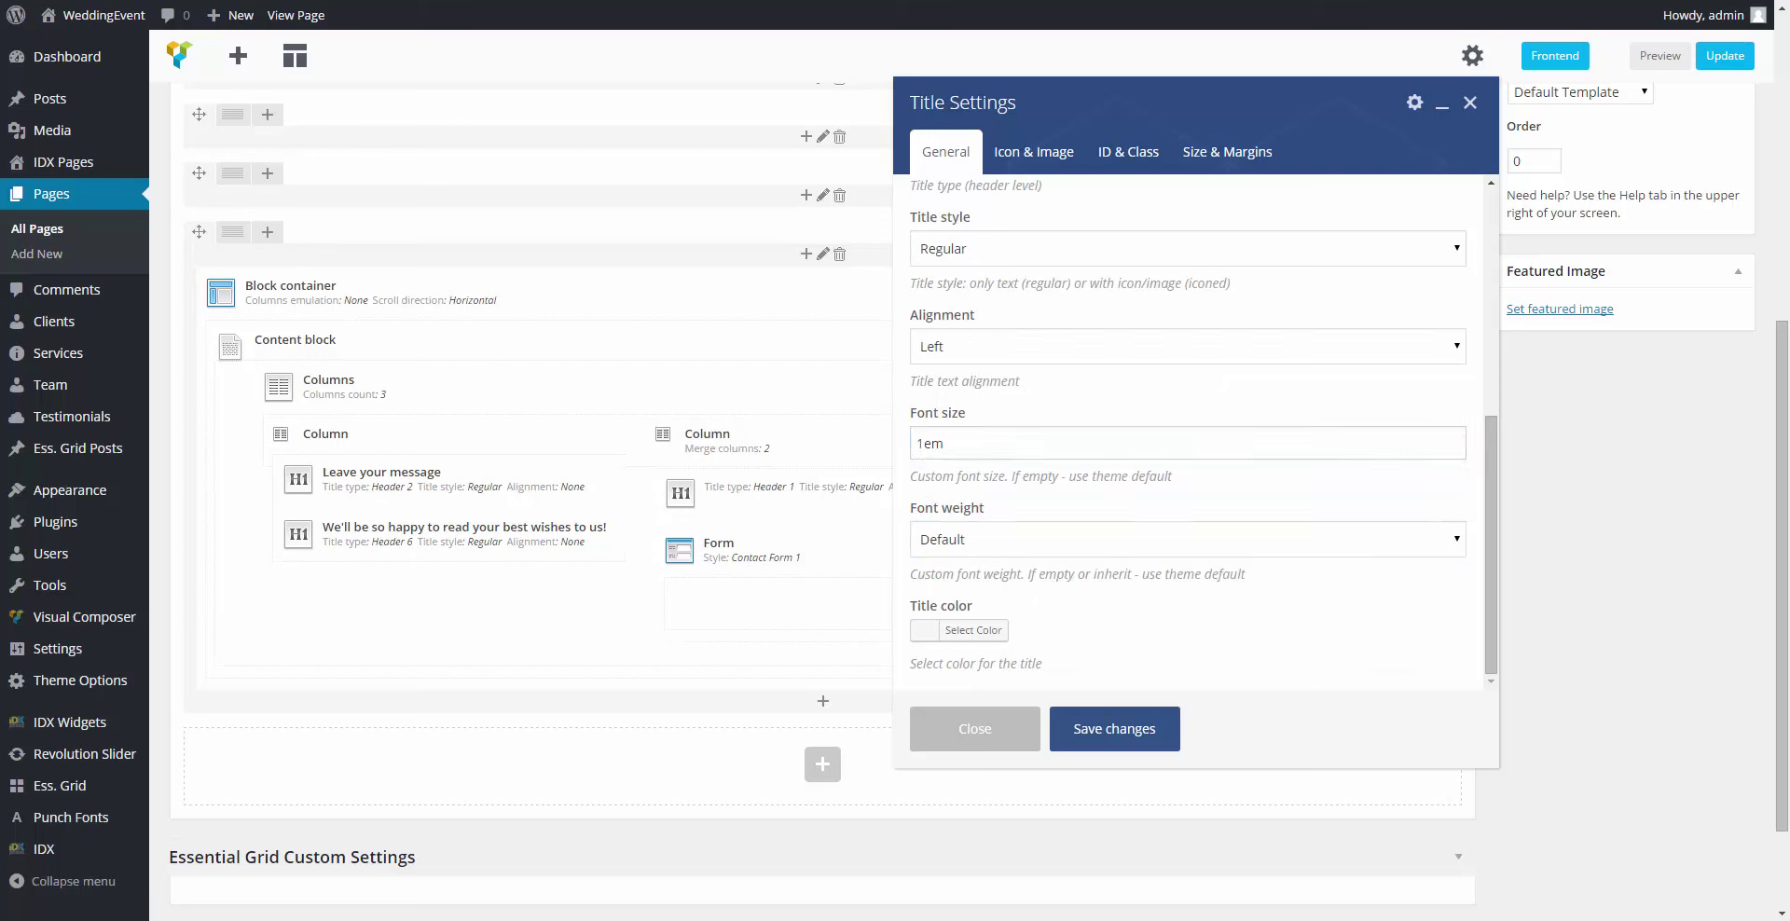
pyautogui.click(972, 630)
pyautogui.write('#fff')
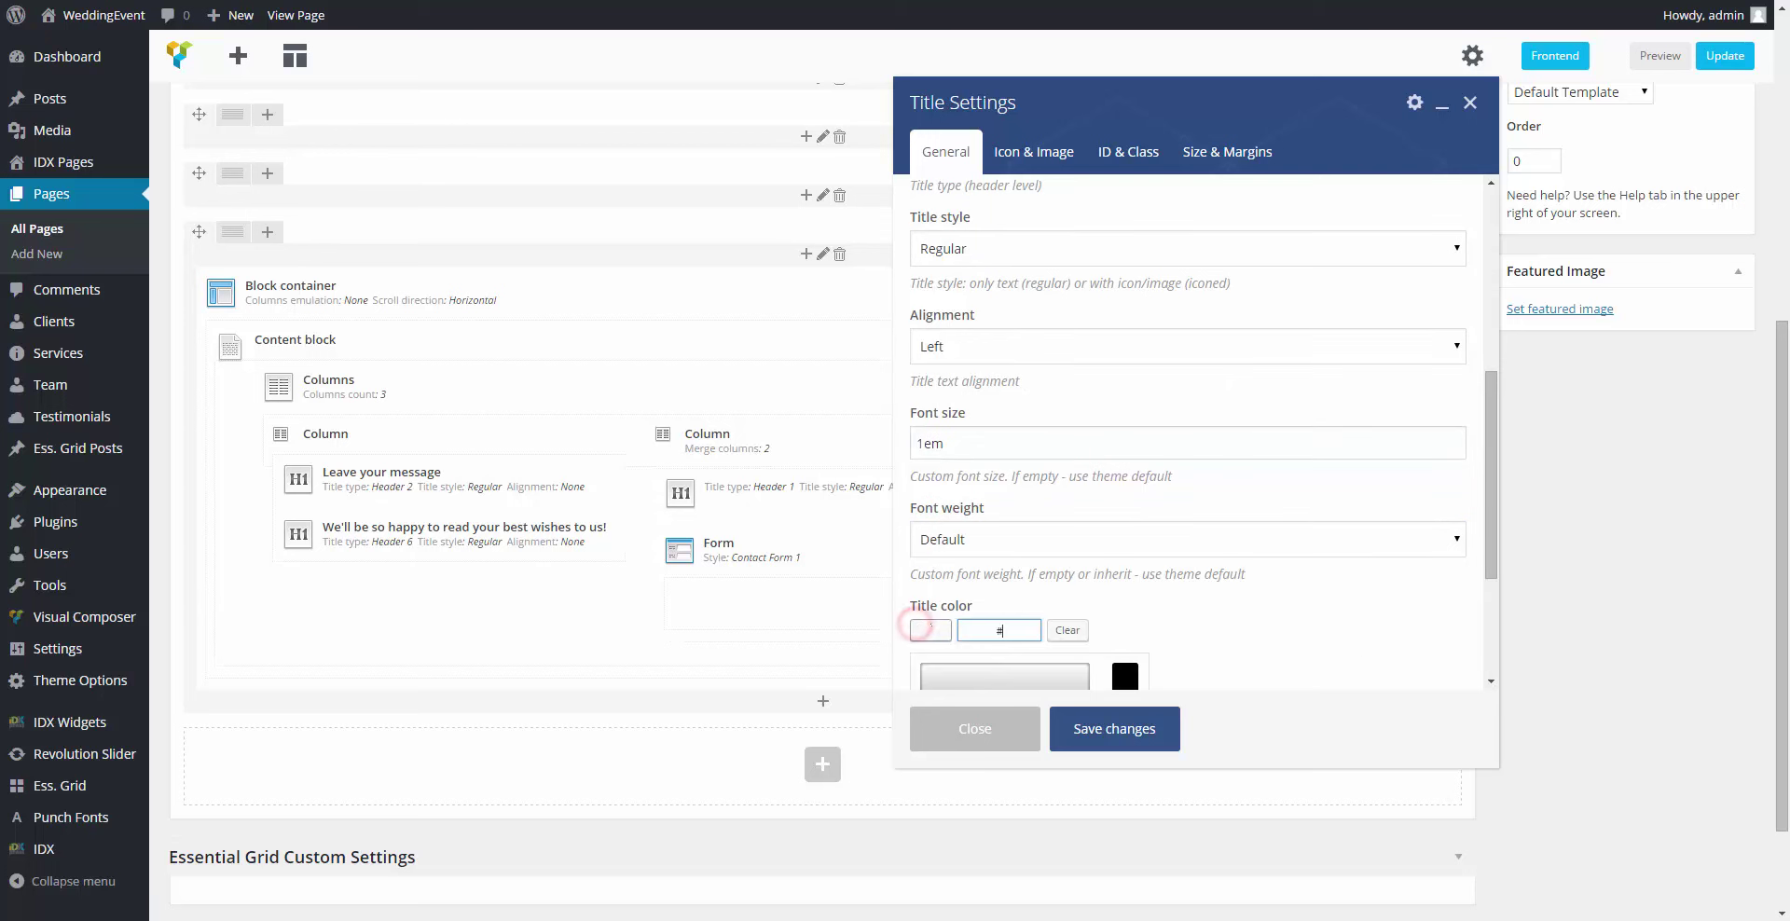
pyautogui.click(1202, 611)
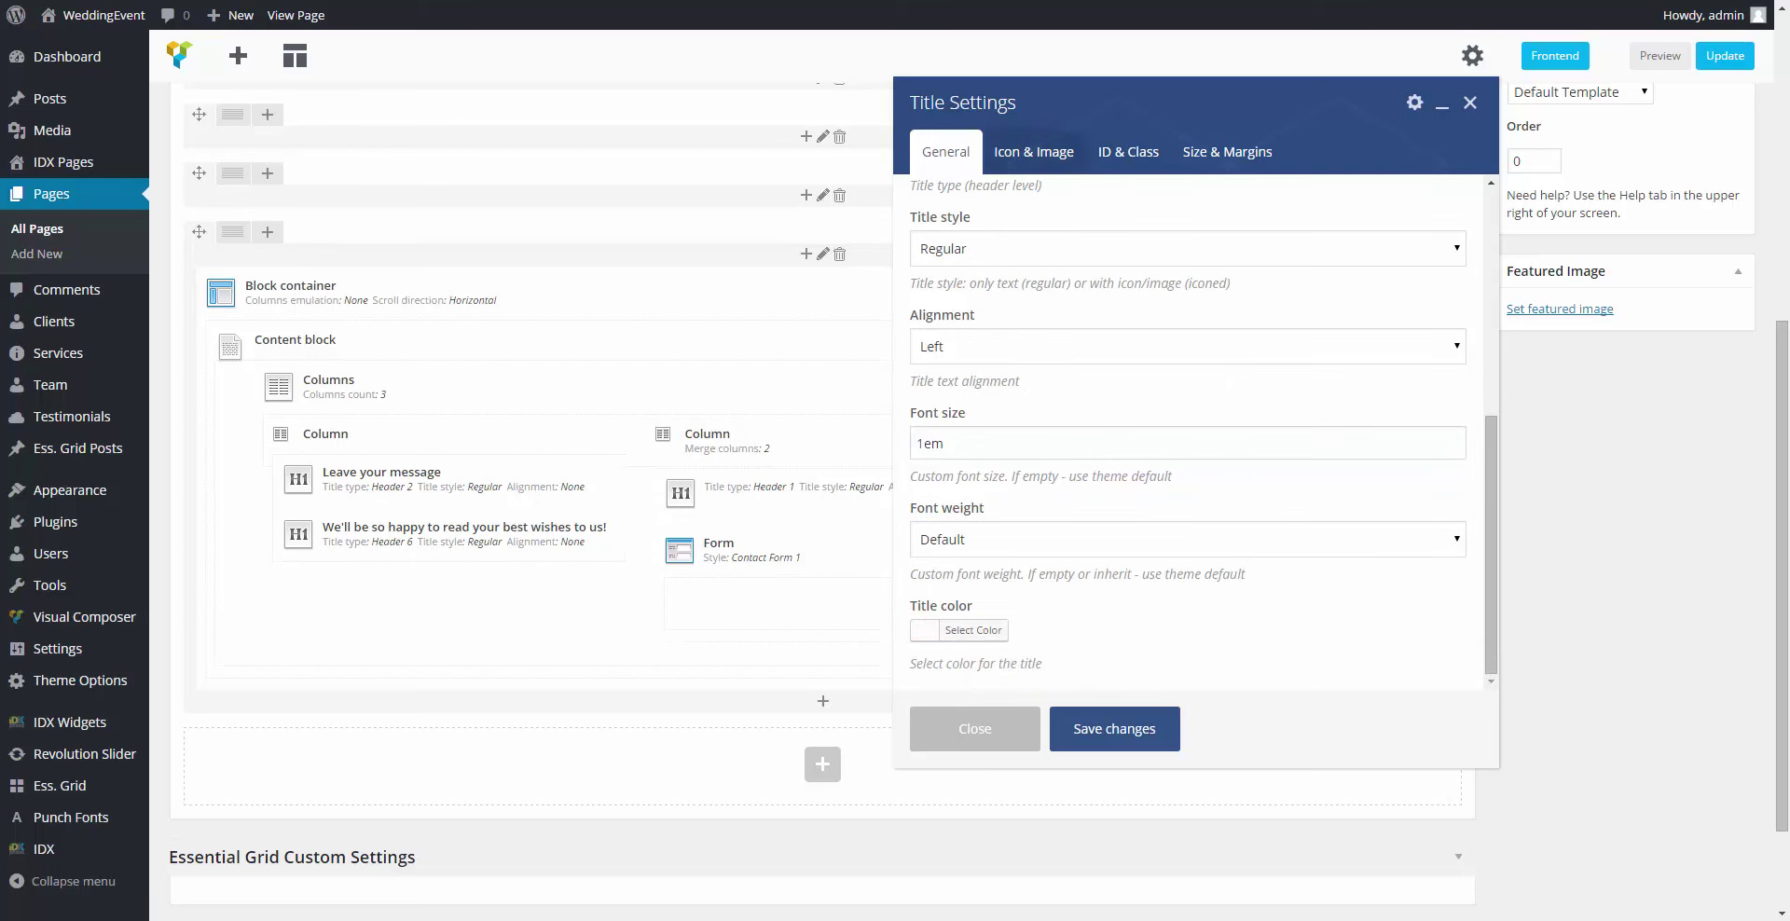
# Step: Give the login title the CSS styles "float: left; margin-top: 0.6em; margin-right: 1.4em;"
pyautogui.click(1030, 151)
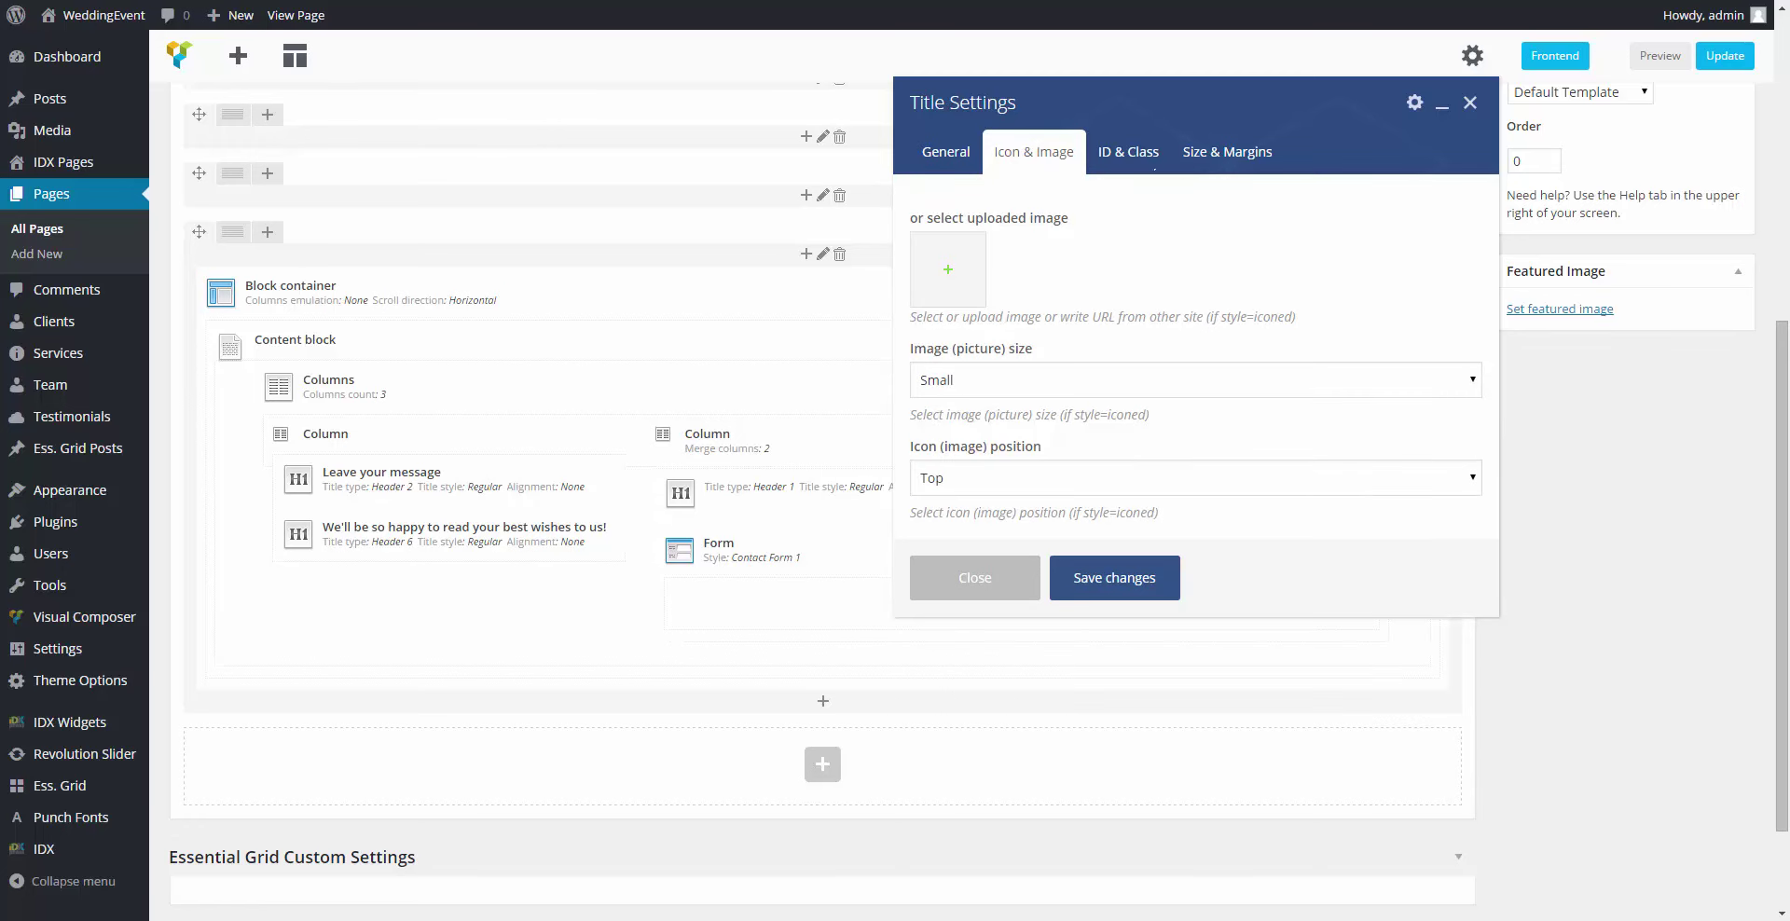
pyautogui.click(1152, 164)
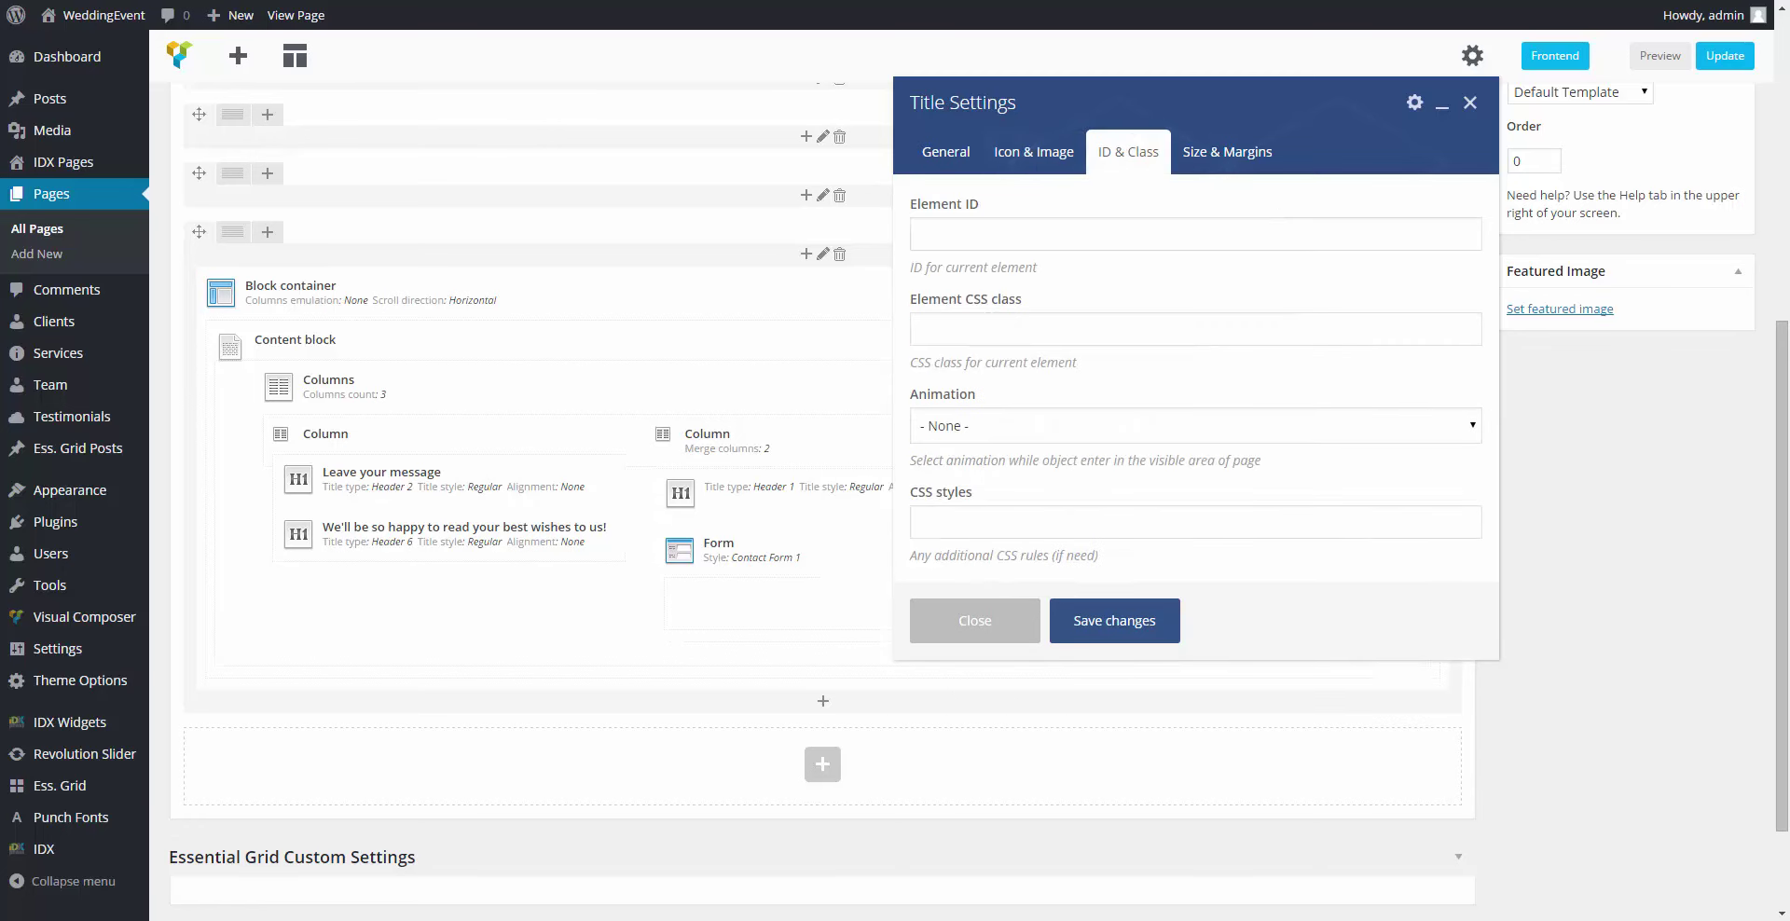
pyautogui.click(1193, 512)
pyautogui.write('flo')
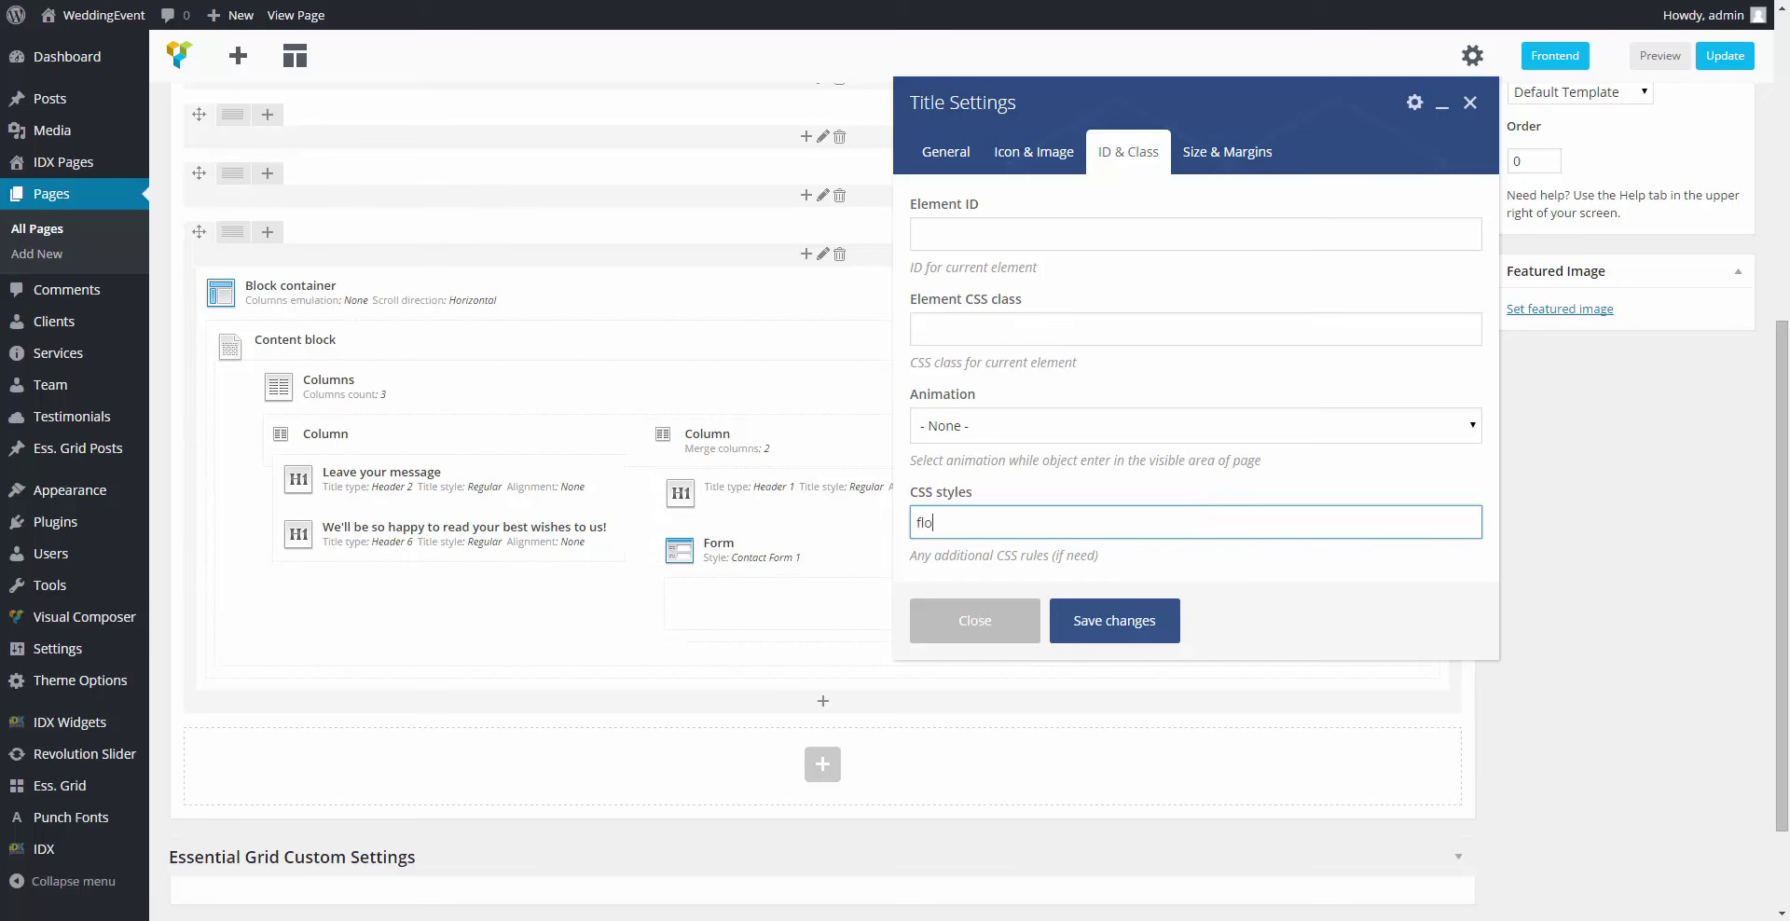
pyautogui.write('at: left; margin-top: 06em')
pyautogui.press('Left')
pyautogui.write('.6em; margin-')
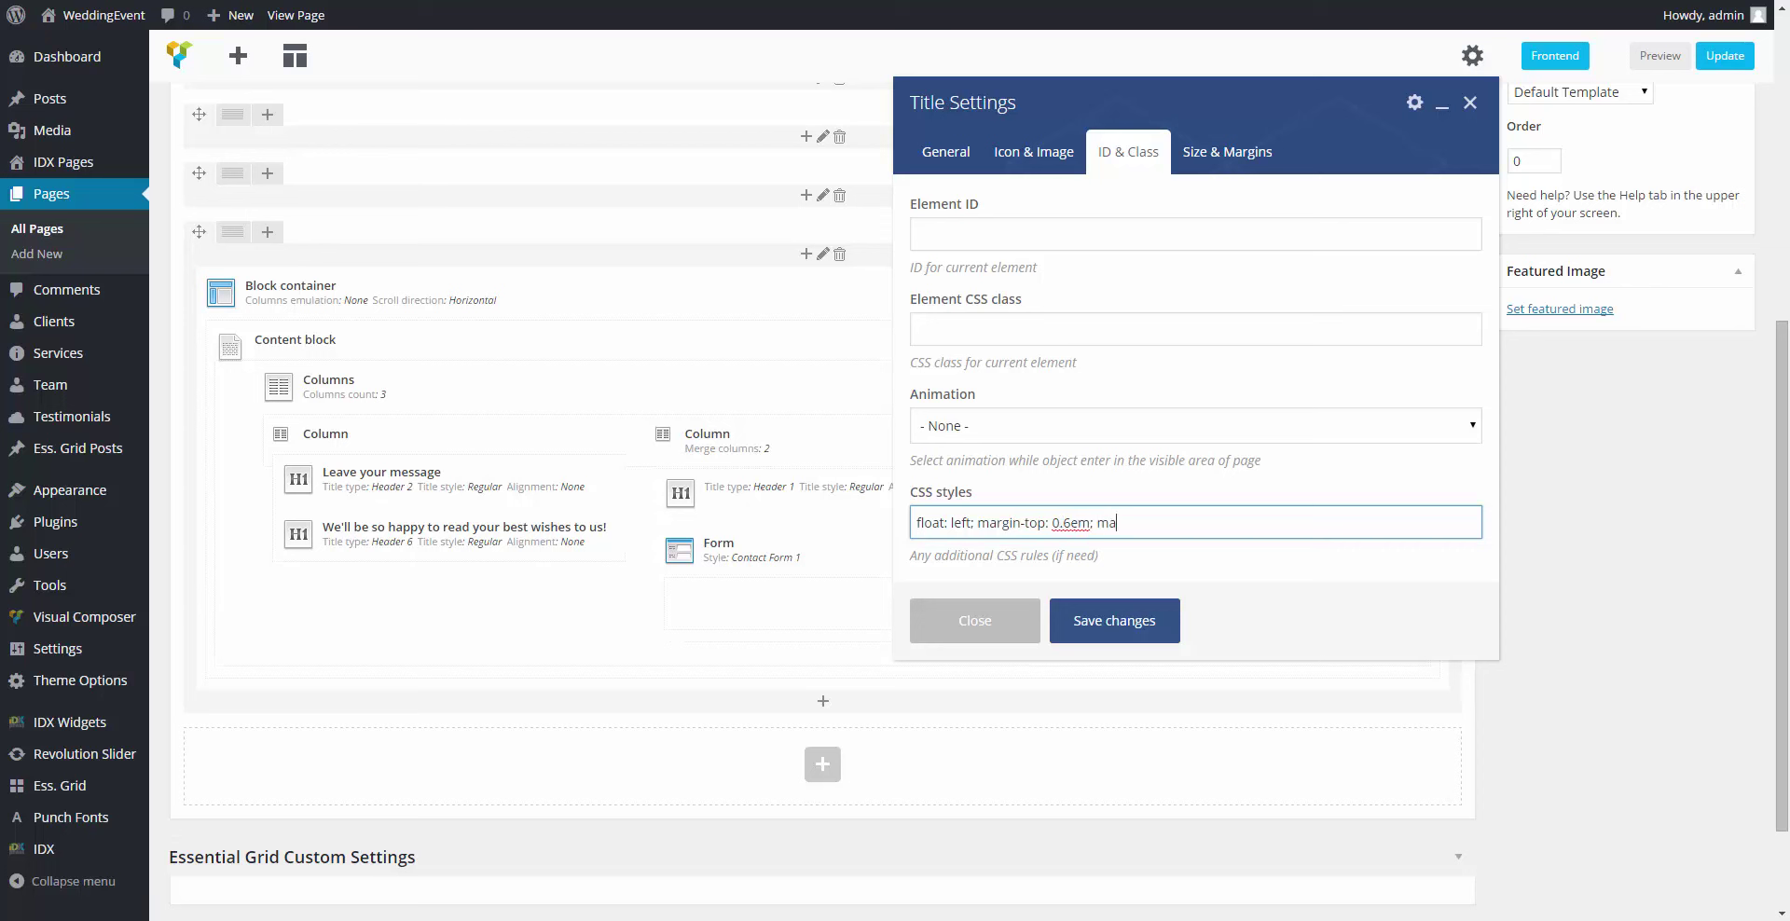
pyautogui.write('h')
pyautogui.press('BackSpace')
pyautogui.press('BackSpace')
pyautogui.press('BackSpace')
pyautogui.press('BackSpace')
pyautogui.write('right: 1.4em;')
# Step: Save the login title's settings and move the title below the form in the second column
pyautogui.click(1226, 152)
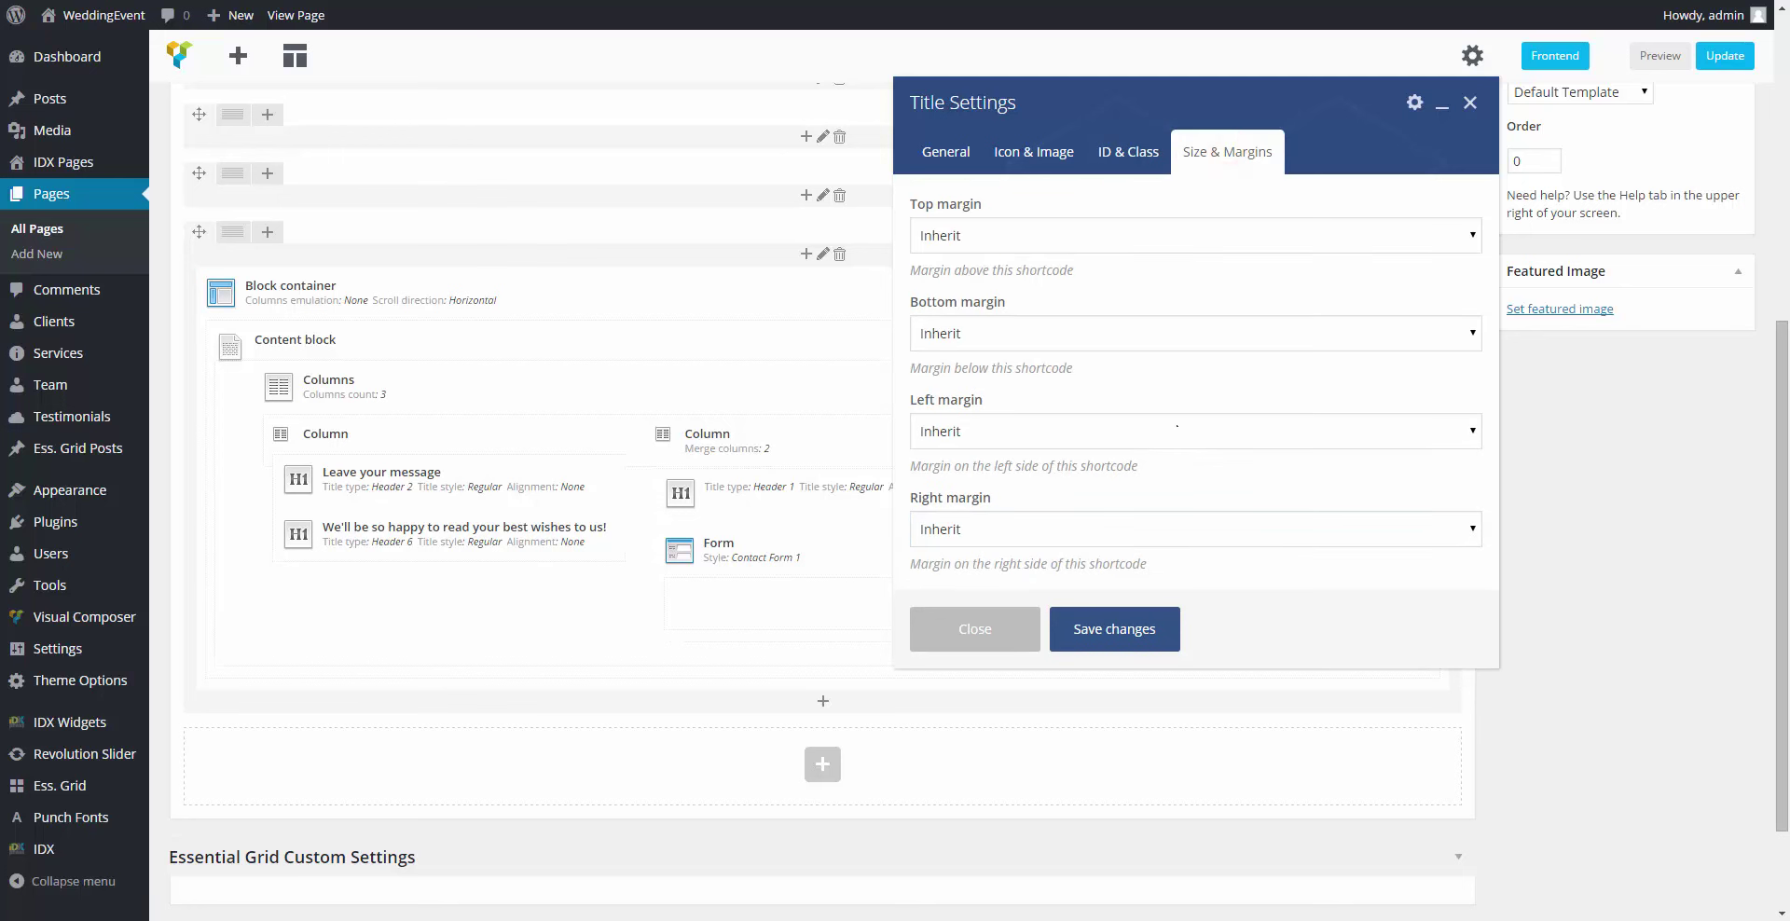
pyautogui.click(1113, 627)
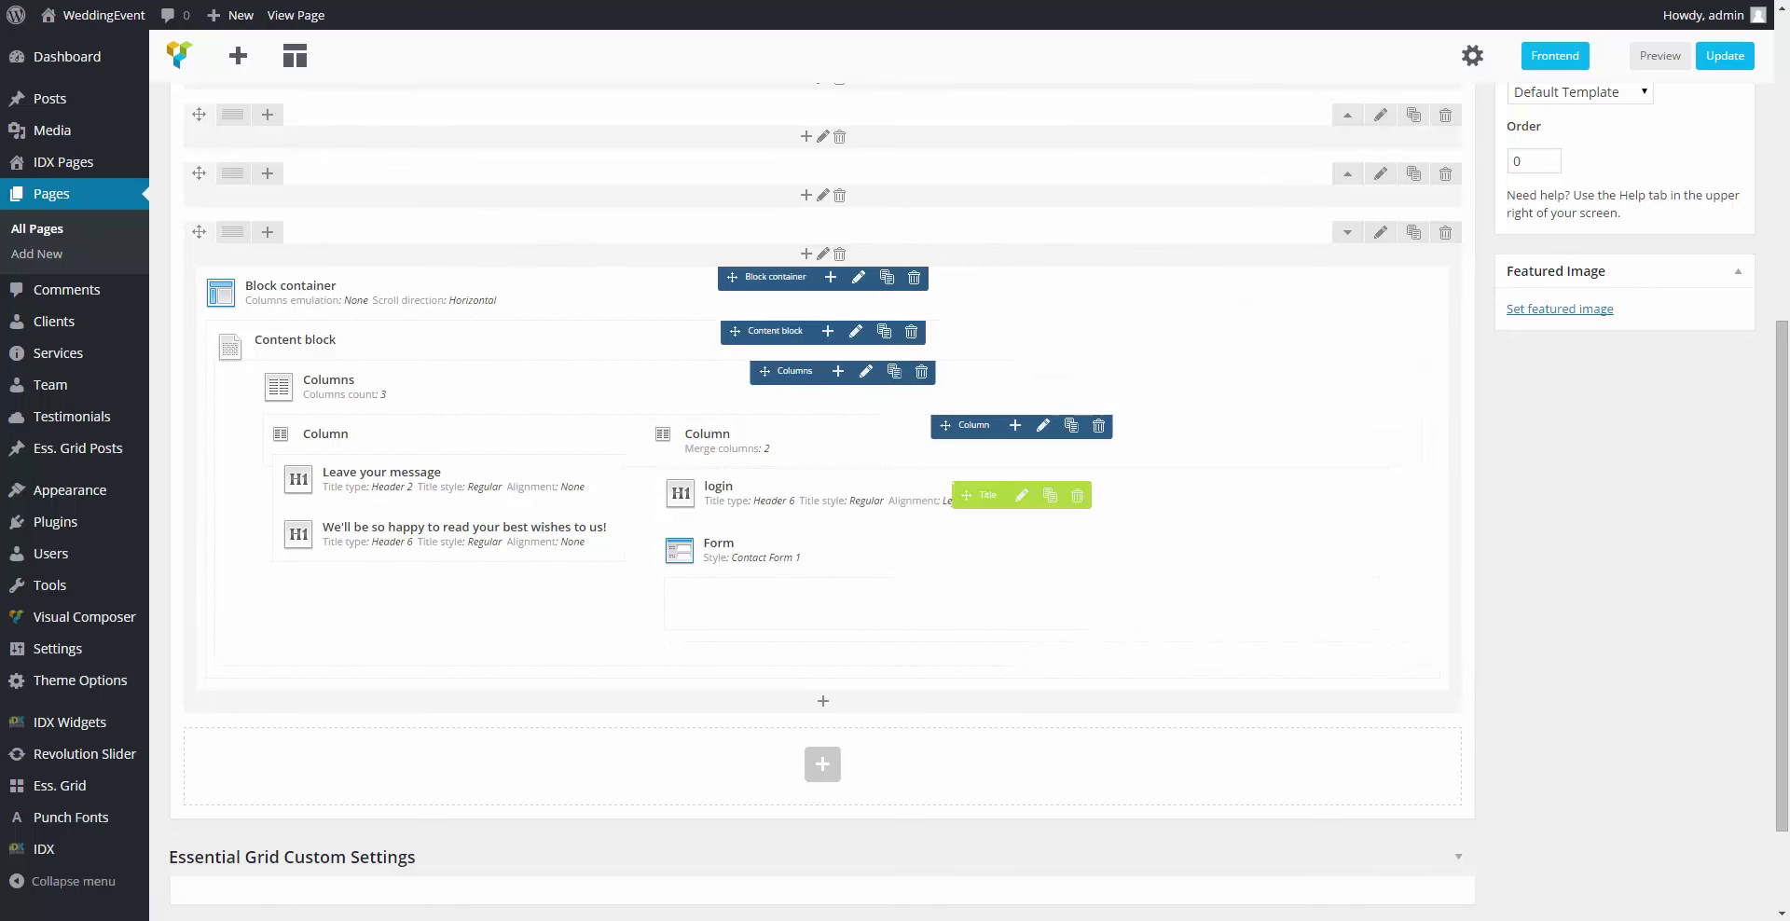
pyautogui.moveTo(967, 495)
pyautogui.mouseDown()
pyautogui.moveTo(974, 610)
pyautogui.moveTo(973, 508)
pyautogui.mouseUp()
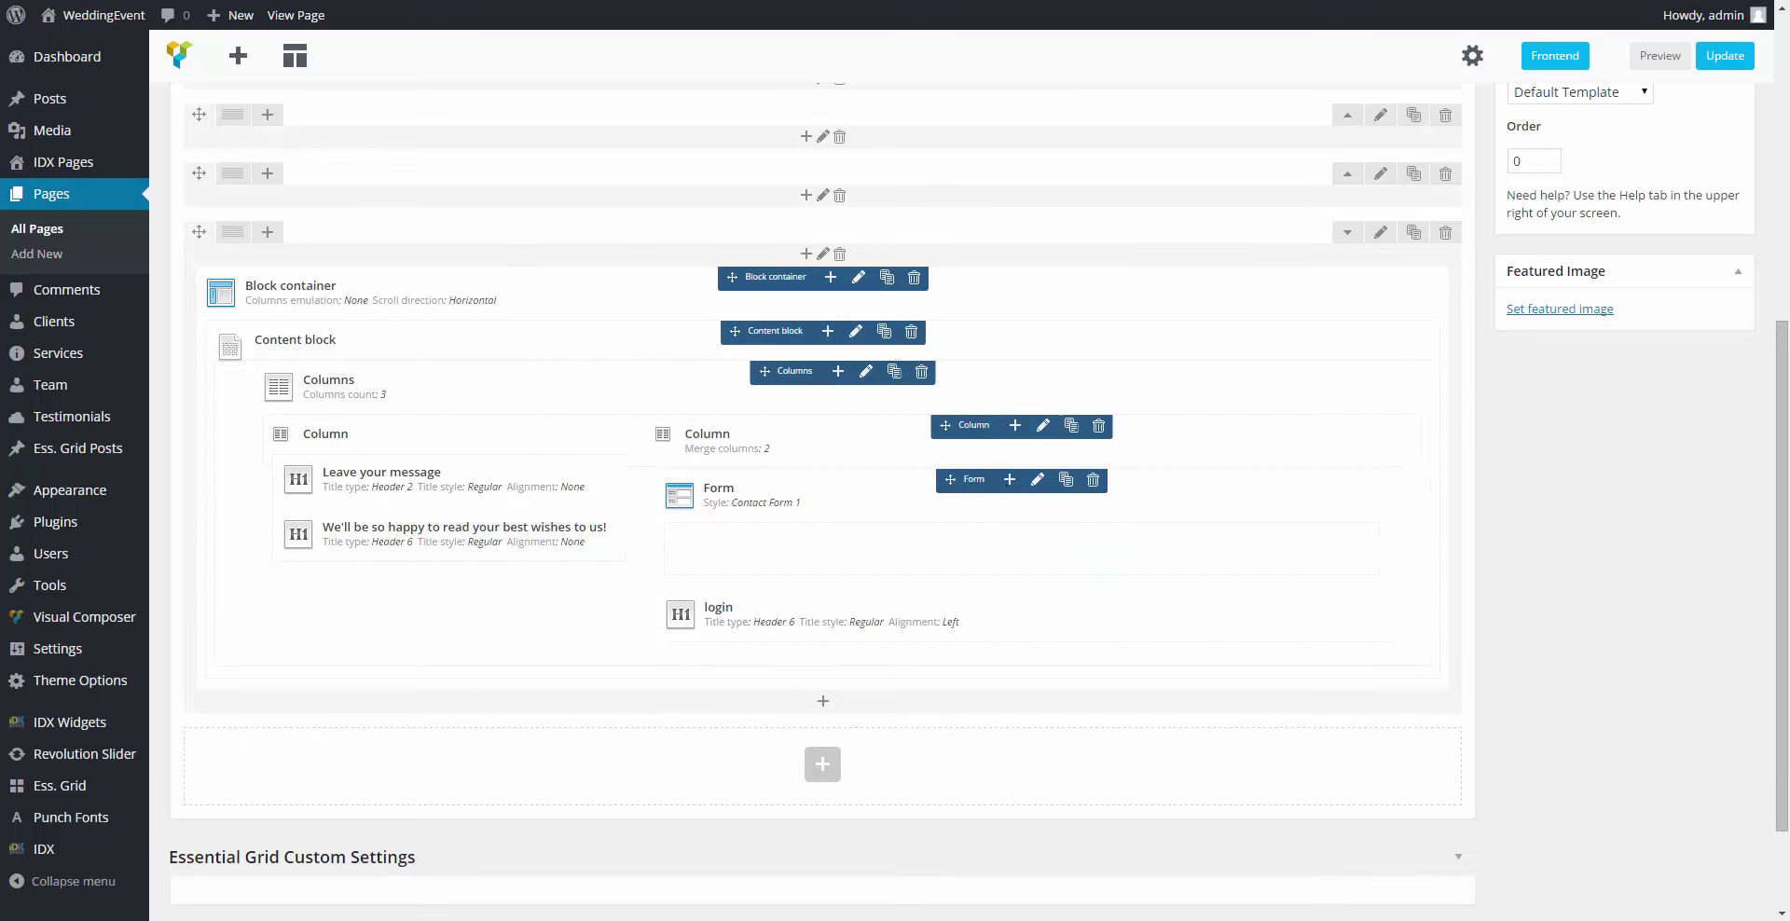
# Step: Add a Social icons element to the second column with icon size Tiny and icon shape Round
pyautogui.click(1015, 425)
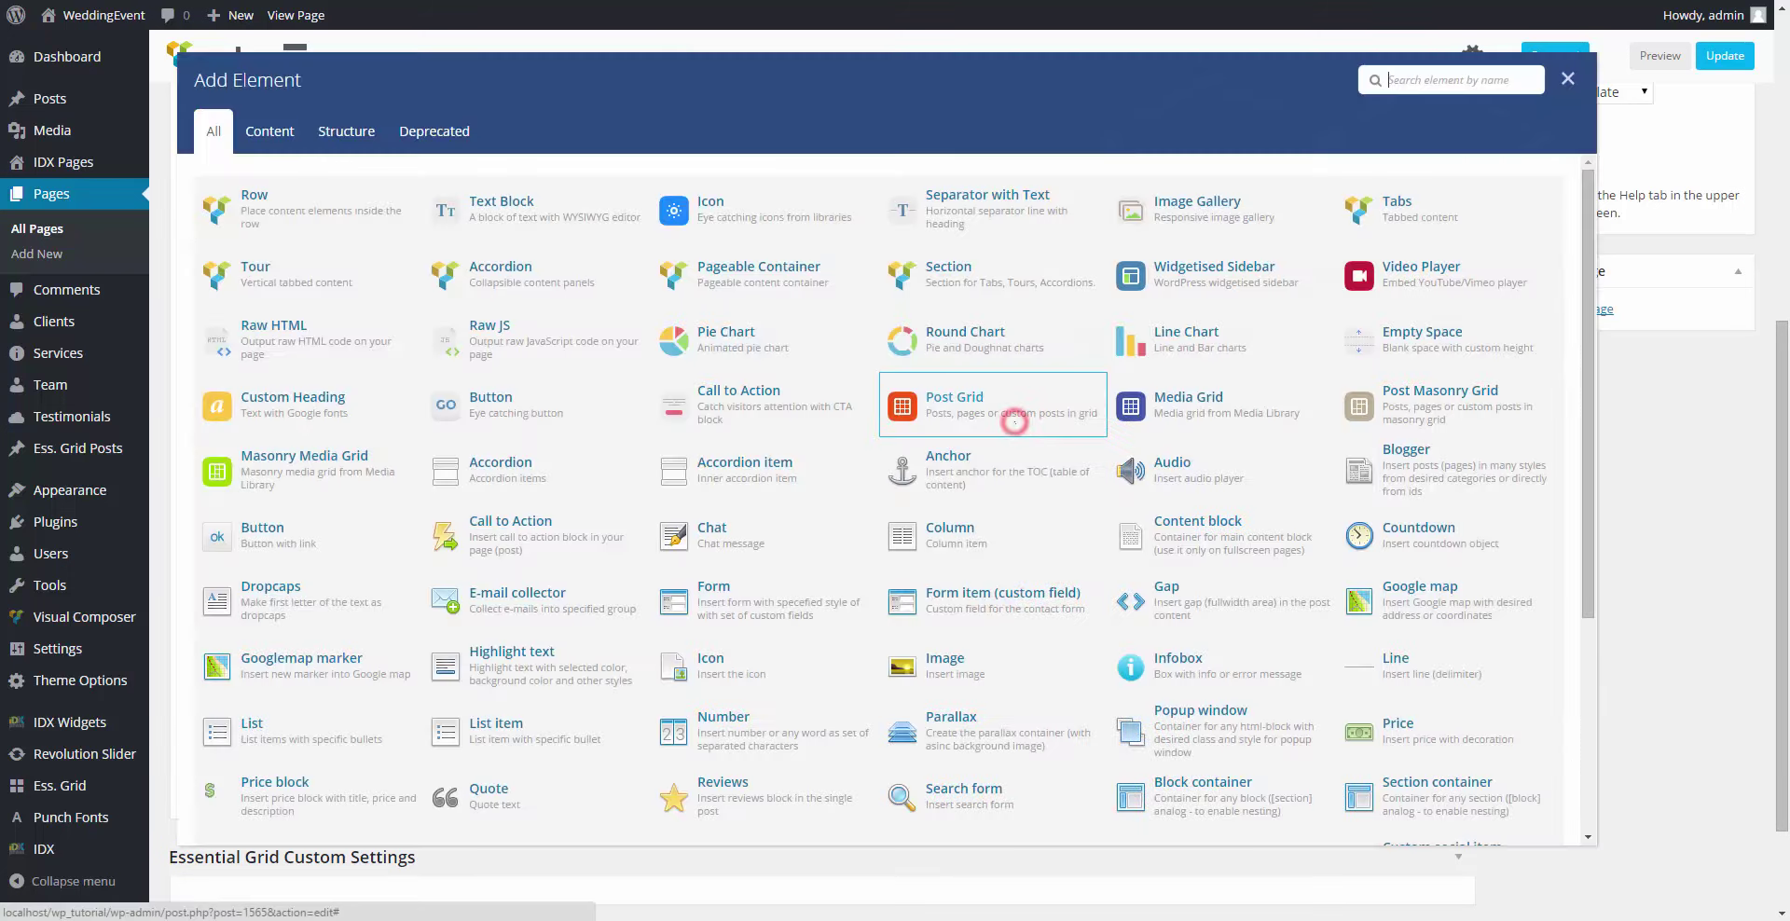
pyautogui.write('so')
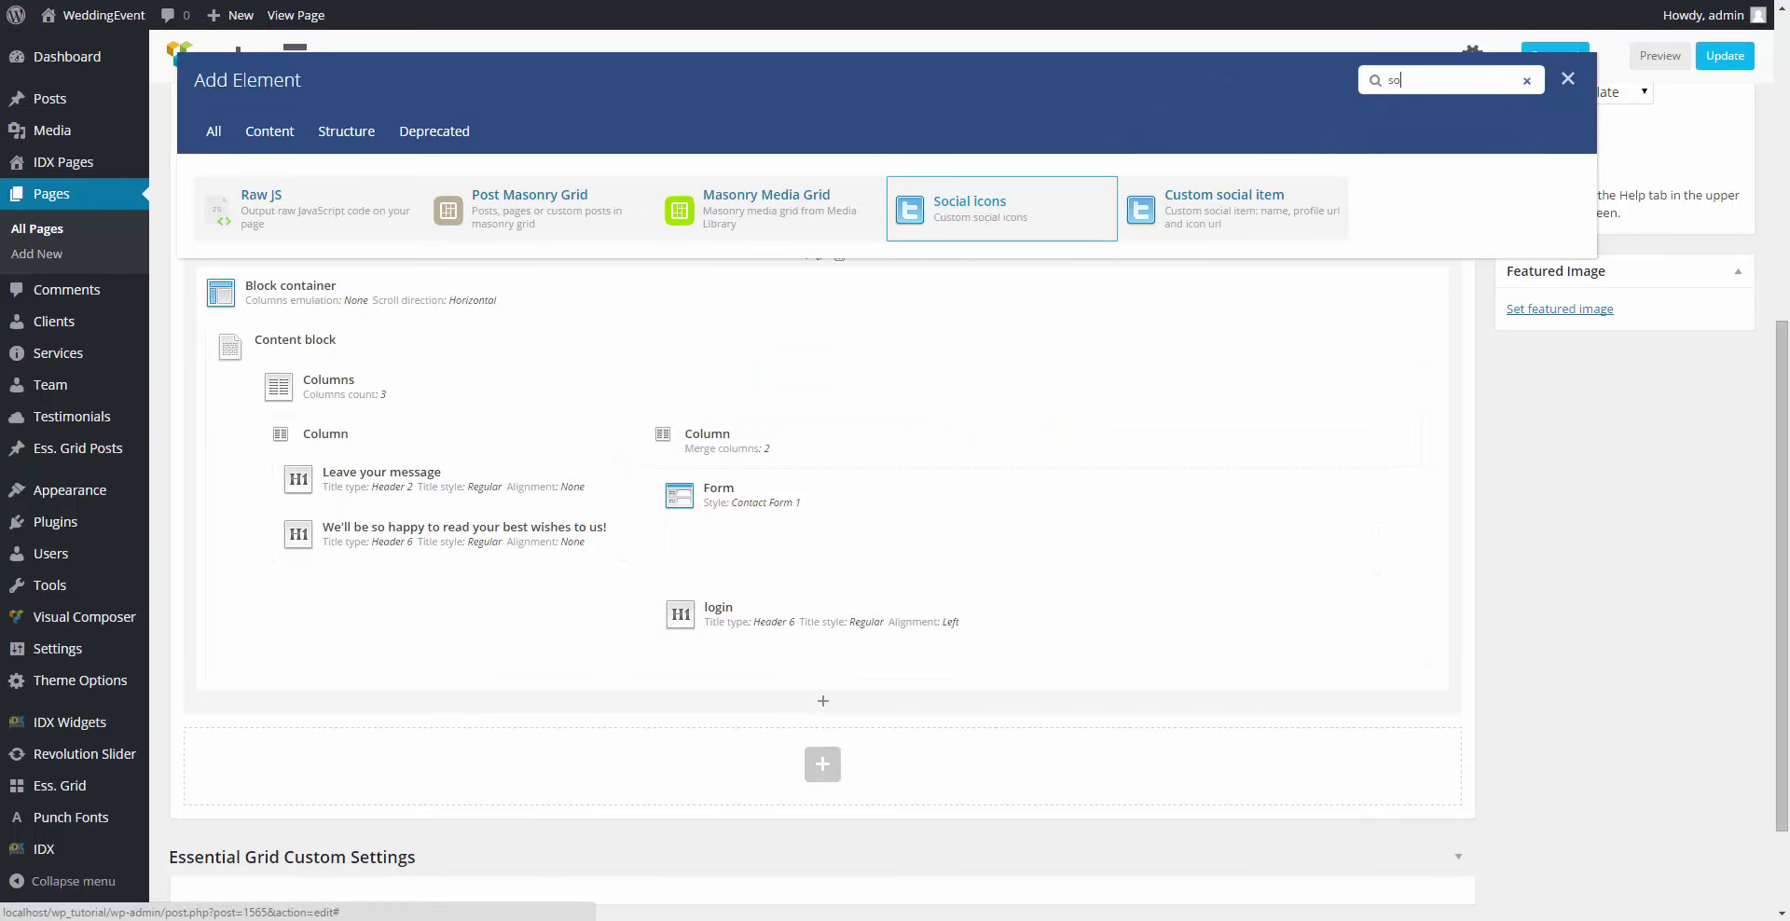
pyautogui.click(974, 199)
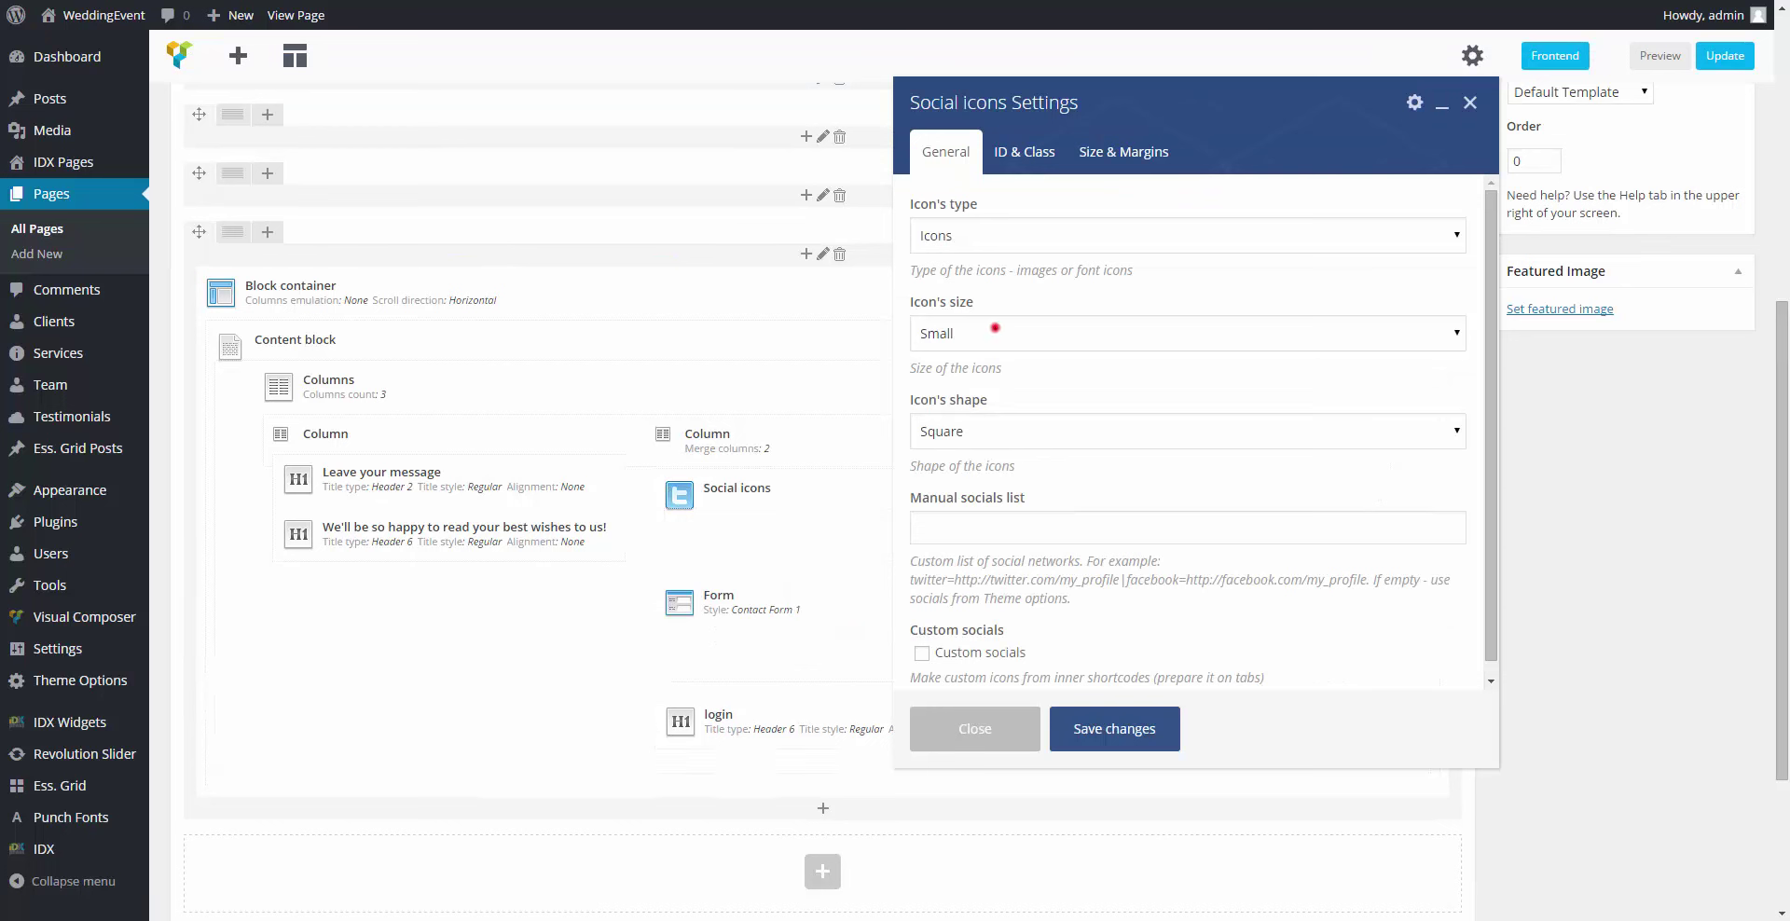
pyautogui.click(994, 327)
pyautogui.click(970, 362)
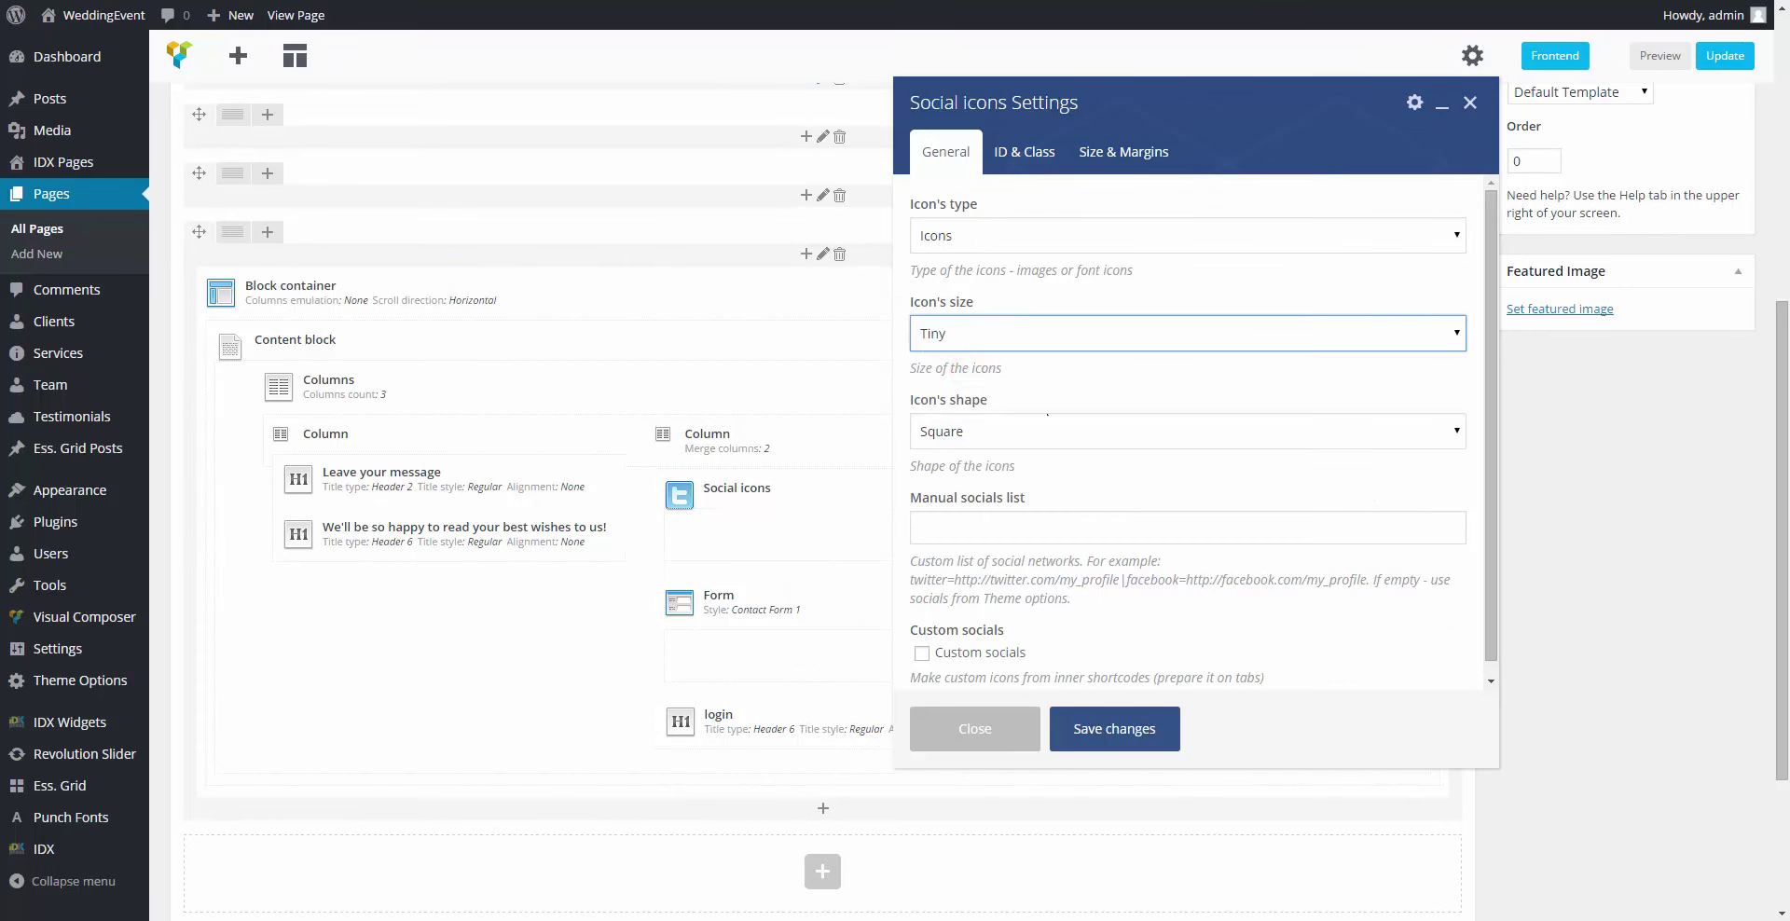
pyautogui.click(990, 431)
pyautogui.click(969, 459)
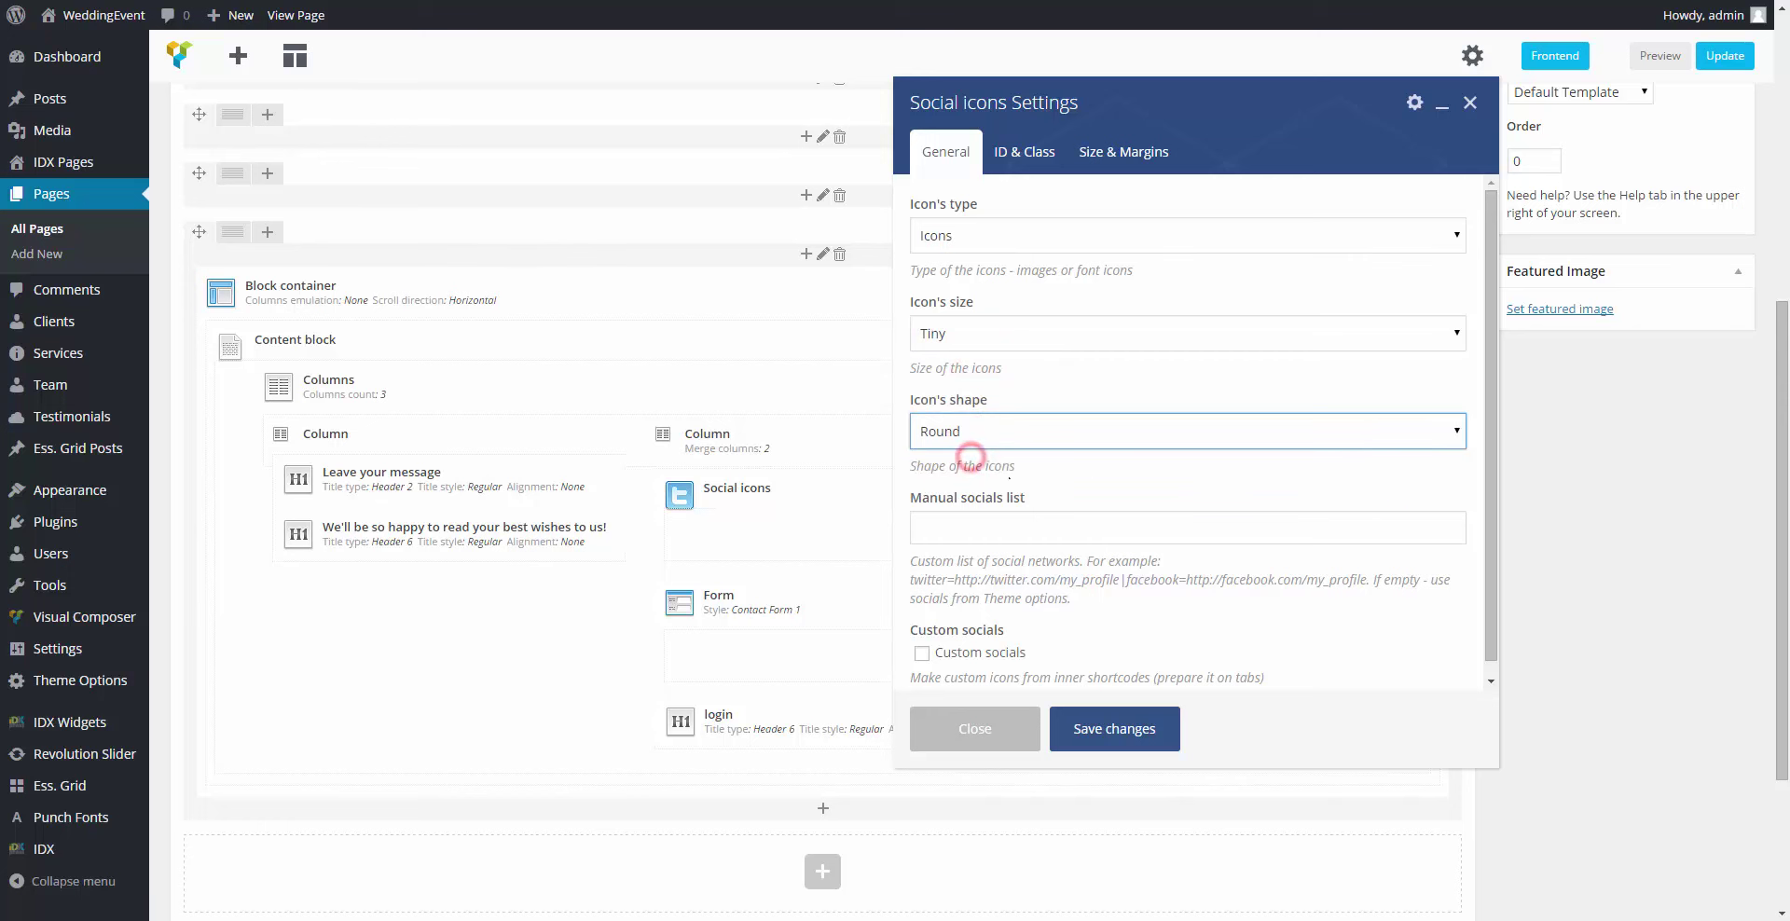
# Step: Set the manual socials list of the social icons to "facebook=#|gplus=#"
pyautogui.scroll(-1, 1015, 470)
pyautogui.click(1006, 512)
pyautogui.write('f')
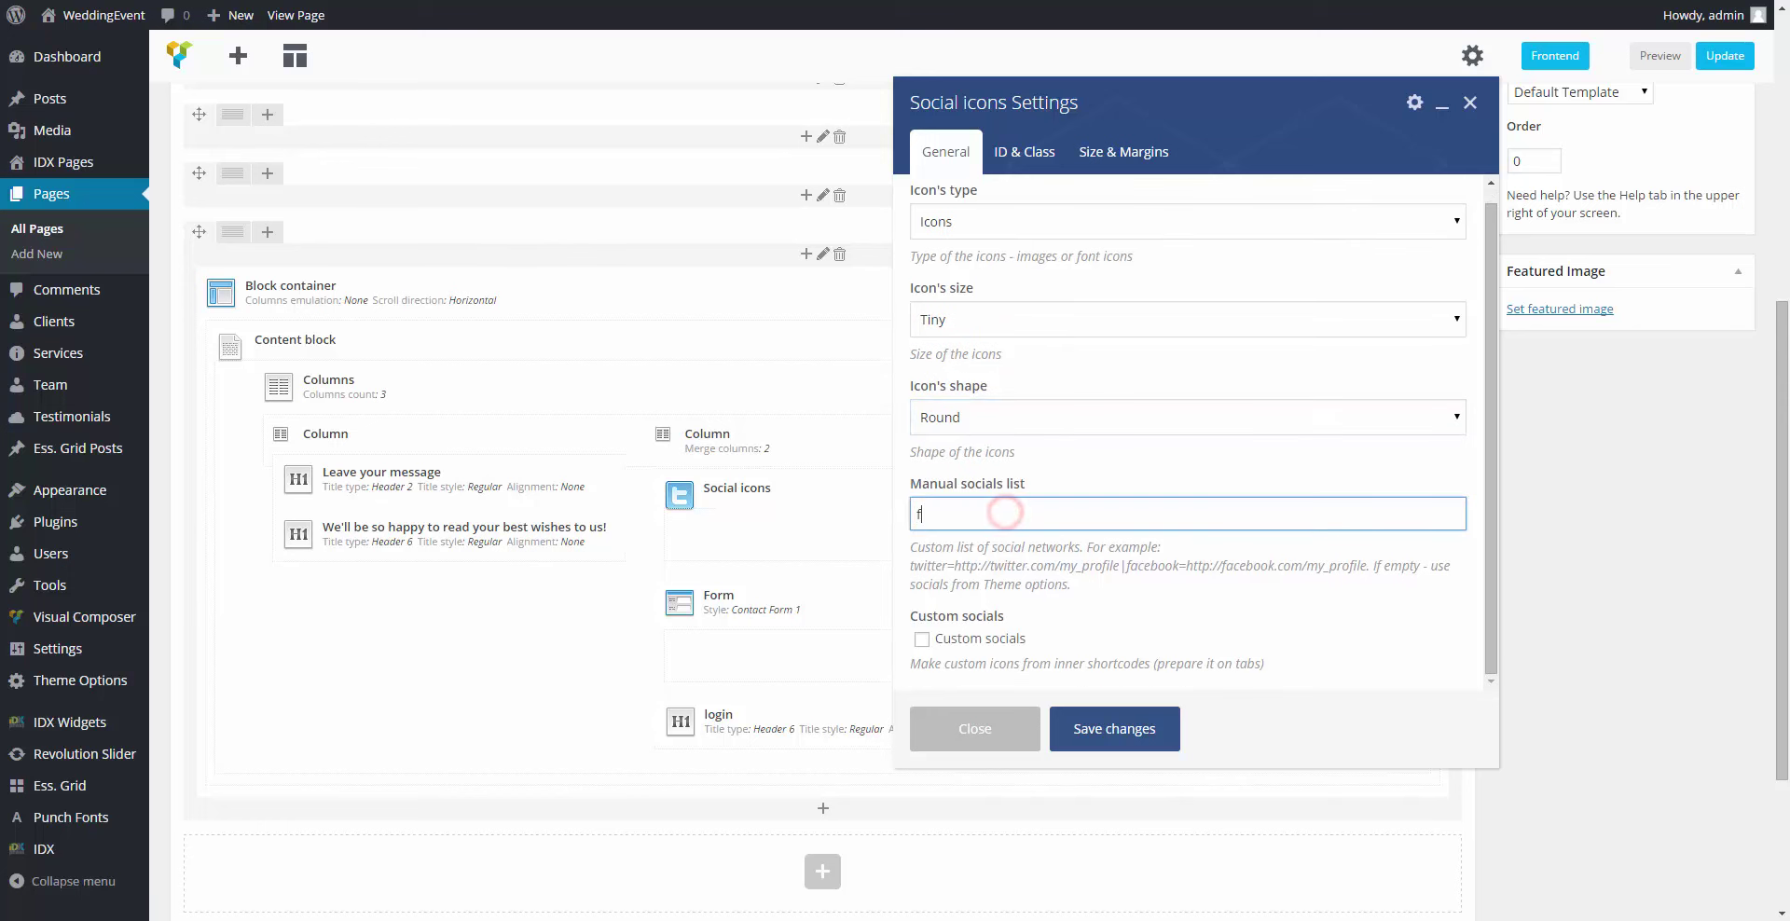
pyautogui.write('acebook=#|gplu')
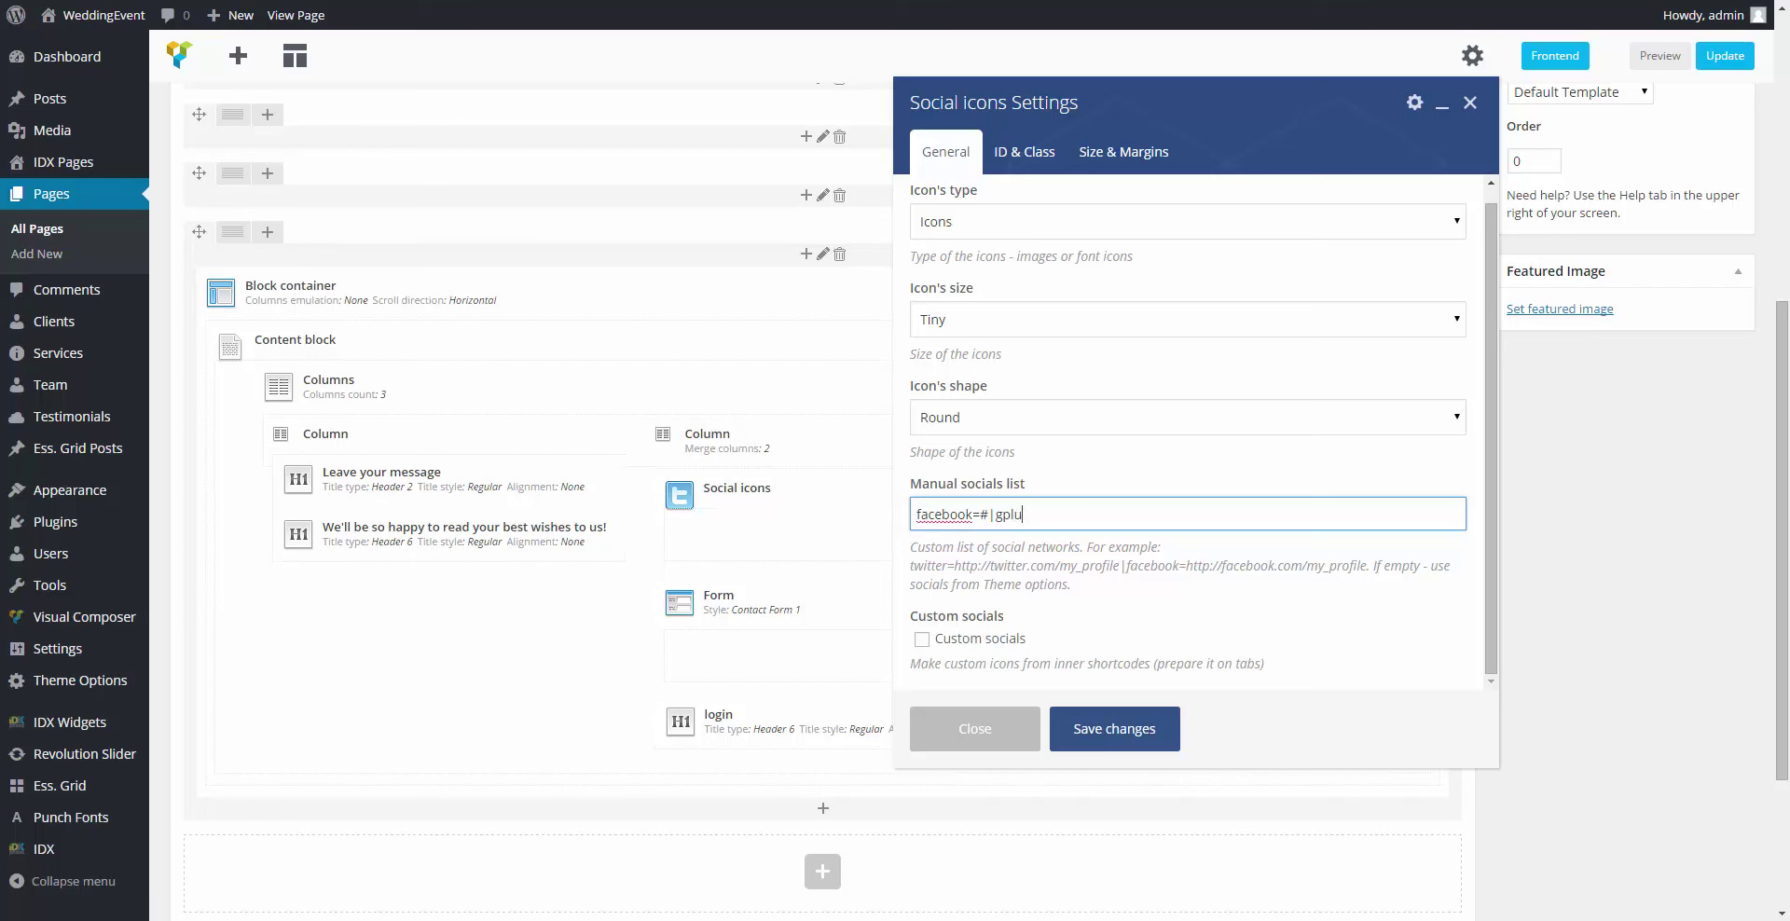
pyautogui.write('s=#')
# Step: Give the social icons the CSS class "white_icon" and the CSS styles "float: left; margin-top: 0.36em;"
pyautogui.click(1018, 150)
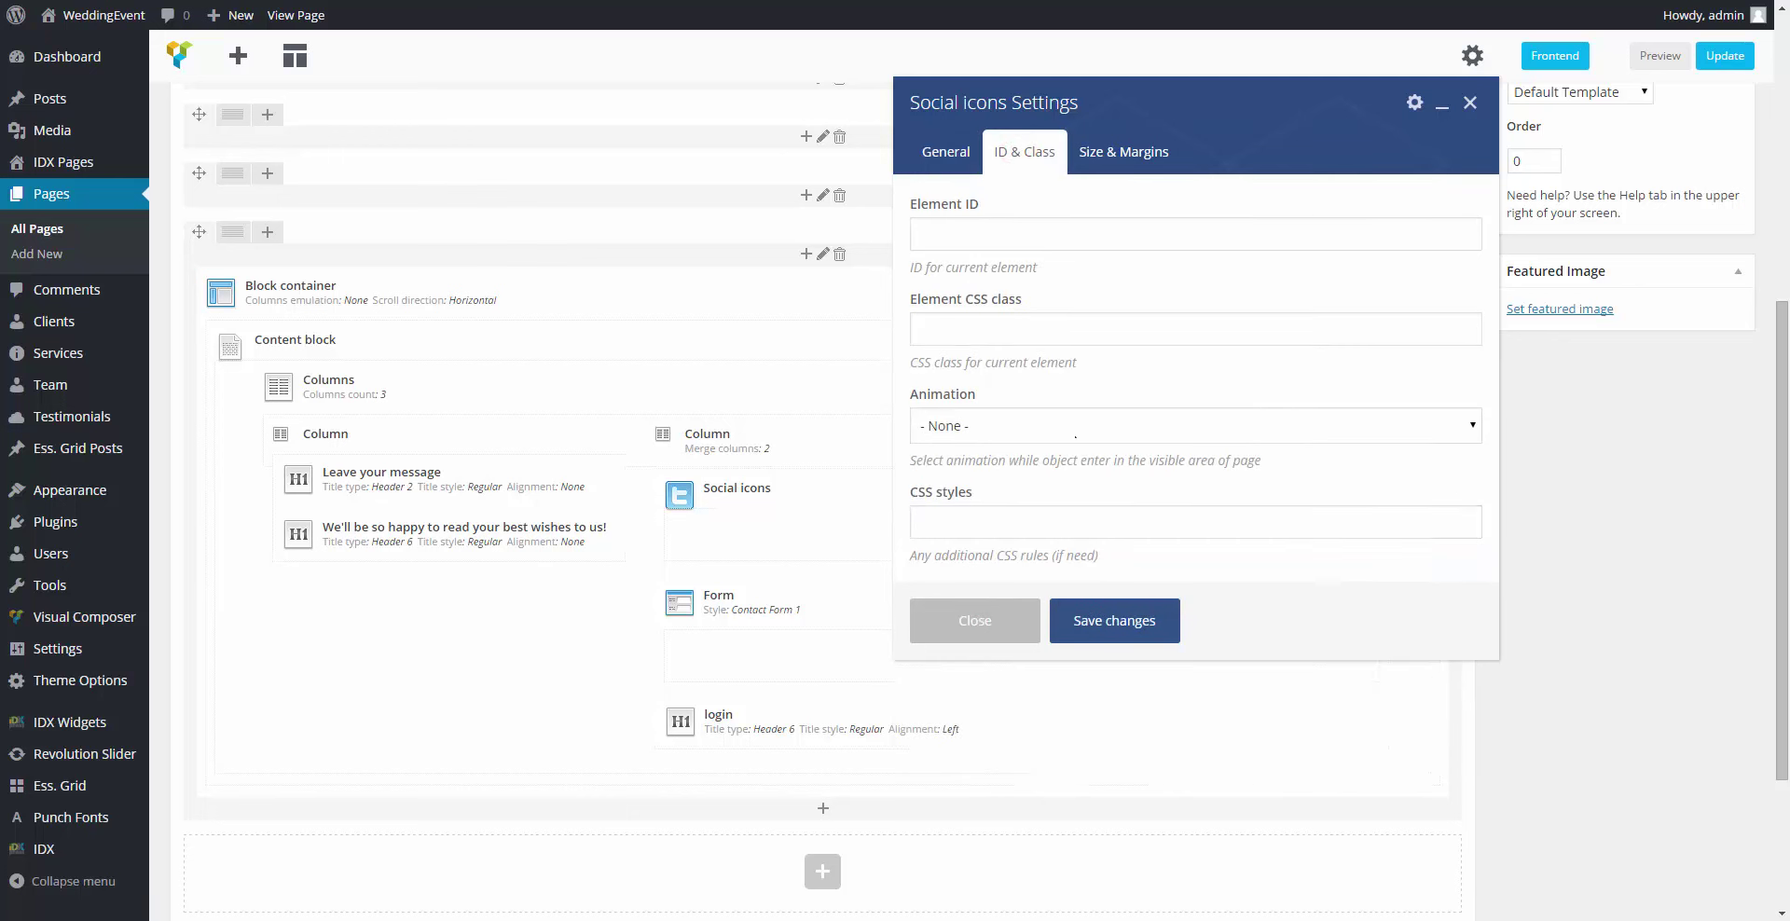
pyautogui.click(1069, 338)
pyautogui.write('white')
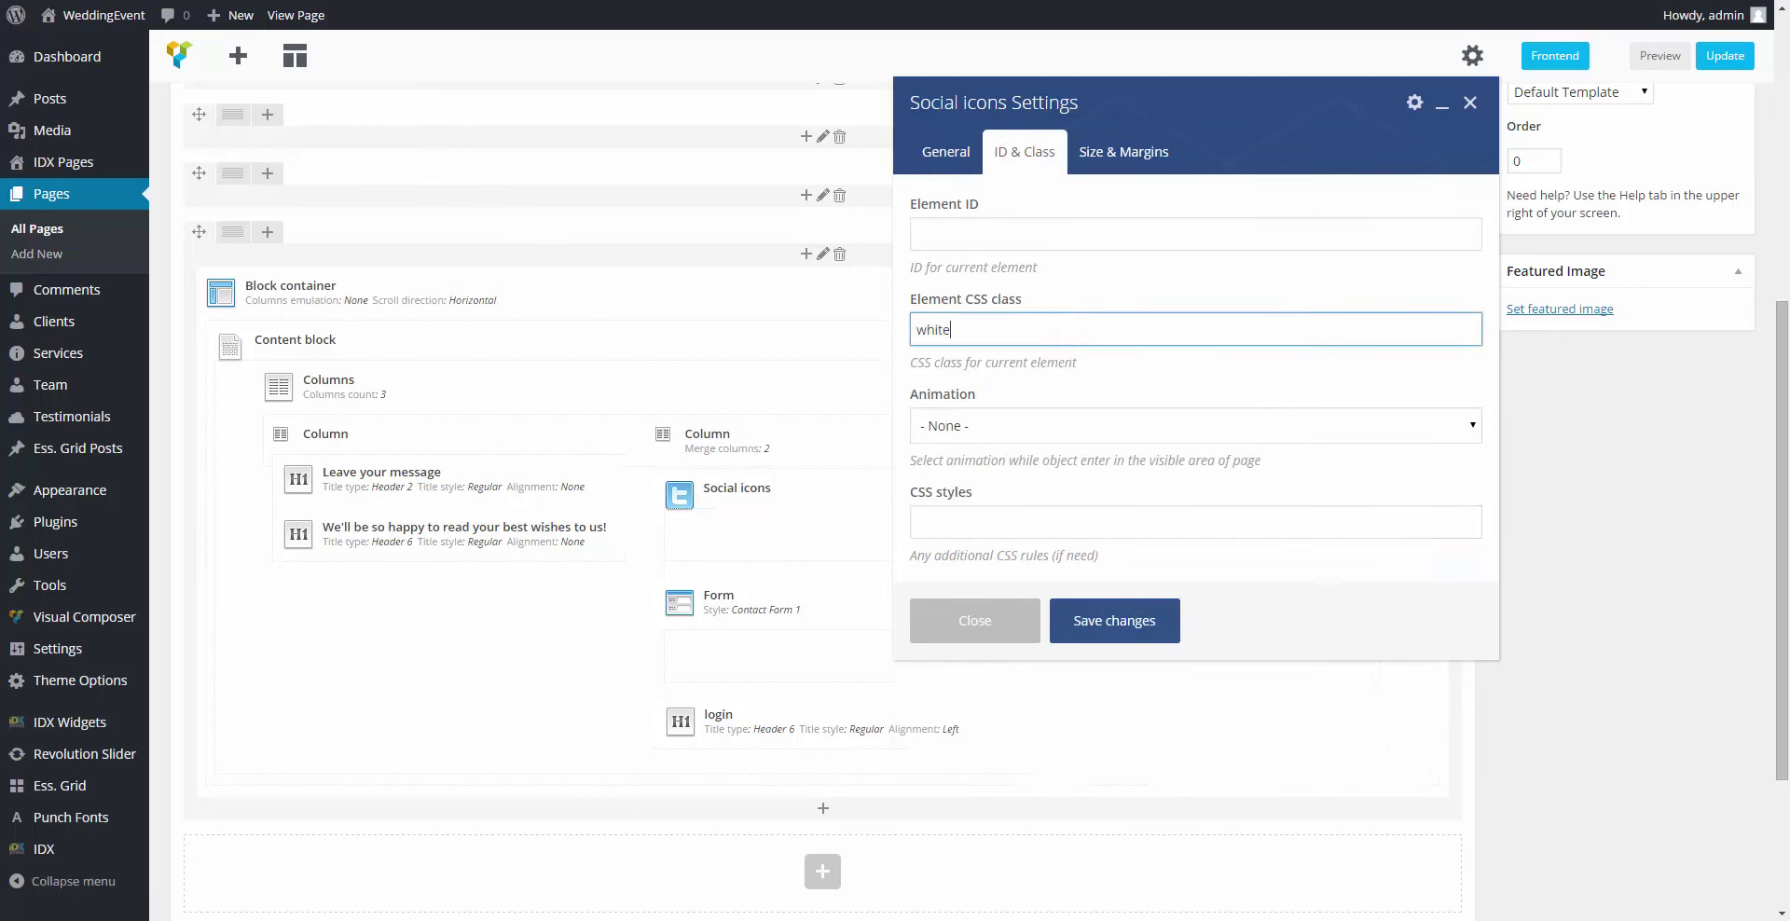
pyautogui.write('_icon')
pyautogui.click(974, 518)
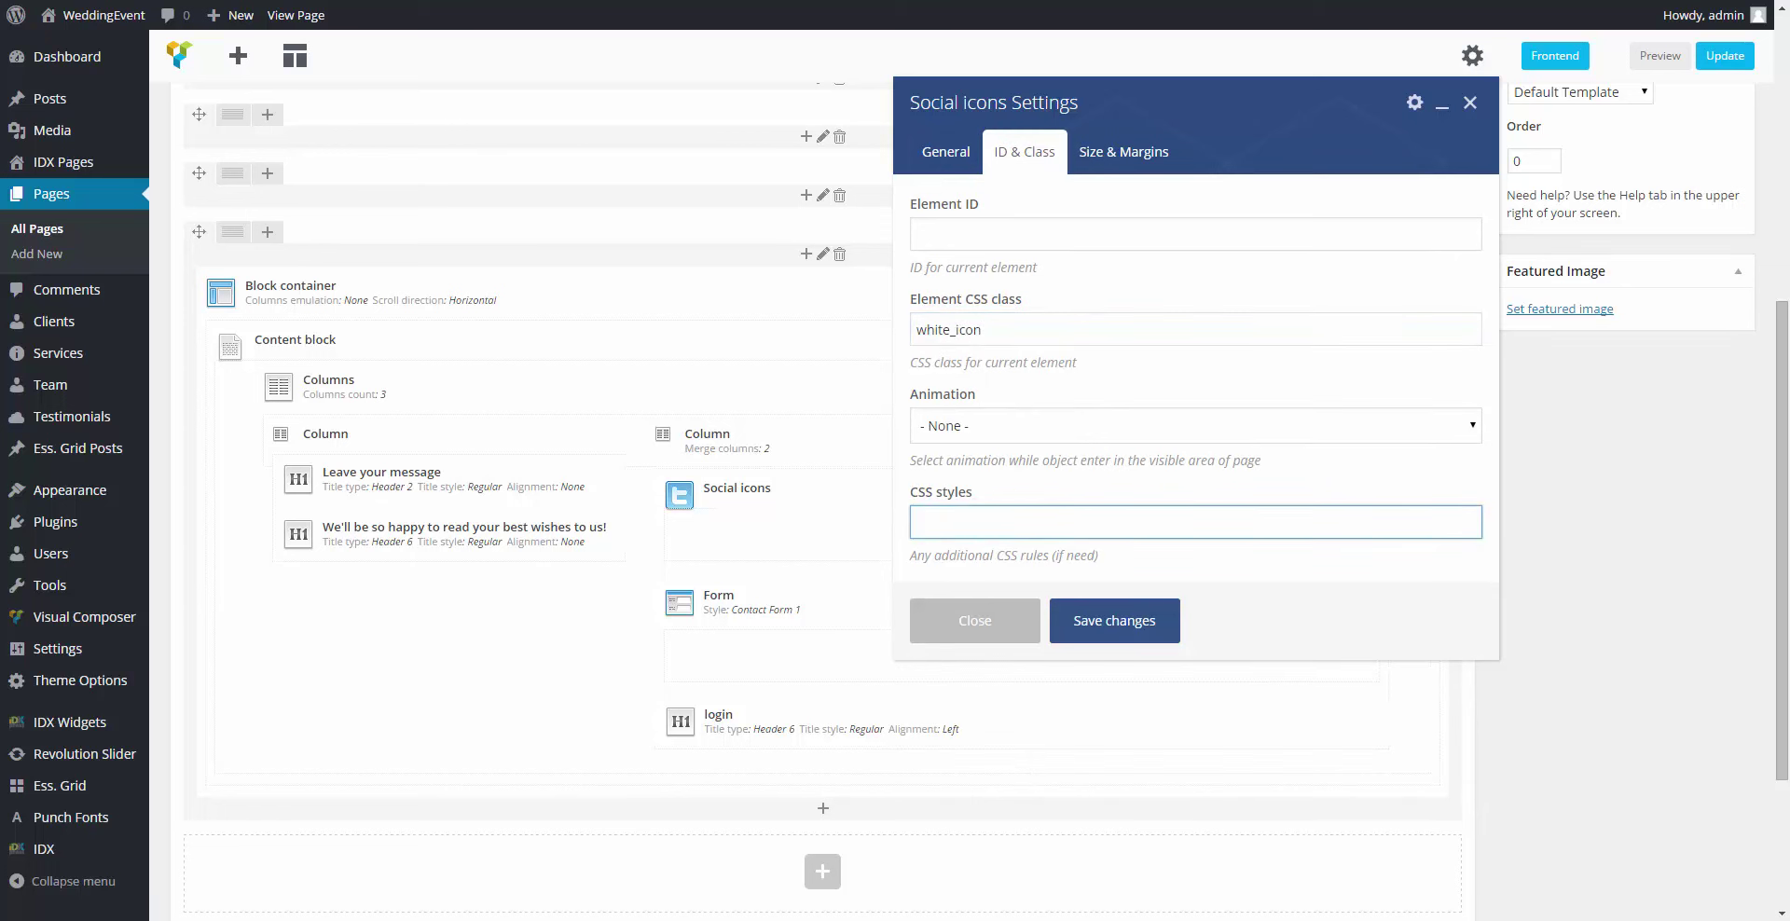
pyautogui.write('float:left;')
pyautogui.click(947, 522)
pyautogui.write('left; margin-top: 0.36em;')
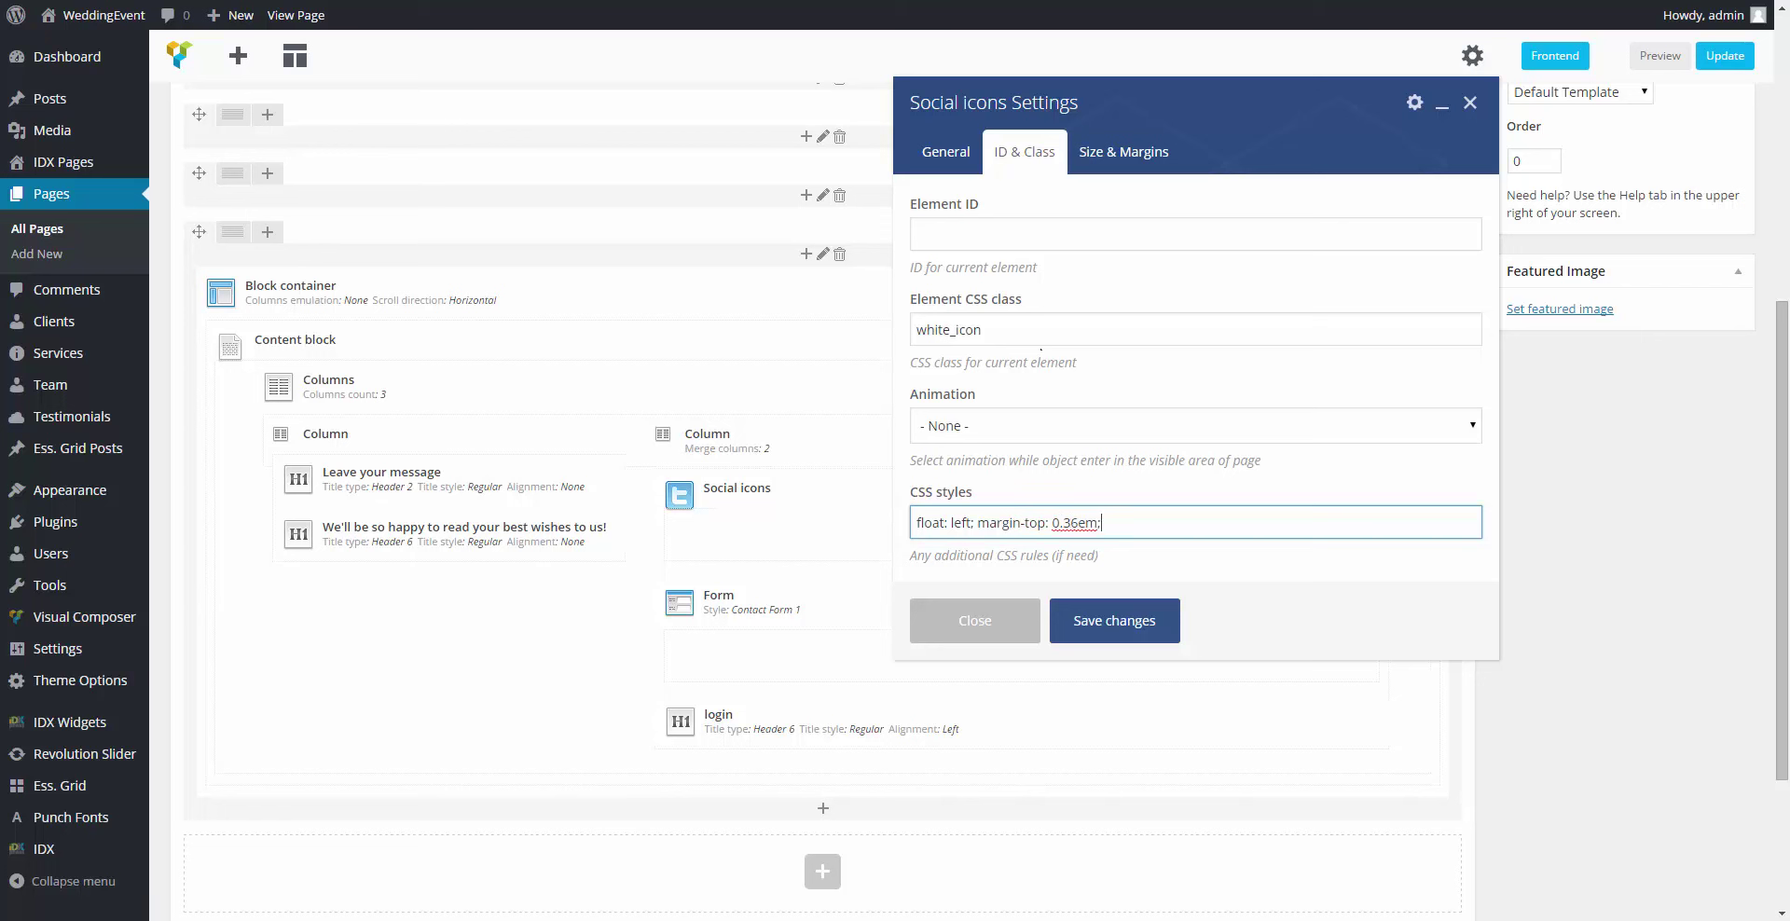
# Step: Save the social icons' settings and reorder the second column to form, login title, social icons
pyautogui.click(1115, 153)
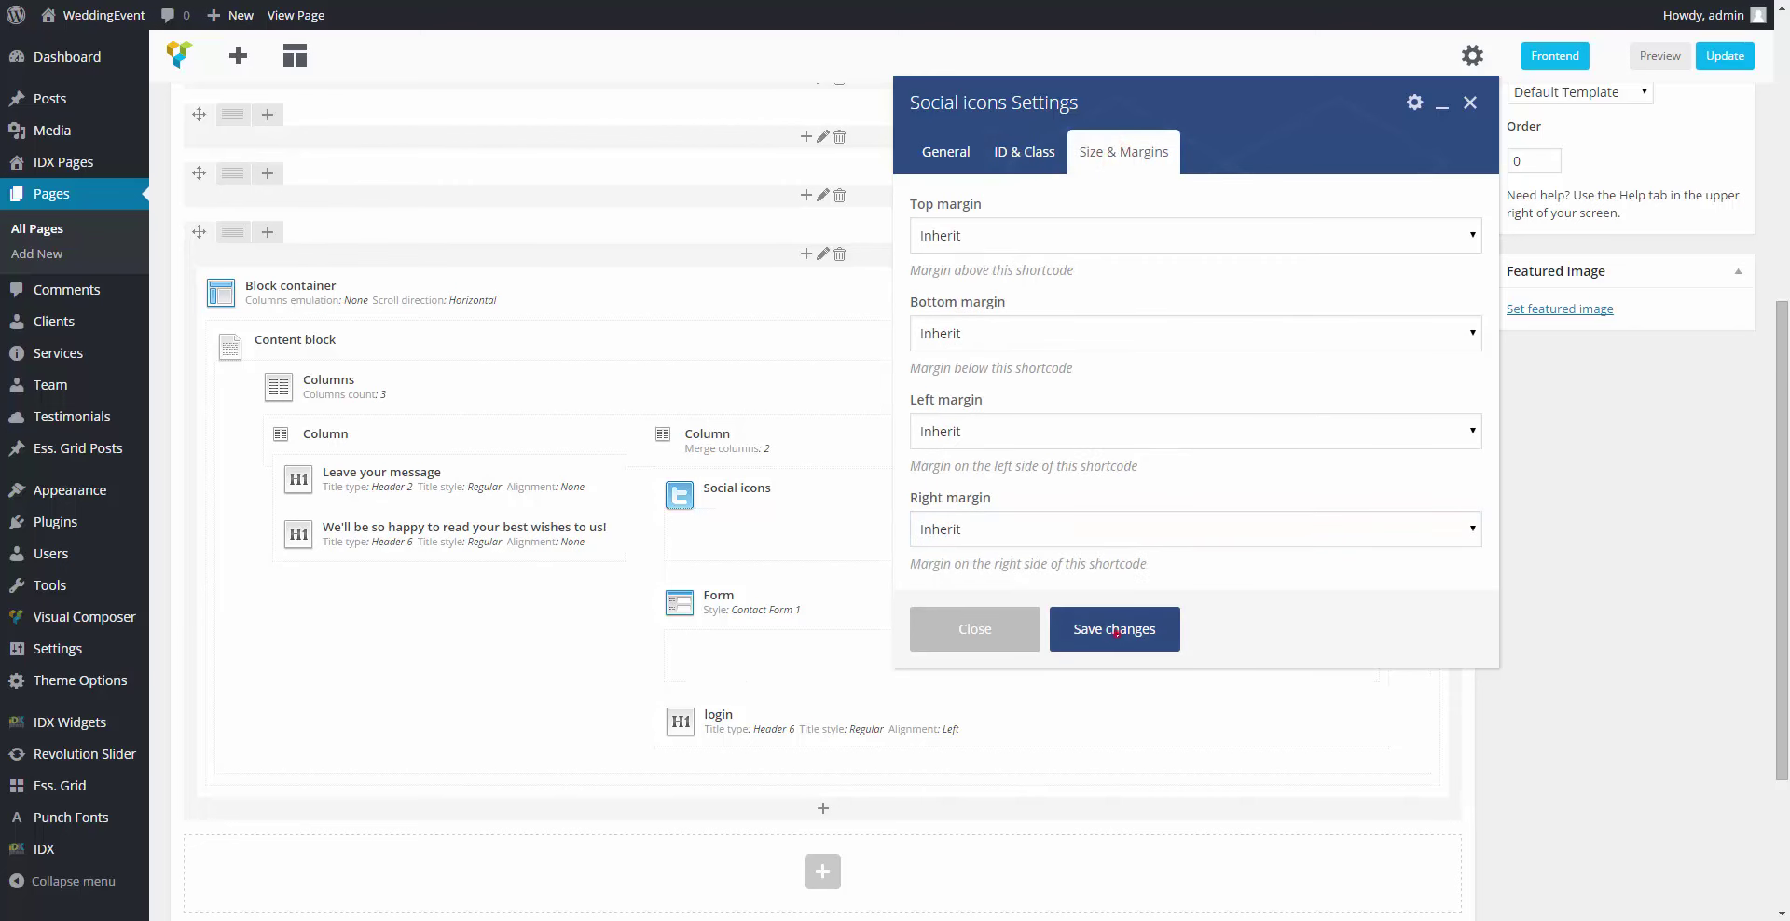
pyautogui.click(1116, 632)
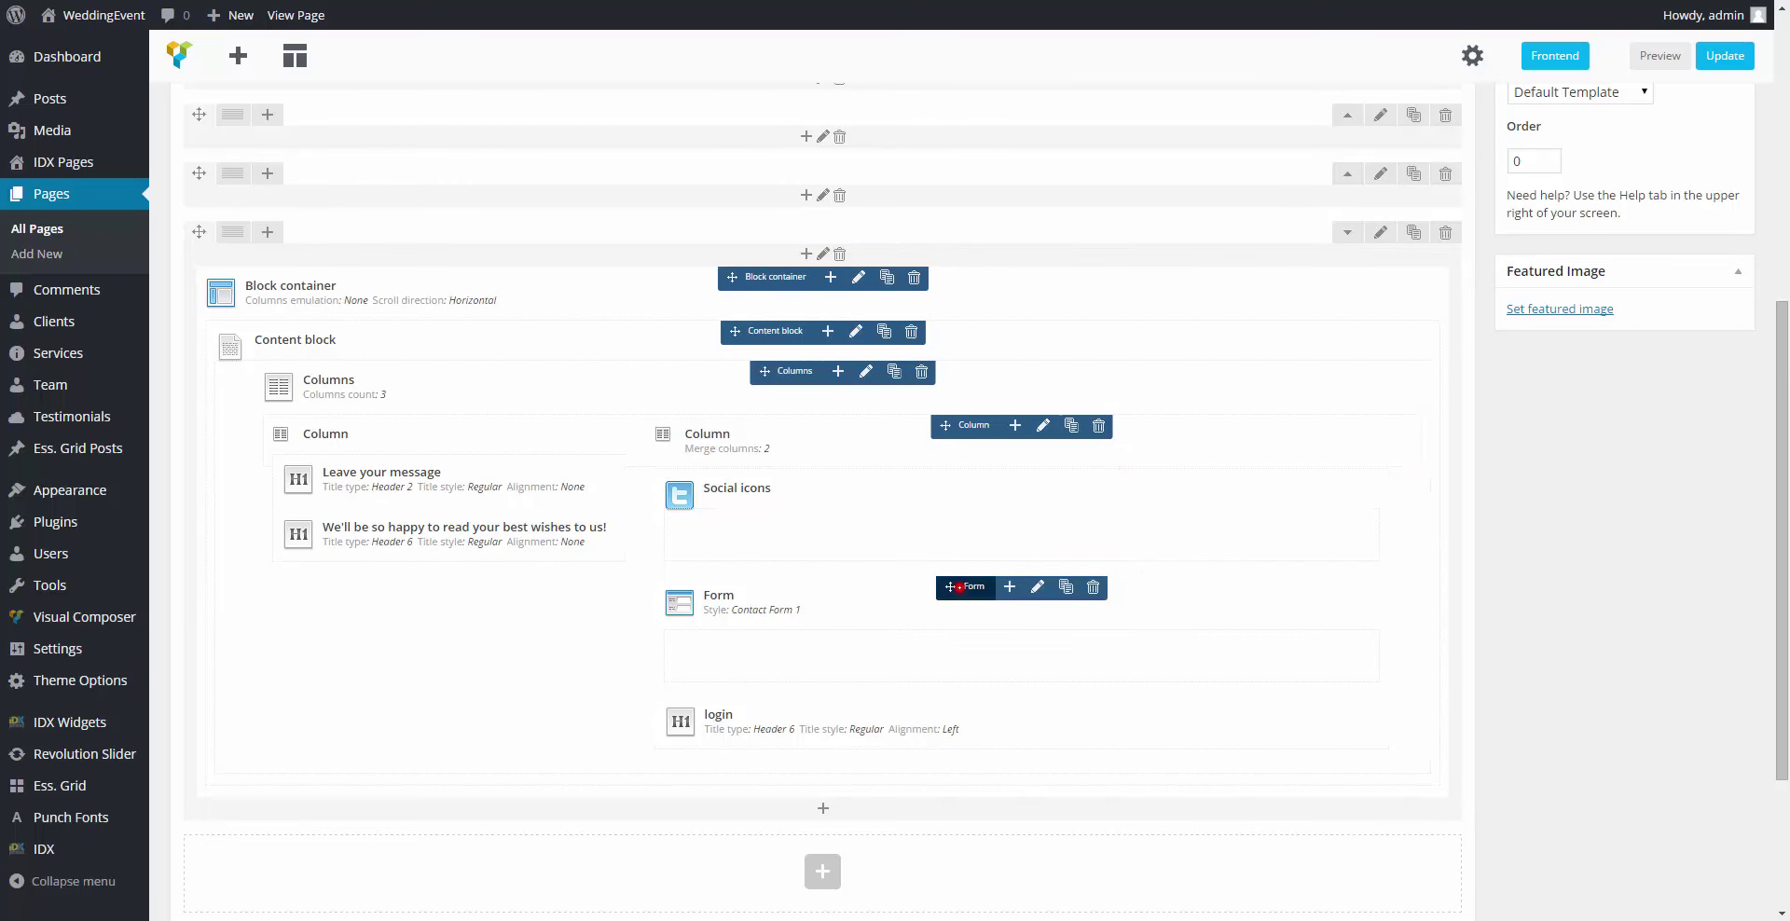
pyautogui.moveTo(960, 587); pyautogui.dragTo(959, 508)
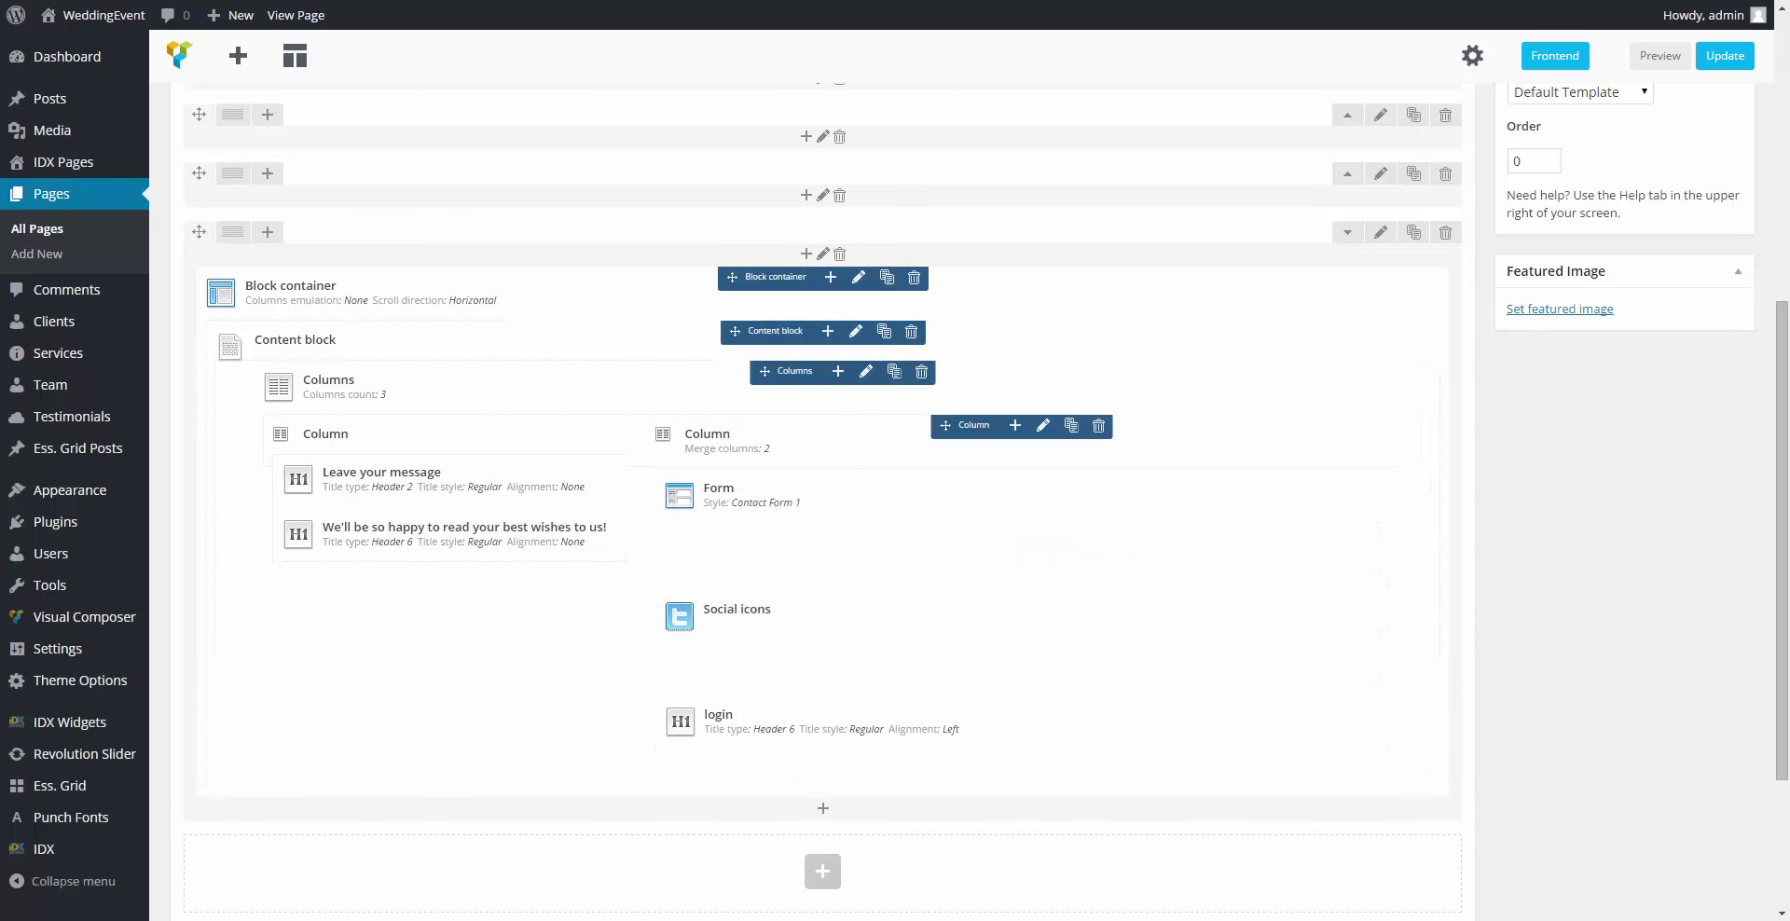
pyautogui.moveTo(970, 723)
pyautogui.moveTo(970, 723); pyautogui.dragTo(978, 550)
pyautogui.moveTo(978, 548)
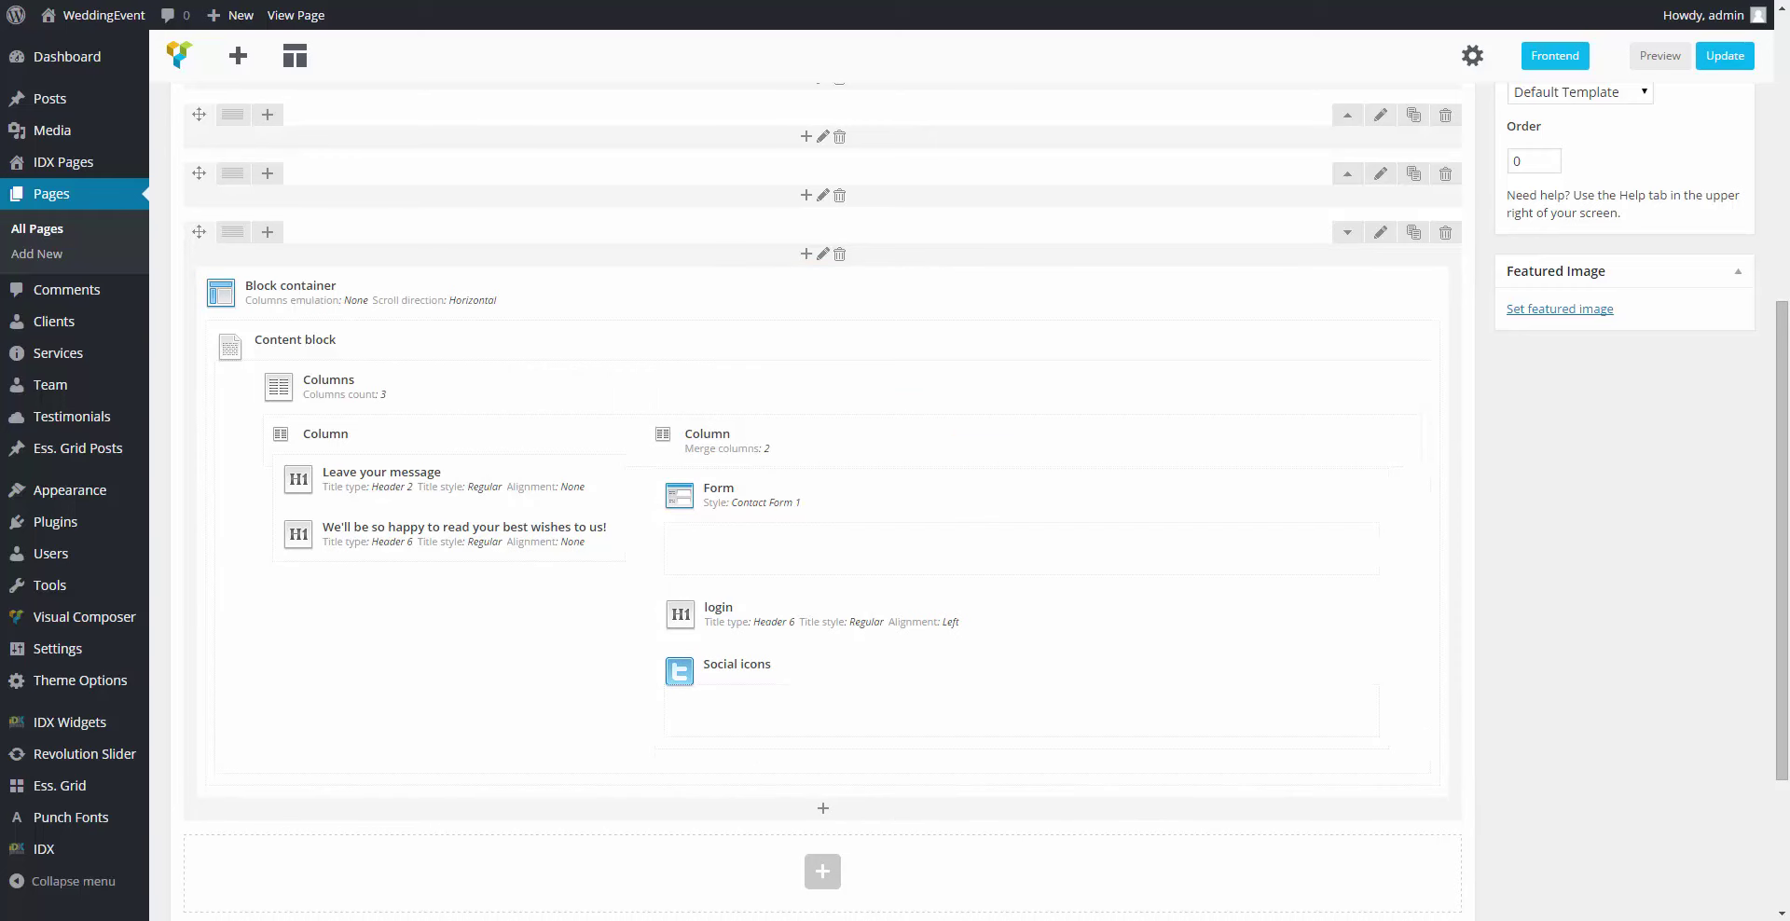
# Step: Set the "Leave your message" row's stretch to "Stretch row and content (no paddings)", save it and collapse the row
pyautogui.click(1380, 232)
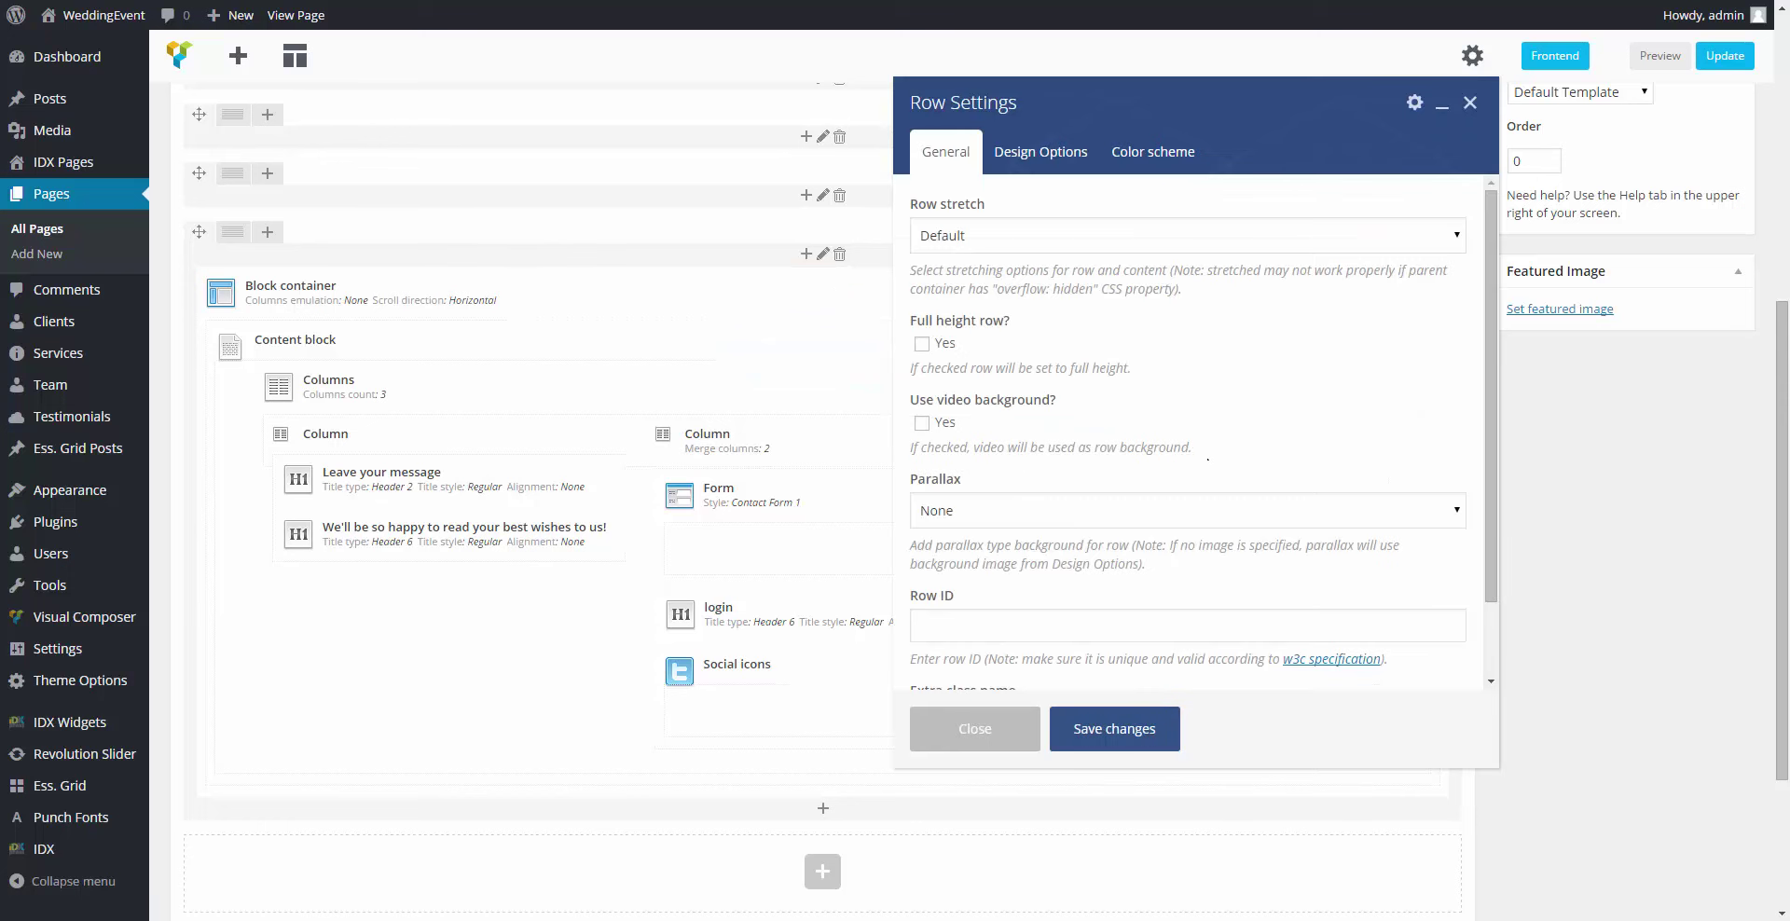
pyautogui.click(1040, 233)
pyautogui.click(1015, 320)
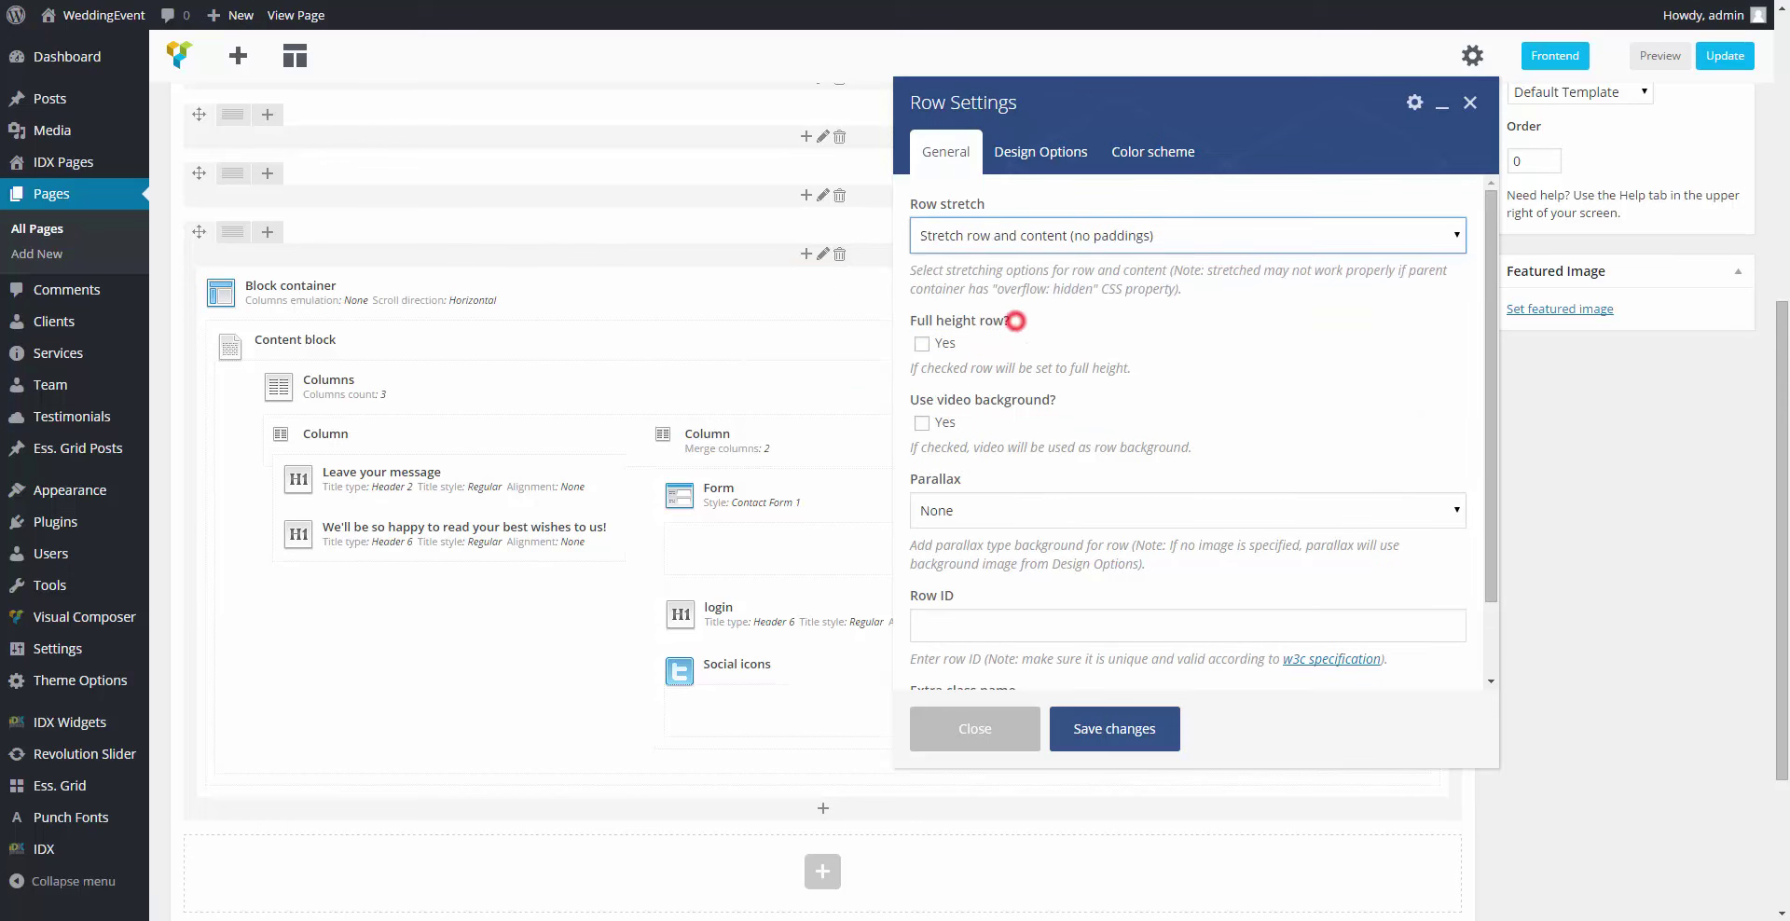
pyautogui.scroll(-1, 1043, 375)
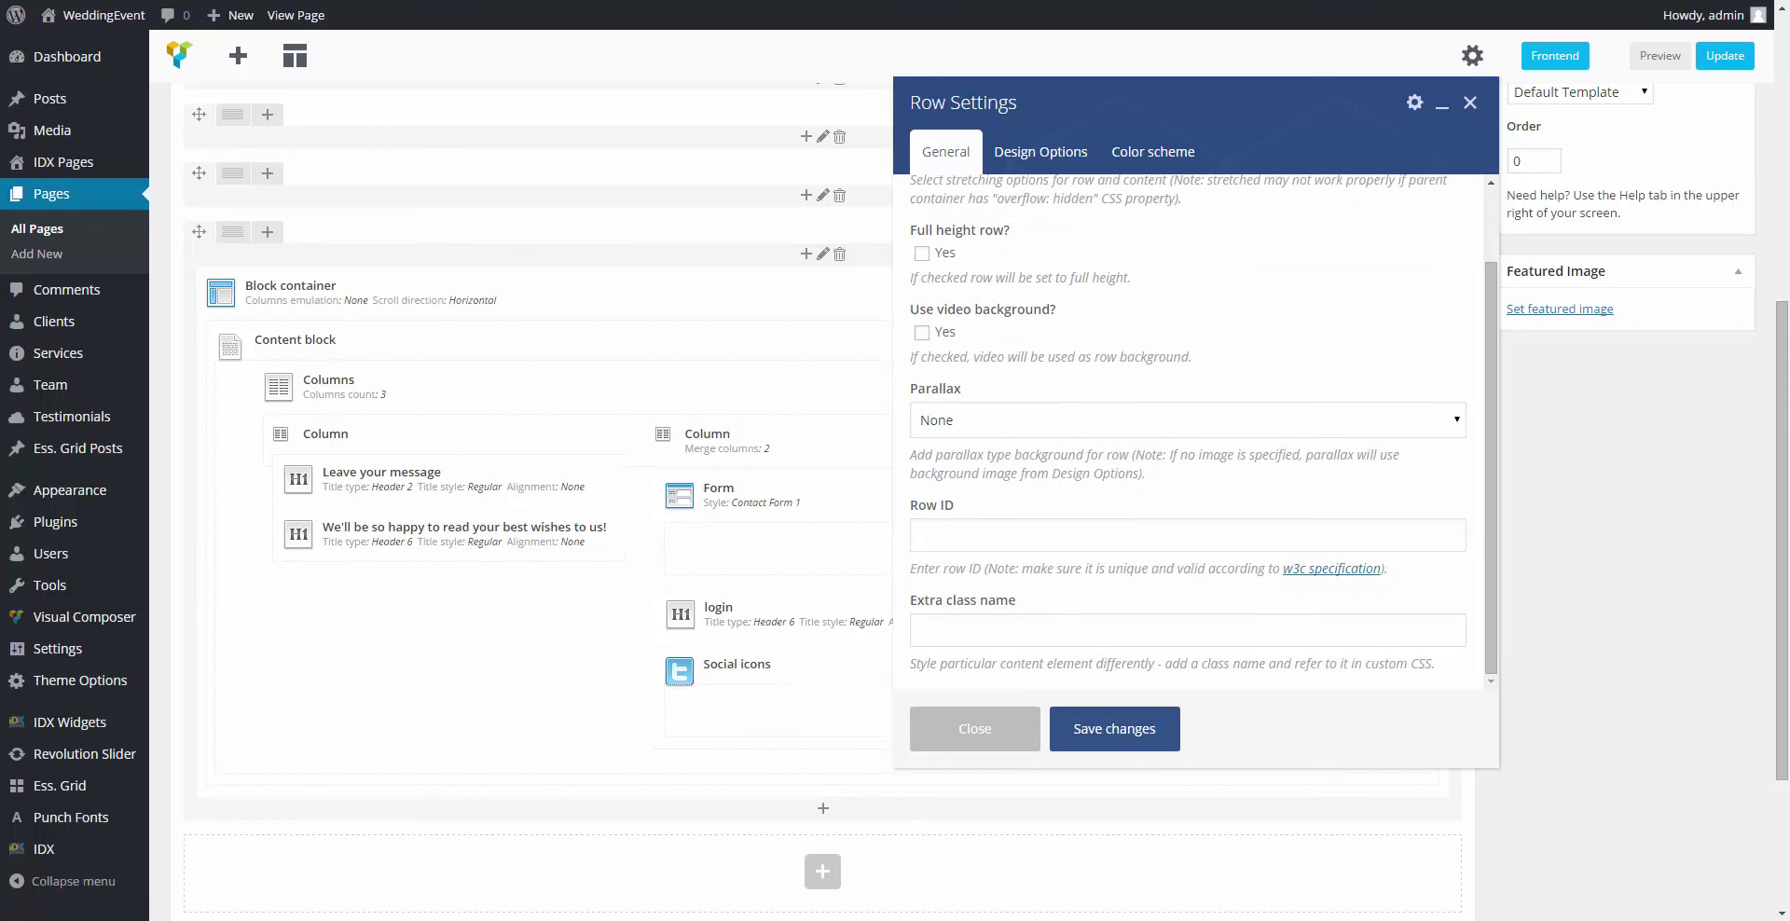
pyautogui.click(1060, 151)
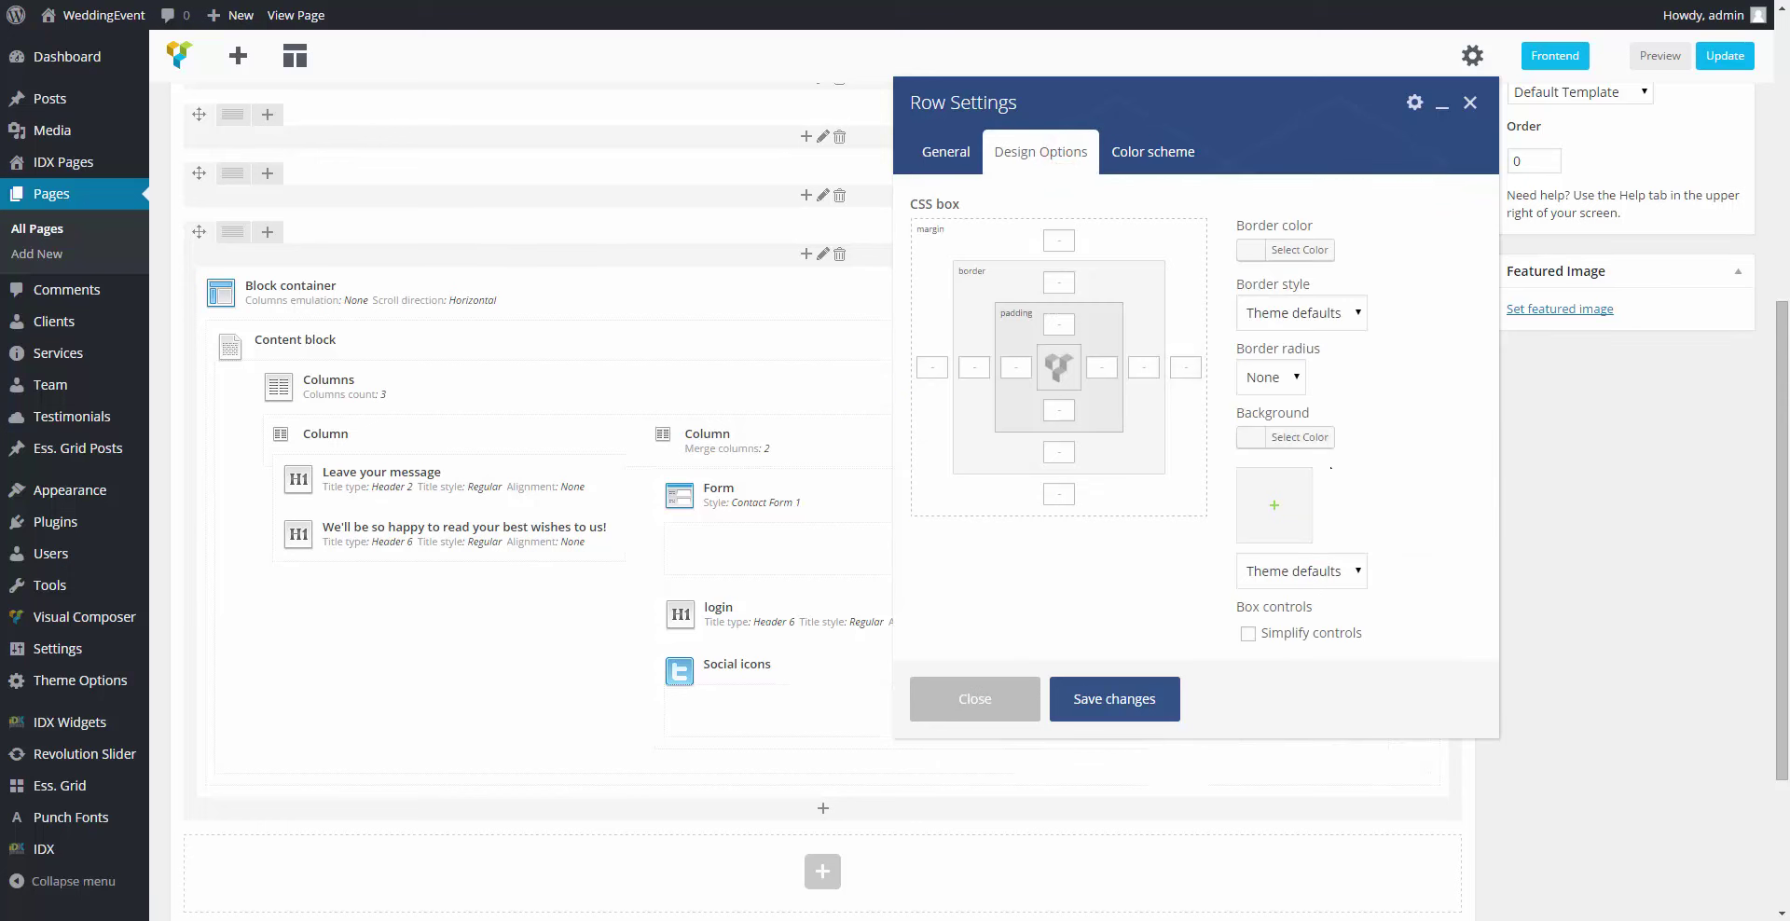
pyautogui.click(1125, 150)
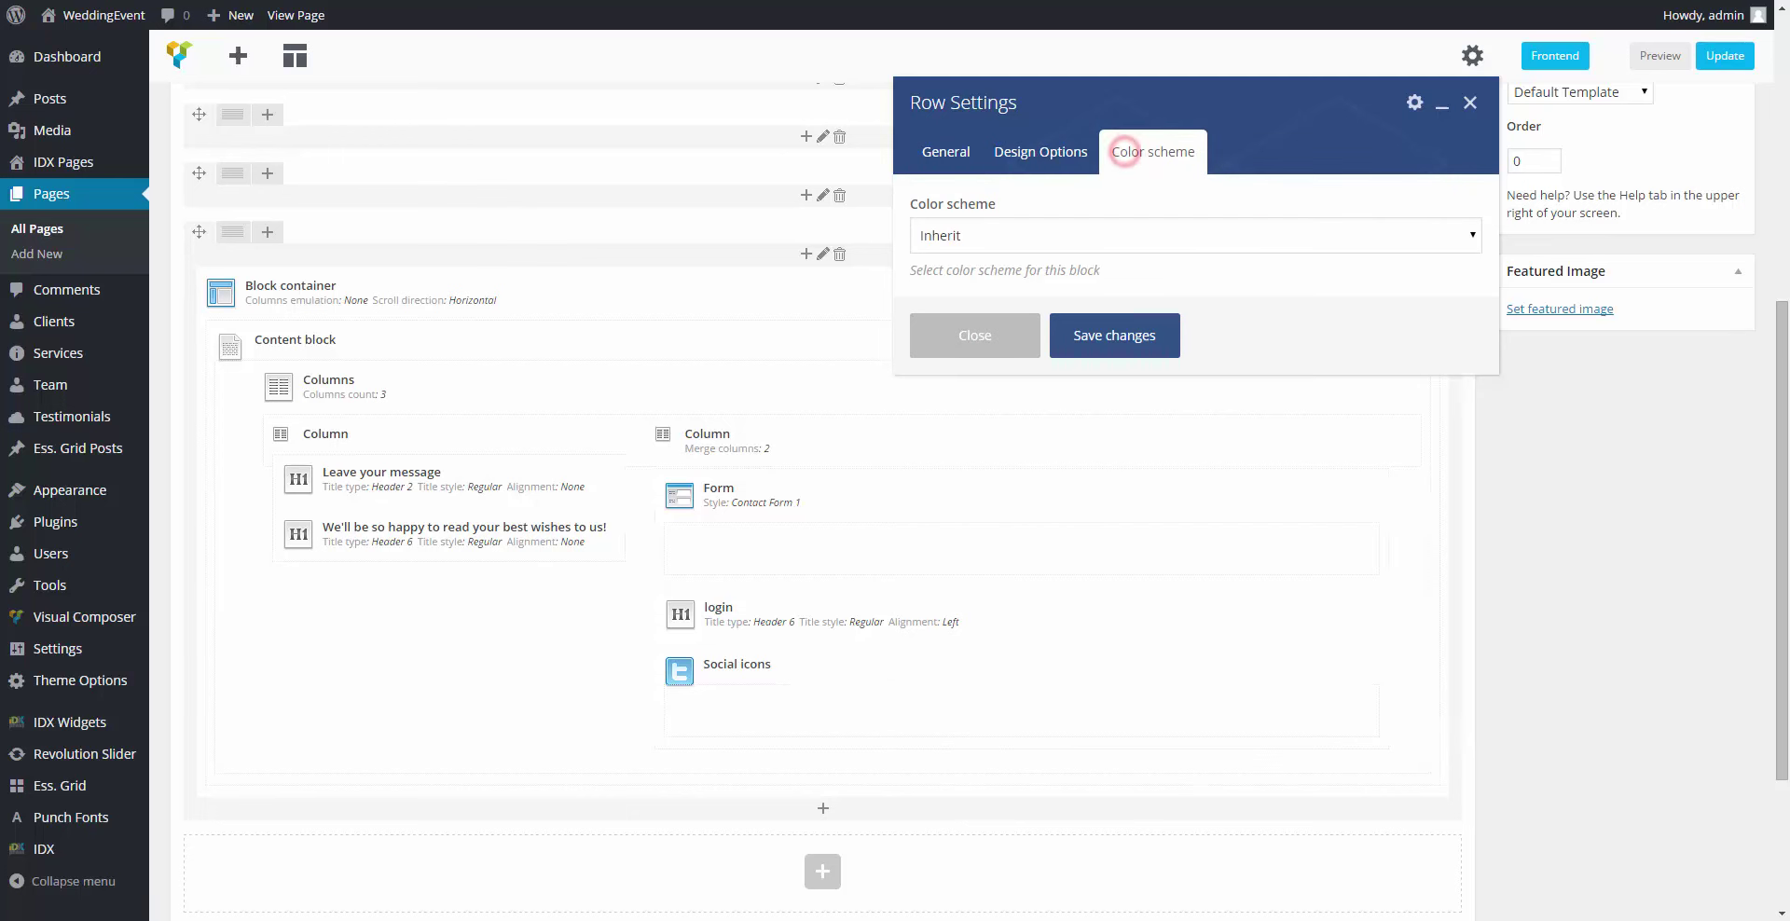
pyautogui.click(1166, 340)
pyautogui.click(1349, 233)
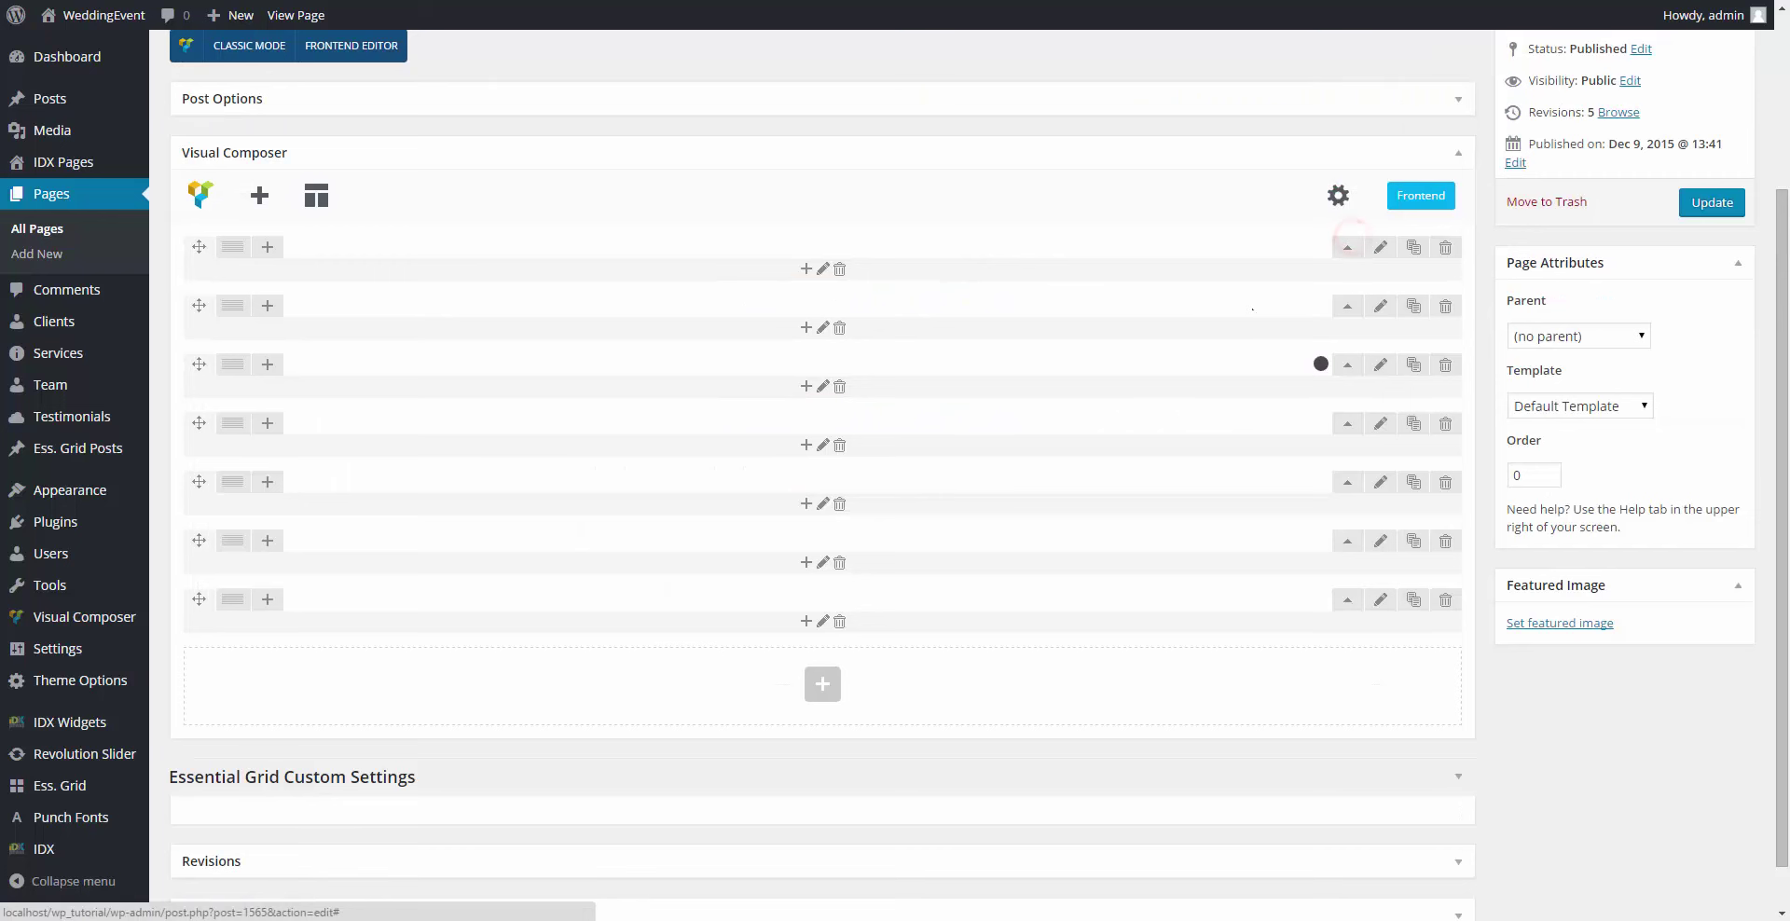
# Step: Add a Content block in a new row below the existing ones, with its bottom margin set to Tiny
pyautogui.click(822, 683)
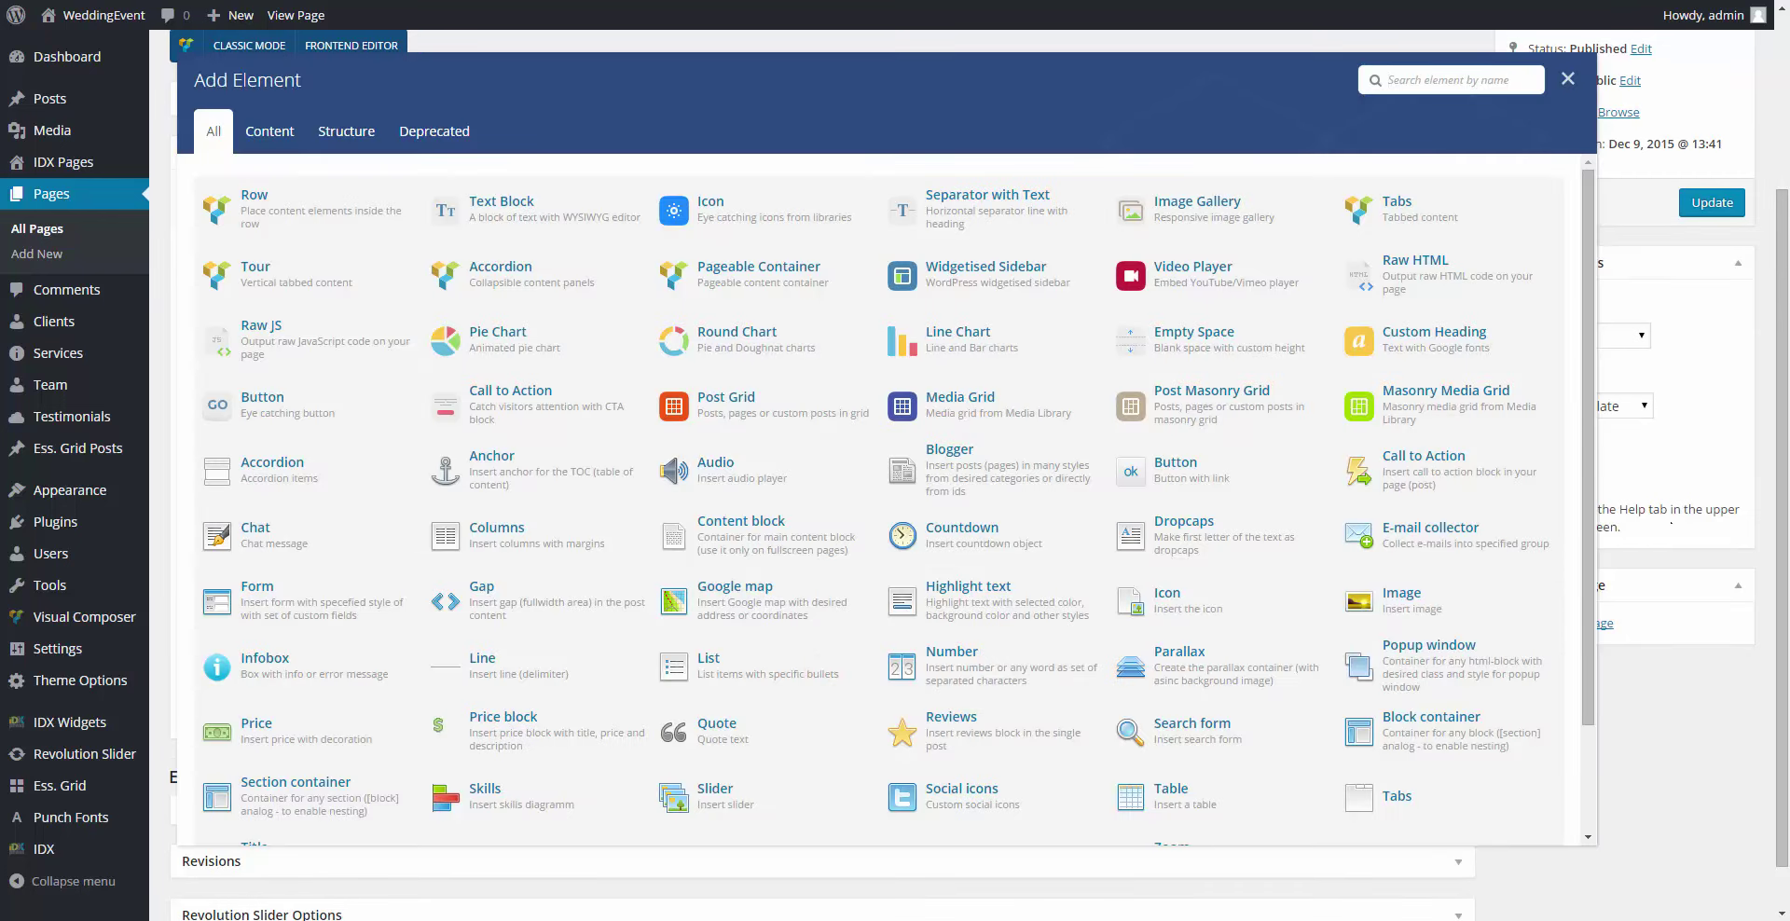
pyautogui.write('con')
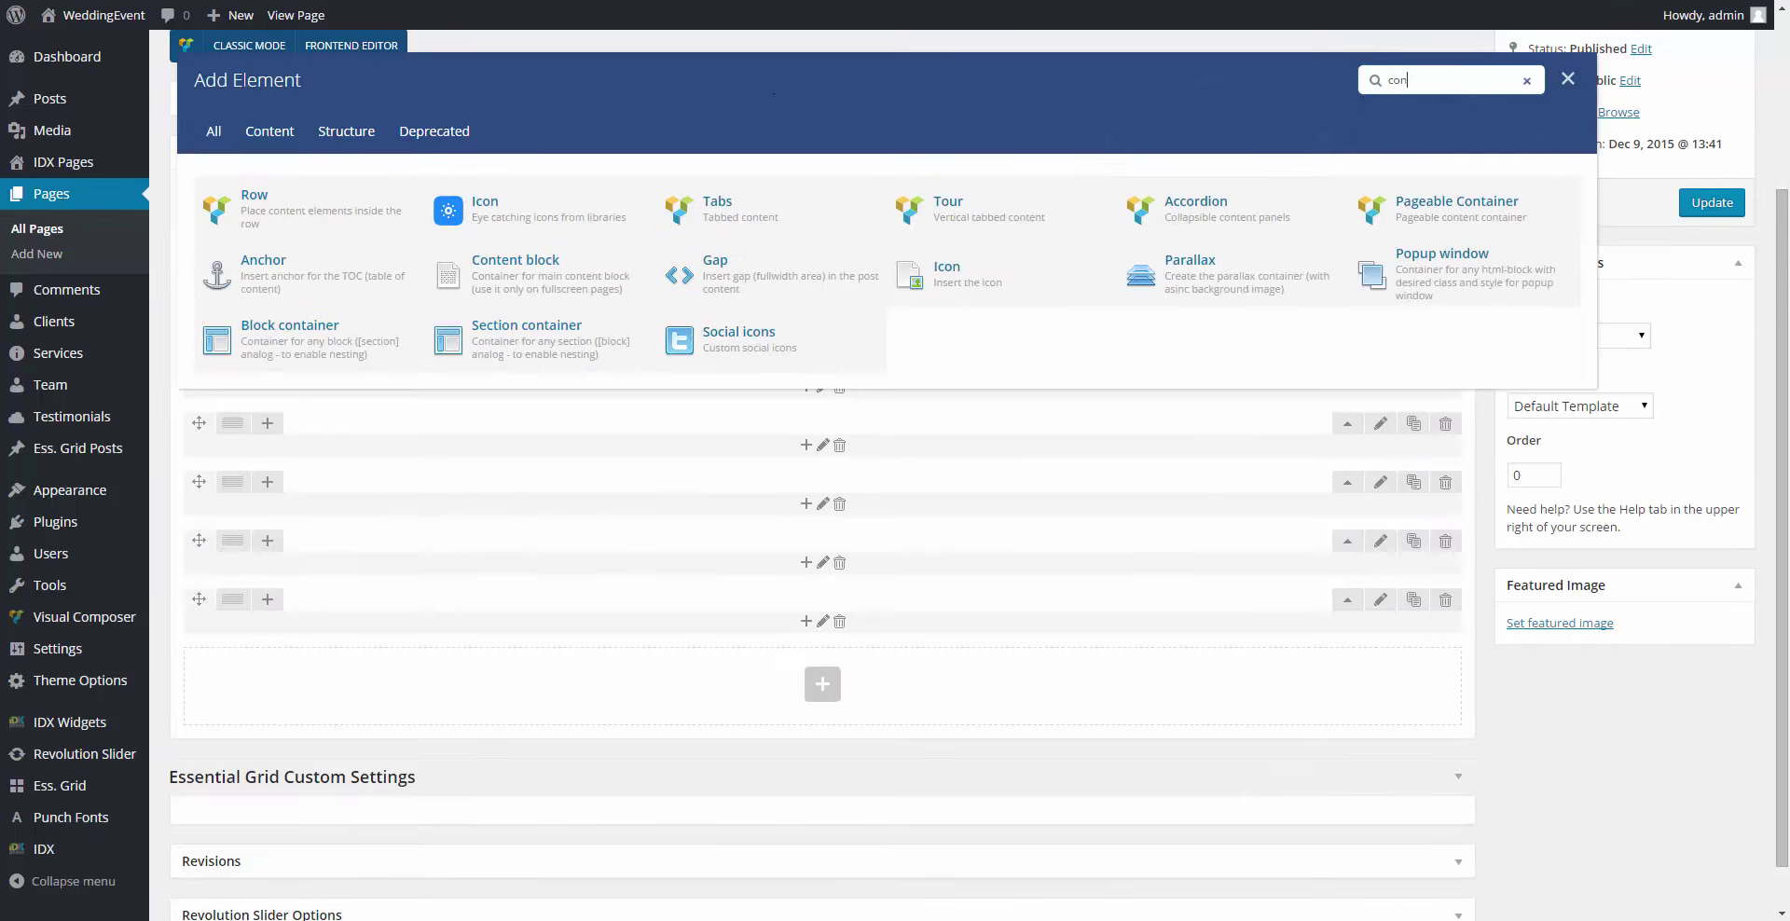
pyautogui.click(544, 276)
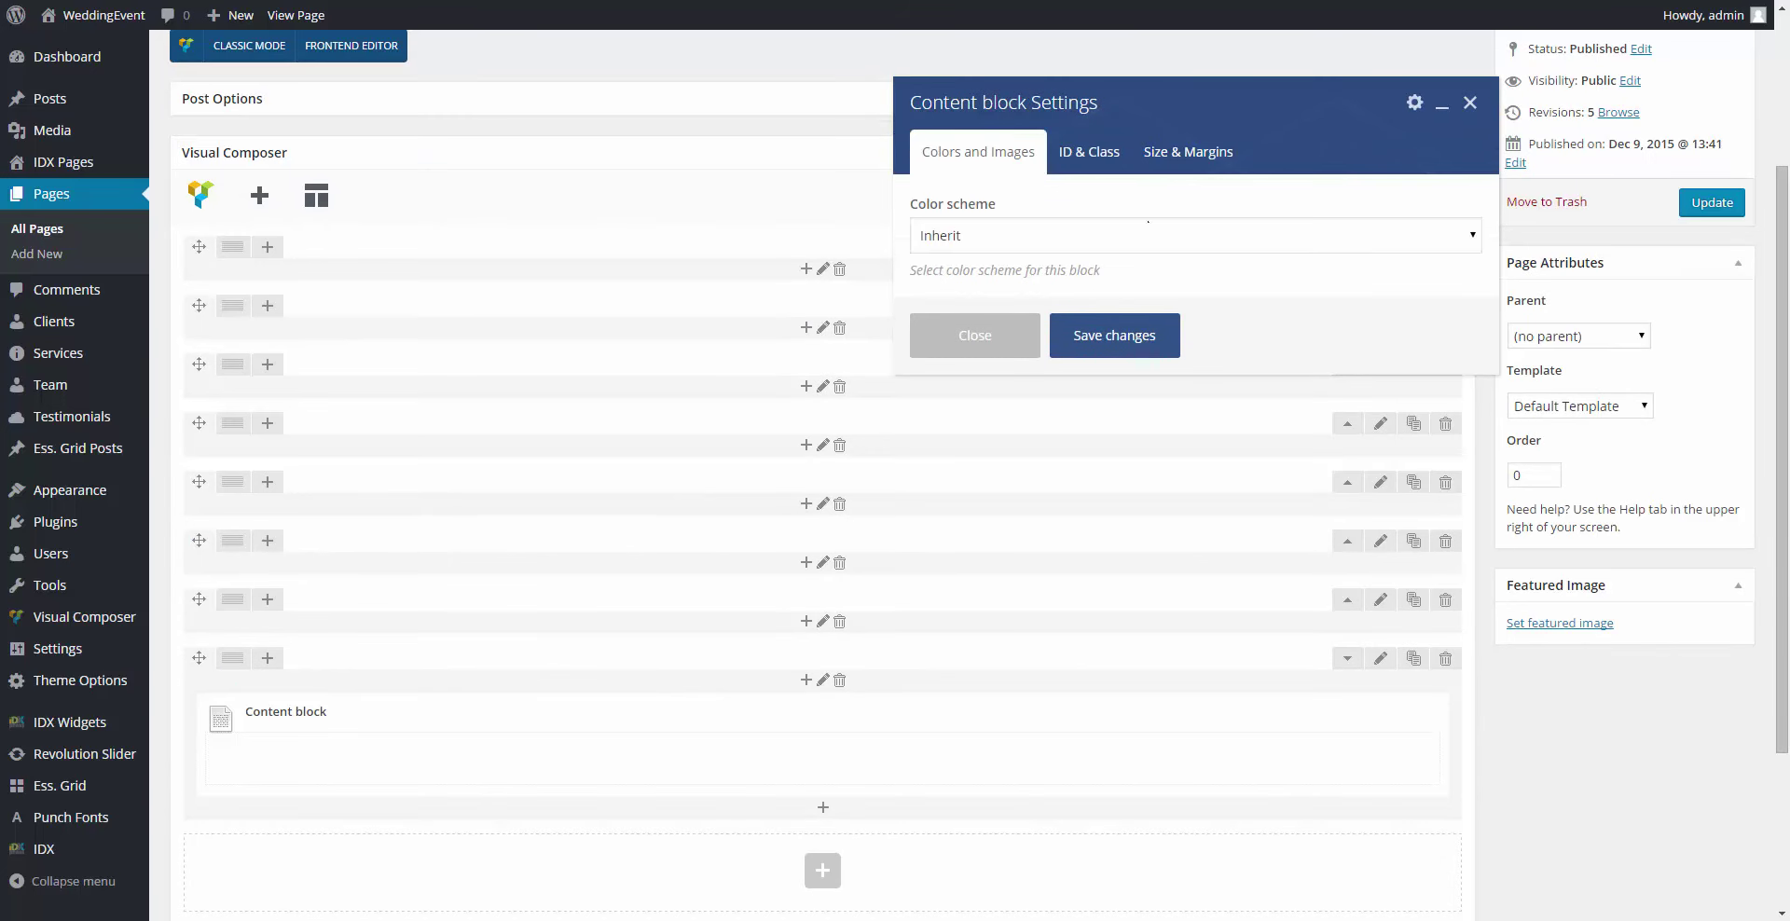
pyautogui.click(1088, 151)
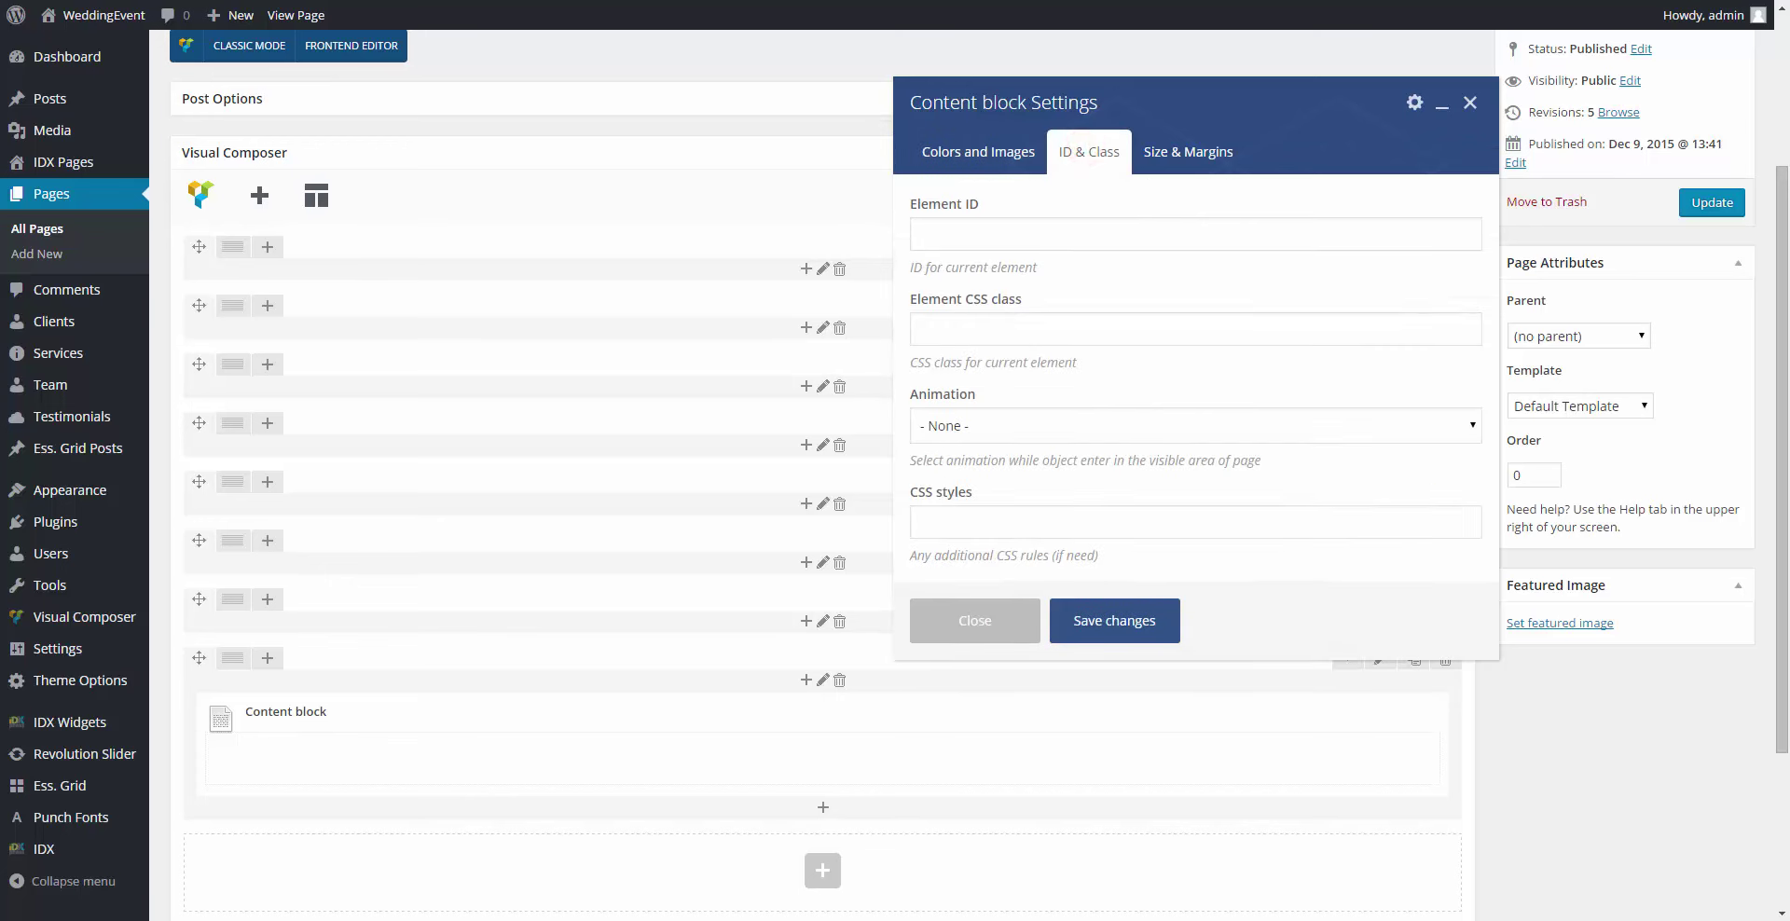
pyautogui.click(1159, 150)
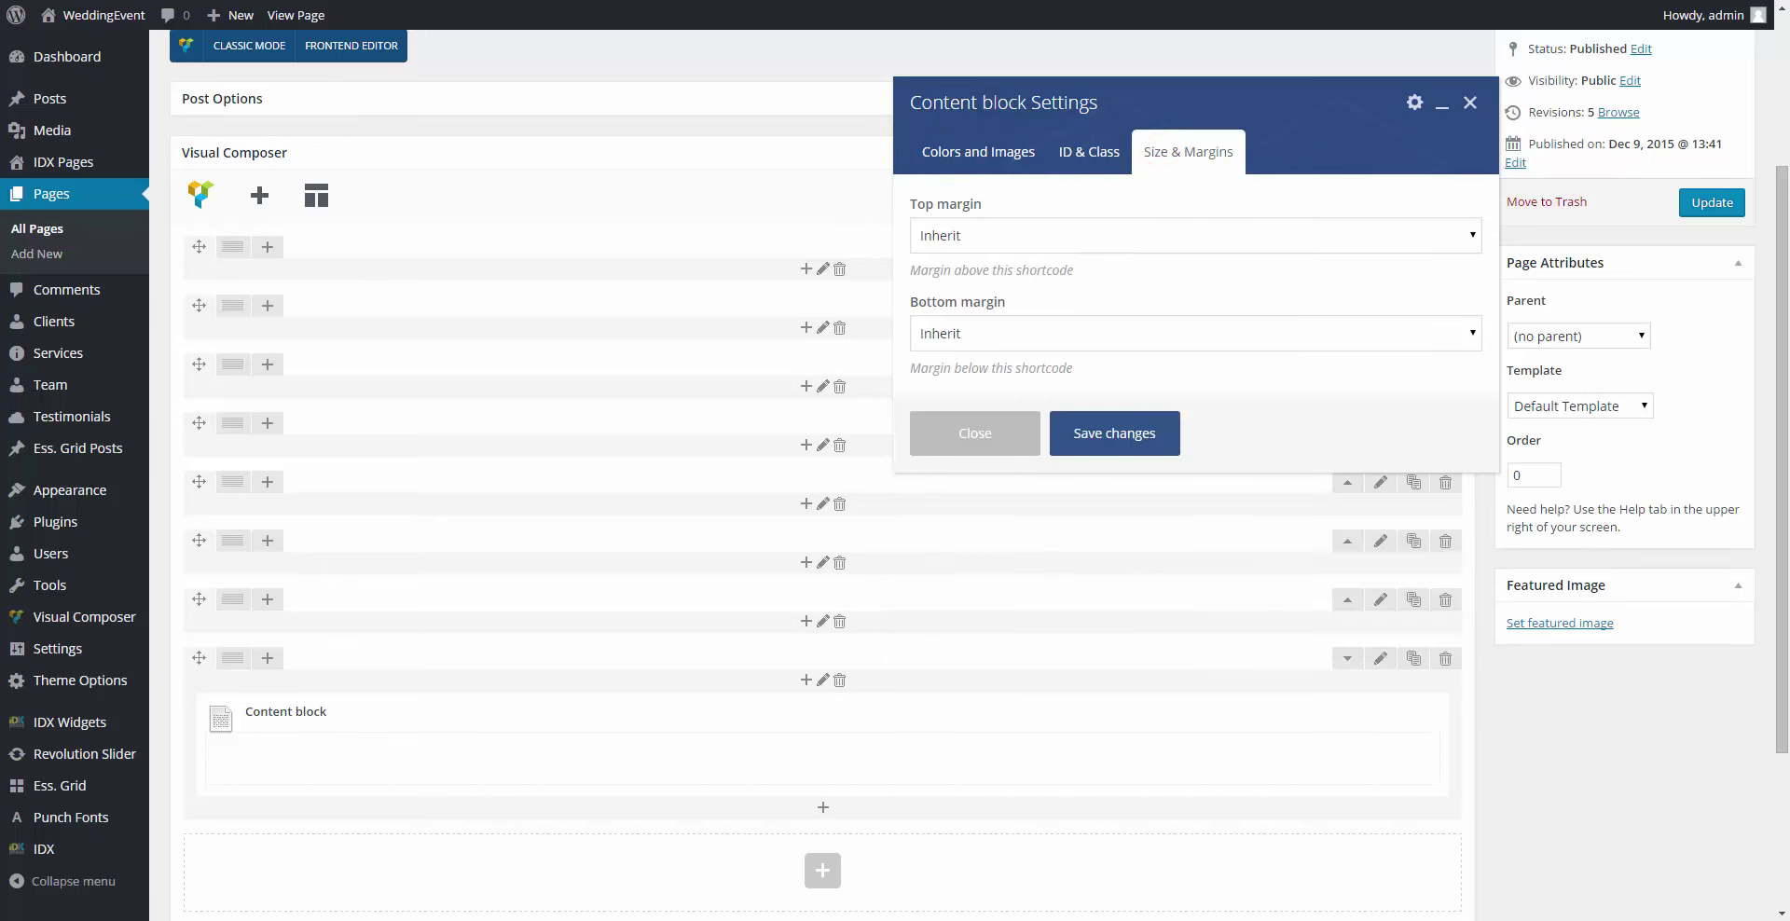
pyautogui.click(1028, 334)
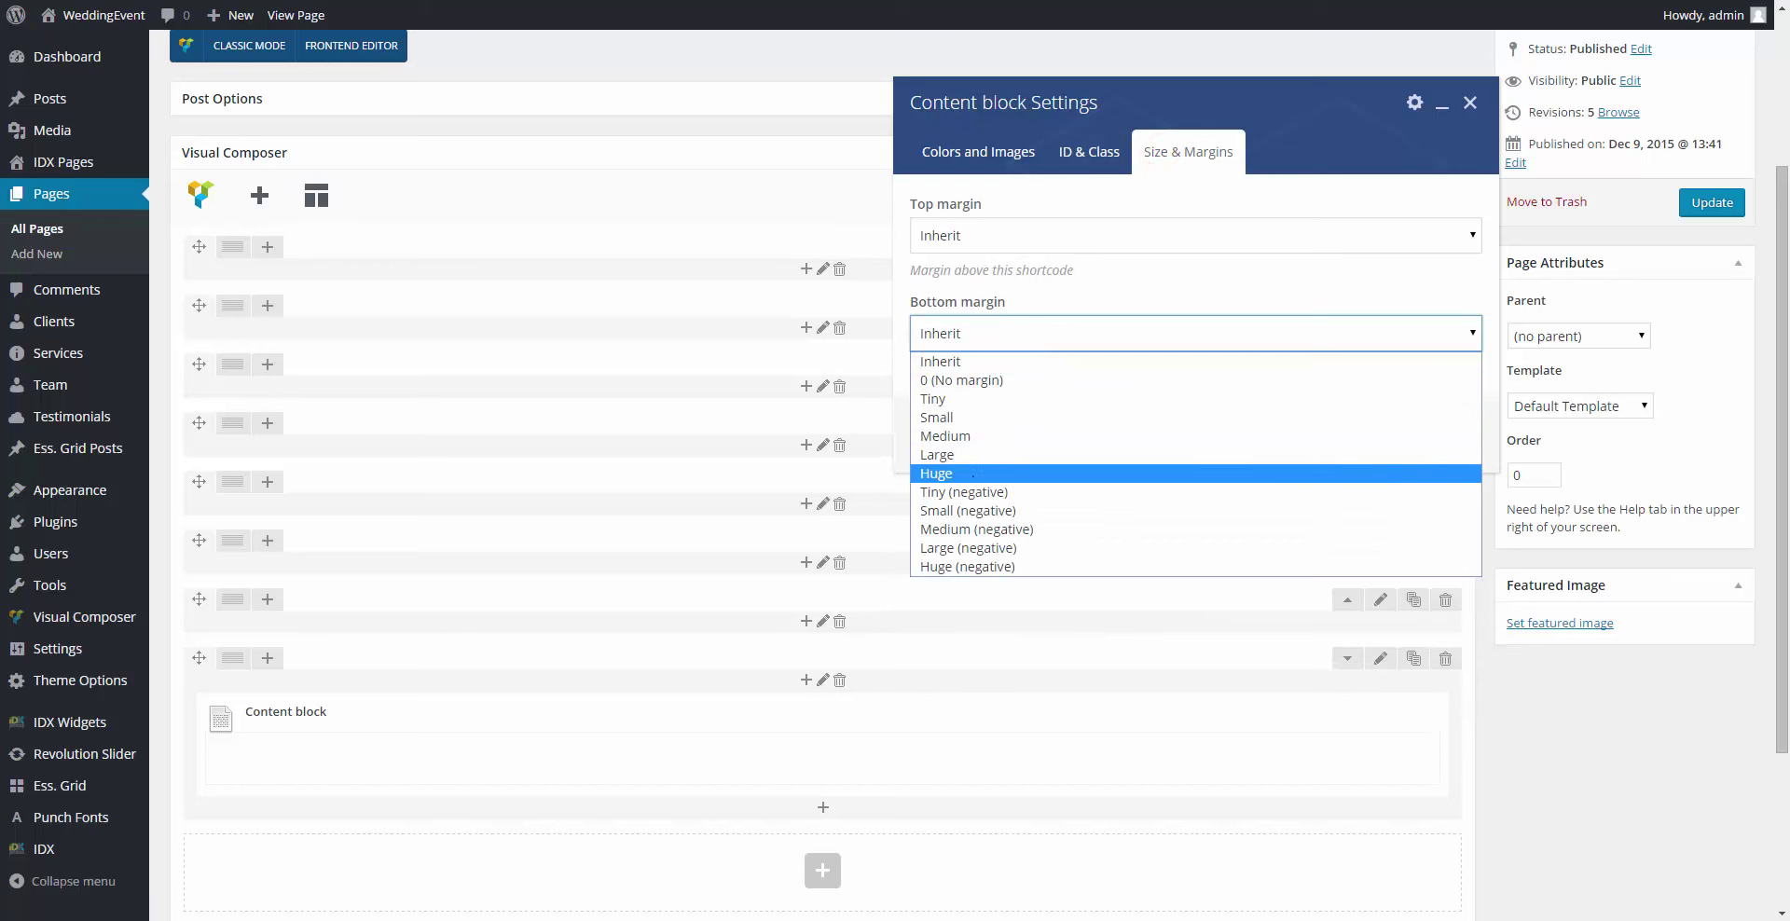
pyautogui.click(932, 398)
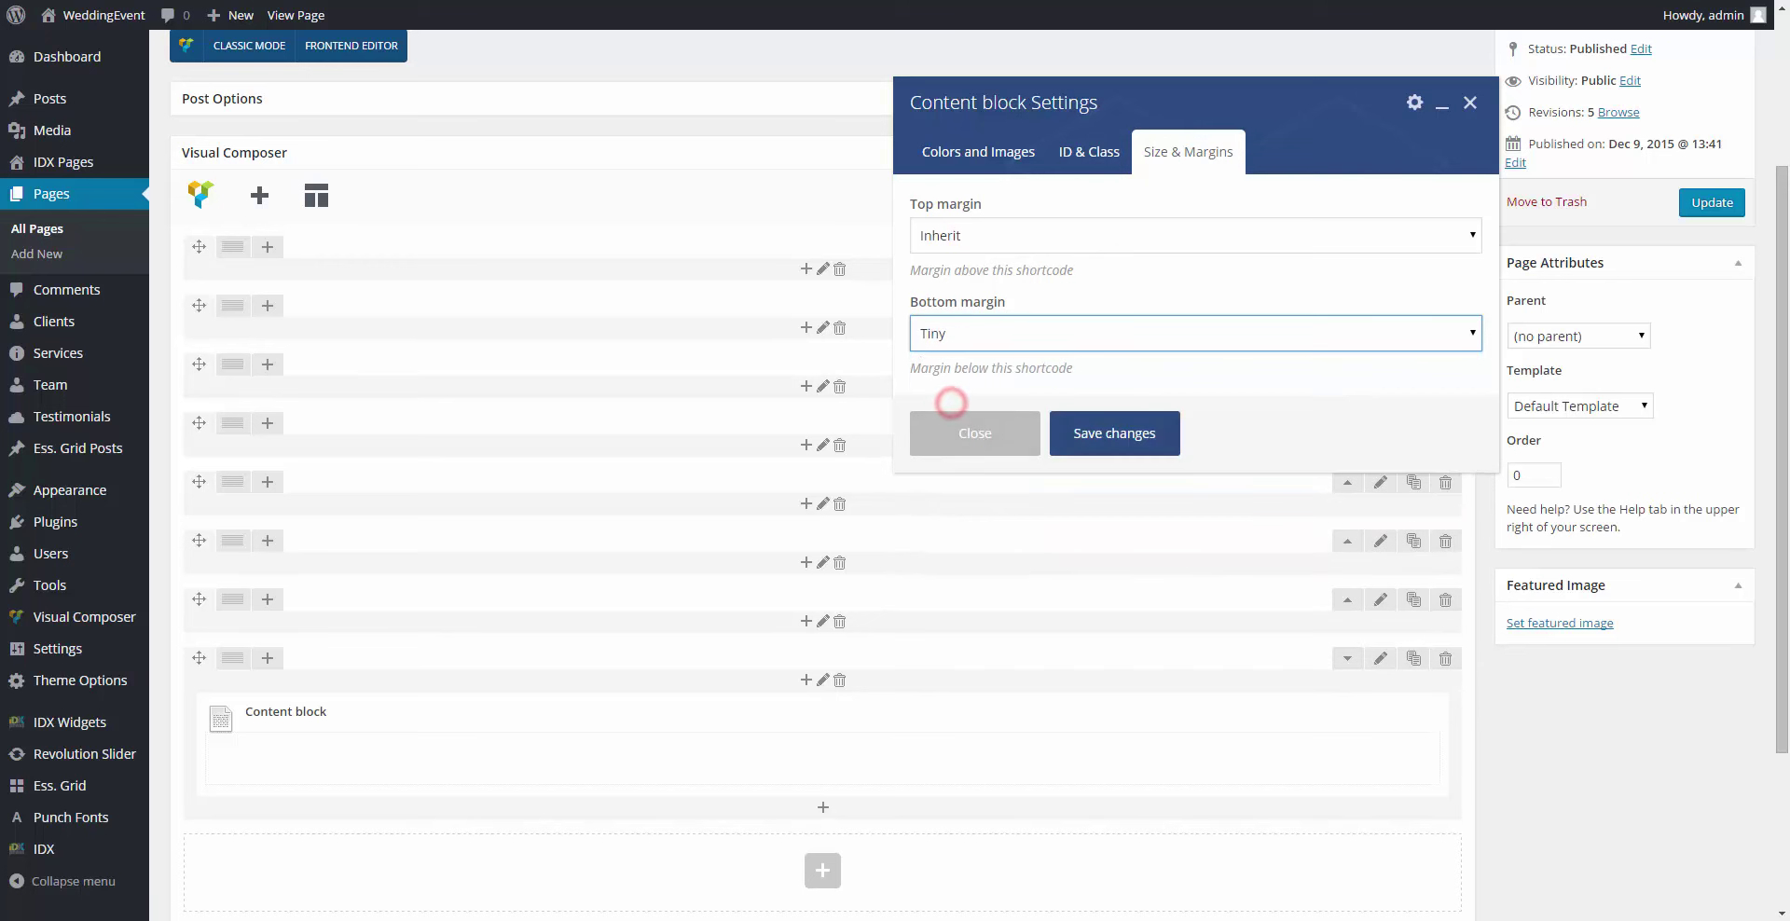
pyautogui.click(1109, 429)
# Step: Add a Title element inside the new content block with the content "Instagram: #J&AweddingDay"
pyautogui.moveTo(832, 737)
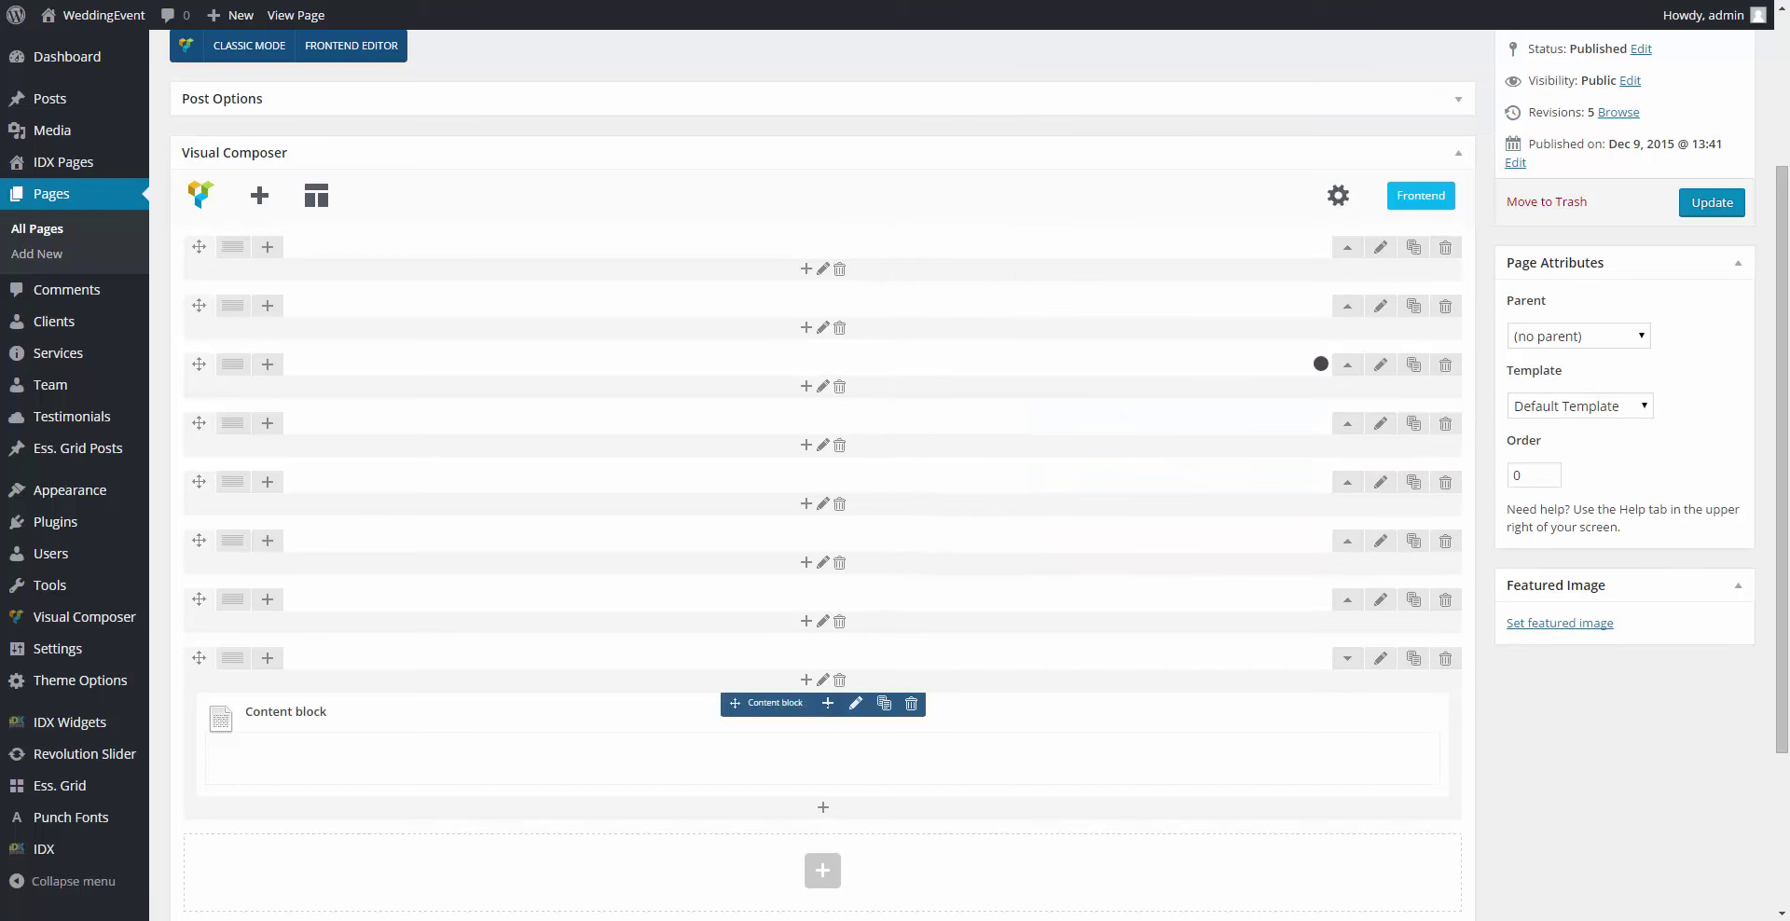
pyautogui.click(826, 704)
pyautogui.write('t')
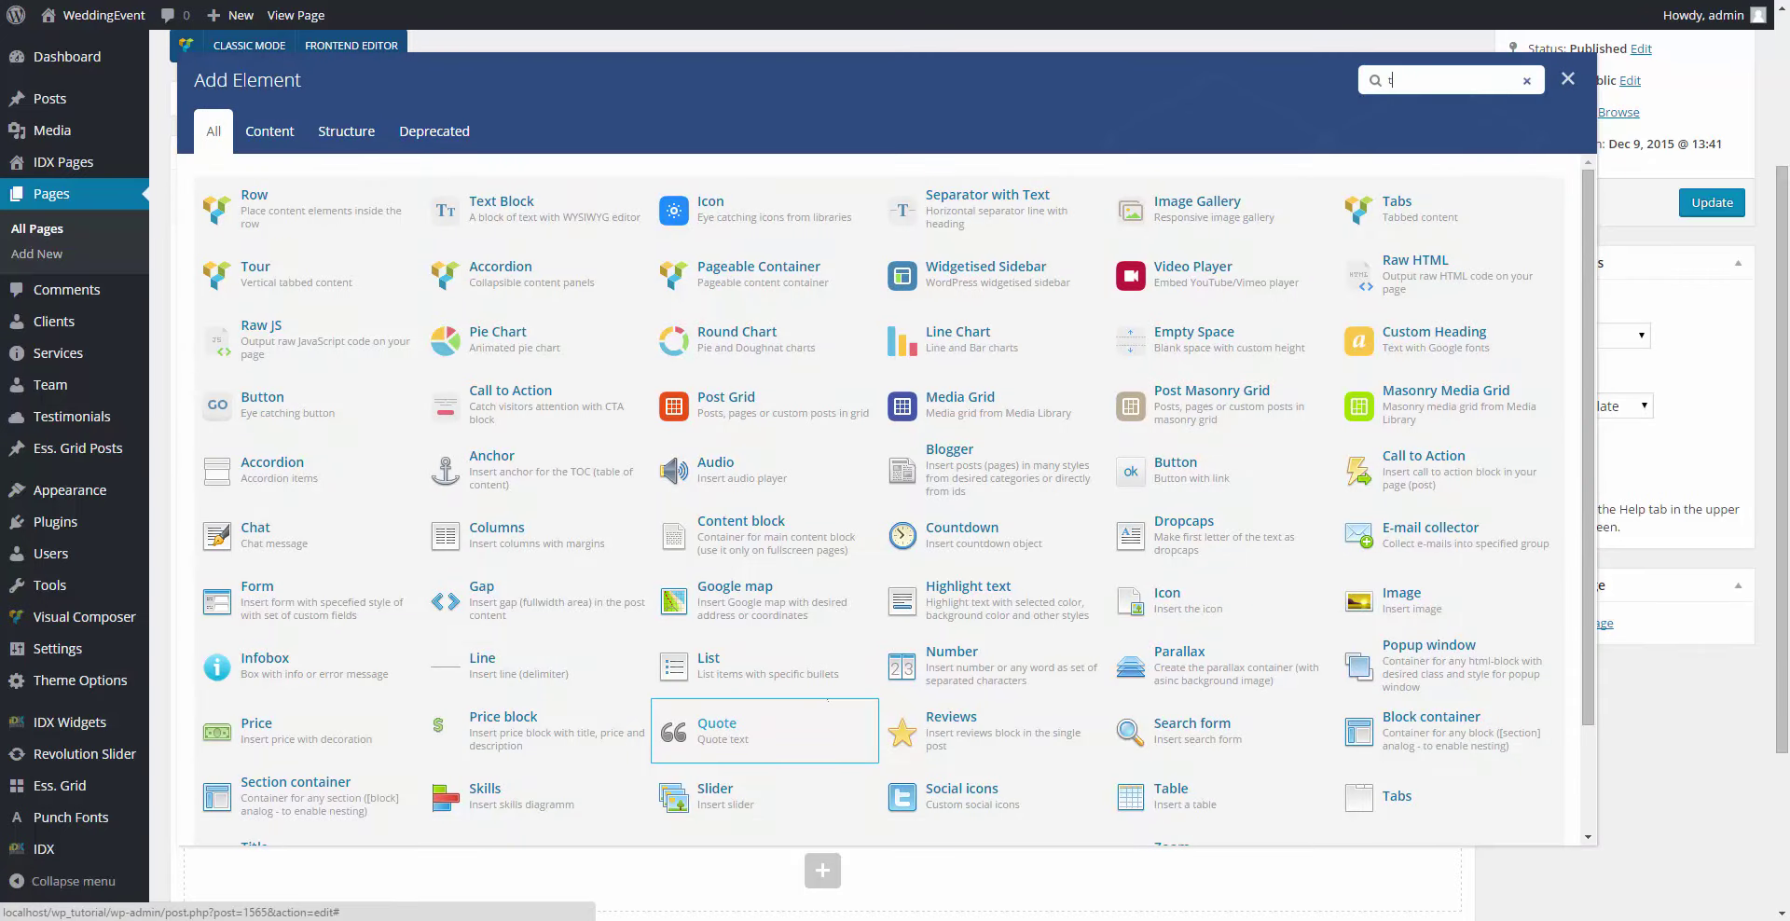
pyautogui.write('it')
pyautogui.click(494, 206)
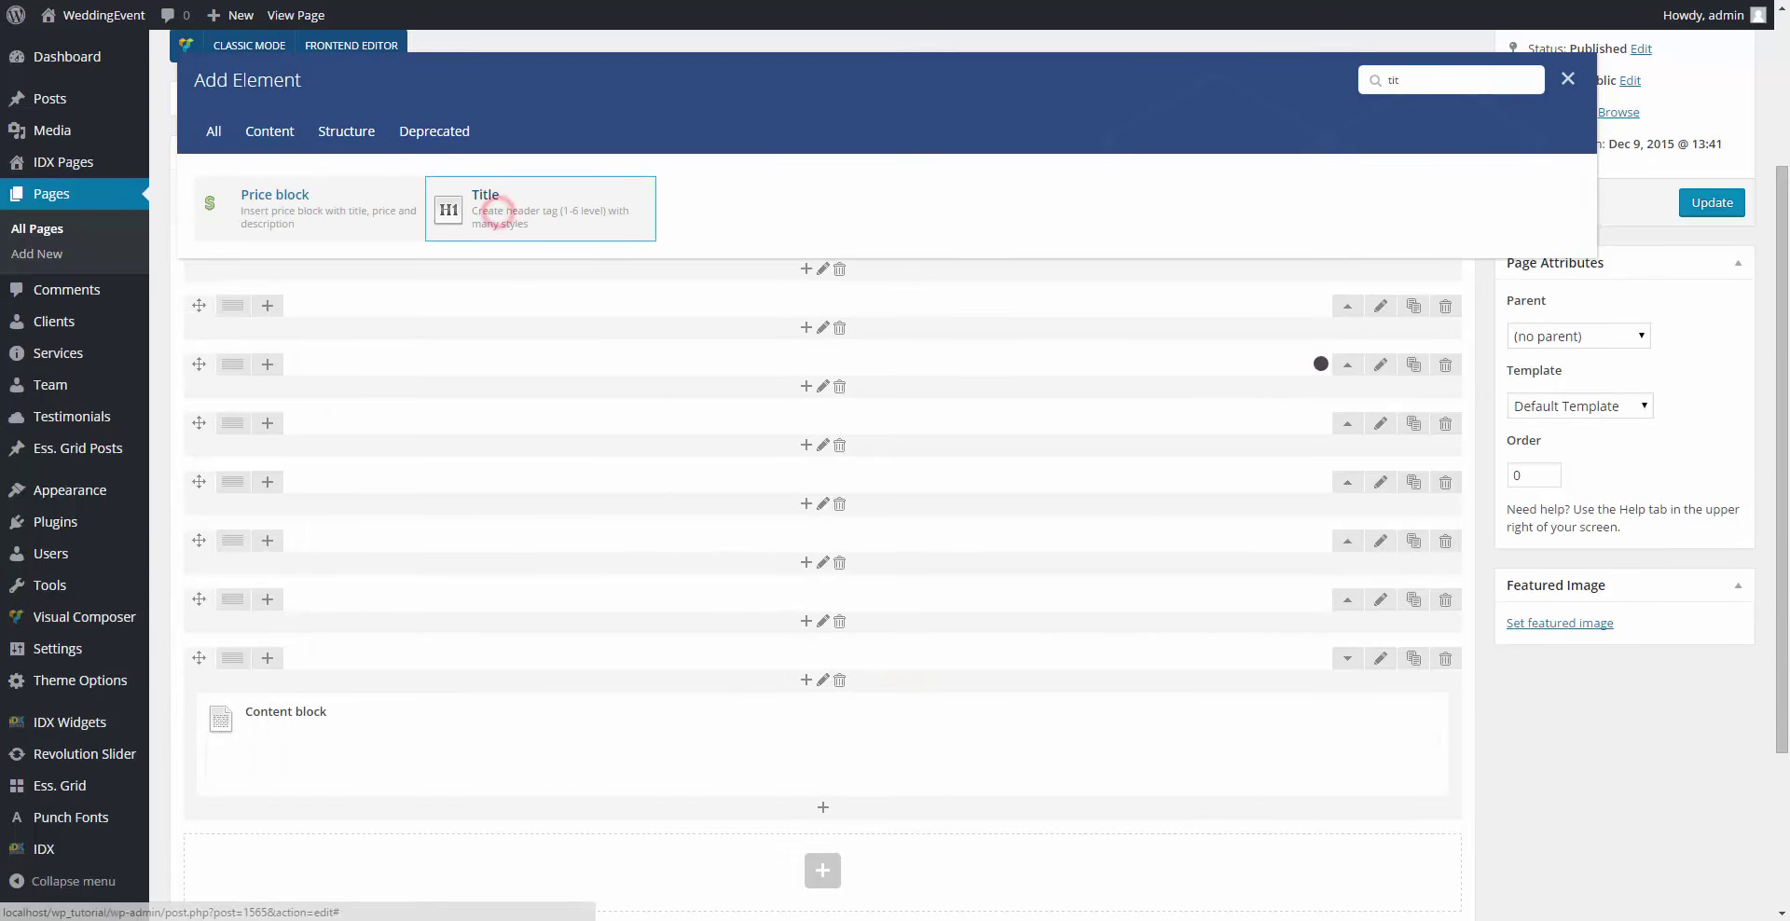
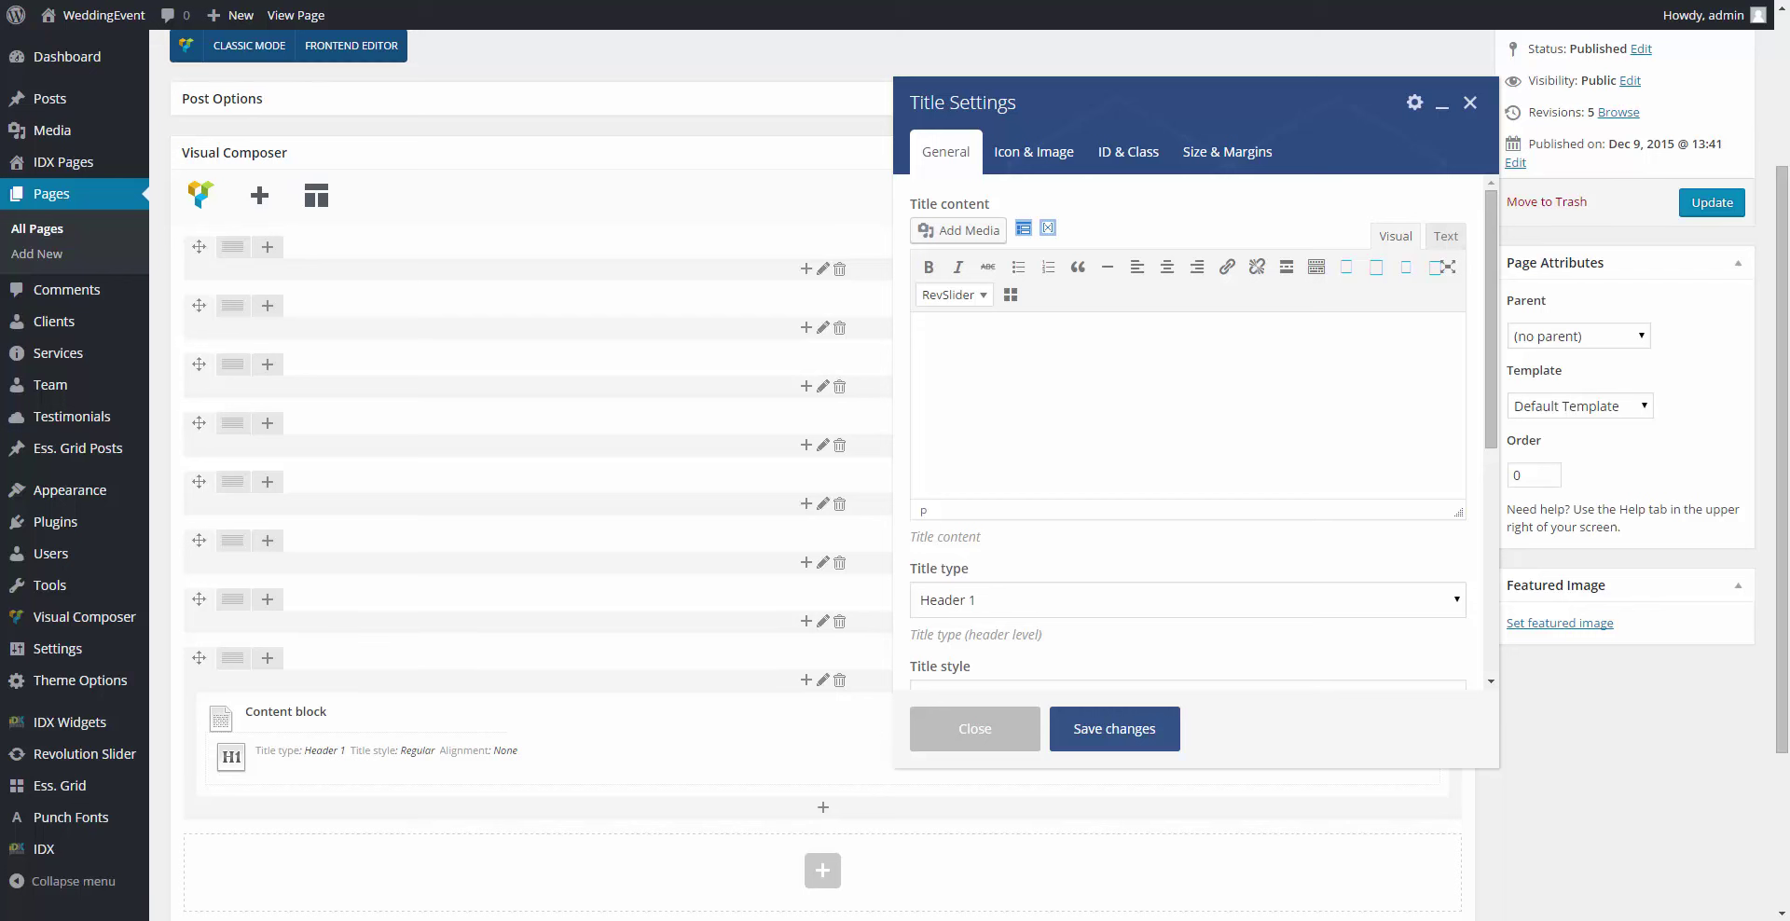
pyautogui.click(1444, 236)
pyautogui.click(1339, 399)
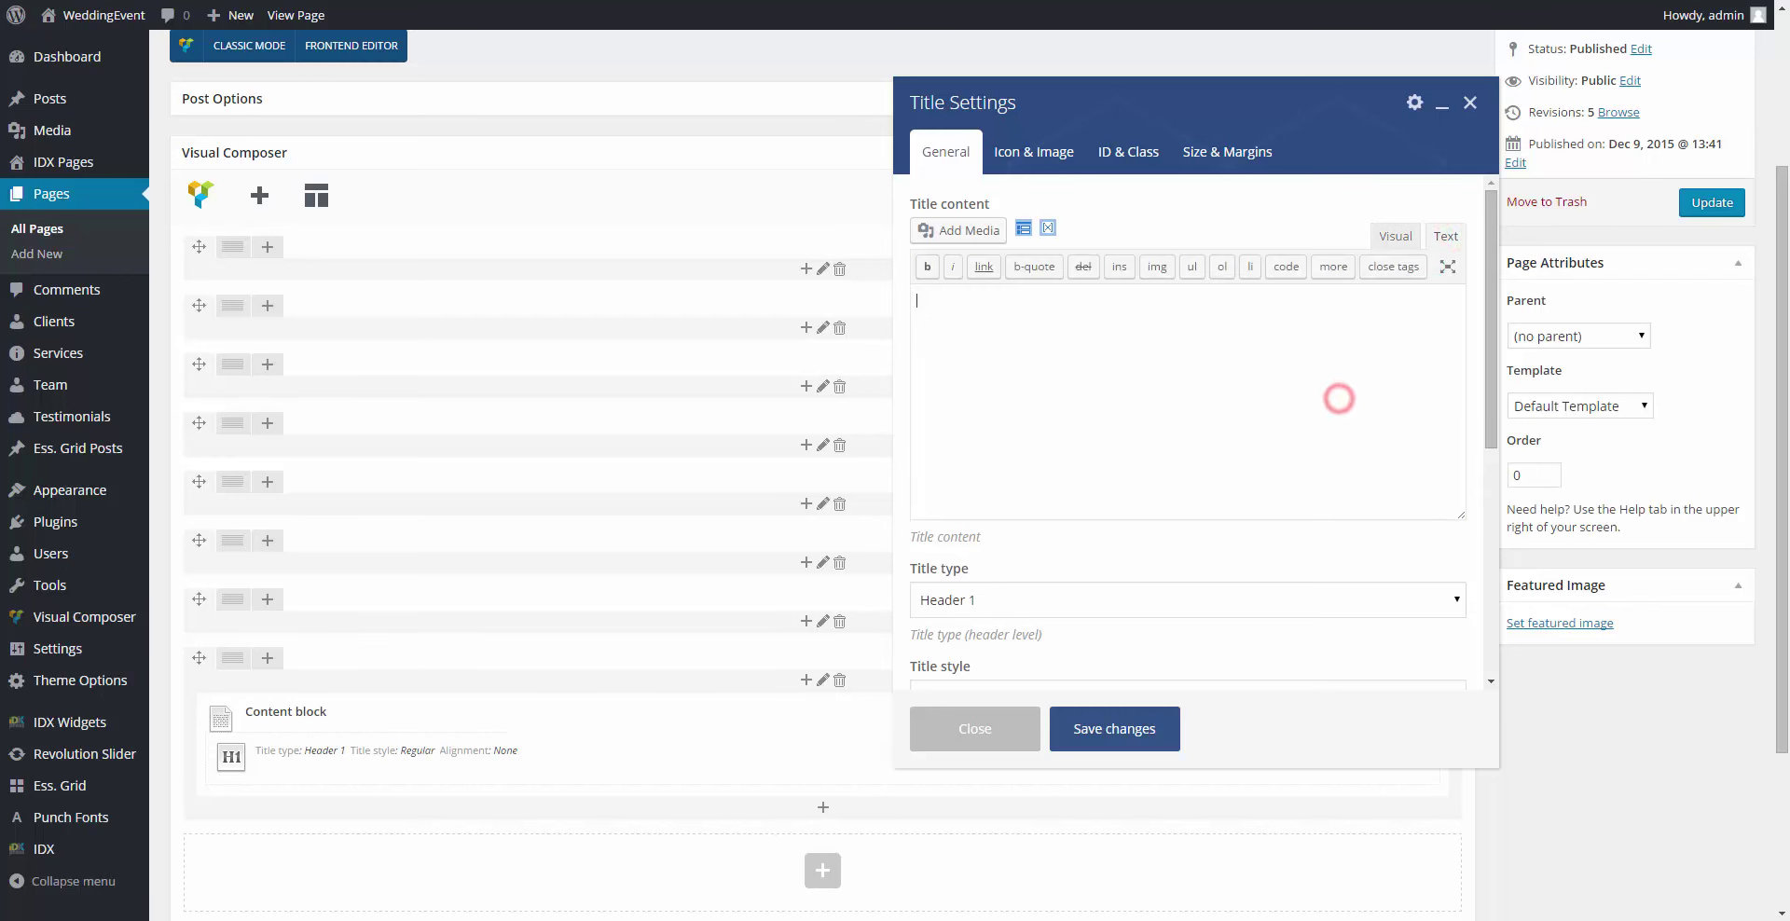
pyautogui.write('Instagram: #J&AweddingDay')
pyautogui.click(1393, 235)
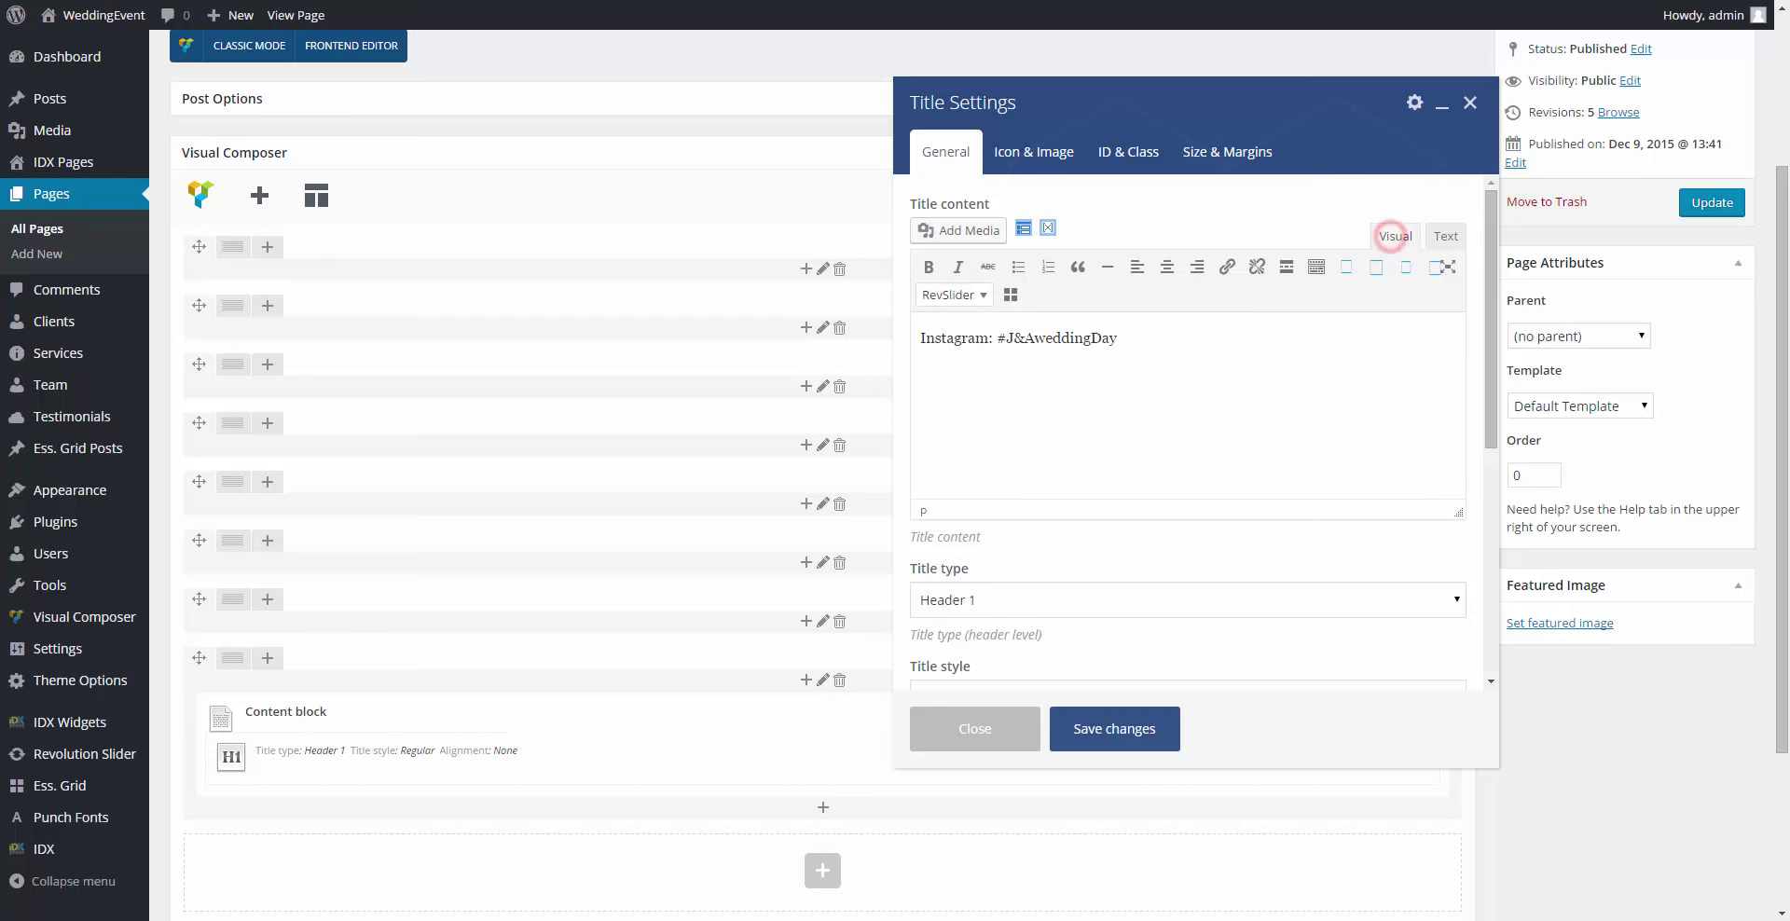
# Step: Set the Instagram title's type to Header 6, its style to Divider and its alignment to Center
pyautogui.scroll(-3, 1228, 375)
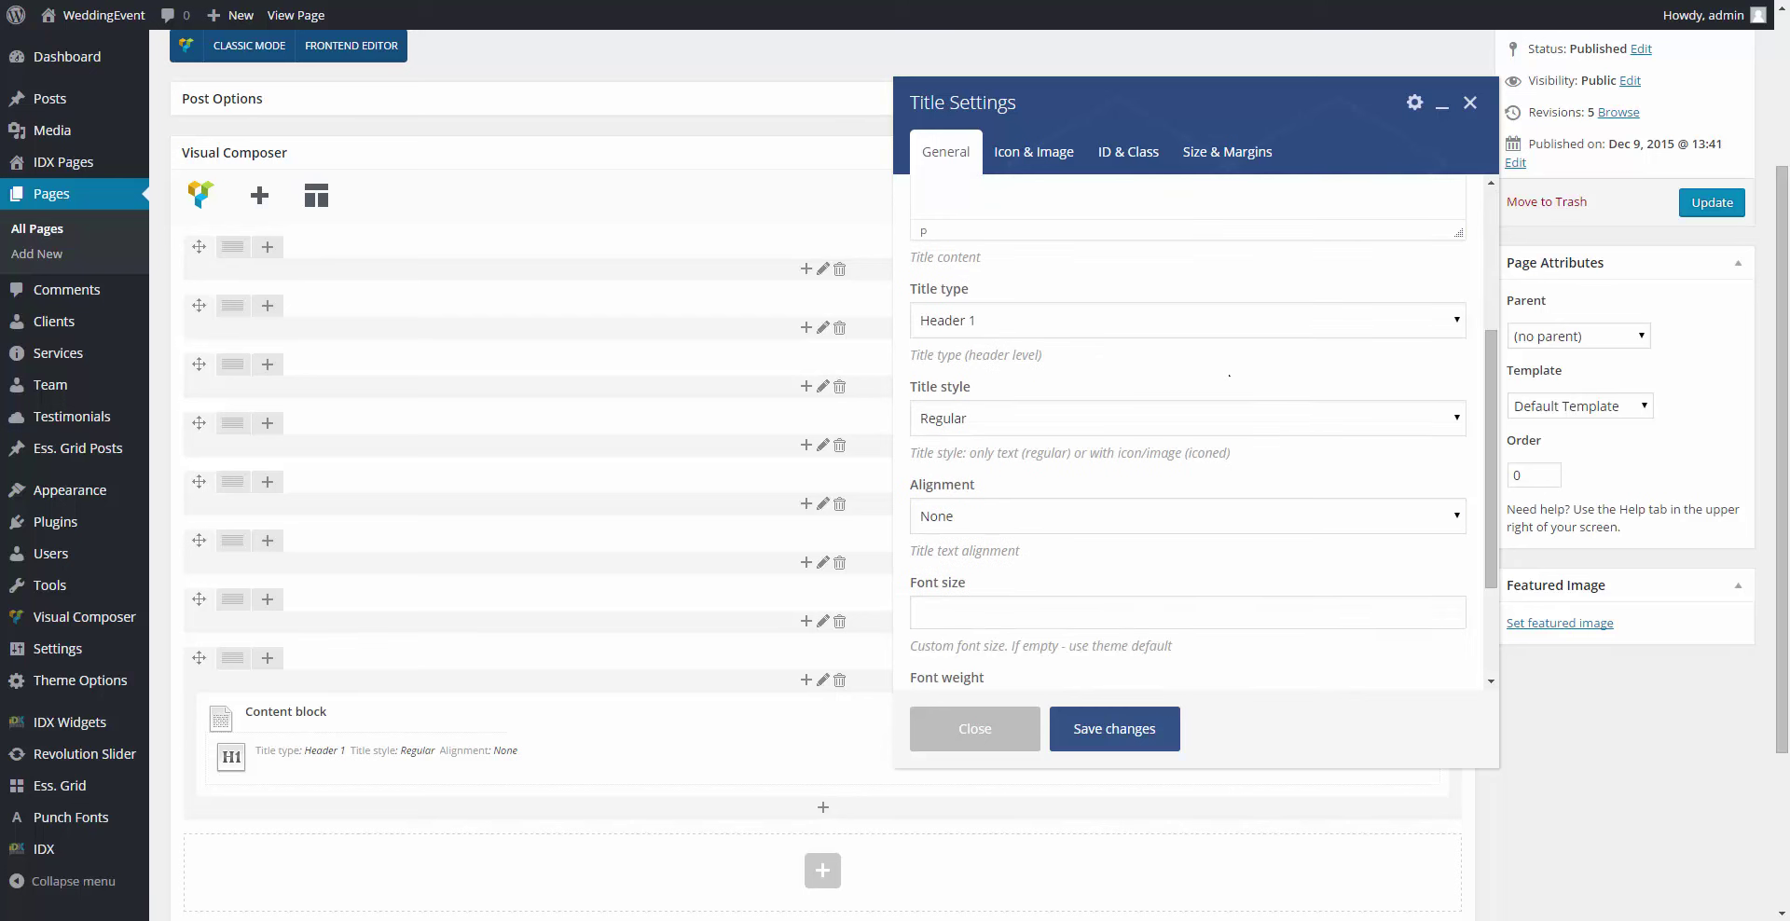
pyautogui.click(1052, 331)
pyautogui.click(992, 440)
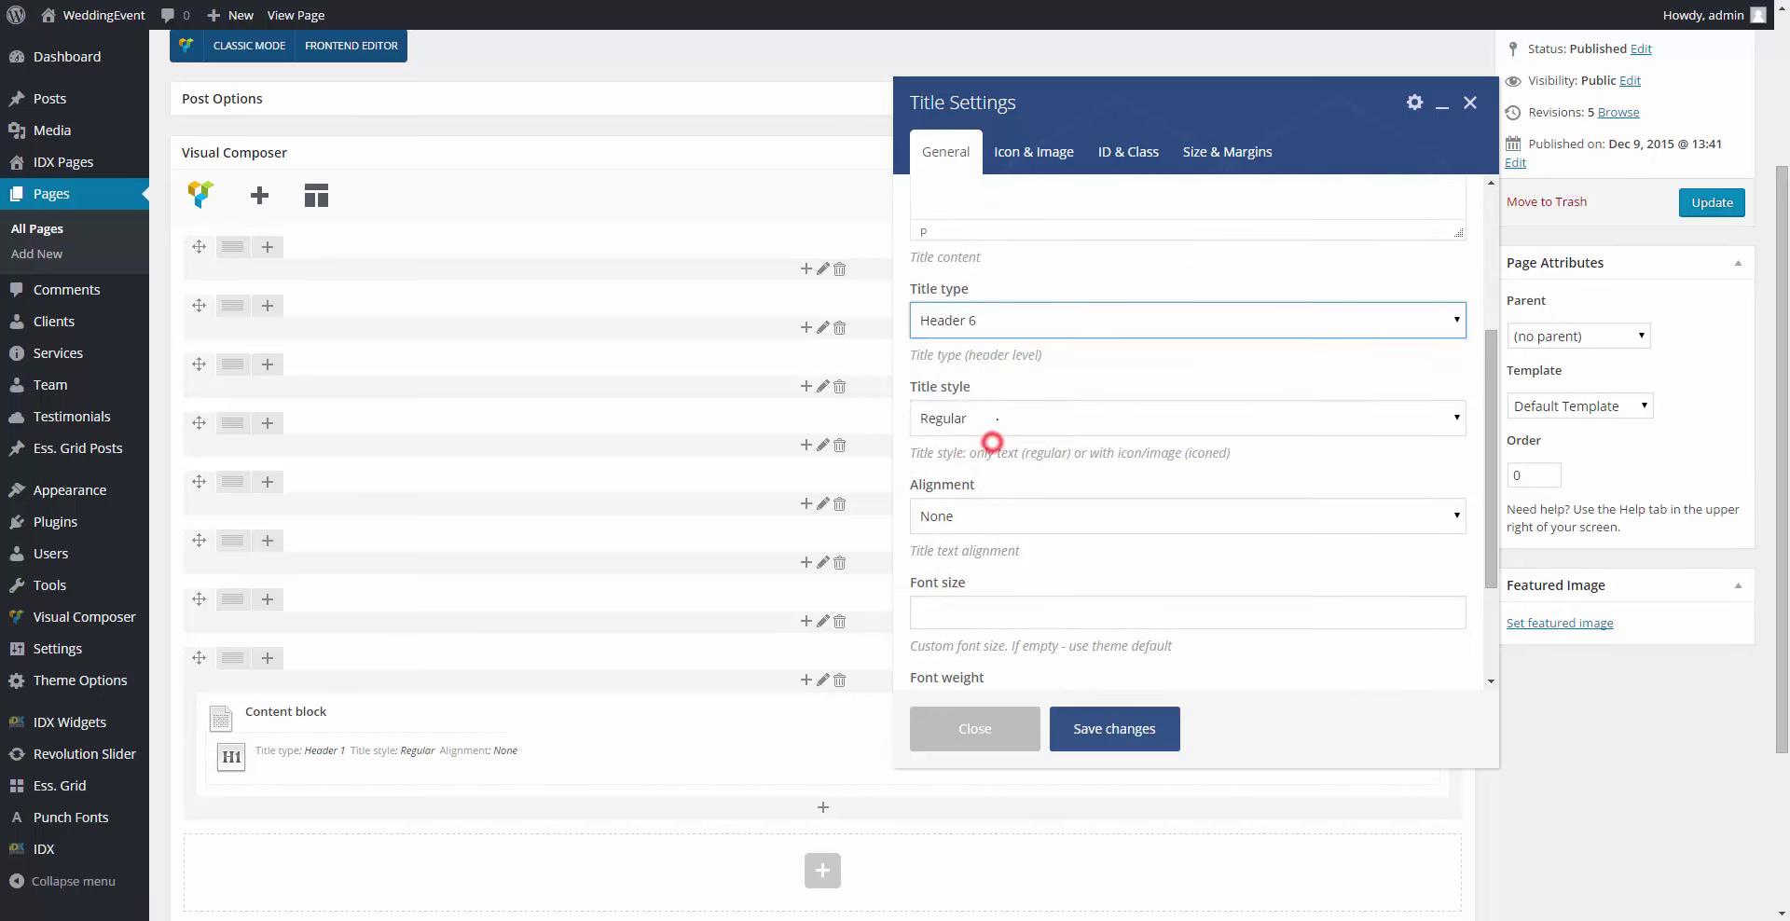
pyautogui.click(997, 417)
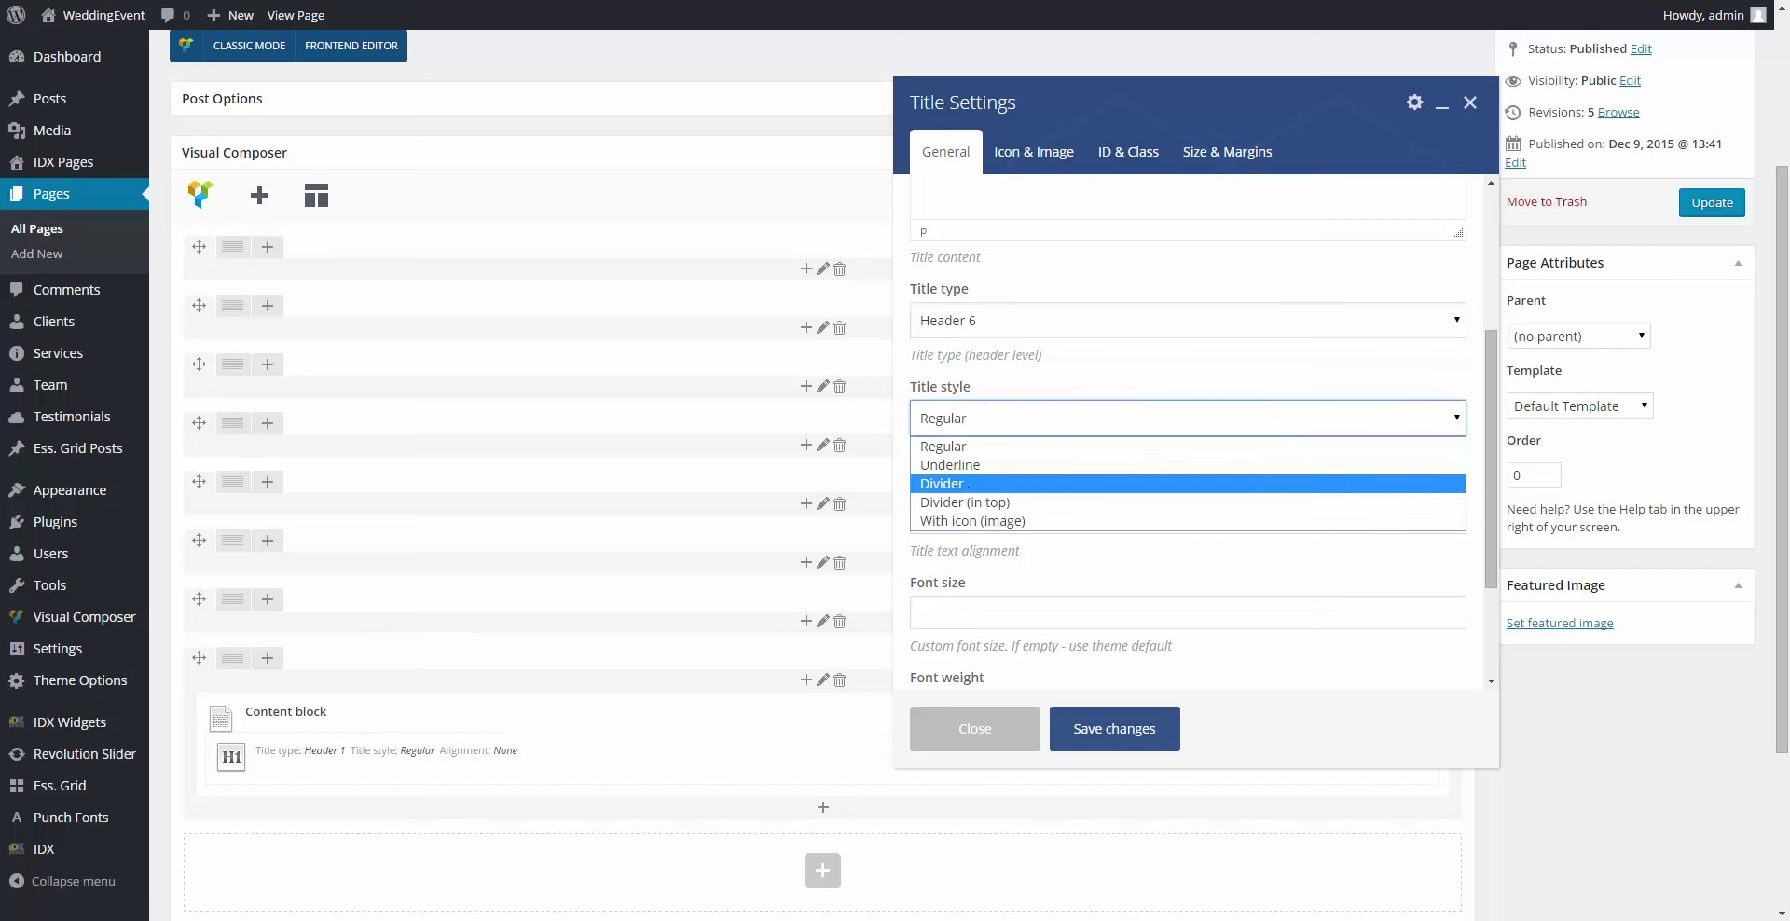
pyautogui.click(969, 478)
pyautogui.scroll(-1, 1189, 429)
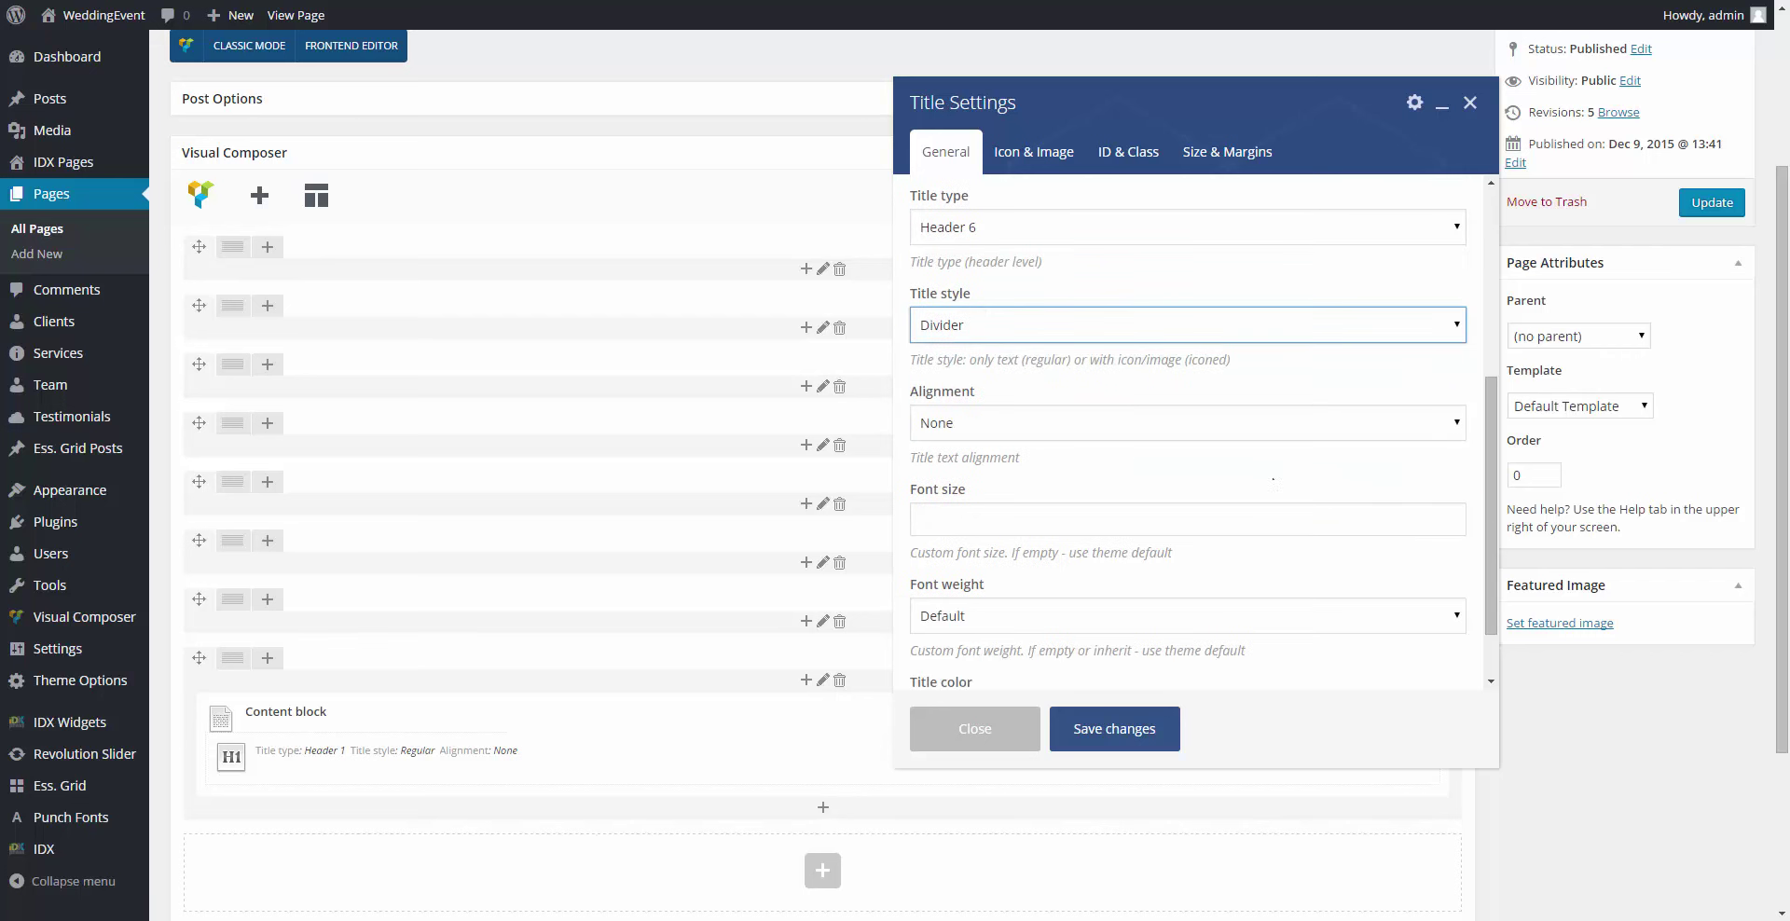
pyautogui.click(948, 418)
pyautogui.click(950, 492)
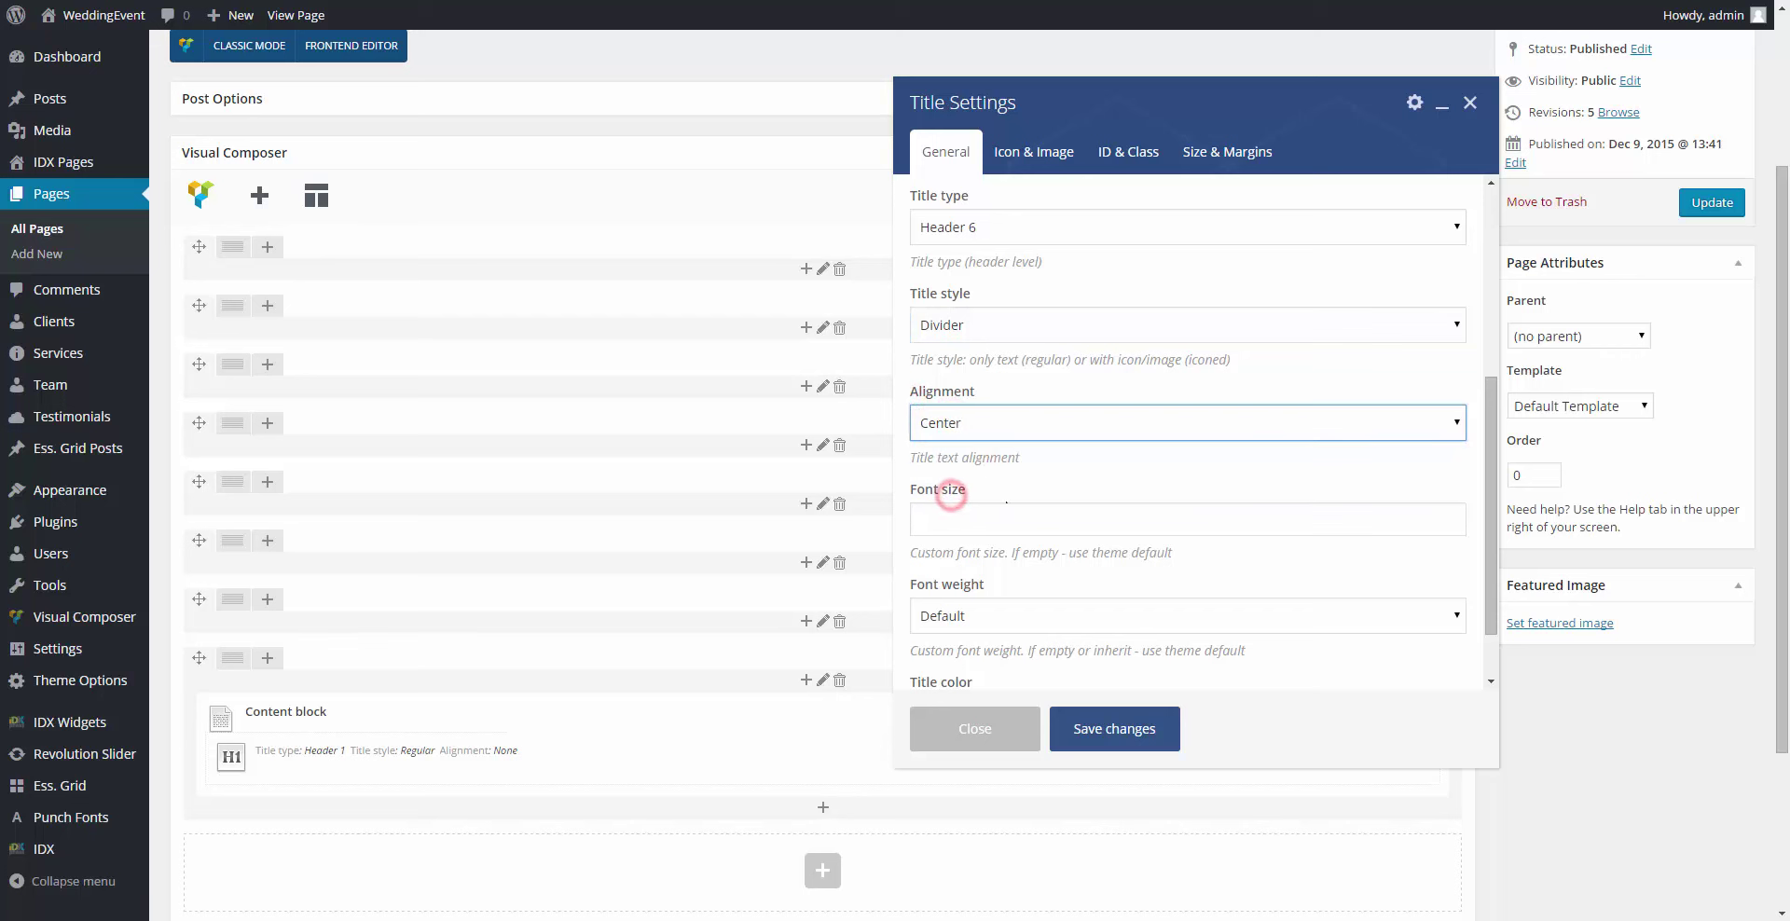
pyautogui.scroll(-1, 1189, 433)
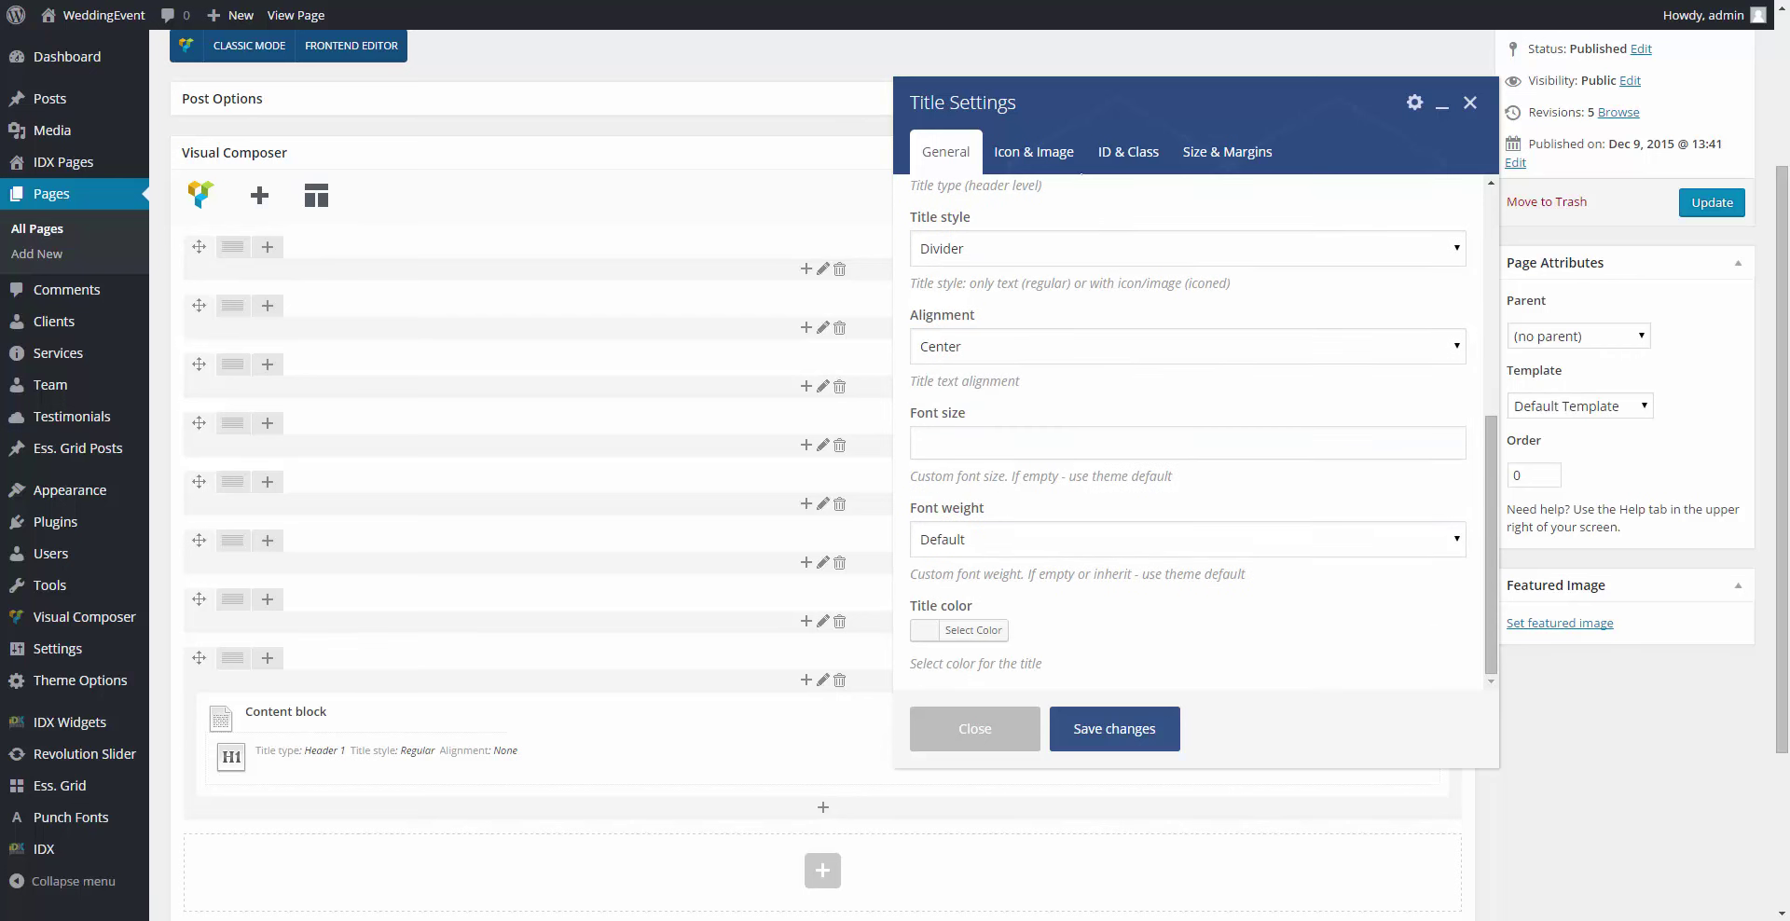
# Step: Set the Instagram title's top margin to Large and bottom margin to Small, and save its settings
pyautogui.click(1042, 156)
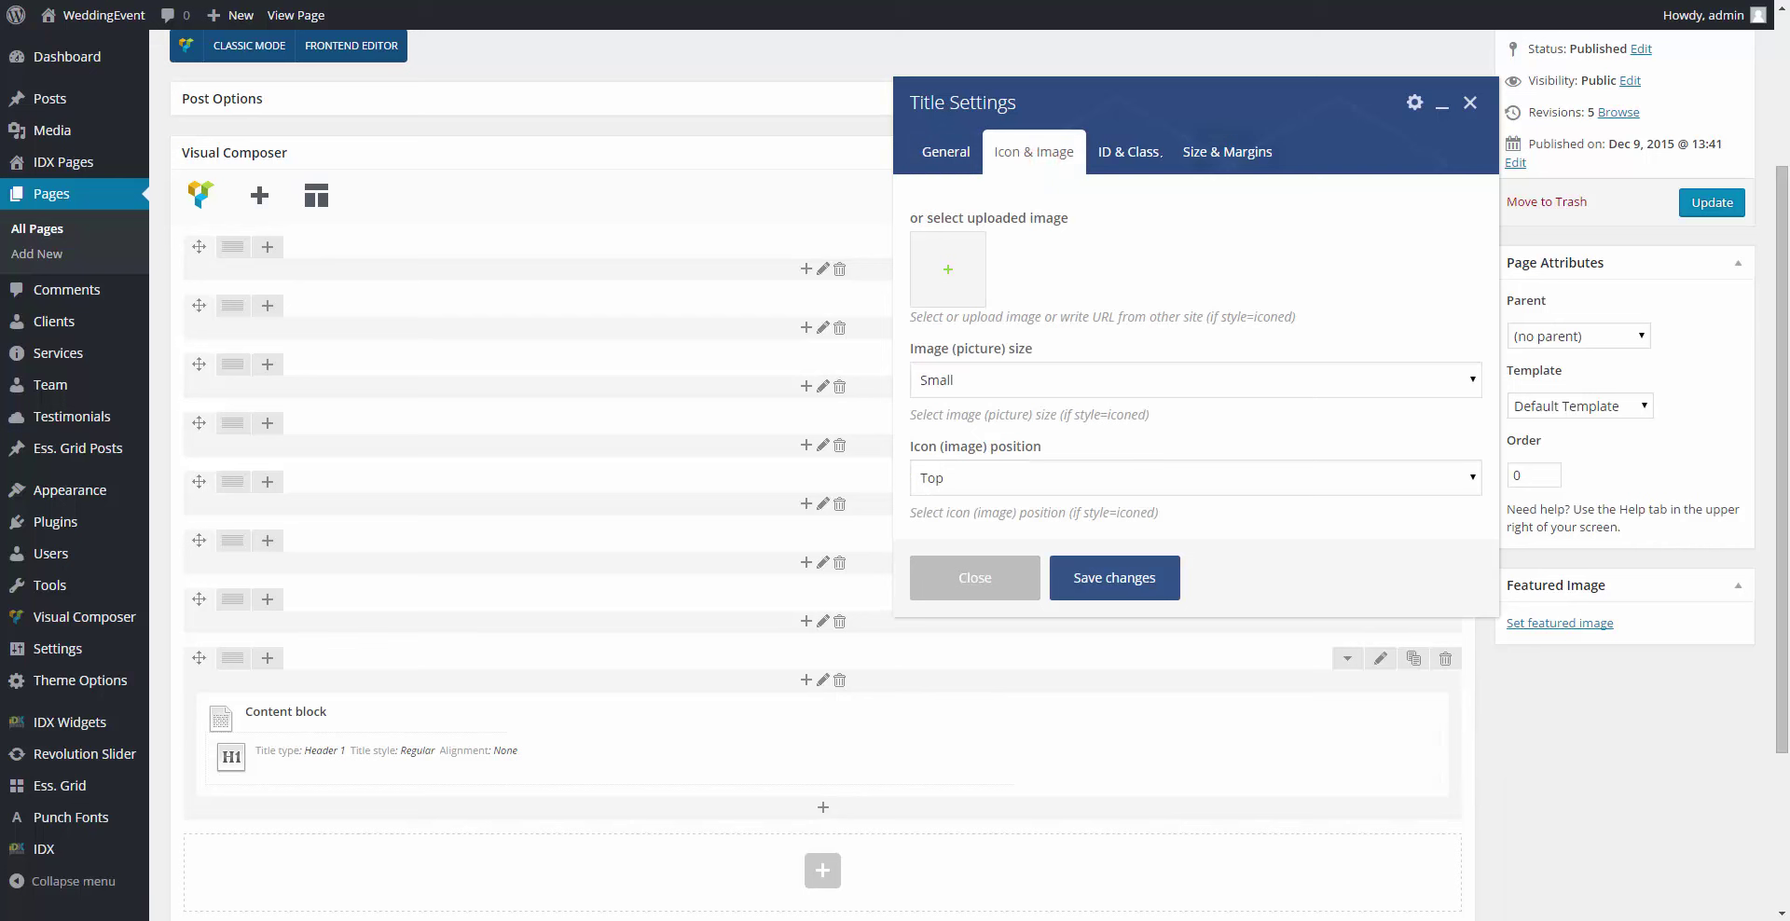
pyautogui.click(1128, 152)
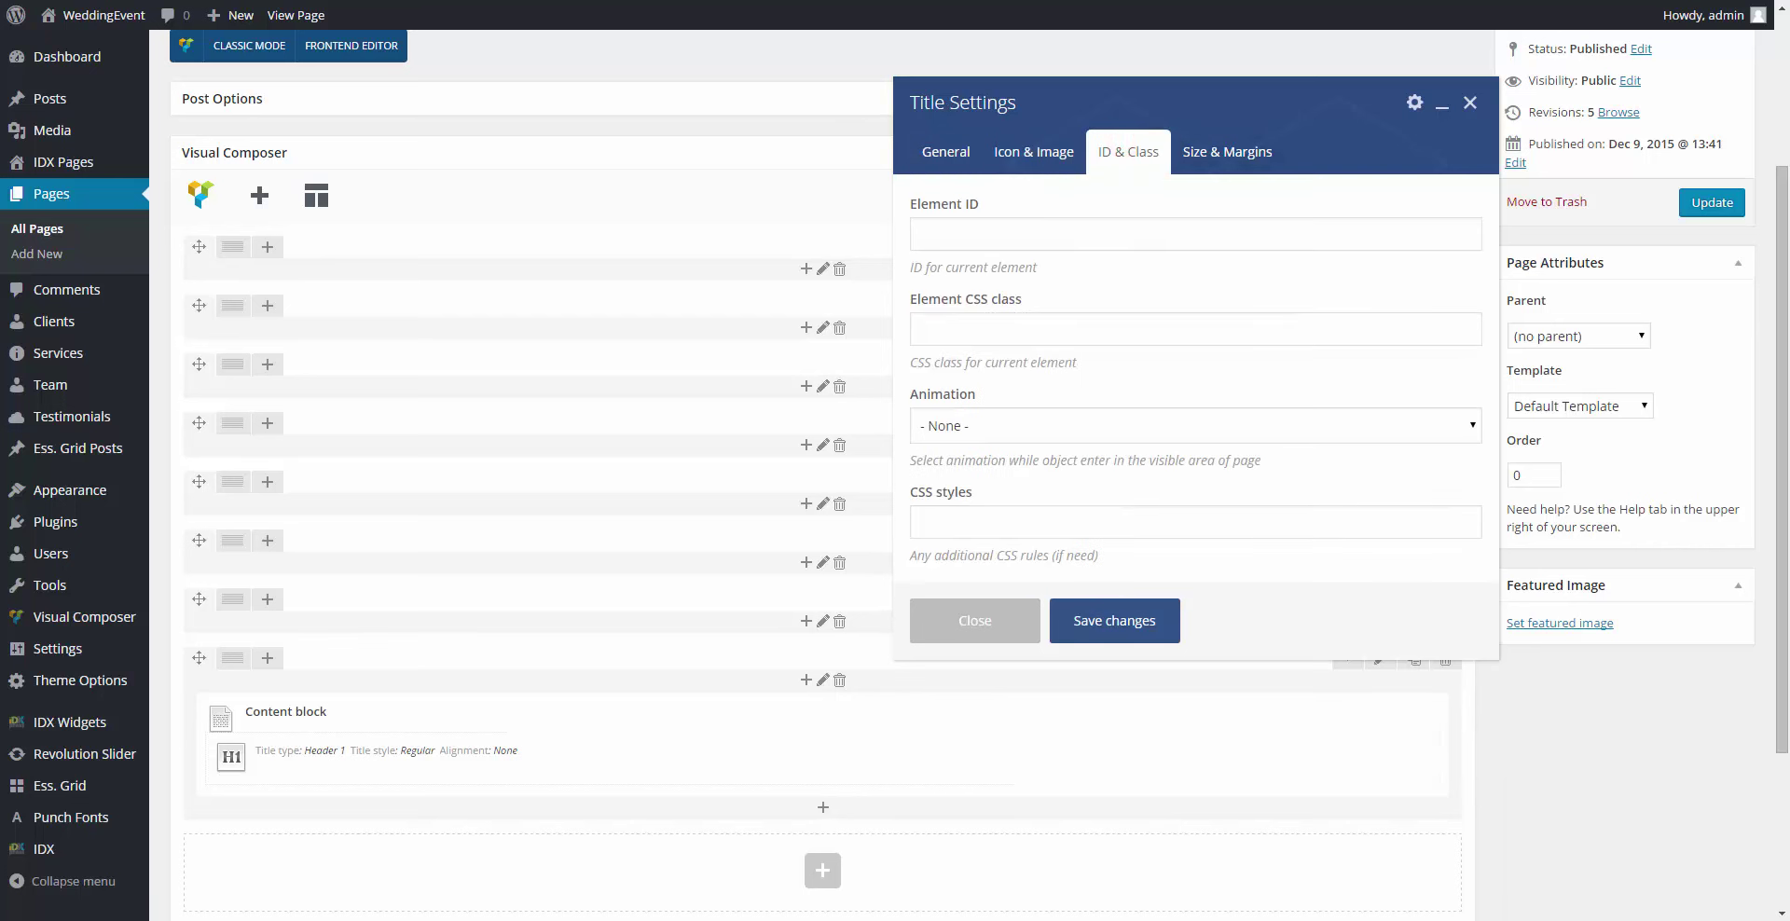
pyautogui.click(1228, 154)
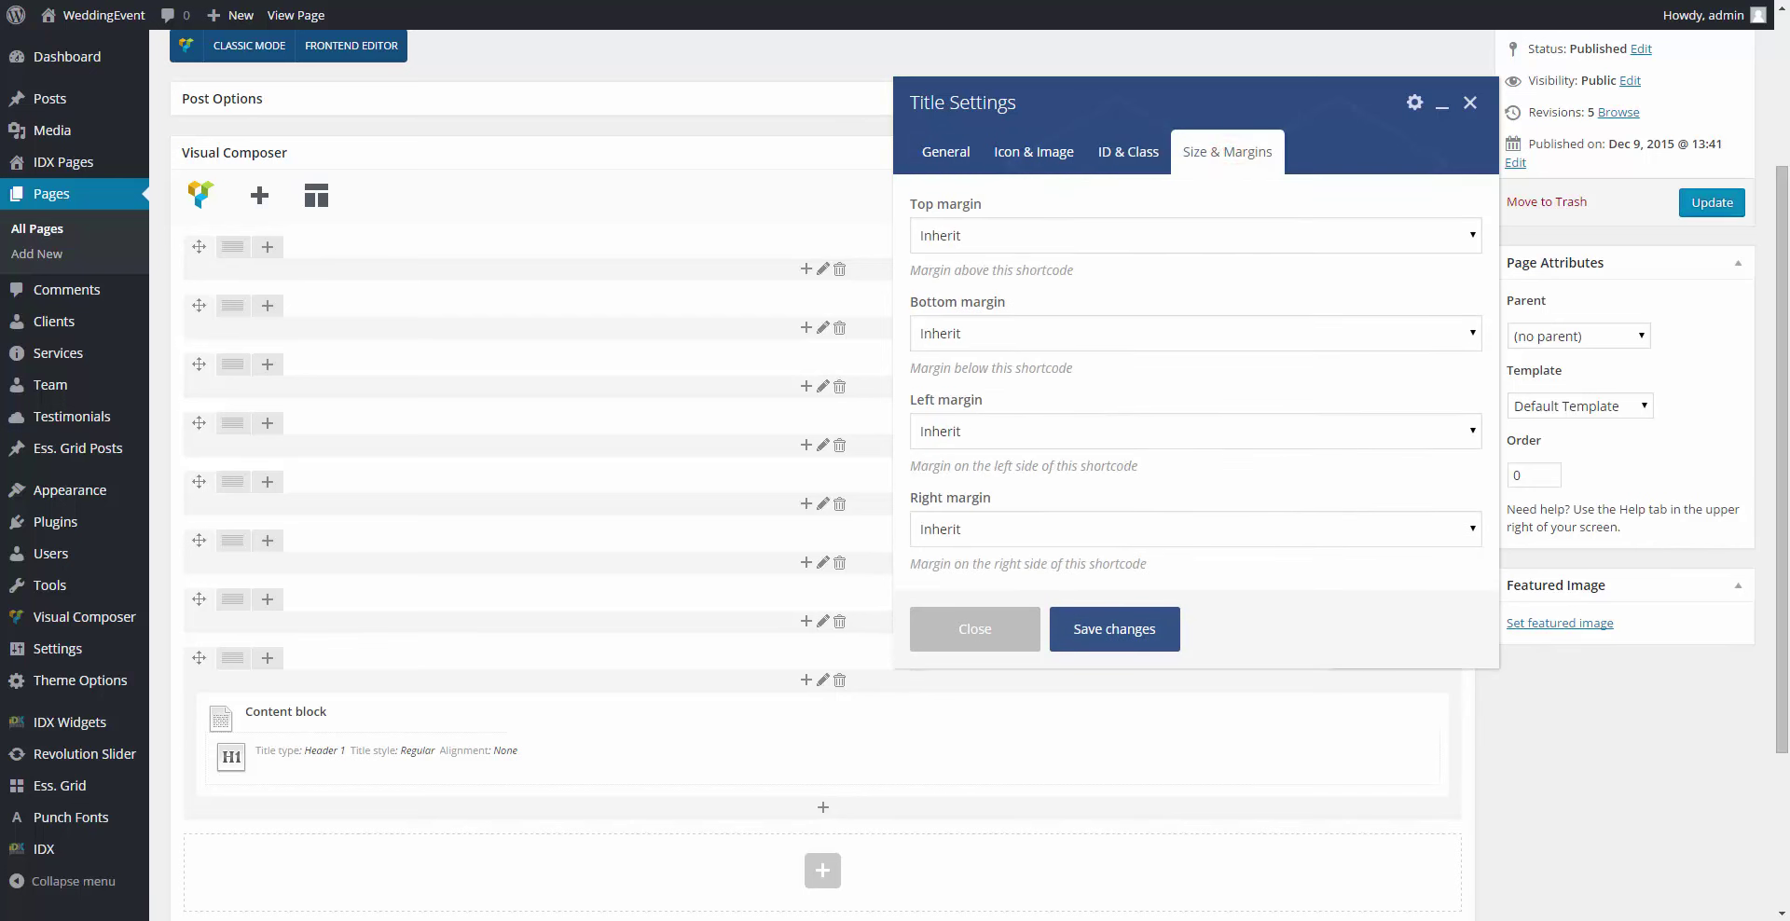
pyautogui.click(1143, 243)
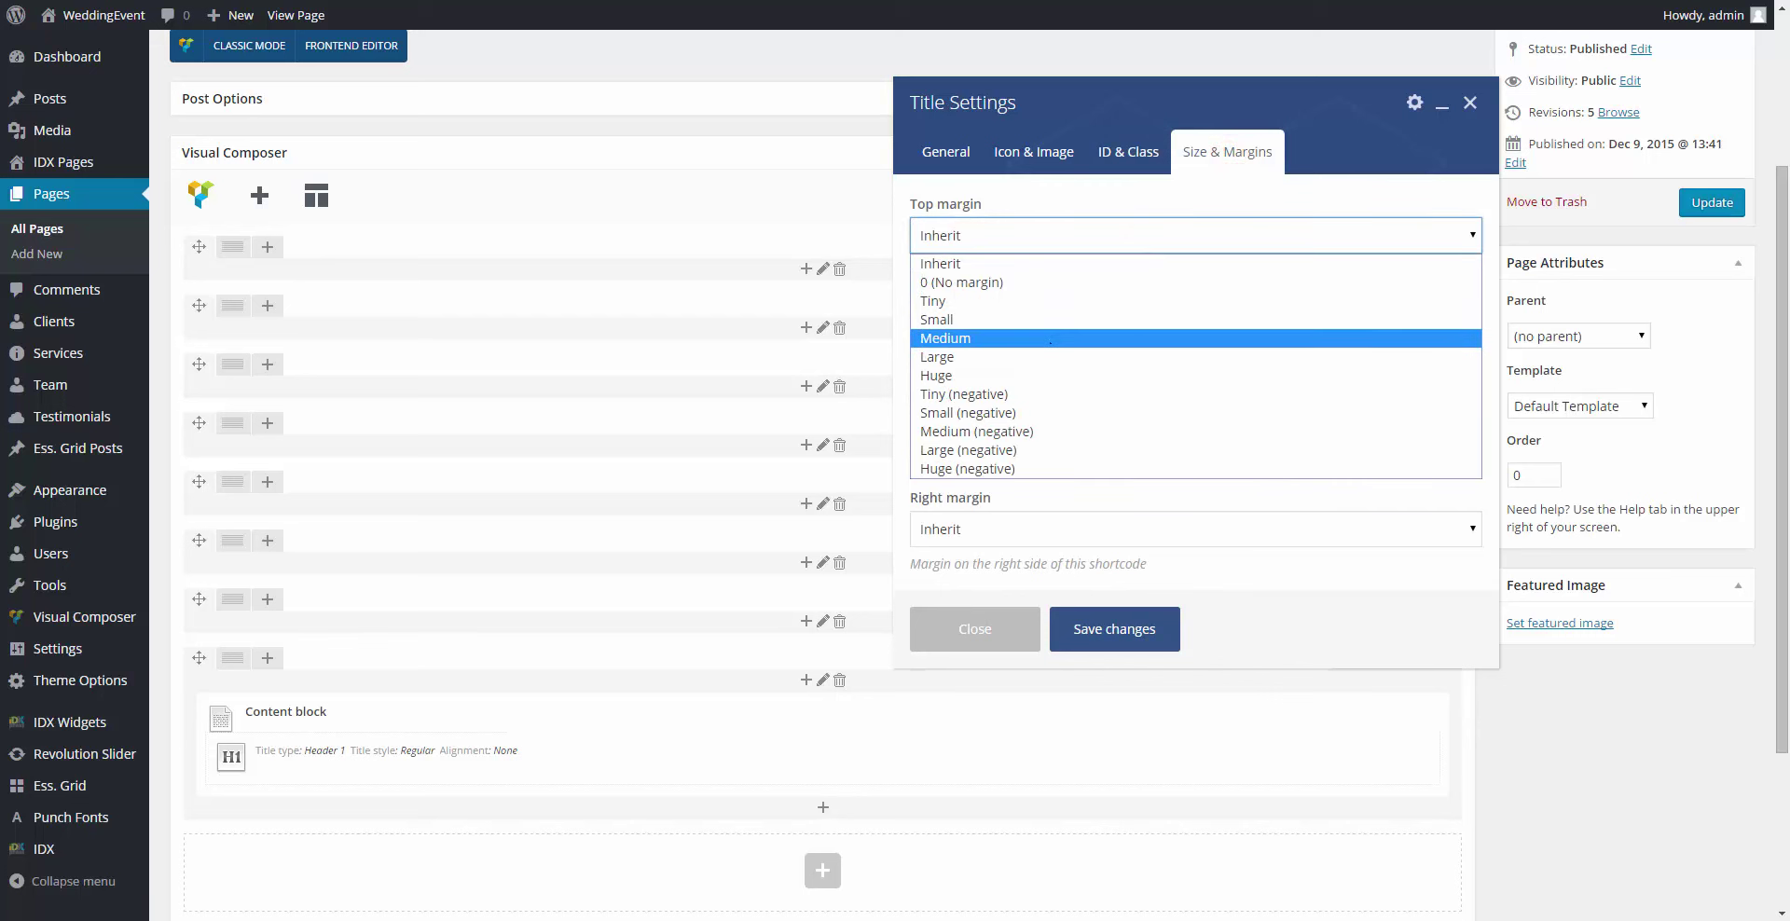
pyautogui.click(1042, 356)
pyautogui.click(969, 334)
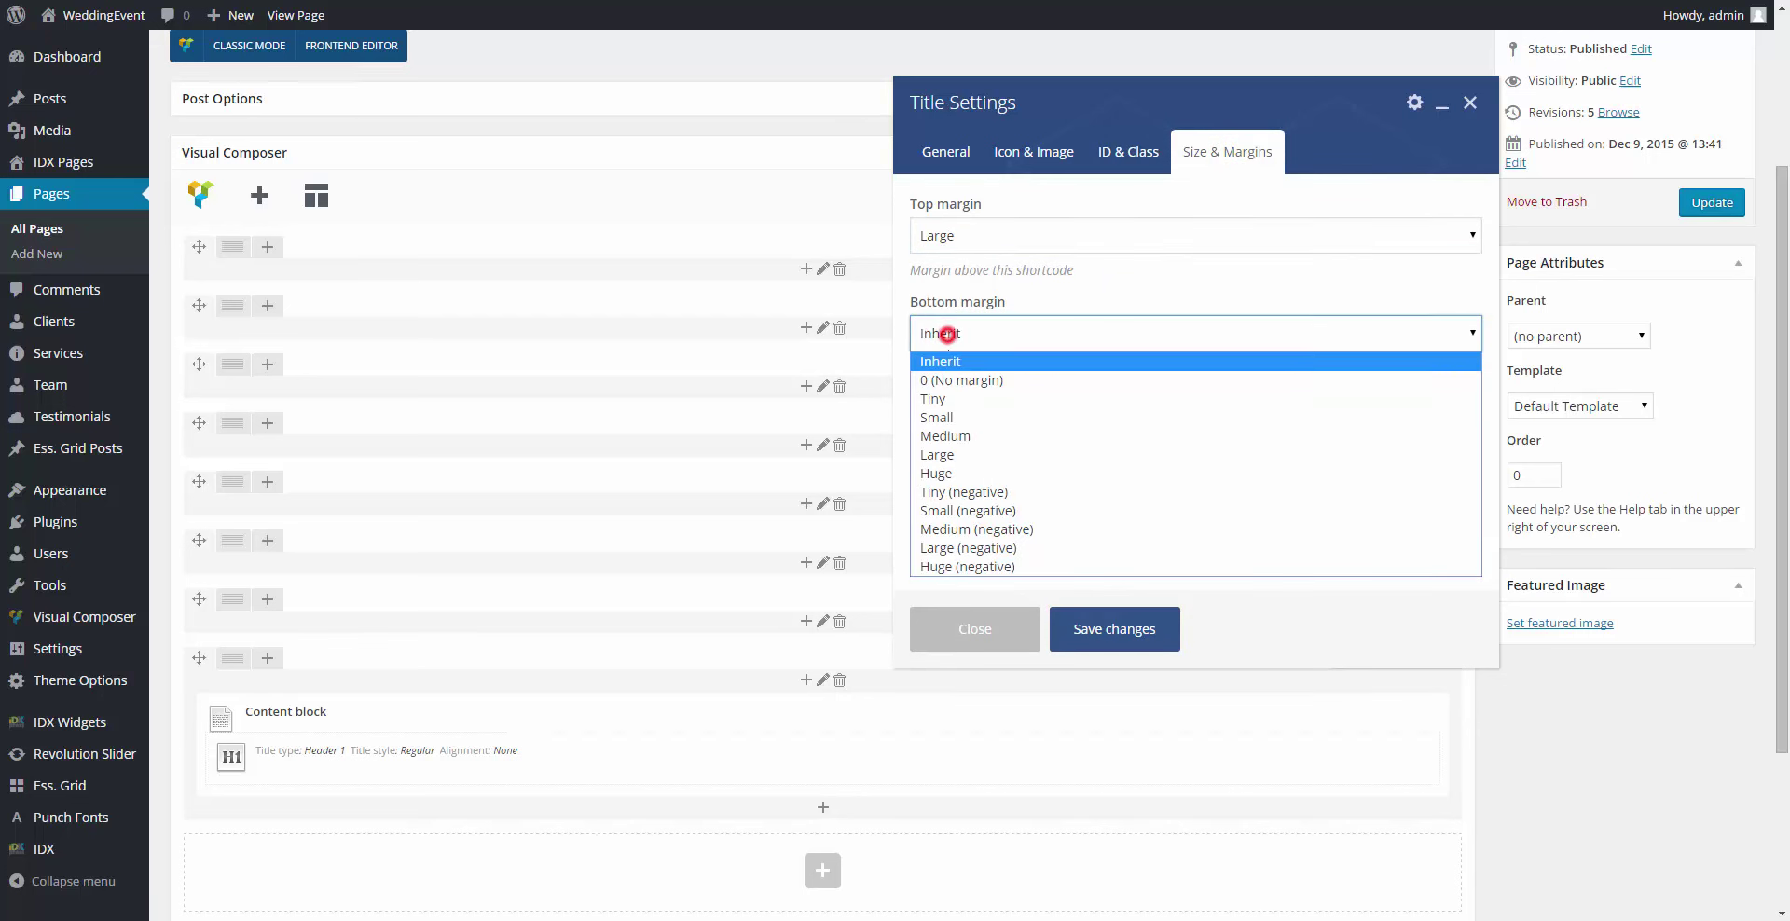
pyautogui.click(945, 407)
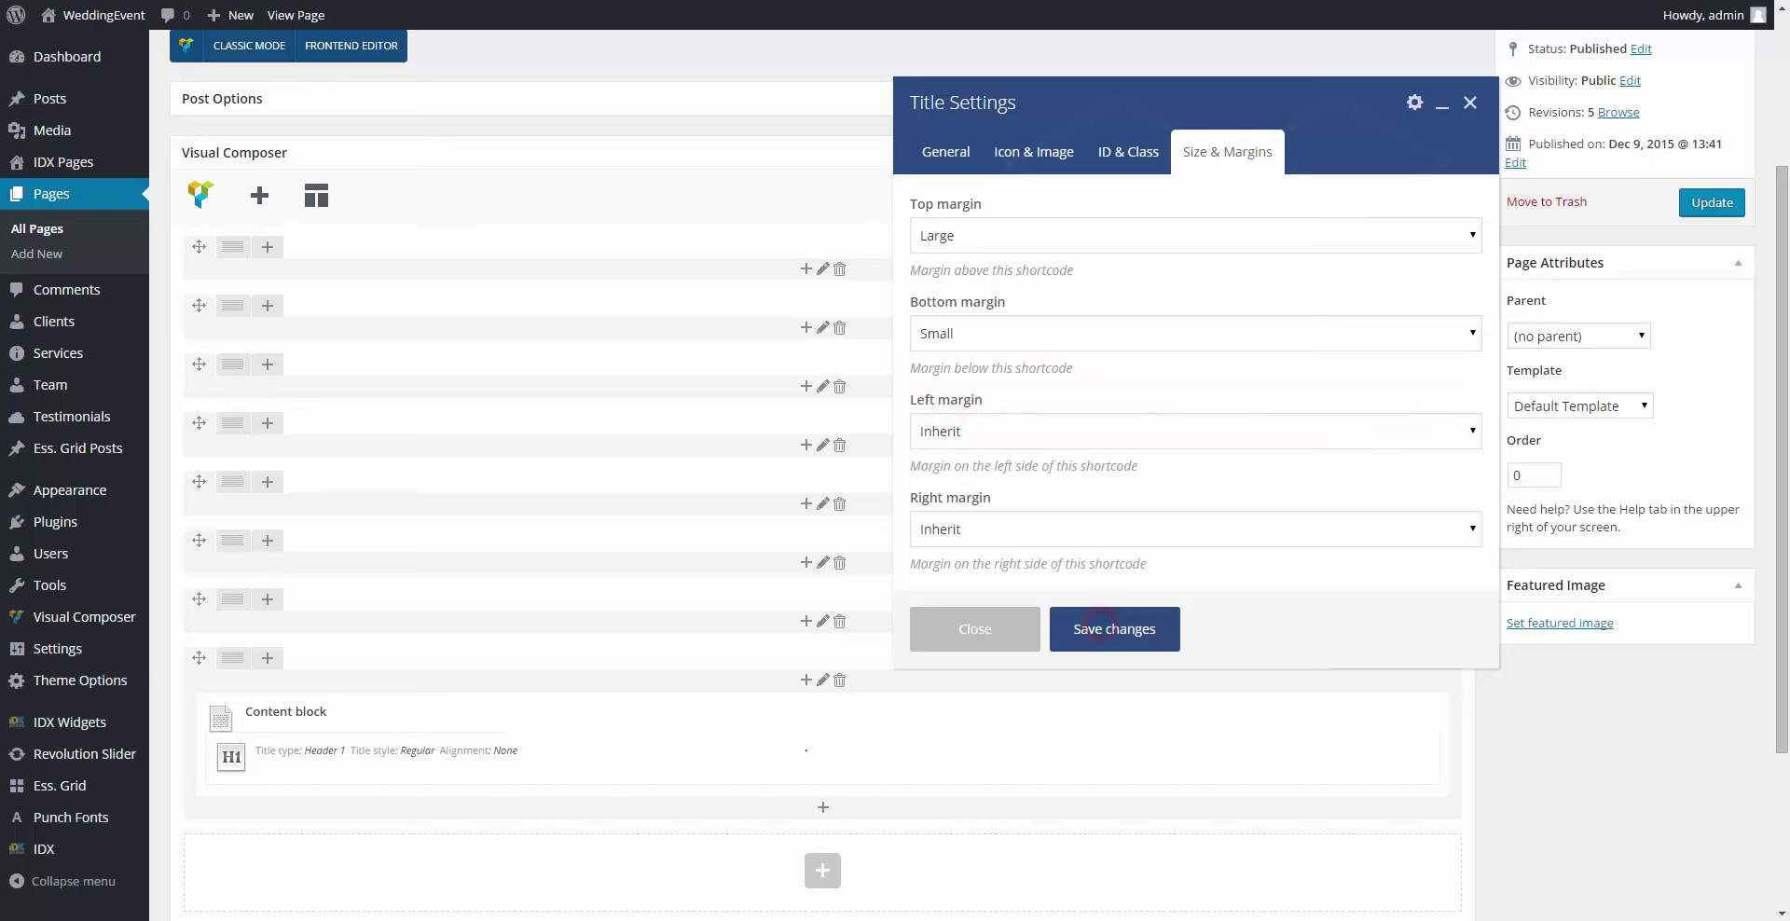
pyautogui.click(1102, 627)
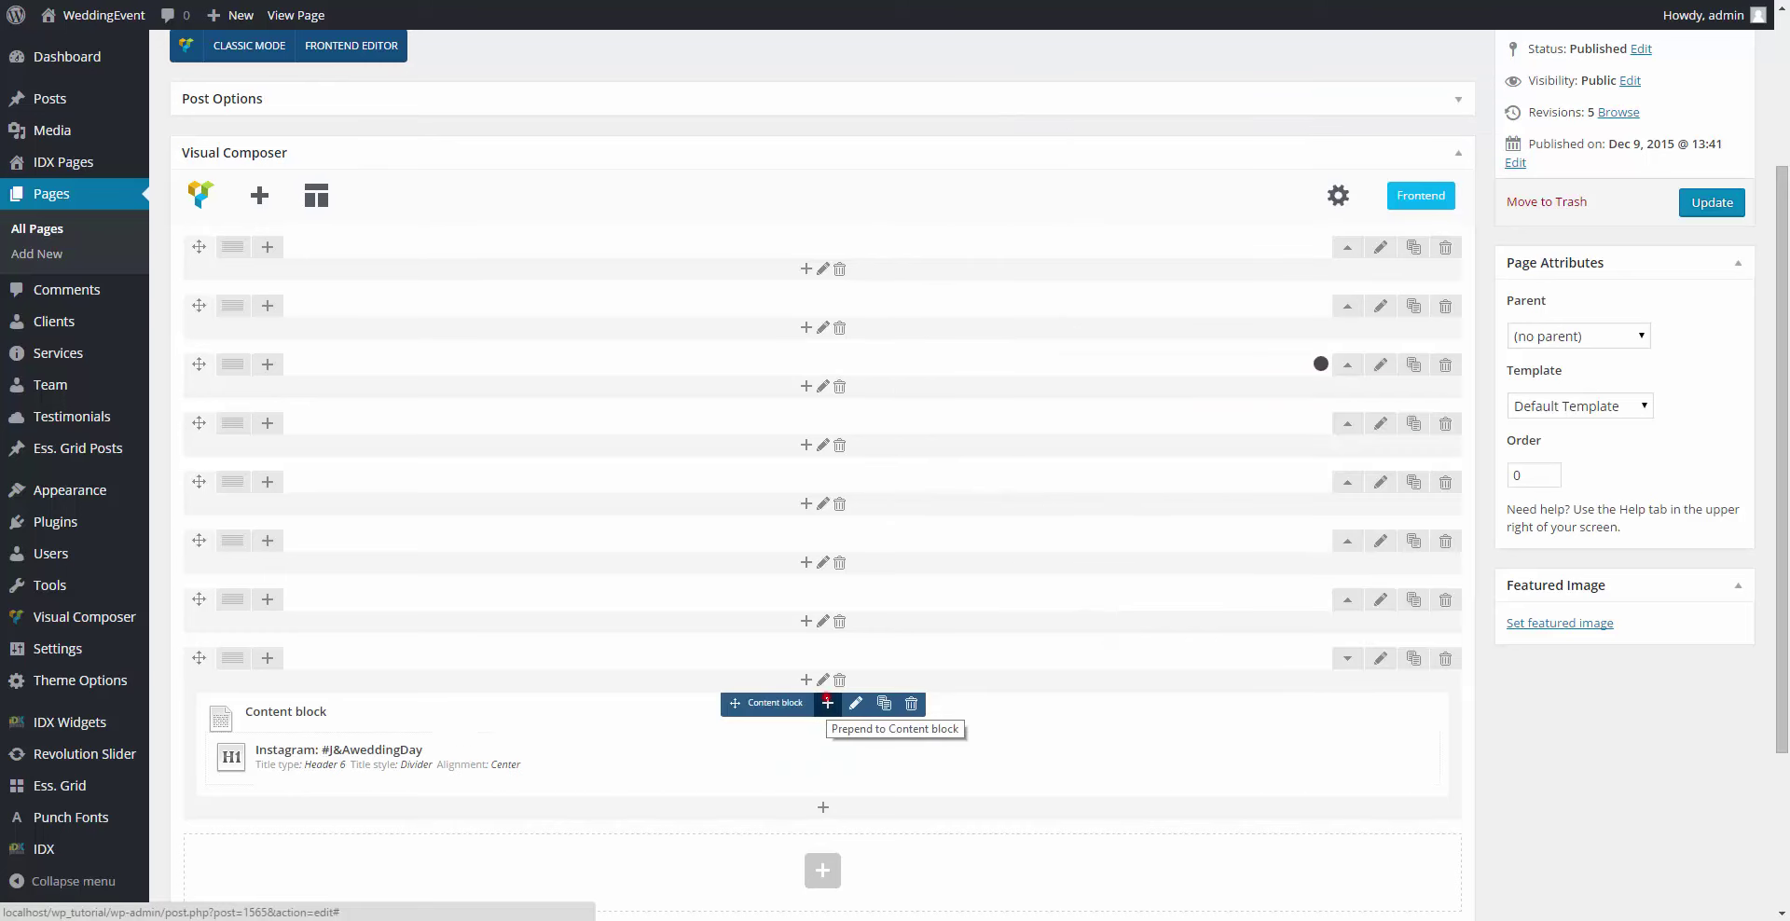
pyautogui.click(827, 703)
pyautogui.write('w')
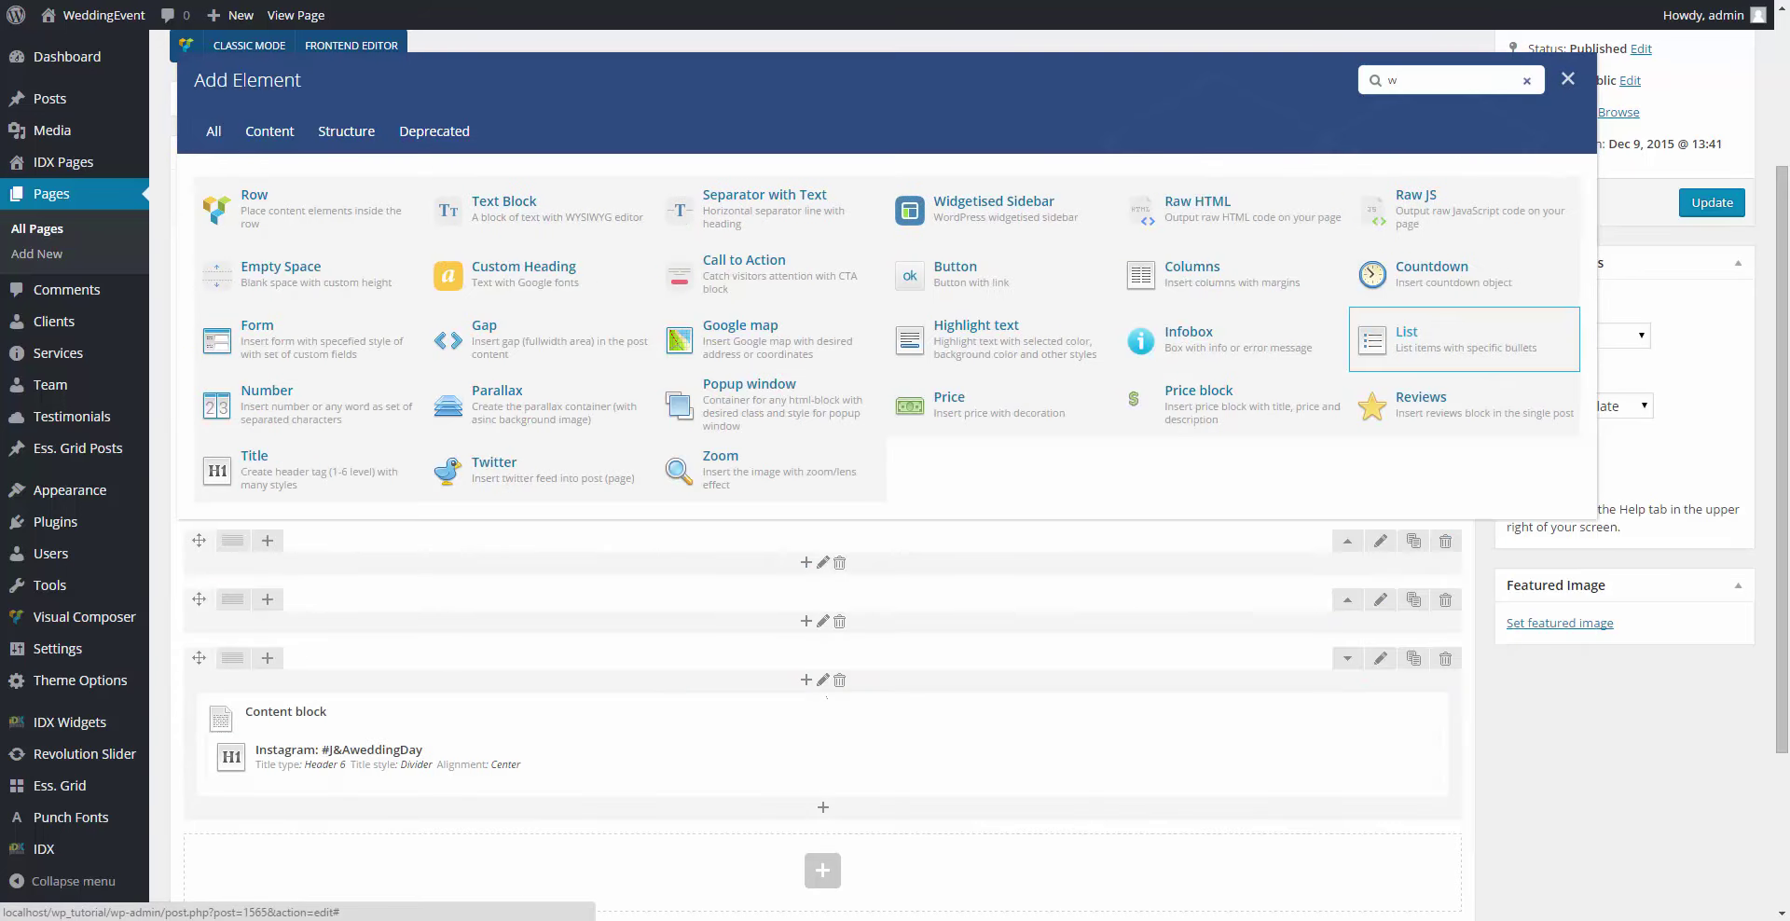
pyautogui.click(1568, 79)
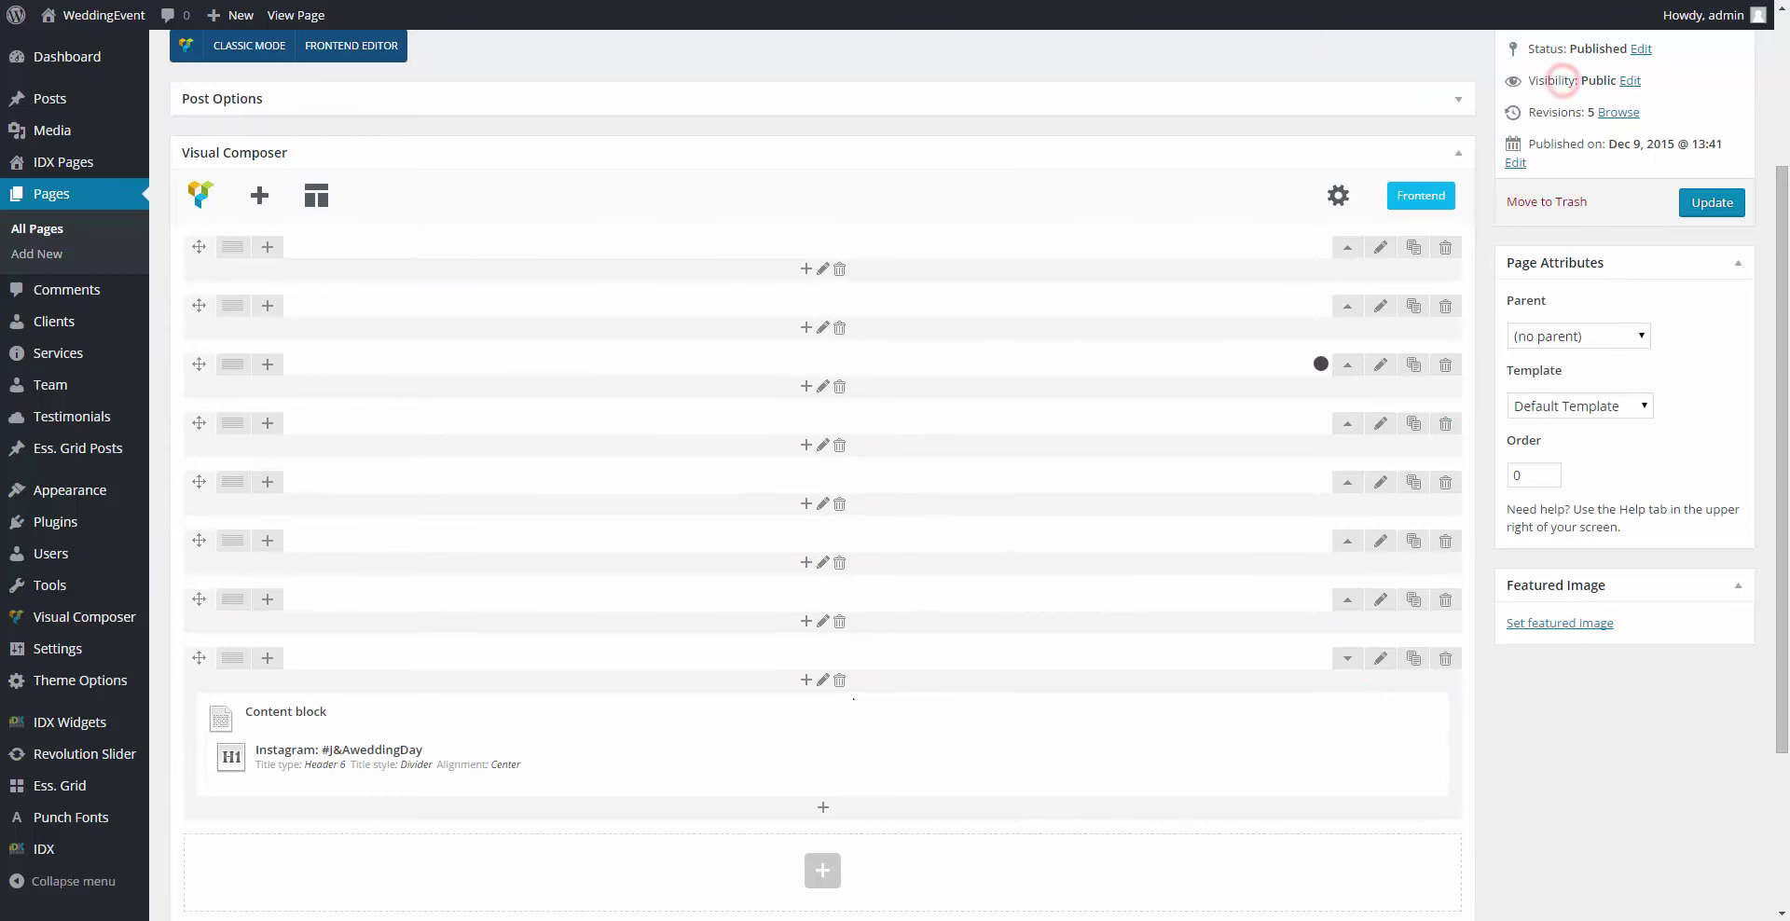
# Step: Add a Widgetised Sidebar element to the Instagram row, below its content block
pyautogui.click(823, 806)
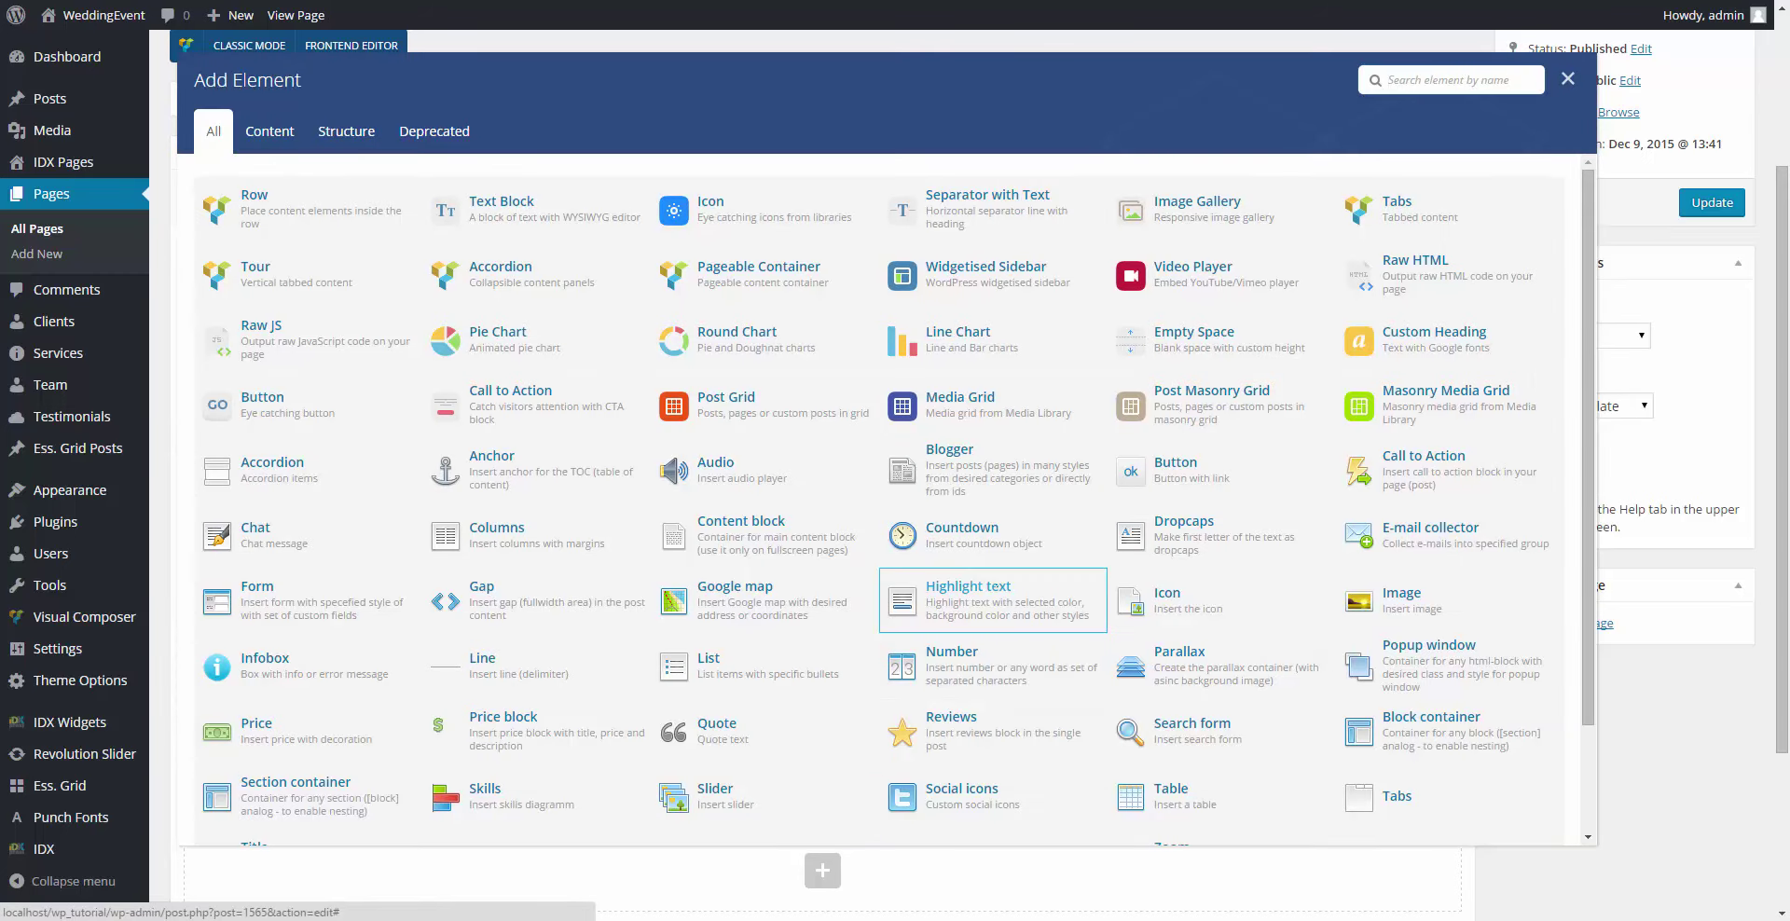
pyautogui.write('wid')
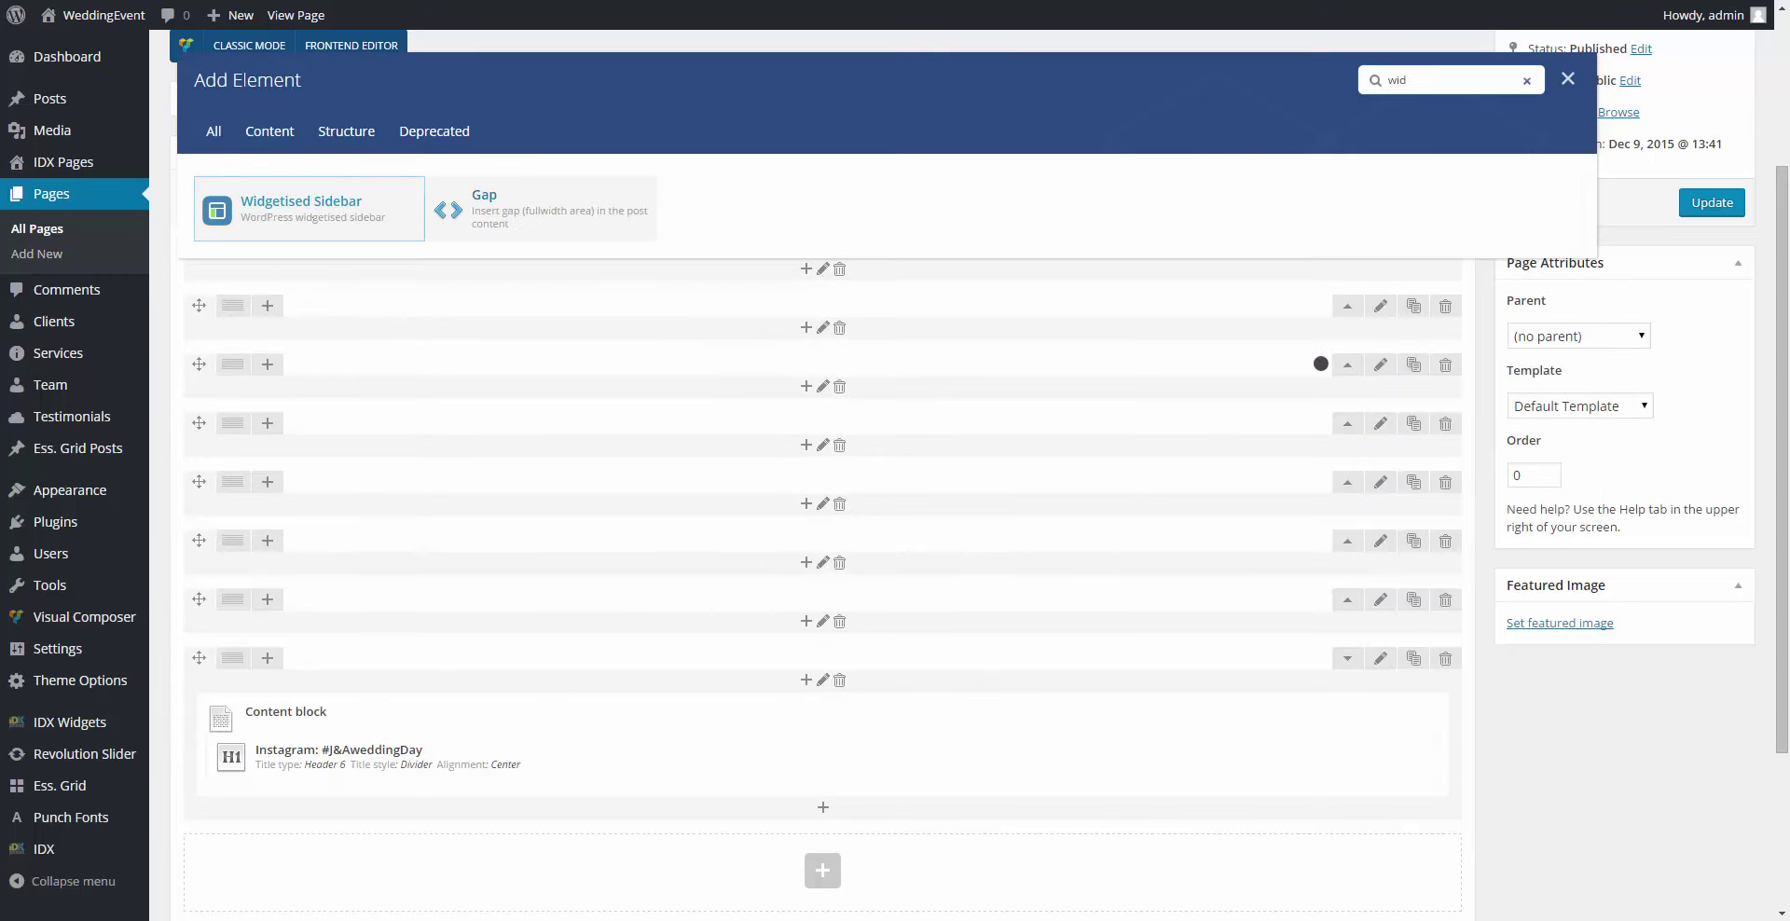
pyautogui.click(312, 214)
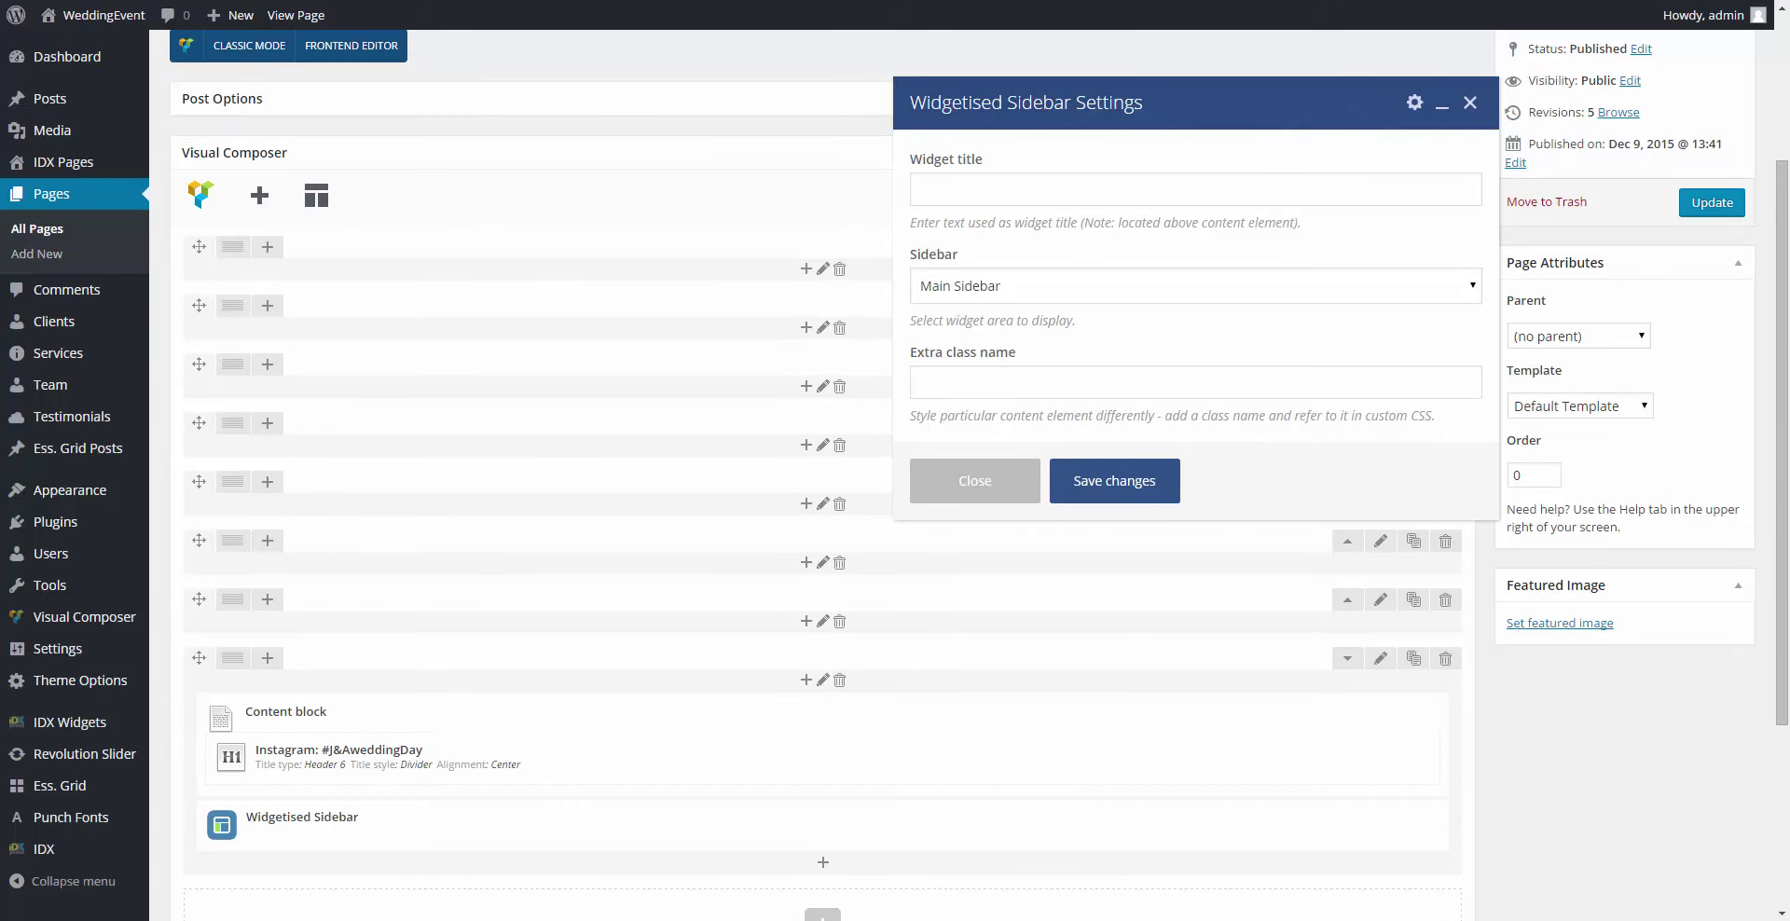
# Step: Set the widgetised sidebar to display the Instagram sidebar with the extra class name "fw_inst", and save its settings
pyautogui.click(947, 287)
pyautogui.click(937, 359)
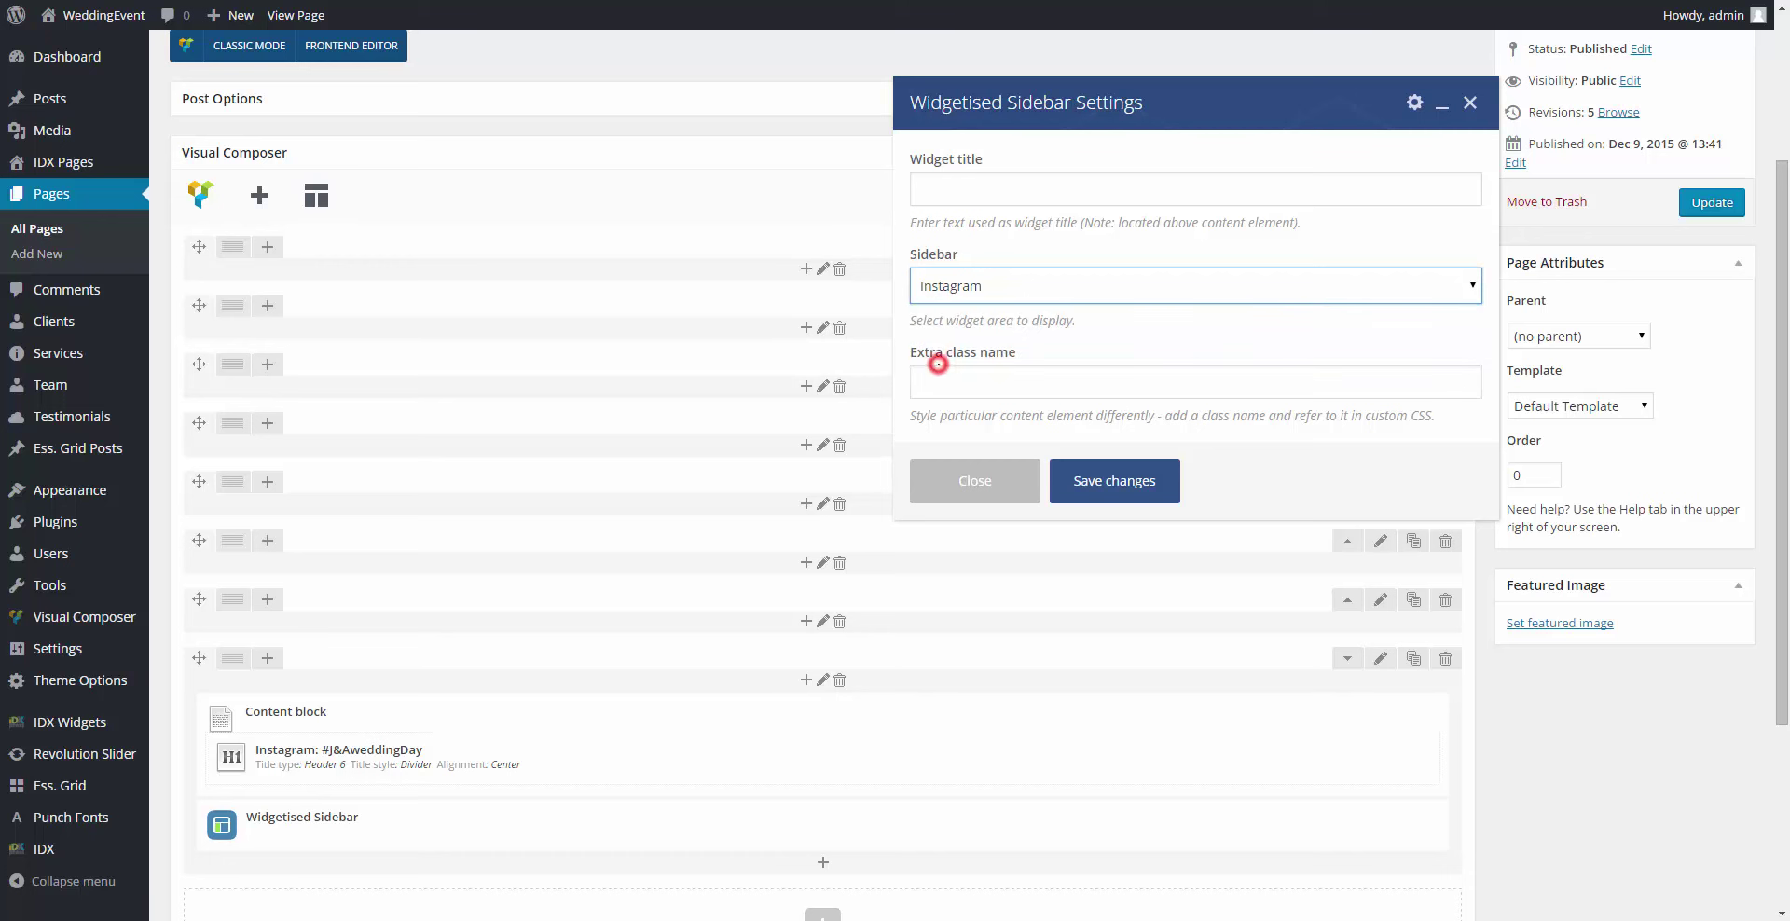
pyautogui.click(951, 386)
pyautogui.write('fw_')
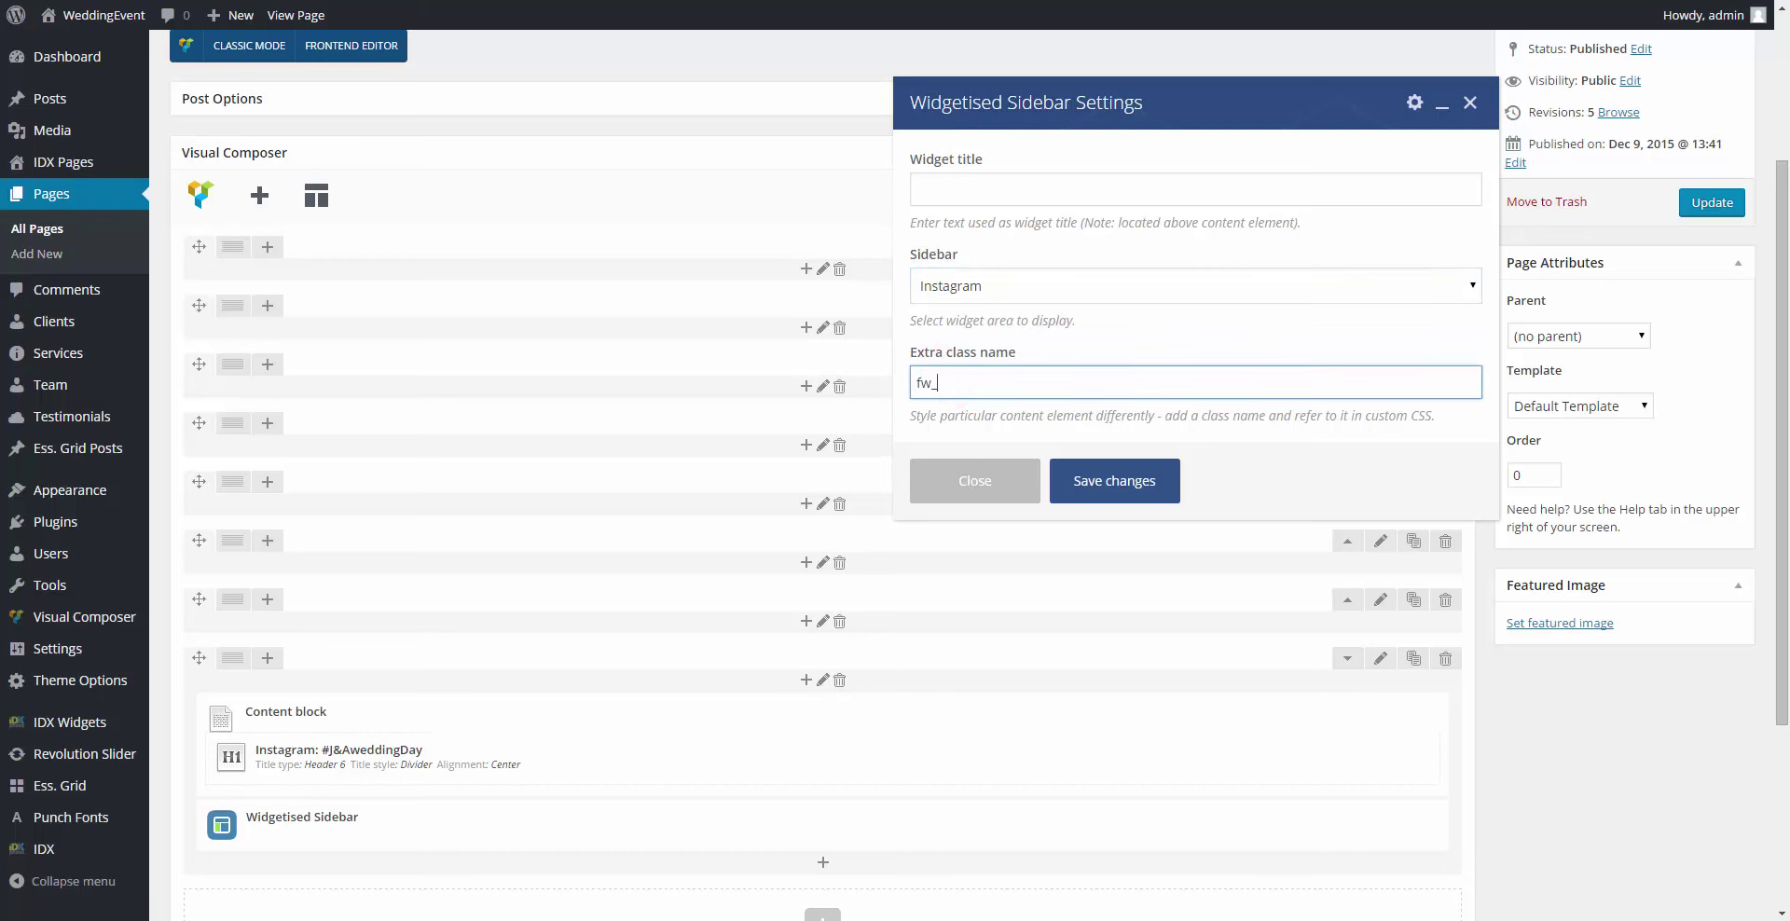
pyautogui.write('inst')
pyautogui.click(1100, 480)
# Step: Set the Instagram row's stretch to "Stretch row and content (no paddings)" and save the row settings
pyautogui.scroll(-3, 1119, 480)
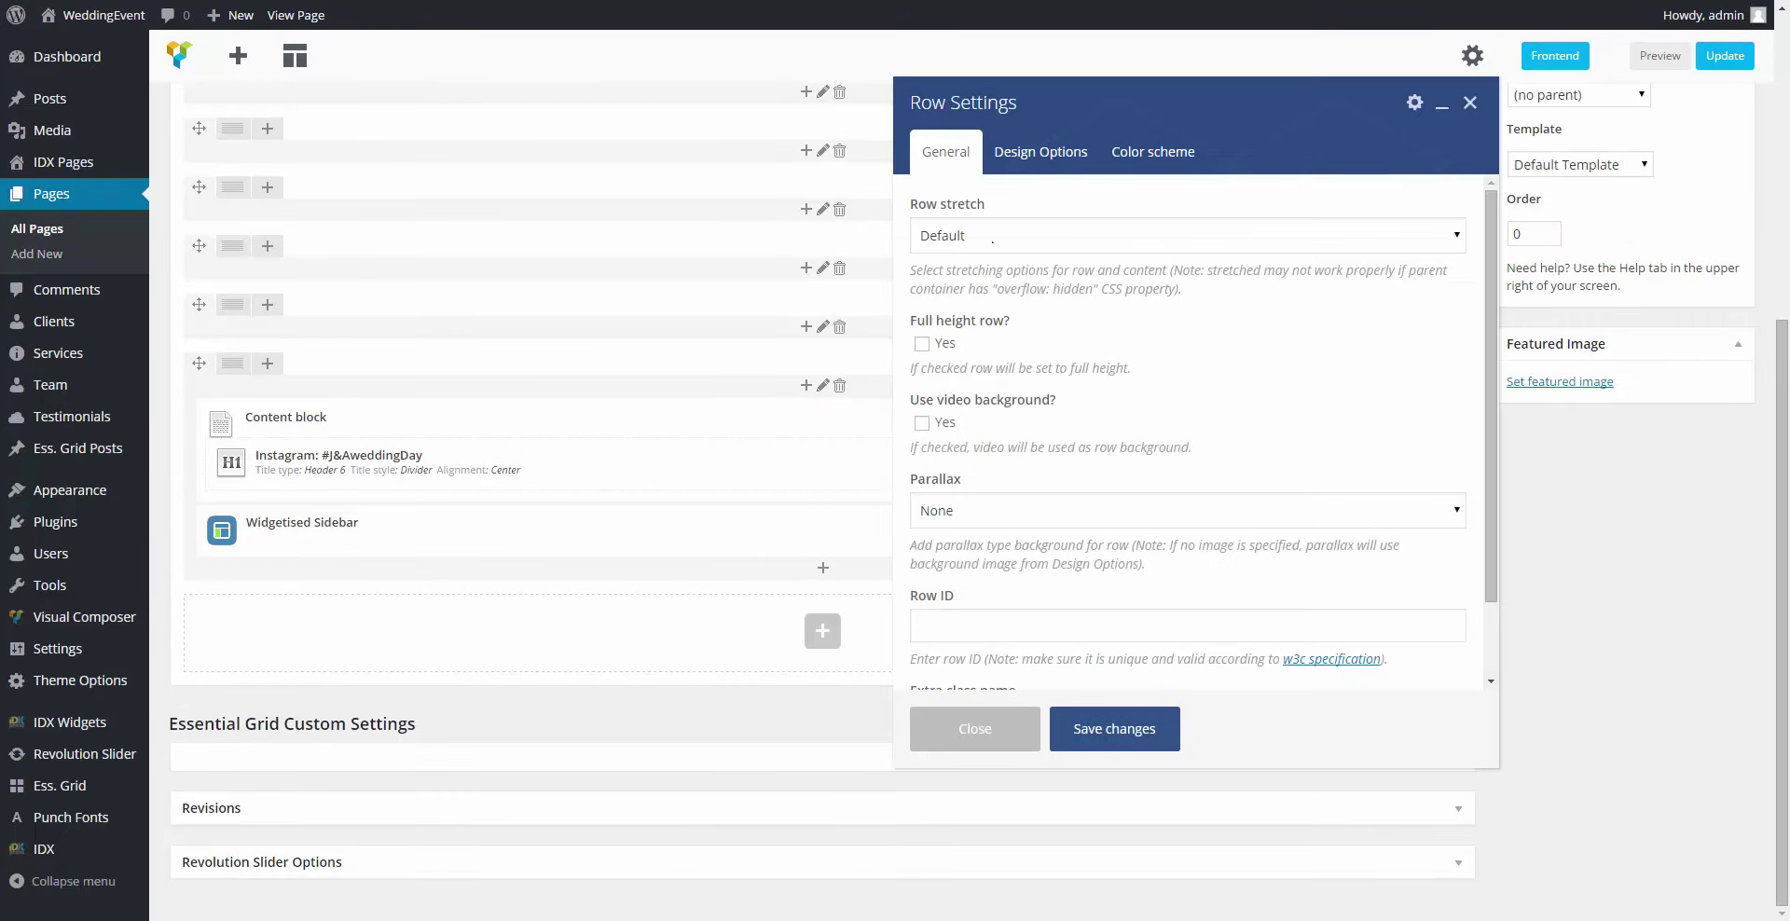
pyautogui.click(992, 239)
pyautogui.click(991, 317)
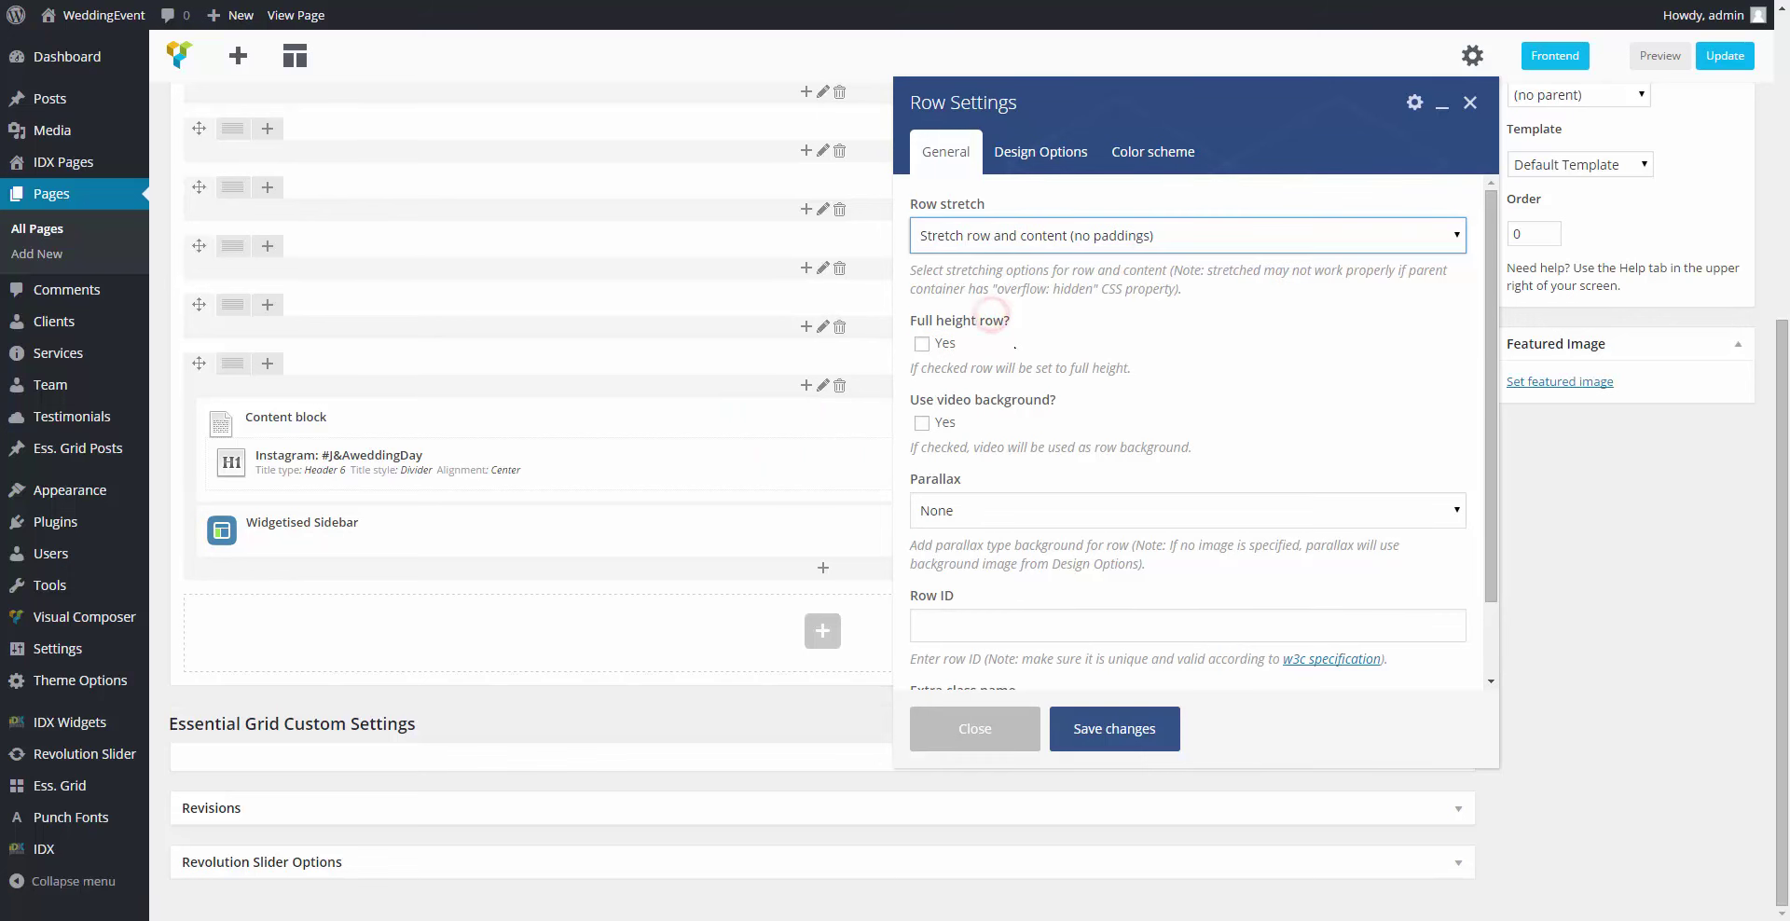
pyautogui.scroll(-1, 1188, 428)
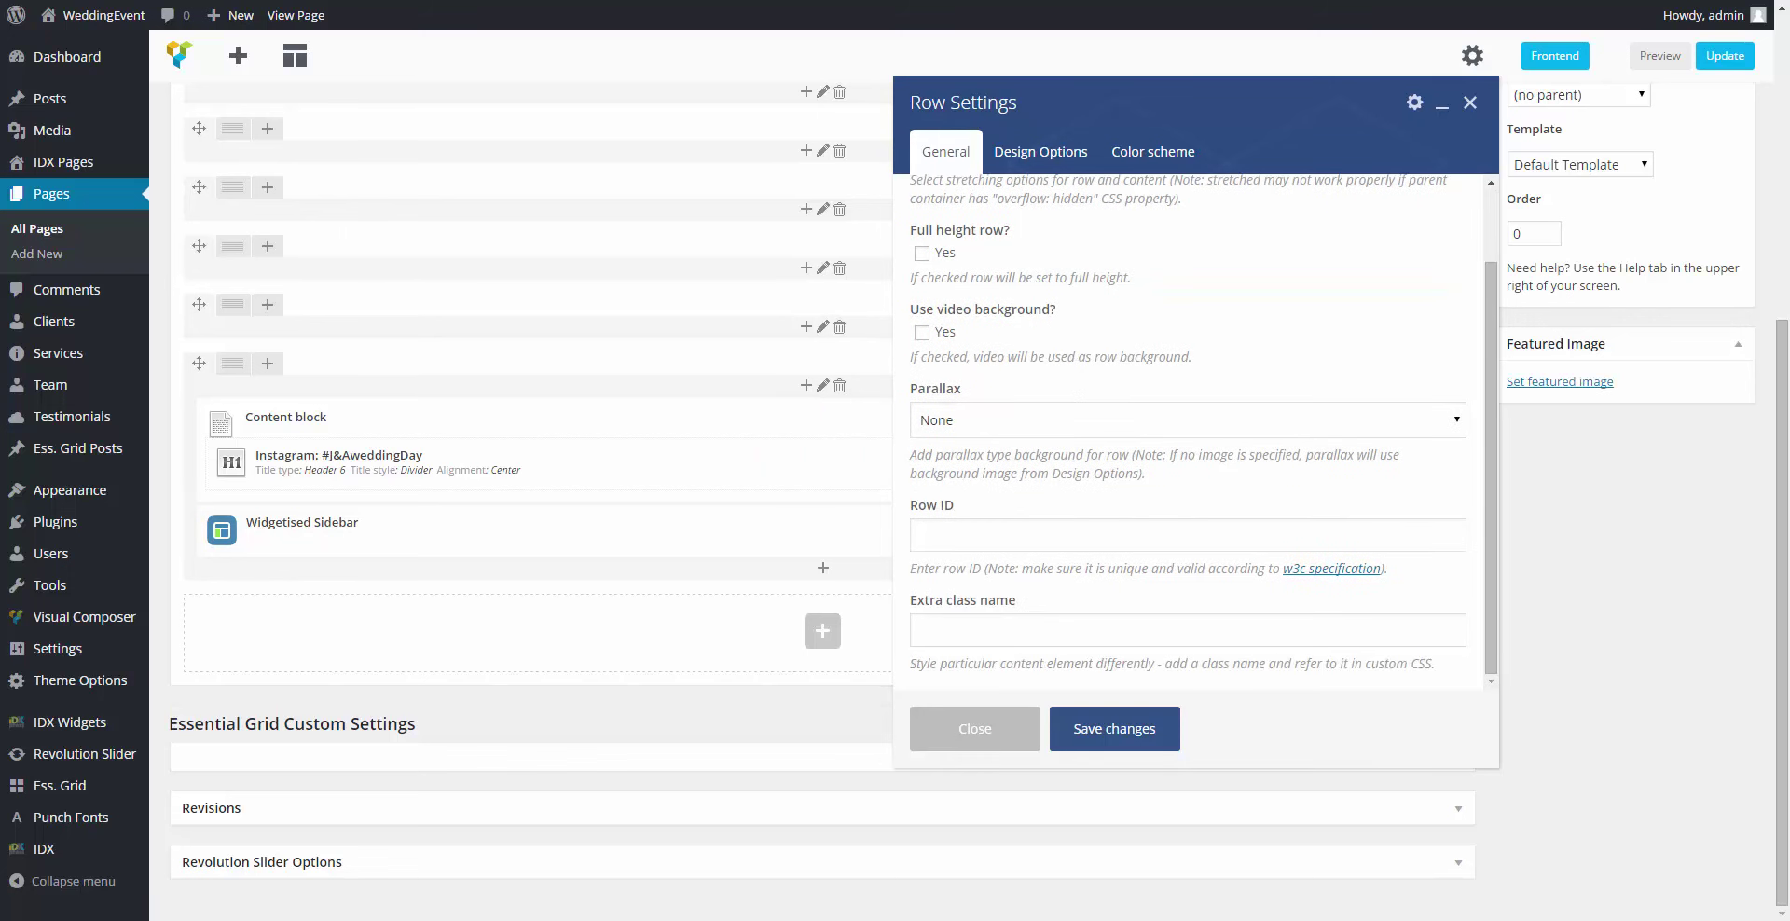
pyautogui.click(1034, 167)
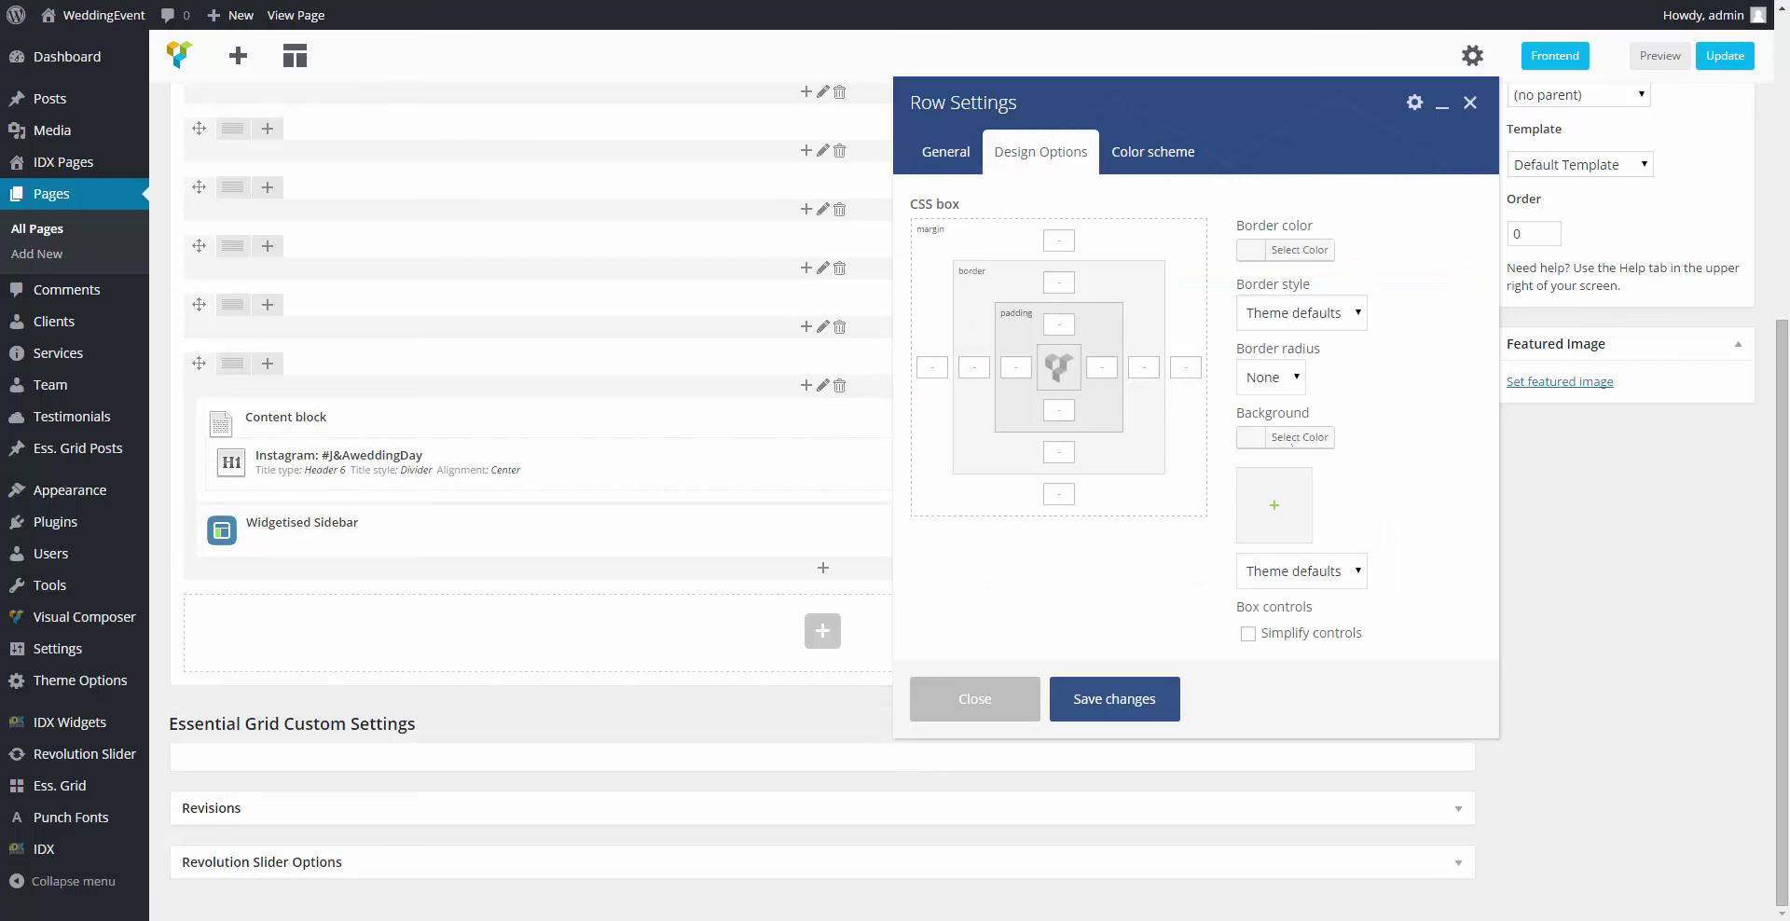
pyautogui.click(1292, 438)
pyautogui.click(1153, 151)
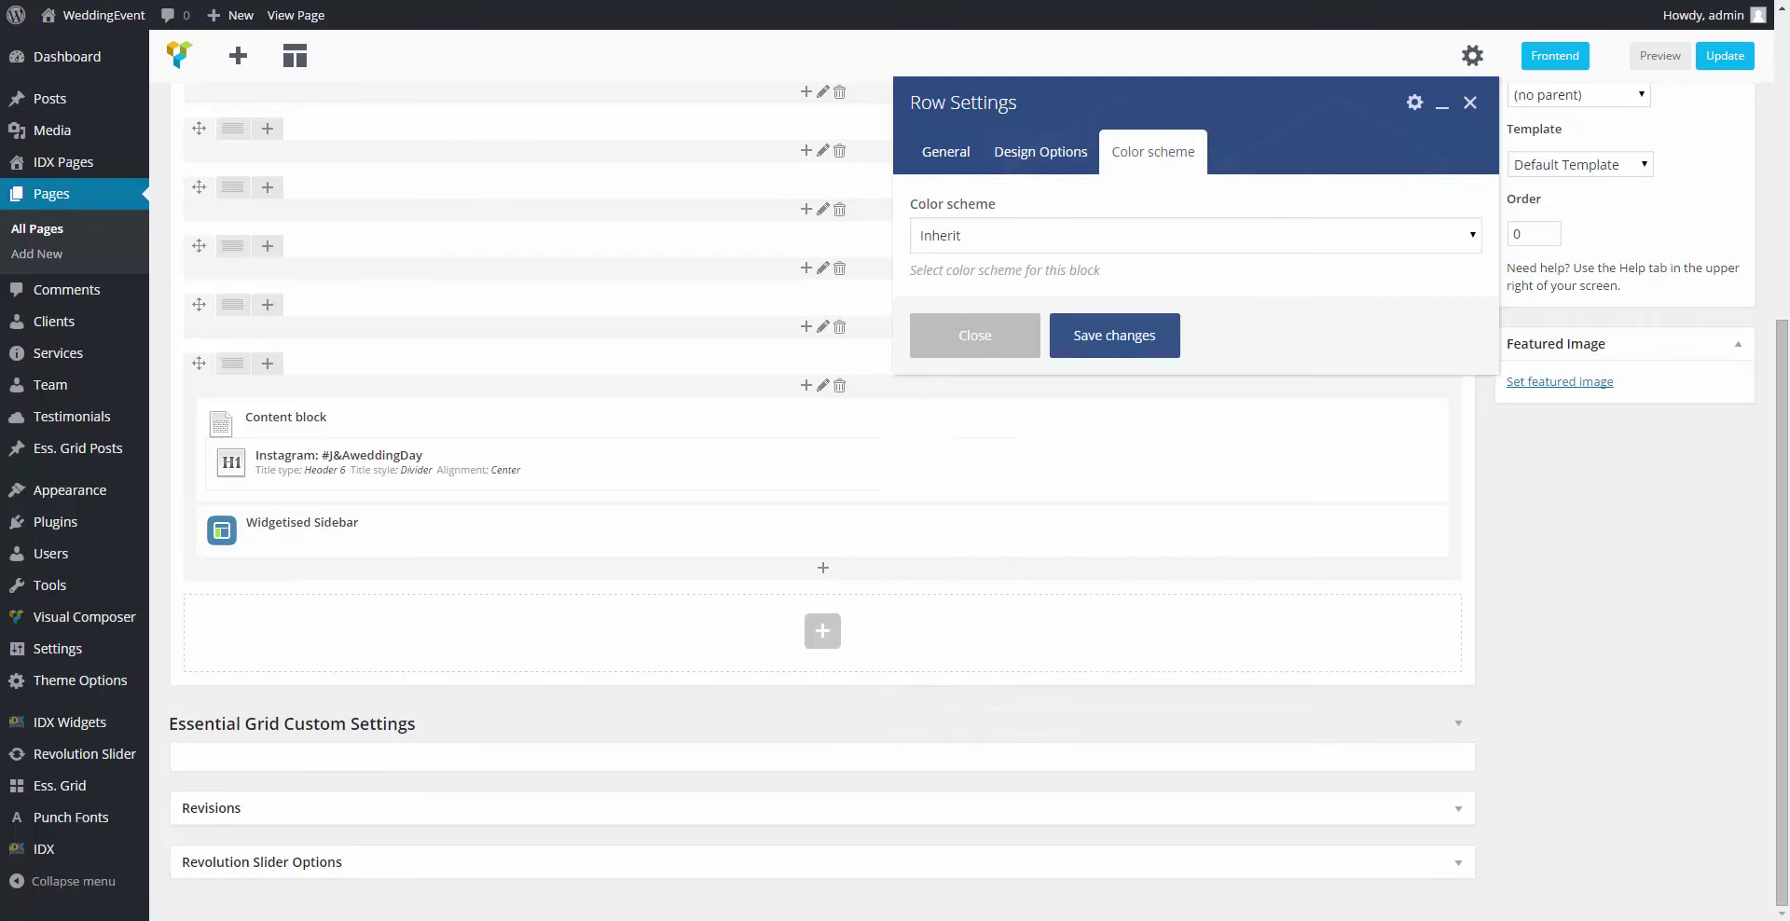
pyautogui.click(1125, 337)
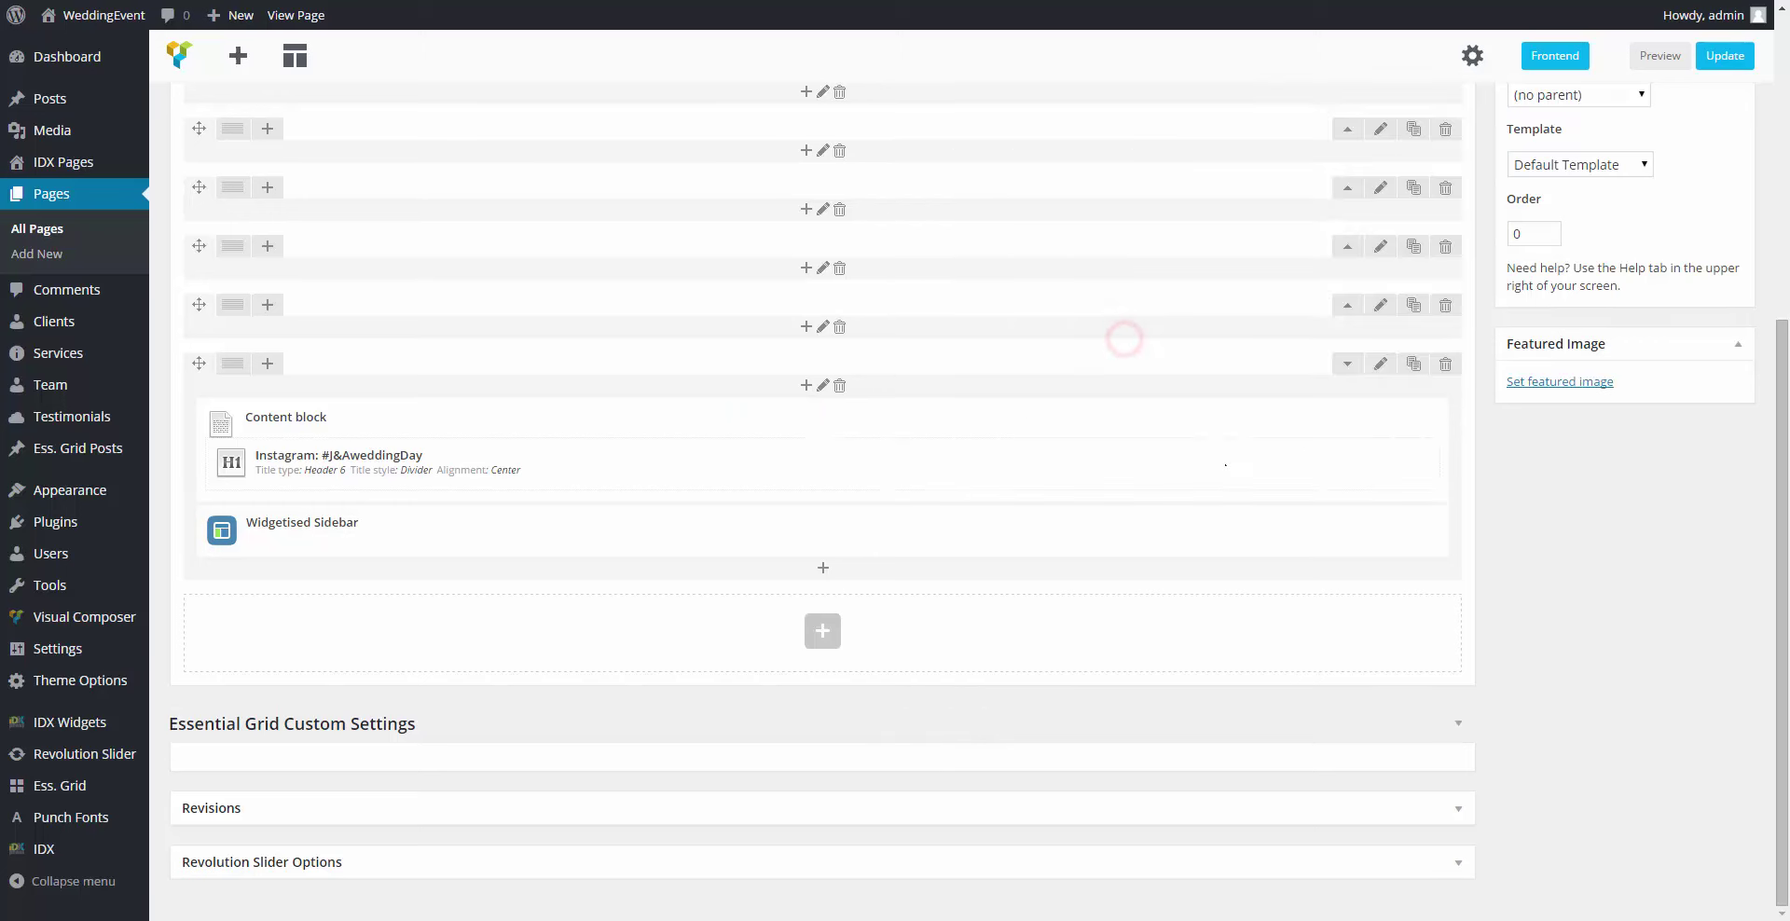
# Step: Collapse the Instagram row and the Visual Composer section, and expand the Post Options section
pyautogui.click(1342, 363)
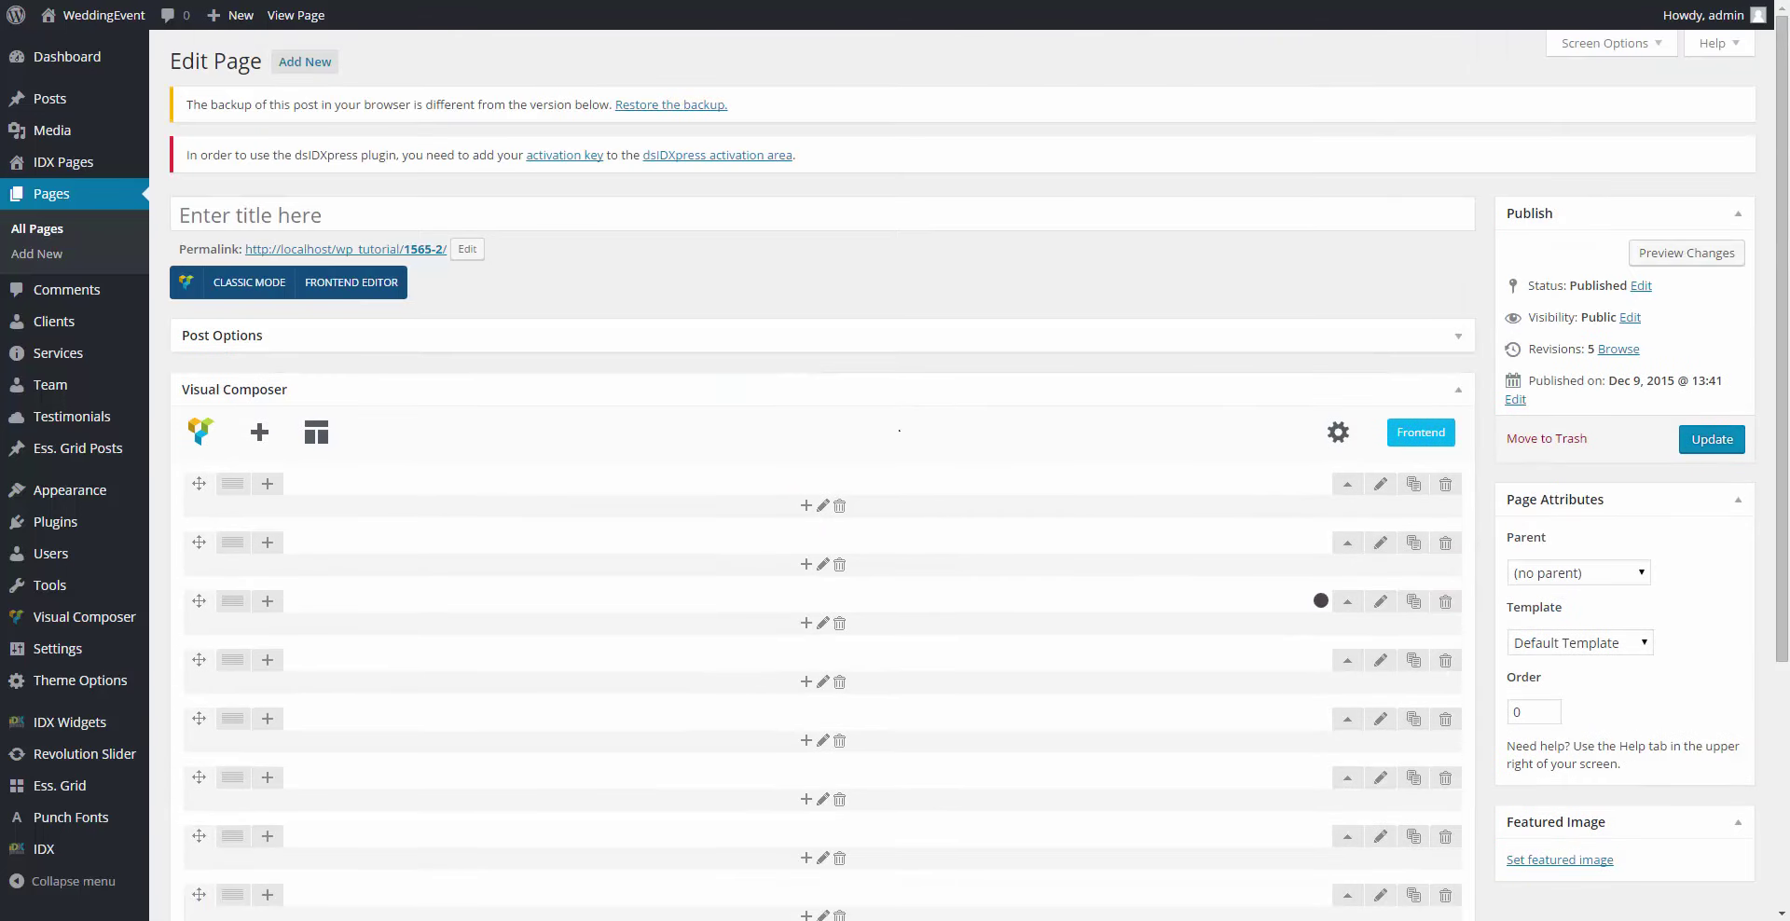
pyautogui.click(933, 394)
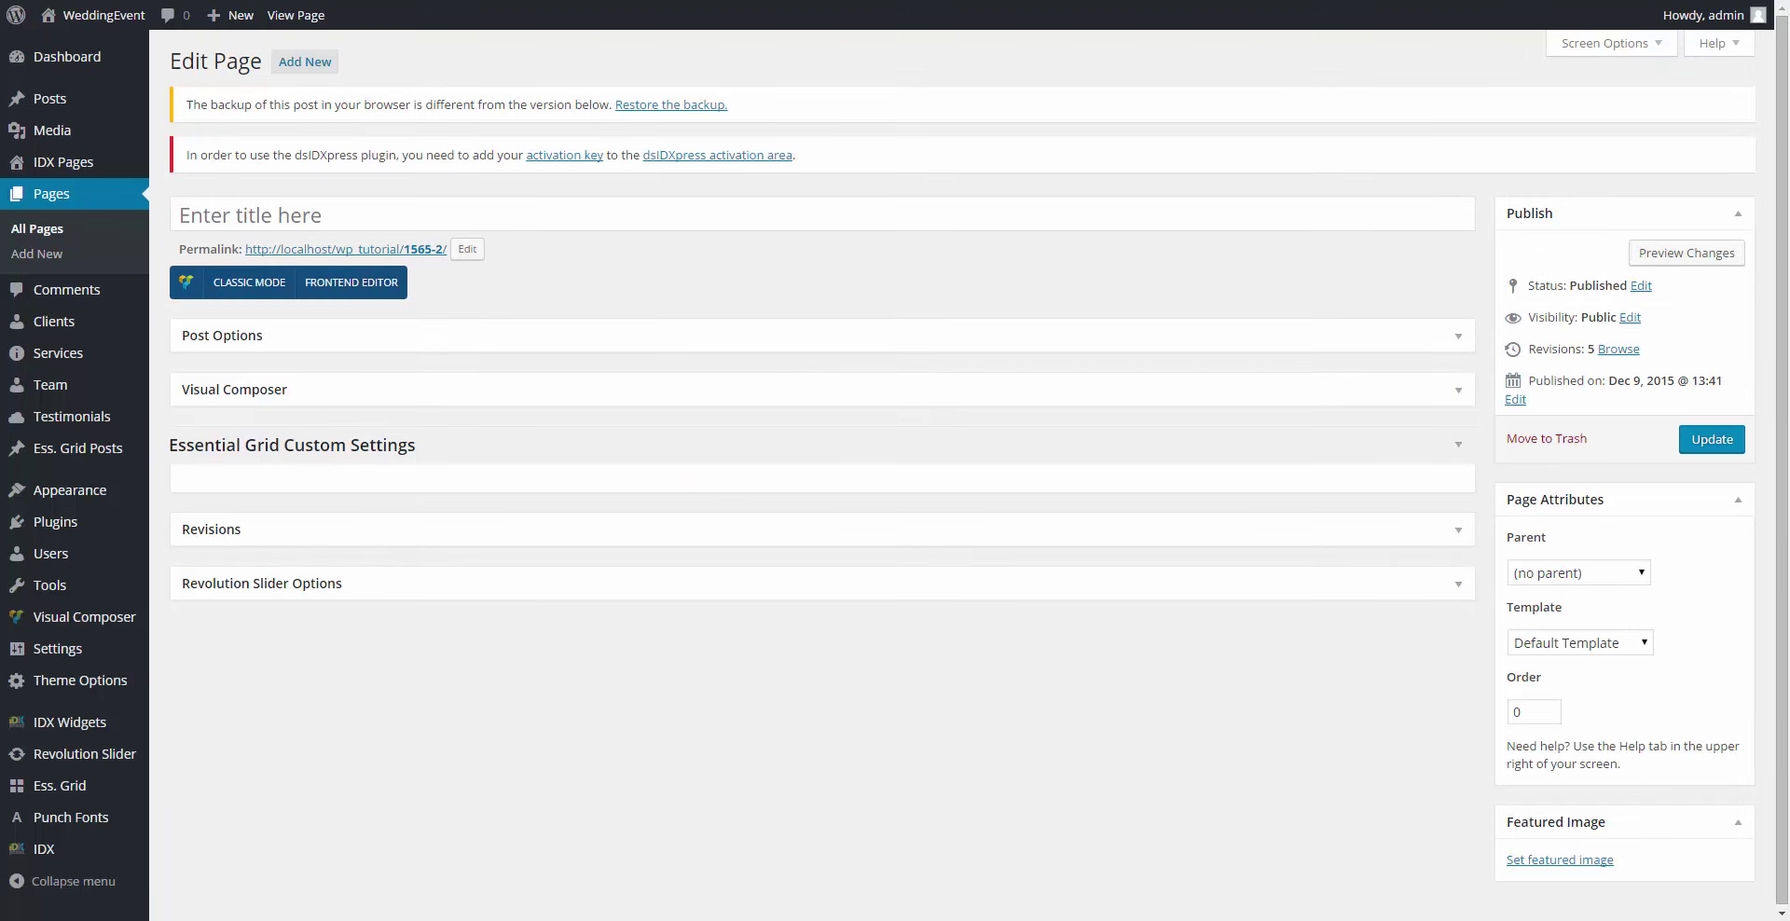
pyautogui.click(1457, 335)
# Step: Review the page's Body style and Header customization options from beginning to end
pyautogui.scroll(-2, 899, 505)
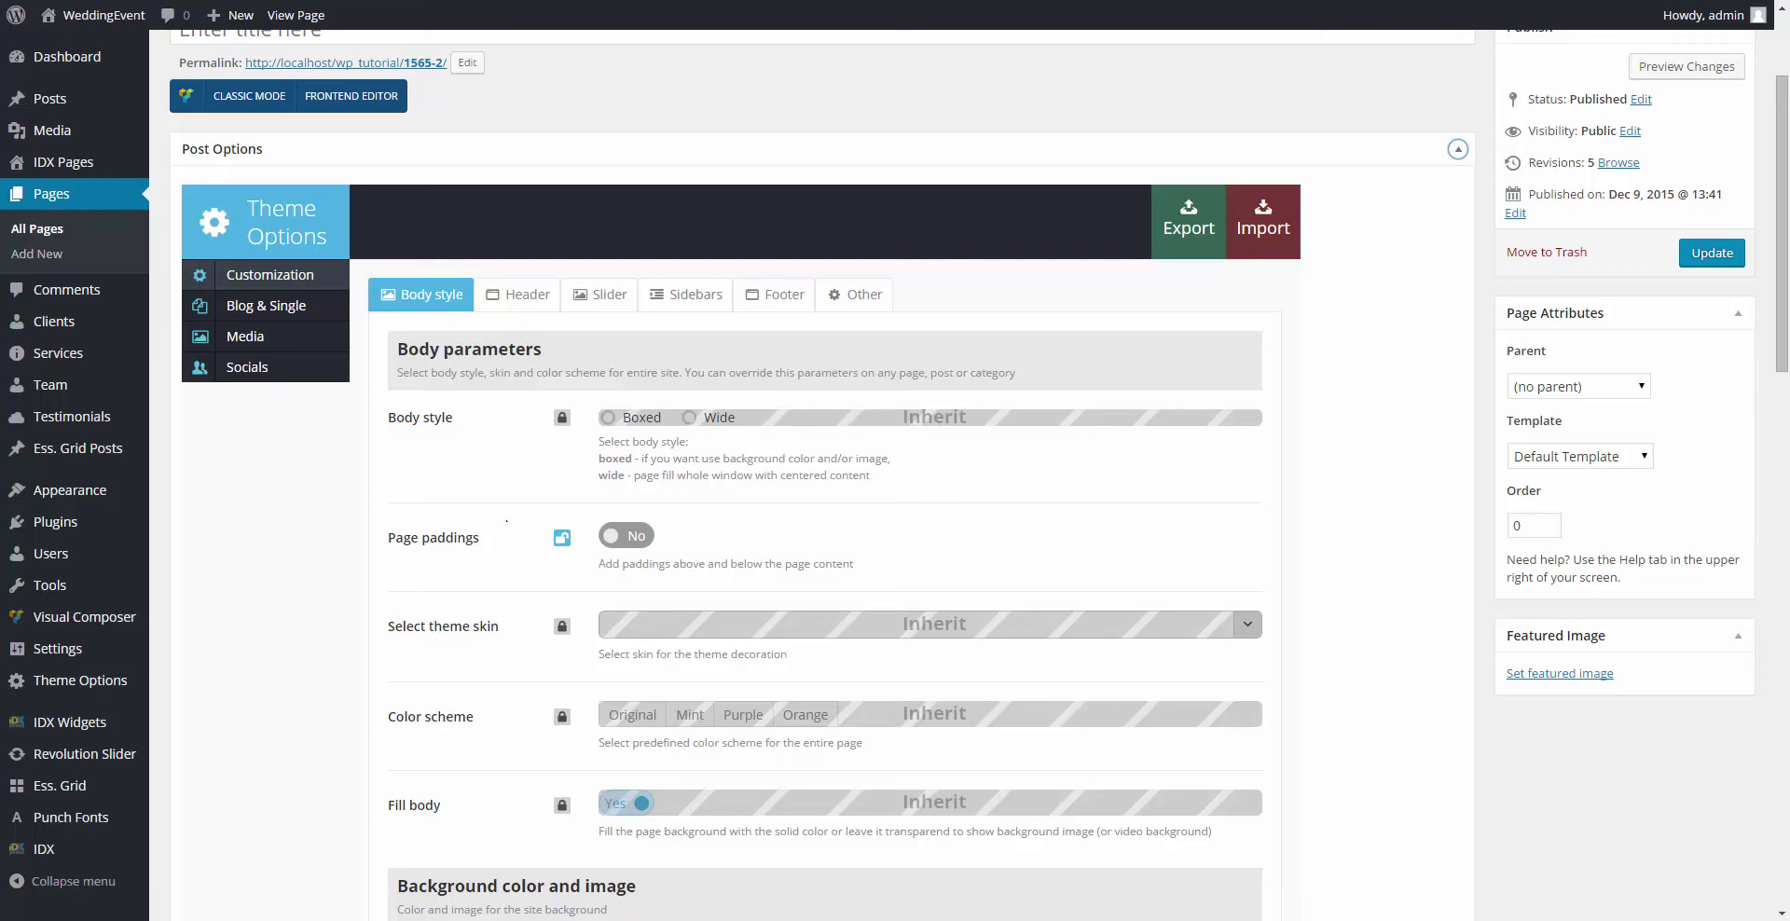
pyautogui.scroll(-5, 979, 473)
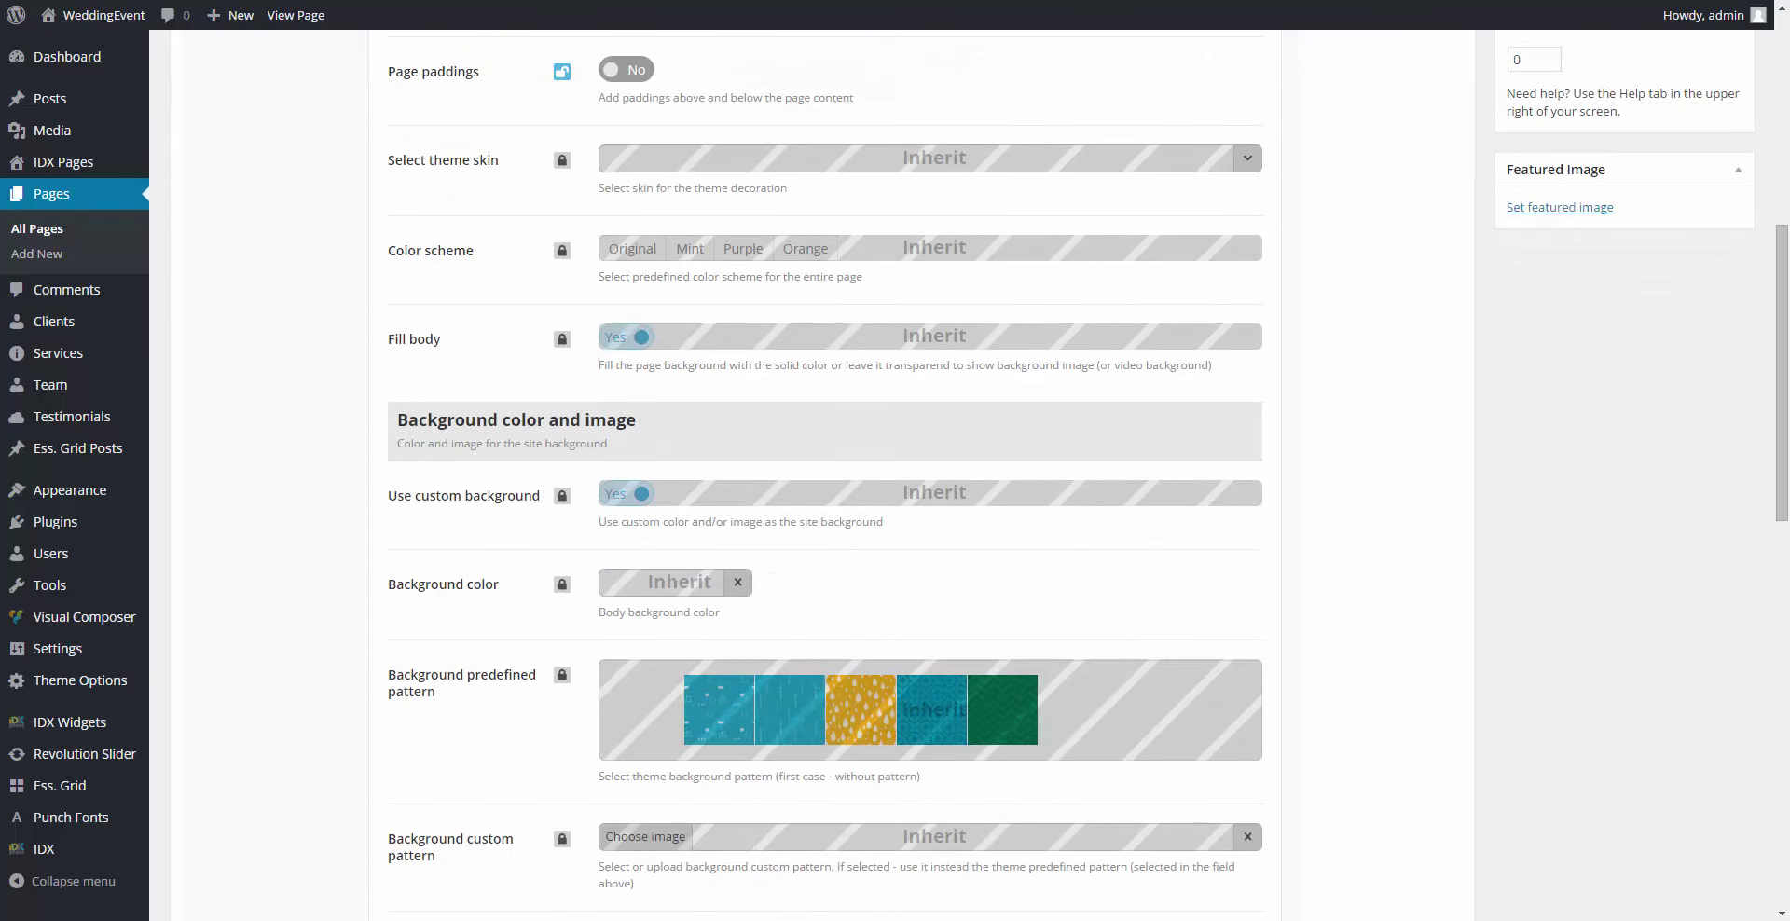
pyautogui.scroll(-11, 795, 431)
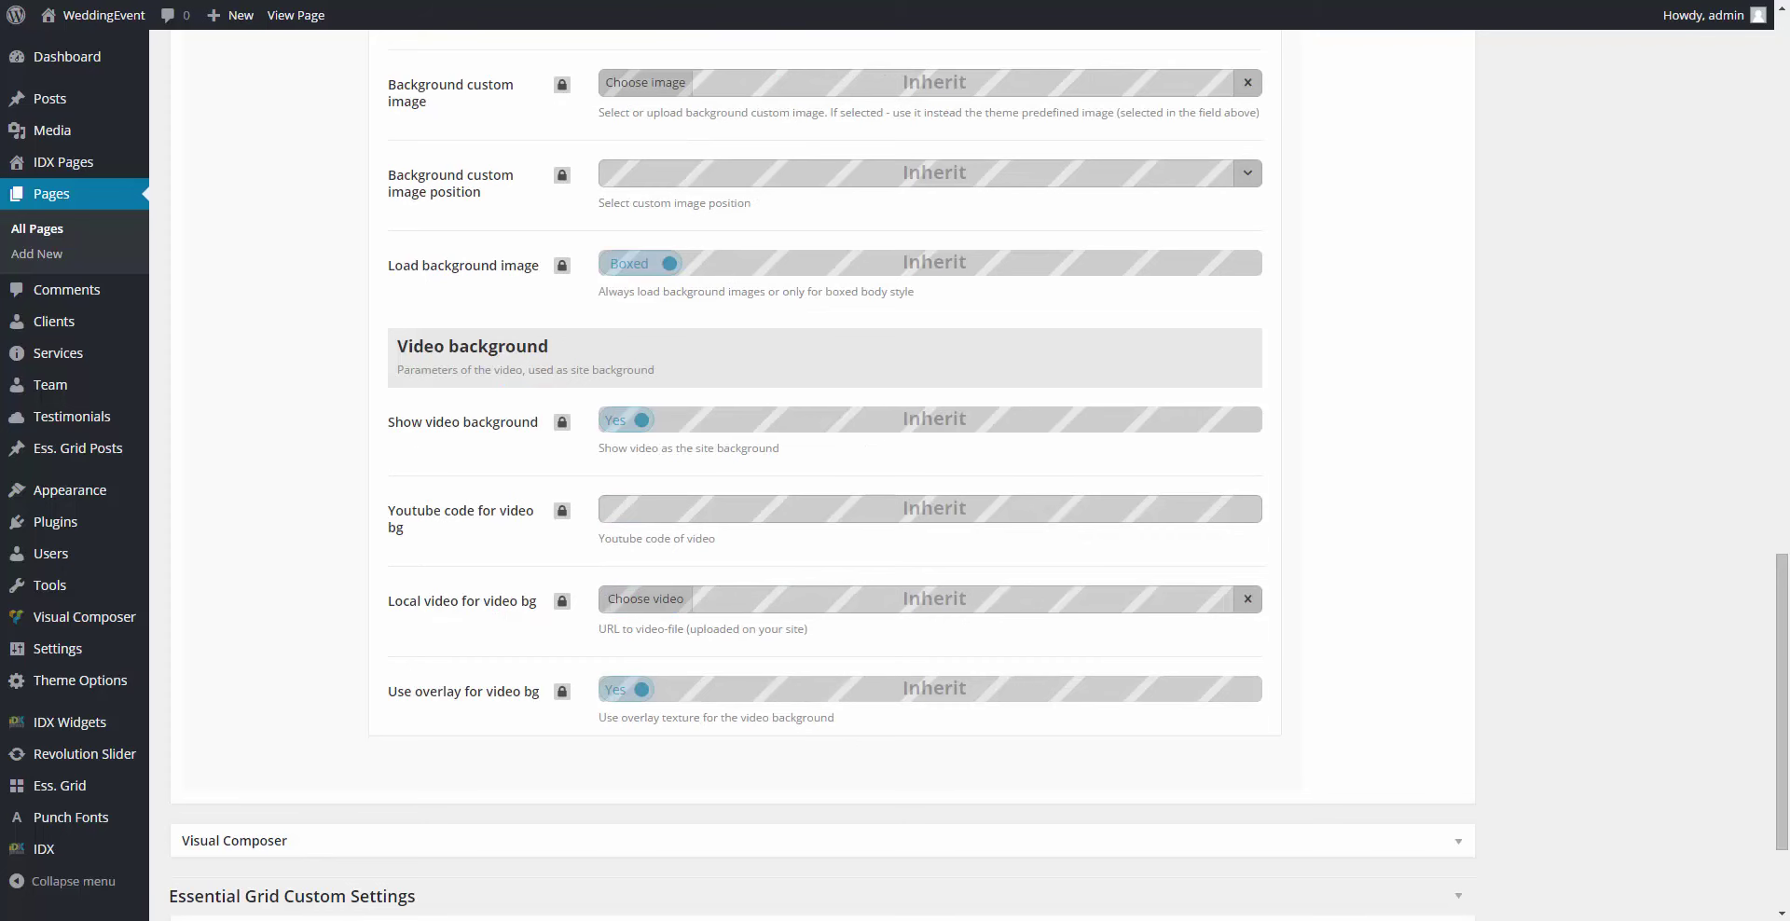
pyautogui.scroll(18, 801, 466)
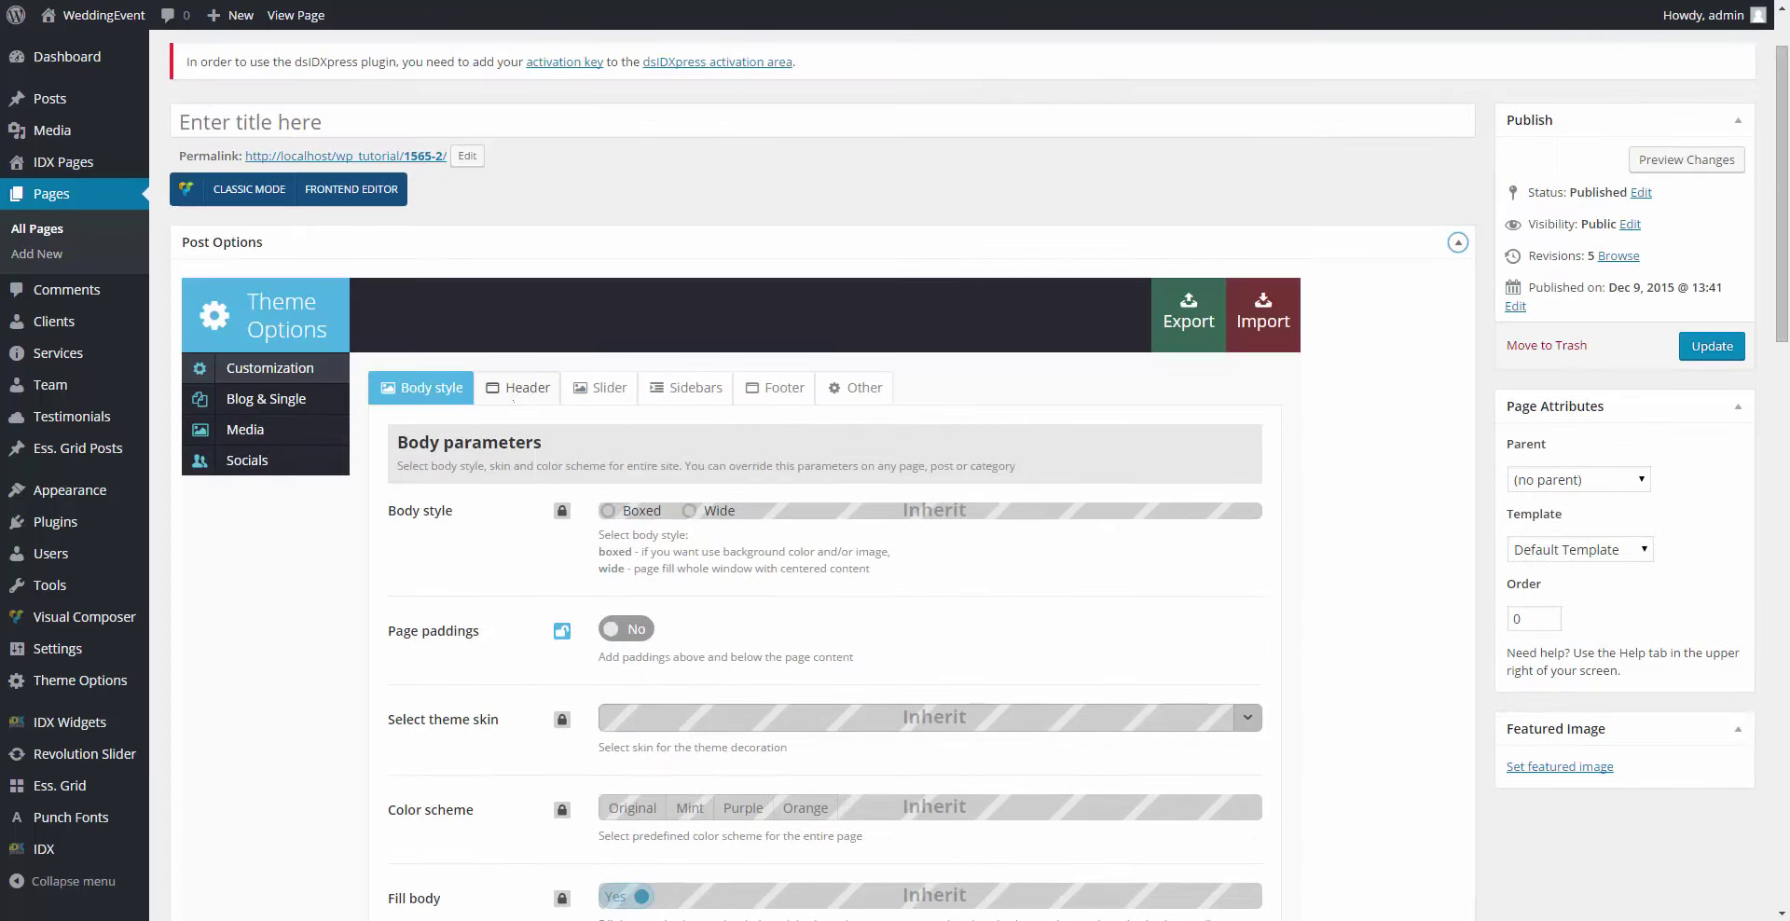
pyautogui.click(512, 390)
pyautogui.scroll(-4, 750, 546)
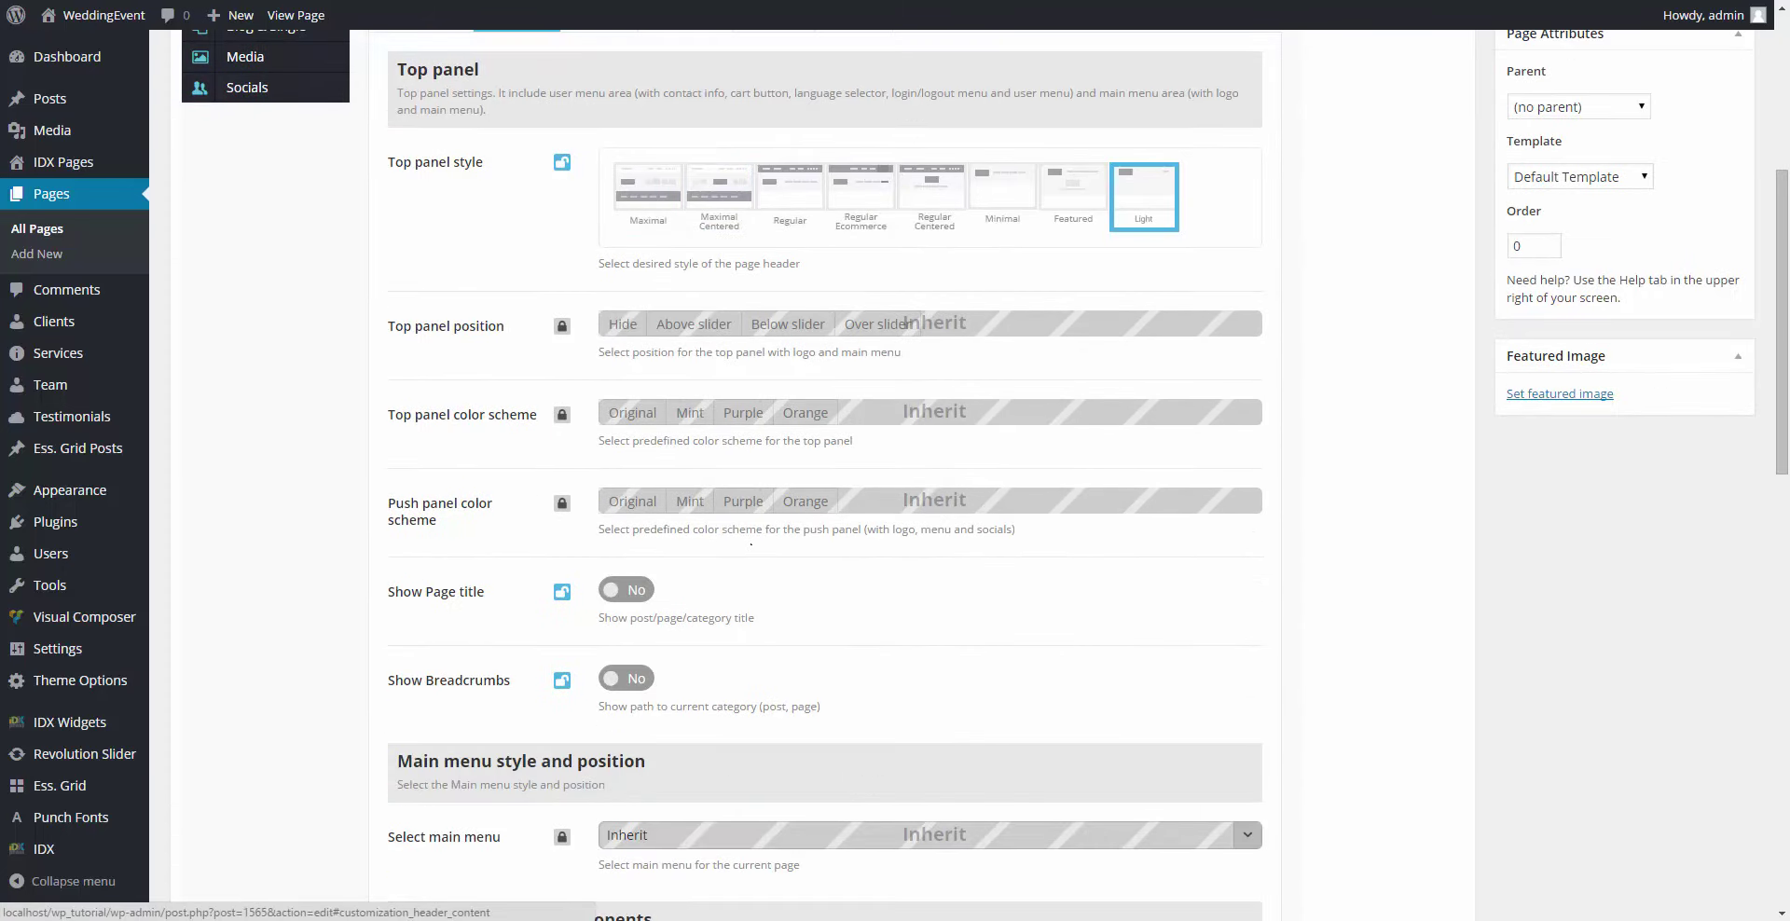
pyautogui.scroll(-7, 750, 546)
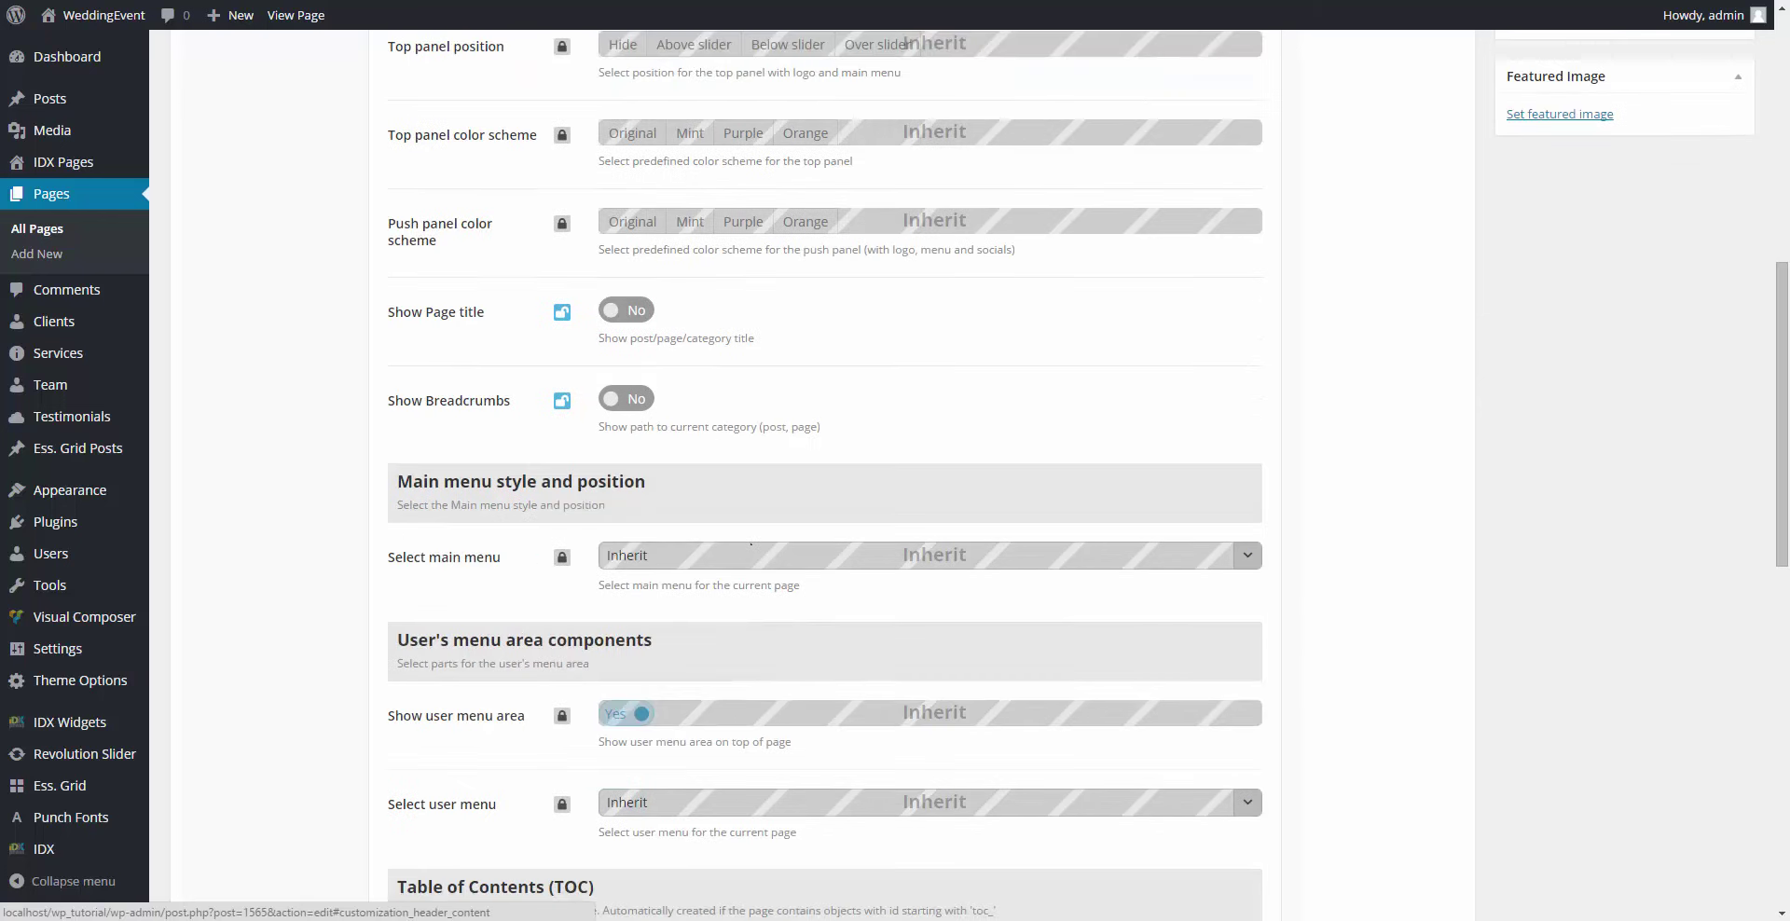
pyautogui.scroll(-6, 825, 466)
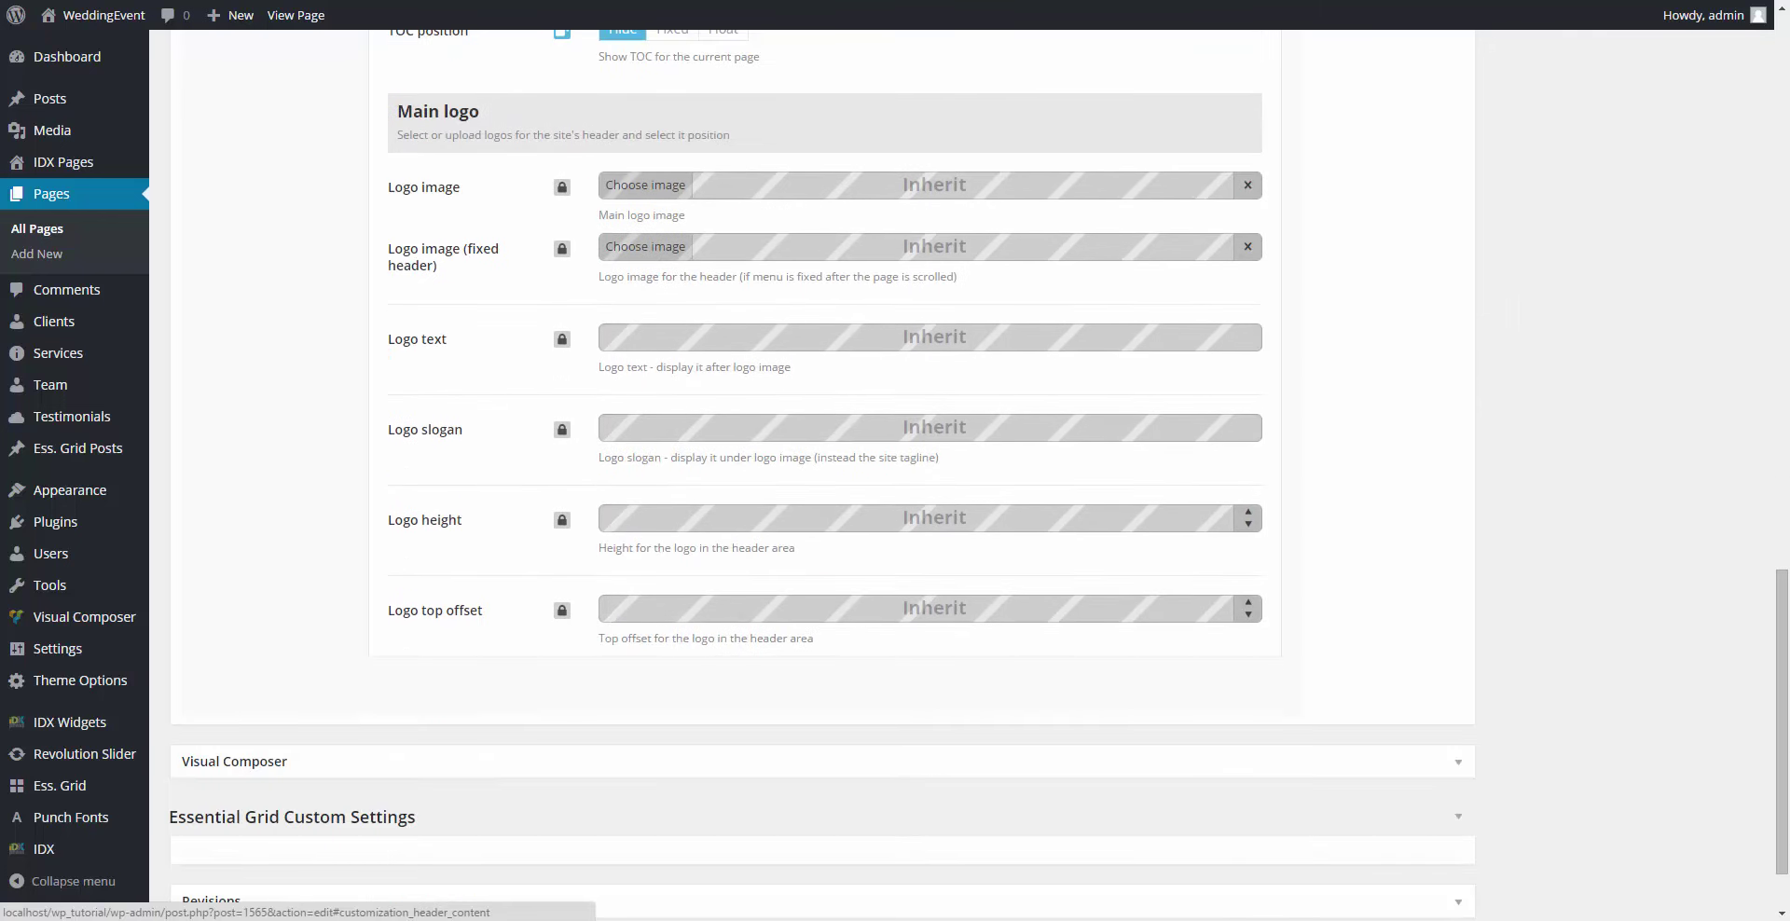
pyautogui.scroll(16, 752, 538)
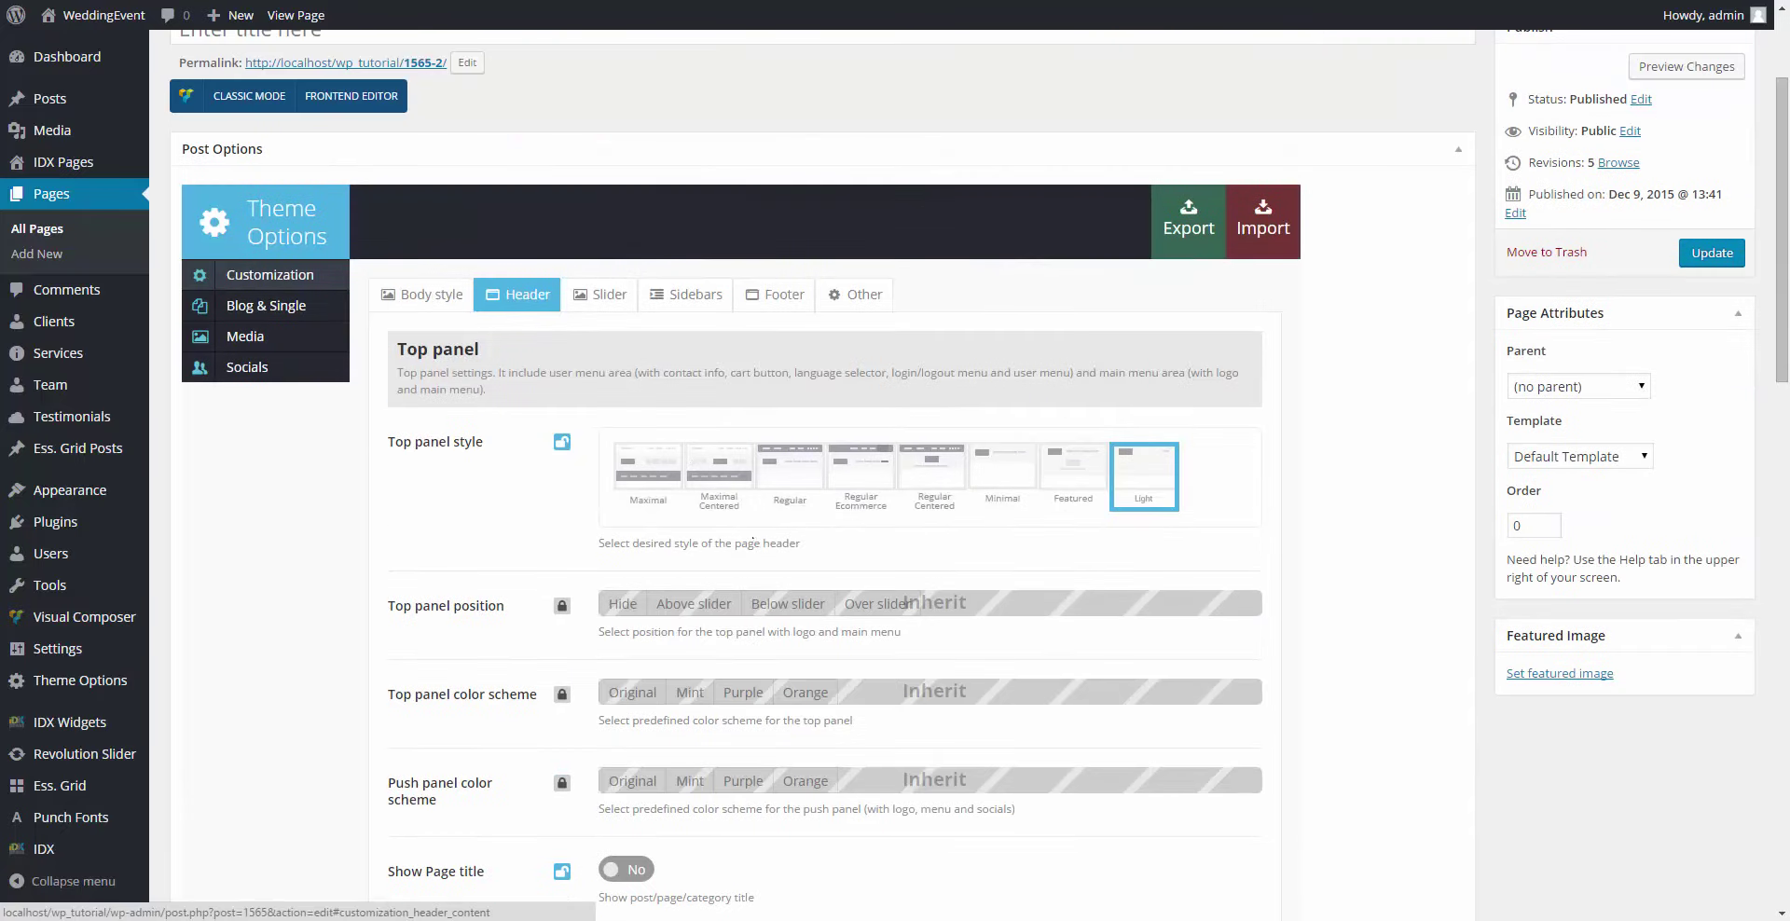
# Step: Review the page's Slider, Sidebars, Footer and Other customization options
pyautogui.click(608, 292)
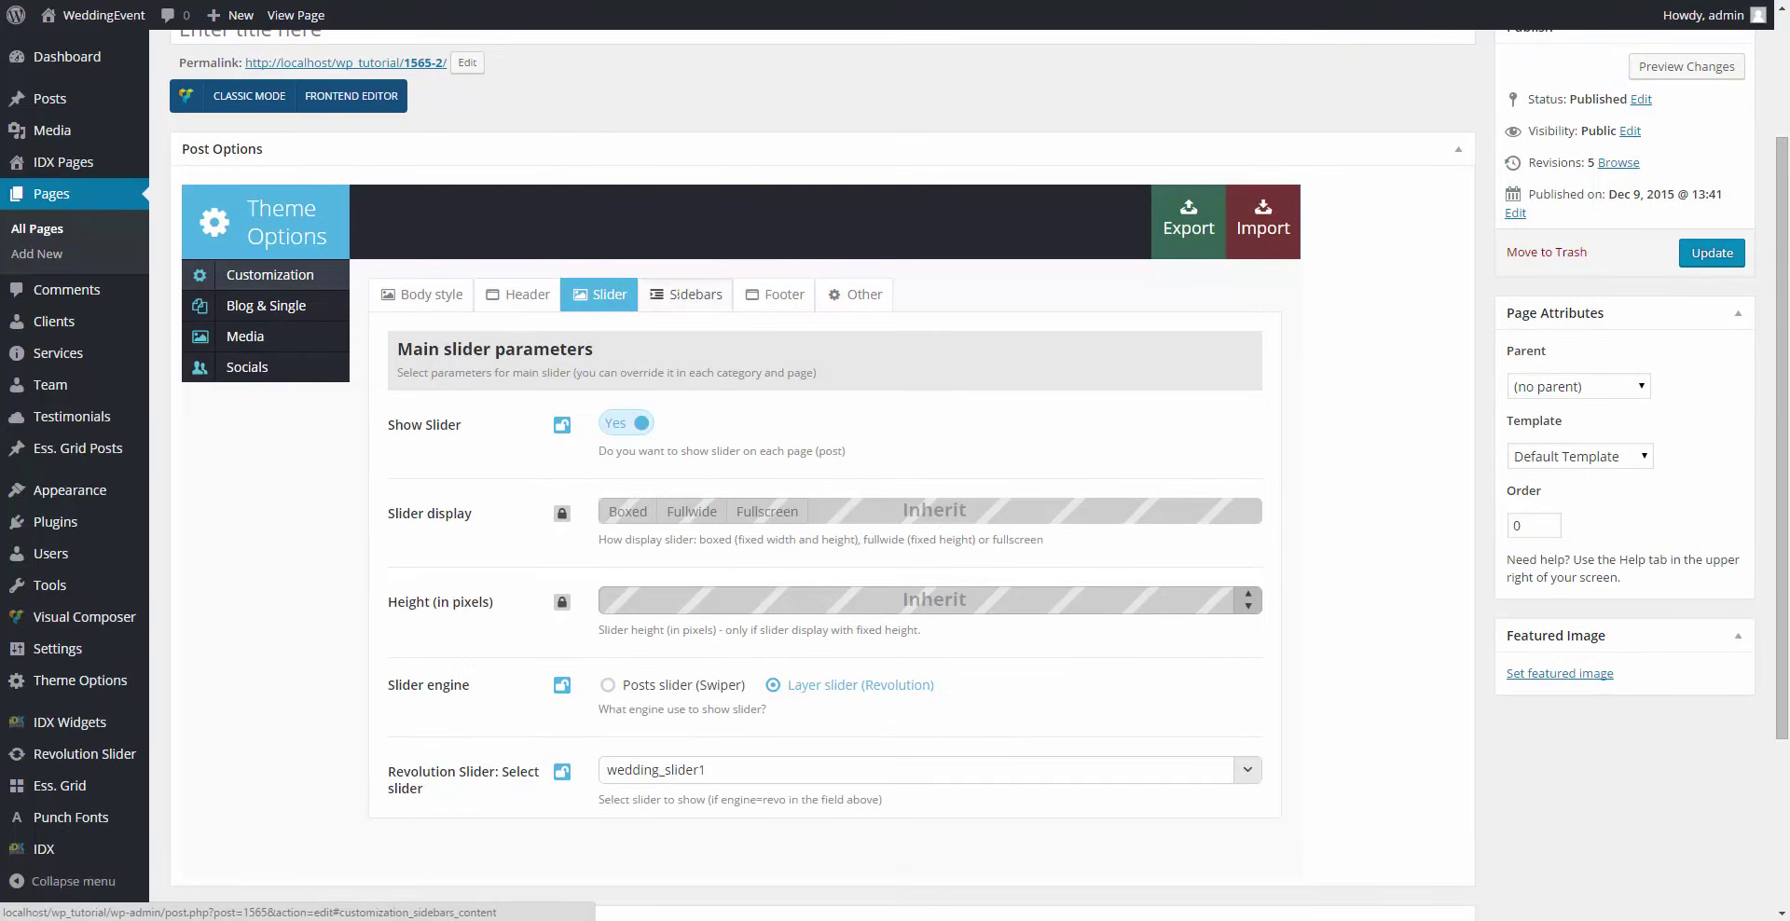
pyautogui.click(678, 293)
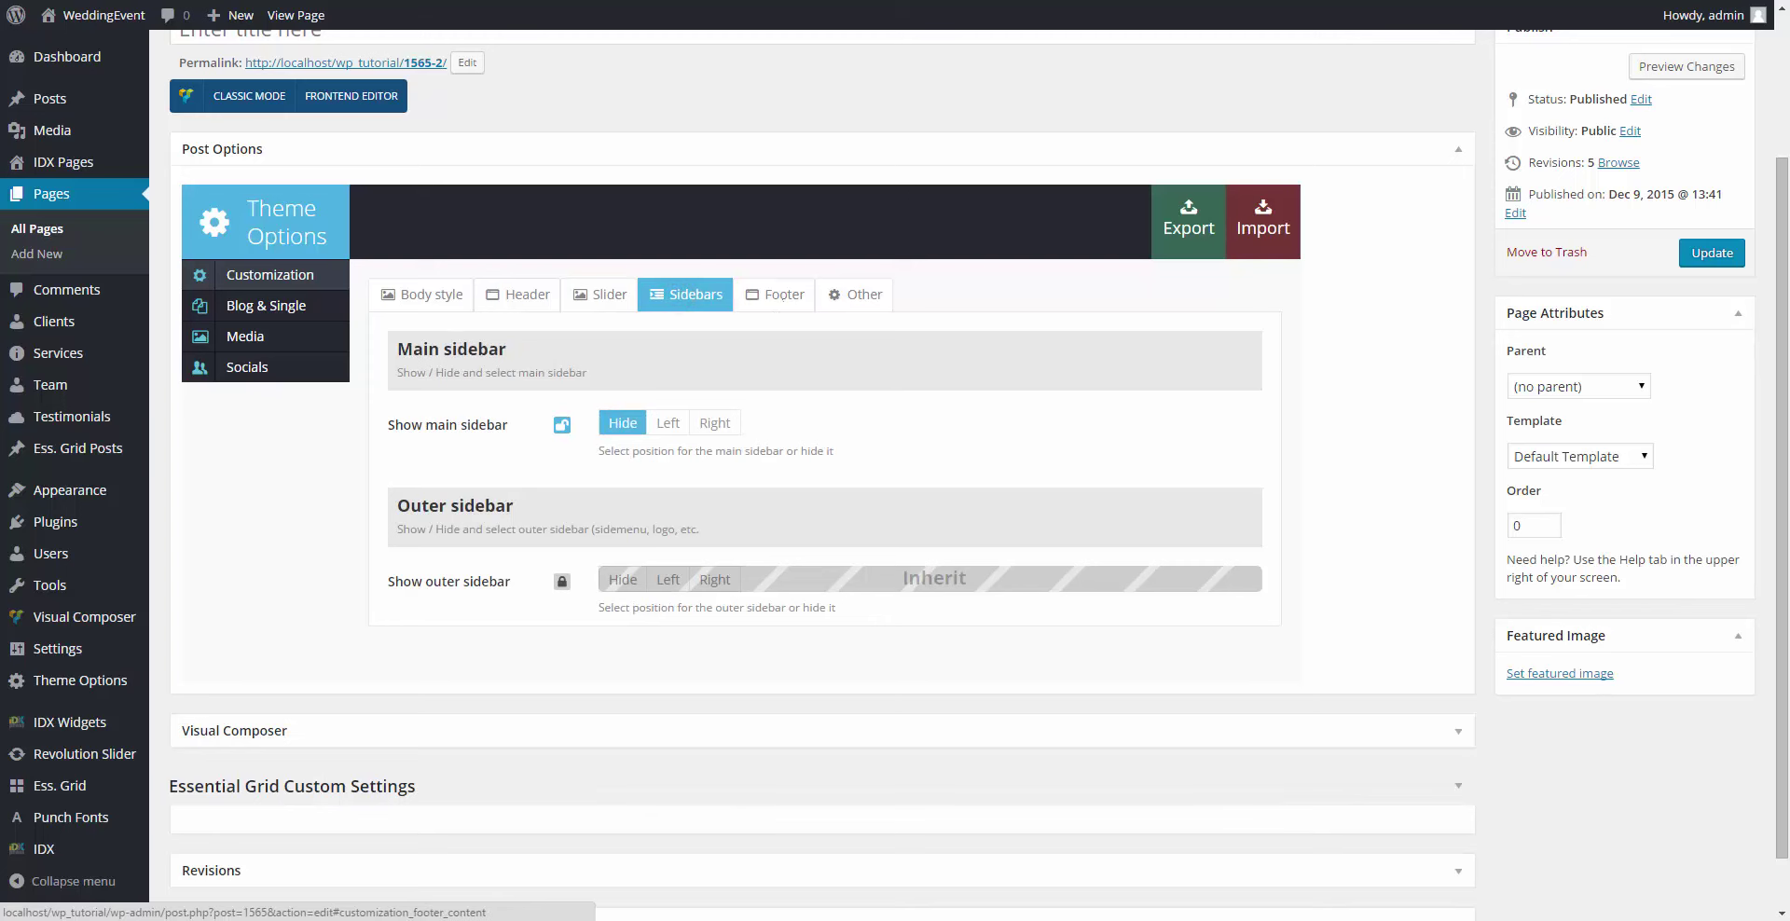
pyautogui.click(782, 294)
pyautogui.scroll(-7, 754, 381)
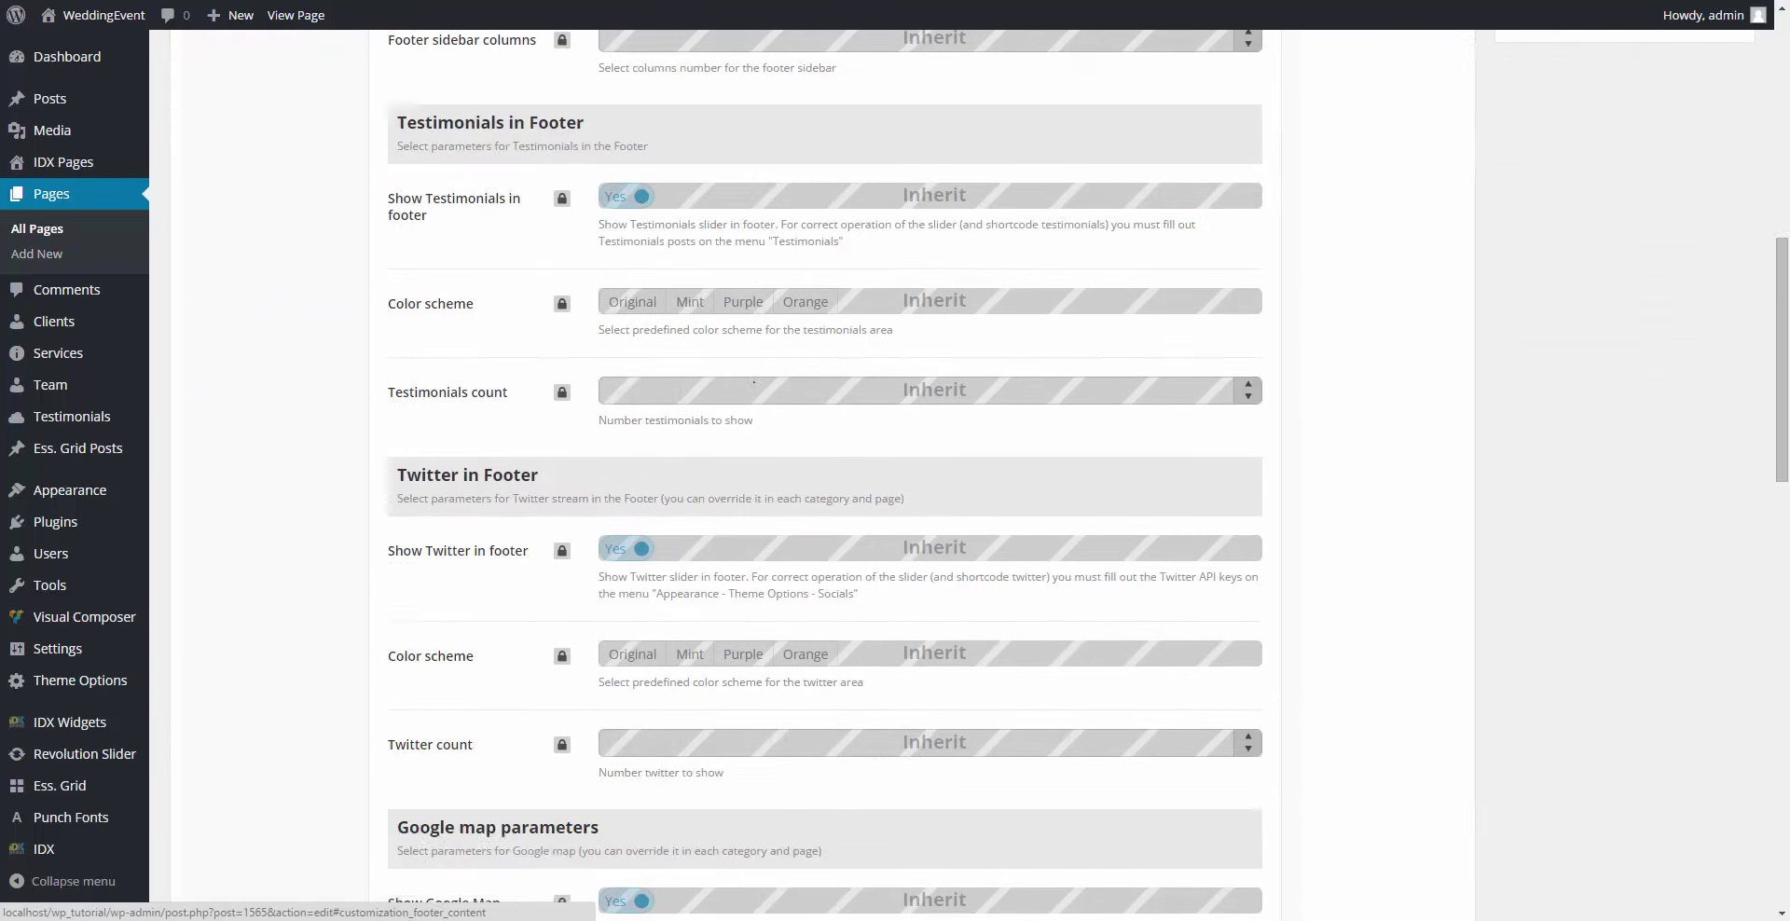
pyautogui.scroll(-14, 753, 382)
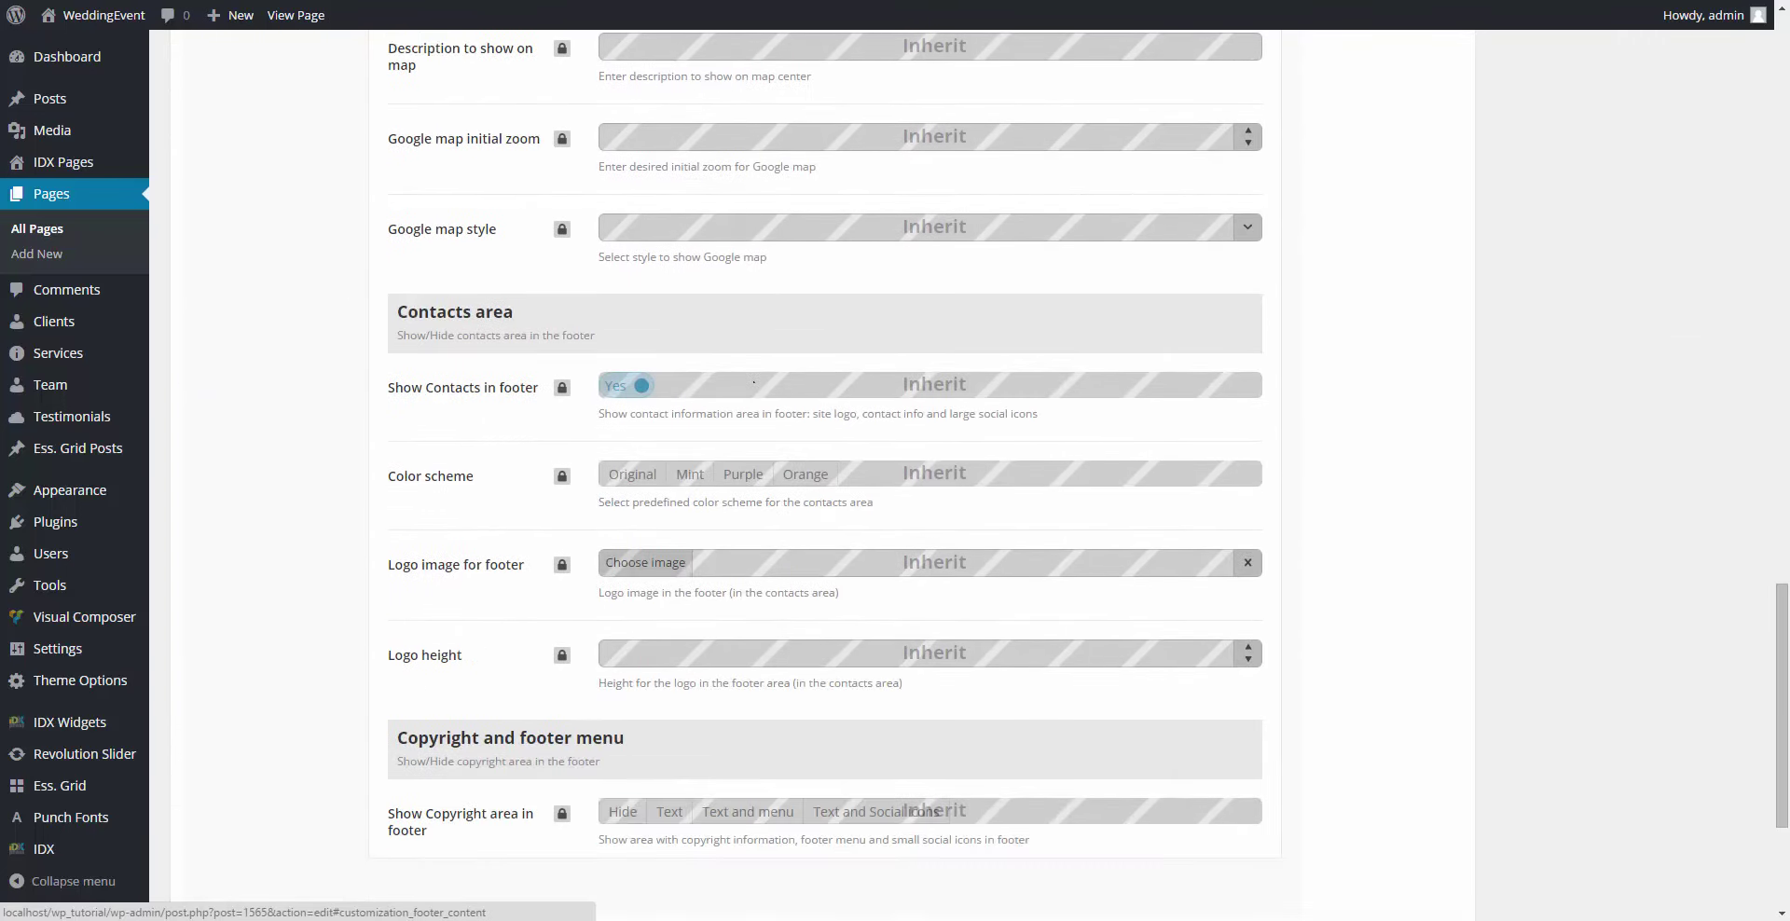
pyautogui.scroll(20, 753, 381)
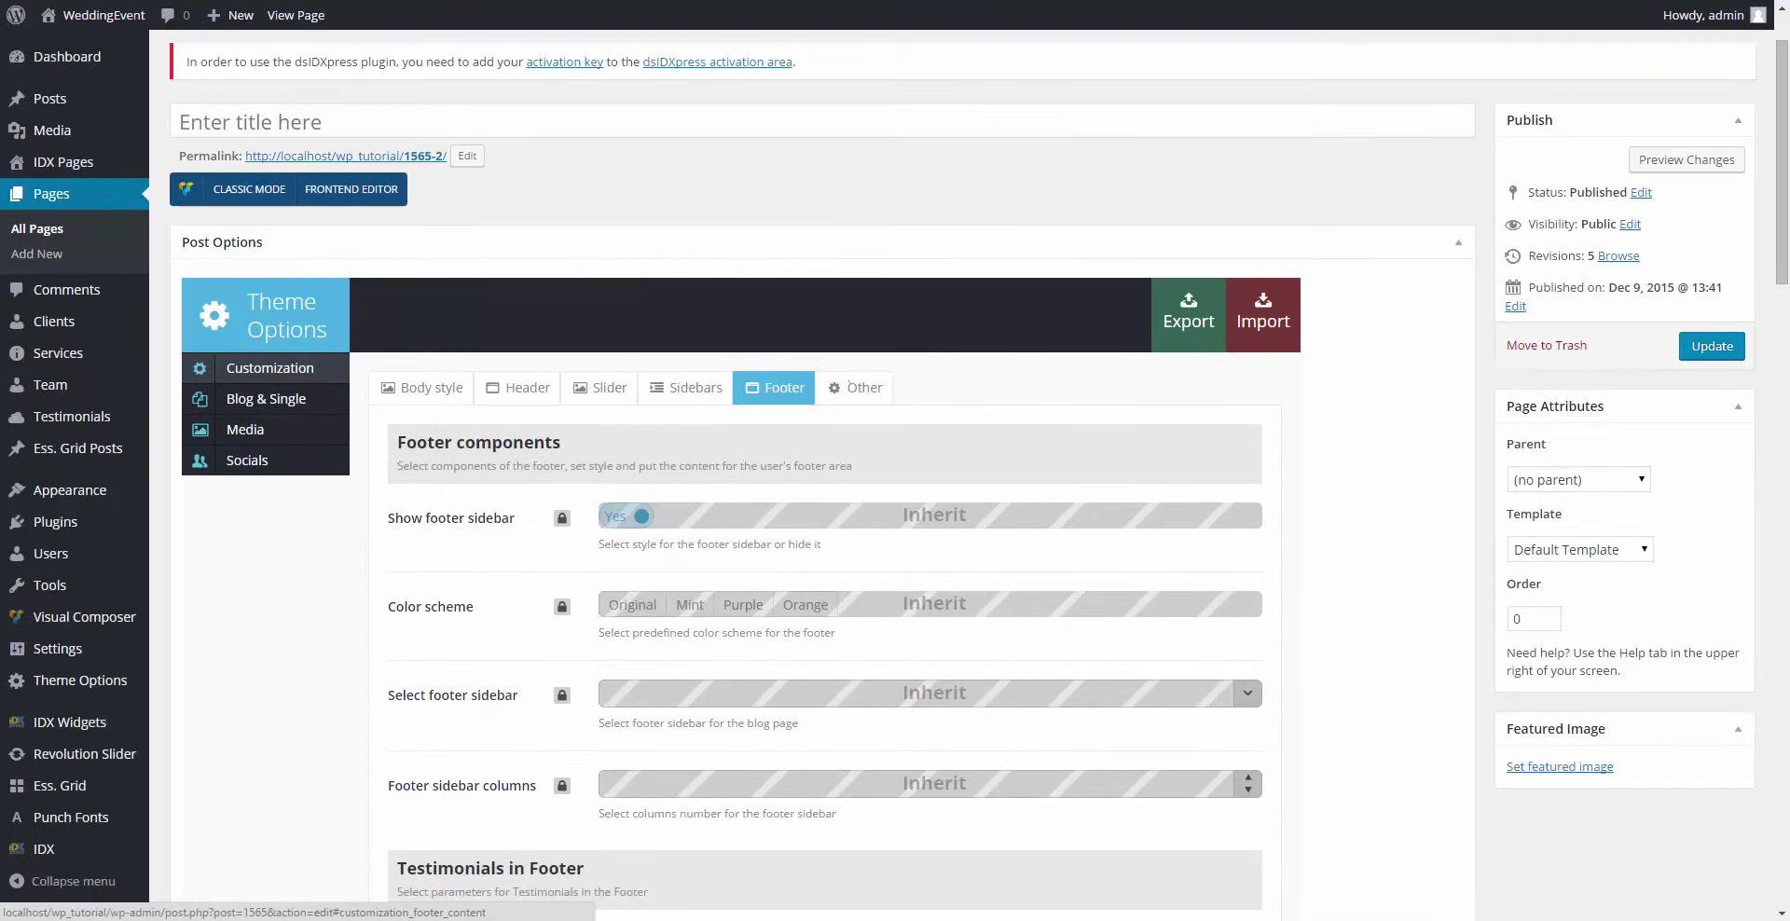
pyautogui.click(848, 381)
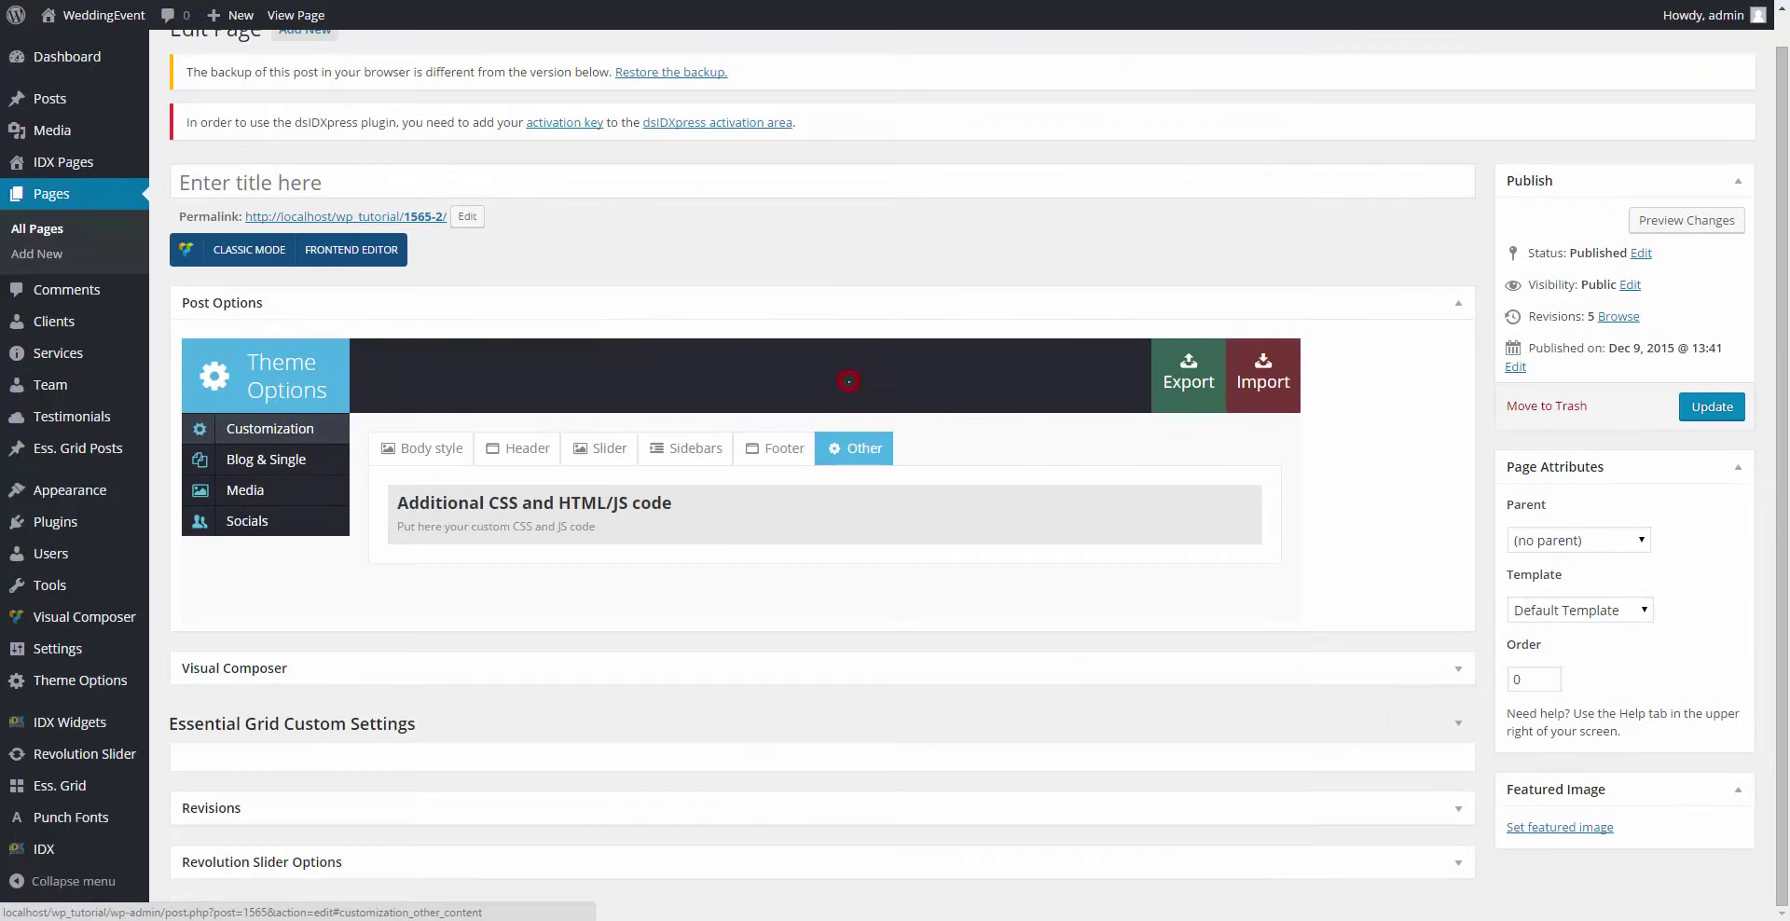
# Step: Review the page's Blog & Single, Media and Socials theme options
pyautogui.click(273, 458)
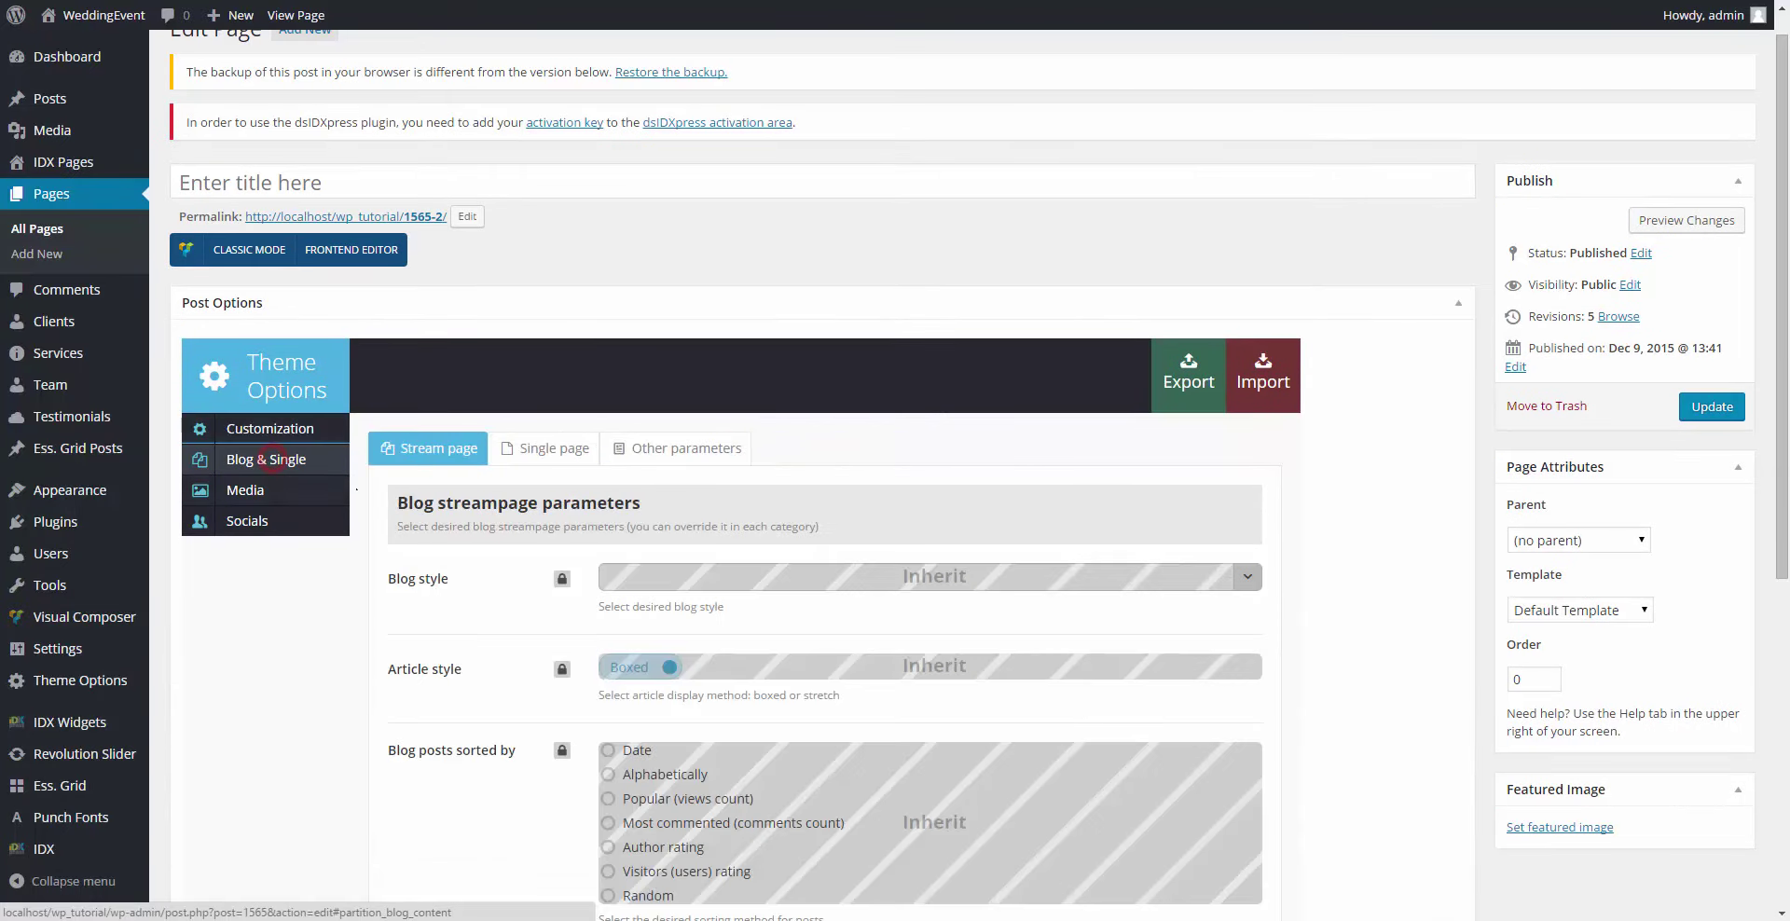
pyautogui.scroll(-4, 356, 489)
pyautogui.click(549, 75)
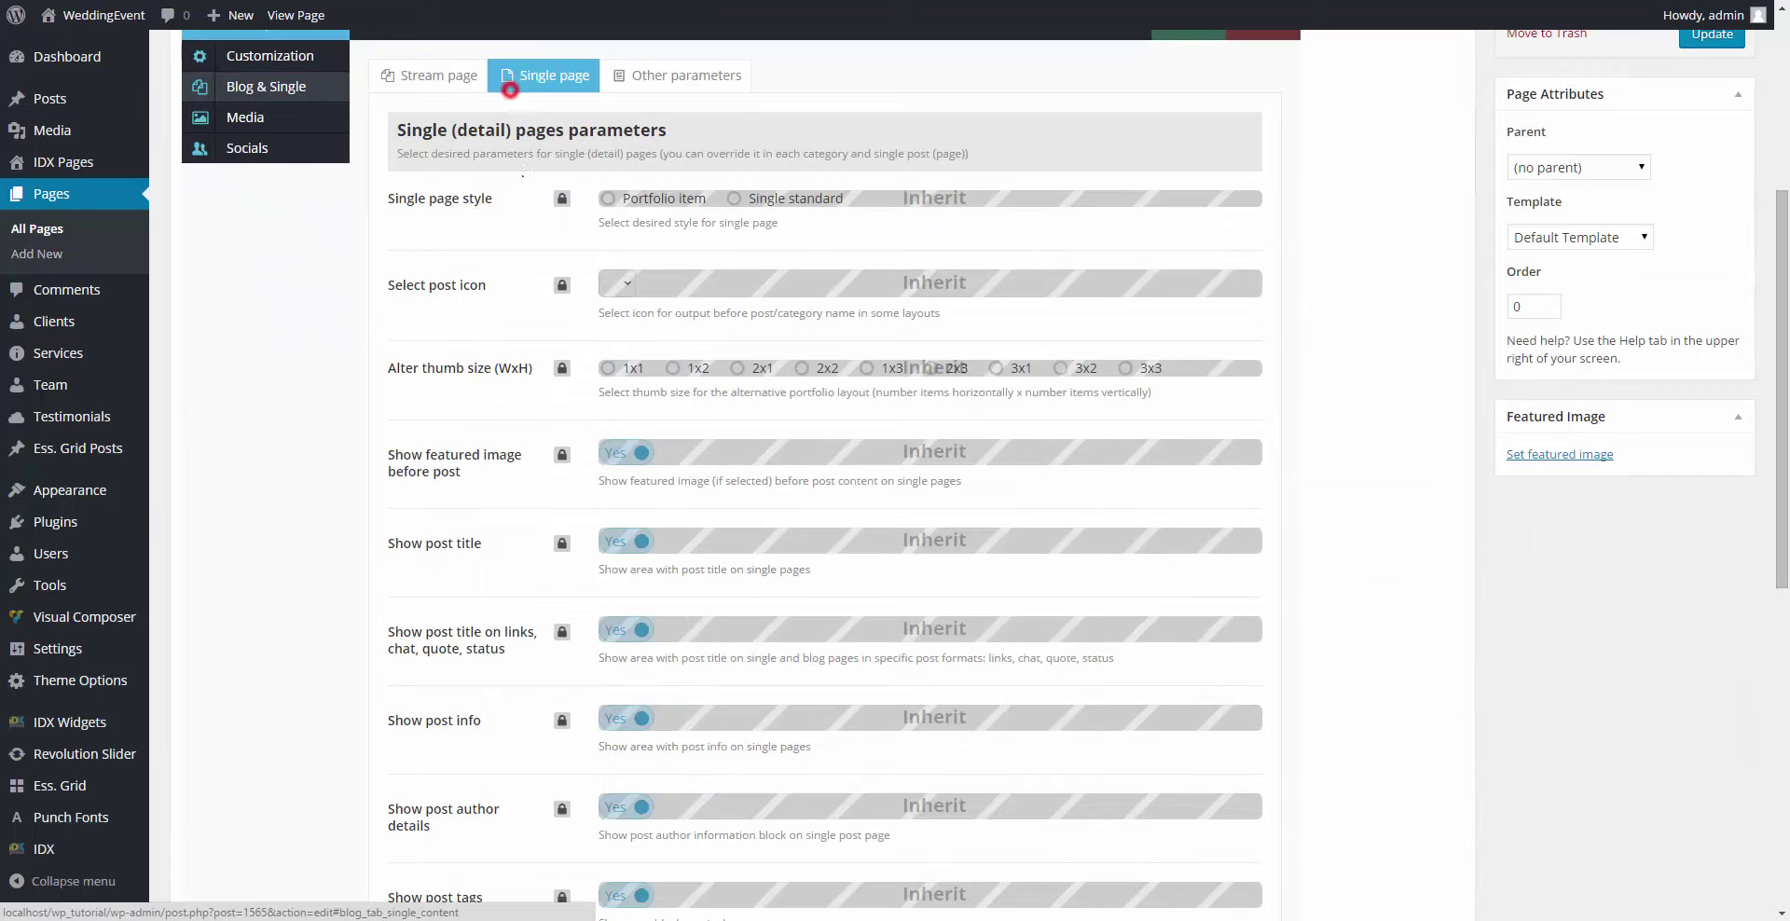
pyautogui.scroll(-7, 539, 285)
pyautogui.scroll(7, 539, 285)
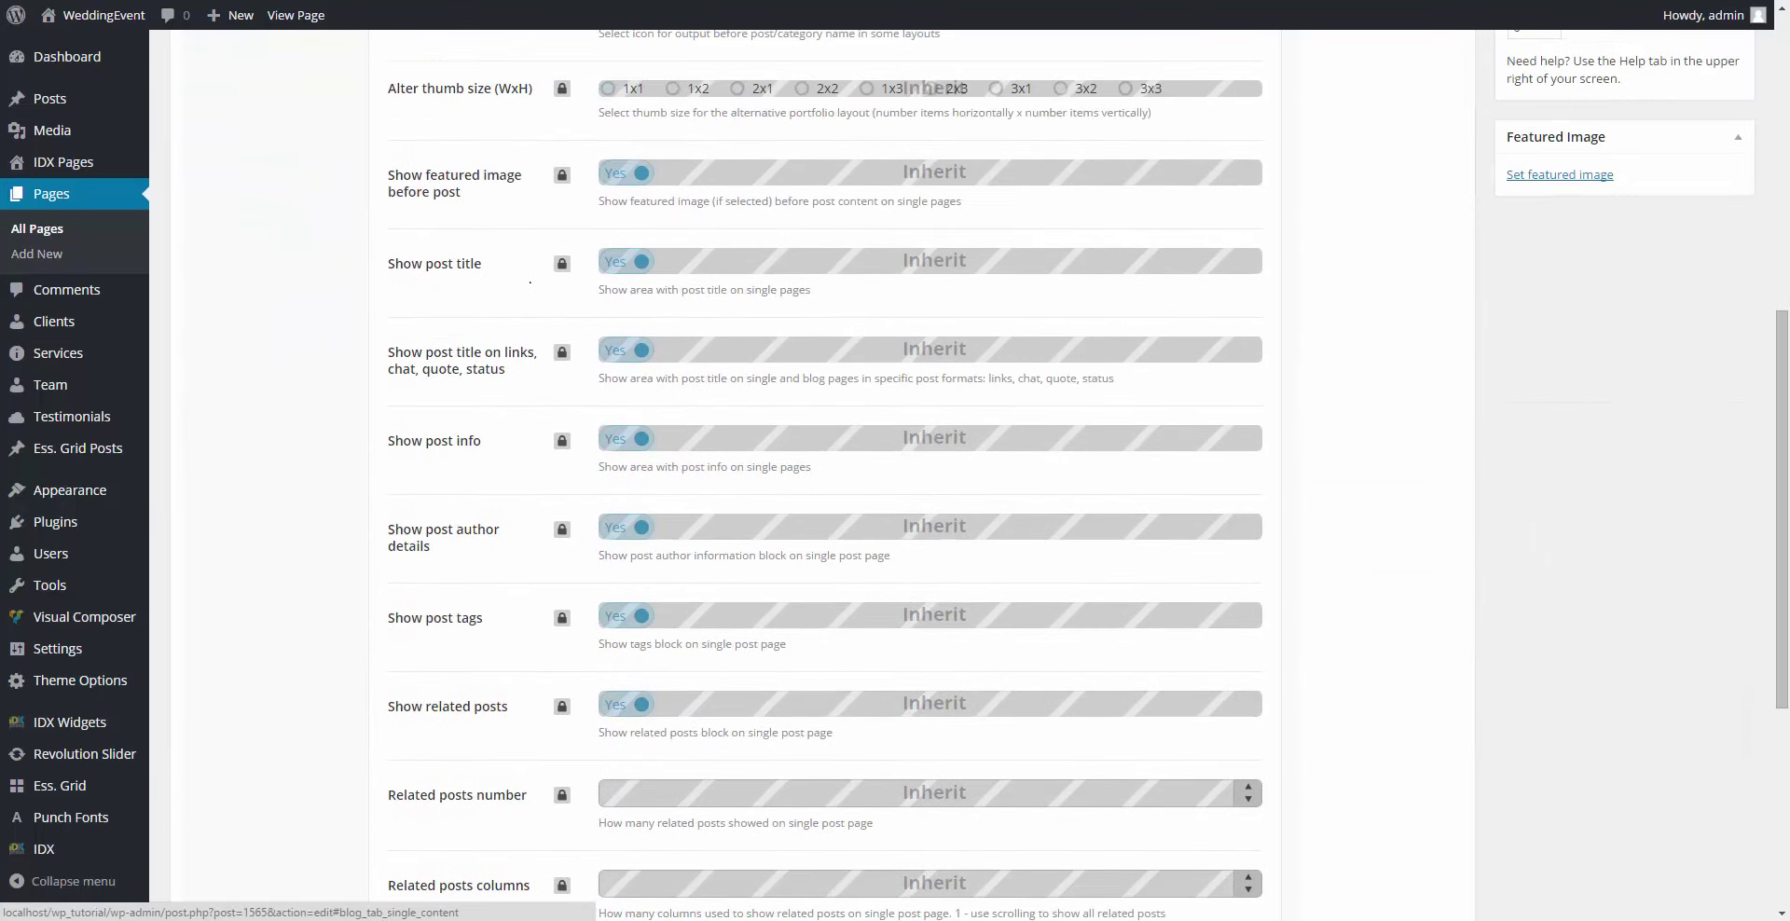
pyautogui.click(671, 170)
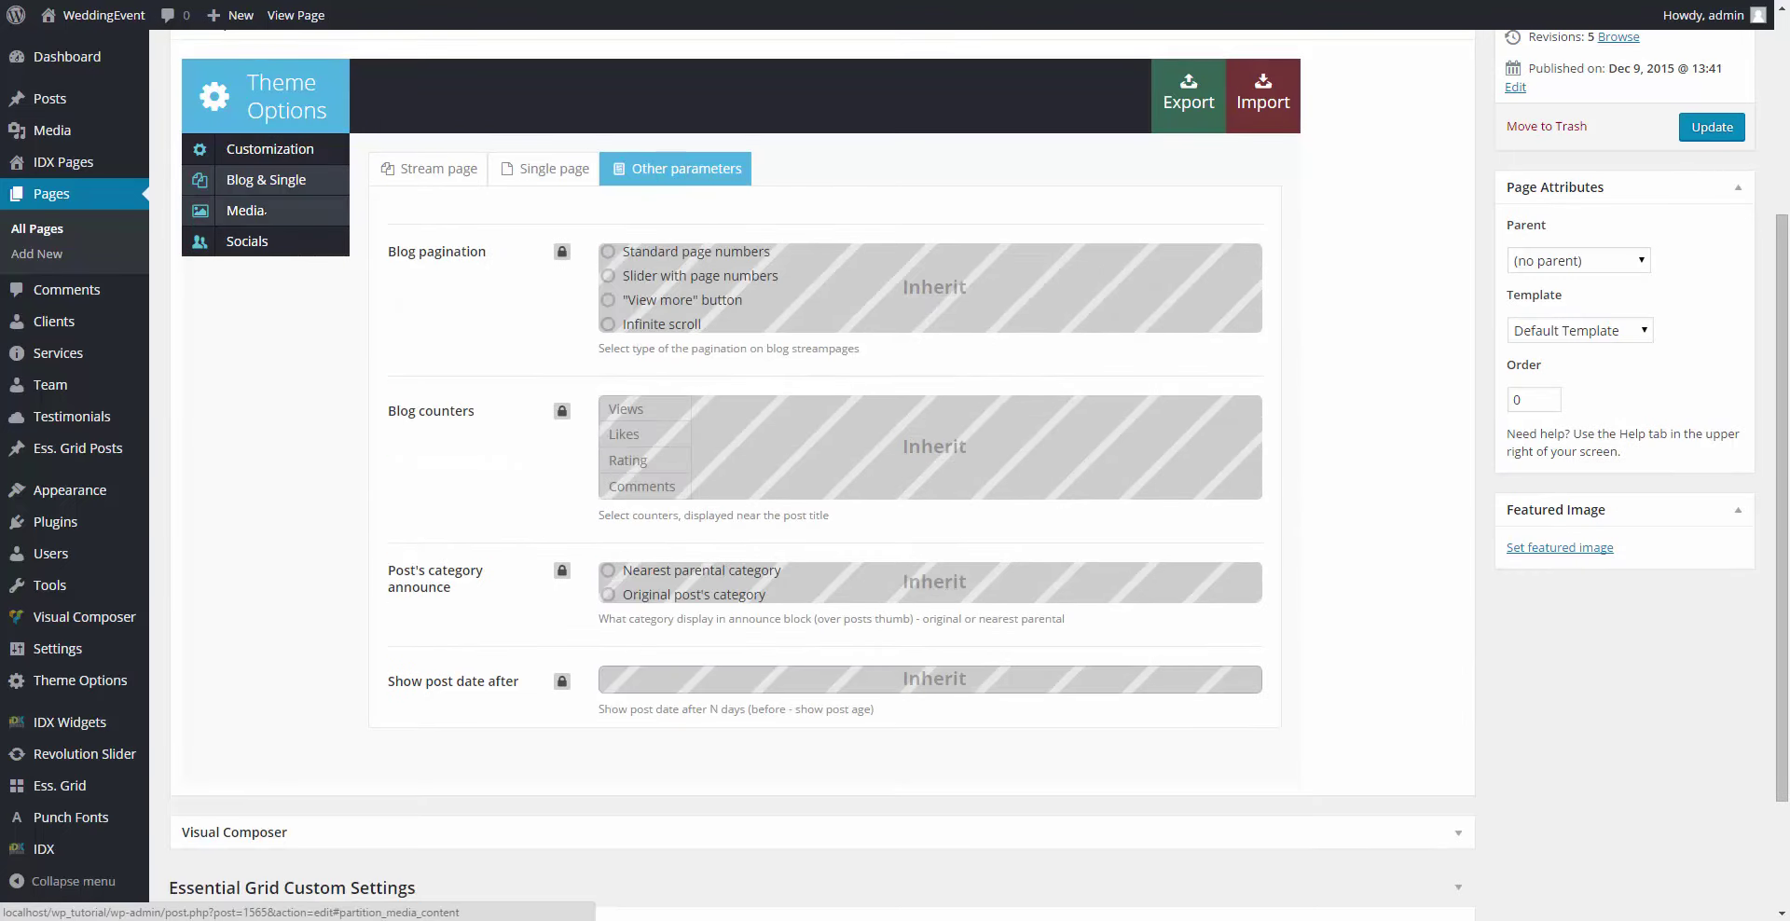
pyautogui.click(266, 210)
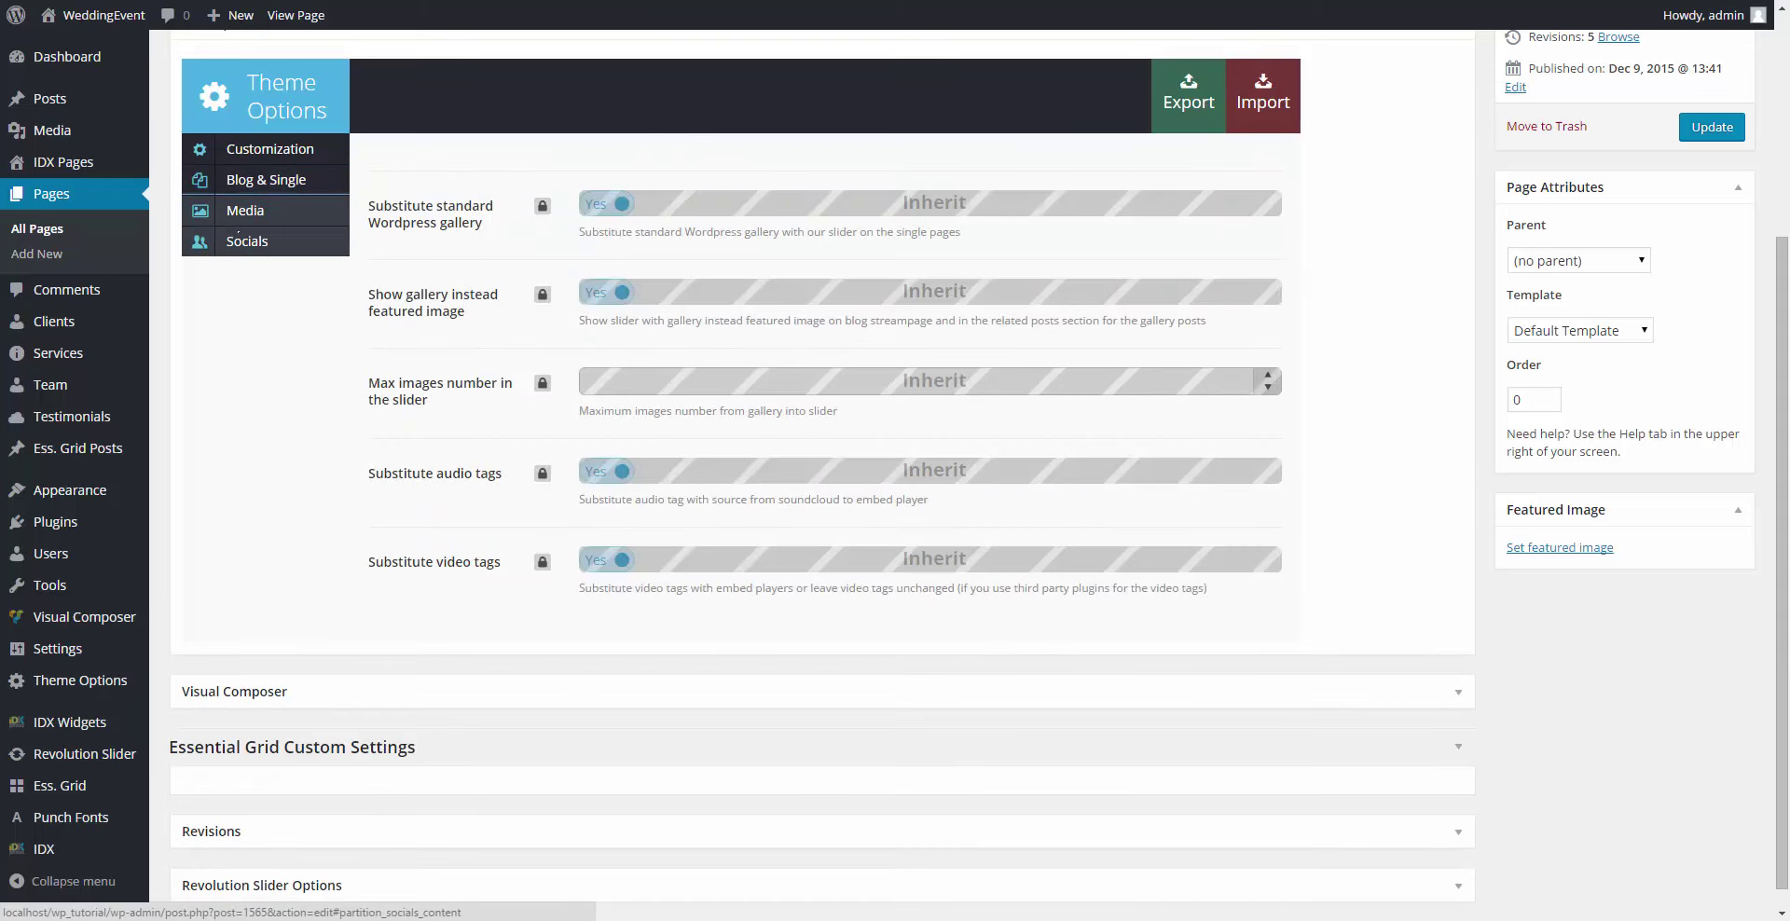
pyautogui.click(265, 242)
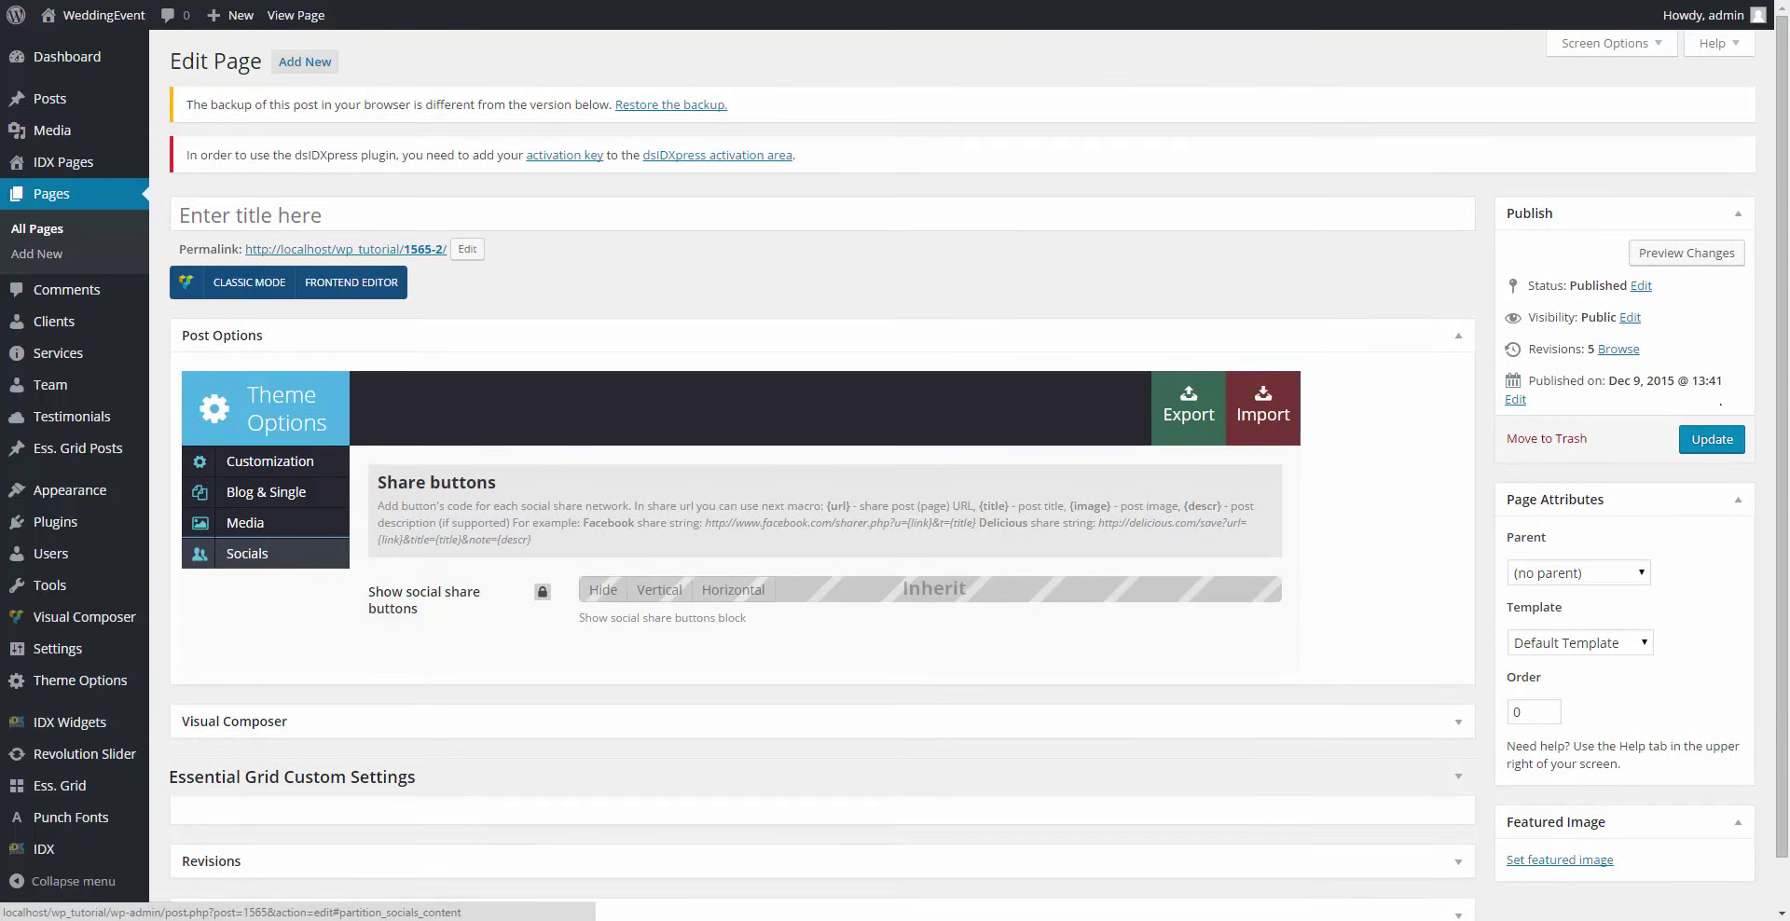
# Step: Update the page and open its published version on the site
pyautogui.click(1711, 439)
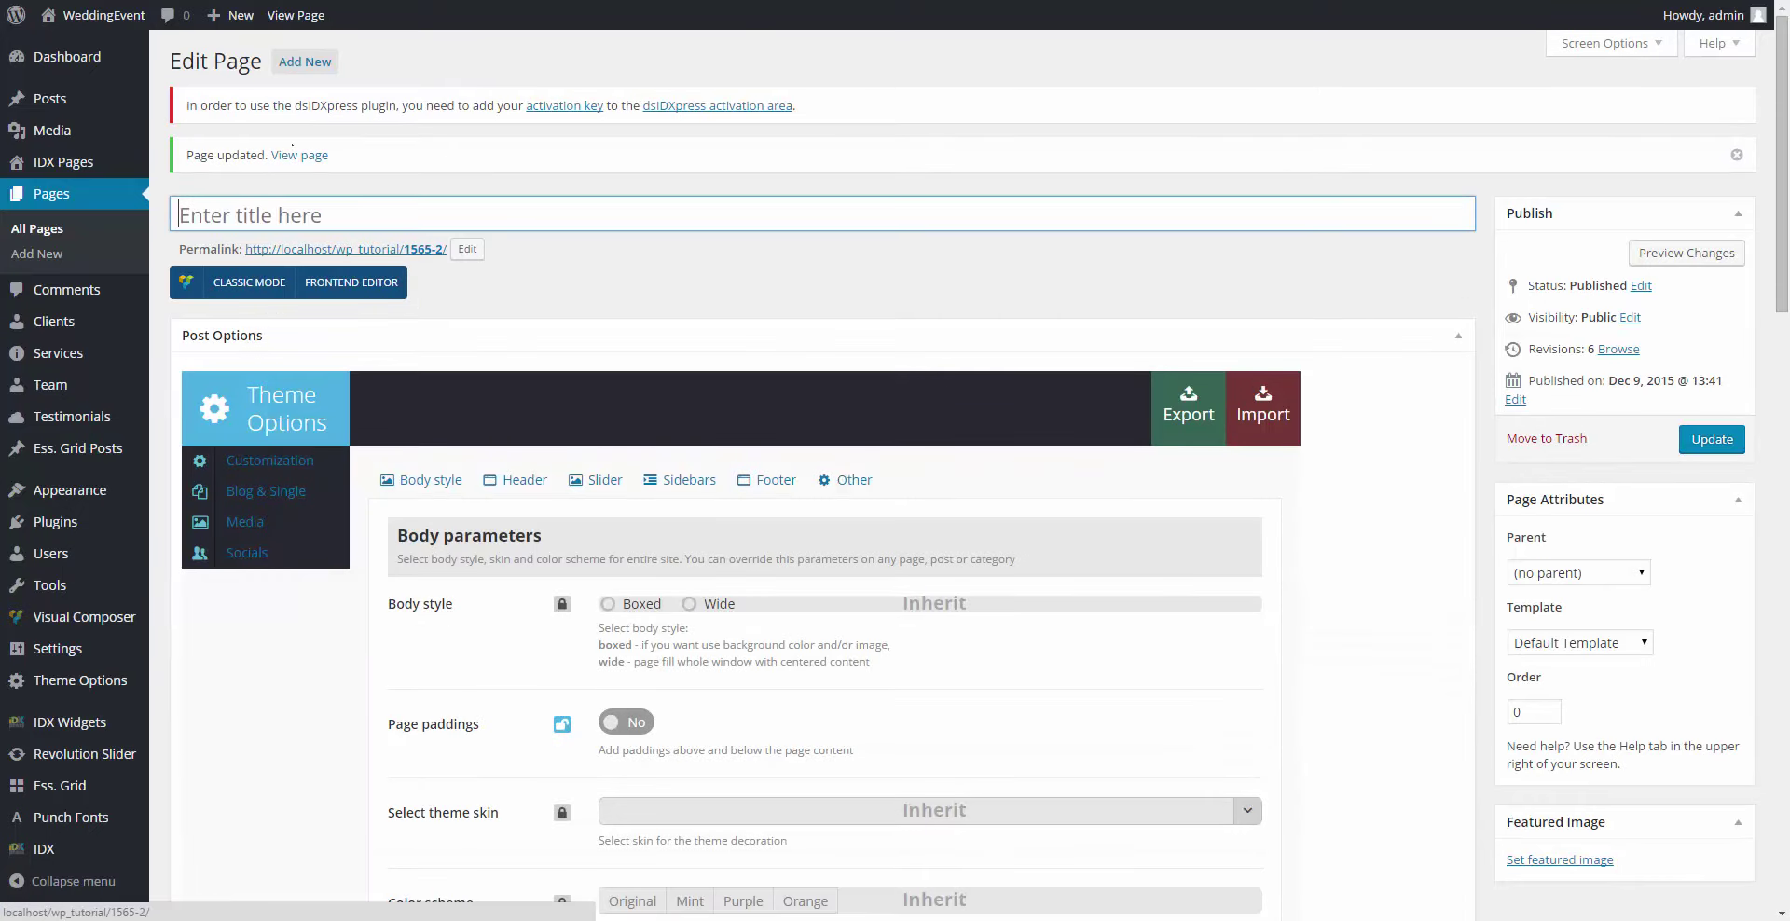
pyautogui.click(291, 156)
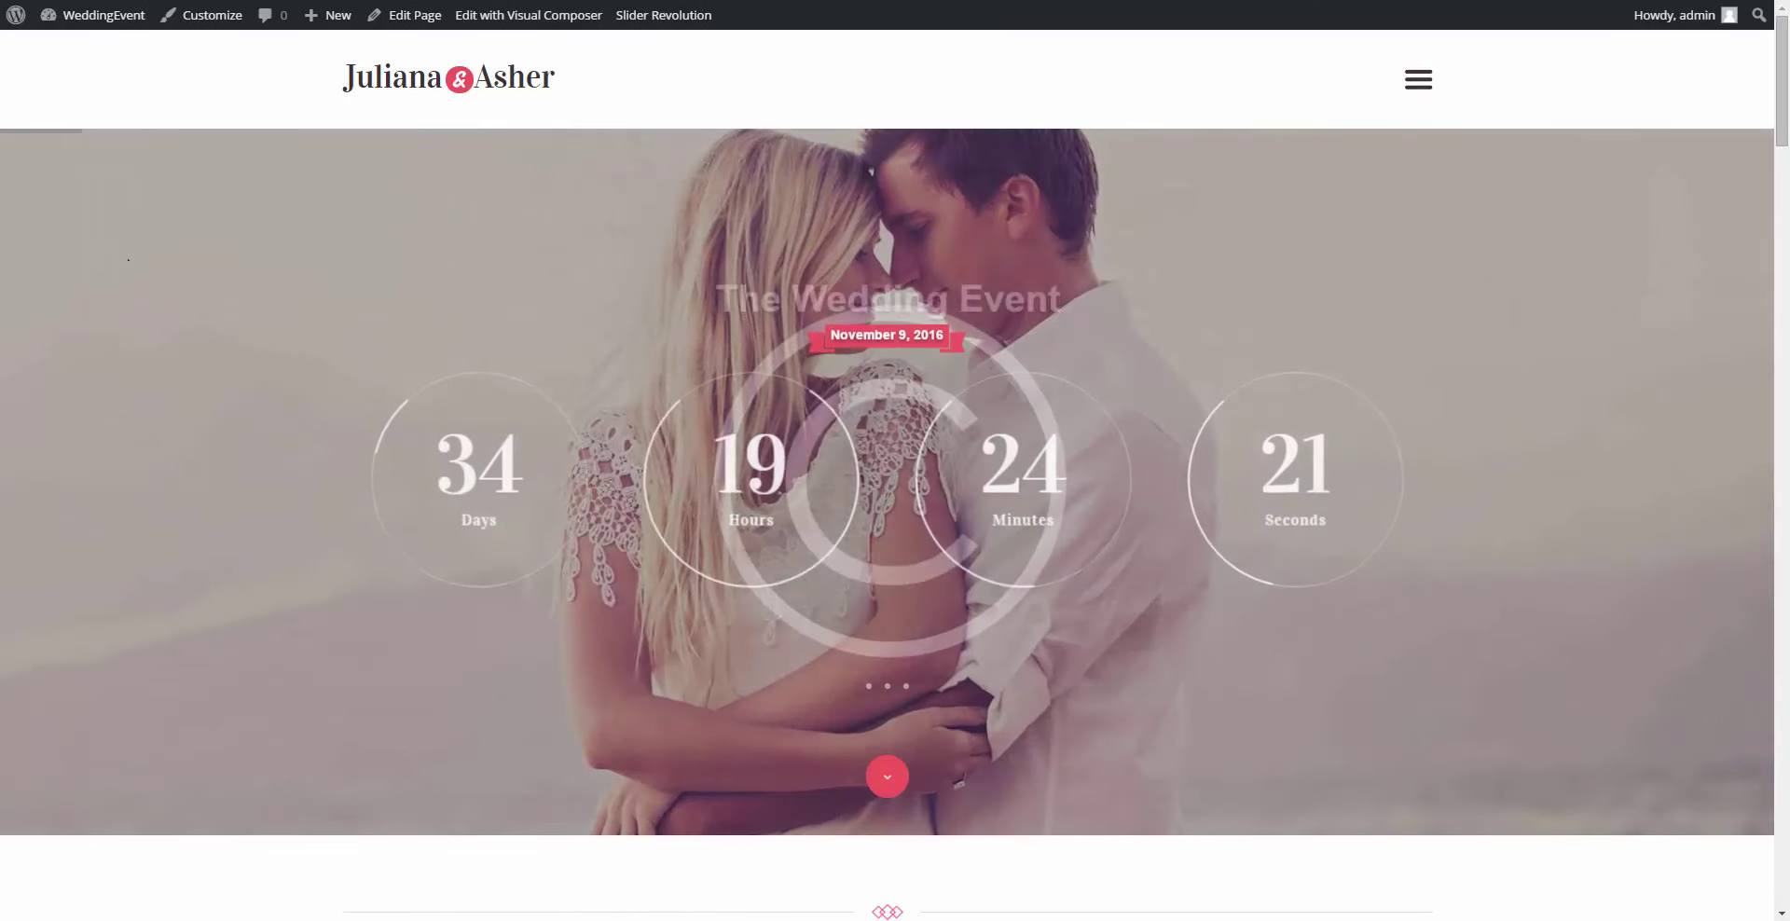
# Step: Review every section of the published wedding page, from the countdown slider through to the Instagram gallery and footer
pyautogui.scroll(-6, 128, 260)
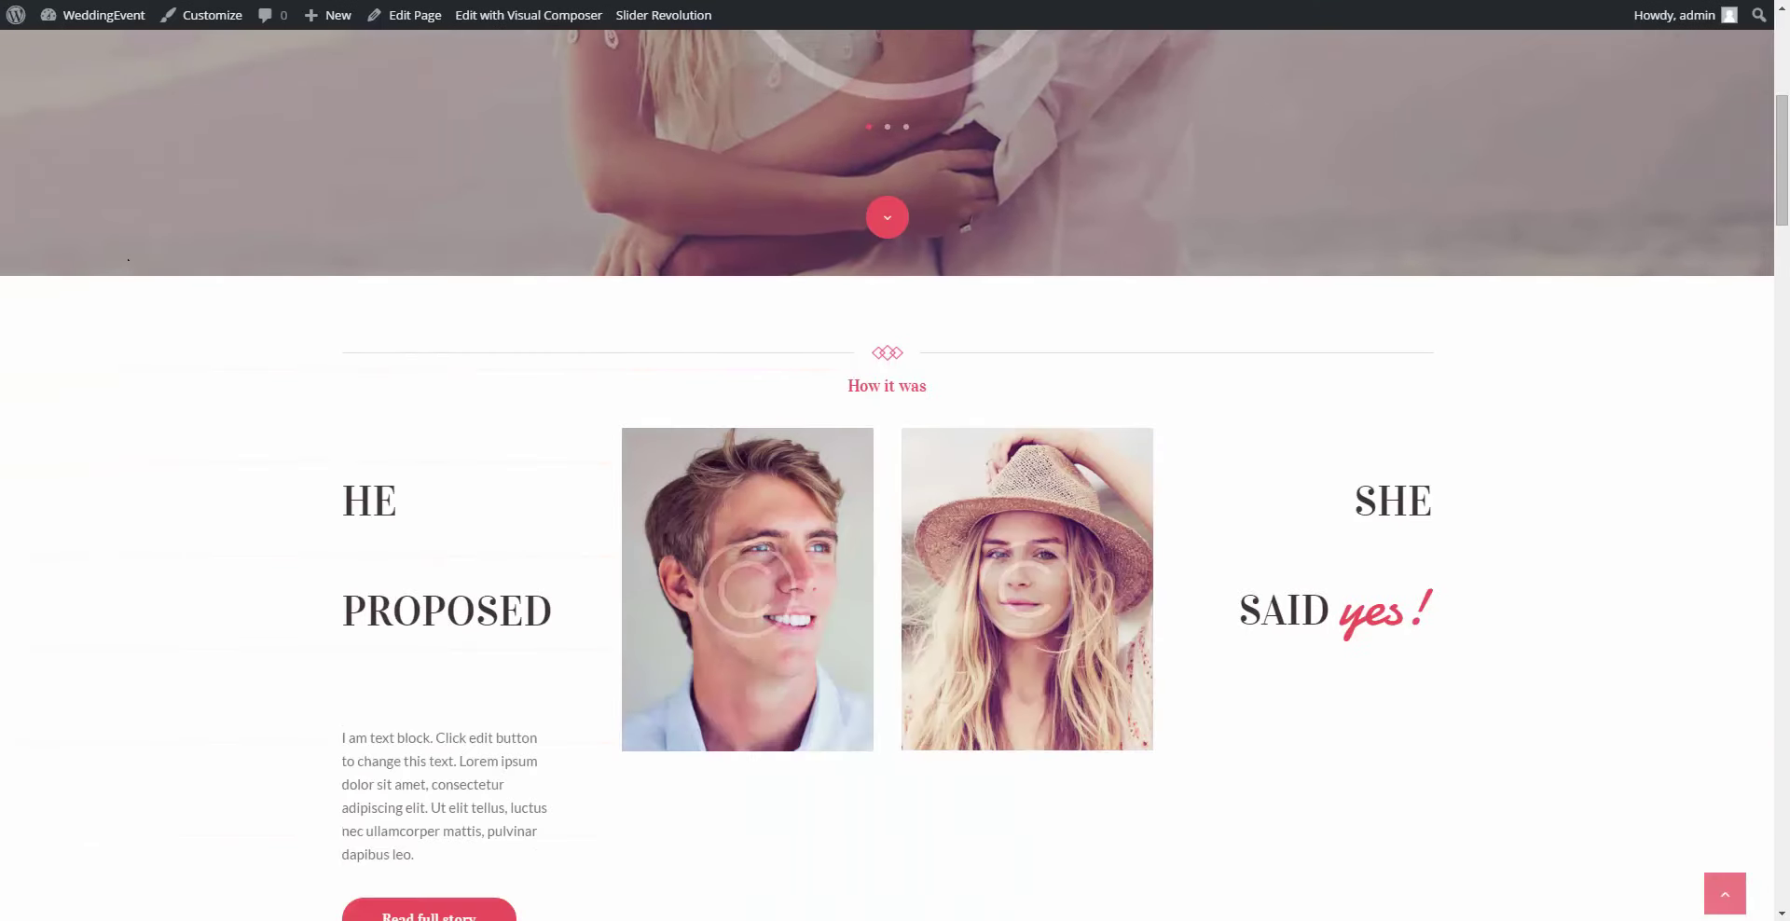
pyautogui.scroll(-2, 127, 259)
pyautogui.scroll(-1, 127, 259)
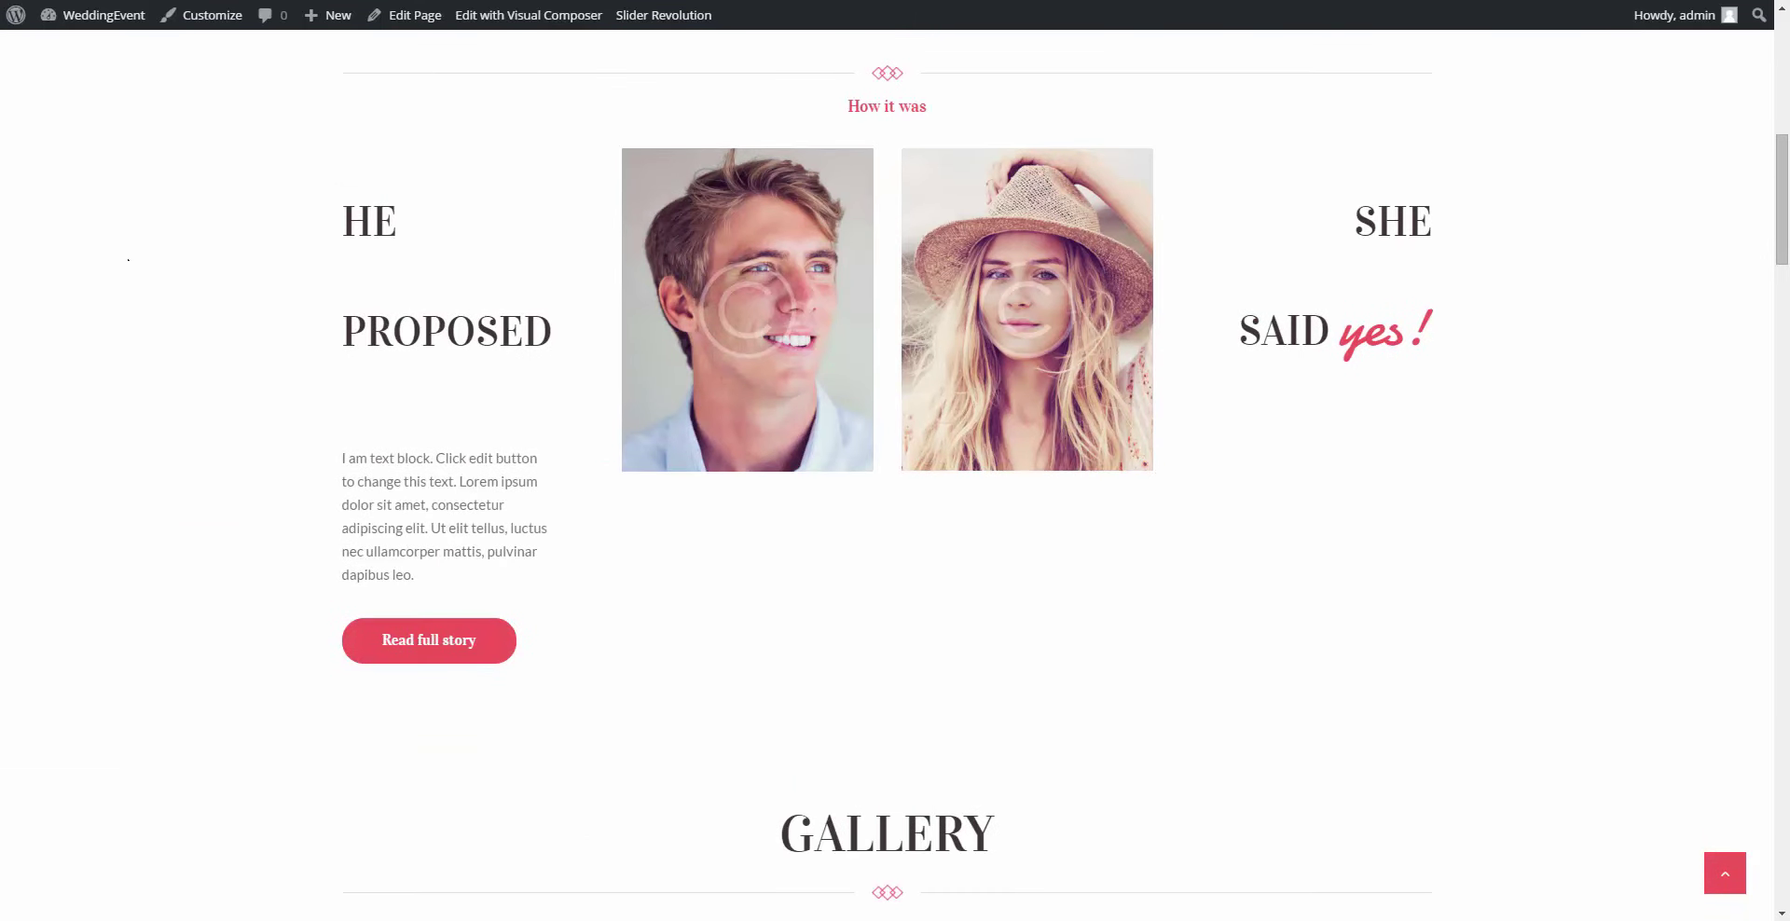
pyautogui.scroll(-10, 128, 259)
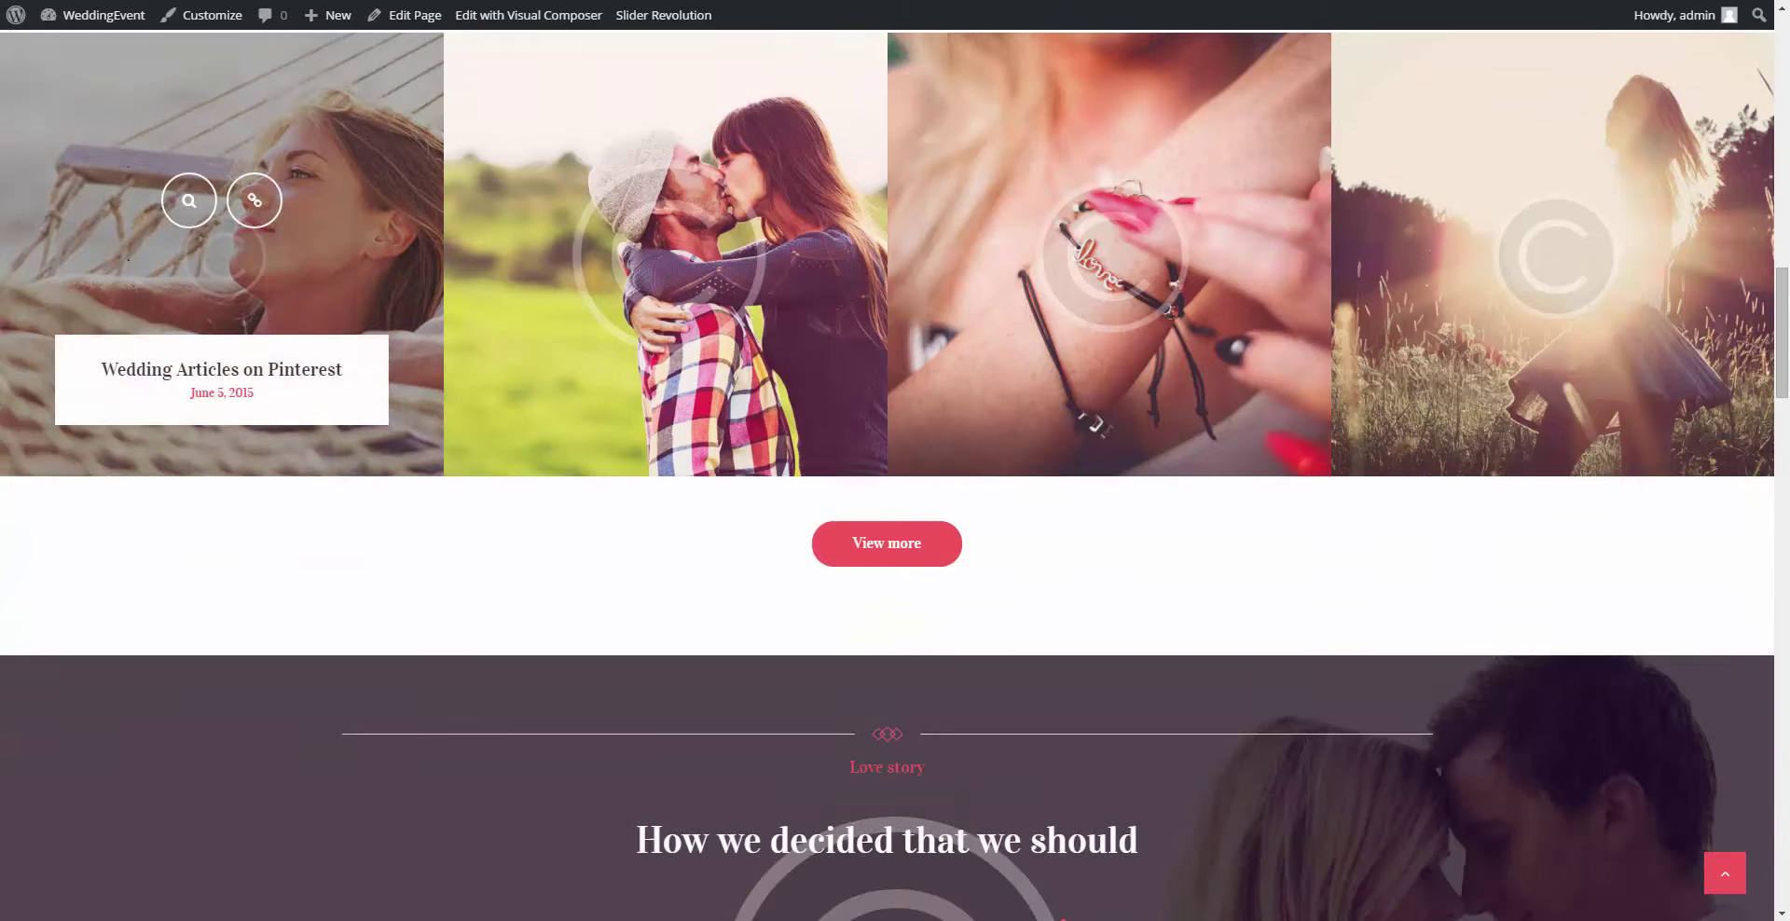
pyautogui.scroll(-5, 127, 259)
pyautogui.scroll(-1, 128, 260)
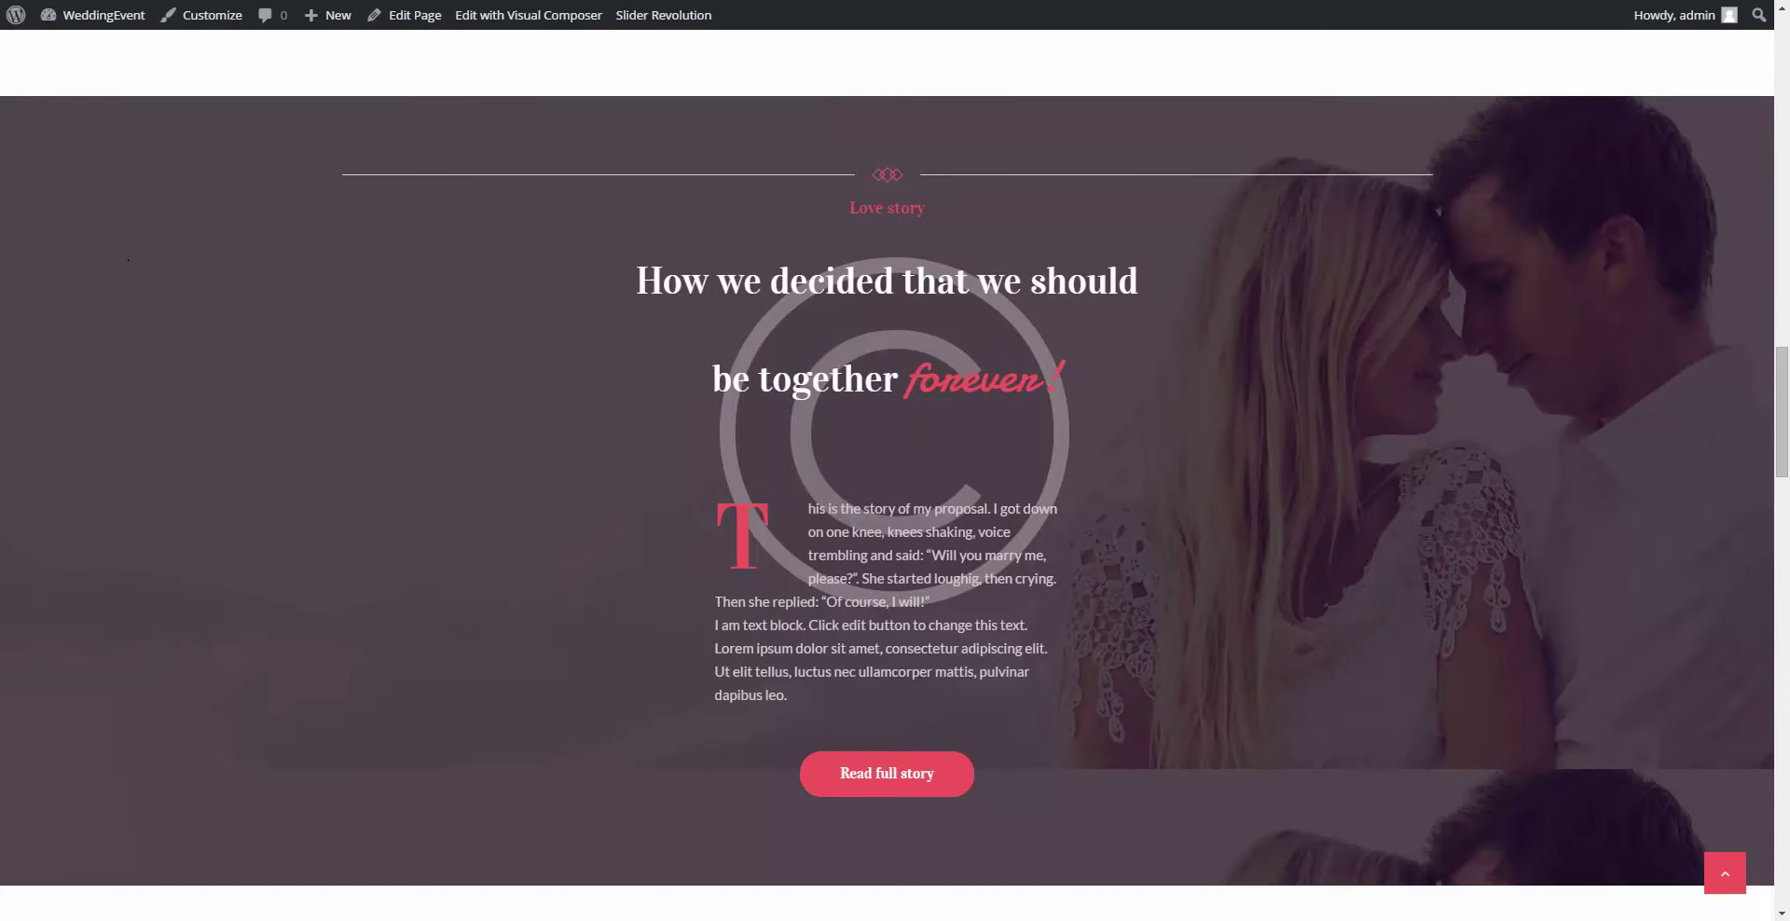
pyautogui.scroll(-9, 127, 259)
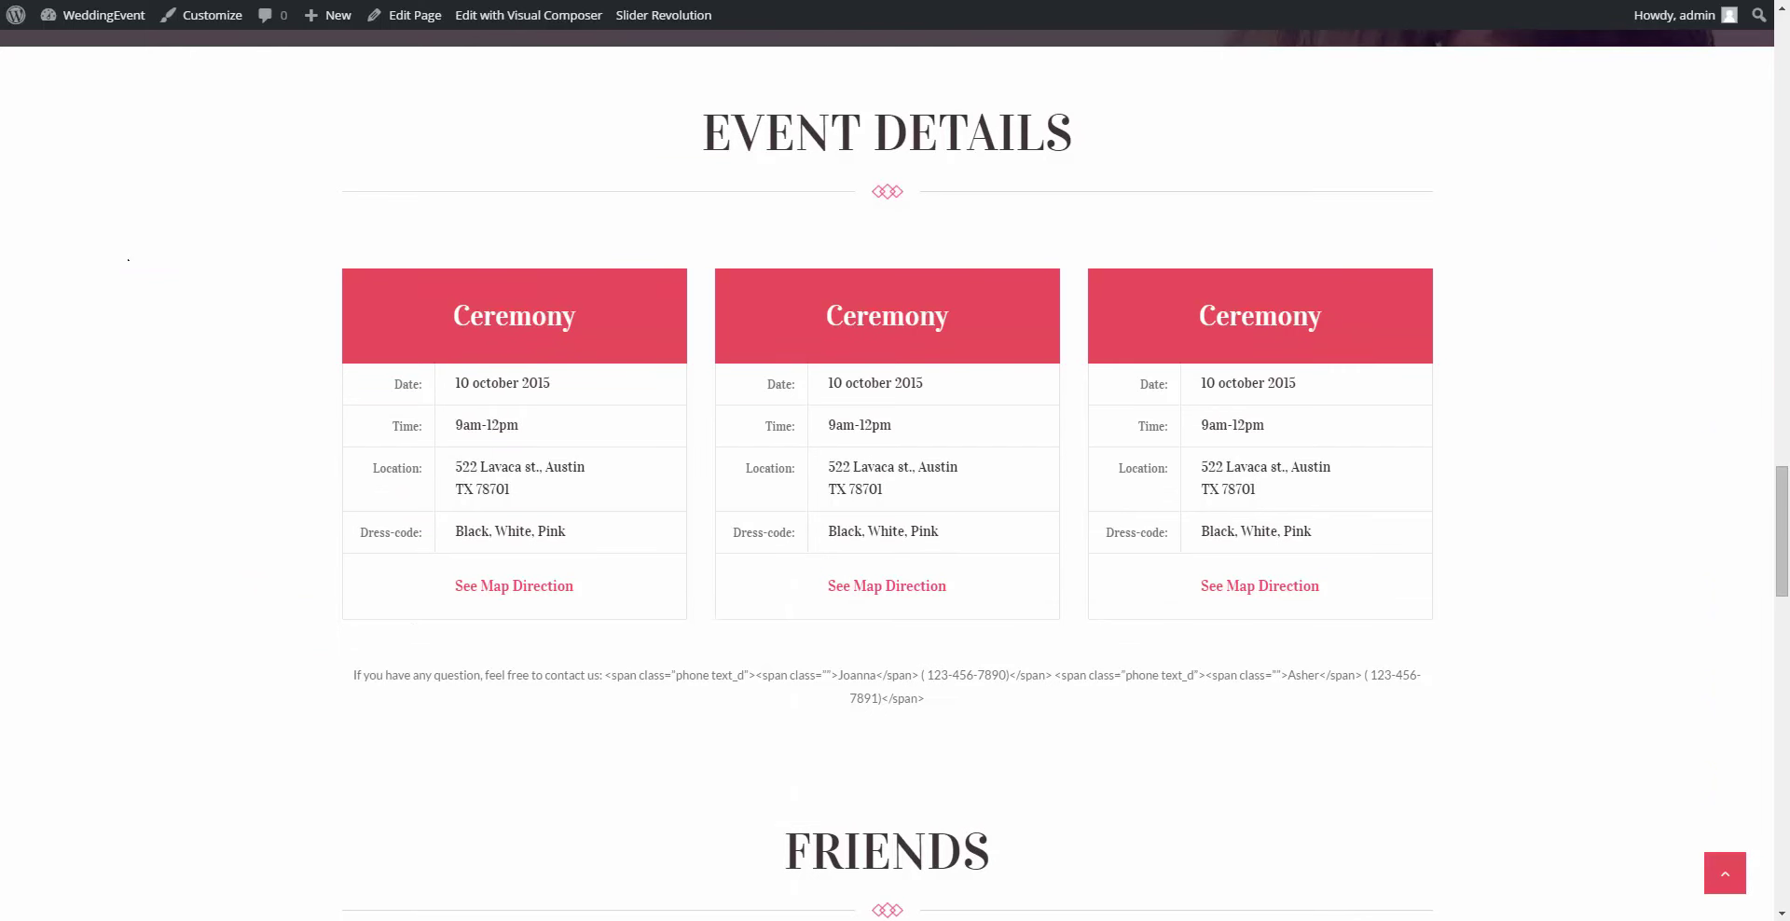
pyautogui.scroll(-1, 128, 259)
pyautogui.scroll(-7, 128, 259)
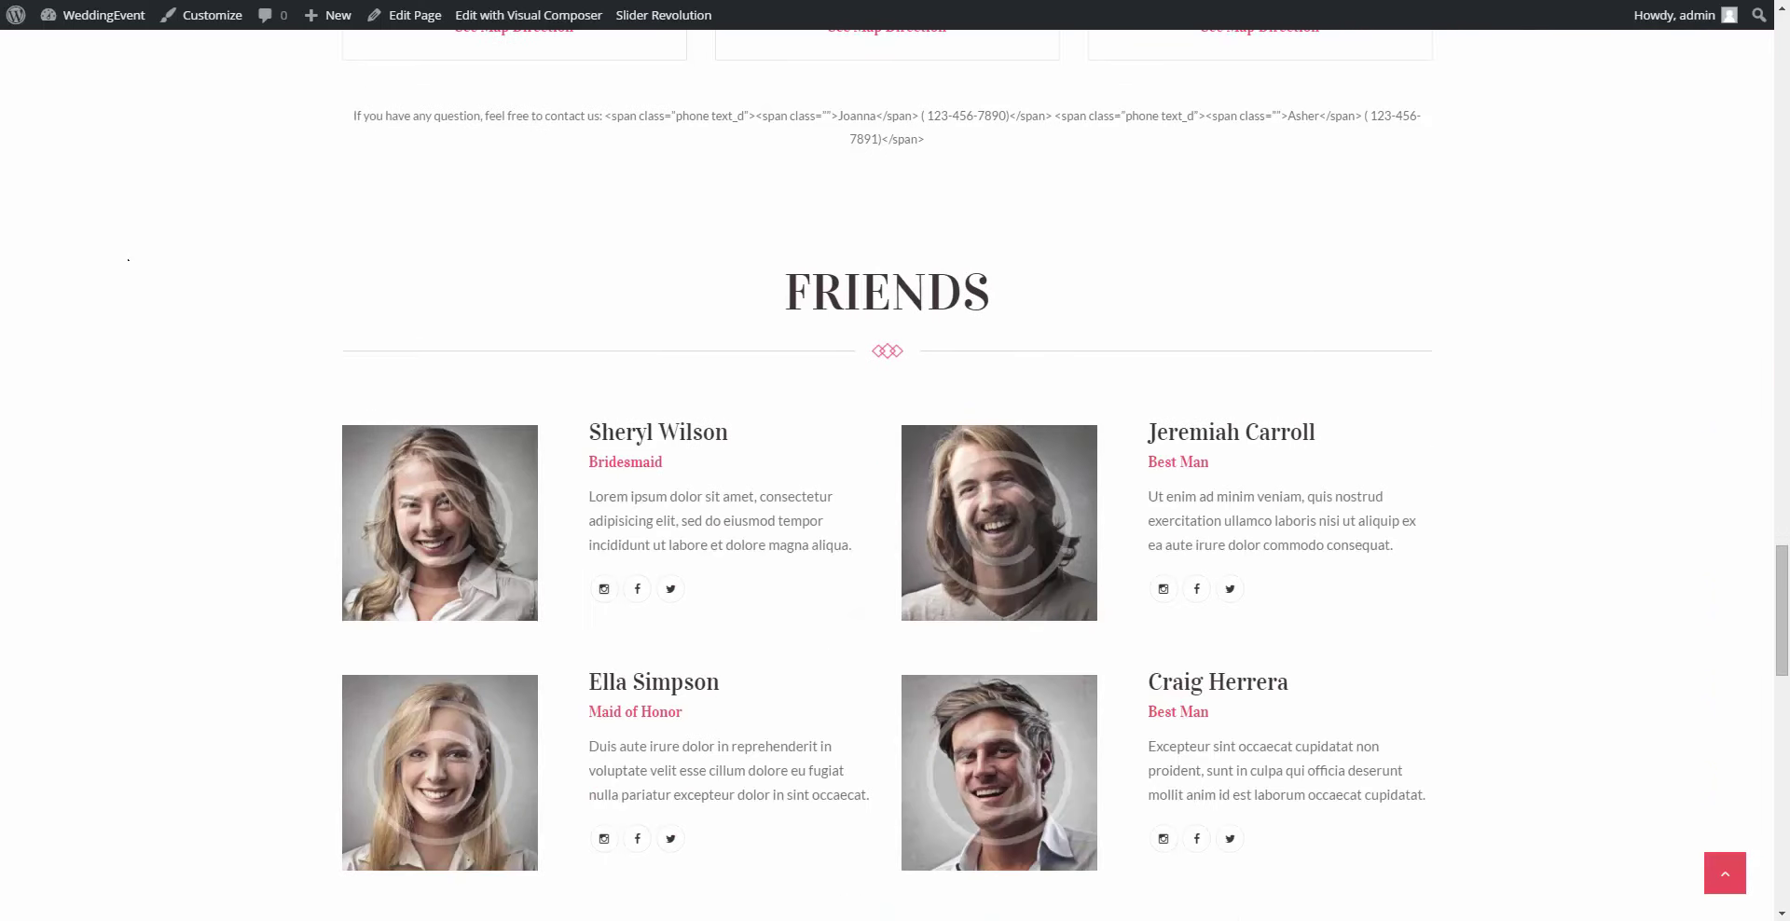
pyautogui.scroll(-1, 127, 259)
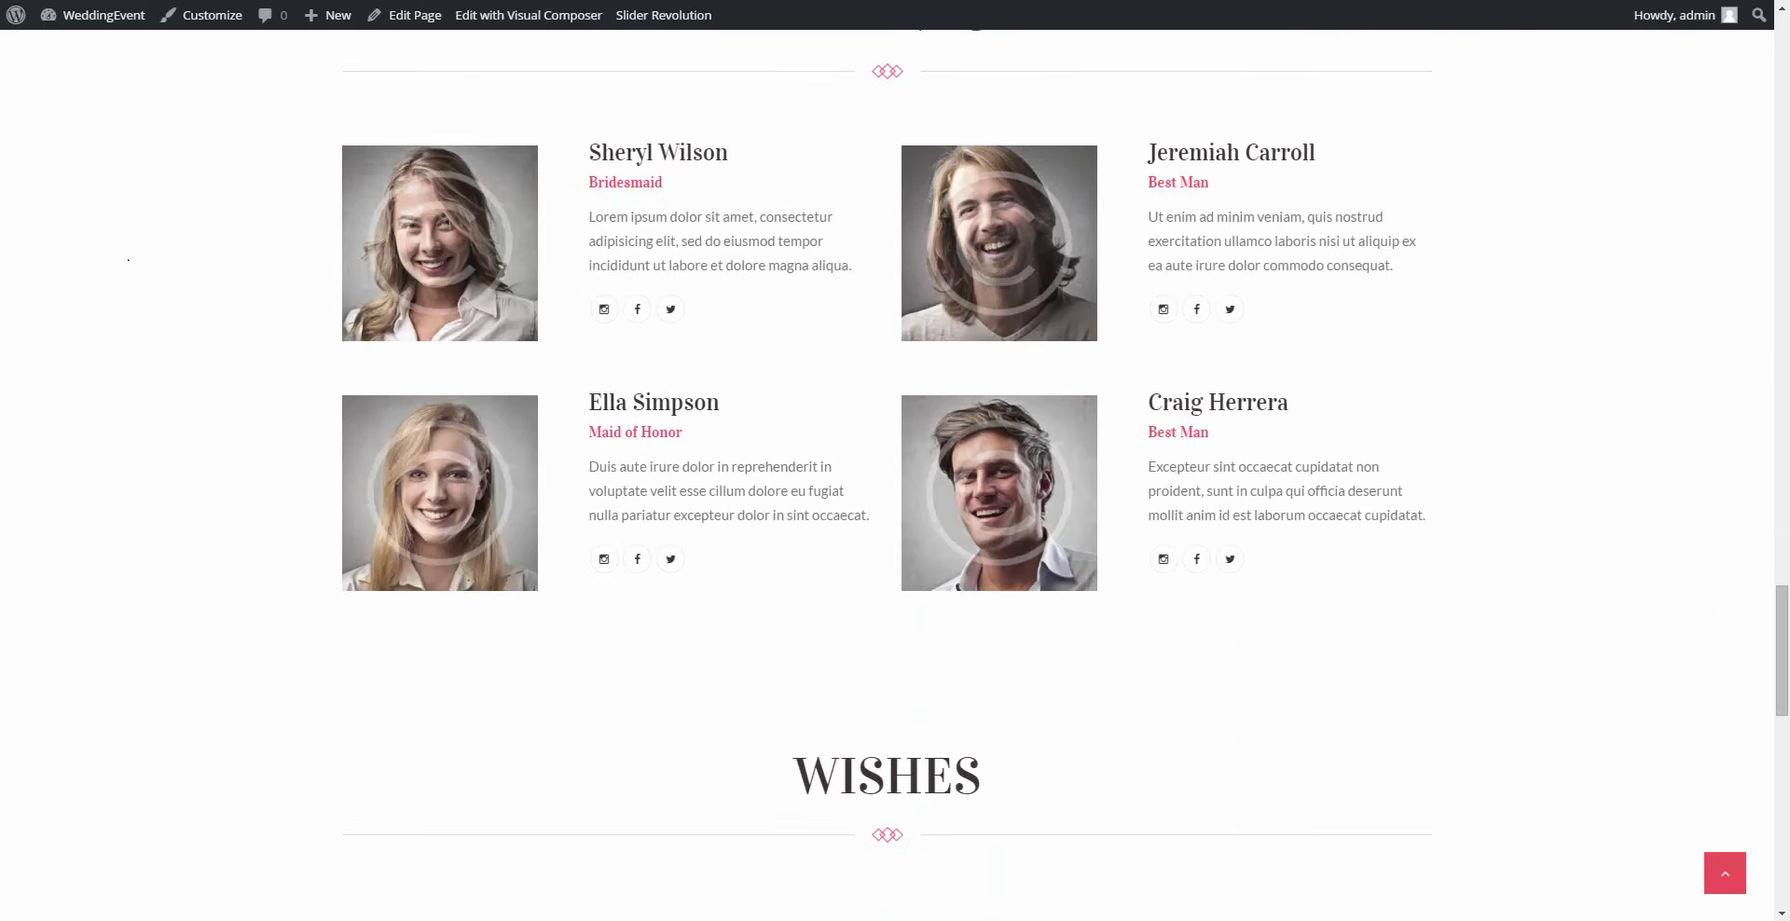
pyautogui.scroll(-4, 127, 259)
pyautogui.scroll(-7, 128, 260)
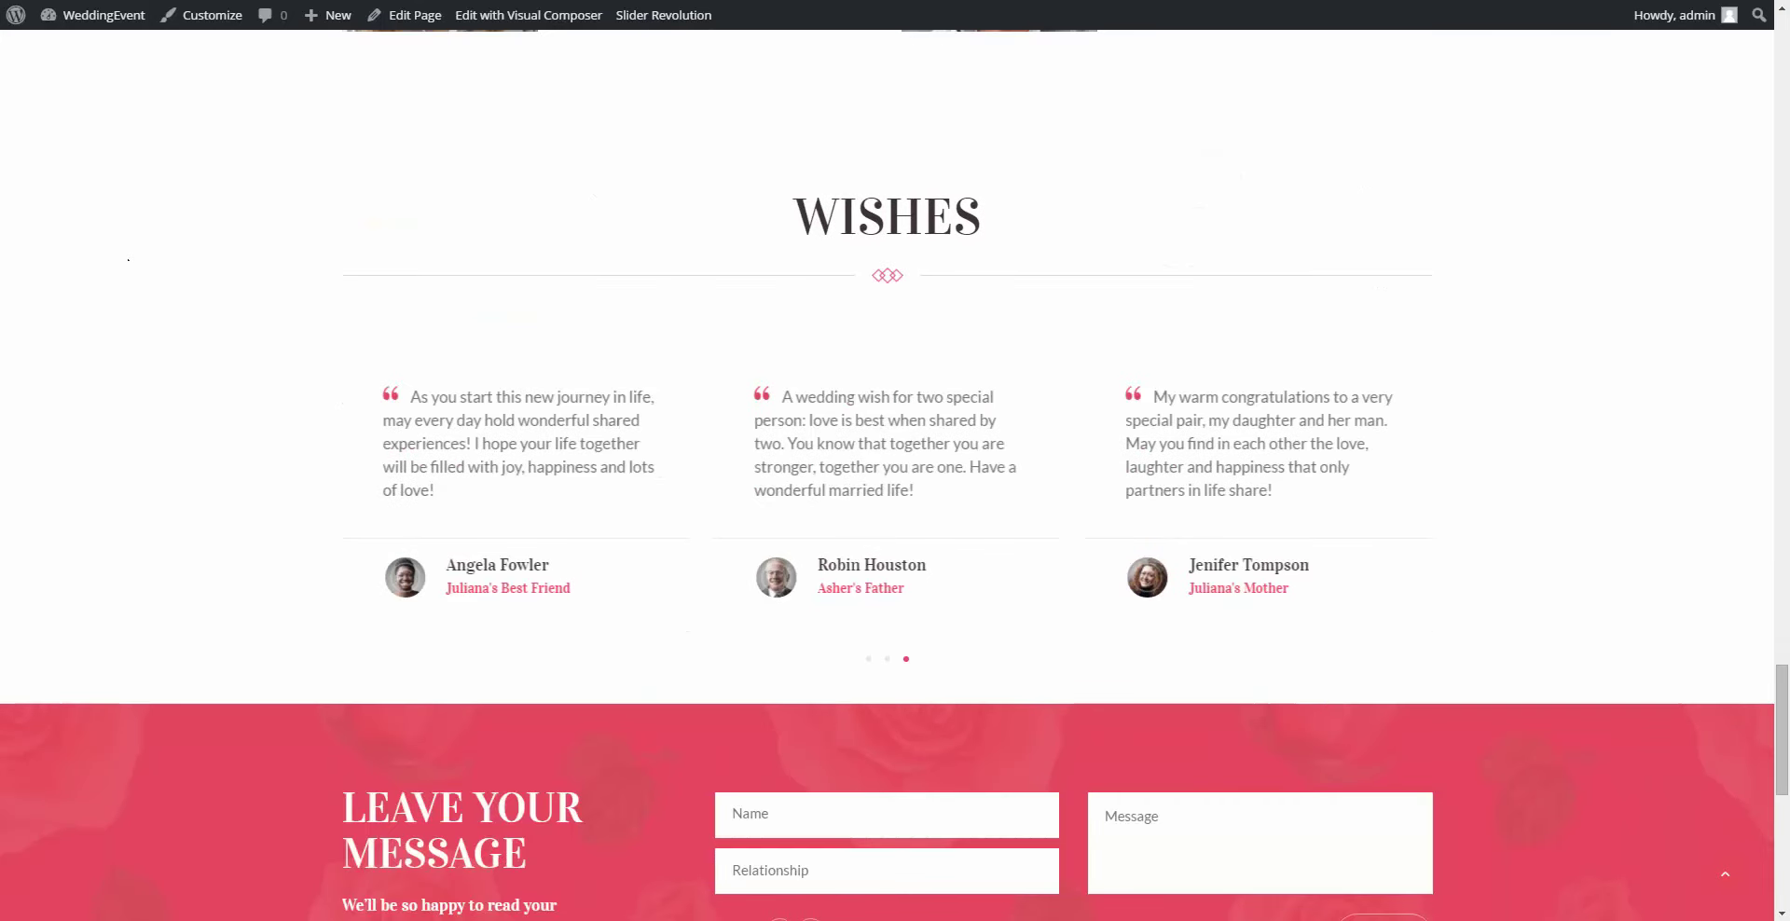
pyautogui.scroll(-4, 128, 259)
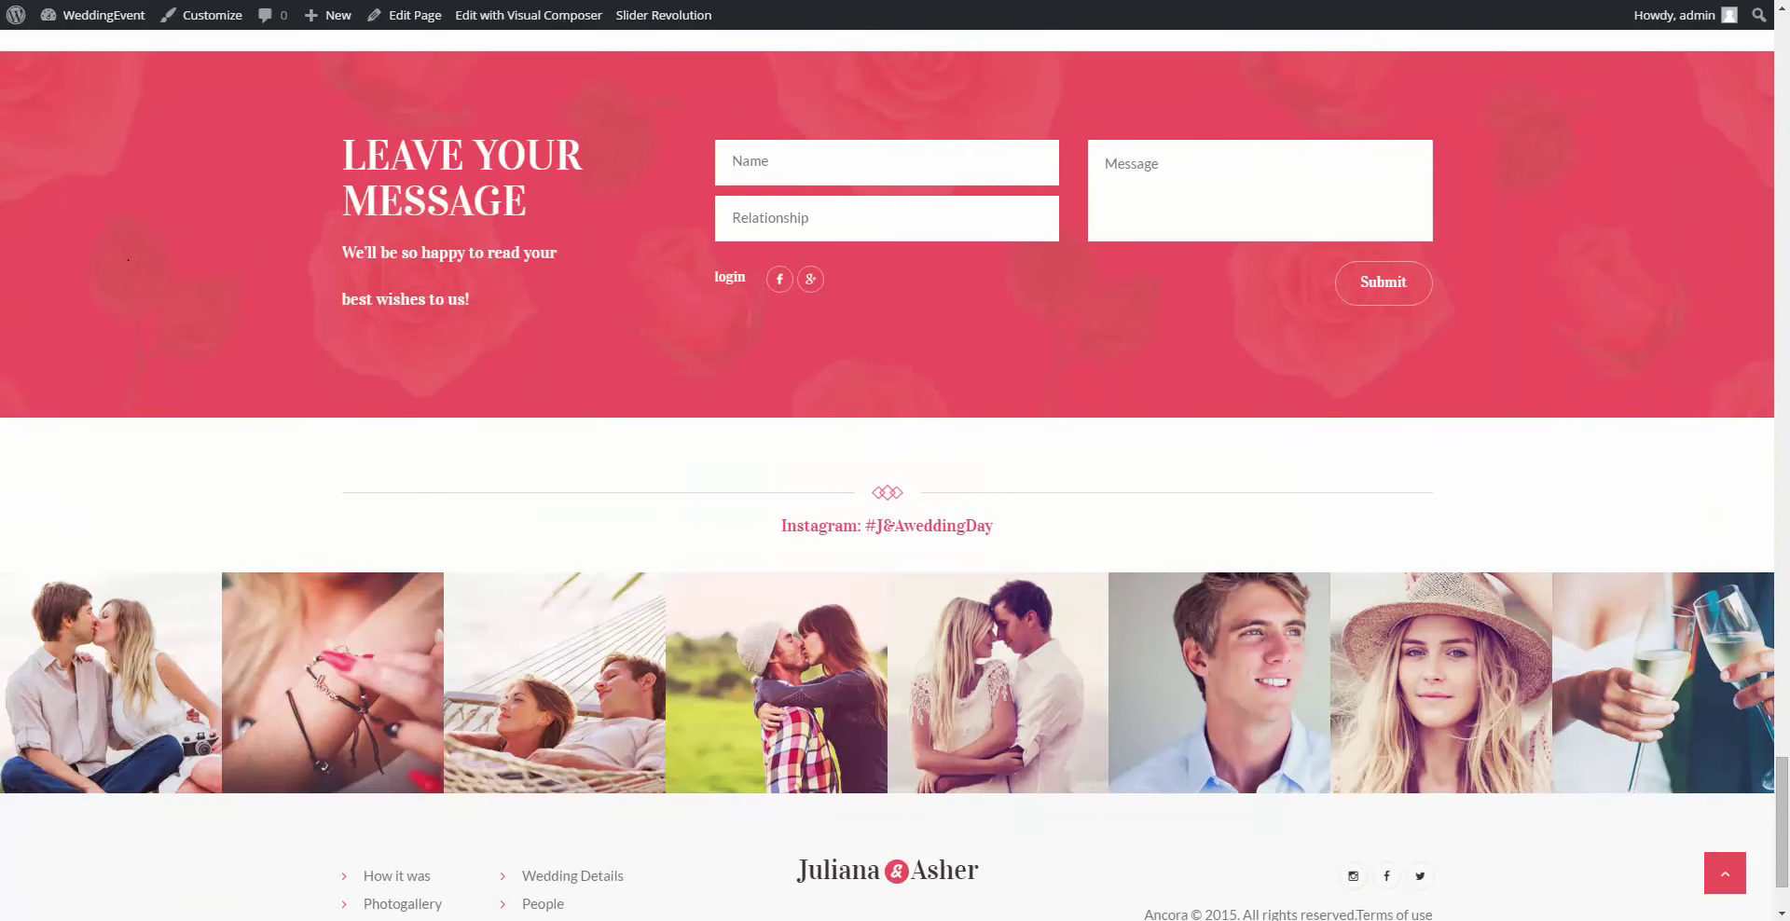